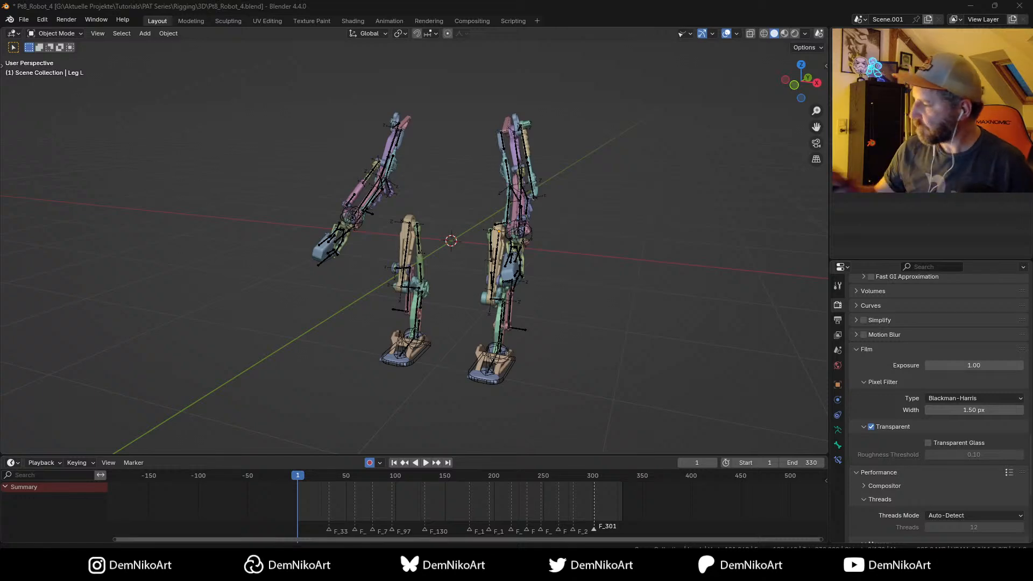
Step: Preview the robot limbs in rendered viewport shading with overlays toggled, and return to solid shading
mouse_move(527, 226)
middle_down()
mouse_move(550, 265)
mouse_move(529, 257)
mouse_move(563, 269)
mouse_move(629, 257)
mouse_move(560, 273)
mouse_move(583, 283)
middle_up()
key(space)
key(Escape)
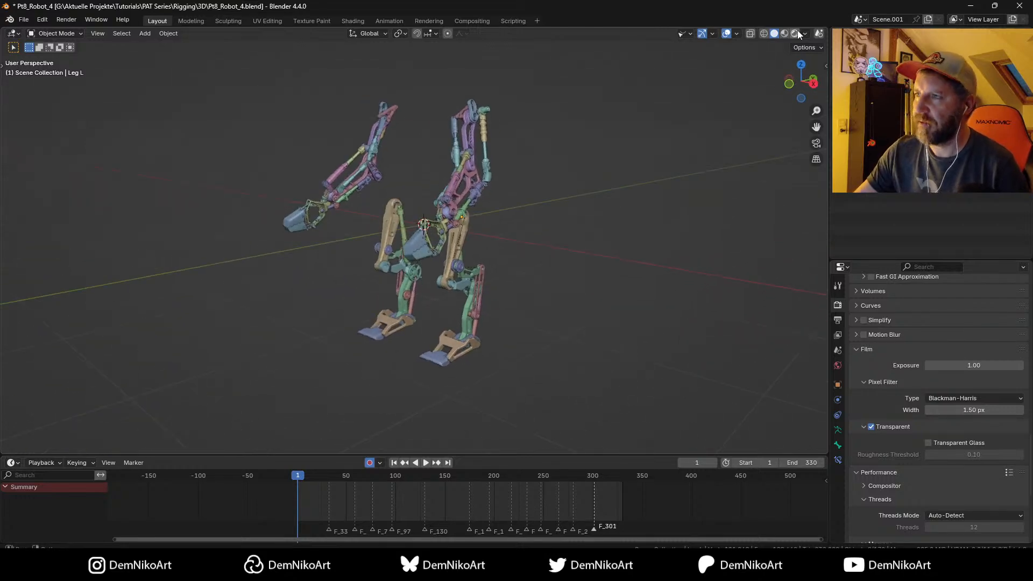
click(796, 34)
mouse_move(533, 250)
middle_down()
mouse_move(550, 250)
mouse_move(557, 276)
mouse_move(637, 238)
mouse_move(604, 224)
mouse_move(562, 245)
middle_up()
key(shift+alt+z)
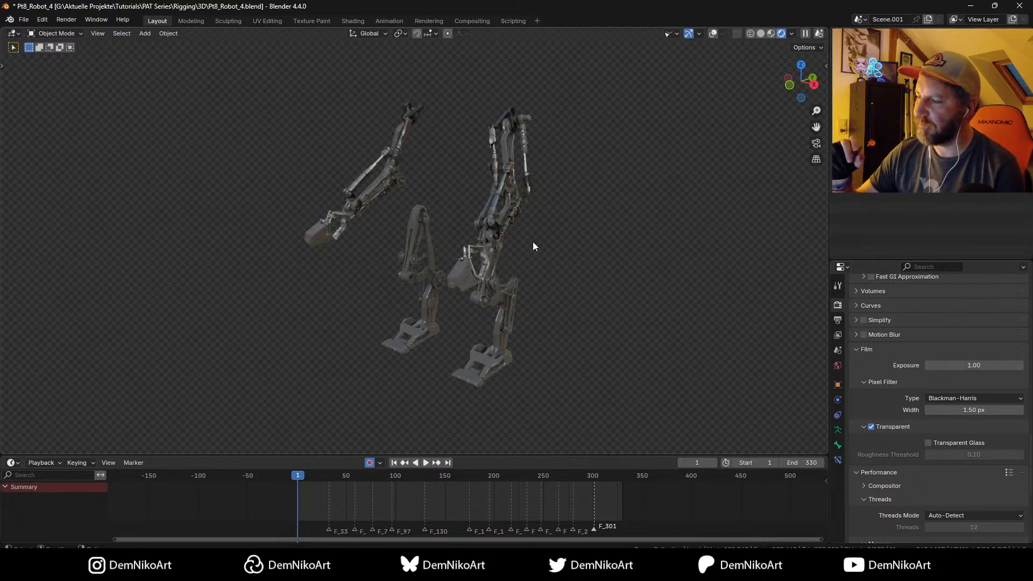
click(714, 34)
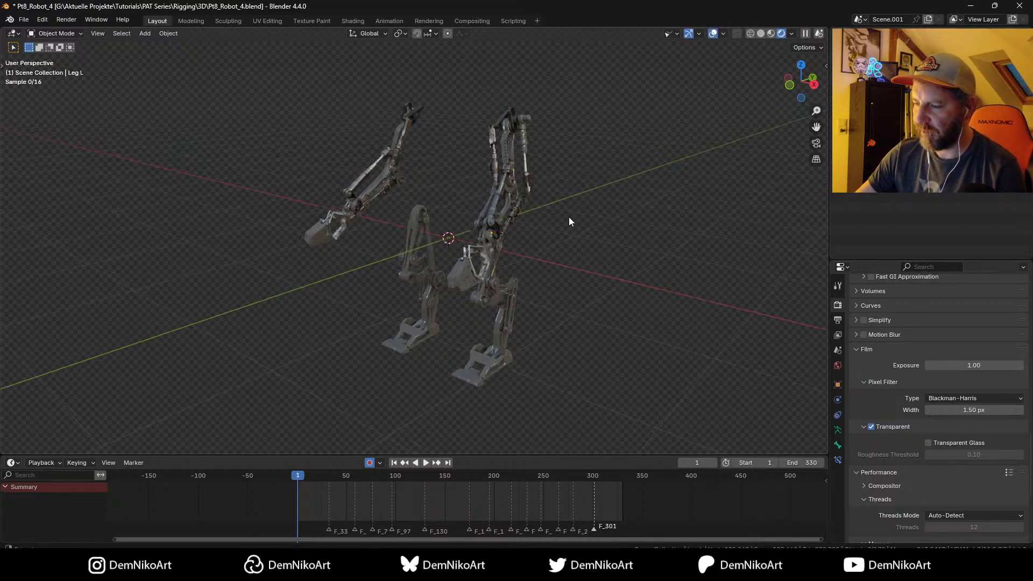
key(z)
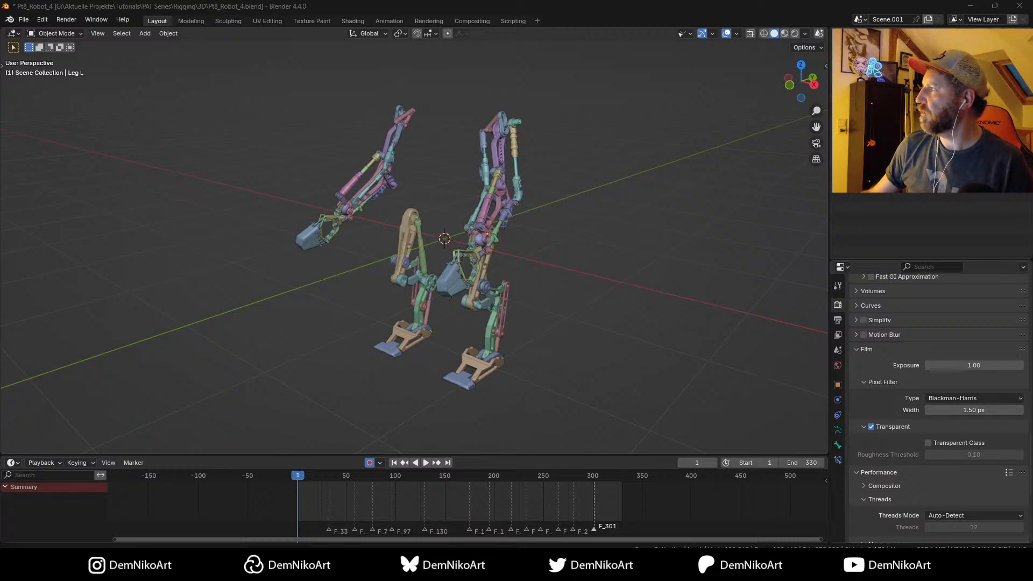
Step: Bring up the browser, look through the parts of the Mechanical Rigging Course collection on Patreon, and put the browser away again
drag(936, 0, 299, 31)
double_click(298, 30)
scroll(259, 279, down, 4)
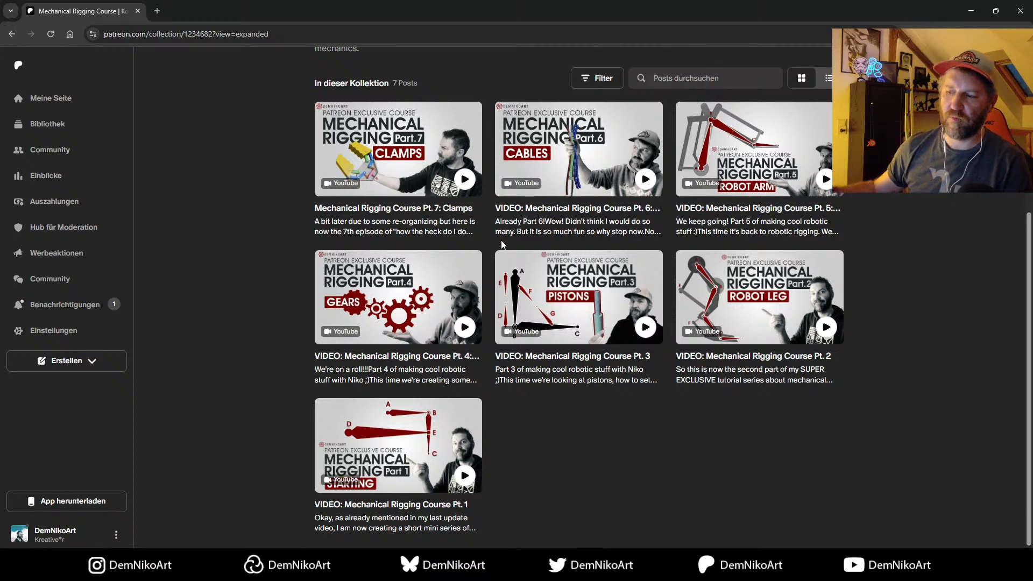
scroll(501, 239, up, 5)
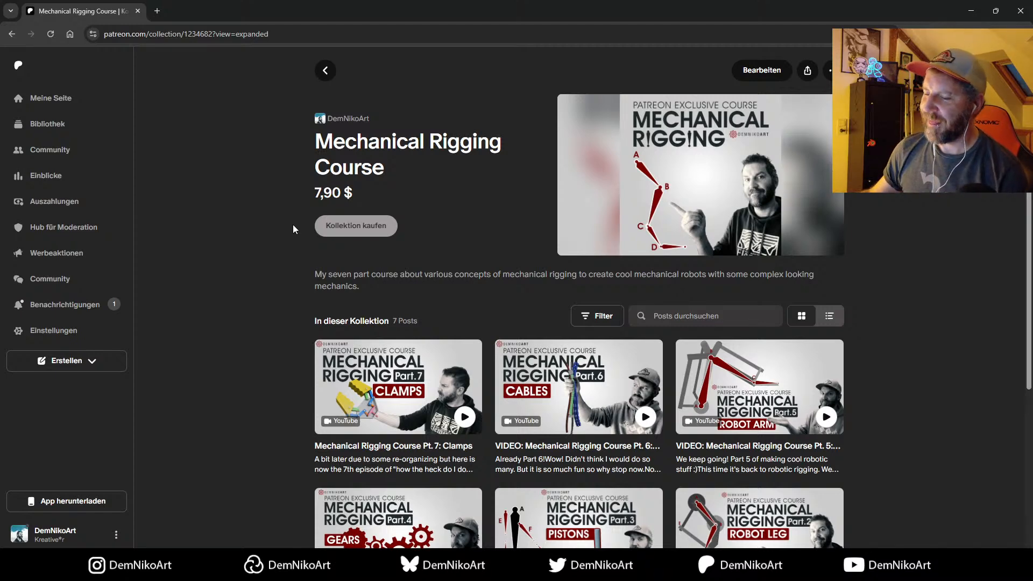
scroll(293, 224, down, 3)
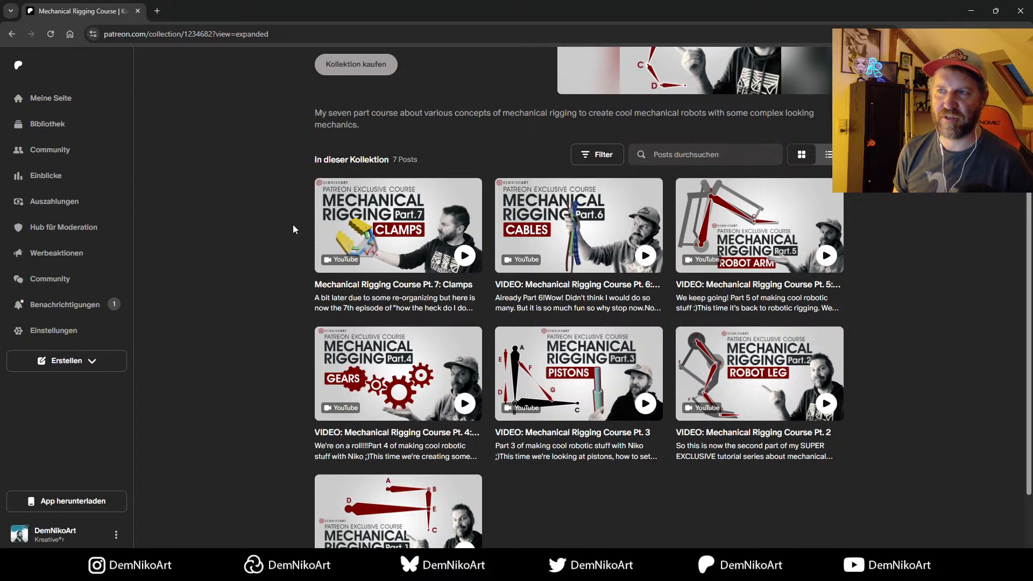
scroll(489, 354, down, 1)
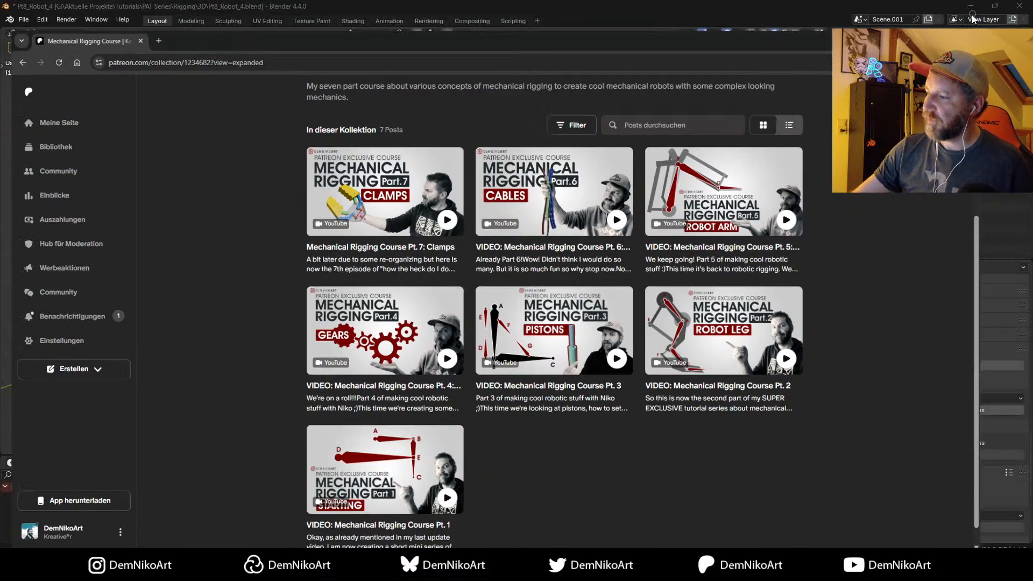
click(973, 16)
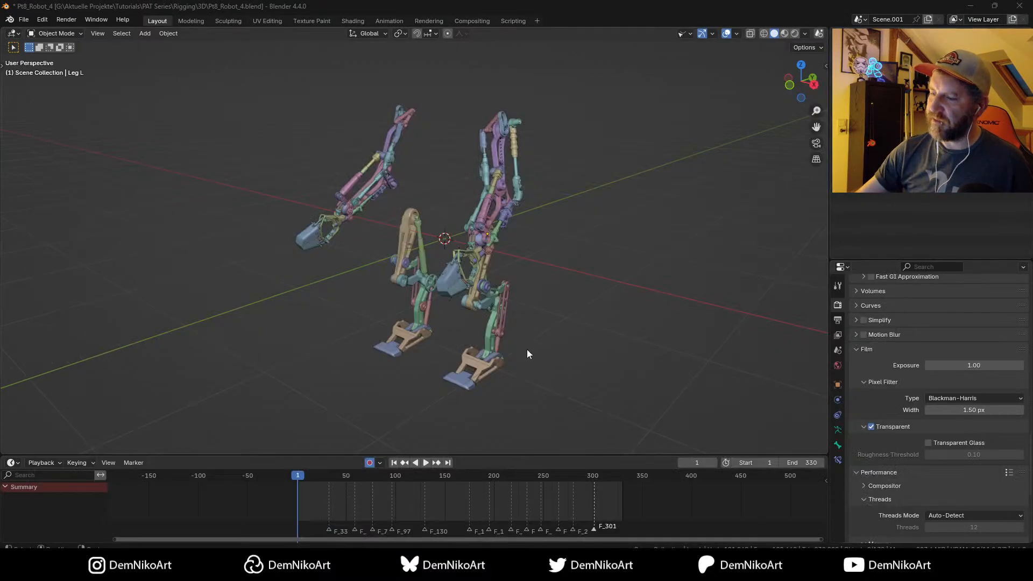
Step: Examine the arm and leg rigs and their bones from the front, side and three-quarter angles
middle_drag(553, 305, 526, 279)
key(alt+z)
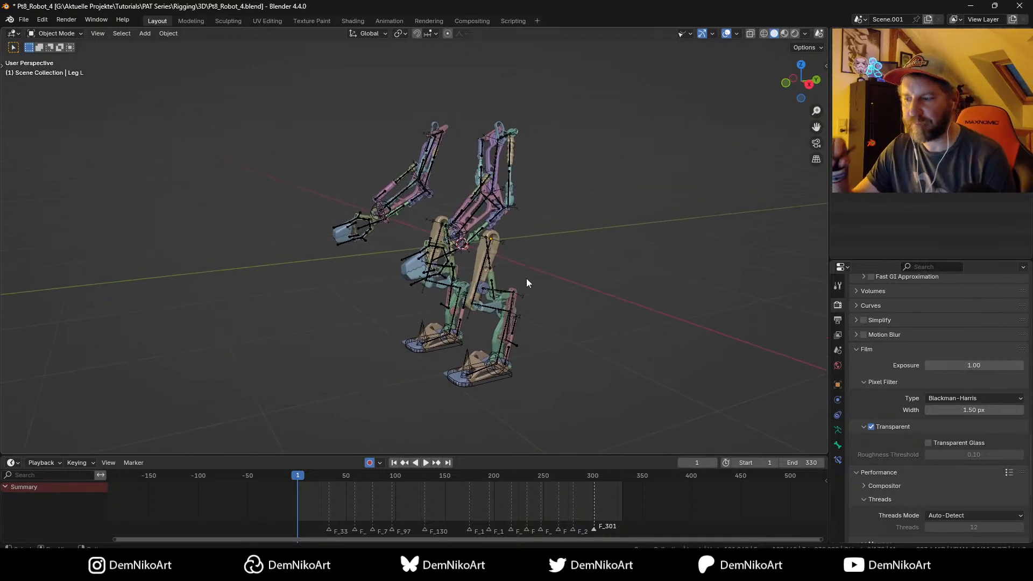
middle_drag(526, 279, 476, 269)
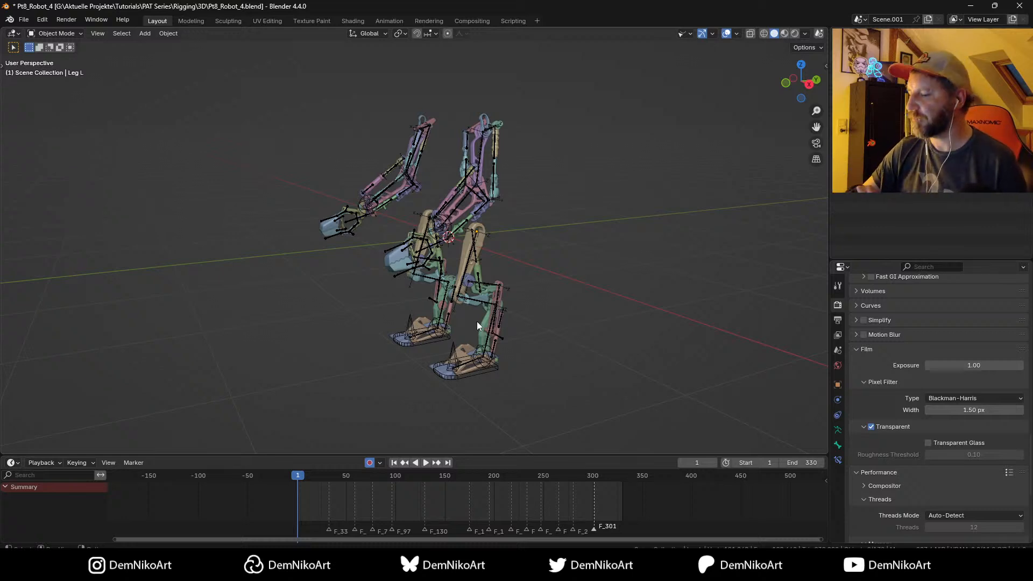
middle_drag(476, 321, 501, 300)
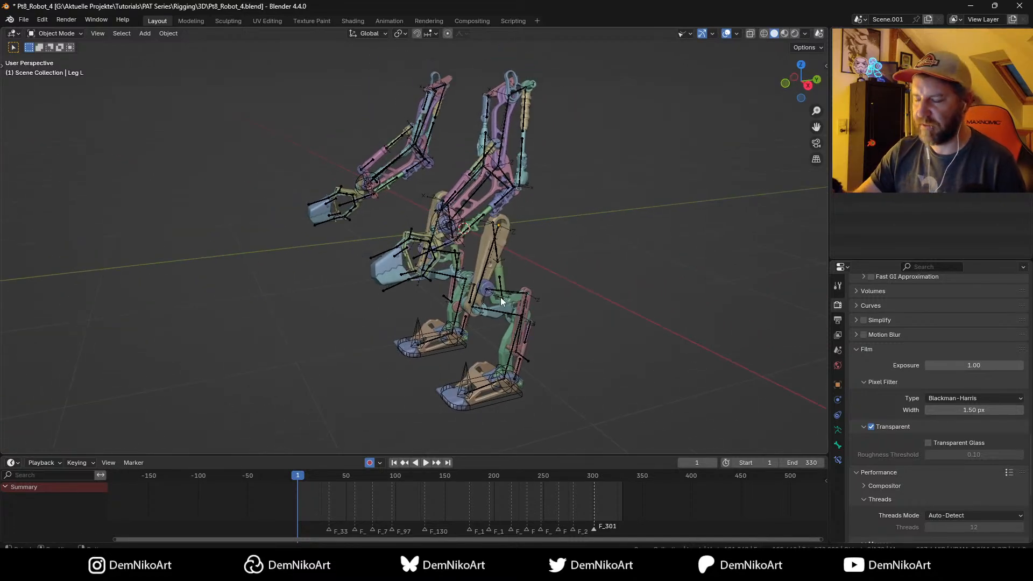
middle_drag(561, 251, 494, 276)
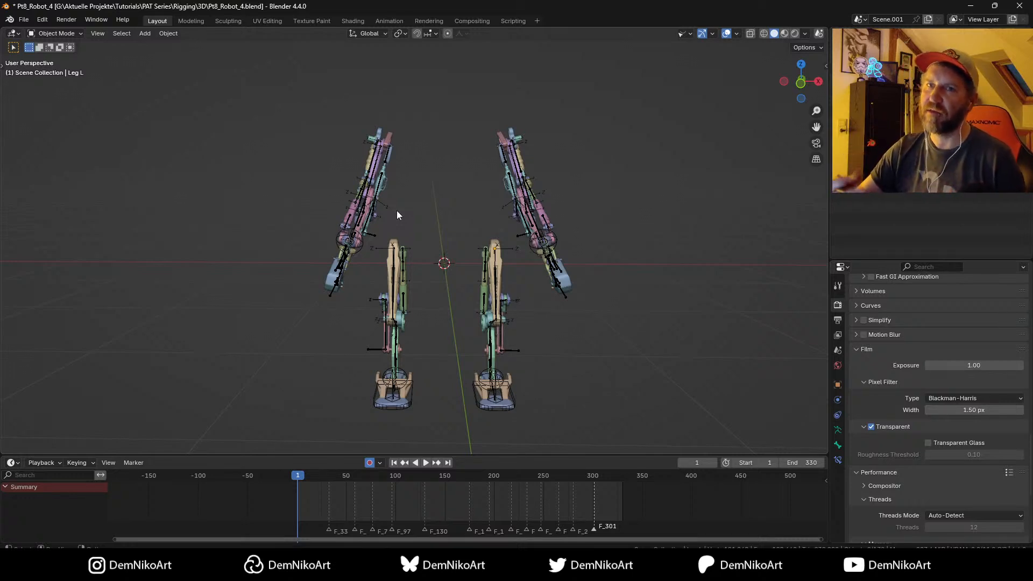
mouse_move(522, 273)
middle_down()
mouse_move(511, 245)
mouse_move(526, 264)
mouse_move(509, 269)
middle_up()
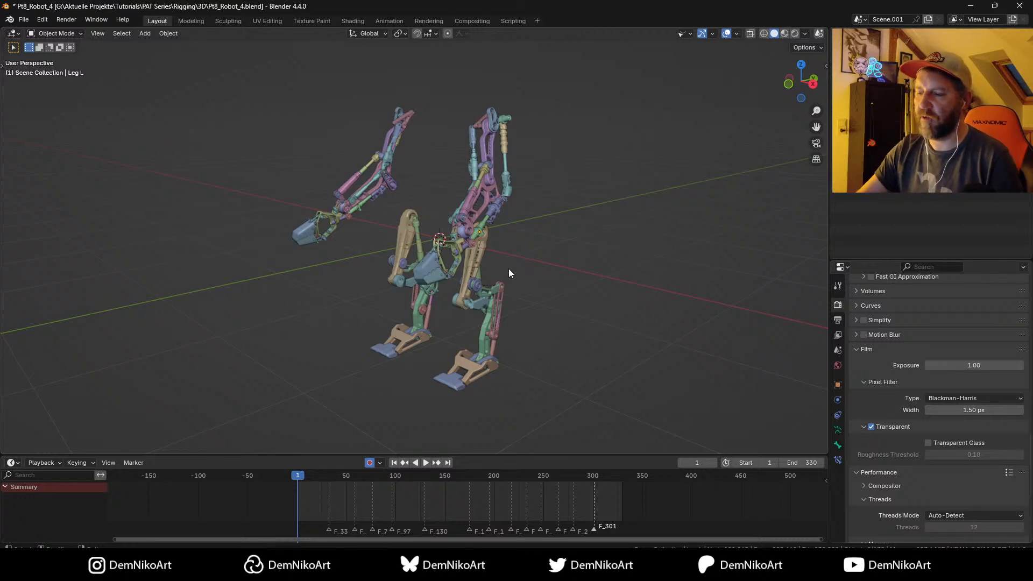
middle_drag(503, 266, 513, 254)
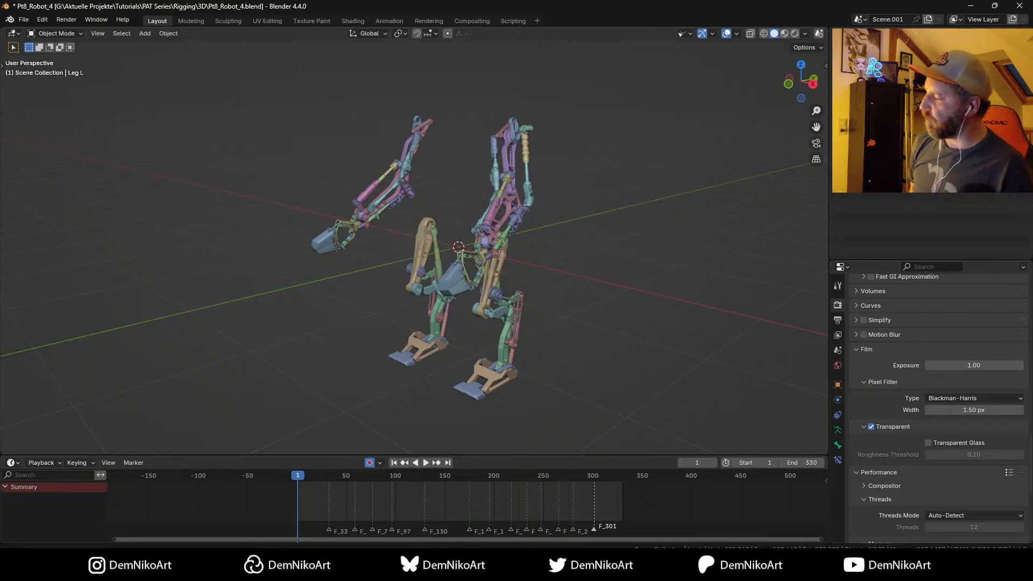
middle_drag(549, 260, 576, 277)
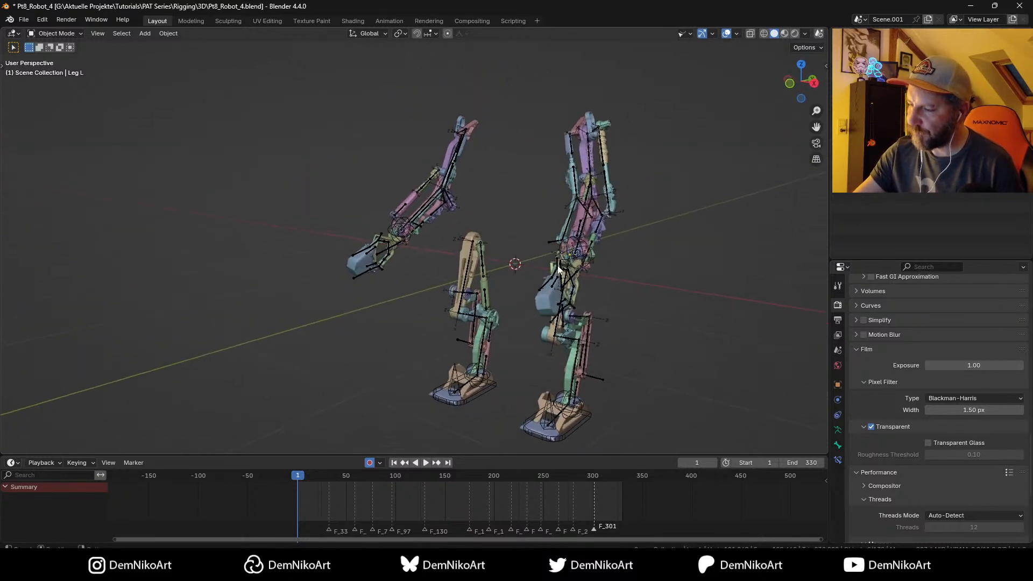
Step: Hide the arm and leg rigs on the Leg L.001 side, leaving only the opposite arm and leg in view
middle_drag(484, 269, 441, 194)
click(434, 187)
click(463, 253)
key(KP_Decimal)
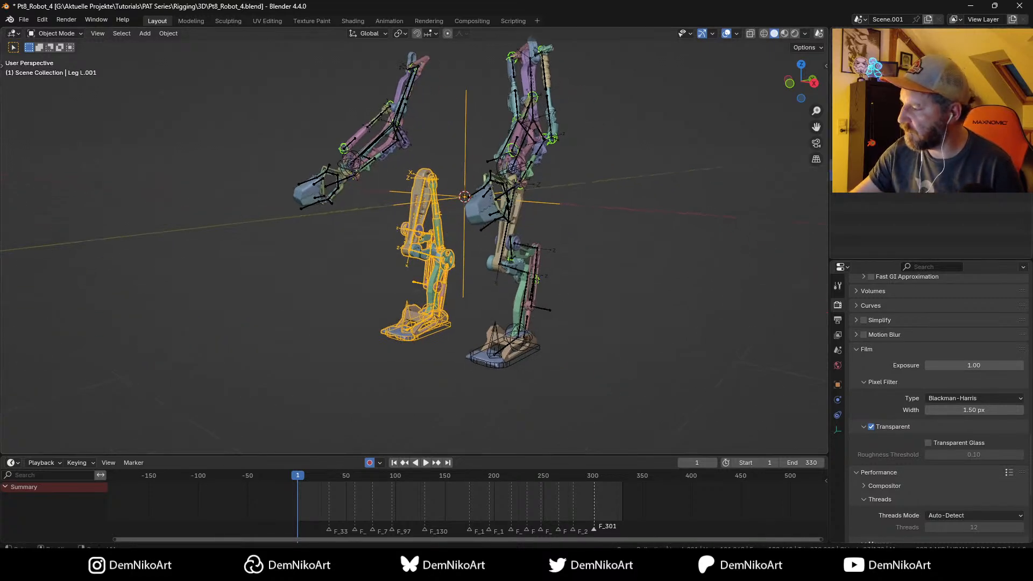
key(KP_Divide)
middle_drag(703, 270, 507, 240)
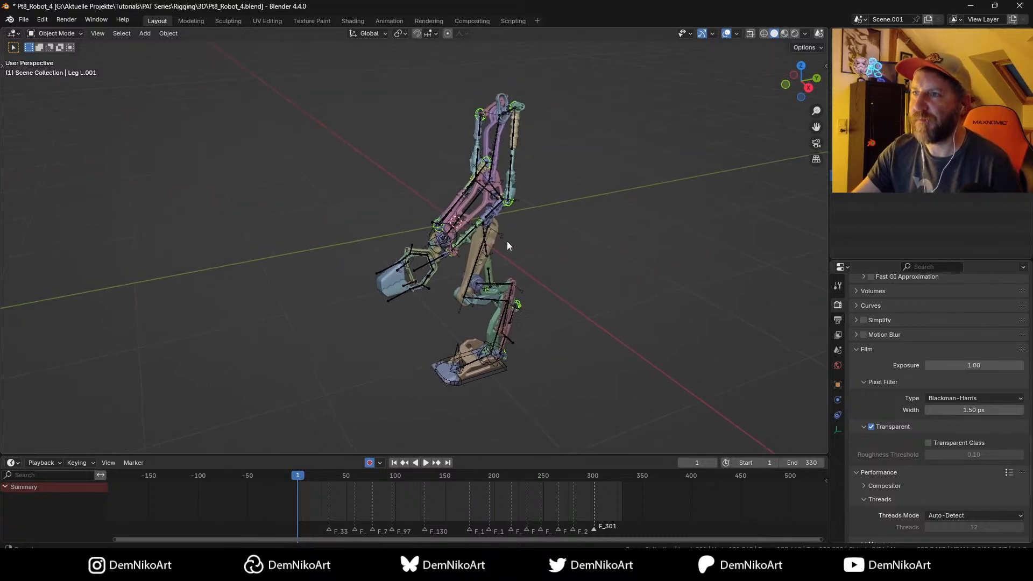
Step: Enter Pose Mode on the Arm L armature and move its MAIN control bone upward to raise the forearm
scroll(510, 237, up, 2)
click(512, 217)
key(KP_Decimal)
key(ctrl+Tab)
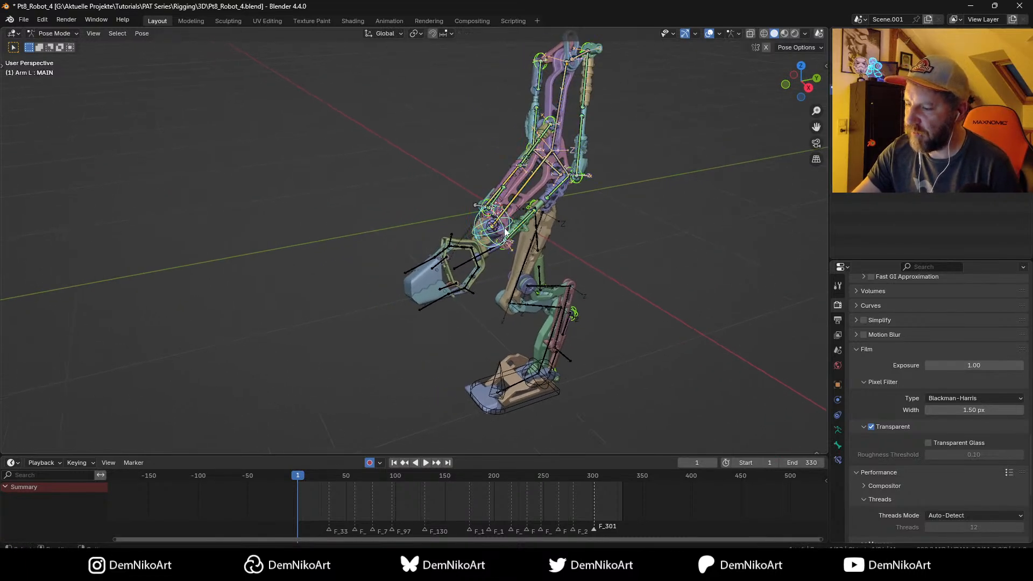
key(g)
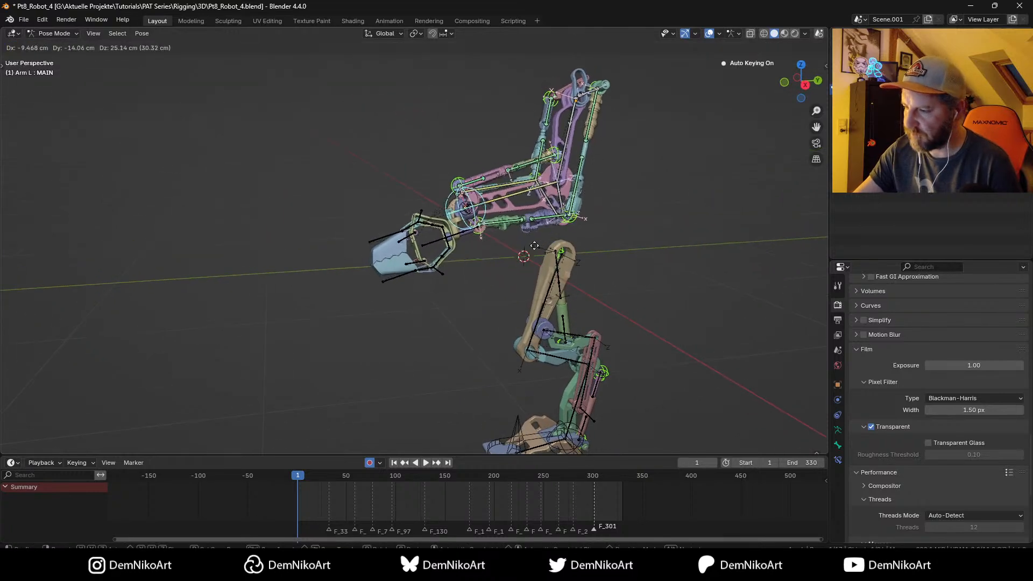
click(549, 261)
Step: In the right orthographic view, move the arm's MAIN control bone slightly up and back toward the elbow
key(KP_3)
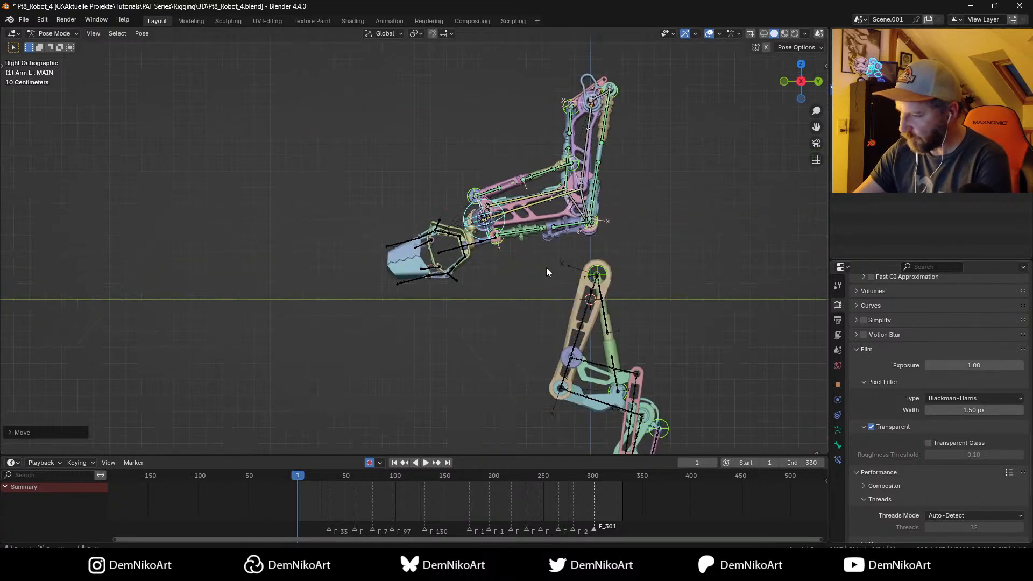
scroll(546, 272, up, 4)
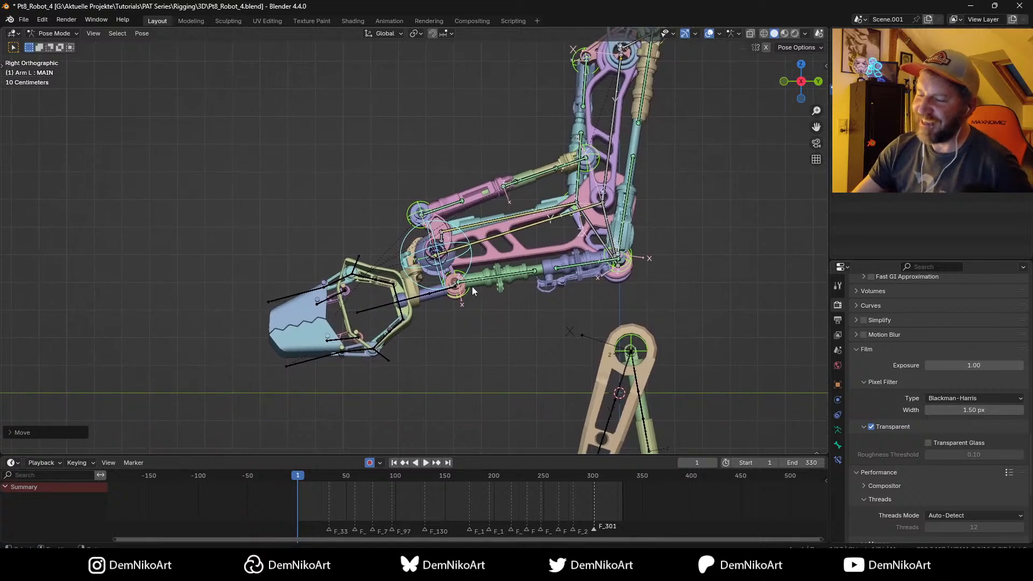
shift+middle_drag(472, 286, 470, 344)
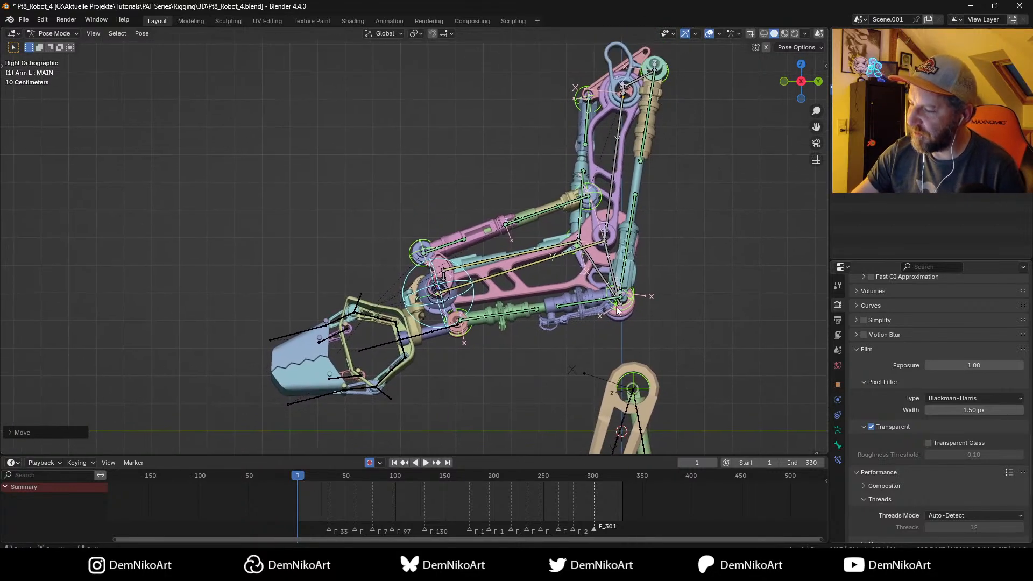
shift+middle_drag(463, 347, 425, 367)
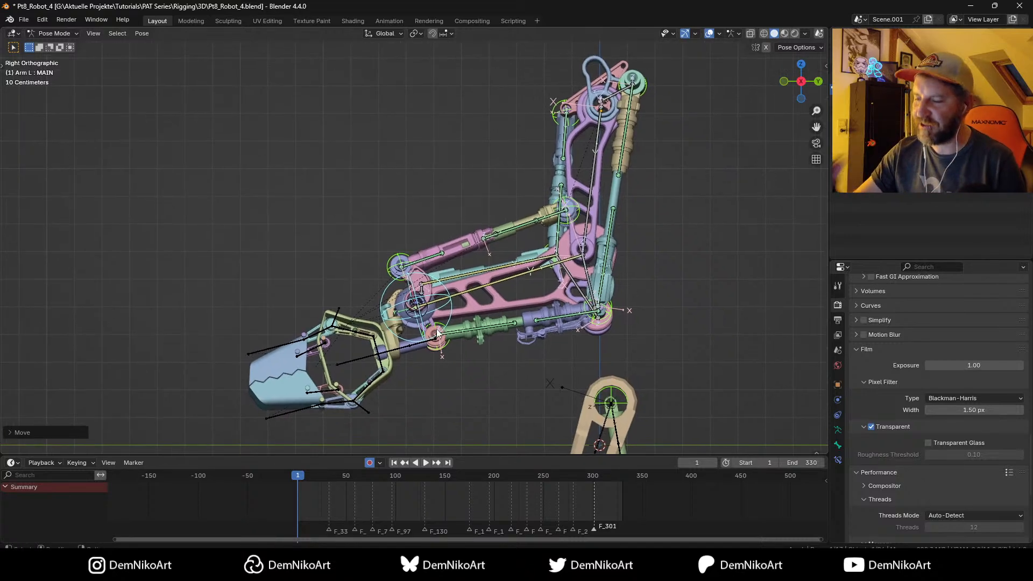
shift+middle_drag(473, 367, 474, 357)
key(g)
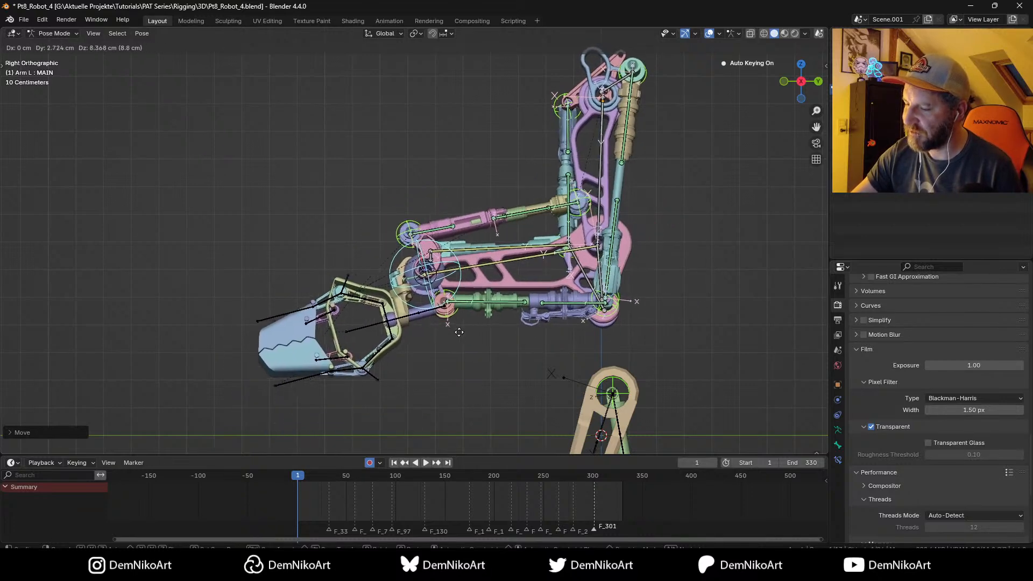
click(473, 345)
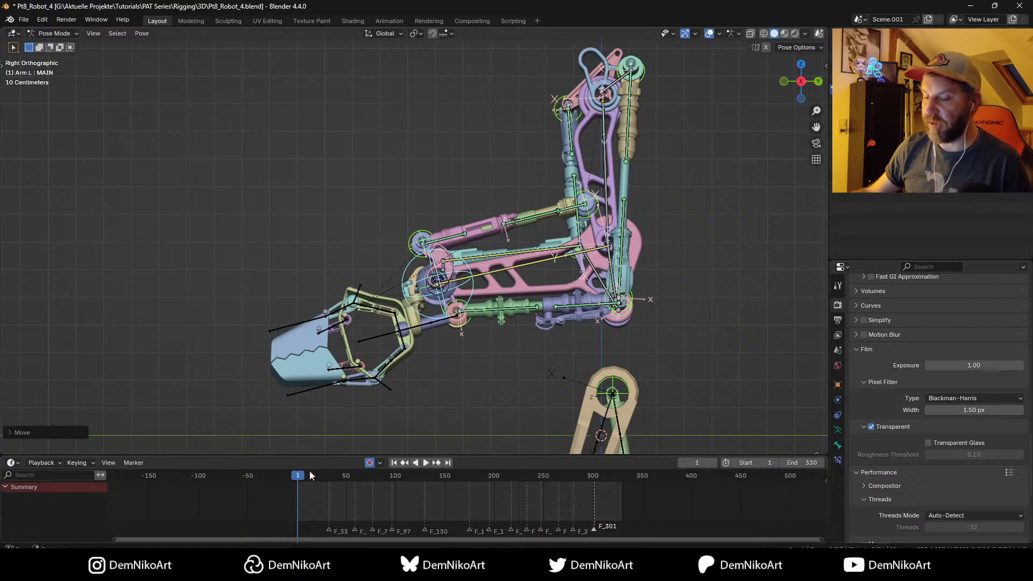
Step: Switch to the browser's YouTube results for "linkage" and preview the Crank-Rocker Four-Bar Linkage video
key(alt+Tab)
key(alt+Tab)
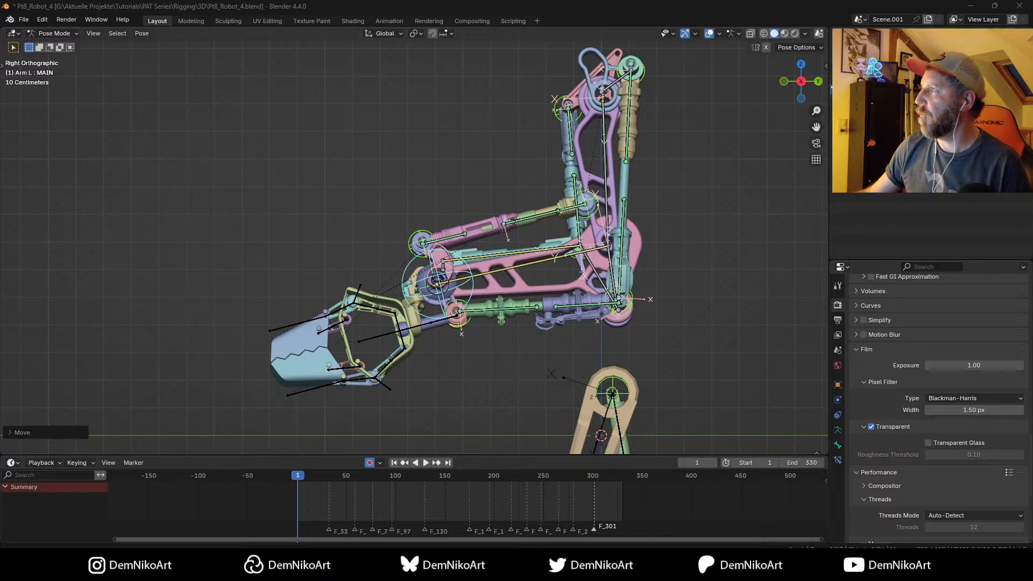
drag(753, 1, 237, 78)
double_click(237, 79)
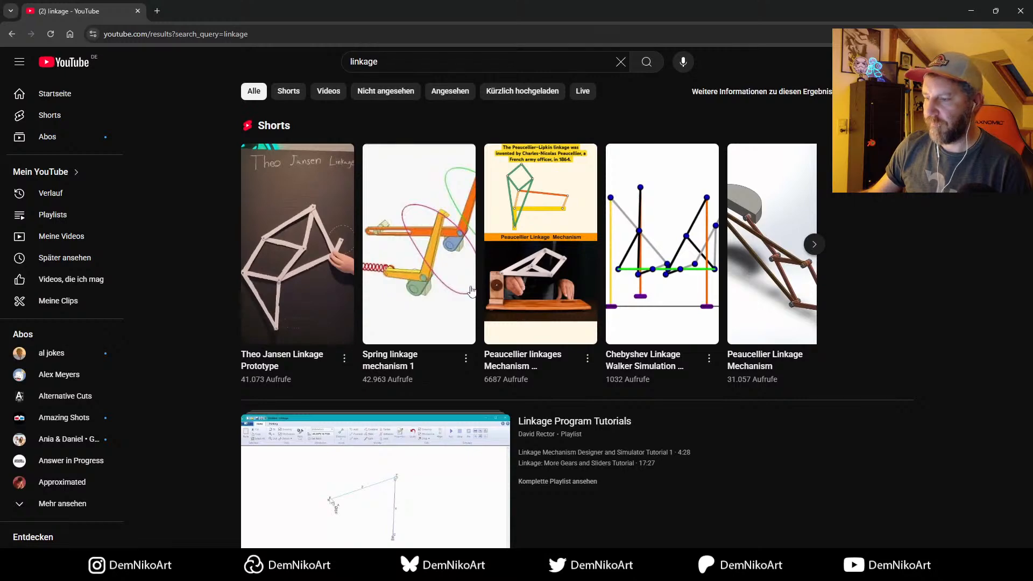
scroll(453, 299, down, 6)
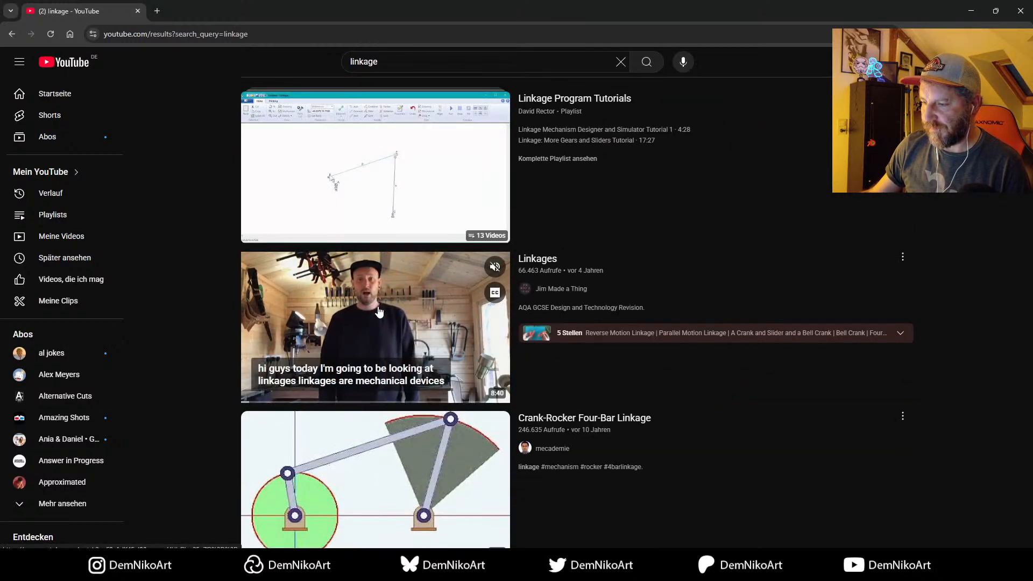
scroll(420, 312, down, 3)
mouse_move(427, 311)
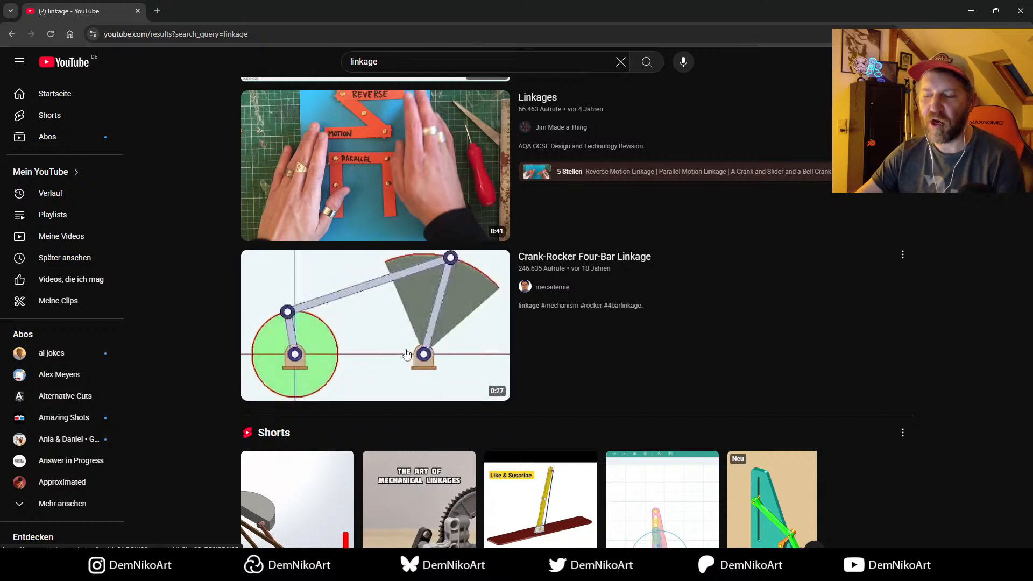
mouse_move(404, 342)
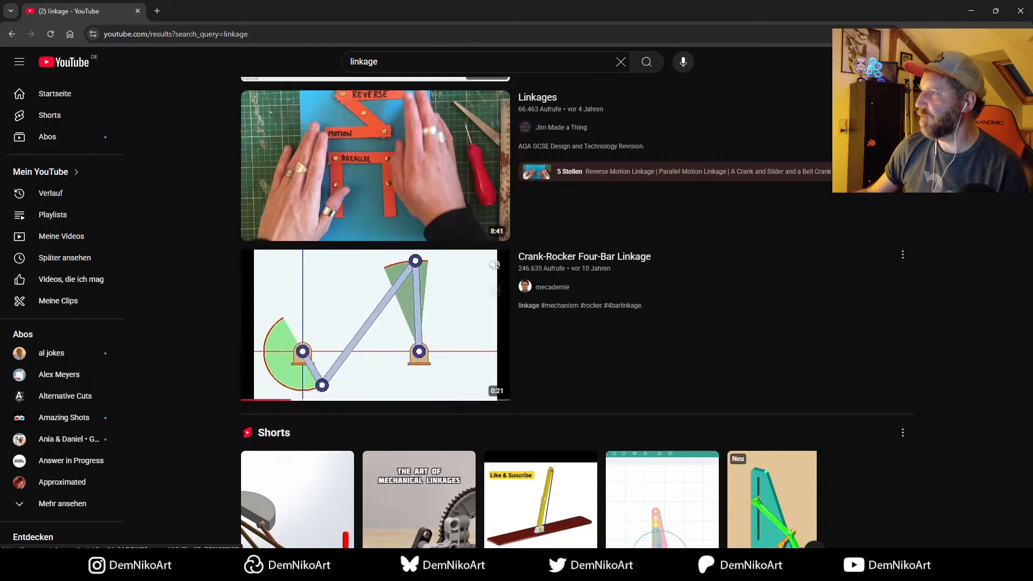
Step: Look further through the linkage results and preview the Peaucellier linkage and Hoeckens straight-line mechanism clips
scroll(397, 305, down, 7)
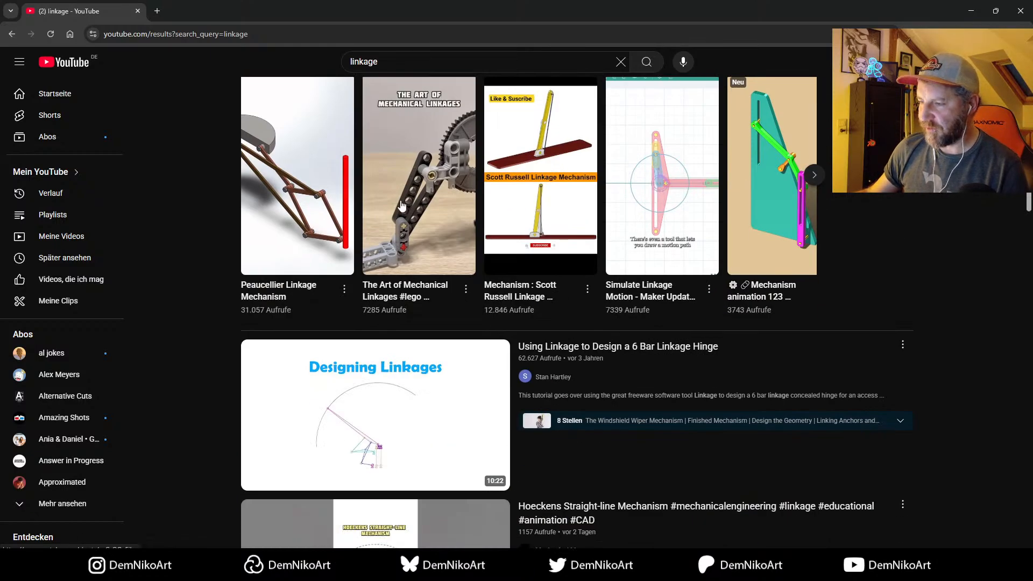
mouse_move(427, 214)
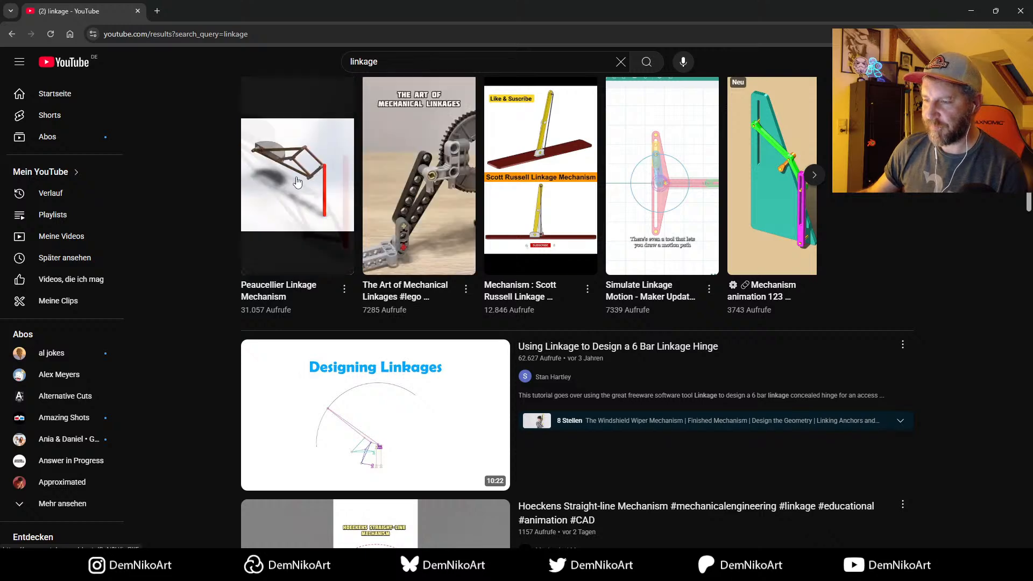
scroll(359, 320, down, 2)
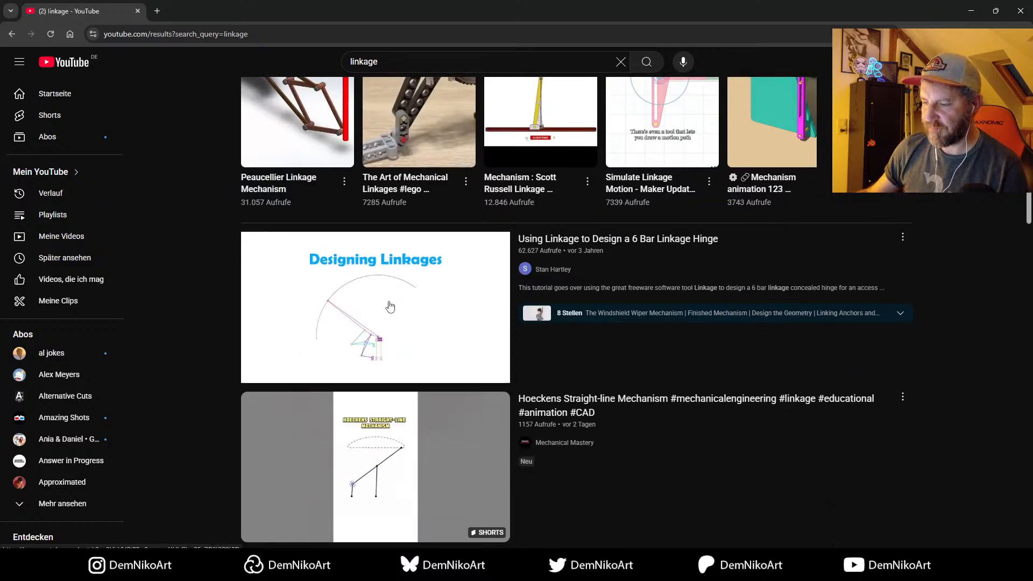
mouse_move(388, 312)
scroll(395, 314, down, 4)
mouse_move(404, 261)
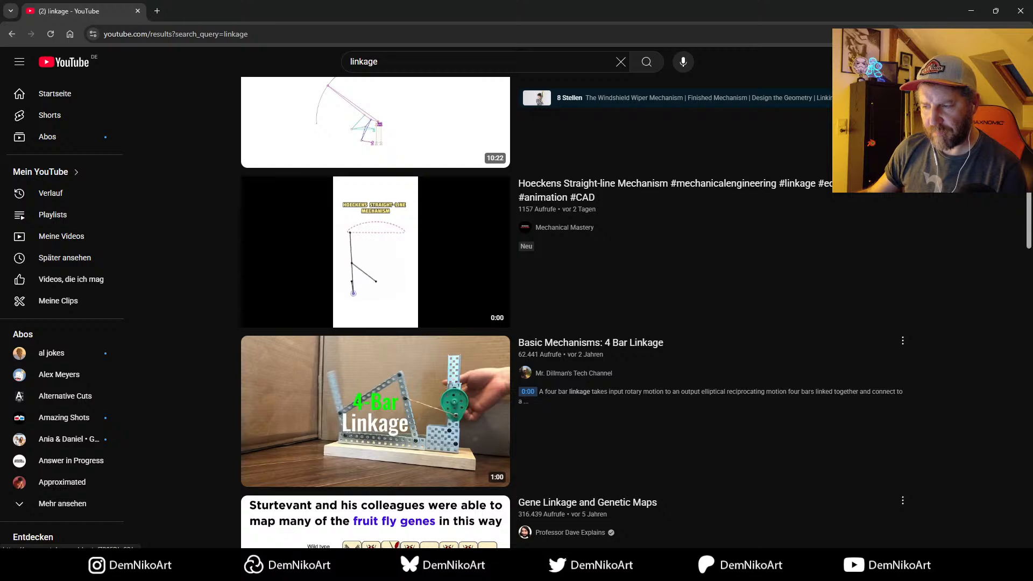
Step: Look further through the linkage results and preview the 4 Bar Linkage and 4-bar linkage drawing straight line videos
scroll(417, 260, down, 3)
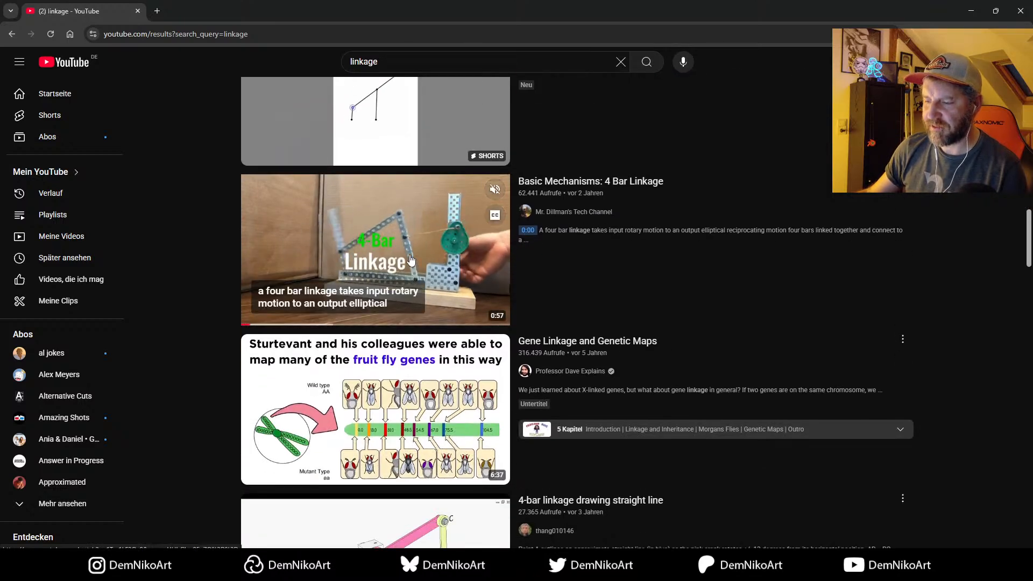
scroll(412, 260, down, 4)
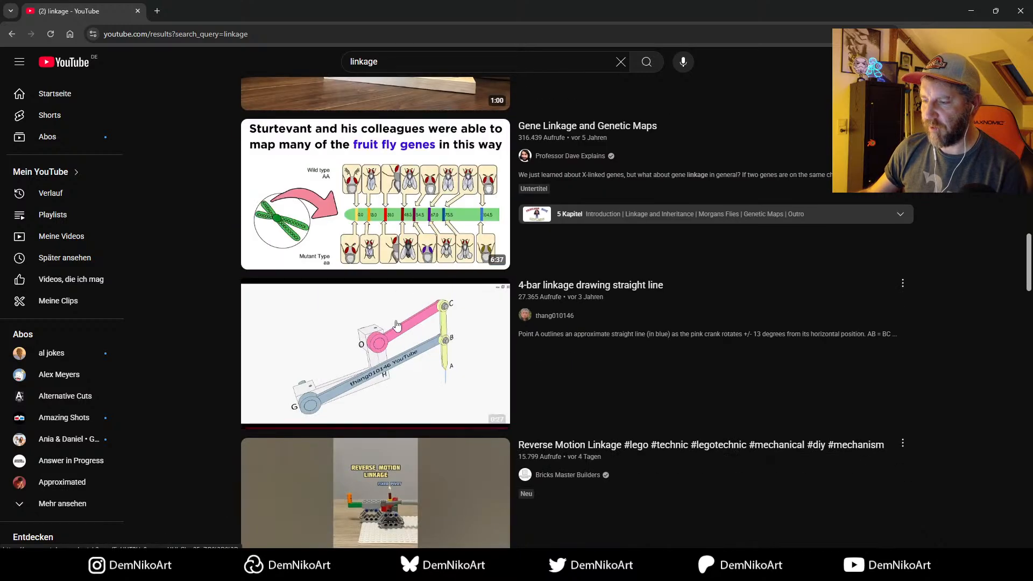
scroll(391, 333, down, 2)
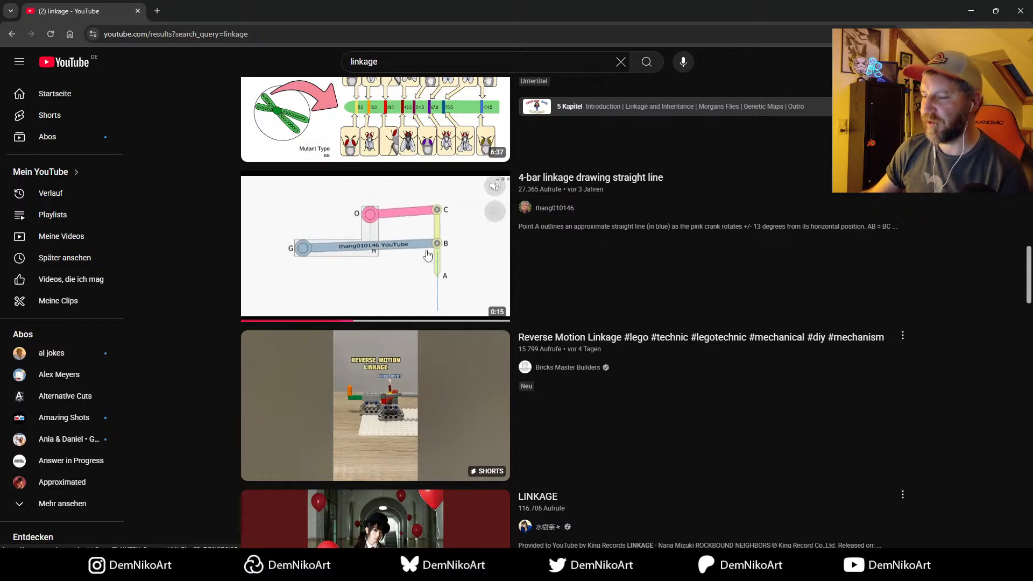
scroll(428, 255, up, 1)
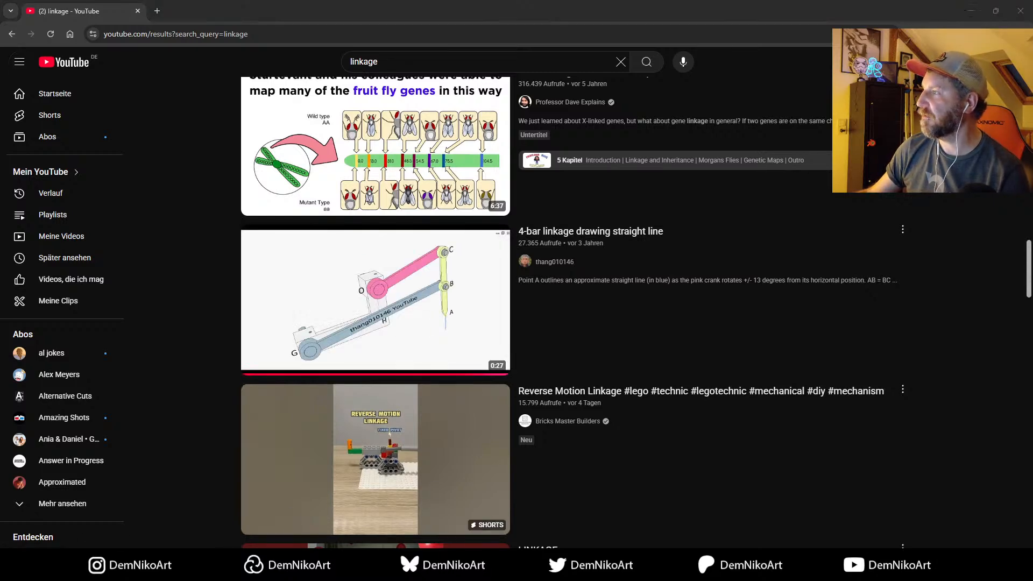
Step: Bring up the Patreon Mechanical Rigging Course collection, look through its seven parts, and move the window away to return to Blender
drag(1032, 75, 835, 56)
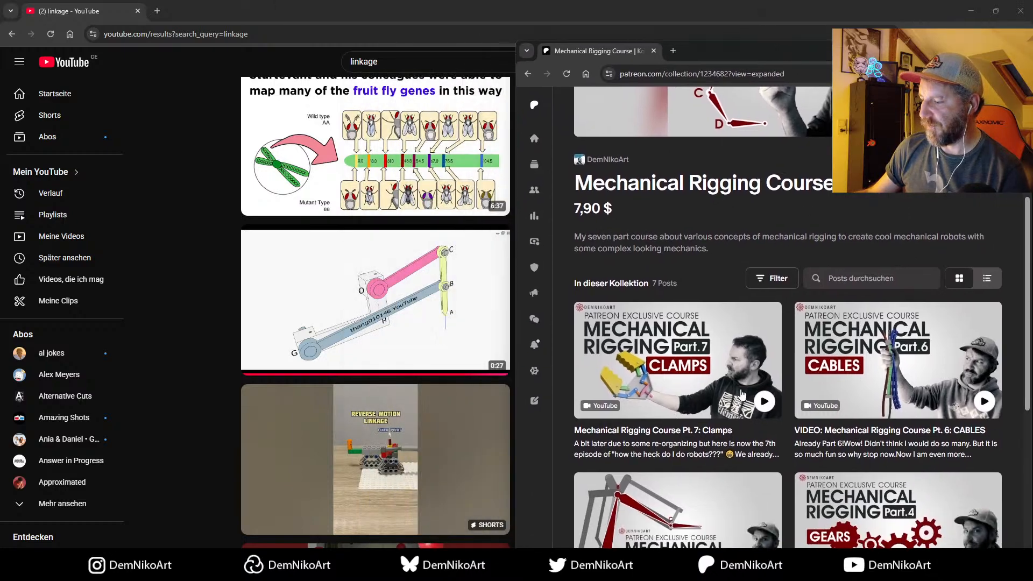
scroll(729, 379, down, 4)
scroll(730, 379, down, 3)
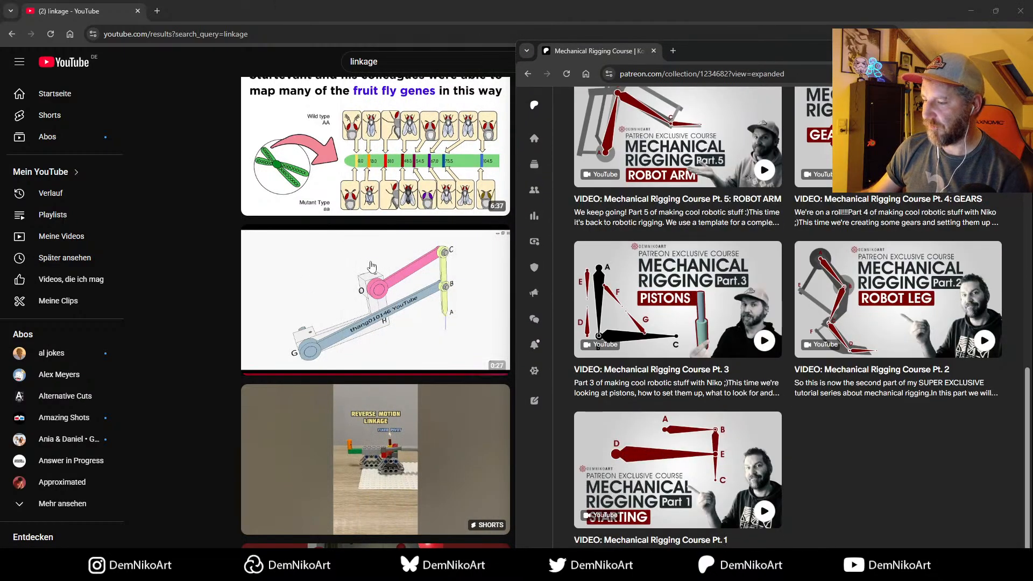
mouse_move(404, 298)
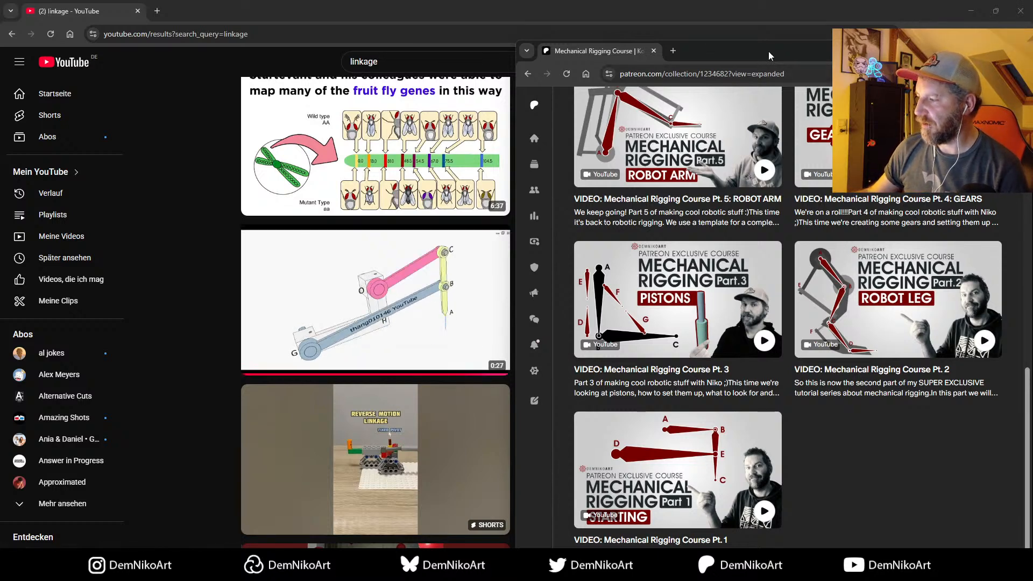
drag(634, 54, 1, 60)
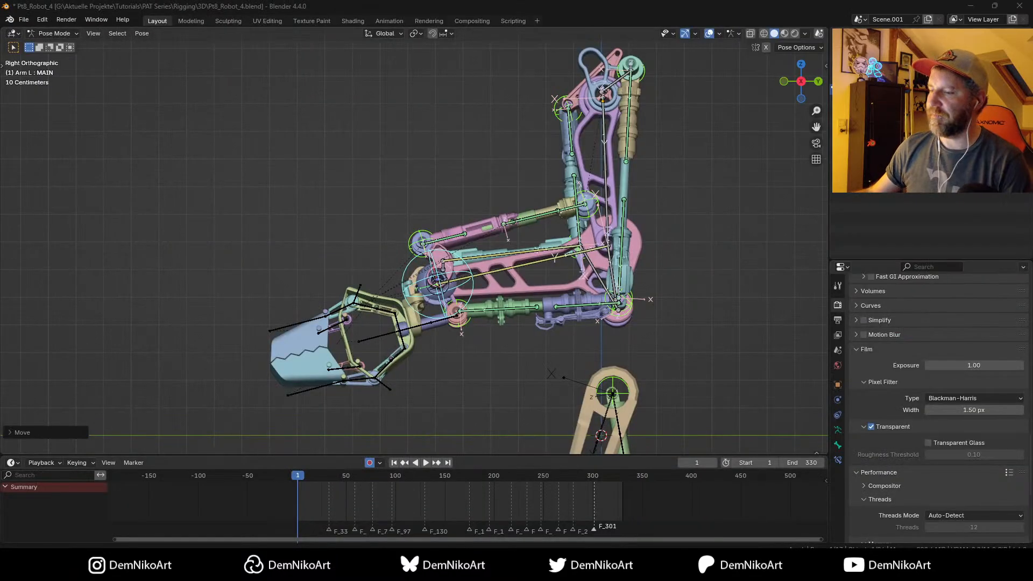
Step: Try trackball rotations on the Arm L MAIN control bone from the side and the front, cancelling each one
middle_drag(511, 251, 508, 201)
mouse_move(515, 241)
middle_down()
mouse_move(544, 243)
mouse_move(483, 276)
mouse_move(519, 253)
middle_up()
key(r)
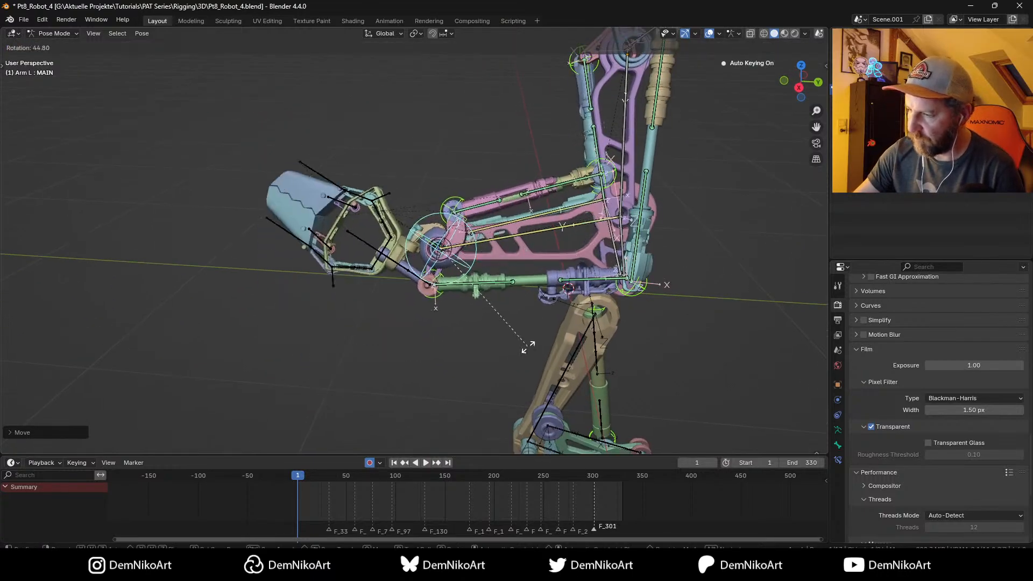
key(r)
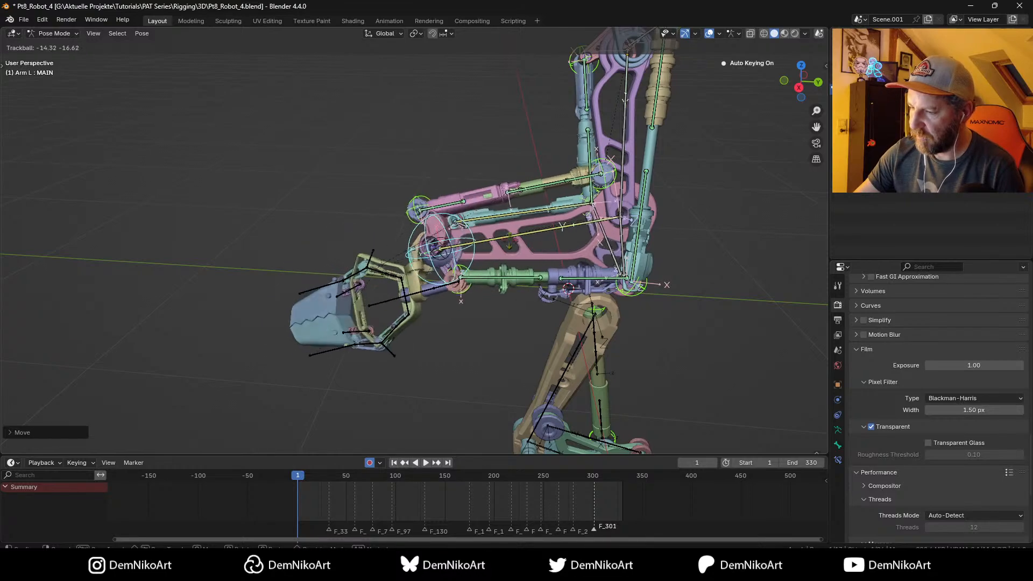
right_click(524, 241)
middle_drag(524, 241, 564, 229)
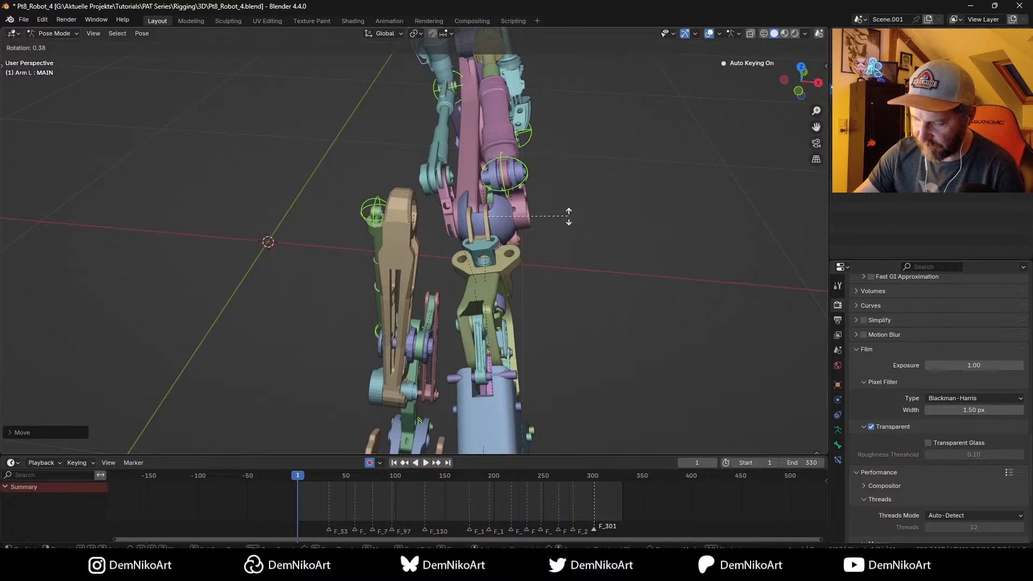
key(r)
key(r)
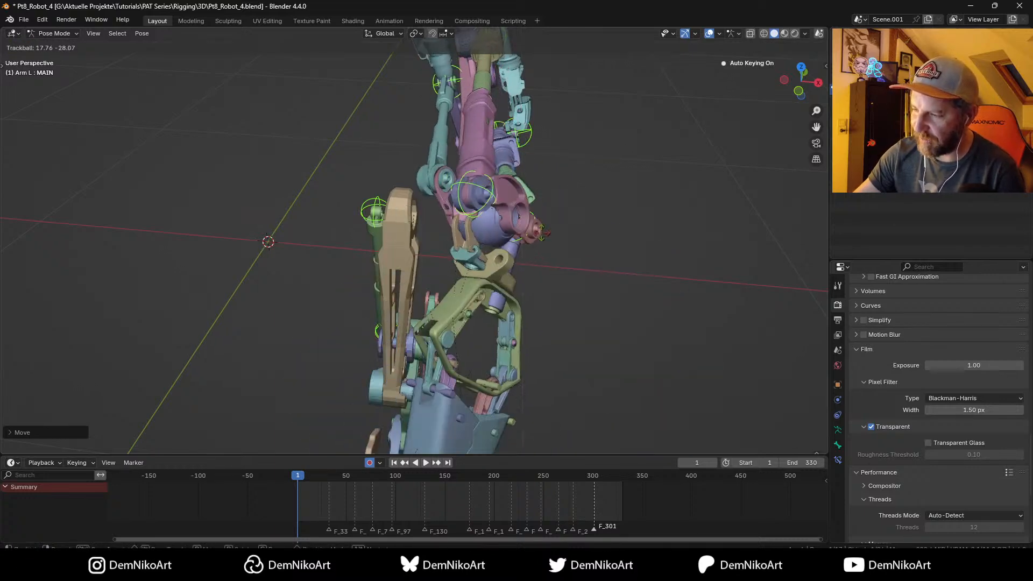
right_click(577, 233)
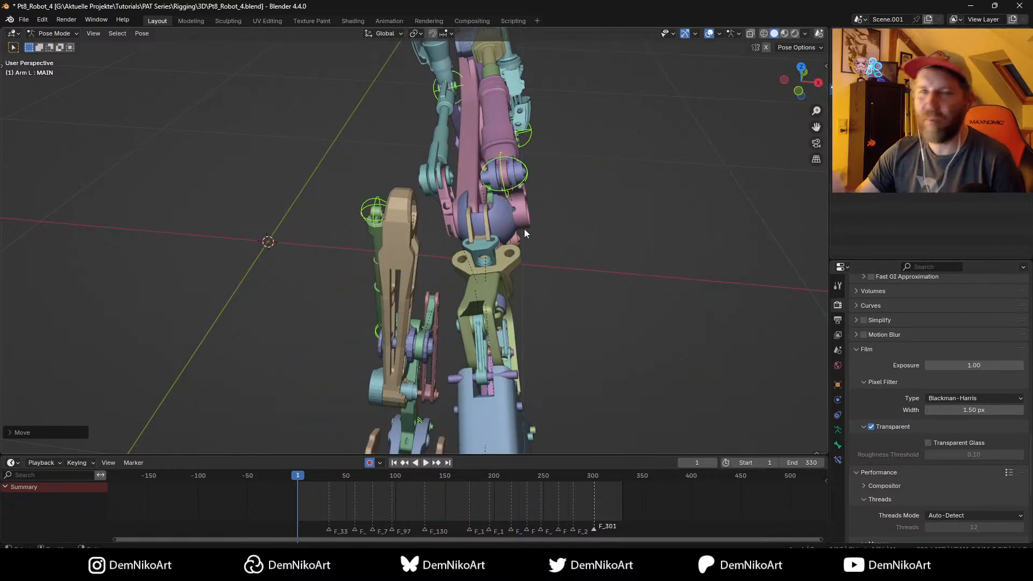
Step: Leave Pose Mode on Arm L, enter it for the claw's Armature.003, and rotate its Rot bone to open the claws
middle_drag(524, 228, 521, 262)
key(ctrl+Tab)
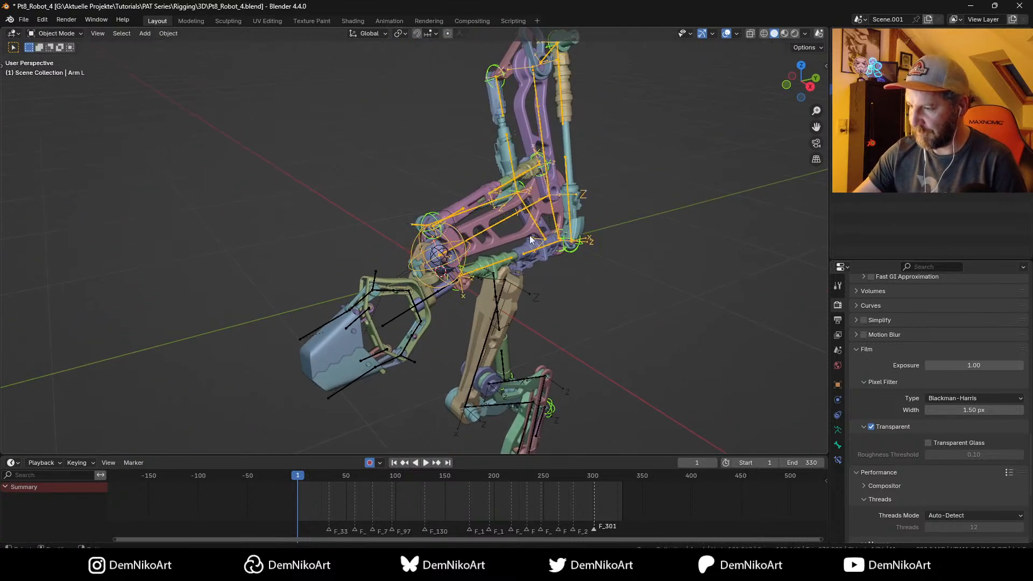
middle_drag(588, 247, 535, 303)
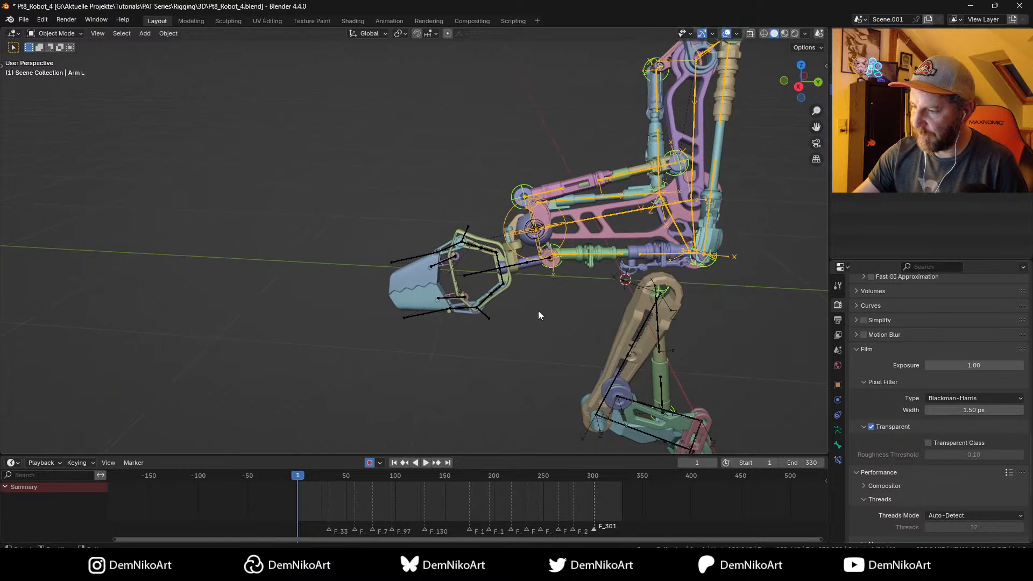
scroll(563, 258, up, 3)
middle_drag(564, 259, 510, 221)
click(521, 239)
key(r)
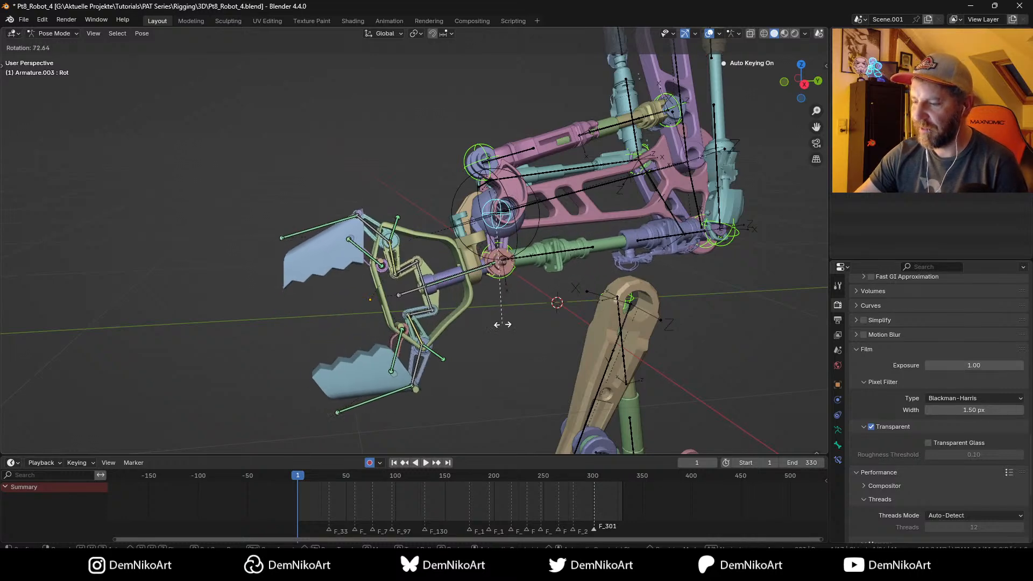
click(317, 326)
Step: Rotate the claw's Rot bone back and forth to close the claws and leave them open
shift+middle_drag(441, 361, 487, 317)
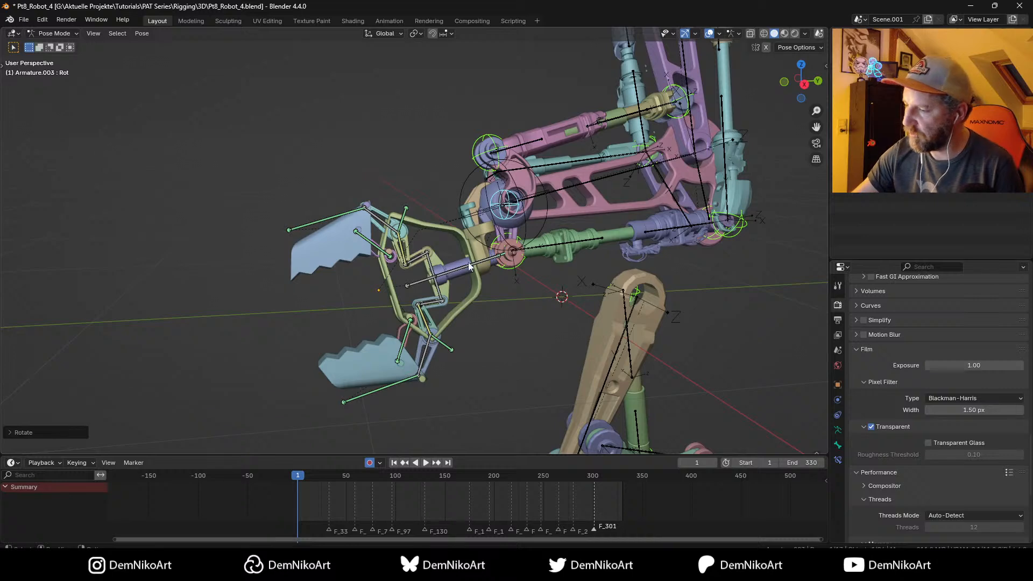
shift+middle_drag(608, 197, 576, 193)
key(r)
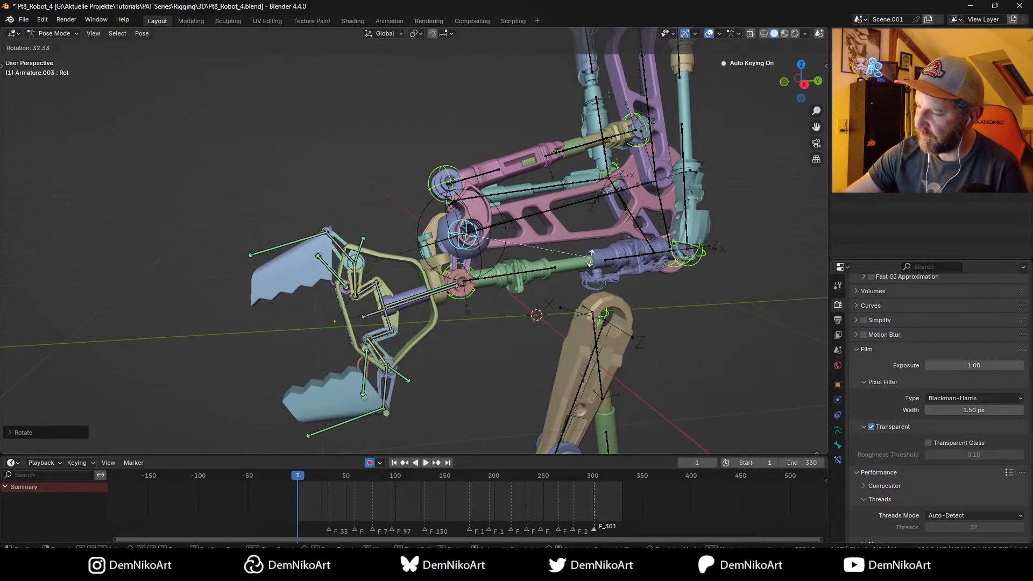
click(555, 167)
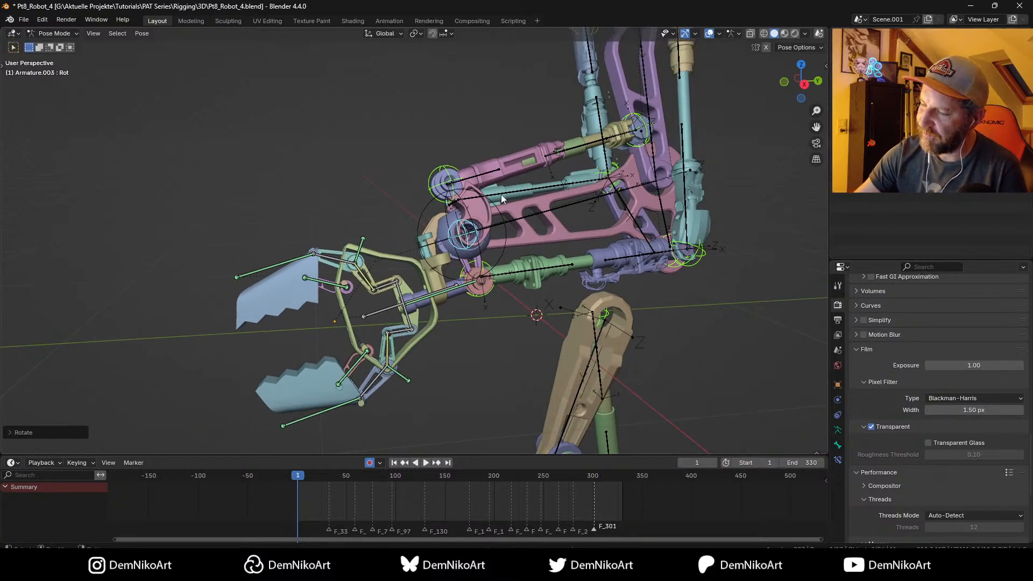
key(r)
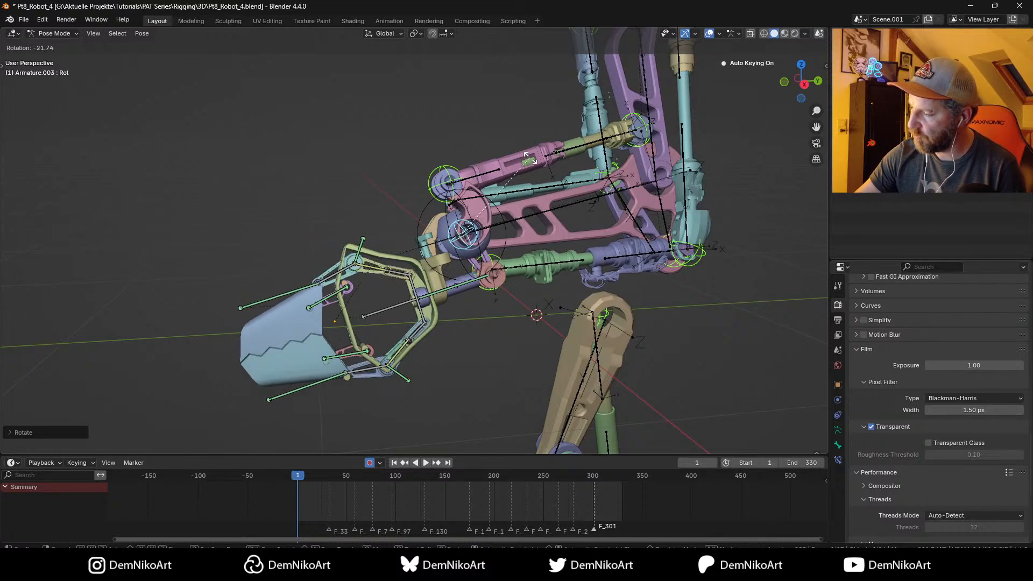
click(534, 217)
shift+middle_drag(557, 257, 554, 235)
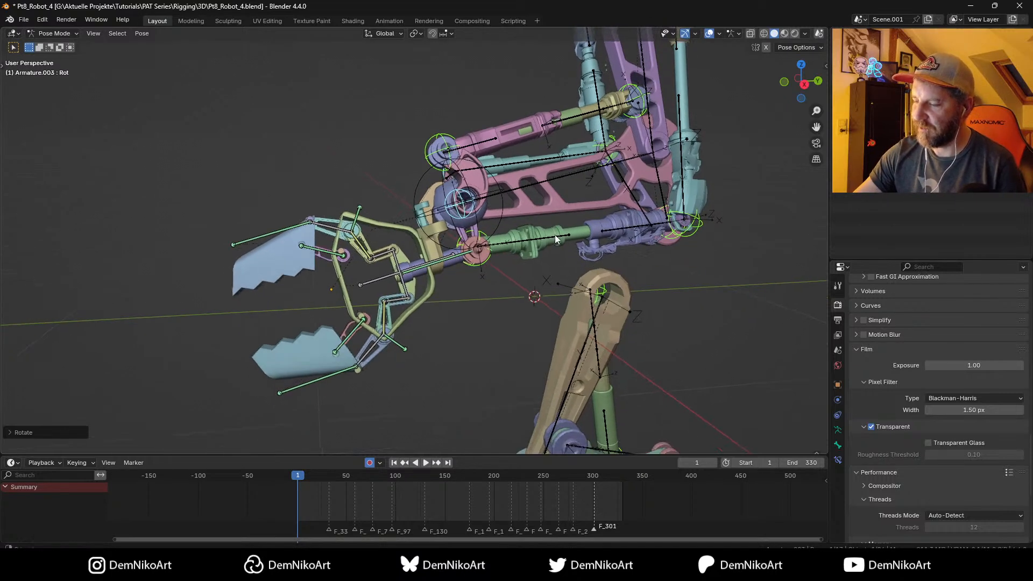
Step: Switch Pose Mode to the Leg L armature and move the Toe L control bone around in the right orthographic view
key(ctrl+Tab)
shift+middle_drag(581, 311, 545, 211)
key(KP_3)
scroll(553, 275, down, 3)
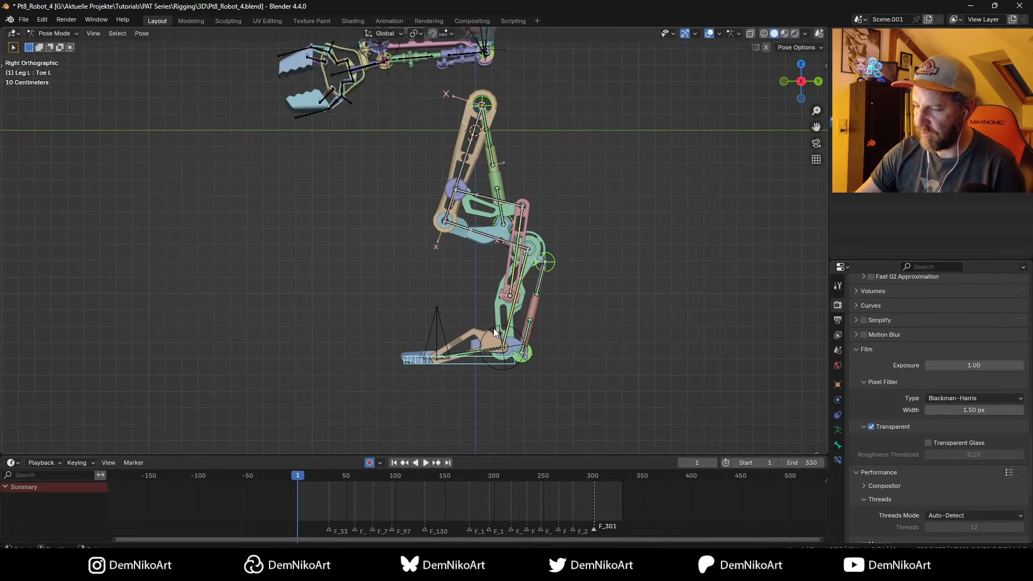
shift+middle_drag(472, 363, 488, 363)
key(g)
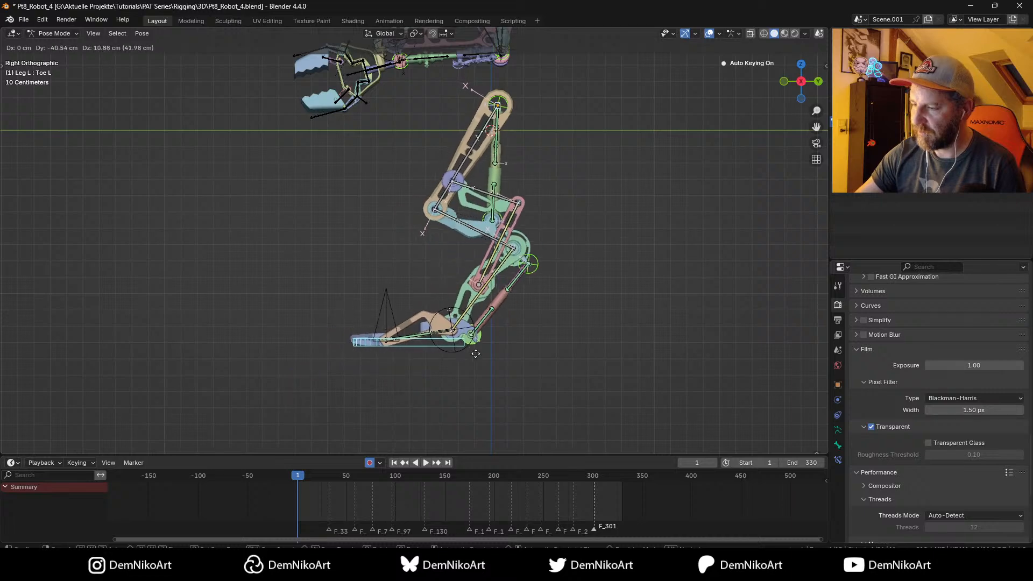
click(550, 261)
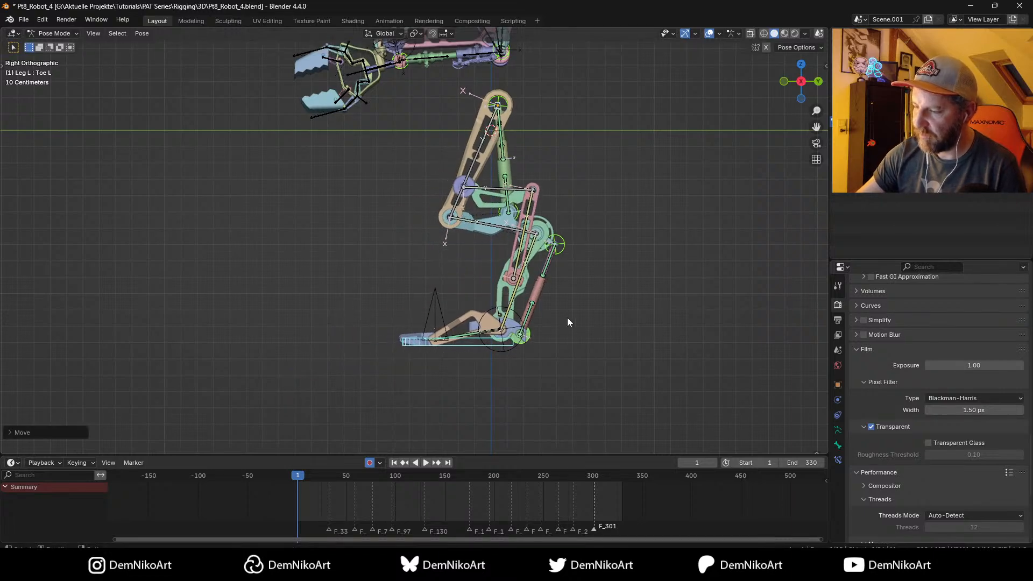
Step: Rotate the Toe L control bone to tilt the toes downward, and move it up and down to fold and extend the leg
key(r)
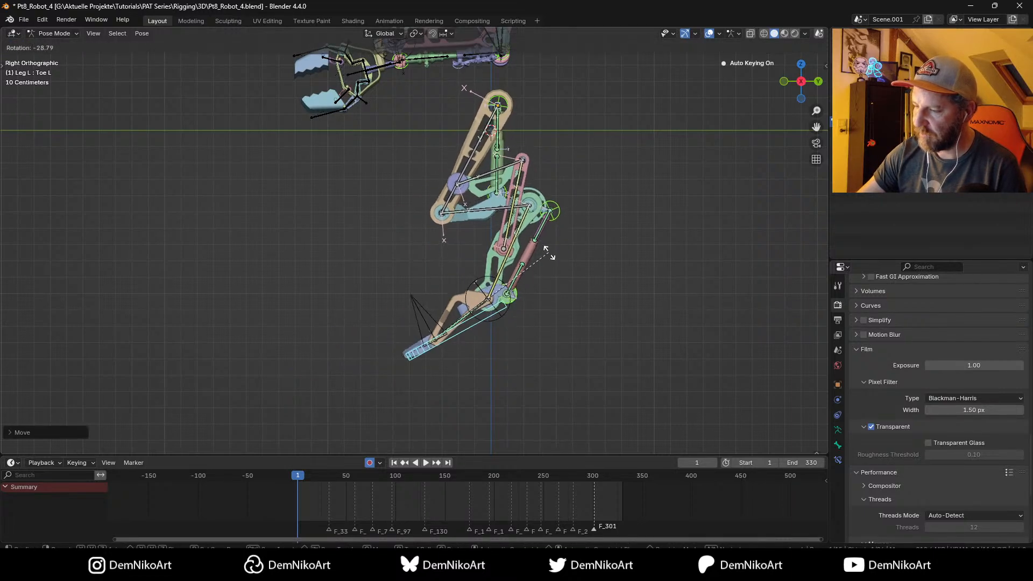
click(549, 305)
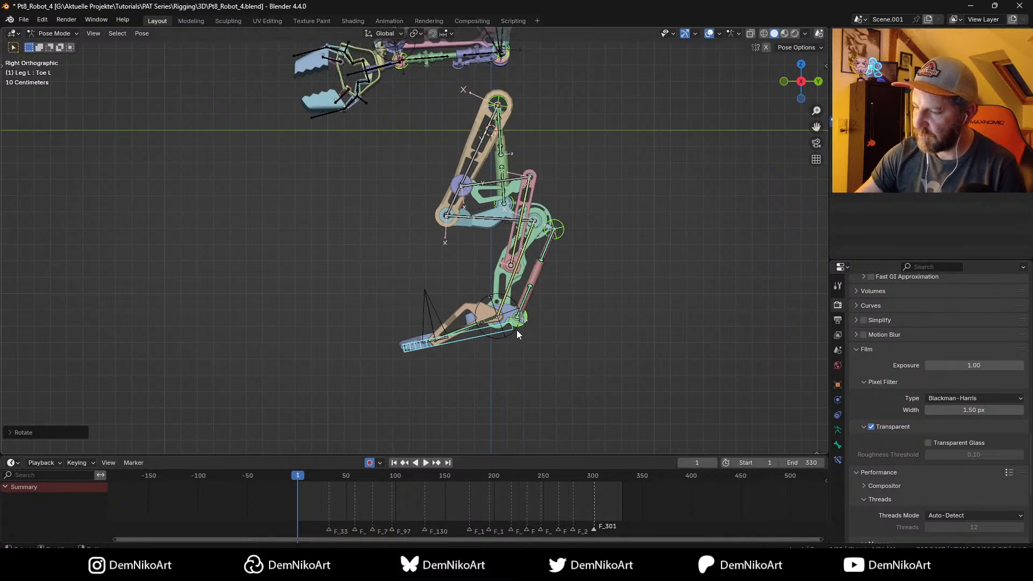
key(g)
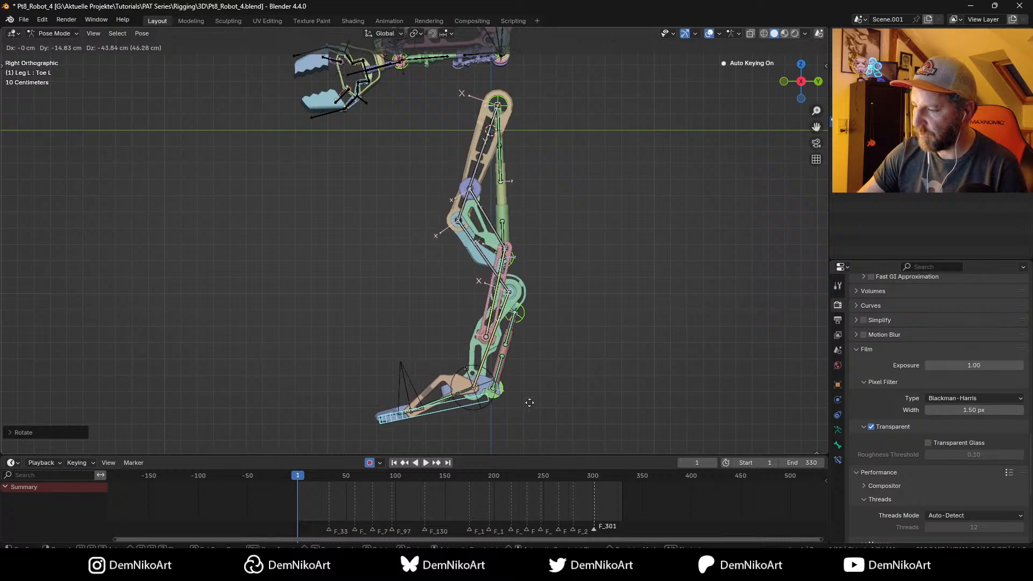
click(562, 293)
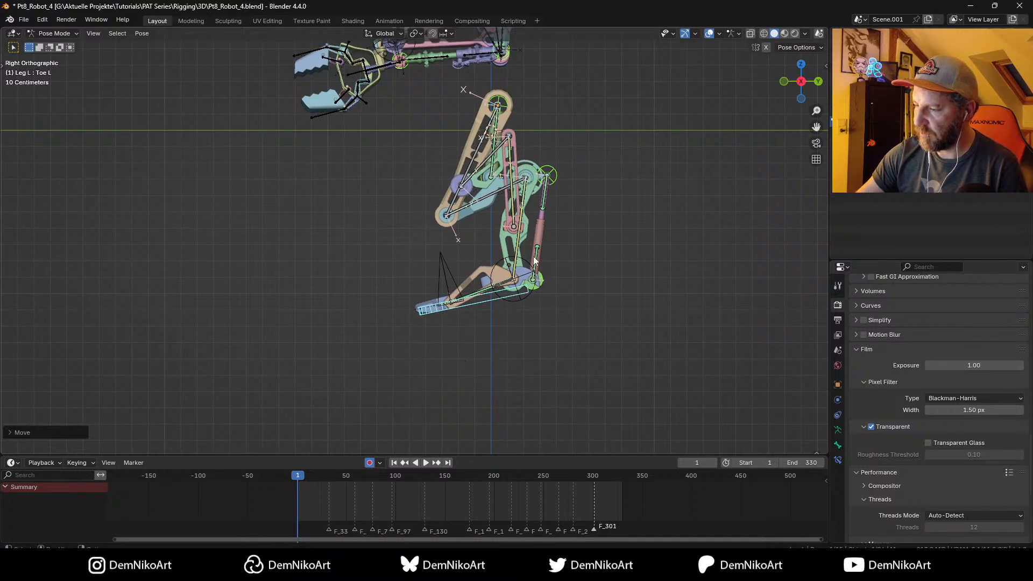
key(g)
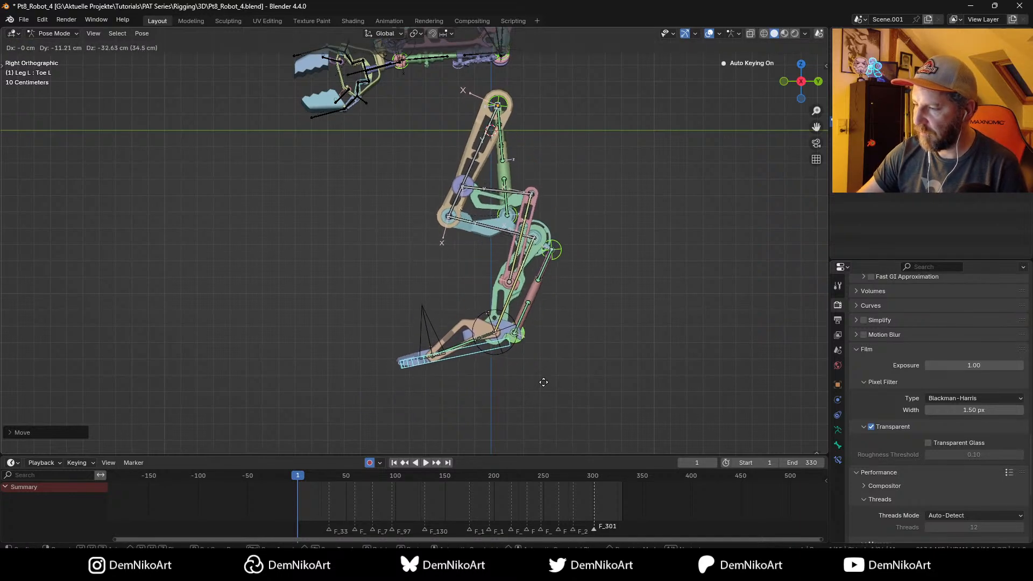
click(539, 411)
Step: Examine the leg's telescoping piston from behind and move the Toe L control bone along the global Z axis
middle_drag(546, 215, 512, 244)
scroll(577, 198, up, 5)
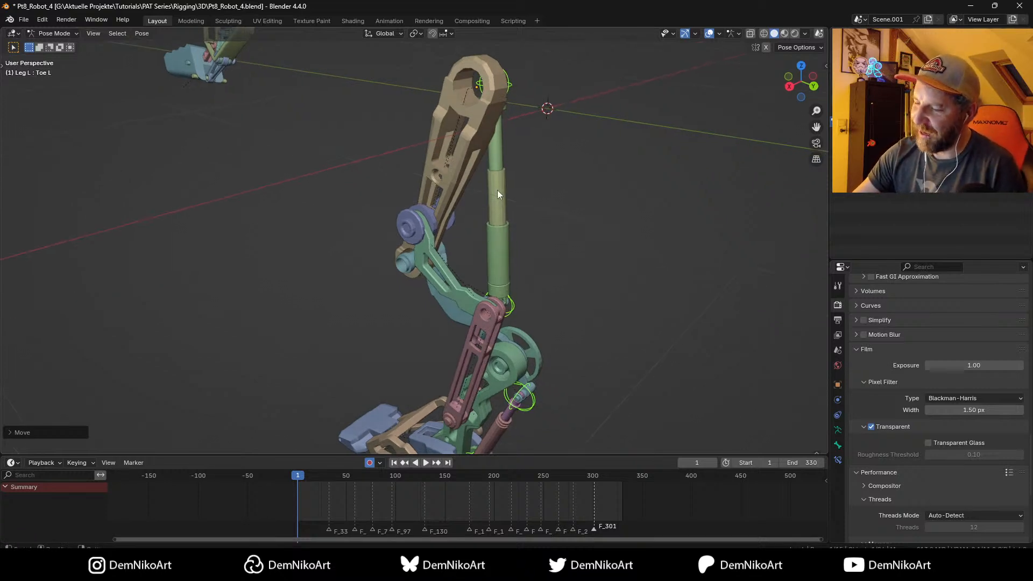
middle_drag(496, 183, 531, 245)
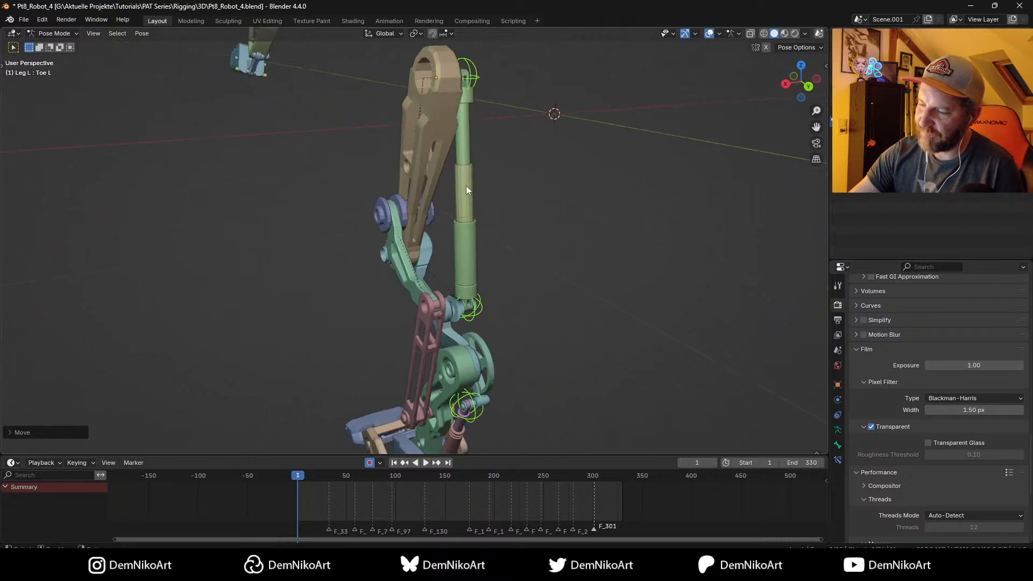
middle_drag(476, 210, 514, 356)
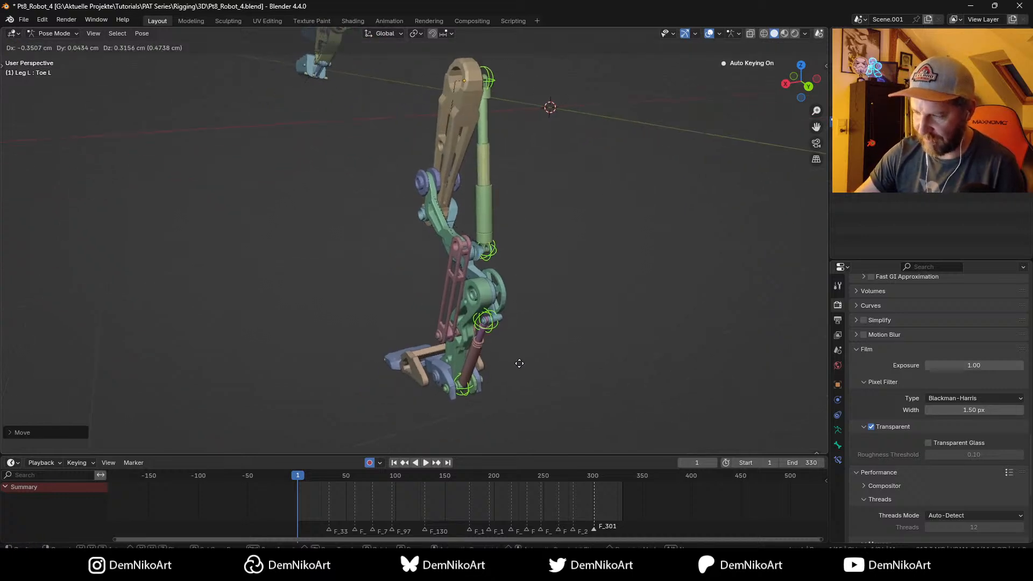
key(z)
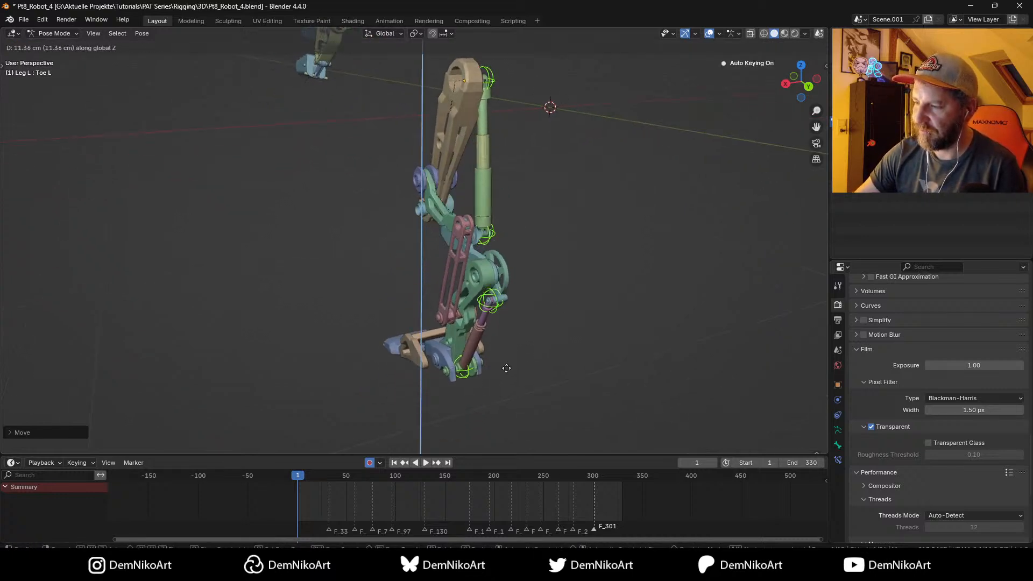
click(504, 325)
Step: Return to the right orthographic view and undo the recent moves and tilt of the Toe L control bone
middle_drag(505, 325, 511, 322)
key(KP_1)
key(KP_3)
key(ctrl+z)
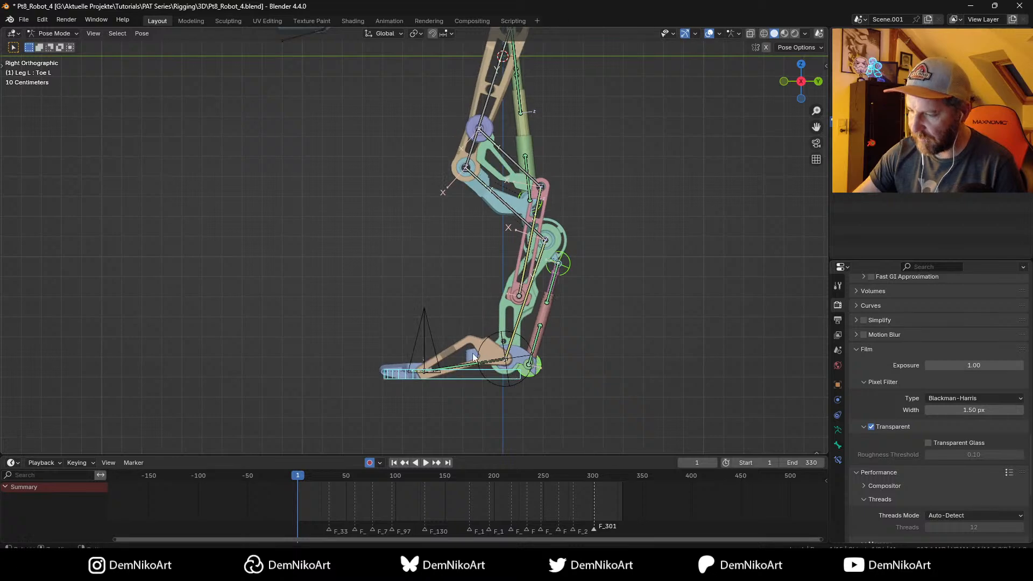
Step: Rotate the foot roll L bone in the side view to lift the heel, and move the Toe L control bone to bend the leg
key(r)
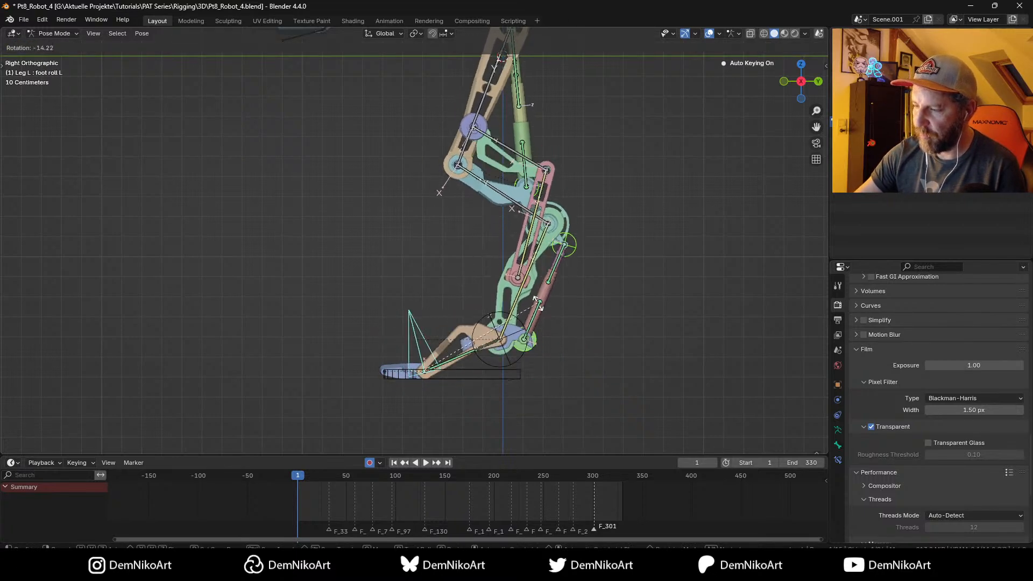
click(535, 332)
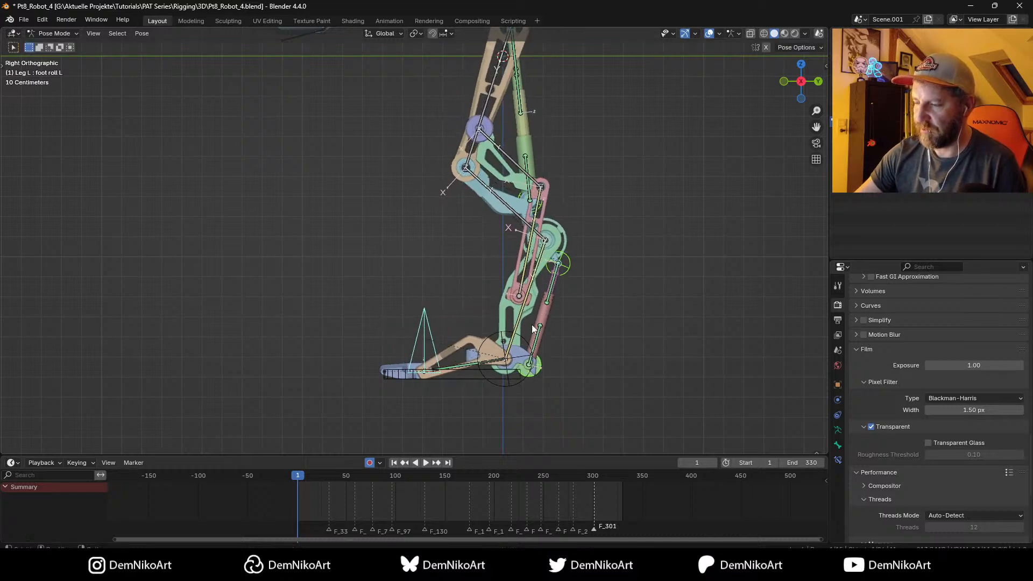
click(467, 370)
key(g)
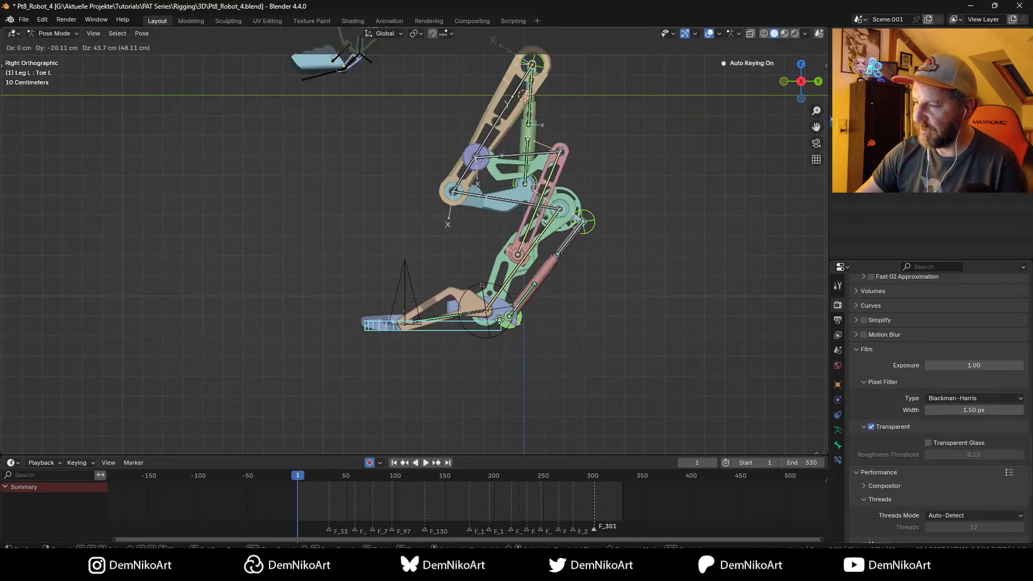
click(549, 343)
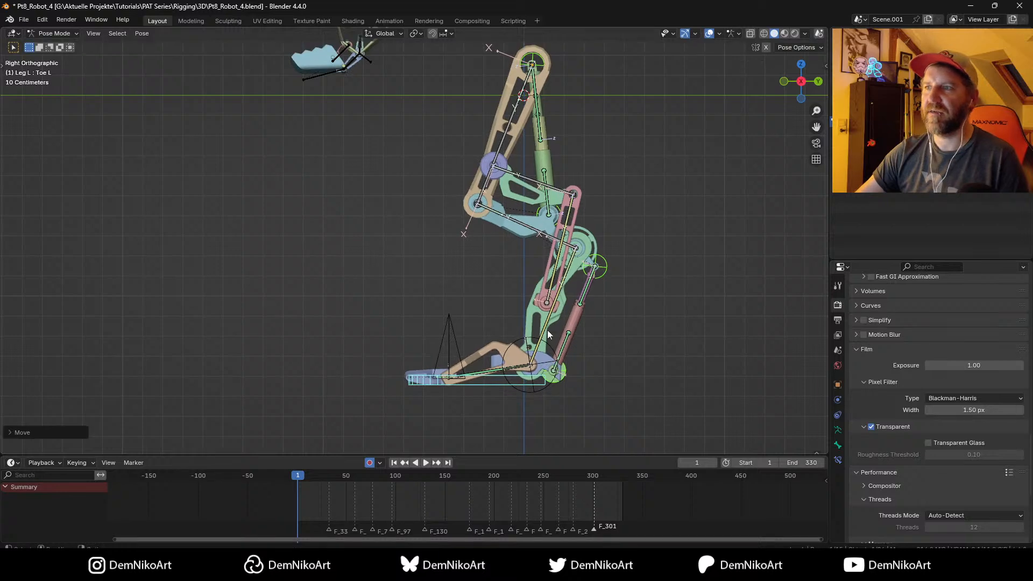
Step: Reveal the hidden arm and leg rigs, and move the Toe L control bone around in a perspective view of both legs
middle_drag(561, 260, 571, 347)
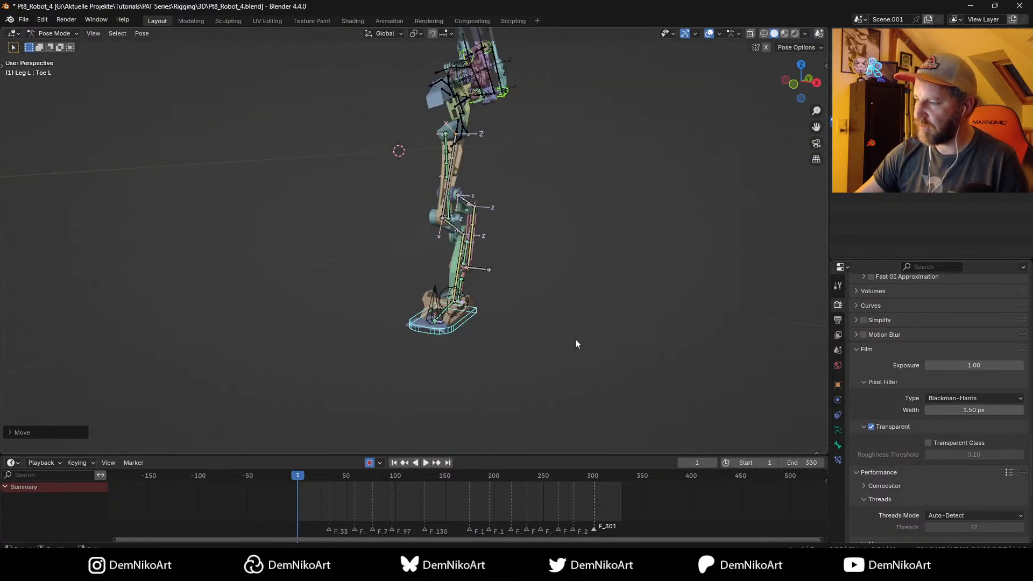
key(alt+h)
middle_drag(513, 300, 493, 348)
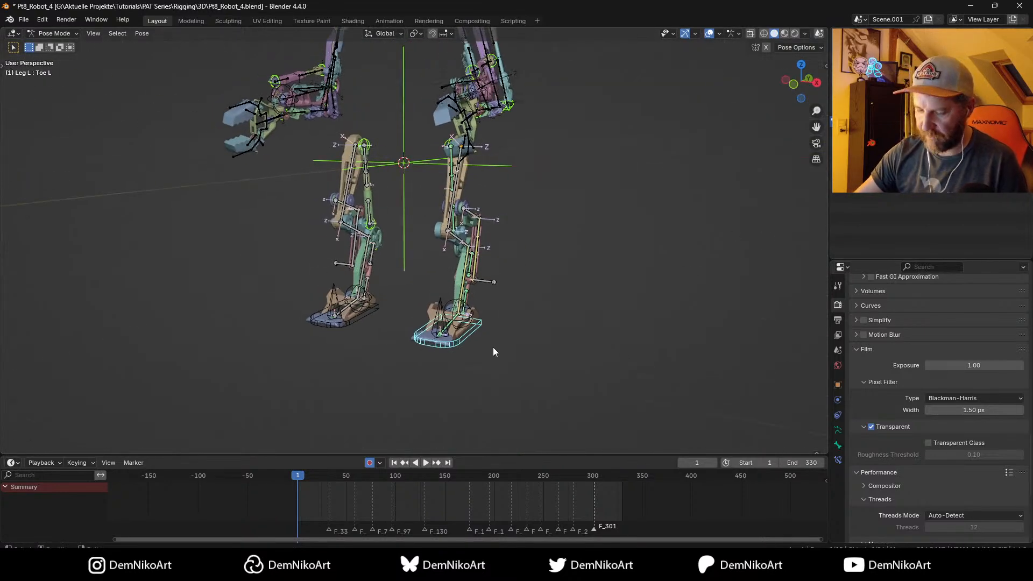
key(g)
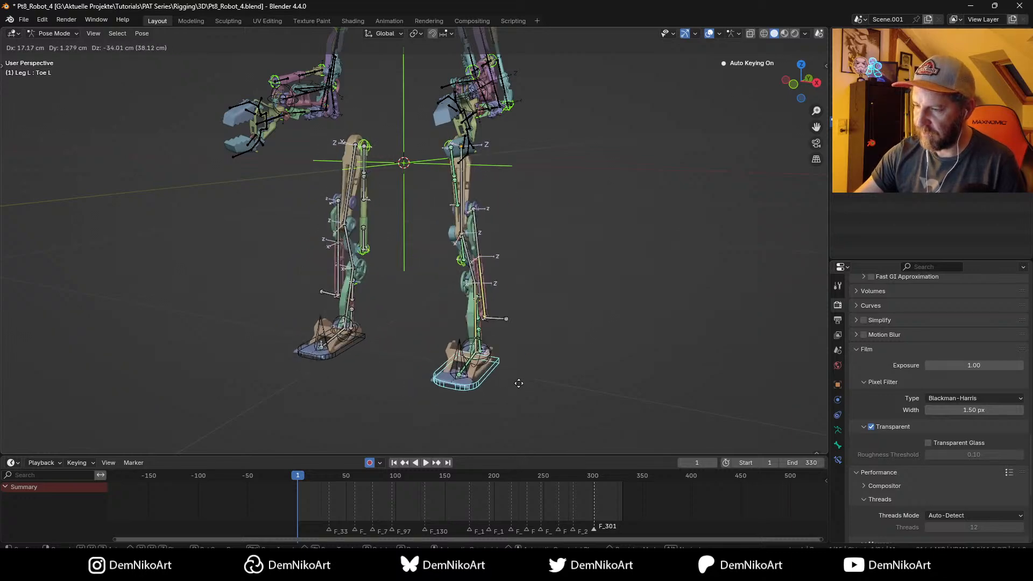
click(552, 322)
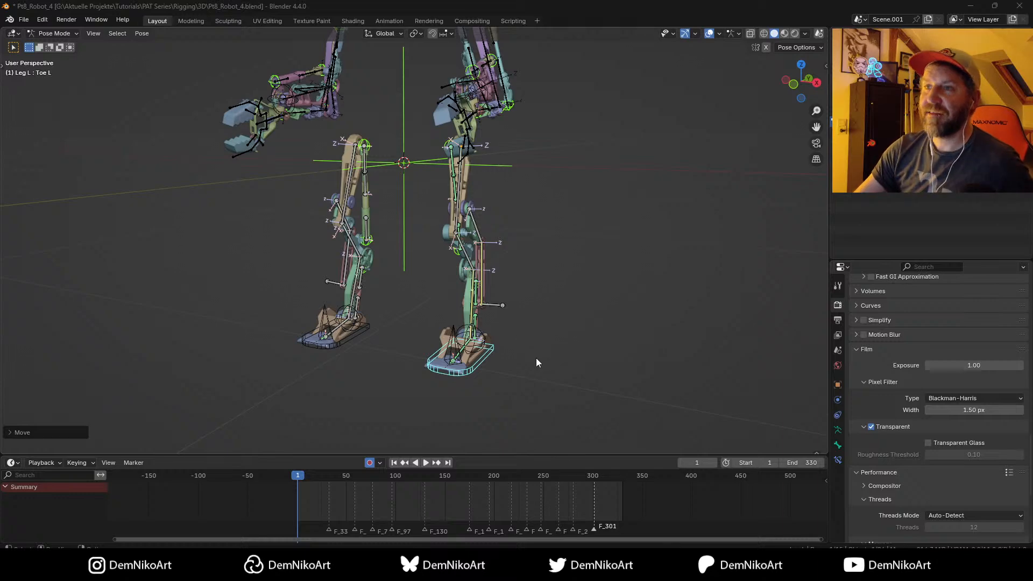
Step: Move the Toe L control bone outward in the front orthographic view to spread the legs
middle_drag(513, 341, 550, 349)
key(KP_1)
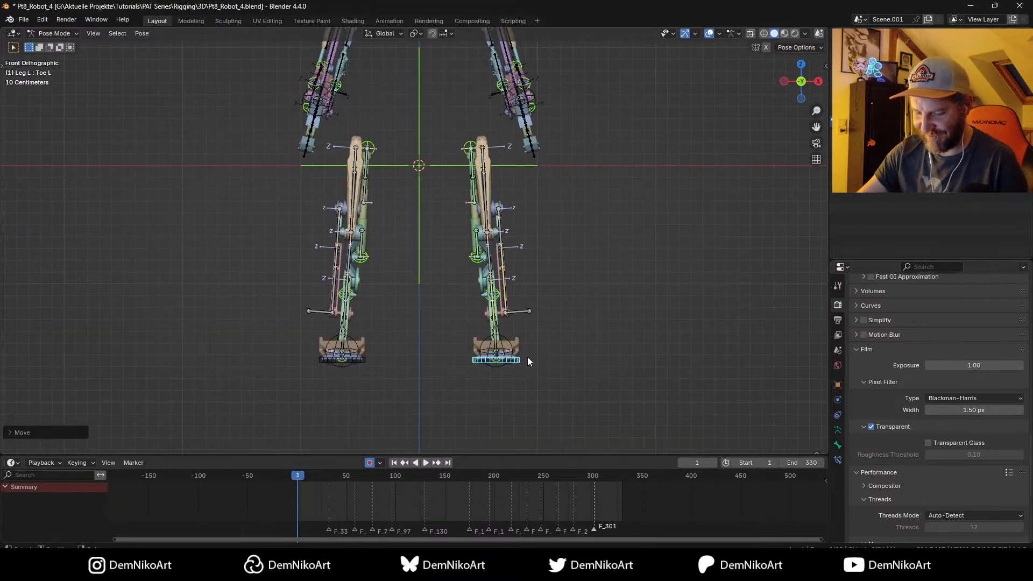
key(g)
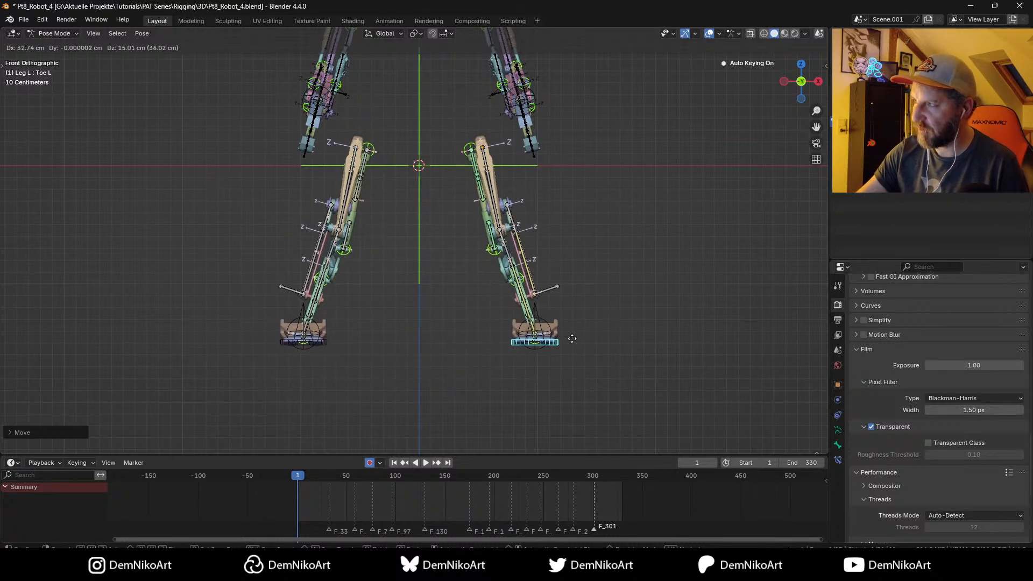
click(563, 343)
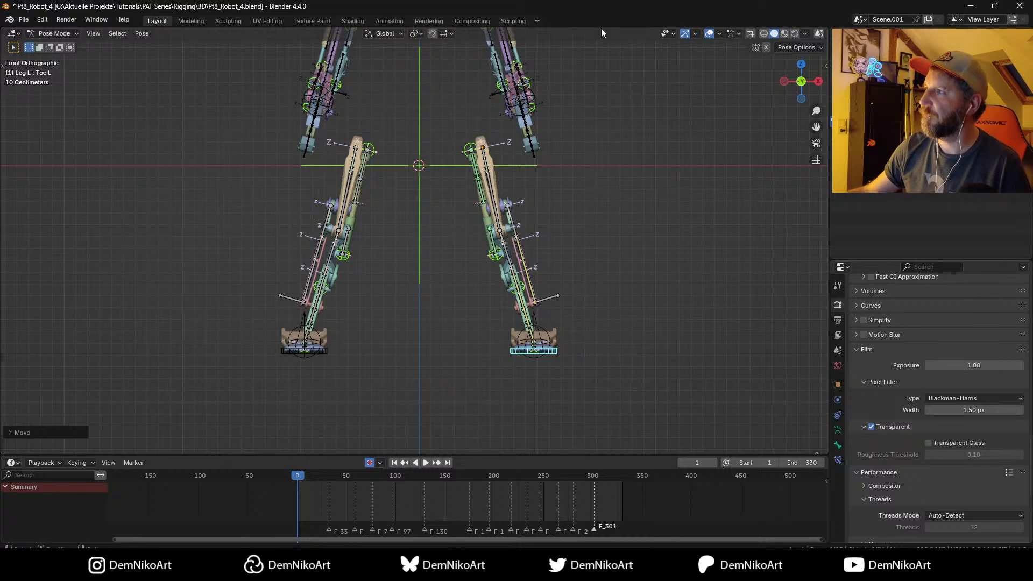
Step: Inspect the angled leg linkage up close, and swing the Toe L control bone inward and back outward in the front view
mouse_move(541, 343)
middle_down()
mouse_move(597, 347)
mouse_move(560, 376)
mouse_move(549, 299)
mouse_move(628, 321)
mouse_move(550, 338)
middle_up()
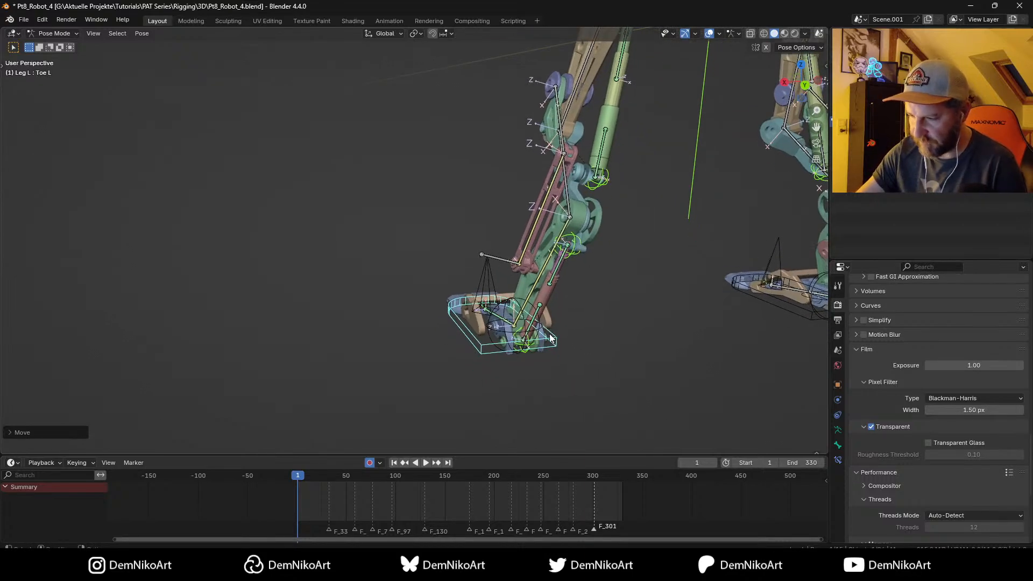
key(KP_1)
scroll(554, 318, down, 2)
shift+middle_drag(541, 341, 624, 359)
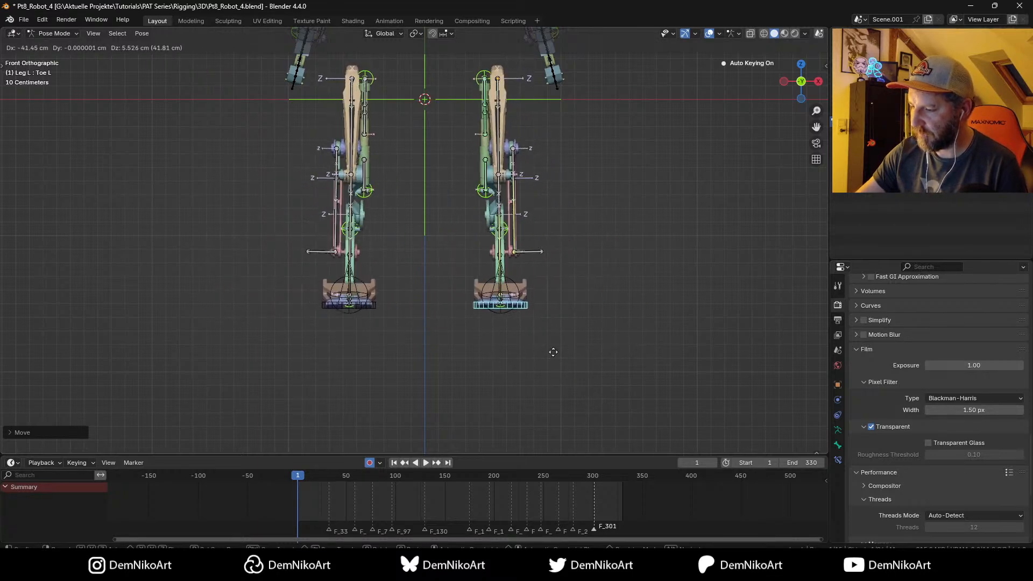
click(597, 318)
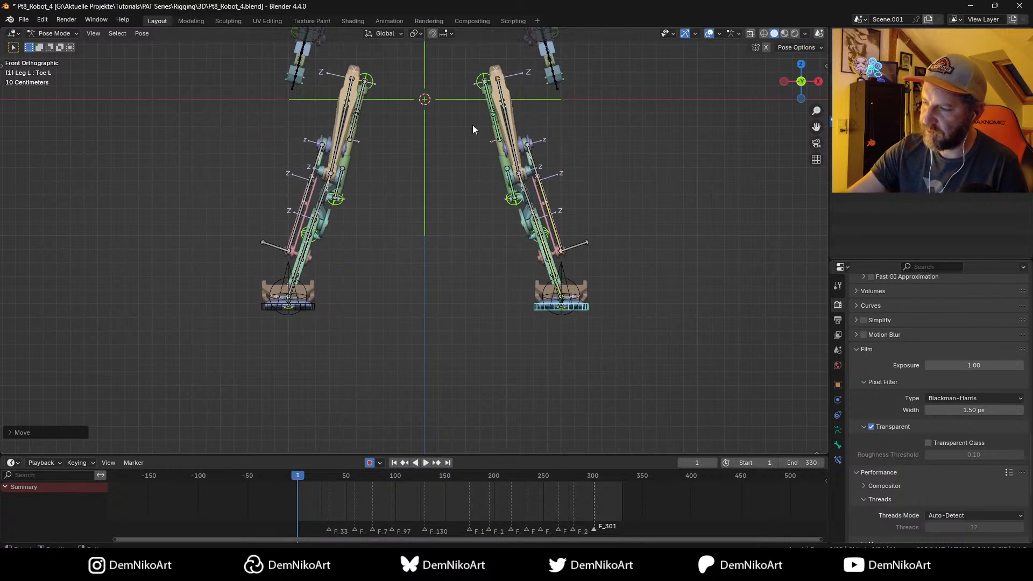
Step: Move the Toe L control bone closer to the centre, try tilting the foot sideways, and undo the last moves
key(g)
click(567, 316)
key(r)
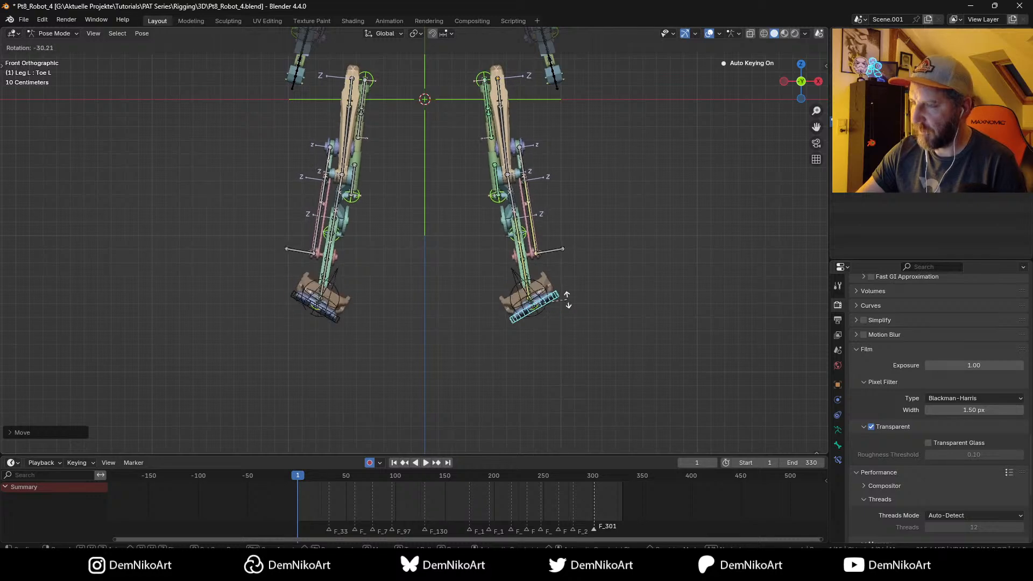
key(Escape)
key(ctrl+z)
key(ctrl+z)
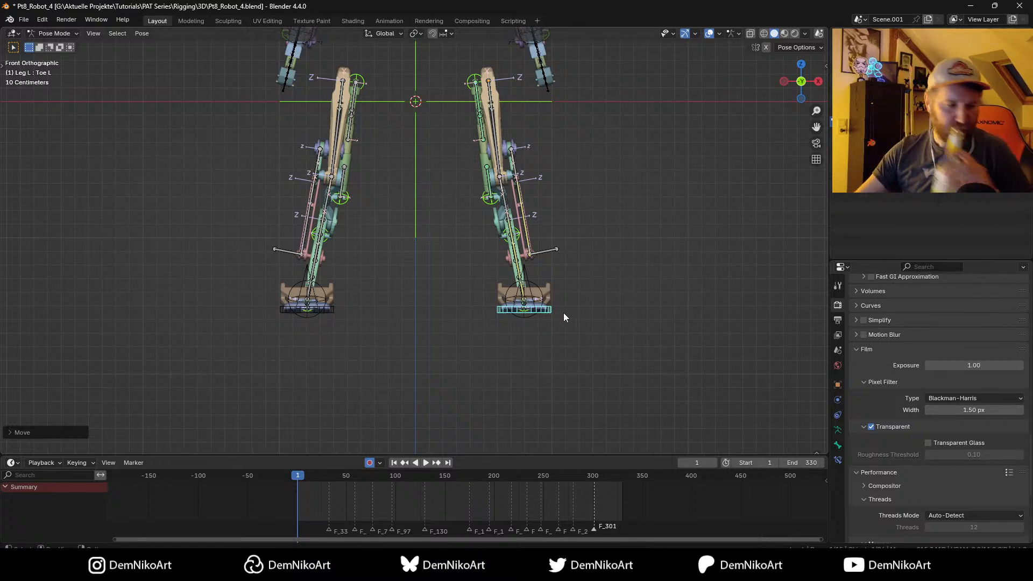
Step: Return the Leg L armature to Object Mode and view the complete set of arms and legs
shift+middle_drag(570, 309, 541, 294)
key(ctrl+Tab)
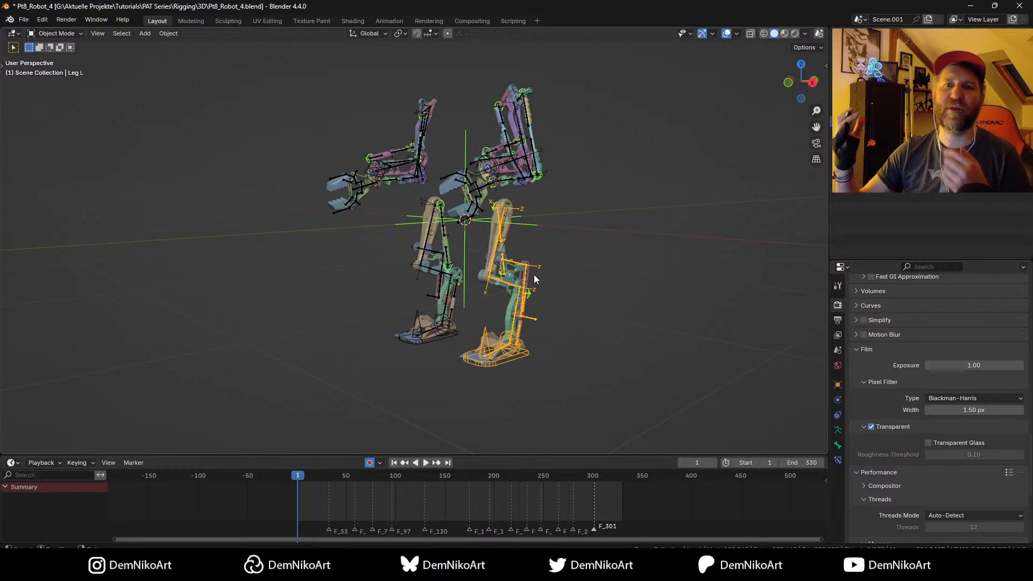
middle_drag(533, 274, 541, 302)
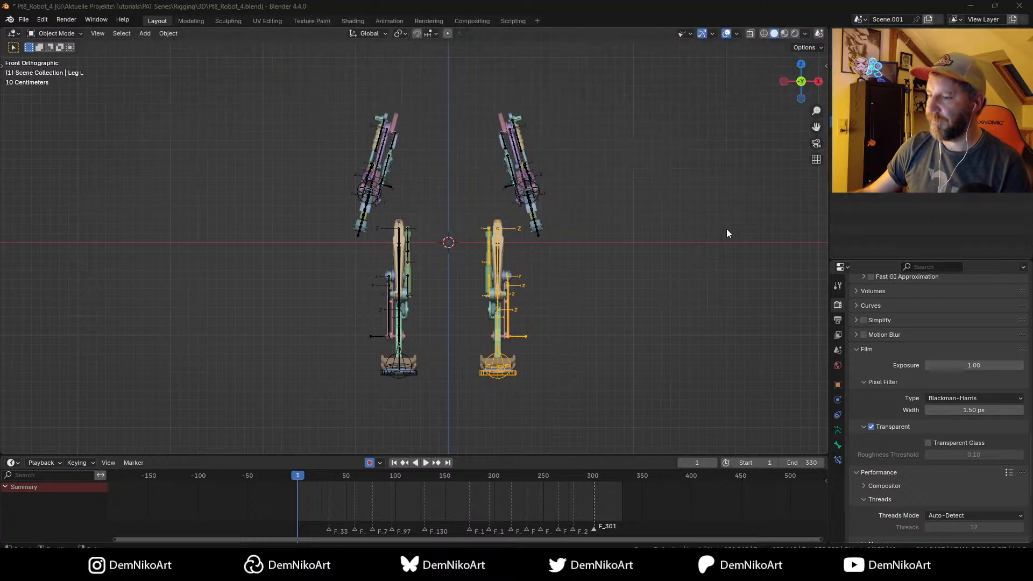
Step: Switch to Robot_sketch.psd in Photoshop and add a new empty layer above the front layer
key(alt+Tab)
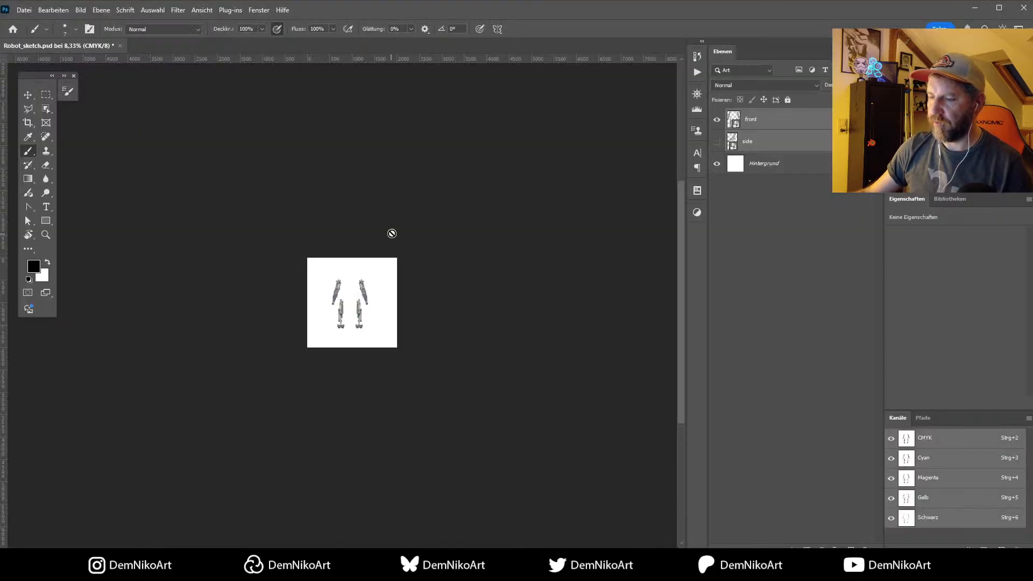
key(ctrl+plus)
key(ctrl+plus)
key(ctrl+plus)
key(ctrl+plus)
key(ctrl+plus)
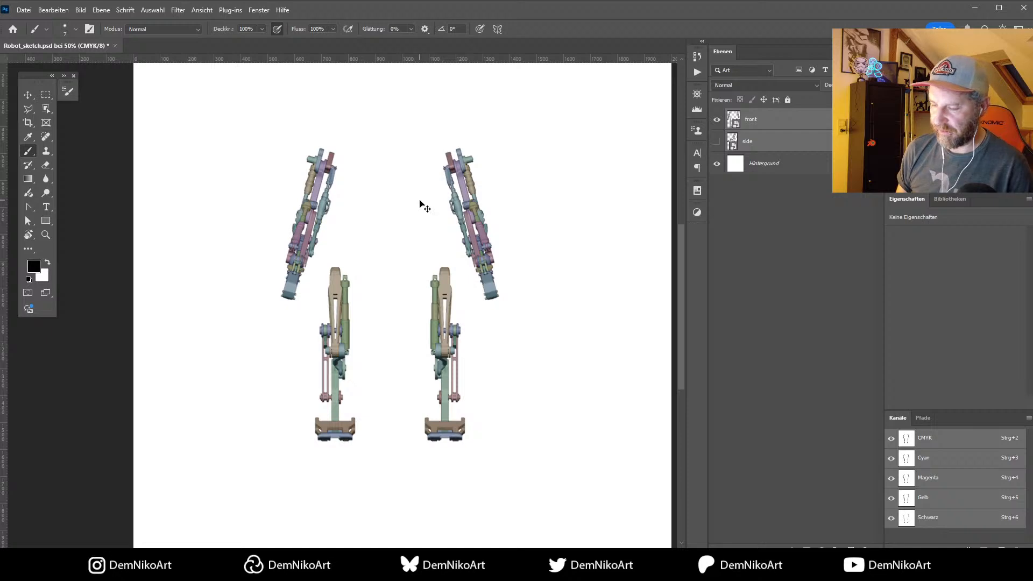
key(ctrl+minus)
click(28, 96)
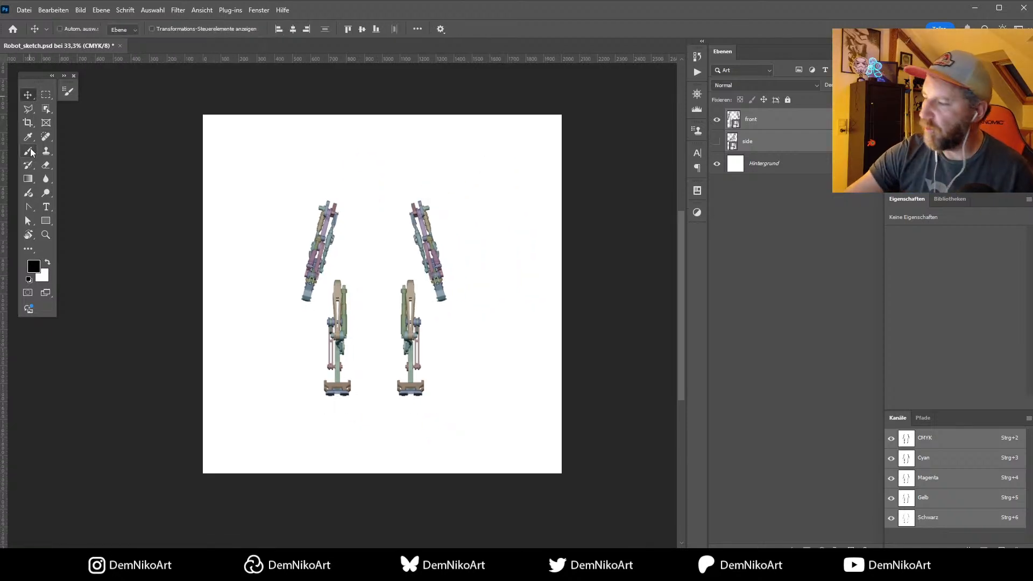
click(795, 124)
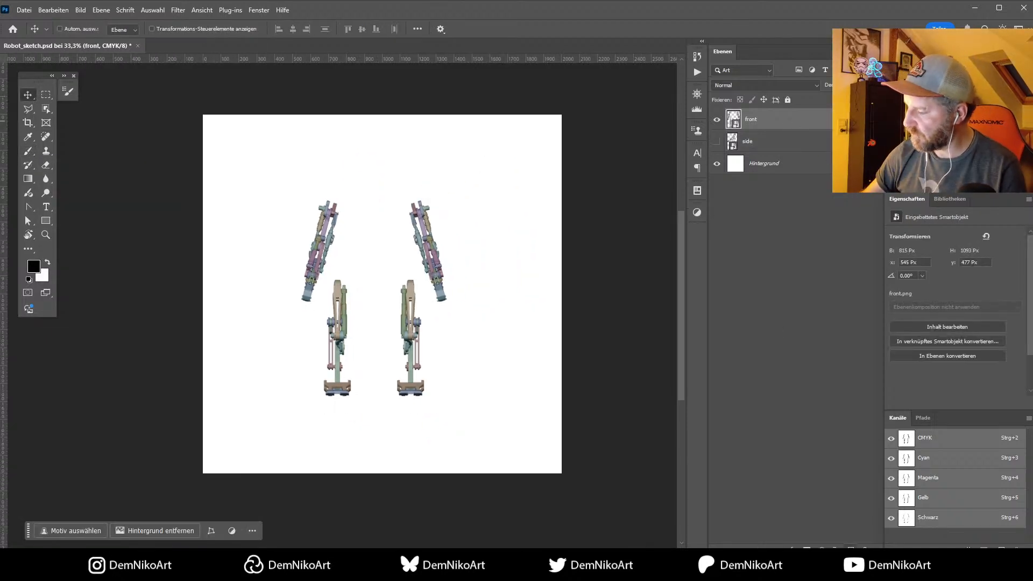
click(850, 547)
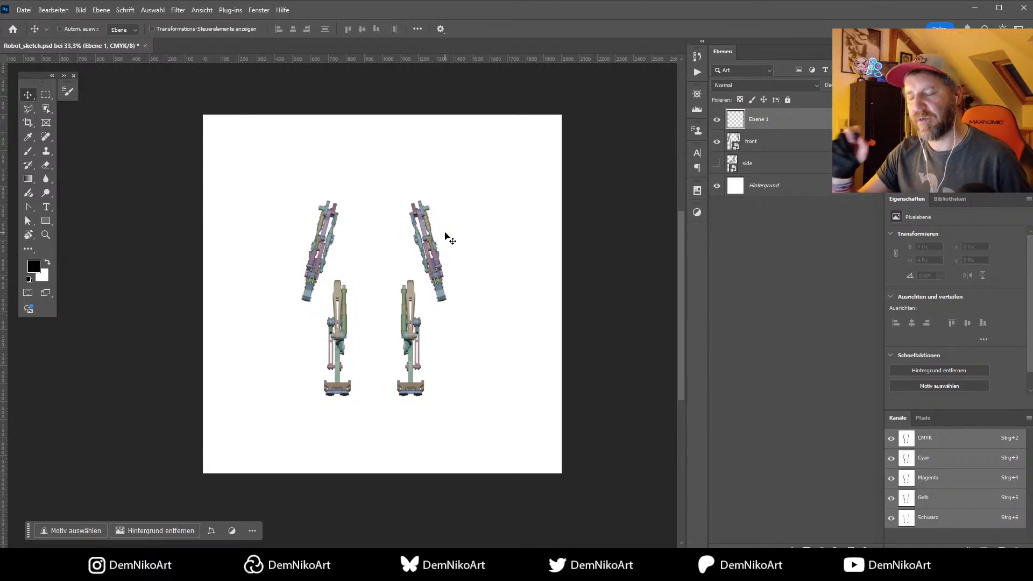
Step: Show the side layer and scale the front and side layers up together from their centre, making the front image about 1430 px tall
click(750, 146)
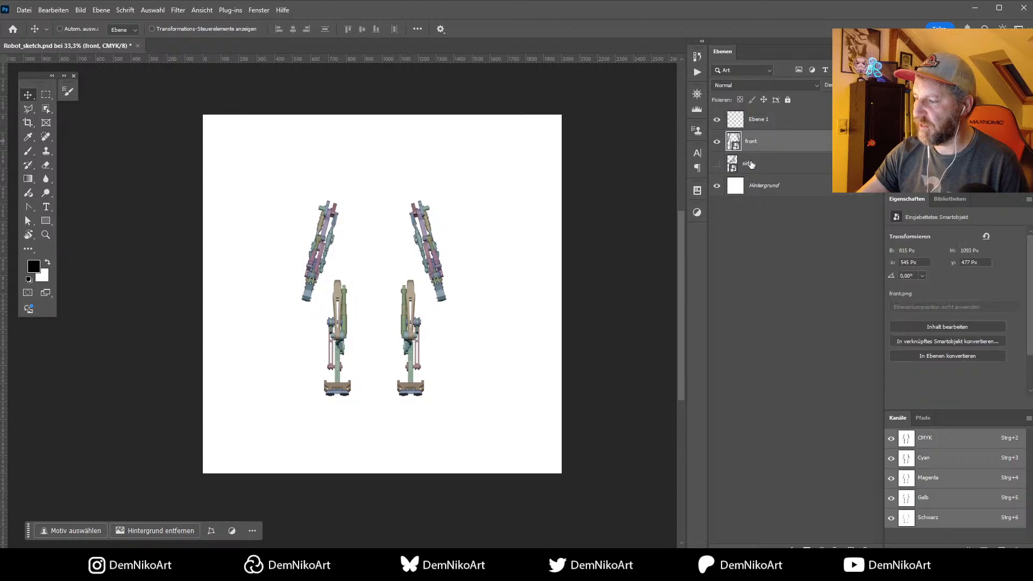
shift+click(753, 166)
click(717, 163)
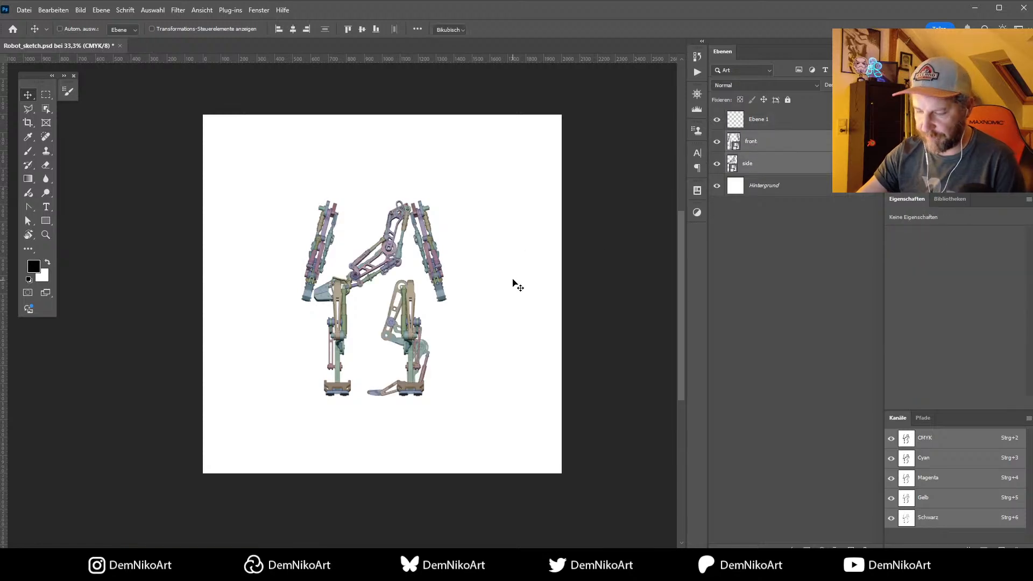
key(ctrl+t)
alt+drag(445, 198, 469, 169)
key(Return)
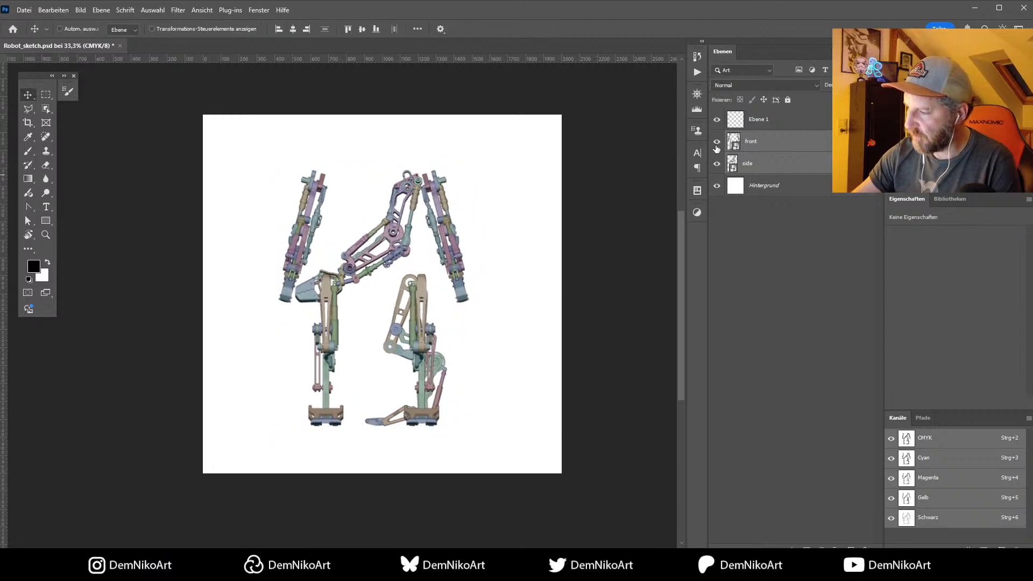
Step: Hide the side layer and rasterize the front layer's smart object
click(716, 142)
click(717, 142)
click(717, 164)
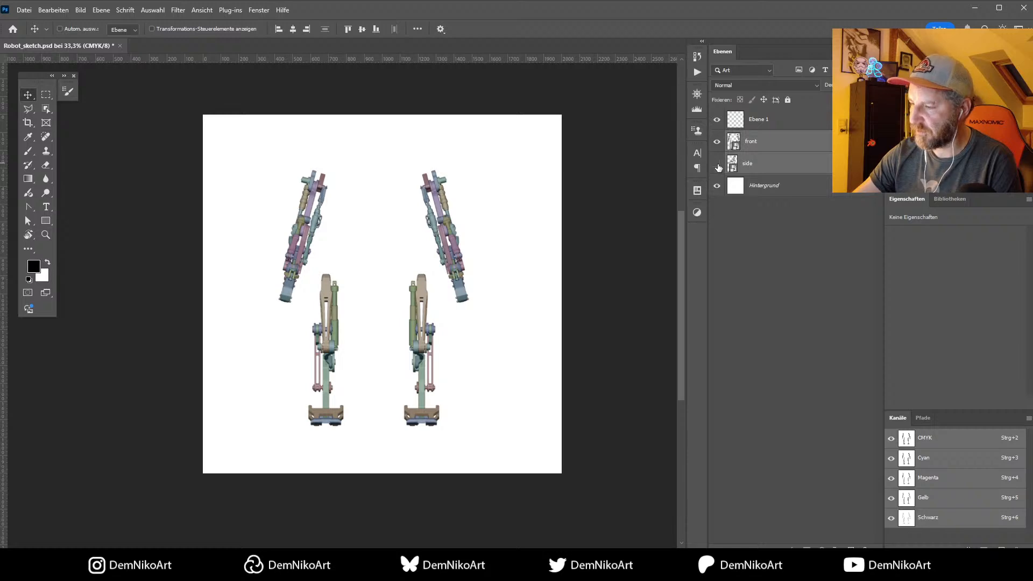
click(766, 145)
drag(474, 320, 492, 331)
right_click(768, 151)
click(791, 286)
Step: Select the left-hand arm and leg on the front layer with a rectangular marquee, move them closer to the other pair, and deselect
key(m)
drag(257, 159, 380, 461)
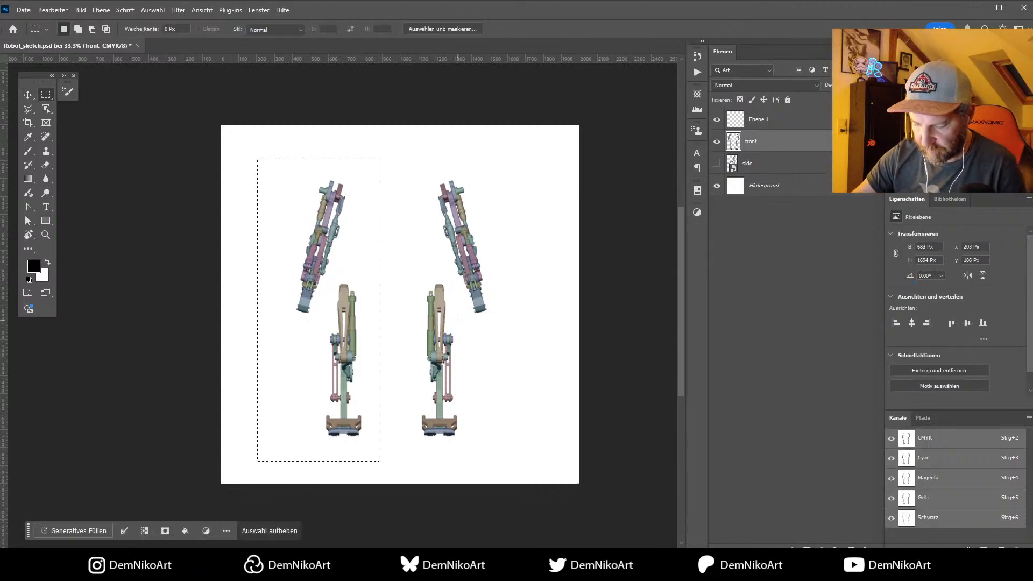
key(g)
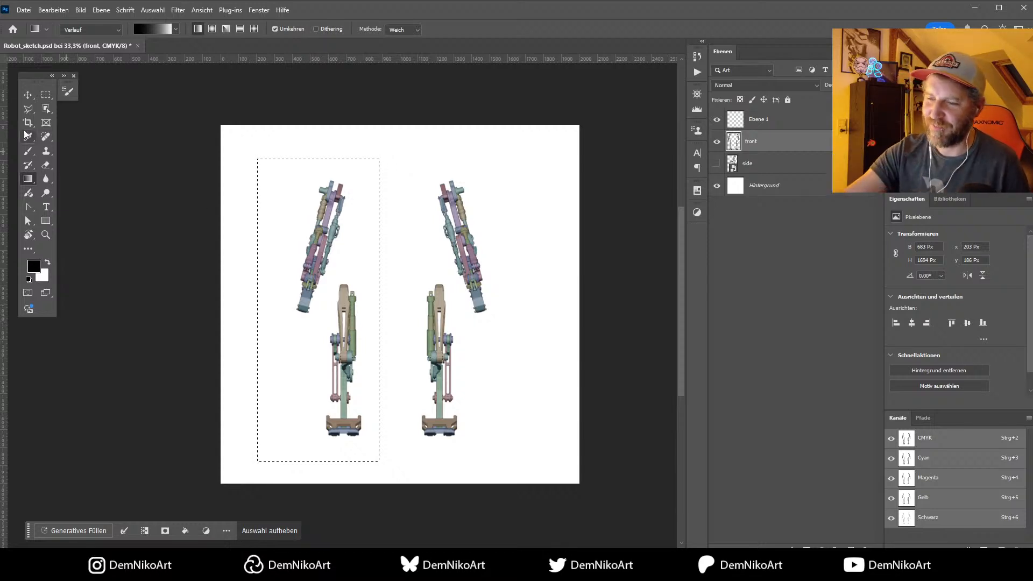
click(27, 96)
drag(363, 294, 383, 294)
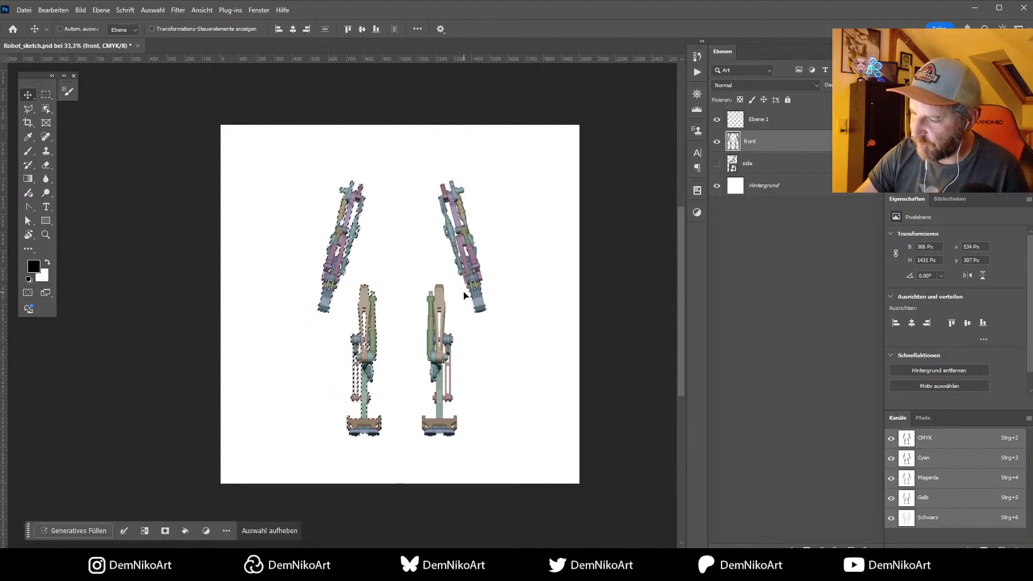
key(ctrl+d)
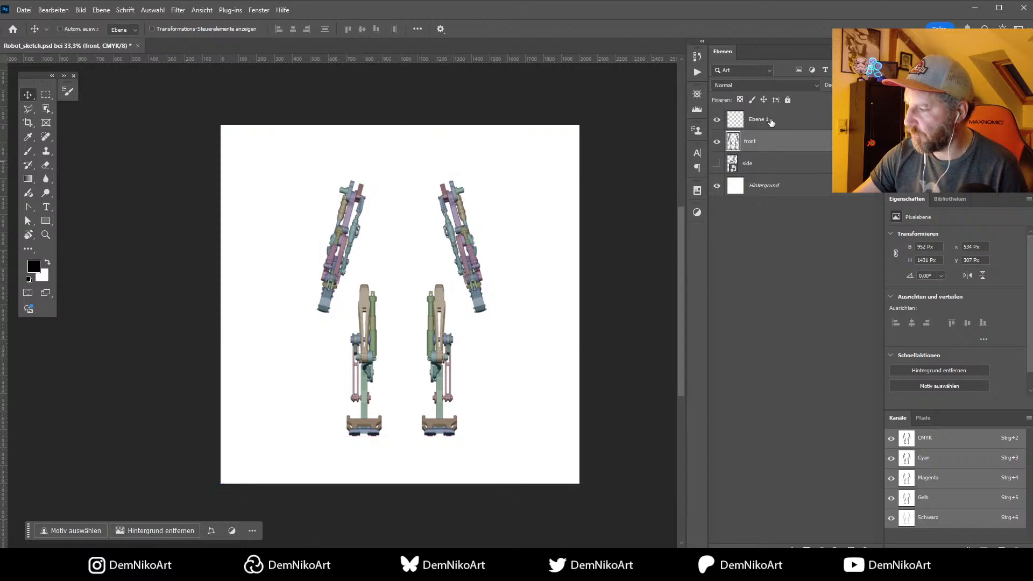
Step: Make the empty layer Ebene 1 active, save the document, and convert its colour mode to RGB without rasterizing the smart objects
click(729, 123)
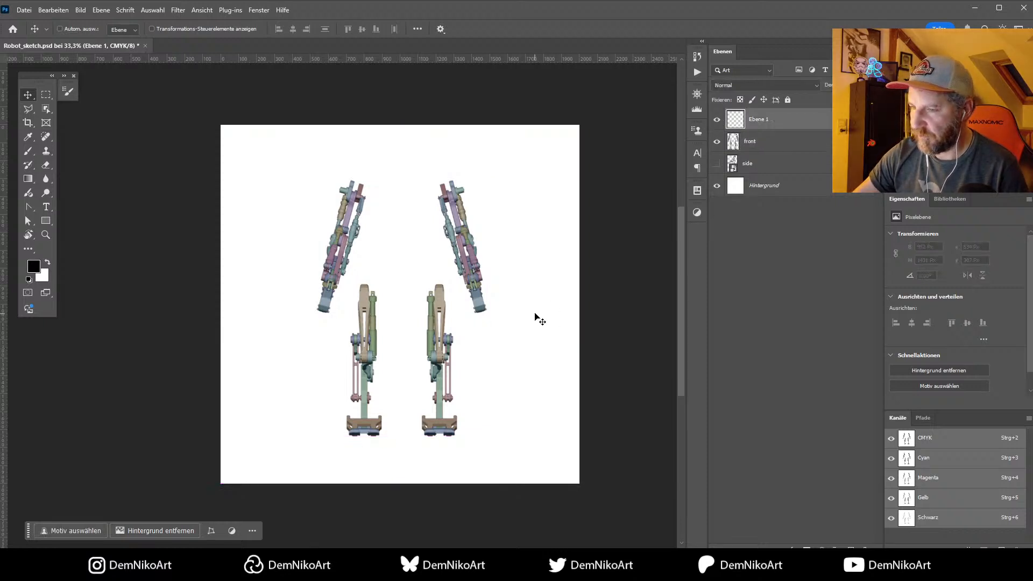
key(ctrl+s)
click(80, 10)
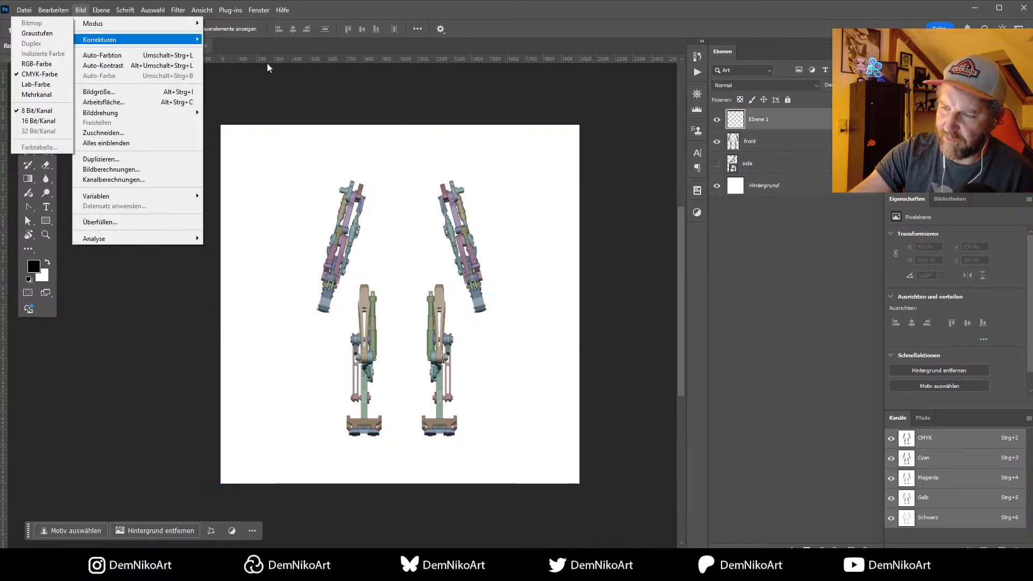
click(49, 65)
click(624, 219)
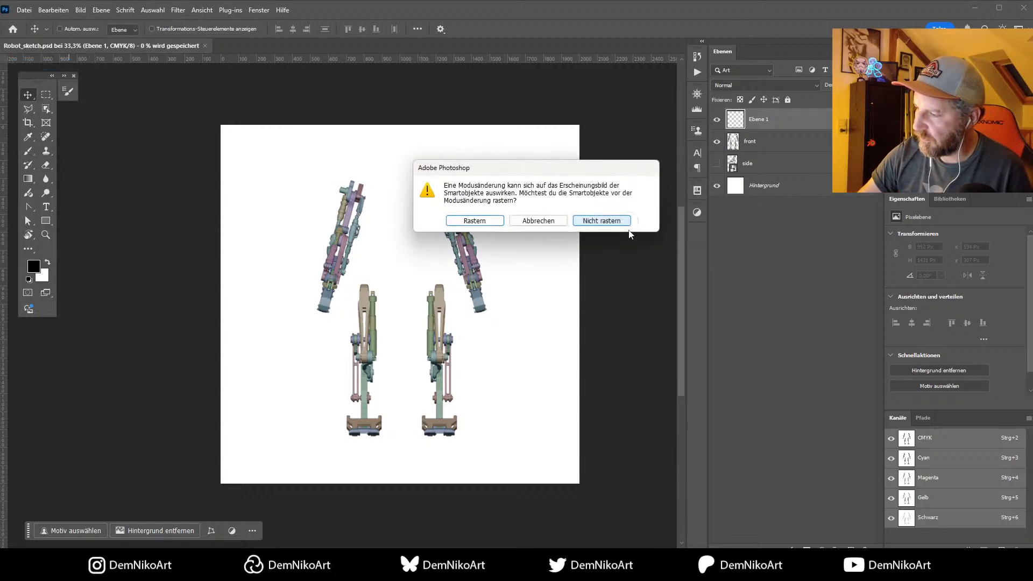
click(612, 225)
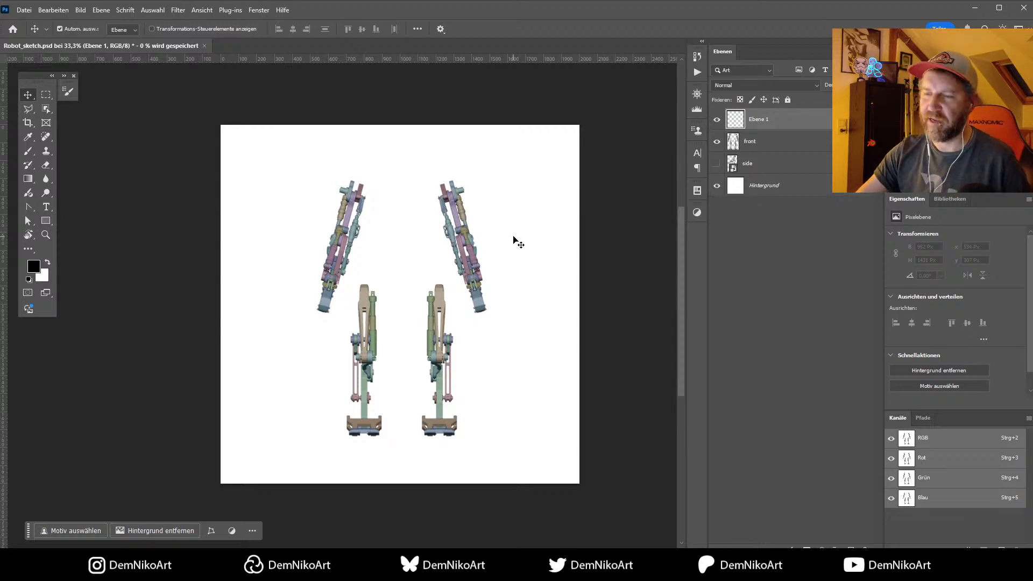
Step: Open the reference image 20250412_162027.jpg from the REF general folder and place its viewer window beside the robot sketch
click(505, 261)
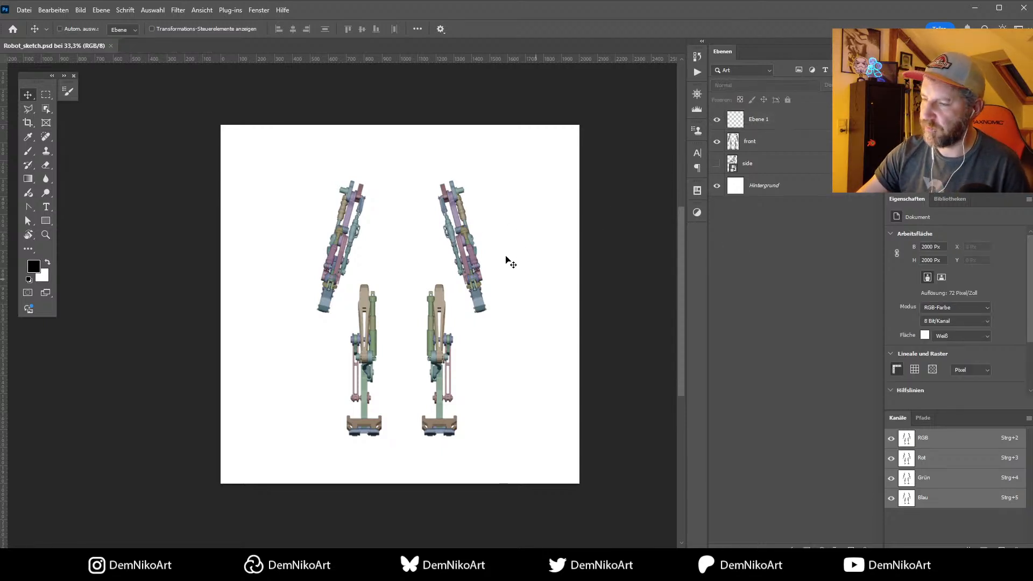
mouse_move(492, 247)
mouse_down()
mouse_move(478, 255)
mouse_move(489, 237)
mouse_move(483, 257)
mouse_up()
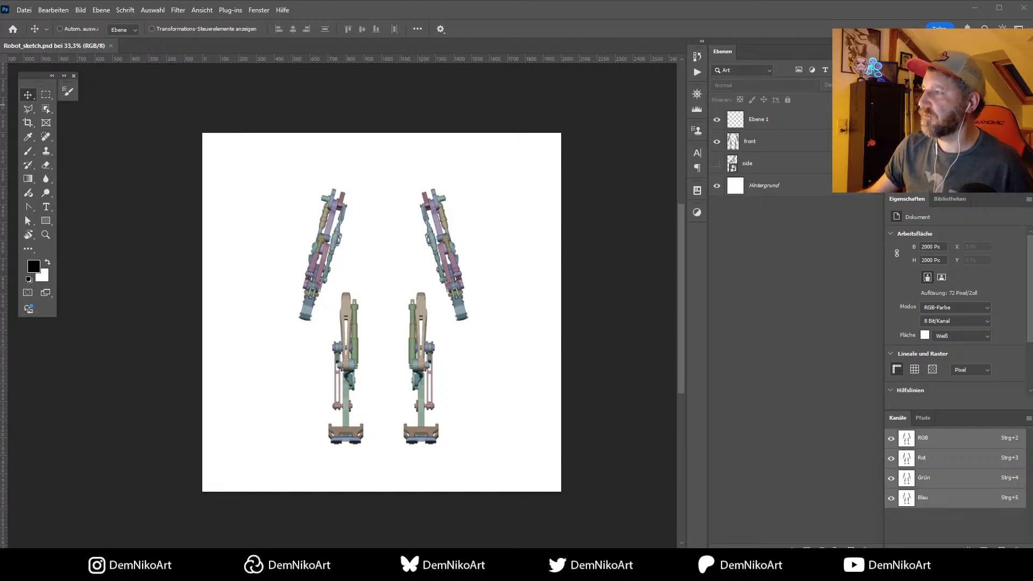
key(super+e)
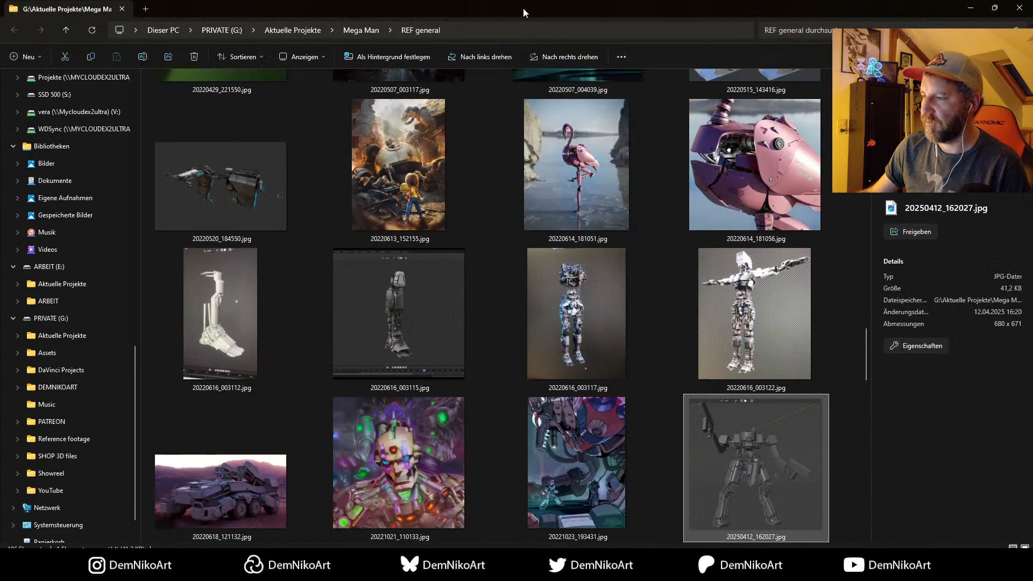
drag(523, 8, 860, 0)
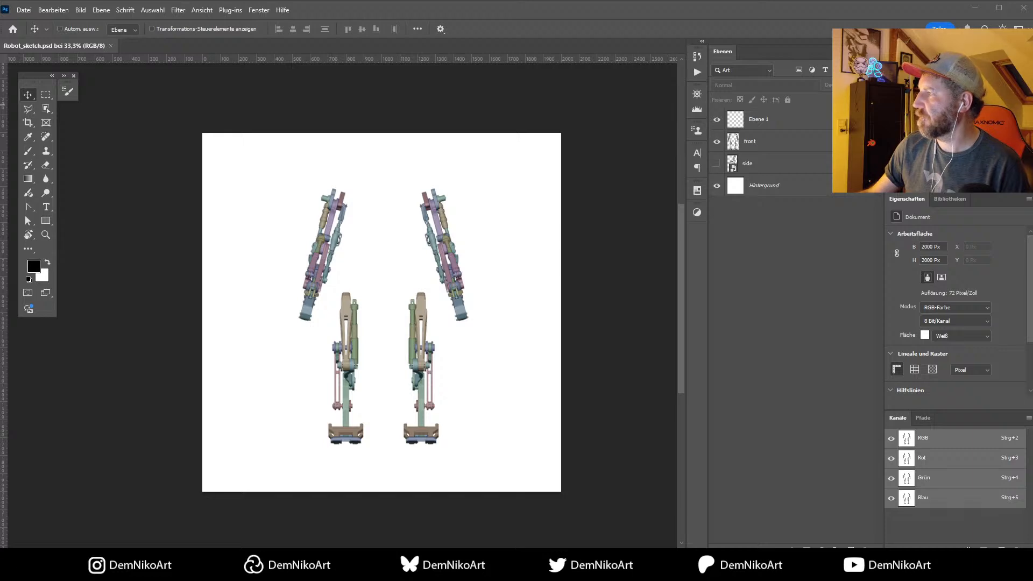
key(Return)
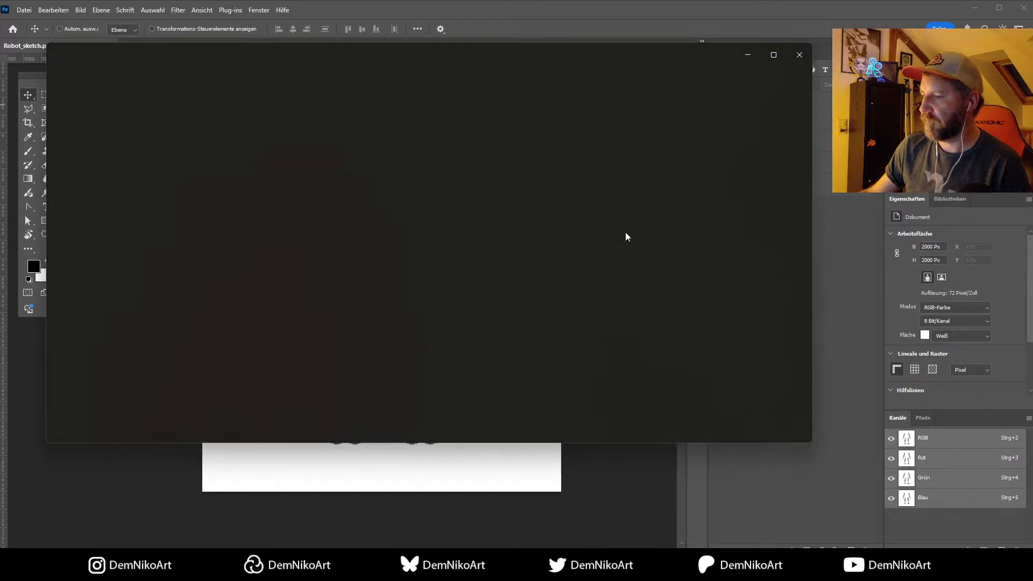
drag(492, 53, 619, 125)
drag(170, 289, 552, 223)
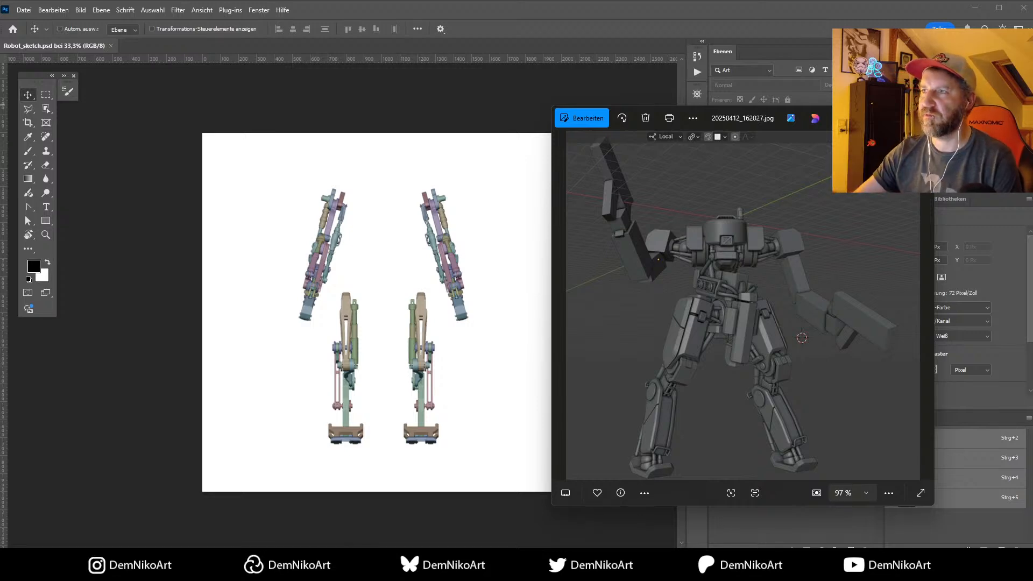
Step: Return to Photoshop, make the empty layer Ebene 1 active and choose the Brush tool for sketching
key(alt+Tab)
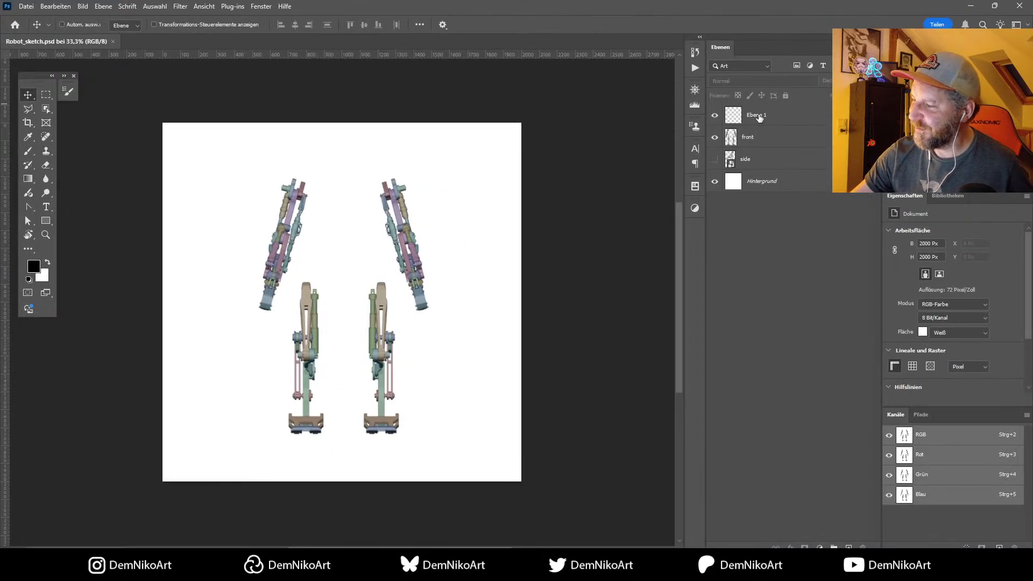
click(764, 114)
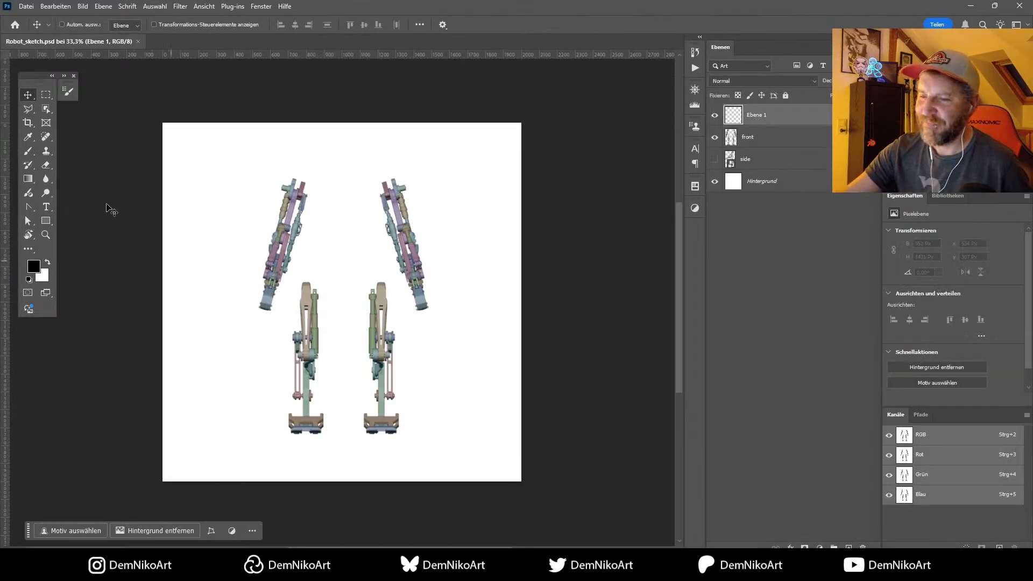
key(b)
drag(437, 323, 507, 344)
alt+scroll(427, 339, up, 2)
drag(548, 371, 468, 377)
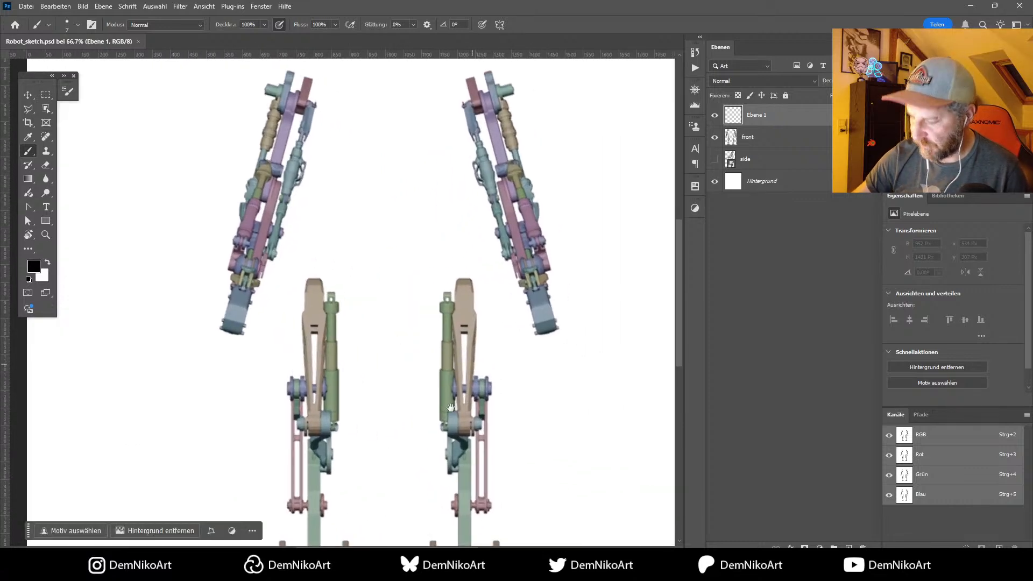
alt+scroll(451, 407, down, 1)
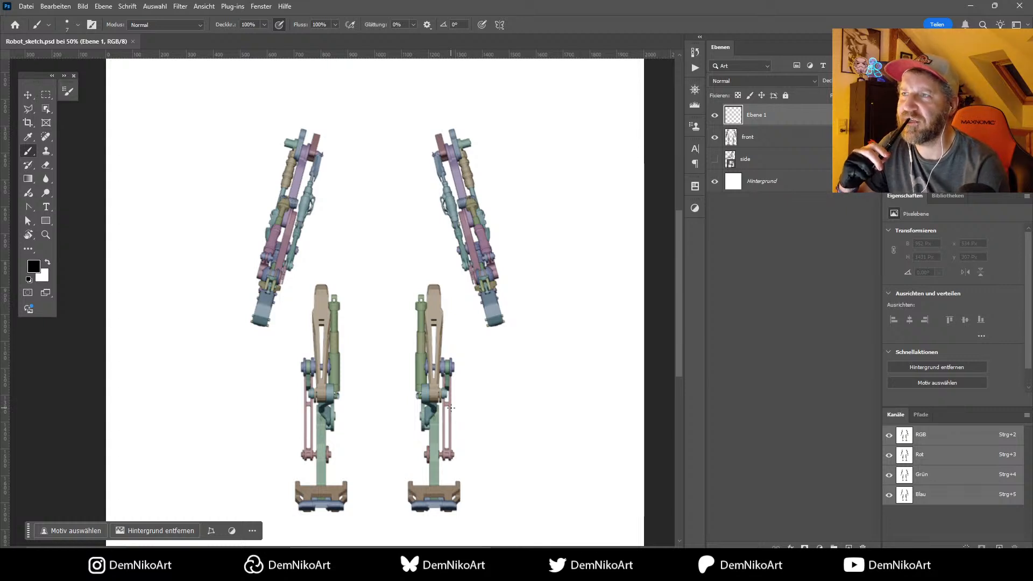
Step: Show the side layer and try a brush line tracing the leg from hip through knee and ankle to the toe
double_click(714, 137)
click(714, 160)
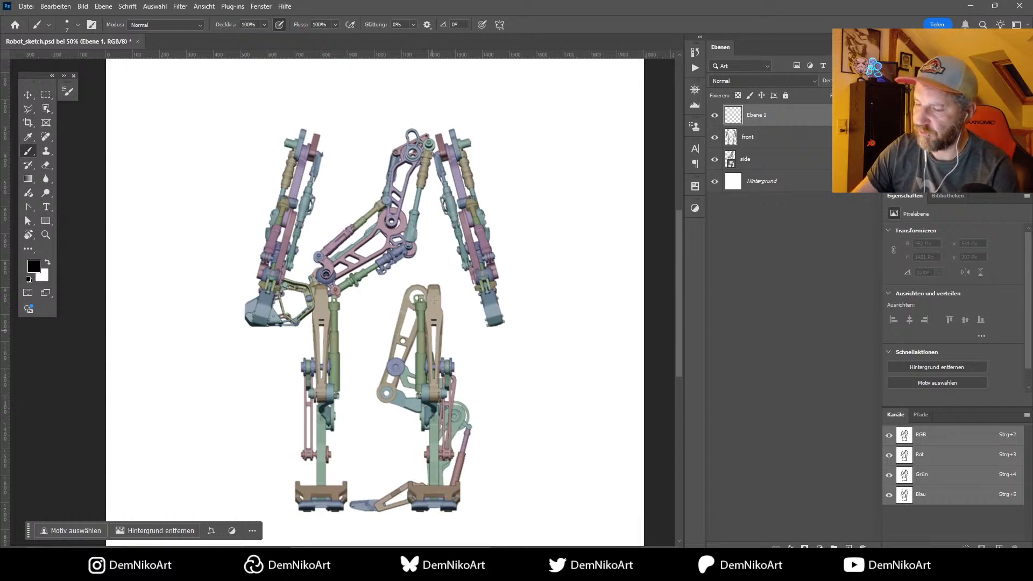
mouse_move(418, 315)
mouse_down()
mouse_move(436, 407)
mouse_move(455, 412)
mouse_move(385, 508)
mouse_up()
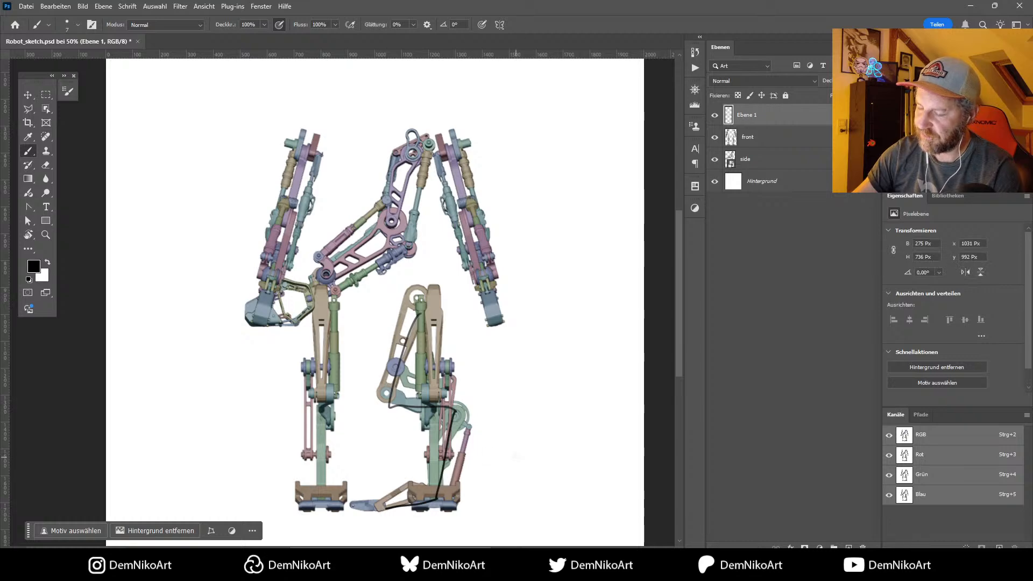
key(ctrl+z)
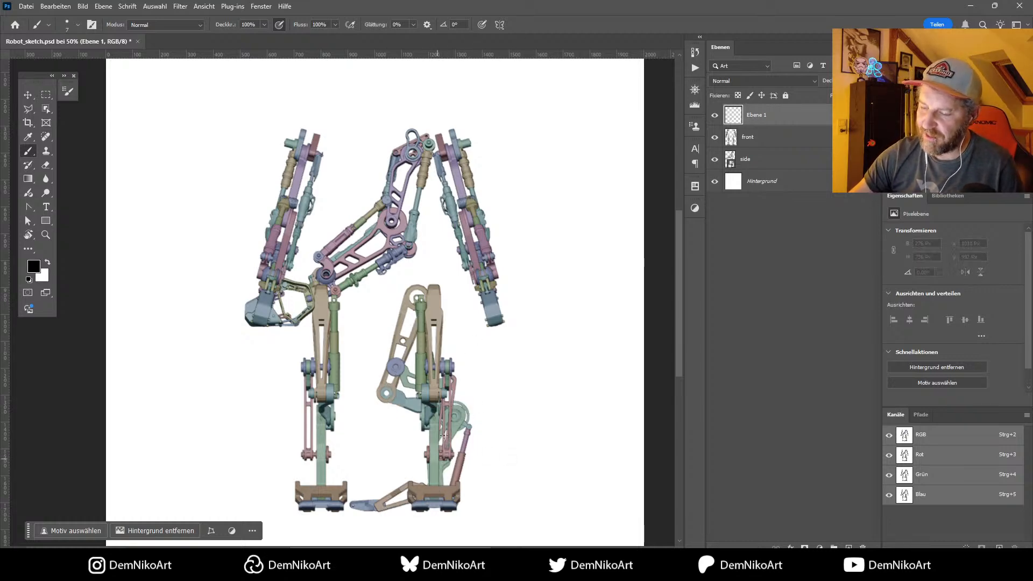
Step: Sketch the side-view leg on Ebene 1 with loops around the foot and strokes for the shin, knee linkage and thigh
mouse_move(451, 415)
mouse_down()
mouse_move(435, 496)
mouse_move(371, 504)
mouse_move(435, 487)
mouse_move(449, 410)
mouse_up()
mouse_move(429, 487)
mouse_down()
mouse_move(406, 484)
mouse_move(367, 503)
mouse_move(440, 442)
mouse_move(438, 476)
mouse_move(446, 417)
mouse_up()
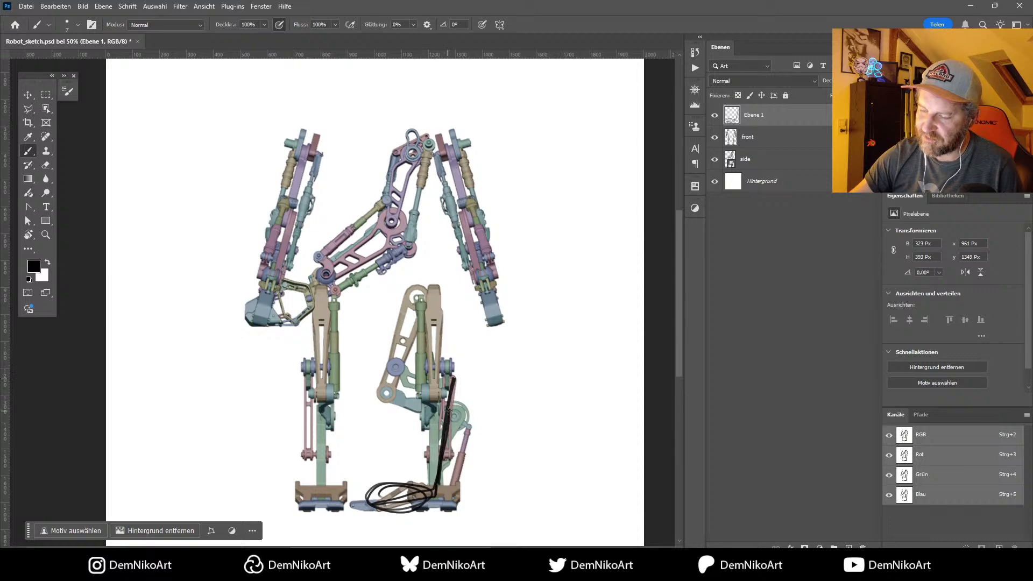
mouse_move(460, 383)
mouse_down()
mouse_move(477, 391)
mouse_move(452, 415)
mouse_move(468, 411)
mouse_move(476, 383)
mouse_move(388, 393)
mouse_up()
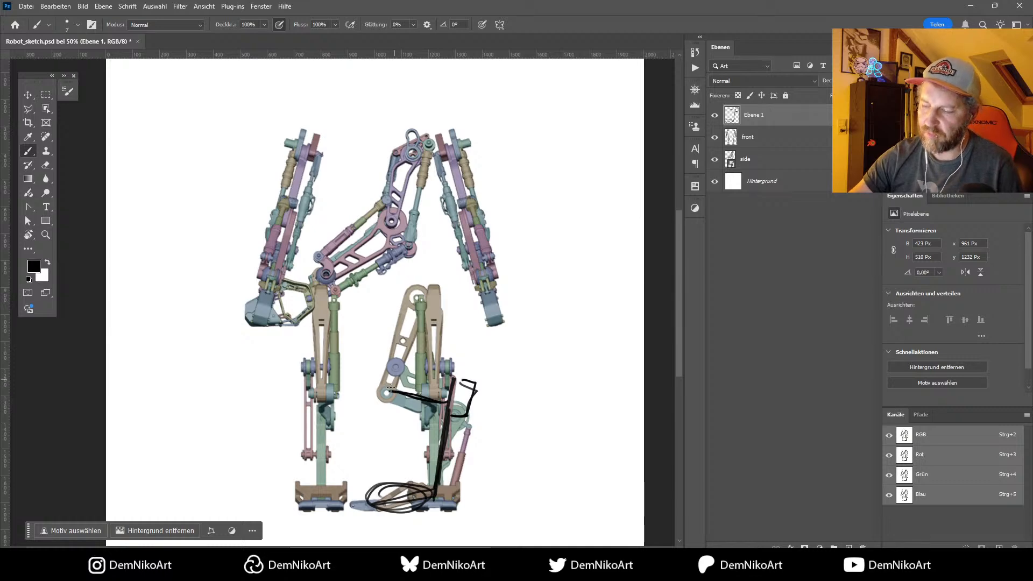
drag(388, 393, 424, 285)
drag(397, 363, 390, 379)
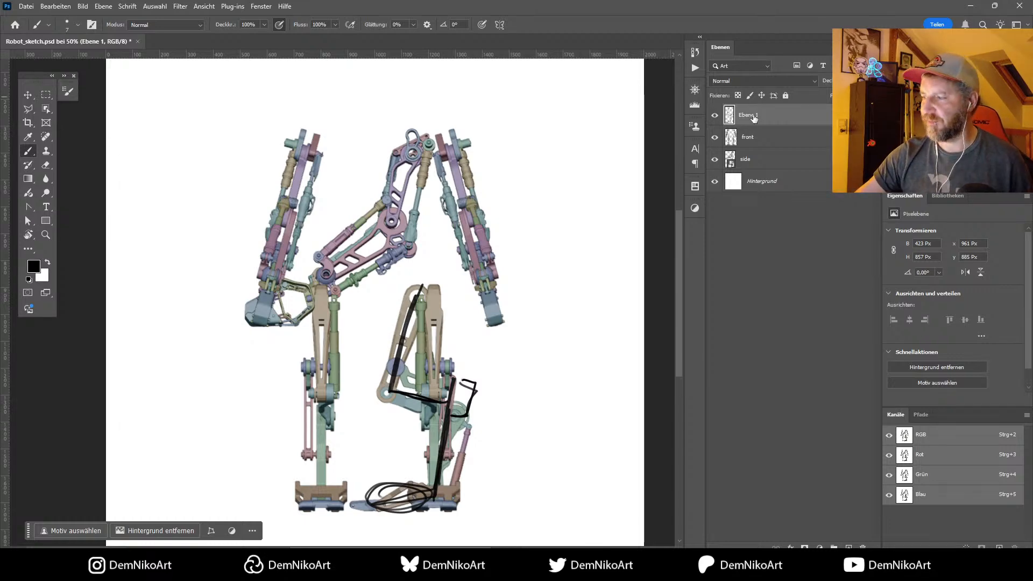
Step: Clear all the leg strokes from Ebene 1, deselect, and hide the side layer
key(ctrl+a)
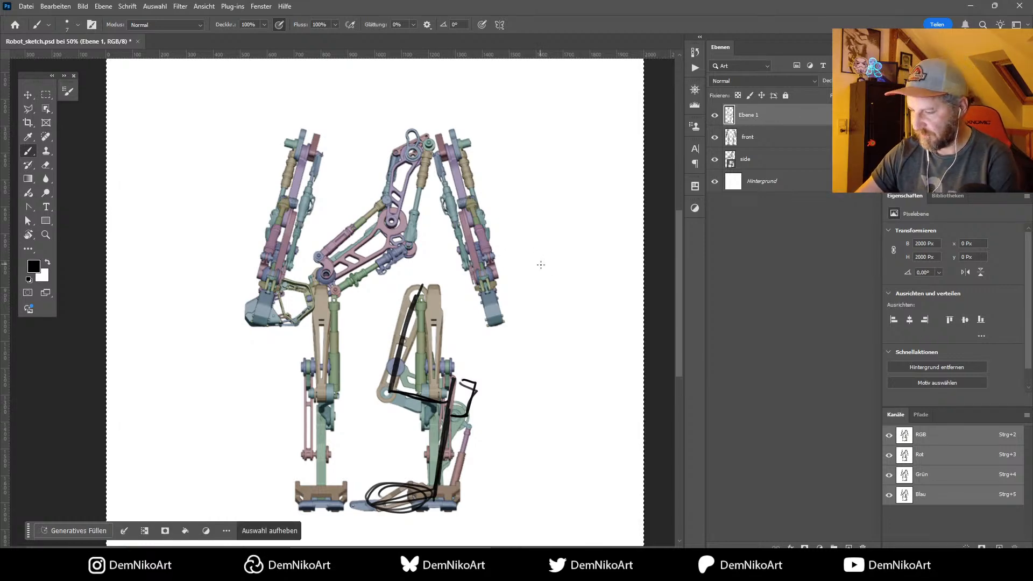
key(Delete)
key(ctrl+d)
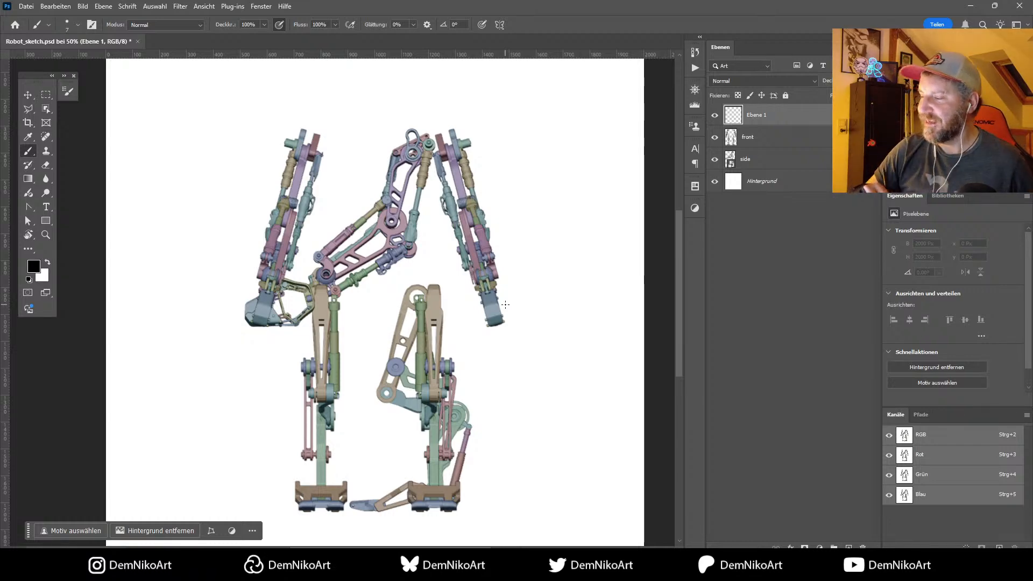
click(714, 160)
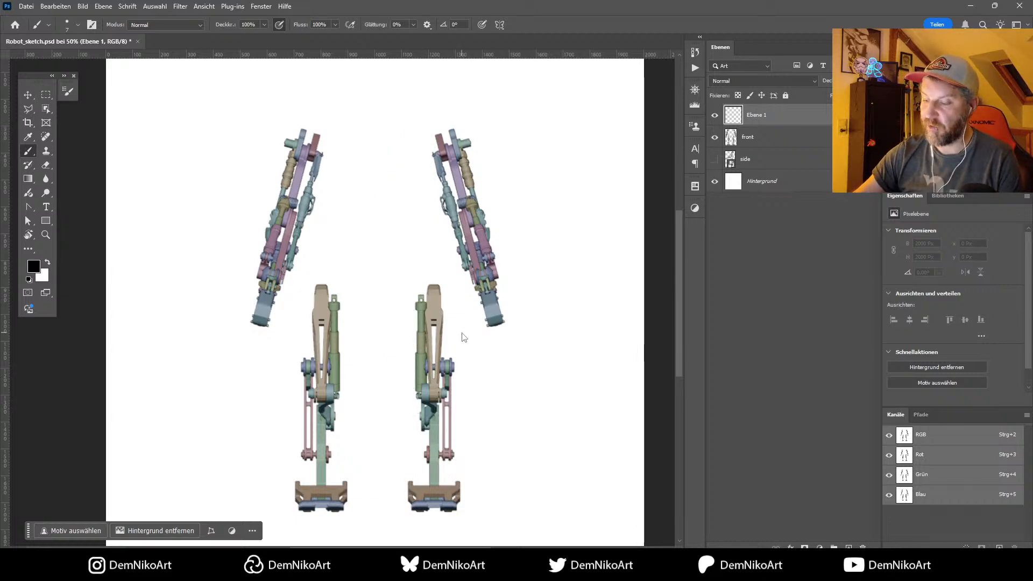
Step: Switch to Blender and examine the robot's arm and leg linkages from several angles and distances
key(alt+Tab)
mouse_move(570, 307)
middle_down()
mouse_move(615, 309)
mouse_move(565, 290)
middle_up()
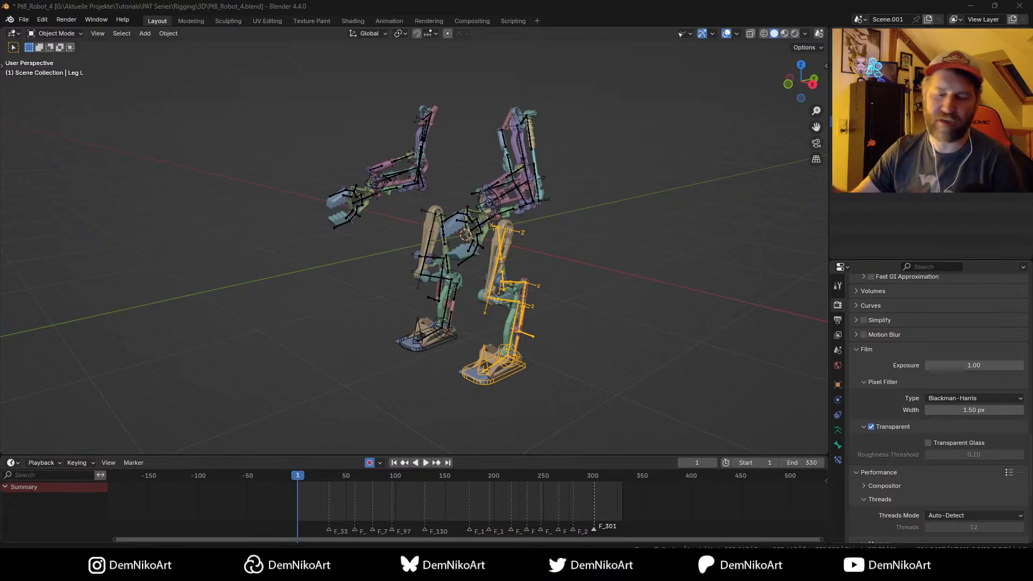
middle_drag(525, 280, 582, 300)
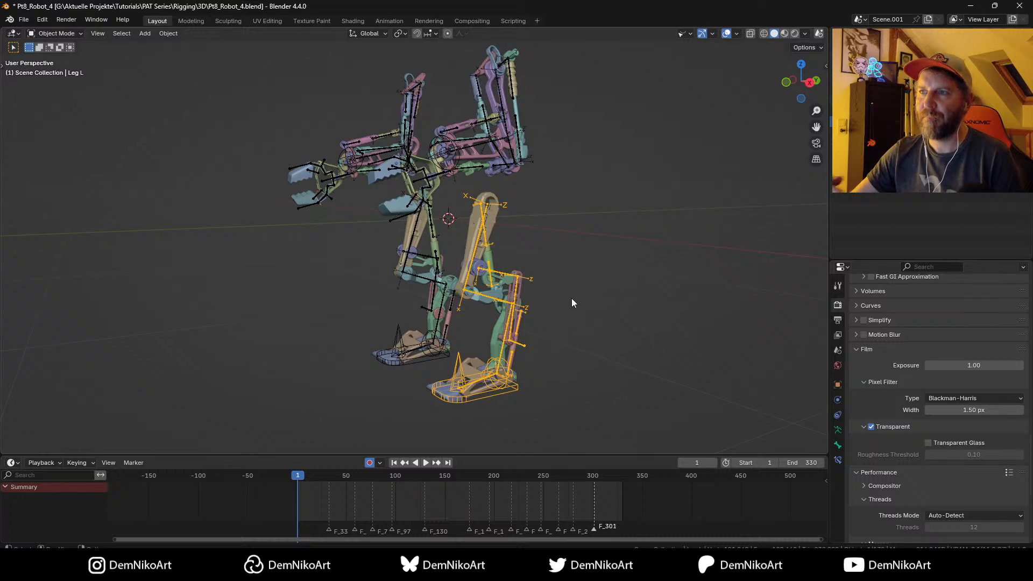
mouse_move(549, 290)
middle_down()
mouse_move(558, 286)
mouse_move(539, 316)
mouse_move(531, 290)
middle_up()
scroll(549, 293, down, 2)
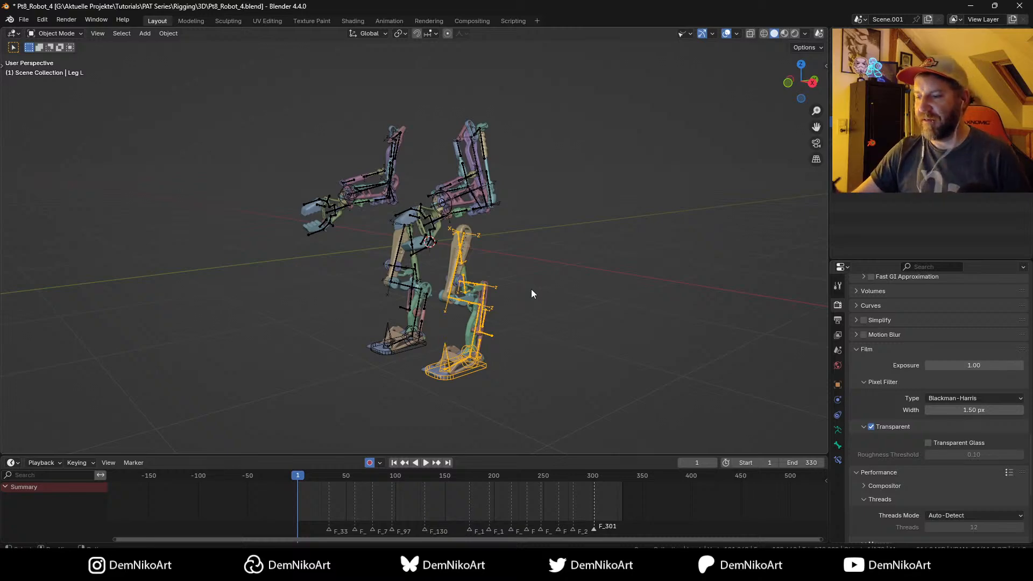
middle_drag(531, 289, 518, 347)
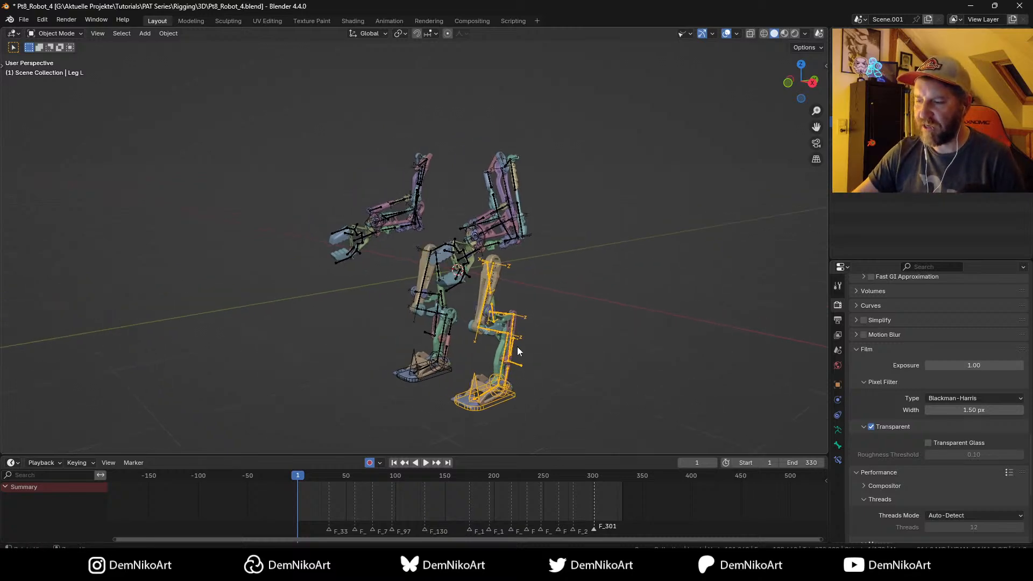
scroll(527, 280, up, 4)
click(531, 289)
mouse_move(531, 289)
middle_down()
mouse_move(570, 308)
mouse_move(502, 310)
mouse_move(536, 272)
mouse_move(533, 295)
middle_up()
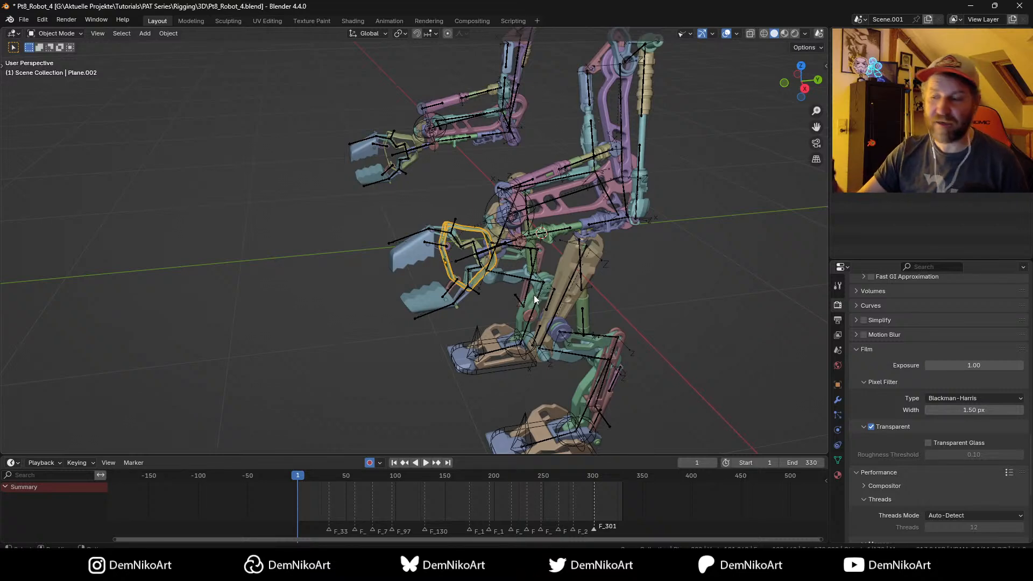
middle_drag(534, 295, 500, 281)
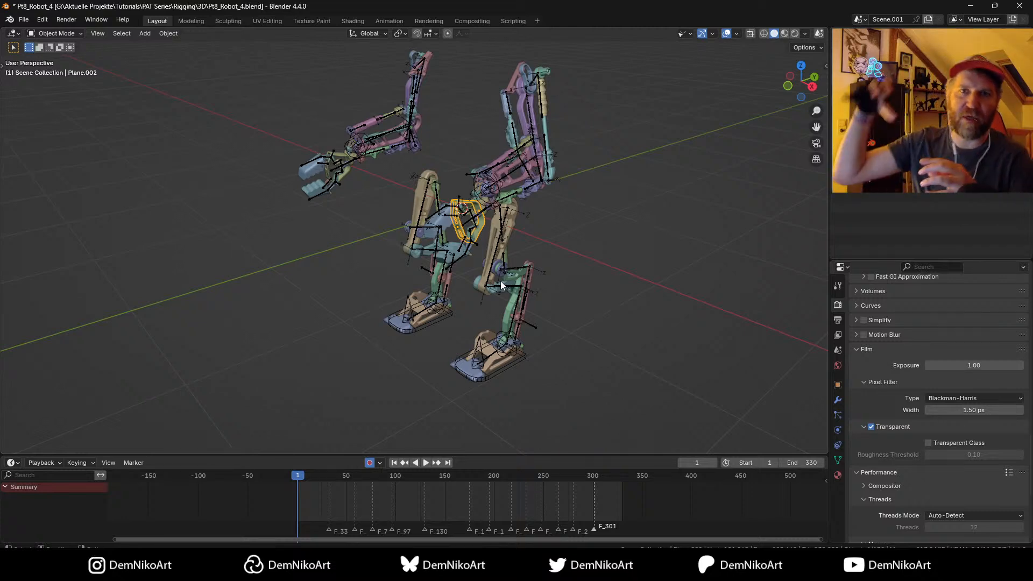
middle_drag(500, 281, 571, 257)
scroll(560, 272, up, 2)
scroll(655, 248, down, 2)
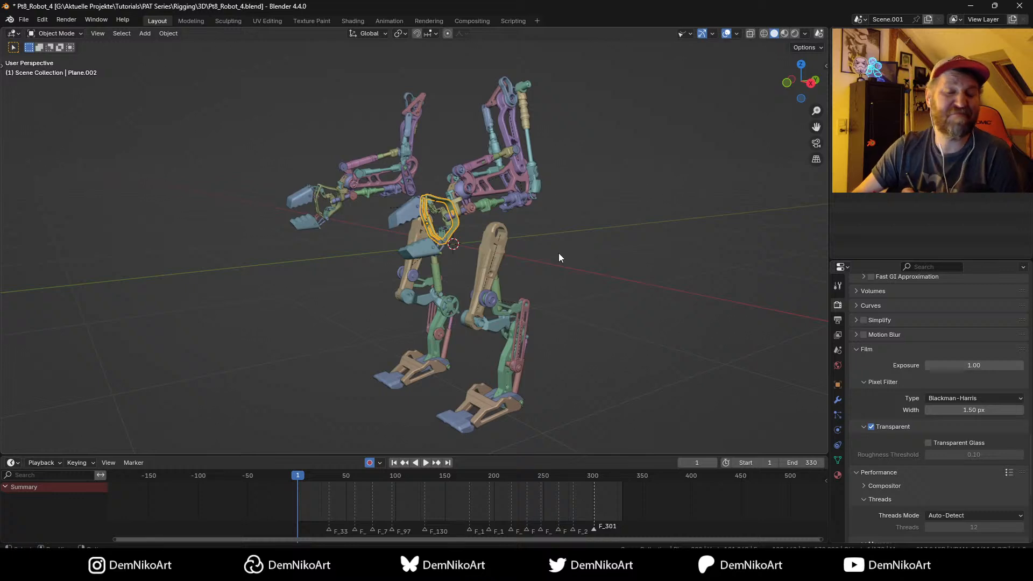
Step: Preview the robot limbs in rendered shading with overlays hidden, and return to solid shading with overlays shown
click(795, 33)
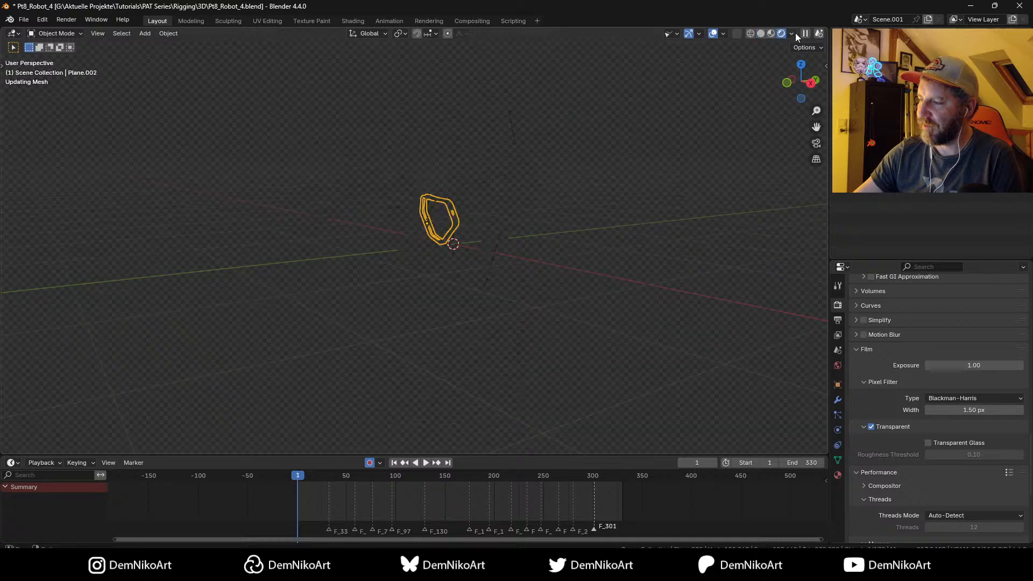
middle_drag(594, 214, 556, 244)
key(shift+alt+z)
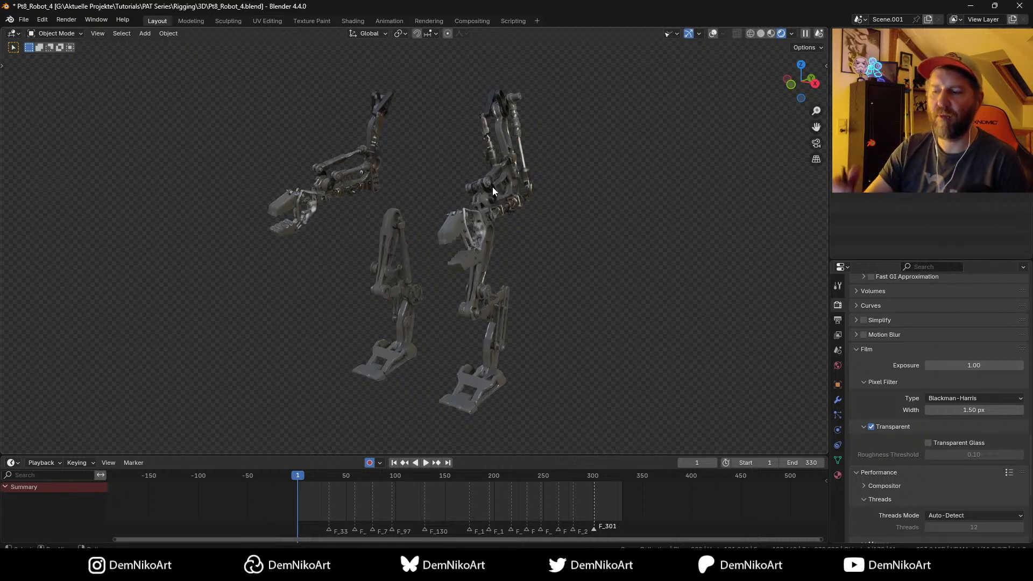
key(z)
click(557, 247)
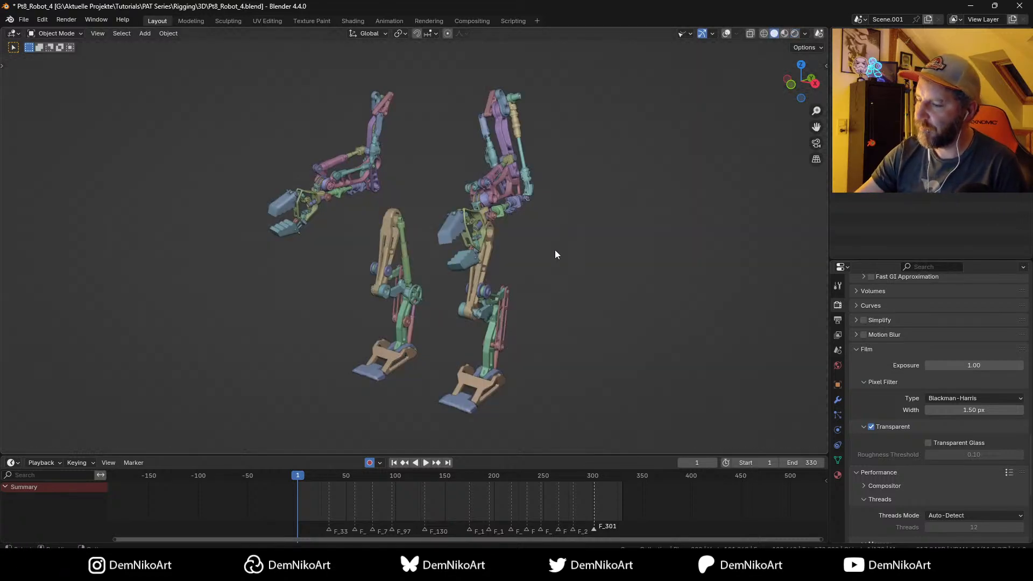
key(shift+alt+z)
middle_drag(535, 283, 569, 294)
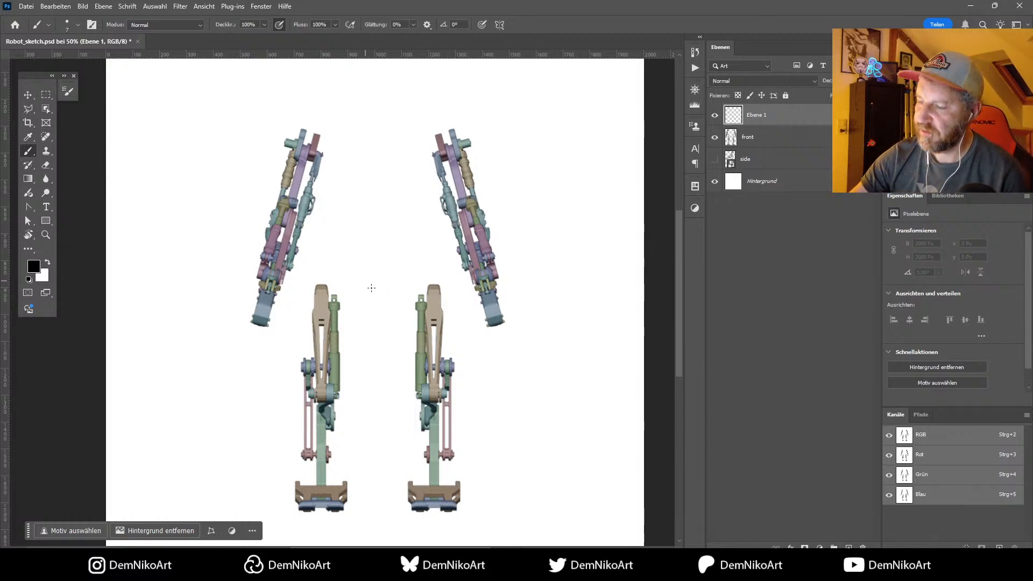
Step: In Photoshop, sketch a pelvis circle about 145 × 133 px above the legs, a vertical spine line, and a slanted line beside each arm
mouse_move(378, 290)
mouse_down()
mouse_move(364, 283)
mouse_move(396, 295)
mouse_up()
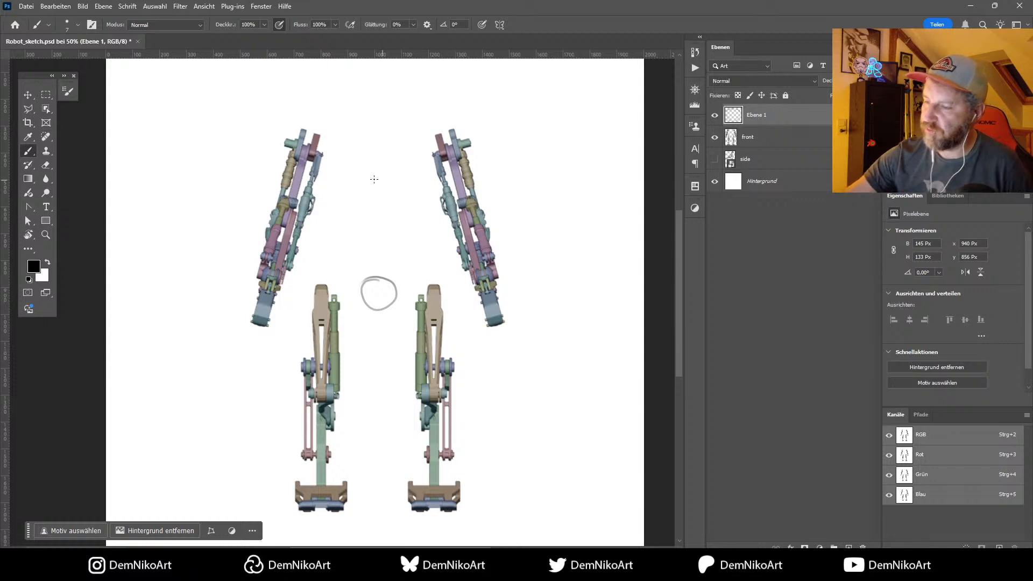
drag(377, 144, 375, 252)
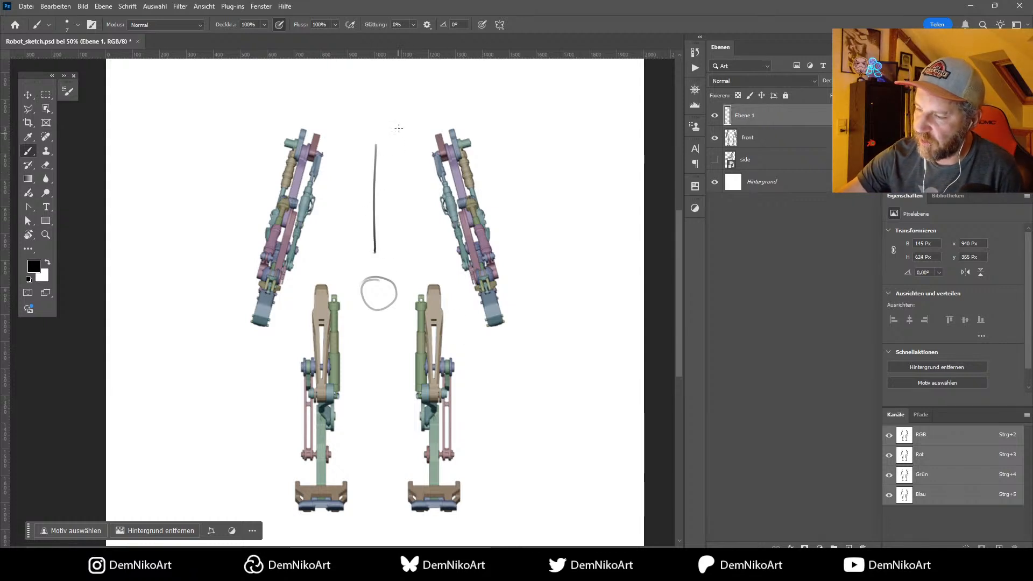
drag(403, 145, 434, 209)
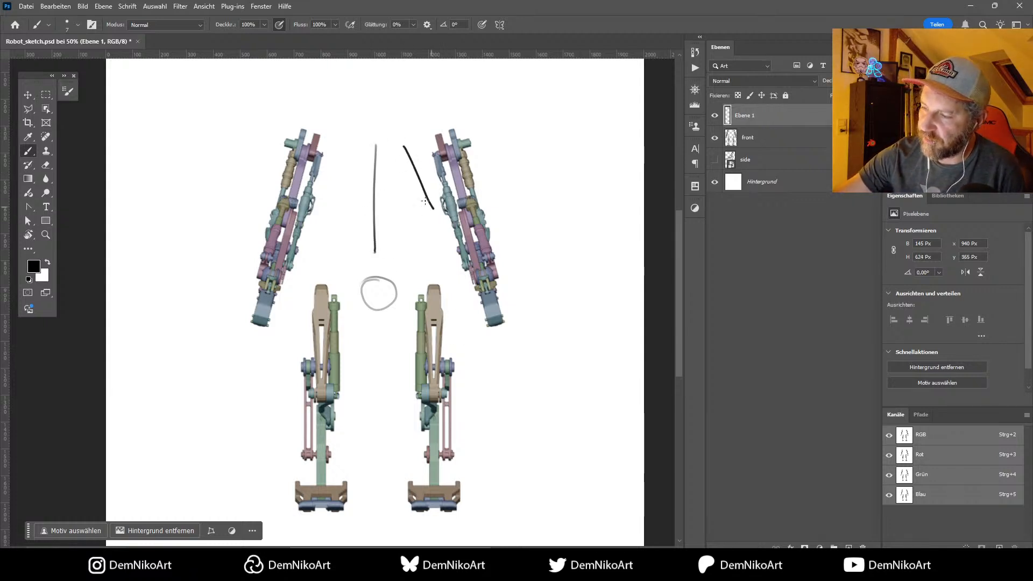
drag(348, 151, 314, 210)
Step: Draw small joint circles at the tops of both slanted lines and at both spine ends, and add a short neck line with a joint on top
drag(402, 150, 349, 152)
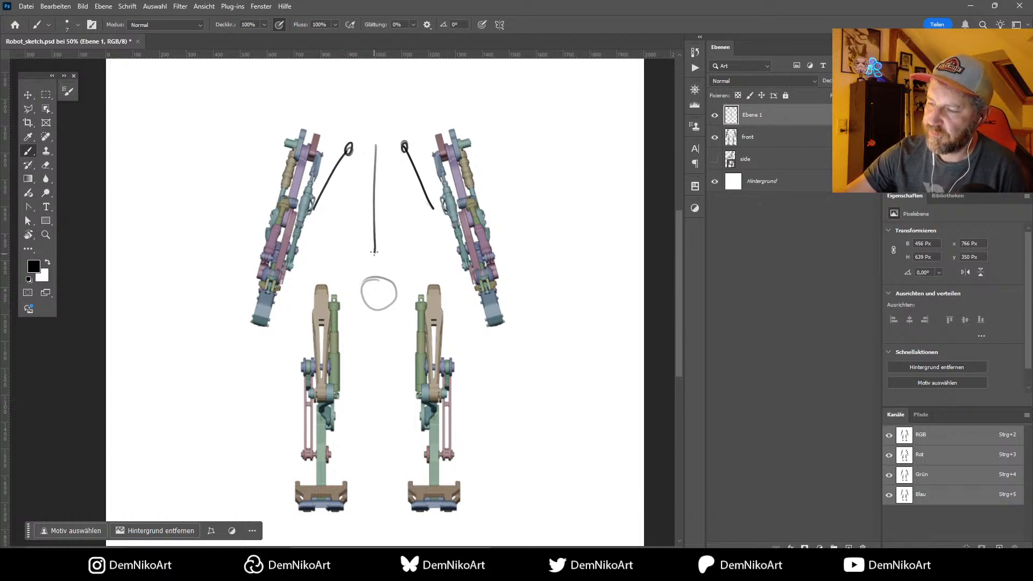
drag(376, 267, 378, 266)
drag(378, 139, 380, 111)
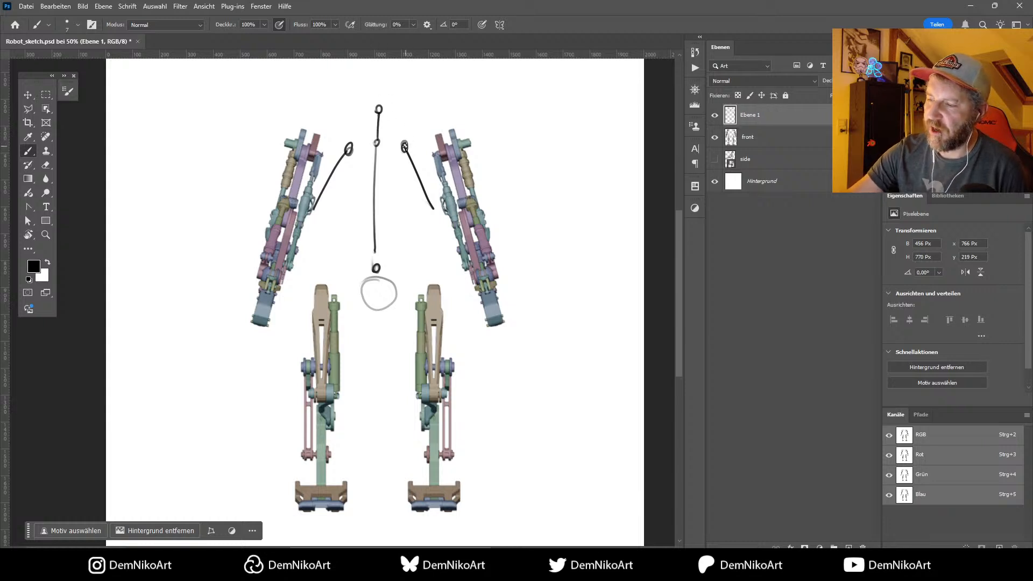
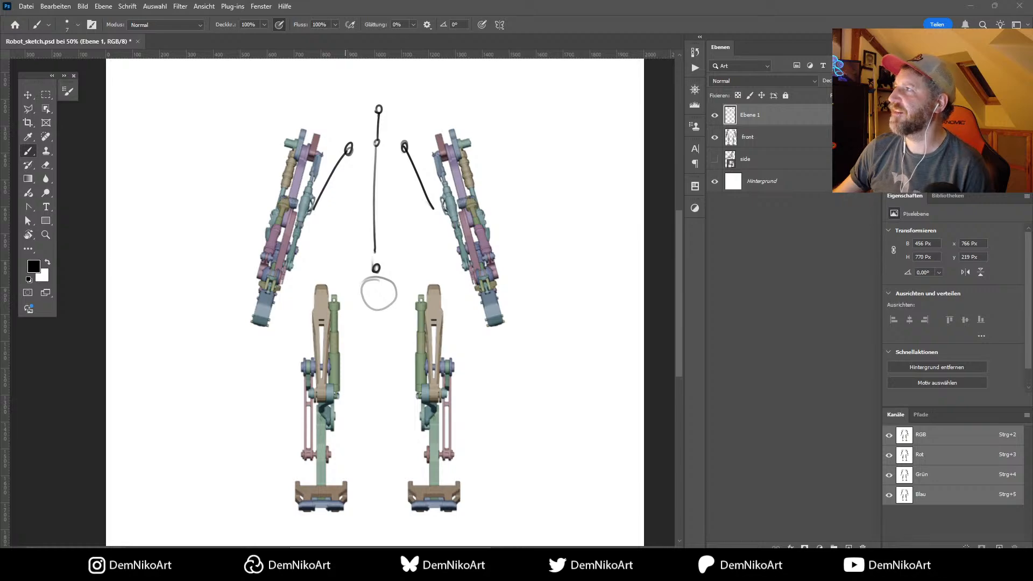
Step: Switch to the browser's "metroid dread emmi" image results, maximise the window, and examine several full-body E.M.M.I. pictures in the preview
click(801, 60)
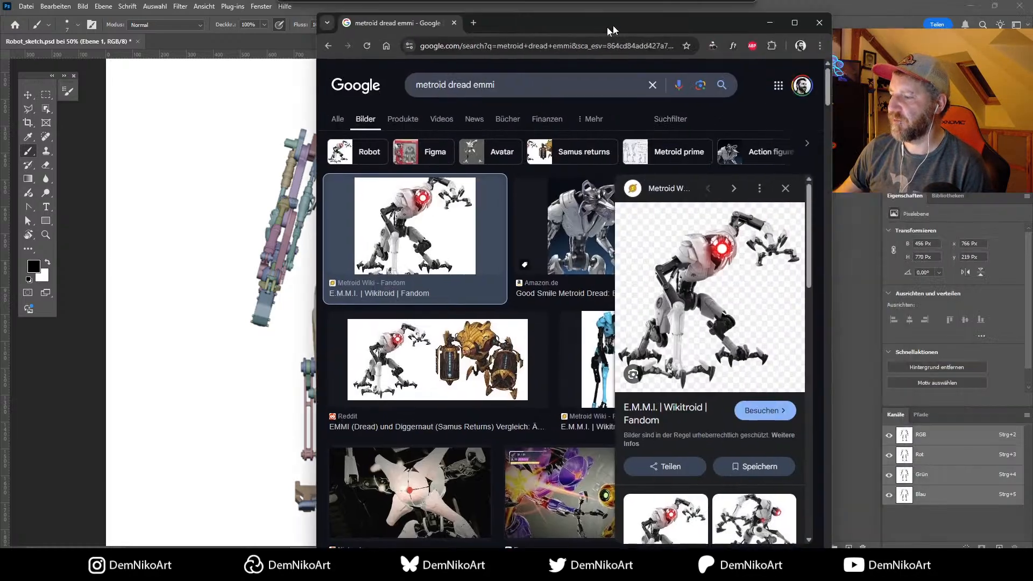
drag(612, 25, 519, 47)
double_click(519, 47)
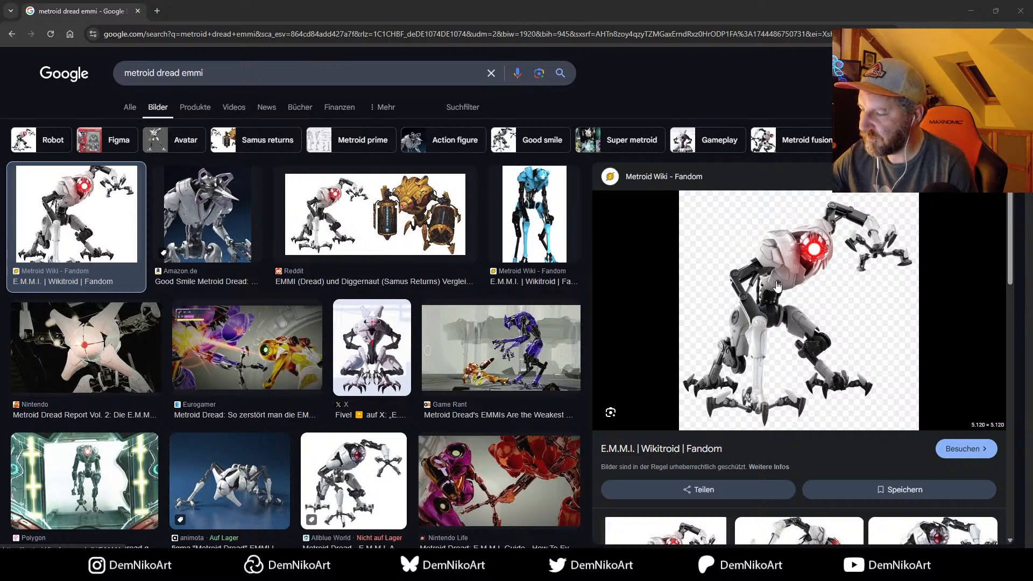
click(549, 217)
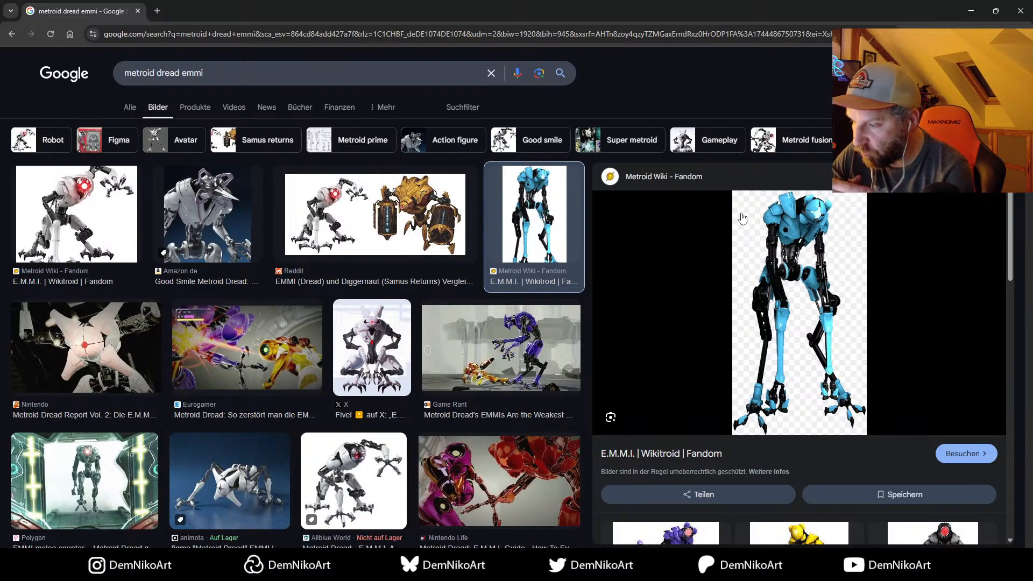
click(508, 347)
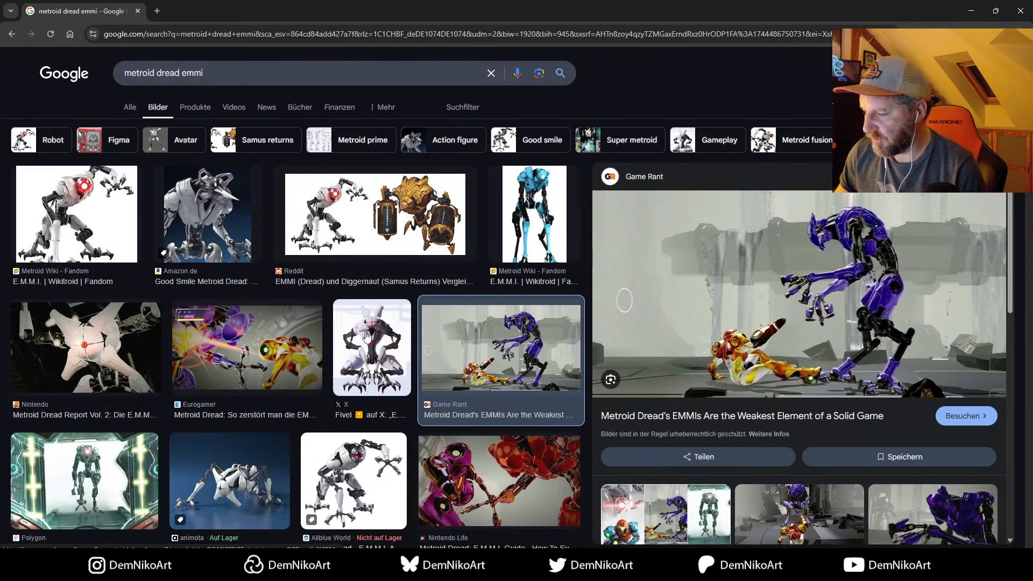
scroll(325, 285, down, 4)
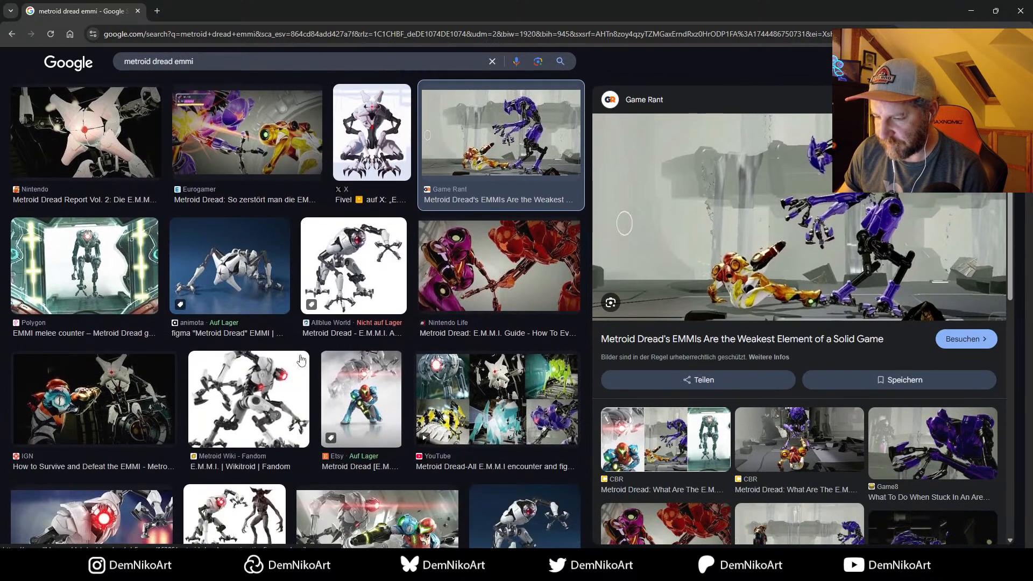
click(274, 385)
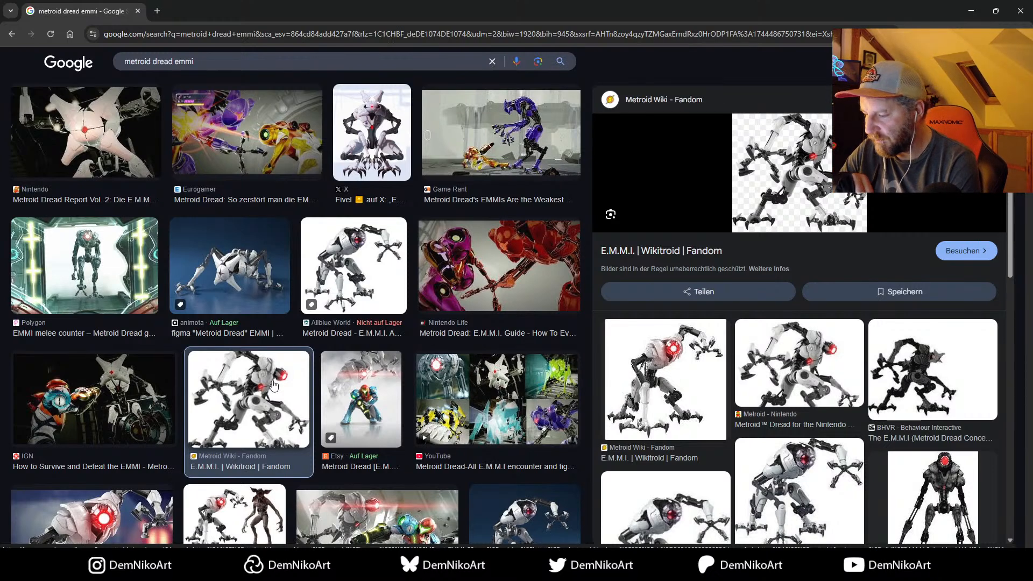
Step: Browse further through the E.M.M.I. image results and preview the GameSpot guide picture and the Samus and E.M.M.I. figure picture
scroll(379, 342, down, 3)
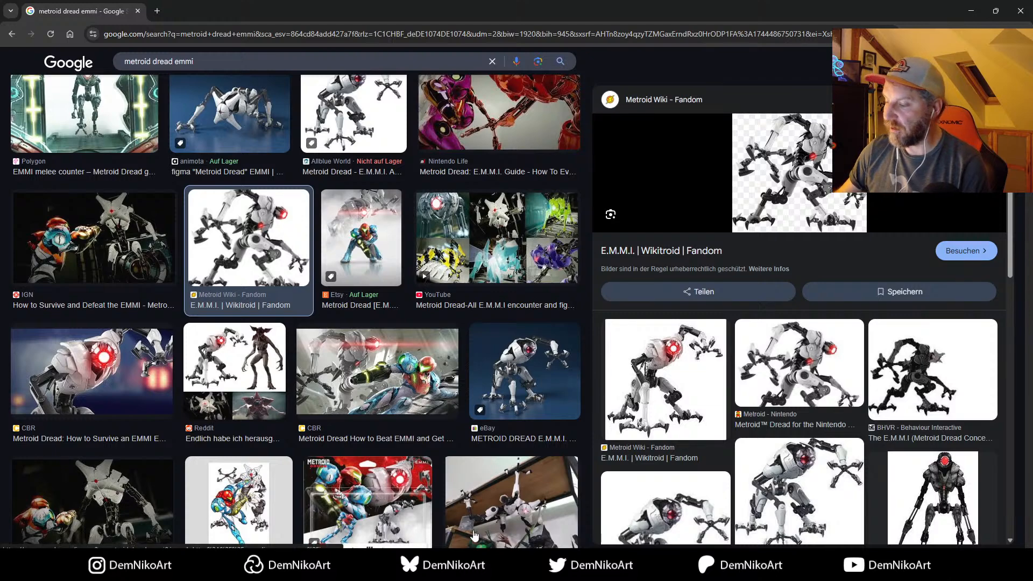
scroll(386, 304, down, 4)
scroll(385, 304, down, 4)
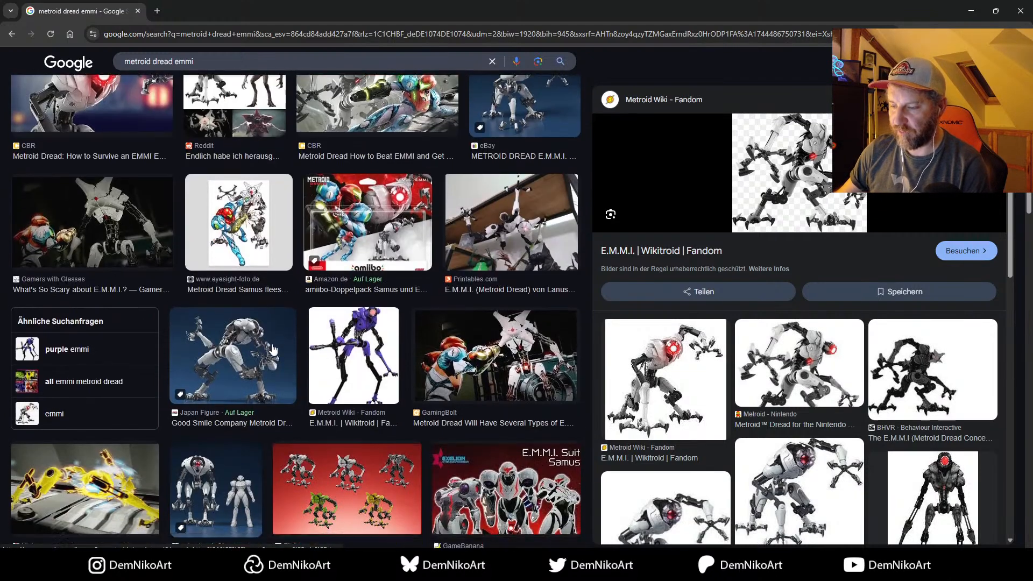
scroll(214, 325, down, 2)
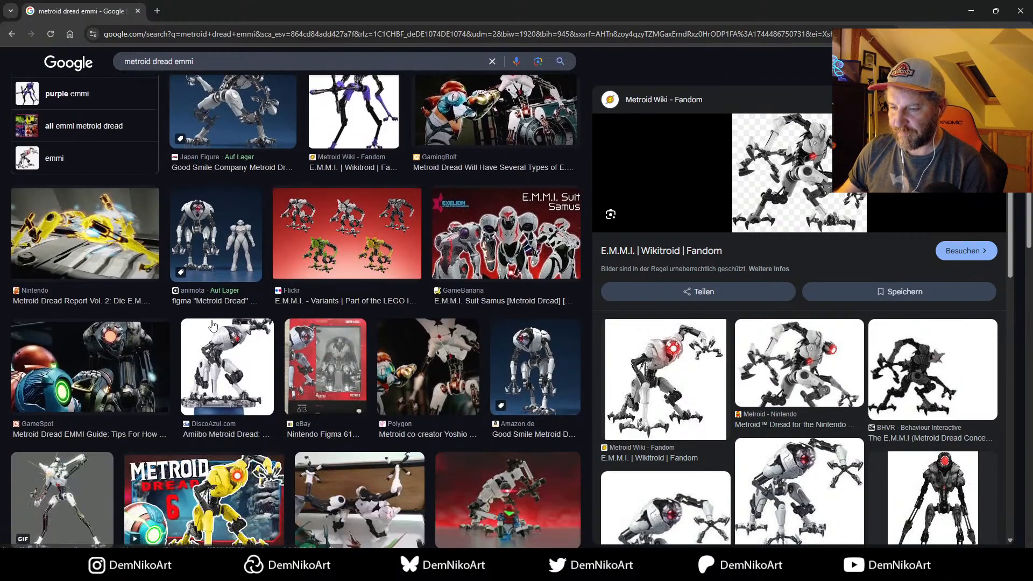
click(123, 377)
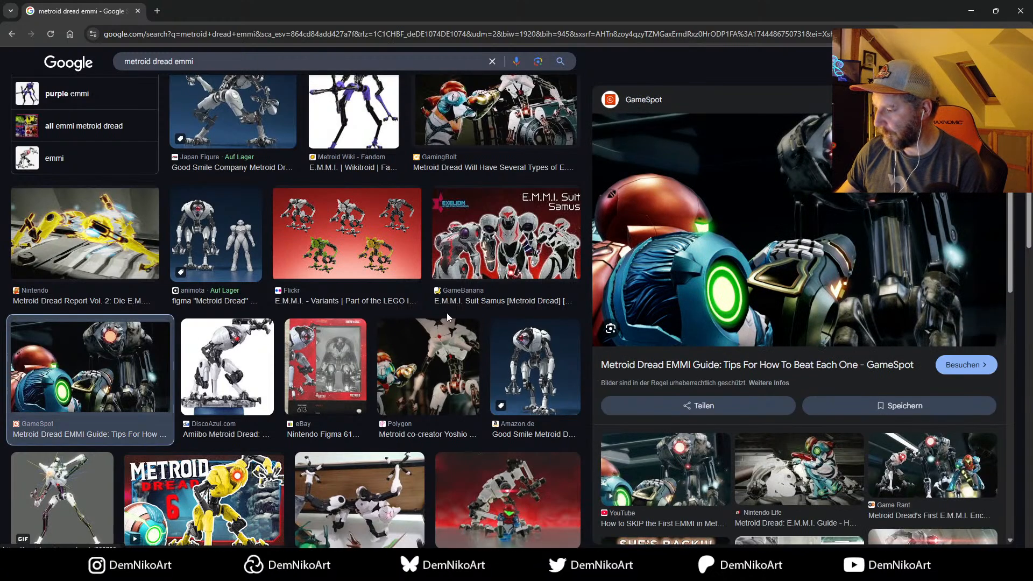
scroll(407, 310, down, 3)
scroll(132, 325, down, 5)
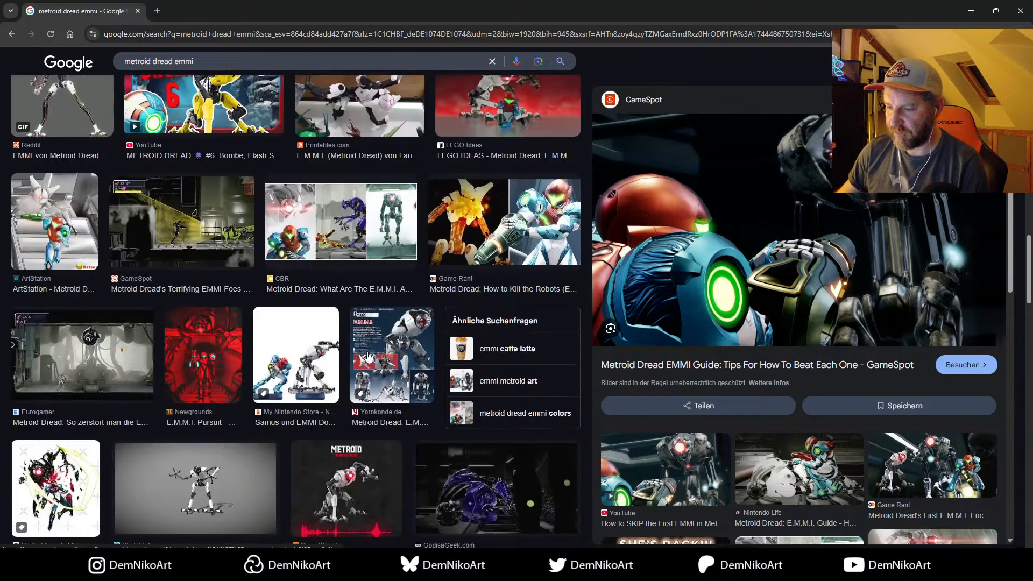
click(299, 360)
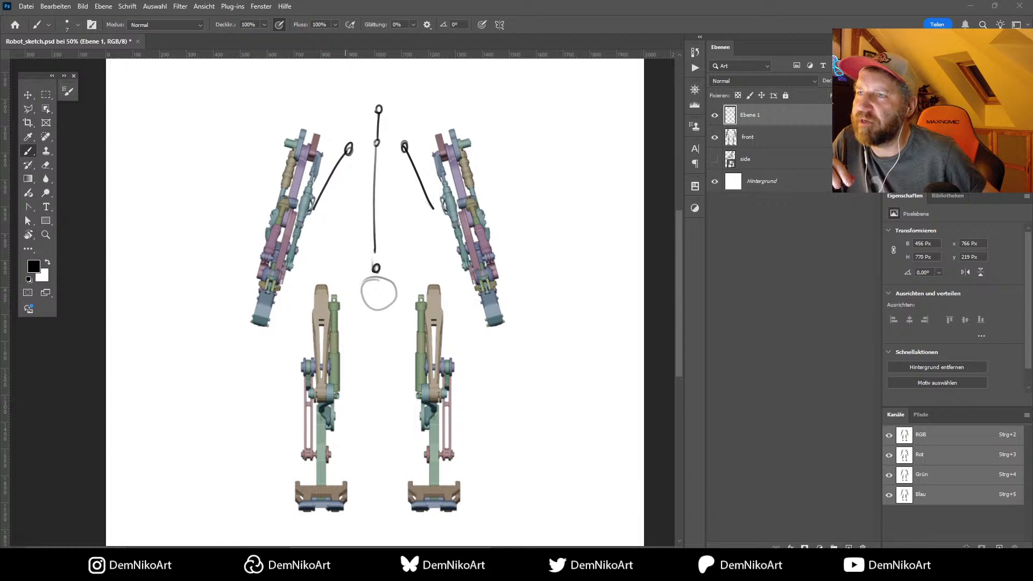
Step: In Photoshop, erase all sketched torso lines and joint circles from layer Ebene 1 and clear the selection
key(ctrl+a)
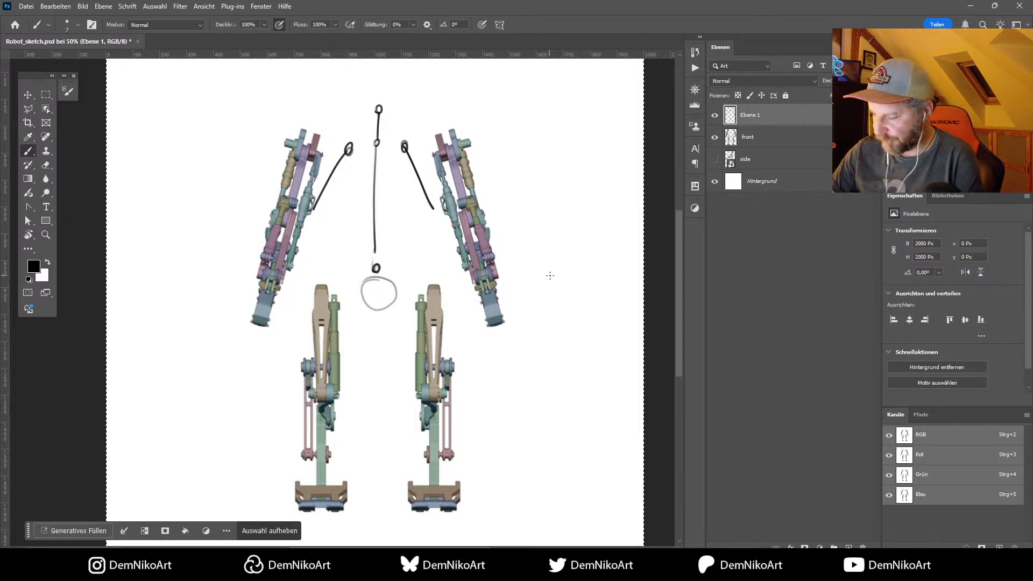
key(Delete)
key(ctrl+d)
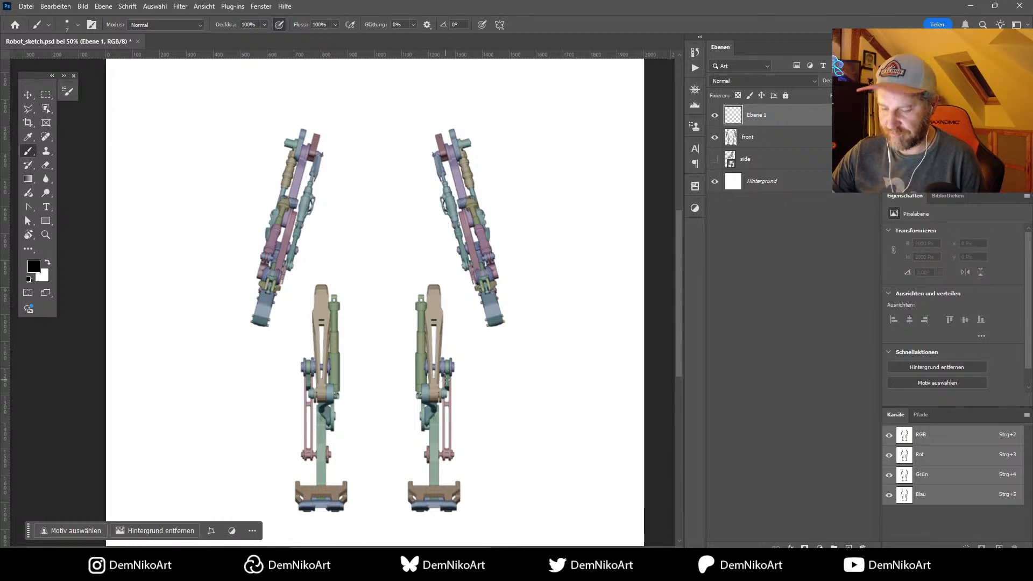
key(ctrl+minus)
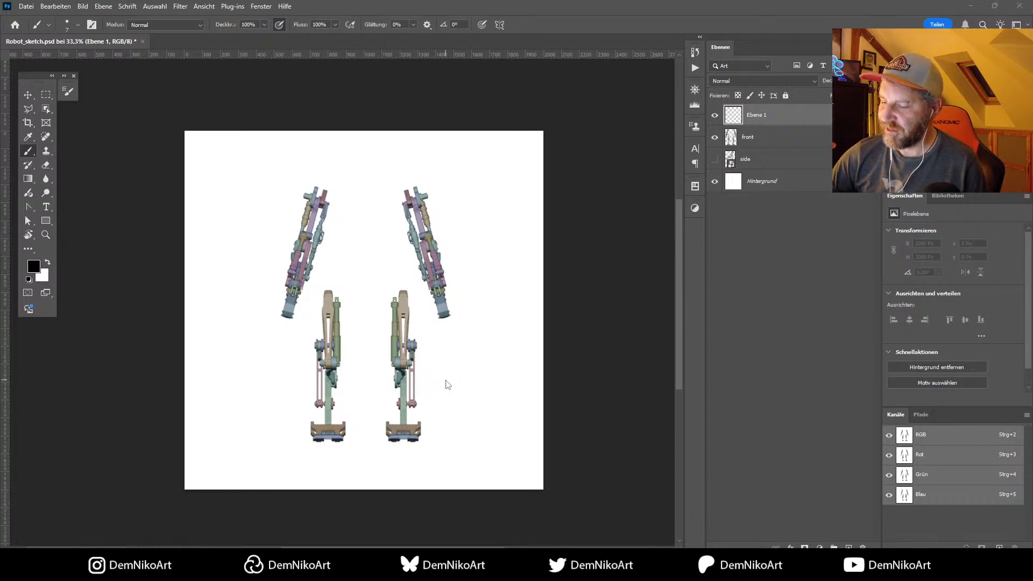
Step: Switch to Blender to view the robot's arms and legs from a slightly different angle, and return to Photoshop
key(alt+Tab)
mouse_move(571, 236)
middle_down()
mouse_move(569, 255)
mouse_move(562, 218)
middle_up()
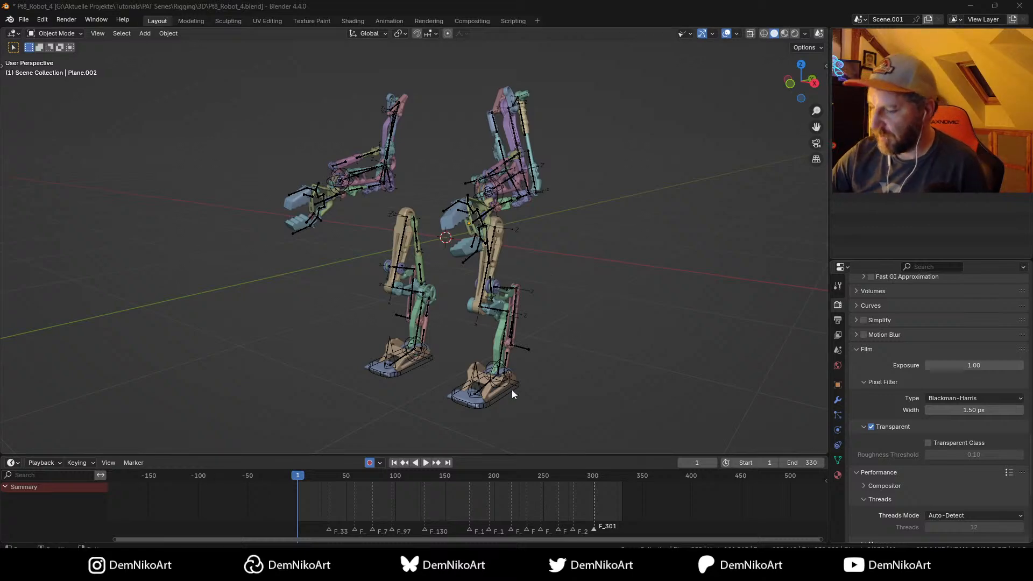
key(alt+Tab)
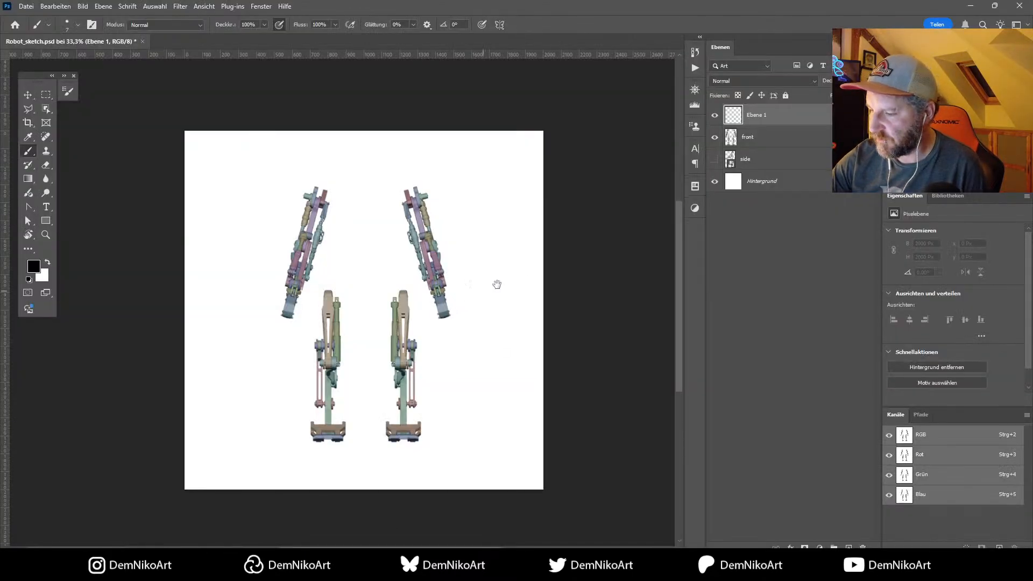
drag(463, 307, 505, 301)
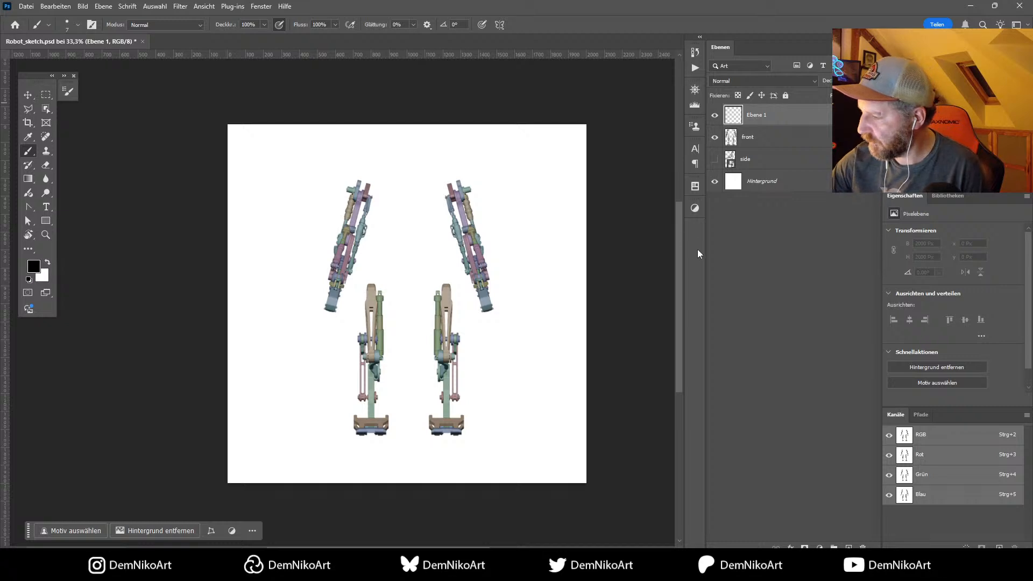
drag(693, 264, 651, 264)
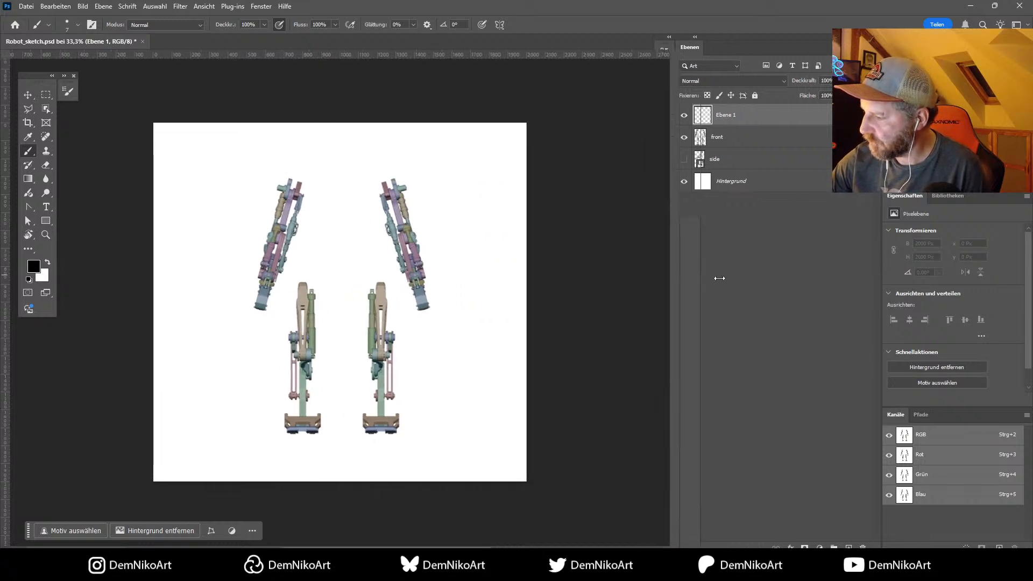
drag(453, 287, 443, 320)
key(ctrl+plus)
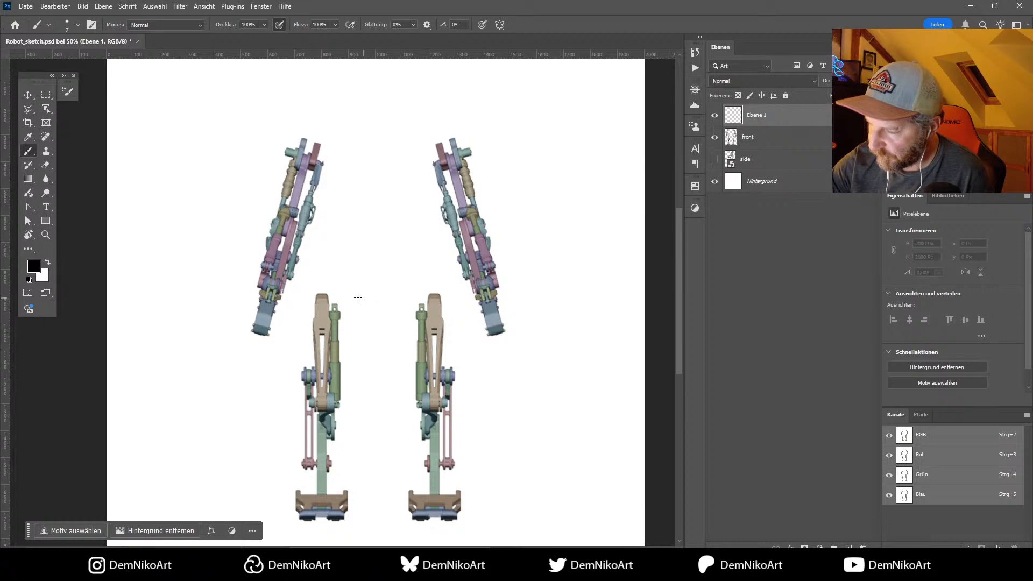
key(alt+Tab)
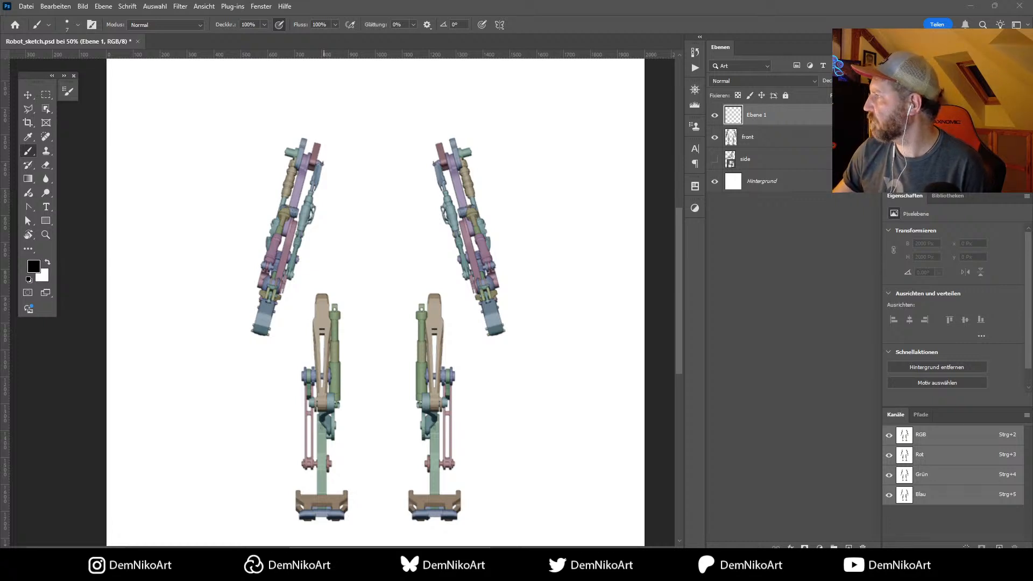
key(alt+Tab)
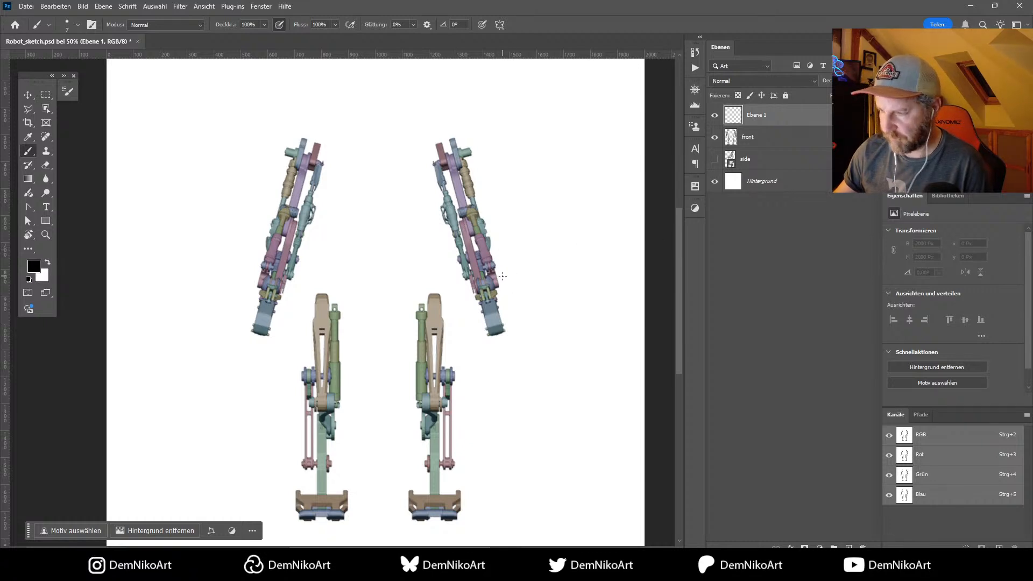
Step: Paste the copied E.M.M.I. robot picture onto layer Ebene 1 and shift it so its torso covers the canvas
click(502, 276)
key(v)
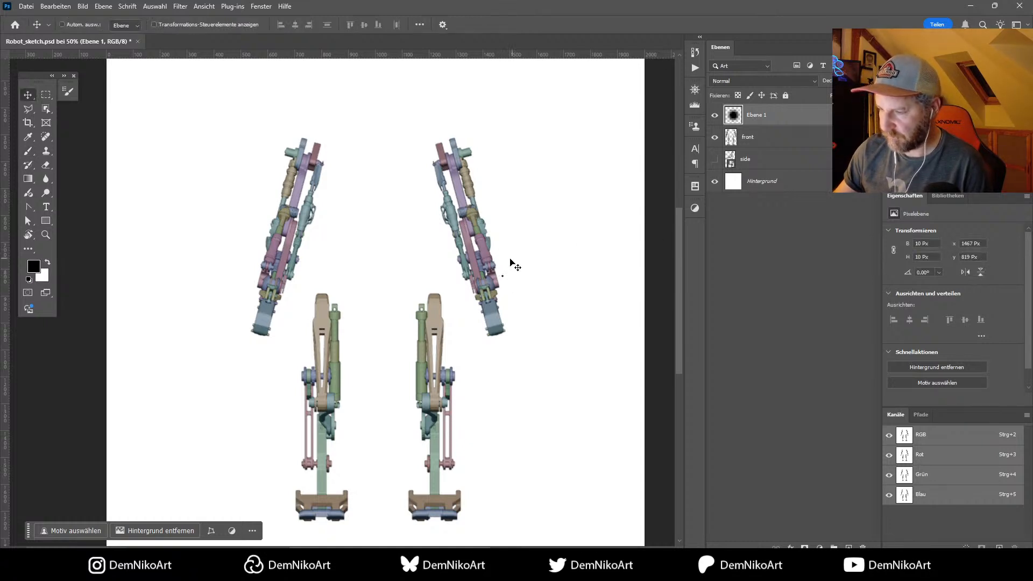
key(ctrl+z)
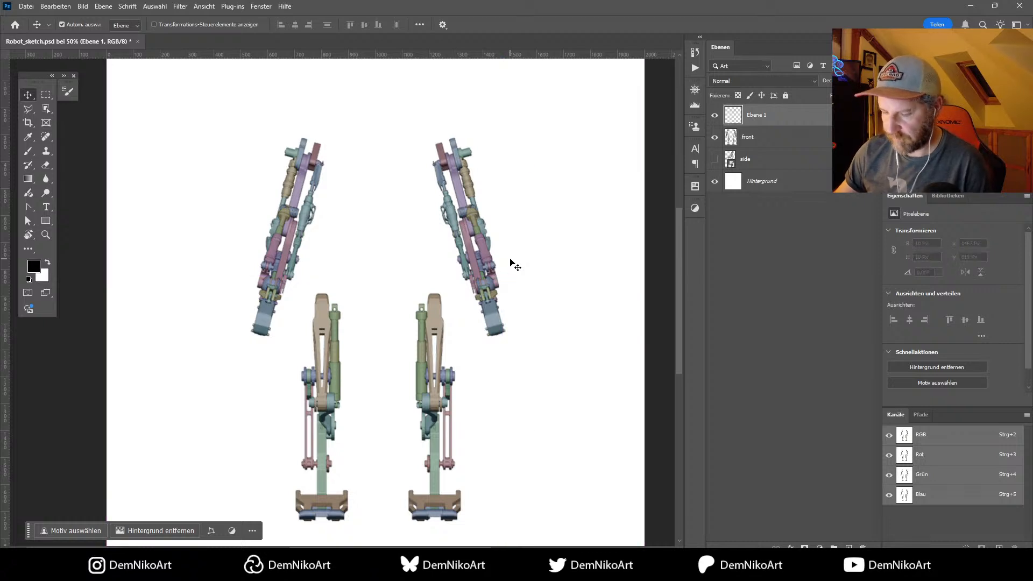
alt+scroll(512, 261, down, 2)
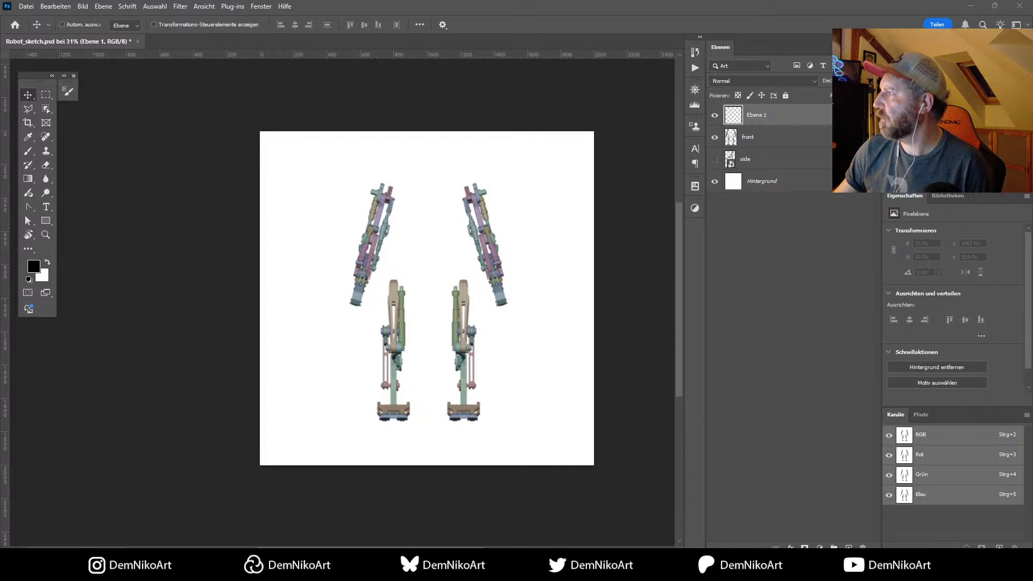
key(ctrl+v)
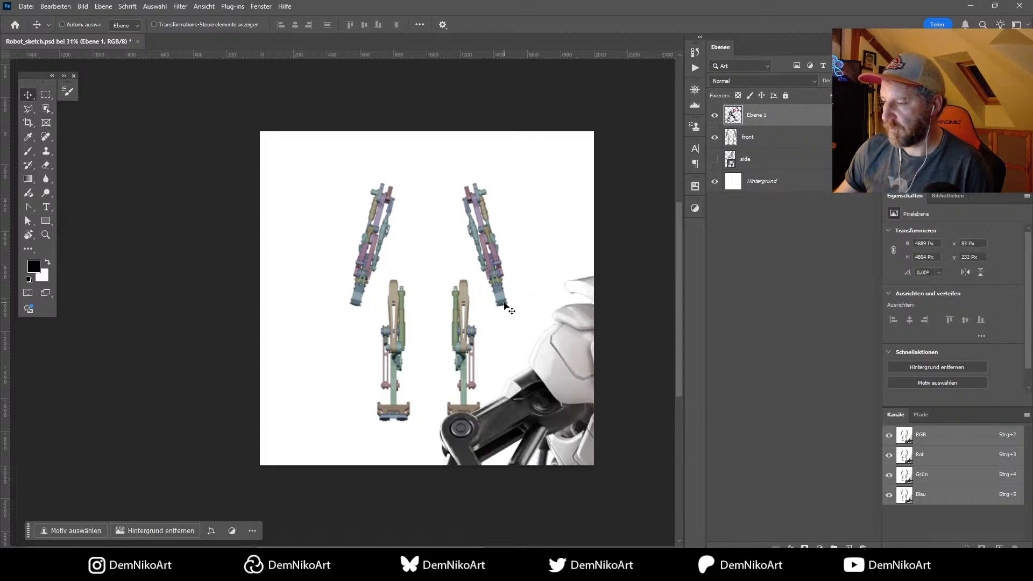
drag(536, 387, 295, 242)
drag(342, 212, 344, 213)
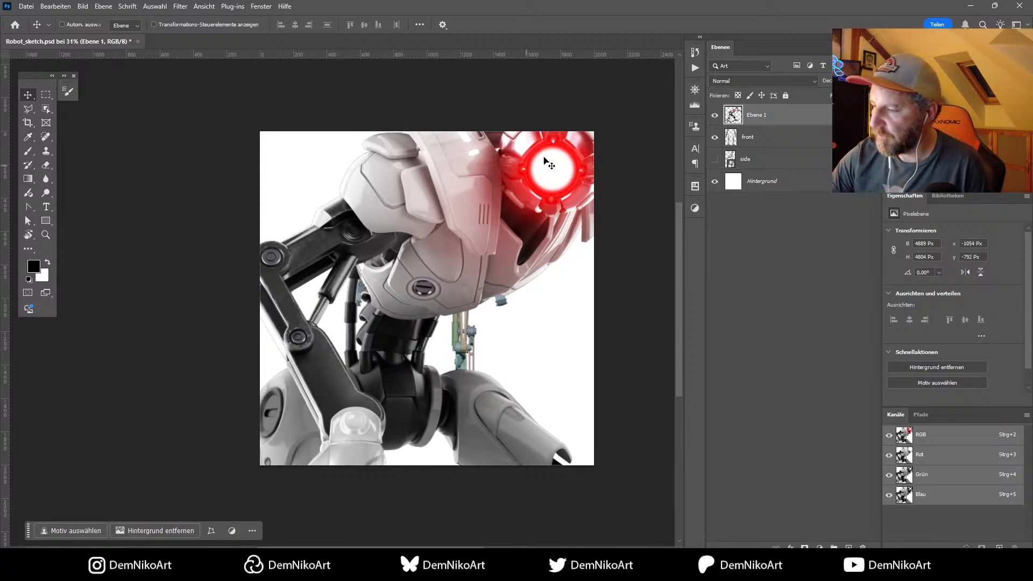
Step: Convert the pasted robot layer to a smart object, scale it to about 20.45%, and place it over the canvas's lower-right corner
right_click(805, 115)
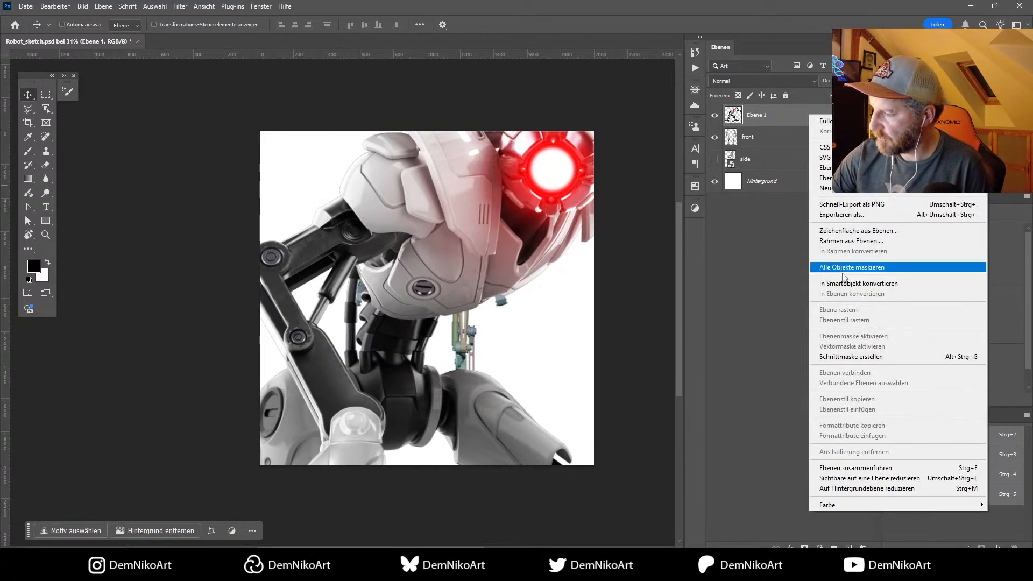
click(855, 283)
key(ctrl+t)
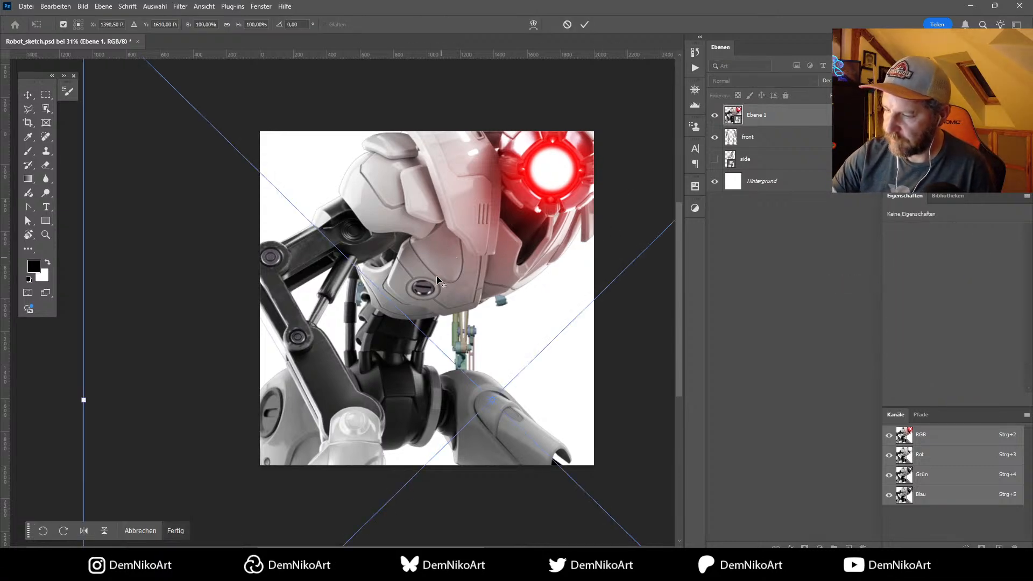
key(ctrl+minus)
key(ctrl+minus)
key(ctrl+minus)
alt+drag(564, 196, 439, 347)
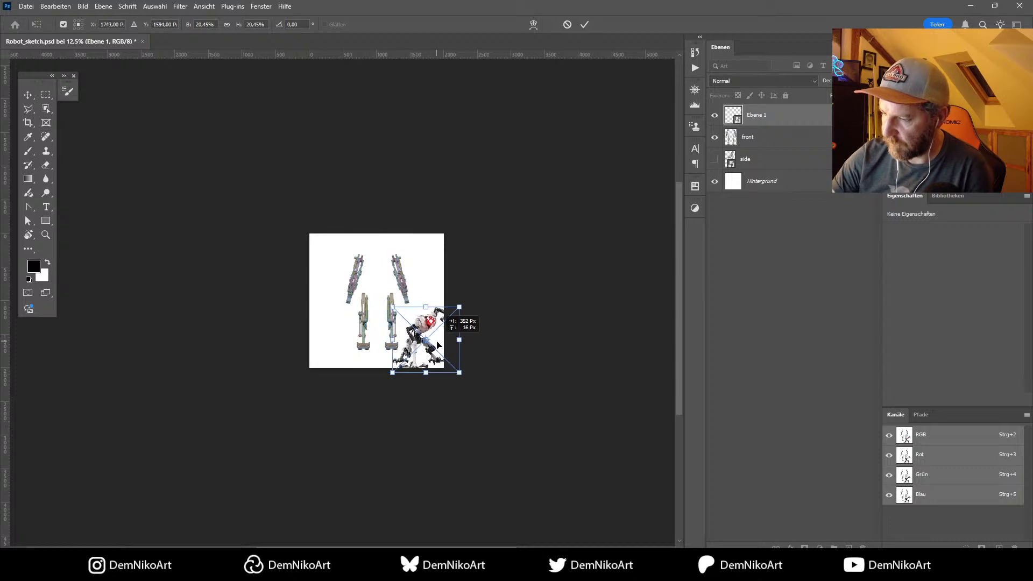
key(Return)
Step: Activate the Brush tool and add a new empty layer above the robot reference picture
key(ctrl+plus)
key(ctrl+plus)
key(ctrl+plus)
key(ctrl+plus)
key(ctrl+plus)
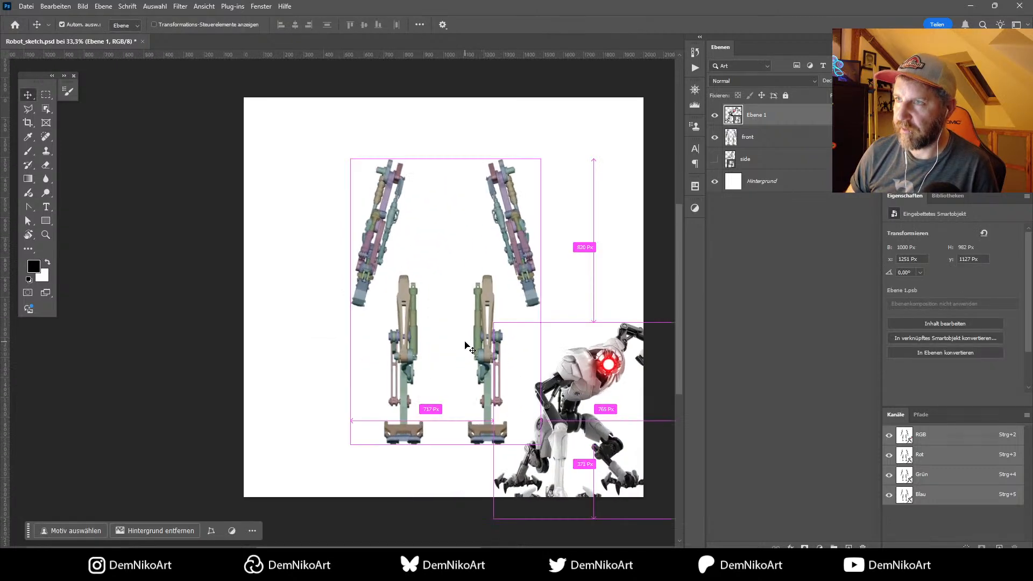
drag(513, 294, 445, 270)
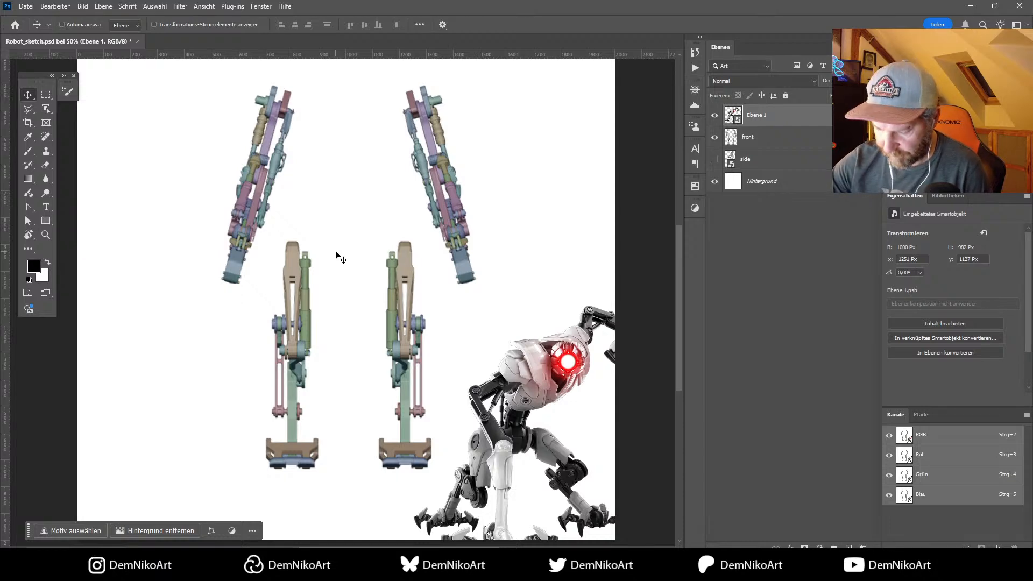
key(b)
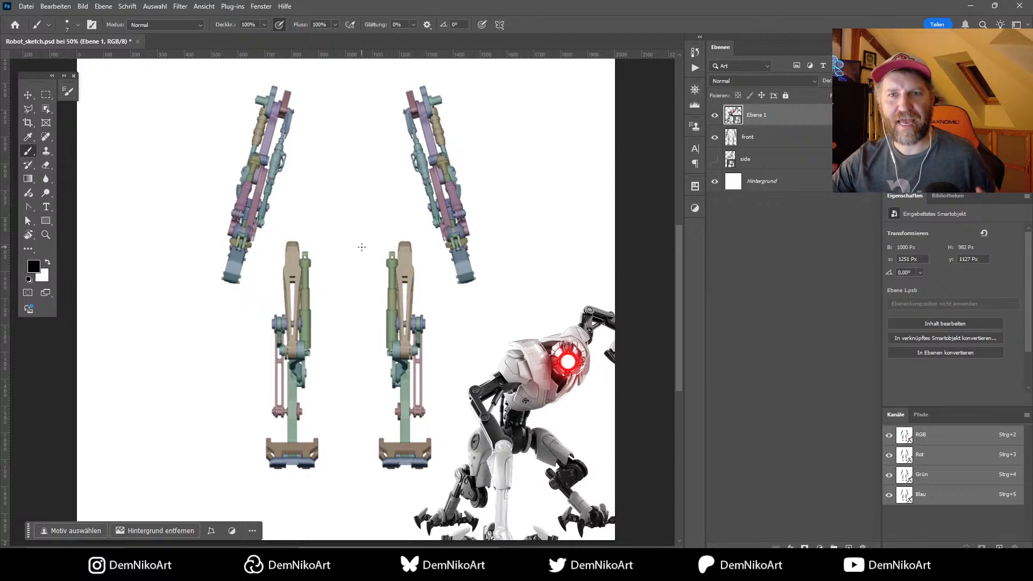
key(ctrl+shift+alt+n)
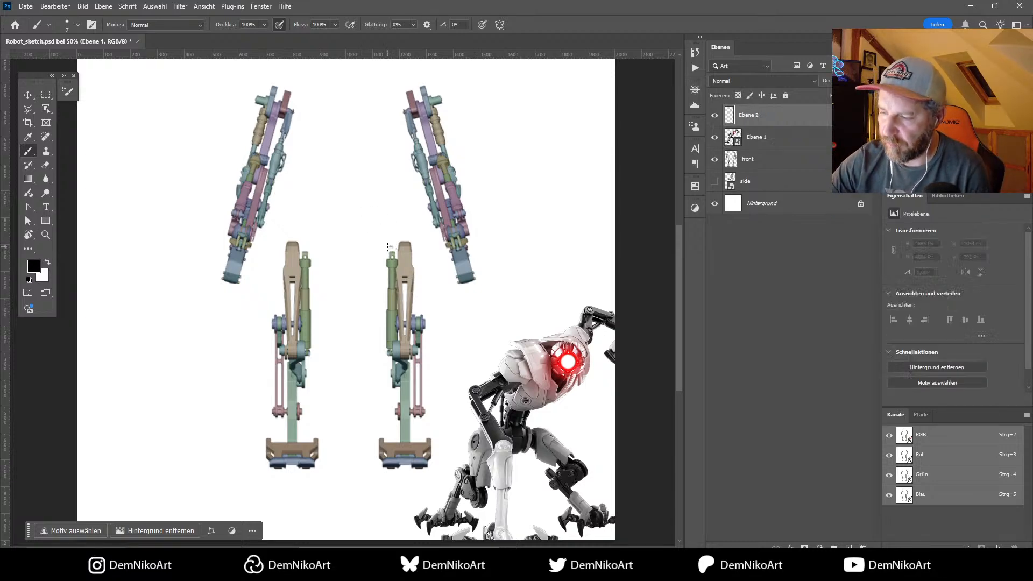
Step: Sketch bold circles around both hip joints of the front view, each with an outer arc facing the body's centre
mouse_move(389, 248)
mouse_down()
mouse_move(397, 258)
mouse_move(388, 248)
mouse_up()
mouse_move(309, 246)
mouse_down()
mouse_move(295, 253)
mouse_move(310, 261)
mouse_move(306, 242)
mouse_up()
mouse_move(384, 257)
mouse_down()
mouse_move(399, 246)
mouse_move(389, 249)
mouse_up()
drag(296, 247, 311, 263)
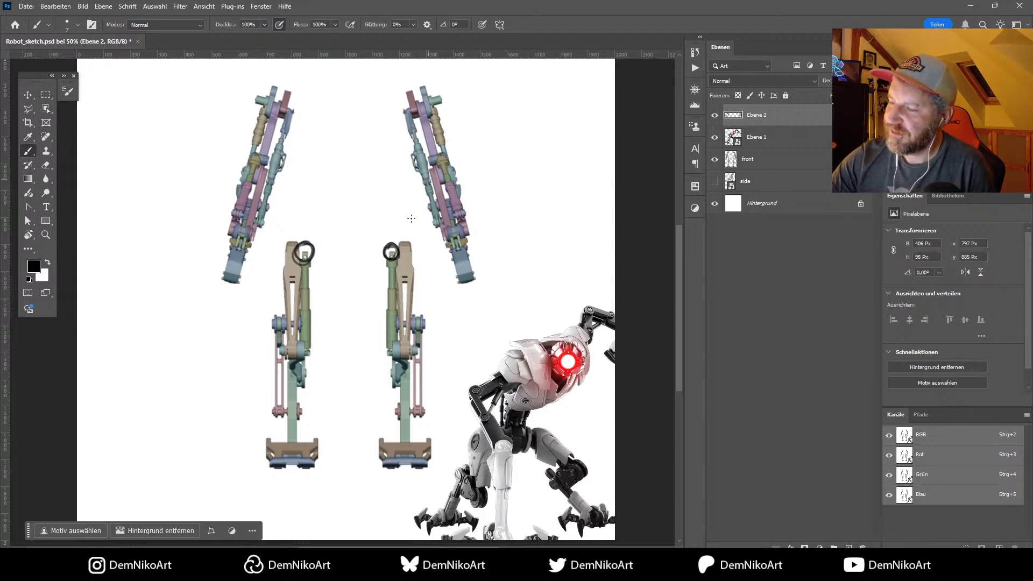
ctrl+scroll(411, 266, left, 2)
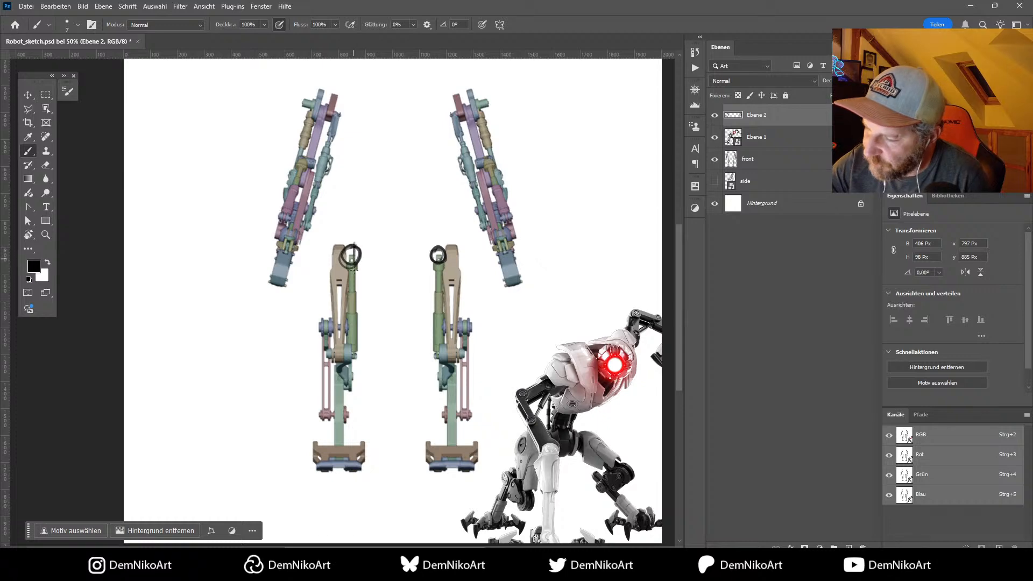
mouse_move(356, 240)
mouse_down()
mouse_move(369, 255)
mouse_move(361, 272)
mouse_up()
drag(434, 239, 431, 270)
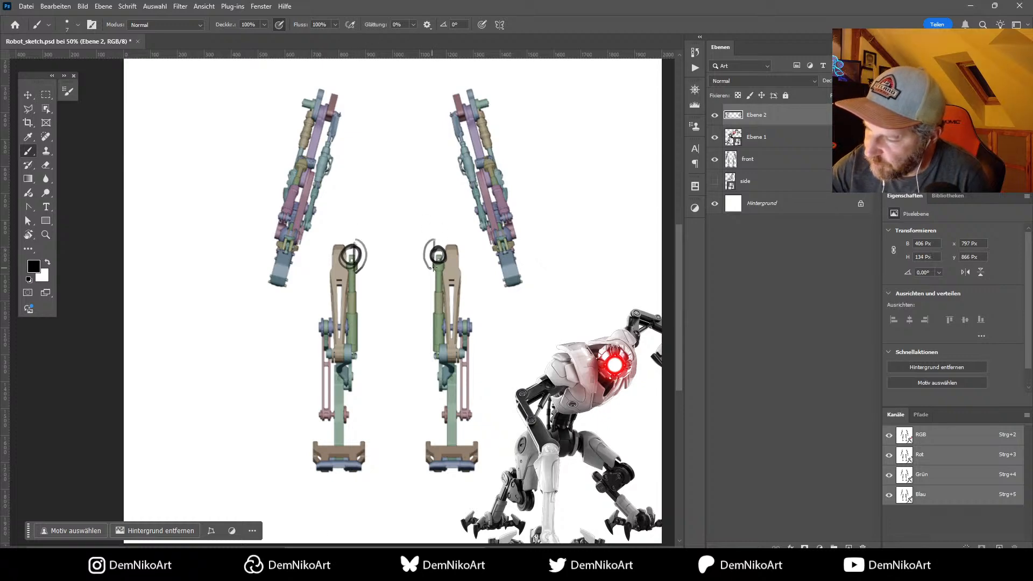
Step: Sketch short connector lines inward from both hip joints and an upright rectangular block between them as the pelvis
key(ctrl+plus)
drag(379, 234, 356, 249)
drag(345, 257, 358, 256)
drag(428, 245, 414, 246)
drag(428, 252, 415, 253)
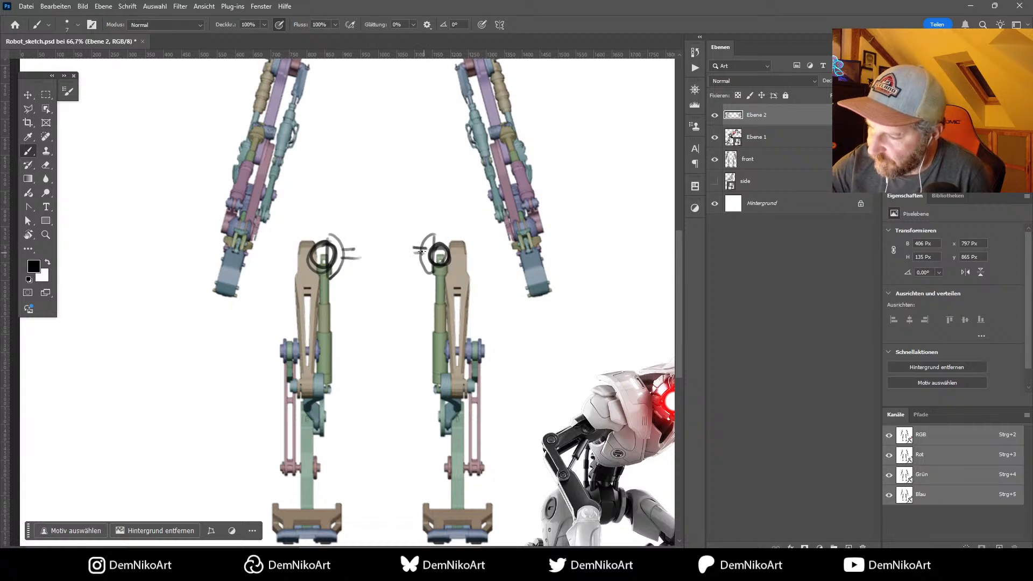
mouse_move(366, 277)
mouse_down()
mouse_move(367, 221)
mouse_move(365, 299)
mouse_up()
mouse_move(365, 211)
mouse_down()
mouse_move(417, 211)
mouse_move(407, 293)
mouse_move(359, 294)
mouse_move(407, 293)
mouse_up()
drag(405, 215, 406, 296)
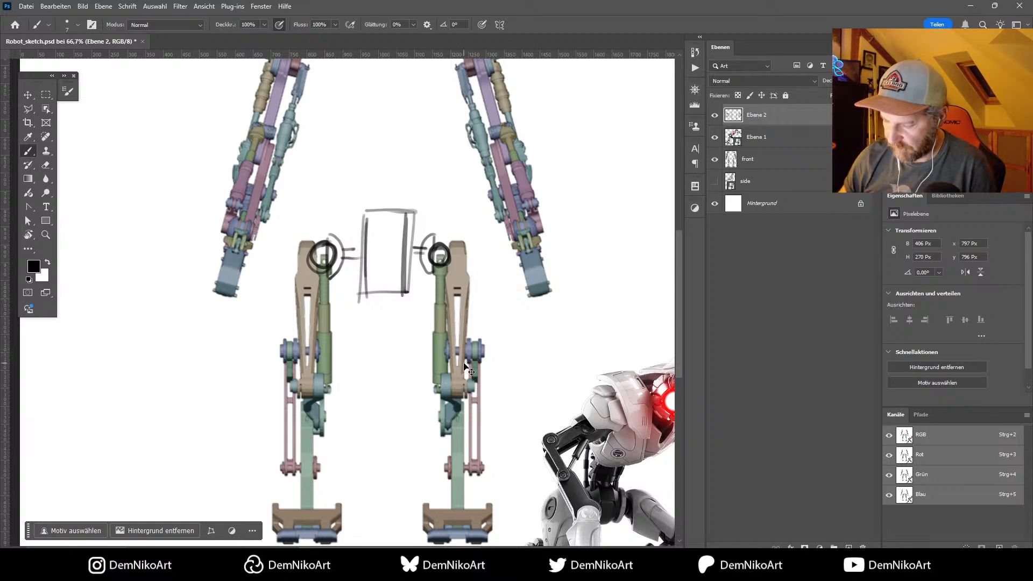
Step: Turn the canvas into a 2000 × 2000 px artboard and place a duplicate of it alongside
key(ctrl+minus)
key(ctrl+minus)
key(ctrl+minus)
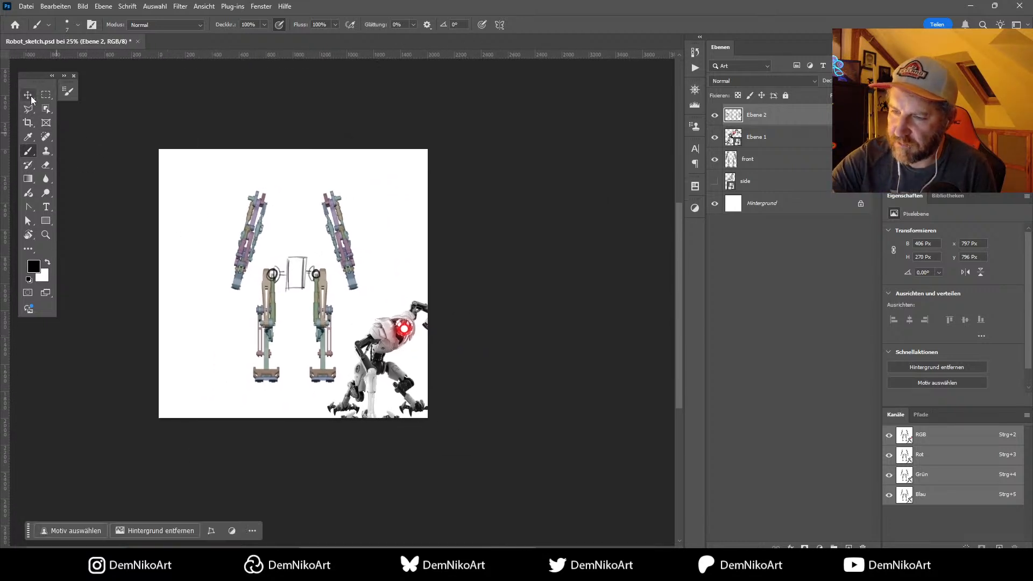
click(32, 99)
click(70, 106)
drag(160, 149, 429, 417)
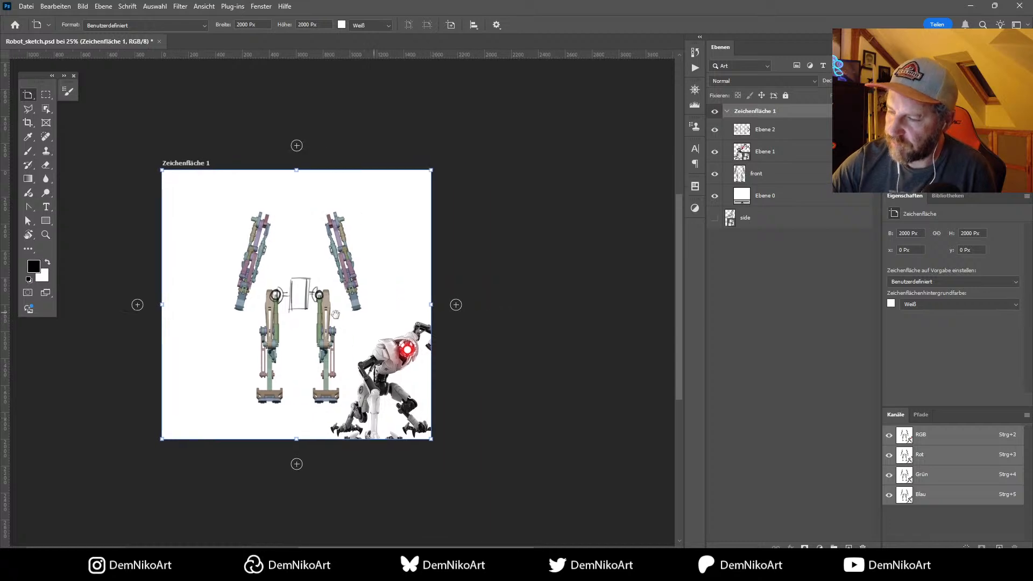
drag(335, 314, 259, 314)
alt+drag(173, 231, 460, 231)
key(v)
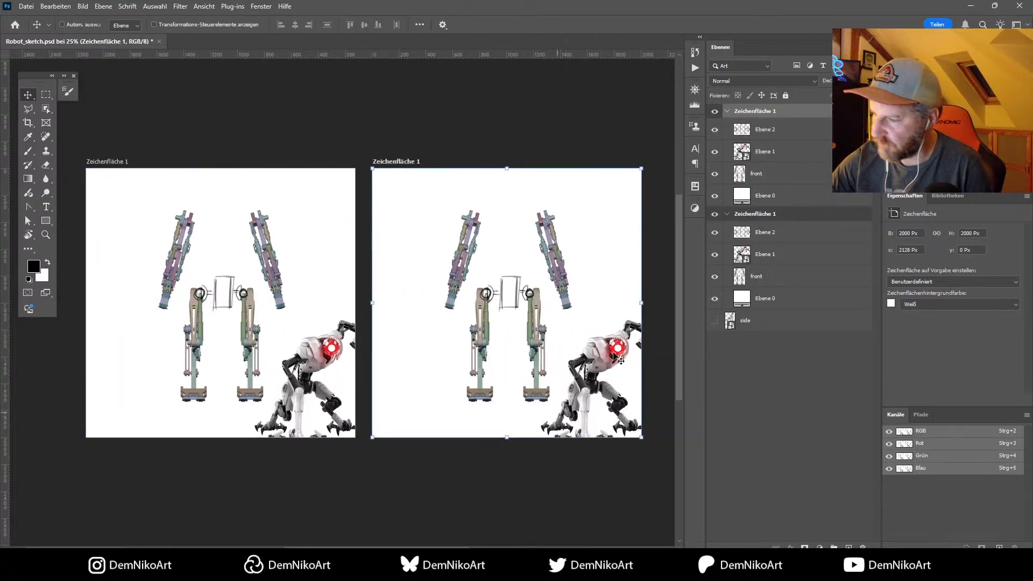
Step: Rename the duplicated artboard side and the original artboard front
key(shift+v)
double_click(754, 112)
text(side)
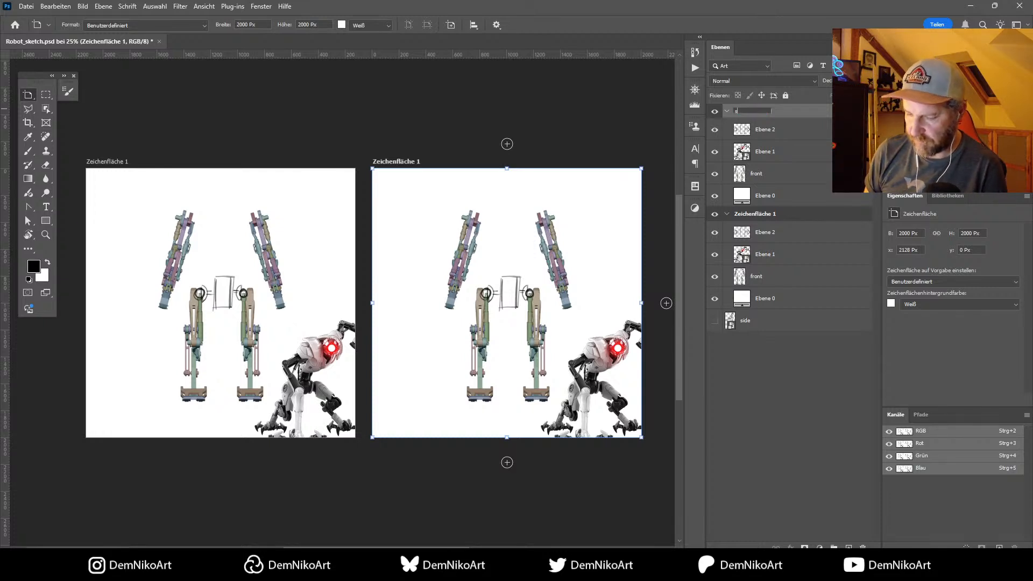
key(Return)
double_click(752, 214)
text(f)
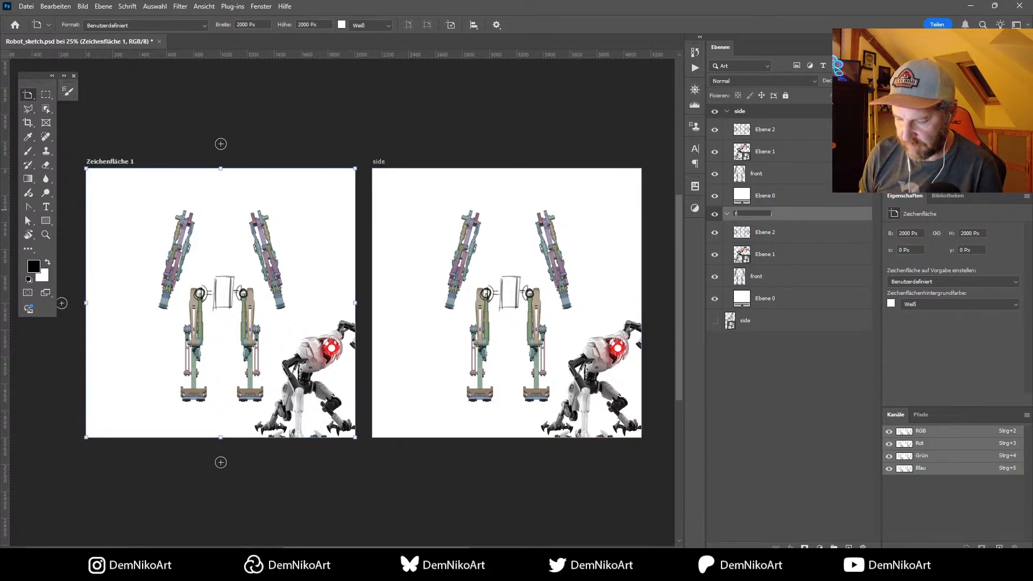
text(ront)
key(Return)
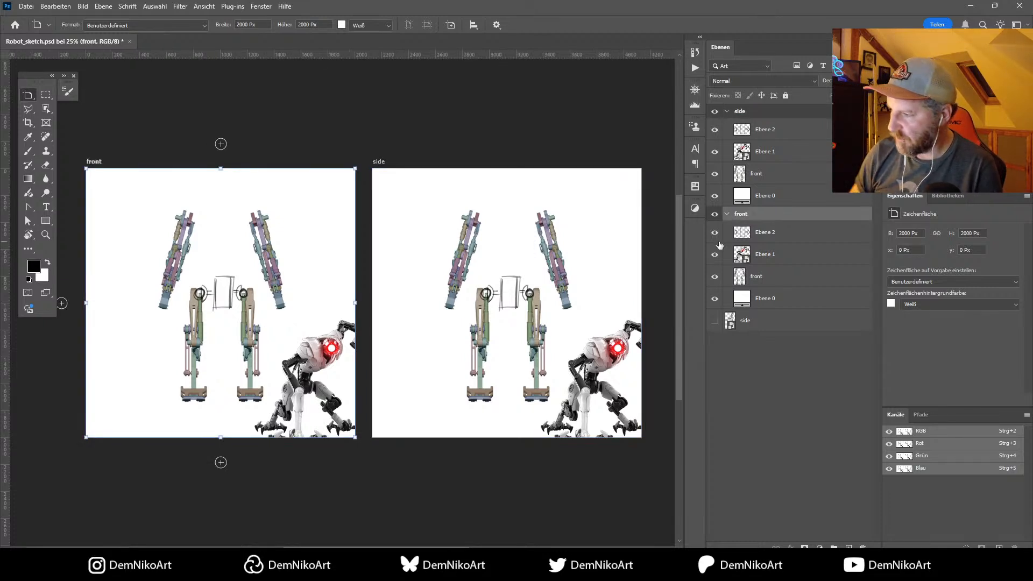
Step: Clear the sketch on the side artboard's layer Ebene 2 and delete its robot reference layer Ebene 1
click(726, 130)
key(v)
key(ctrl+a)
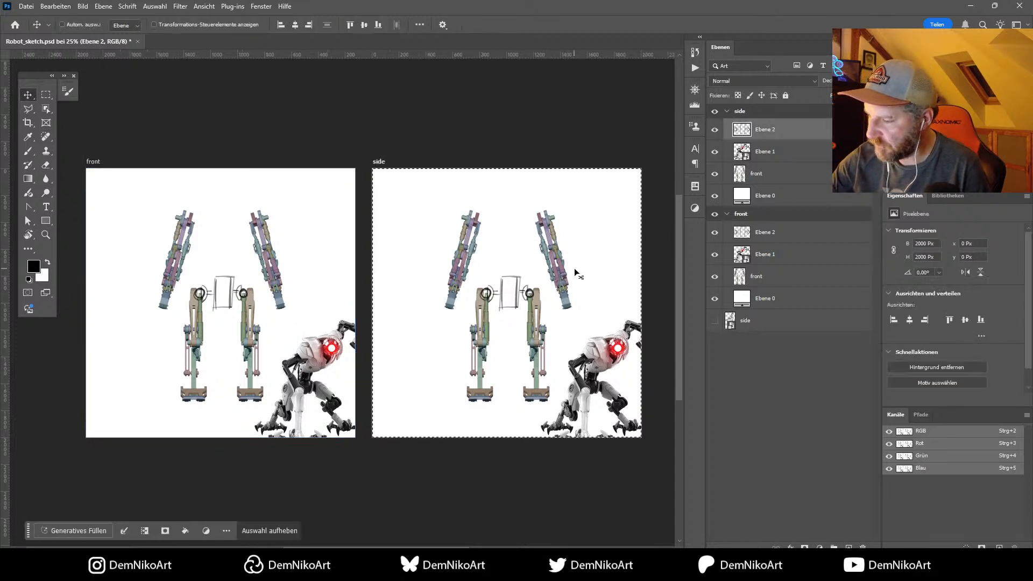
key(Delete)
key(ctrl+d)
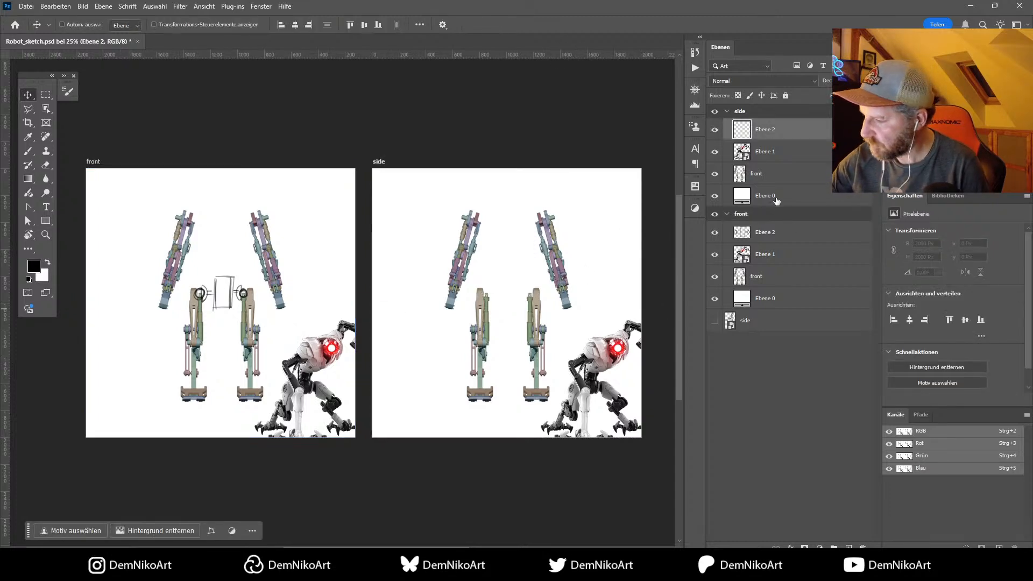
click(724, 153)
key(Delete)
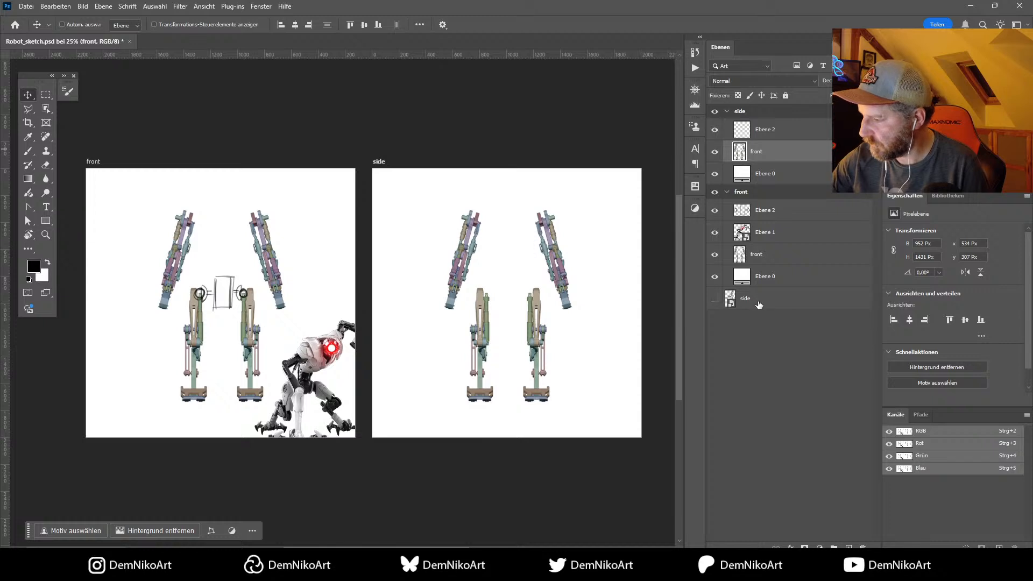
Step: Move the side view layer into the side artboard, make it visible, and delete the front view layer there
click(774, 162)
drag(774, 163, 775, 164)
click(715, 173)
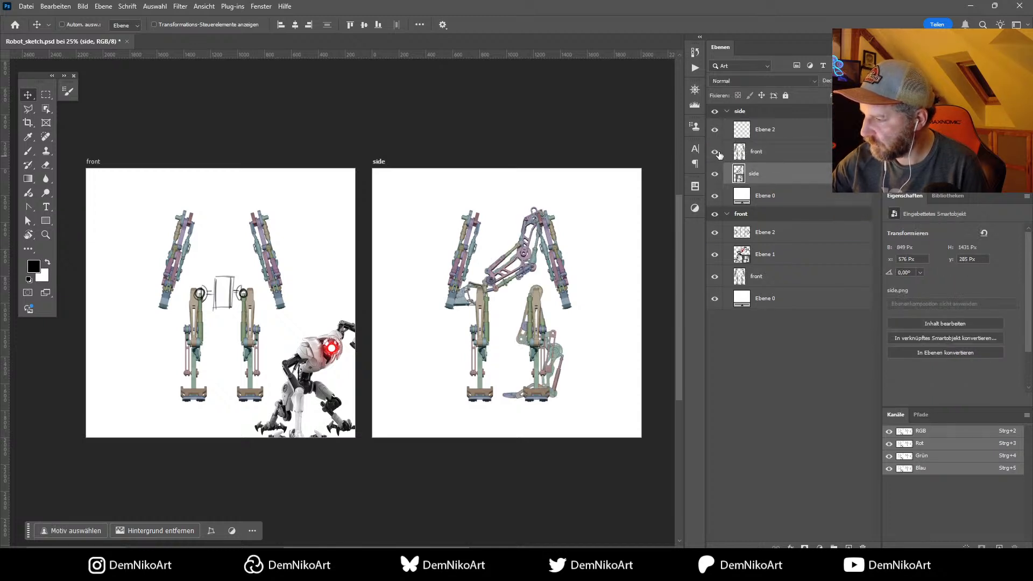
click(715, 151)
click(716, 173)
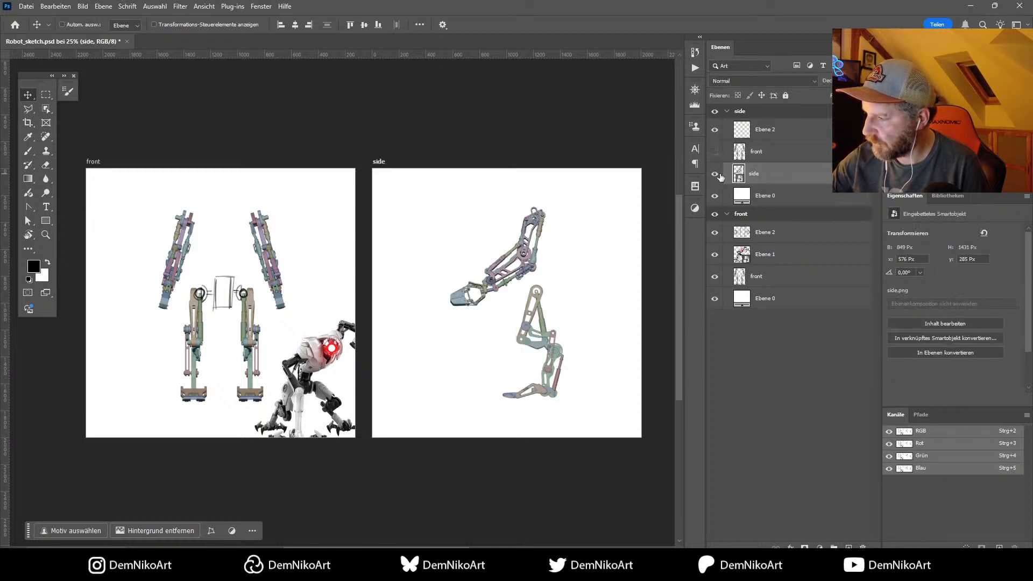
click(765, 151)
key(Delete)
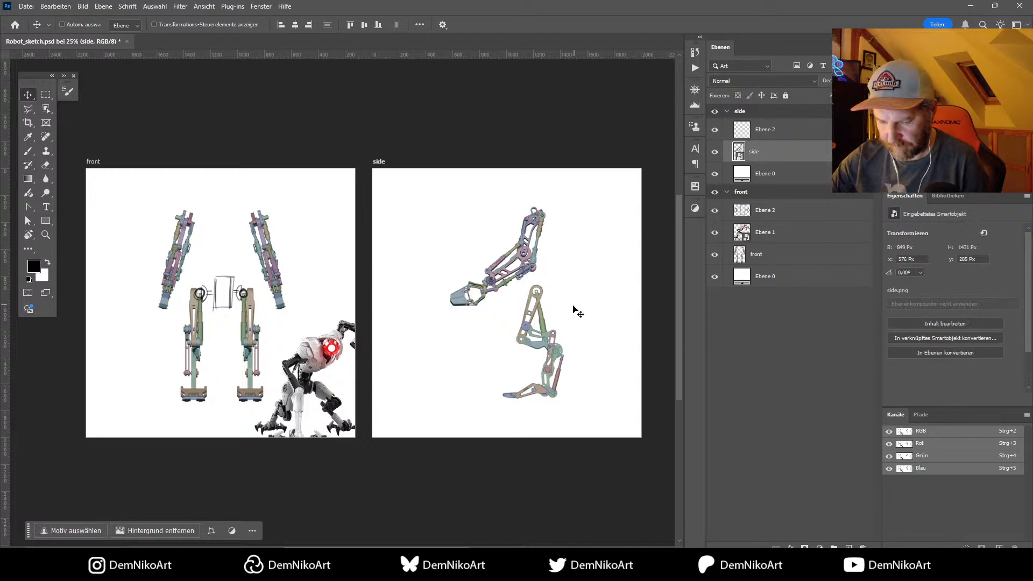
key(ctrl)
key(ctrl+plus)
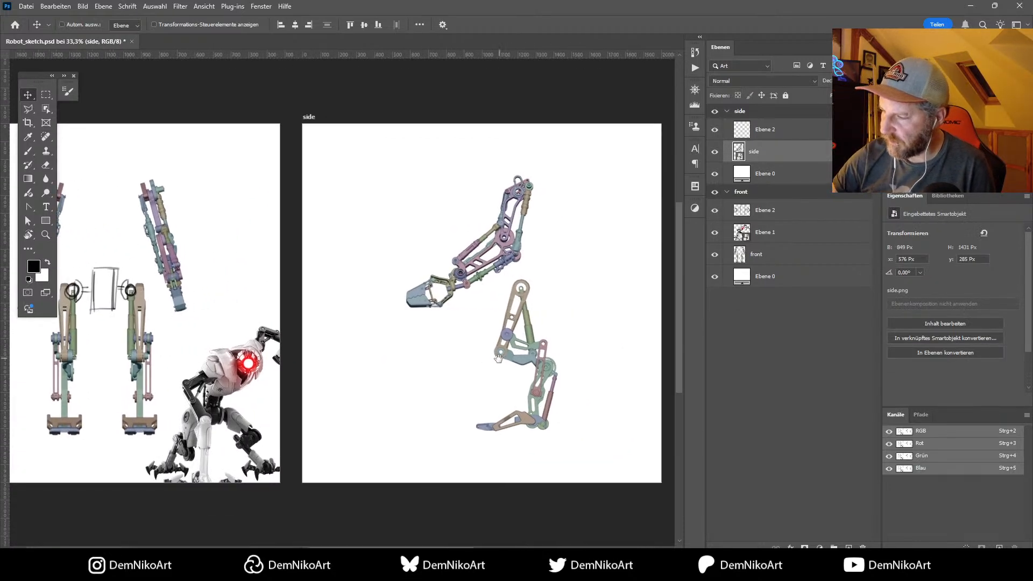
click(770, 134)
key(b)
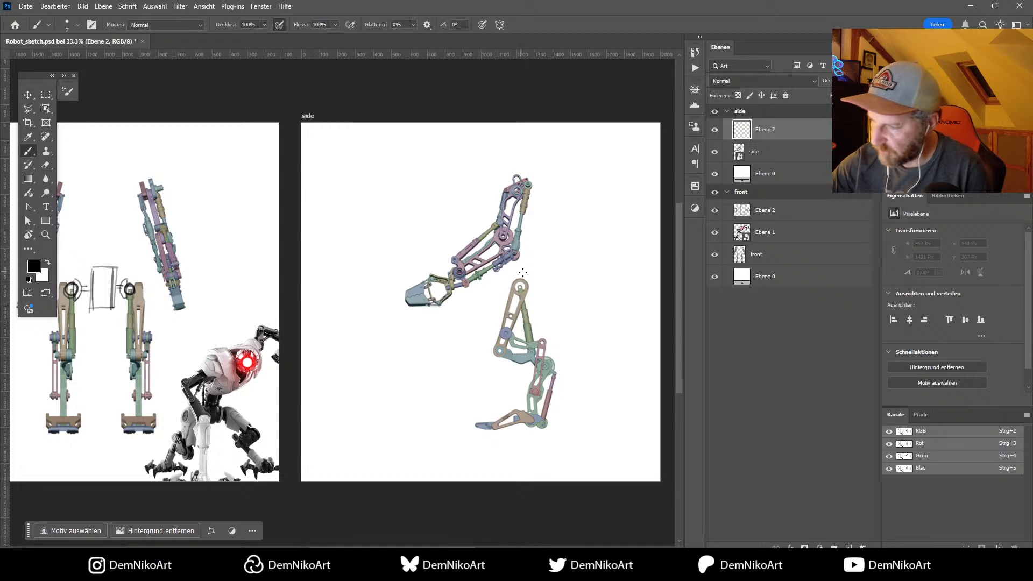
mouse_move(522, 269)
mouse_down()
mouse_move(508, 299)
mouse_move(538, 273)
mouse_move(503, 301)
mouse_move(536, 271)
mouse_move(506, 305)
mouse_move(533, 306)
mouse_up()
key(ctrl+z)
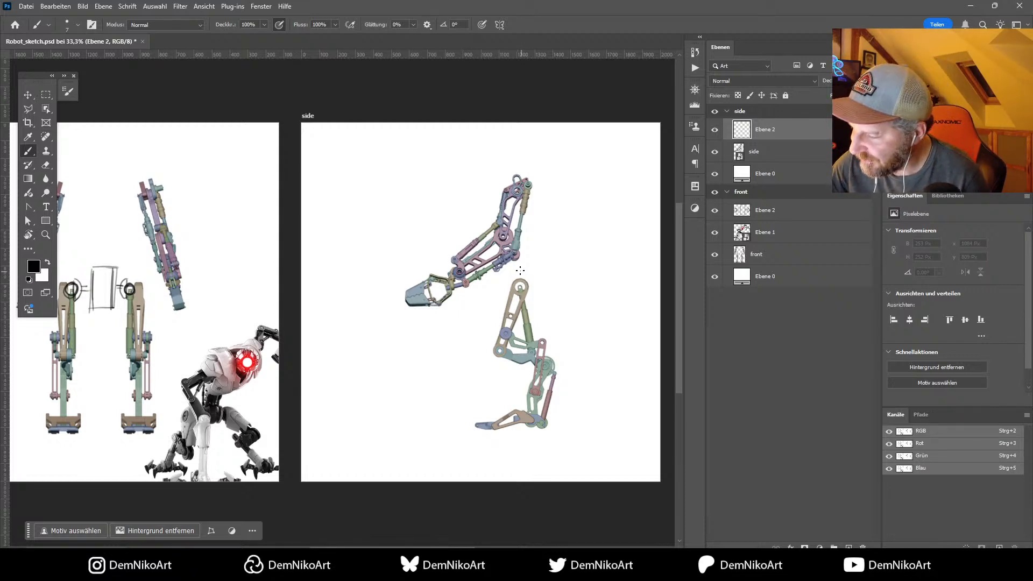
drag(532, 278, 485, 292)
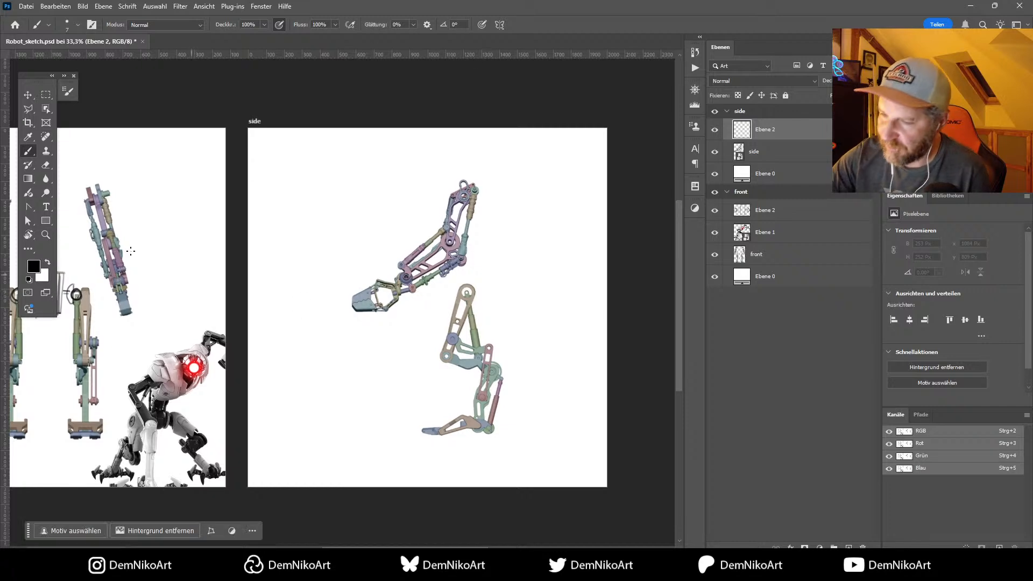
click(48, 222)
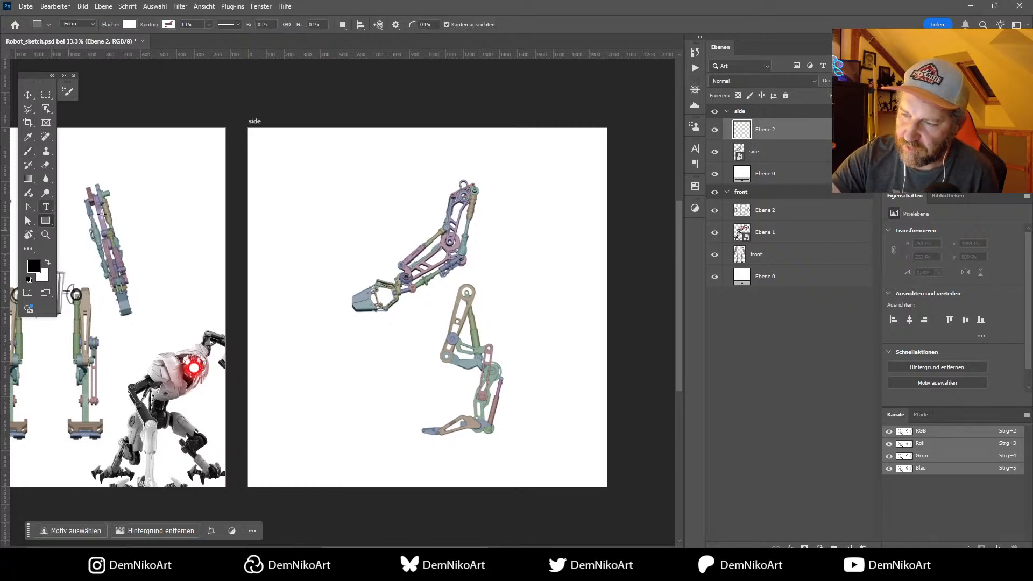
mouse_move(470, 297)
mouse_down()
mouse_move(474, 271)
mouse_move(477, 305)
mouse_up()
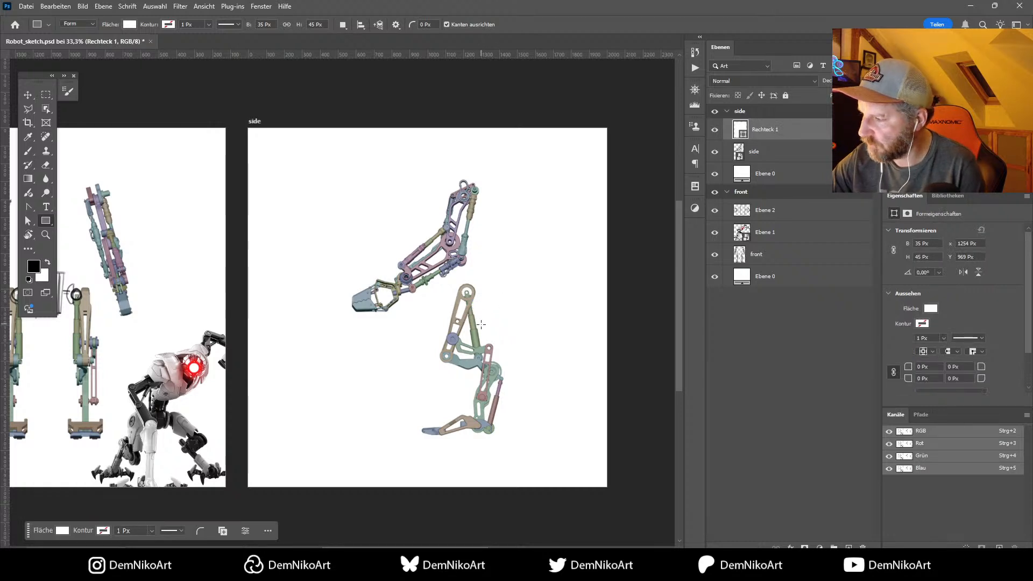
key(ctrl+z)
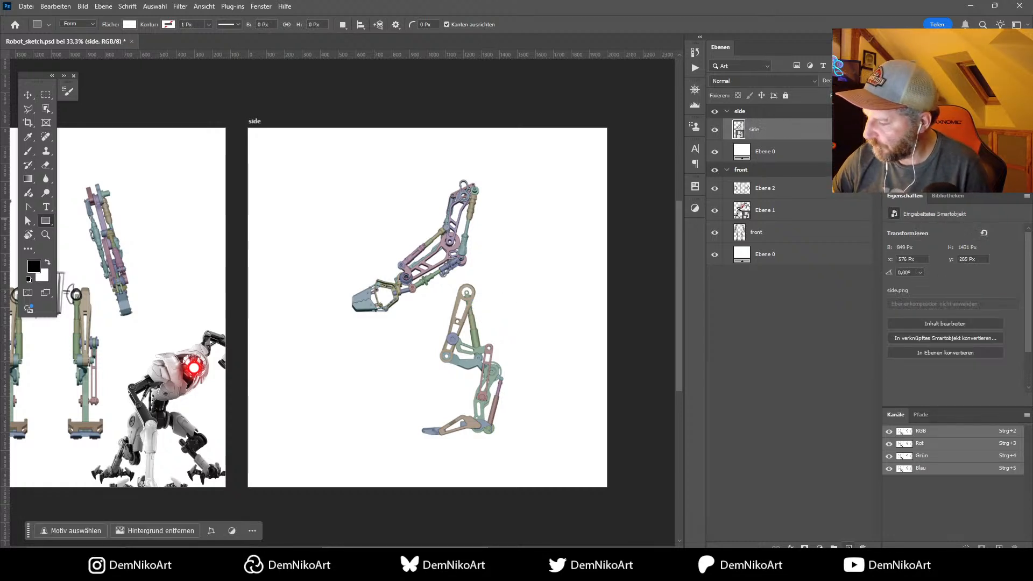
Step: Add a new layer in the side artboard and brush rough circles around the leg's hip joint
click(848, 547)
key(b)
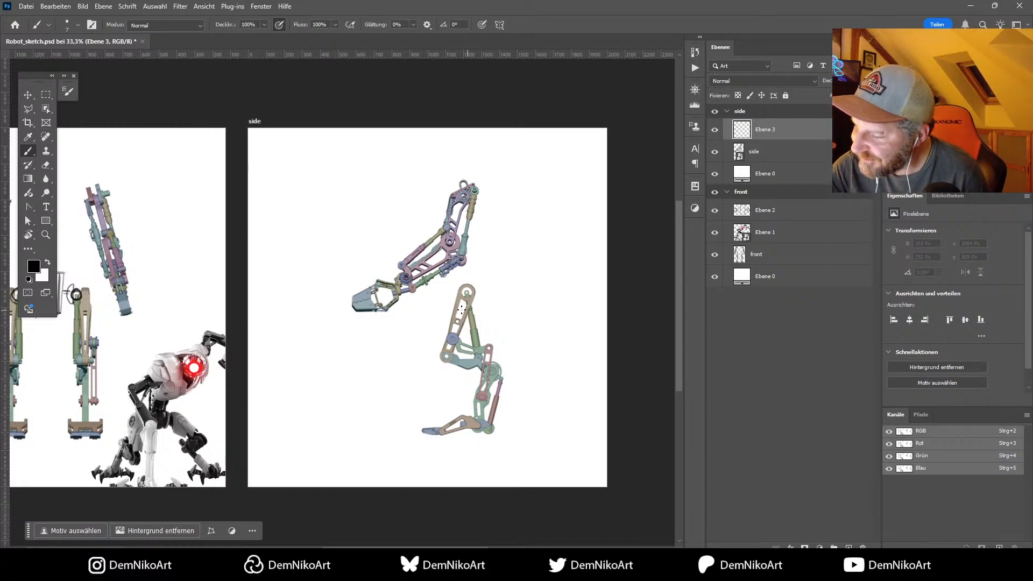
mouse_move(462, 310)
mouse_down()
mouse_move(485, 288)
mouse_move(474, 308)
mouse_move(457, 274)
mouse_move(469, 309)
mouse_up()
drag(476, 272, 466, 295)
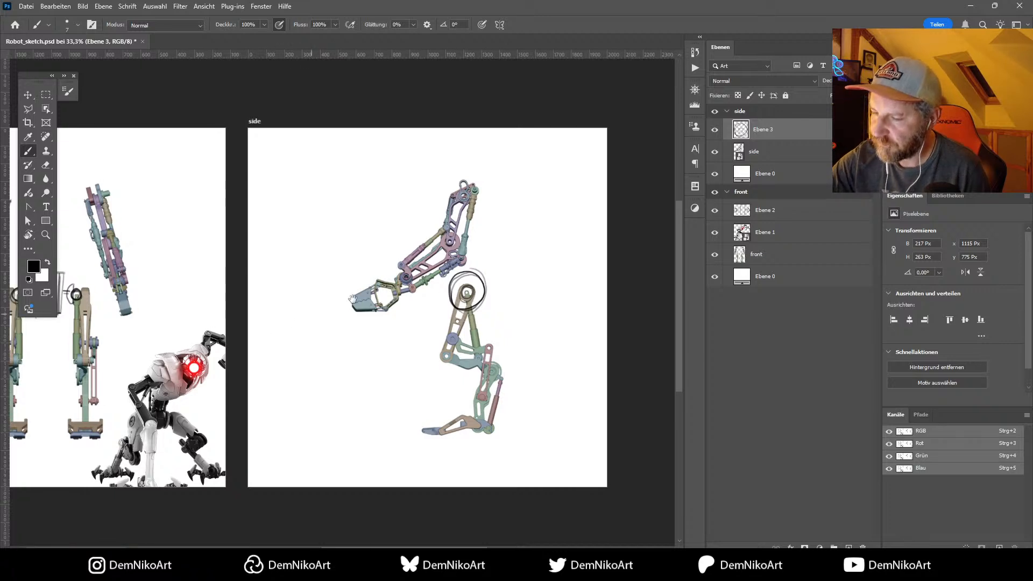
Step: On the front artboard's layer Ebene 2, sketch vertical lines through the pelvis block, extending slightly above and below it
drag(274, 330, 491, 290)
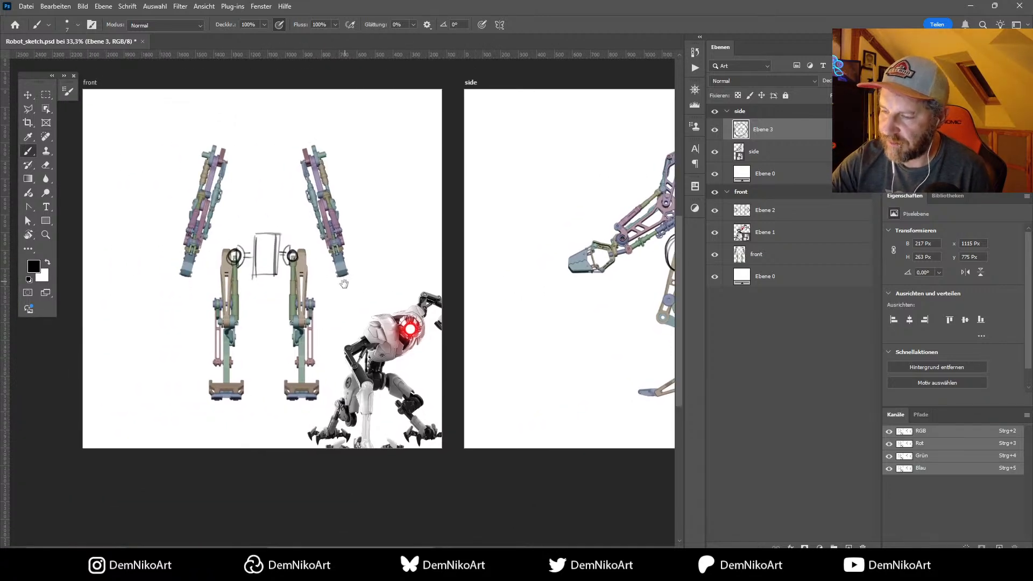
scroll(272, 260, up, 1)
drag(258, 304, 281, 302)
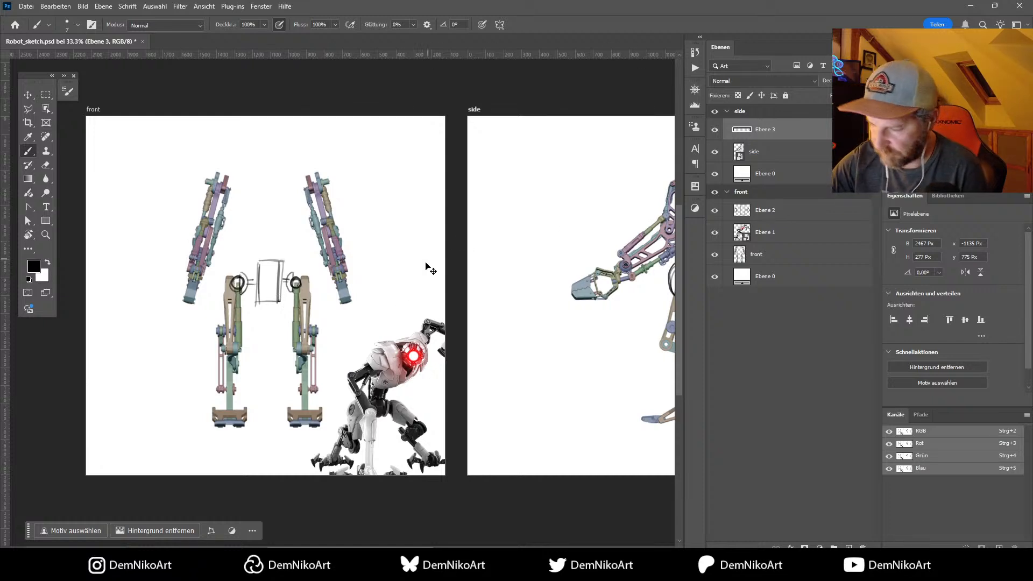
key(ctrl+z)
click(771, 210)
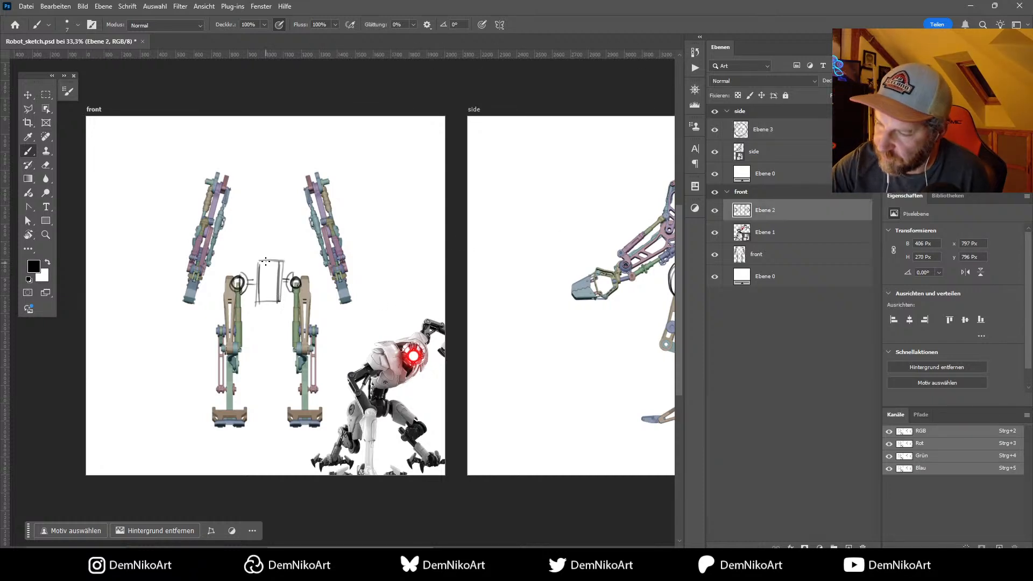
drag(266, 255, 265, 308)
drag(266, 257, 272, 299)
drag(271, 306, 266, 308)
drag(266, 257, 267, 308)
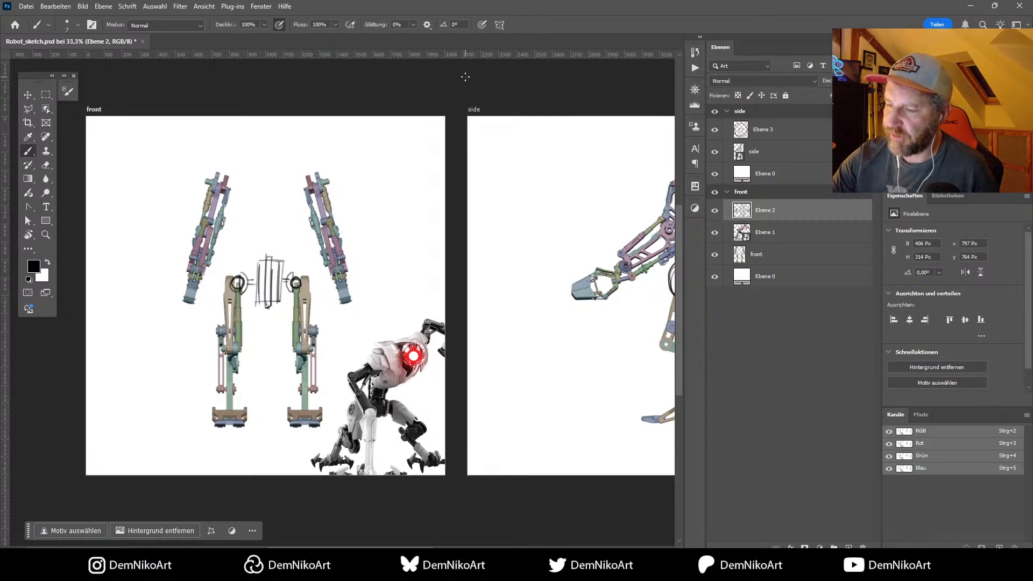
Step: Add a new empty layer above Ebene 3 in the side artboard
drag(357, 318, 302, 333)
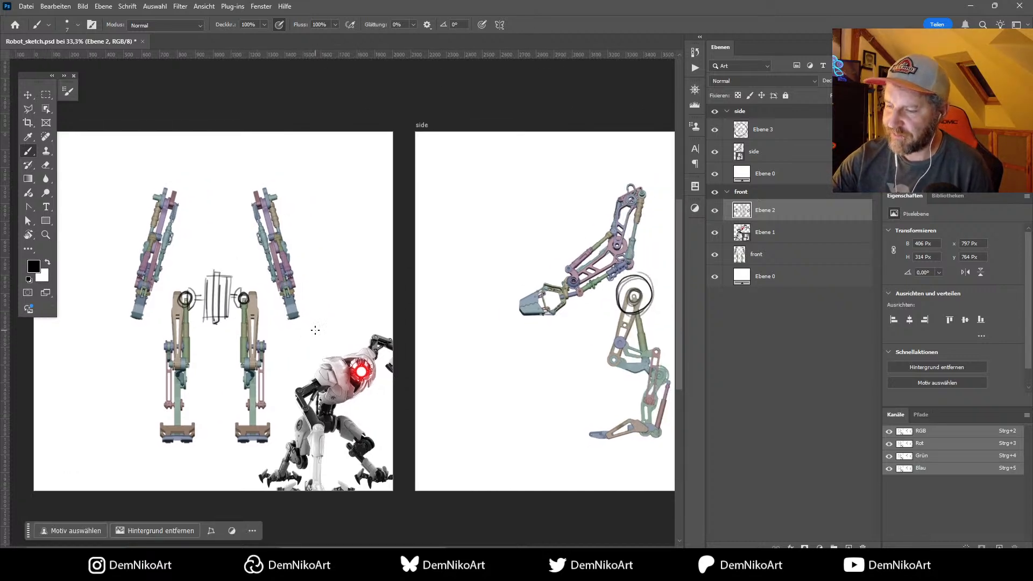
drag(630, 299, 735, 310)
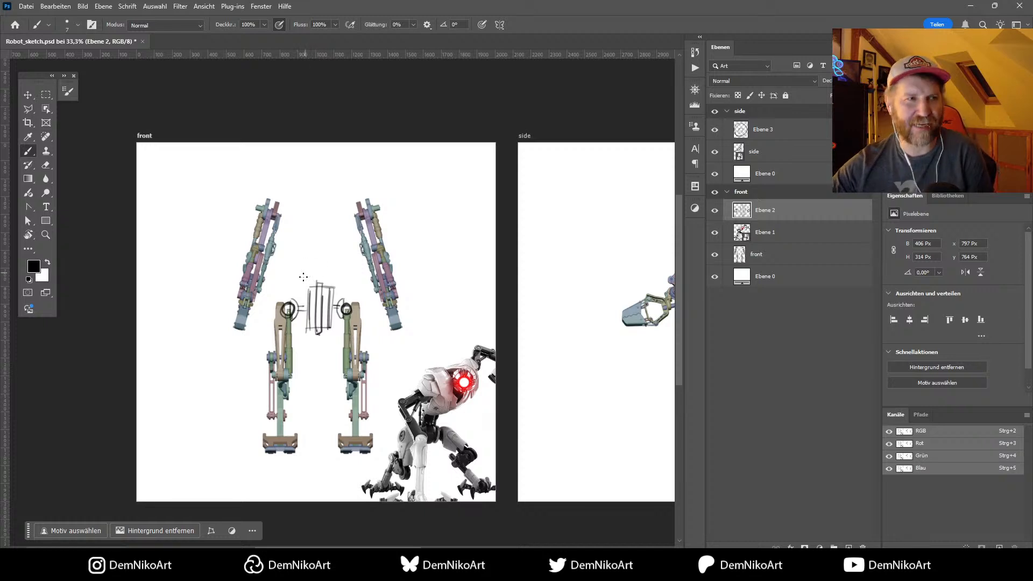
drag(505, 341, 390, 330)
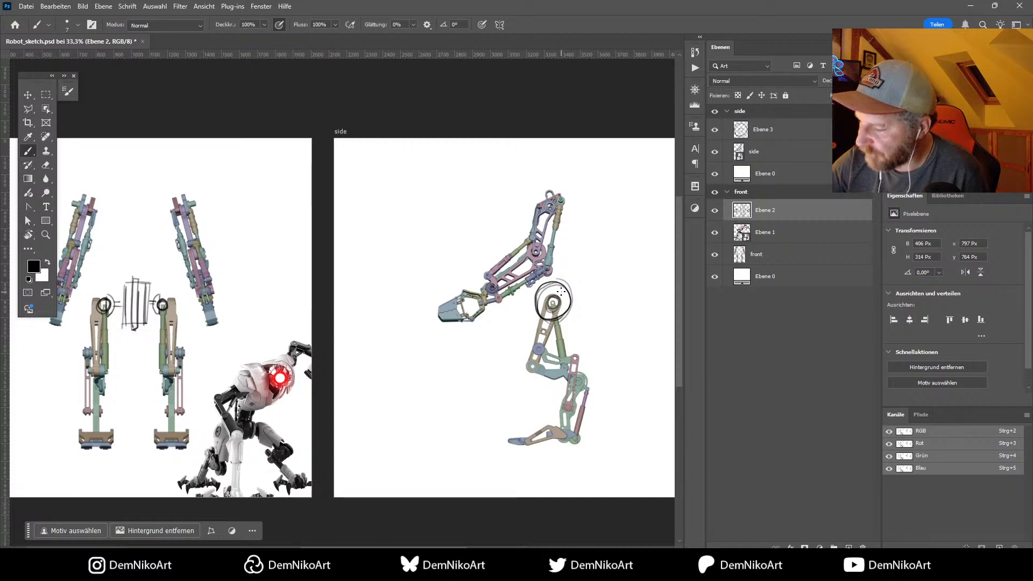
drag(570, 294, 533, 300)
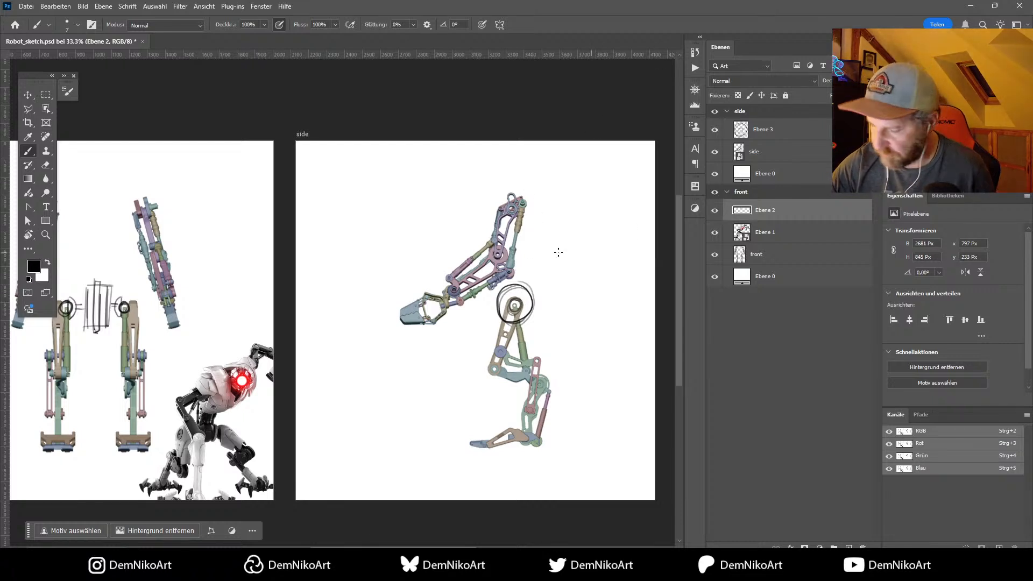
click(767, 131)
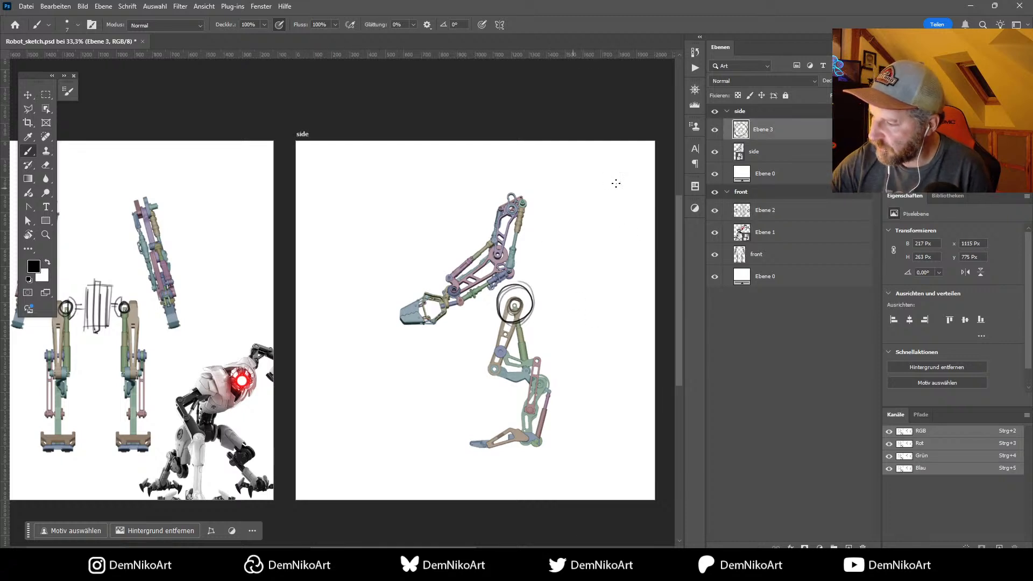
click(849, 547)
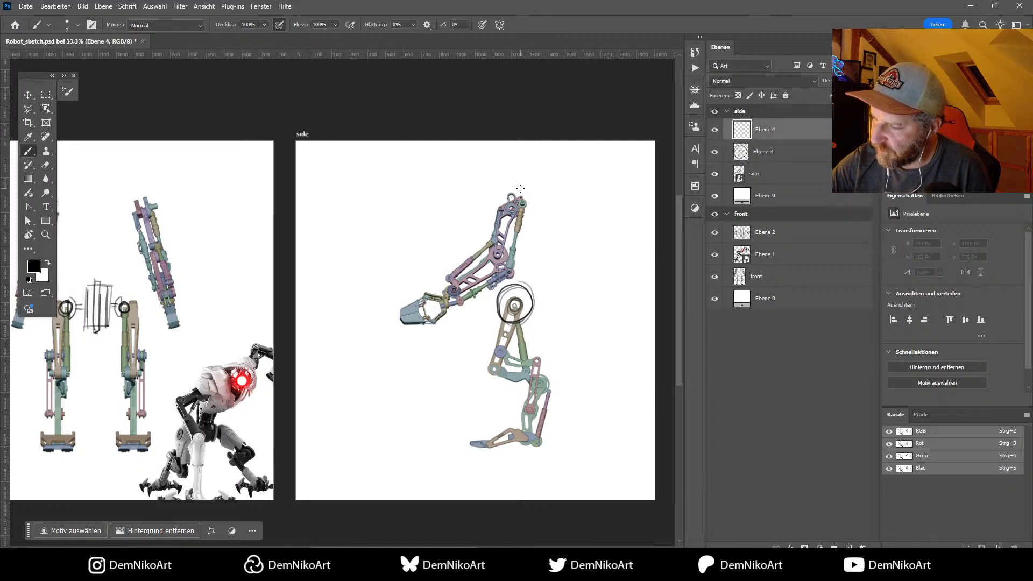
Step: Brush a rough curved back line from the hip joint outward behind the arm, up to shoulder height and over toward the shoulder
mouse_move(522, 185)
mouse_down()
mouse_move(532, 220)
mouse_move(514, 307)
mouse_up()
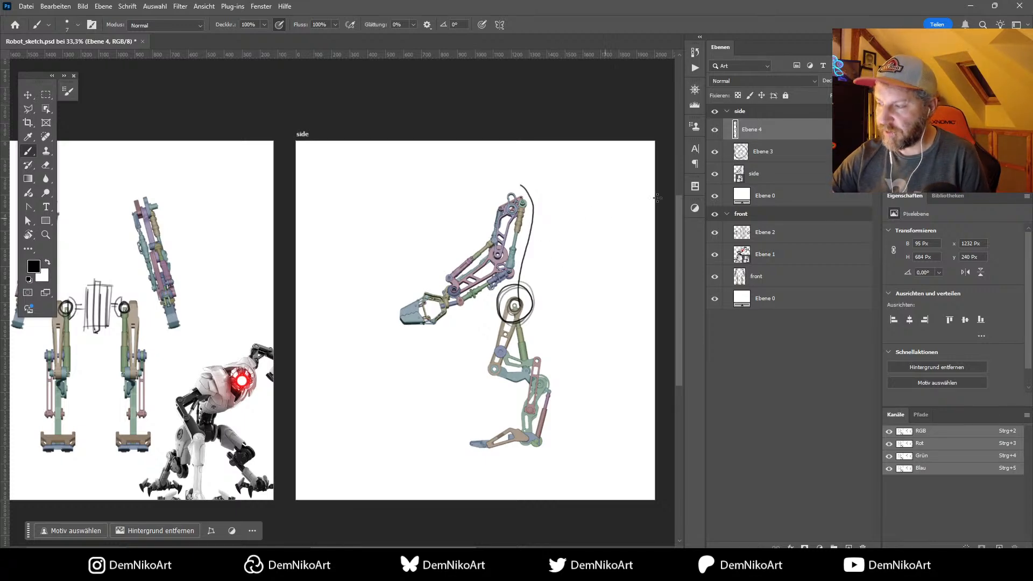
key(ctrl+z)
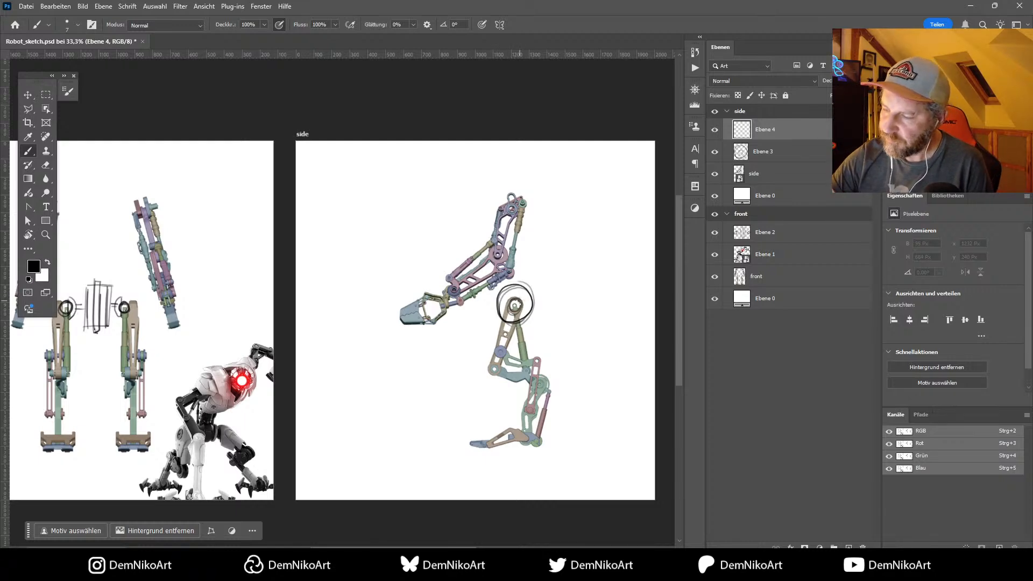
drag(526, 299, 563, 281)
mouse_move(540, 182)
mouse_down()
mouse_move(556, 184)
mouse_move(569, 251)
mouse_move(561, 283)
mouse_up()
drag(559, 187, 562, 284)
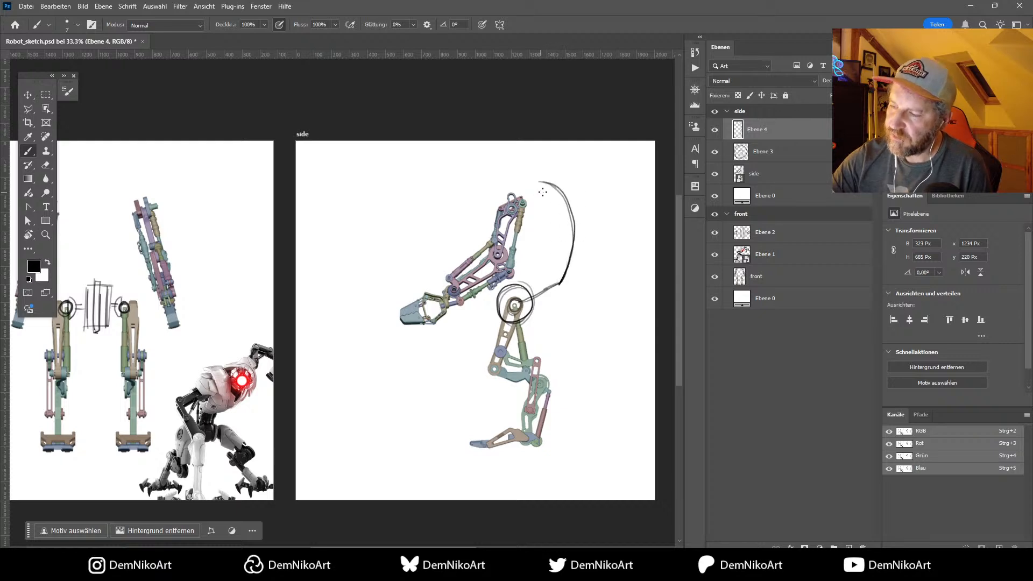
mouse_move(543, 188)
mouse_down()
mouse_move(567, 233)
mouse_move(559, 281)
mouse_move(515, 306)
mouse_up()
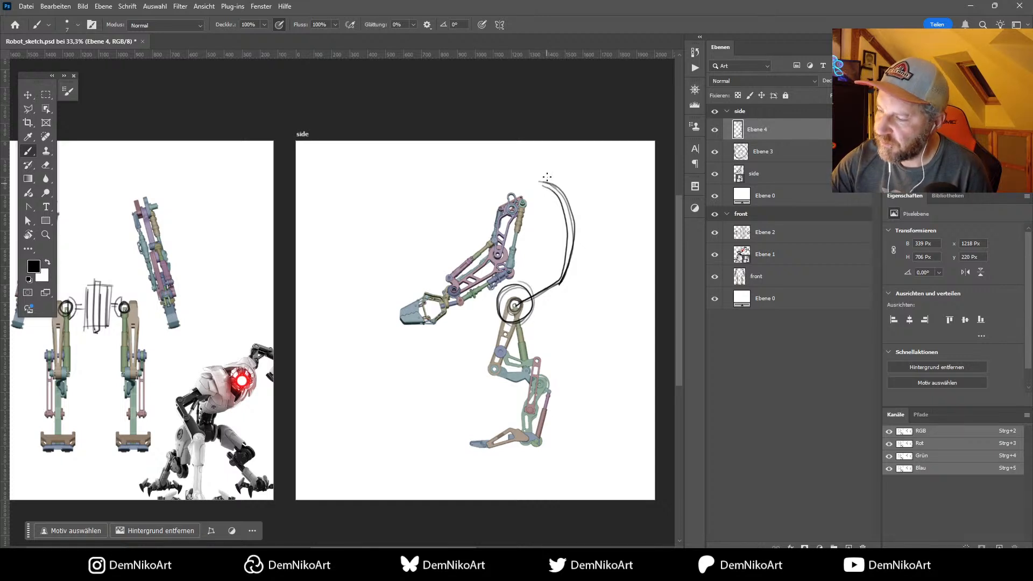
mouse_move(555, 185)
mouse_down()
mouse_move(515, 202)
mouse_move(535, 203)
mouse_move(516, 213)
mouse_move(527, 193)
mouse_move(510, 188)
mouse_move(556, 190)
mouse_move(523, 214)
mouse_move(517, 187)
mouse_up()
Step: On the front artboard's layer Ebene 2, sketch a vertical spine above the pelvis block and arcs from its upper end to both shoulders
drag(229, 304, 461, 318)
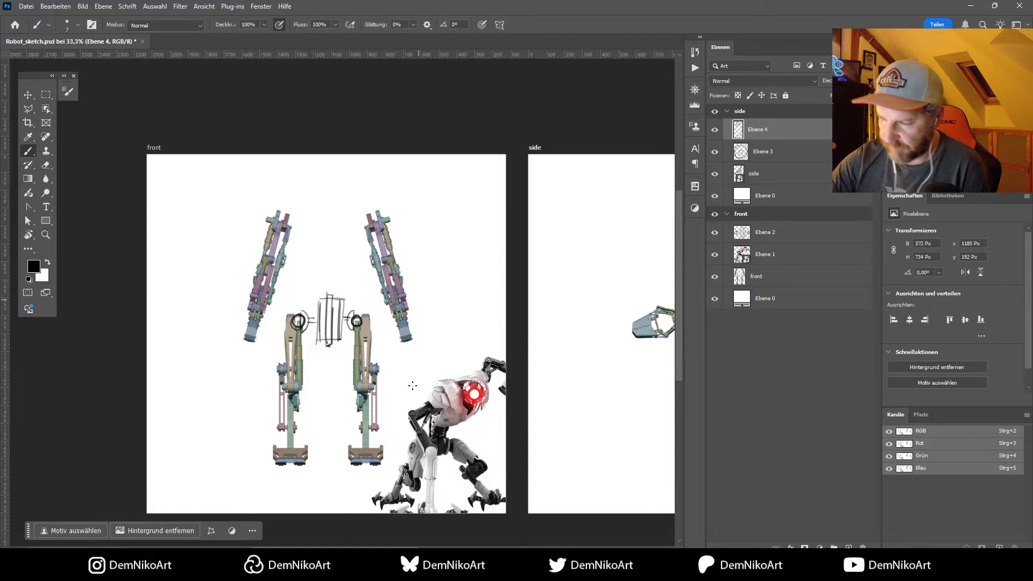
ctrl+click(347, 284)
drag(327, 219, 326, 296)
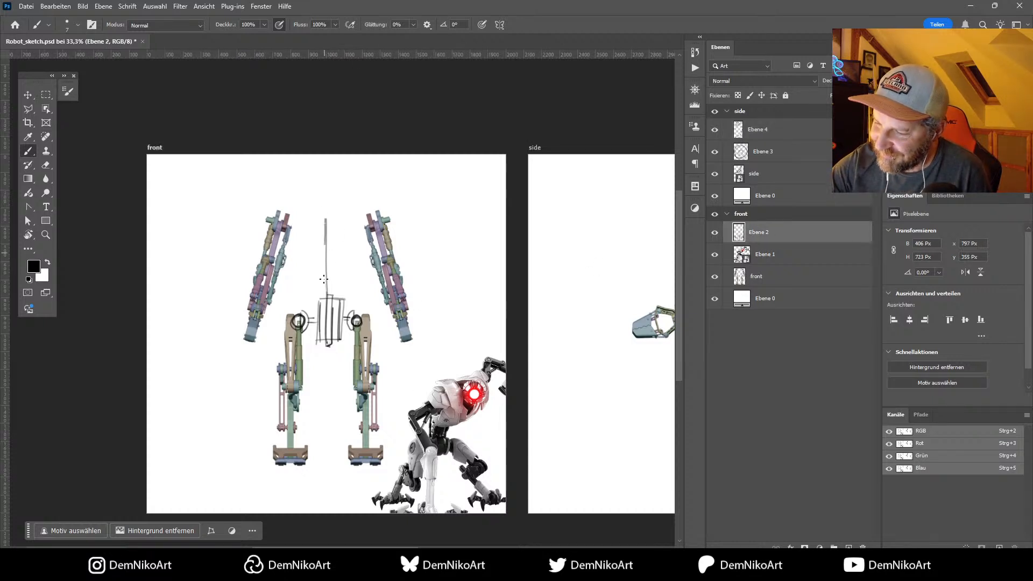
drag(324, 245, 323, 309)
drag(335, 213, 327, 317)
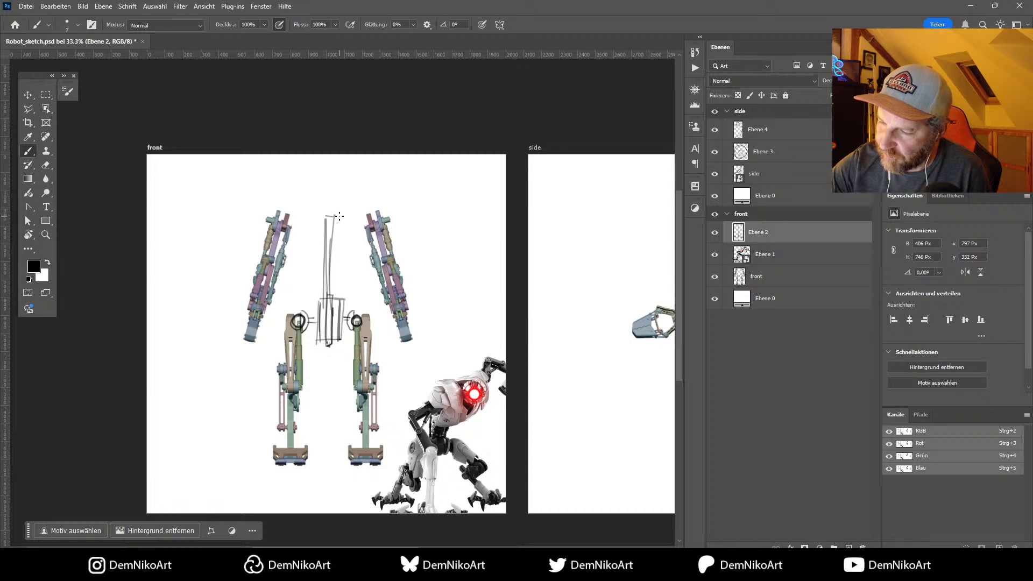
drag(332, 215, 374, 228)
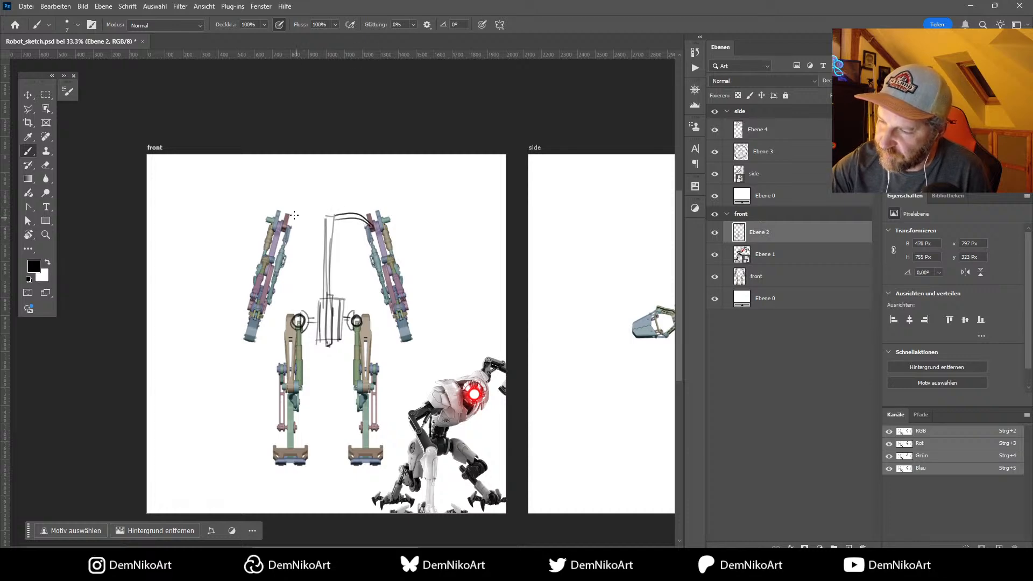
drag(286, 222, 328, 219)
Step: Switch to Blender, hide the rig bones, and orbit the camera to an elevated three-quarter view of the arms and legs
key(alt+Tab)
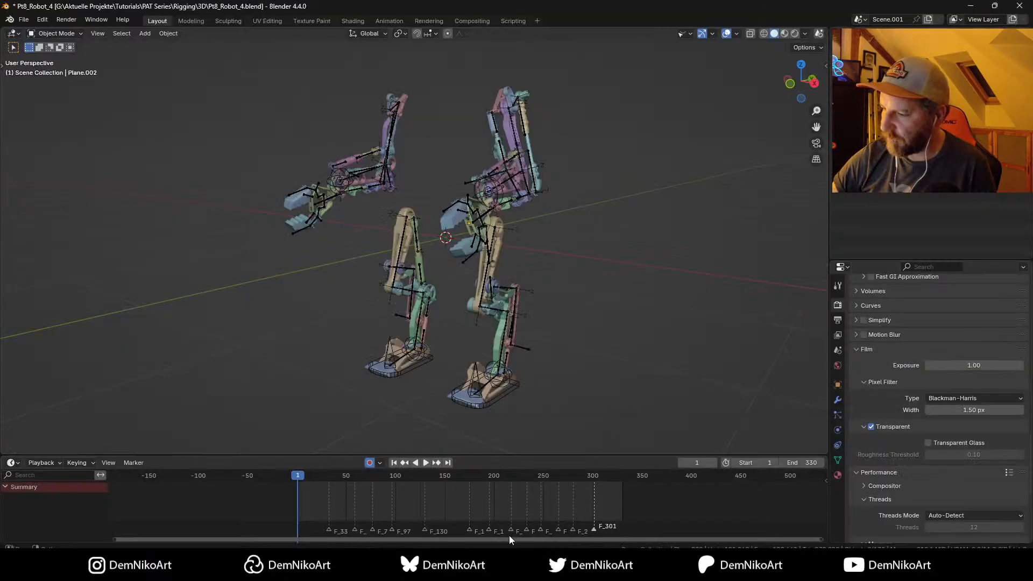
key(KP_0)
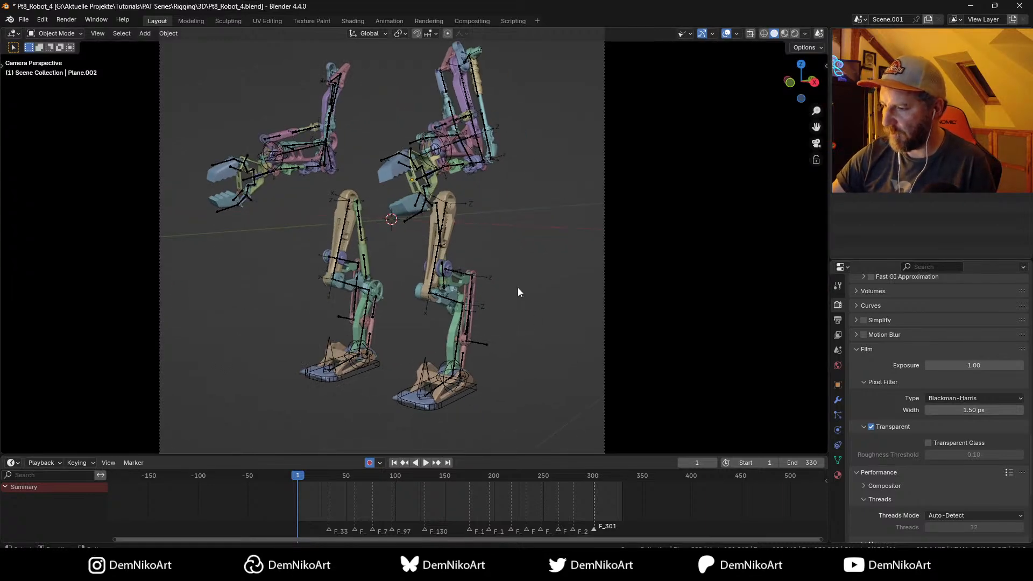
key(space)
drag(571, 314, 529, 307)
key(Escape)
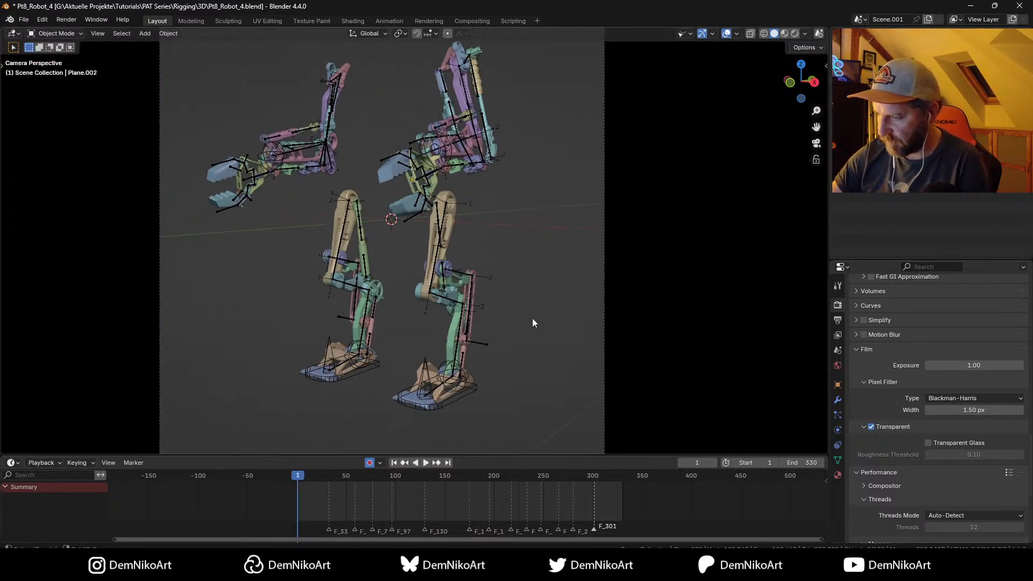
scroll(515, 243, down, 3)
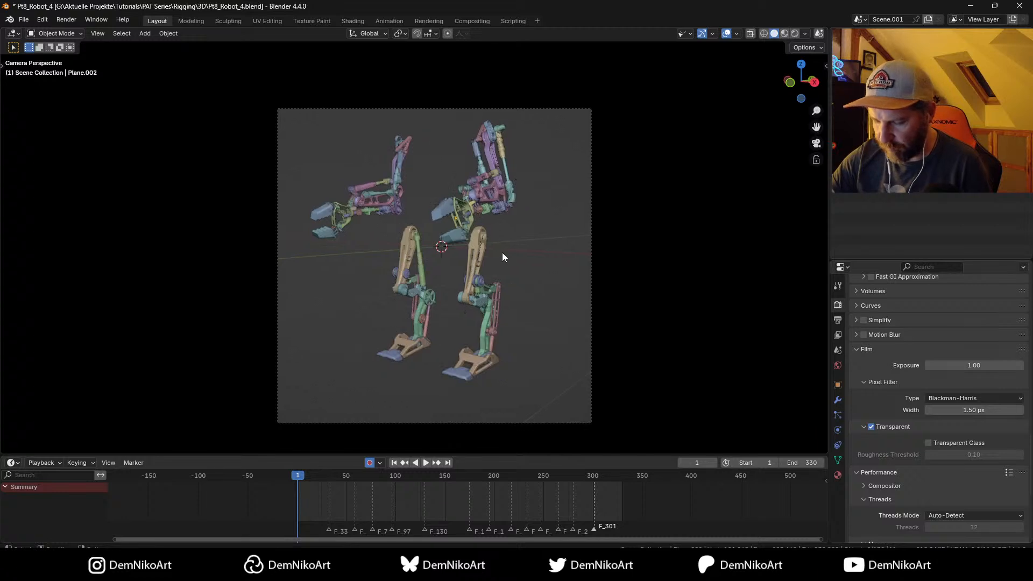
scroll(518, 253, down, 1)
scroll(522, 247, up, 2)
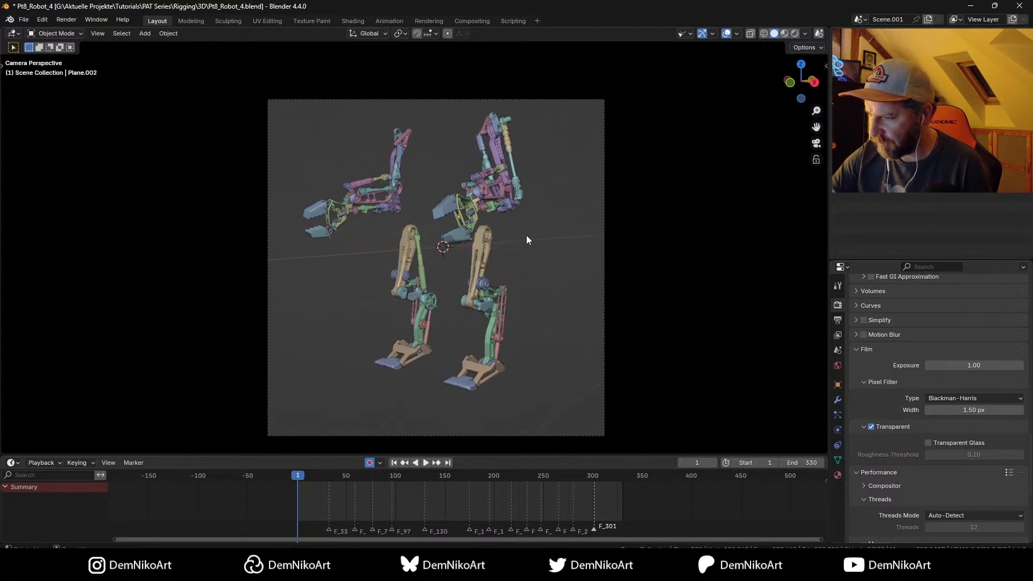
click(492, 237)
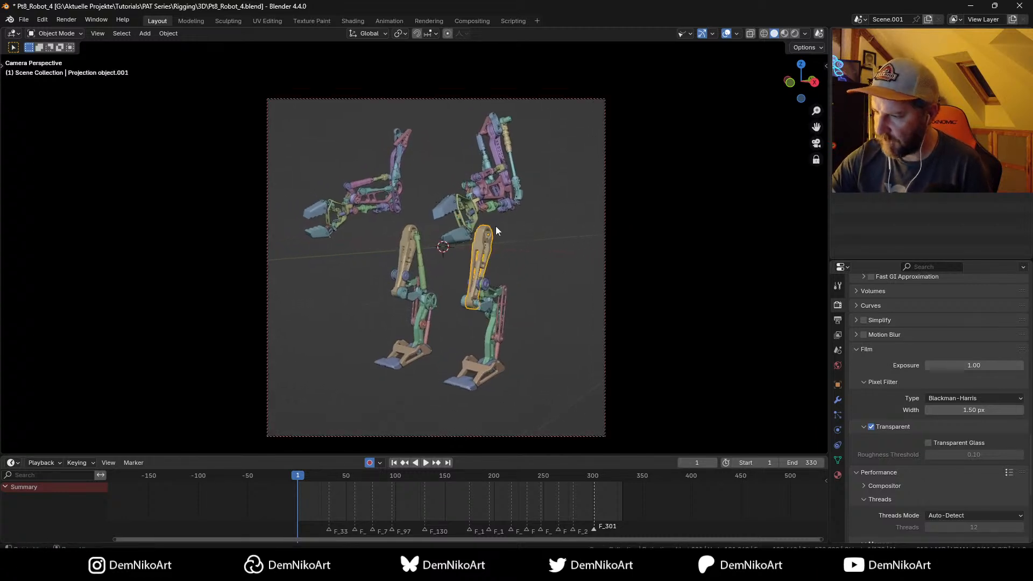
middle_drag(497, 230, 509, 262)
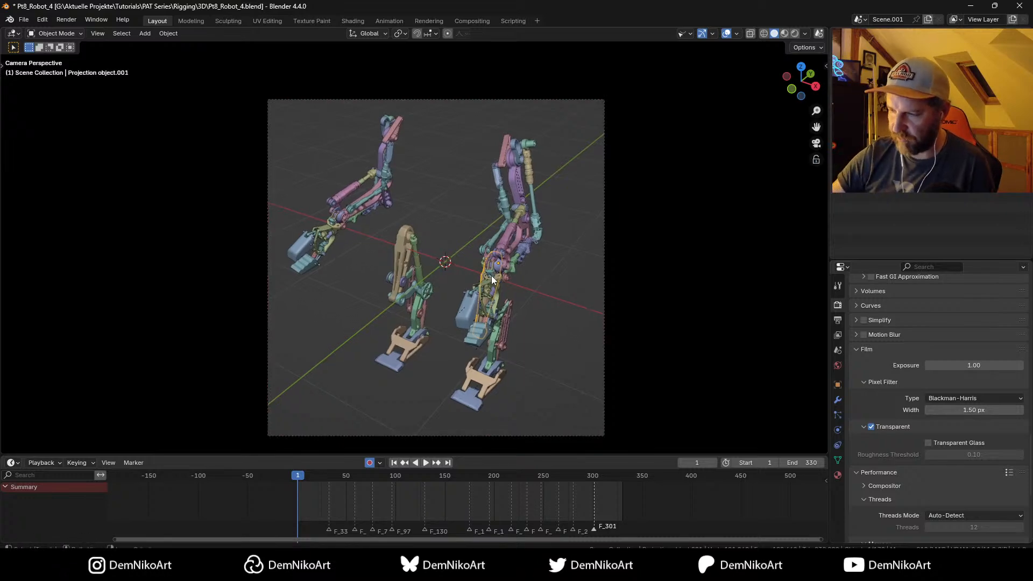
Step: Hide the viewport overlays and render the camera view without the grid and selection outline
key(F12)
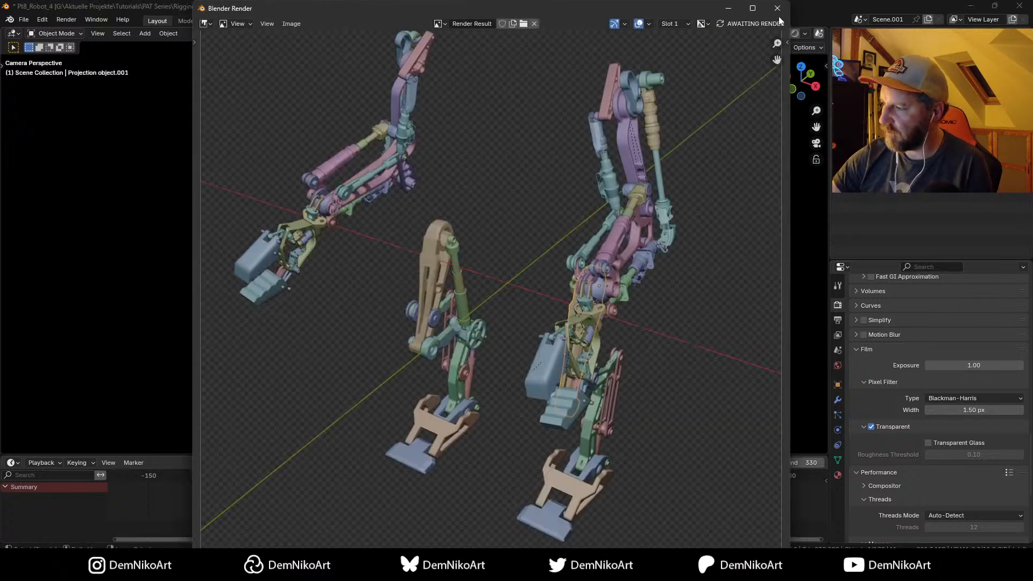
key(Escape)
key(shift+alt+z)
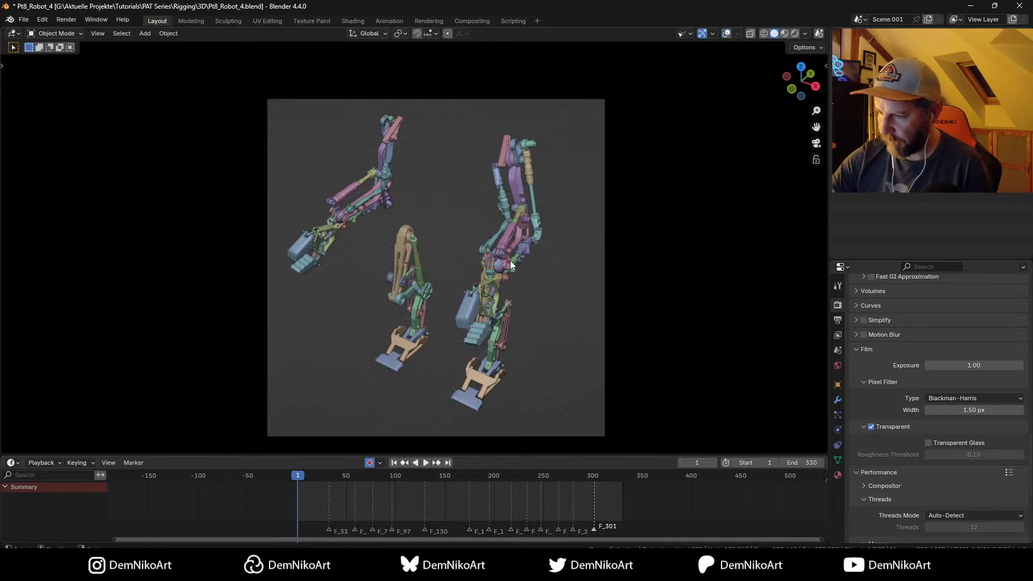
key(F12)
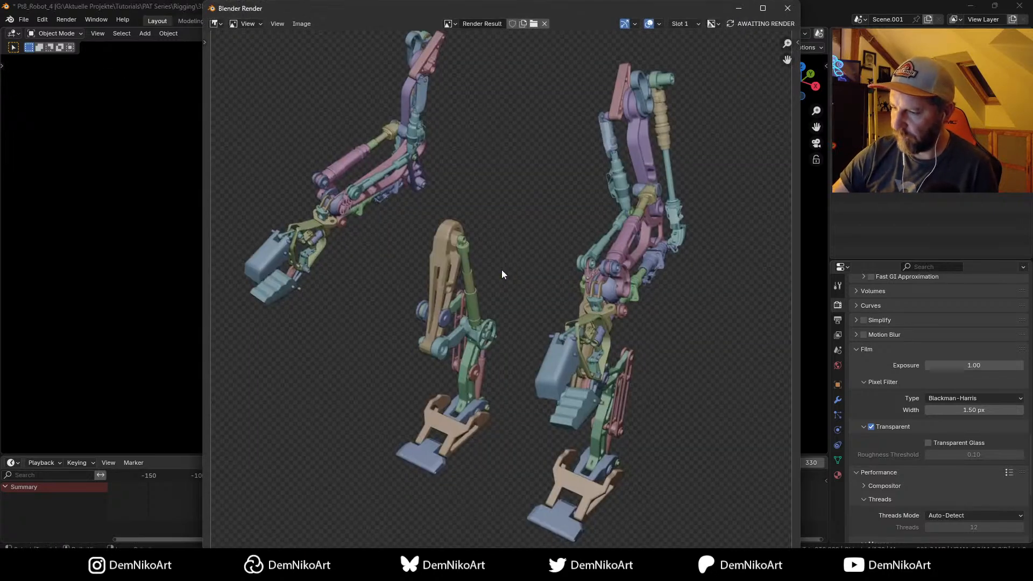
Step: Save the rendered image as iso.png in the PSDs folder and close the render window
key(shift+alt+s)
click(407, 536)
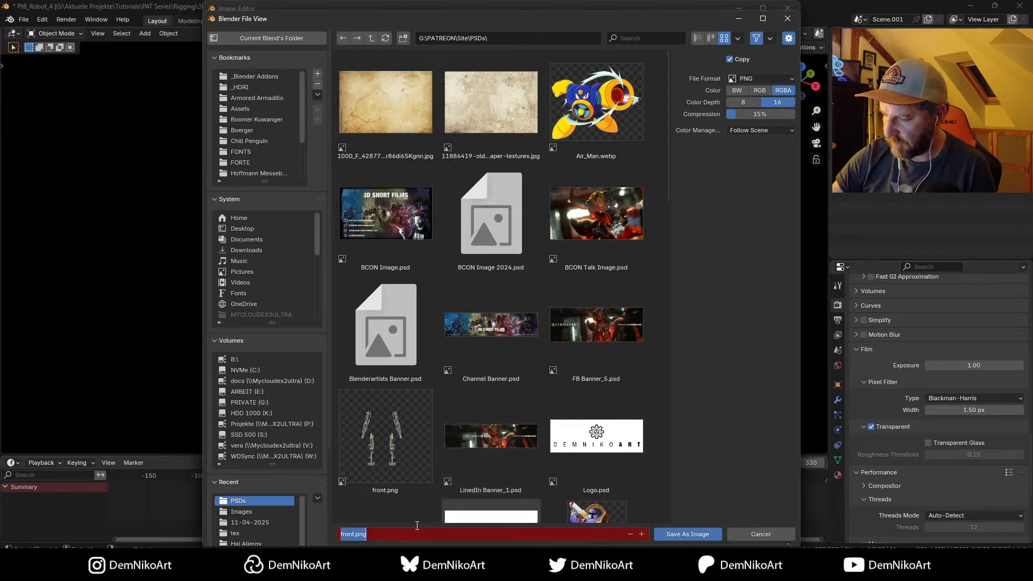
text(iso)
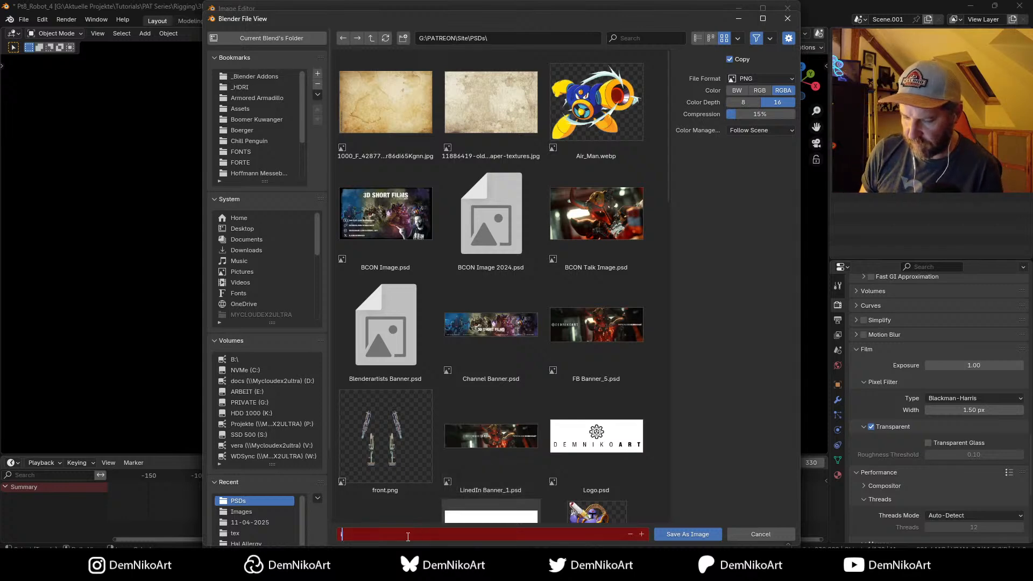
key(Return)
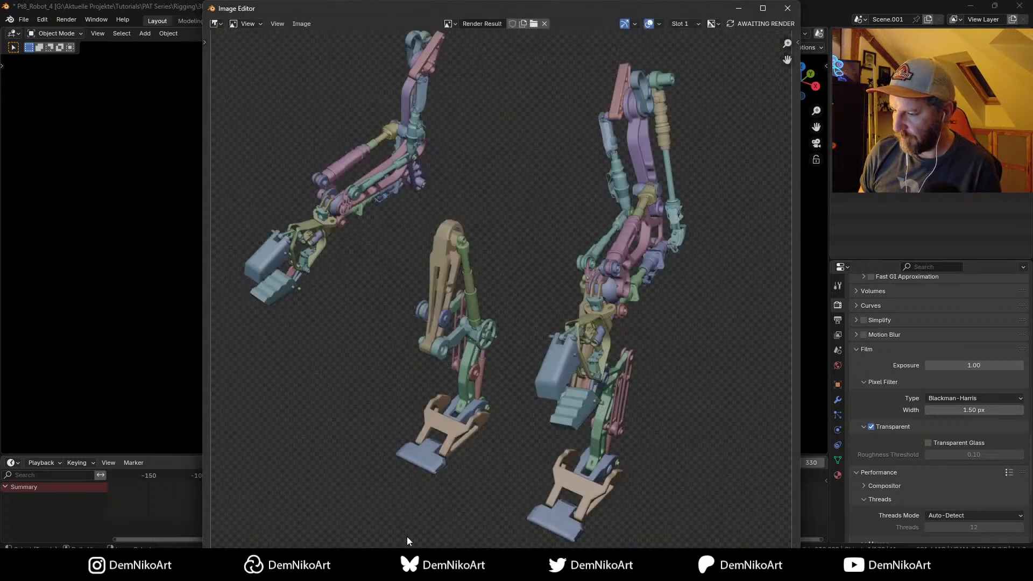
click(788, 9)
Step: Switch back to Photoshop and duplicate the front artboard directly below the original
click(970, 6)
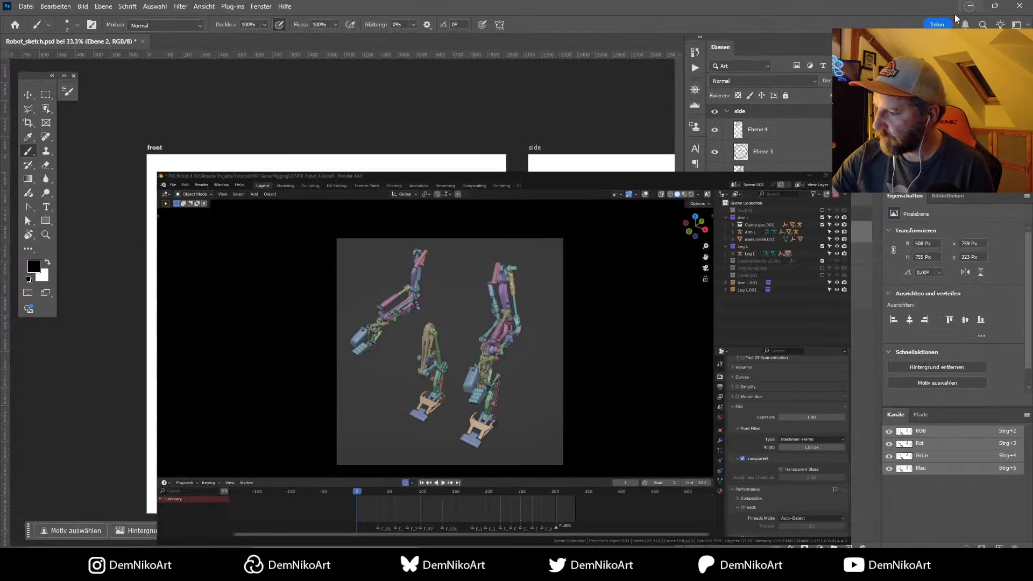
scroll(450, 233, down, 3)
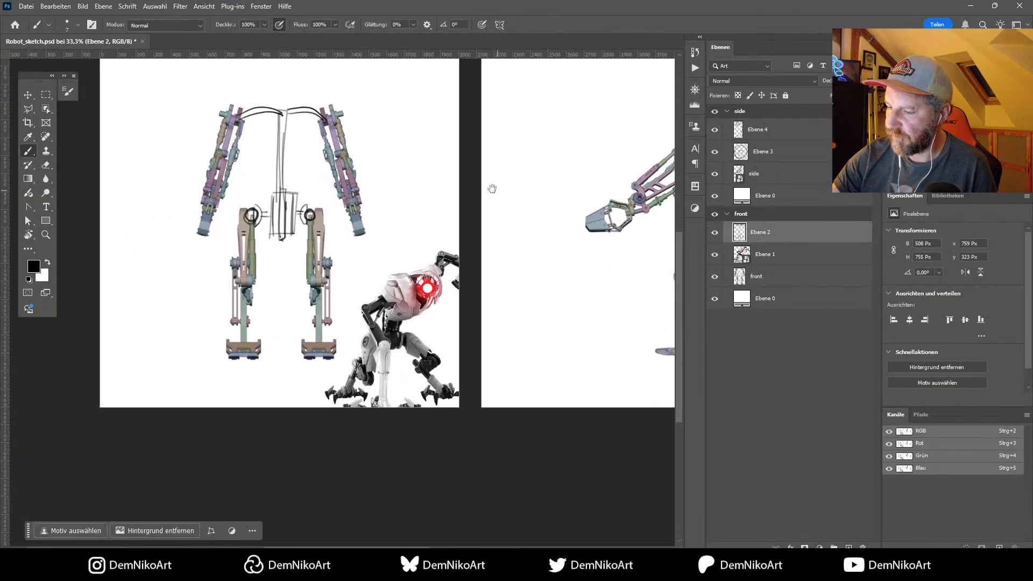
key(ctrl+minus)
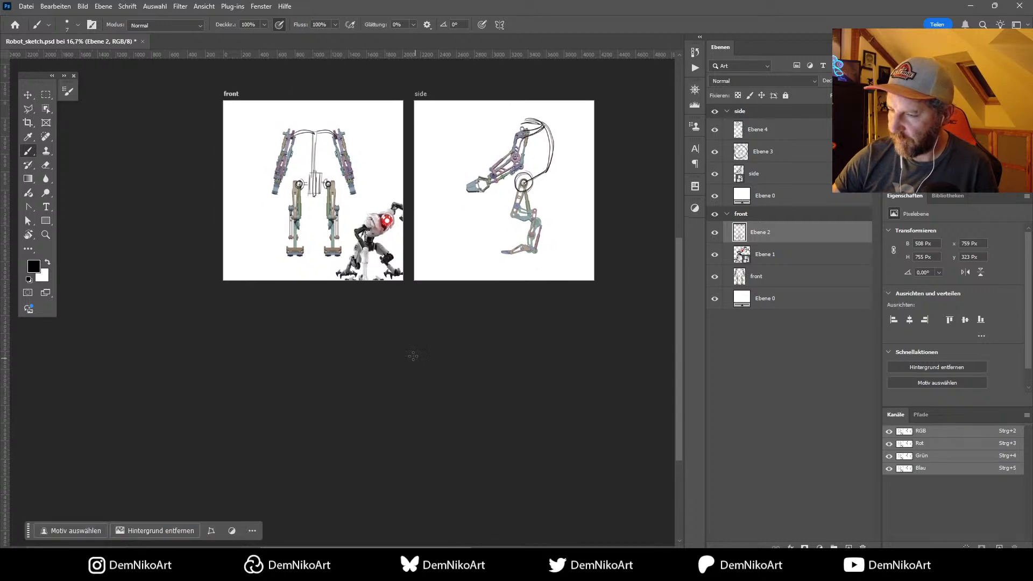
key(v)
click(232, 95)
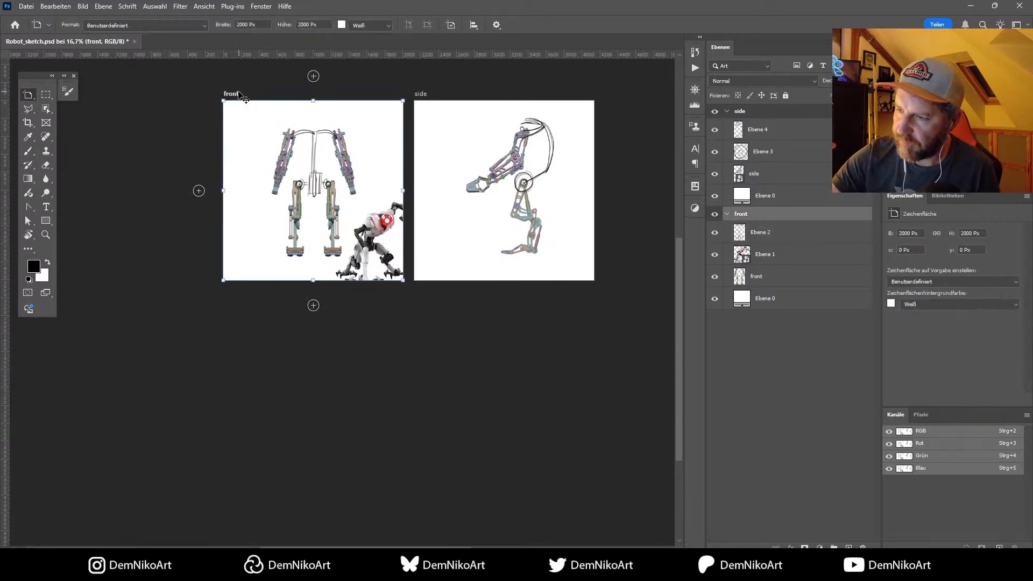
alt+drag(265, 141, 278, 344)
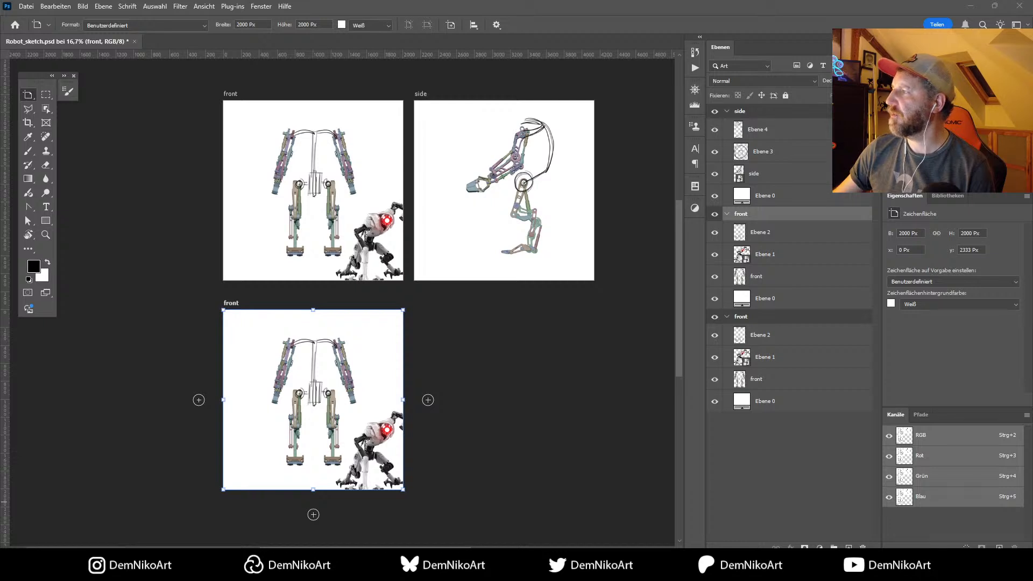
Step: Place iso.png into the duplicated artboard and enlarge it to nearly fill the artboard
drag(642, 207, 307, 398)
drag(360, 352, 411, 307)
key(Return)
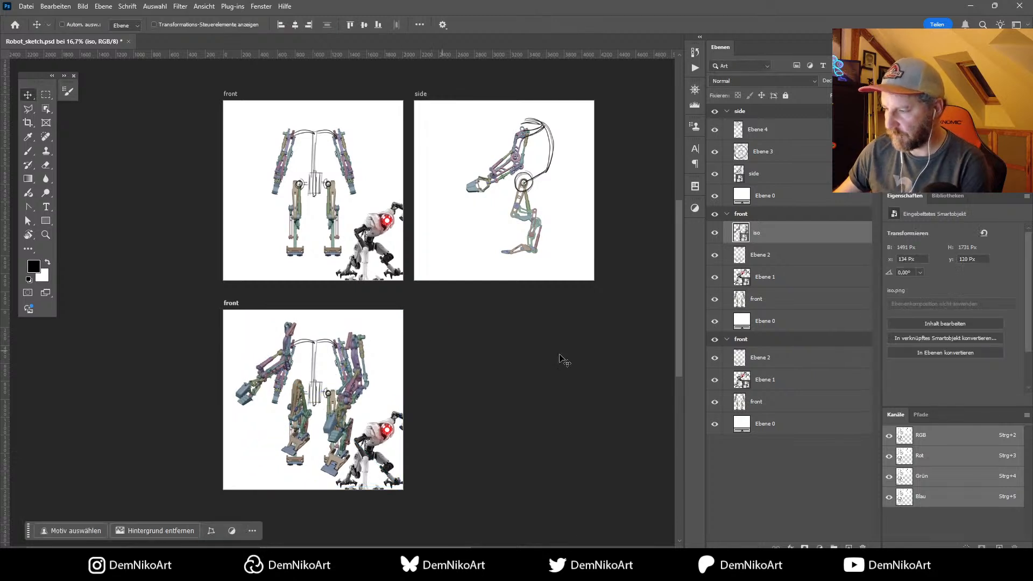
Step: Delete the robot reference layer Ebene 1 from the duplicated artboard and move that artboard below the original in the layer order
click(772, 278)
key(Delete)
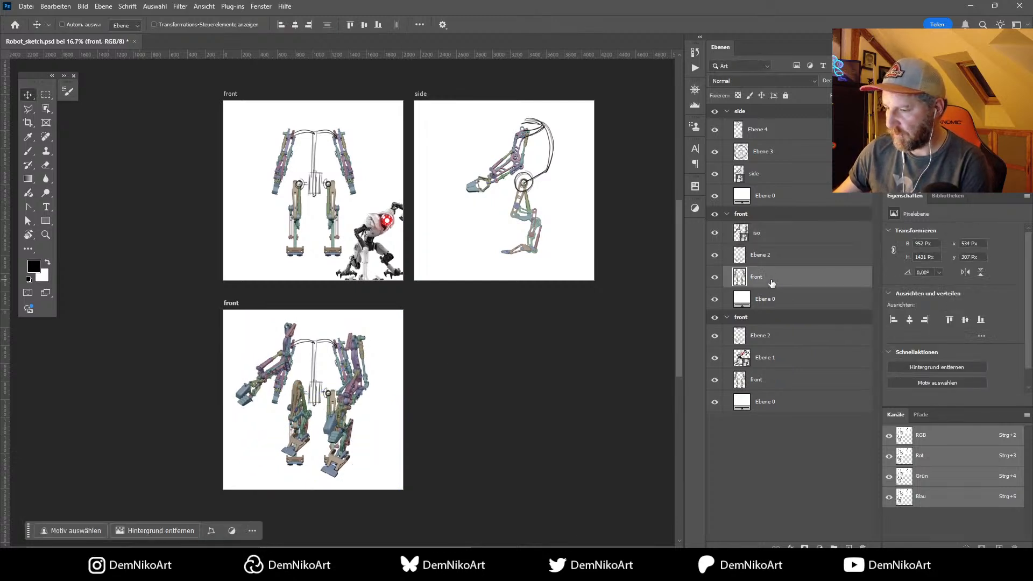
key(shift+v)
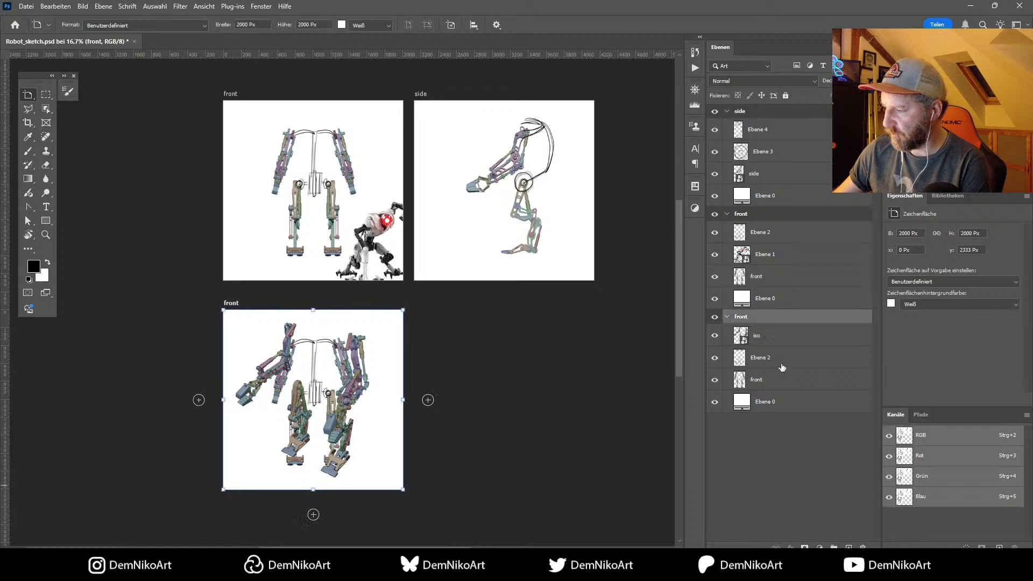
Step: Delete the copied sketch layer Ebene 2 and the front render from the duplicated artboard, and add an empty layer above iso
key(shift+v)
click(760, 358)
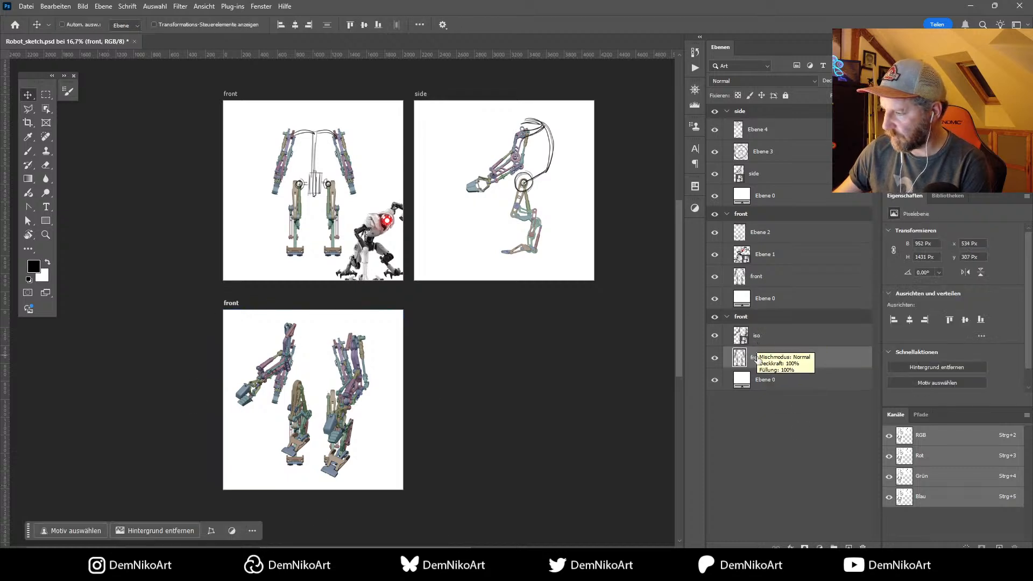
key(Delete)
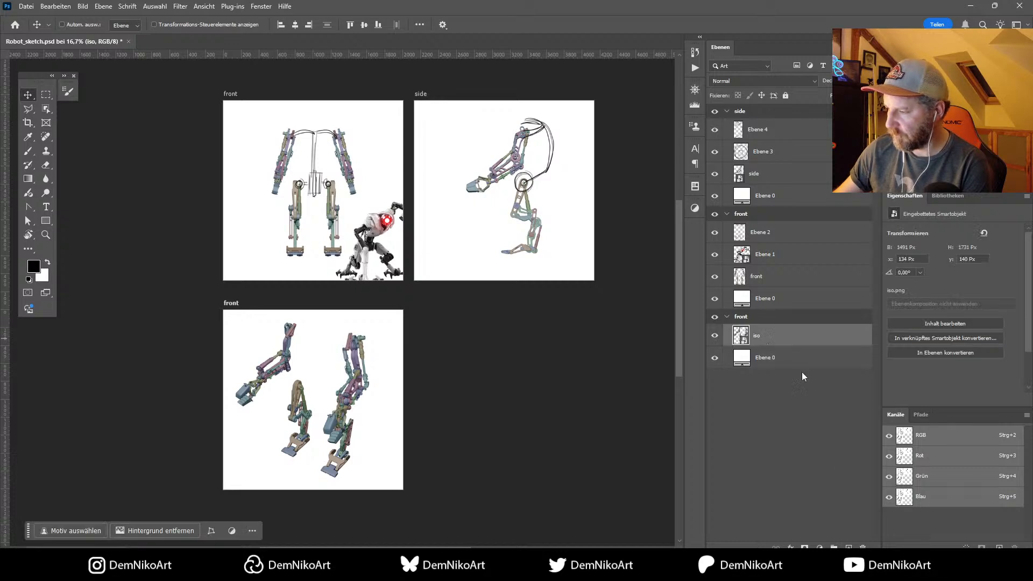
click(850, 544)
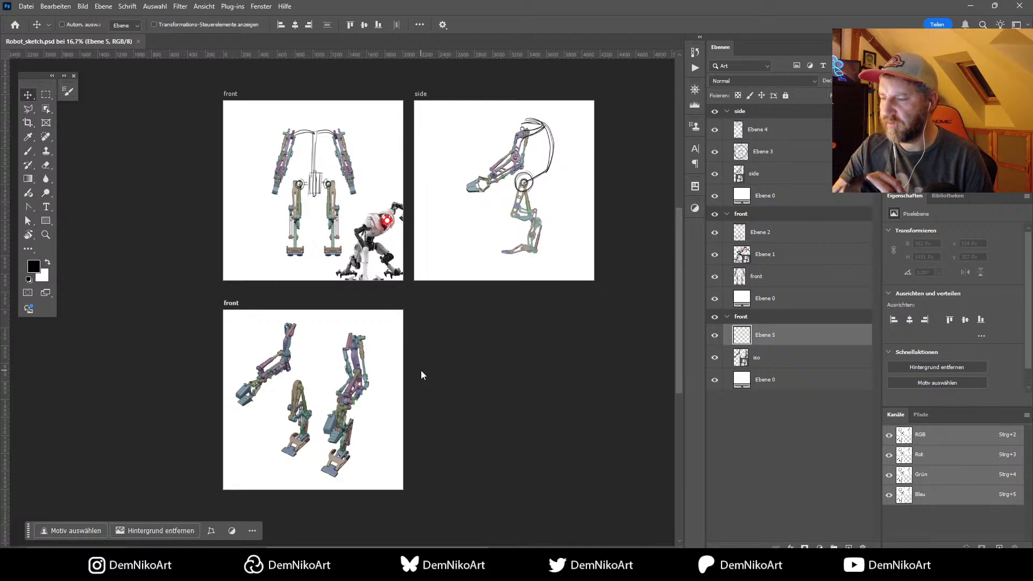
Step: Brush a thick hip disc with concentric ellipses and a shaded rim between the two legs on the isometric artboard
alt+scroll(422, 372, up, 2)
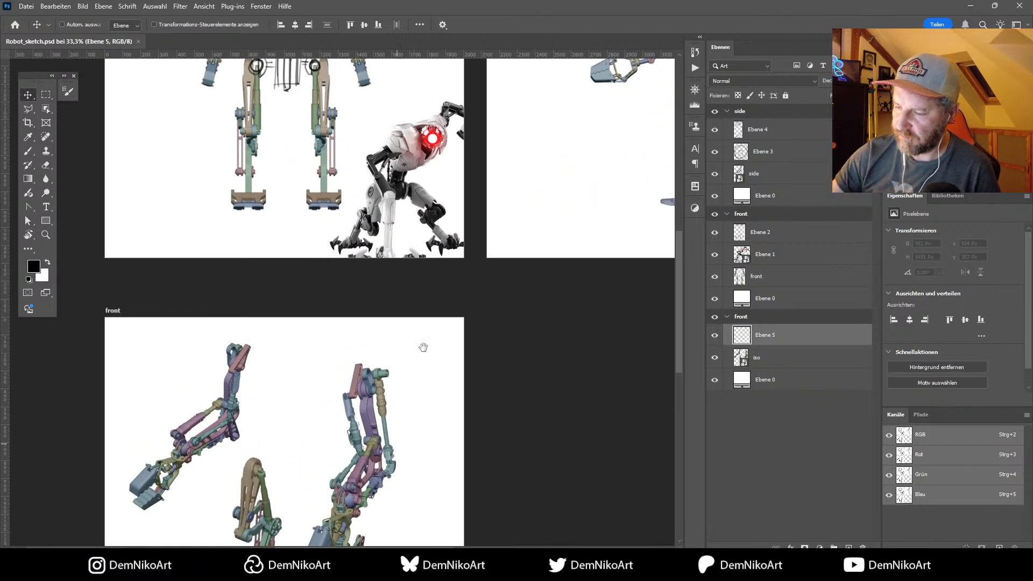
drag(422, 348, 470, 263)
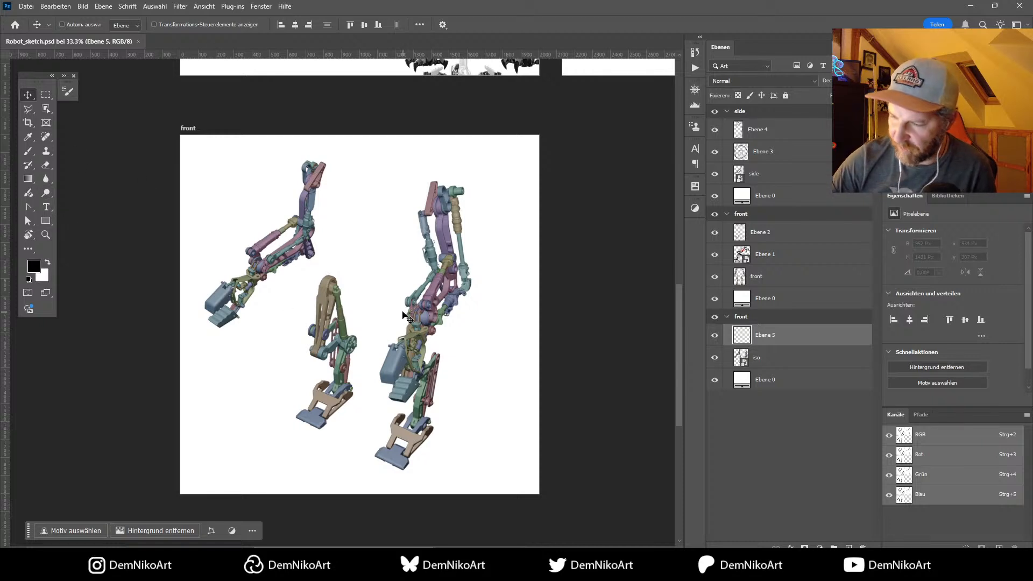
key(b)
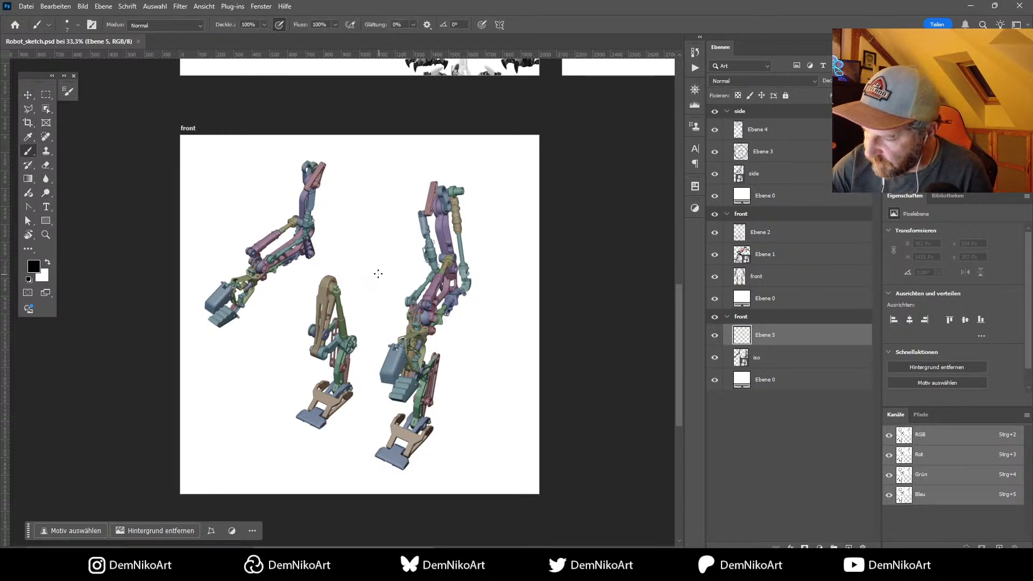
mouse_move(378, 273)
mouse_down()
mouse_move(363, 285)
mouse_move(391, 286)
mouse_move(386, 273)
mouse_move(374, 323)
mouse_move(371, 266)
mouse_move(357, 317)
mouse_move(372, 319)
mouse_move(392, 269)
mouse_move(377, 272)
mouse_move(371, 319)
mouse_move(380, 271)
mouse_move(361, 268)
mouse_move(350, 315)
mouse_up()
mouse_move(386, 240)
mouse_down()
mouse_move(429, 240)
mouse_move(385, 331)
mouse_up()
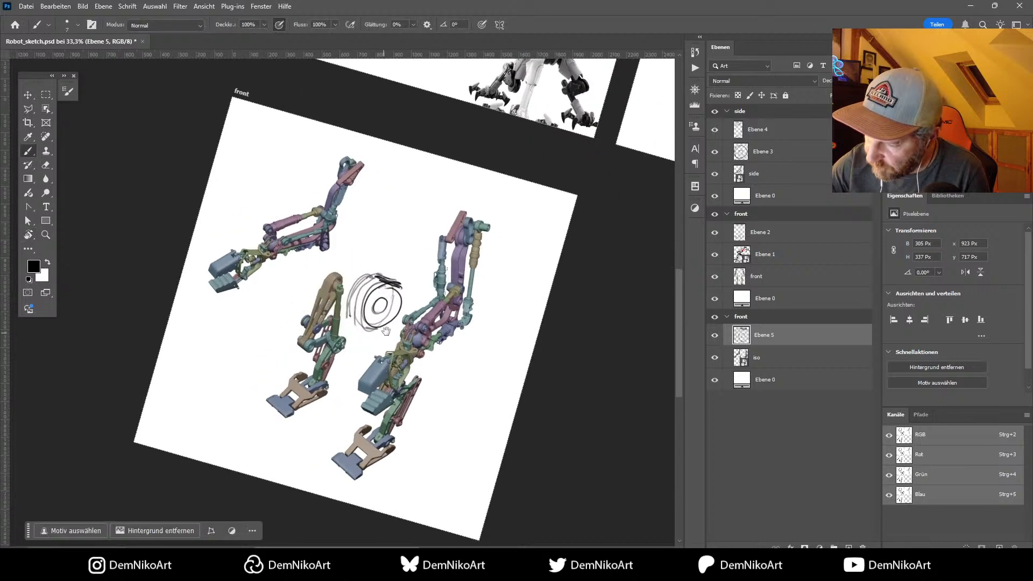
key(ctrl+plus)
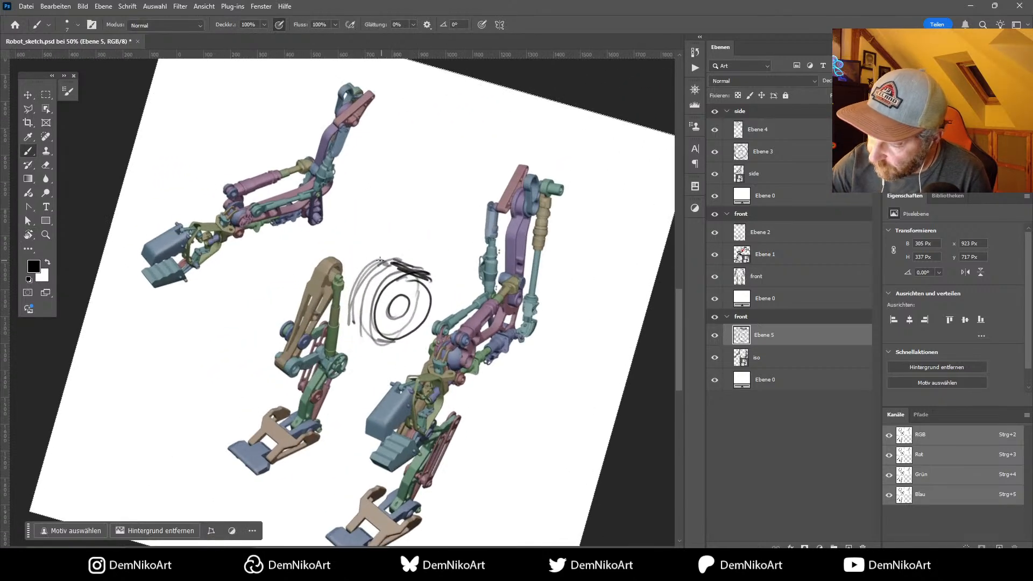
mouse_move(379, 260)
mouse_down()
mouse_move(356, 284)
mouse_move(351, 323)
mouse_move(354, 291)
mouse_move(395, 268)
mouse_move(389, 262)
mouse_move(359, 324)
mouse_move(372, 342)
mouse_move(377, 296)
mouse_move(407, 269)
mouse_move(394, 298)
mouse_move(406, 292)
mouse_up()
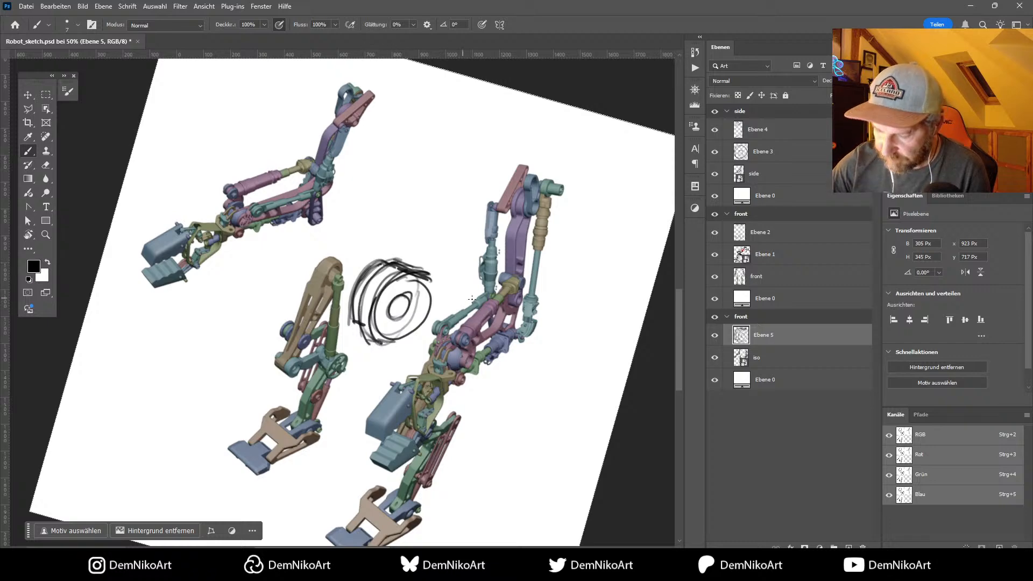
Step: Sketch round hip joints at the tops of both legs and short connecting pins linking them to the hip disc
key(r)
drag(472, 299, 441, 306)
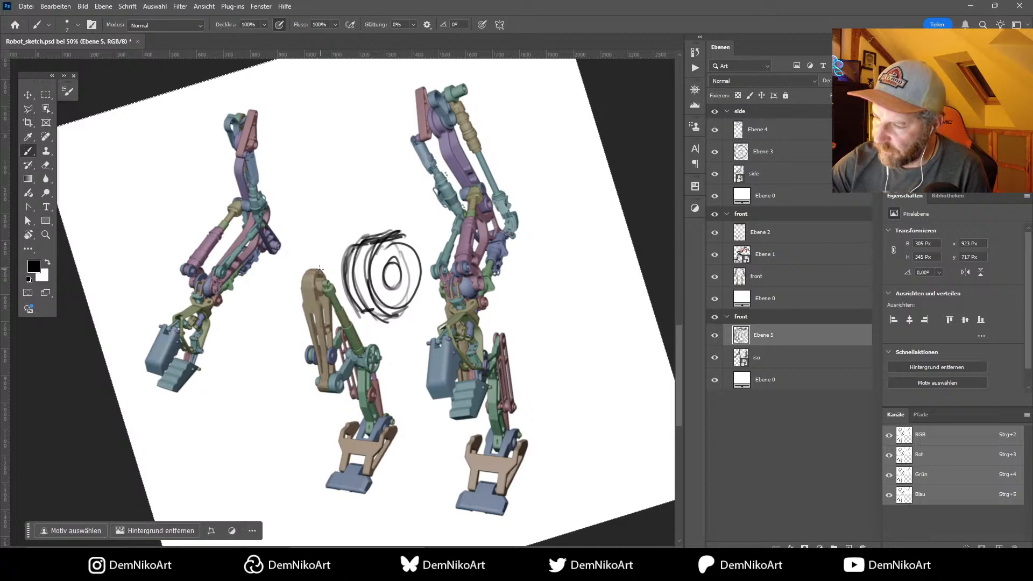
mouse_move(335, 294)
mouse_down()
mouse_move(323, 277)
mouse_move(338, 270)
mouse_move(326, 275)
mouse_up()
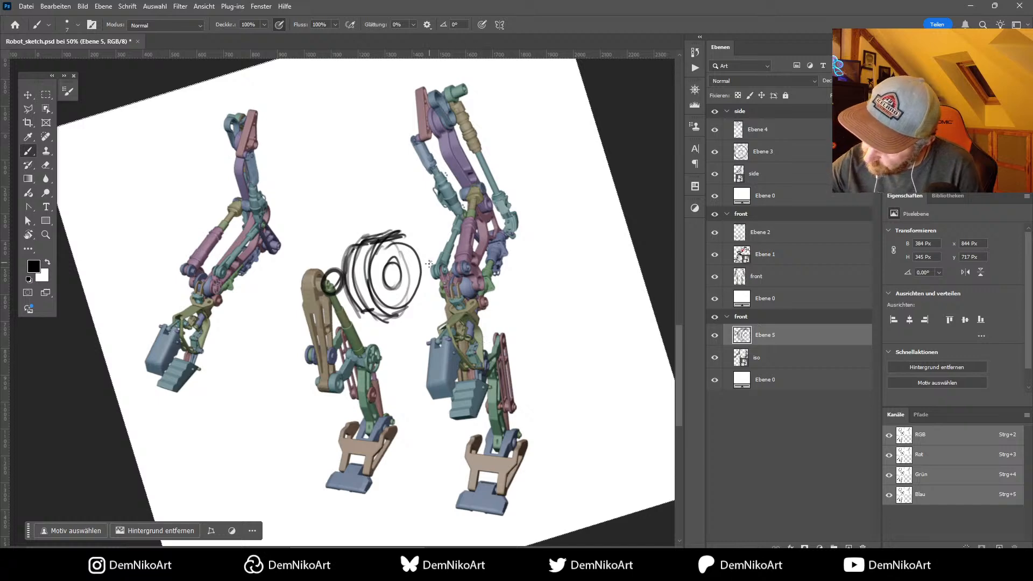
mouse_move(429, 263)
mouse_down()
mouse_move(434, 285)
mouse_move(397, 269)
mouse_up()
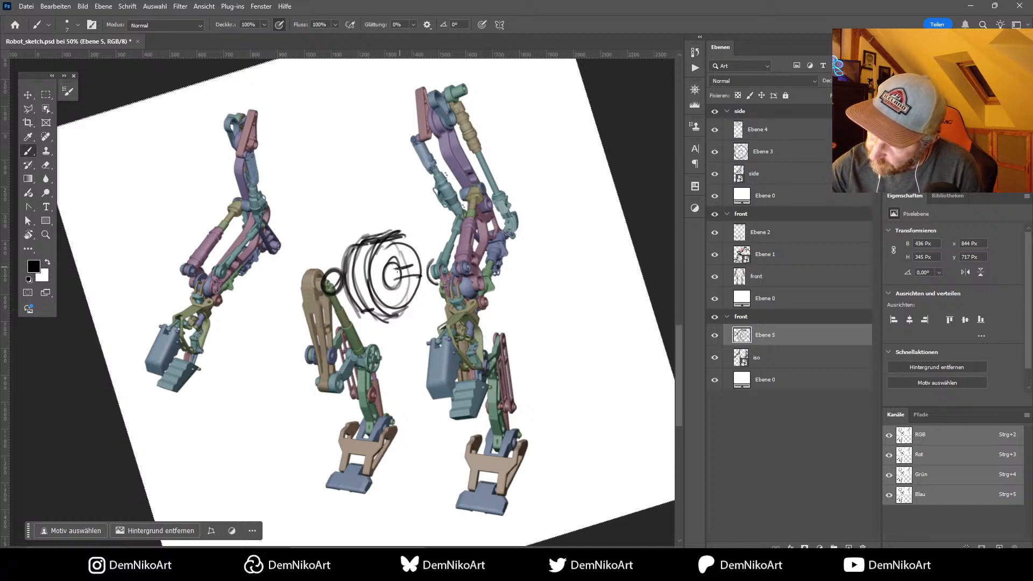
drag(426, 257, 427, 290)
drag(339, 274, 354, 294)
drag(412, 239, 427, 293)
key(r)
key(Escape)
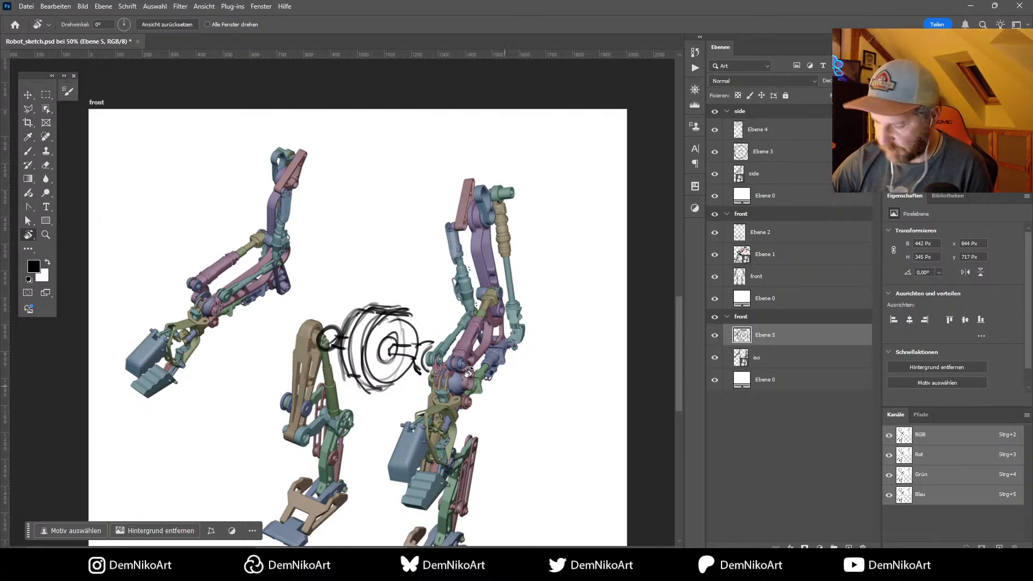
Step: Sketch a bracket rising from the hip disc's centre with a flat plate on top and a curved spine line above it
key(b)
mouse_move(393, 308)
mouse_down()
mouse_move(369, 322)
mouse_move(385, 344)
mouse_move(396, 338)
mouse_up()
mouse_move(423, 303)
mouse_down()
mouse_move(397, 344)
mouse_move(384, 345)
mouse_up()
mouse_move(380, 297)
mouse_down()
mouse_move(379, 356)
mouse_move(390, 357)
mouse_up()
mouse_move(430, 302)
mouse_down()
mouse_move(400, 345)
mouse_move(380, 299)
mouse_move(425, 289)
mouse_move(386, 288)
mouse_move(424, 294)
mouse_move(404, 280)
mouse_move(414, 175)
mouse_move(385, 151)
mouse_move(423, 215)
mouse_move(407, 288)
mouse_up()
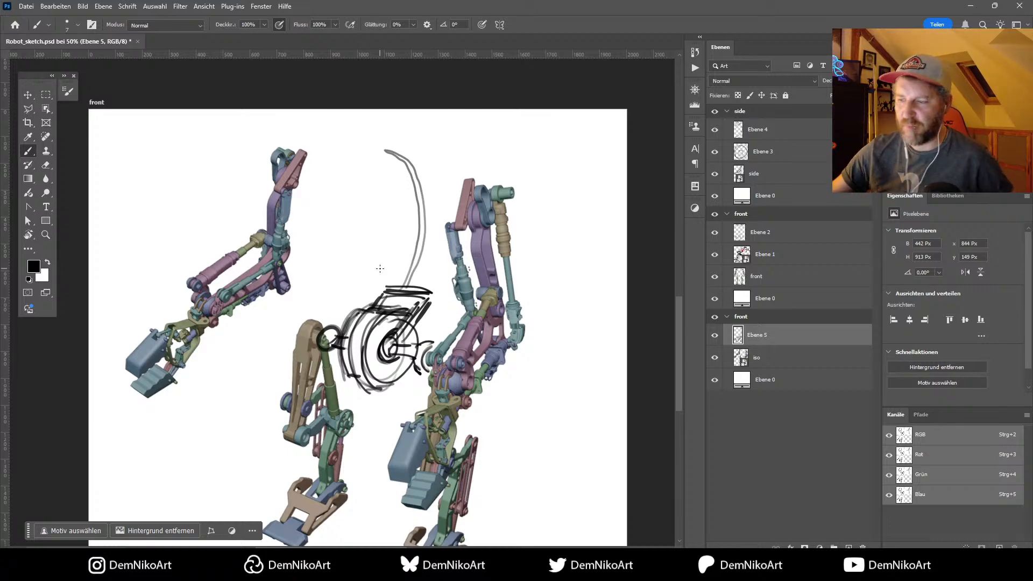
Step: Try to sketch rounded chest and belly outlines around the spine curve on the isometric artboard
mouse_move(378, 240)
mouse_down()
mouse_move(414, 307)
mouse_move(409, 275)
mouse_up()
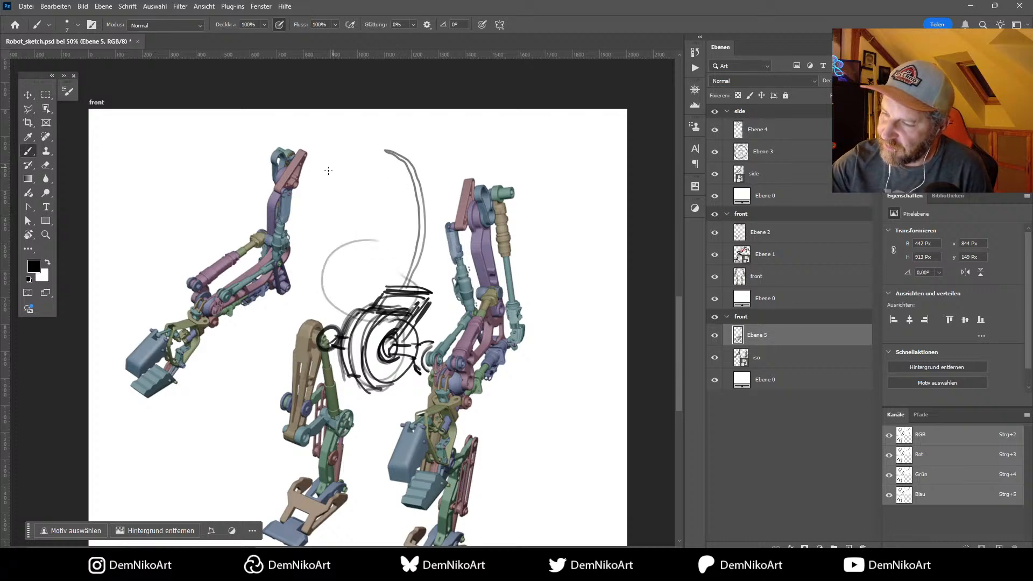
mouse_move(335, 161)
mouse_down()
mouse_move(345, 155)
mouse_move(309, 213)
mouse_move(420, 237)
mouse_move(456, 228)
mouse_up()
mouse_move(430, 157)
mouse_down()
mouse_move(453, 230)
mouse_move(343, 147)
mouse_move(445, 234)
mouse_move(322, 279)
mouse_move(325, 300)
mouse_up()
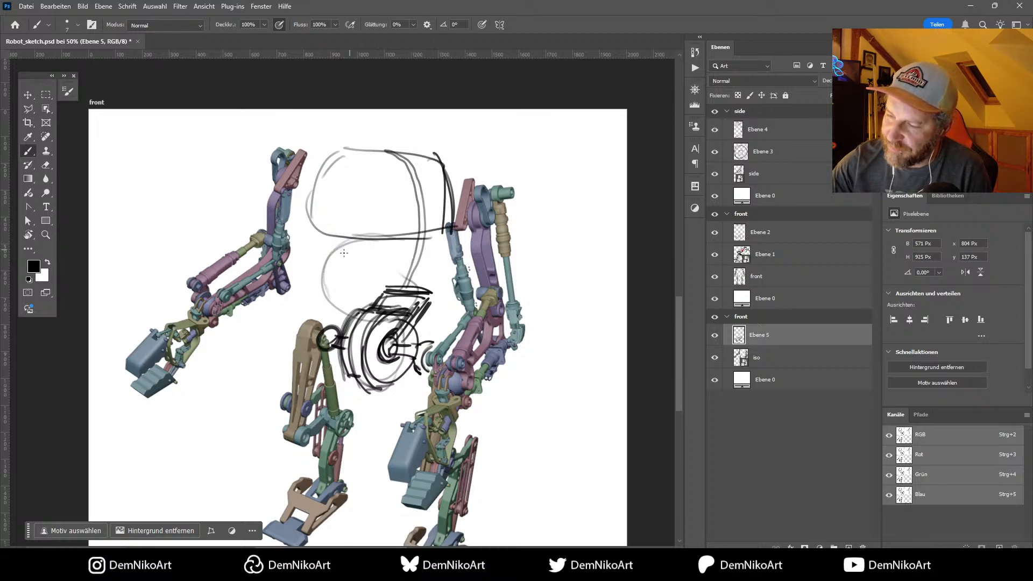
mouse_move(425, 247)
mouse_down()
mouse_move(445, 269)
mouse_move(434, 296)
mouse_move(374, 263)
mouse_move(359, 296)
mouse_move(440, 286)
mouse_up()
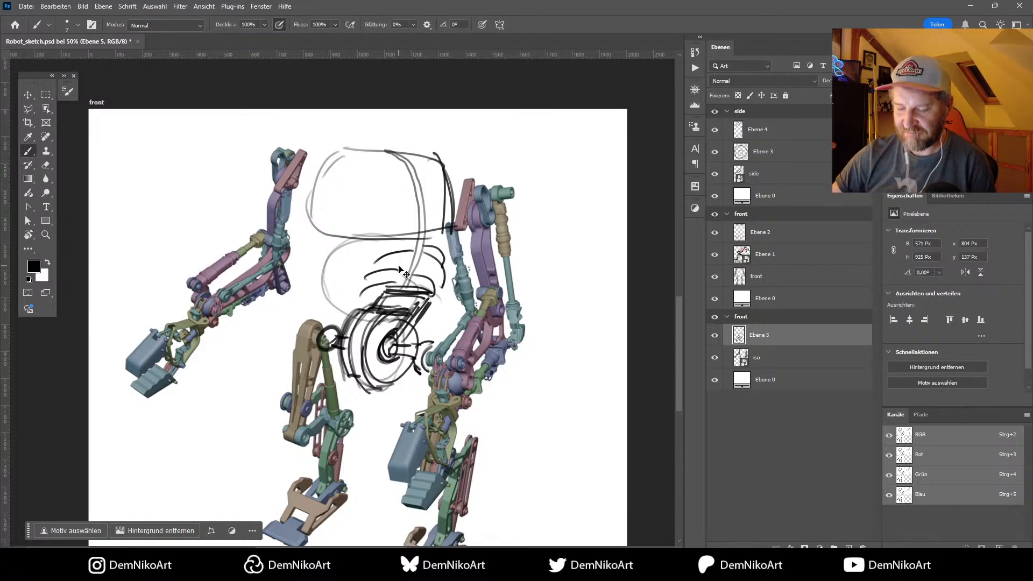
Step: Undo the chest and belly outline strokes back to the hip bracket and spine curve
key(ctrl+z)
key(ctrl+z)
key(ctrl+z)
key(ctrl+z)
key(ctrl+z)
key(ctrl+z)
key(ctrl+z)
key(ctrl+z)
key(ctrl+z)
key(ctrl+z)
key(ctrl+z)
key(ctrl+z)
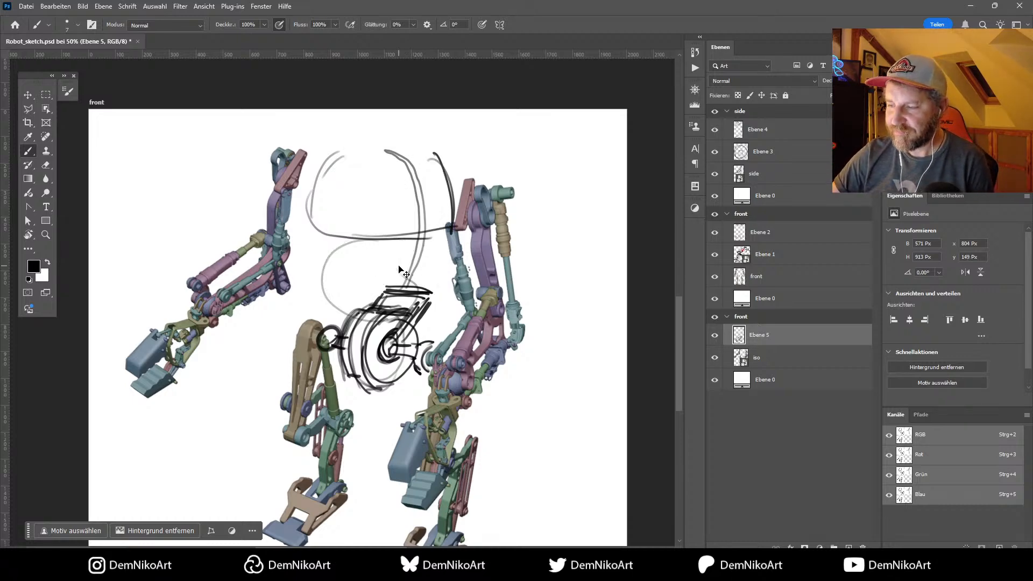
key(ctrl+z)
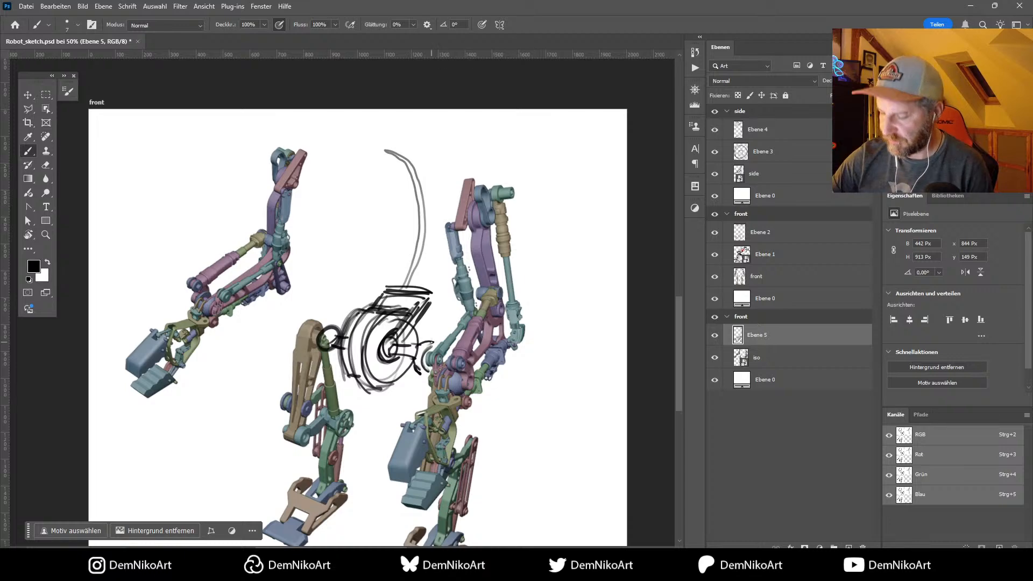
Step: On layer Ebene 4 of the side artboard, sketch short horizontal rib lines running forward from the lower part of the spine curve
alt+scroll(432, 343, down, 2)
alt+scroll(432, 343, up, 1)
drag(409, 366, 368, 497)
drag(411, 340, 275, 471)
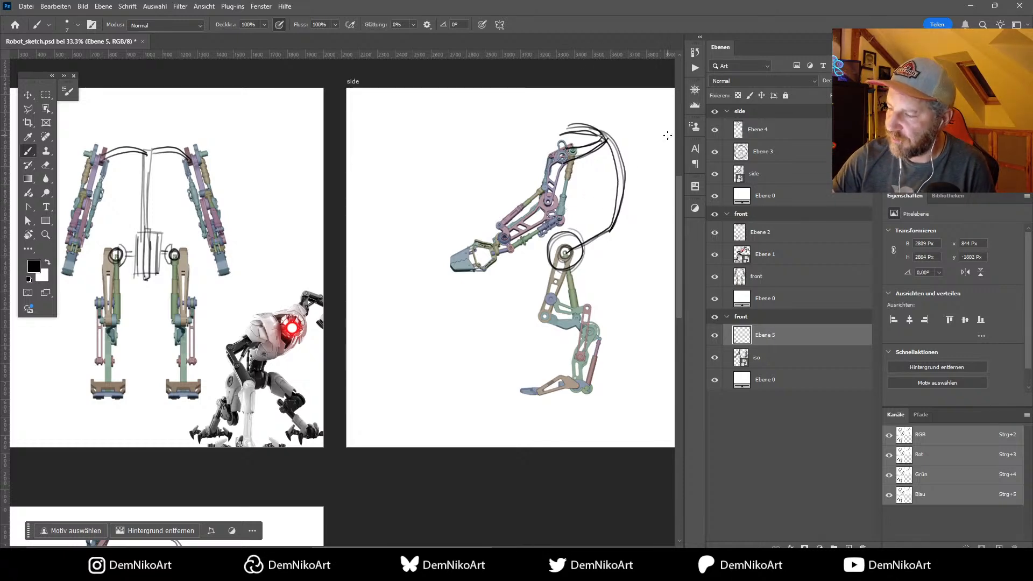
click(715, 111)
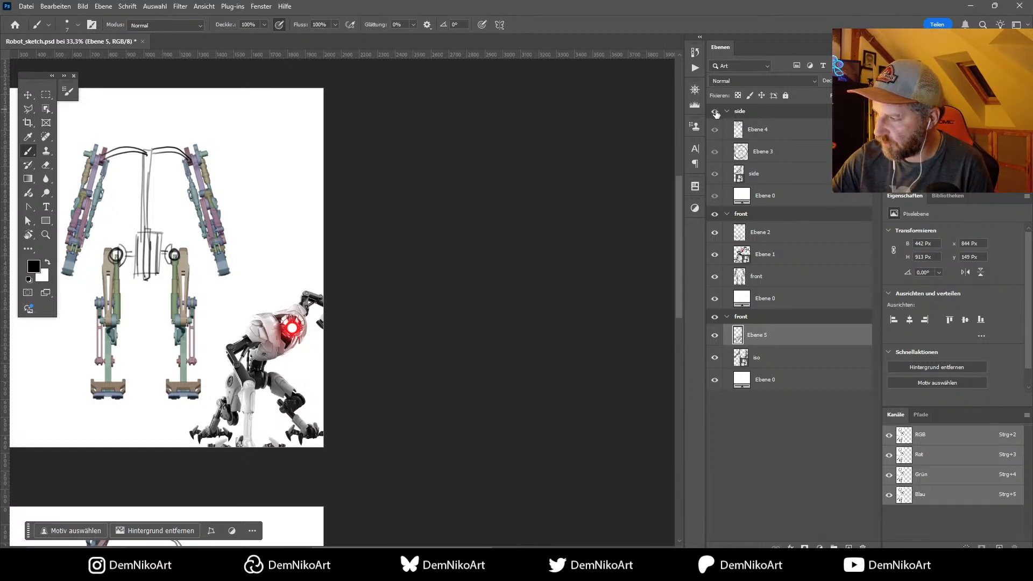
click(715, 112)
click(772, 131)
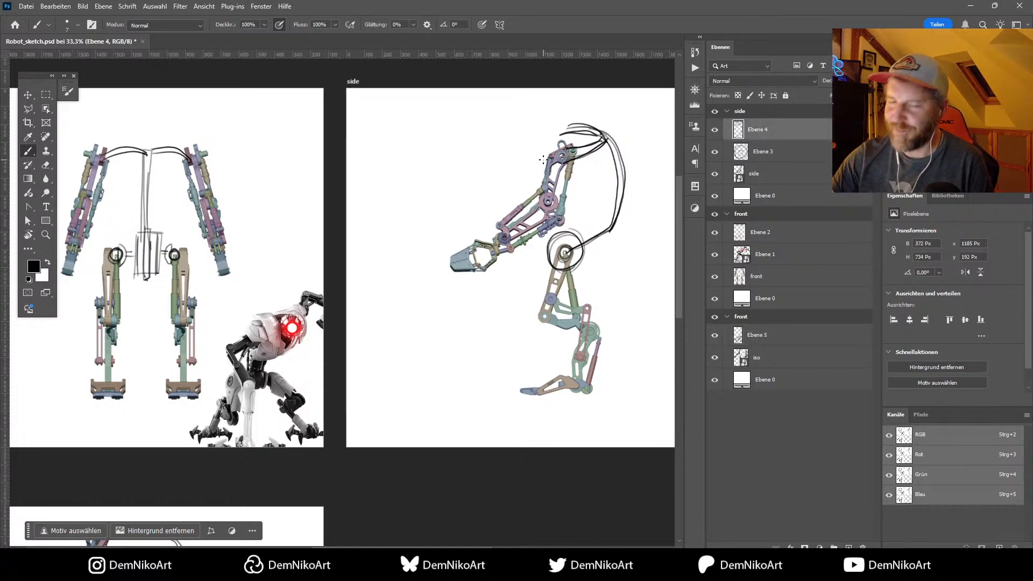
alt+scroll(575, 229, up, 1)
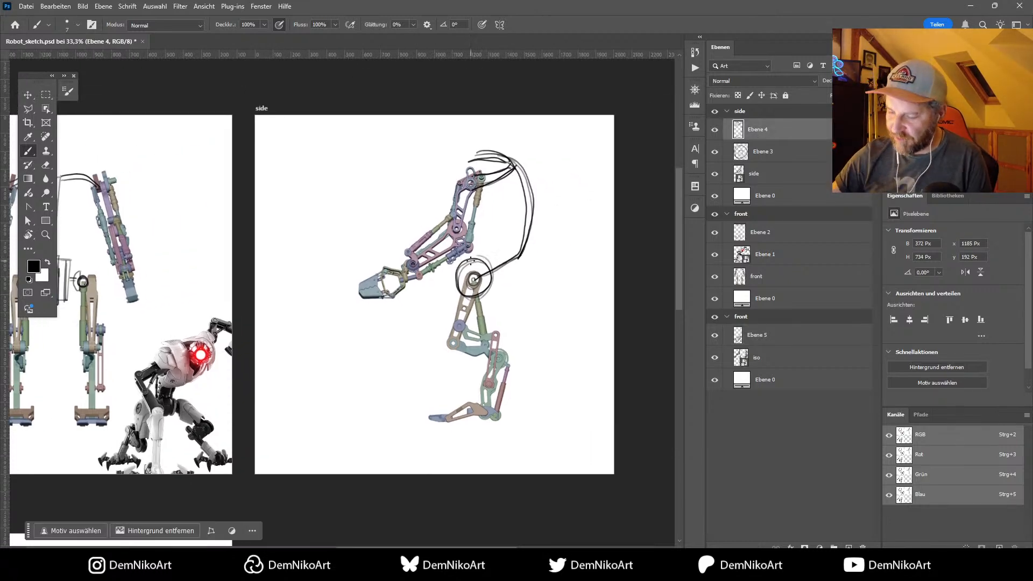
drag(471, 262, 428, 337)
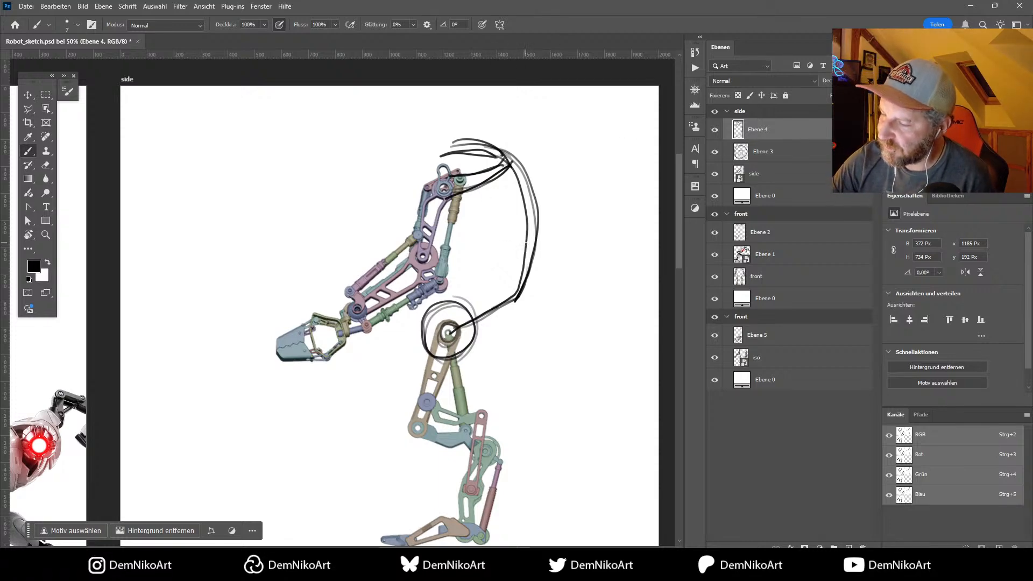
mouse_move(530, 241)
mouse_down()
mouse_move(454, 251)
mouse_move(531, 246)
mouse_move(472, 278)
mouse_move(524, 275)
mouse_up()
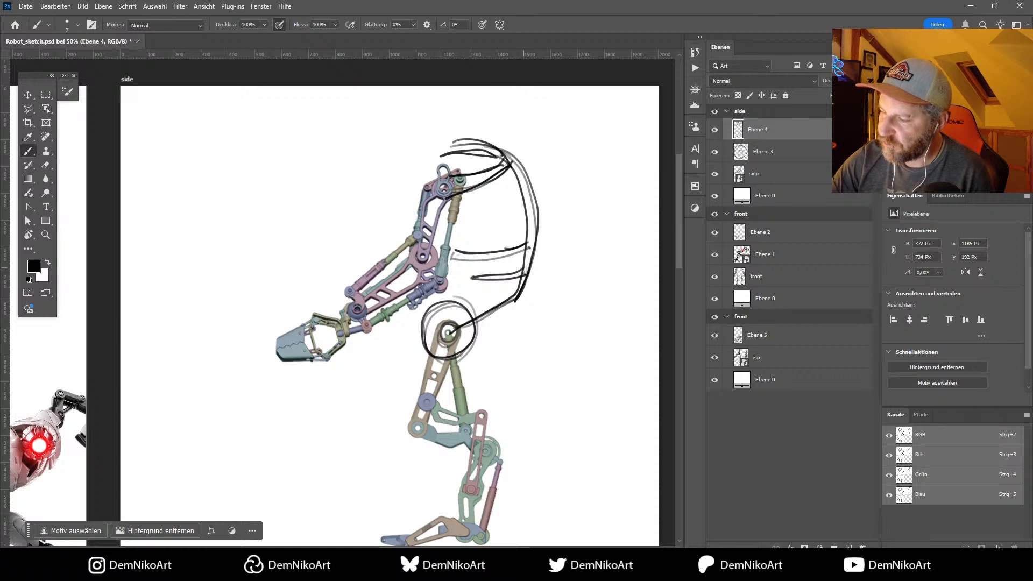
mouse_move(470, 225)
mouse_down()
mouse_move(528, 240)
mouse_move(528, 272)
mouse_up()
Step: Return to the isometric artboard's layer Ebene 5 and sketch a slanted rectangular block across the lower spine above the hip plate
drag(349, 445, 551, 286)
drag(336, 419, 576, 277)
drag(401, 389, 503, 172)
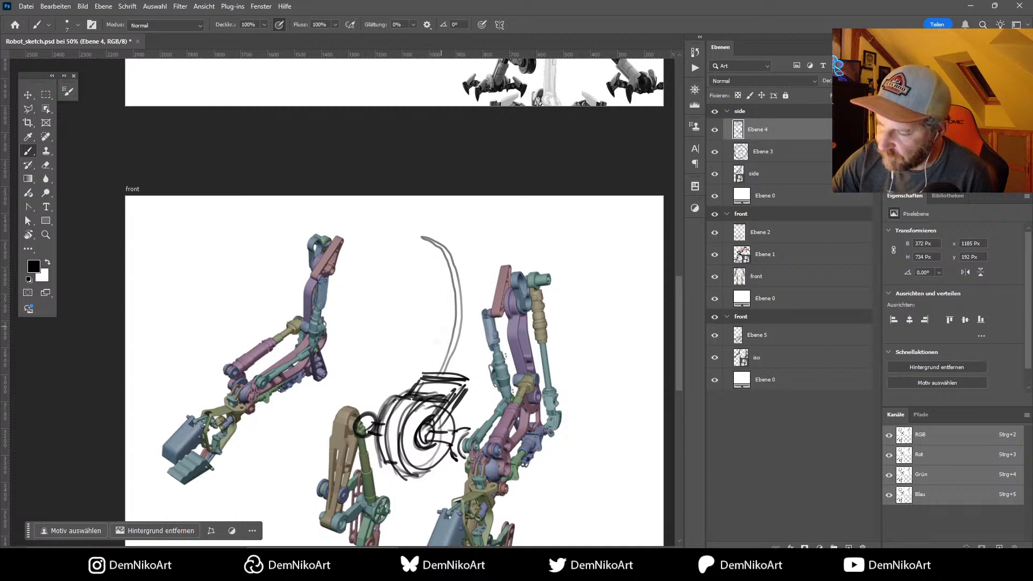
key(Delete)
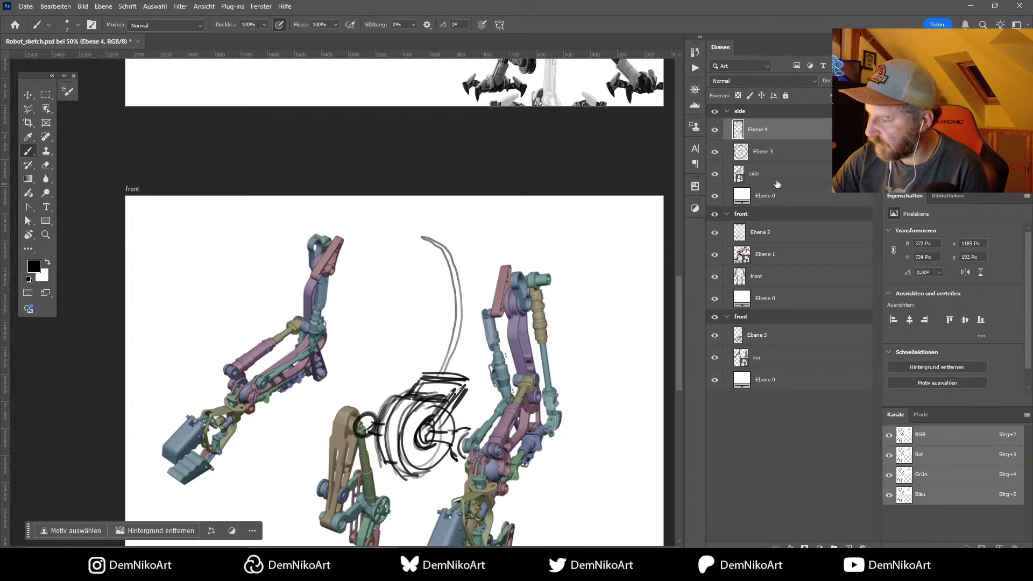
ctrl+click(433, 329)
mouse_move(439, 310)
mouse_down()
mouse_move(475, 317)
mouse_move(428, 356)
mouse_move(461, 360)
mouse_move(476, 312)
mouse_move(441, 308)
mouse_up()
drag(440, 310, 429, 358)
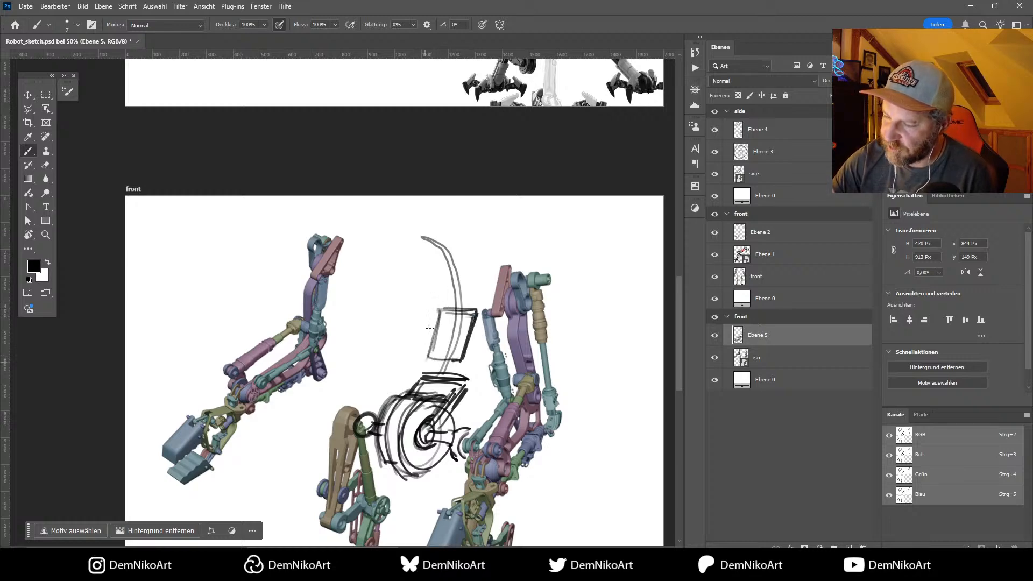
Step: Sketch curved rib arms with small end connectors extending from both sides of the spine block
drag(437, 313, 368, 332)
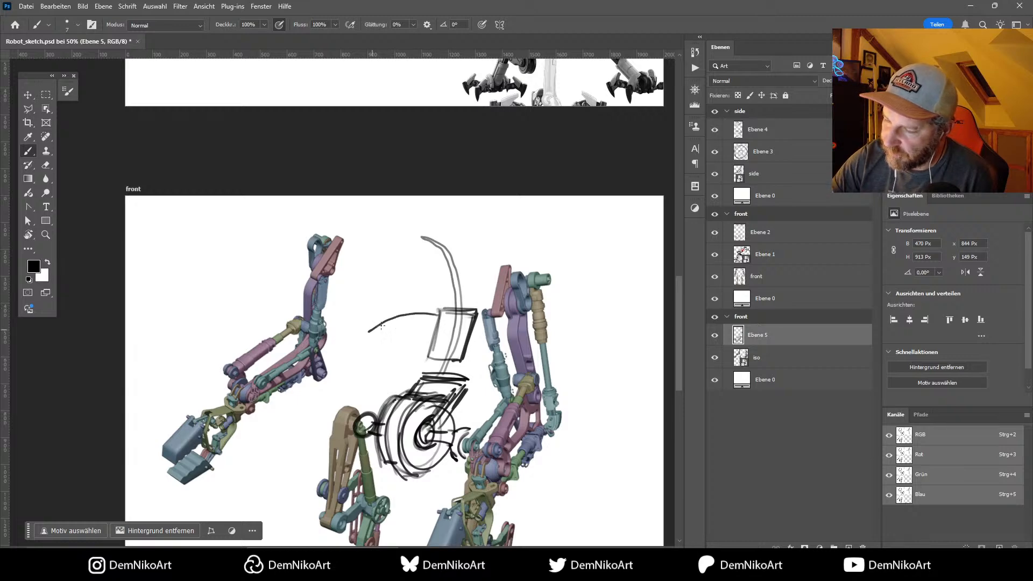
mouse_move(437, 315)
mouse_down()
mouse_move(371, 325)
mouse_move(371, 337)
mouse_move(360, 328)
mouse_move(355, 351)
mouse_move(380, 330)
mouse_move(385, 364)
mouse_up()
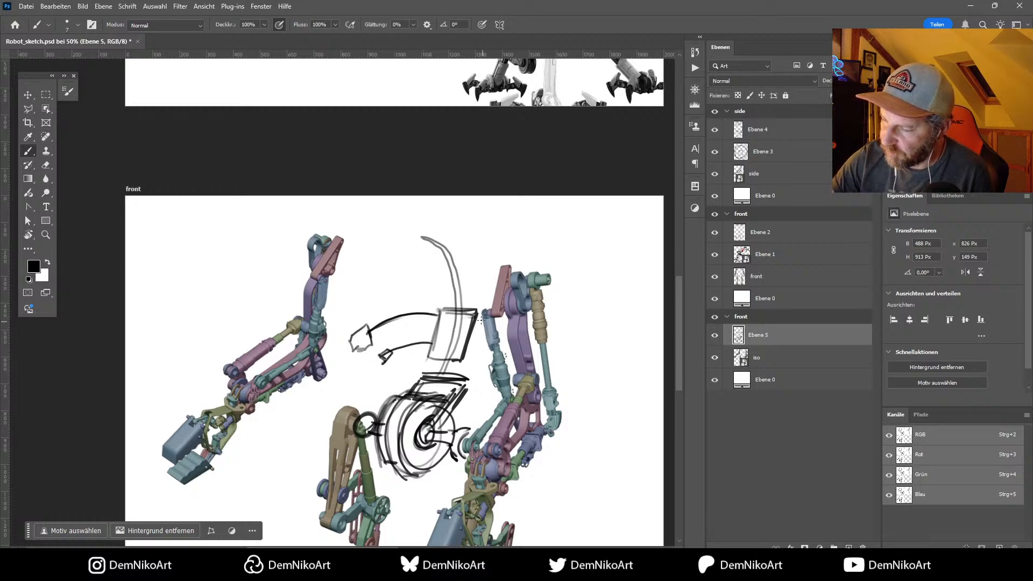
mouse_move(475, 316)
mouse_down()
mouse_move(487, 321)
mouse_move(494, 365)
mouse_move(484, 366)
mouse_move(497, 366)
mouse_move(480, 359)
mouse_move(476, 376)
mouse_up()
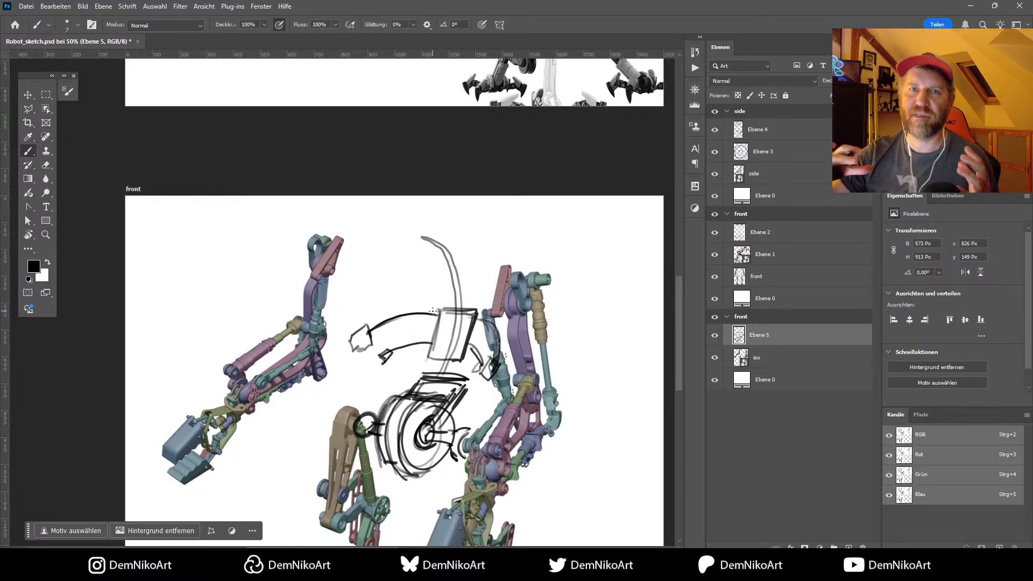
Step: On layer Ebene 2 of the front artboard, darken the hip block's sides and sketch a spine block above it with horizontal rib bars
drag(539, 190, 321, 452)
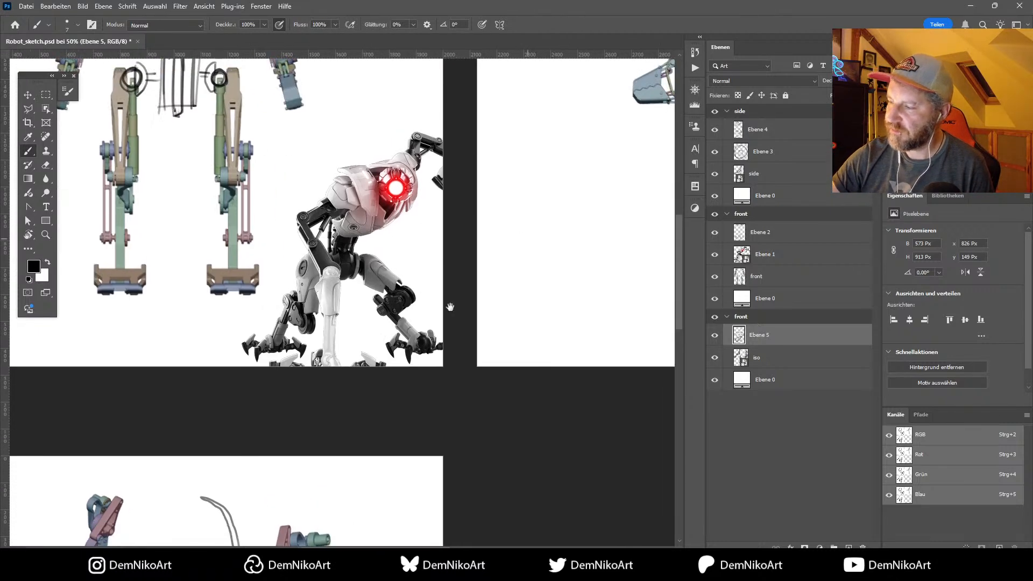
drag(451, 305, 303, 460)
click(724, 129)
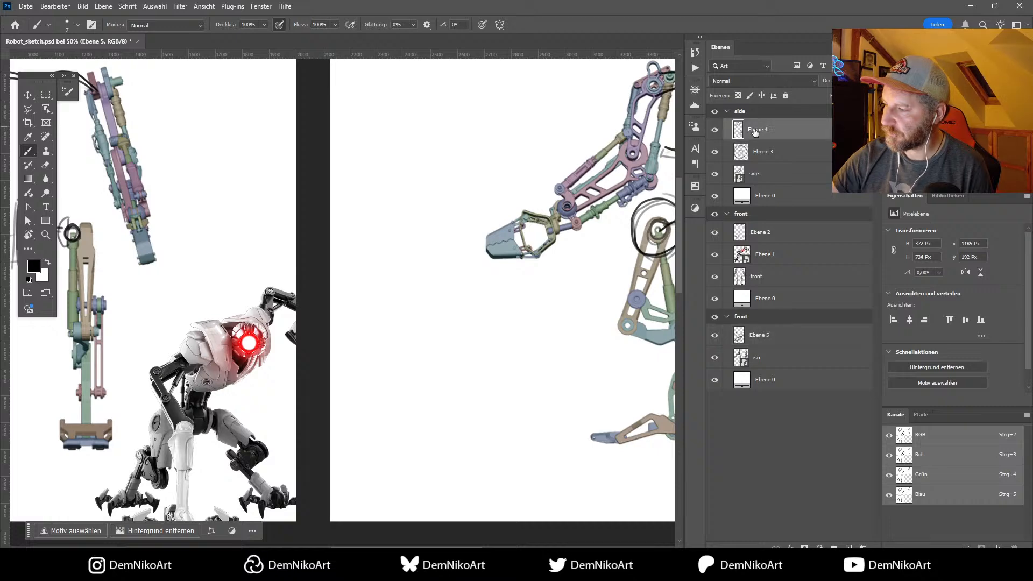
mouse_move(533, 298)
mouse_down()
mouse_move(419, 369)
mouse_move(445, 311)
mouse_up()
drag(288, 405, 554, 341)
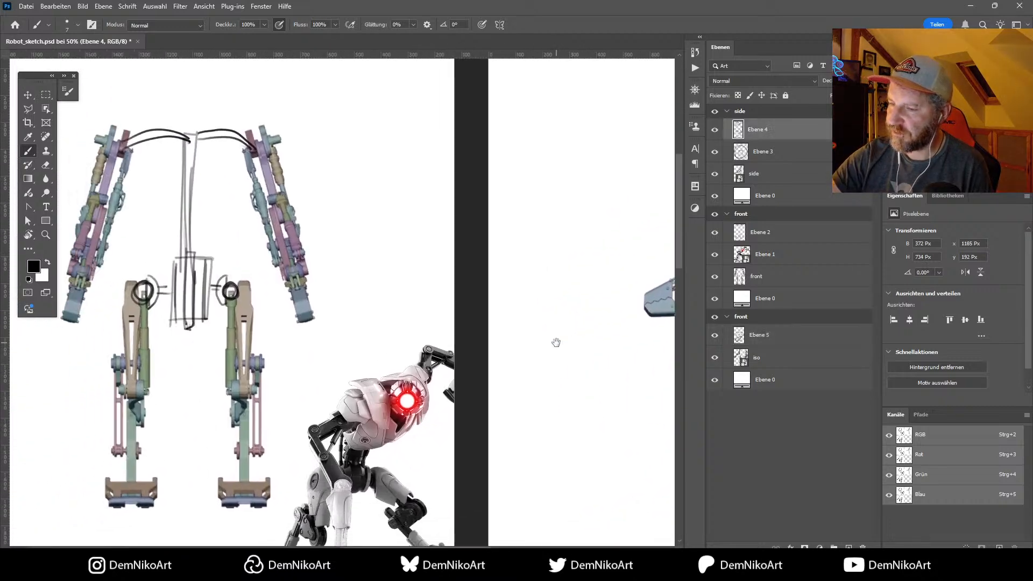
drag(247, 274, 447, 345)
click(763, 234)
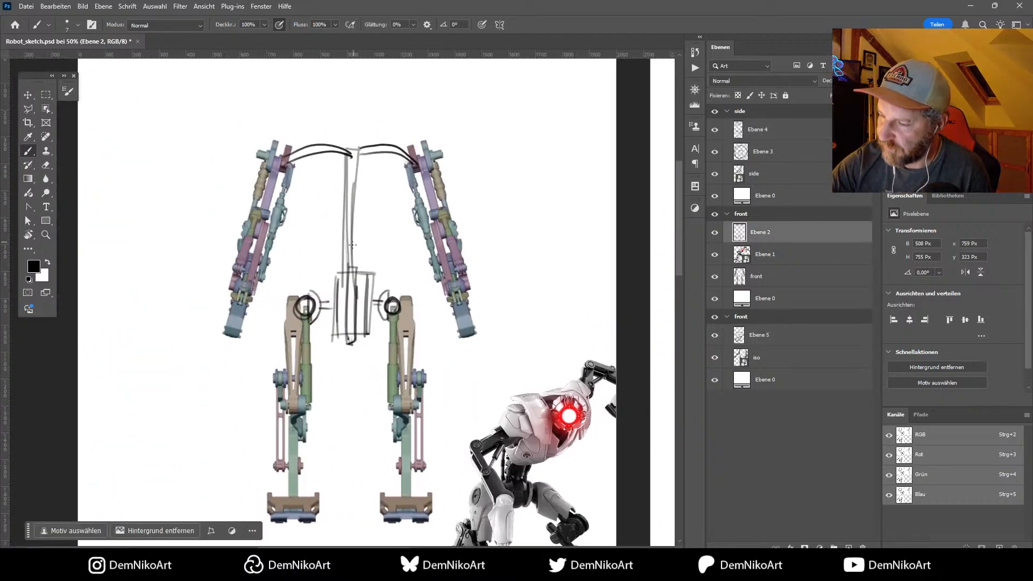
mouse_move(339, 278)
mouse_down()
mouse_move(330, 282)
mouse_move(339, 325)
mouse_up()
drag(376, 286, 364, 331)
mouse_move(340, 223)
mouse_down()
mouse_move(361, 223)
mouse_move(358, 258)
mouse_up()
mouse_move(340, 225)
mouse_down()
mouse_move(359, 251)
mouse_move(407, 227)
mouse_move(361, 231)
mouse_move(407, 243)
mouse_move(355, 249)
mouse_move(305, 225)
mouse_move(344, 235)
mouse_move(305, 248)
mouse_move(328, 238)
mouse_up()
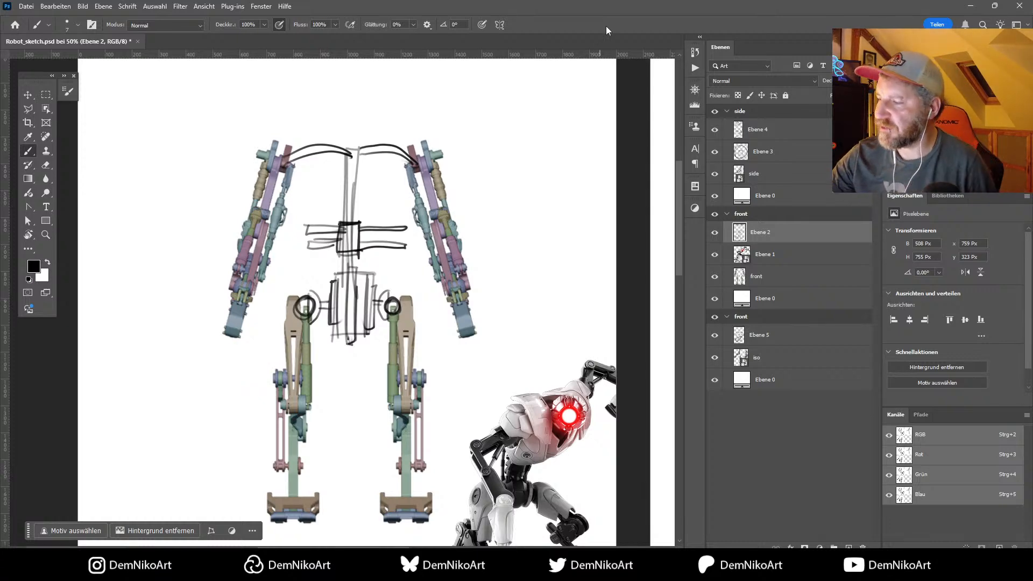
Step: On layer Ebene 4 of the side artboard, erase the lower end of the spine curve and redraw it down to the hip joint
ctrl+scroll(570, 288, right, 5)
alt+scroll(415, 292, down, 2)
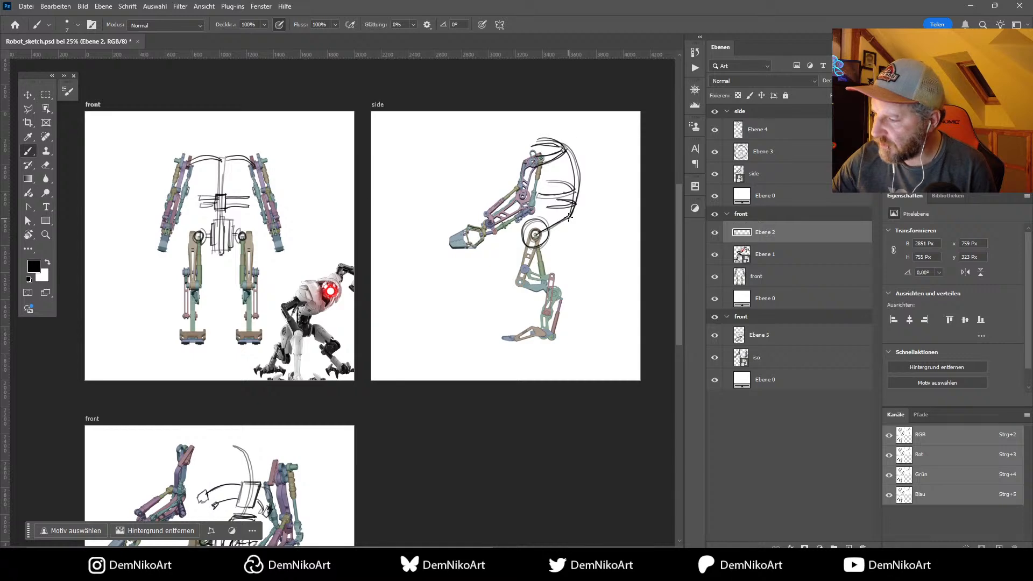
click(753, 132)
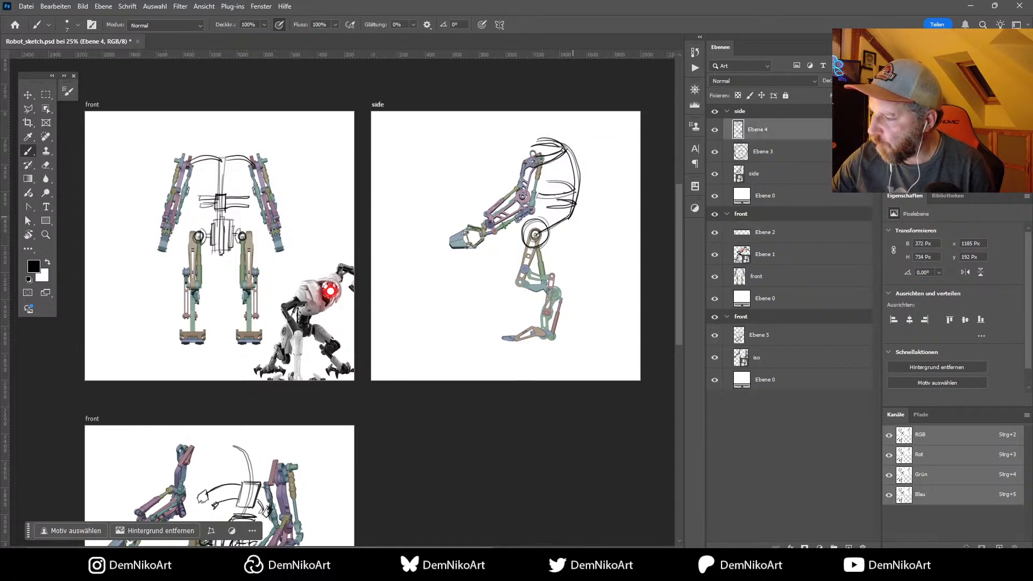
key(e)
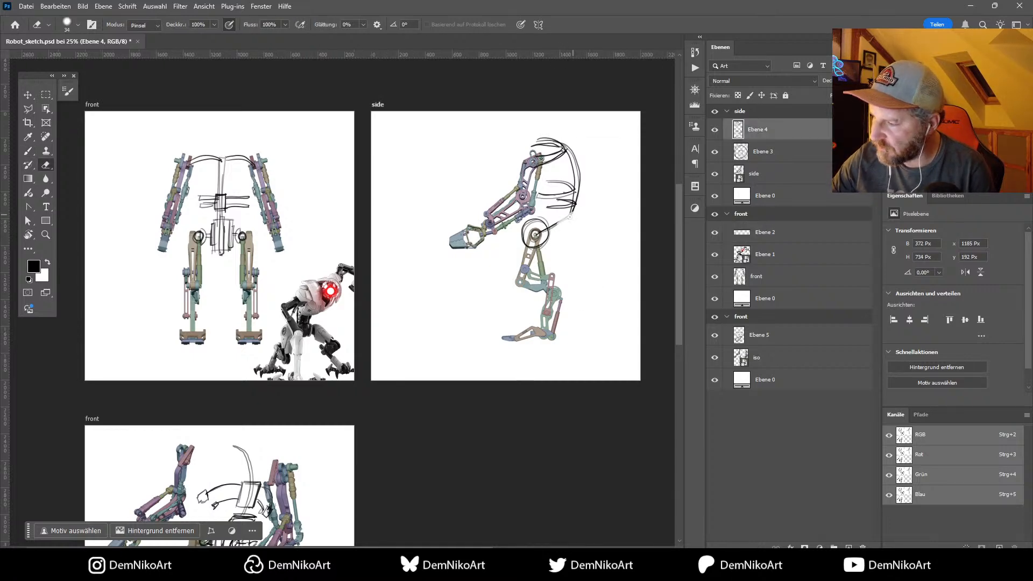
key(b)
drag(575, 205, 554, 228)
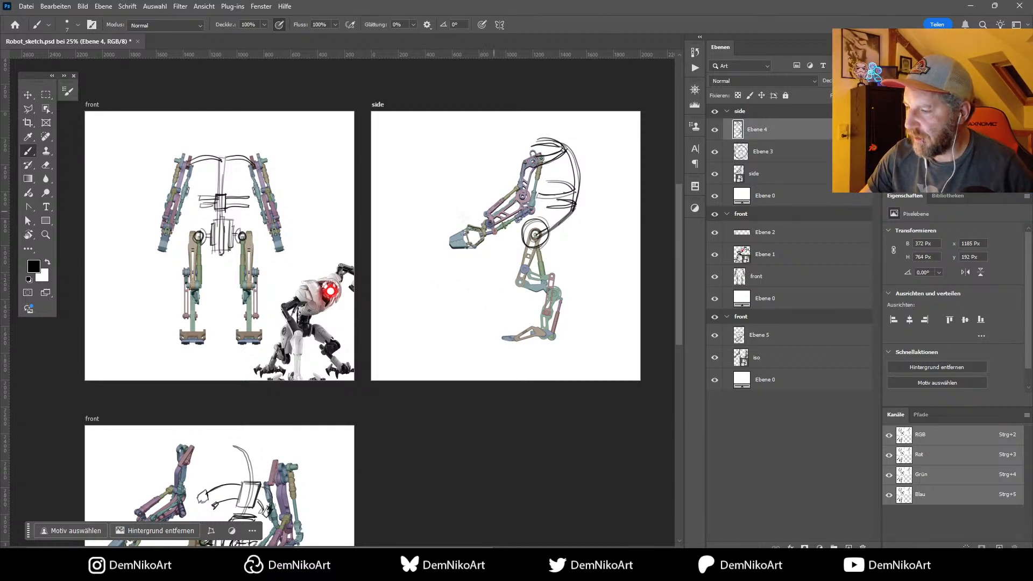
drag(403, 412, 437, 273)
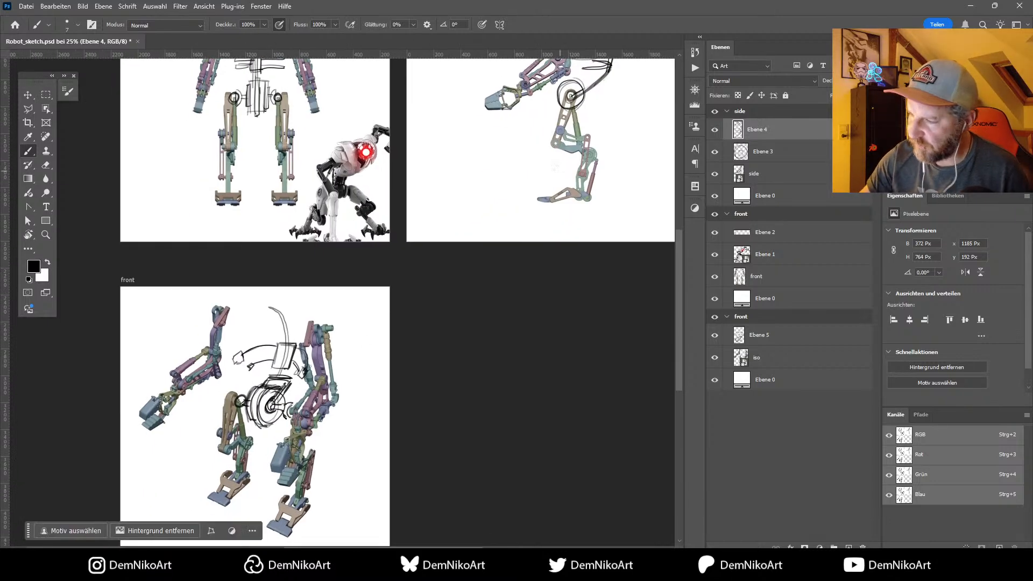
drag(371, 193, 373, 322)
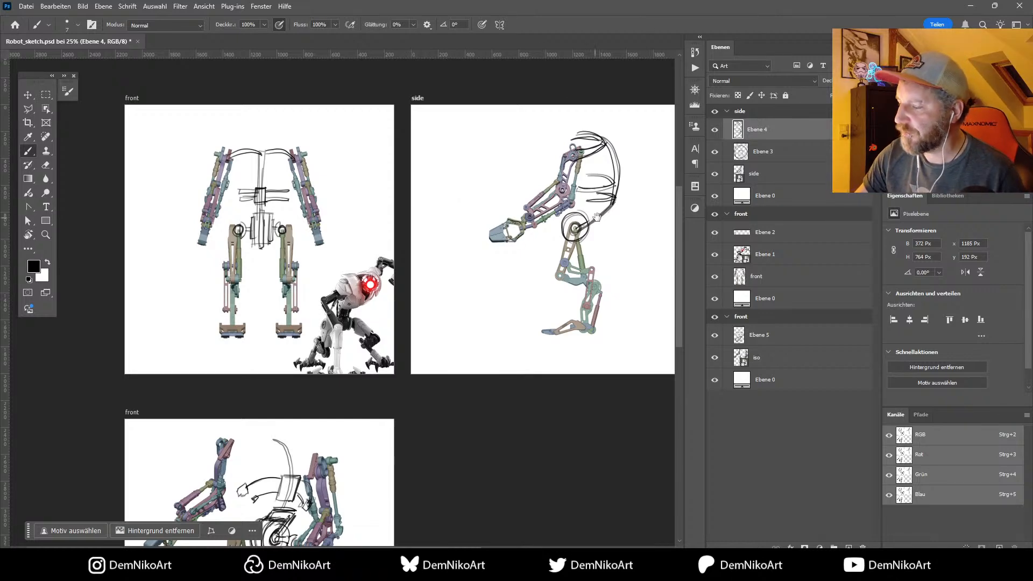
drag(597, 217, 567, 240)
drag(416, 295, 460, 316)
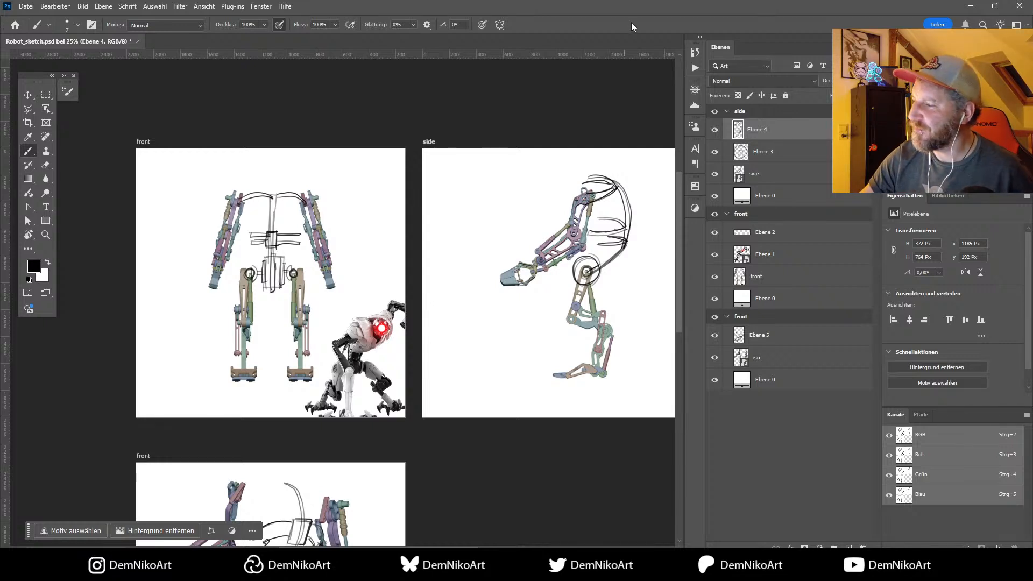
drag(591, 244, 549, 248)
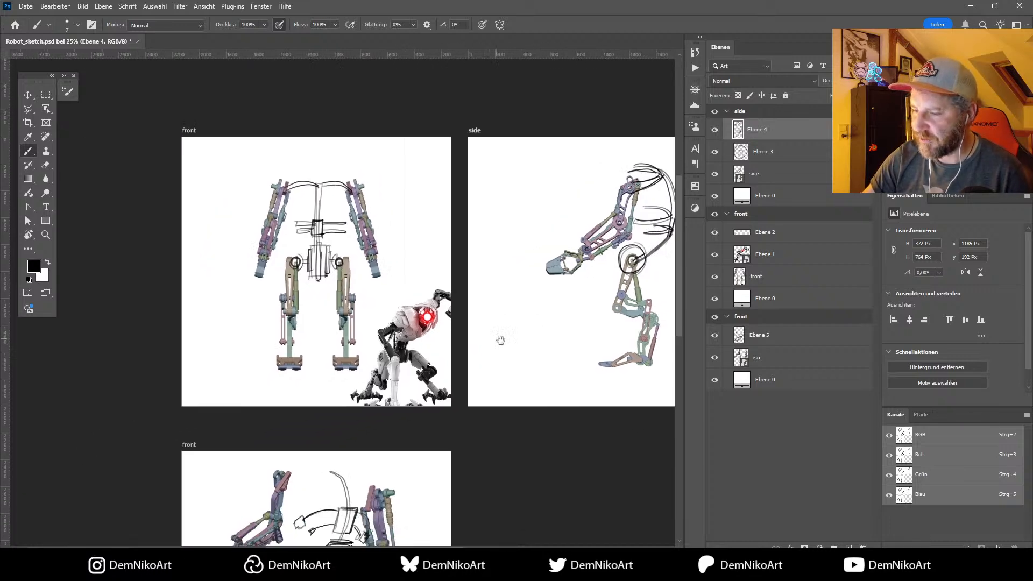
Step: On layer Ebene 2 of the front artboard, sketch a V-shaped pair of struts rising from the upper spine towards both shoulders
key(ctrl+plus)
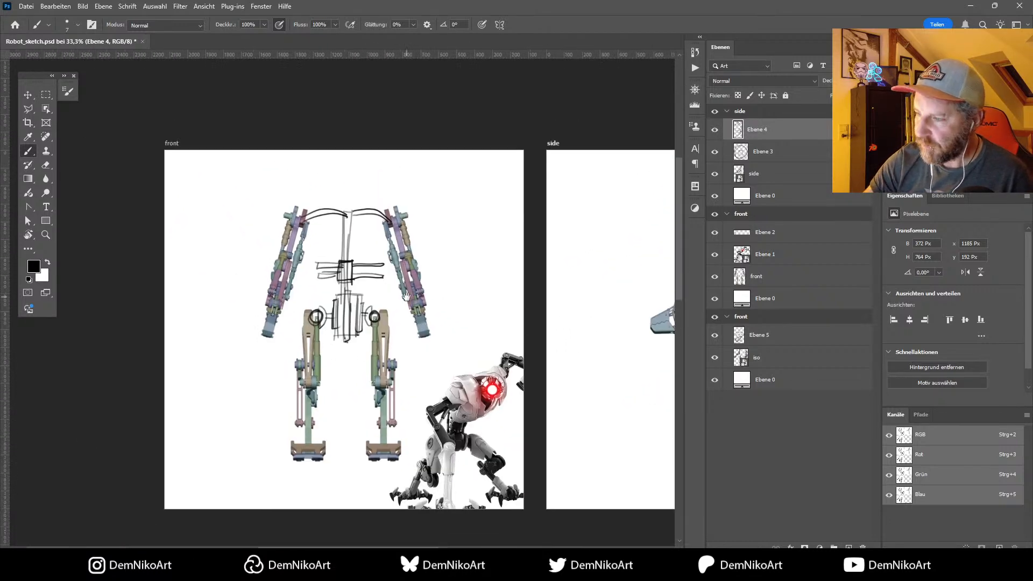
click(714, 213)
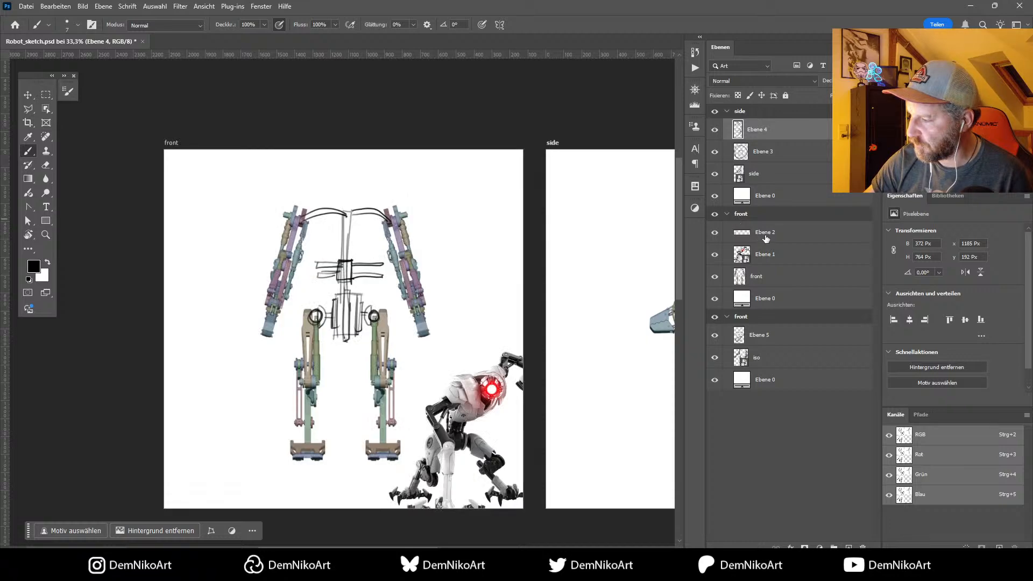
click(756, 234)
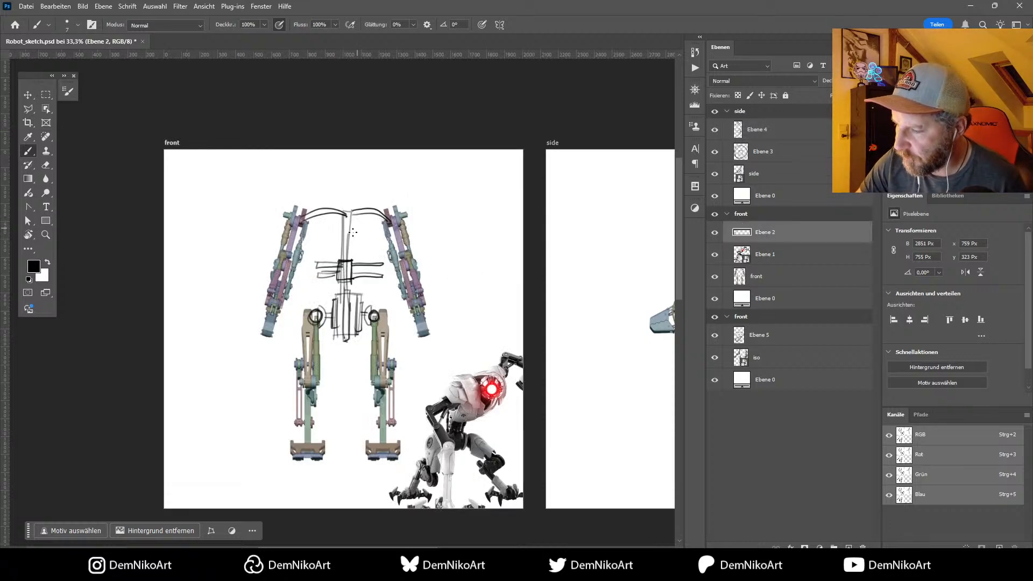
drag(348, 241, 380, 224)
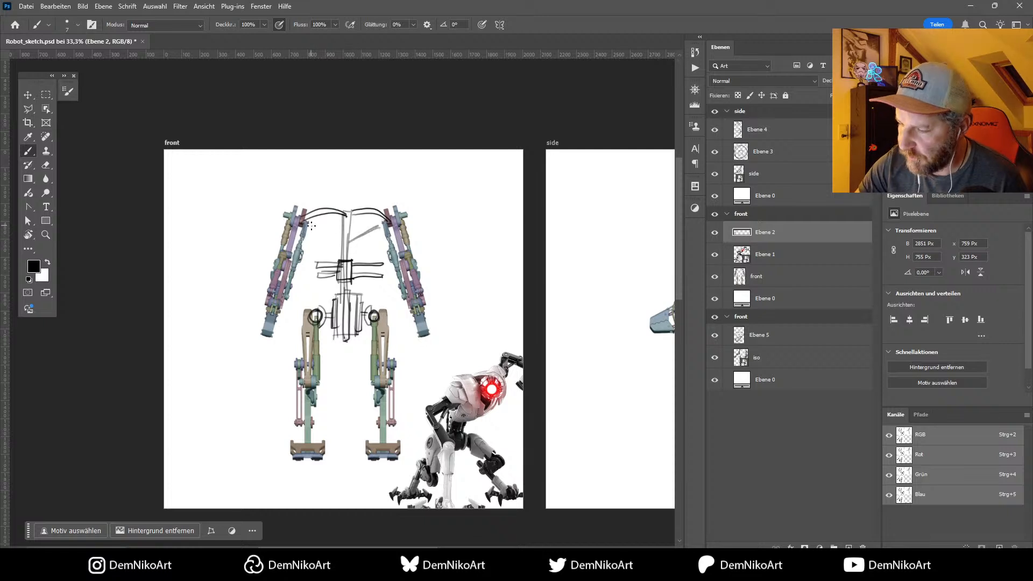
drag(311, 226, 342, 243)
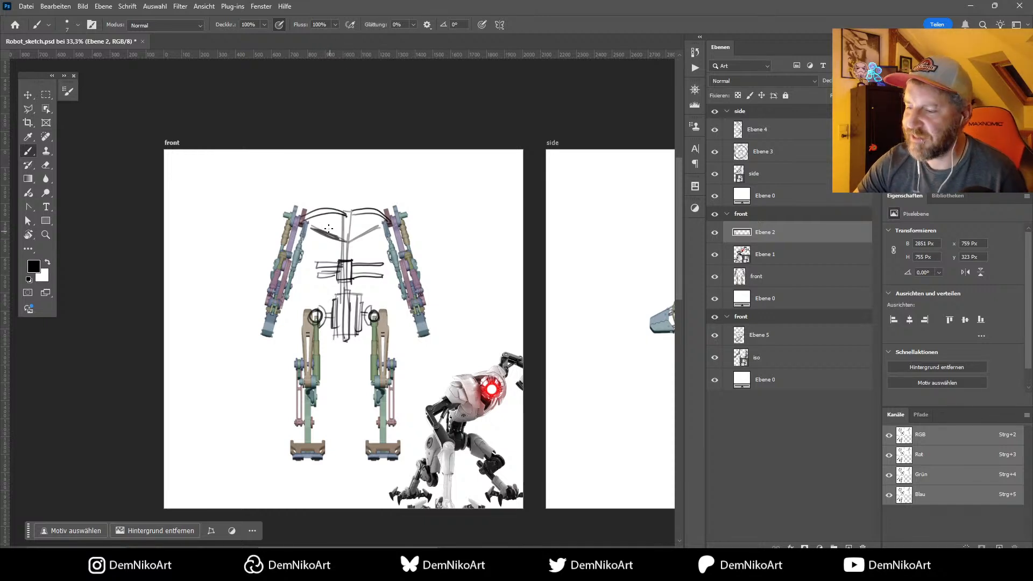
mouse_move(330, 232)
mouse_down()
mouse_move(323, 239)
mouse_move(339, 245)
mouse_move(341, 232)
mouse_move(366, 229)
mouse_move(349, 247)
mouse_move(330, 241)
mouse_move(347, 246)
mouse_up()
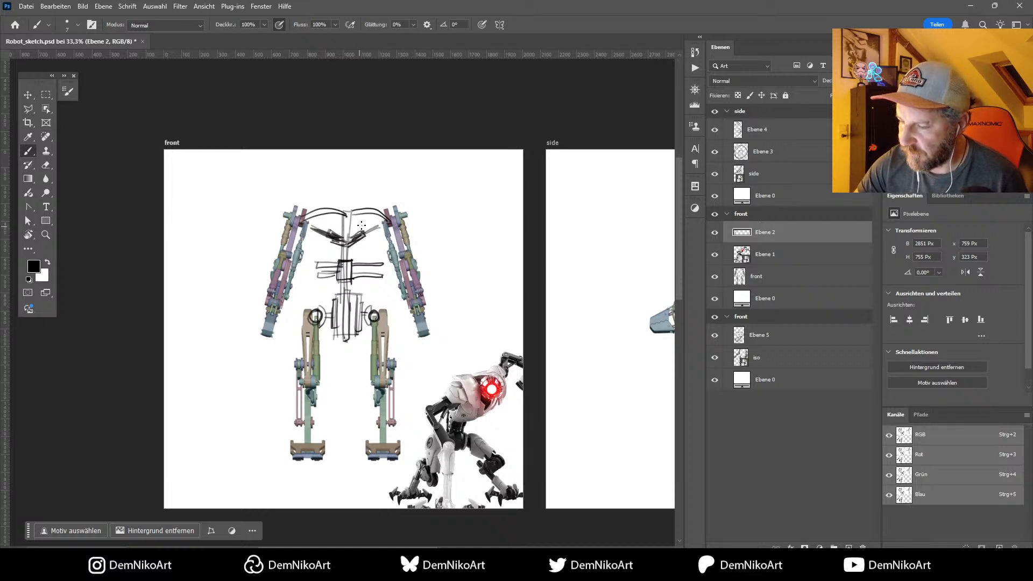
Step: On the side artboard's layer Ebene 4, sketch an upper rib from shoulder to spine and mark the joints at the shoulder and spine top
drag(566, 349, 336, 336)
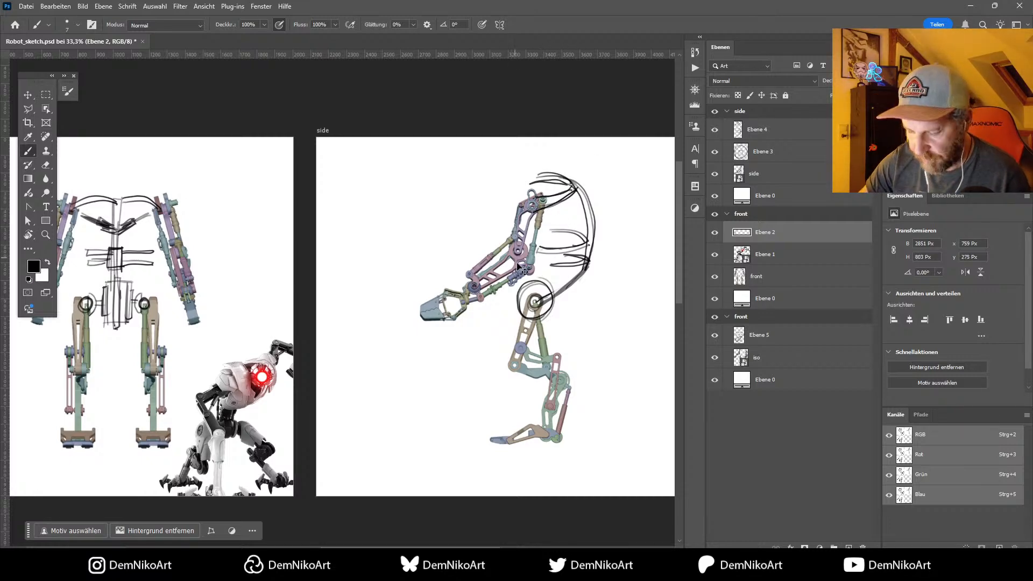
click(753, 131)
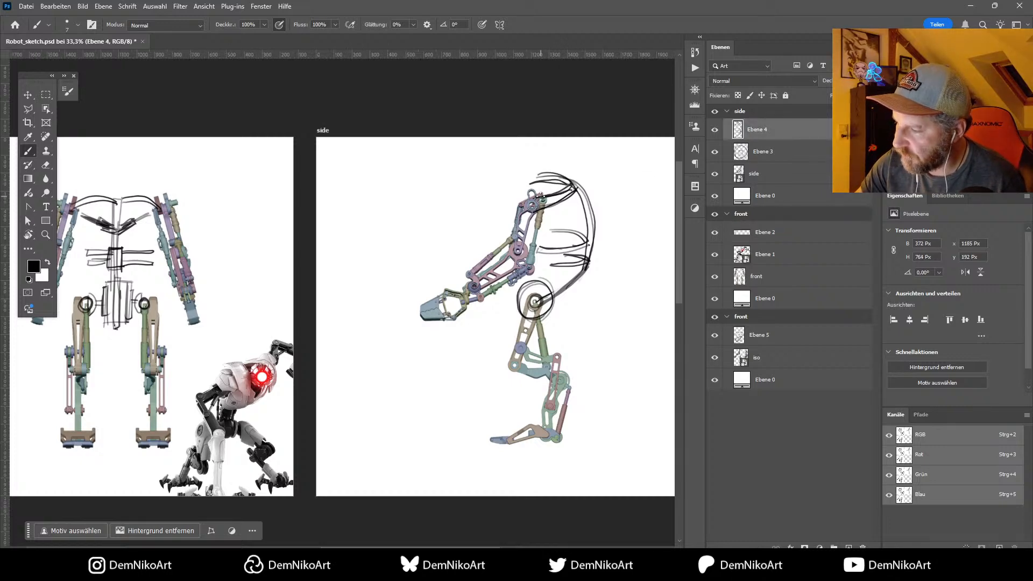
mouse_move(537, 198)
mouse_down()
mouse_move(593, 219)
mouse_move(582, 221)
mouse_up()
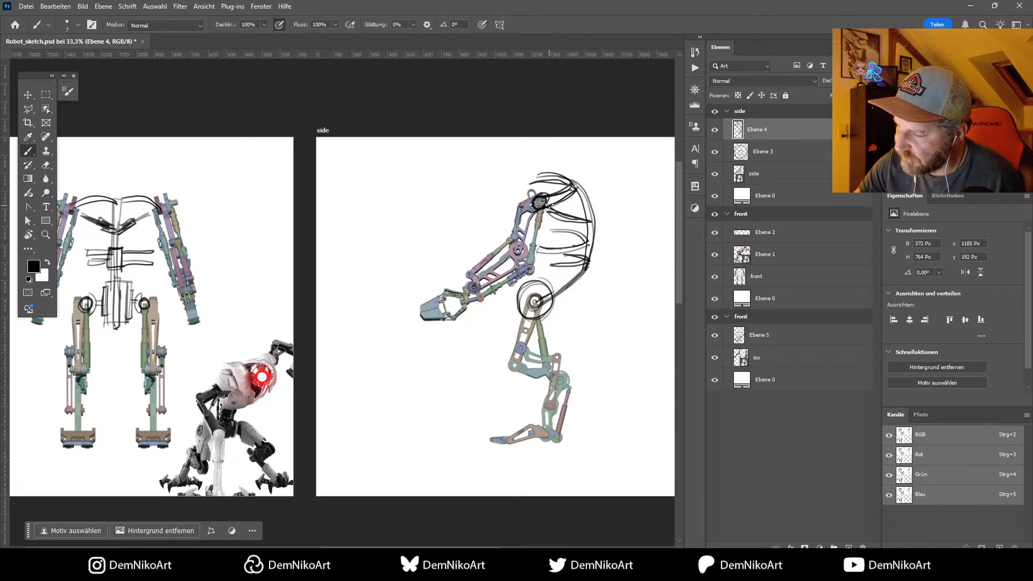
drag(572, 186, 577, 184)
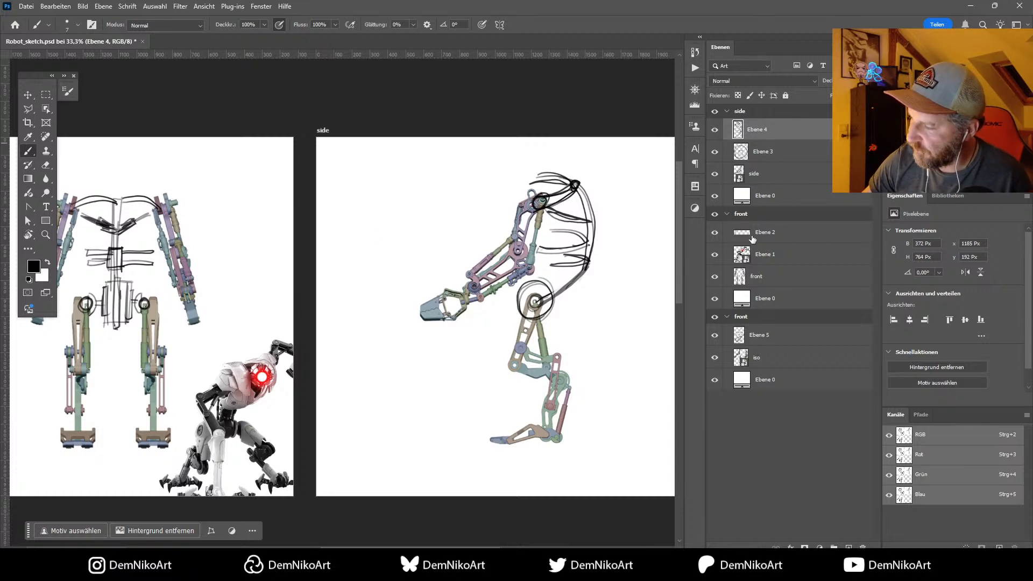
key(ctrl+minus)
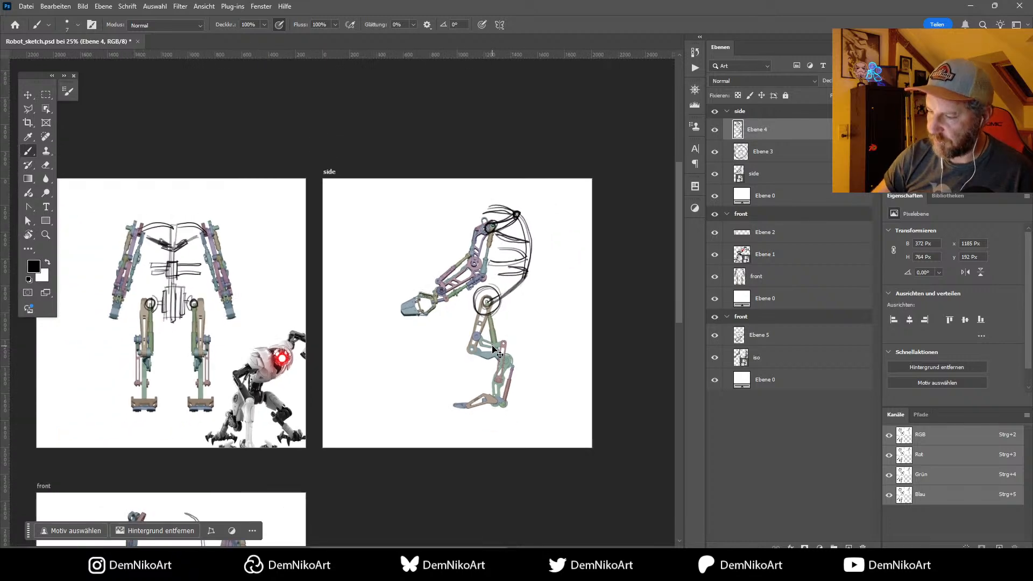
drag(446, 393, 504, 322)
click(782, 111)
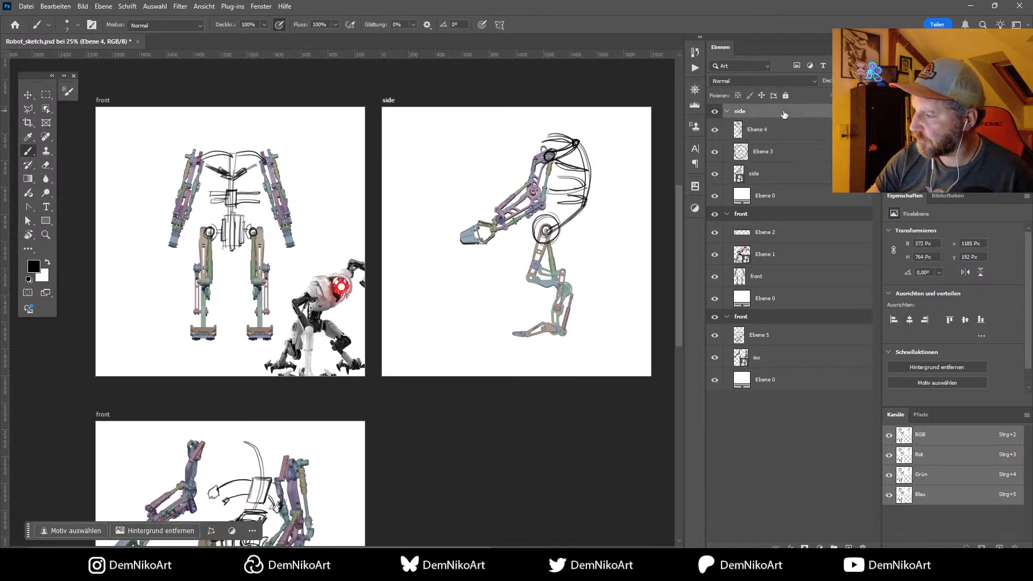
right_click(782, 113)
click(812, 177)
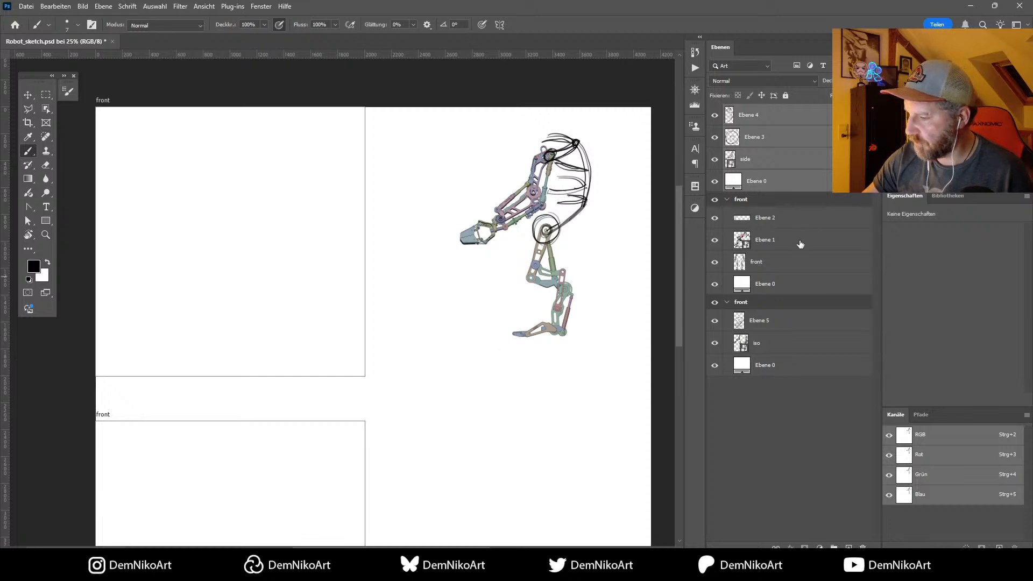
key(ctrl+z)
Step: Ungroup the side artboard so its layers sit directly in the document
right_click(800, 112)
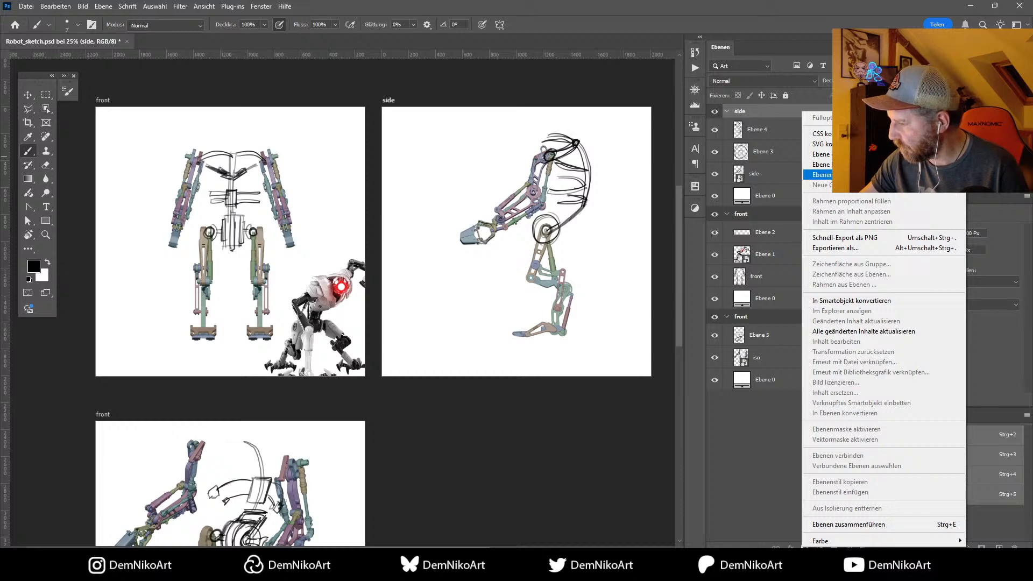
click(820, 174)
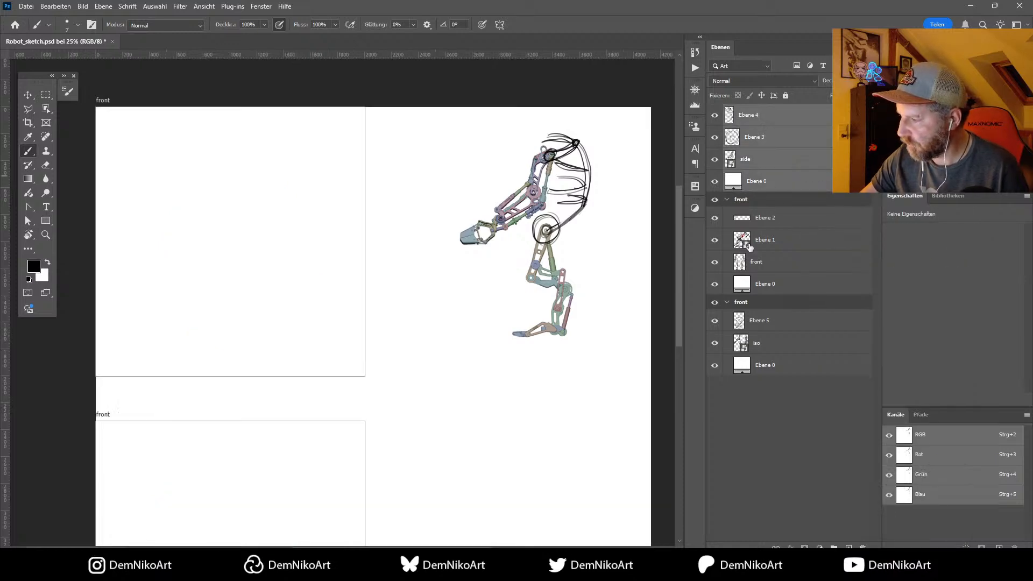
click(750, 246)
key(v)
drag(356, 440, 422, 369)
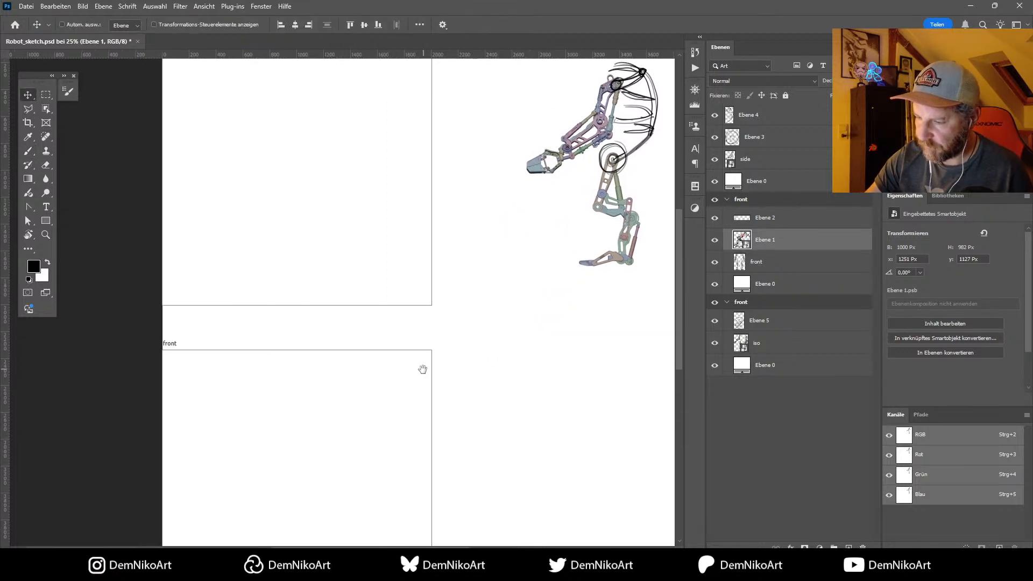
key(ctrl+t)
drag(450, 284, 383, 223)
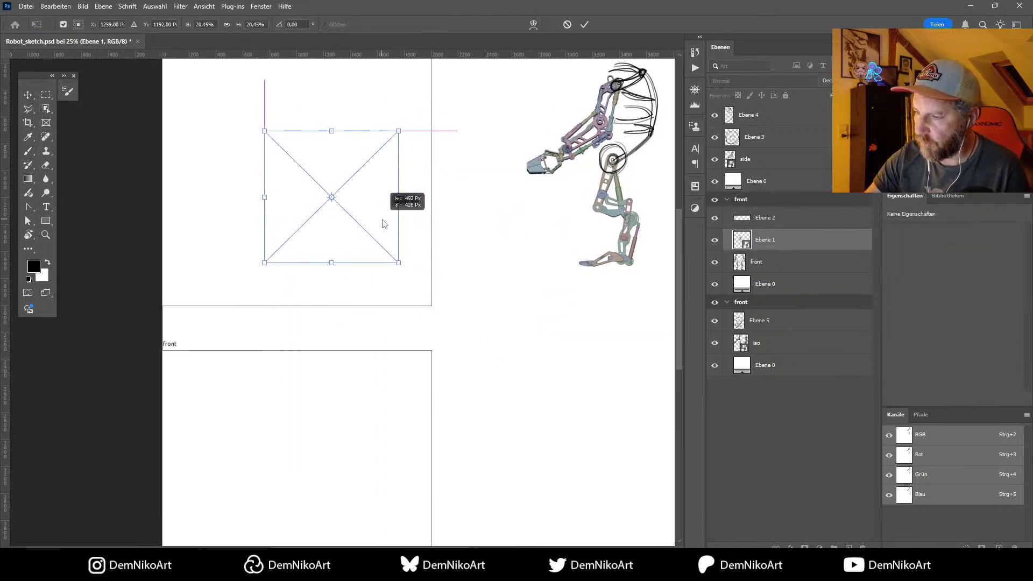
key(Return)
key(ctrl+minus)
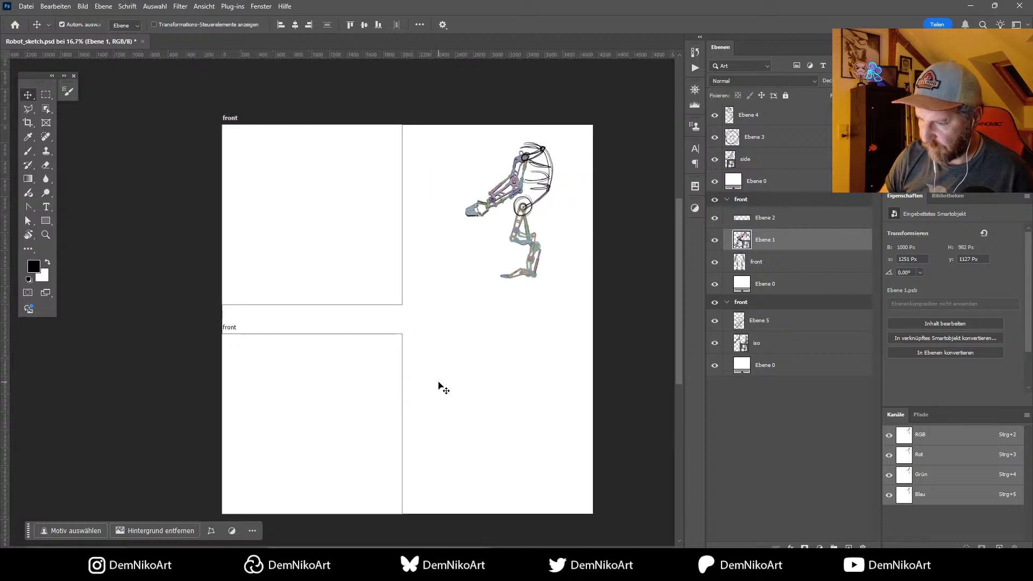
Step: Ungroup both front artboards together and select the white background layer Ebene 0 below the side layer
key(ctrl)
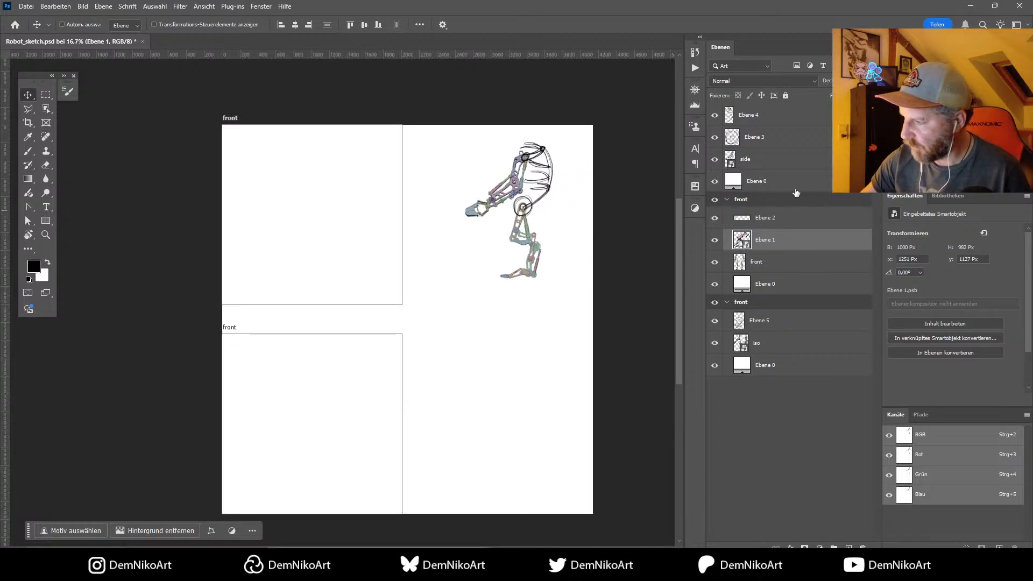
click(770, 303)
right_click(773, 305)
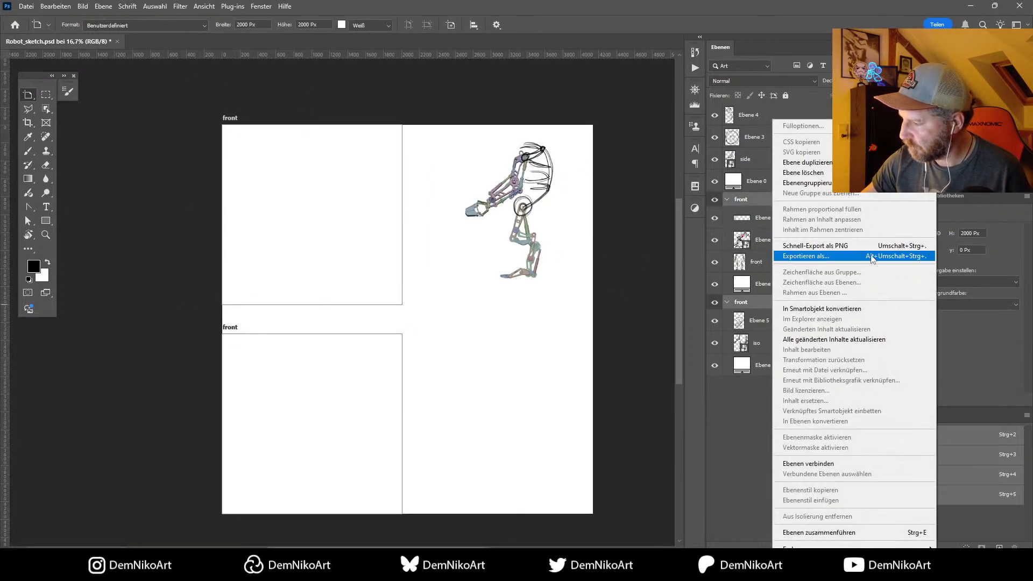
click(807, 183)
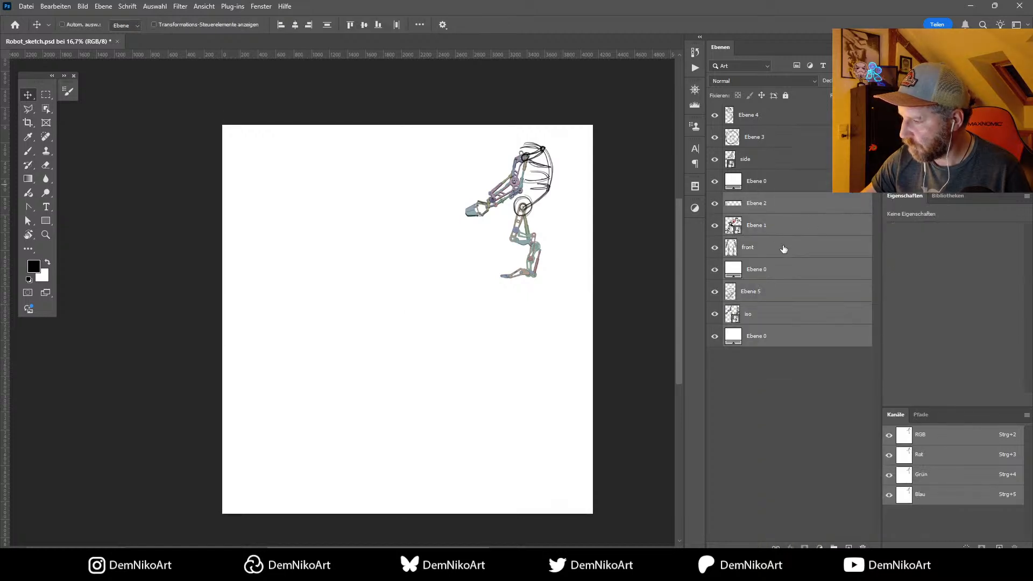
click(776, 189)
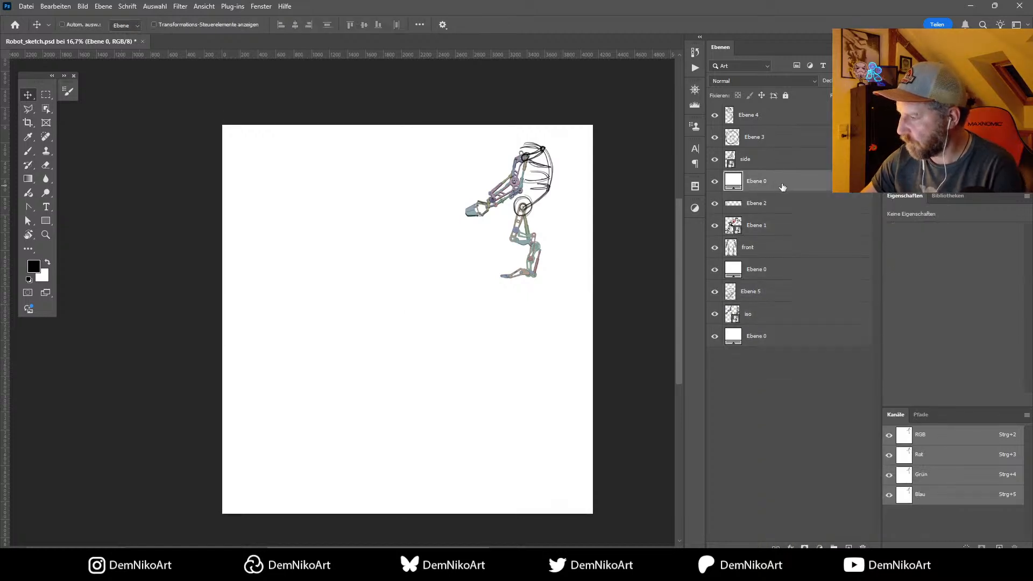
Step: Delete the white background layers Ebene 0 under the side and front layers, keeping only the lowest one under iso
key(Delete)
click(769, 251)
key(Delete)
click(766, 291)
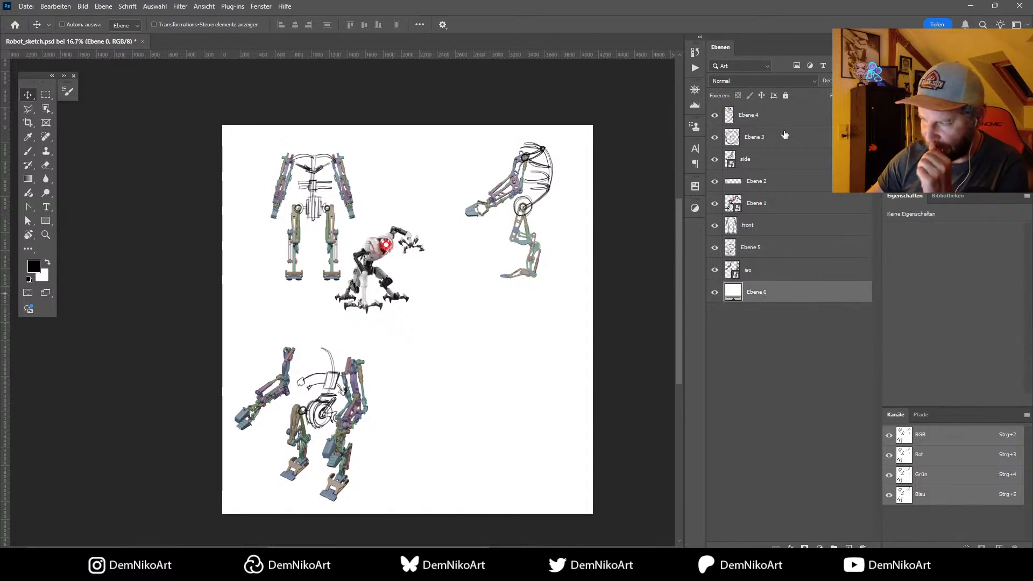
Step: Make sketch layer Ebene 4 the active layer and save the document
click(774, 117)
key(ctrl+plus)
scroll(508, 382, up, 2)
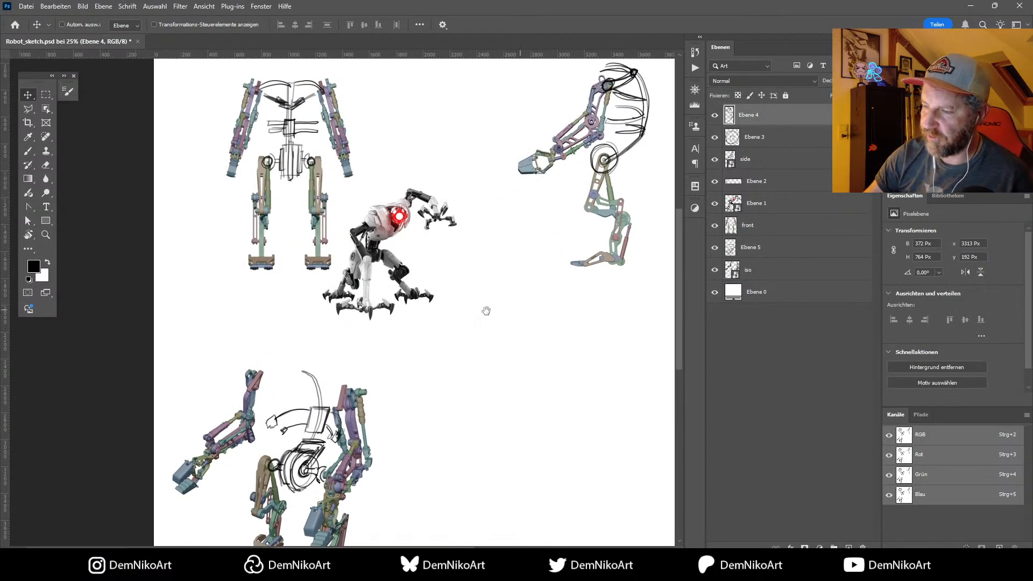
scroll(484, 307, right, 2)
key(ctrl+s)
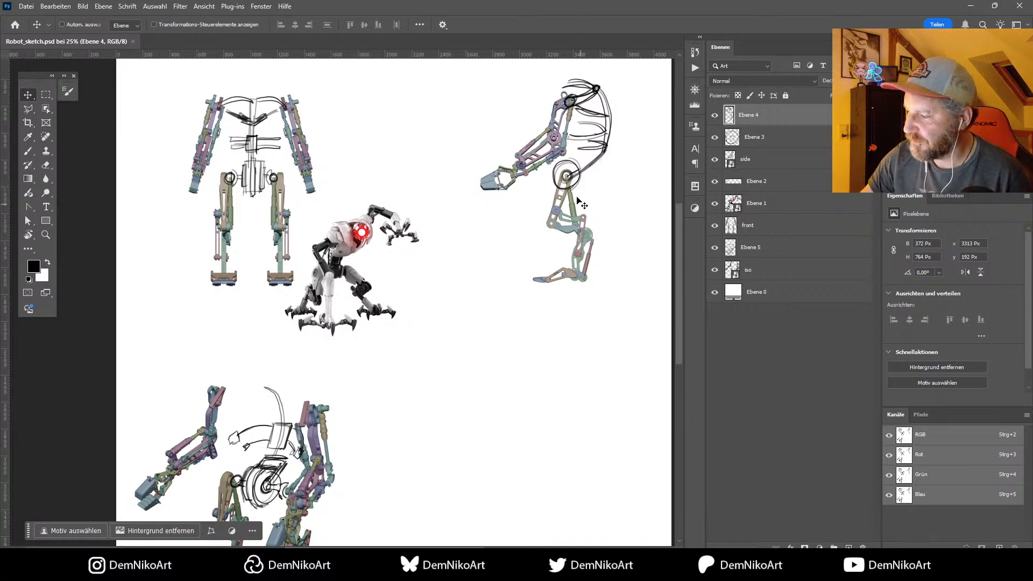
Step: Try a small round joint at the upper end of the iso view's spine on Ebene 4, and erase it again
drag(586, 176, 550, 228)
drag(376, 434, 470, 348)
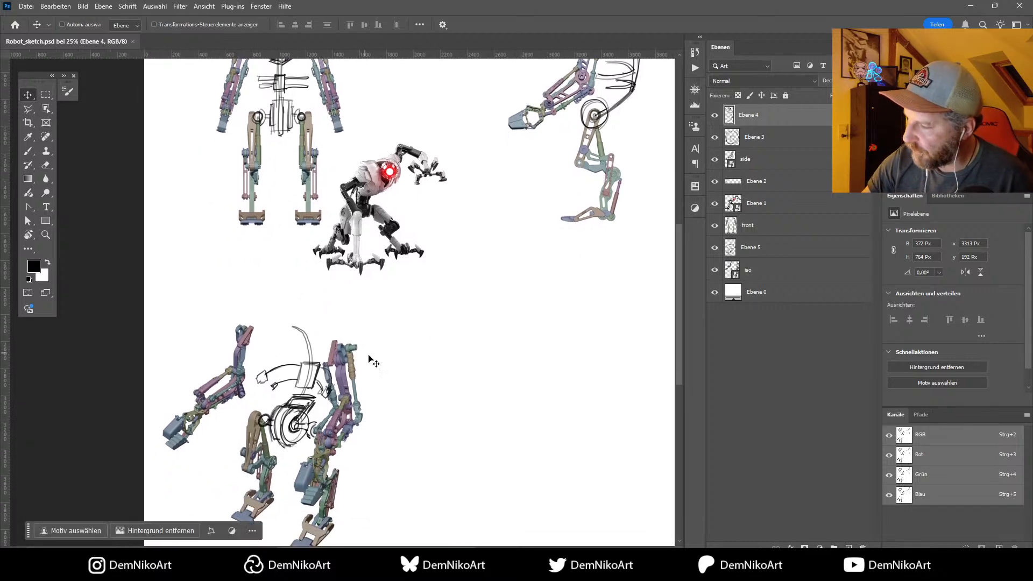
key(b)
drag(297, 325, 295, 326)
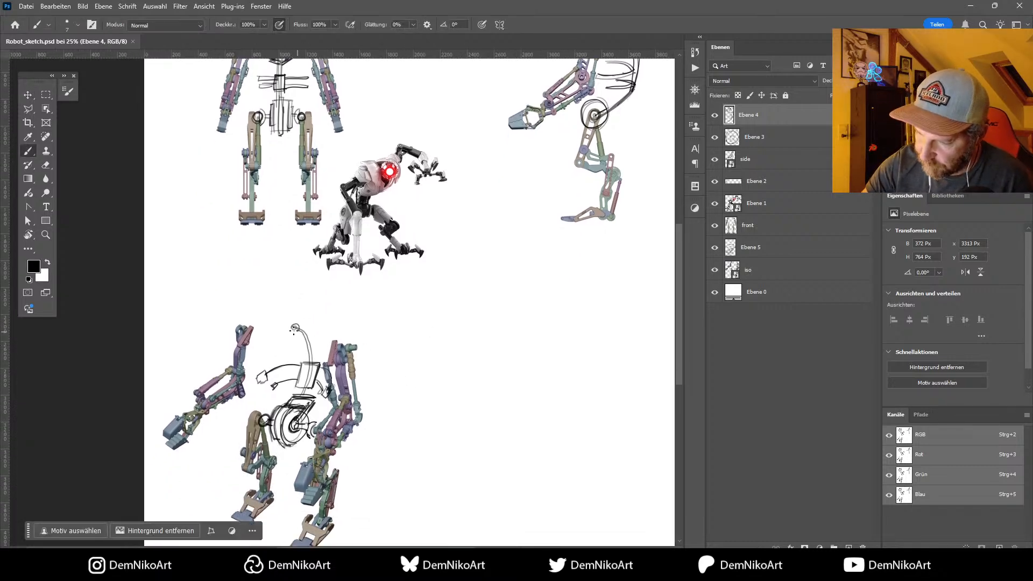
alt+scroll(304, 349, up, 4)
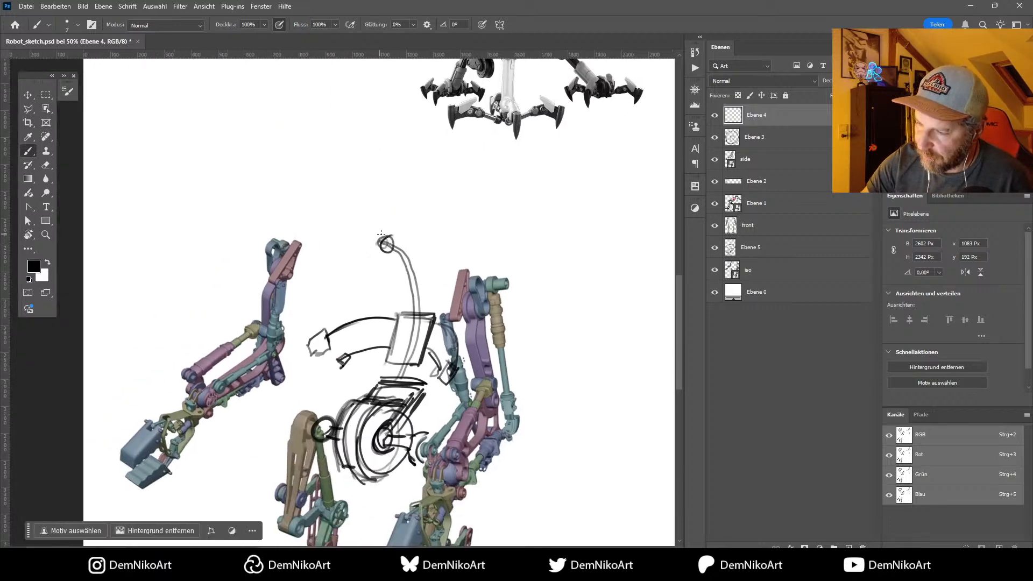
mouse_move(383, 233)
mouse_down()
mouse_move(377, 248)
mouse_move(395, 237)
mouse_up()
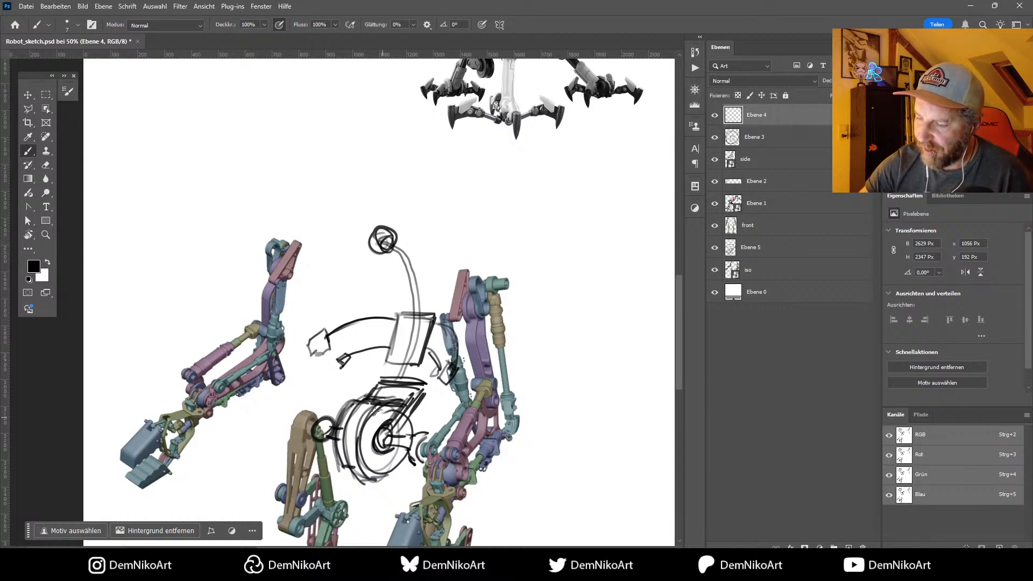
key(e)
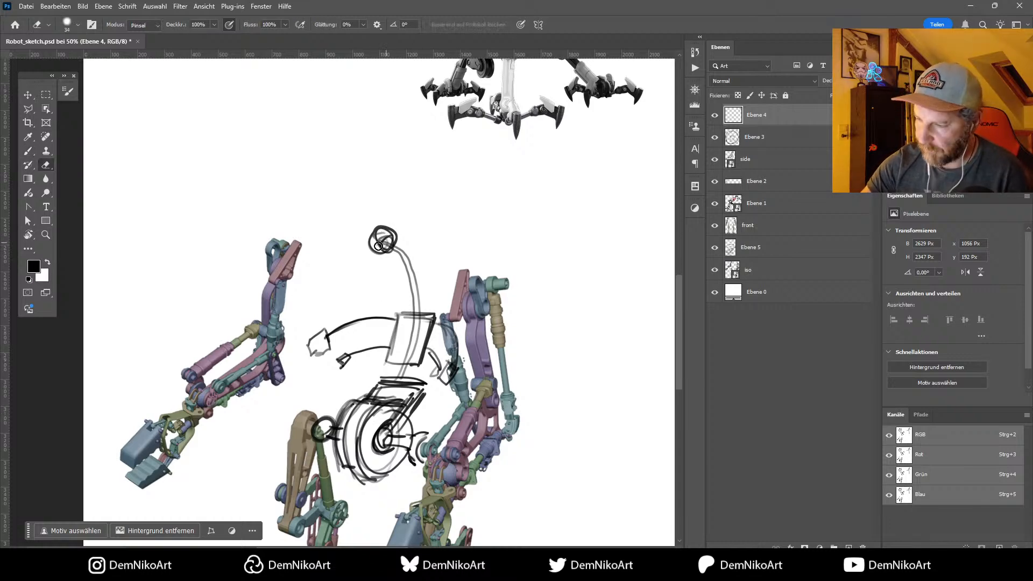
mouse_move(384, 232)
mouse_down()
mouse_move(377, 245)
mouse_move(394, 234)
mouse_move(383, 224)
mouse_up()
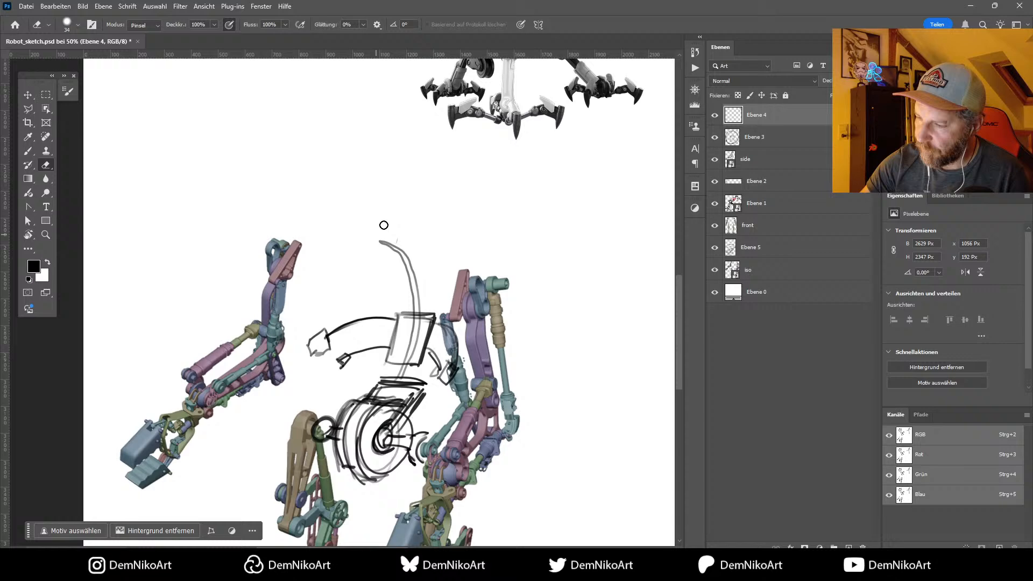
Step: Merge the sketch layers Ebene 4, Ebene 3, Ebene 2 and Ebene 5 into one layer
shift+click(775, 139)
ctrl+click(767, 183)
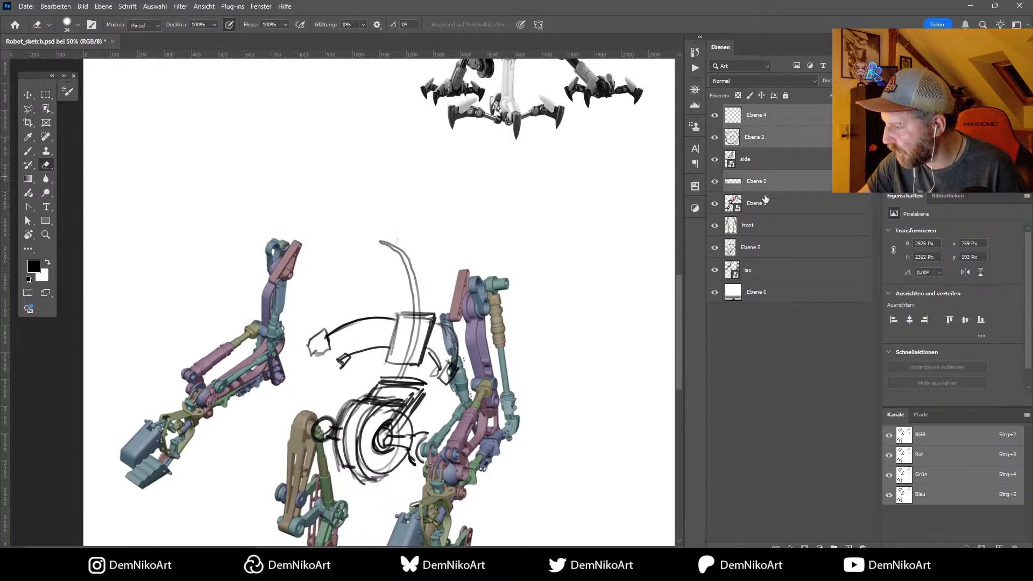
ctrl+click(760, 246)
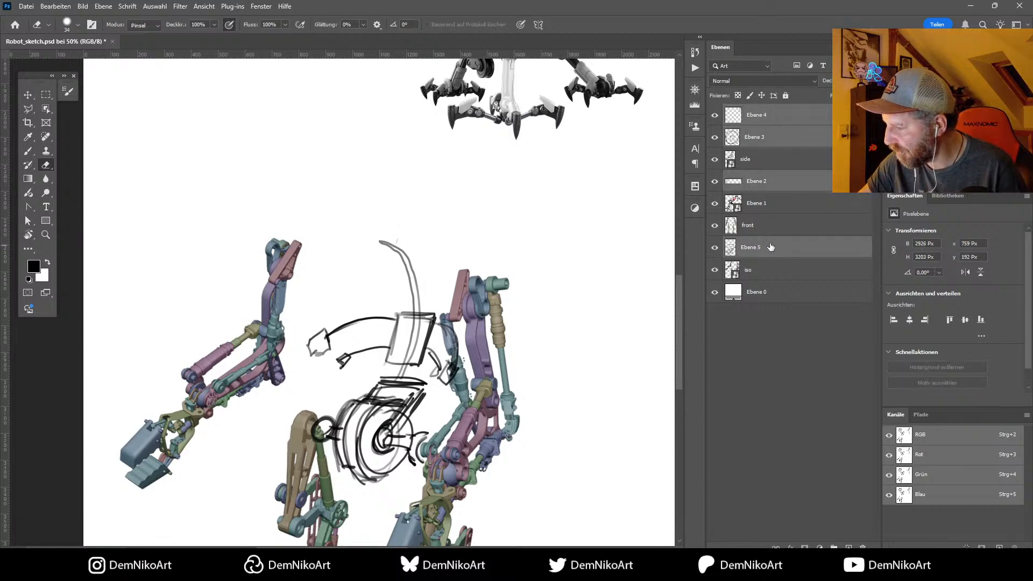
click(716, 249)
click(717, 250)
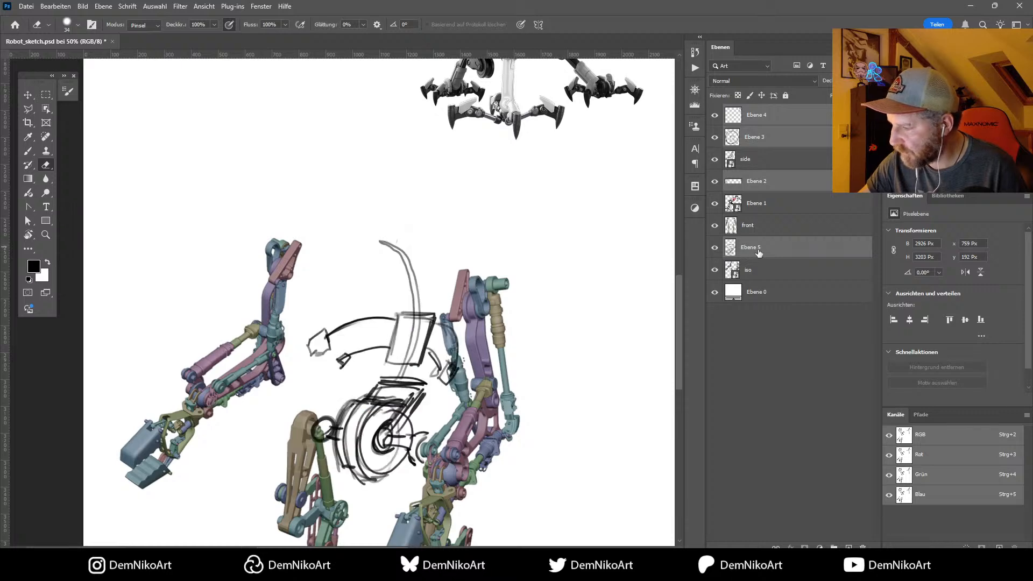
key(ctrl+e)
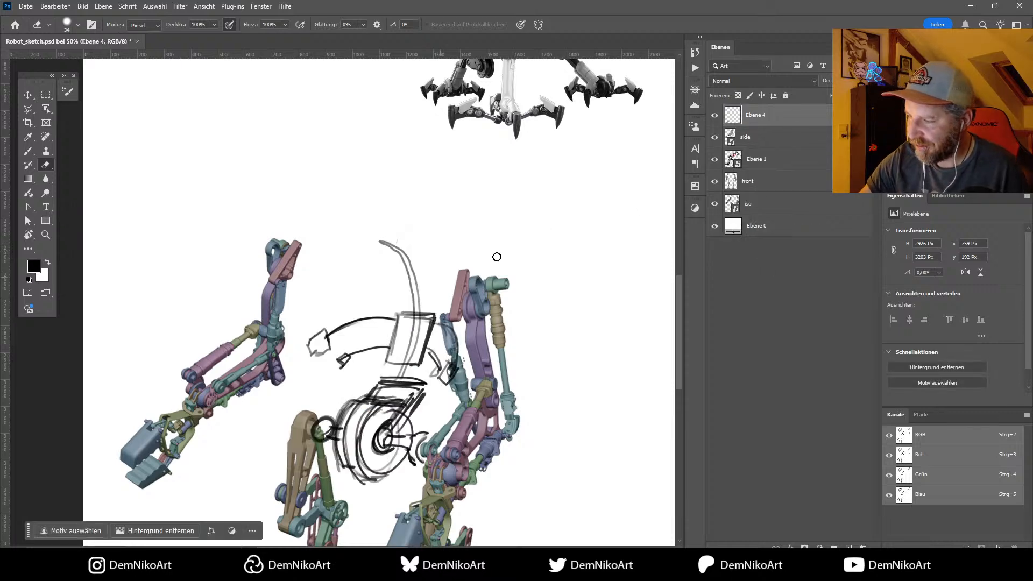
click(716, 115)
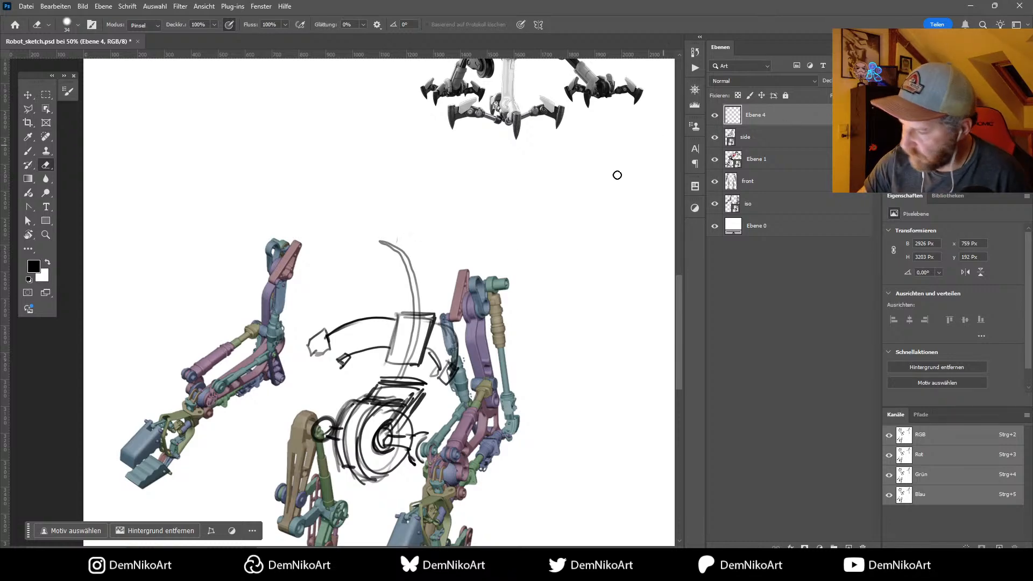
Step: Sketch a flat elliptical neck ring at the upper end of the iso view's spine, with two short upright strokes above it
key(b)
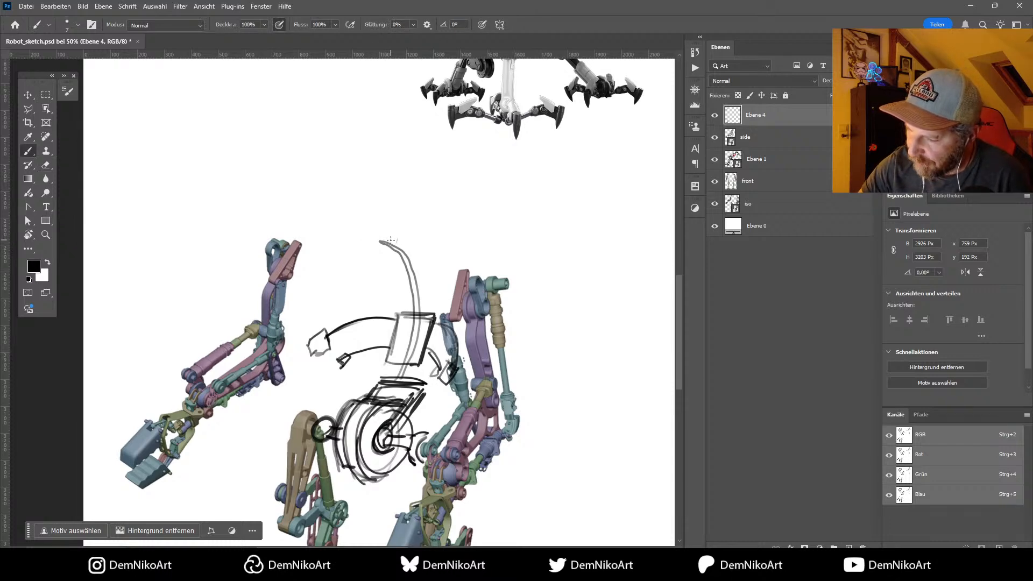
mouse_move(390, 236)
mouse_down()
mouse_move(388, 245)
mouse_move(372, 230)
mouse_move(406, 245)
mouse_move(396, 231)
mouse_move(350, 248)
mouse_move(469, 286)
mouse_move(409, 313)
mouse_move(436, 318)
mouse_up()
key(r)
drag(399, 280, 397, 270)
key(r)
mouse_move(419, 354)
mouse_down()
mouse_move(484, 276)
mouse_move(453, 240)
mouse_up()
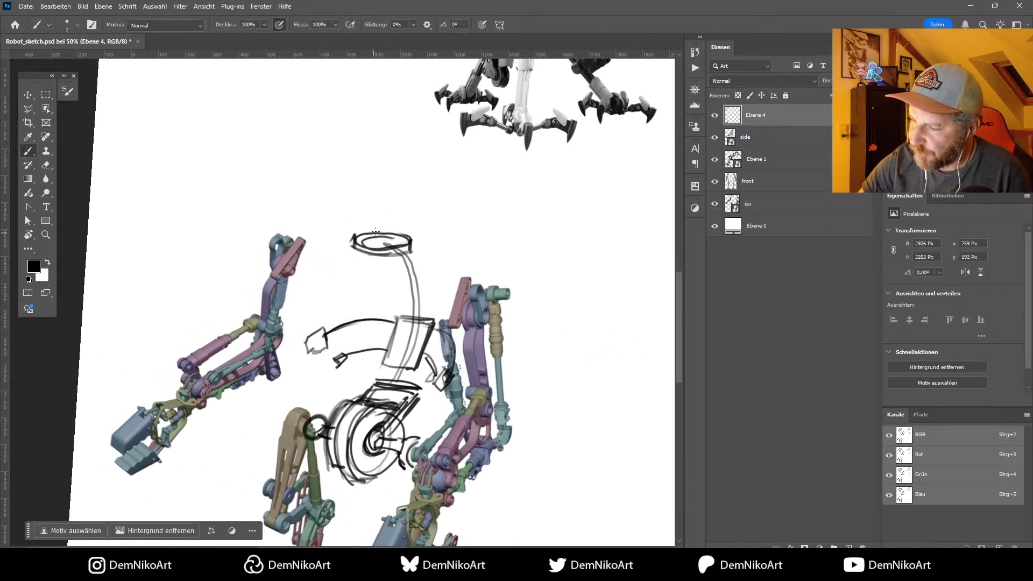
mouse_move(379, 223)
mouse_down()
mouse_move(378, 242)
mouse_move(394, 243)
mouse_move(431, 224)
mouse_move(400, 232)
mouse_up()
Step: Sketch curved shoulder lines from the neck ring to both arms in the iso view
key(r)
key(b)
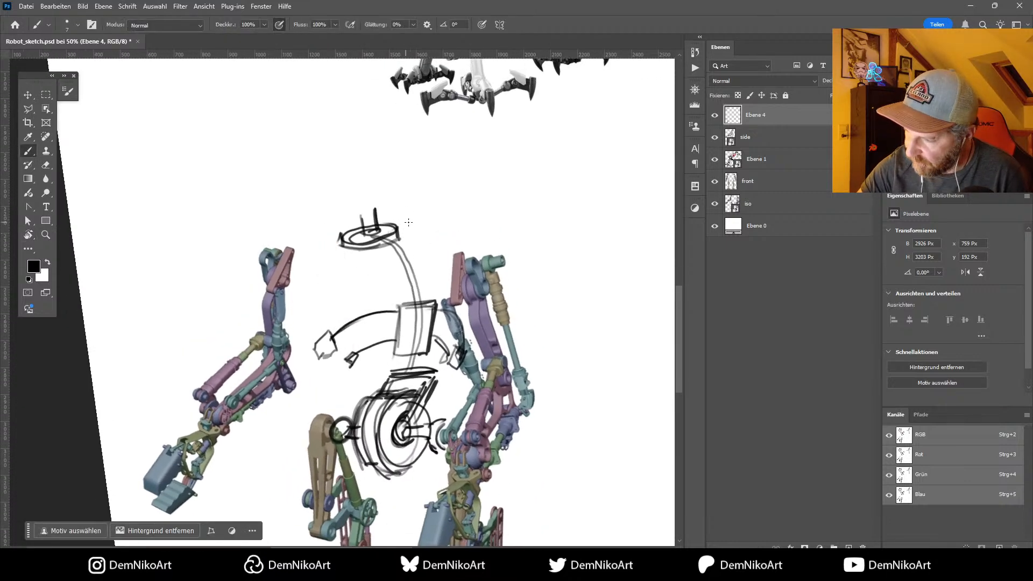
mouse_move(398, 223)
mouse_down()
mouse_move(470, 242)
mouse_move(484, 257)
mouse_up()
mouse_move(345, 232)
mouse_down()
mouse_move(294, 253)
mouse_move(286, 280)
mouse_move(329, 247)
mouse_up()
mouse_move(330, 249)
mouse_down()
mouse_move(349, 237)
mouse_move(451, 240)
mouse_move(472, 253)
mouse_up()
drag(425, 229, 466, 245)
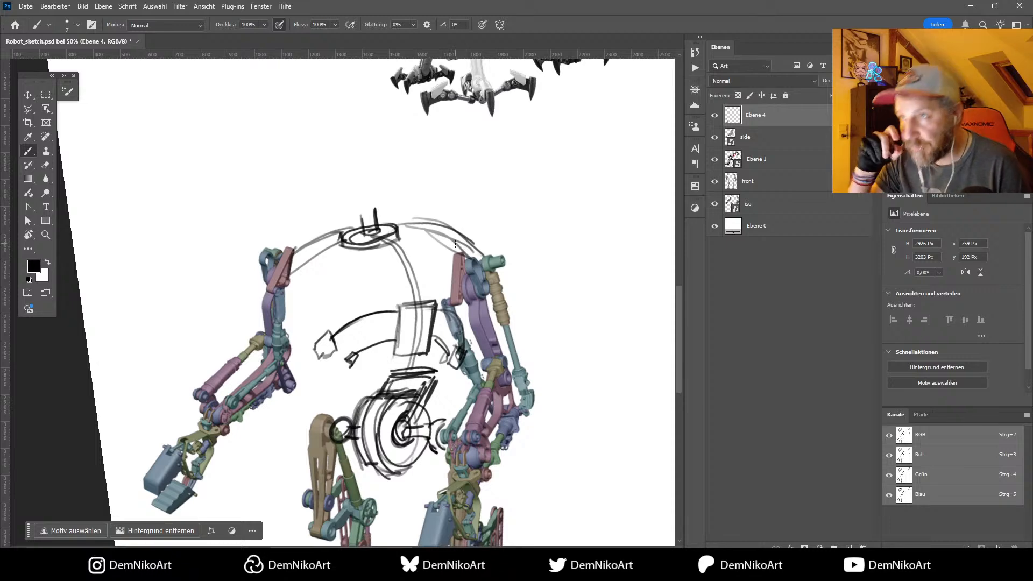
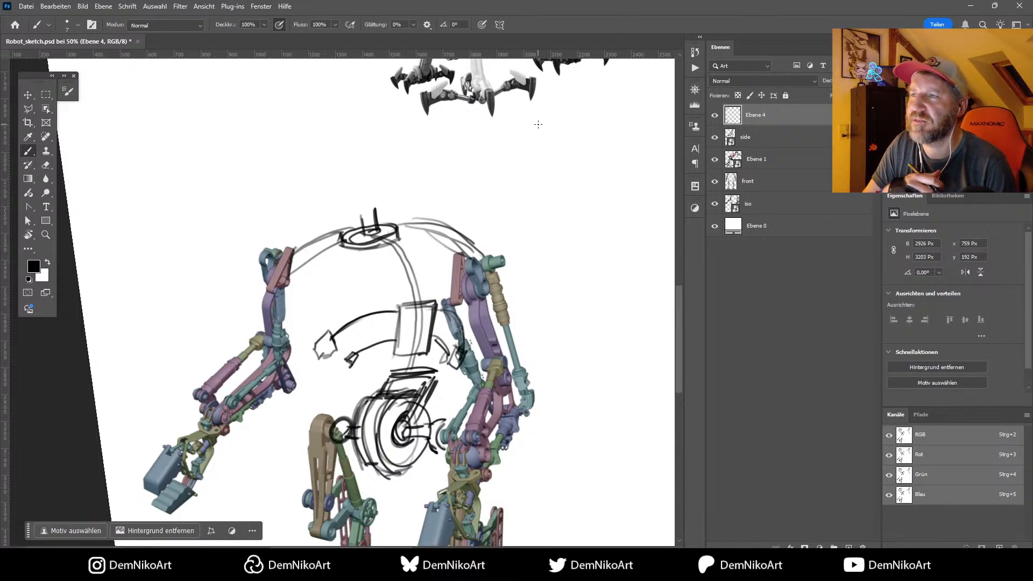
Step: Reset the canvas rotation and examine the torso sketches in the front, side and iso views
alt+scroll(538, 125, down, 3)
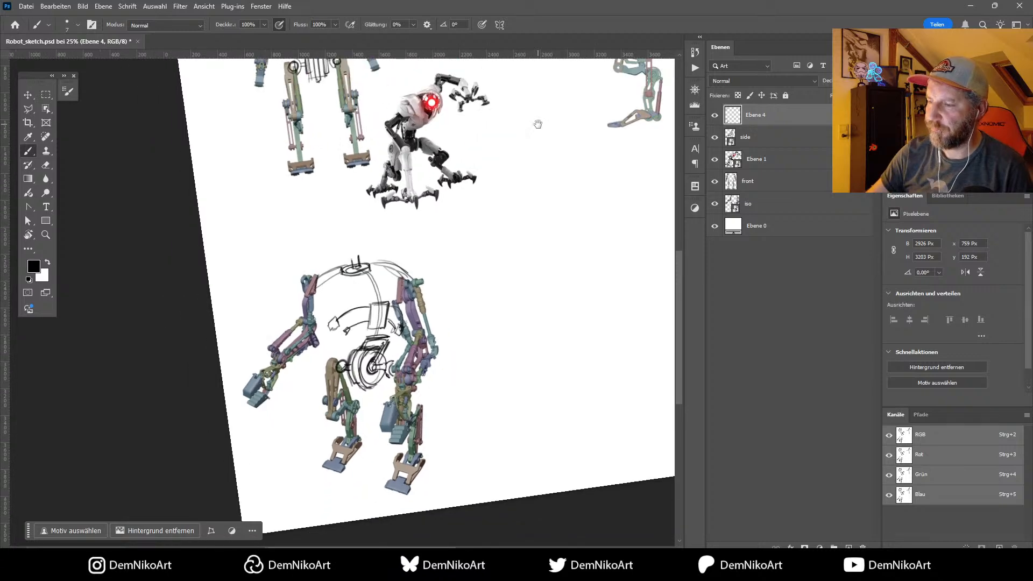
drag(535, 123, 462, 195)
drag(460, 334, 460, 340)
key(r)
key(Escape)
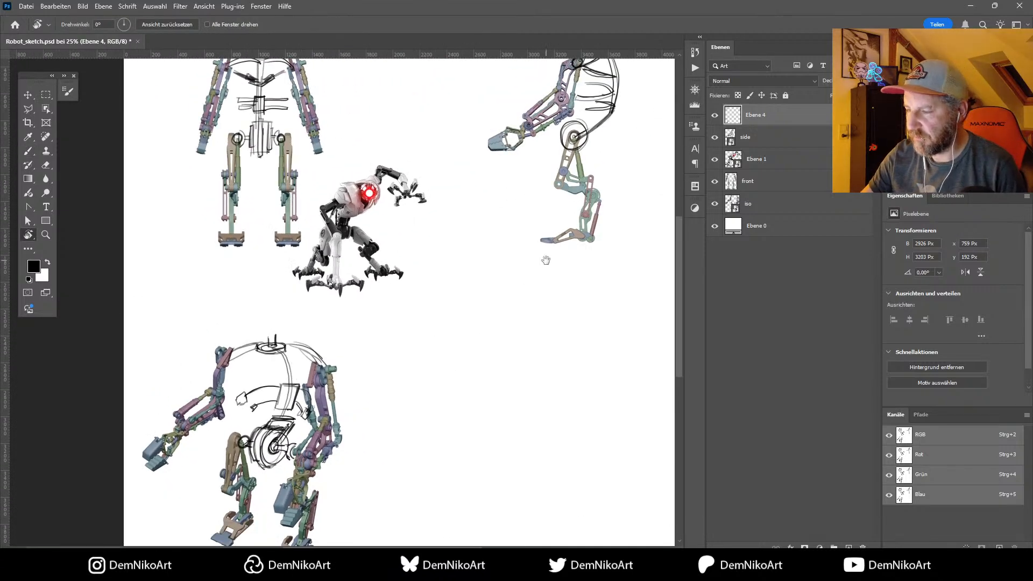
drag(544, 263, 496, 354)
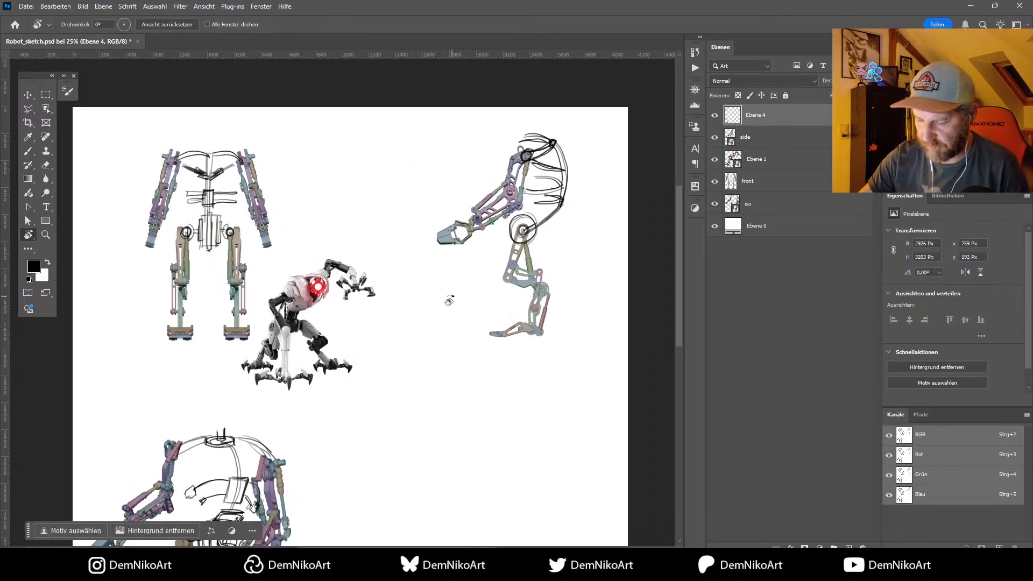
key(b)
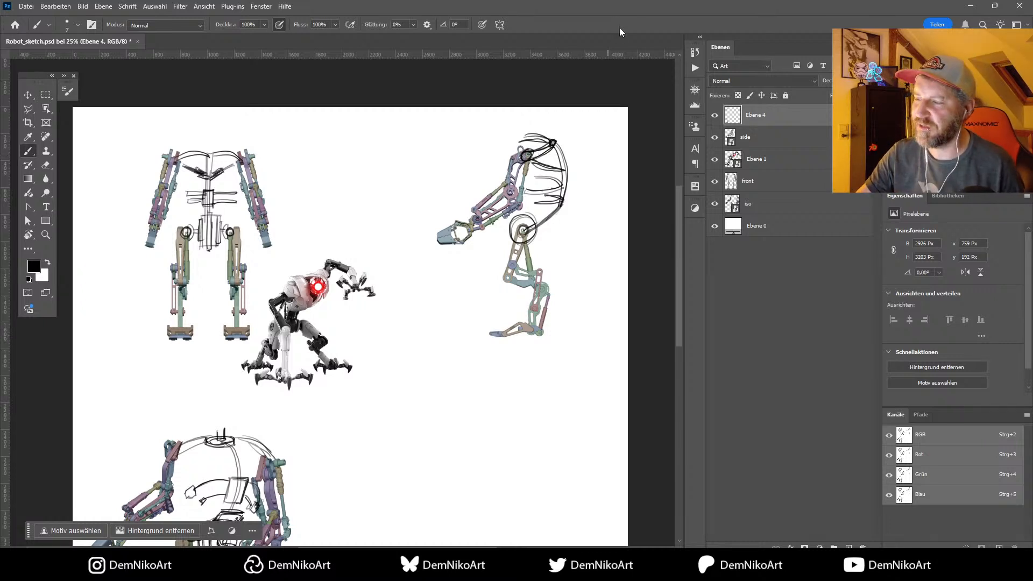
scroll(488, 304, down, 5)
scroll(500, 259, left, 4)
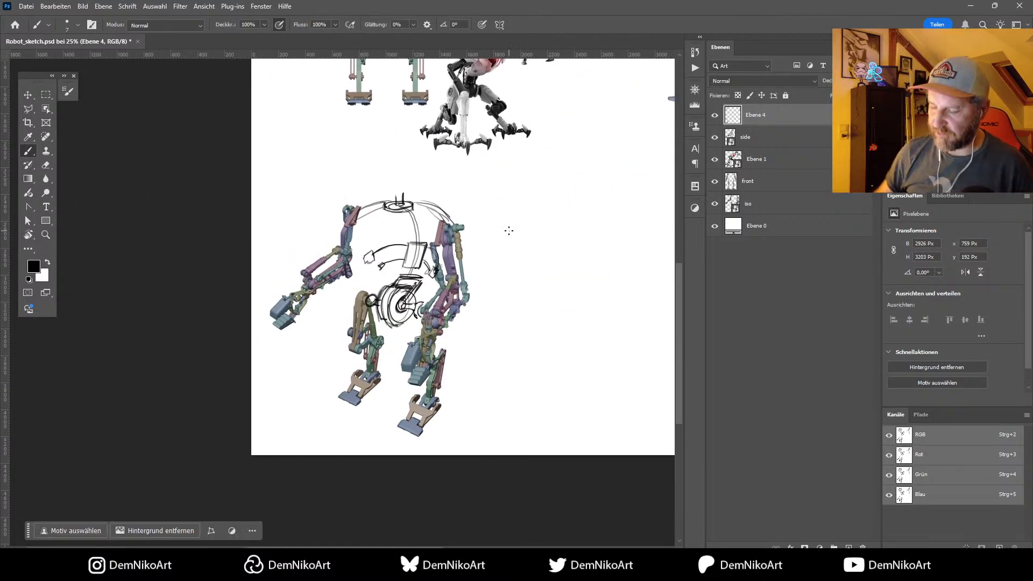
key(ctrl+plus)
scroll(509, 230, right, 1)
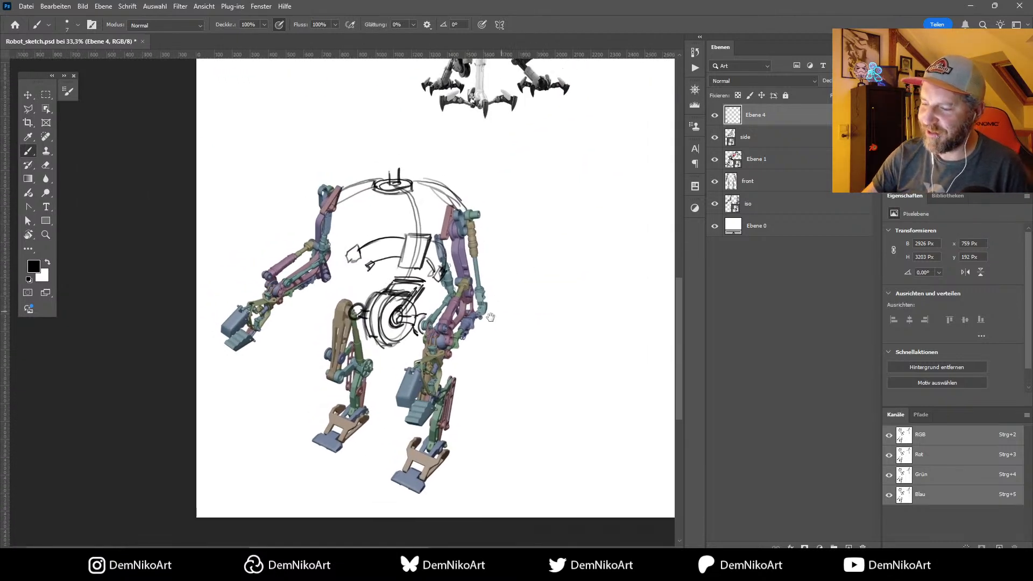
scroll(500, 258, up, 1)
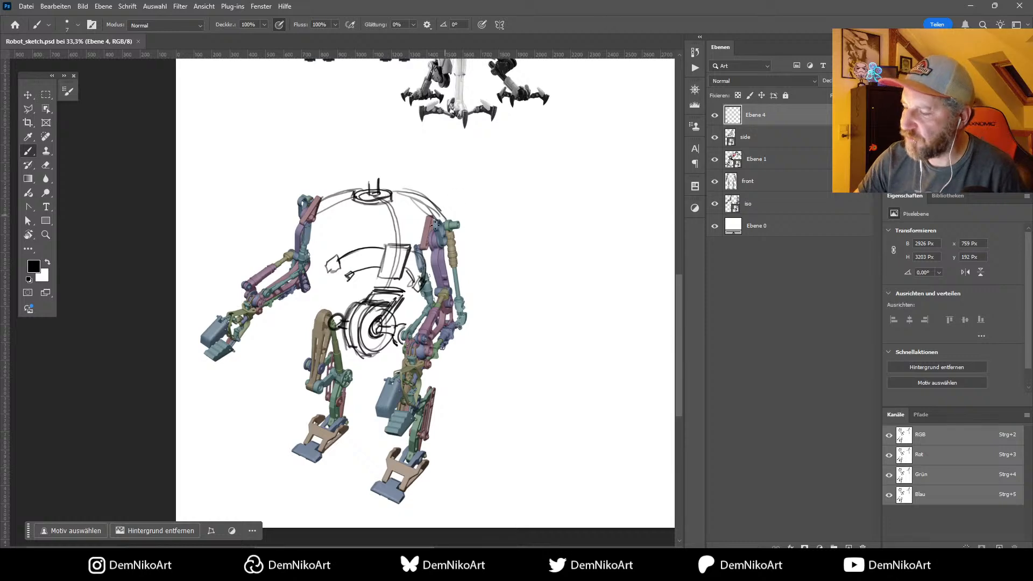
Step: Sketch a box-shaped chest block beneath the neck ring and lines linking it to the shoulder in the isometric robot view
mouse_move(486, 189)
mouse_down()
mouse_move(406, 352)
mouse_move(406, 383)
mouse_move(303, 366)
mouse_move(538, 291)
mouse_move(573, 155)
mouse_up()
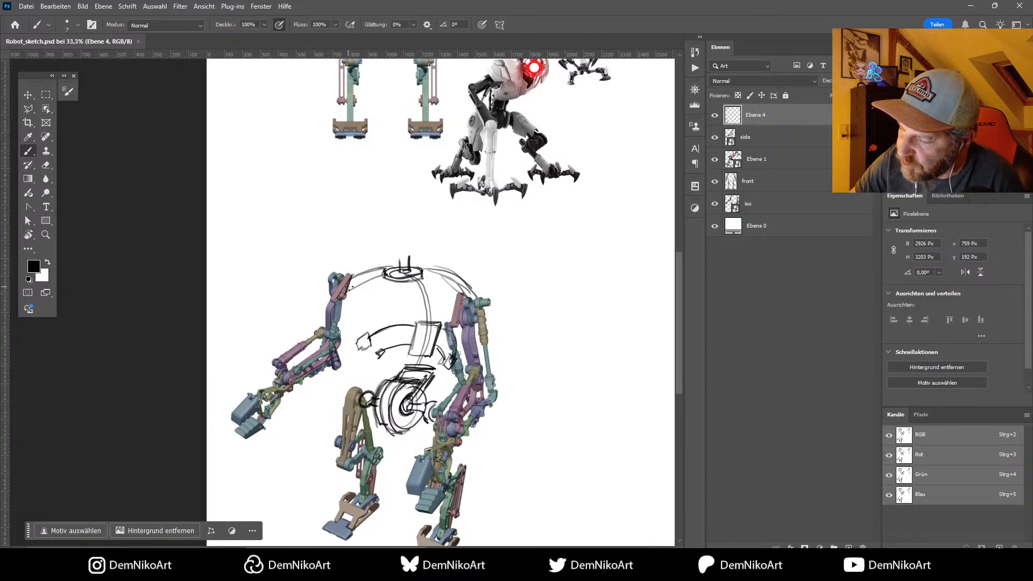
mouse_move(349, 287)
mouse_down()
mouse_move(390, 305)
mouse_move(446, 288)
mouse_move(399, 310)
mouse_move(454, 323)
mouse_up()
drag(449, 290, 453, 322)
mouse_move(455, 323)
mouse_down()
mouse_move(402, 323)
mouse_move(397, 302)
mouse_move(468, 291)
mouse_up()
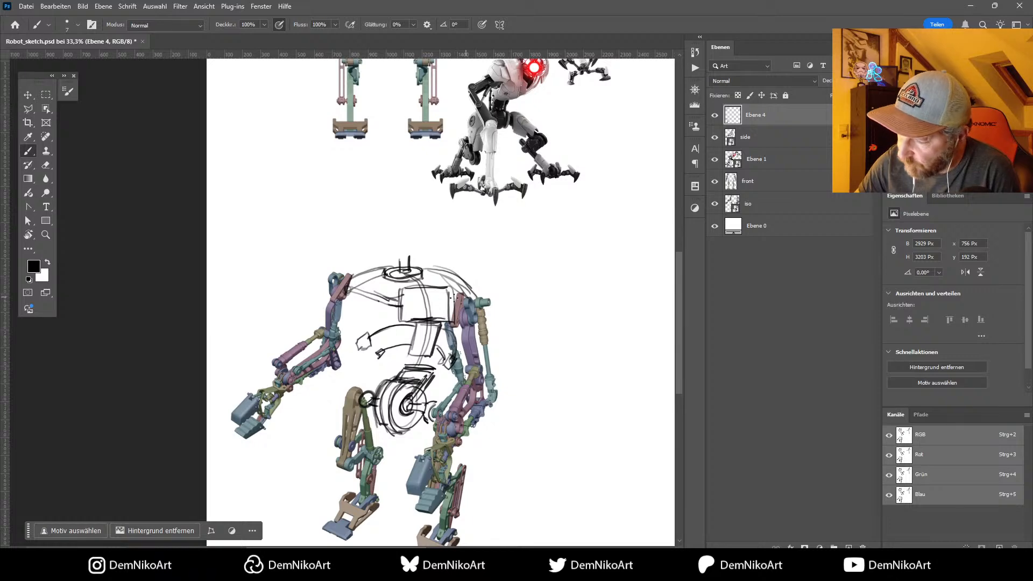
mouse_move(442, 294)
mouse_down()
mouse_move(471, 287)
mouse_move(469, 297)
mouse_up()
Step: Sketch the chest block with diagonal struts between the shoulders in the front robot view
scroll(464, 296, up, 4)
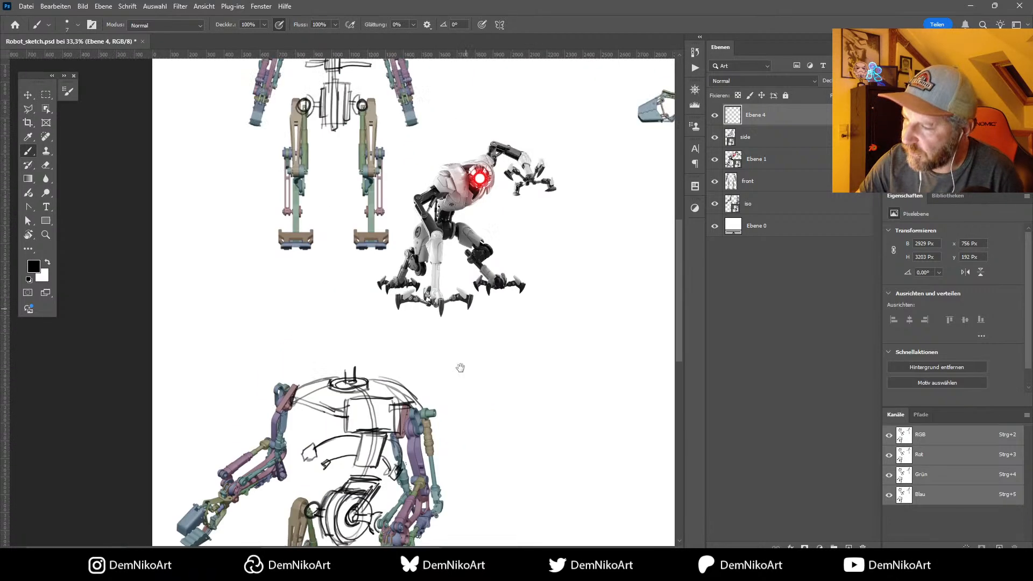
mouse_move(359, 145)
mouse_down()
mouse_move(343, 170)
mouse_move(371, 173)
mouse_move(344, 175)
mouse_move(372, 176)
mouse_up()
mouse_move(371, 144)
mouse_down()
mouse_move(371, 176)
mouse_move(372, 145)
mouse_up()
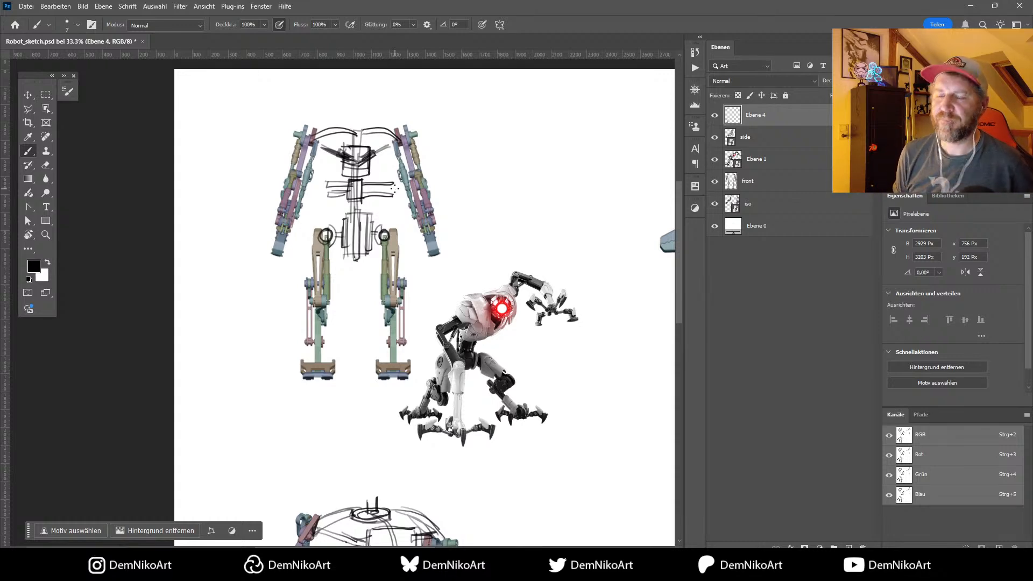
mouse_move(558, 241)
mouse_down()
mouse_move(363, 289)
mouse_move(256, 276)
mouse_up()
drag(513, 261, 518, 257)
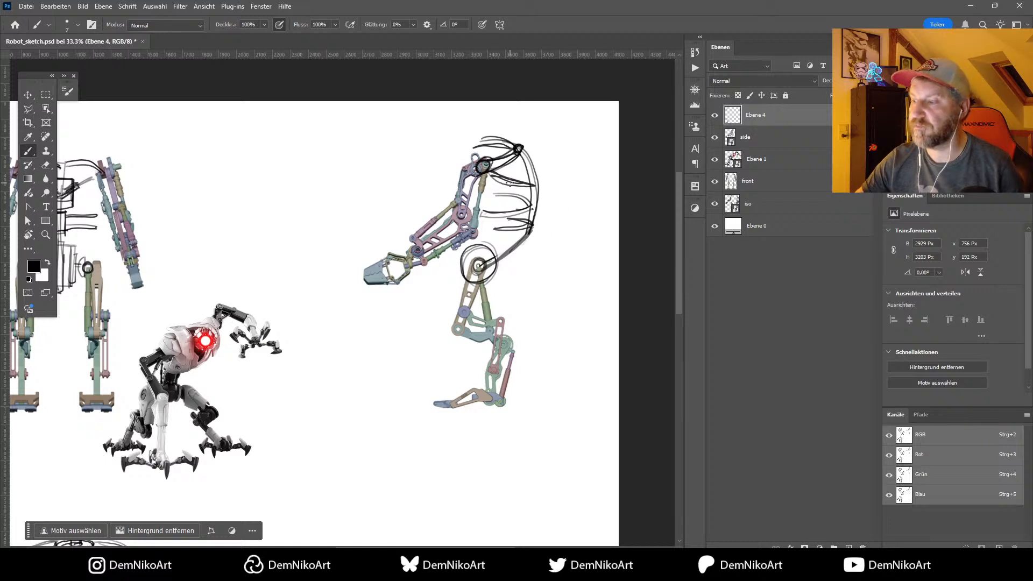
mouse_move(537, 181)
mouse_down()
mouse_move(549, 187)
mouse_move(535, 185)
mouse_move(549, 186)
mouse_move(534, 231)
mouse_move(546, 232)
mouse_move(534, 180)
mouse_move(550, 182)
mouse_move(548, 232)
mouse_move(545, 175)
mouse_up()
drag(572, 269, 596, 301)
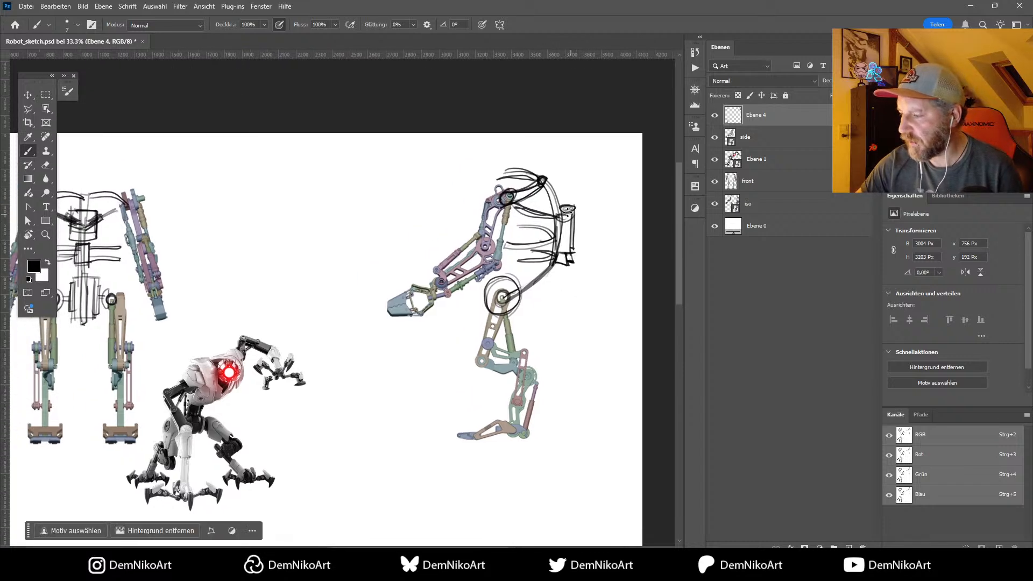
drag(560, 215, 572, 207)
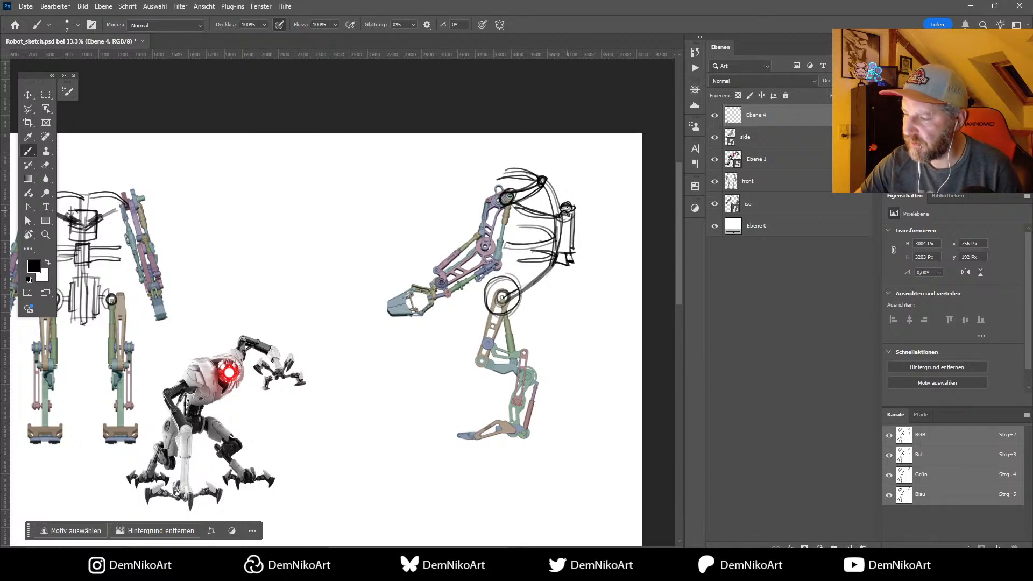
key(ctrl+z)
key(ctrl+z)
key(ctrl+z)
key(ctrl+z)
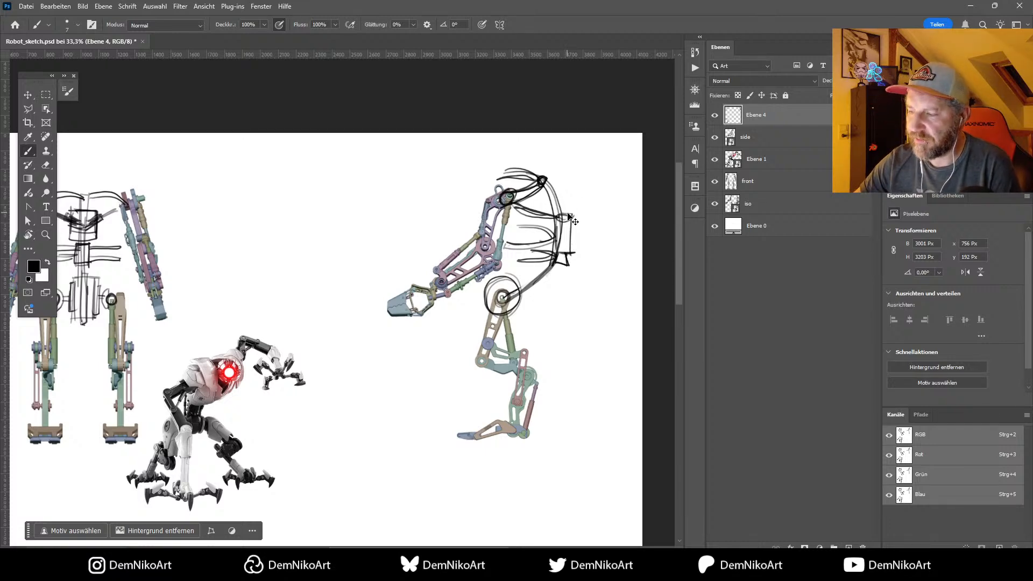
key(ctrl+z)
key(ctrl+z)
key(ctrl+z)
key(ctrl+z)
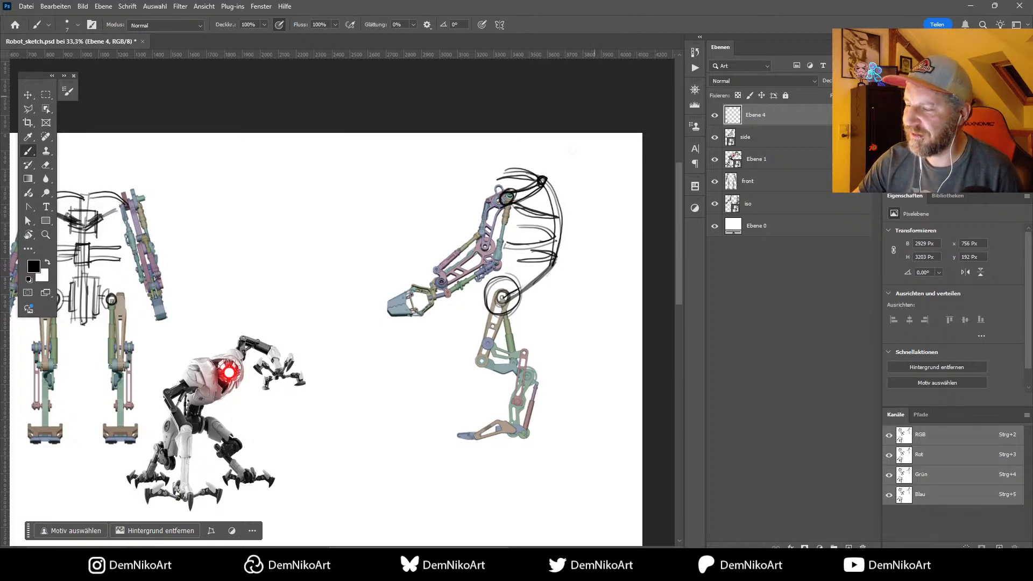
Step: Sketch an outer back curve from shoulder to hip and a rounded block on the upper spine in the side view
mouse_move(581, 229)
mouse_down()
mouse_move(534, 222)
mouse_move(510, 226)
mouse_move(507, 240)
mouse_up()
mouse_move(512, 202)
mouse_down()
mouse_move(530, 205)
mouse_move(509, 237)
mouse_move(525, 172)
mouse_move(489, 160)
mouse_up()
mouse_move(519, 221)
mouse_down()
mouse_move(460, 299)
mouse_move(519, 237)
mouse_up()
Step: Reinforce the chest block and spine lines of the torso sketch in the front view
mouse_move(351, 355)
mouse_down()
mouse_move(541, 300)
mouse_move(555, 315)
mouse_up()
mouse_move(258, 159)
mouse_down()
mouse_move(281, 178)
mouse_move(286, 157)
mouse_move(261, 152)
mouse_move(257, 178)
mouse_up()
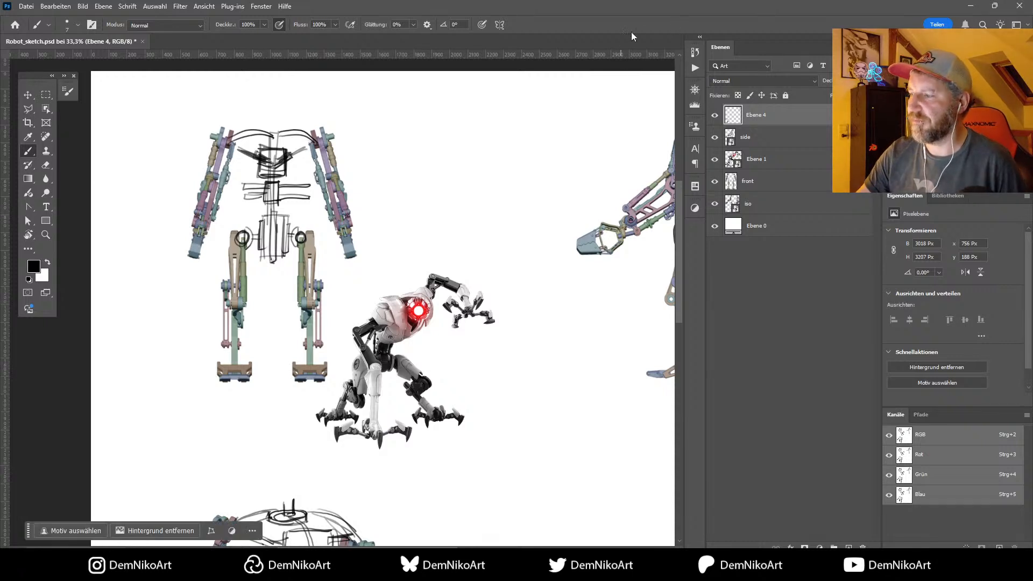
mouse_move(500, 253)
mouse_down()
mouse_move(499, 233)
mouse_move(526, 225)
mouse_up()
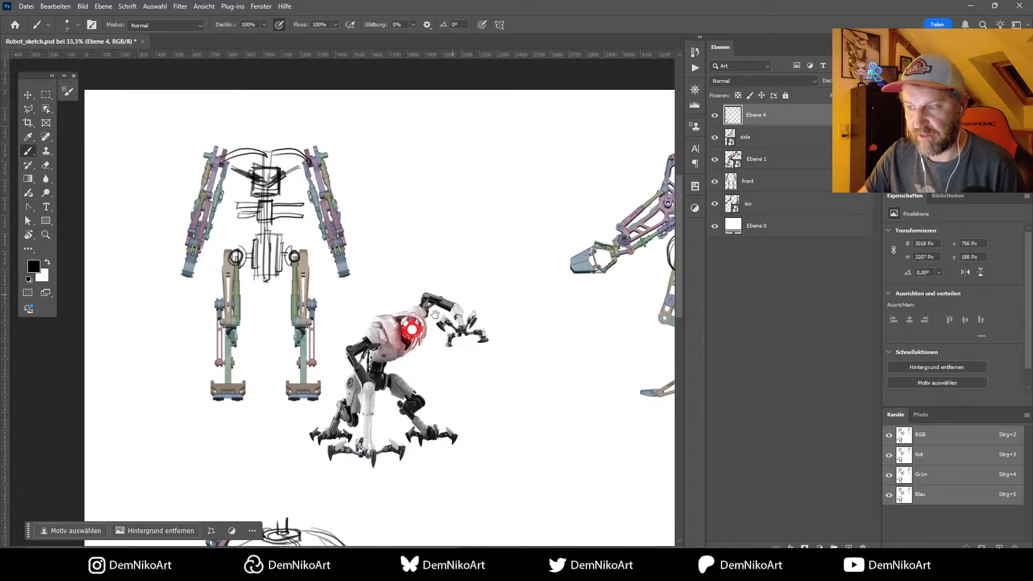
mouse_move(249, 208)
mouse_down()
mouse_move(257, 205)
mouse_move(231, 203)
mouse_move(235, 216)
mouse_move(258, 217)
mouse_up()
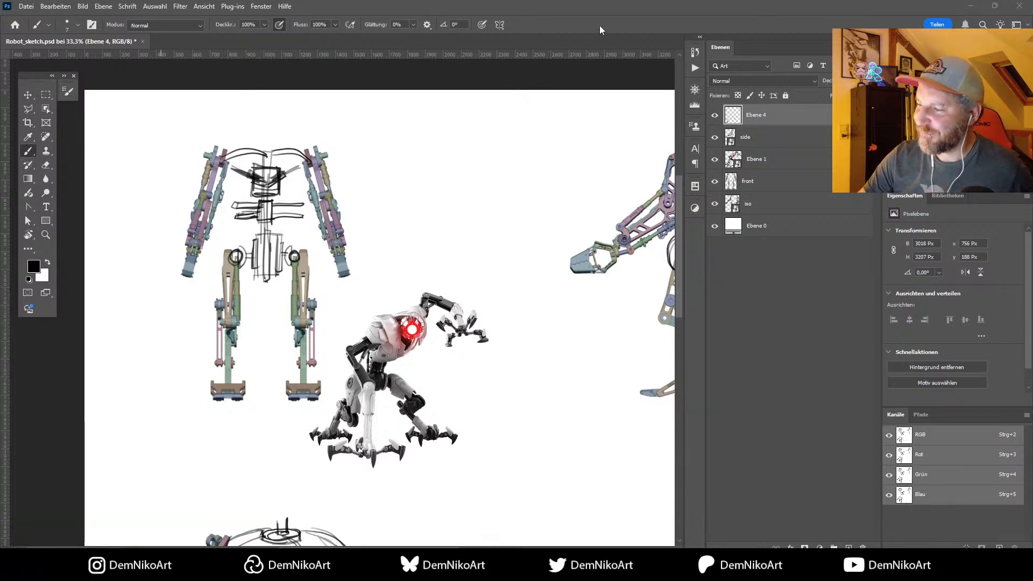
key(alt+Tab)
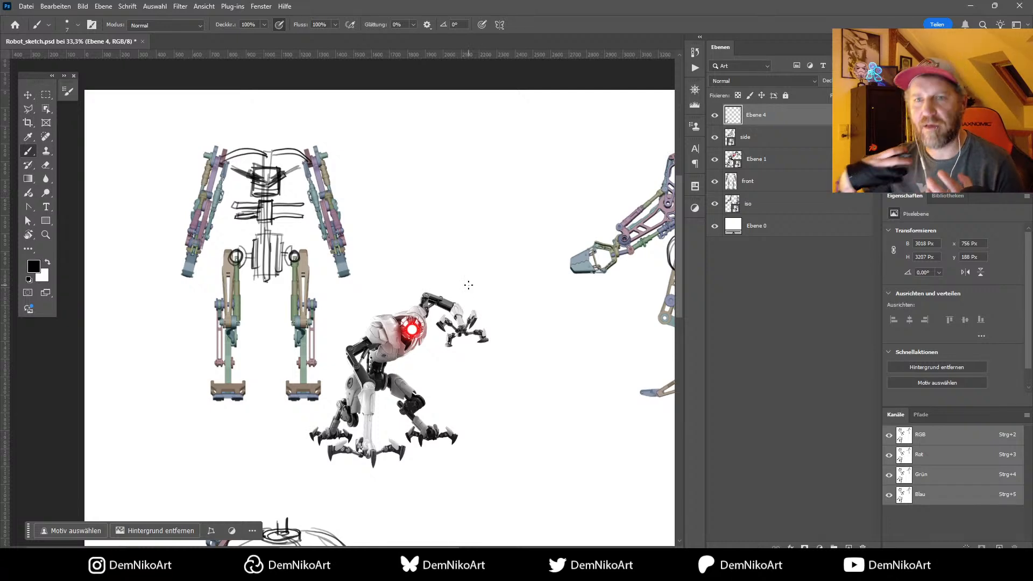
key(super+Down)
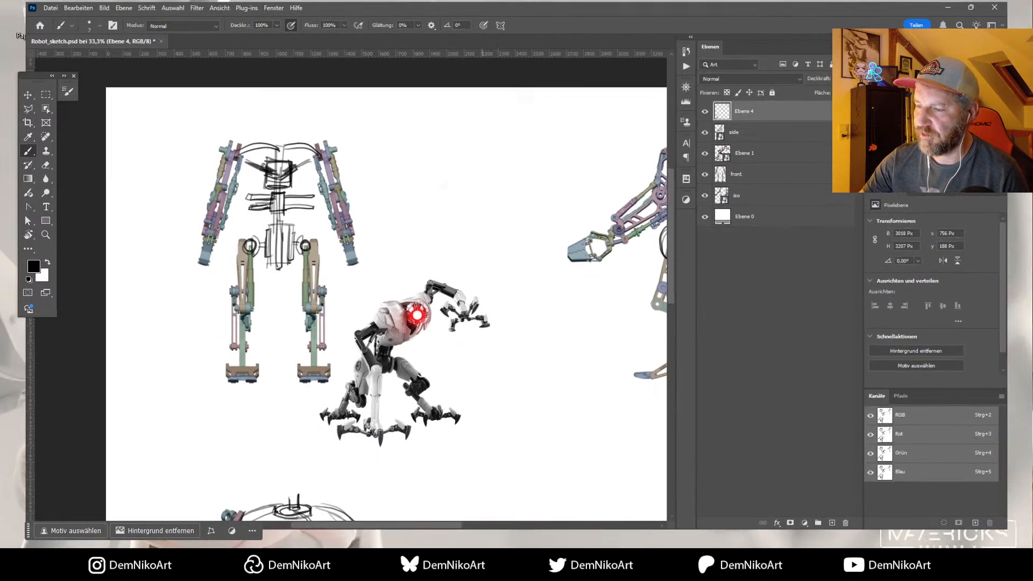
key(super+Up)
Step: Shade the rounded block on the upper spine with hatching in the side view
drag(431, 307, 296, 314)
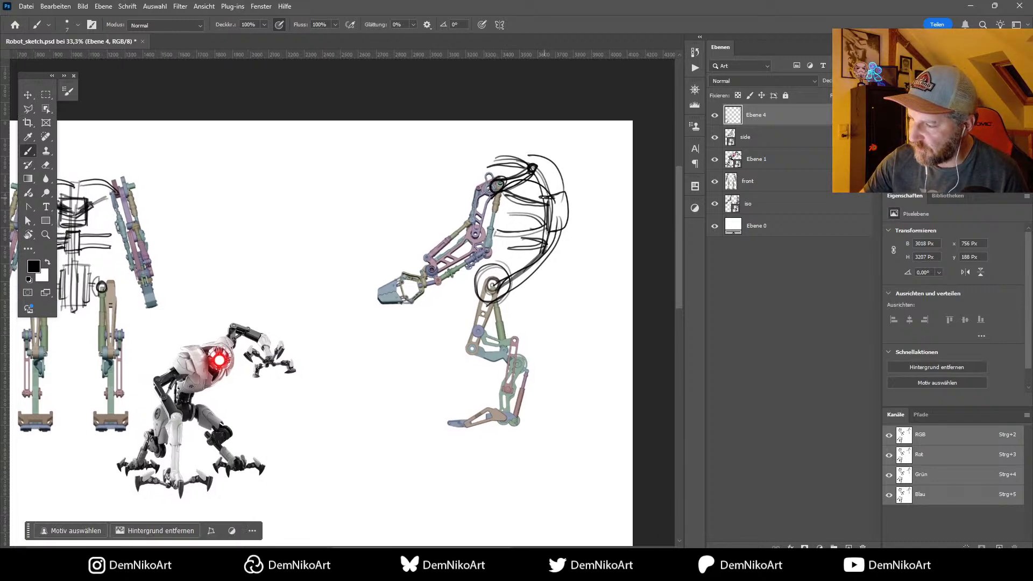
mouse_move(547, 197)
mouse_down()
mouse_move(534, 218)
mouse_move(557, 231)
mouse_move(542, 198)
mouse_move(565, 210)
mouse_move(534, 221)
mouse_up()
Step: Round off and vertically hatch the chest block in the isometric view, and sketch a strut linking it to the neck ring
scroll(519, 345, down, 10)
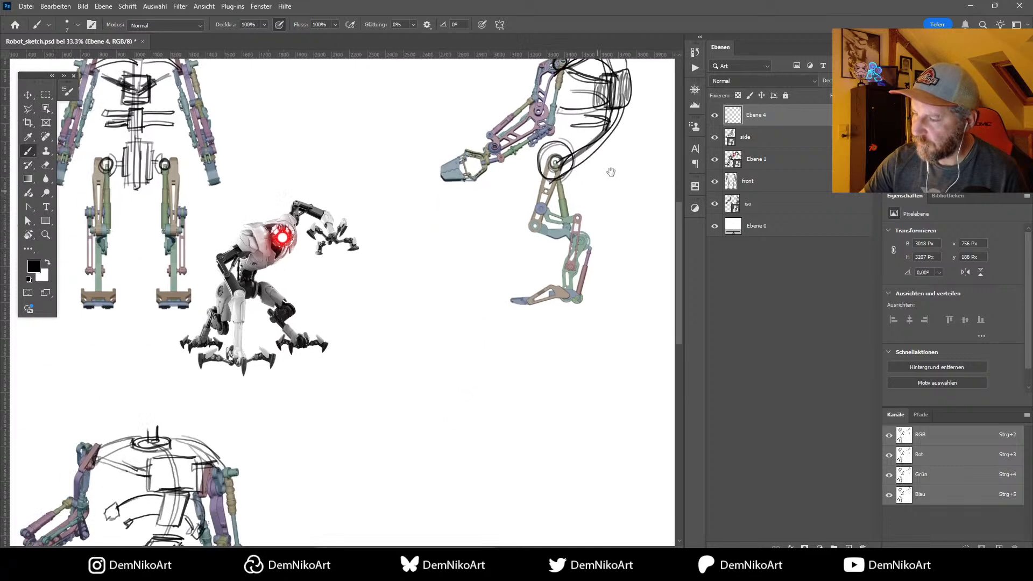
ctrl+scroll(477, 369, left, 8)
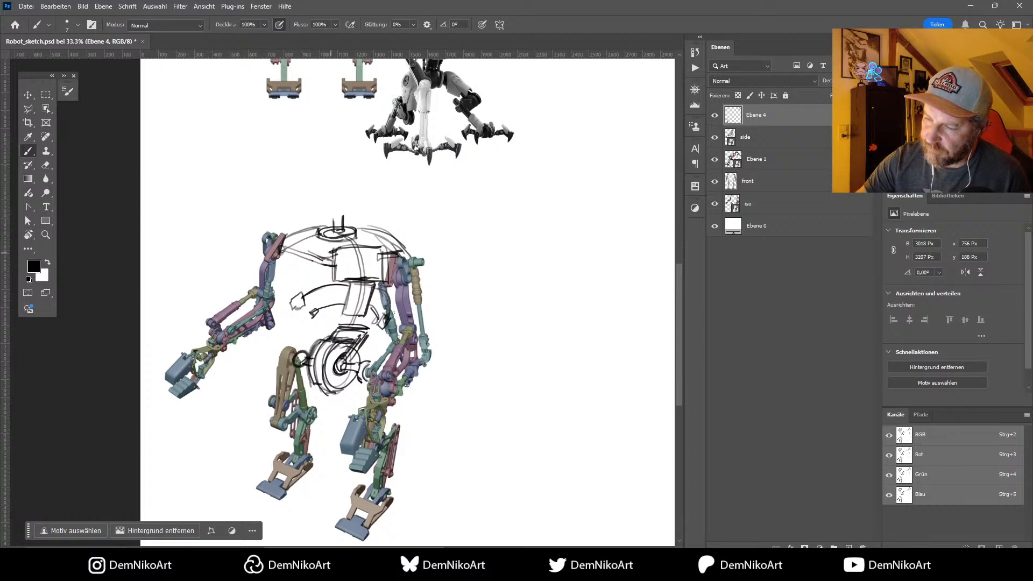
drag(330, 278, 381, 282)
mouse_move(337, 254)
mouse_down()
mouse_move(379, 254)
mouse_move(387, 243)
mouse_move(379, 287)
mouse_move(337, 281)
mouse_up()
drag(340, 252, 348, 280)
drag(353, 243, 360, 278)
drag(365, 246, 374, 281)
drag(380, 255, 387, 280)
drag(377, 268, 380, 281)
drag(335, 255, 359, 265)
drag(378, 256, 372, 275)
drag(364, 237, 349, 261)
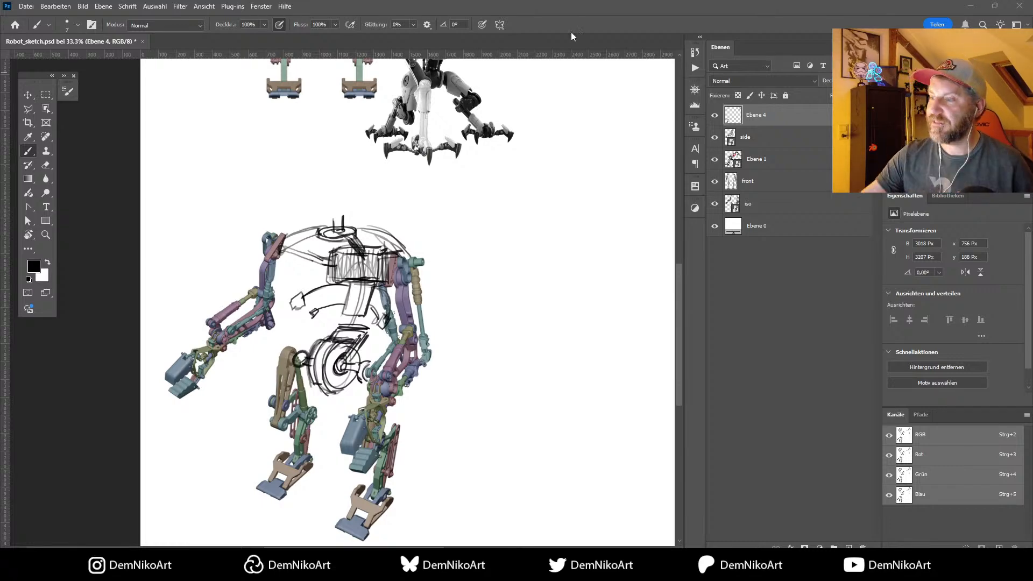
mouse_move(503, 185)
mouse_down()
mouse_move(472, 375)
mouse_move(485, 447)
mouse_move(431, 470)
mouse_move(434, 485)
mouse_up()
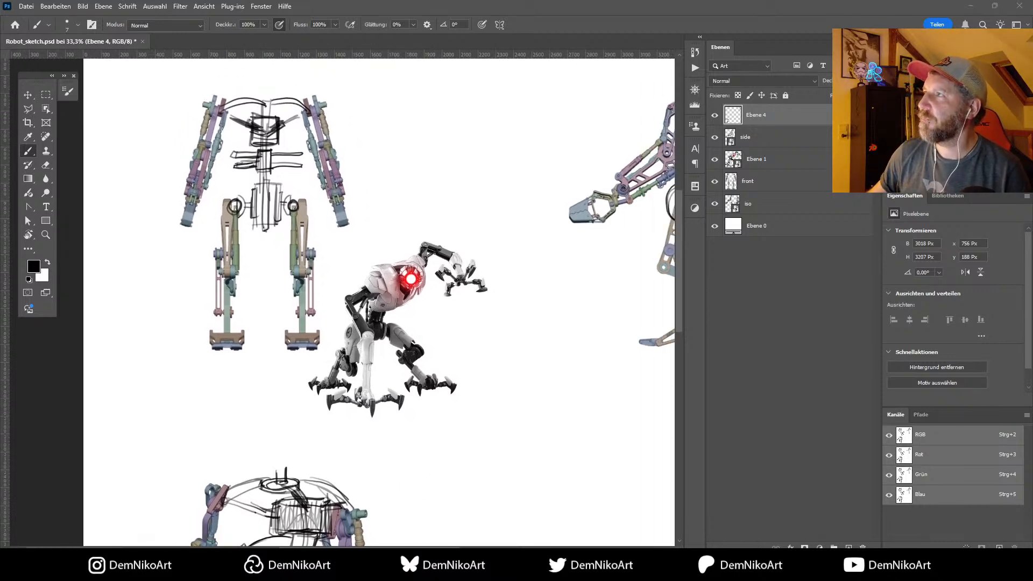
click(595, 19)
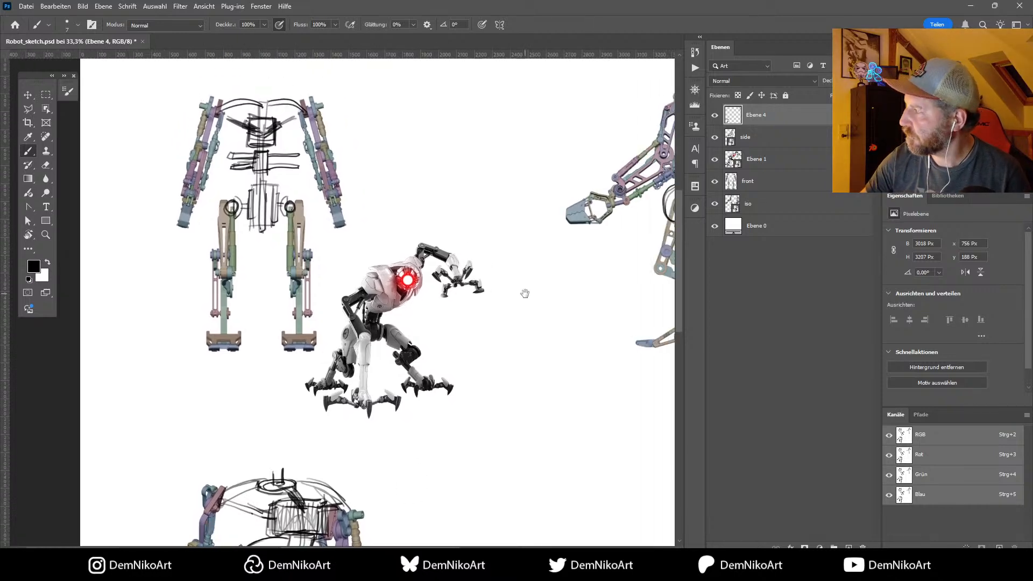
mouse_move(526, 293)
mouse_down()
mouse_move(461, 261)
mouse_move(412, 355)
mouse_move(436, 357)
mouse_move(463, 399)
mouse_move(560, 288)
mouse_move(572, 249)
mouse_up()
scroll(473, 330, down, 3)
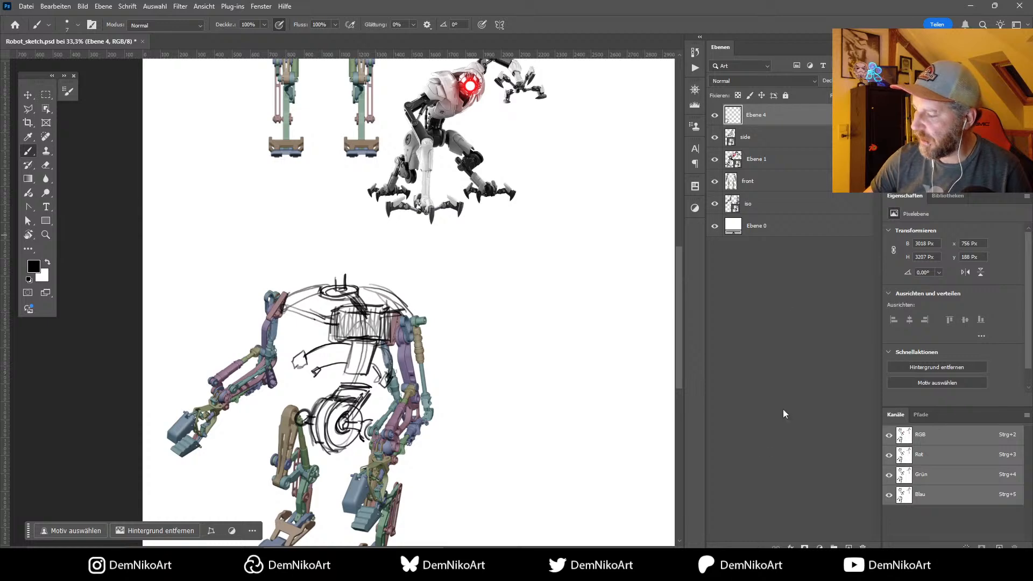
drag(408, 323, 416, 390)
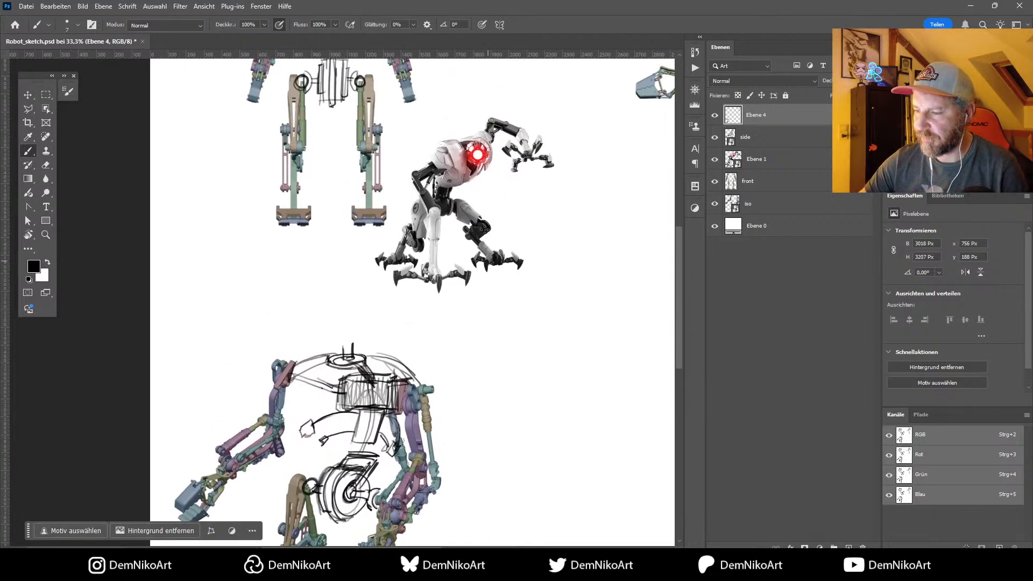
Step: Sketch an elliptical neck ring with short upright pegs on top of the torso in the side view
drag(404, 339, 263, 546)
drag(601, 287, 462, 353)
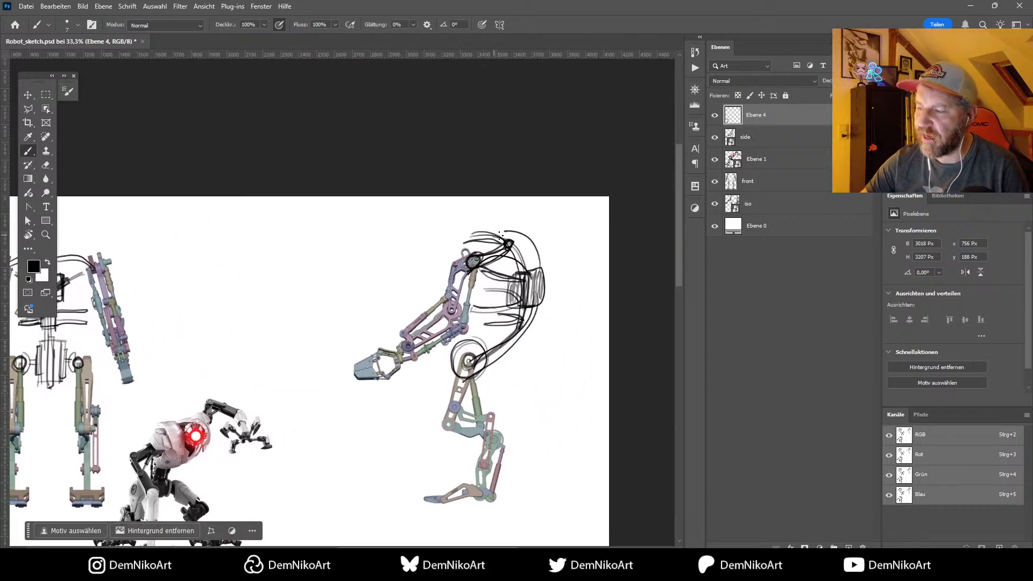
mouse_move(503, 237)
mouse_down()
mouse_move(516, 240)
mouse_move(466, 241)
mouse_move(490, 230)
mouse_move(480, 240)
mouse_move(511, 233)
mouse_move(558, 254)
mouse_move(518, 369)
mouse_move(468, 369)
mouse_up()
key(e)
key(r)
key(b)
mouse_move(468, 412)
mouse_down()
mouse_move(479, 425)
mouse_move(463, 398)
mouse_move(482, 423)
mouse_move(466, 398)
mouse_move(482, 425)
mouse_move(486, 401)
mouse_move(539, 397)
mouse_move(450, 219)
mouse_move(449, 257)
mouse_up()
key(r)
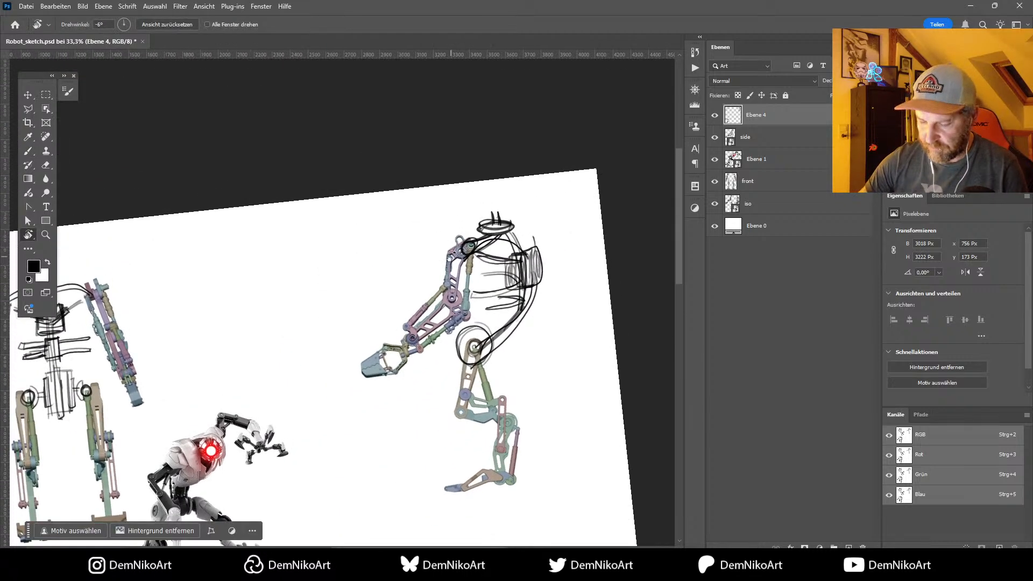
Step: Extend the canvas upward with the Crop tool to add empty space above the robot views, and save the document
key(ctrl+minus)
key(ctrl+minus)
key(ctrl+minus)
key(Escape)
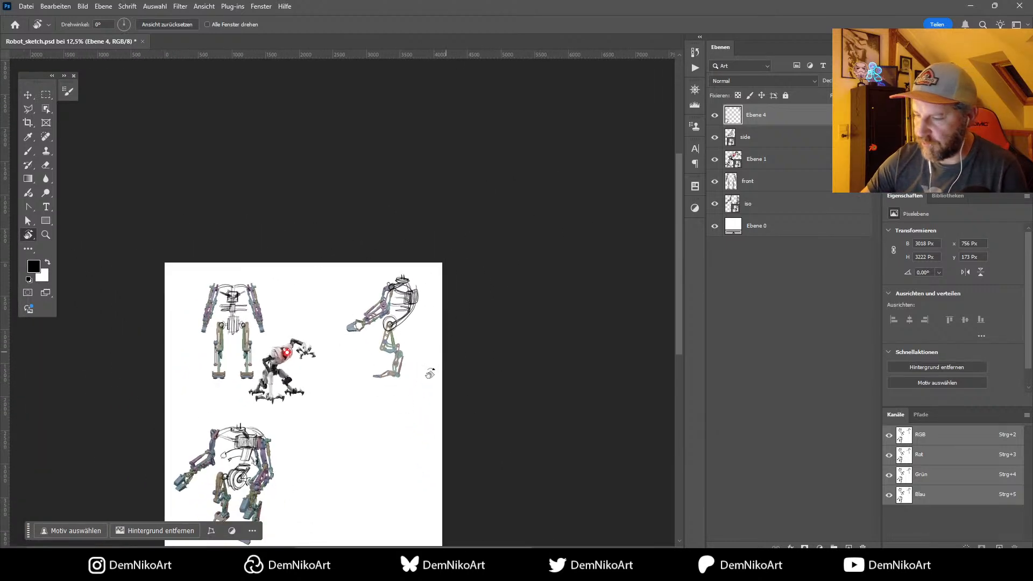
key(c)
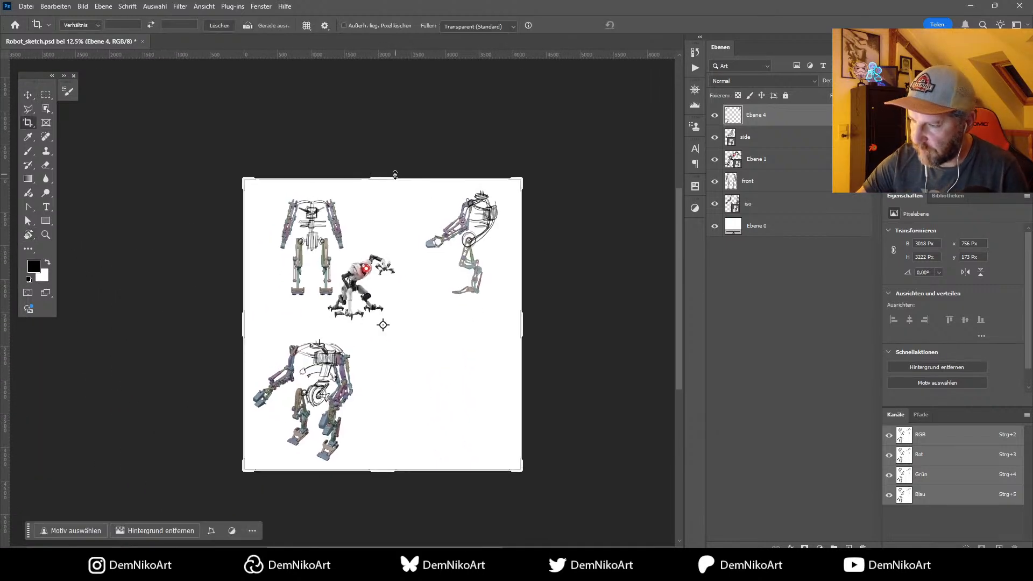
drag(395, 175, 398, 148)
key(Return)
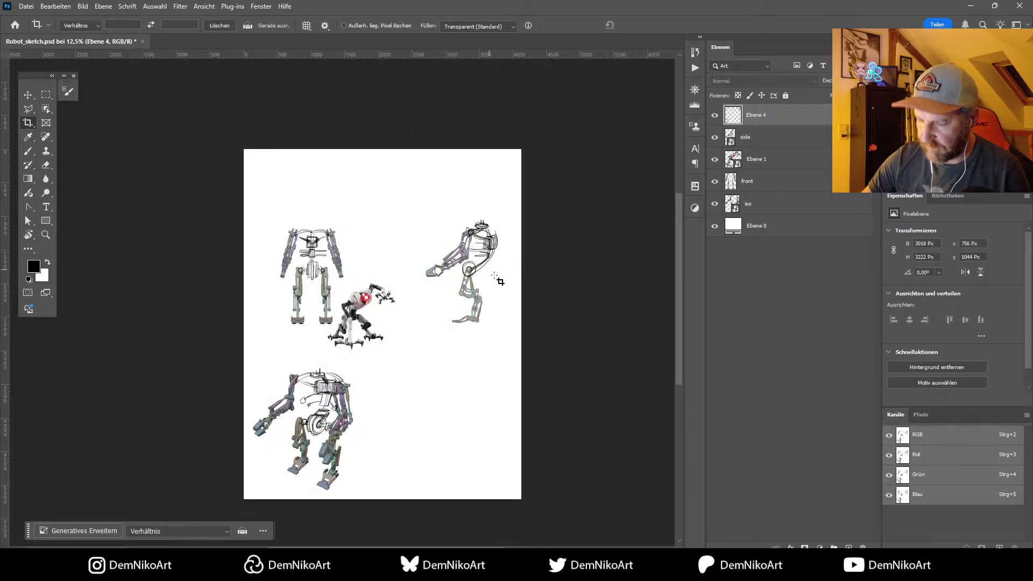
key(v)
key(ctrl+plus)
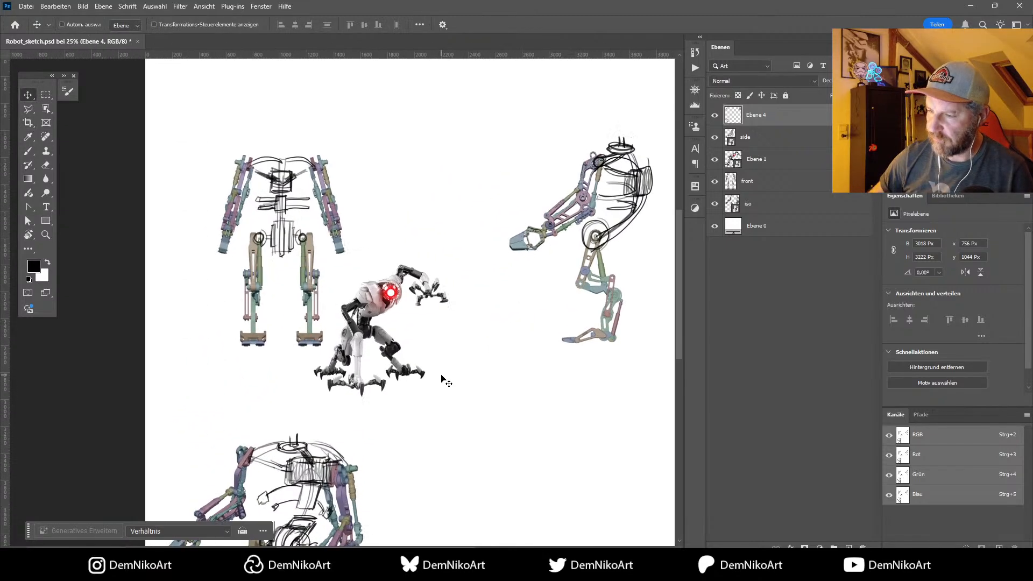
drag(557, 251, 486, 281)
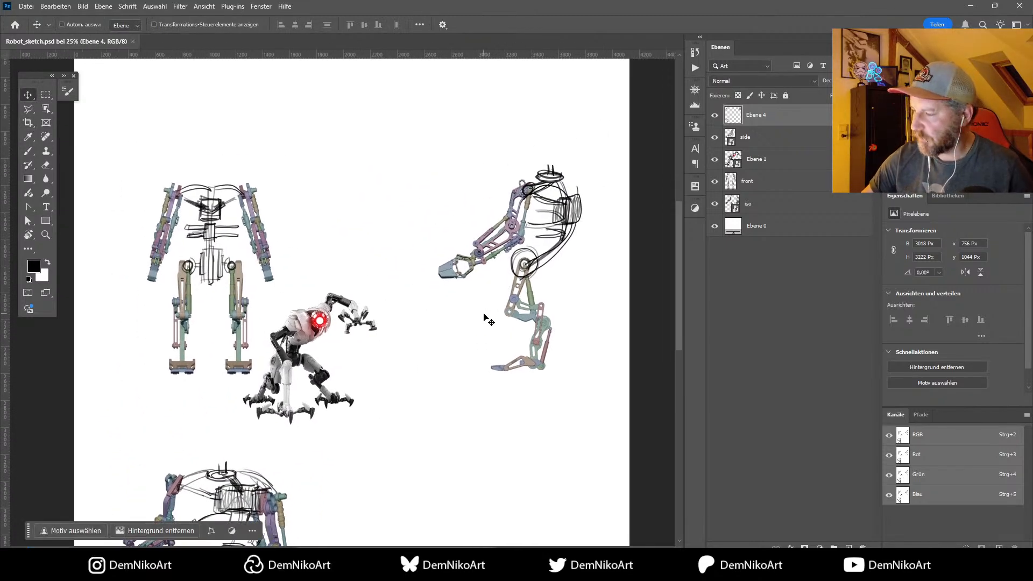
Step: Sketch a freehand head outline with a rounded face and a stepped lower back in the empty space beside the isometric view
key(b)
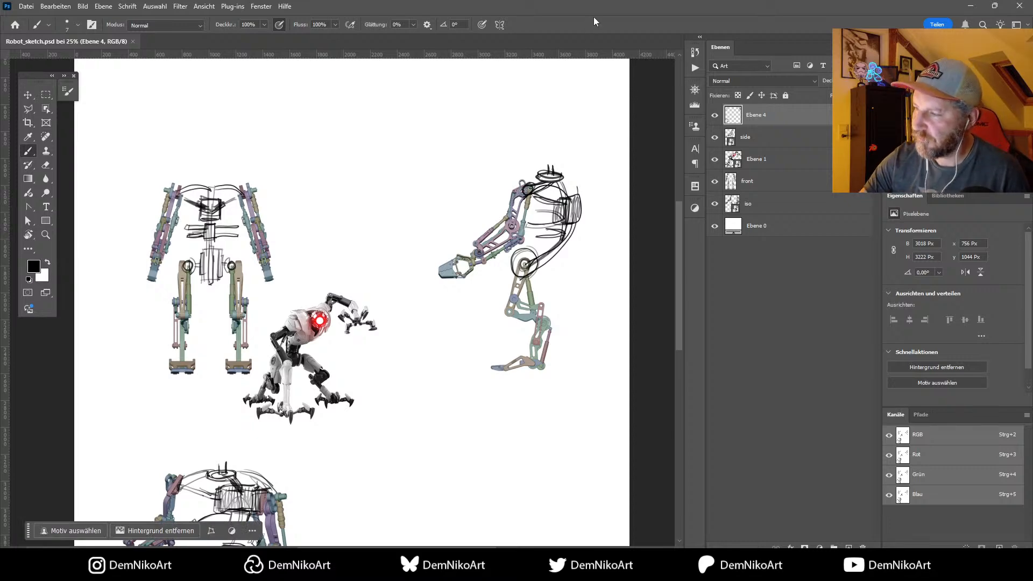
drag(227, 460, 383, 310)
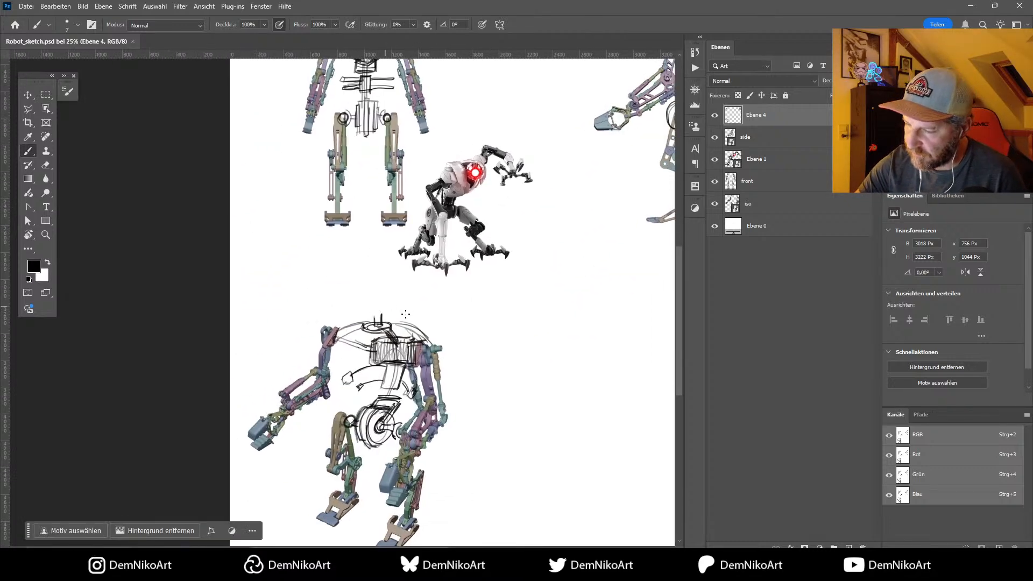
drag(528, 332, 412, 342)
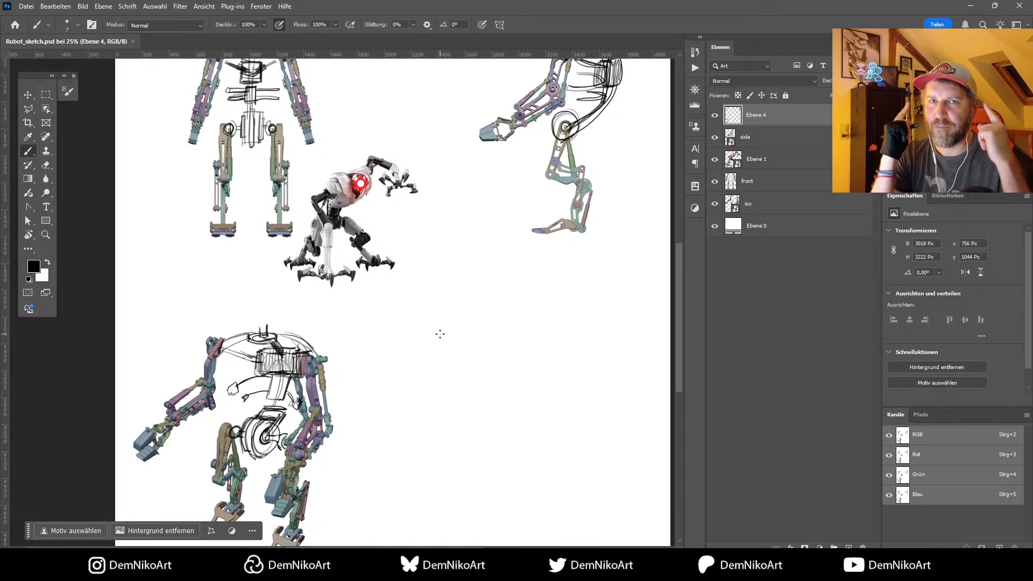
click(477, 337)
mouse_move(480, 325)
mouse_down()
mouse_move(470, 329)
mouse_move(462, 391)
mouse_move(477, 388)
mouse_up()
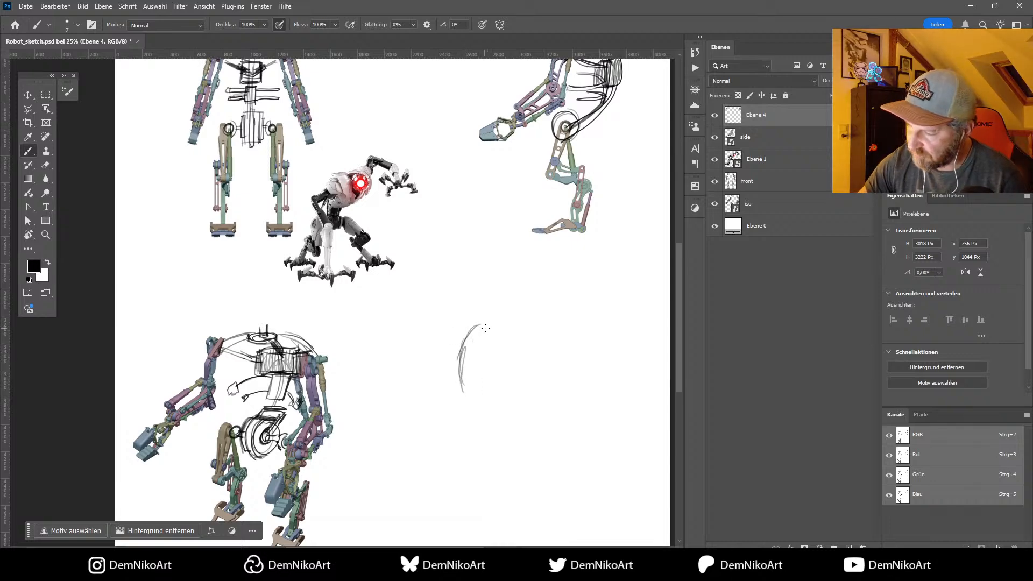
drag(484, 325, 528, 328)
mouse_move(475, 397)
mouse_down()
mouse_move(525, 356)
mouse_move(524, 328)
mouse_move(527, 361)
mouse_up()
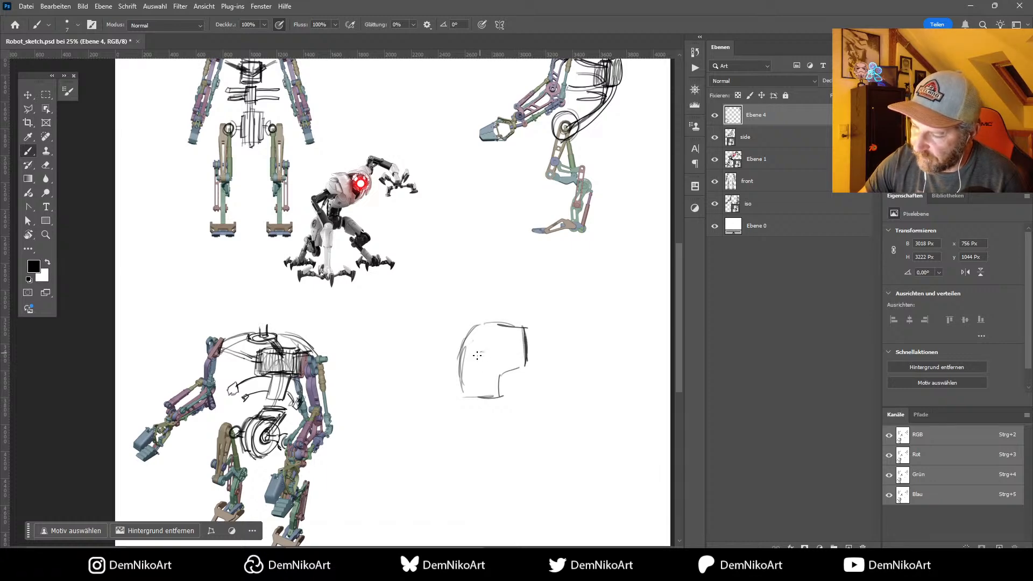
Step: Sketch clusters of round eyes in varying sizes on the front and side of the head, plus one near its rear edge
mouse_move(491, 342)
mouse_down()
mouse_move(458, 365)
mouse_move(465, 357)
mouse_move(467, 396)
mouse_up()
drag(468, 361, 464, 365)
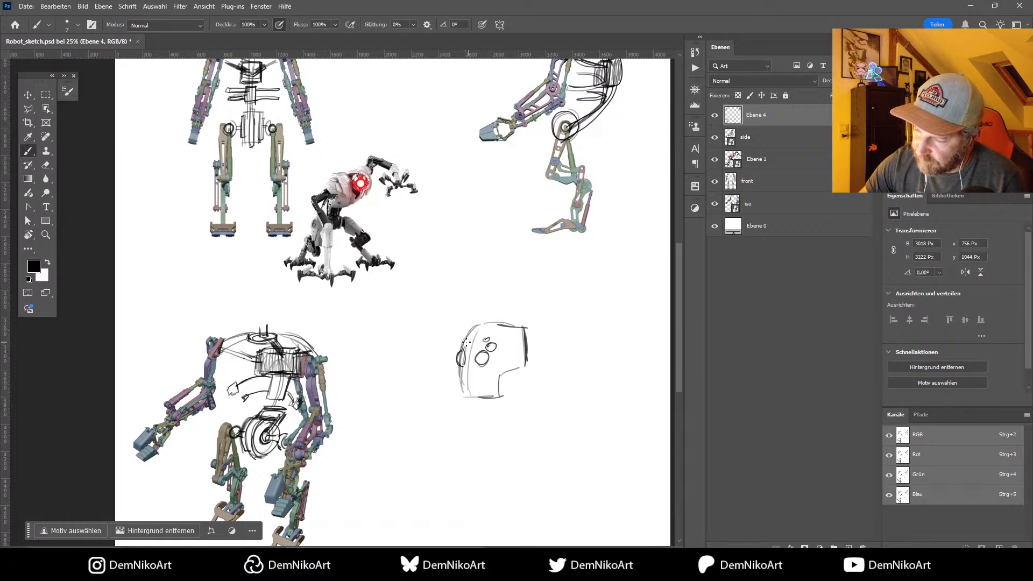
mouse_move(470, 329)
mouse_down()
mouse_move(520, 356)
mouse_move(472, 354)
mouse_move(494, 344)
mouse_move(468, 339)
mouse_move(474, 334)
mouse_up()
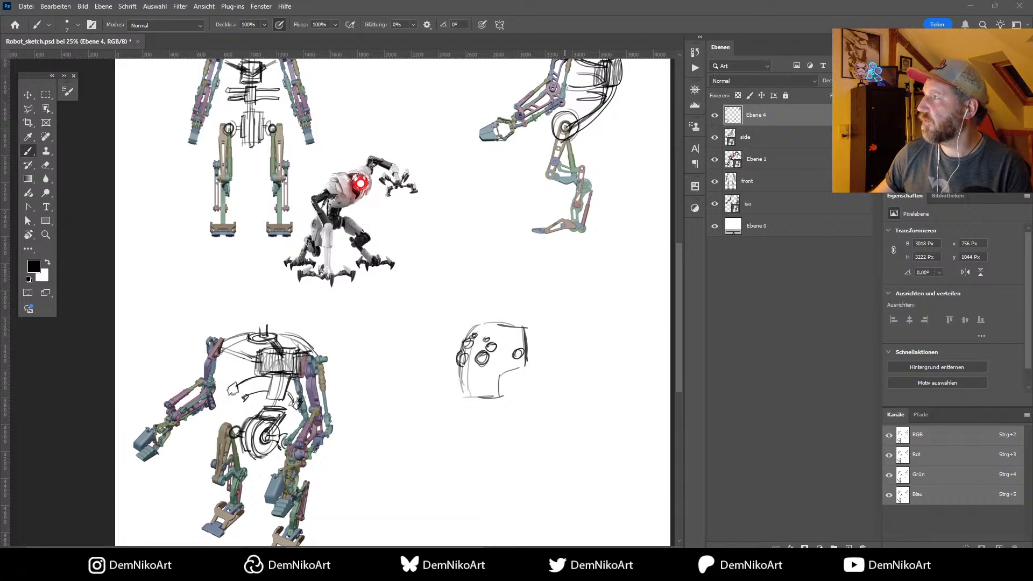
Step: Switch to the Chrome image search for "matrix sentinel", examine the eye clusters and head shapes in several pictures, and close the browser
key(alt+Tab)
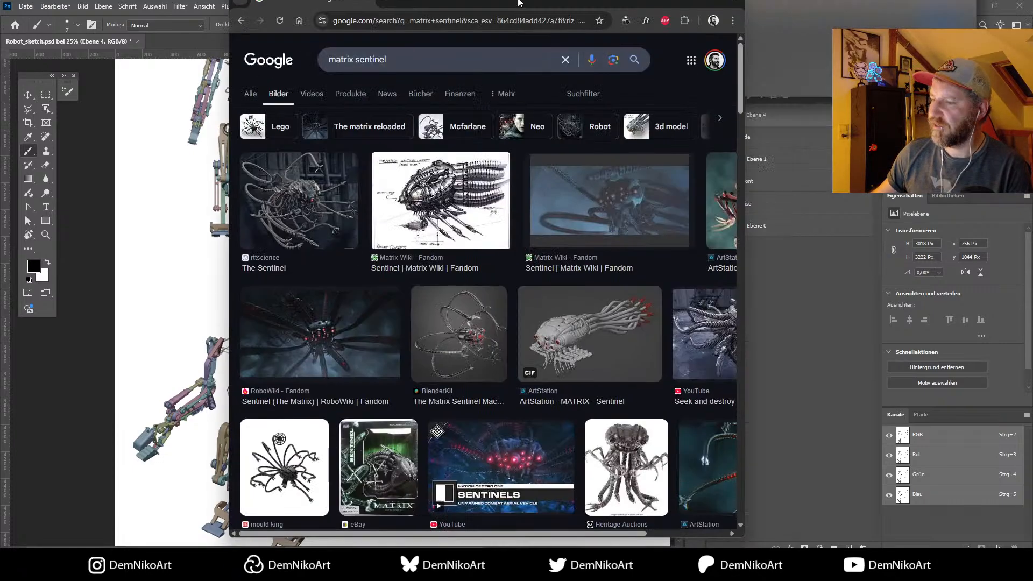
drag(518, 3, 481, 37)
double_click(480, 37)
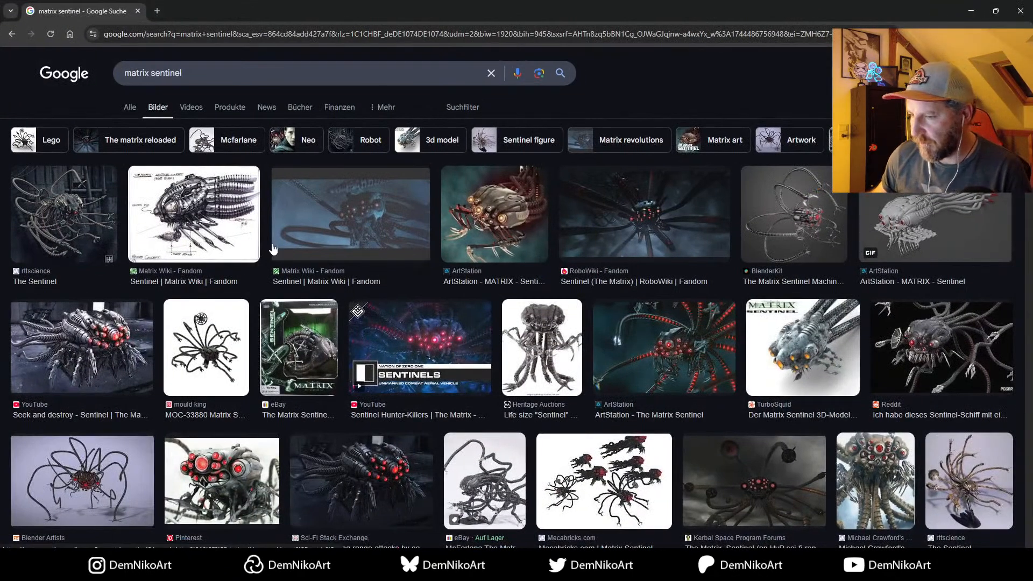
click(99, 336)
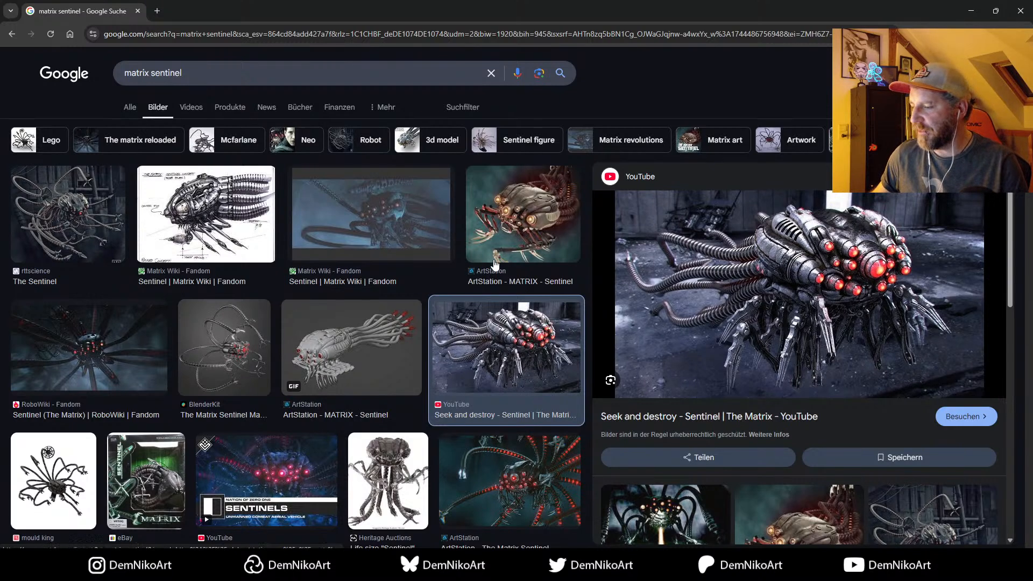
click(342, 365)
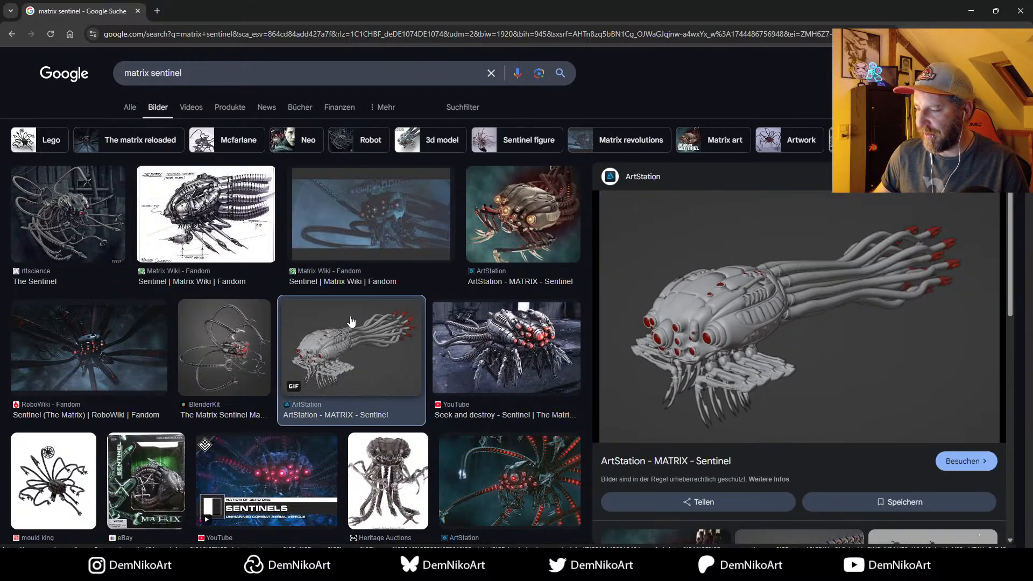
scroll(347, 324, down, 5)
click(237, 338)
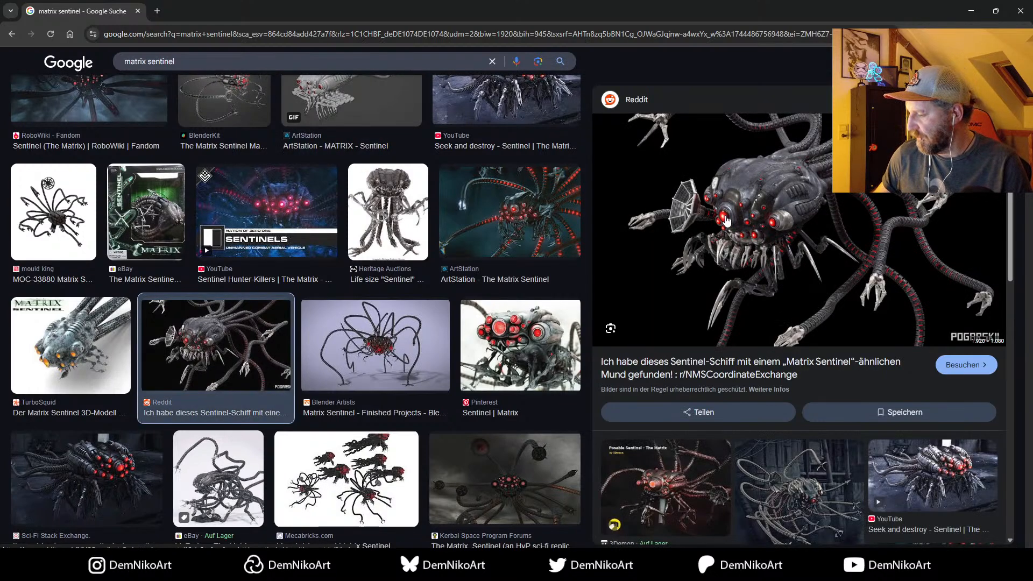
scroll(459, 319, down, 3)
scroll(459, 318, down, 1)
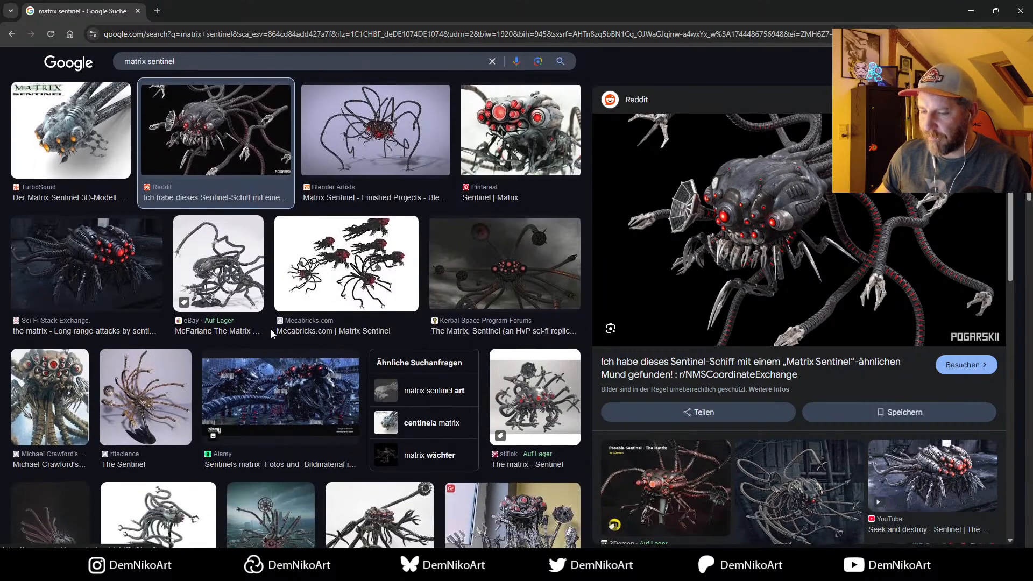
click(1020, 11)
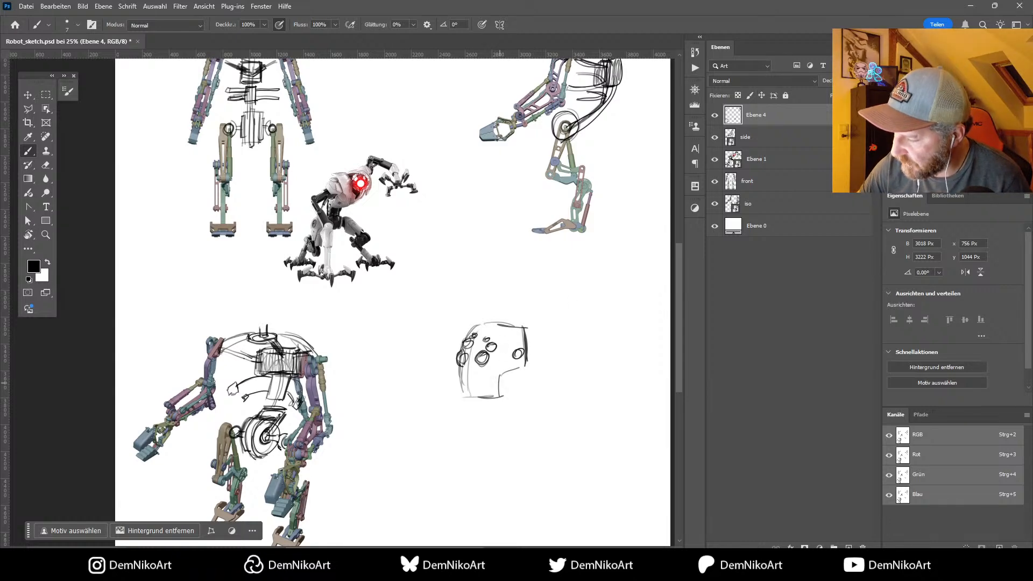
Step: Reinforce the head's outline with darker strokes and sketch a narrow upright neck stub beneath its stepped rear edge
mouse_move(501, 374)
mouse_down()
mouse_move(499, 392)
mouse_move(462, 393)
mouse_move(503, 397)
mouse_up()
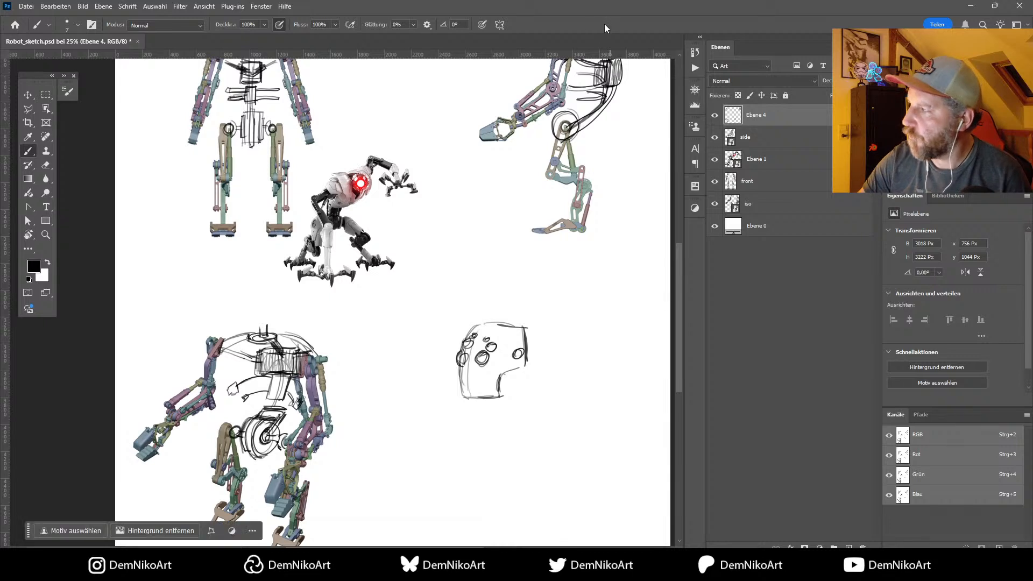
drag(535, 266, 479, 284)
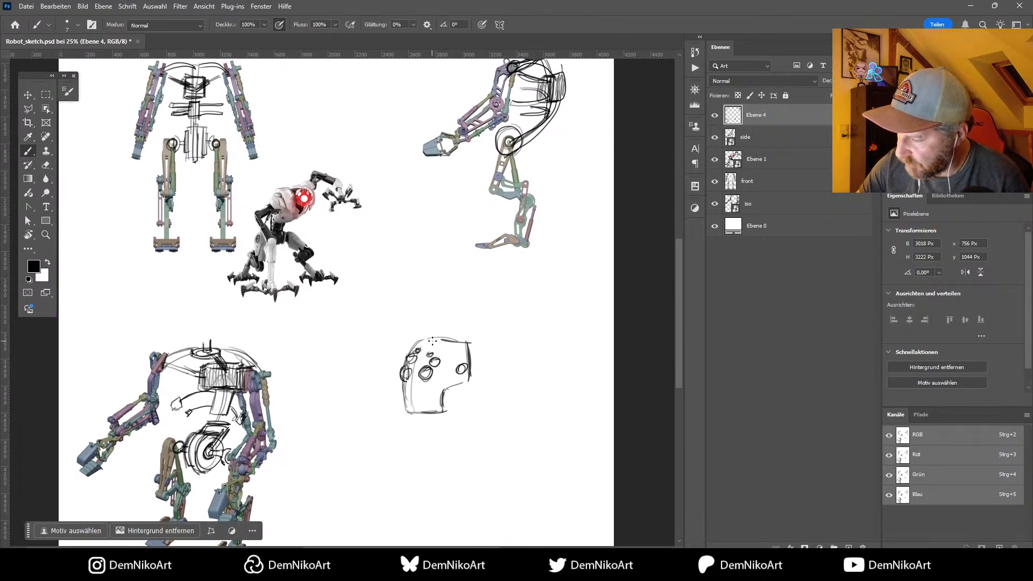
mouse_move(457, 382)
mouse_down()
mouse_move(469, 345)
mouse_move(414, 343)
mouse_up()
mouse_move(402, 381)
mouse_down()
mouse_move(409, 415)
mouse_move(435, 413)
mouse_move(443, 398)
mouse_up()
mouse_move(442, 389)
mouse_down()
mouse_move(455, 385)
mouse_move(439, 431)
mouse_move(448, 430)
mouse_up()
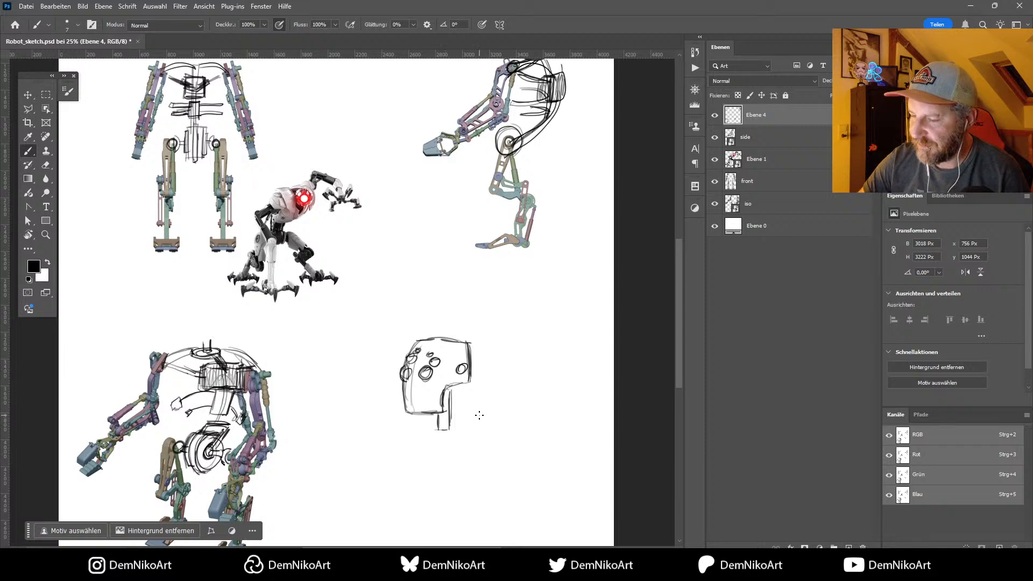
Step: Cut the head sketch out with a rectangular selection, paste it onto its own layer, and move it above the isometric torso's neck ring
key(m)
mouse_move(383, 321)
mouse_down()
mouse_move(482, 323)
mouse_move(489, 454)
mouse_up()
key(v)
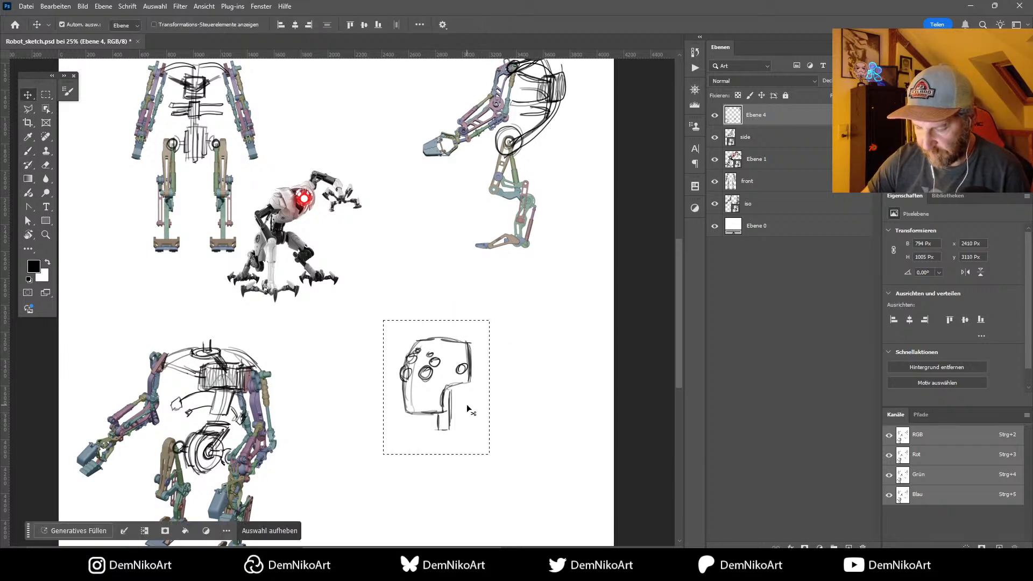
key(ctrl+x)
key(ctrl+v)
mouse_move(467, 377)
mouse_down()
mouse_move(236, 314)
mouse_move(234, 301)
mouse_up()
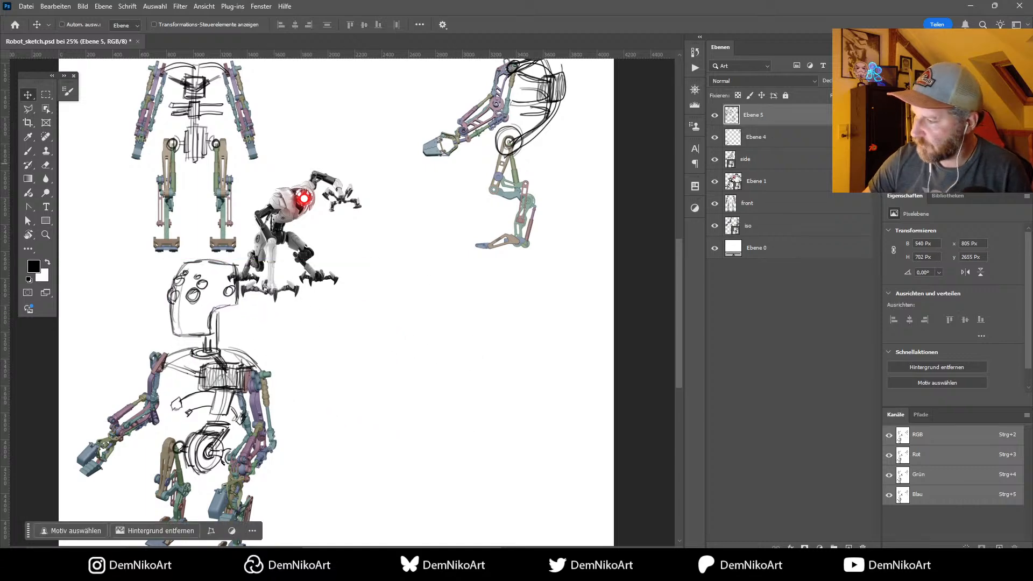
Step: Hide the side, Ebene 1 and front layers, and compare the isometric robot with and without the head sketch
click(715, 159)
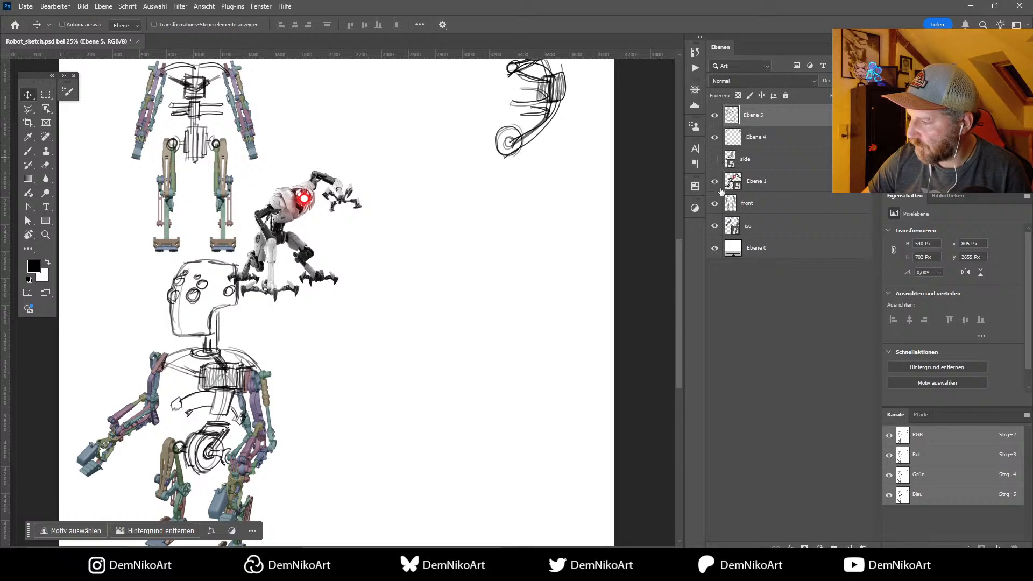
click(715, 182)
click(715, 203)
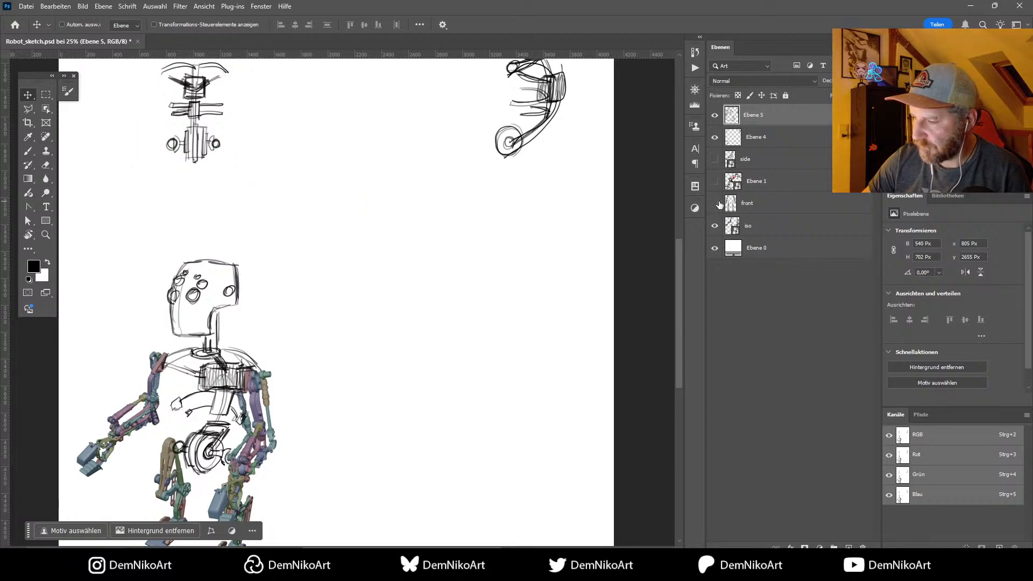
drag(392, 363, 471, 312)
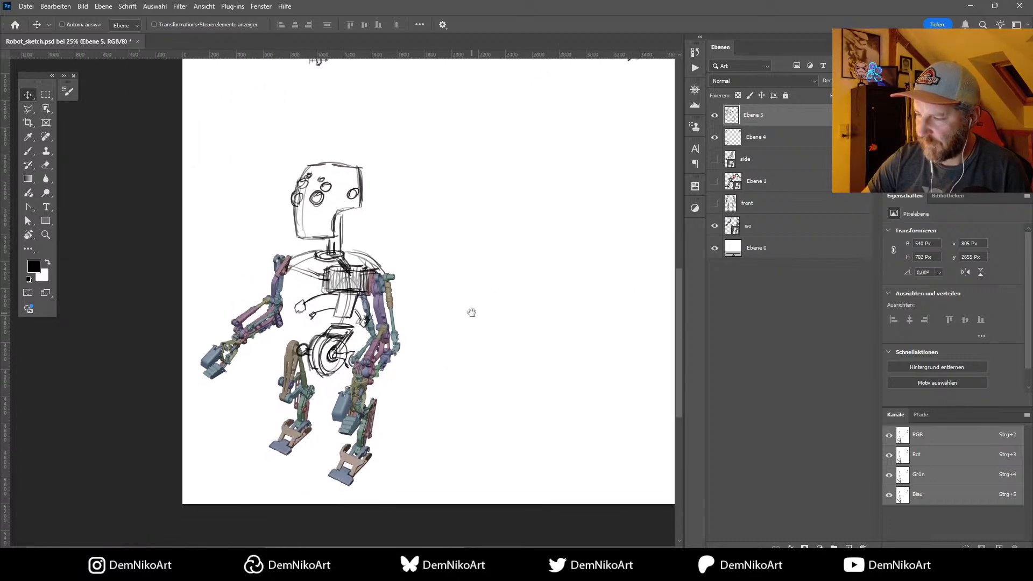
click(715, 115)
click(715, 115)
Step: Scale the head sketch down to about 379 by 493 px, lower it onto the neck ring, and nudge it sideways into place
key(ctrl+t)
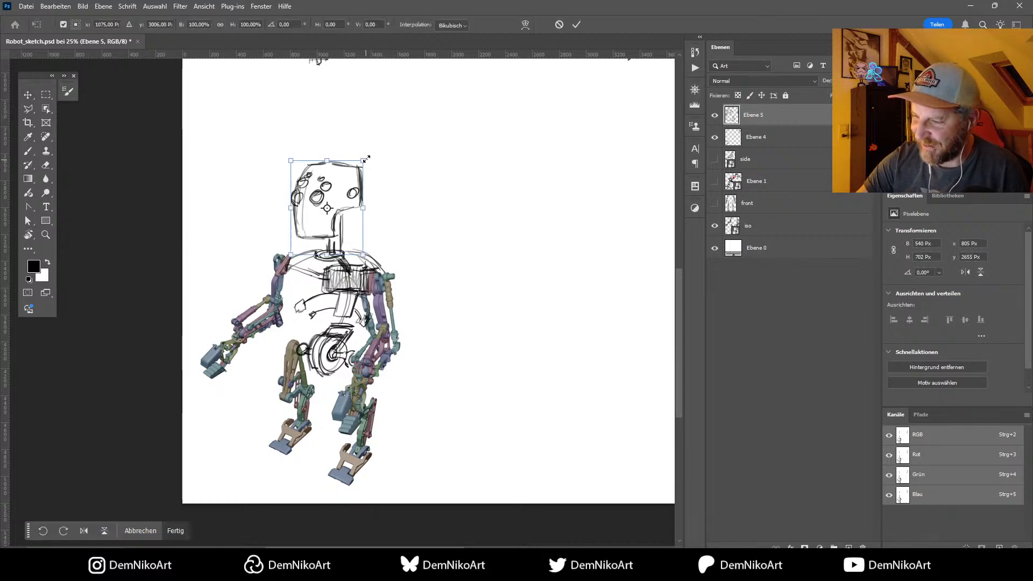
alt+drag(366, 159, 360, 175)
drag(342, 189, 342, 208)
key(Return)
key(shift+Left)
key(shift+Left)
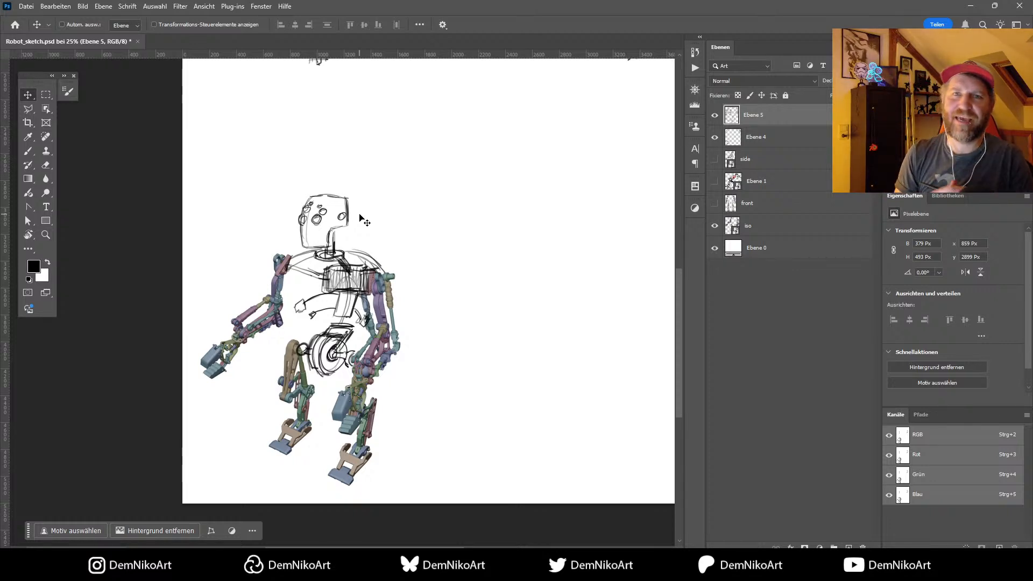
Step: Hide the head sketch layer and show the side, Ebene 1 and front layers again
key(ctrl+comma)
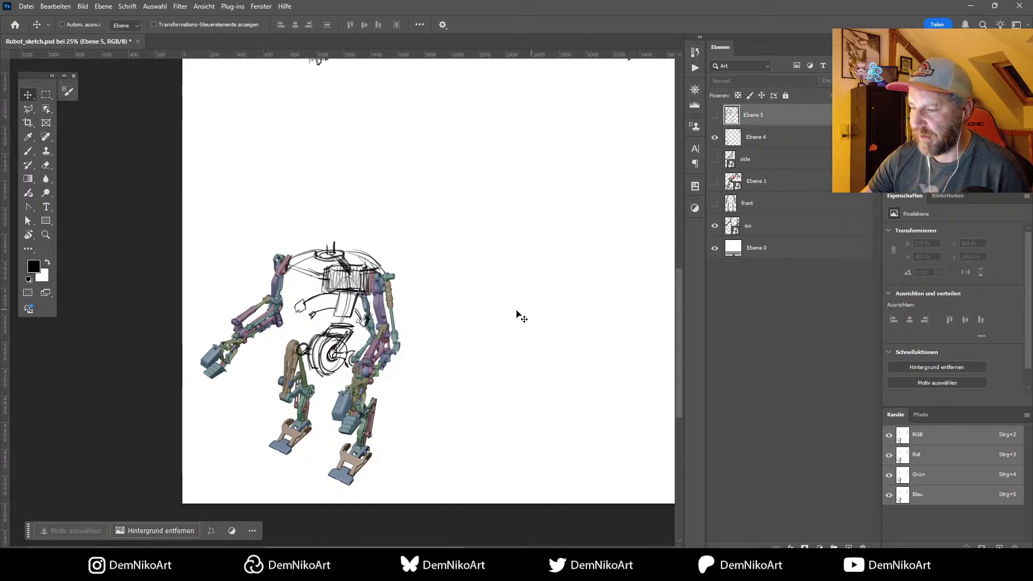
drag(593, 328, 470, 418)
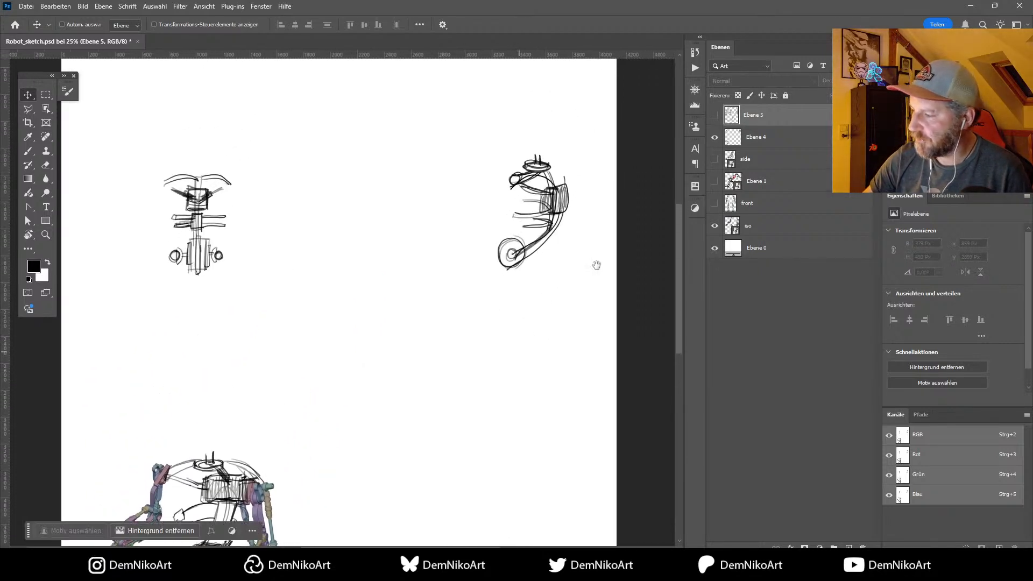
drag(715, 159, 715, 203)
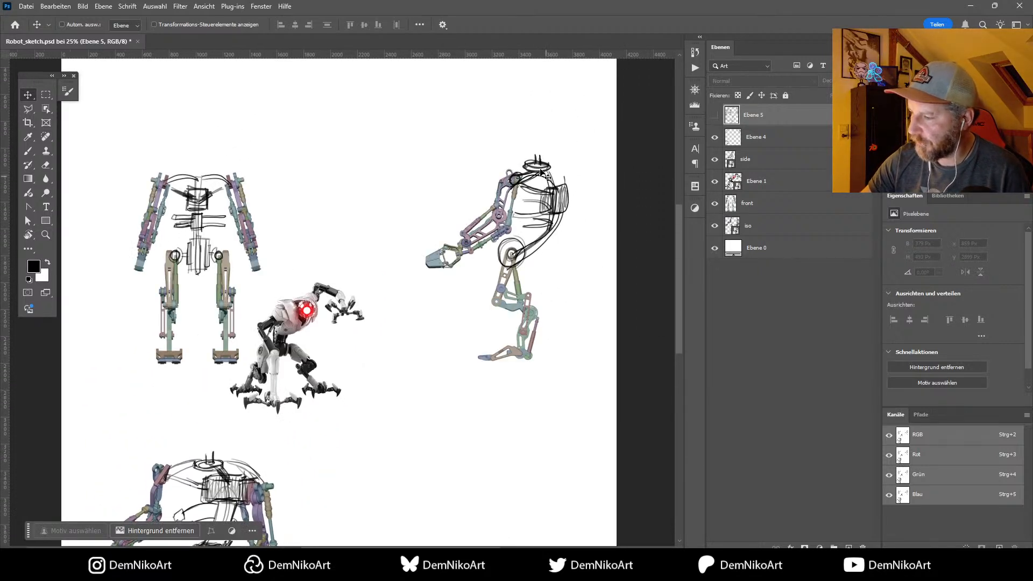
Step: Add a new layer and sketch an angular, boxy head outline over the neck ring in the side view
click(848, 548)
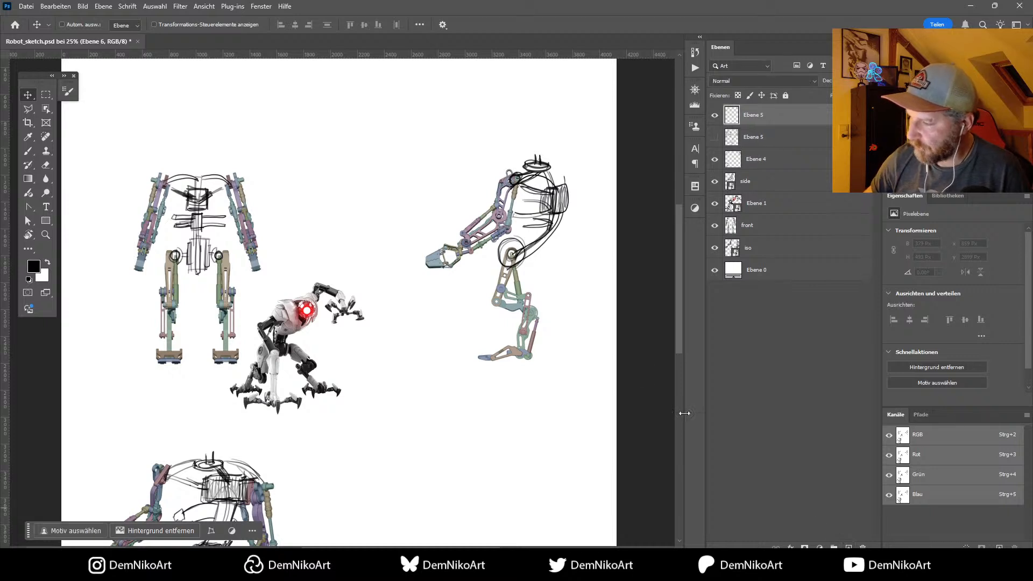
key(b)
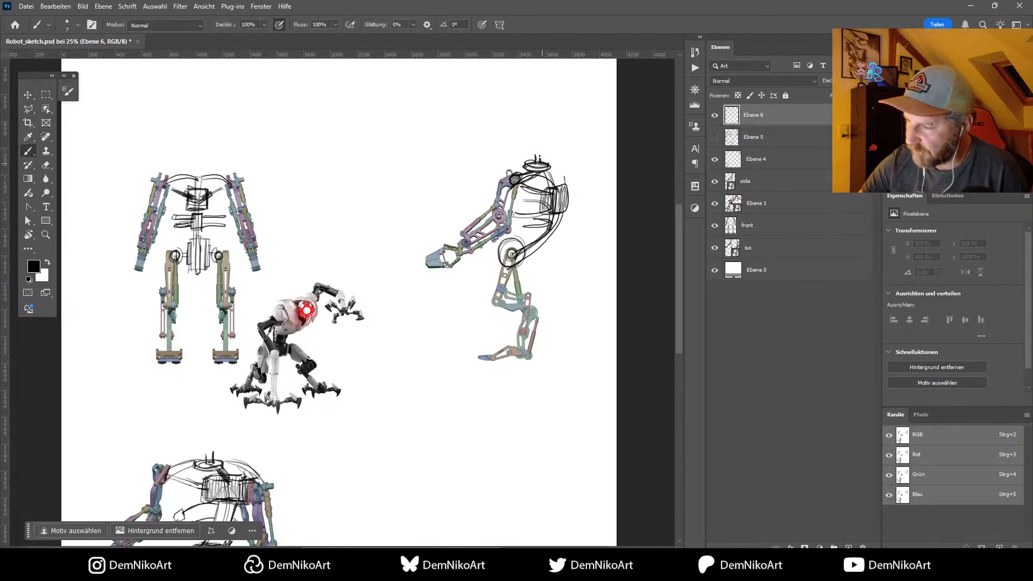
mouse_move(548, 140)
mouse_down()
mouse_move(500, 139)
mouse_move(494, 177)
mouse_move(555, 158)
mouse_move(500, 143)
mouse_move(497, 182)
mouse_move(514, 176)
mouse_up()
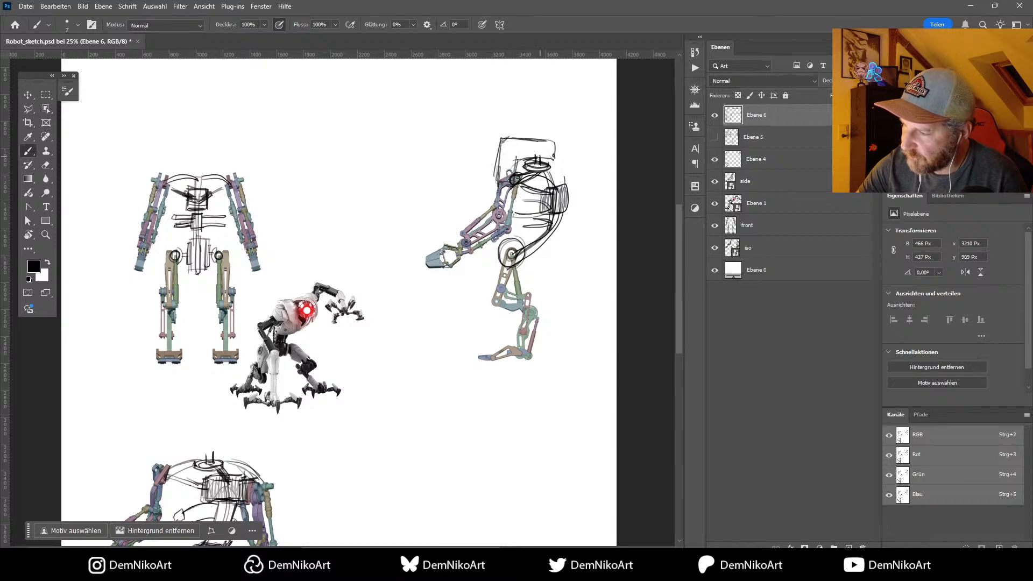
Step: Sketch an angular L-shaped head block in perspective beside the isometric view, with a narrow front face and an extended upper rear
mouse_move(406, 494)
mouse_down()
mouse_move(575, 310)
mouse_move(461, 334)
mouse_move(442, 421)
mouse_up()
mouse_move(458, 352)
mouse_down()
mouse_move(458, 418)
mouse_move(443, 421)
mouse_up()
drag(441, 343, 517, 318)
drag(474, 344, 518, 319)
mouse_move(459, 418)
mouse_down()
mouse_move(483, 393)
mouse_move(487, 360)
mouse_move(515, 347)
mouse_up()
drag(515, 320, 497, 319)
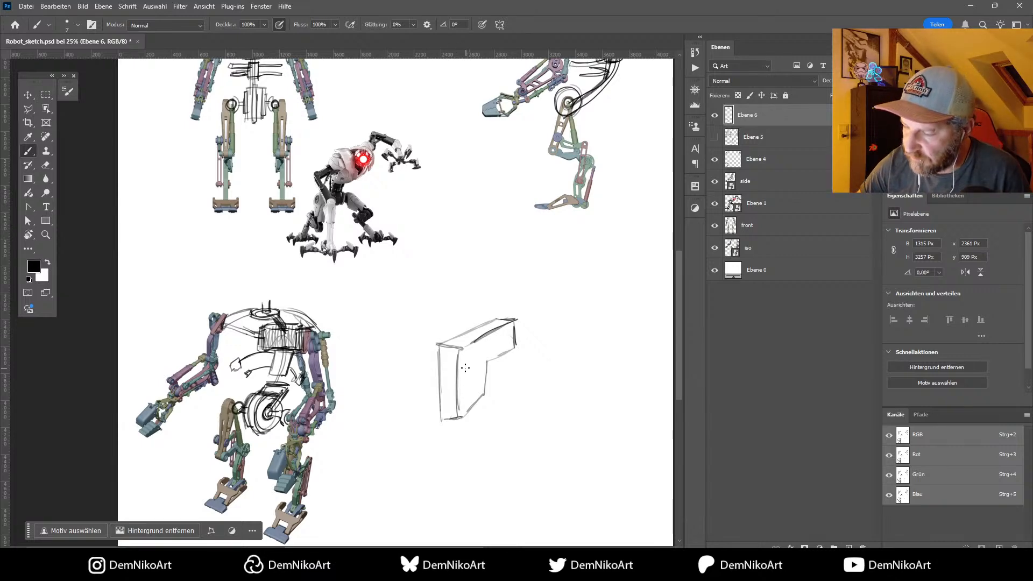
Step: Sketch matching large, medium and small round eyes along both front edges of the angular head, and a slot on its rear side
mouse_move(465, 368)
mouse_down()
mouse_move(462, 383)
mouse_move(467, 372)
mouse_move(429, 383)
mouse_move(468, 371)
mouse_up()
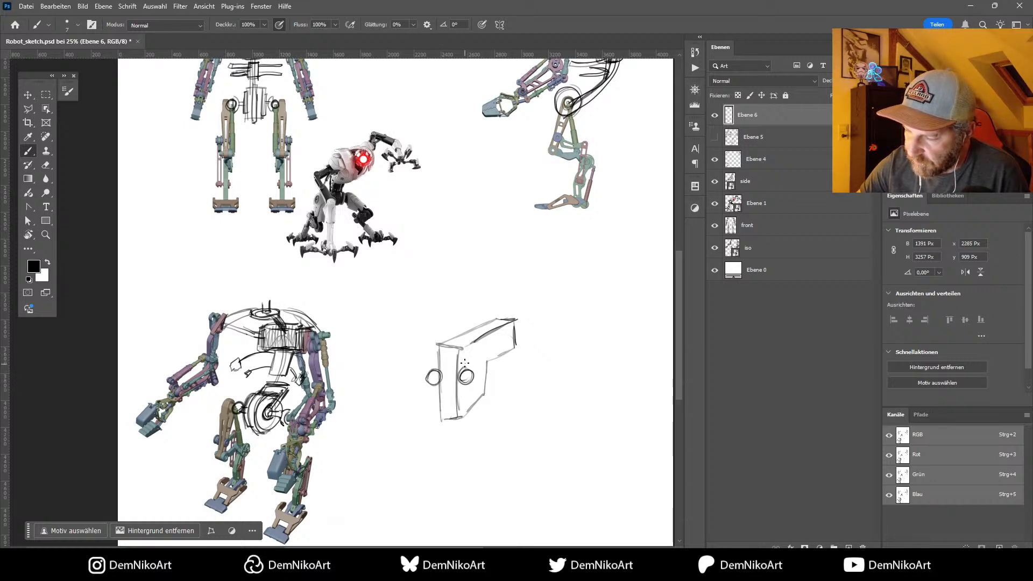
mouse_move(465, 361)
mouse_down()
mouse_move(436, 360)
mouse_move(454, 351)
mouse_up()
key(ctrl+z)
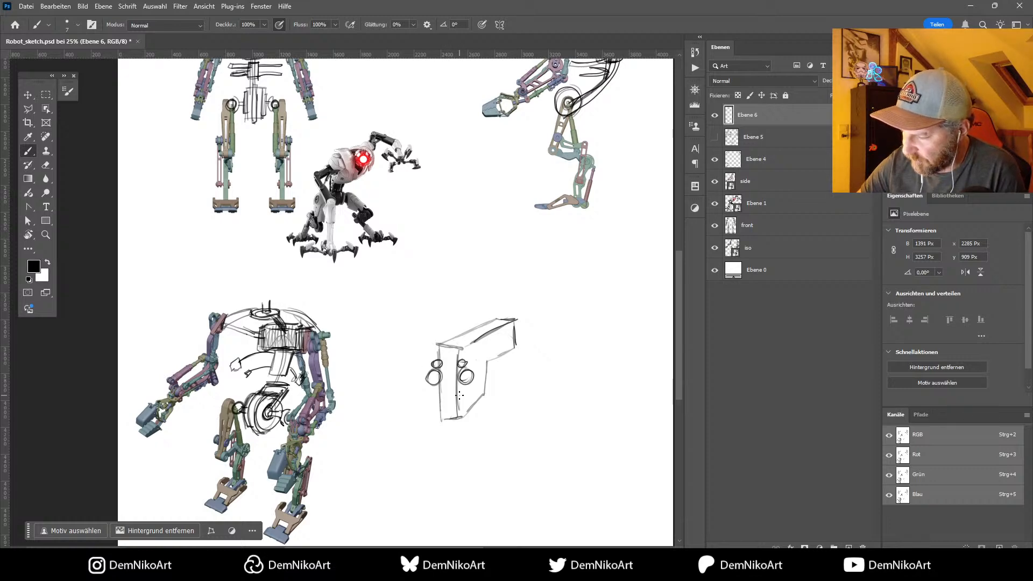
drag(461, 399, 440, 405)
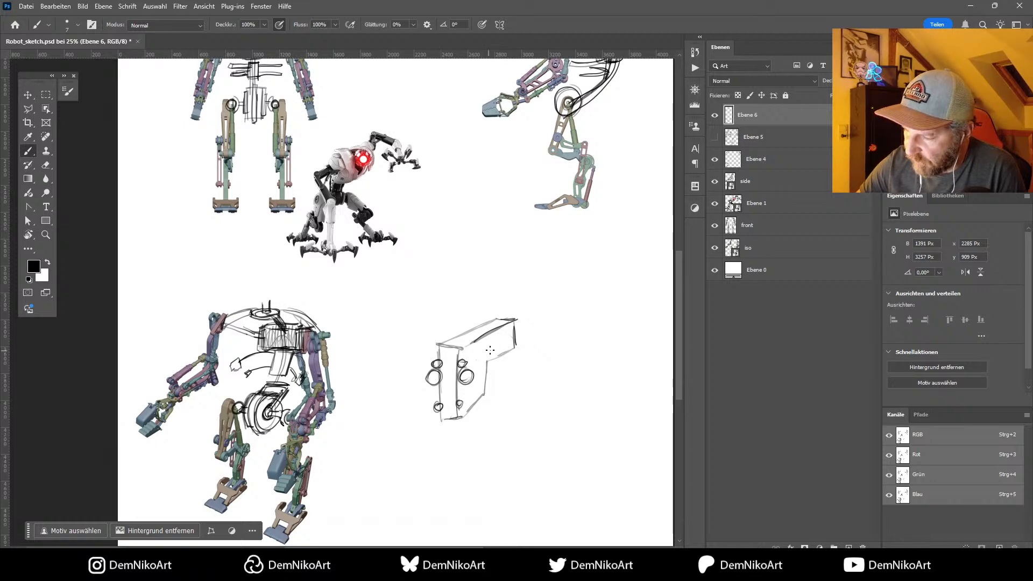
mouse_move(487, 347)
mouse_down()
mouse_move(515, 339)
mouse_move(451, 402)
mouse_up()
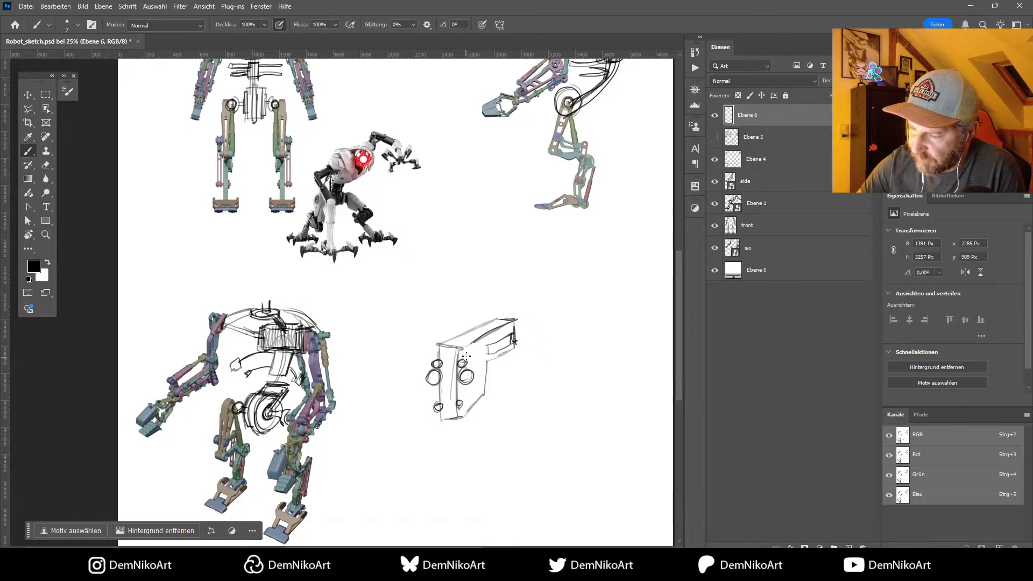
Step: Add short contour strokes around the near-side eyes of the perspective head and check the reference image 20250412_162027.jpg
mouse_move(465, 361)
mouse_down()
mouse_move(469, 383)
mouse_move(469, 368)
mouse_up()
drag(464, 404, 453, 396)
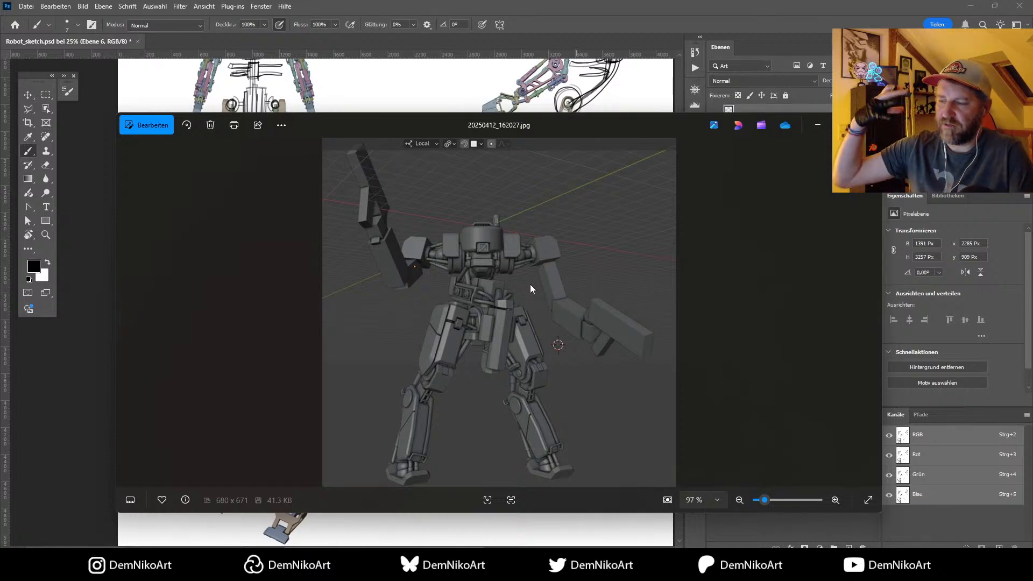
key(alt+Tab)
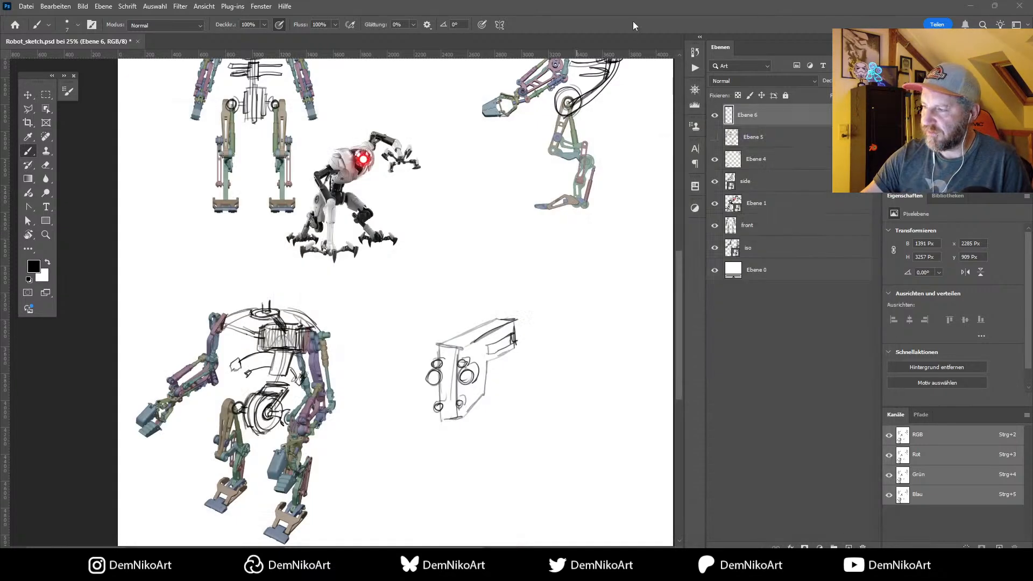
Step: Erase the front edge of the boxy side-view head and extend its top line forward
mouse_move(518, 234)
mouse_down()
mouse_move(508, 323)
mouse_move(514, 301)
mouse_move(521, 319)
mouse_move(502, 300)
mouse_up()
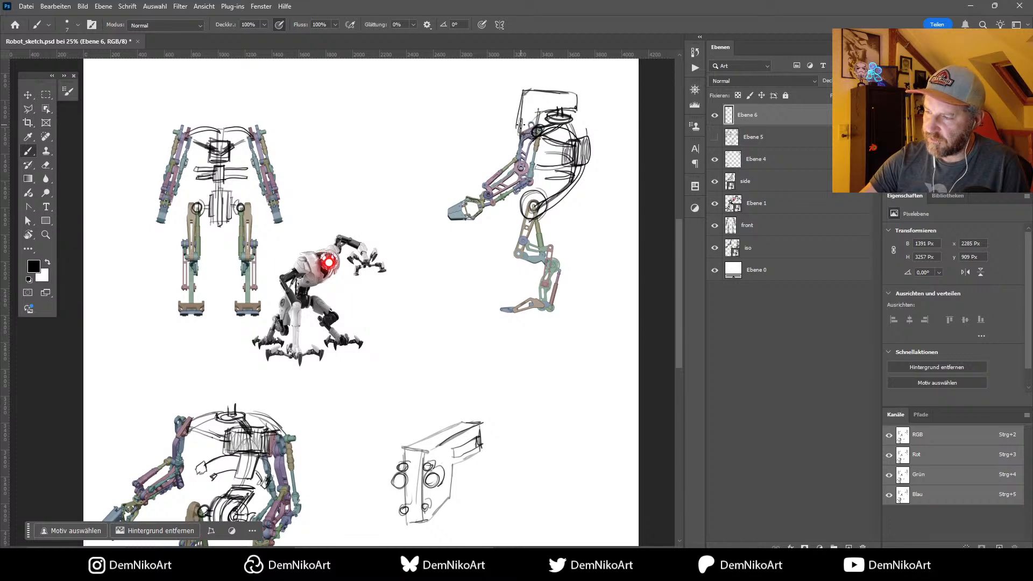
key(e)
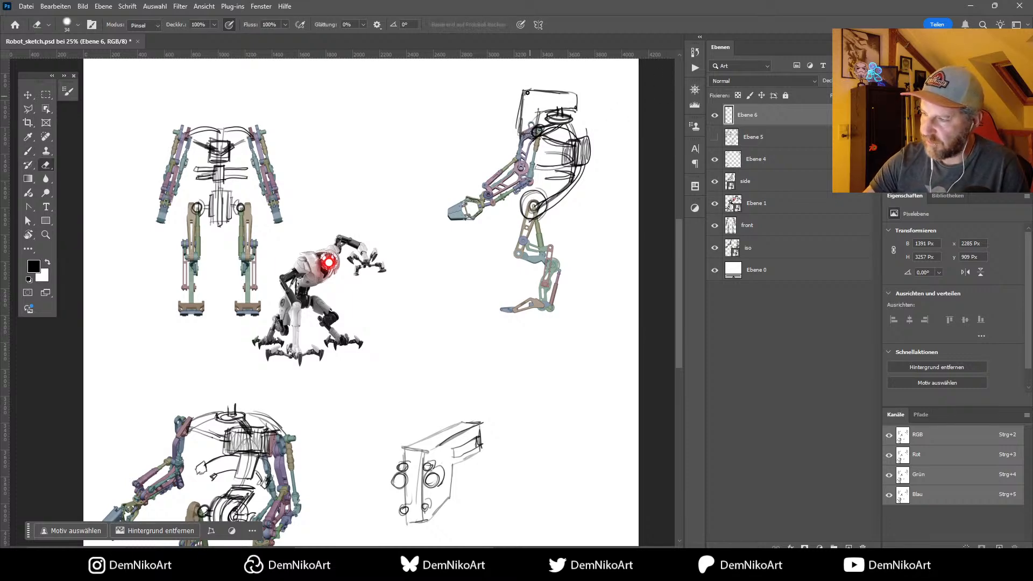
drag(524, 95, 524, 104)
alt+right_drag(524, 97, 531, 104)
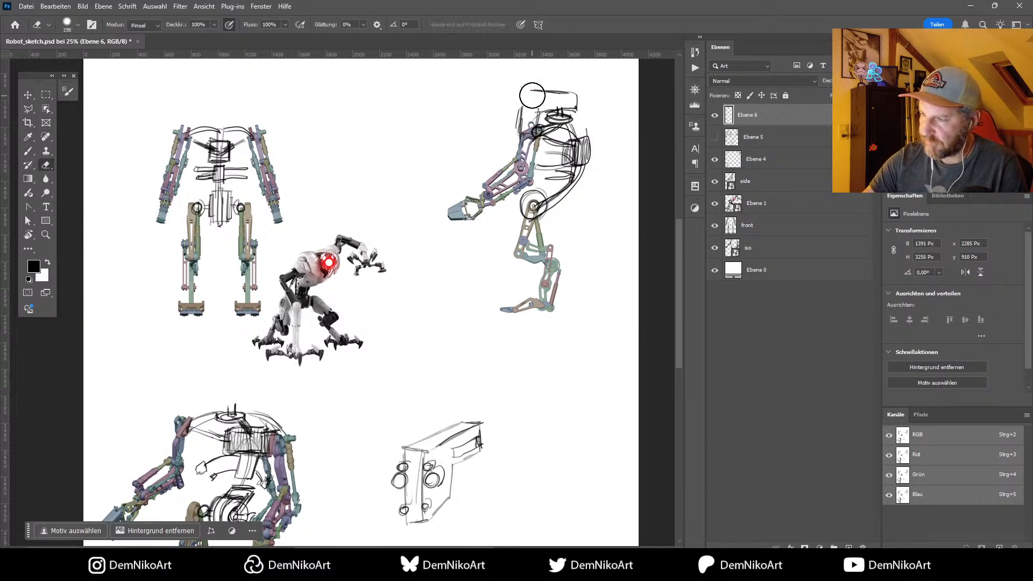
mouse_move(529, 90)
mouse_down()
mouse_move(524, 110)
mouse_move(518, 93)
mouse_move(495, 95)
mouse_up()
key(b)
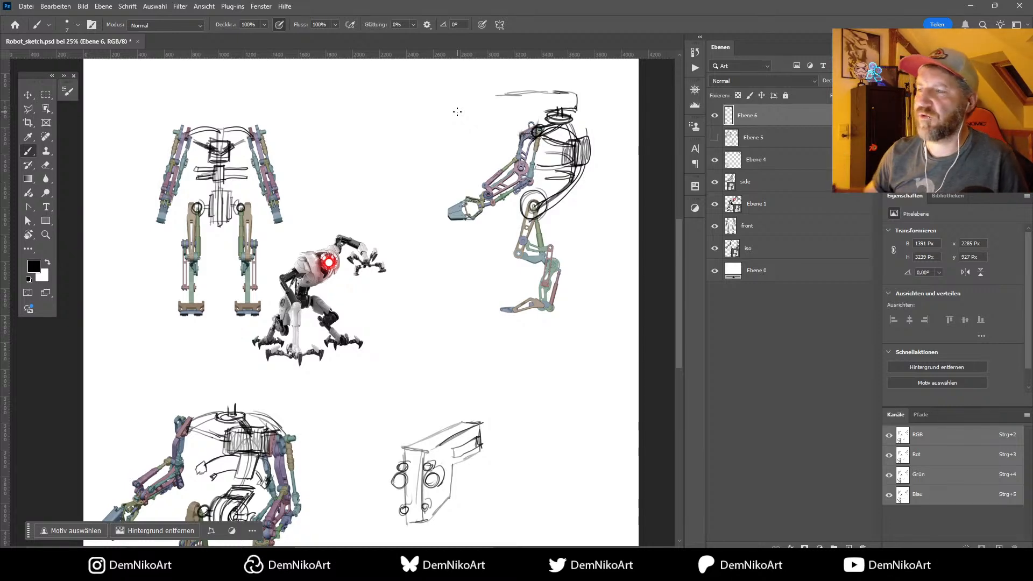
Step: Sketch a sloping front face and an underside back to the neck ring on the side-view head
key(alt+Tab)
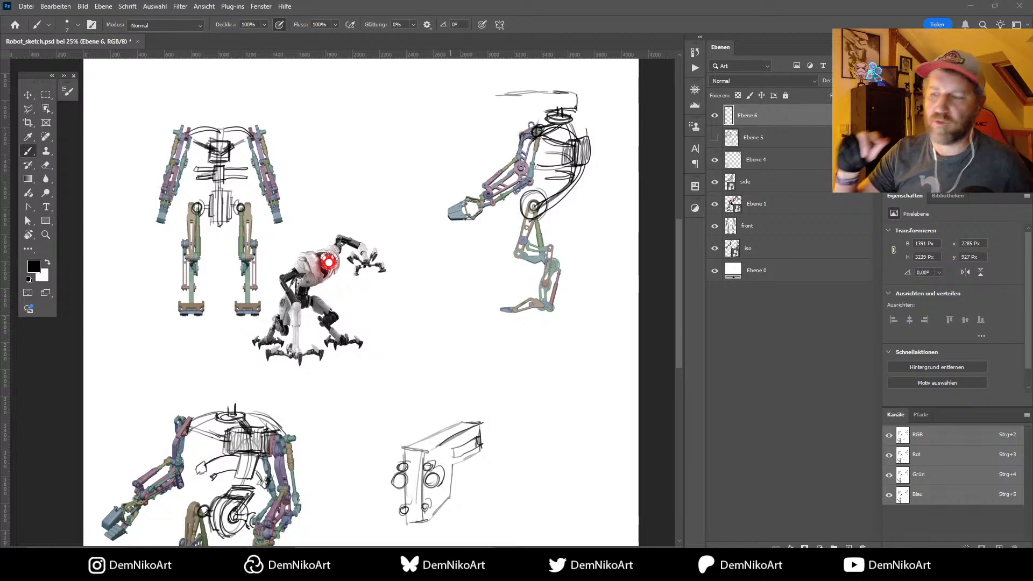
click(604, 18)
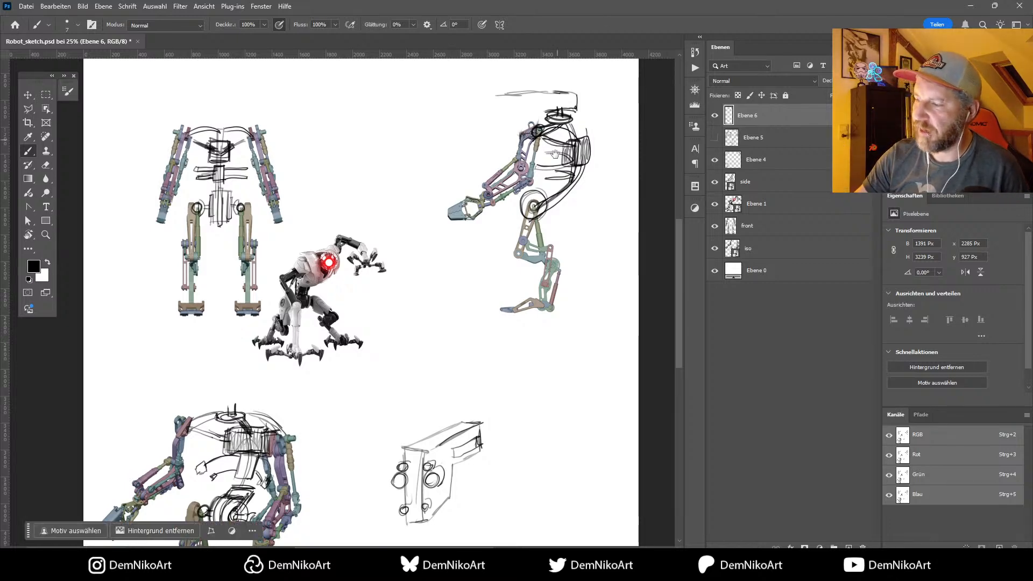
drag(555, 154, 518, 258)
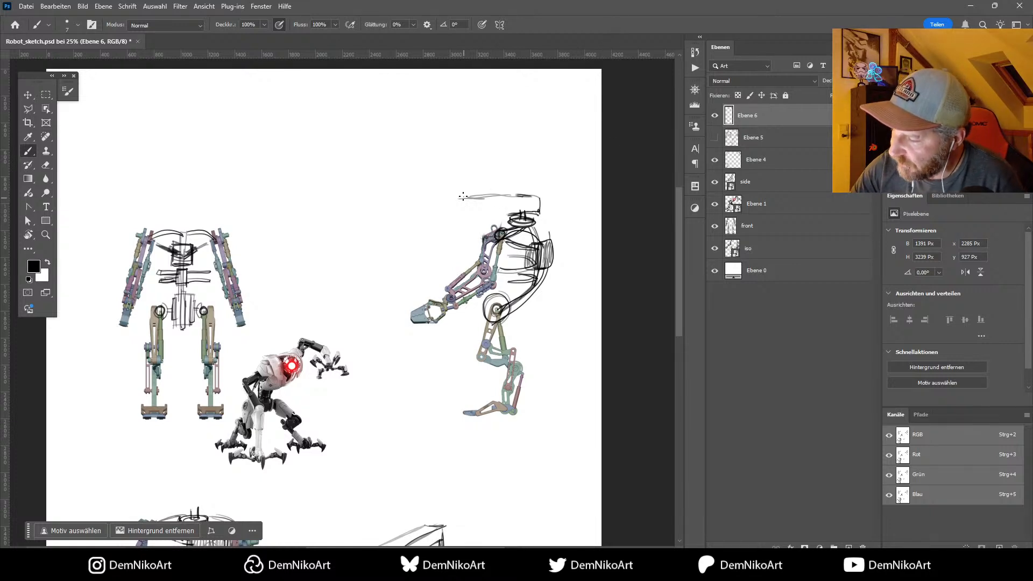
mouse_move(469, 205)
mouse_down()
mouse_move(500, 235)
mouse_move(465, 211)
mouse_move(471, 232)
mouse_move(520, 207)
mouse_up()
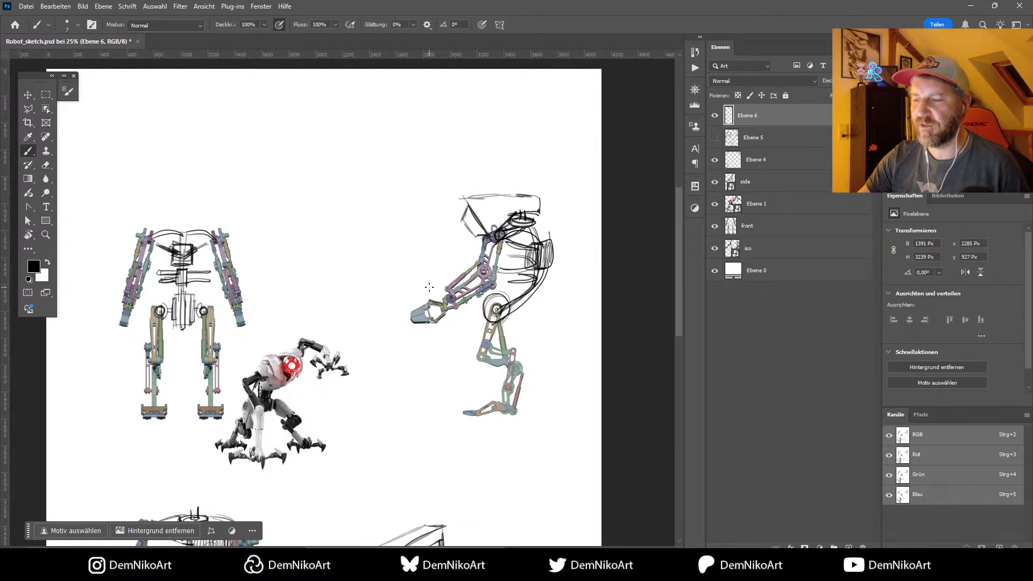
Step: Hide layer Ebene 6, add a new layer and sketch a loose oval with a zigzag line above the side-view neck ring
click(714, 116)
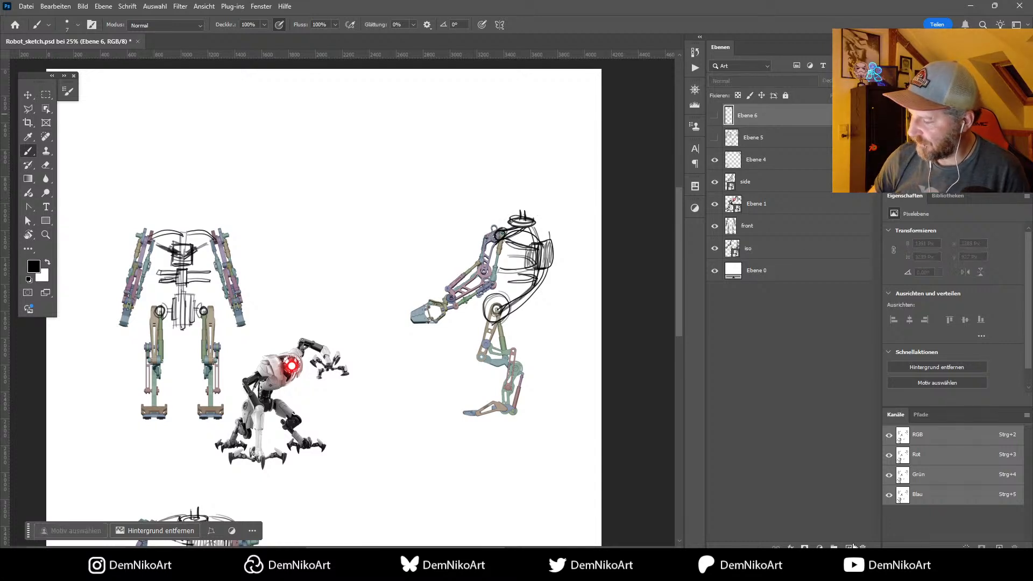
click(848, 547)
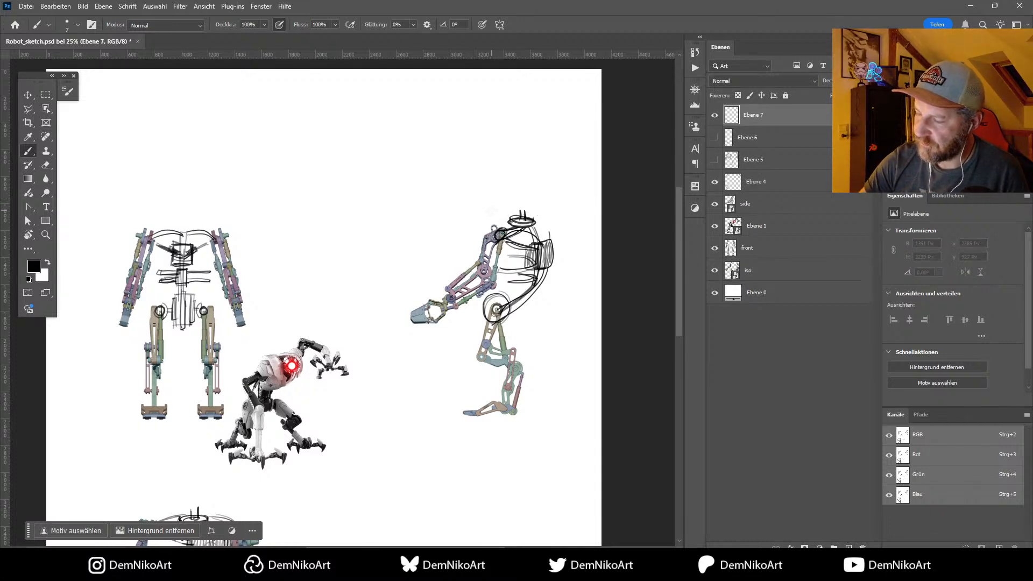
drag(501, 199, 553, 207)
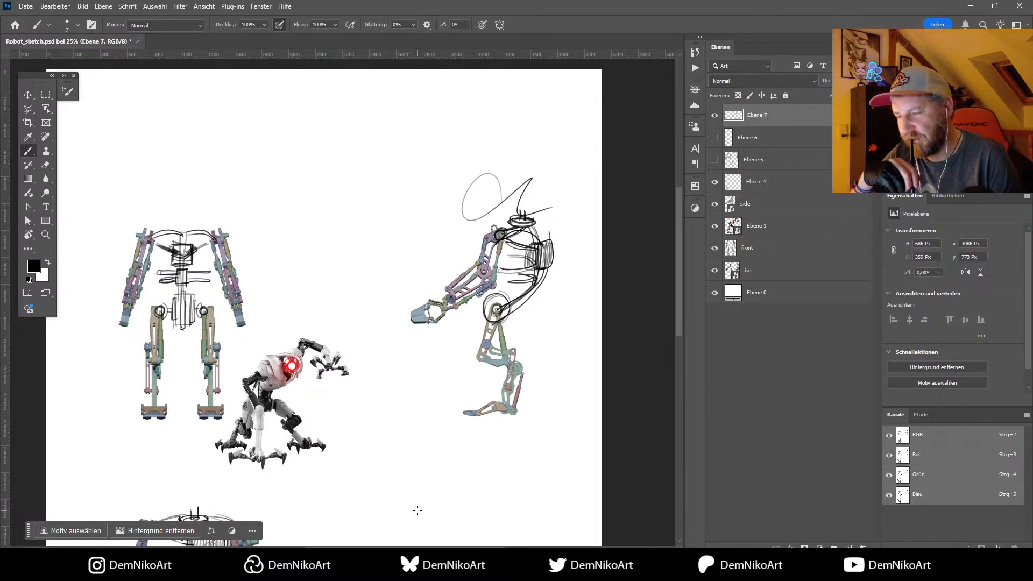
Step: Rotate the loose head sketch by -42.64° and move it down over the neck ring
key(ctrl+t)
drag(566, 169, 530, 135)
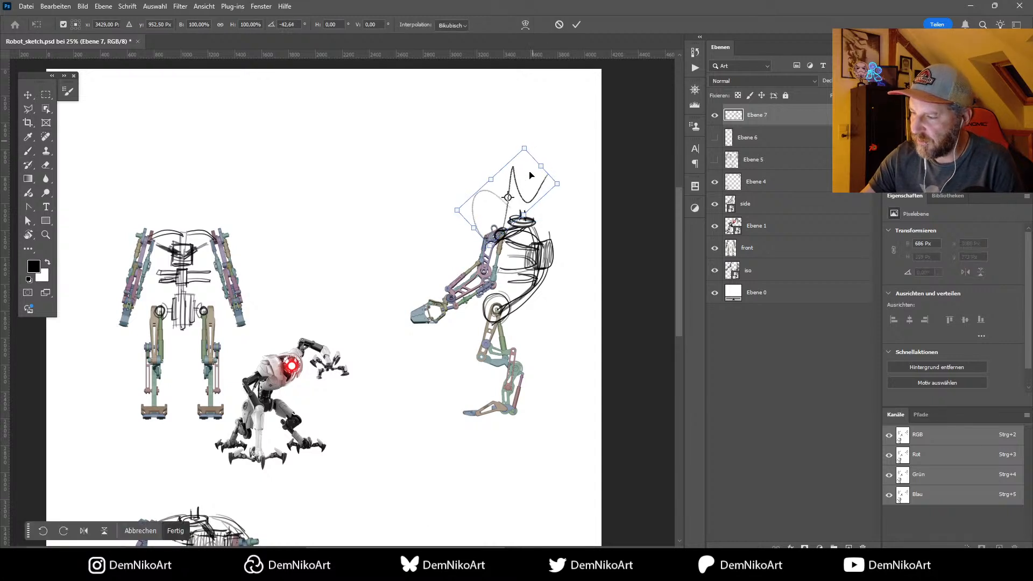
drag(530, 174, 533, 188)
key(Return)
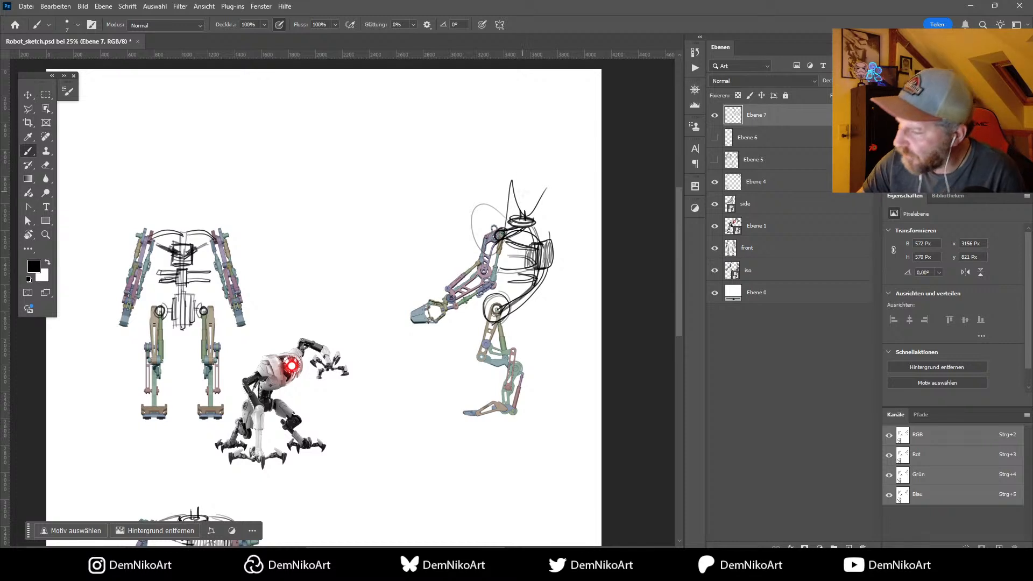
Step: Sketch a tapered upright head block over the neck ring with a backward-slanting spike behind it
mouse_move(508, 180)
mouse_down()
mouse_move(530, 182)
mouse_move(524, 211)
mouse_move(553, 172)
mouse_up()
mouse_move(534, 209)
mouse_down()
mouse_move(550, 180)
mouse_move(526, 213)
mouse_up()
mouse_move(508, 185)
mouse_down()
mouse_move(528, 186)
mouse_move(509, 214)
mouse_up()
mouse_move(506, 213)
mouse_down()
mouse_move(528, 217)
mouse_move(511, 207)
mouse_up()
drag(524, 183, 520, 190)
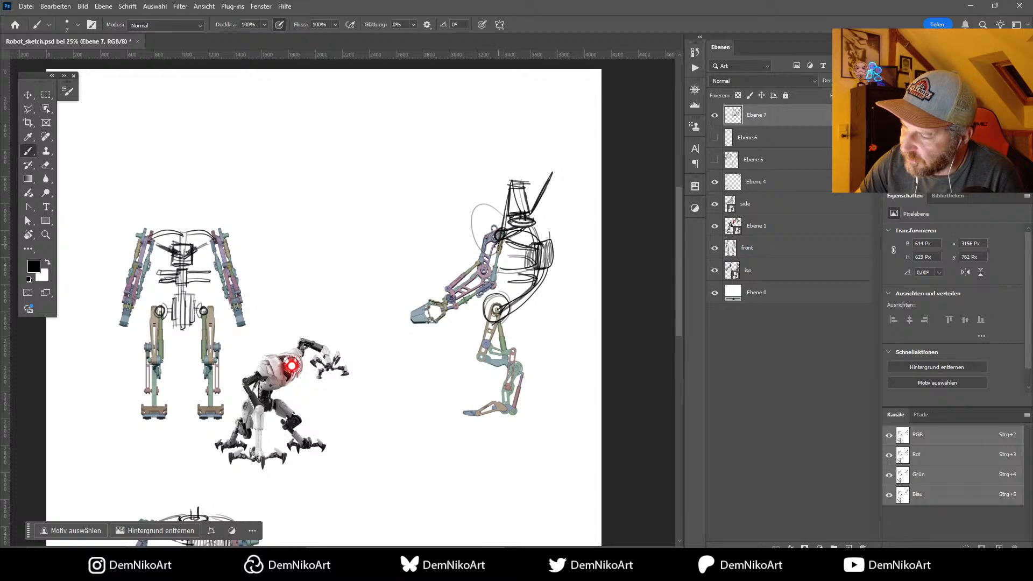
Step: Sketch a pointed front block with a small round eye at its tip and hatch the head's side surfaces
drag(468, 209, 480, 246)
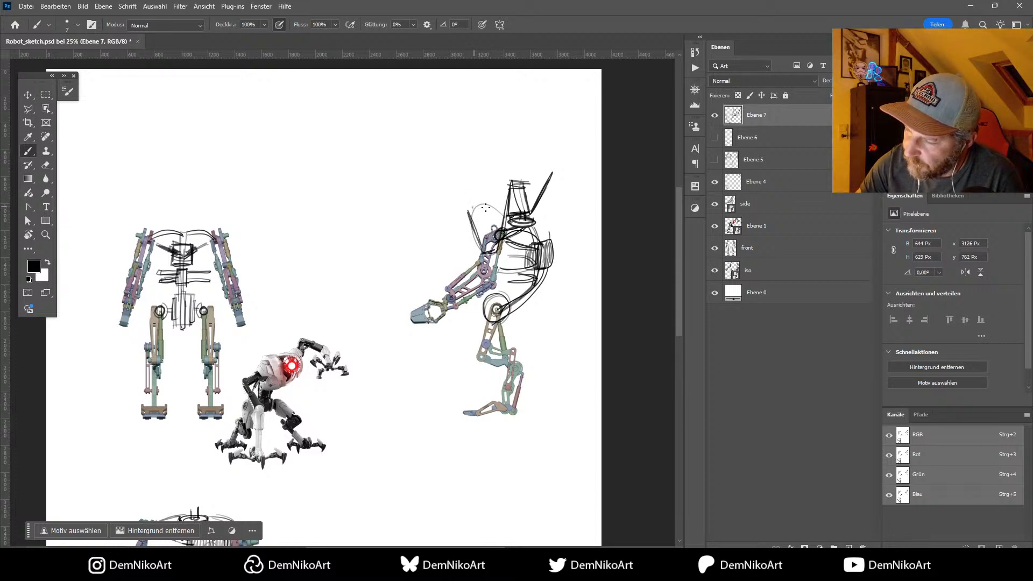
mouse_move(475, 211)
mouse_down()
mouse_move(515, 180)
mouse_move(473, 221)
mouse_move(468, 210)
mouse_move(501, 215)
mouse_up()
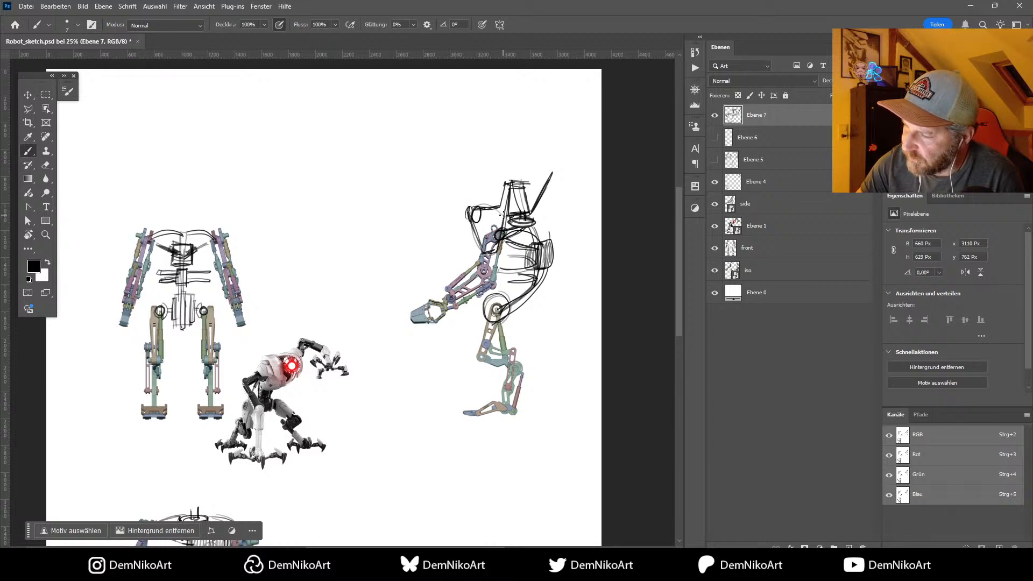
mouse_move(519, 180)
mouse_down()
mouse_move(511, 191)
mouse_move(528, 189)
mouse_move(517, 207)
mouse_move(521, 182)
mouse_move(504, 221)
mouse_move(520, 182)
mouse_move(496, 231)
mouse_move(491, 215)
mouse_move(481, 227)
mouse_up()
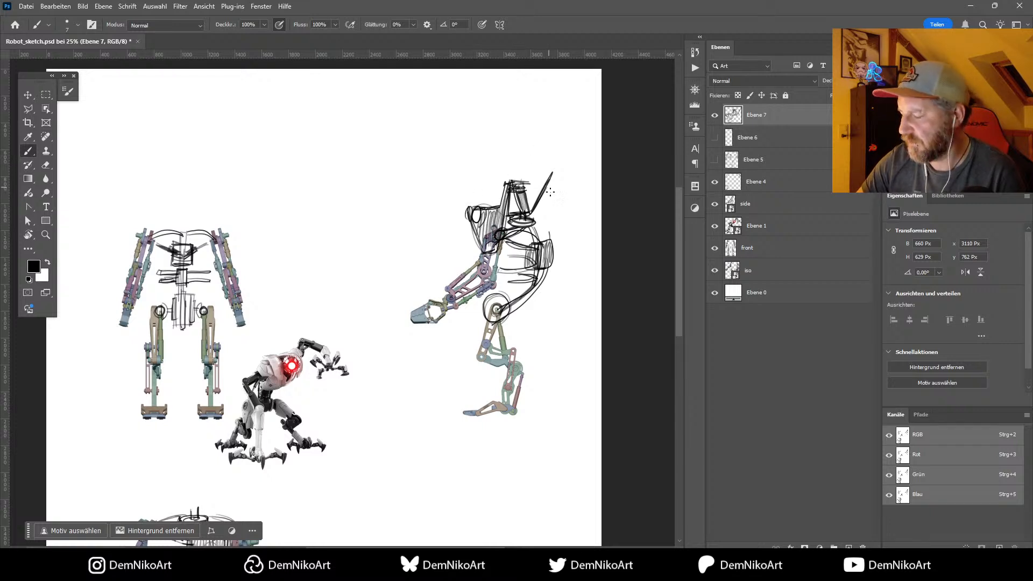
key(v)
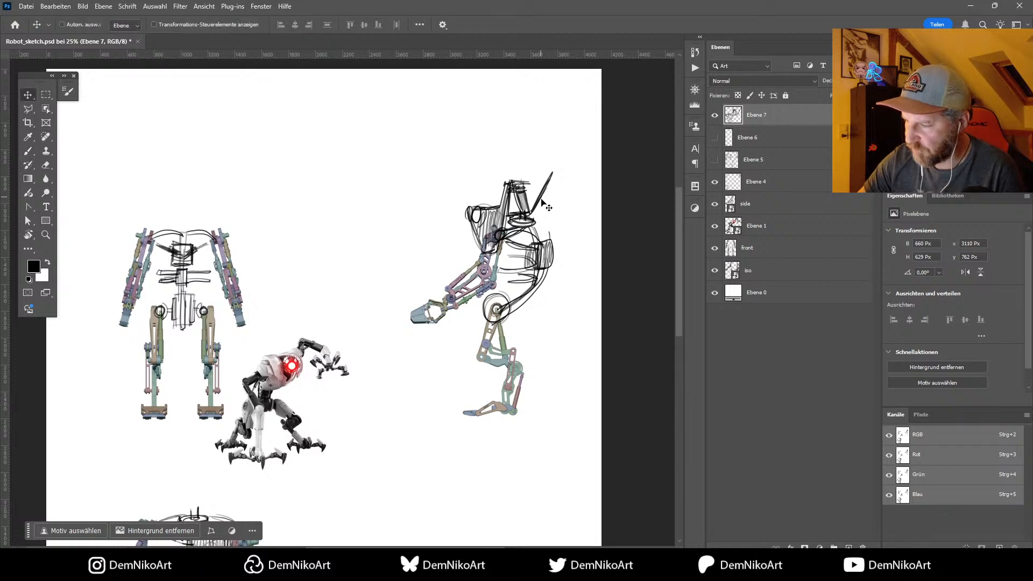
mouse_move(556, 211)
mouse_down()
mouse_move(508, 175)
mouse_move(538, 191)
mouse_move(530, 186)
mouse_up()
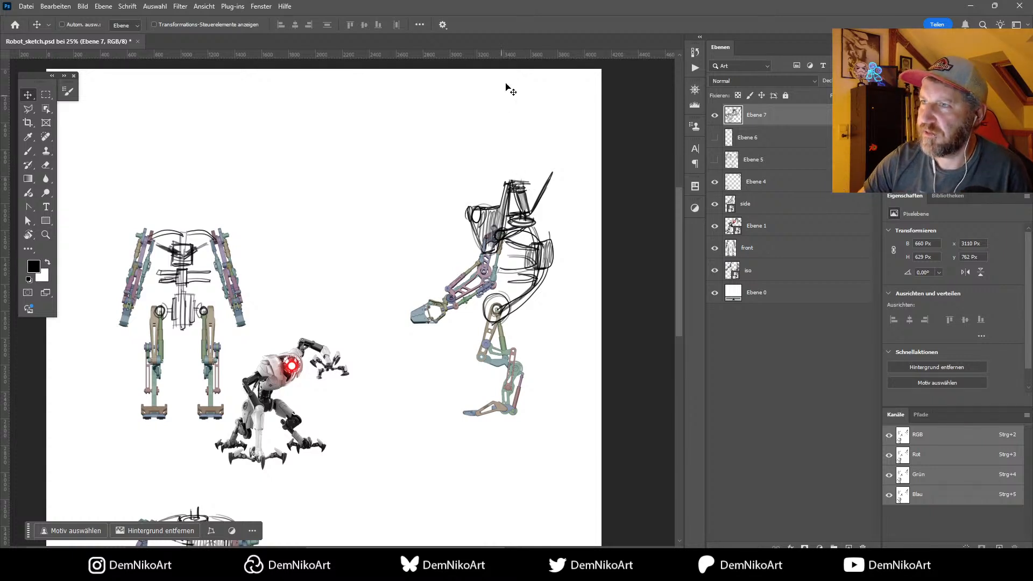
key(b)
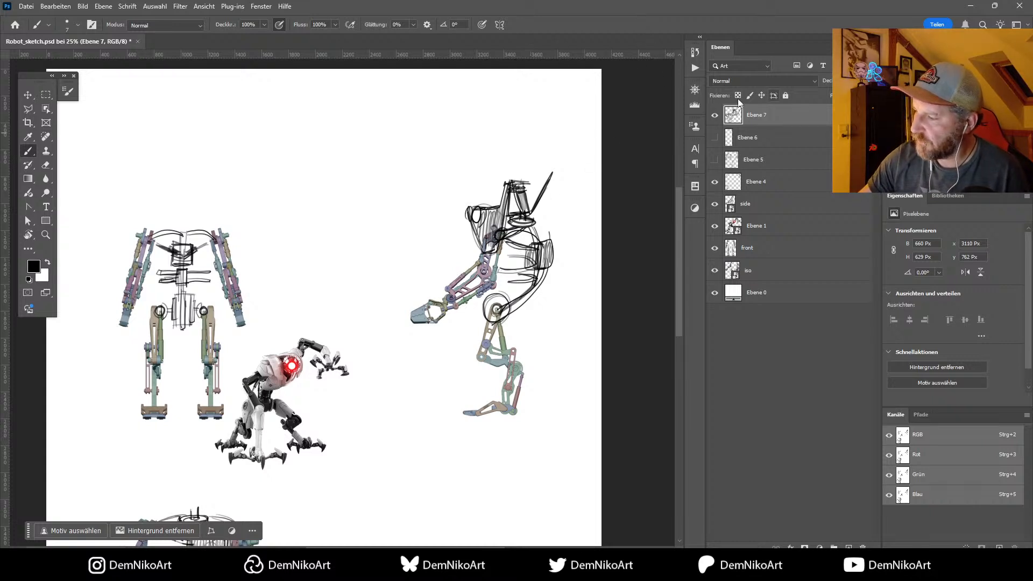
Step: Hide layer Ebene 7, add a new layer and sketch loose head loops with a slanted line above the side-view neck
click(715, 115)
click(848, 547)
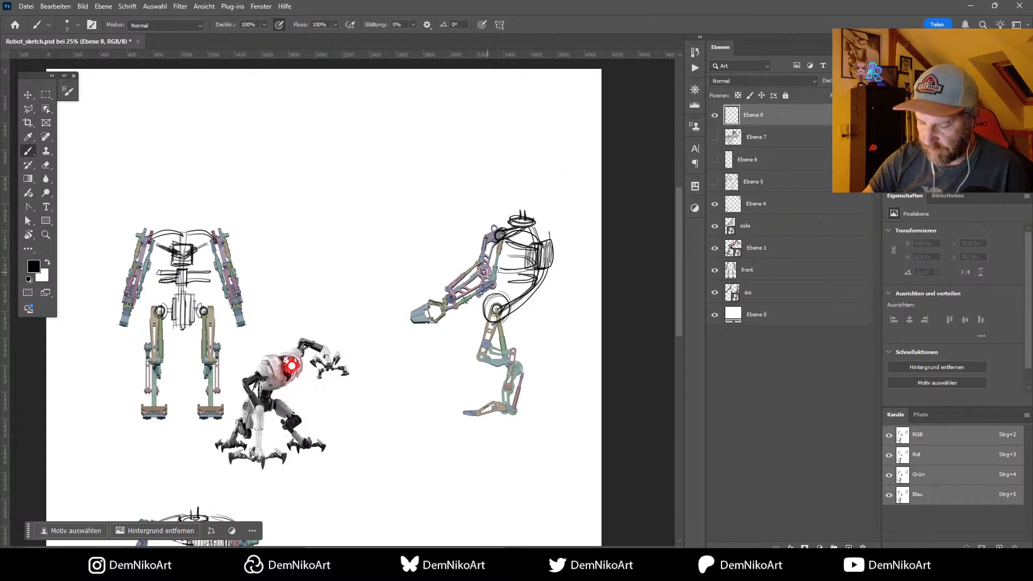
mouse_move(529, 191)
mouse_down()
mouse_move(476, 235)
mouse_move(535, 139)
mouse_up()
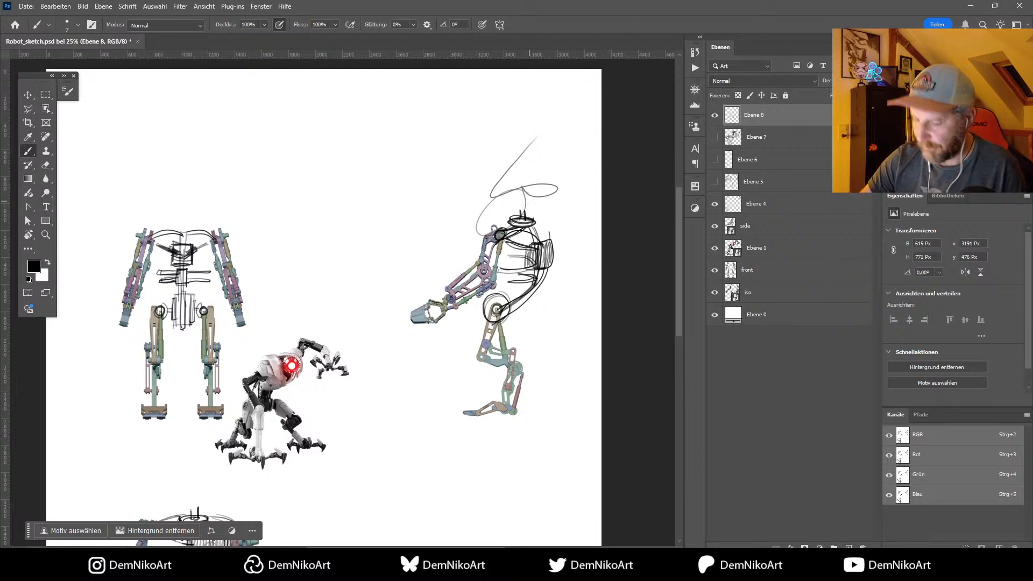
Step: Move the looped head sketch forward, rotate it by 7.70° and position it just above the neck ring
key(v)
drag(547, 204, 502, 192)
drag(522, 200, 522, 200)
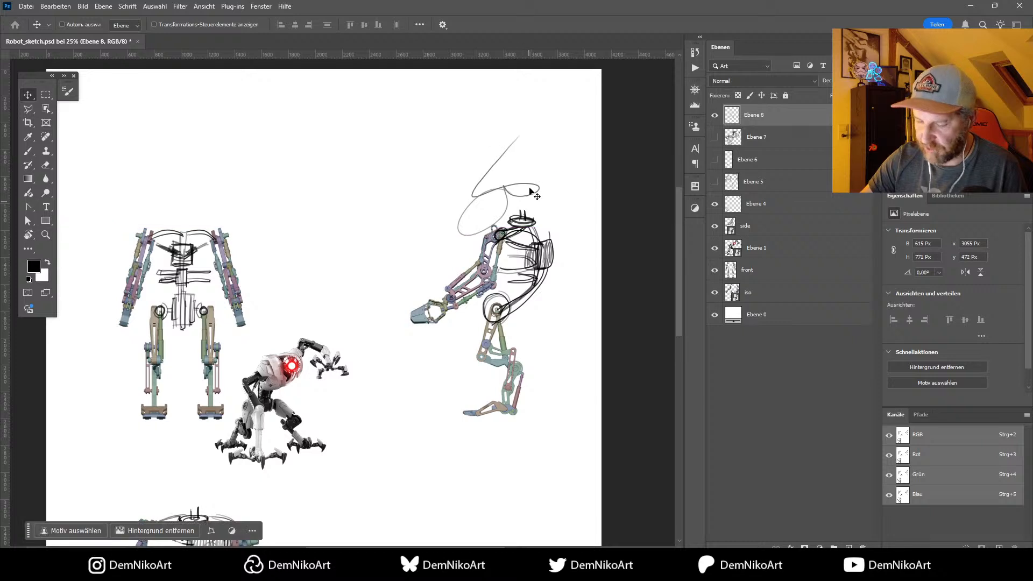
key(ctrl+t)
mouse_move(554, 105)
mouse_down()
mouse_move(595, 172)
mouse_move(556, 119)
mouse_move(549, 137)
mouse_up()
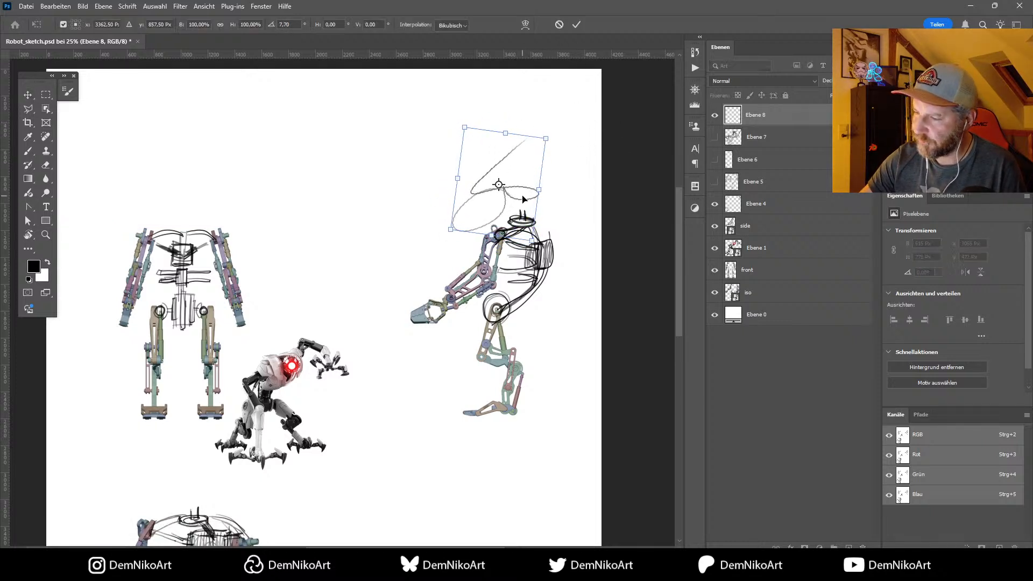
mouse_move(520, 196)
mouse_down()
mouse_move(527, 207)
mouse_move(526, 193)
mouse_up()
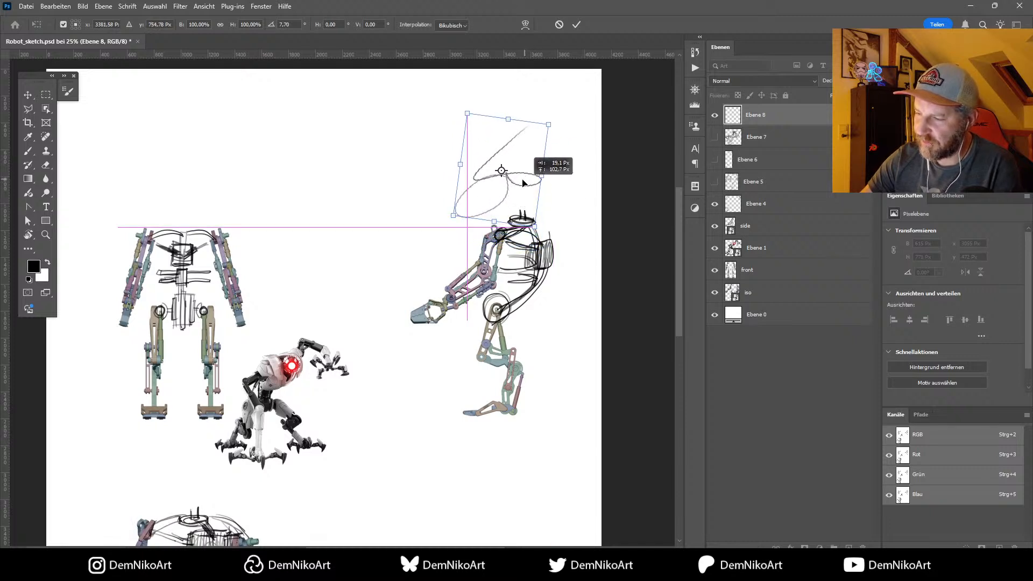
key(Return)
Step: Sketch over the loops with firm strokes to form an elongated, blunt-tipped front head section and a narrow rounded rear section
key(b)
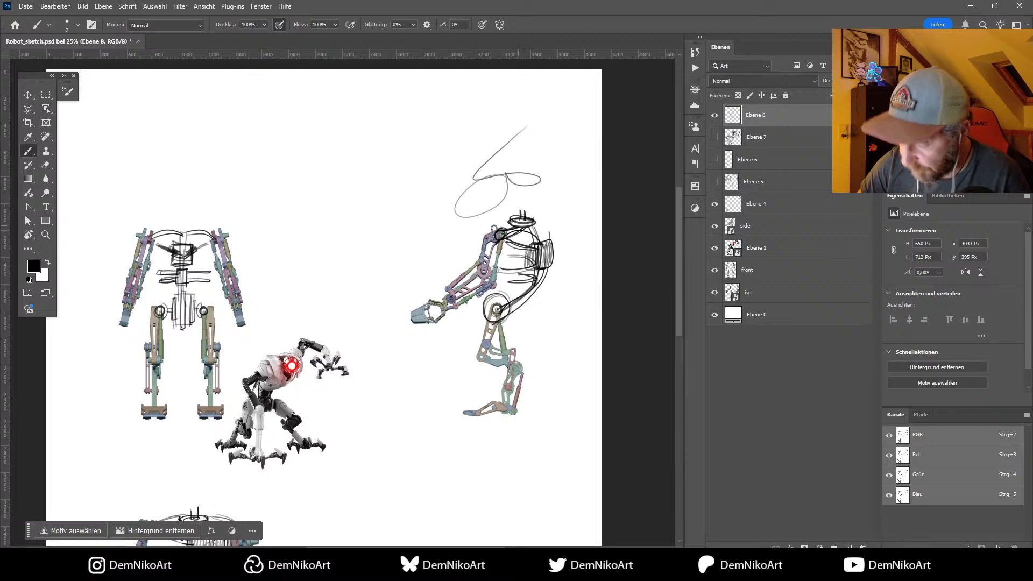
key(r)
mouse_move(518, 226)
mouse_down()
mouse_move(467, 156)
mouse_move(485, 262)
mouse_move(439, 210)
mouse_move(407, 238)
mouse_move(408, 263)
mouse_up()
key(r)
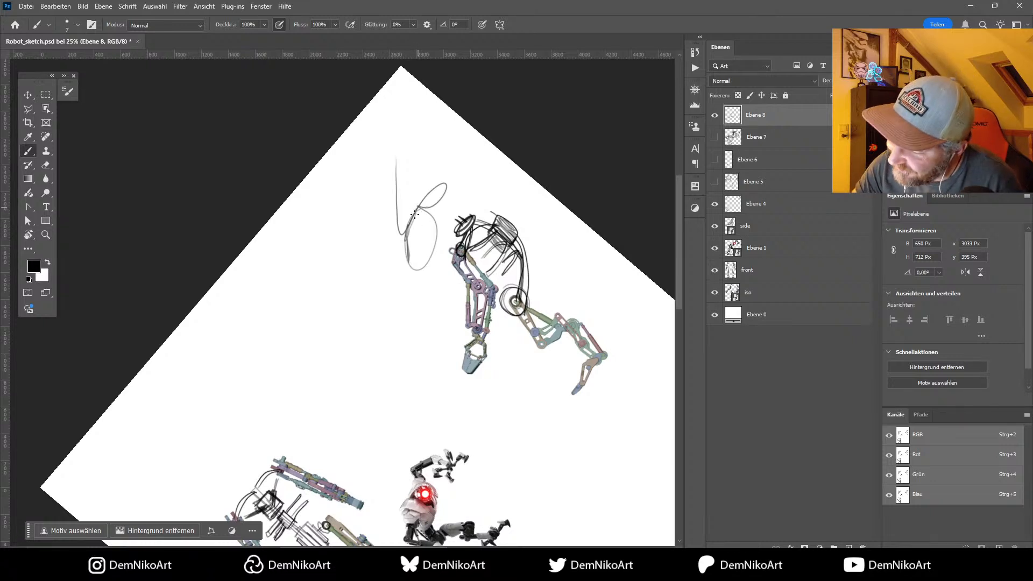
mouse_move(406, 234)
mouse_down()
mouse_move(411, 276)
mouse_move(439, 231)
mouse_move(425, 211)
mouse_move(445, 195)
mouse_move(439, 181)
mouse_move(430, 210)
mouse_up()
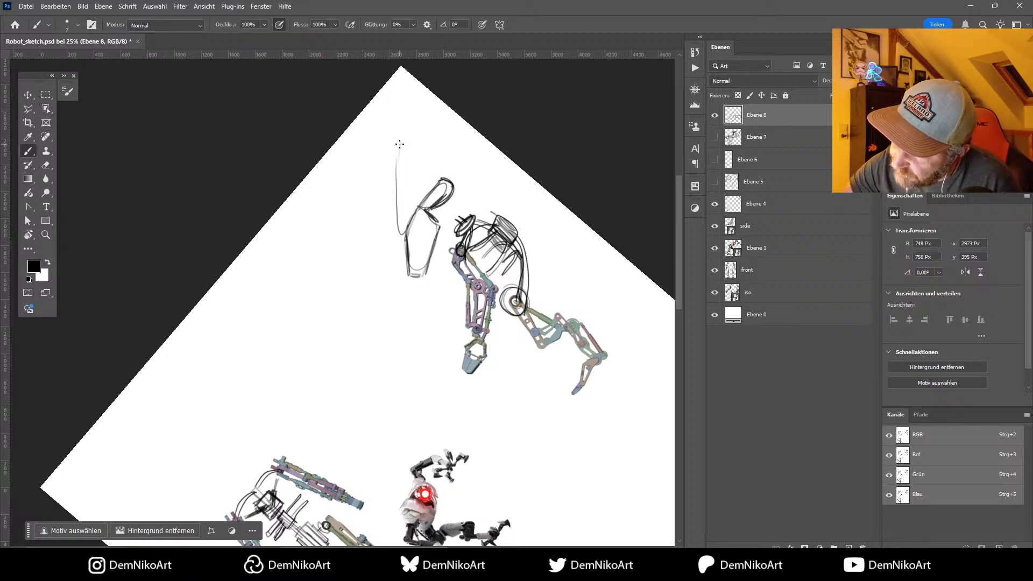
drag(400, 144, 396, 161)
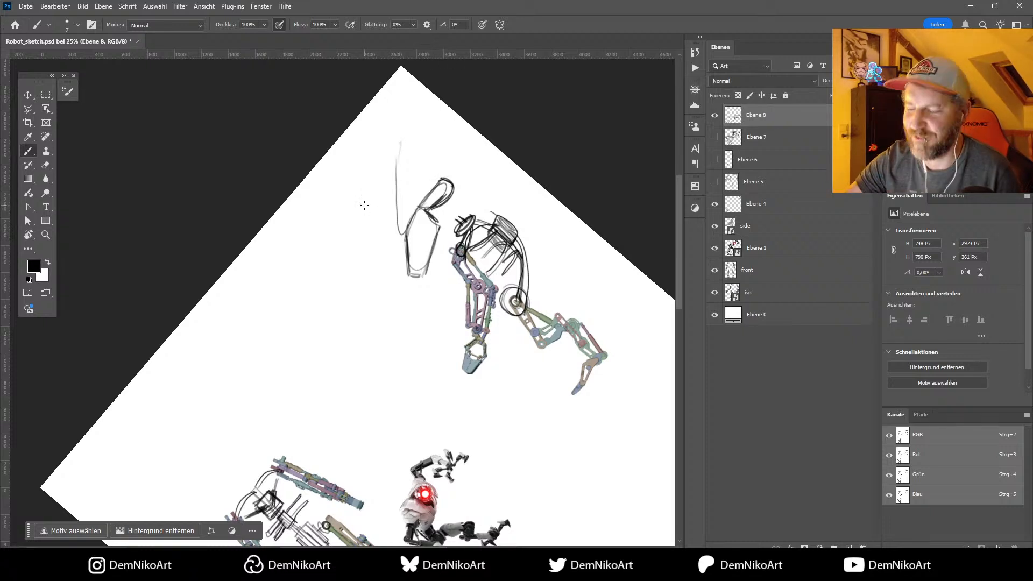
Step: Try shifting the elongated head sketch onto the shoulder and torso of the side view, and undo the move
mouse_move(445, 214)
mouse_down()
mouse_move(437, 207)
mouse_move(495, 249)
mouse_up()
key(r)
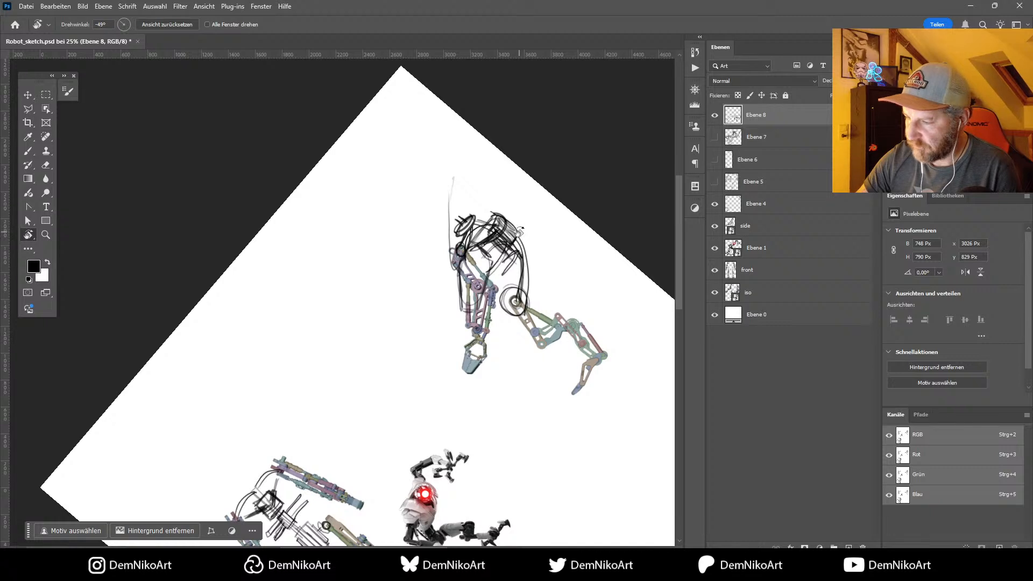
key(ctrl+u)
key(Escape)
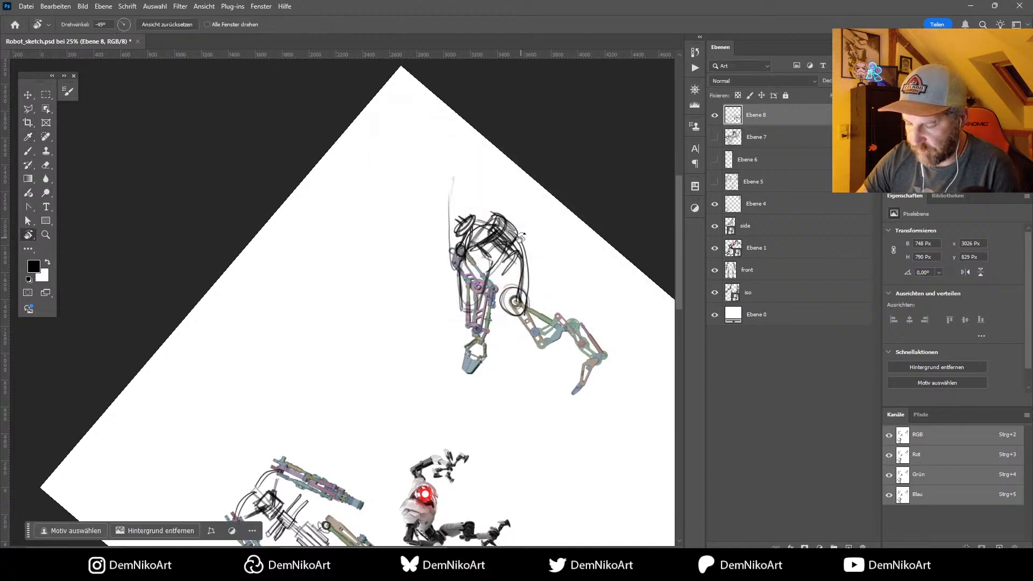
key(ctrl+z)
Step: Reset the canvas rotation to 0° and lower the elongated head sketch onto the side view's neck ring
key(v)
key(r)
key(Escape)
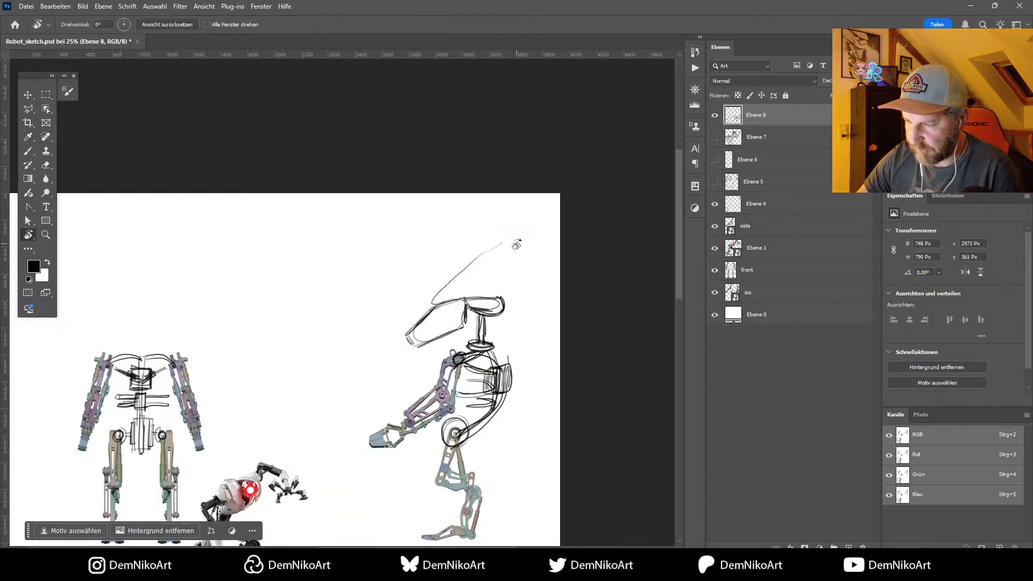
key(v)
drag(496, 316, 491, 340)
mouse_move(504, 347)
mouse_down()
mouse_move(510, 264)
mouse_move(536, 208)
mouse_up()
Step: Erase the slanted line above the head, sketch a curved top contour over the front section and raise the head slightly above the neck
key(e)
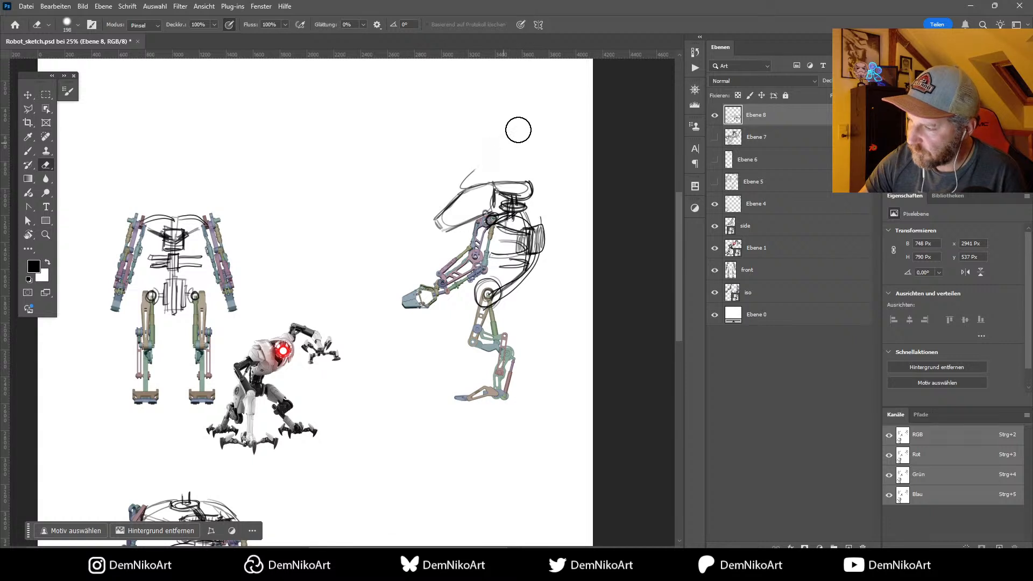
drag(516, 129, 459, 169)
key(b)
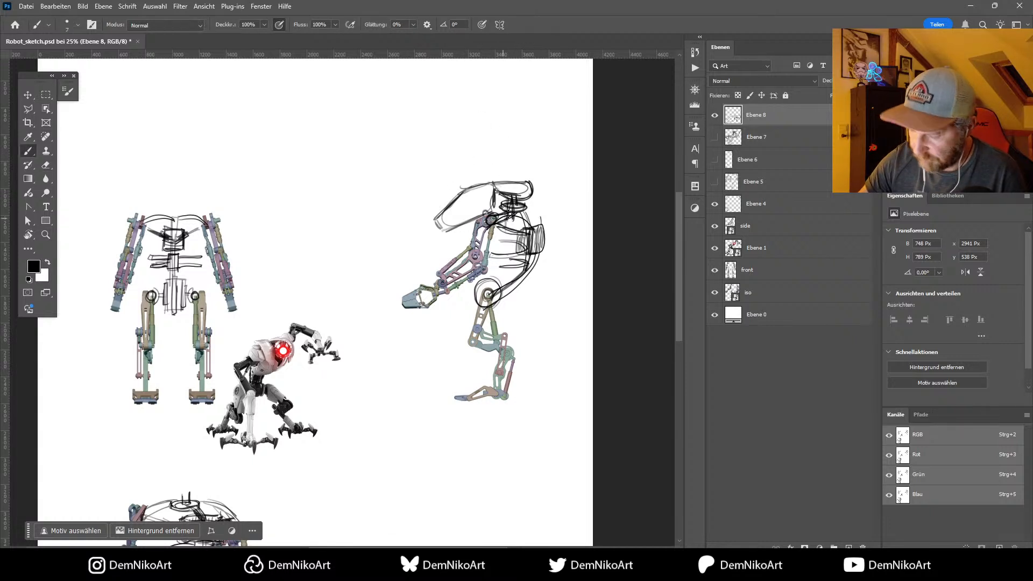
key(v)
mouse_move(511, 231)
mouse_down()
mouse_move(519, 211)
mouse_move(514, 222)
mouse_move(501, 208)
mouse_up()
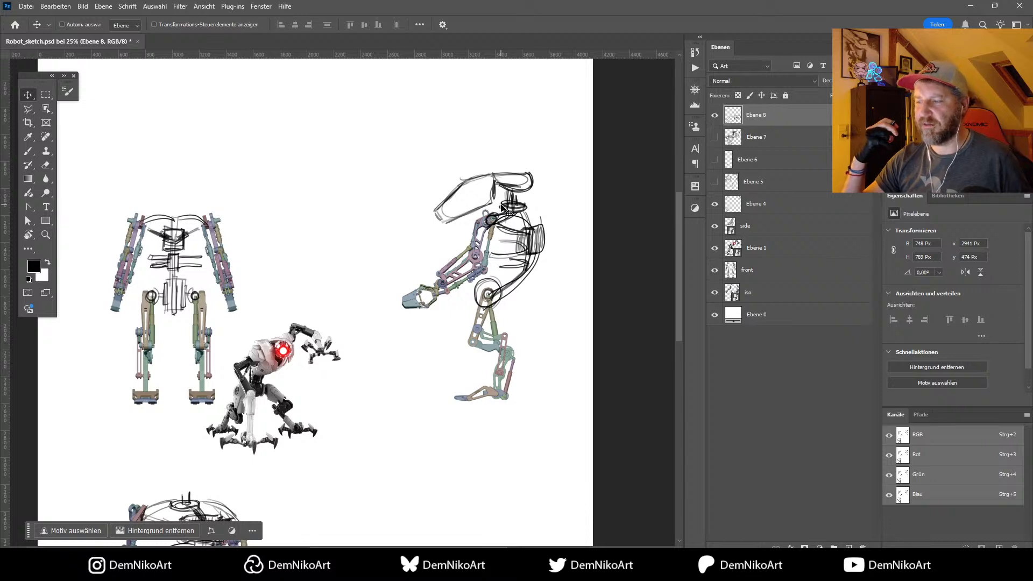
Step: Hide layer Ebene 8, delete the head variant on Ebene 7 and show the variant on Ebene 6
click(715, 137)
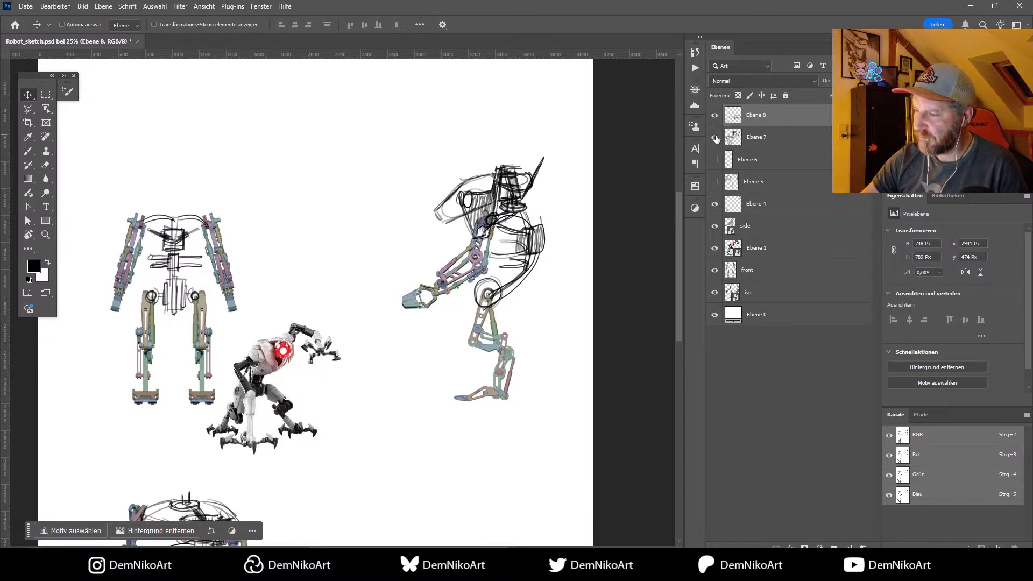
click(714, 115)
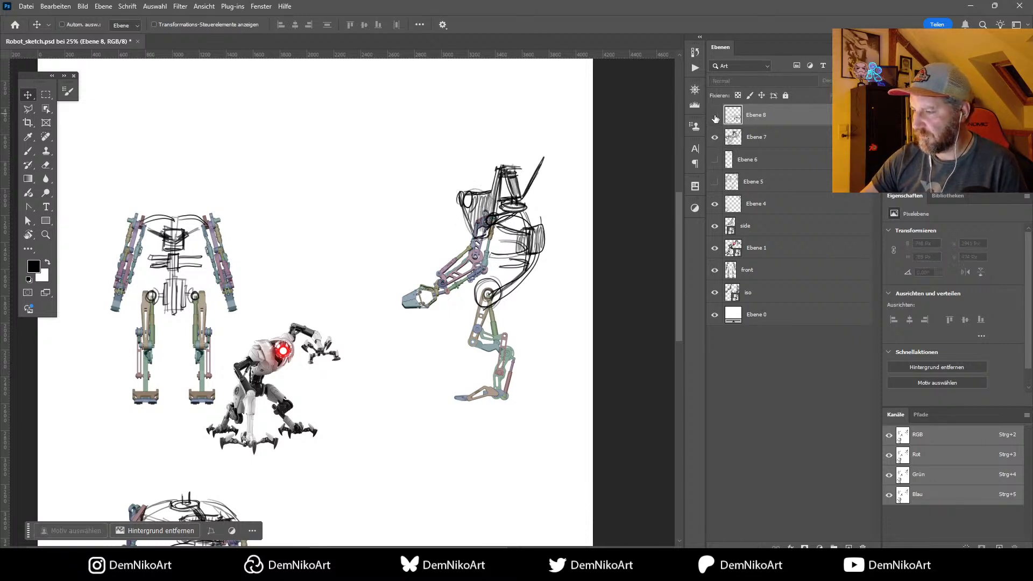
click(764, 137)
key(Delete)
click(714, 138)
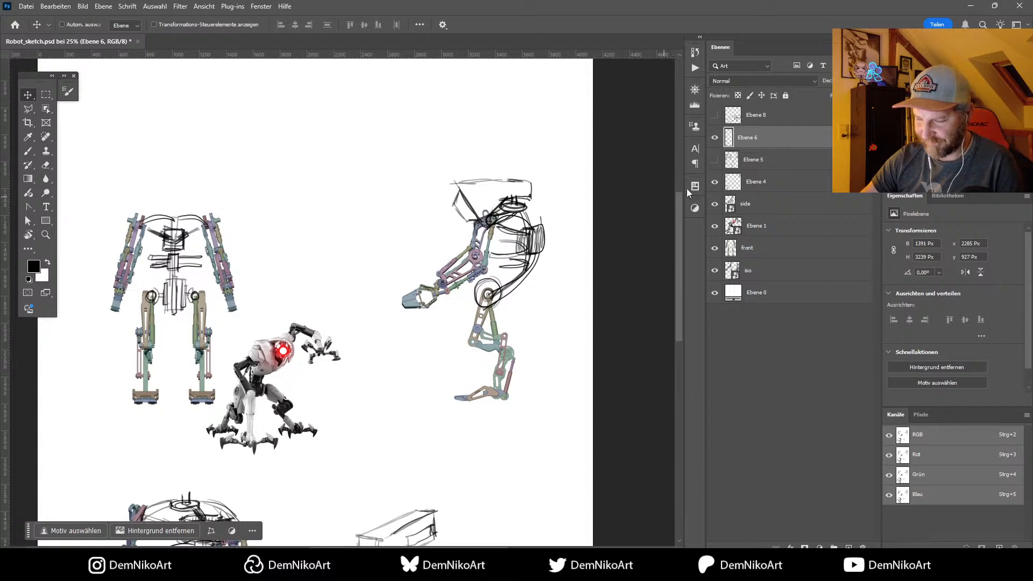
Step: Compare the Ebene 6 and Ebene 8 head variants on the side view, leaving only Ebene 8 of the two shown
drag(544, 209, 544, 194)
drag(489, 443, 520, 315)
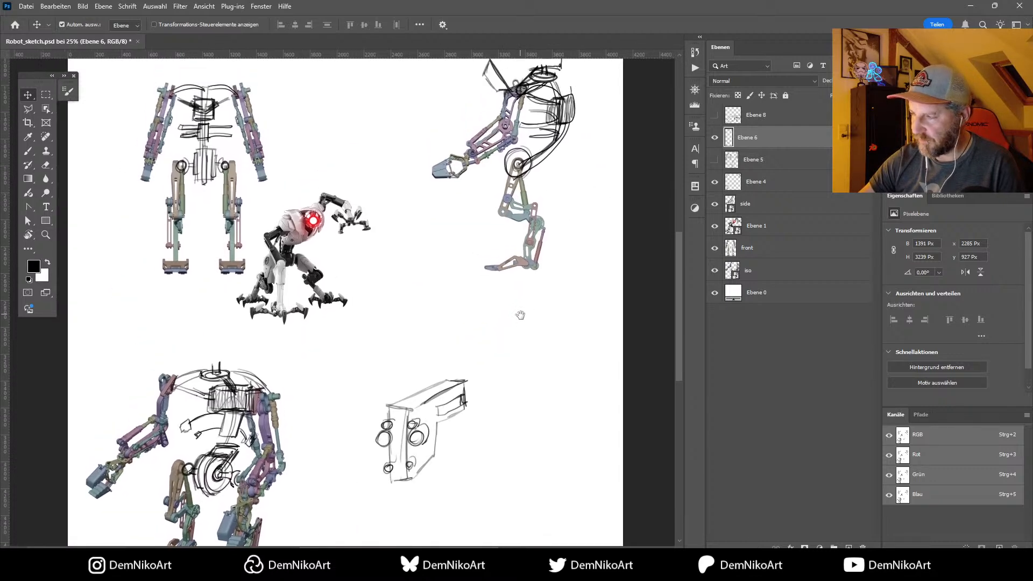
click(714, 114)
drag(577, 175, 560, 306)
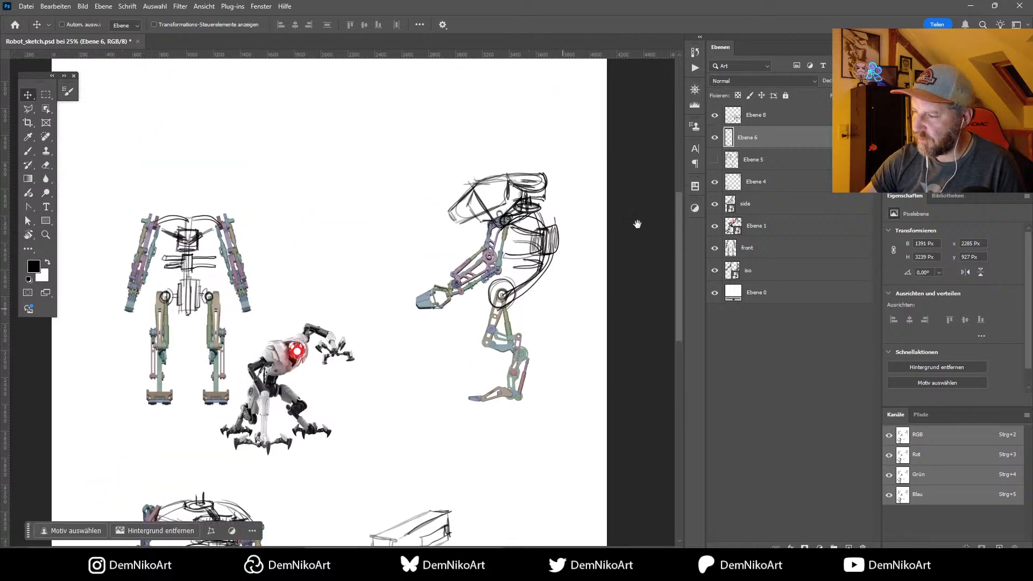
click(714, 137)
mouse_move(523, 364)
mouse_down()
mouse_move(531, 265)
mouse_move(529, 276)
mouse_up()
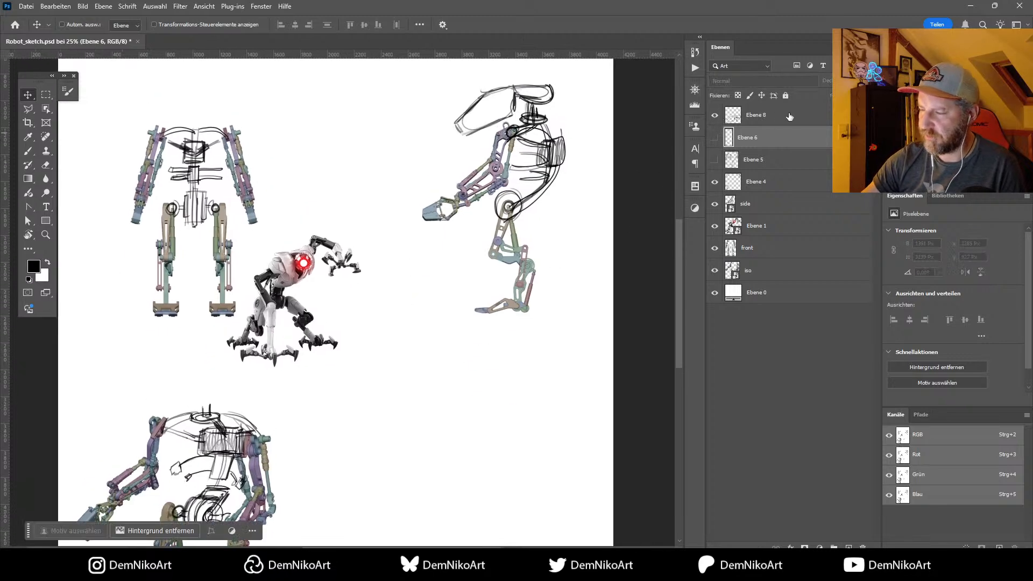
Step: Add a new layer above Ebene 8 and sketch a perspective head's slanted top edge, front face and lower side edge beside the iso view
key(ctrl+shift+alt+n)
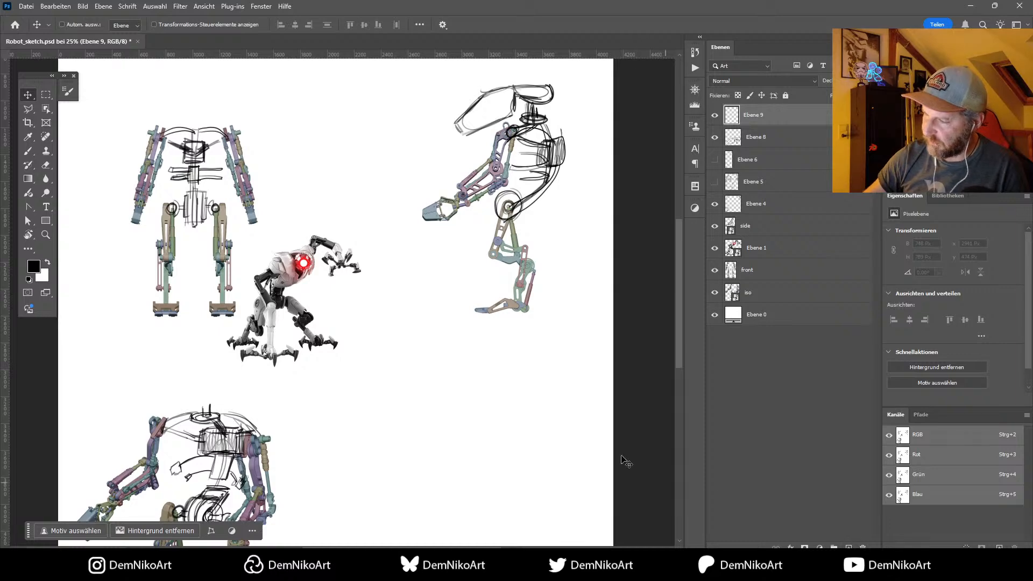
drag(475, 341, 485, 293)
key(b)
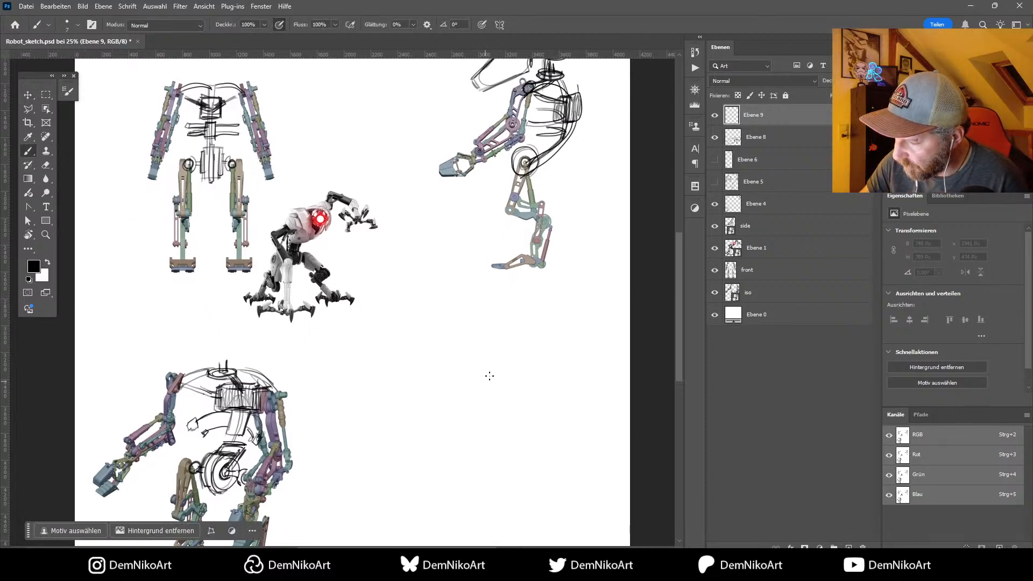
alt+scroll(503, 346, down, 3)
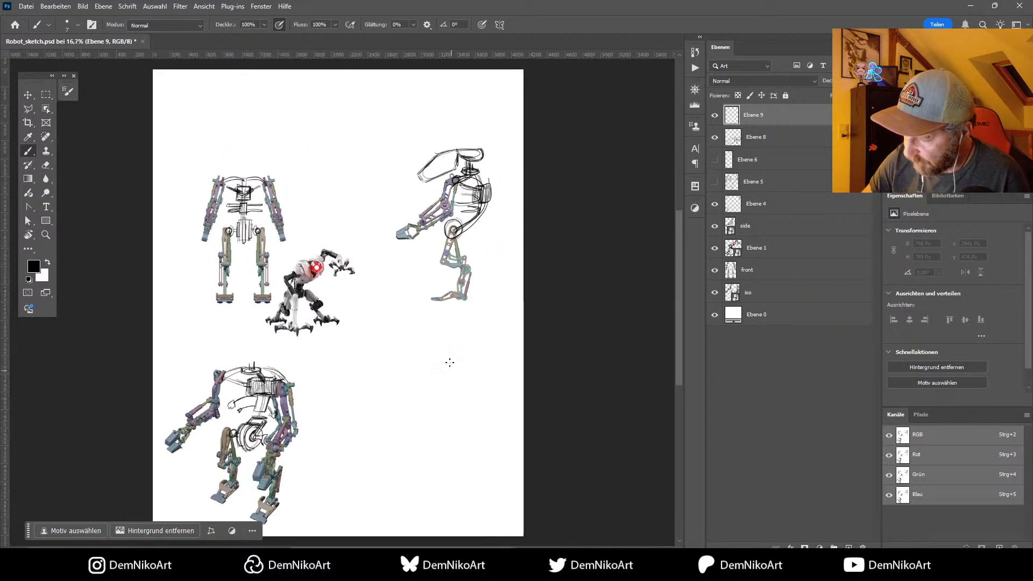
drag(450, 363, 484, 325)
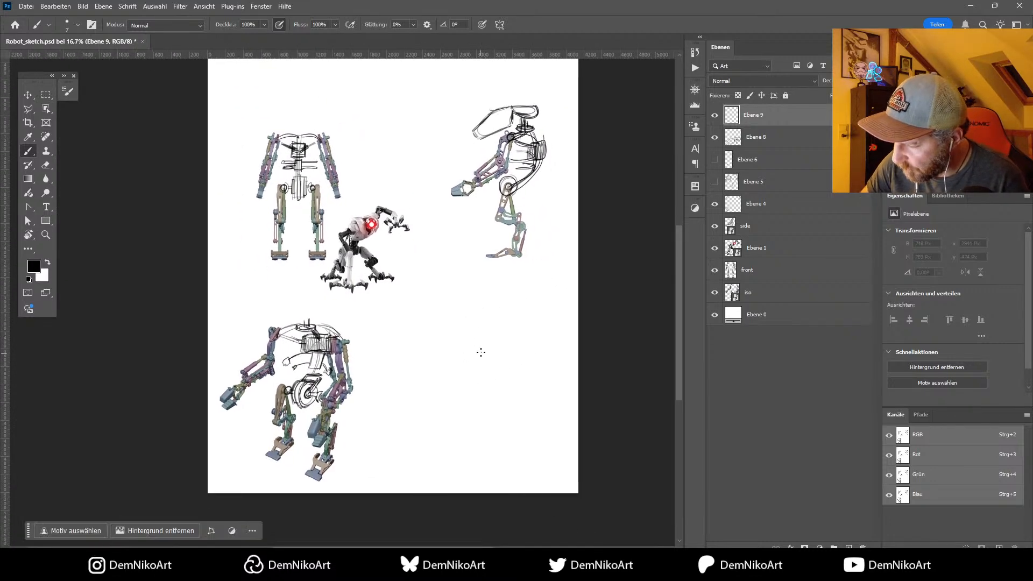
drag(487, 341, 451, 371)
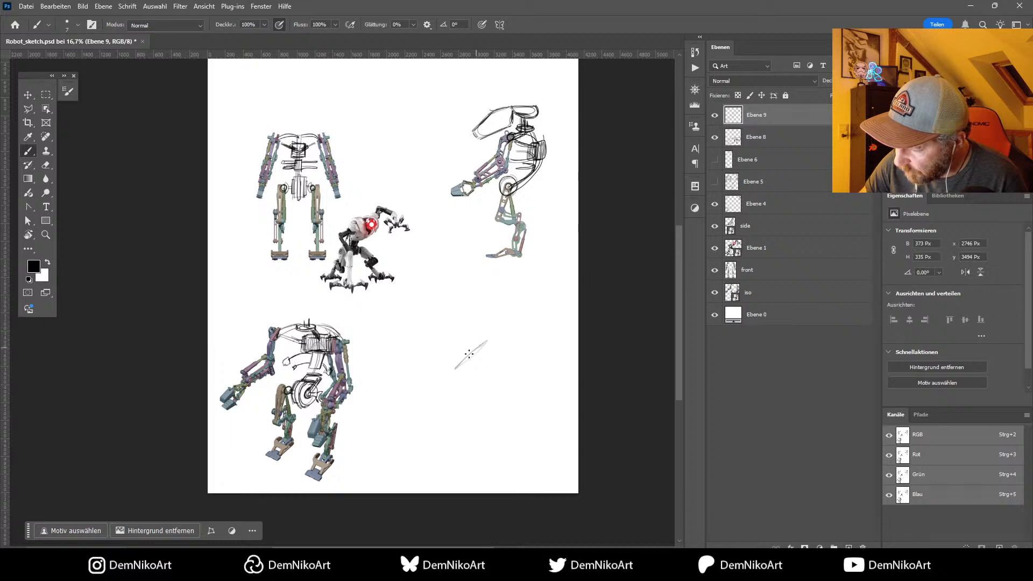
mouse_move(486, 342)
mouse_down()
mouse_move(447, 381)
mouse_move(502, 322)
mouse_up()
mouse_move(452, 381)
mouse_down()
mouse_move(448, 406)
mouse_move(512, 321)
mouse_move(450, 409)
mouse_move(528, 353)
mouse_up()
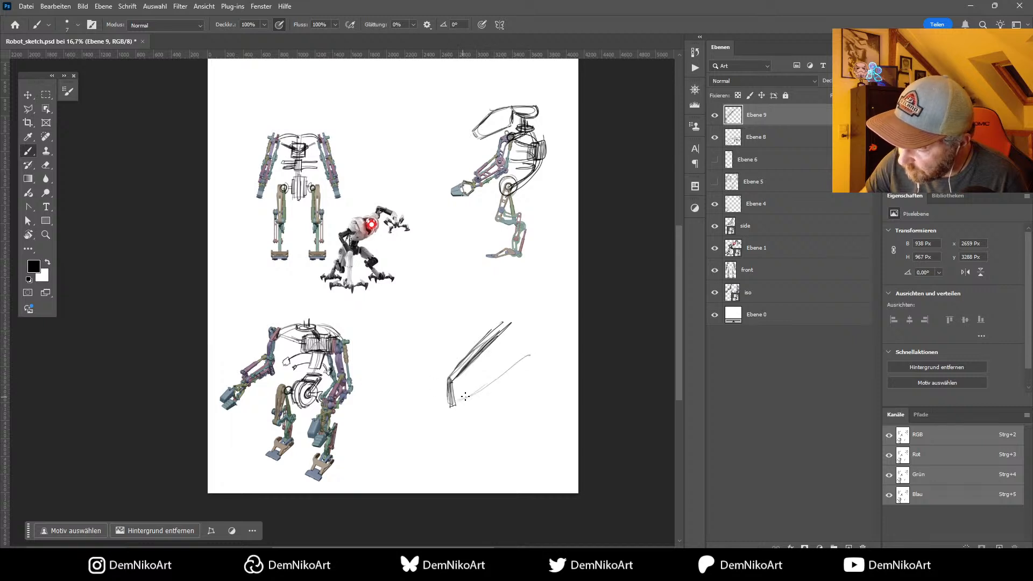
drag(462, 399, 534, 347)
drag(459, 381, 474, 392)
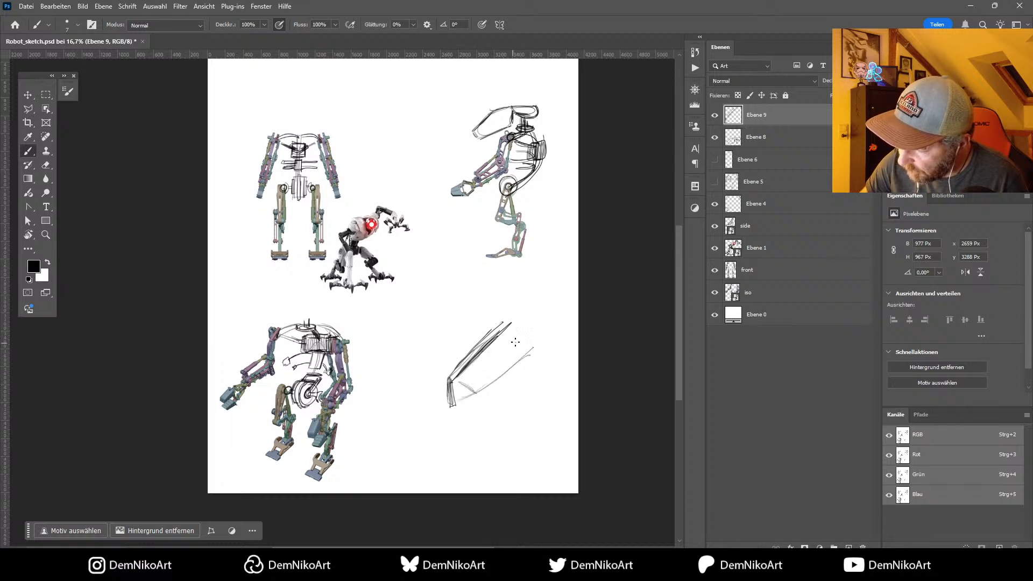
Step: Close the rear of the perspective head's side panel and fill the panel with light crossing grid lines
drag(508, 334, 537, 356)
mouse_move(470, 362)
mouse_down()
mouse_move(501, 378)
mouse_move(498, 366)
mouse_up()
mouse_move(495, 348)
mouse_down()
mouse_move(519, 365)
mouse_move(466, 386)
mouse_up()
mouse_move(513, 345)
mouse_down()
mouse_move(462, 379)
mouse_move(476, 393)
mouse_move(461, 380)
mouse_move(509, 331)
mouse_up()
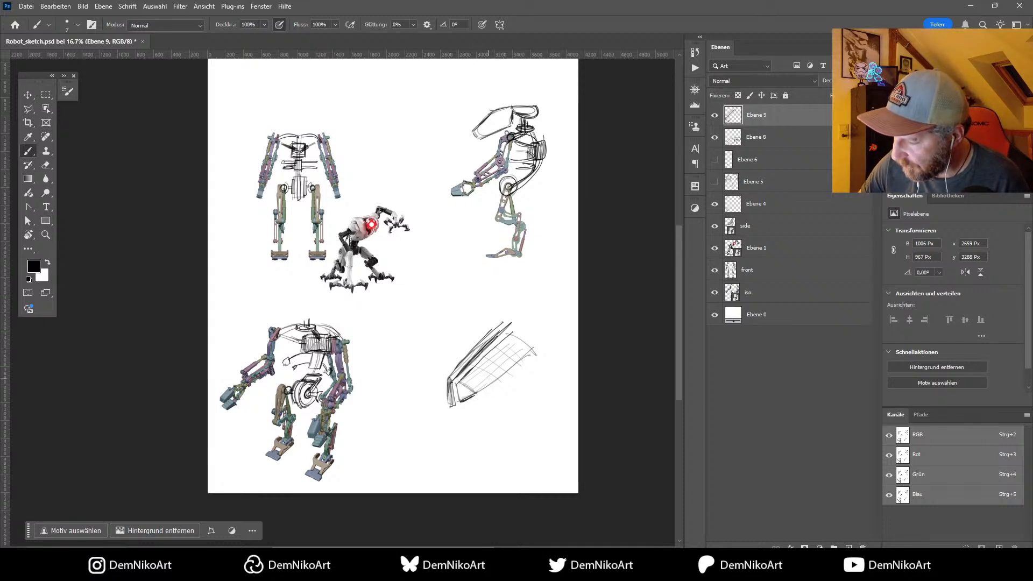
Step: Sketch the perspective head's rounded rear section with a small neck stub beneath it, and add round eyes at the front tip
mouse_move(536, 322)
mouse_down()
mouse_move(464, 300)
mouse_move(481, 297)
mouse_move(467, 335)
mouse_up()
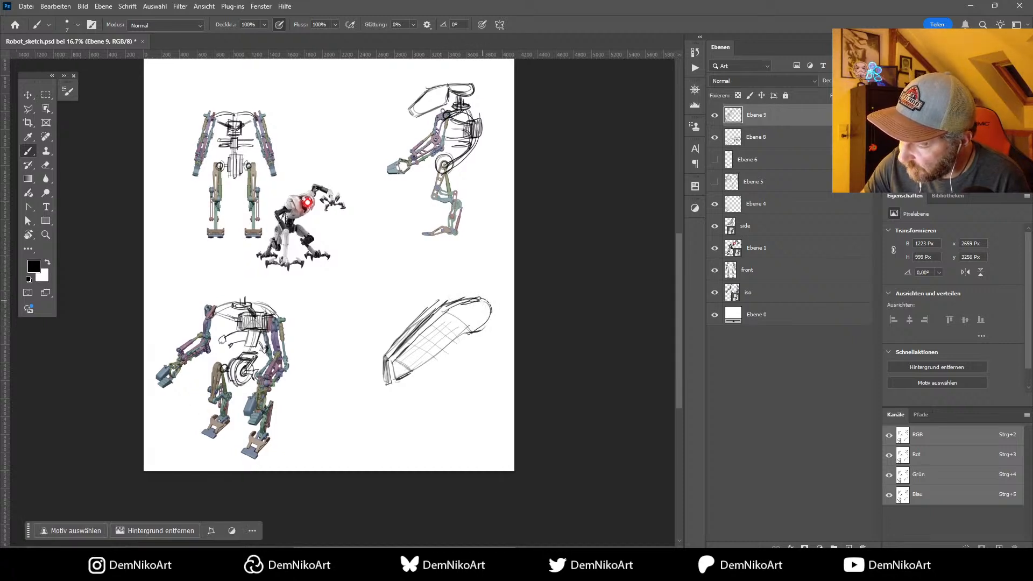
mouse_move(492, 301)
mouse_down()
mouse_move(464, 336)
mouse_move(473, 333)
mouse_up()
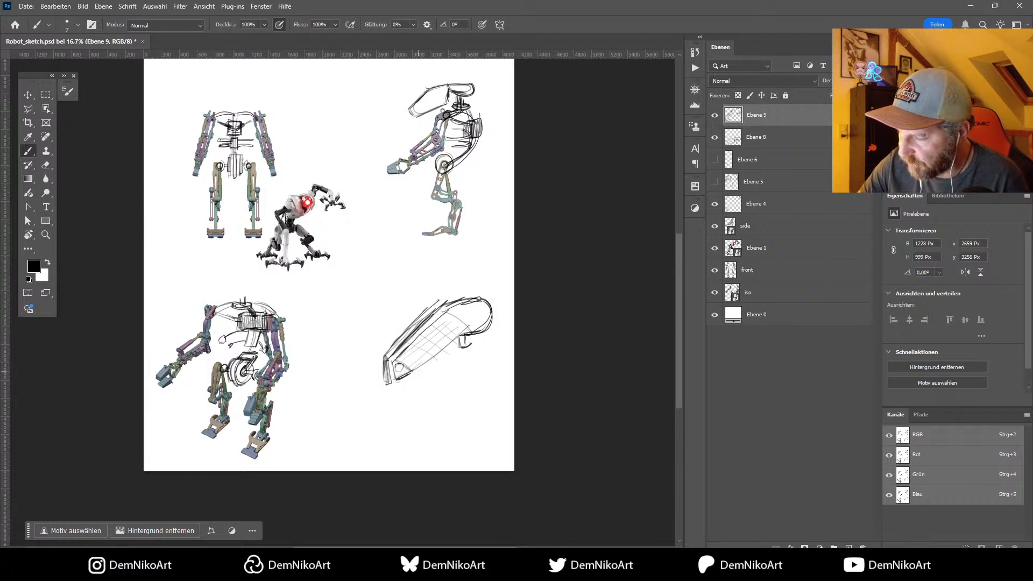
drag(384, 365, 379, 371)
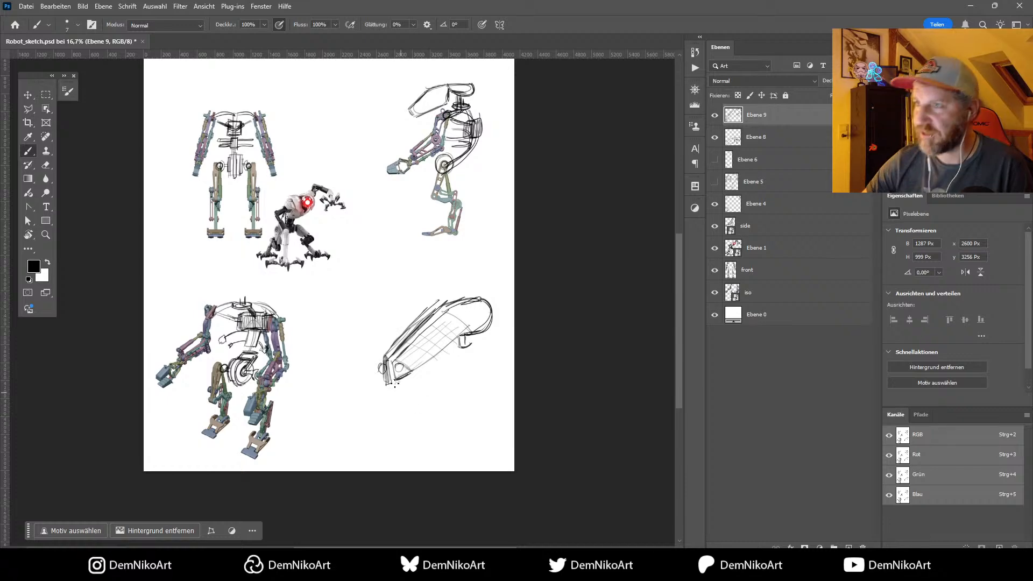
Step: Darken the round eye on the perspective head's side and sketch two small fin-like details on the gridded side panel
key(ctrl+plus)
key(ctrl+plus)
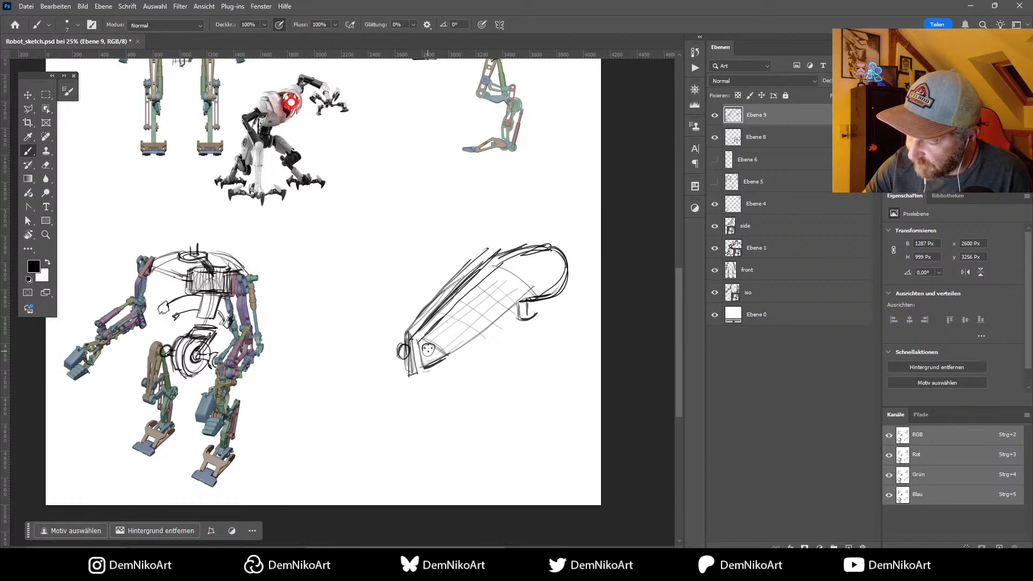
mouse_move(426, 345)
mouse_down()
mouse_move(419, 356)
mouse_move(424, 347)
mouse_up()
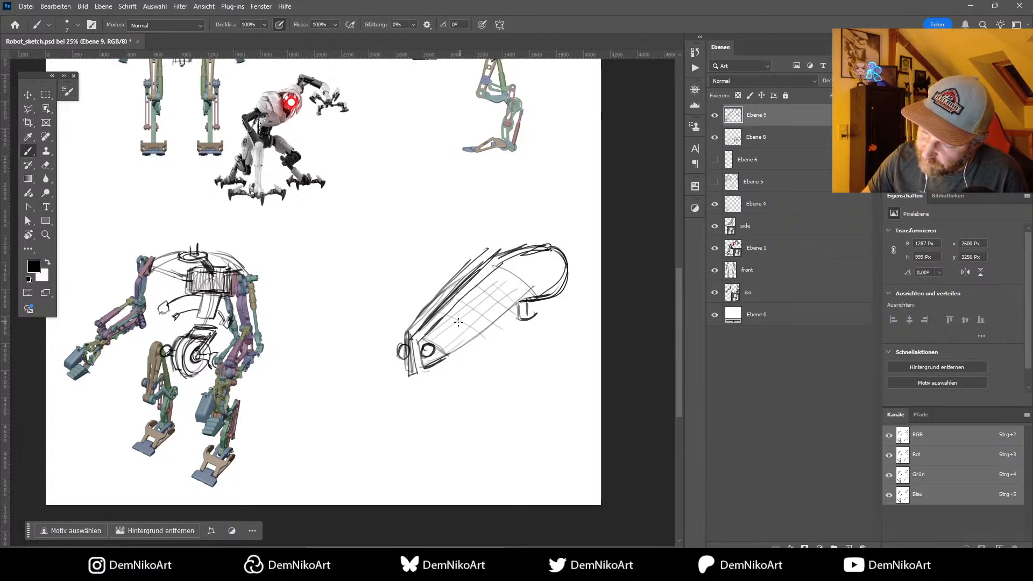
mouse_move(458, 320)
mouse_down()
mouse_move(472, 326)
mouse_move(461, 324)
mouse_up()
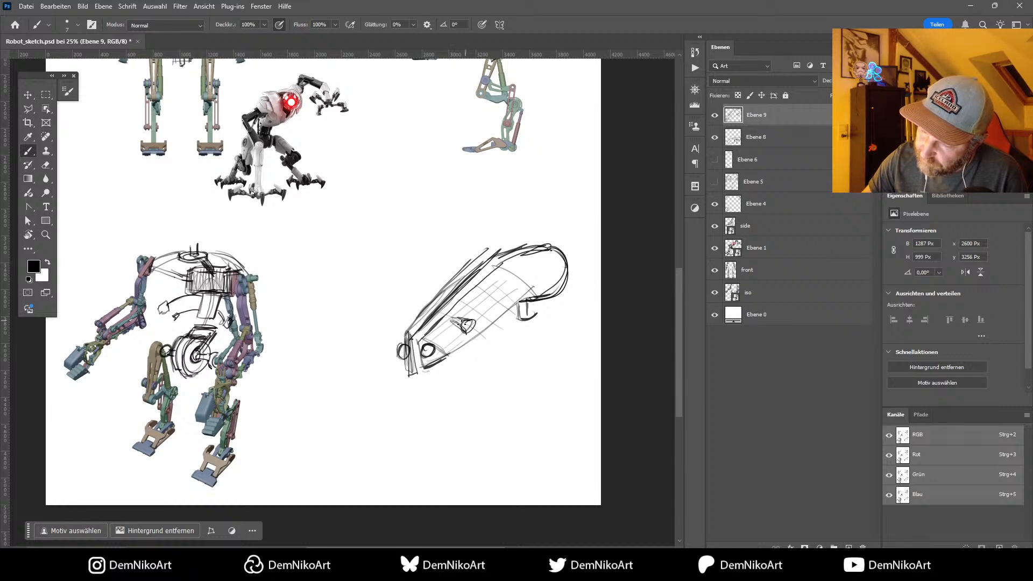
mouse_move(508, 295)
mouse_down()
mouse_move(490, 285)
mouse_move(500, 301)
mouse_move(508, 295)
mouse_up()
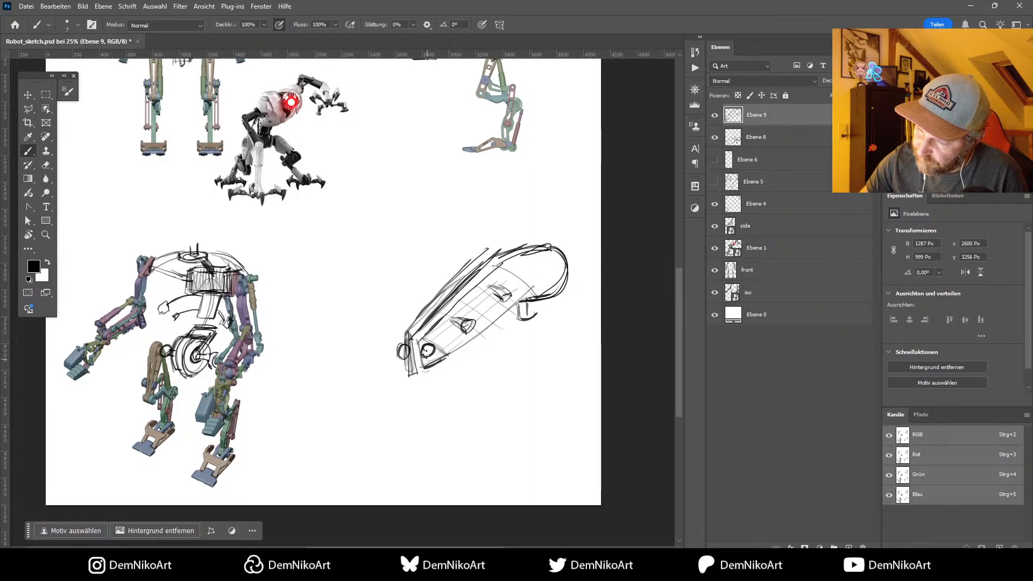
Step: Sketch the front bars and jaw start on the perspective head, and add a pointed lower tip to the side-view head's front
mouse_move(425, 340)
mouse_down()
mouse_move(408, 337)
mouse_move(423, 340)
mouse_move(430, 368)
mouse_move(414, 374)
mouse_up()
mouse_move(495, 356)
mouse_down()
mouse_move(470, 396)
mouse_move(474, 377)
mouse_up()
mouse_move(392, 375)
mouse_down()
mouse_move(400, 427)
mouse_move(403, 411)
mouse_up()
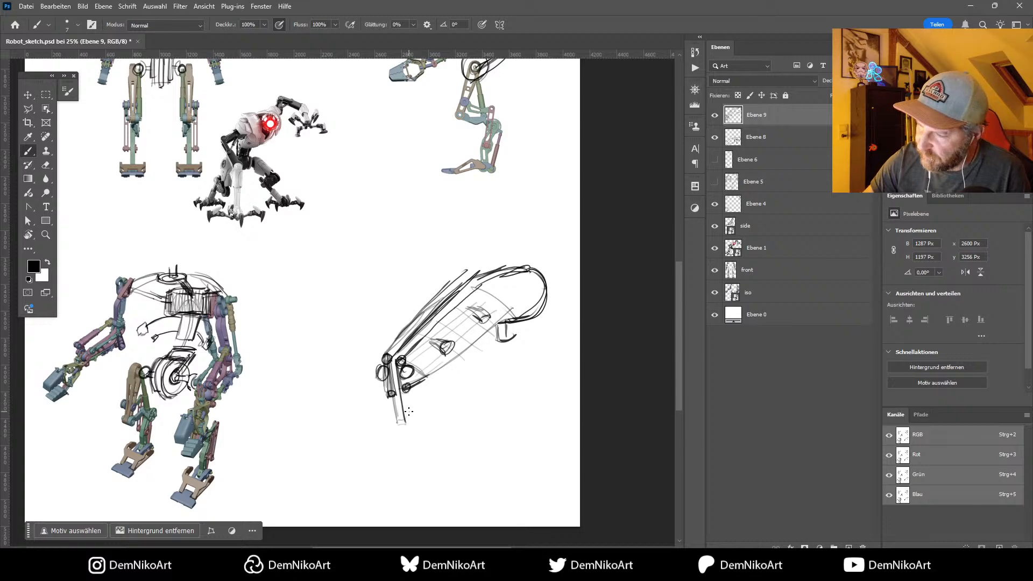
scroll(409, 323, up, 5)
mouse_move(397, 170)
mouse_down()
mouse_move(405, 191)
mouse_move(425, 173)
mouse_move(408, 188)
mouse_move(430, 183)
mouse_move(406, 197)
mouse_move(403, 188)
mouse_up()
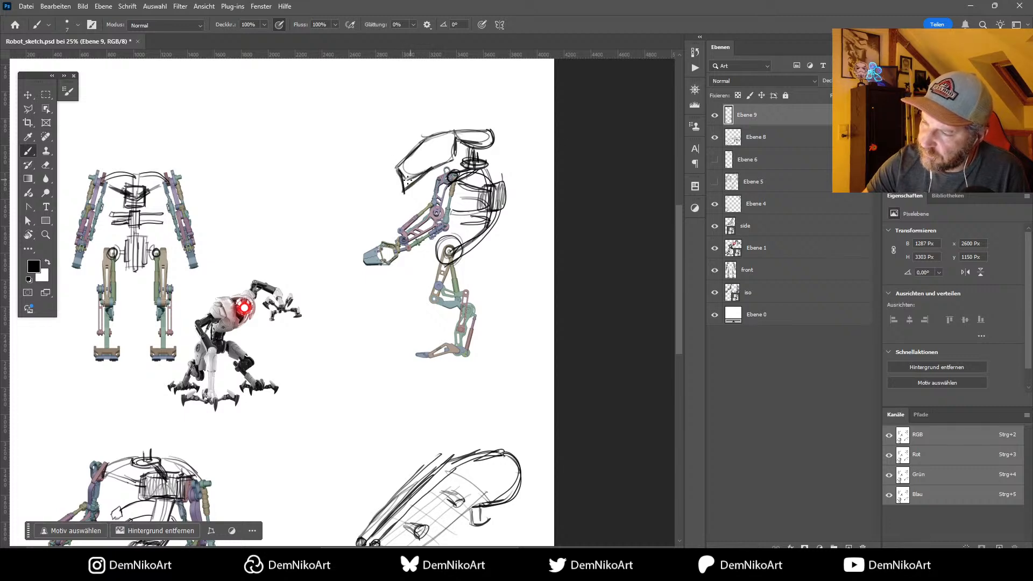
Step: Complete the perspective head's long pointed jaw with firm strokes from the front face and the side panel's lower edge
scroll(441, 186, down, 5)
mouse_move(447, 403)
mouse_down()
mouse_move(482, 347)
mouse_move(449, 397)
mouse_up()
drag(468, 363, 446, 409)
mouse_move(446, 347)
mouse_down()
mouse_move(440, 411)
mouse_move(447, 403)
mouse_up()
drag(435, 345, 443, 411)
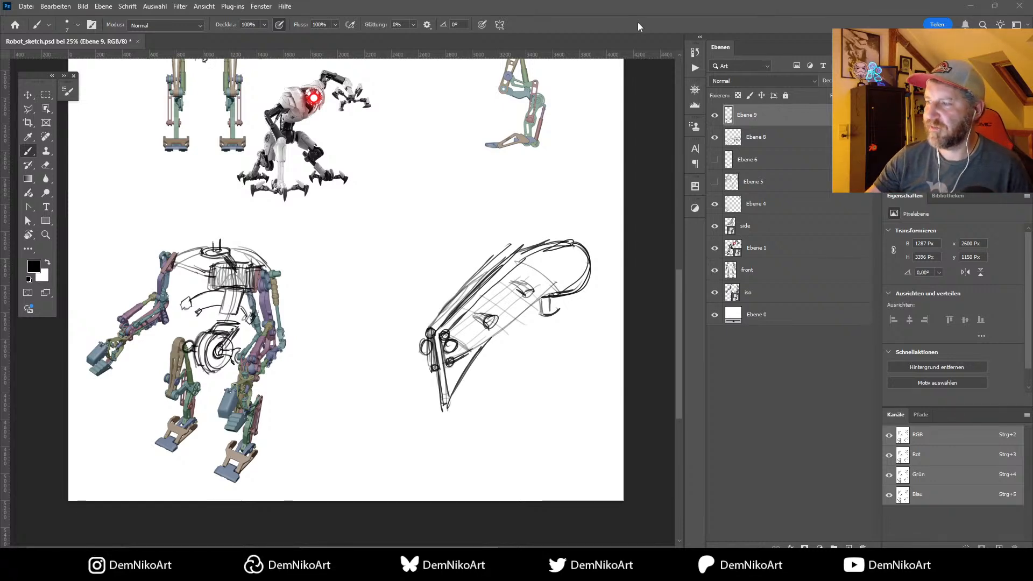
Step: Review the side-view and perspective head sketches, save Robot_sketch.psd and switch to the robot scene in Blender
mouse_move(540, 242)
mouse_down()
mouse_move(507, 296)
mouse_move(504, 393)
mouse_up()
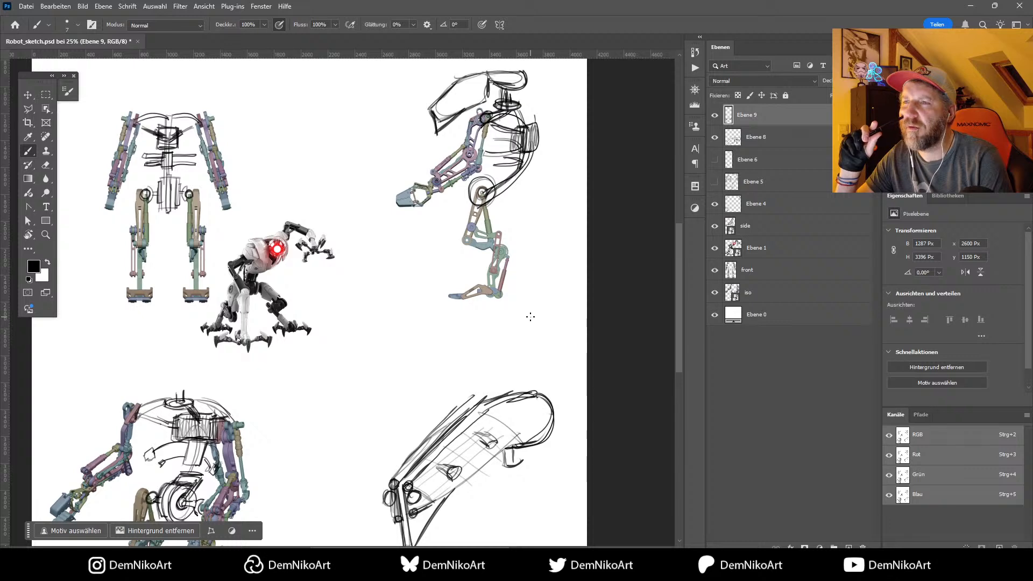
drag(493, 346, 519, 257)
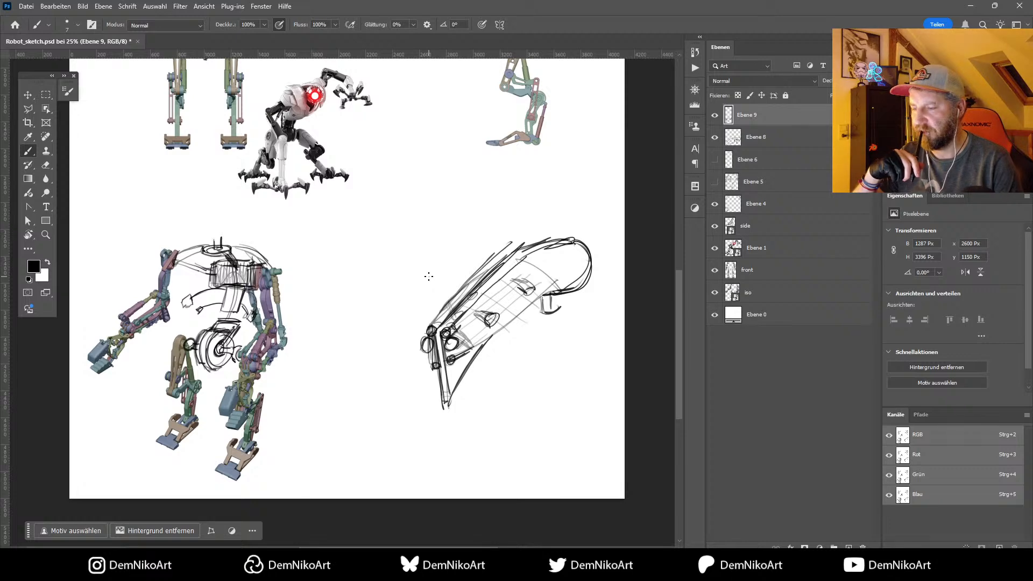
scroll(429, 276, up, 5)
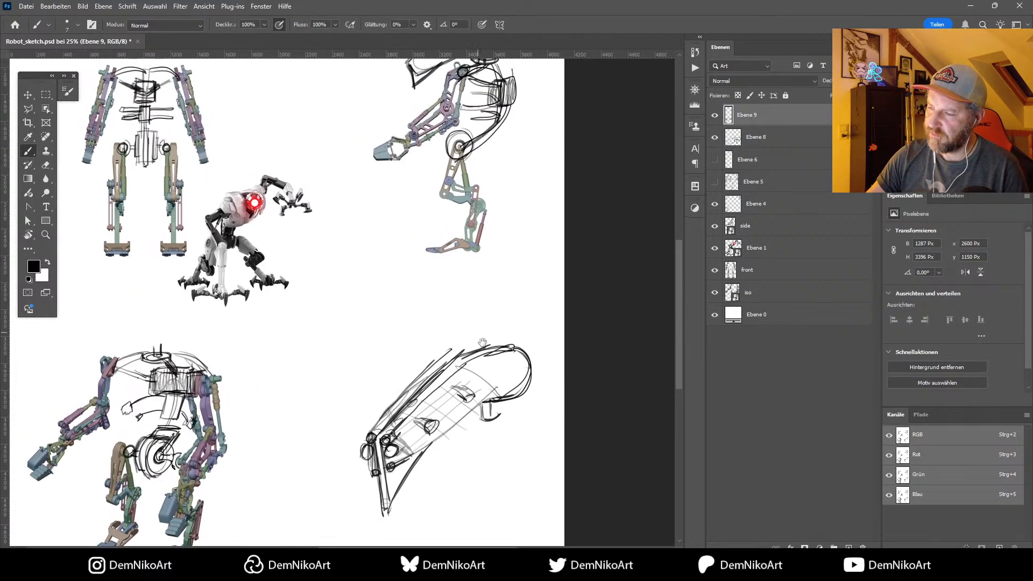
key(ctrl+minus)
key(ctrl+s)
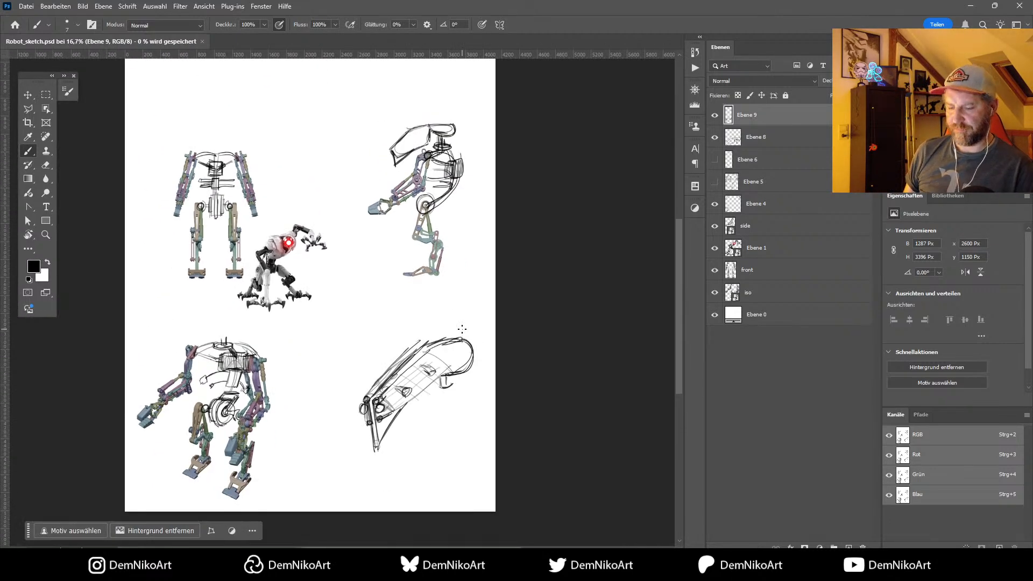
key(v)
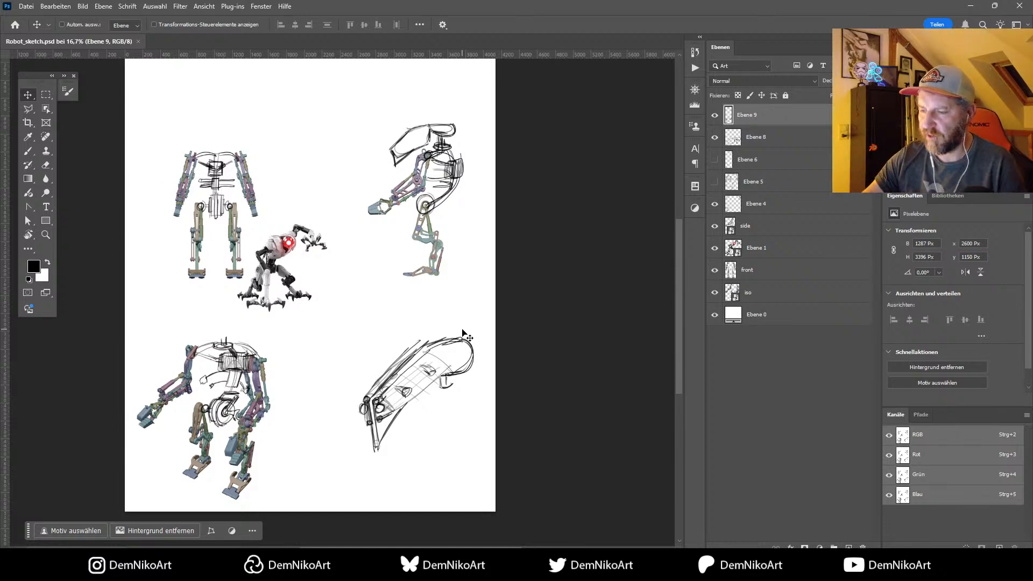
ctrl+scroll(473, 344, left, 3)
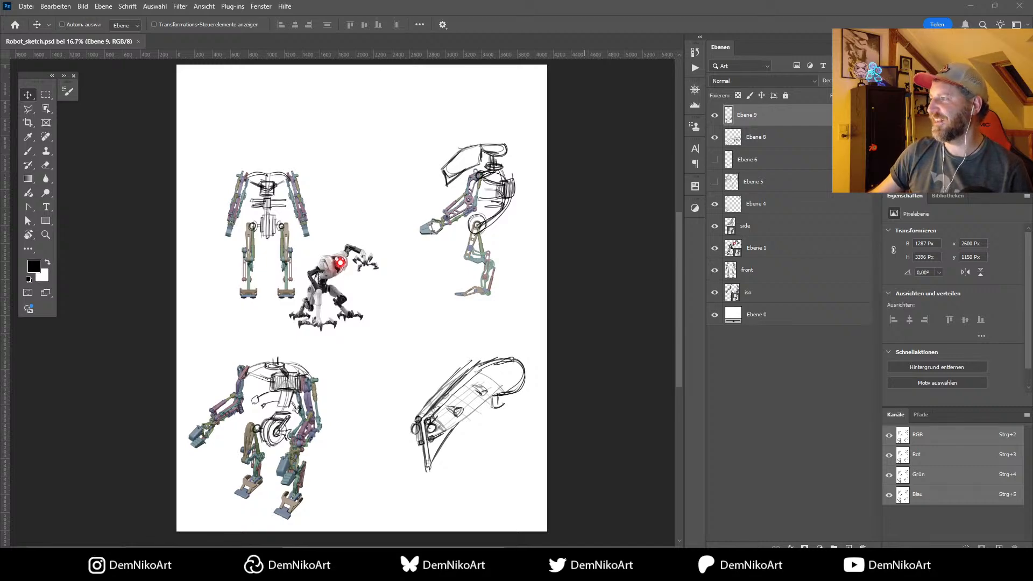
key(alt+Tab)
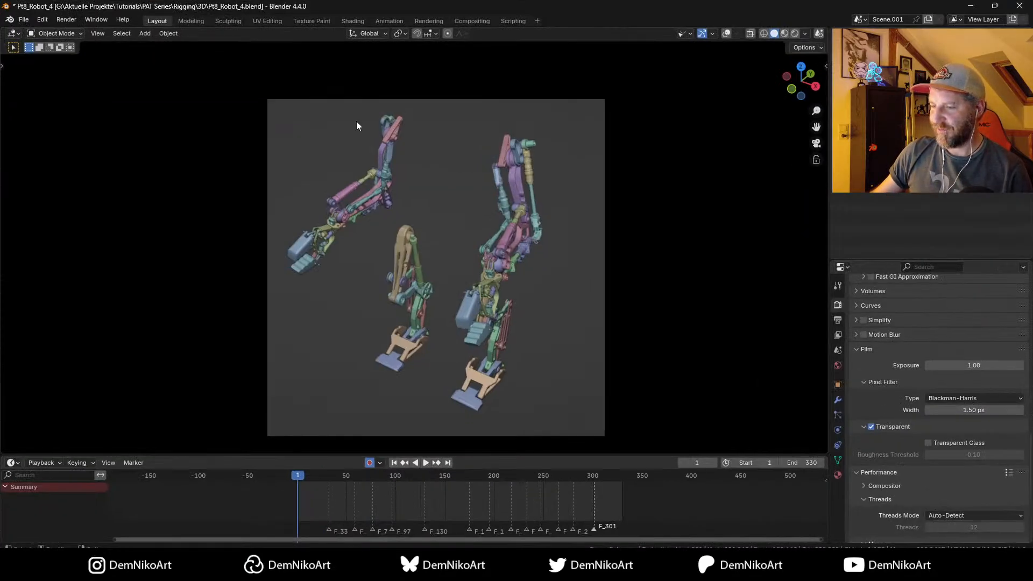
Step: Split off a narrow area beside the 3D viewport, make it an image editor and open Robot_sketch.psd with all sketches framed
drag(4, 32, 260, 51)
click(14, 33)
click(40, 73)
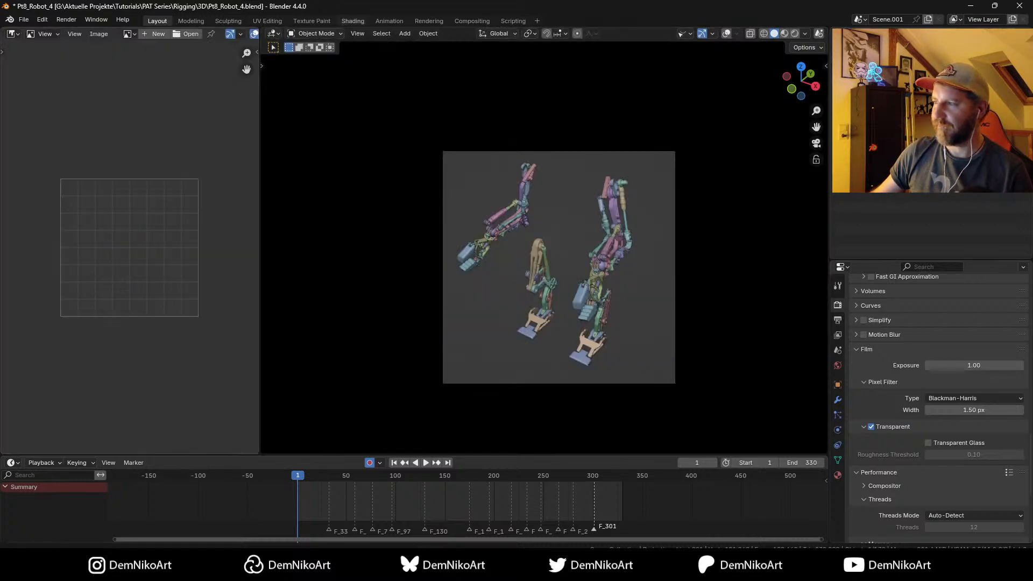
drag(135, 217, 135, 216)
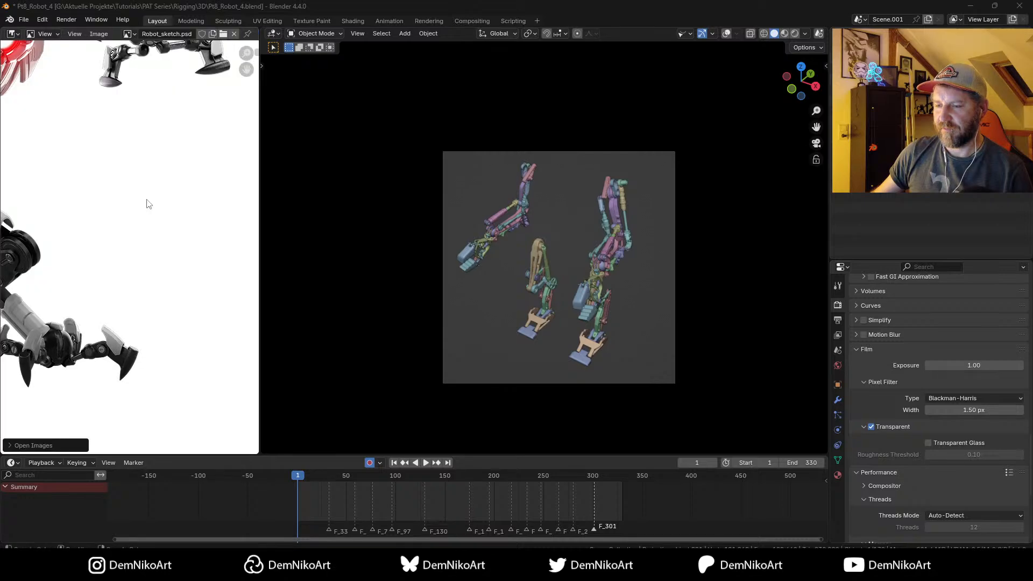
scroll(147, 203, down, 8)
scroll(141, 233, down, 2)
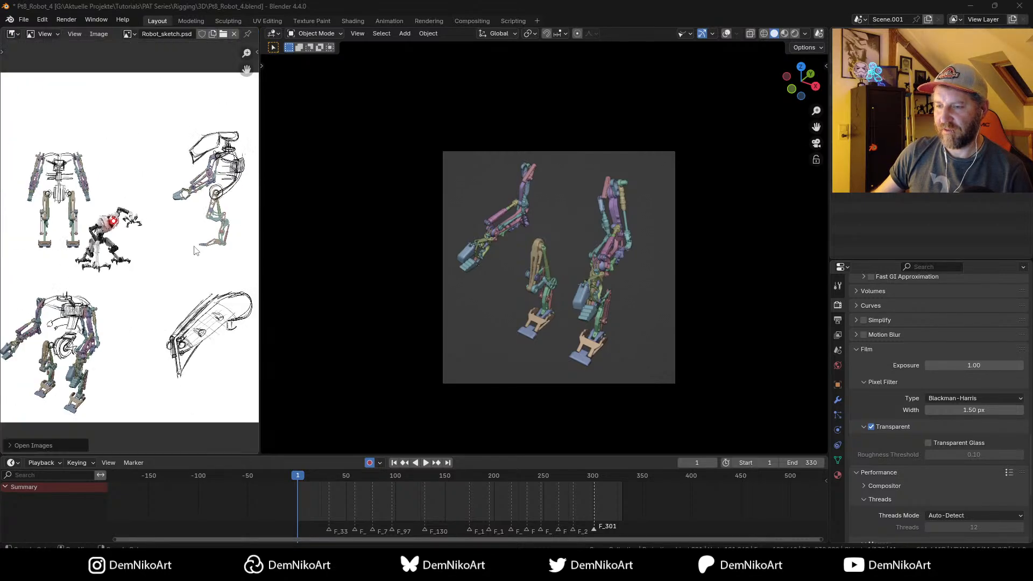
scroll(189, 264, down, 2)
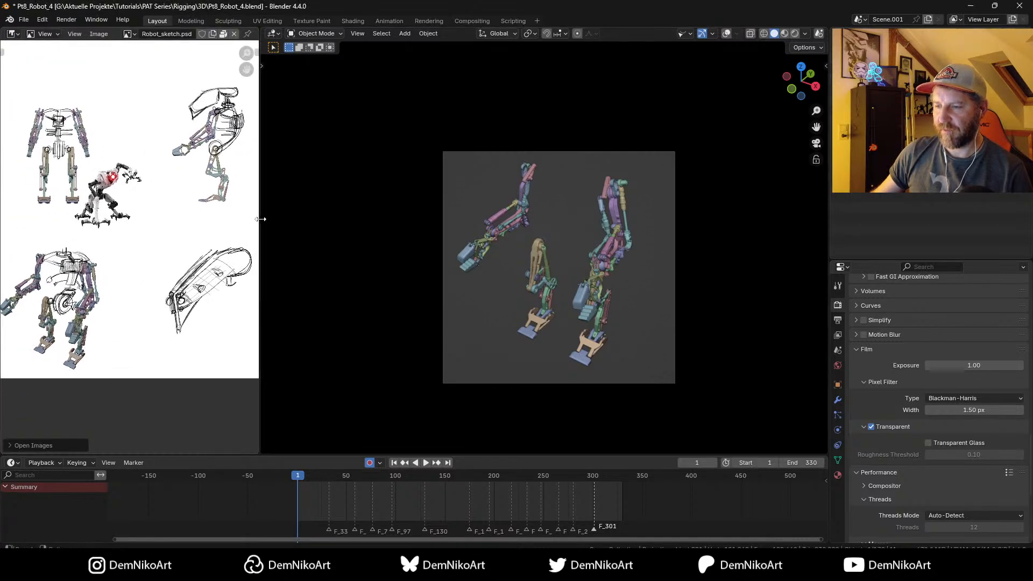
drag(260, 220, 282, 221)
middle_drag(227, 219, 232, 233)
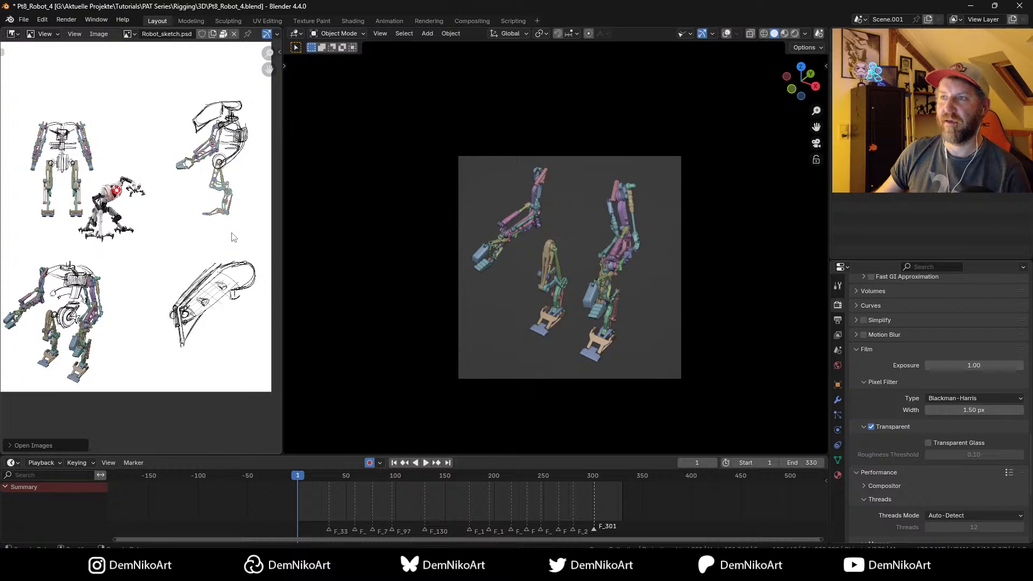
Step: In the front view, move the Leg L armature about 10 cm inward along the X axis
middle_drag(565, 241, 589, 280)
click(591, 282)
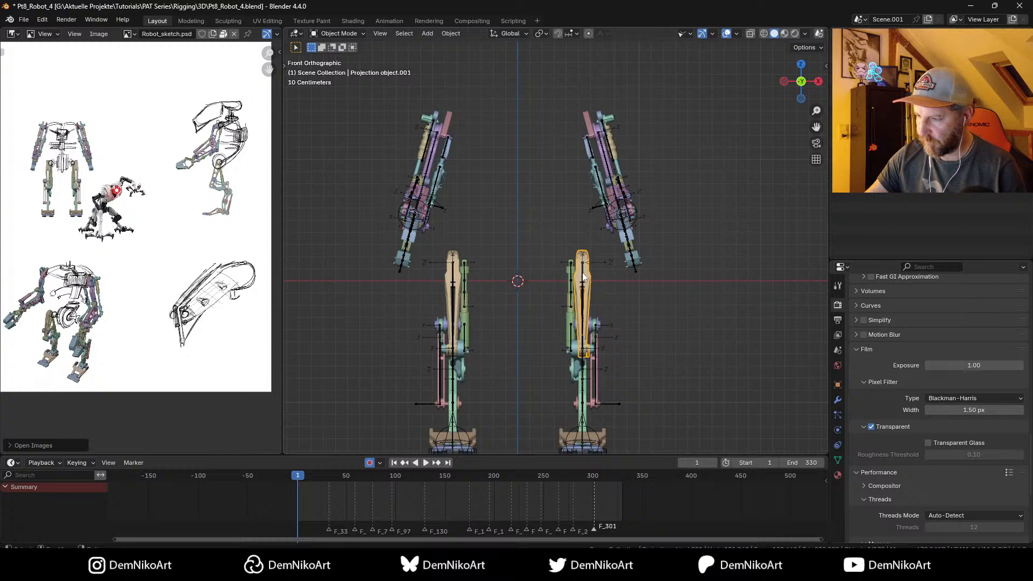
key(a)
key(x)
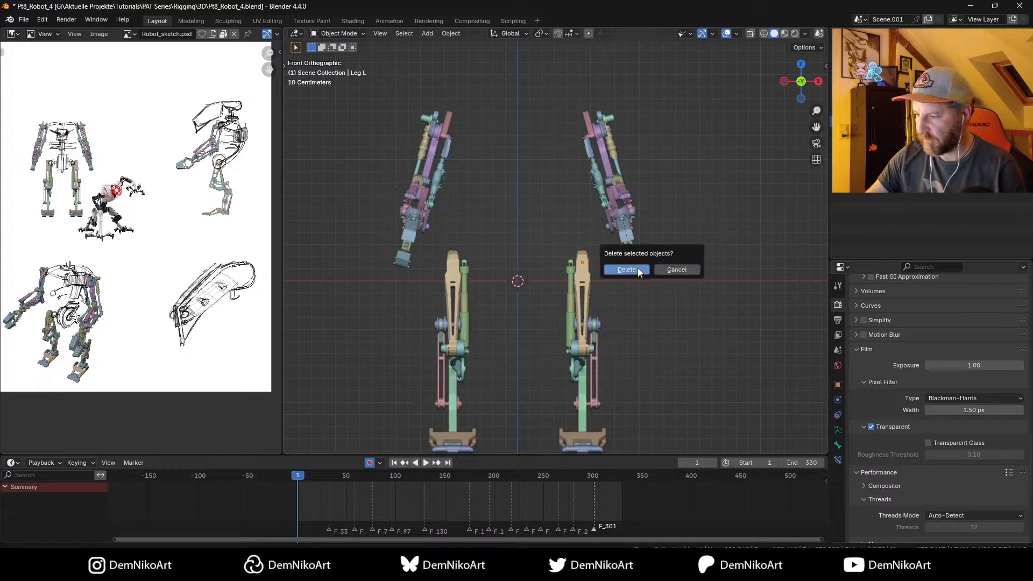
click(638, 268)
key(g)
key(x)
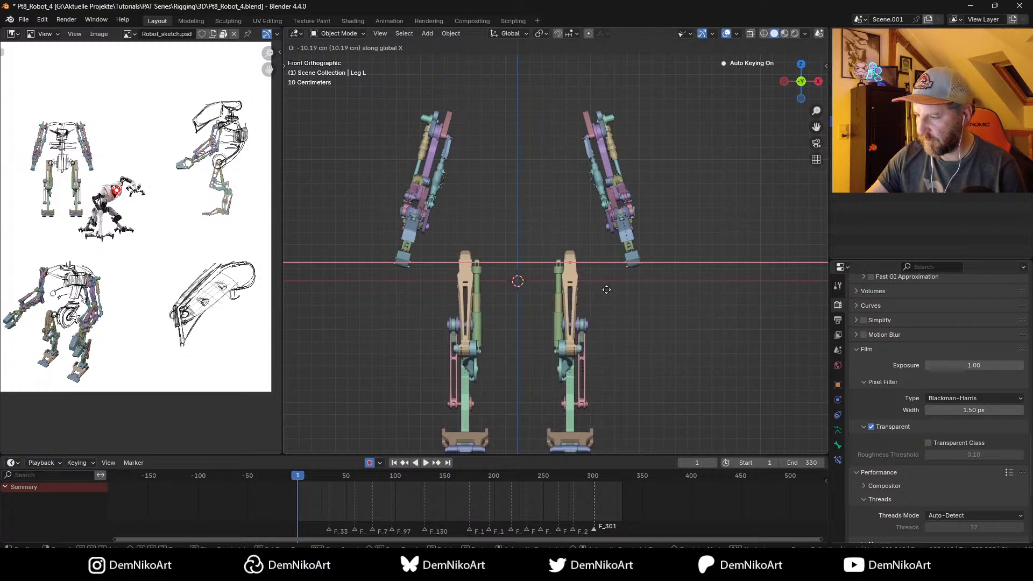
click(606, 291)
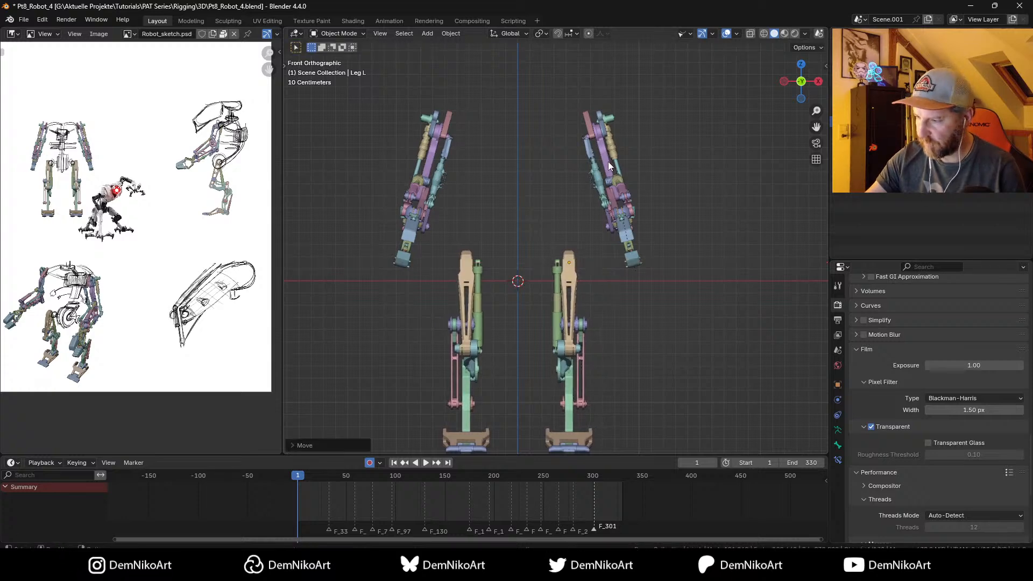
Step: Show the armatures again and move Arm L about 11 cm inward along the X axis
key(shift+alt+z)
click(613, 178)
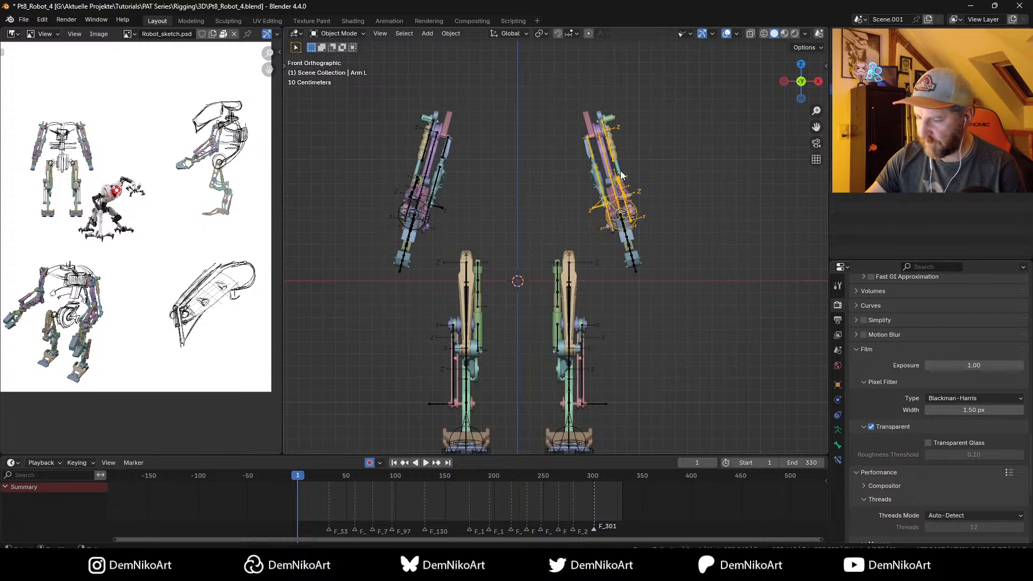
key(g)
key(x)
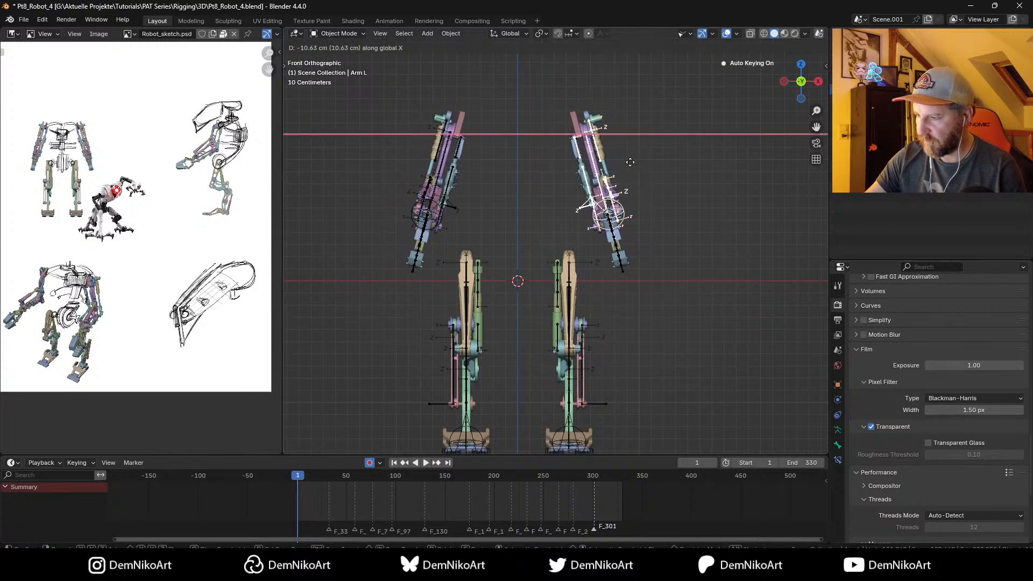
click(630, 162)
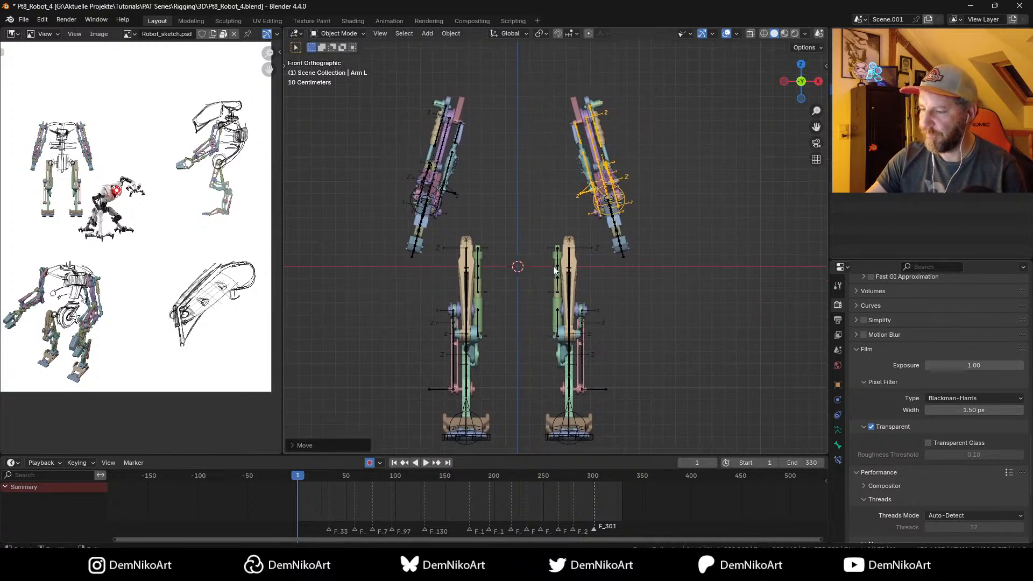
Step: In the right side view, move the Leg L armature so its hip joint sits on the world origin
middle_drag(553, 265, 596, 230)
key(KP_3)
scroll(597, 254, up, 8)
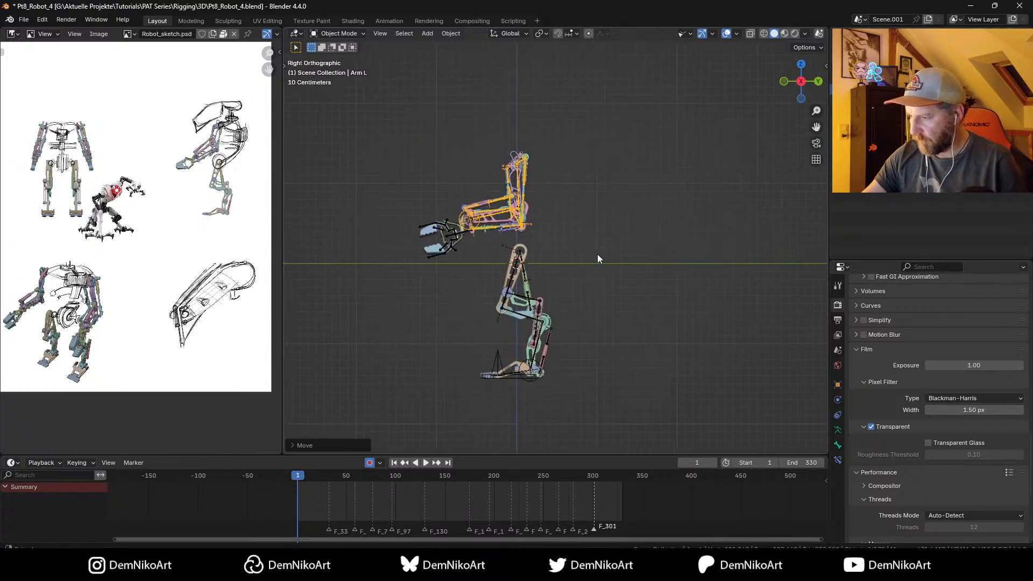
shift+middle_drag(461, 299, 574, 214)
scroll(572, 216, down, 2)
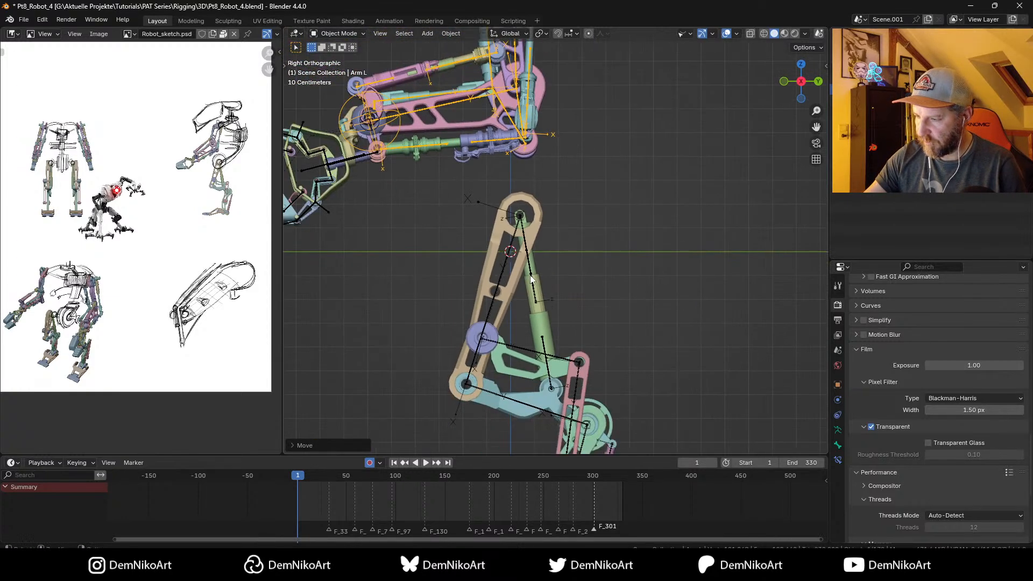
click(533, 277)
shift+middle_drag(550, 265, 588, 216)
key(g)
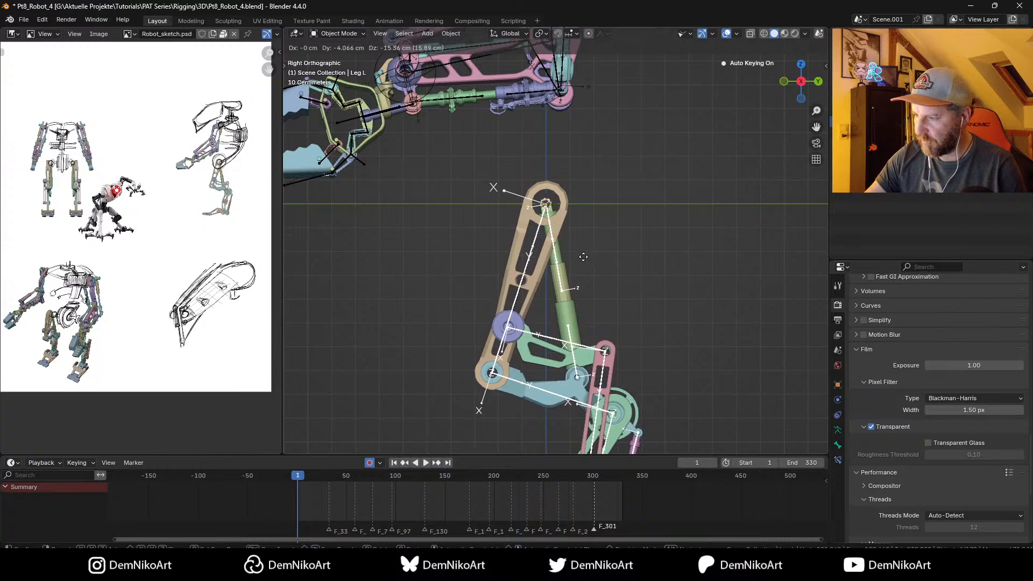
click(582, 249)
shift+scroll(659, 156, up, 1)
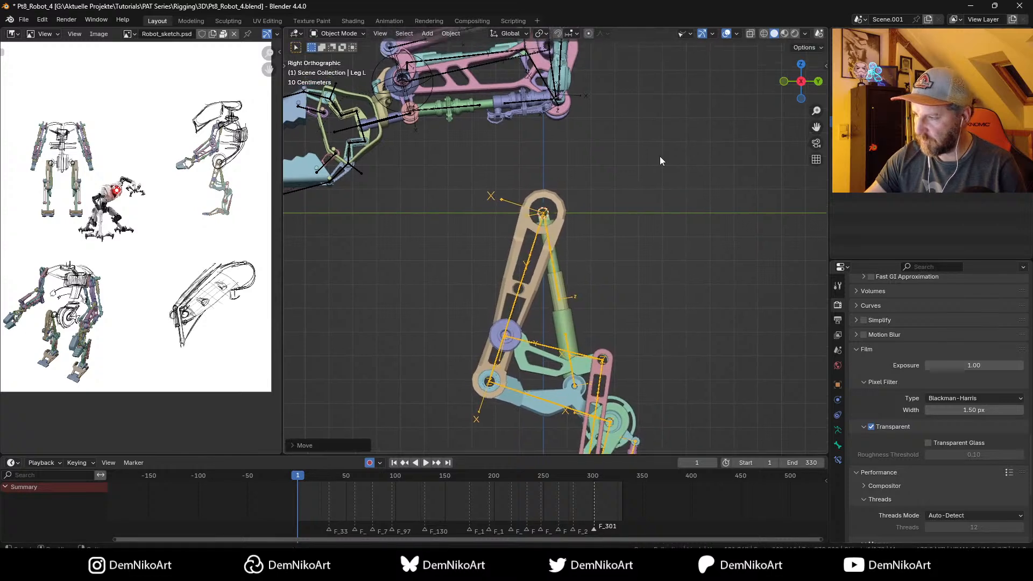
Step: Set Leg L's Y and Z location to 0 cm and save the Blender file
key(n)
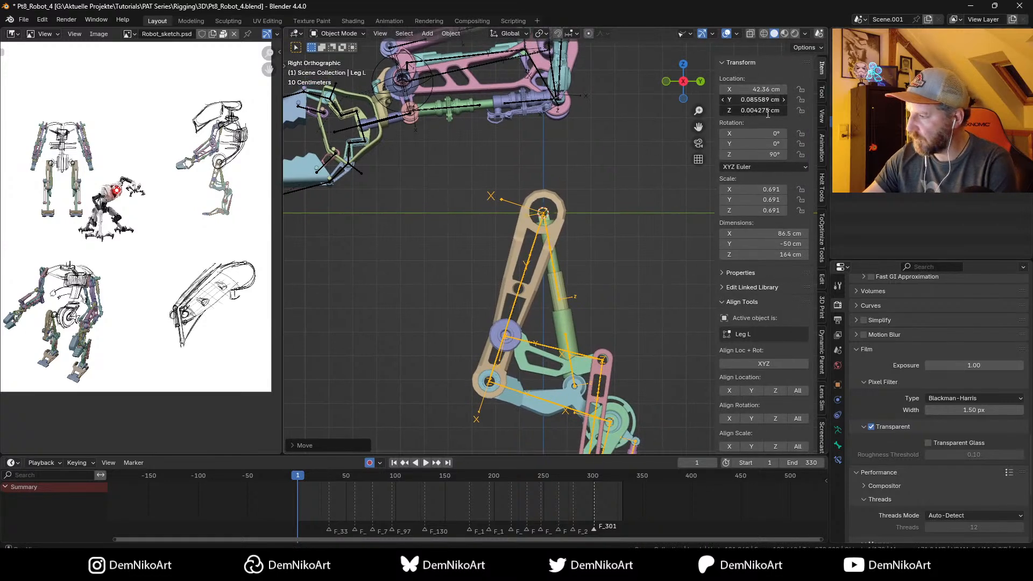
key(KP_1)
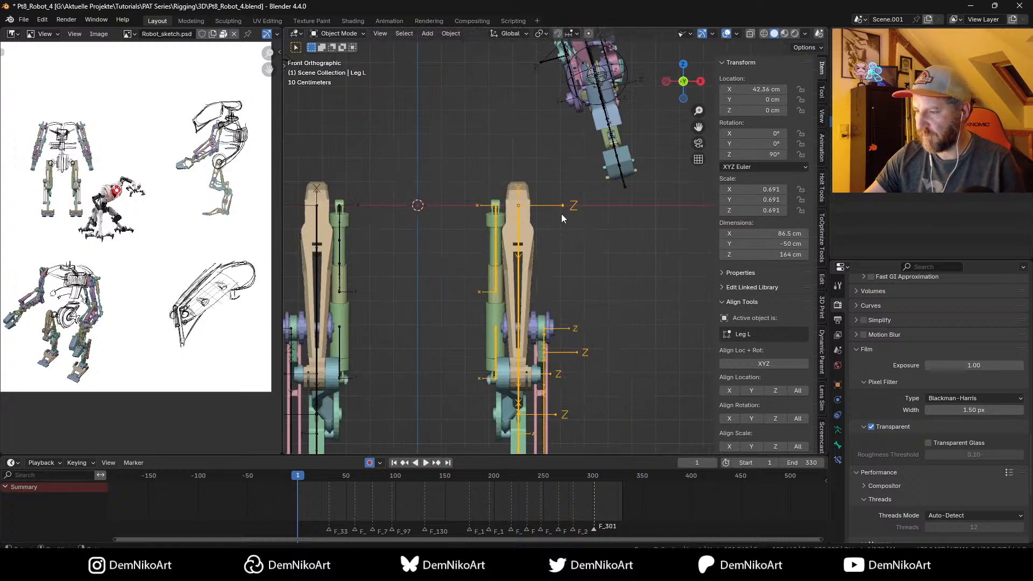
shift+middle_drag(555, 261, 611, 250)
key(n)
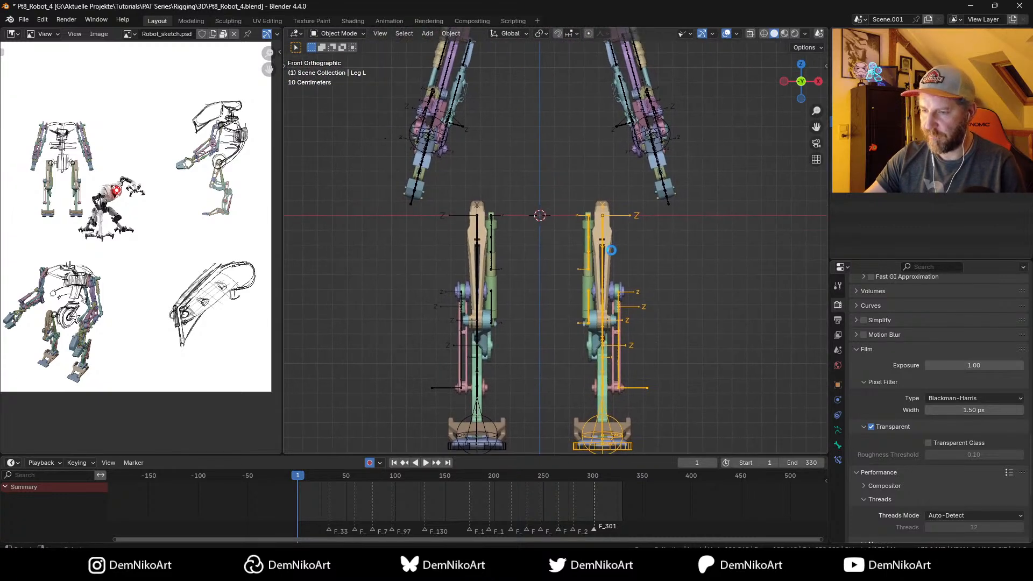
key(ctrl+s)
Step: Frame the perspective body sketch as reference, deselect everything and add a new collection named Torso
middle_drag(126, 332, 172, 215)
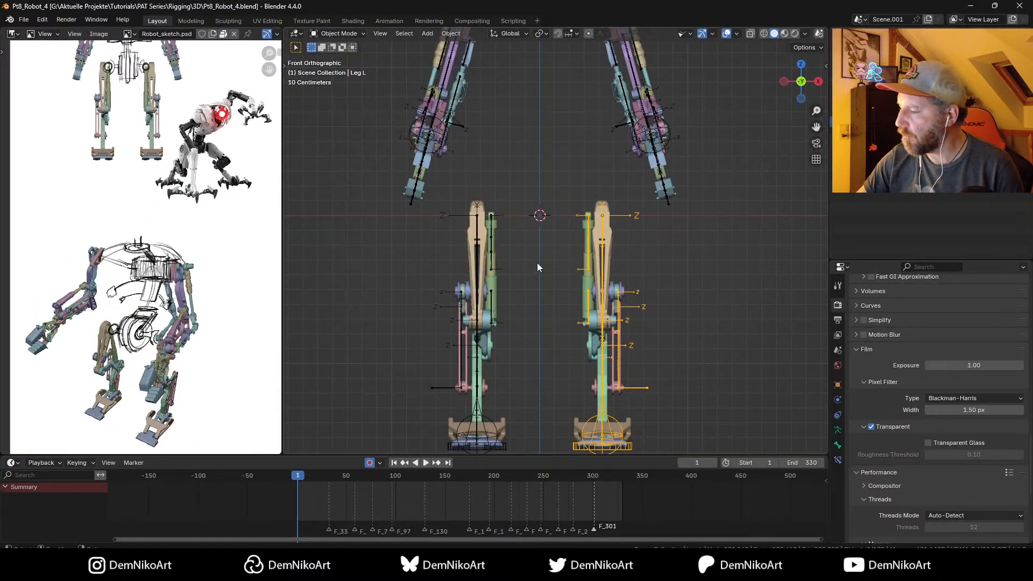
shift+middle_drag(537, 263, 519, 242)
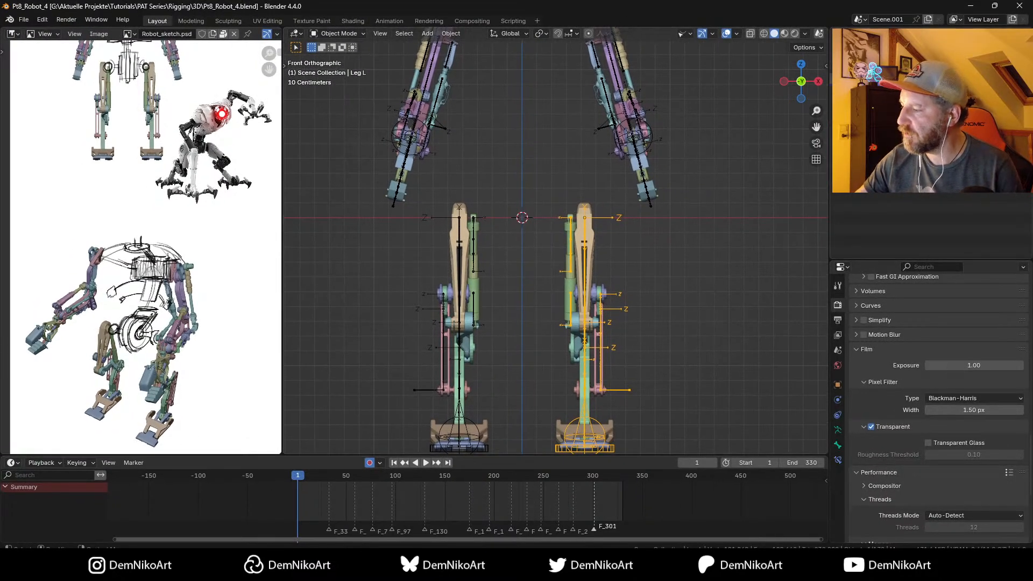
key(alt+a)
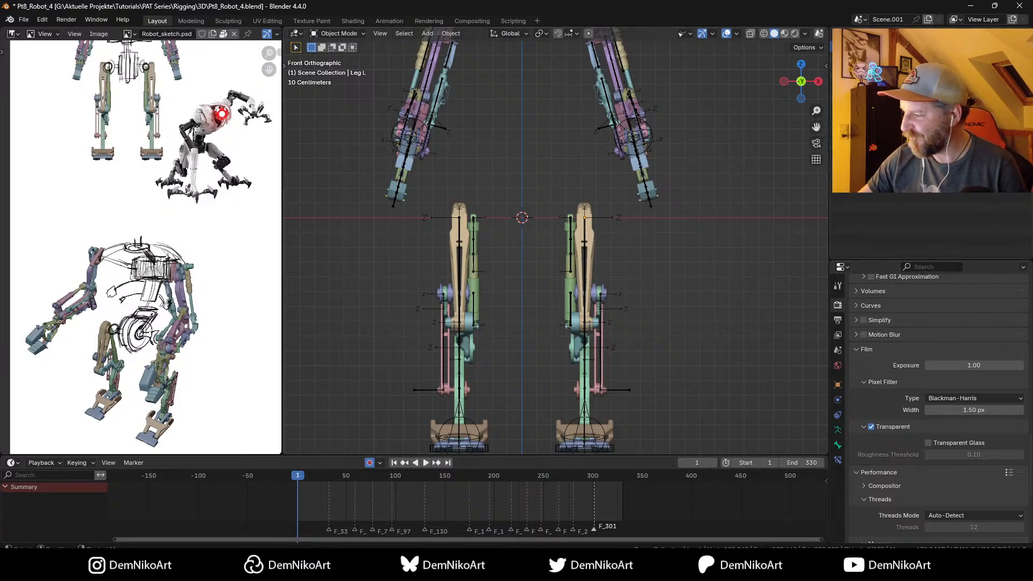
click(874, 122)
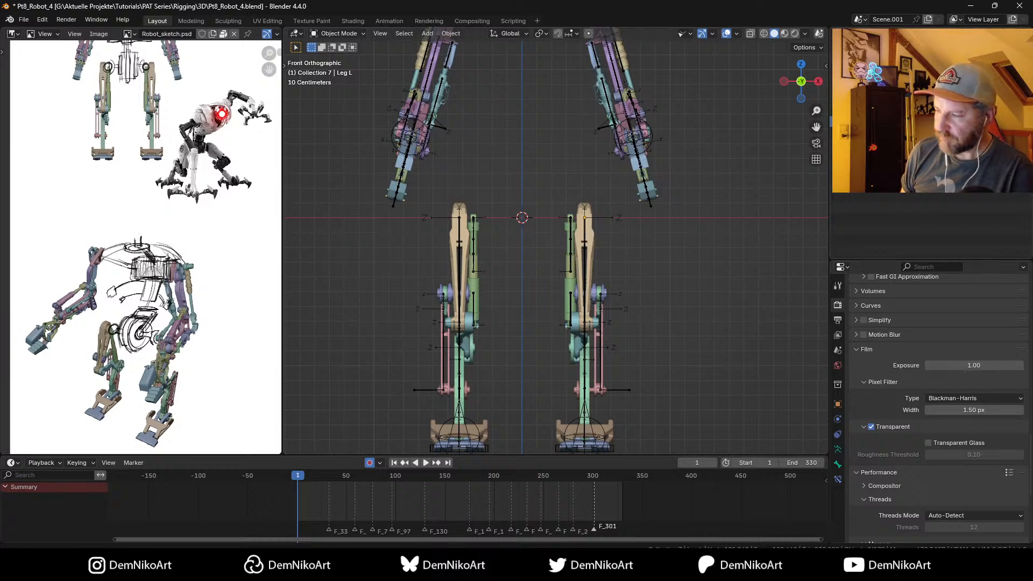
key(Return)
click(628, 8)
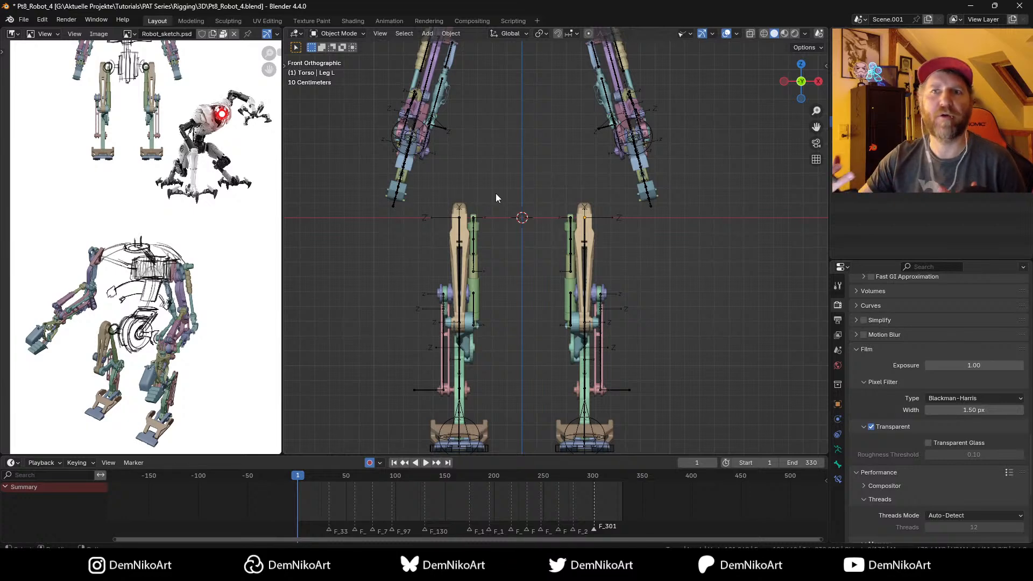
double_click(633, 9)
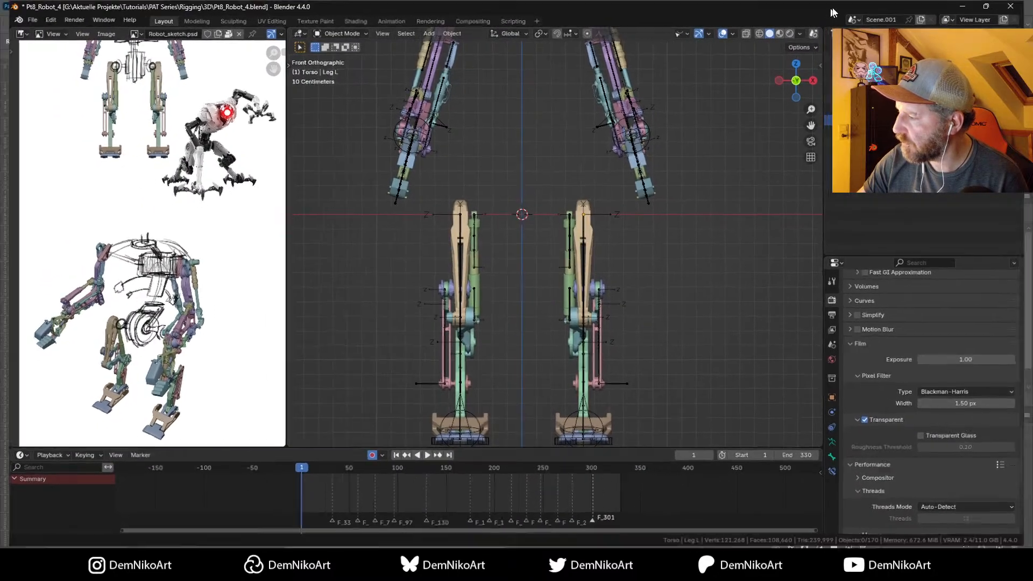
drag(834, 9, 797, 9)
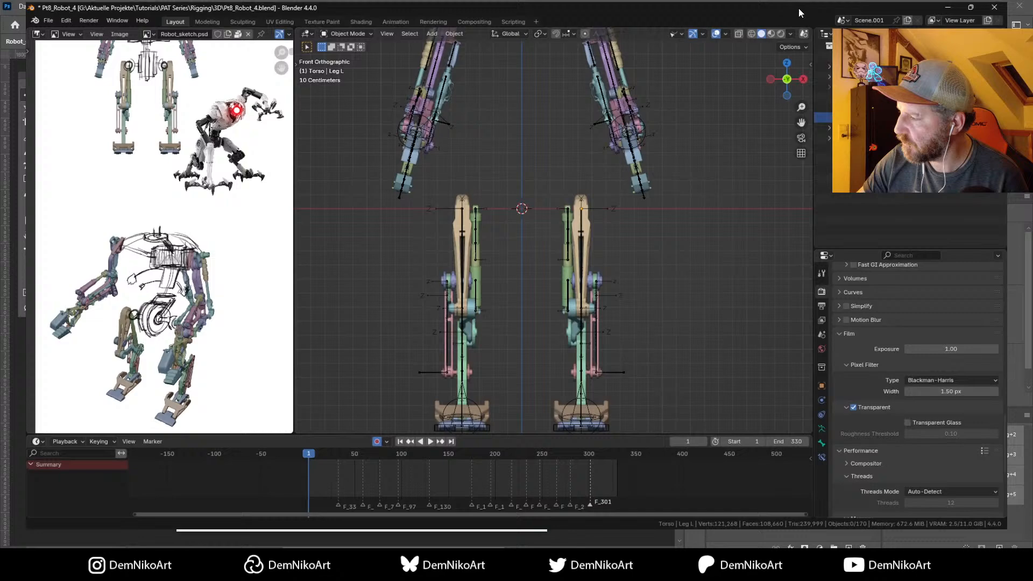
double_click(799, 9)
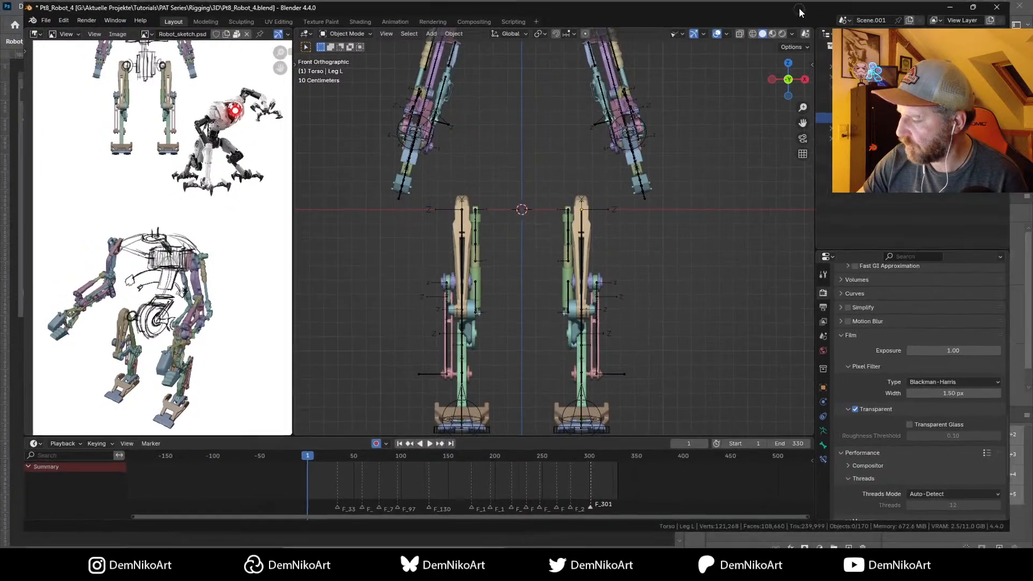
click(996, 5)
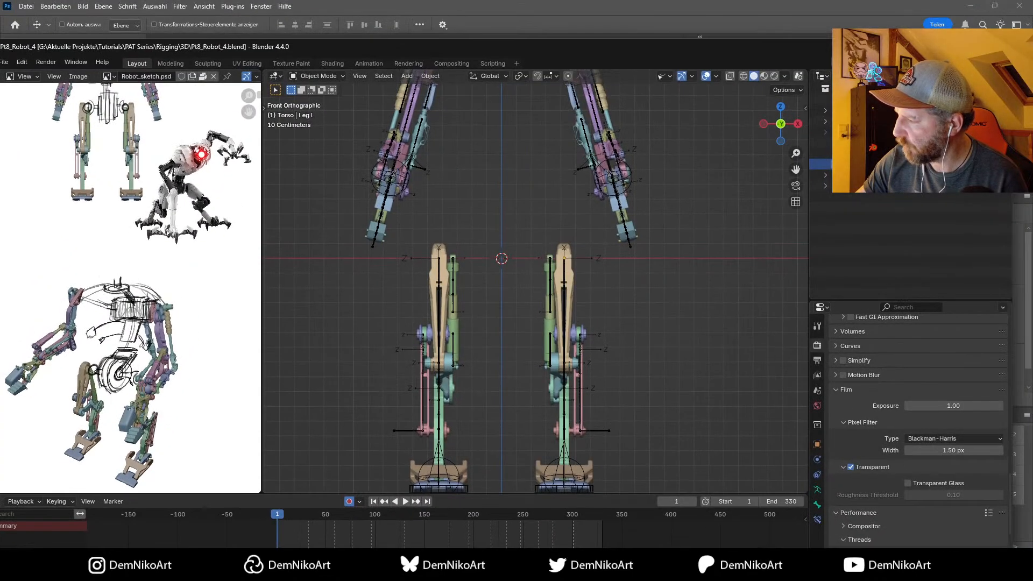
drag(847, 46, 868, 5)
double_click(868, 7)
Step: Add a cylinder mesh at the origin between the hips, scale it down and rotate it 90° about the Y axis
shift+middle_drag(556, 223, 562, 218)
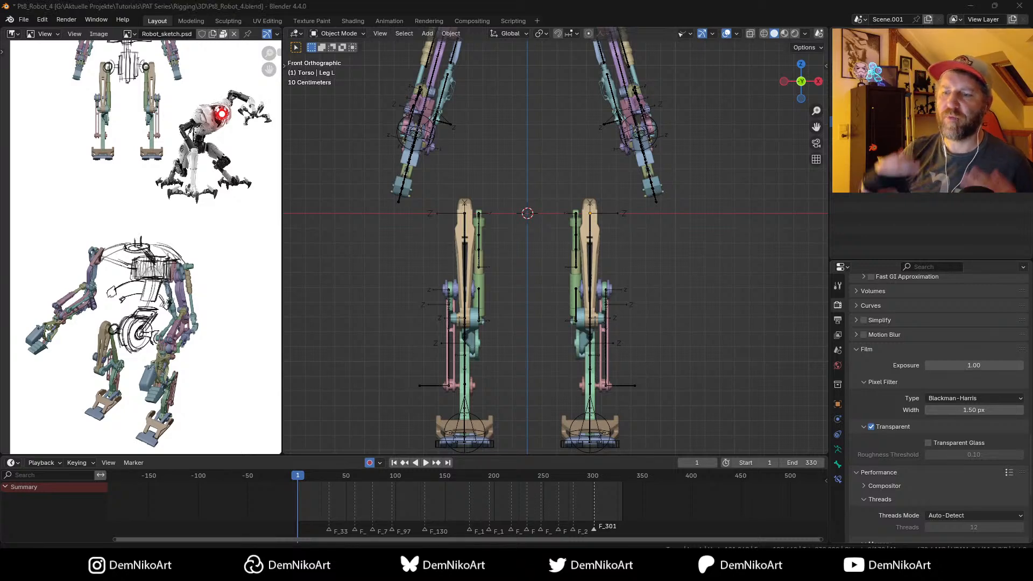
key(shift+a)
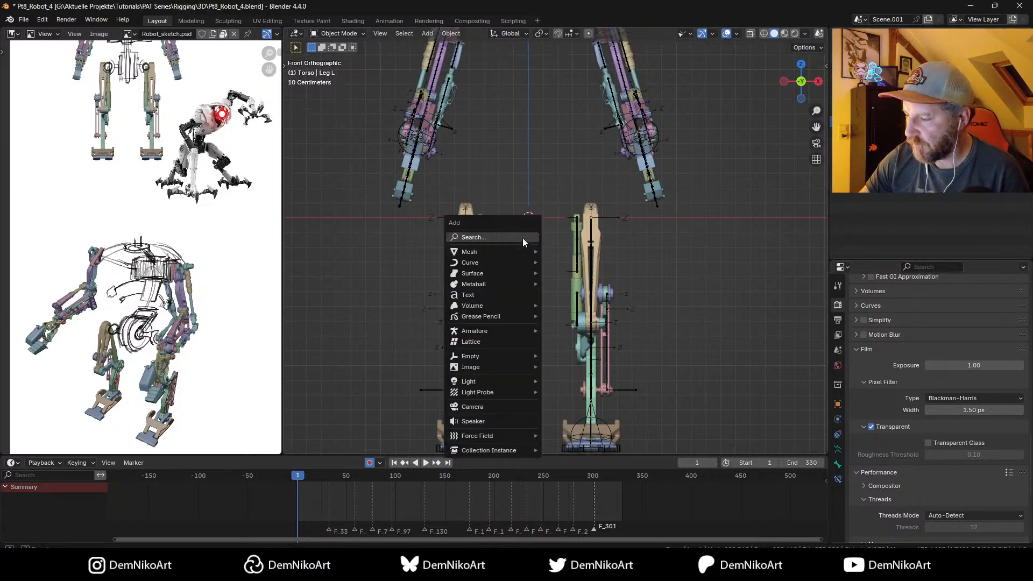
mouse_move(510, 252)
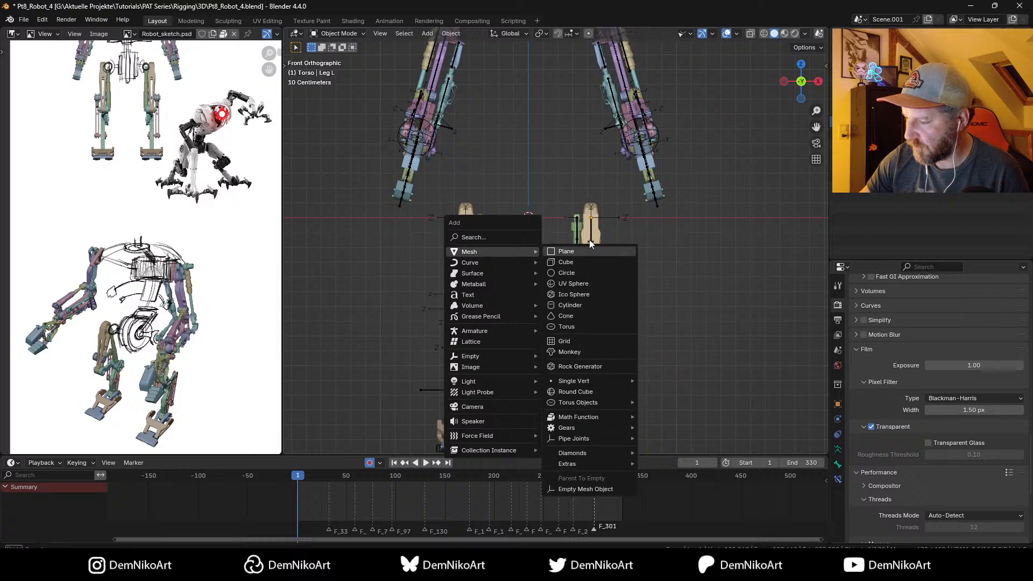
click(582, 304)
key(s)
click(567, 221)
text(r)
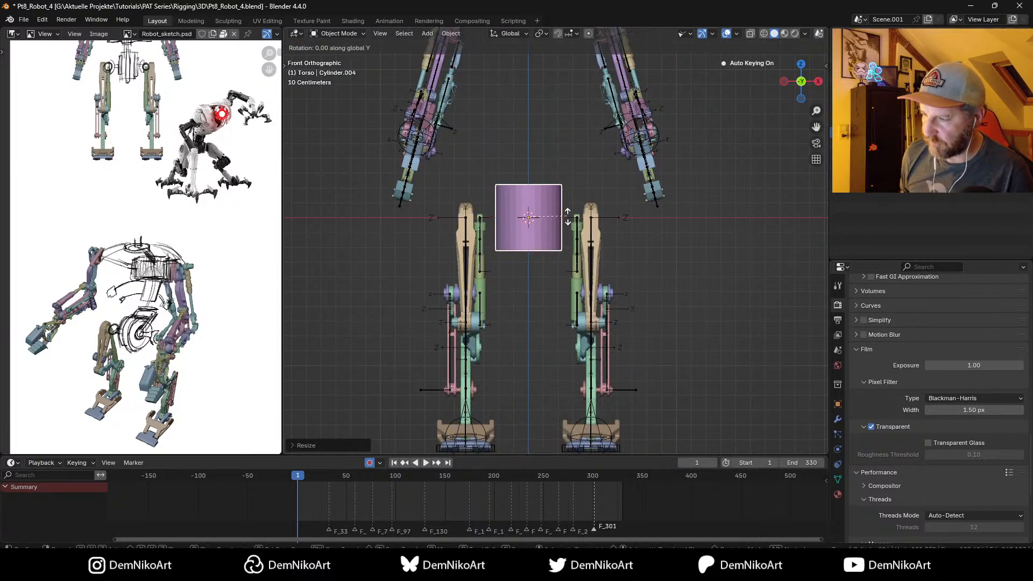
text(90)
key(Return)
Step: Flatten the cylinder along the X axis into a narrow disc between the legs
key(s)
key(x)
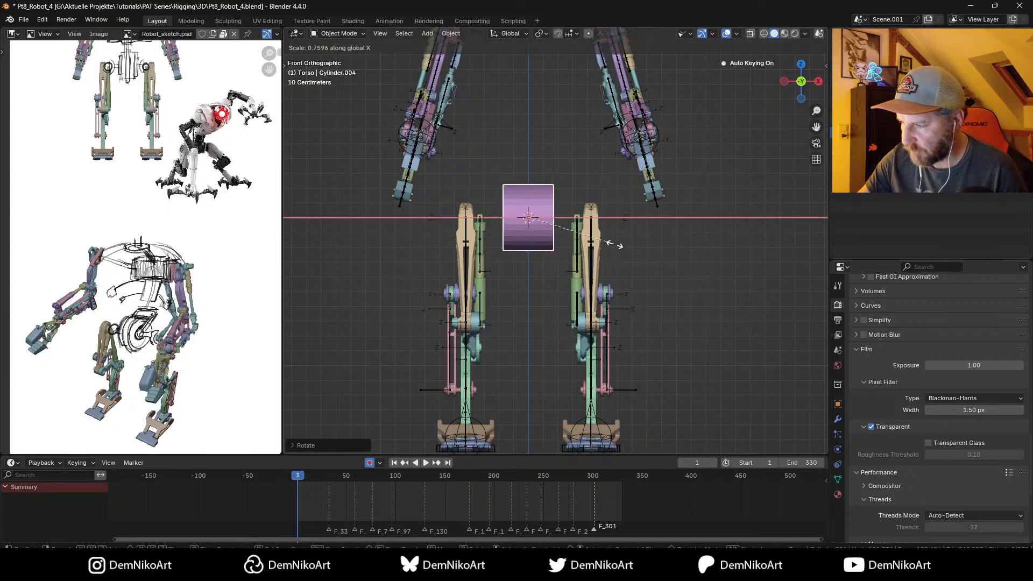
click(555, 226)
scroll(562, 221, up, 4)
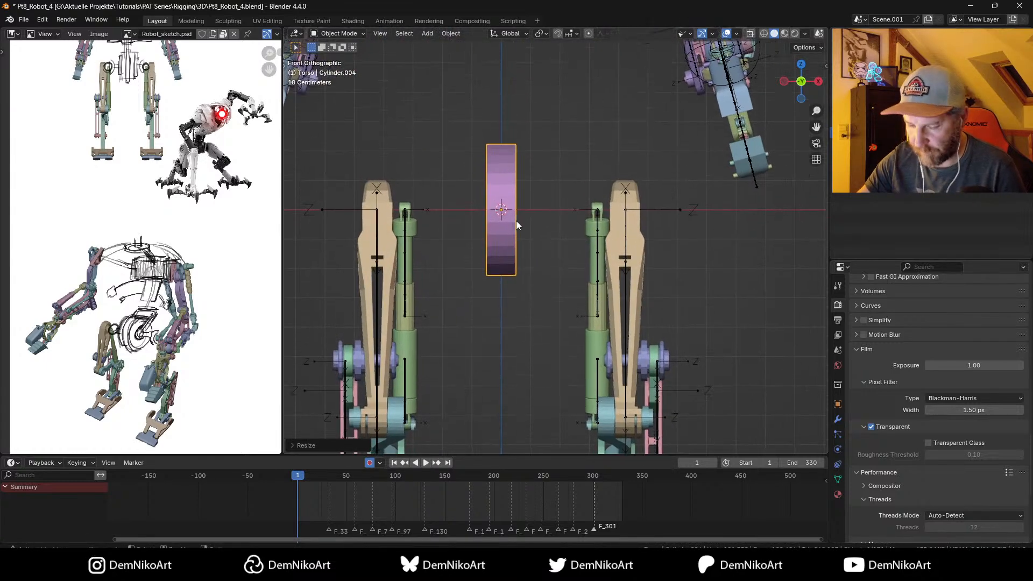
Step: In Edit Mode, add a loop cut around the middle of the disc's rim
key(Tab)
key(ctrl+r)
click(503, 156)
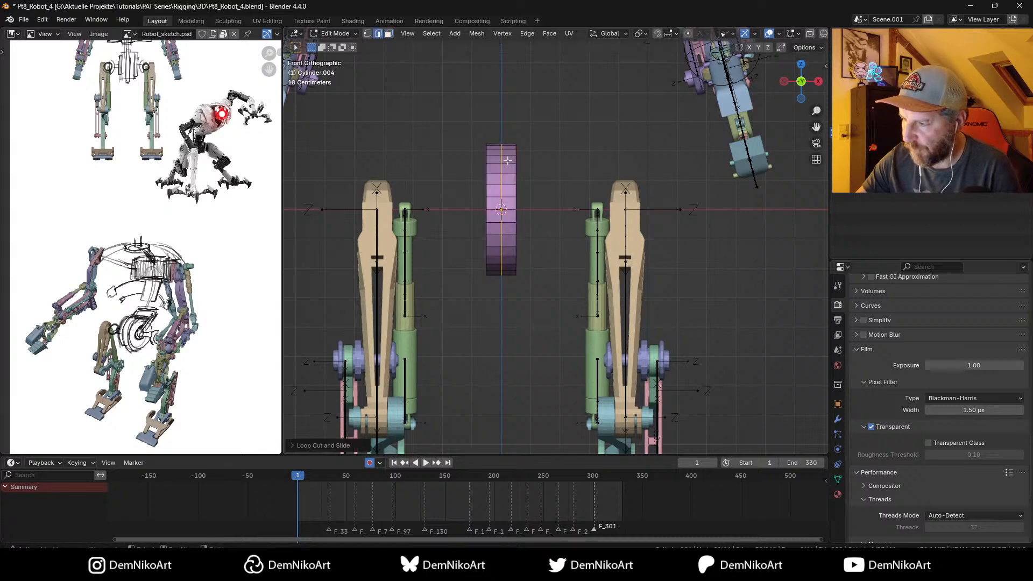
Step: Delete the vertices on the -X half of the disc with X-ray on, keeping the centre loop, and return to Object Mode
right_click(504, 157)
key(alt+z)
drag(471, 125, 494, 287)
key(x)
click(494, 287)
key(Tab)
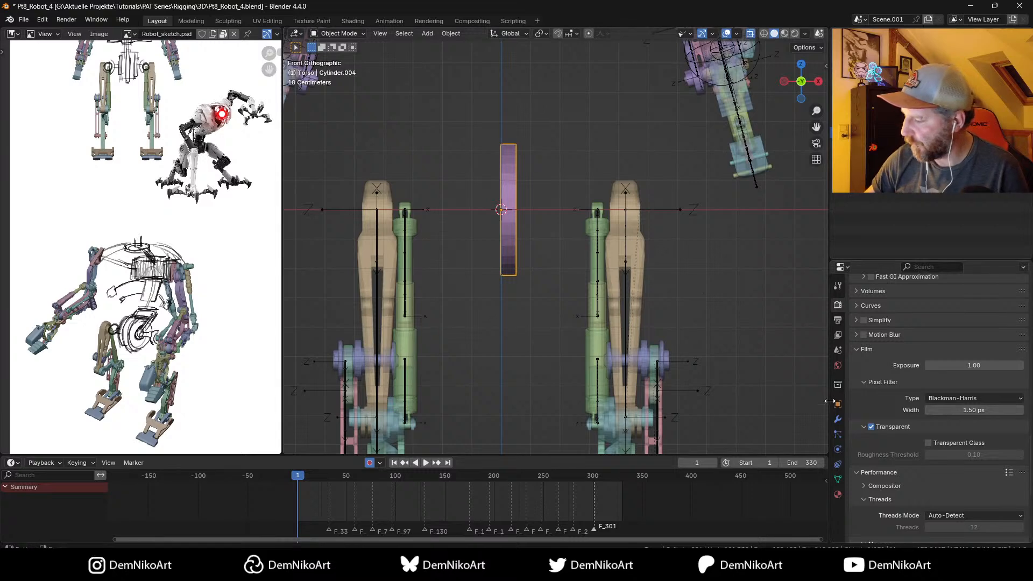
Step: Add a Mirror modifier to the half disc, mirroring only across its Z axis with Clipping enabled
click(838, 420)
click(871, 304)
click(874, 302)
click(857, 321)
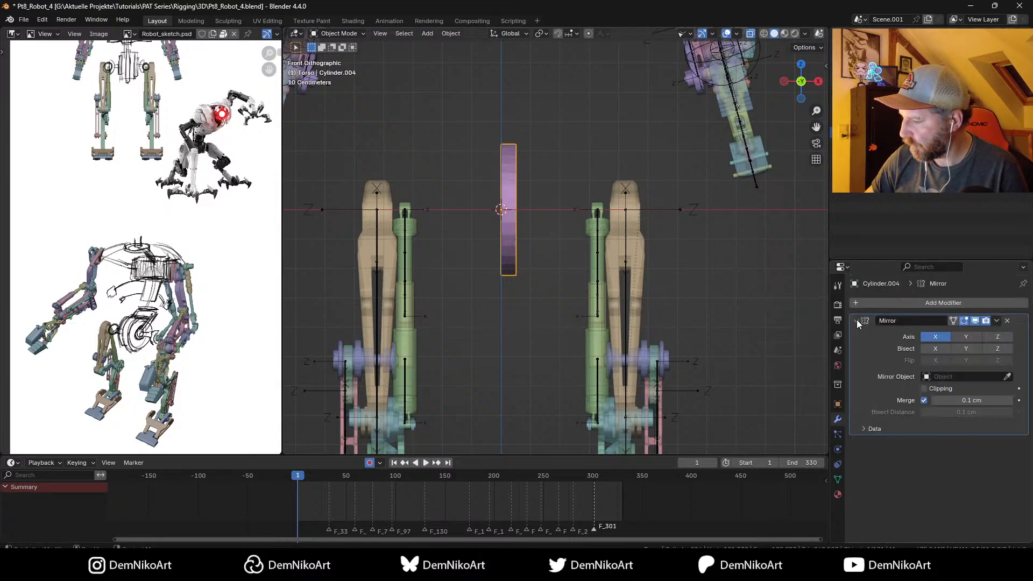
click(996, 336)
click(965, 337)
click(933, 337)
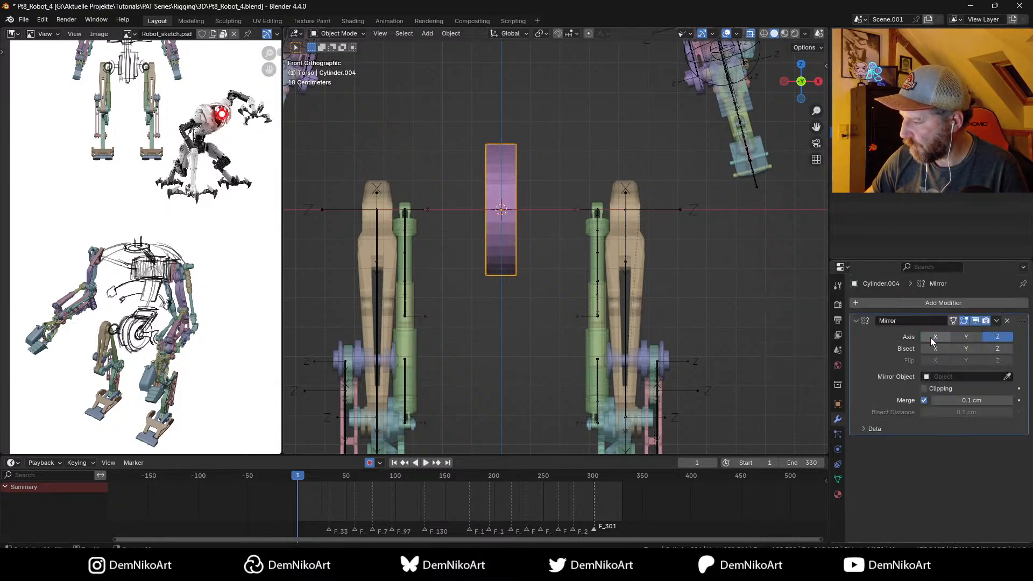
click(924, 388)
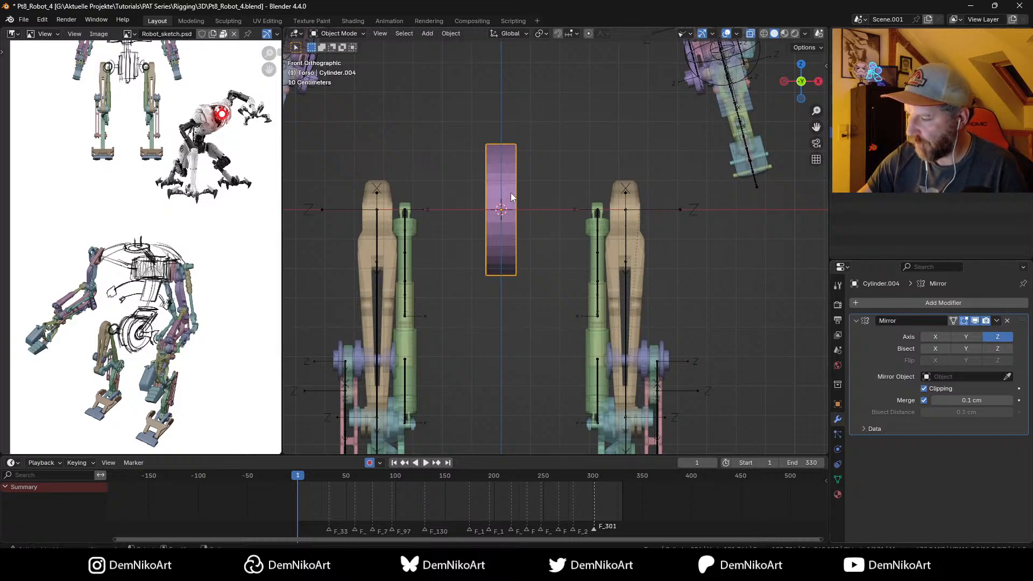
Step: In Edit Mode, inset the disc's flat outer face and extrude it outward about 6 cm as a smaller step
middle_drag(551, 208, 528, 217)
key(Tab)
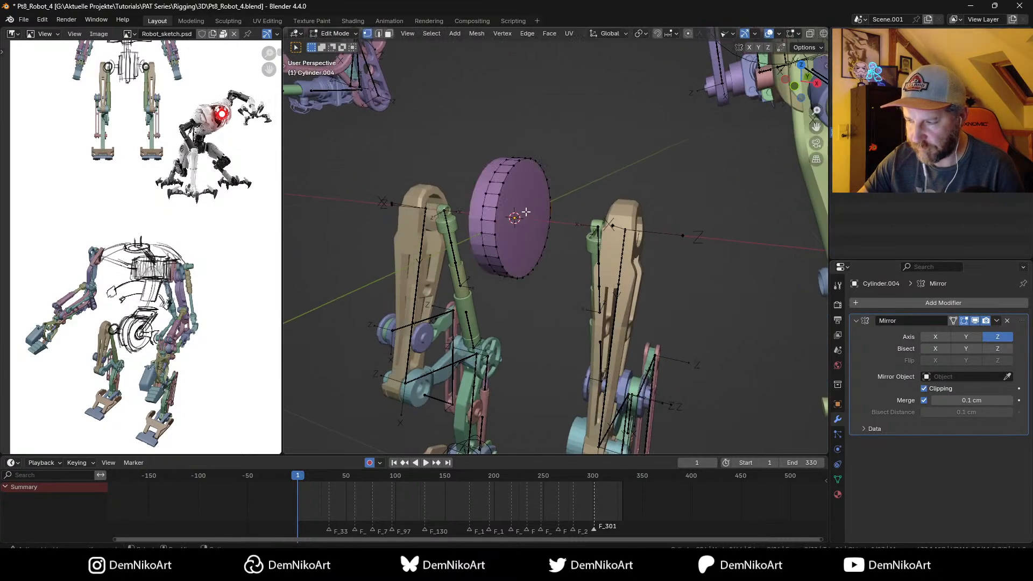
key(3)
click(527, 210)
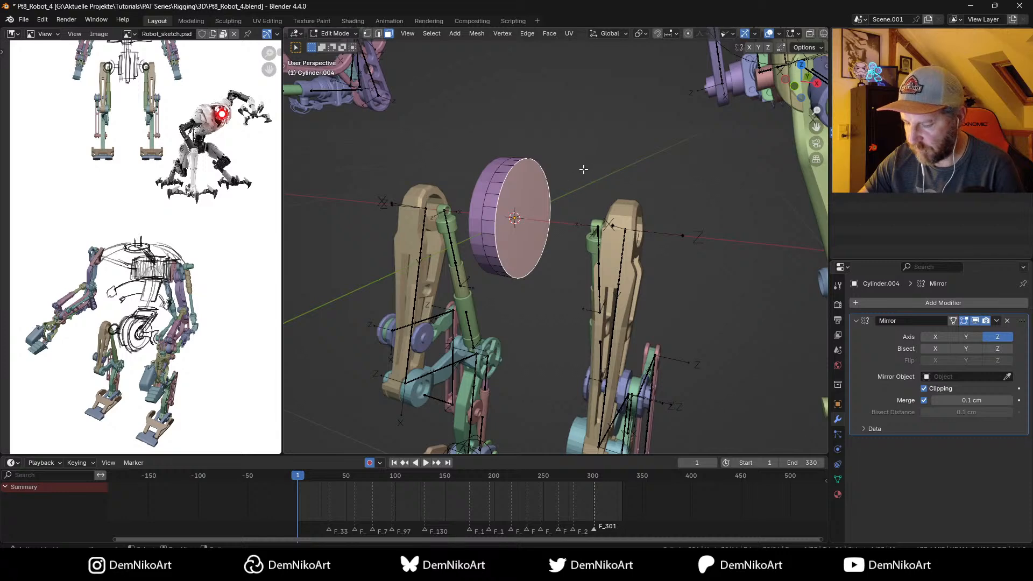
key(i)
click(578, 176)
key(e)
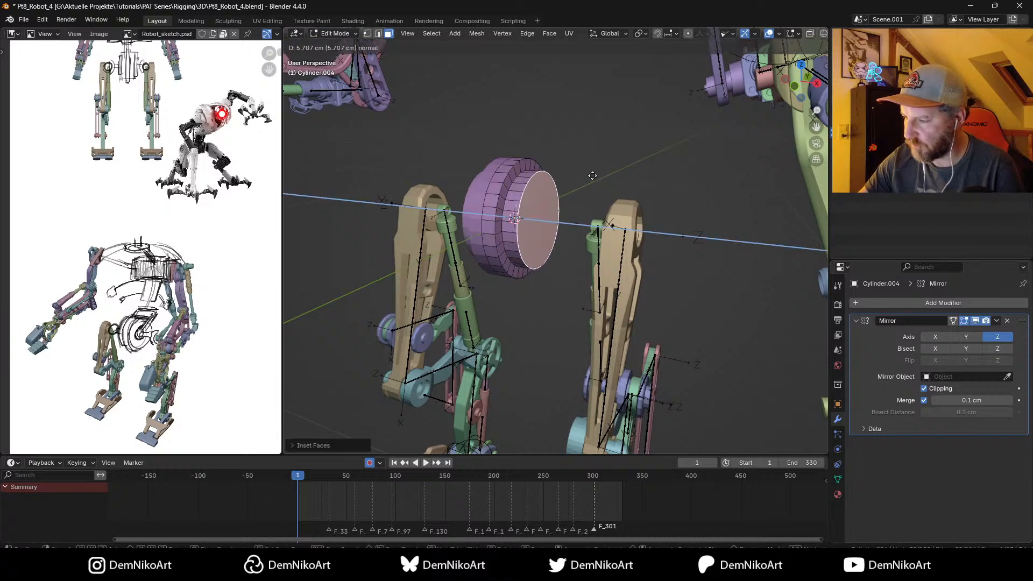
click(594, 178)
Step: Inset the end face of the new step again, extrude it outward as a narrower hub, and return to Object Mode
key(i)
click(582, 196)
key(e)
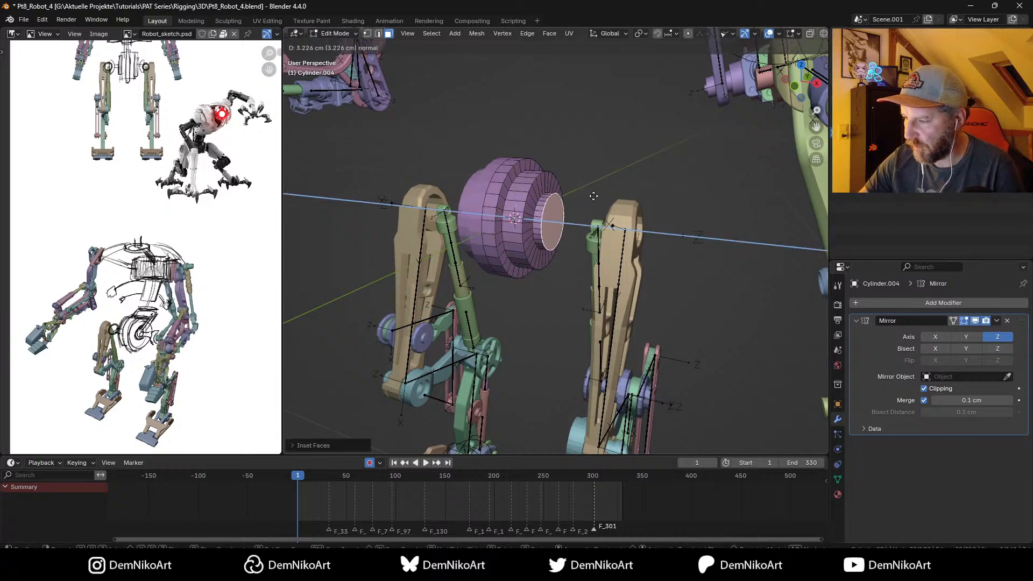
click(602, 194)
key(Tab)
Step: Snap the 3D cursor to the upper piston bone of the Leg L armature in Pose Mode, then return to Object Mode
scroll(598, 184, down, 3)
middle_drag(556, 262, 581, 295)
scroll(586, 258, up, 3)
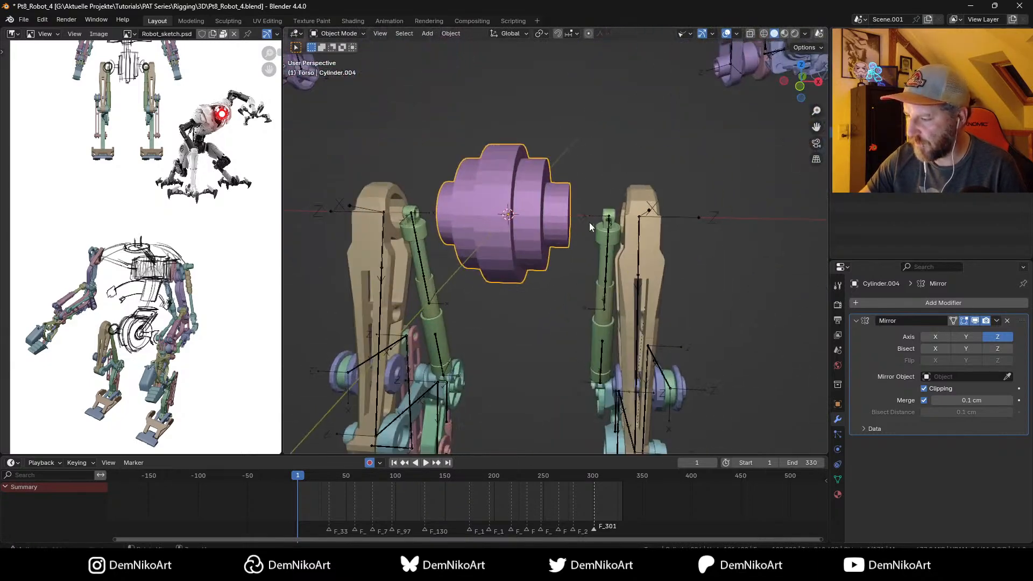
middle_drag(589, 222, 679, 283)
scroll(627, 223, up, 2)
scroll(591, 249, up, 3)
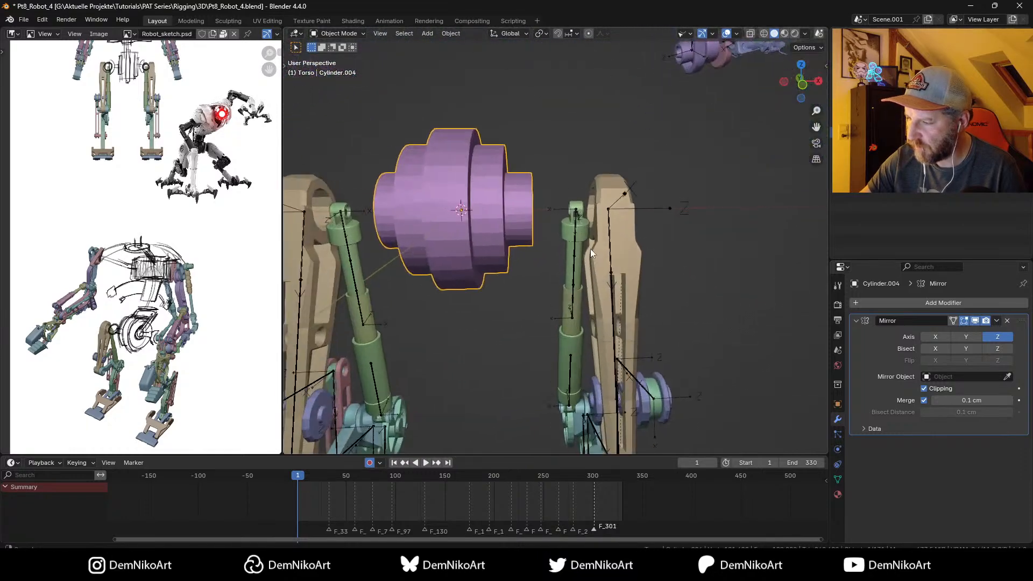
middle_drag(590, 249, 587, 222)
scroll(587, 222, up, 1)
click(586, 222)
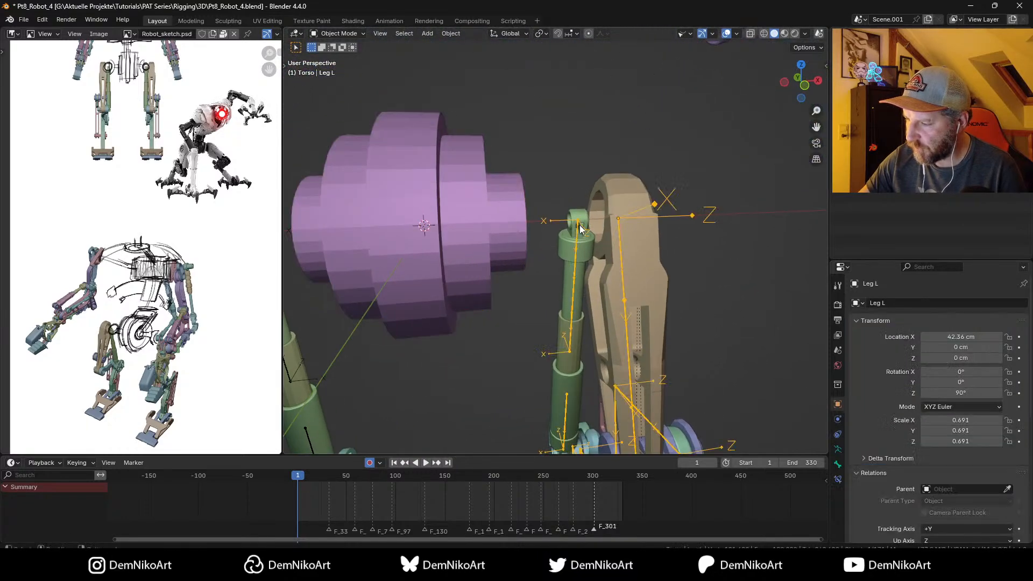
key(Tab)
click(595, 220)
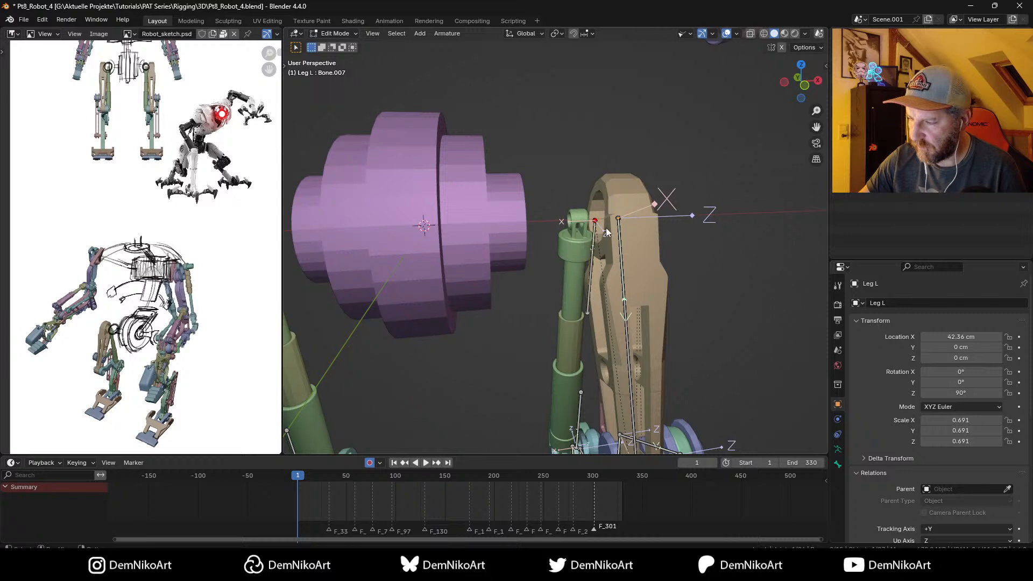
key(ctrl+Tab)
click(579, 221)
key(ctrl+Tab)
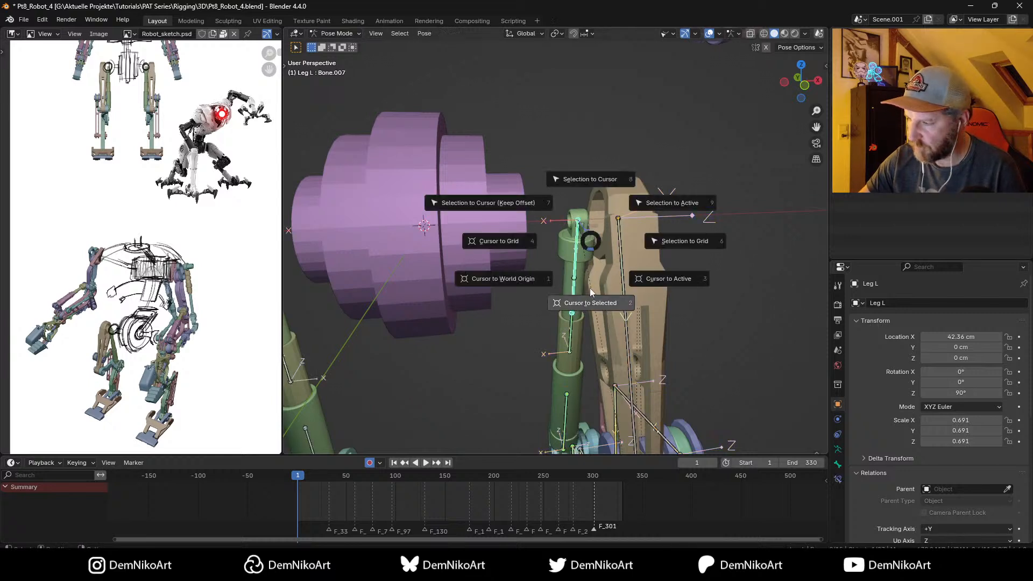
key(Tab)
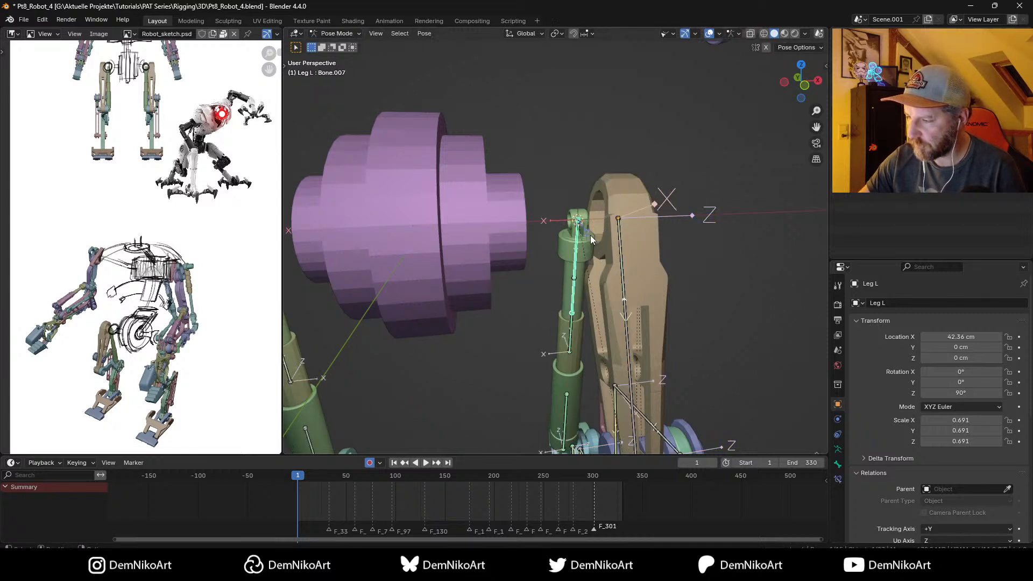
key(Tab)
Step: Add a cylinder mesh at the 3D cursor, scale it down to the piston joint and rotate it 90° about the Y axis
key(shift+a)
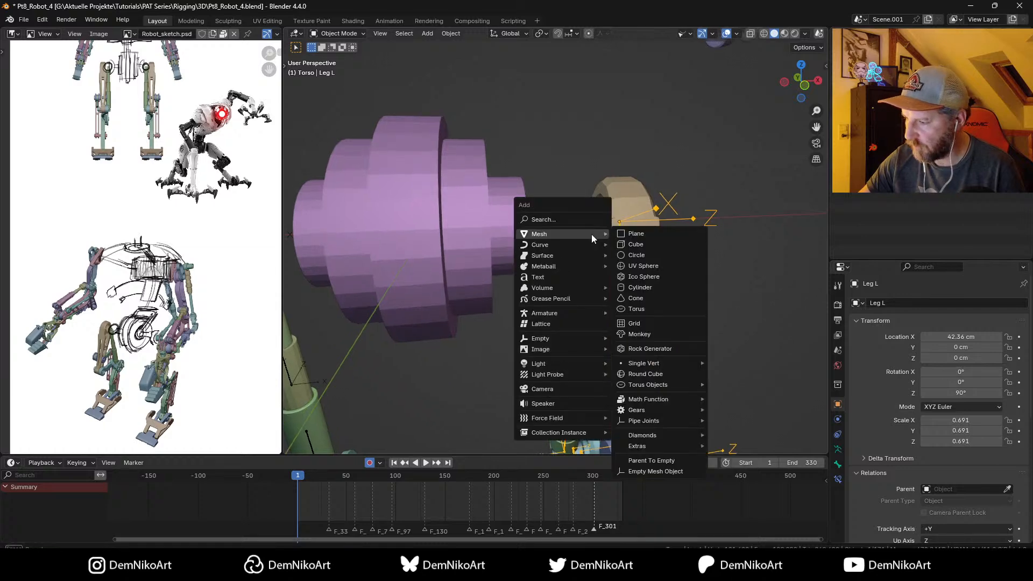
mouse_move(575, 237)
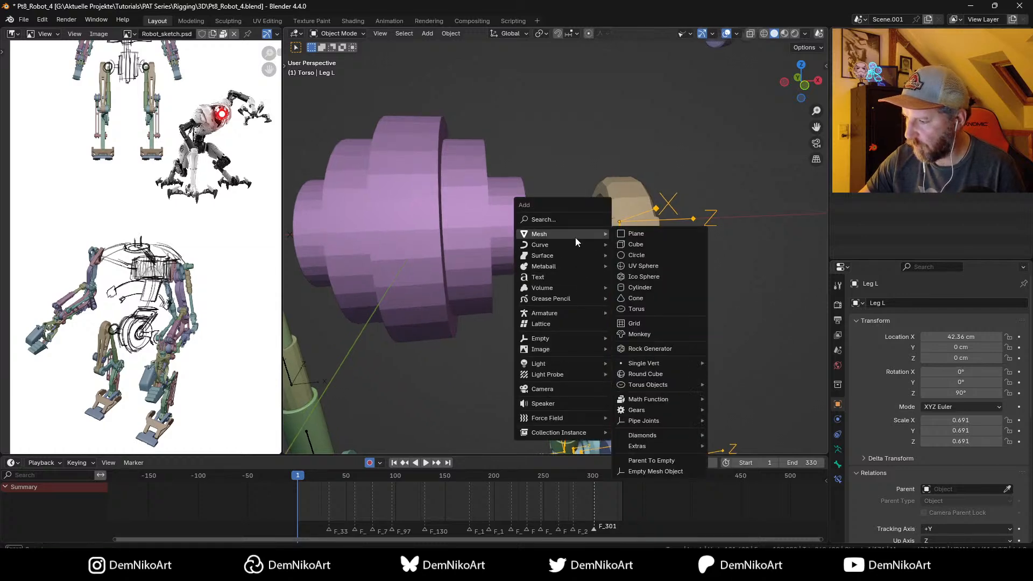
click(640, 287)
key(s)
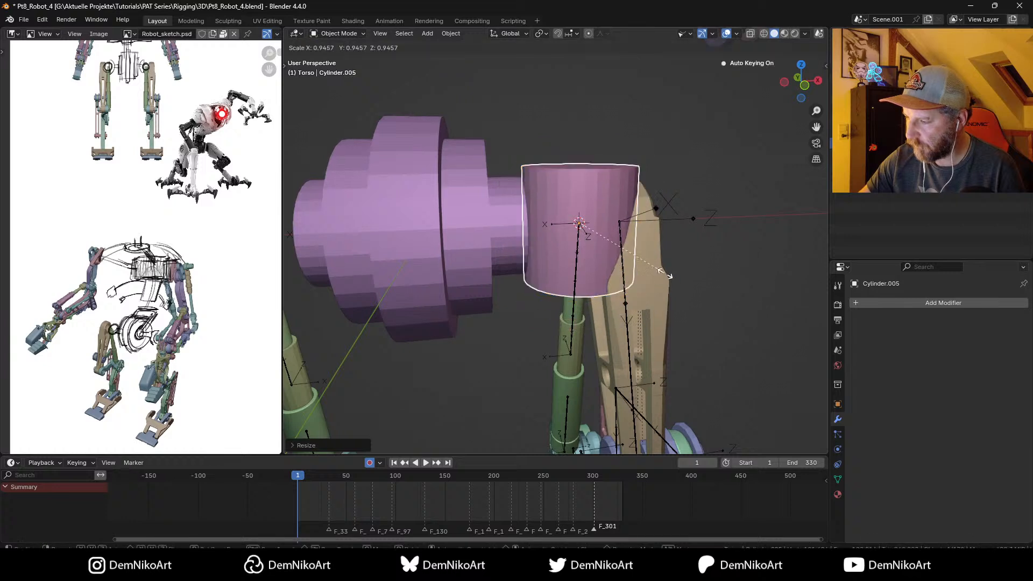
click(596, 219)
text(ry90)
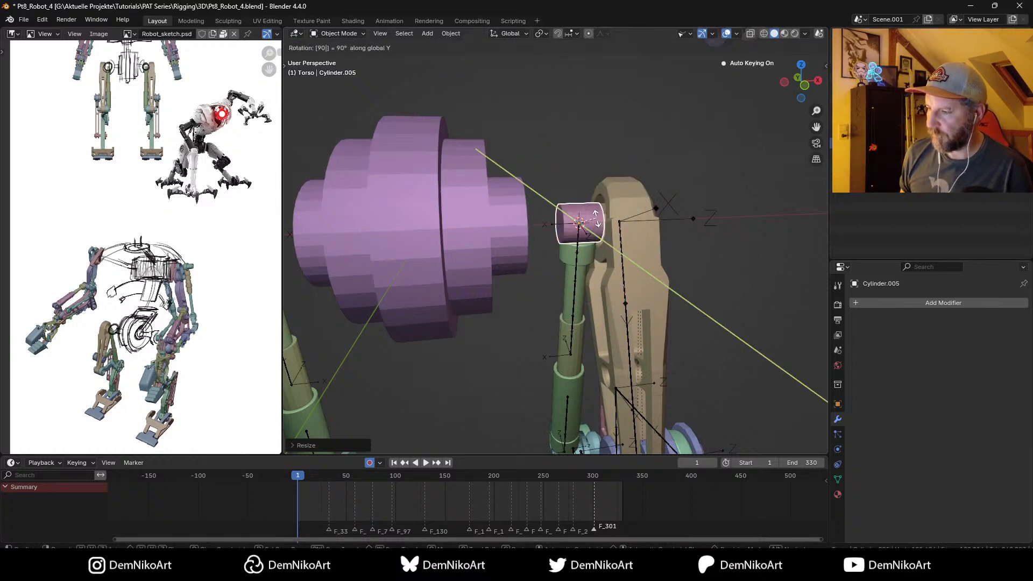
key(Return)
Step: Stretch the small cylinder along X into a pin through the piston joint and shift it along X into the leg
key(s)
key(x)
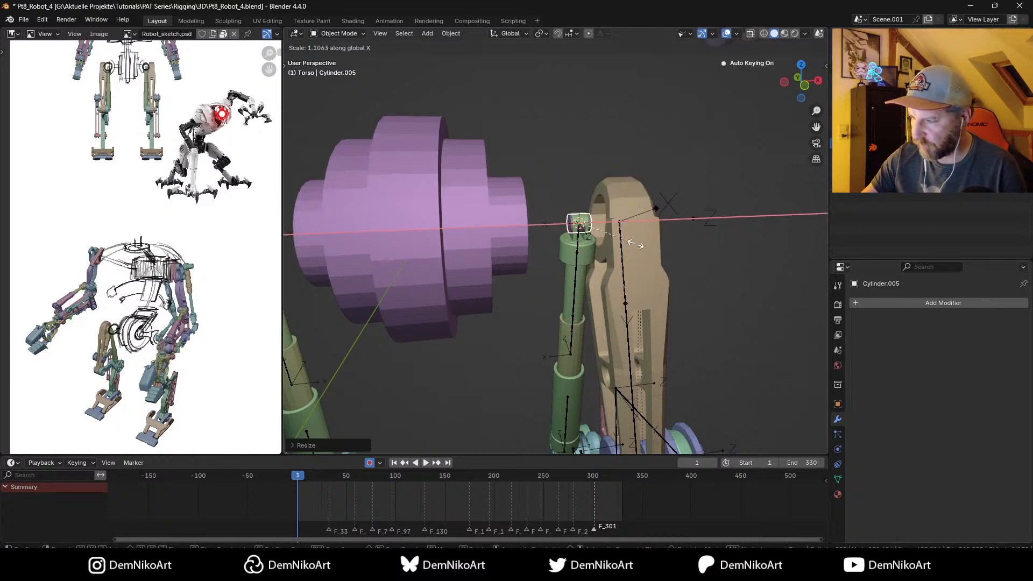
click(644, 256)
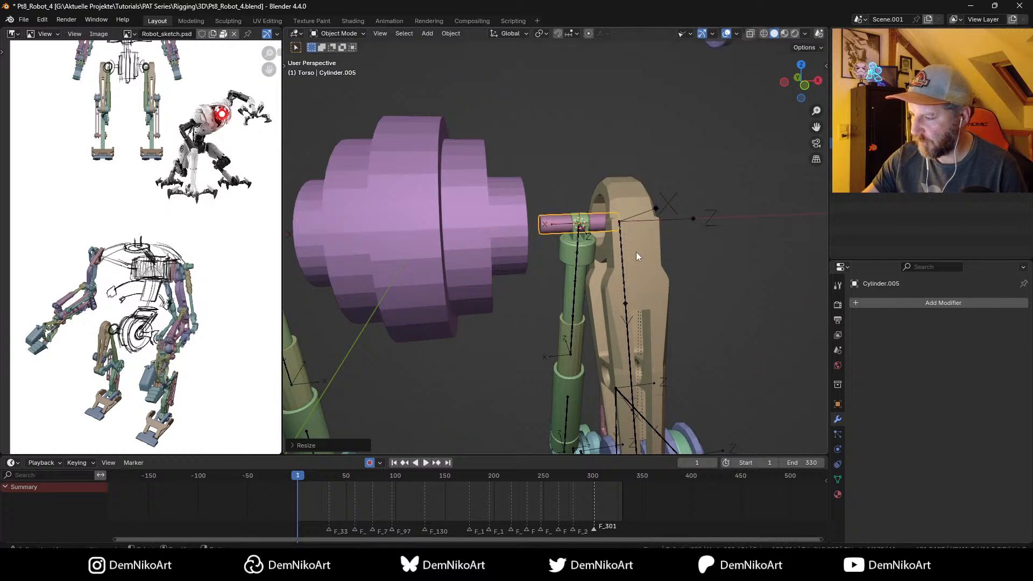
key(s)
key(x)
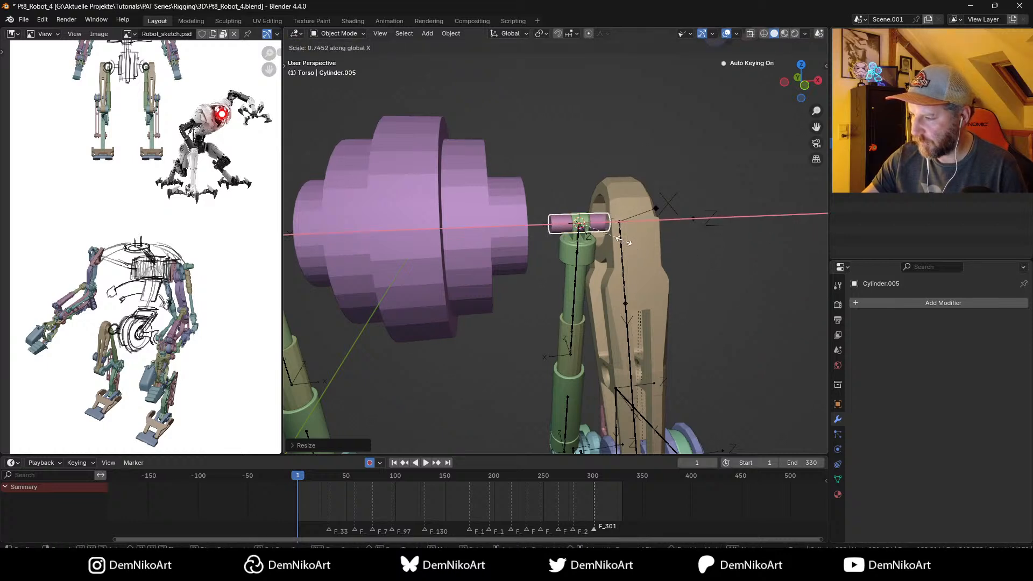
click(626, 242)
key(g)
key(x)
click(619, 278)
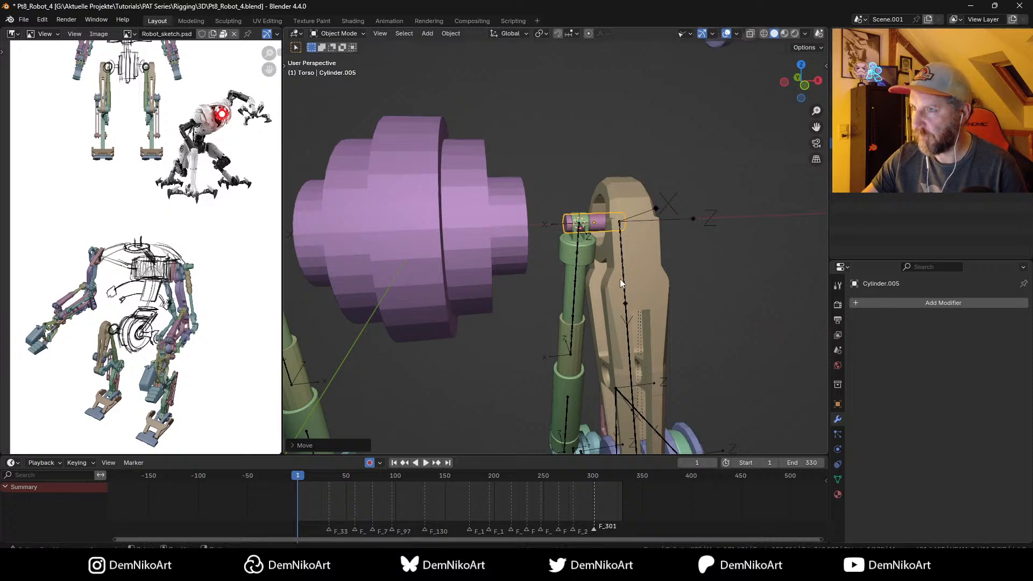
Step: Add a UV sphere at the 3D cursor on the piston joint and scale it down to slightly wider than the piston
middle_drag(620, 279, 564, 224)
key(shift+a)
mouse_move(563, 223)
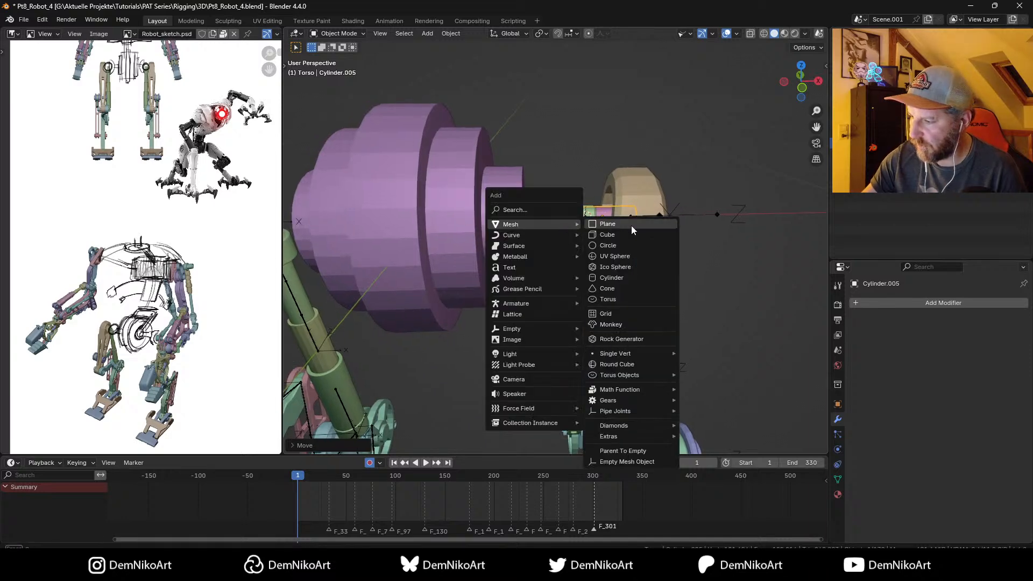
click(615, 256)
key(s)
click(648, 264)
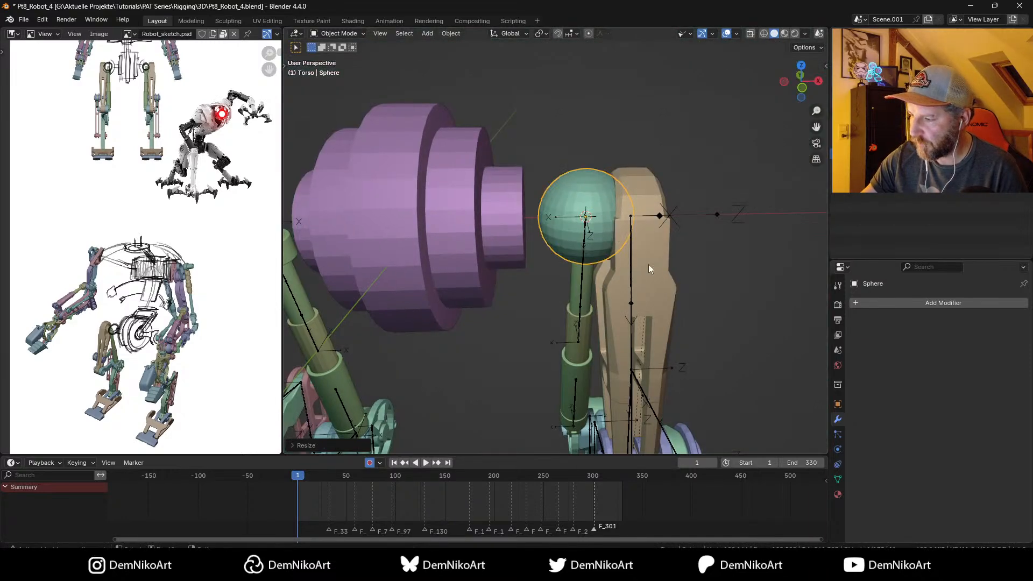
key(s)
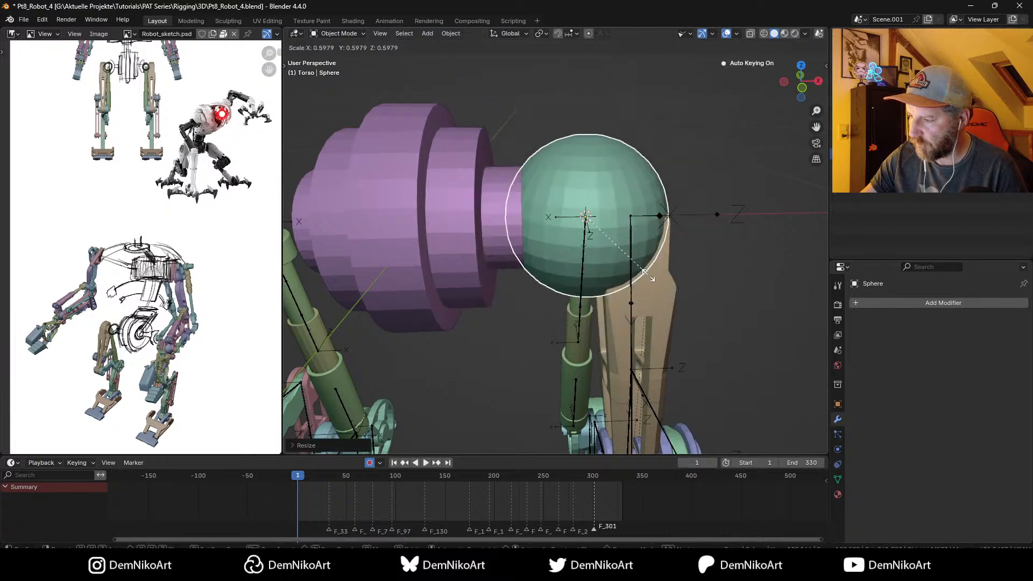
click(610, 236)
Step: In front view, move the sphere about 11 cm toward the hub's end and slide the pin over to meet it
key(KP_1)
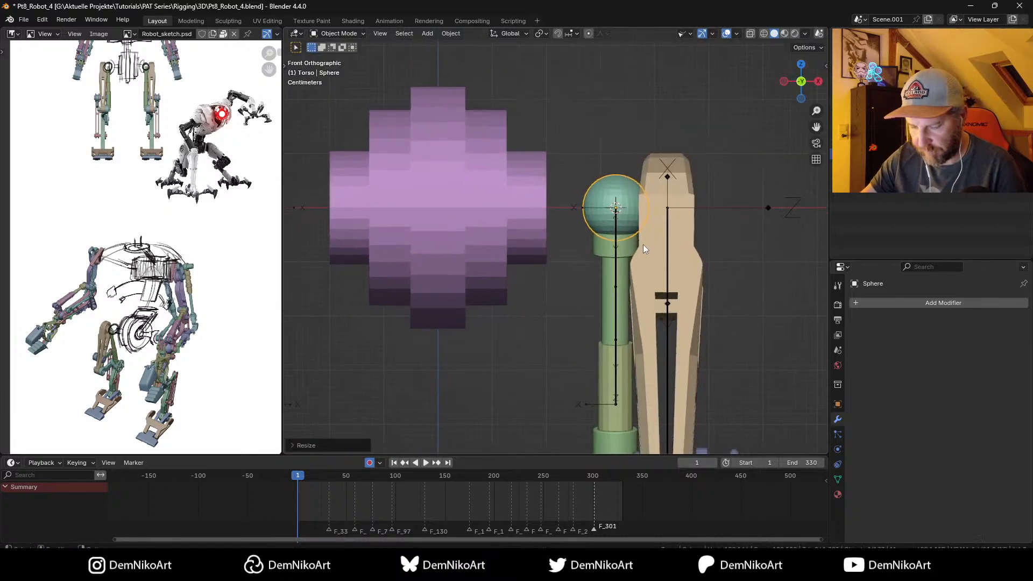
key(g)
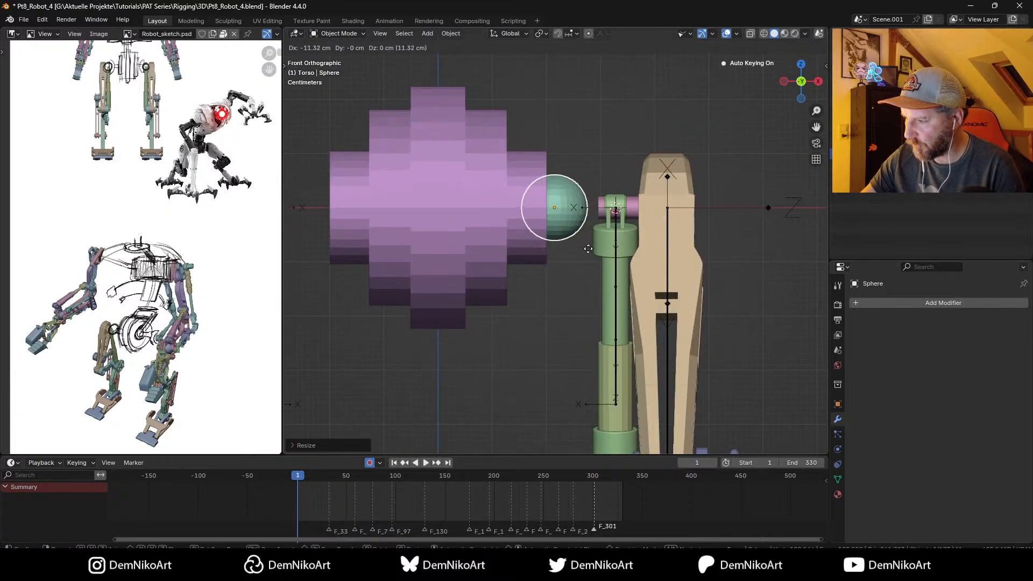
click(589, 248)
click(628, 213)
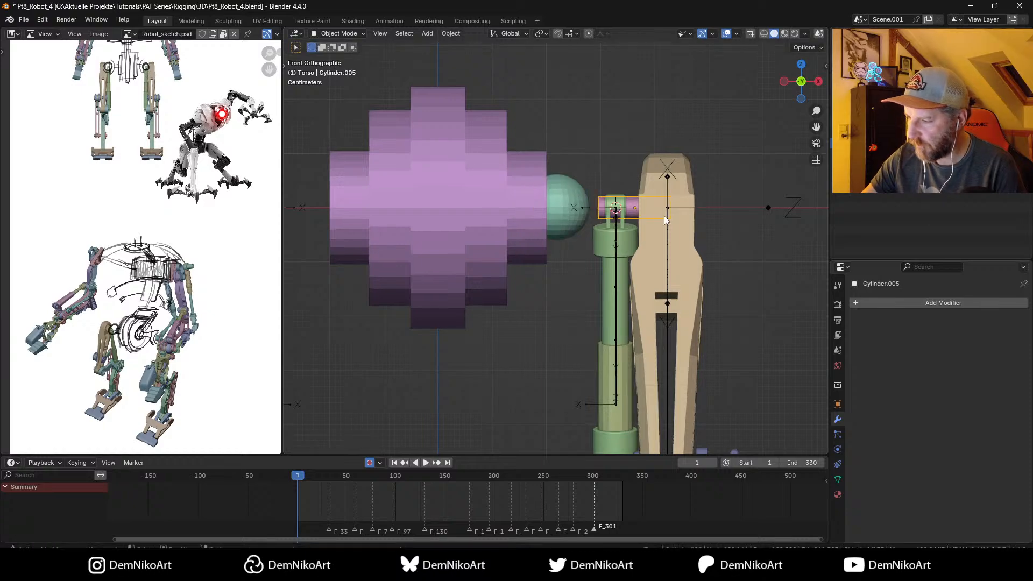
key(g)
click(641, 219)
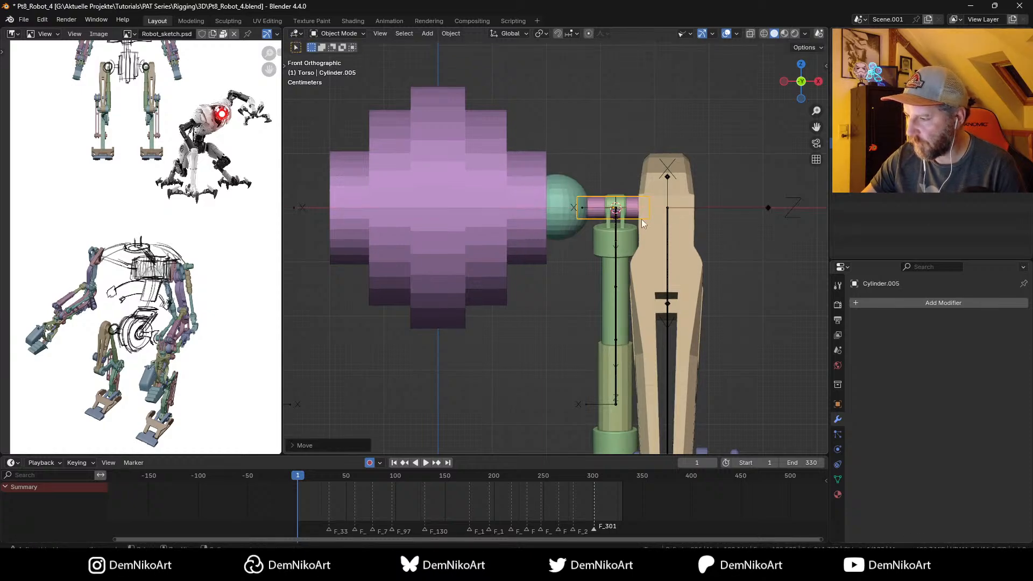
Step: Check the hip assembly between the legs in perspective and front view, then save the file
middle_drag(641, 218, 636, 286)
scroll(636, 286, down, 3)
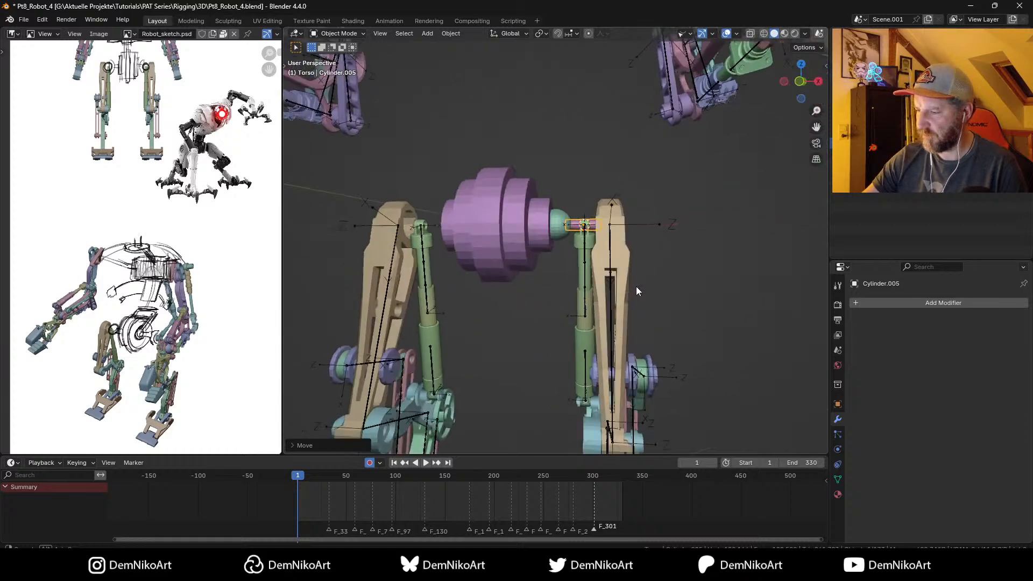
key(KP_1)
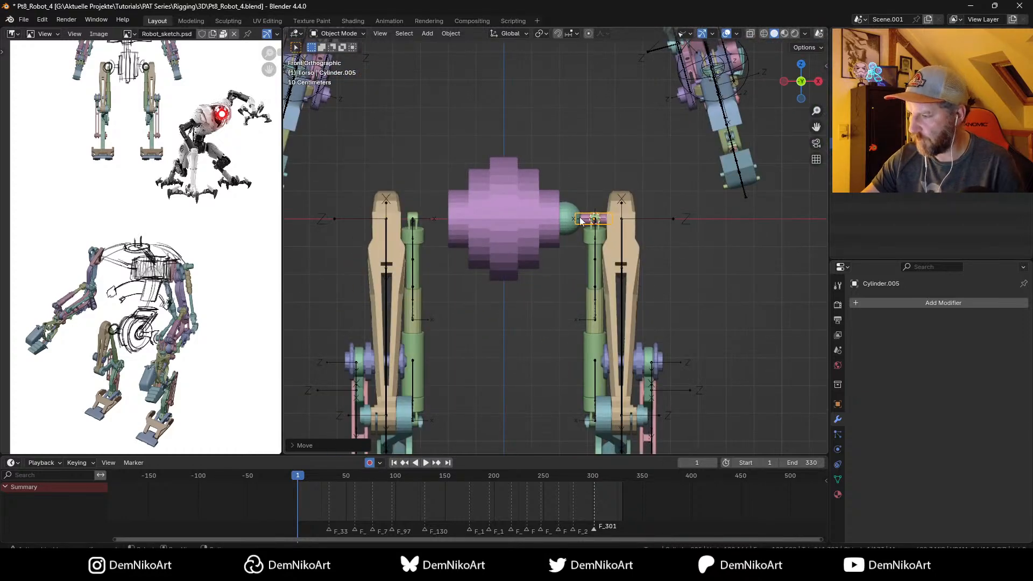
scroll(591, 228, down, 2)
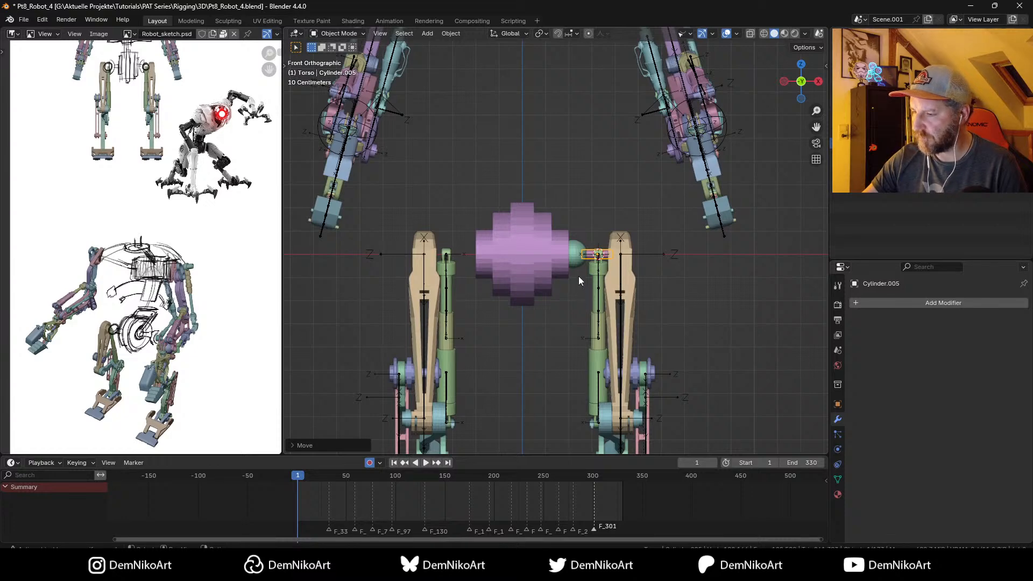
key(ctrl+s)
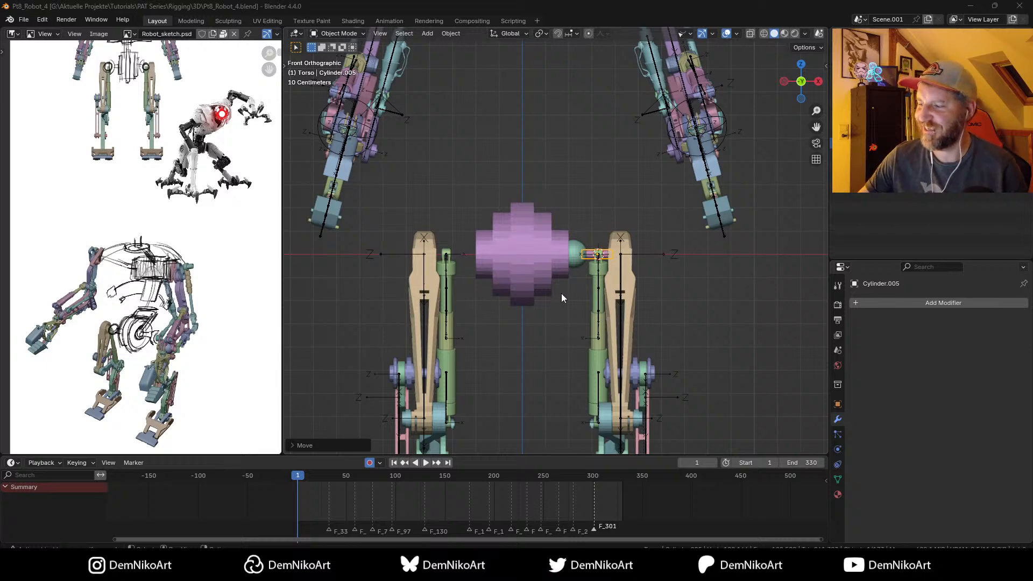
Step: Make a linked duplicate of the ball joint sphere and its pin, leaving the copies in place
scroll(560, 292, up, 2)
shift+scroll(591, 292, up, 1)
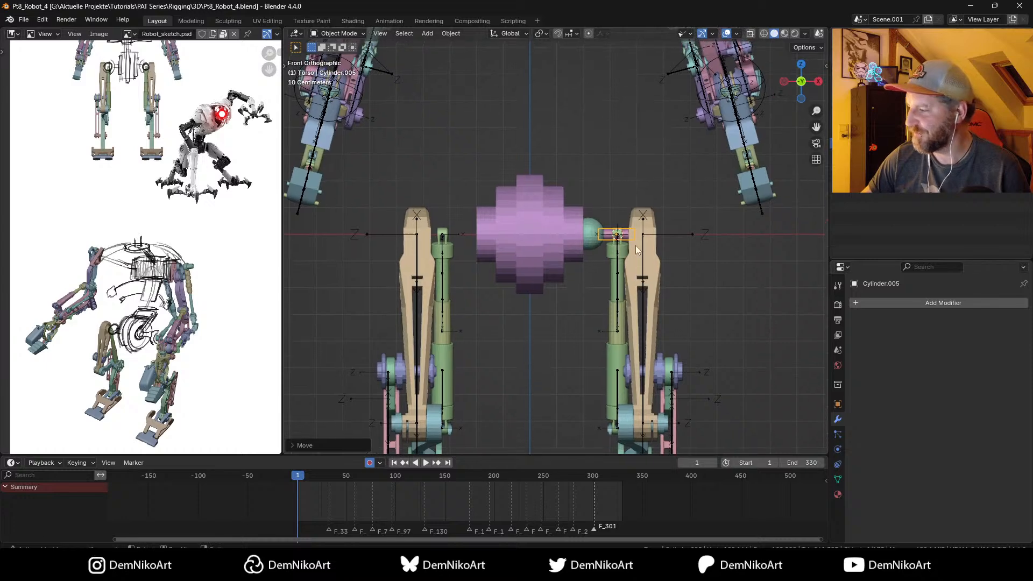
shift+click(591, 239)
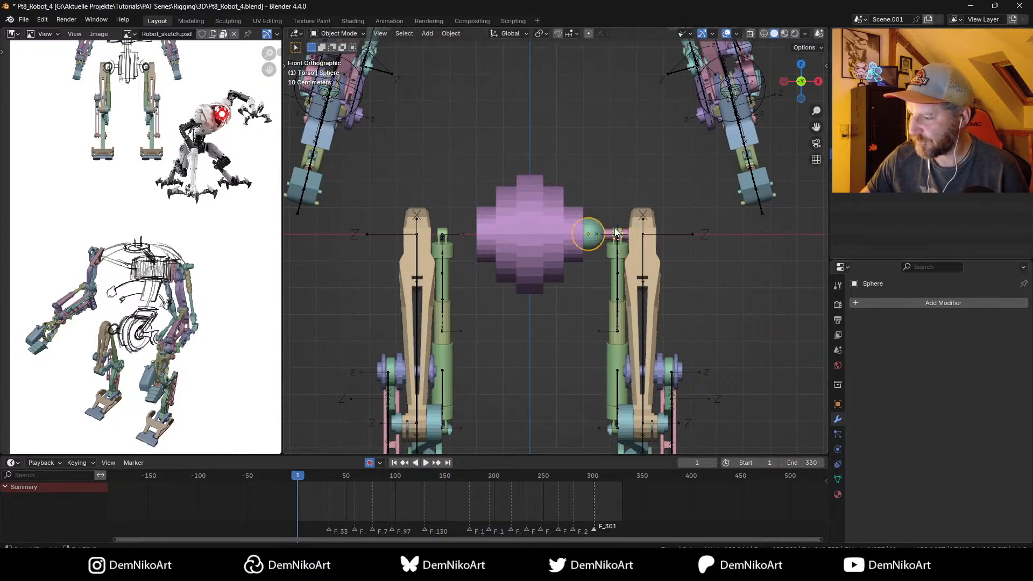
scroll(614, 241, up, 2)
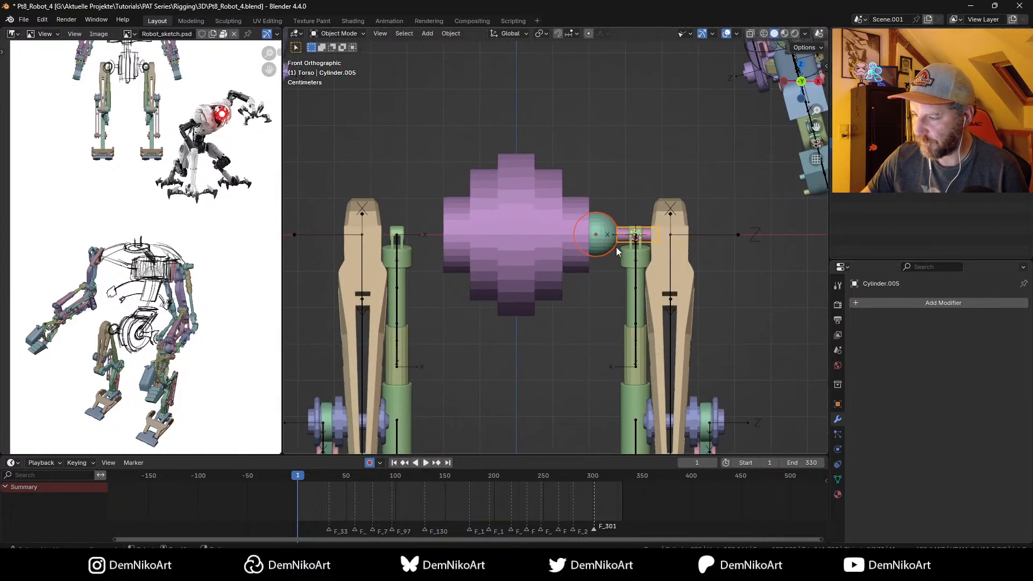
key(alt+d)
right_click(626, 262)
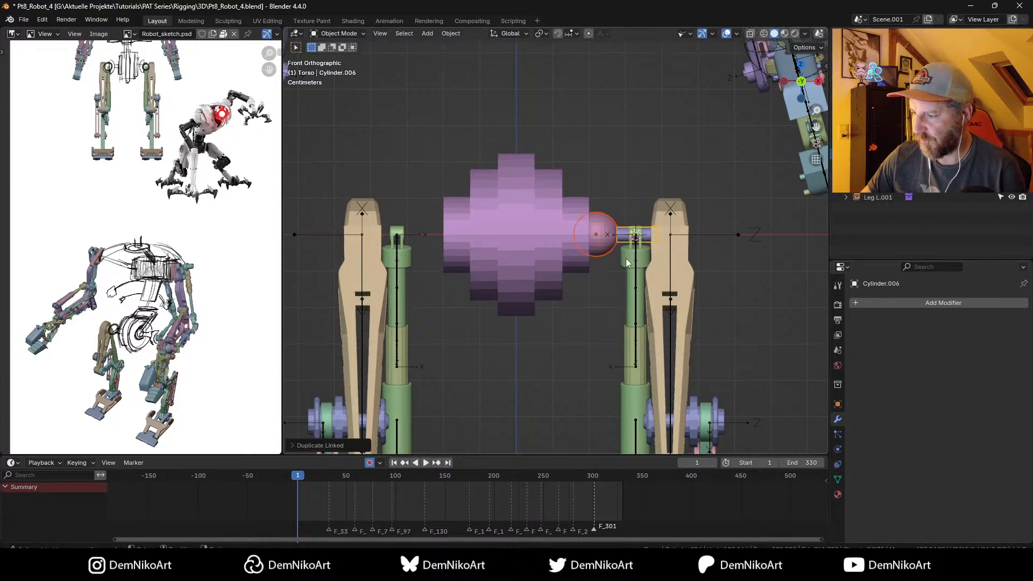
Step: Place the 3D cursor at the centre of the hip hub
click(549, 265)
key(shift+s)
click(555, 330)
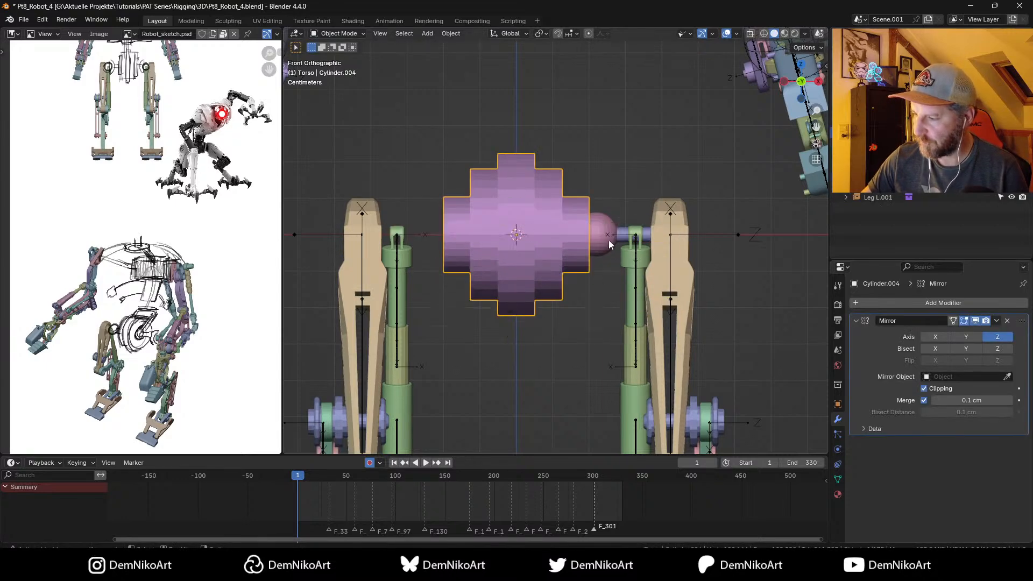
Step: Mirror one sphere and pin along X around the 3D cursor, onto the opposite leg
click(613, 240)
click(612, 225)
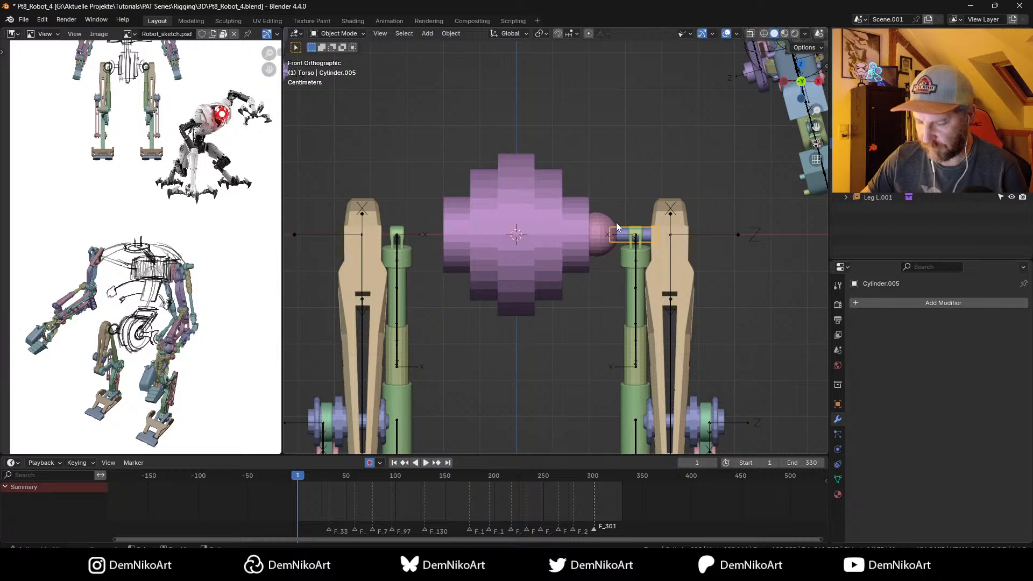
shift+click(605, 225)
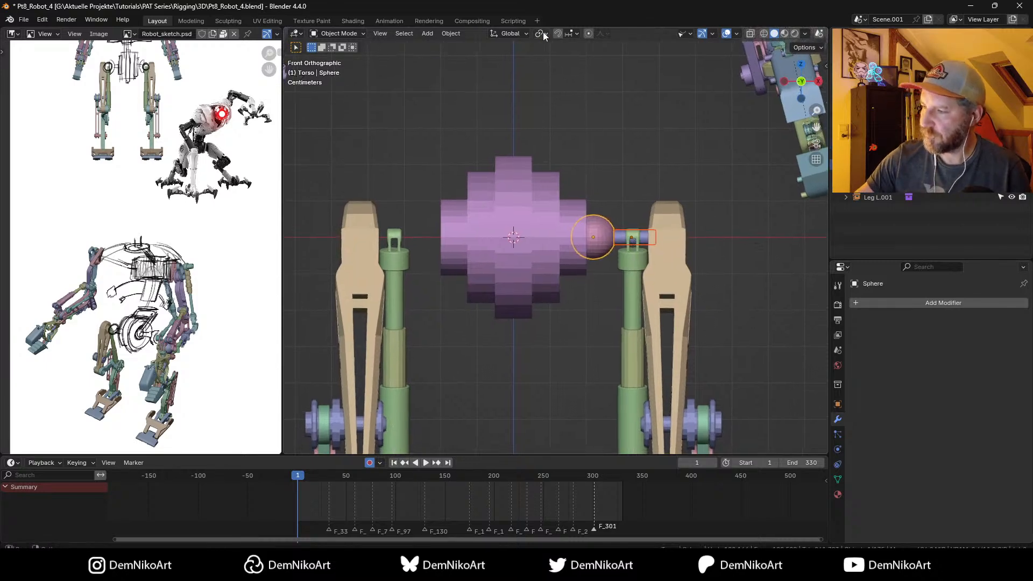
click(543, 35)
click(548, 71)
key(ctrl+m)
key(x)
key(Return)
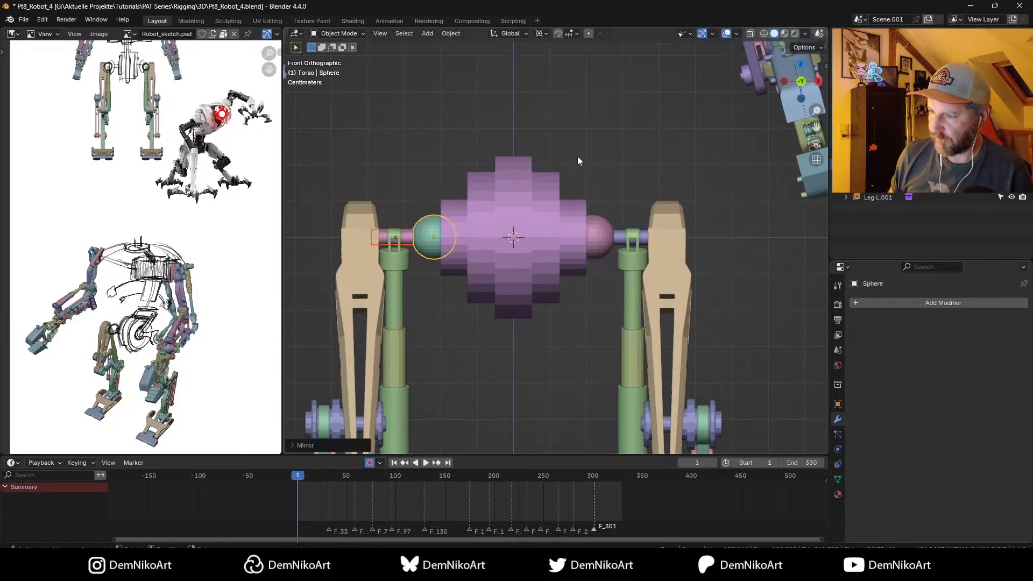
Step: In right side view, add a cube at the hub's centre and scale it down to slightly wider than the hub
middle_drag(647, 219, 611, 260)
key(KP_3)
scroll(635, 282, down, 2)
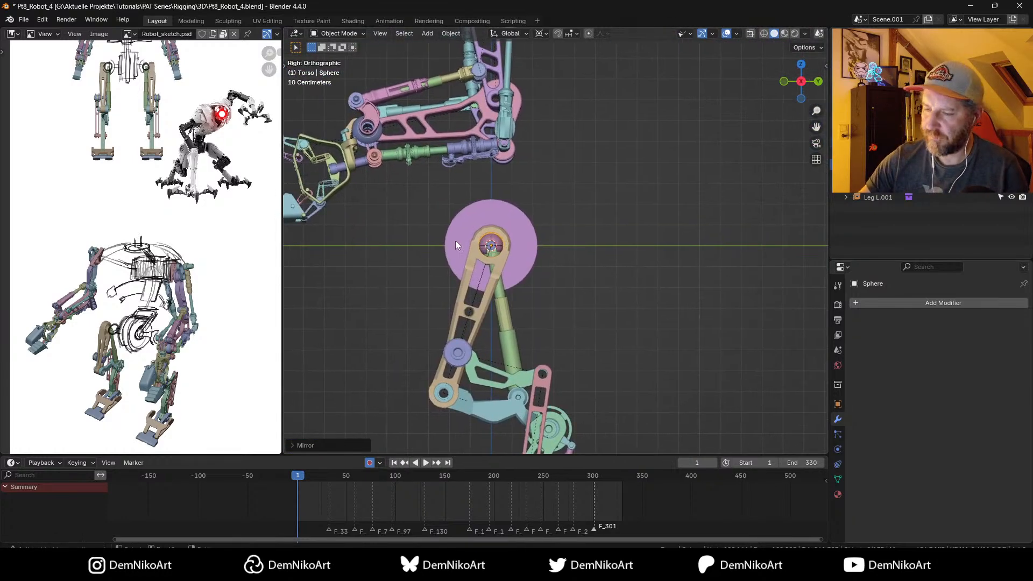
click(525, 248)
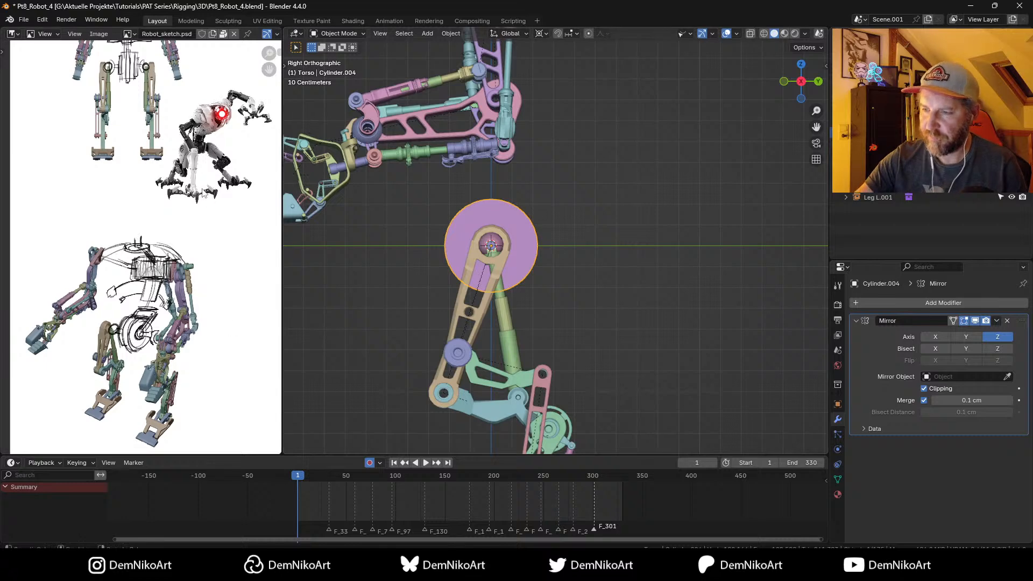
scroll(140, 242, up, 4)
middle_drag(162, 243, 142, 238)
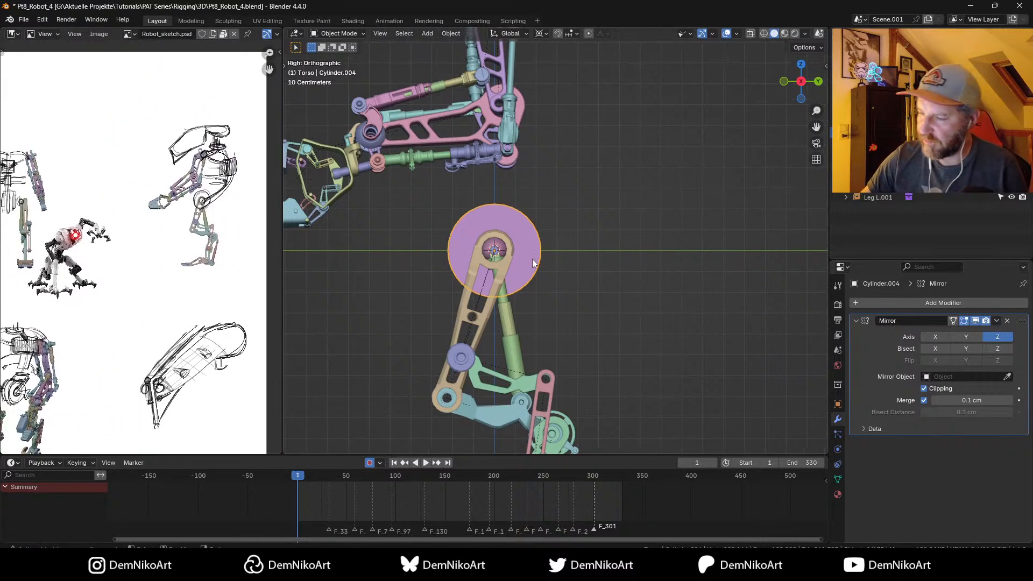
key(shift+a)
mouse_move(534, 256)
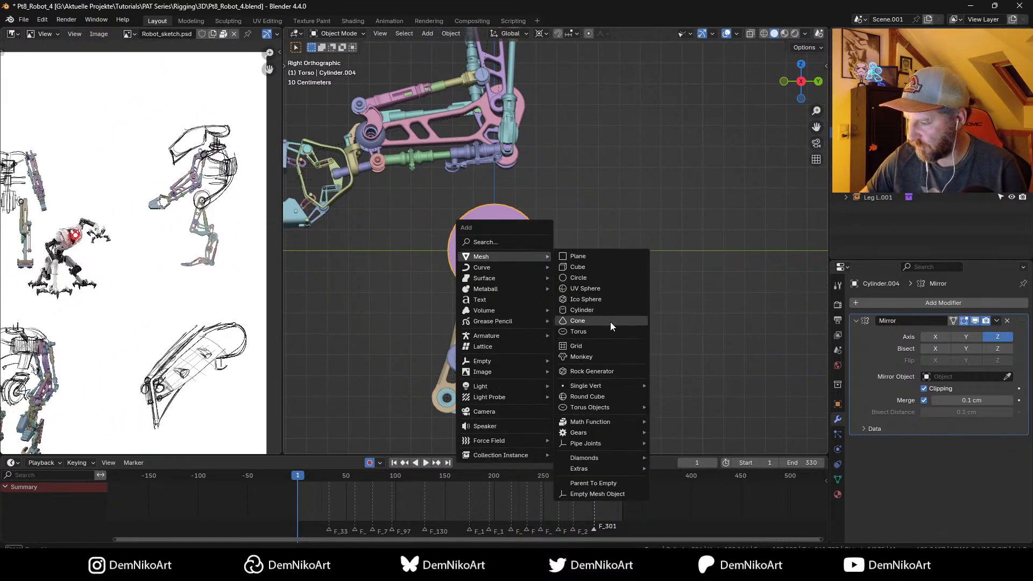
click(609, 268)
key(s)
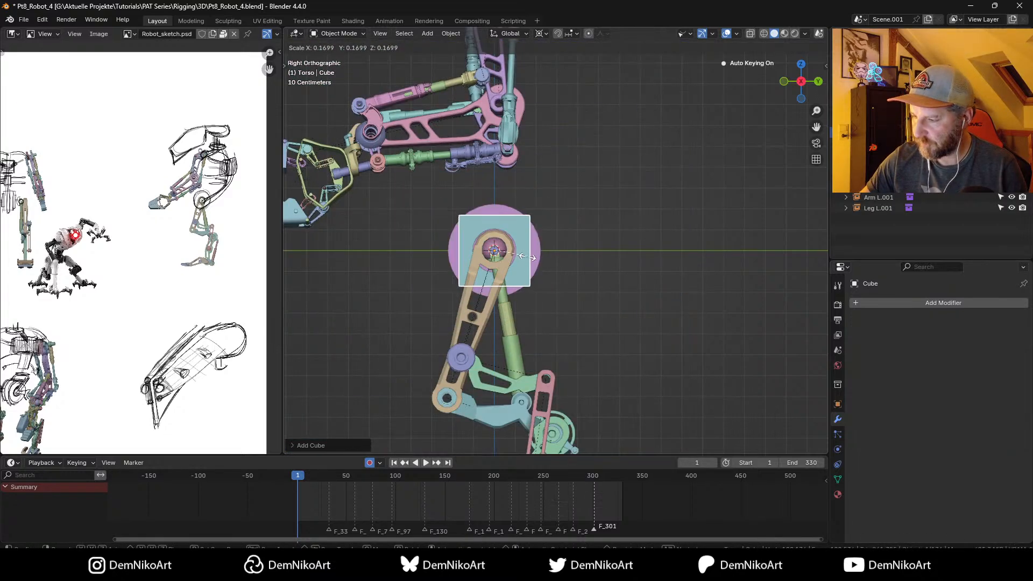
click(540, 259)
Step: Flatten the cube along Z to about 0.35 of its height
key(s)
key(z)
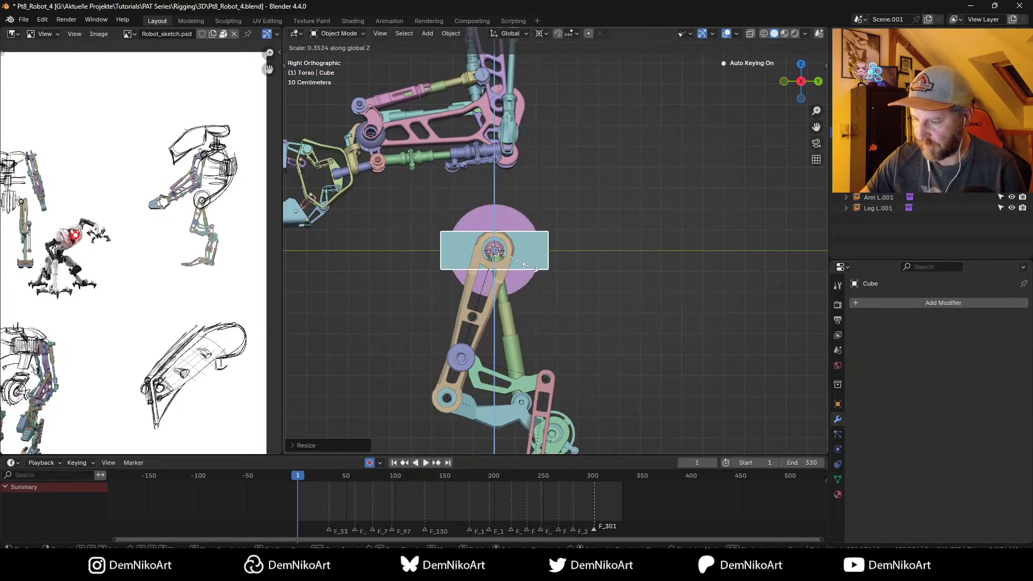
click(525, 262)
key(g)
right_click(573, 262)
Step: Shift the block's mesh about 17 cm backward along Y in Edit Mode, and tilt the block upward around the hub's centre
key(Tab)
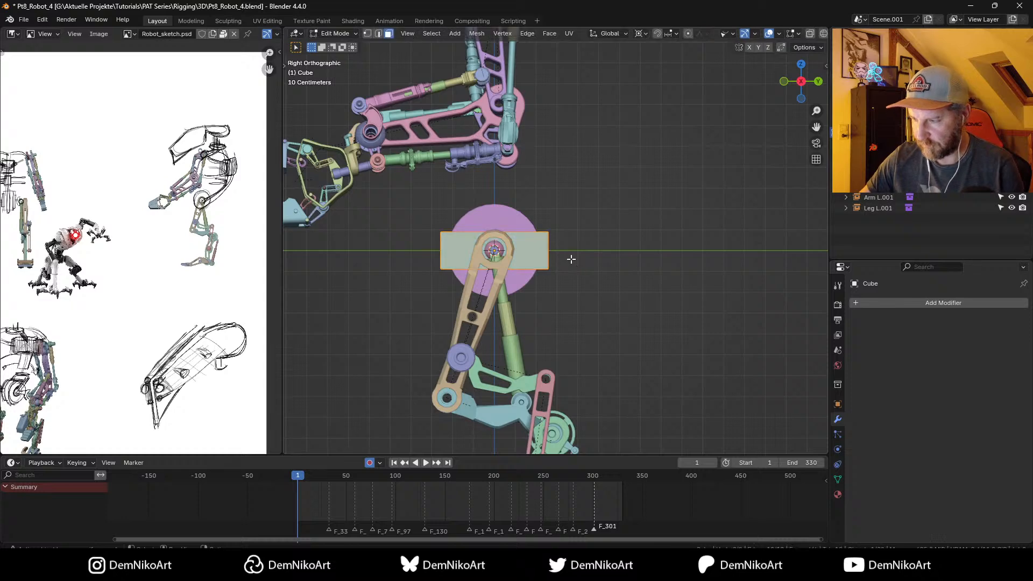
key(g)
click(595, 251)
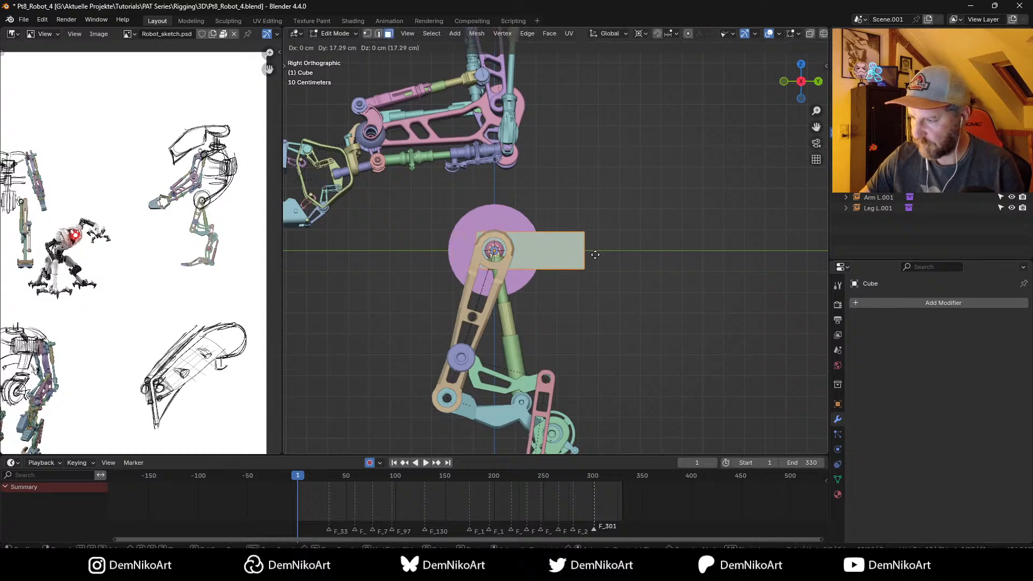
key(Tab)
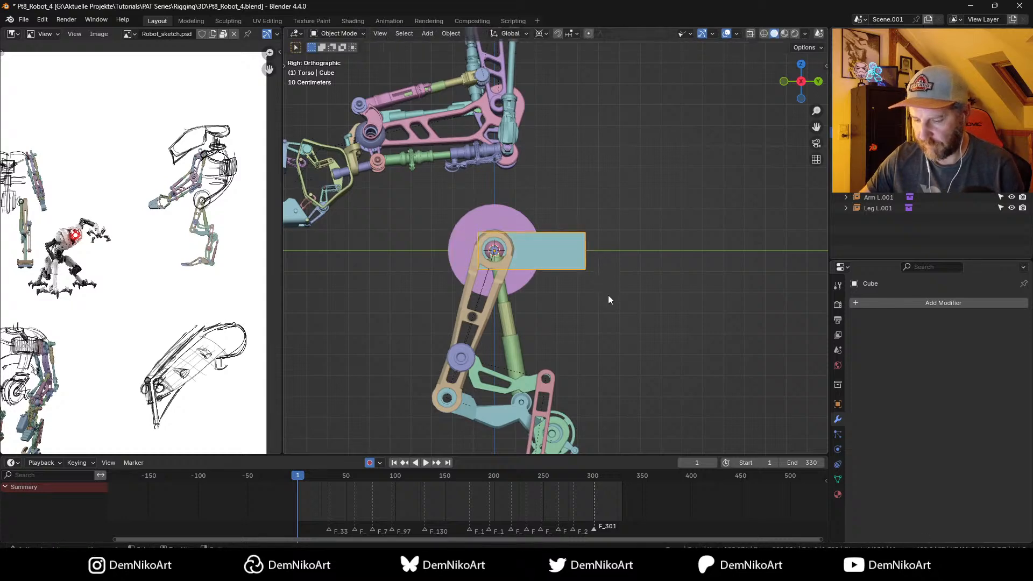
key(r)
click(611, 253)
Step: Reveal the arm and leg armatures again in the side view
scroll(607, 227, down, 3)
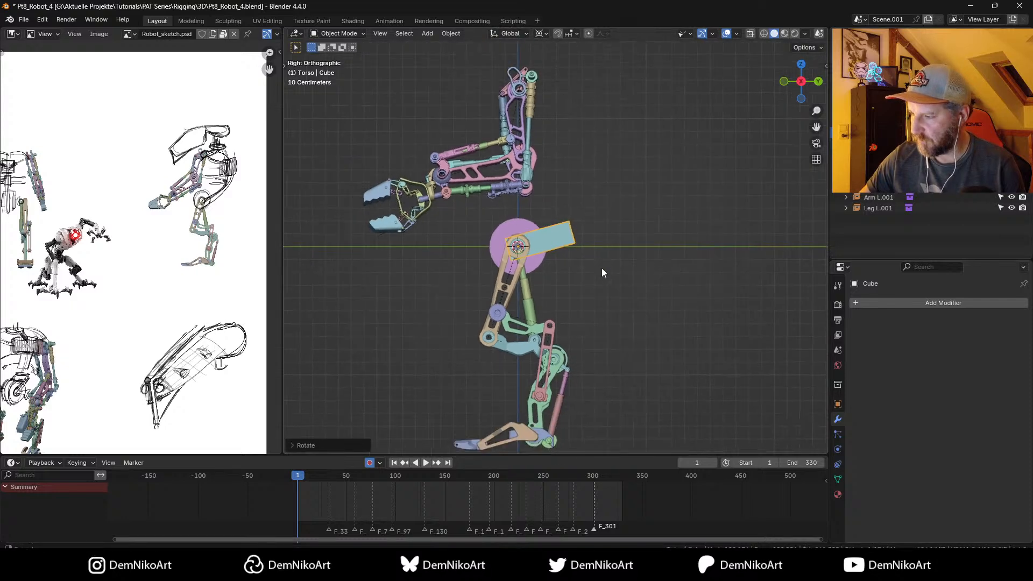
shift+middle_drag(602, 268, 603, 275)
key(alt+h)
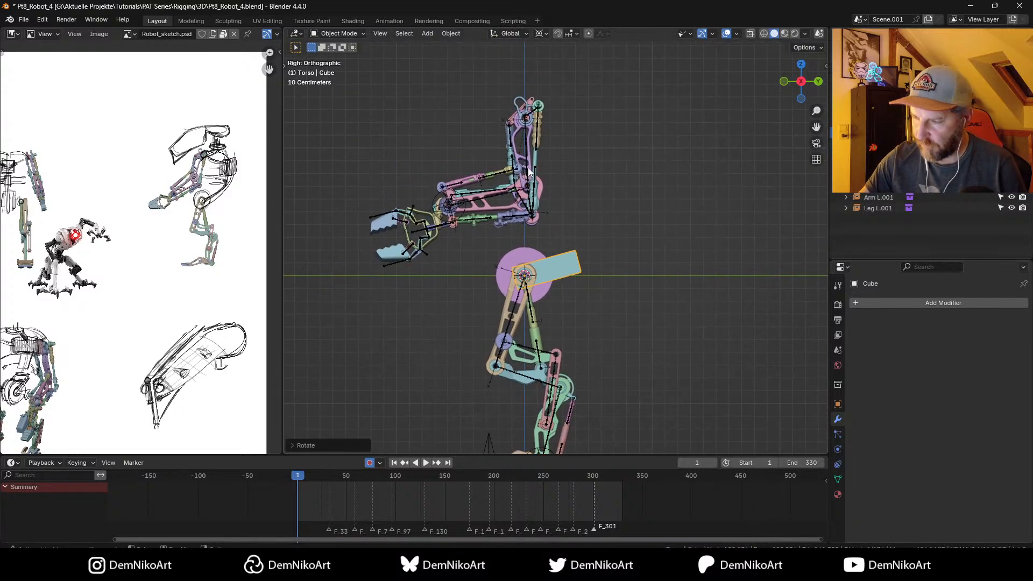
click(528, 136)
key(g)
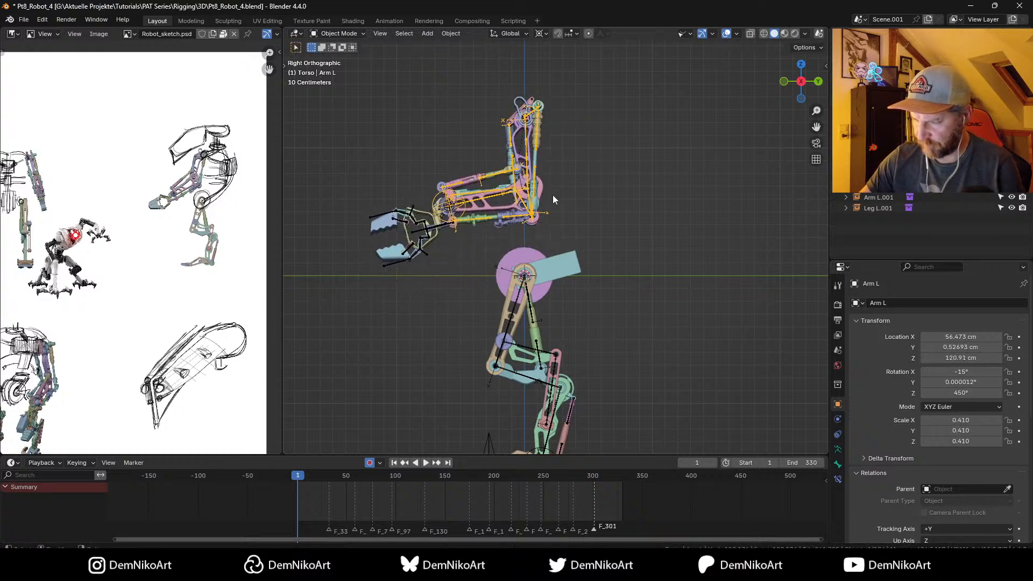
click(553, 195)
middle_drag(553, 194, 574, 227)
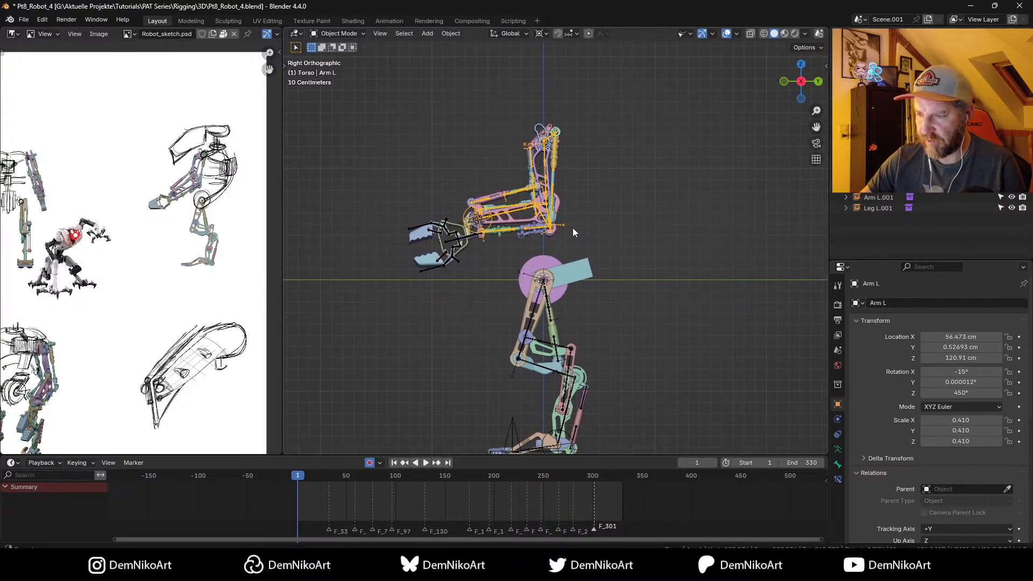
scroll(573, 240, up, 2)
Step: Extrude the tilted block's rear end diagonally upward and backward to form the second spine segment
click(586, 280)
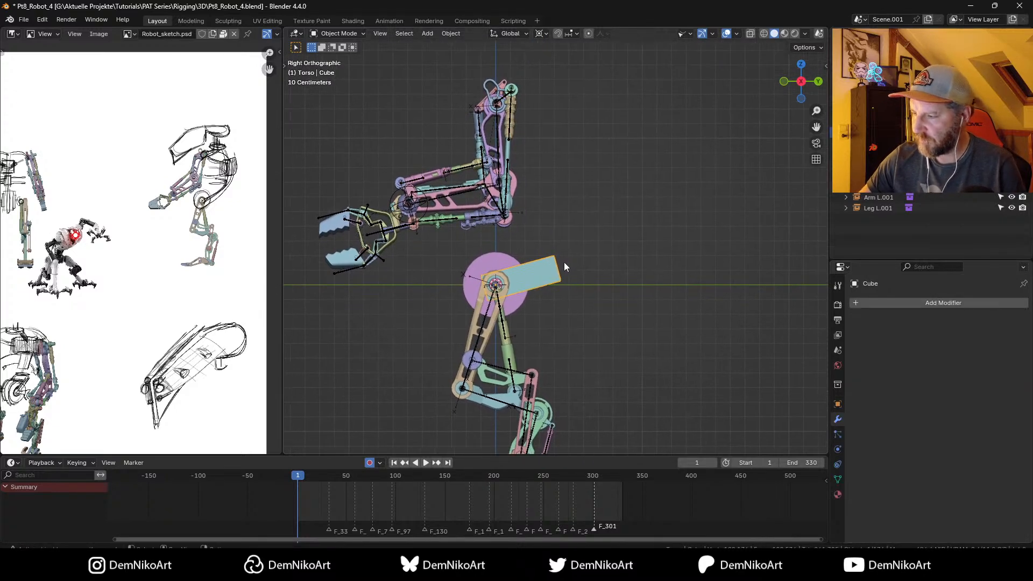
key(Tab)
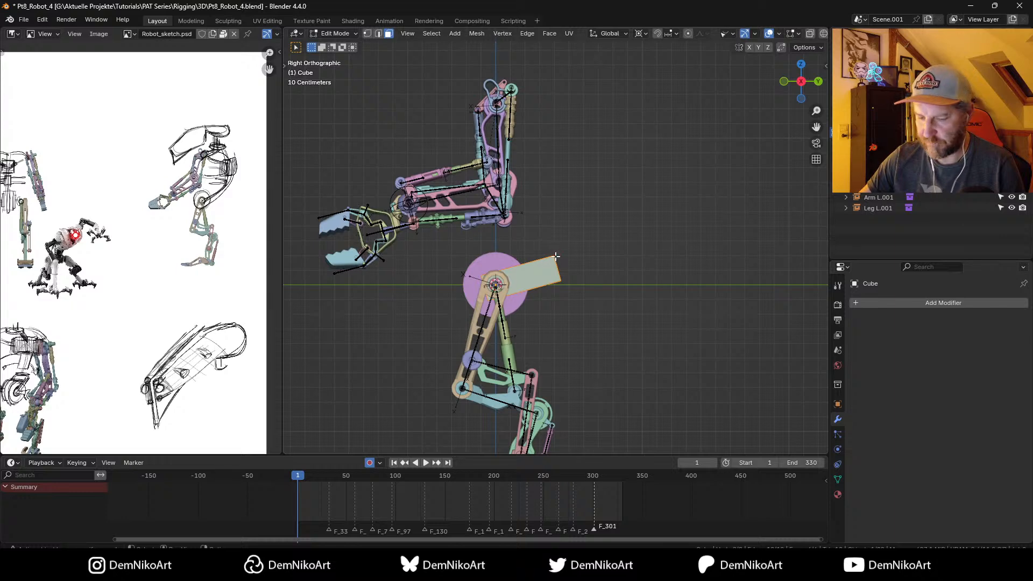
key(1)
drag(551, 248, 579, 299)
key(e)
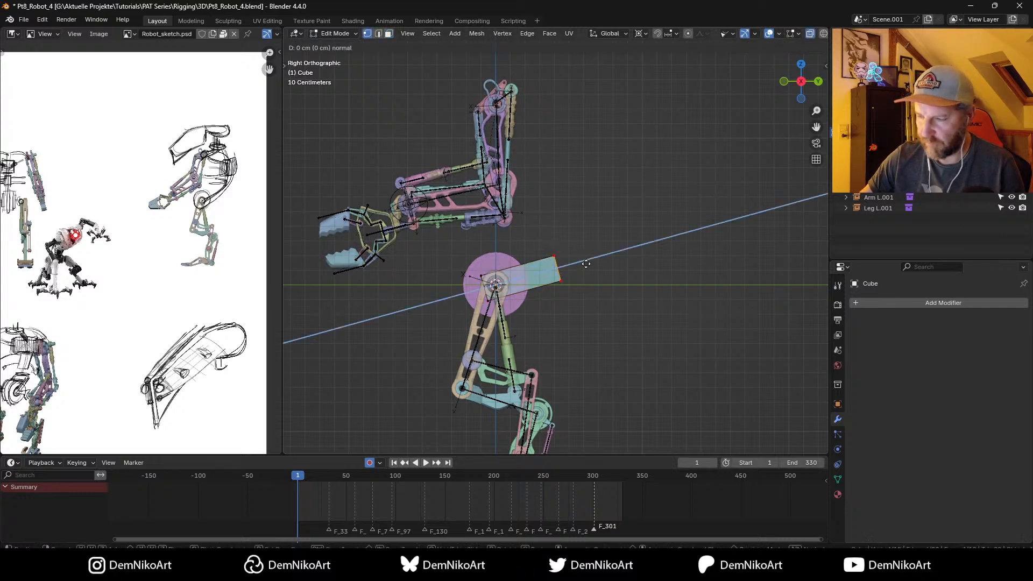
right_click(621, 240)
key(g)
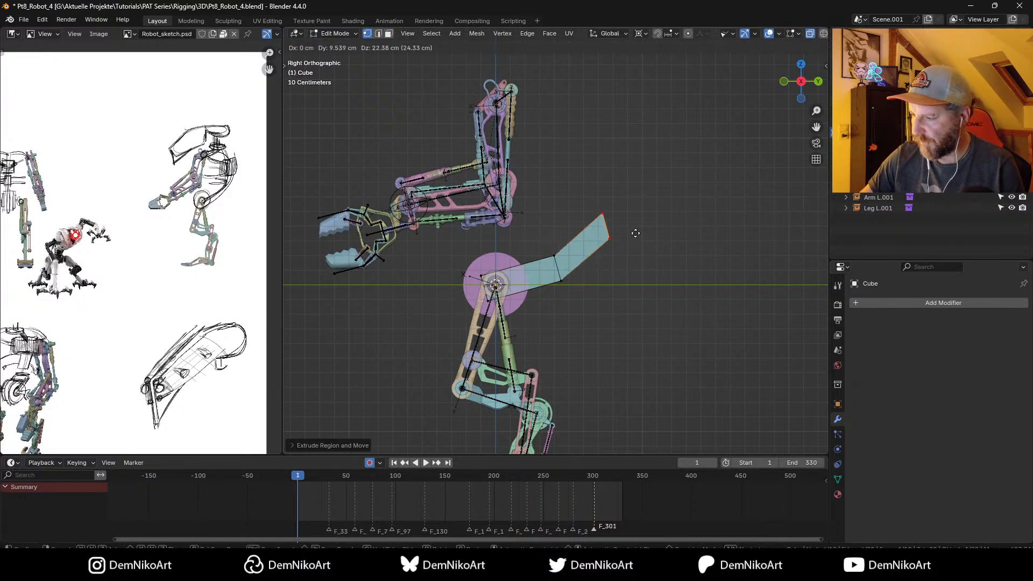
click(628, 223)
Step: Extrude a third spine segment steeply upward from the free end
shift+middle_drag(628, 217, 619, 230)
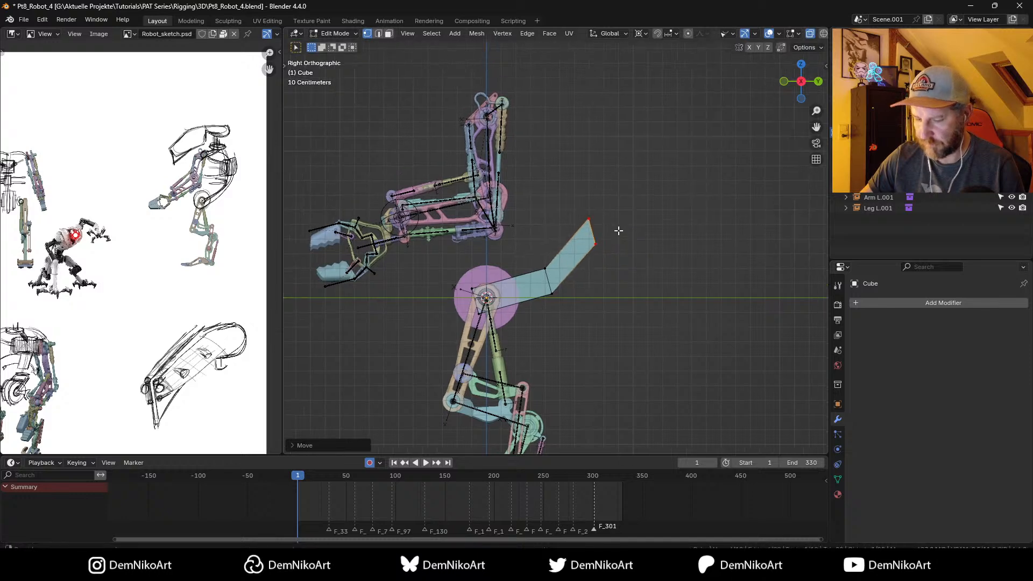
key(e)
right_click(619, 232)
key(g)
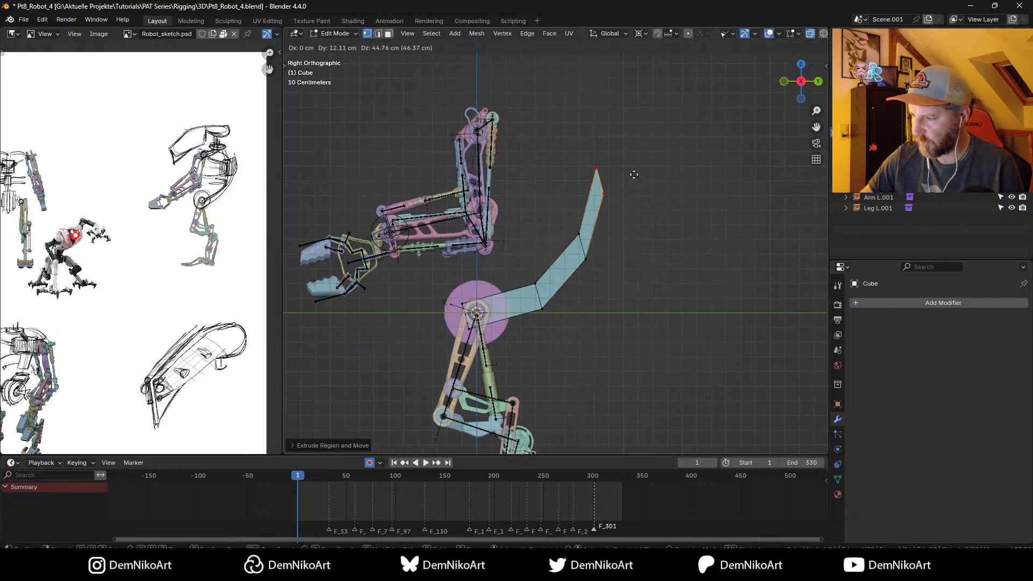
click(634, 176)
Step: Switch the pivot to the median point, rotate the end face square to the spine, and scale it to about 0.74
key(r)
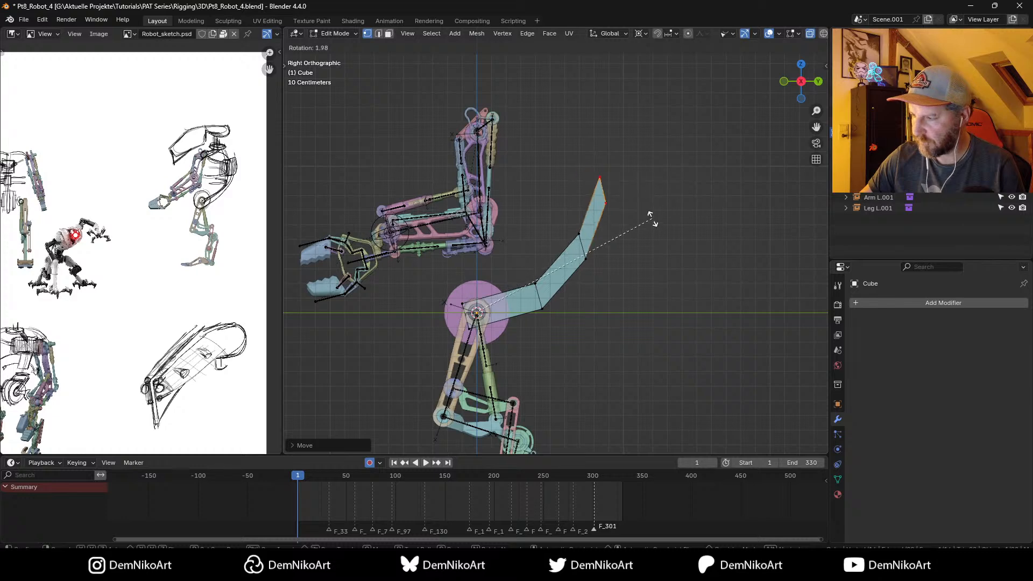
right_click(651, 218)
click(640, 33)
click(651, 95)
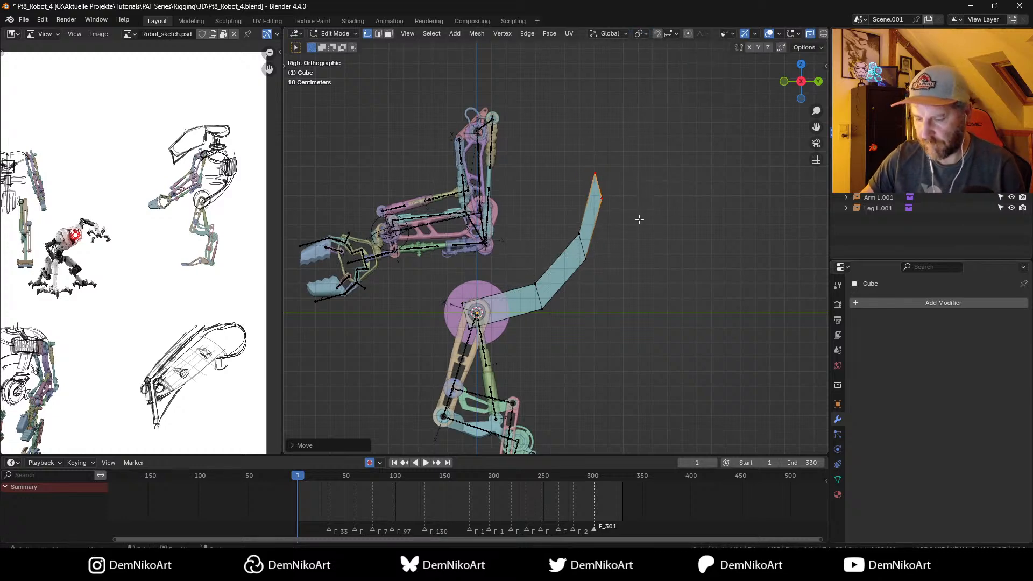
key(r)
click(642, 188)
key(s)
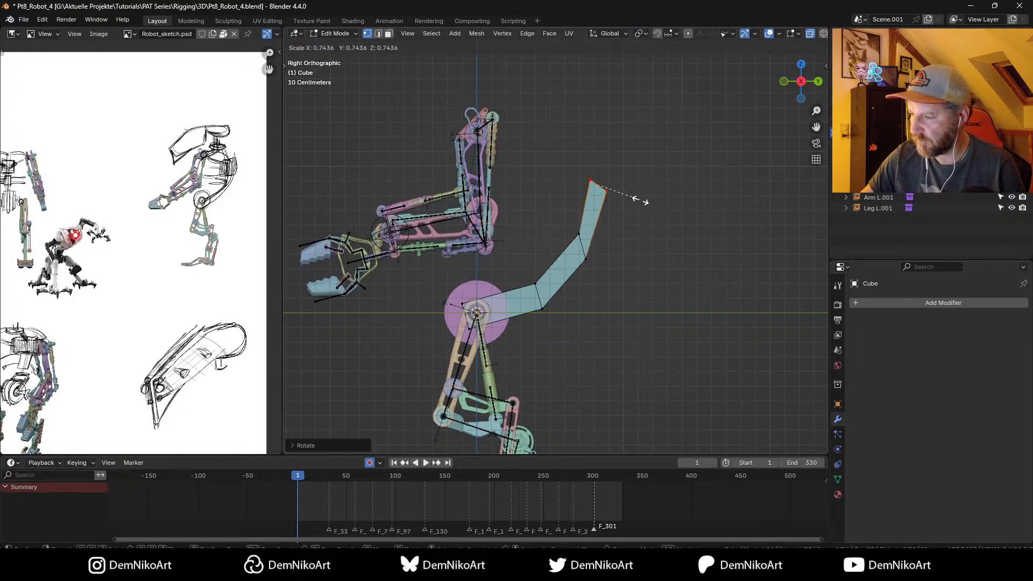
click(644, 199)
Step: Extrude a fourth spine segment upward from the end face, leaning slightly forward
shift+middle_drag(640, 195, 649, 230)
key(e)
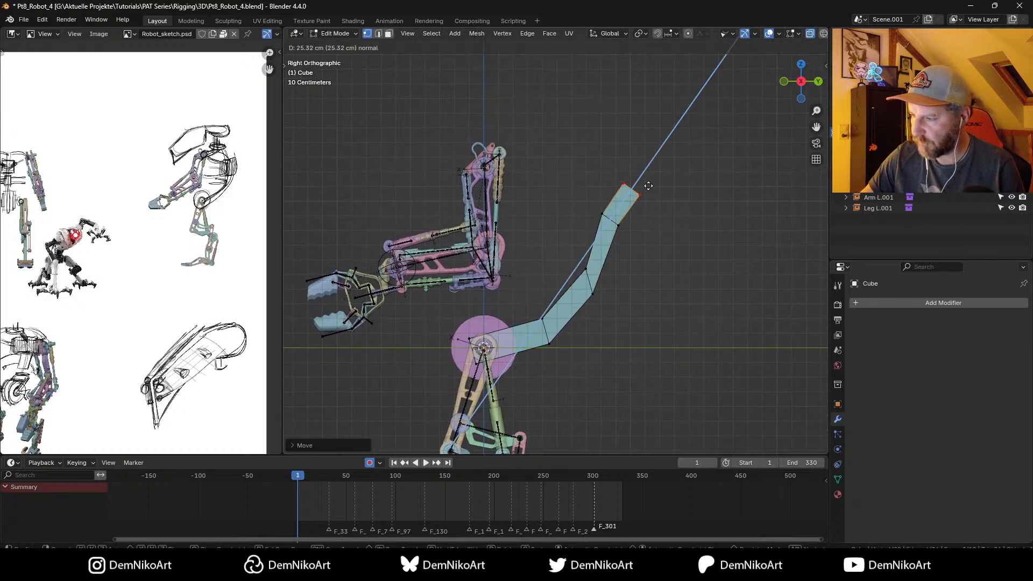
right_click(662, 199)
key(g)
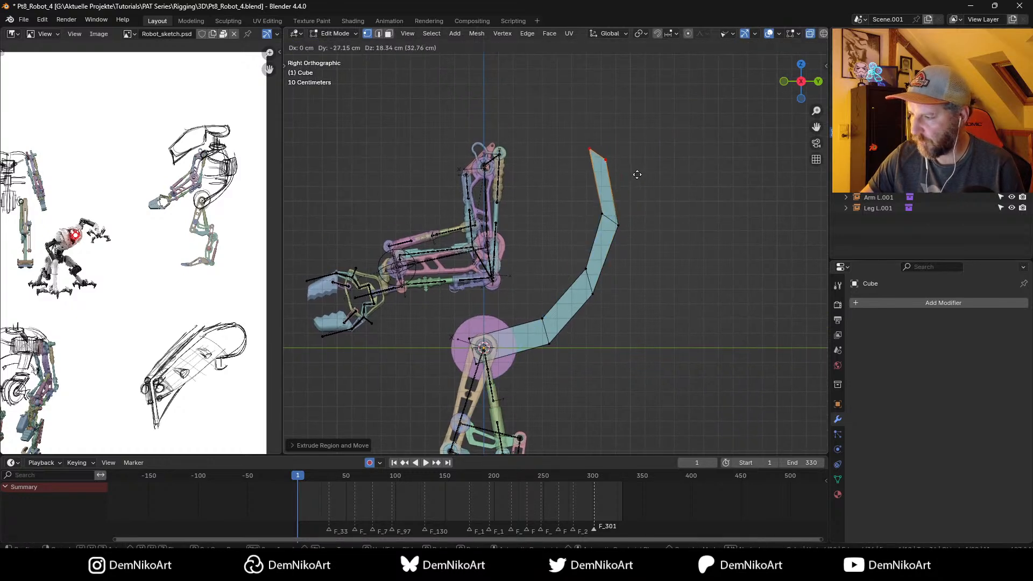
click(639, 175)
Step: Move the joint vertices below the top spine segment slightly forward
drag(594, 202, 642, 235)
key(g)
click(628, 236)
Step: Shift the spine's middle bend vertices slightly forward and rotate them to follow the curve
drag(573, 262, 615, 318)
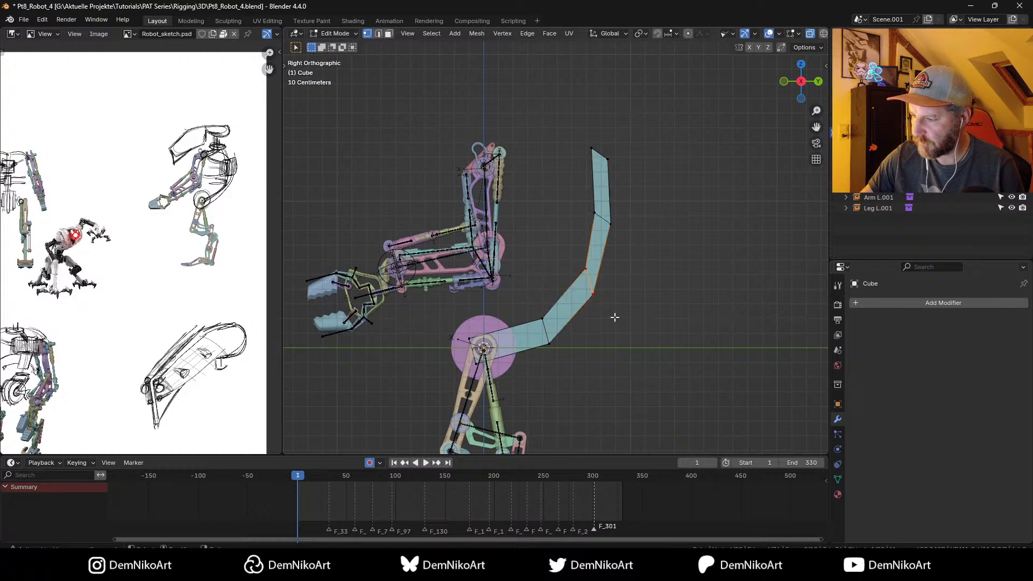
key(e)
right_click(609, 301)
key(g)
click(611, 302)
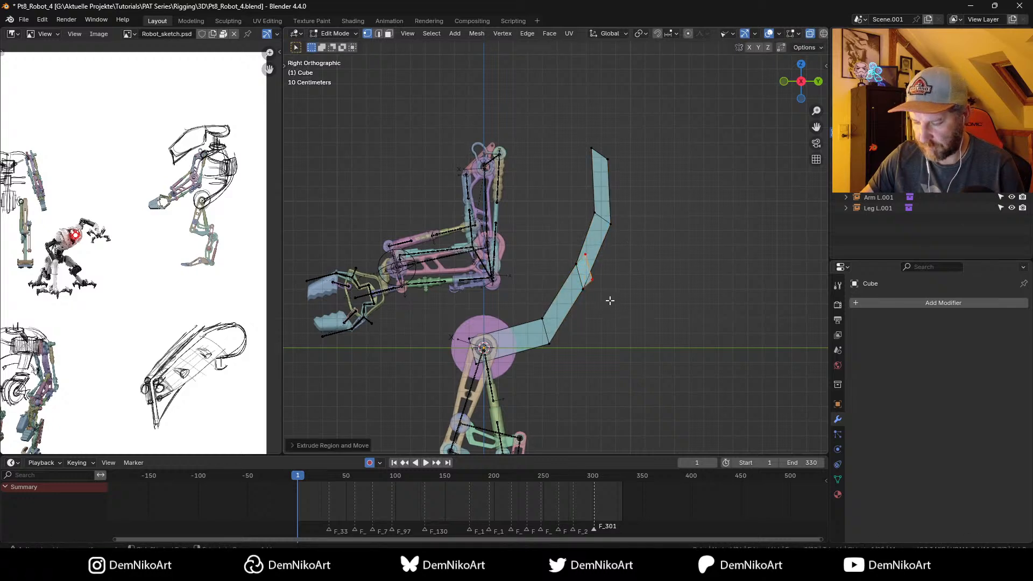
key(r)
click(613, 289)
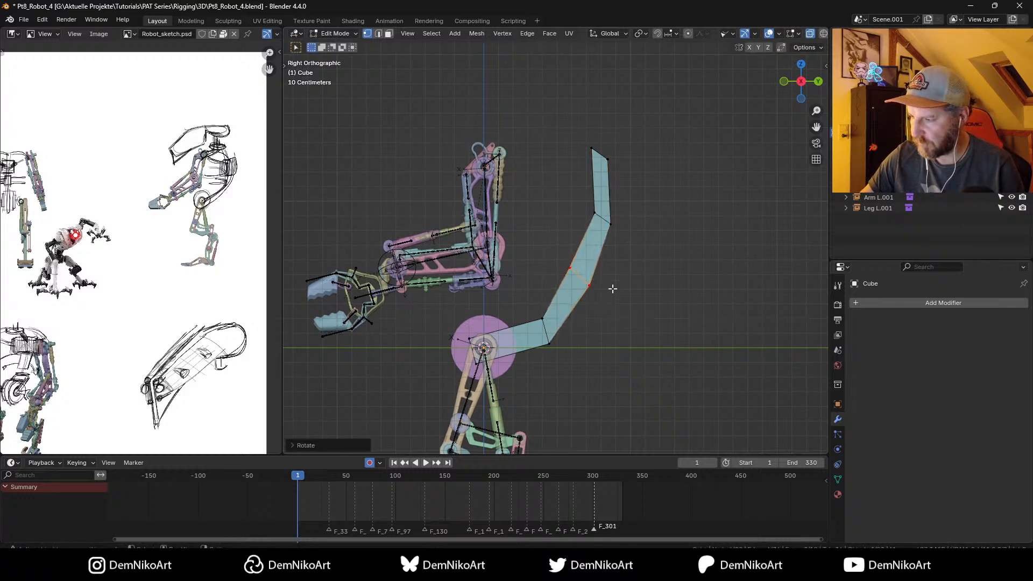
Step: Scale down the spine's middle bend vertices slightly and move them about 3 cm backward and 5 cm down
key(s)
click(607, 288)
key(g)
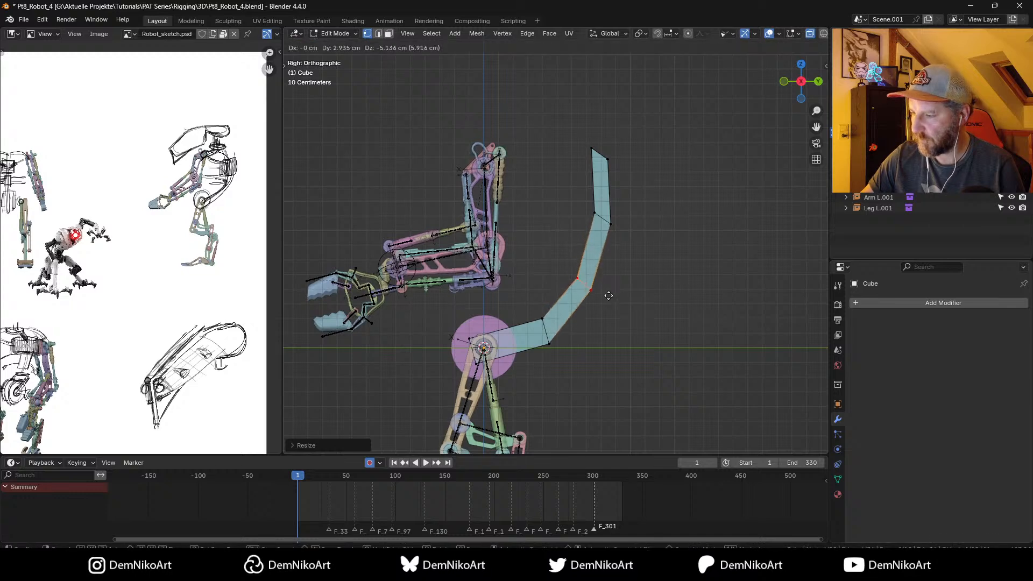
click(609, 295)
Step: Move the spine's end vertices forward and down, rotate them square to the segment, and scale them to about 0.7
click(598, 153)
key(g)
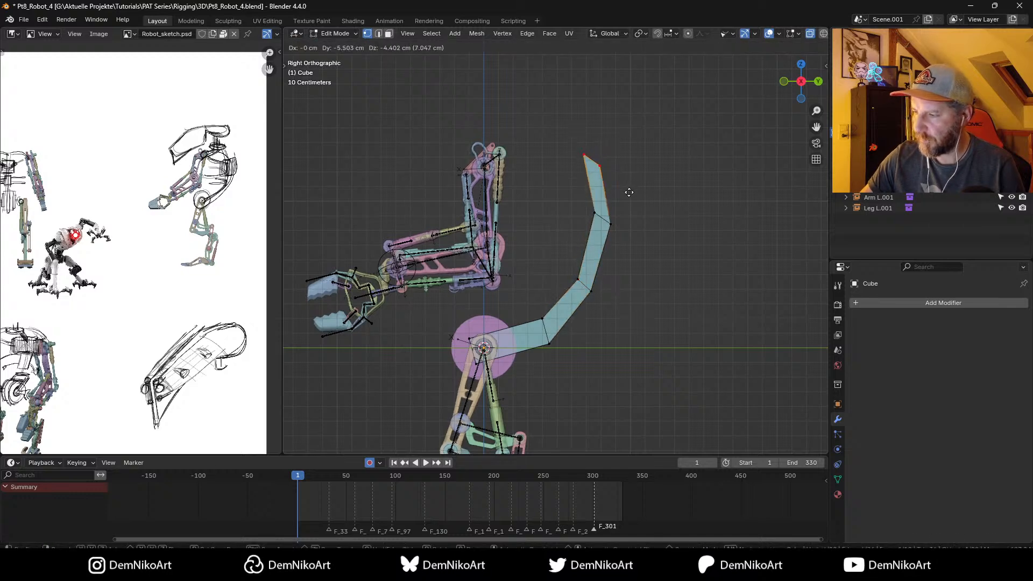
click(627, 189)
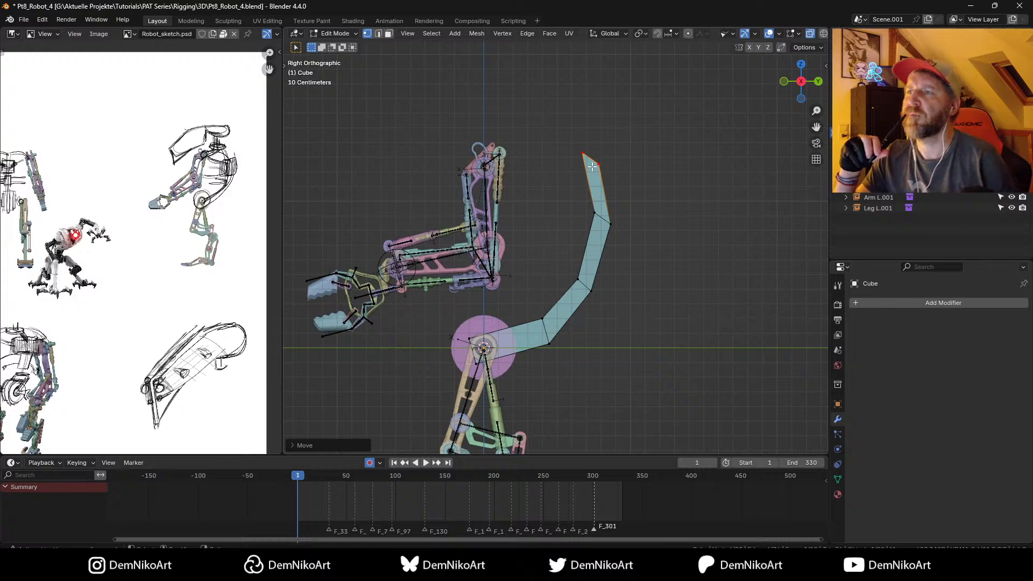
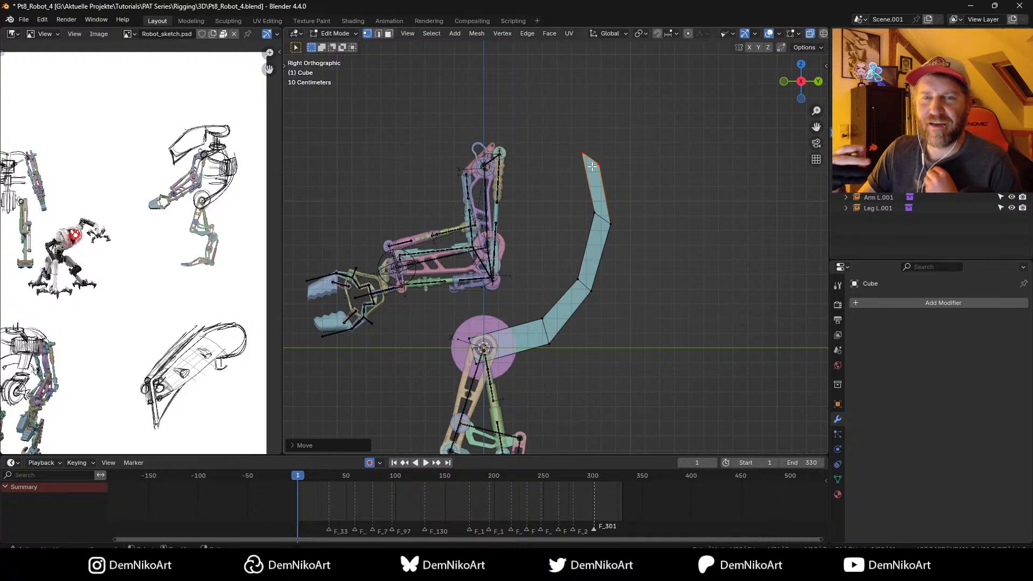
shift+middle_drag(598, 182, 593, 185)
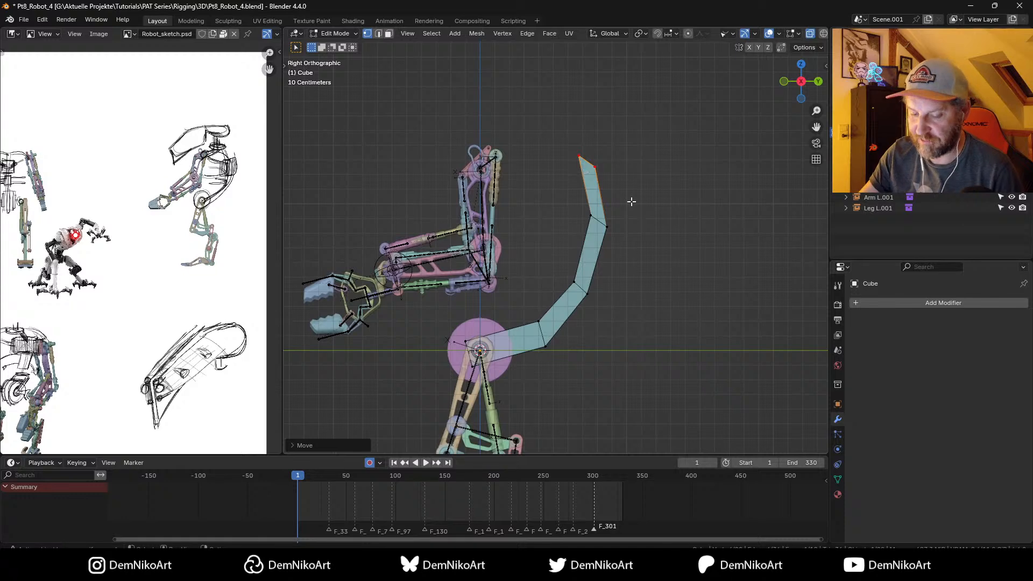
key(r)
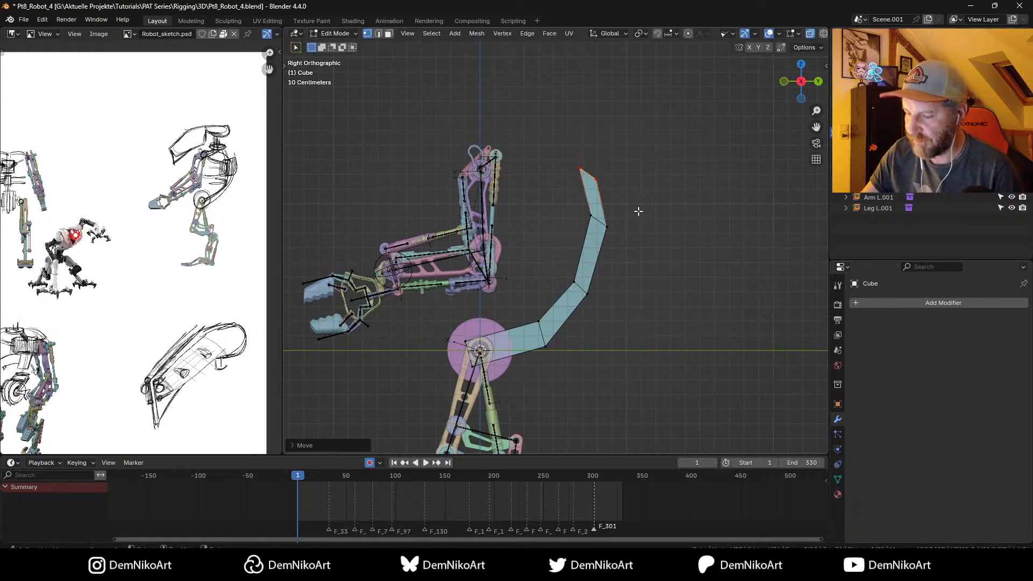
click(636, 168)
key(s)
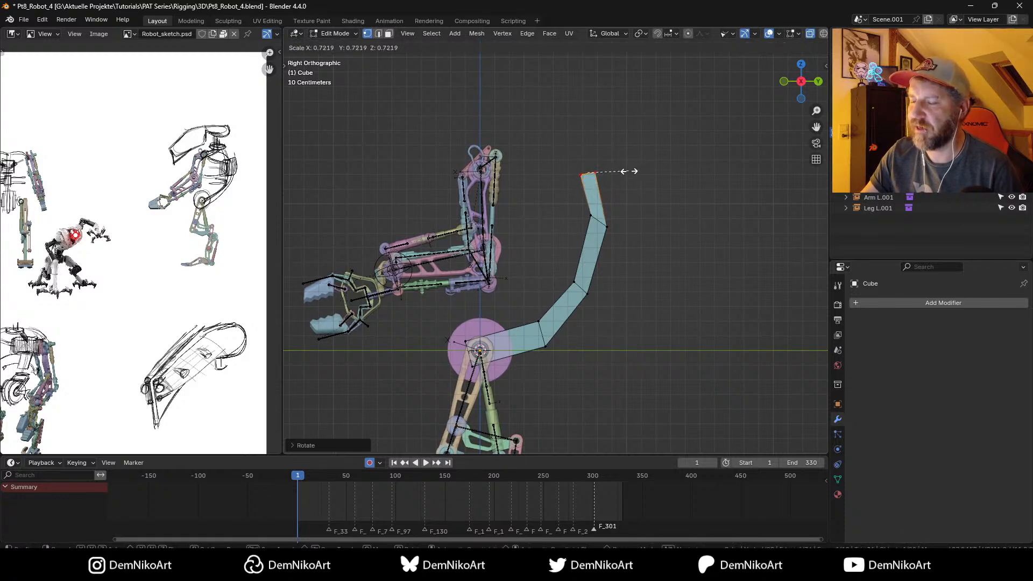
click(624, 167)
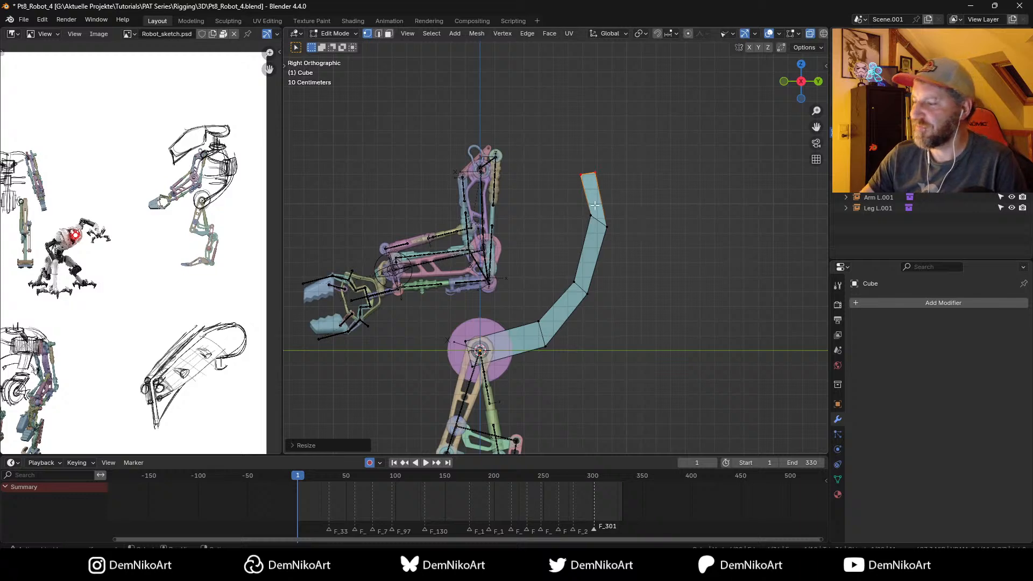
Step: Extrude a fifth segment from the spine's top end, rotated and shifted so it leans forward over the arms
shift+middle_drag(594, 205, 608, 219)
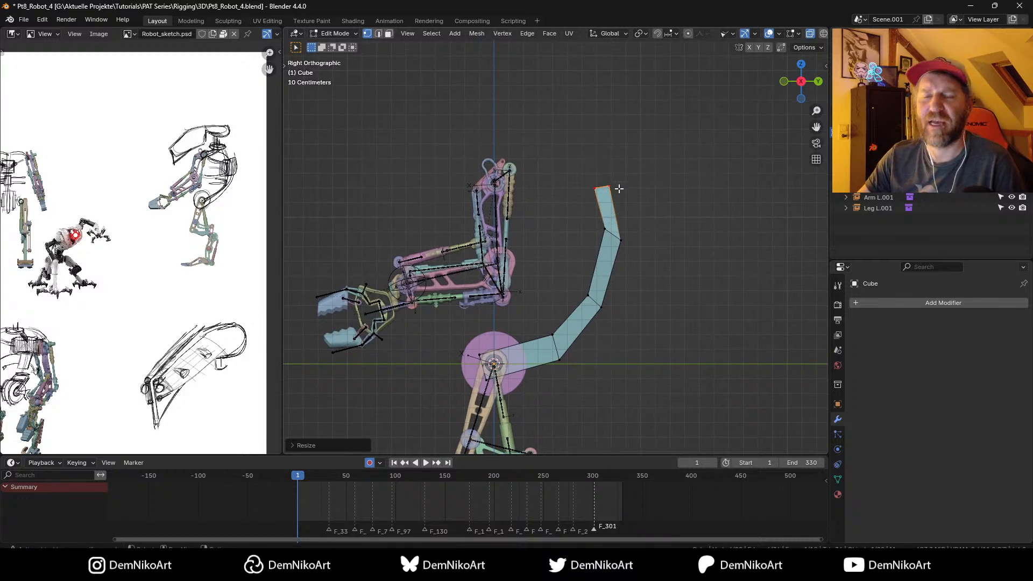
key(e)
click(612, 138)
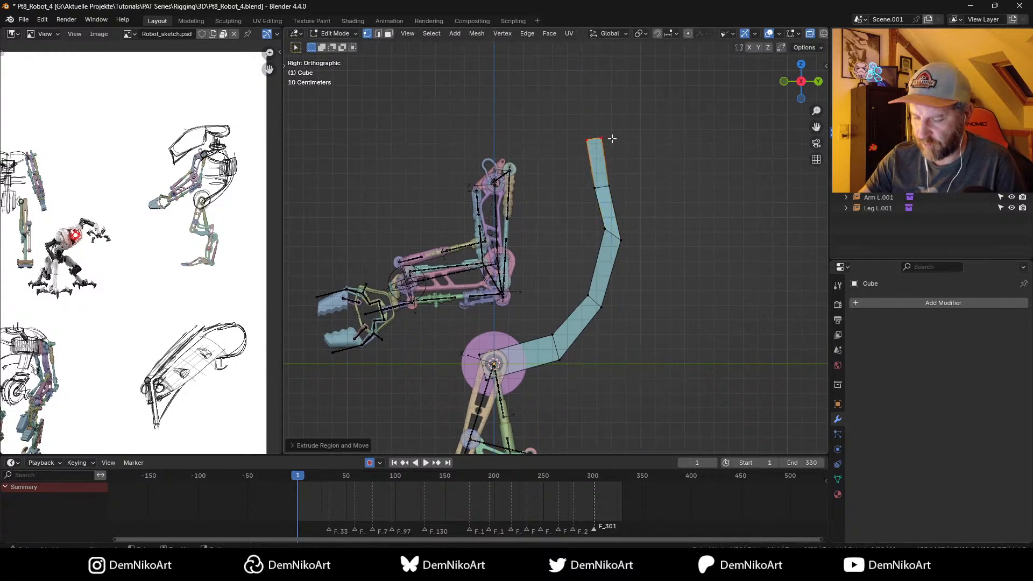
key(r)
click(575, 135)
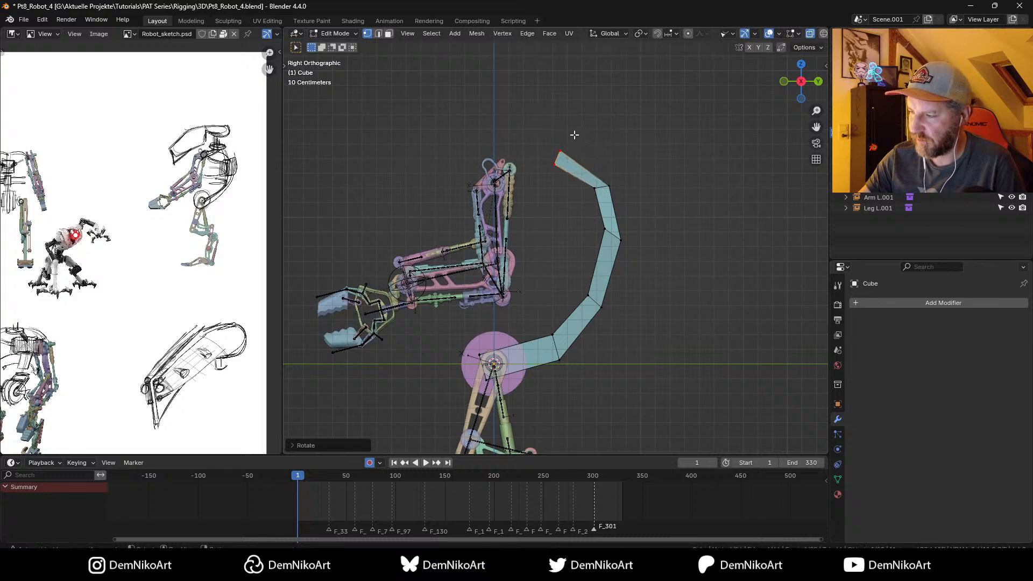
key(g)
click(581, 150)
Step: Move the vertices of the two uppermost spine joints down and slightly forward to smooth the curve
drag(583, 201, 630, 173)
key(g)
click(620, 200)
drag(583, 220, 642, 255)
key(g)
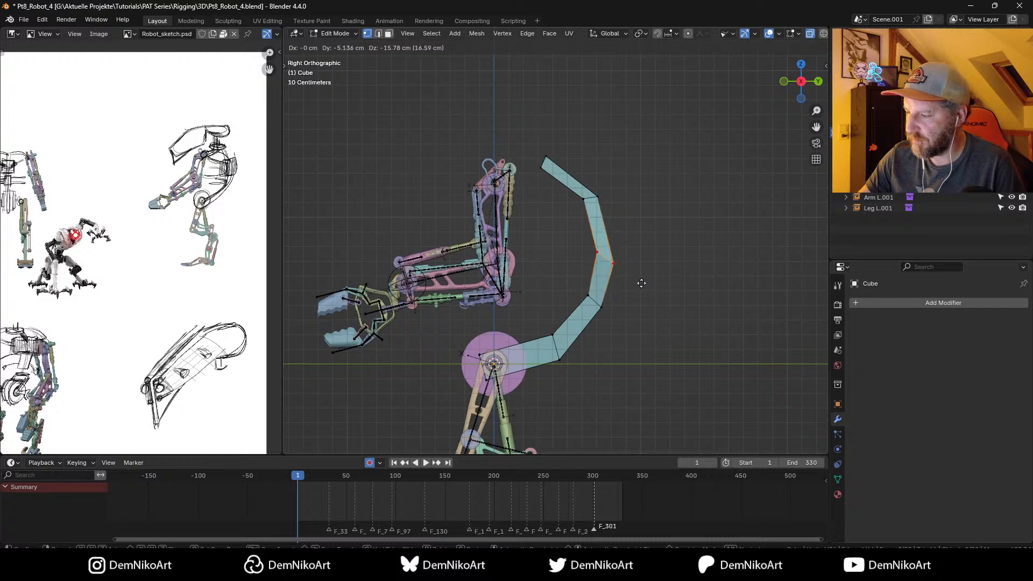
click(640, 284)
Step: Nudge the vertices of the two lower spine bends slightly down and forward
drag(574, 288, 623, 333)
key(g)
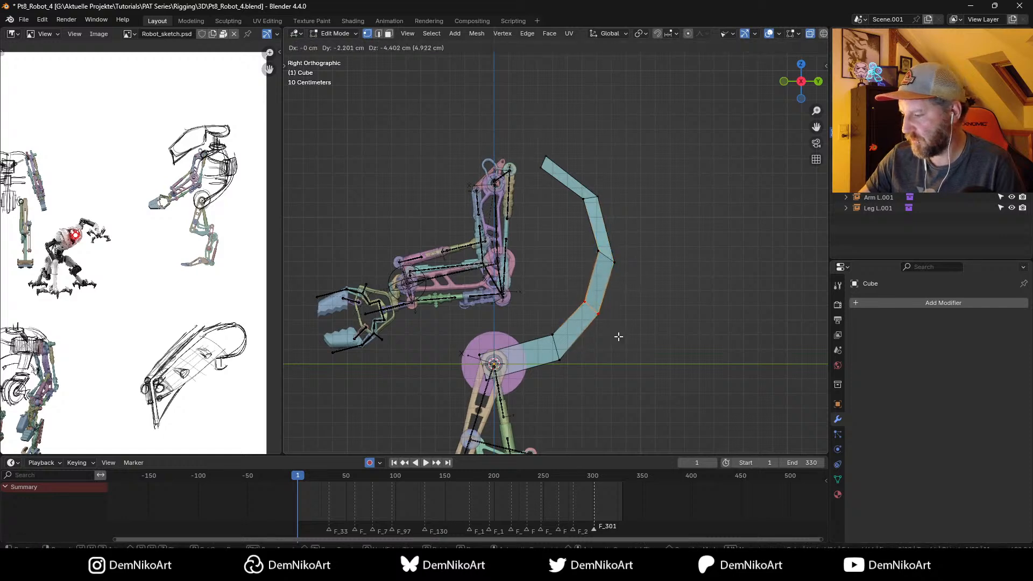
click(618, 337)
drag(540, 321, 576, 384)
key(g)
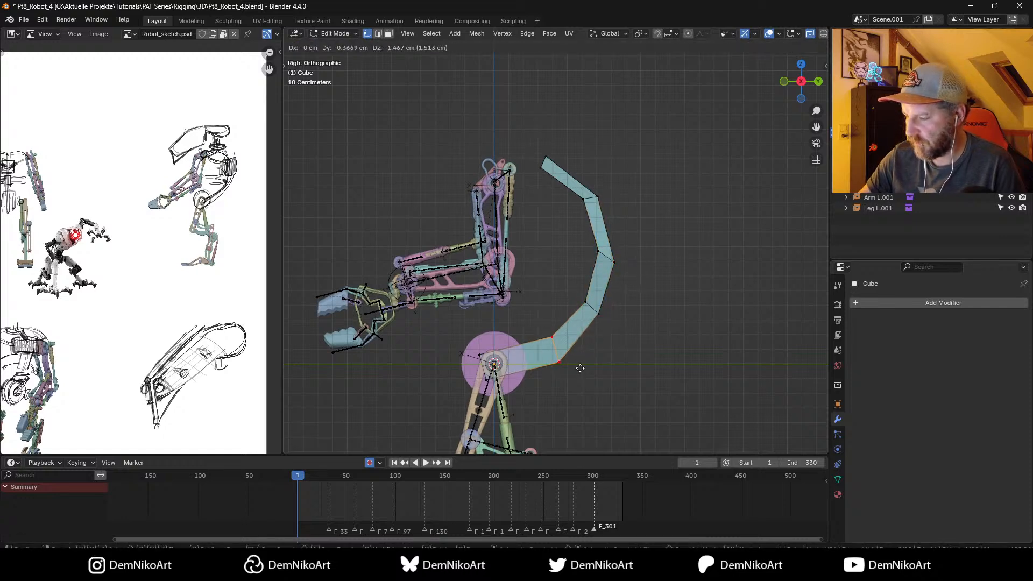
click(580, 368)
Step: Move the joint vertices beside the hub backward and down, and flatten them along Y with a scale of 0
drag(503, 340, 543, 377)
key(g)
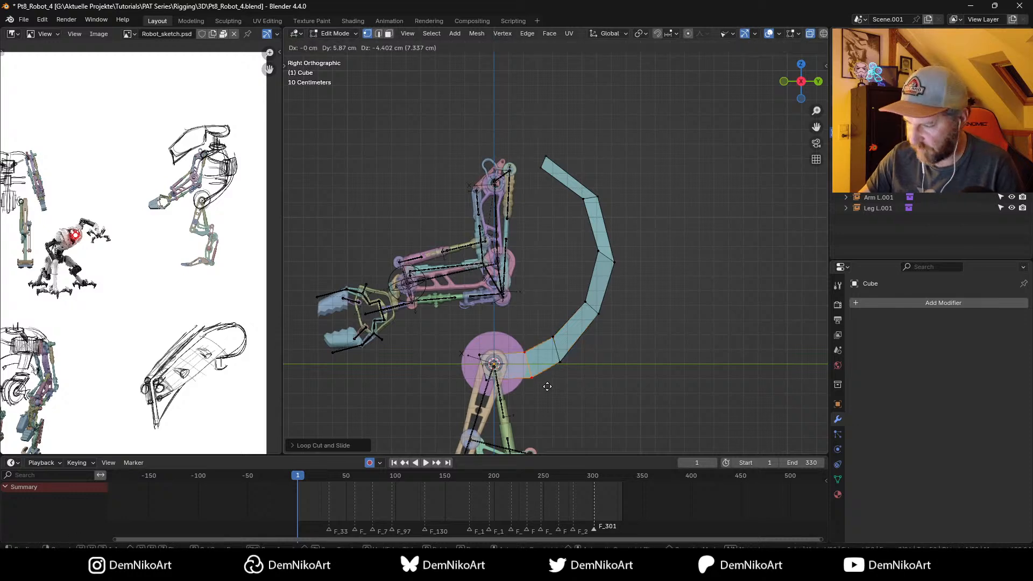
click(546, 385)
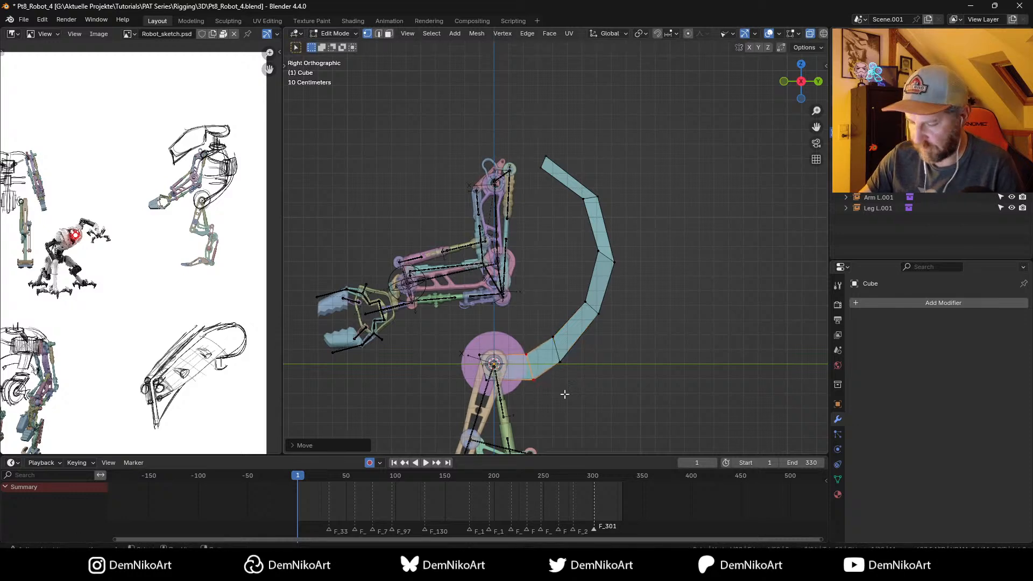
key(s)
key(y)
key(0)
key(Return)
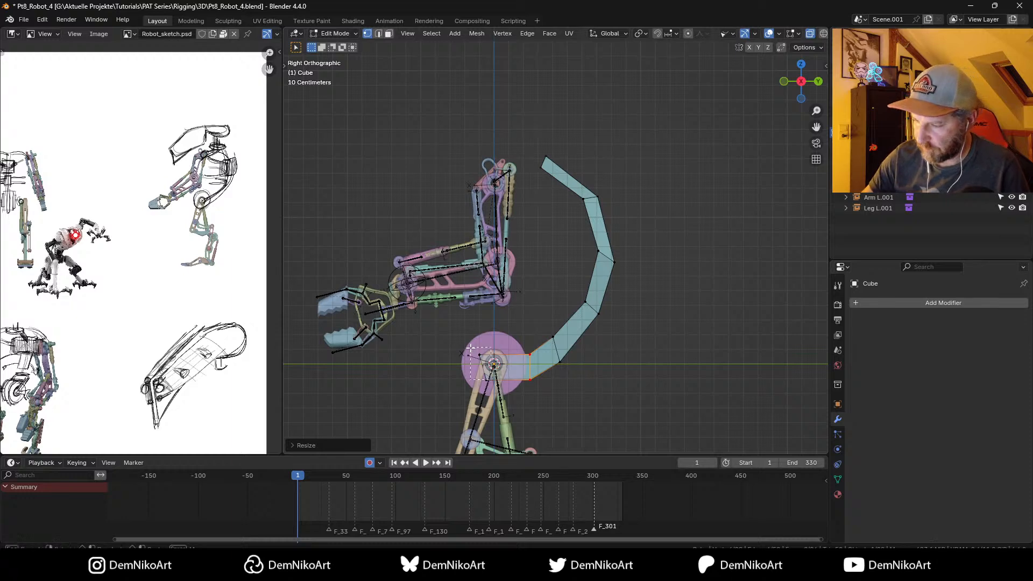
Step: Move the spine's end vertices inside the hub along the Y axis
click(486, 381)
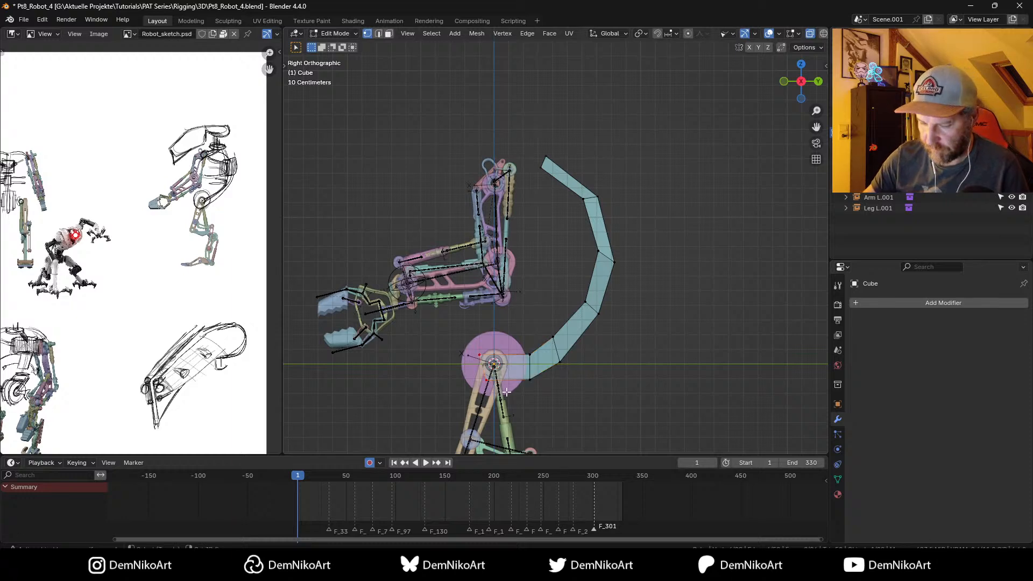
key(g)
key(y)
click(522, 365)
middle_drag(521, 364, 490, 315)
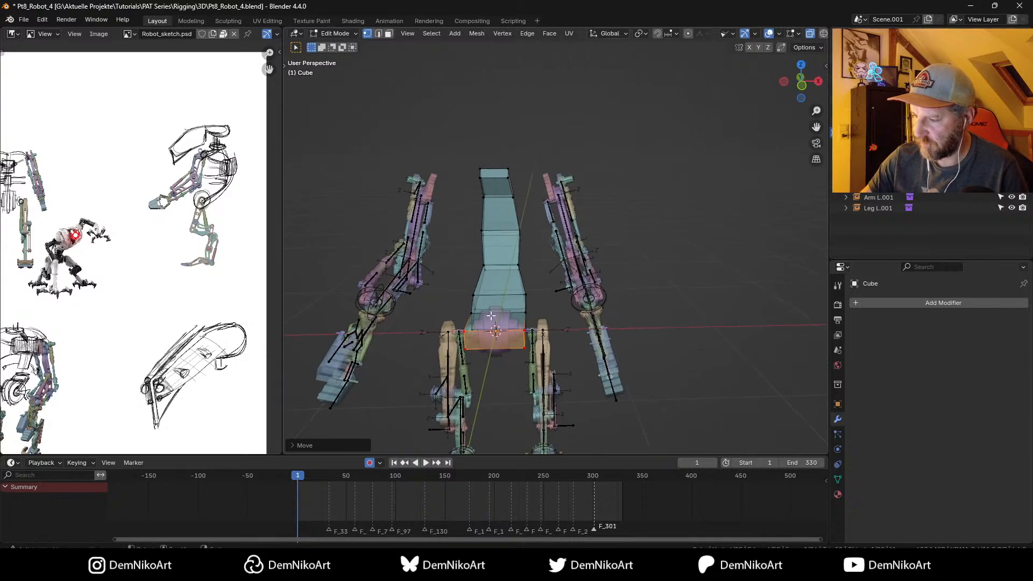
drag(452, 285, 550, 363)
key(s)
key(x)
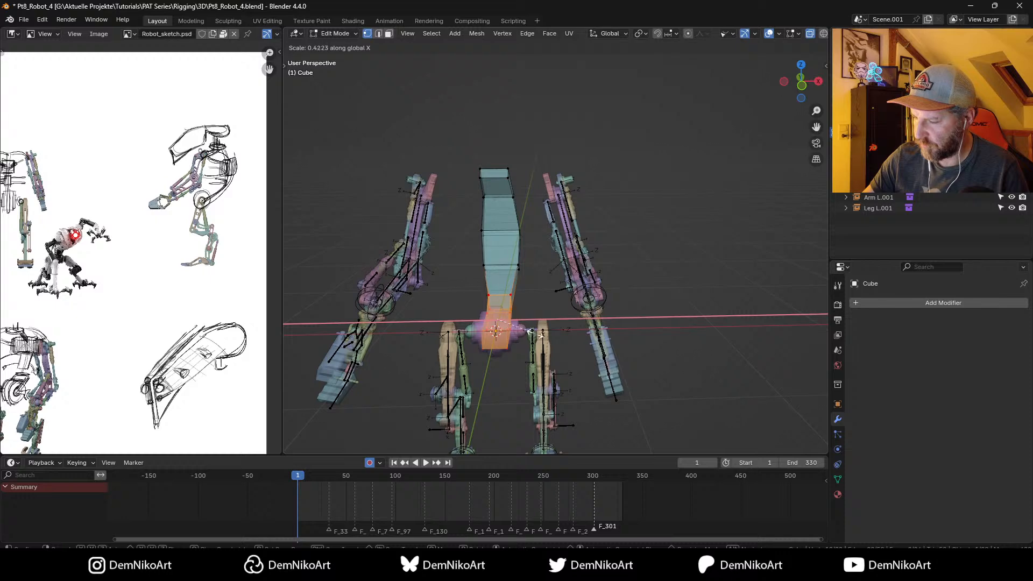
right_click(533, 345)
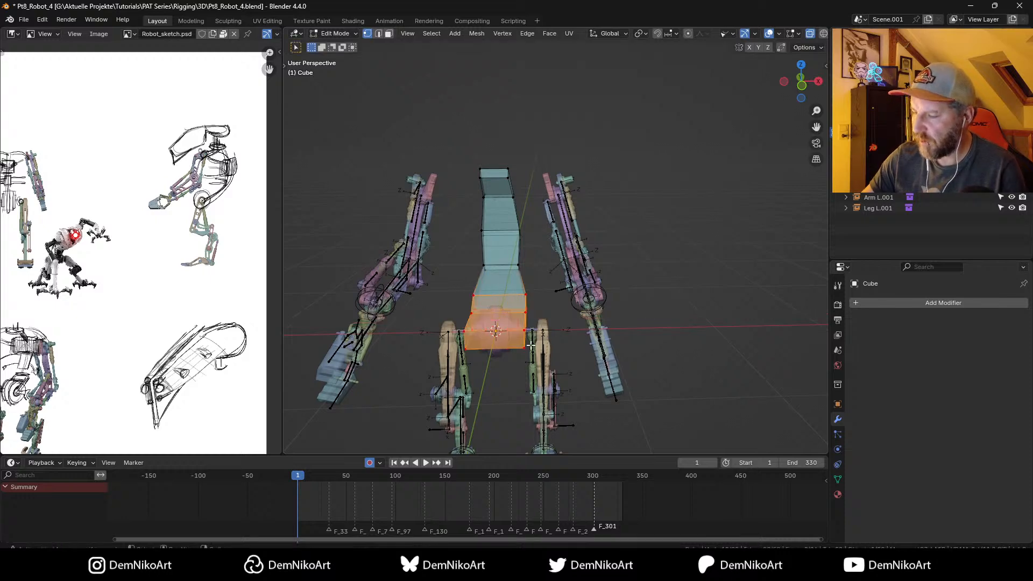
Step: Cut a centred lengthwise edge loop through the spine and bevel it into a wide middle strip with one segment
middle_drag(531, 358, 503, 346)
key(ctrl+r)
click(502, 344)
right_click(497, 340)
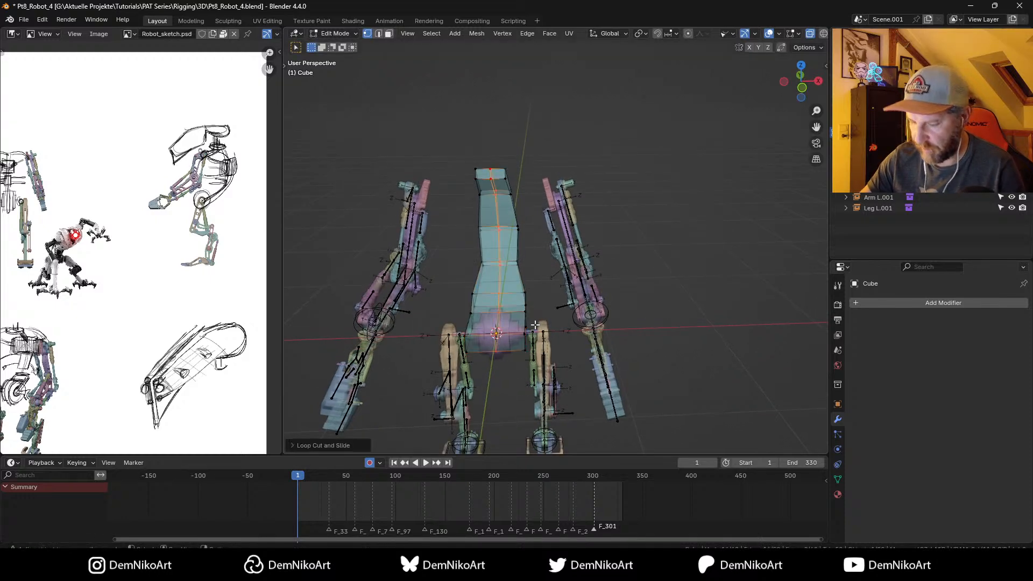
key(ctrl+b)
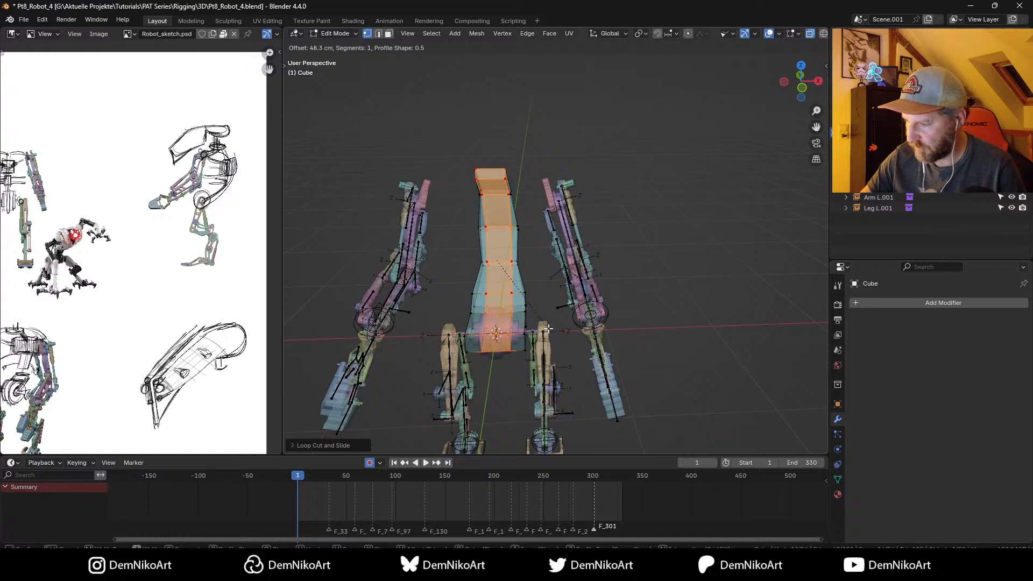
click(552, 331)
Step: Isolate the spine and delete the middle-strip faces of its lowest segment to open a gap for the hub
scroll(554, 328, up, 4)
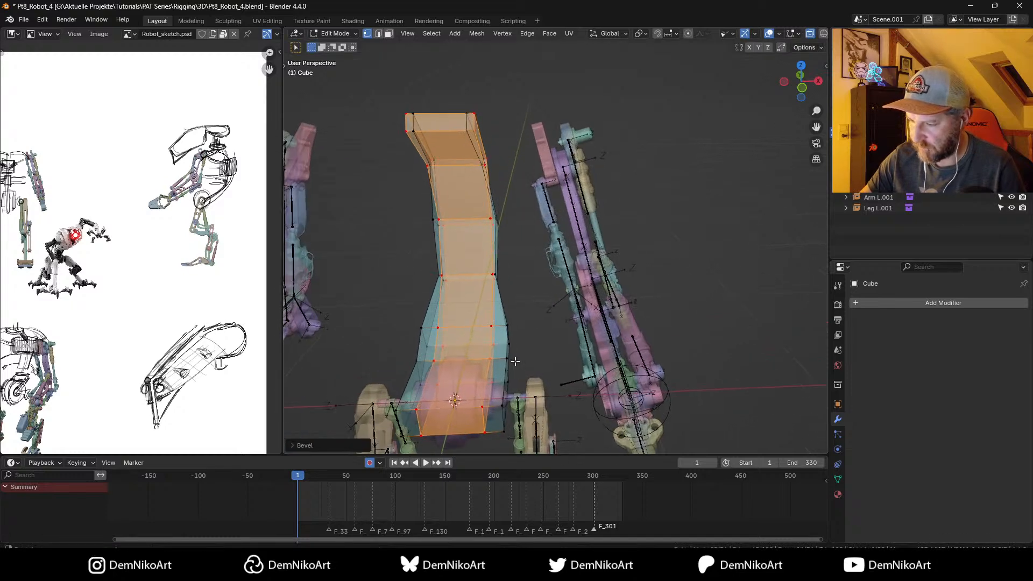
key(KP_Divide)
middle_drag(549, 305, 542, 331)
key(3)
click(520, 330)
key(x)
click(534, 367)
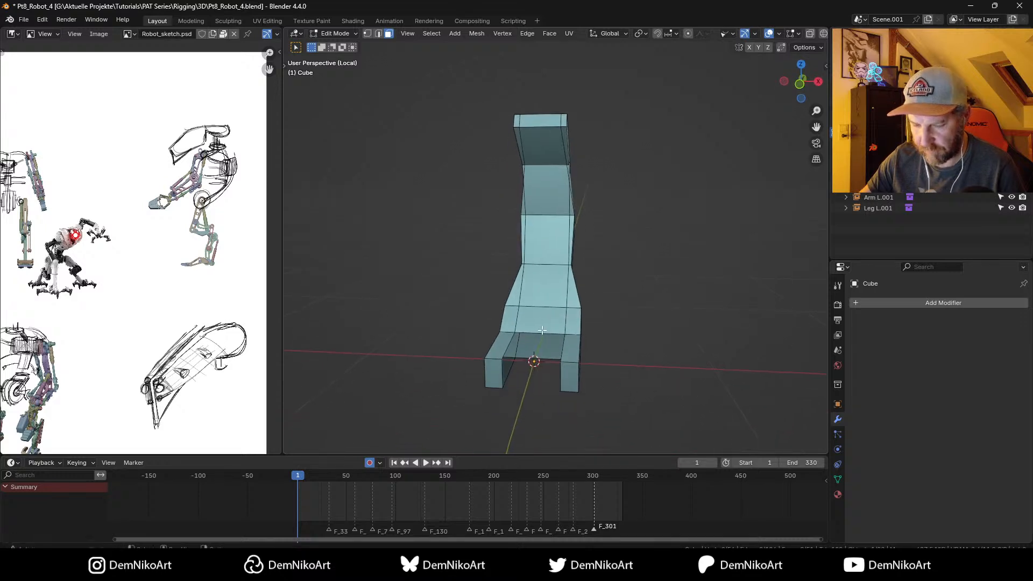
Step: Fill the open back of the hub gap with a face between its upper and lower edges
key(2)
click(536, 357)
shift+click(540, 333)
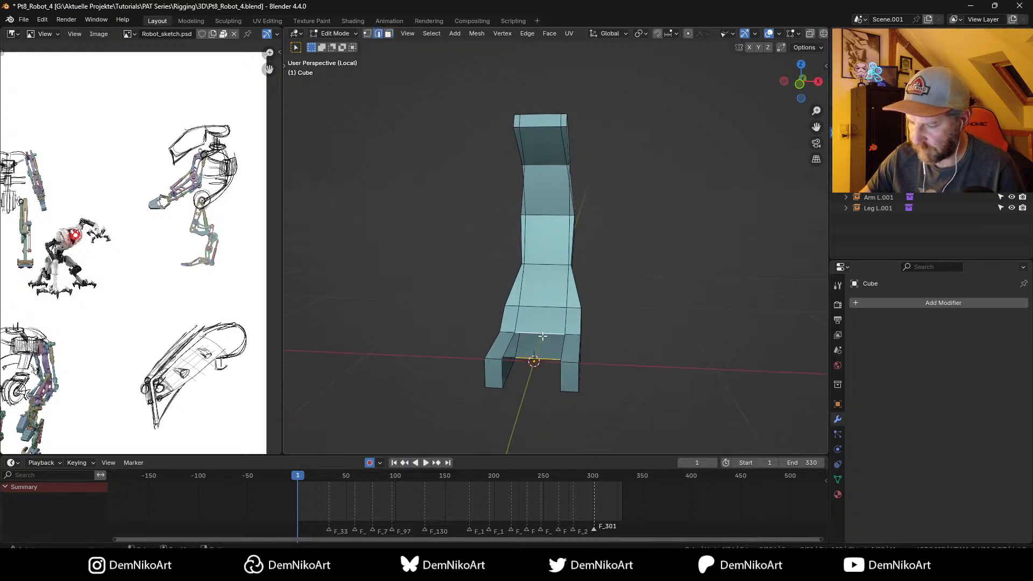
key(f)
key(alt+a)
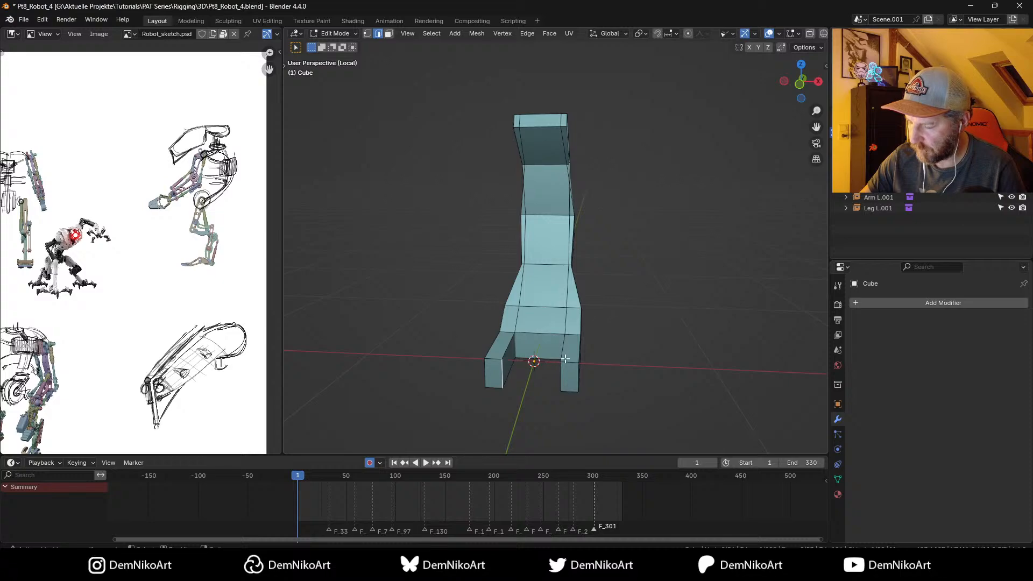
Step: Bring back the rest of the robot and cut a new lengthwise edge loop down the spine's centre
middle_drag(565, 358, 541, 272)
key(Tab)
key(KP_Divide)
key(Tab)
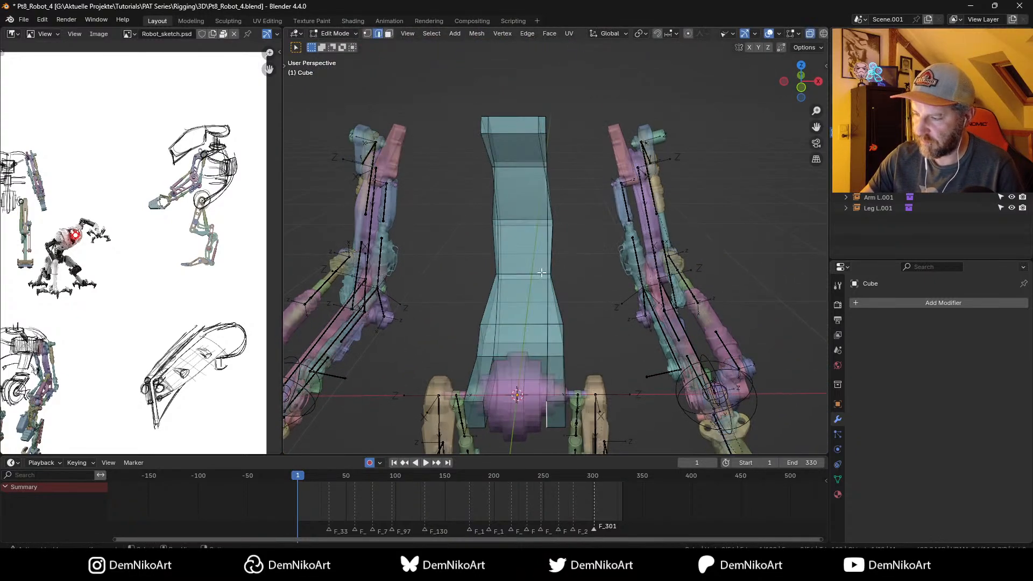
key(1)
drag(475, 264, 581, 287)
drag(557, 230, 467, 205)
middle_drag(566, 234, 570, 239)
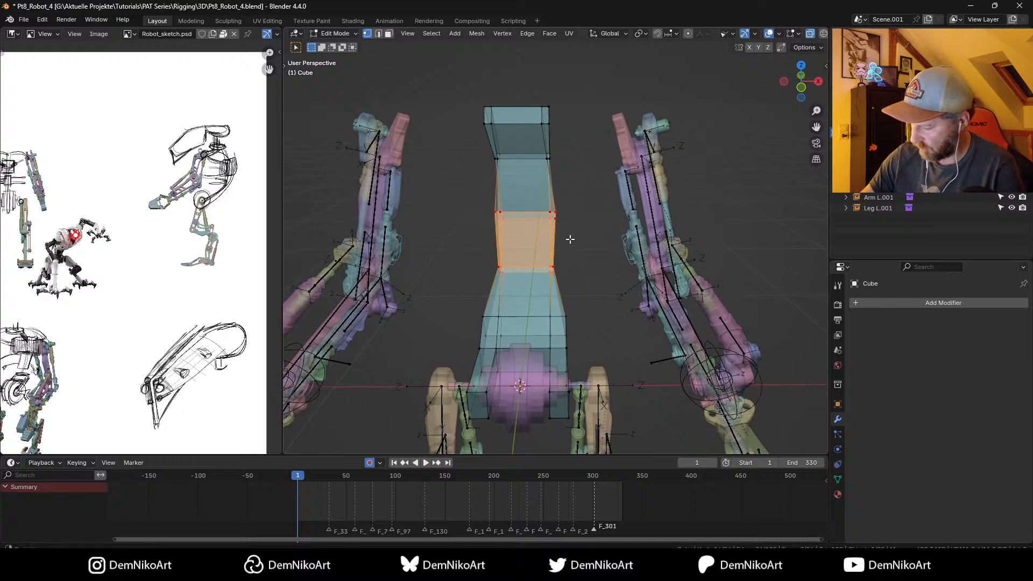
key(ctrl+r)
click(533, 263)
Step: Isolate the spine in top view and delete the vertices of its negative-X half
key(KP_Divide)
key(KP_7)
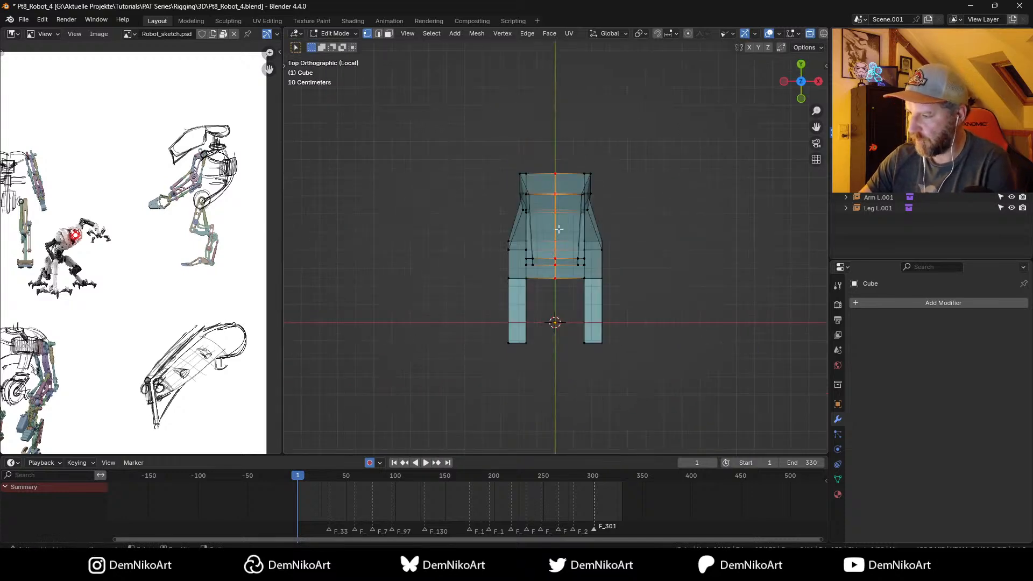
drag(478, 141, 542, 472)
key(x)
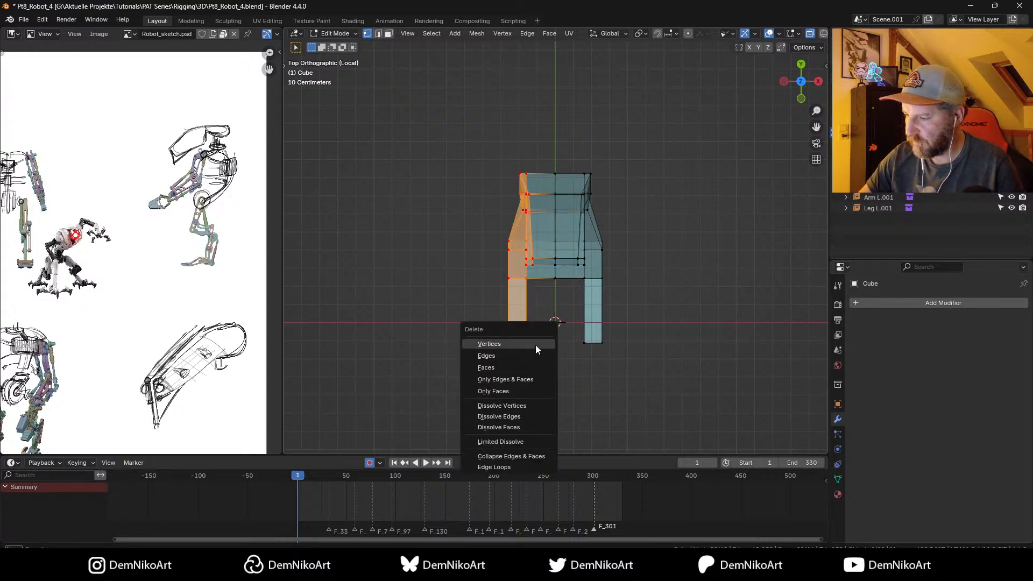
click(535, 344)
Step: Add an X-axis Mirror modifier with Clipping to the remaining spine half and save the file
key(Tab)
click(870, 301)
text(mir)
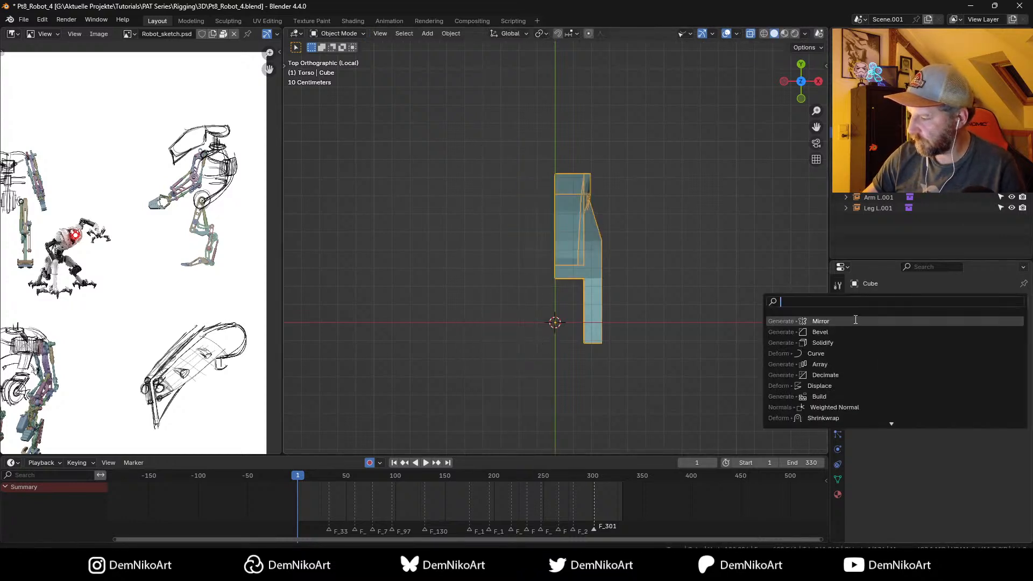
click(843, 318)
middle_drag(656, 340, 667, 323)
key(KP_Divide)
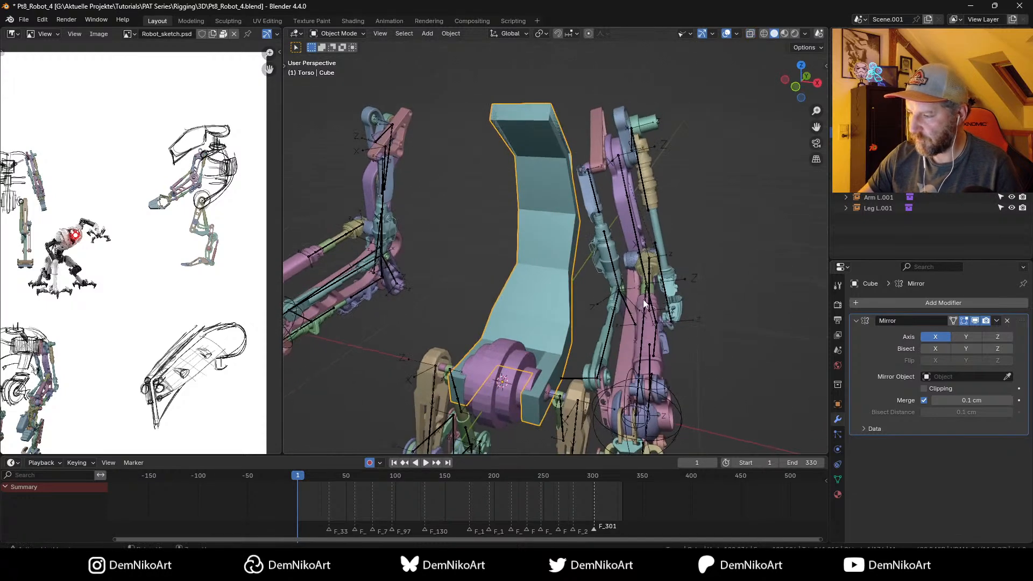
click(923, 388)
key(ctrl+s)
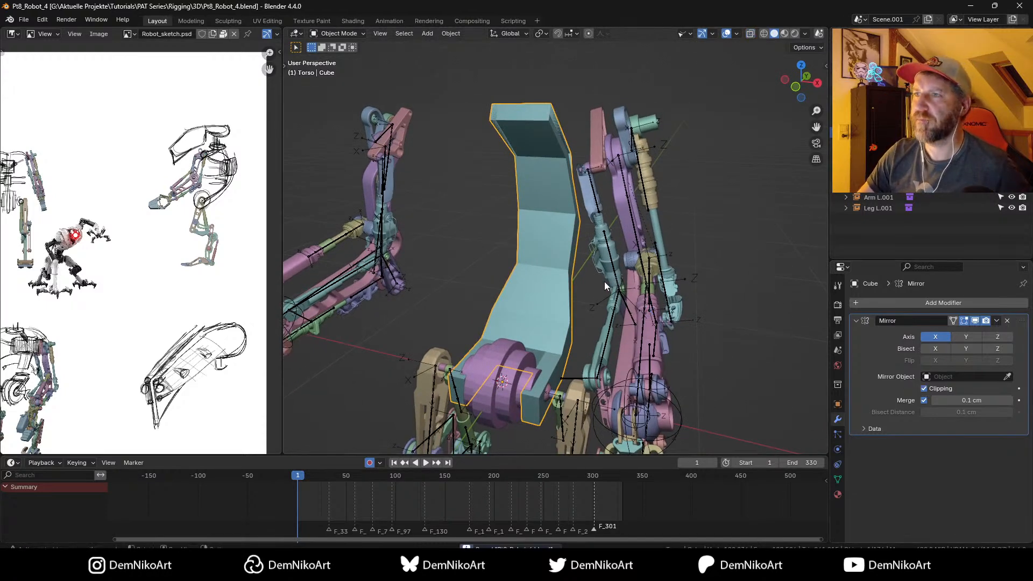
Step: In Edit Mode, select the outer side faces of the spine's upper section and move them about 4.3 cm along X
mouse_move(618, 289)
middle_down()
mouse_move(592, 305)
mouse_move(585, 201)
mouse_move(597, 237)
mouse_move(627, 260)
mouse_move(582, 285)
mouse_move(688, 271)
mouse_move(611, 279)
middle_up()
key(Tab)
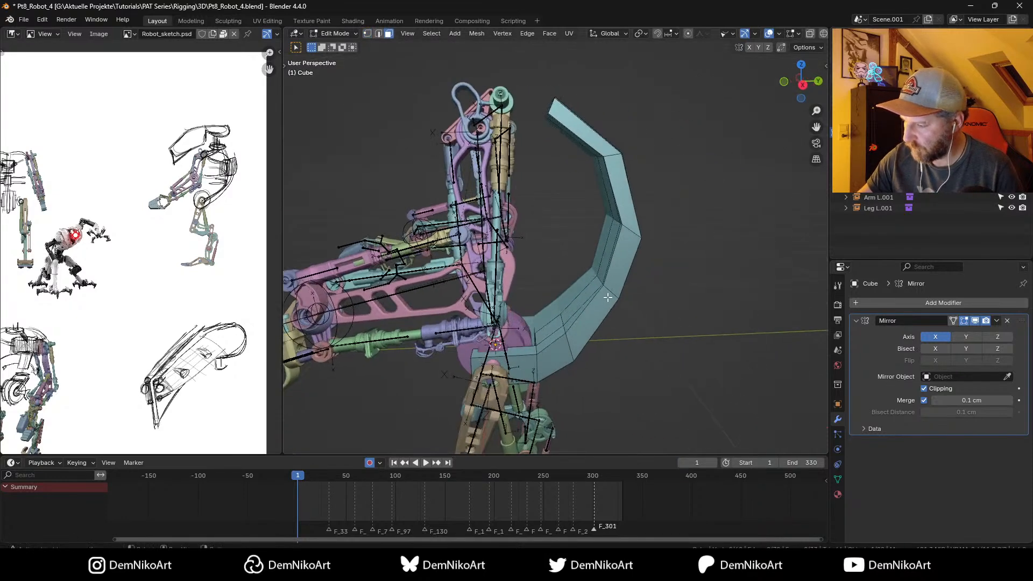
click(619, 269)
shift+click(606, 153)
key(s)
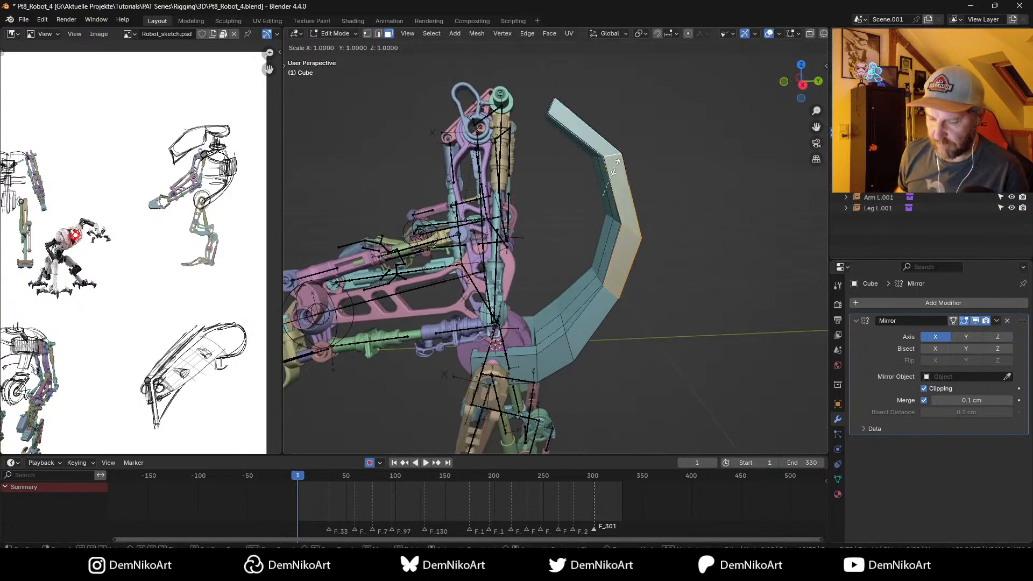
click(613, 177)
middle_drag(613, 177, 625, 240)
key(g)
key(x)
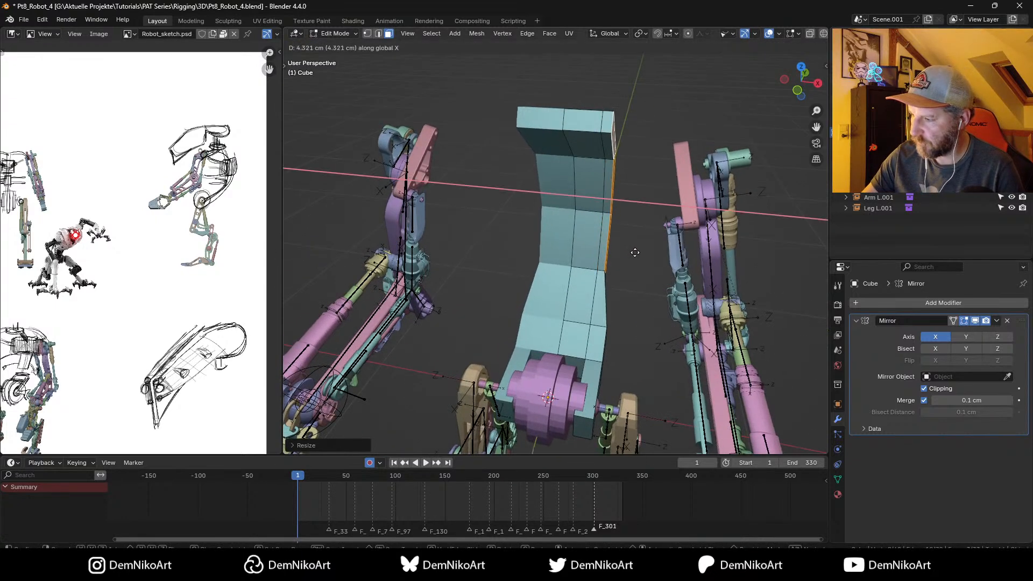
click(633, 253)
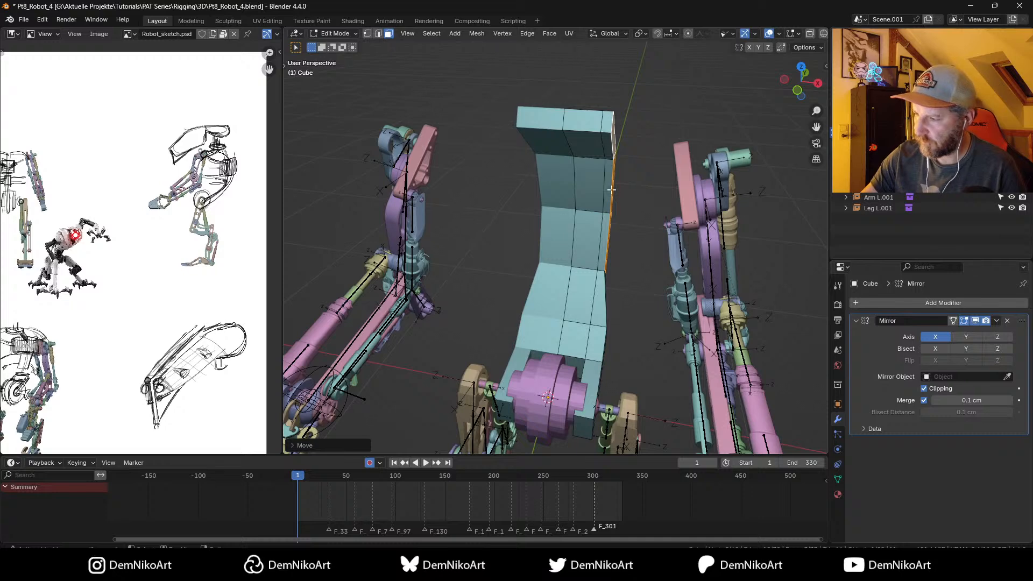
Step: Grow the side-face selection and move it inward about 10 cm along X to narrow the spine above the fork
key(ctrl+KP_Add)
key(g)
key(x)
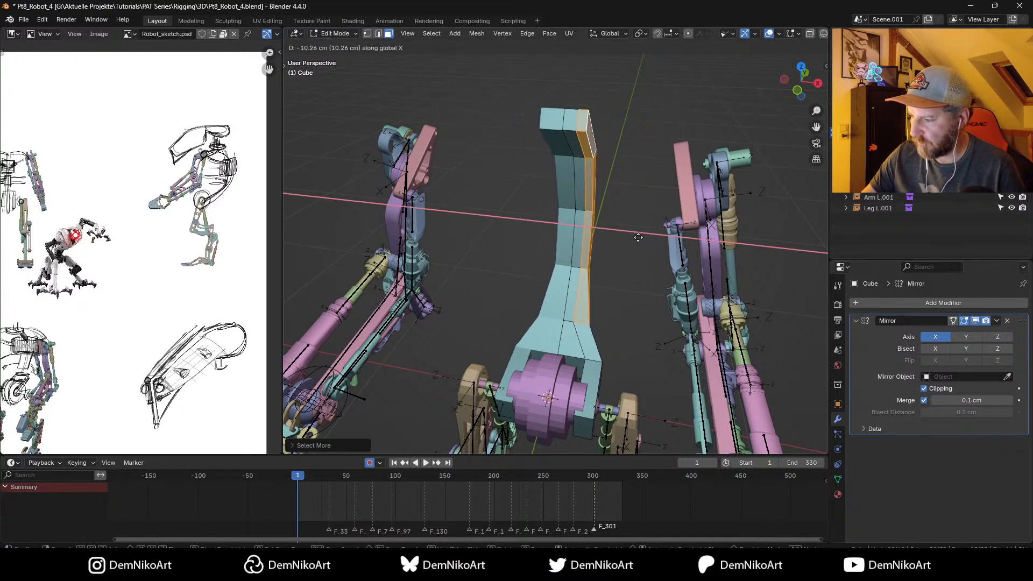
click(637, 238)
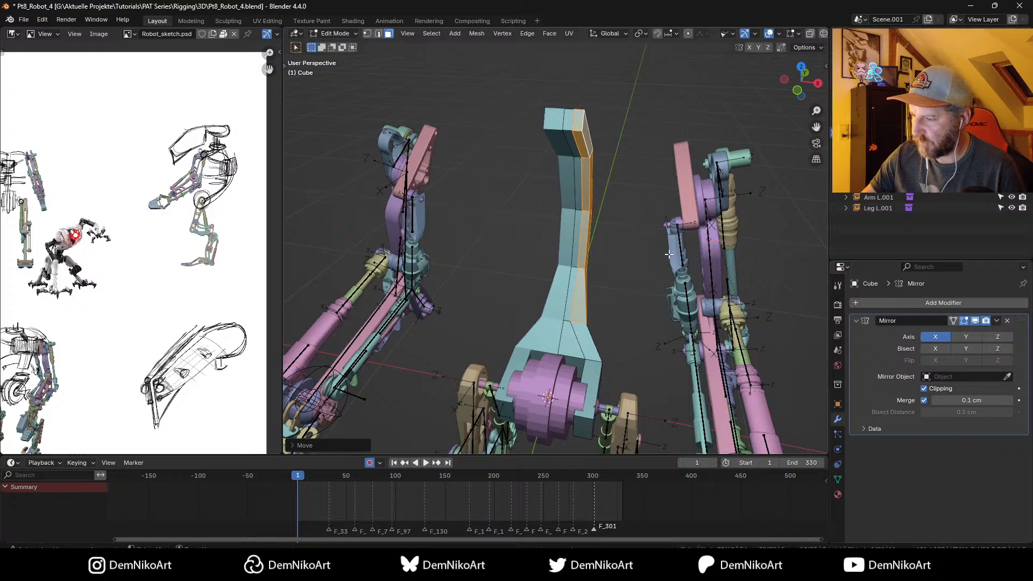
middle_drag(668, 254, 635, 266)
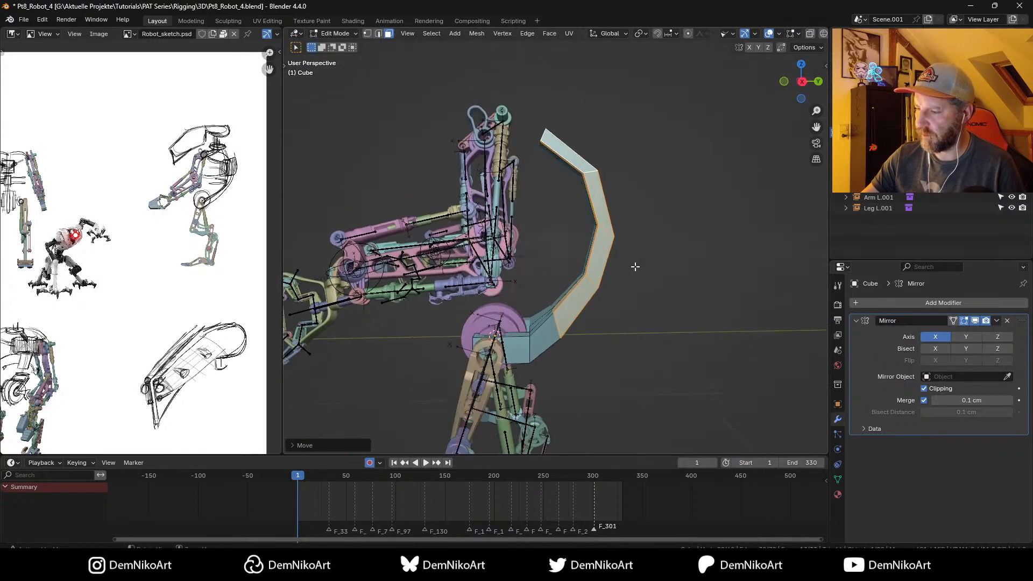
key(Tab)
middle_drag(613, 302, 638, 295)
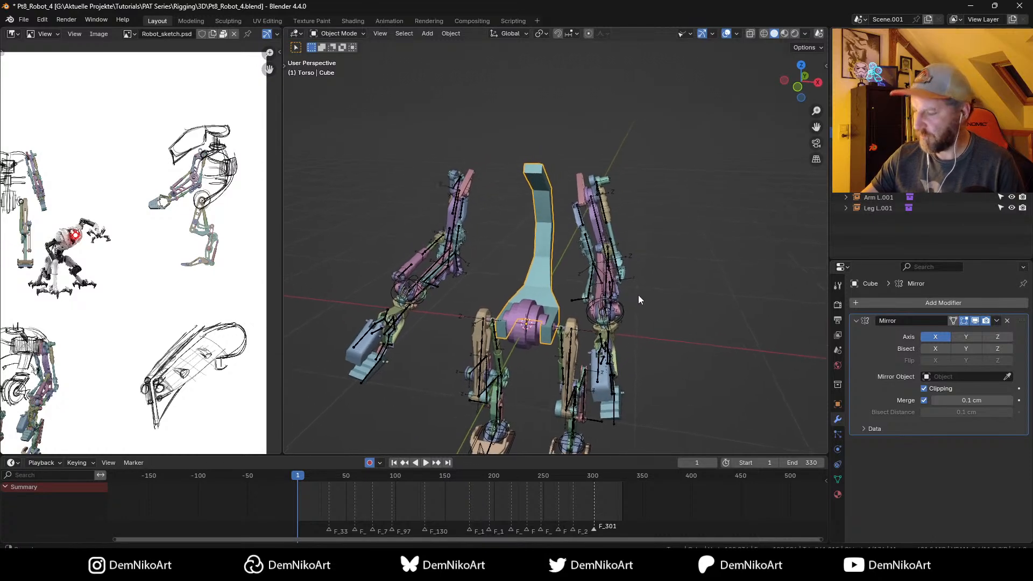
Step: Place the 3D cursor on the end face at the spine's upper tip
key(KP_1)
key(KP_3)
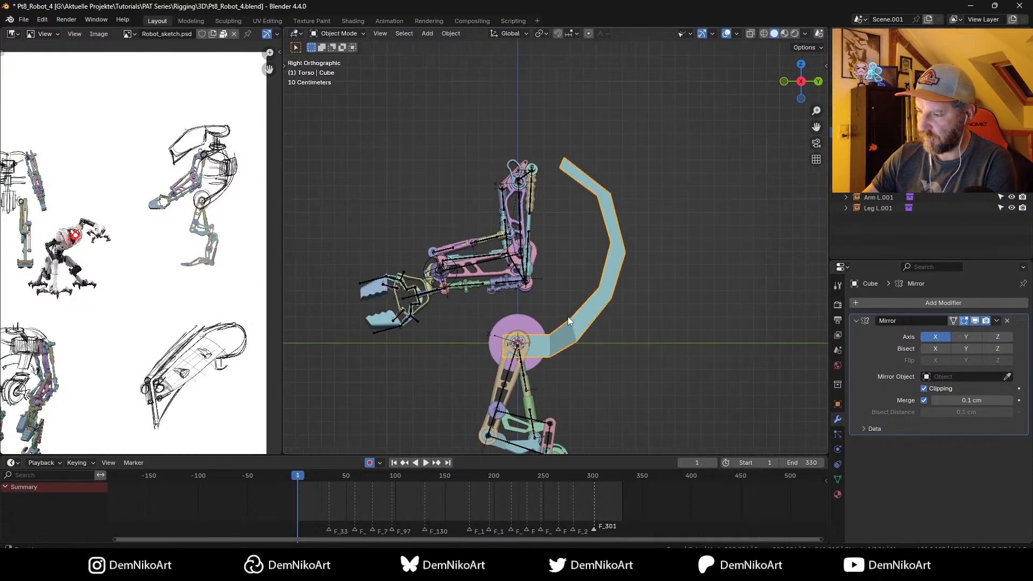
click(535, 319)
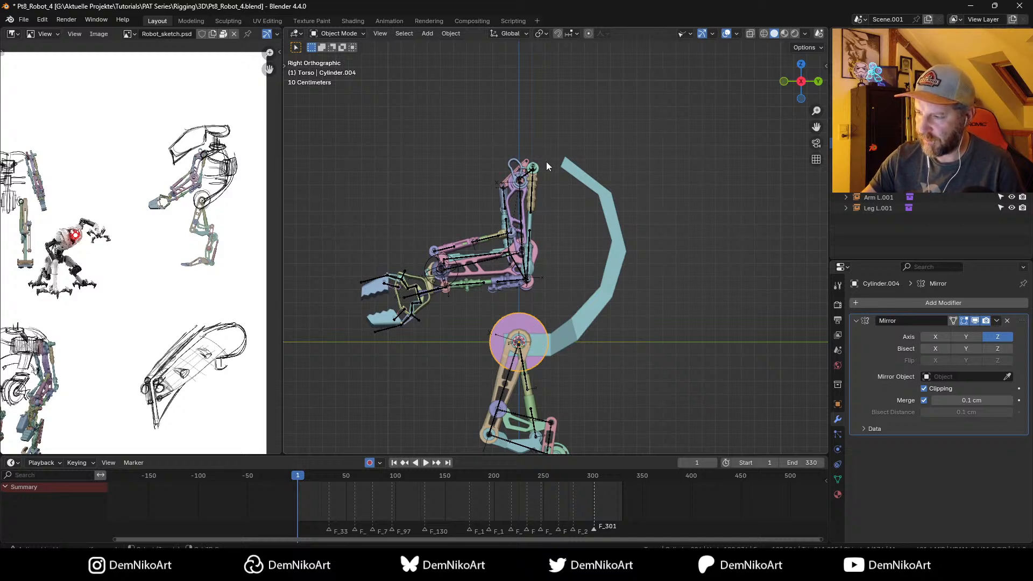
click(568, 164)
middle_drag(576, 169, 573, 198)
key(Tab)
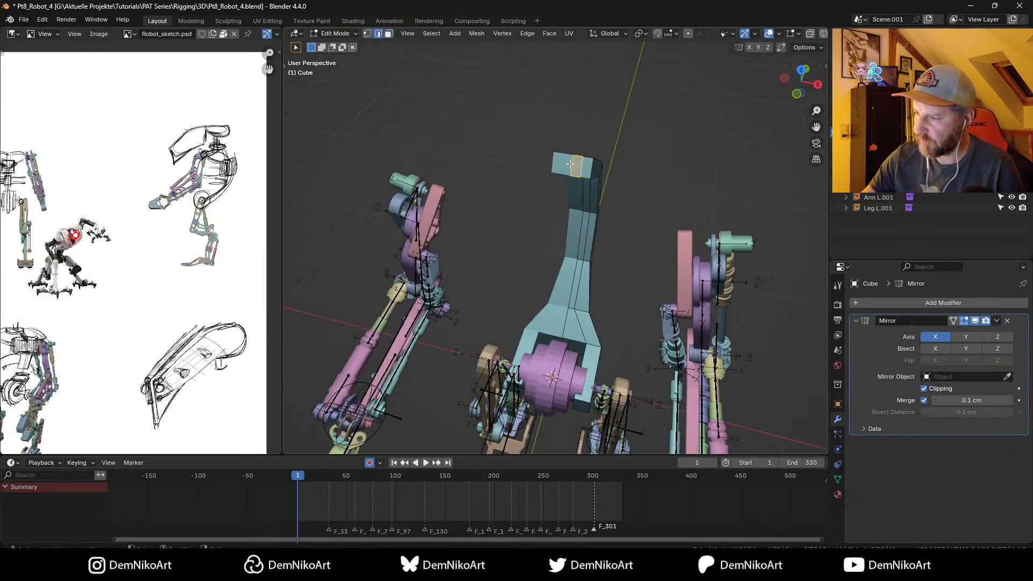
key(Tab)
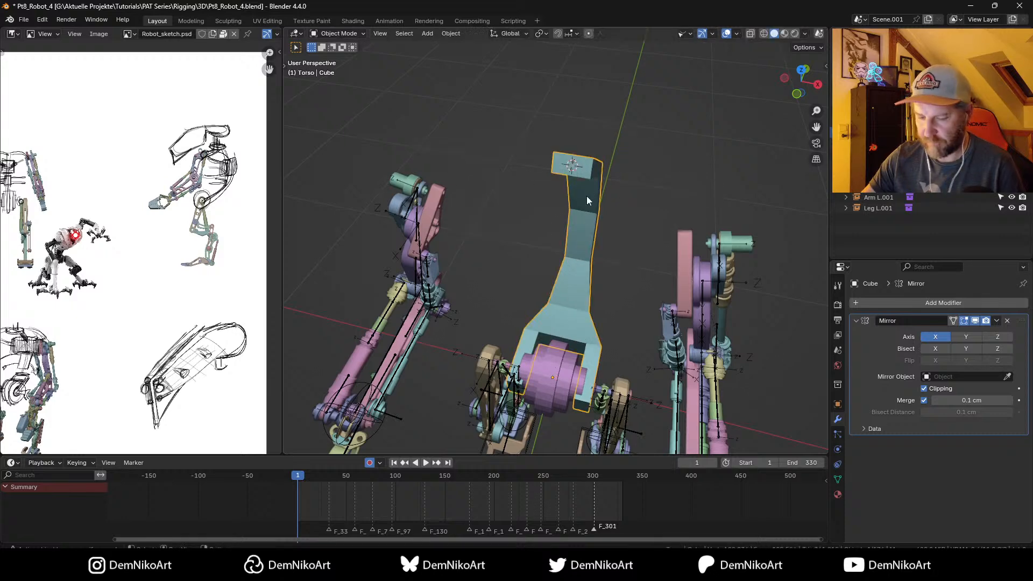
Step: Add a cylinder at the 3D cursor and scale it down into a flat disc slightly wider than the spine's tip
key(shift+a)
mouse_move(587, 195)
click(646, 247)
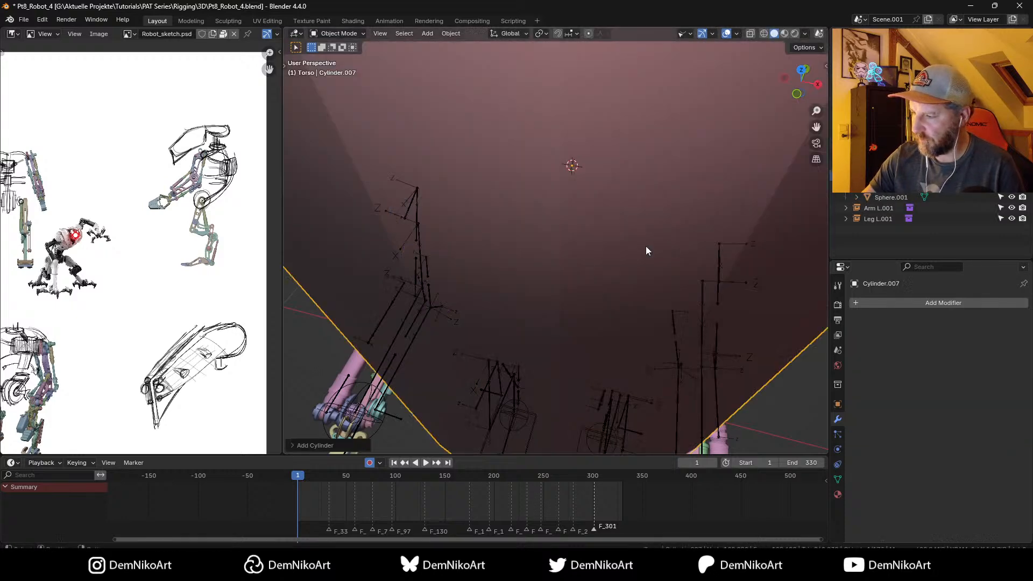
key(s)
key(z)
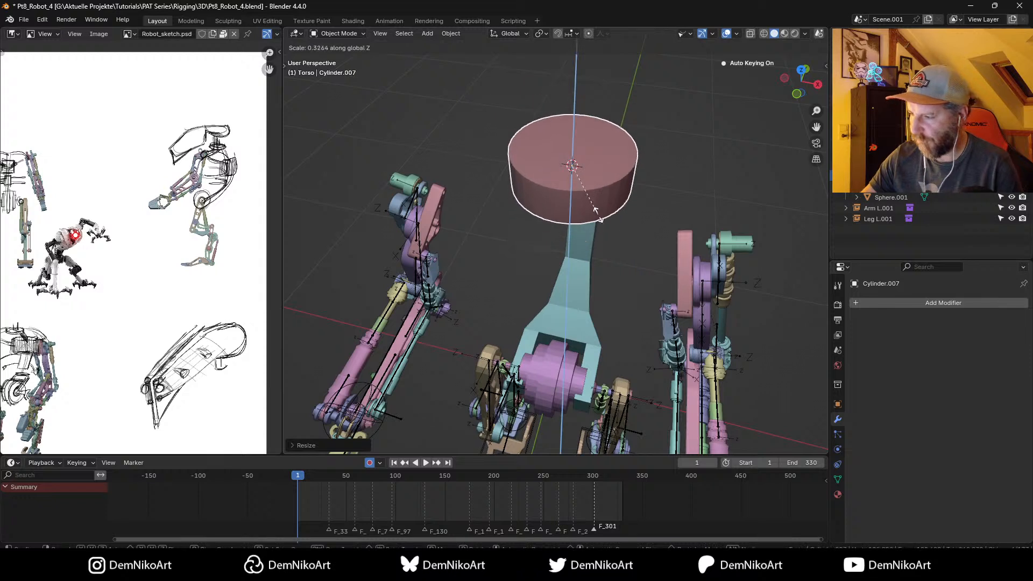
key(z)
key(z)
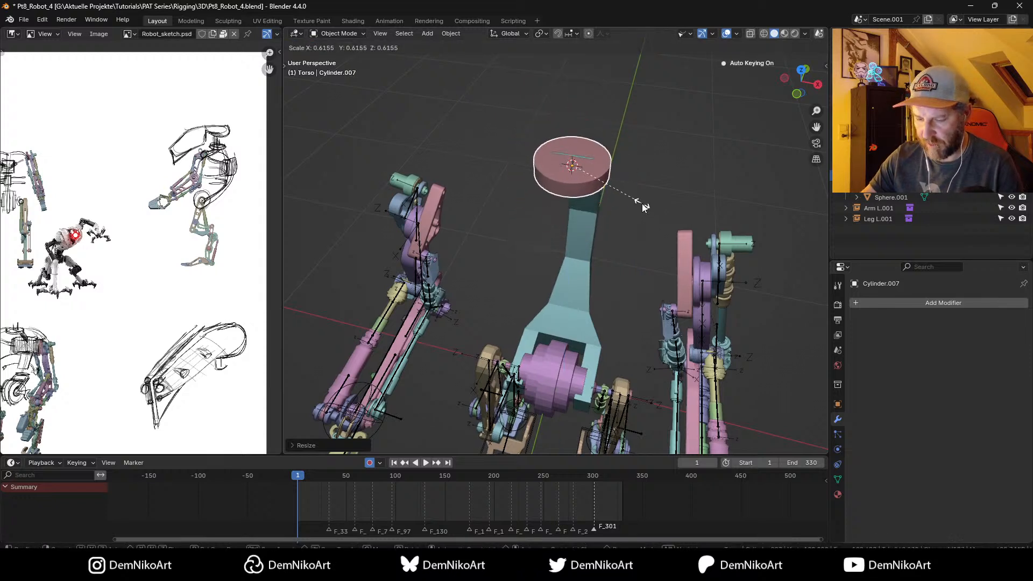
key(z)
click(645, 225)
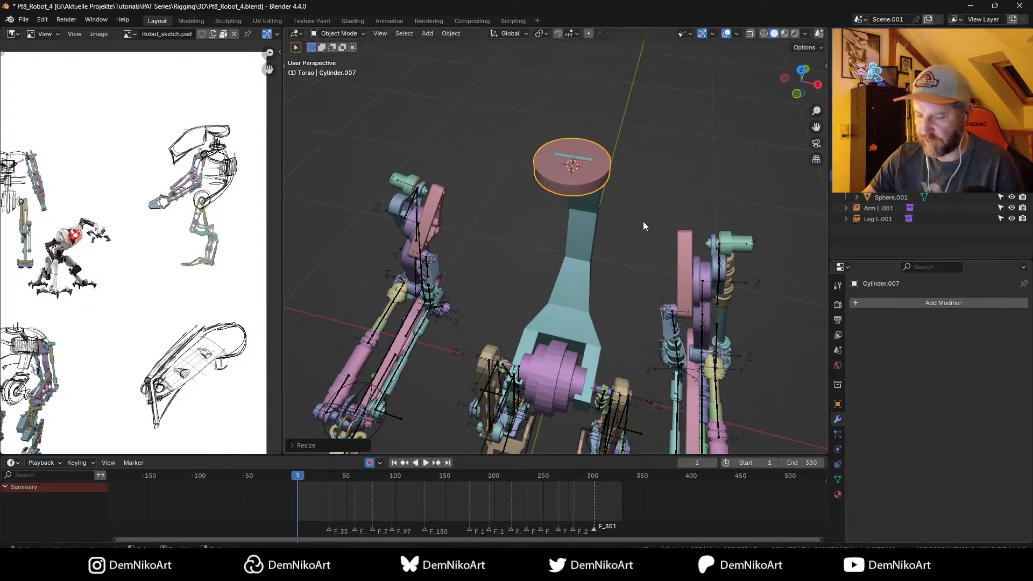
Step: In side view, move the disc forward between the shoulders, enlarge it until its back edge meets the spine's tip, and save the file
key(KP_3)
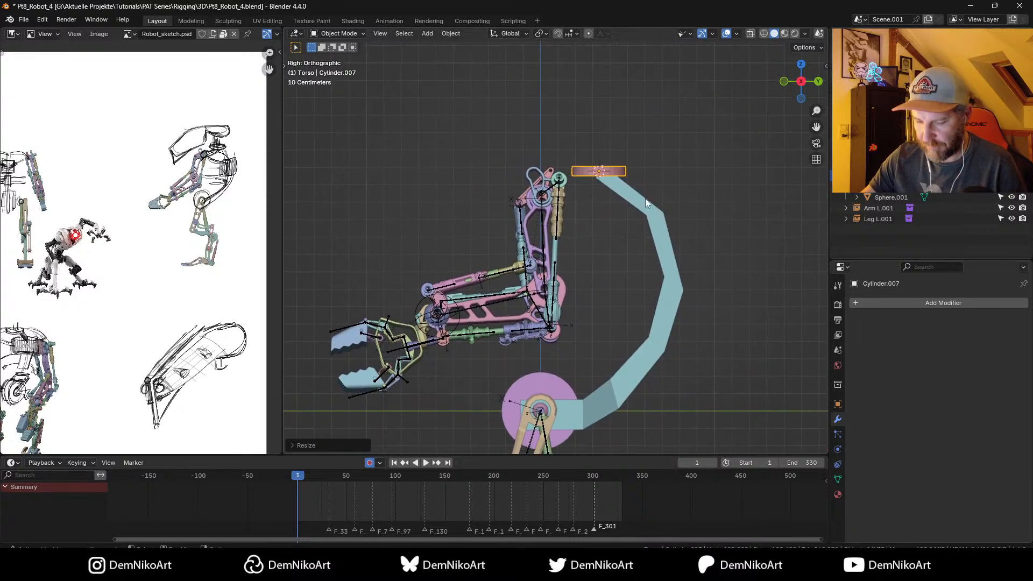
key(g)
click(576, 200)
key(s)
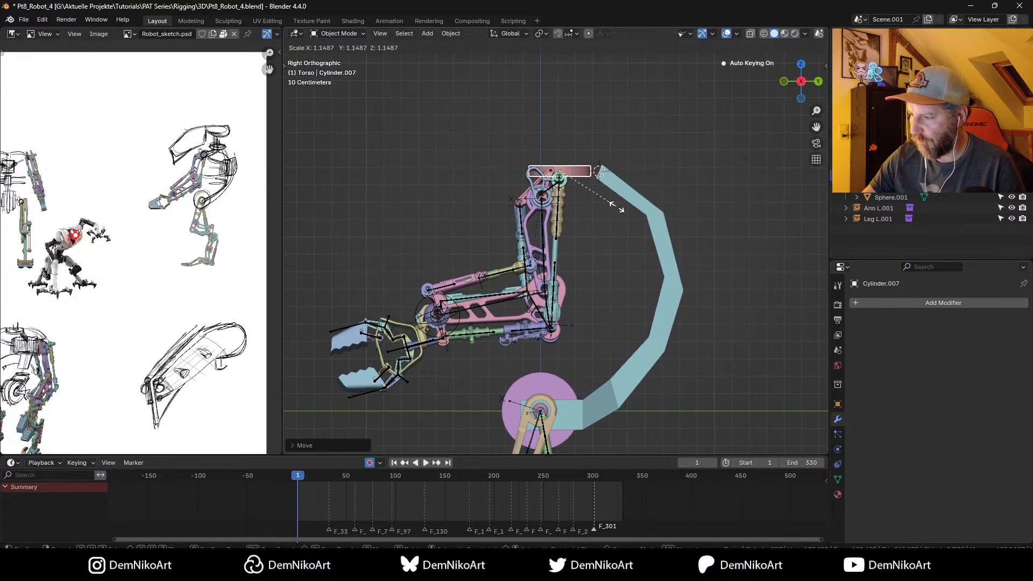
click(644, 213)
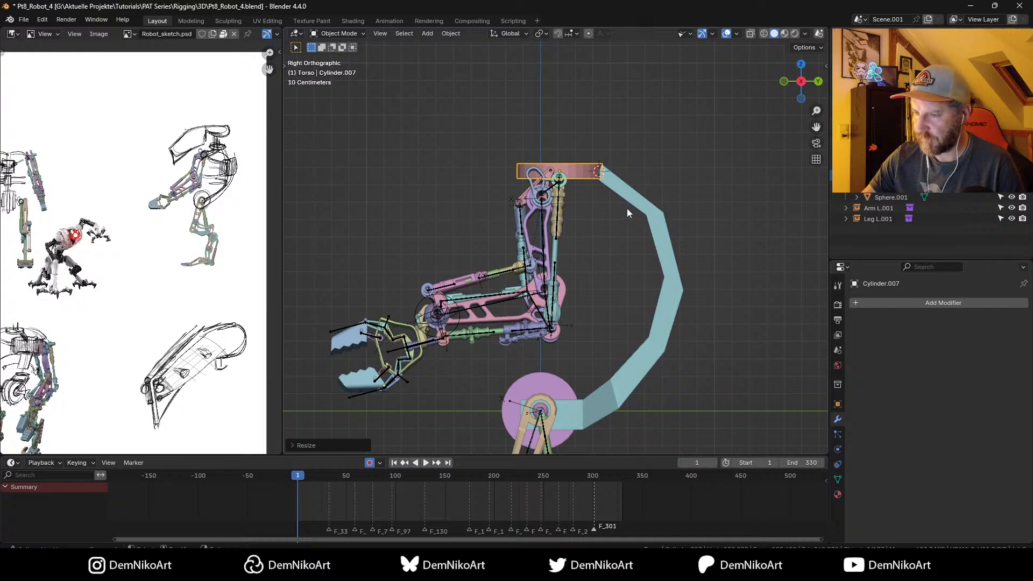
middle_drag(121, 392, 166, 302)
middle_drag(594, 184, 655, 272)
key(ctrl+s)
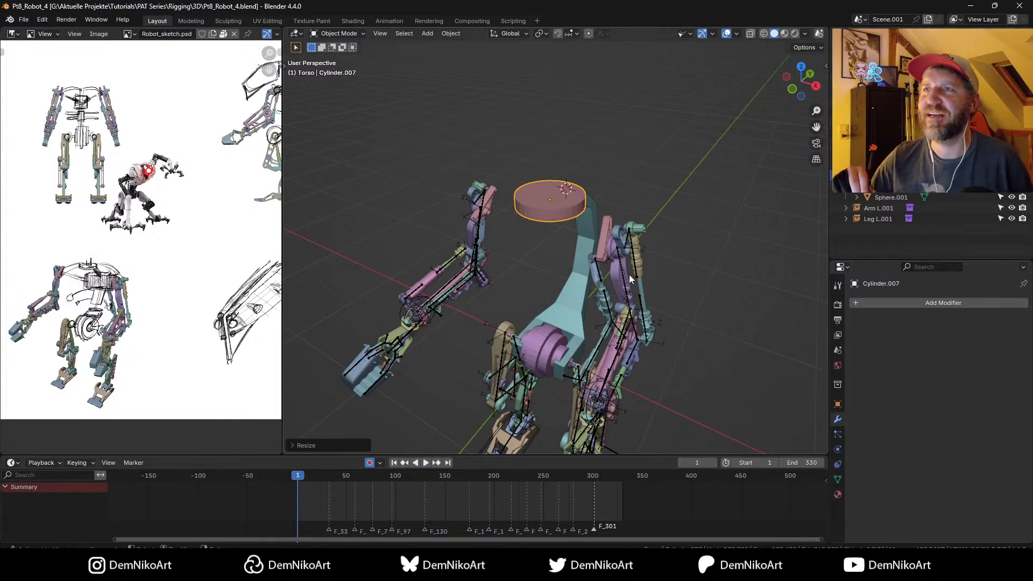
Step: Examine the spine, hub and disc together with the limbs from several angles
shift+scroll(628, 275, down, 5)
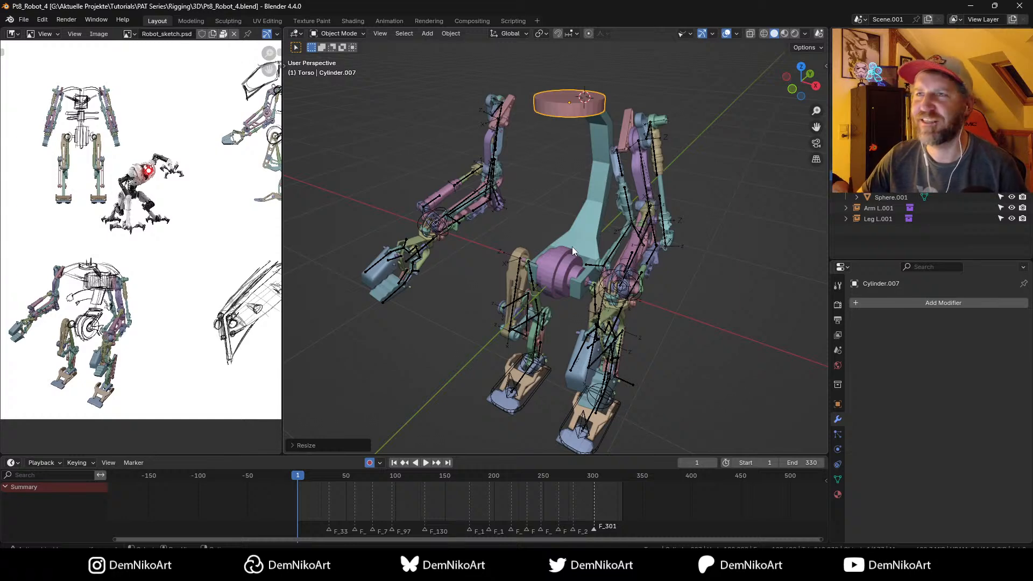
middle_drag(573, 246, 627, 255)
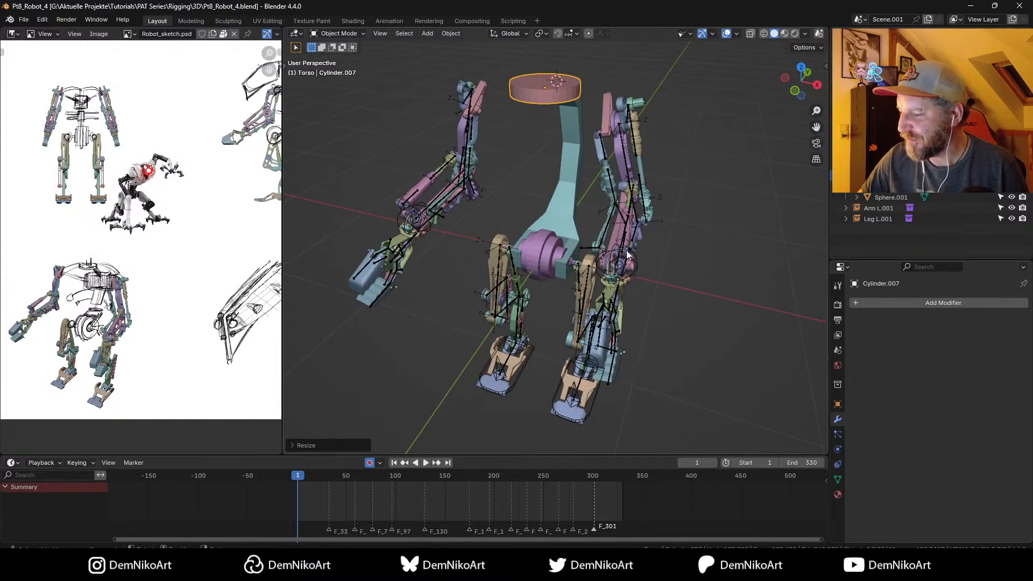
click(567, 269)
key(ctrl+shift+a)
scroll(599, 251, up, 5)
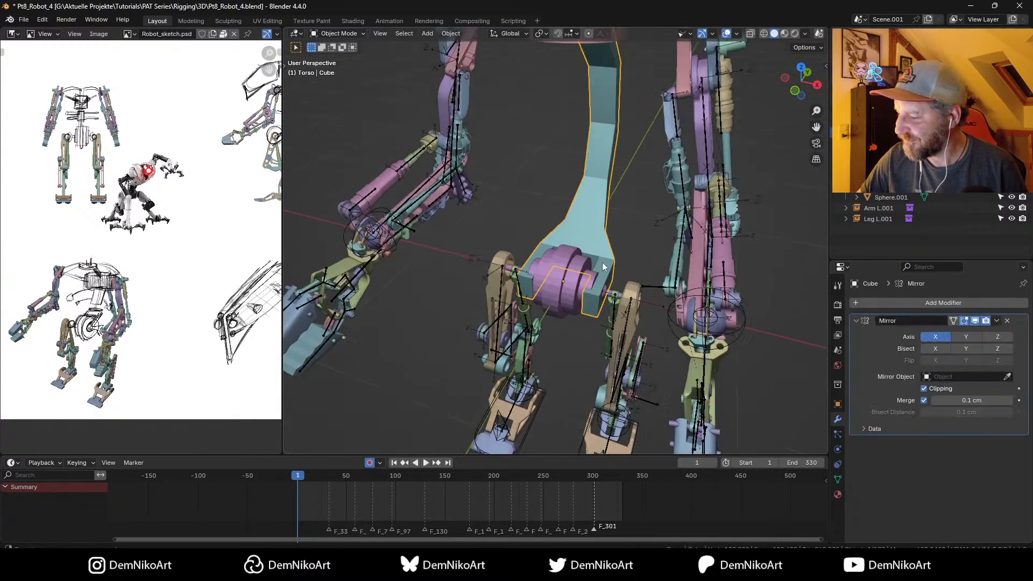
scroll(605, 246, down, 5)
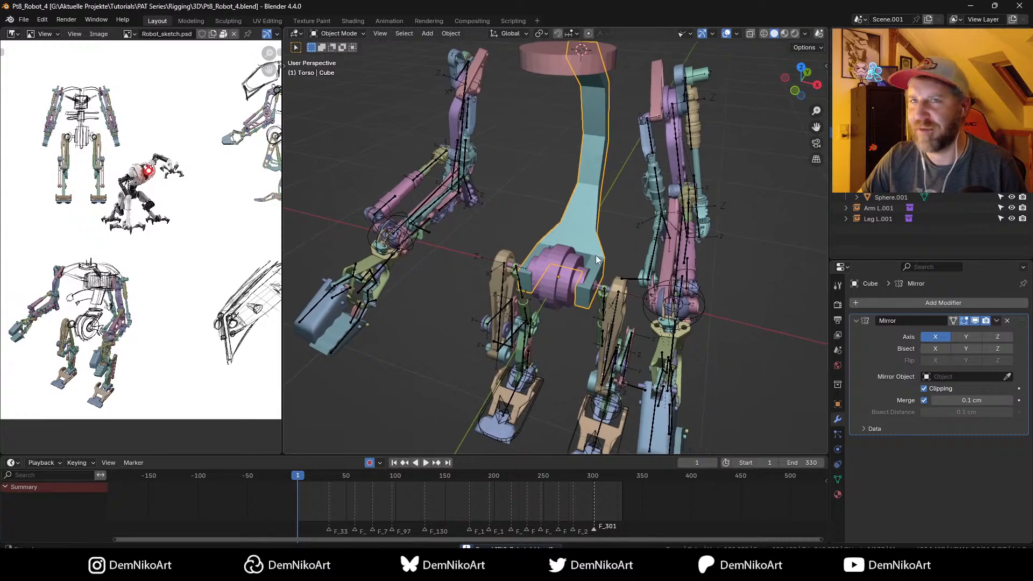
middle_drag(606, 244, 592, 201)
Step: Inset the disc's top face to leave a narrow rim and extrude the inner face slightly upward
click(589, 186)
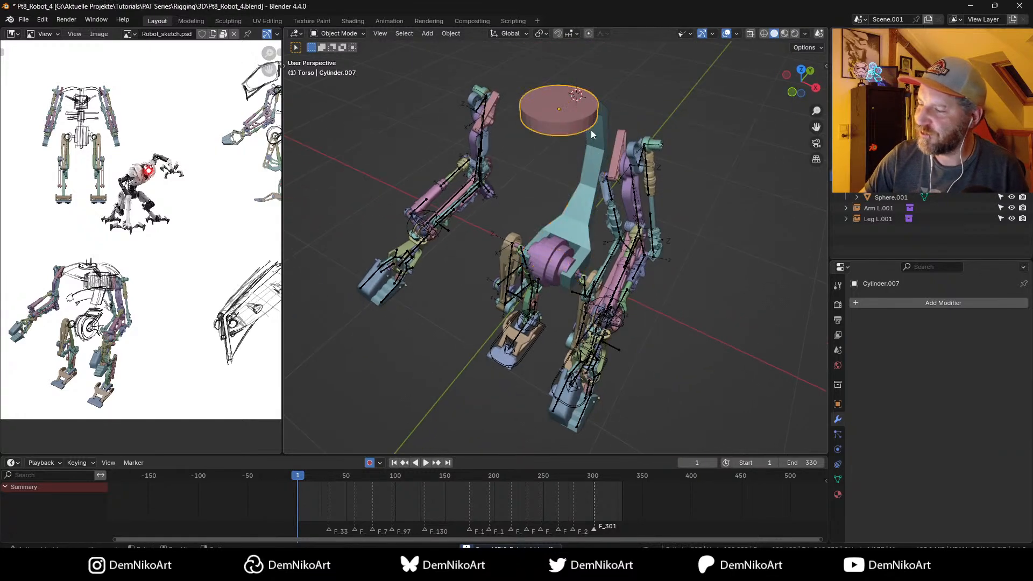
middle_drag(591, 130, 577, 222)
key(Tab)
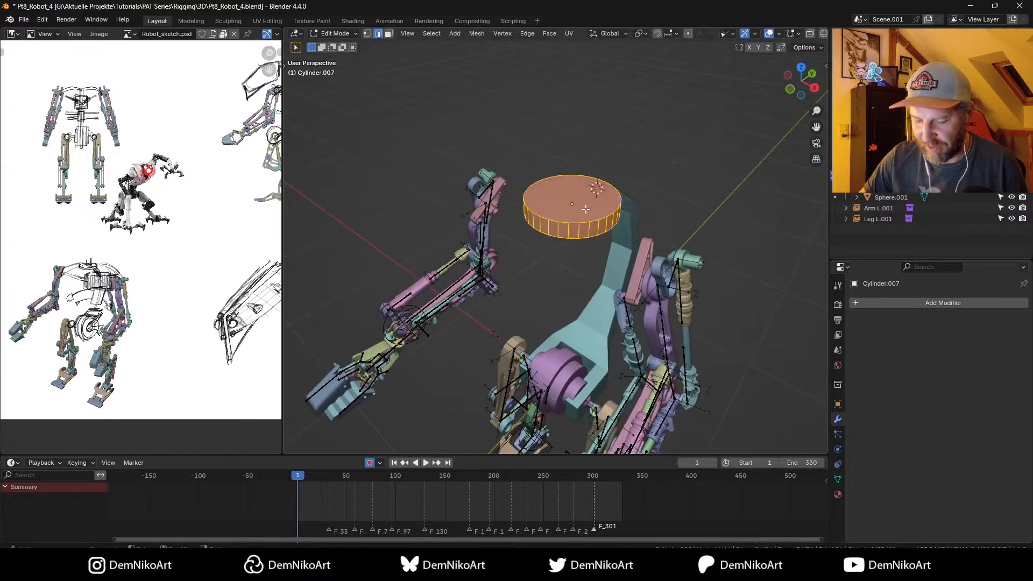
key(3)
key(i)
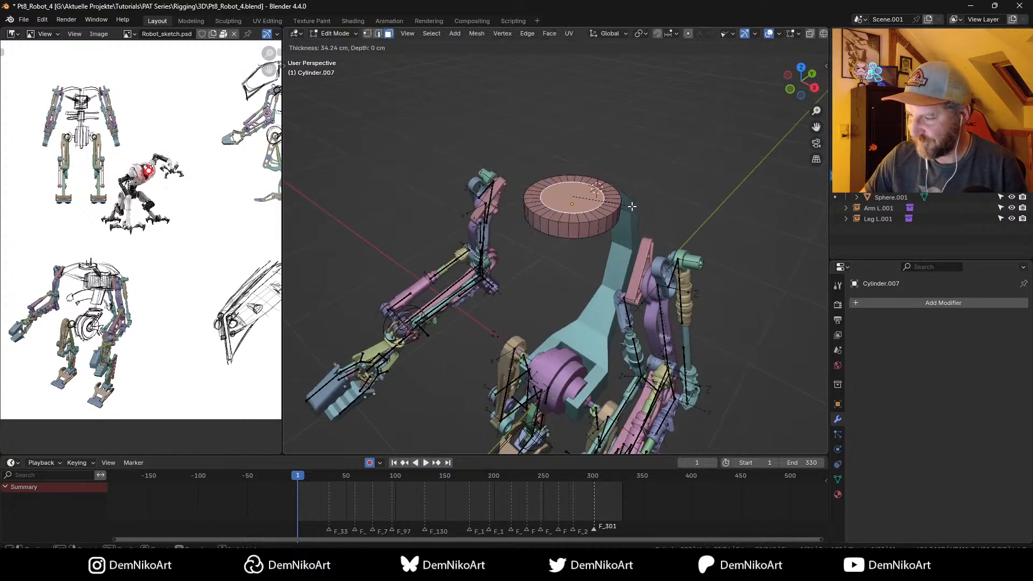
click(637, 209)
key(e)
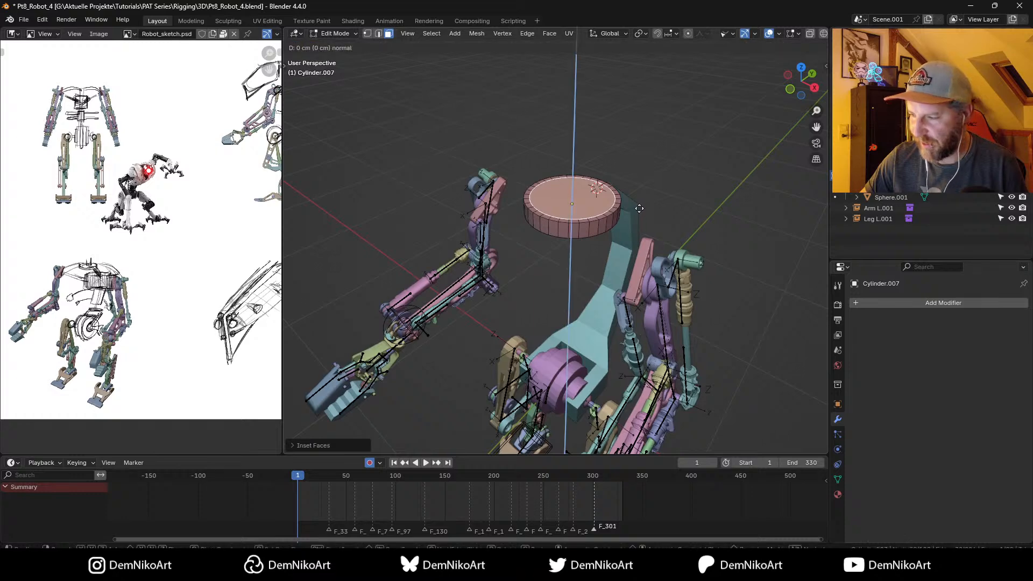
click(640, 208)
Step: Inset the disc's raised top face again and extrude the small centre face upward into a round boss
key(i)
click(625, 204)
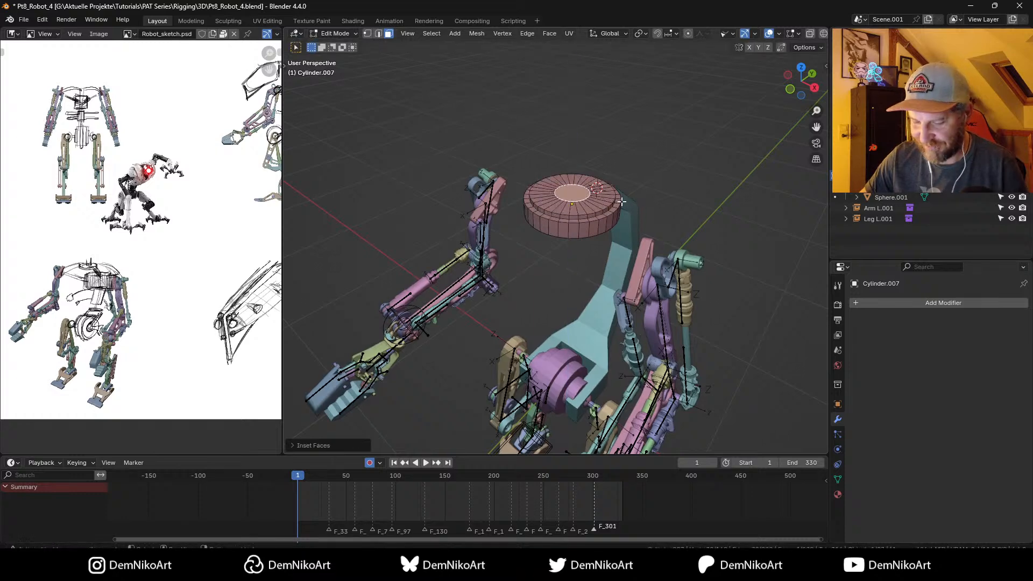
key(e)
click(623, 198)
key(Tab)
middle_drag(622, 196, 653, 203)
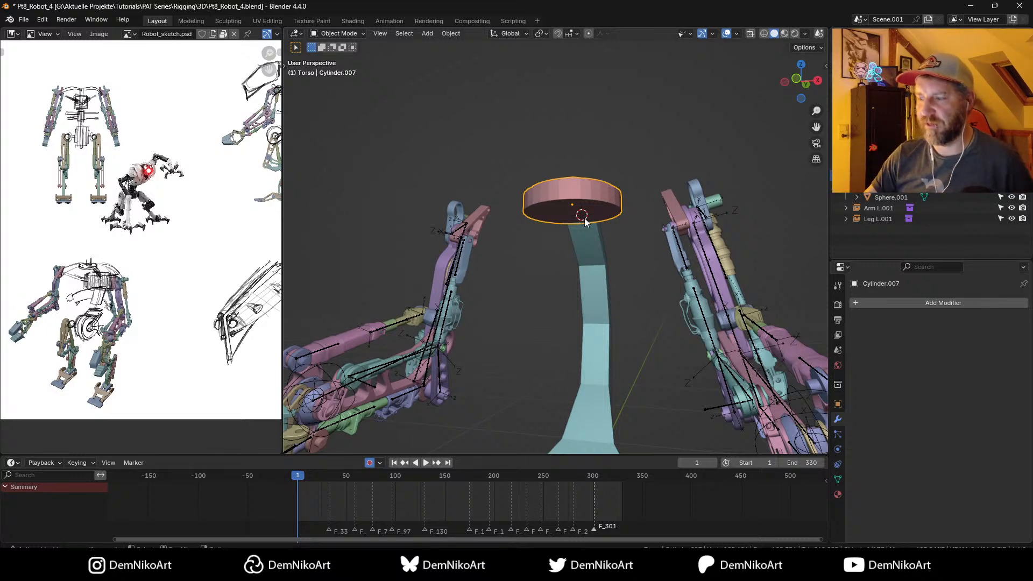
Step: Select the spine, save the file, and compare the torso's shape with the robot sketch
middle_drag(582, 272, 539, 286)
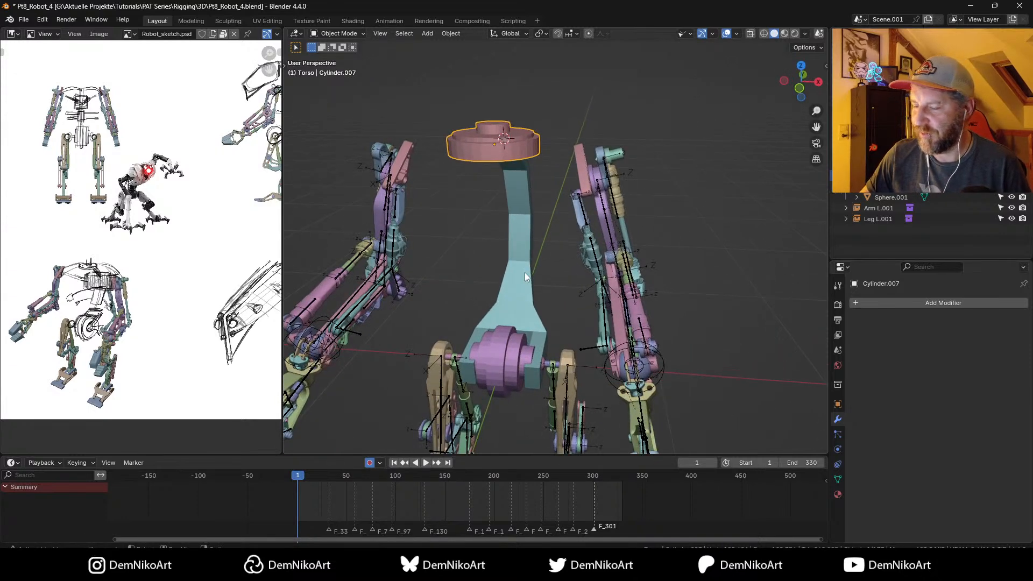
click(525, 272)
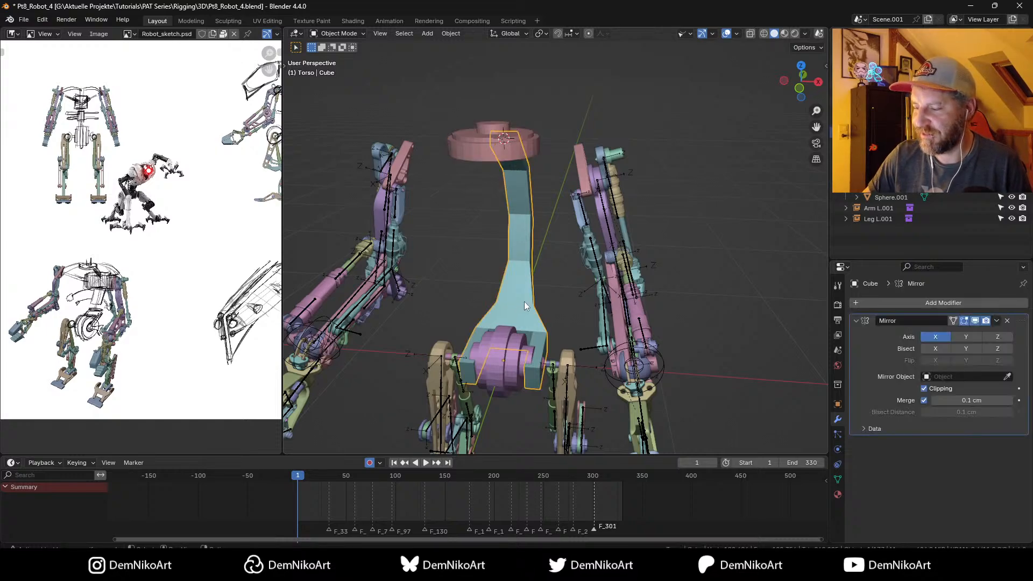
key(ctrl+s)
middle_drag(533, 305, 585, 280)
scroll(172, 293, down, 3)
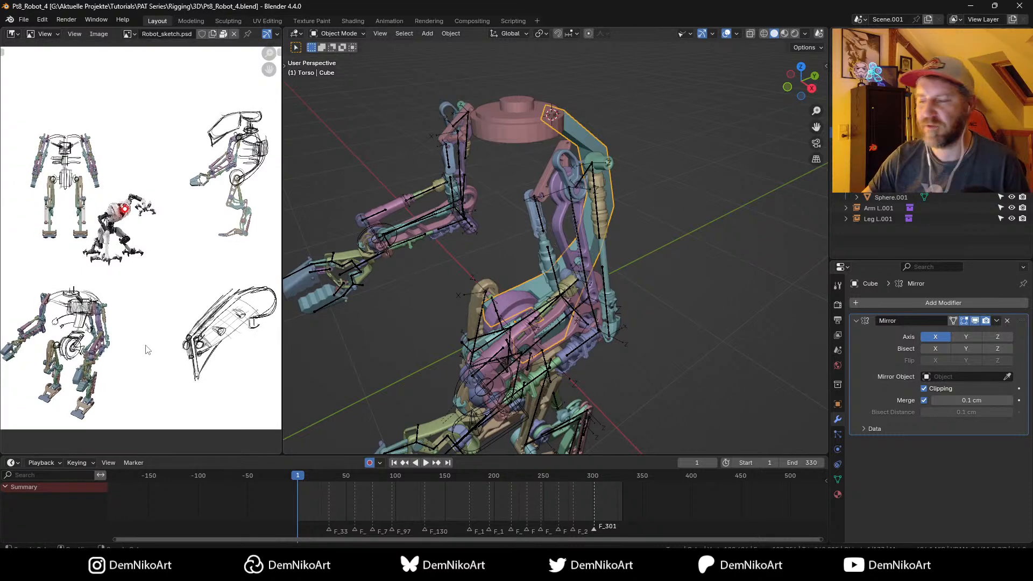
middle_drag(570, 235, 572, 244)
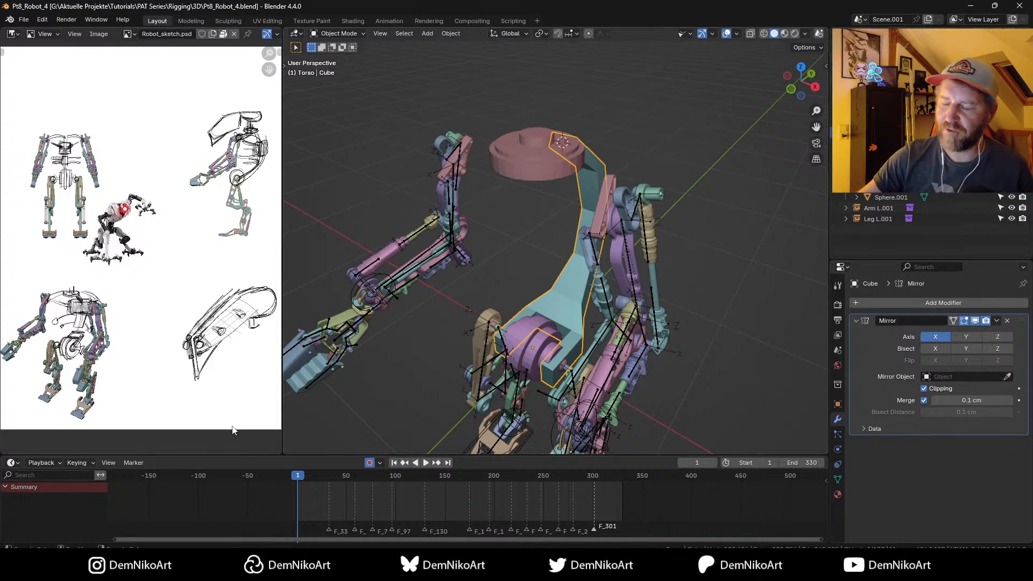
middle_drag(153, 350, 193, 348)
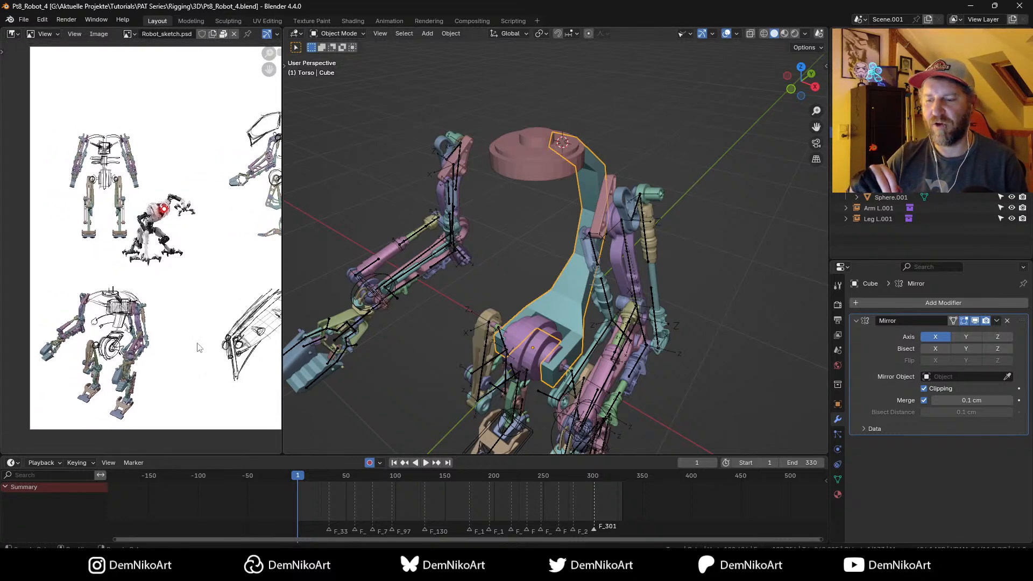
Step: Compare the torso with the robot sketch and place the 3D cursor on the middle of the spine
scroll(174, 360, up, 2)
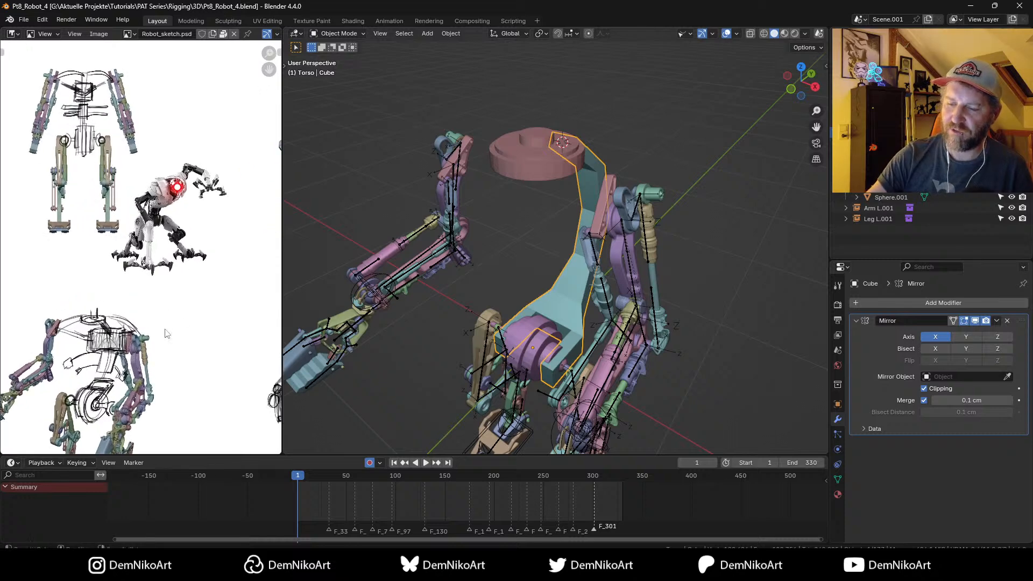
middle_drag(168, 332, 199, 264)
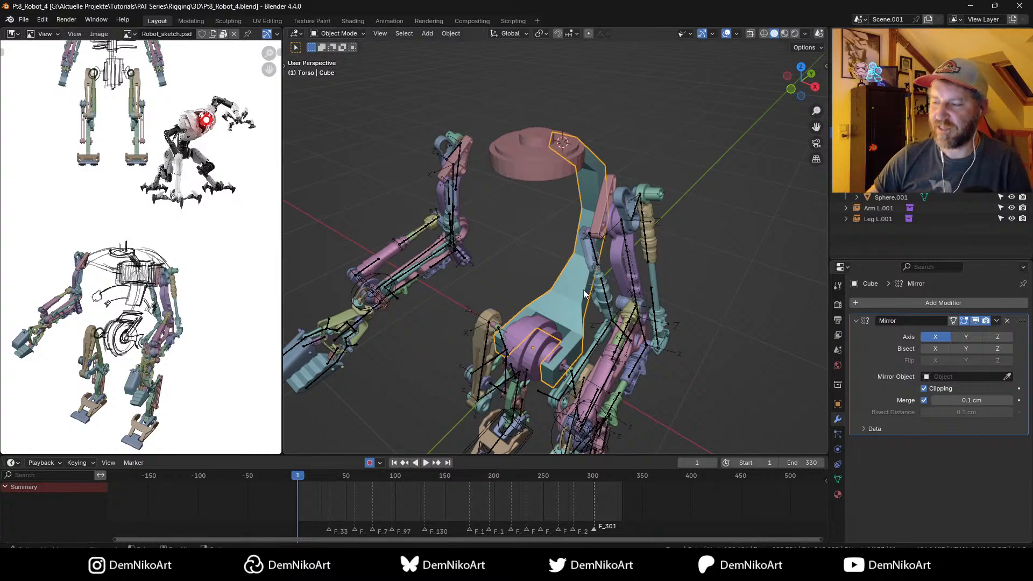
middle_drag(587, 294, 561, 309)
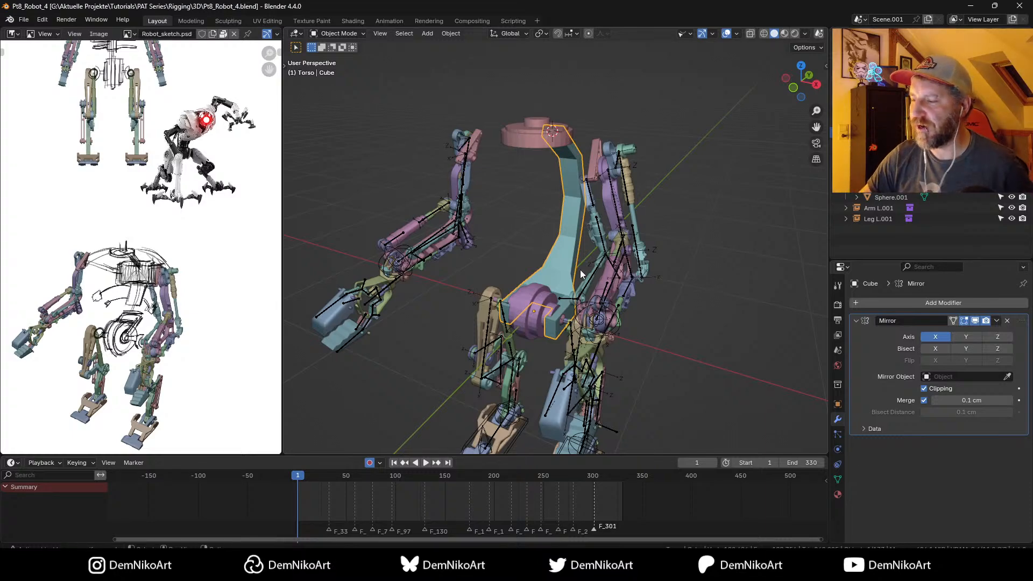
middle_drag(559, 304, 572, 177)
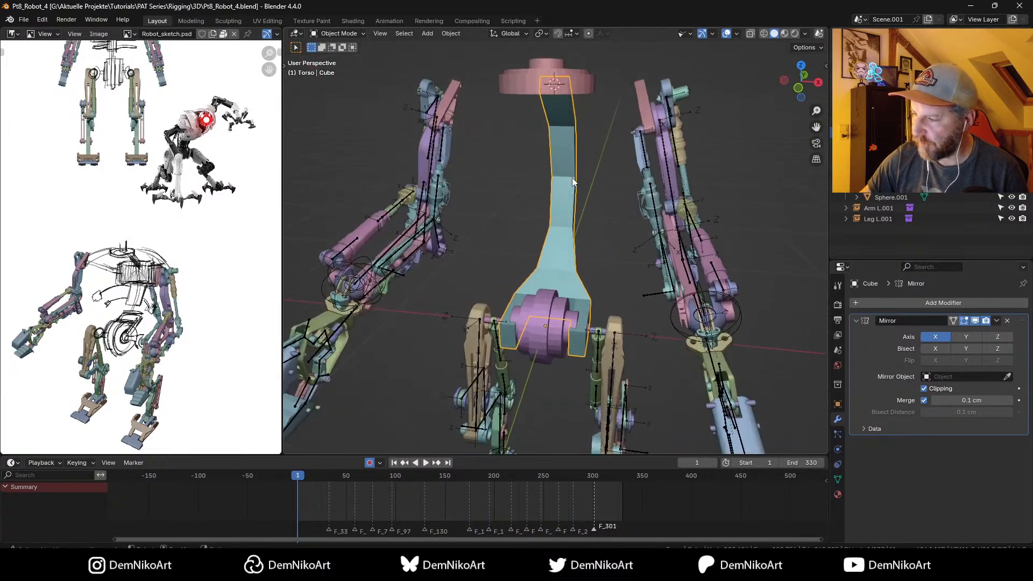
key(Tab)
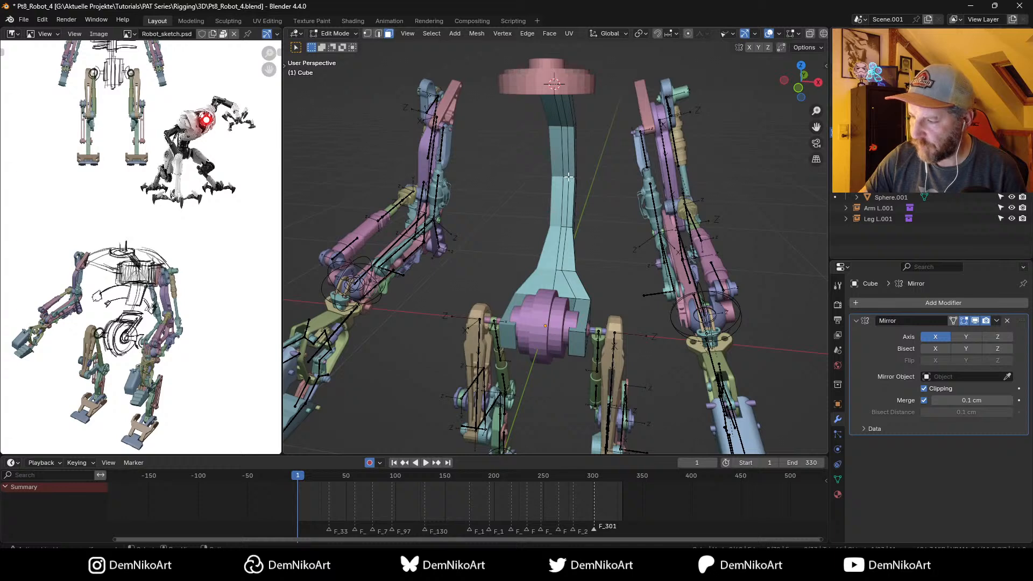
key(Tab)
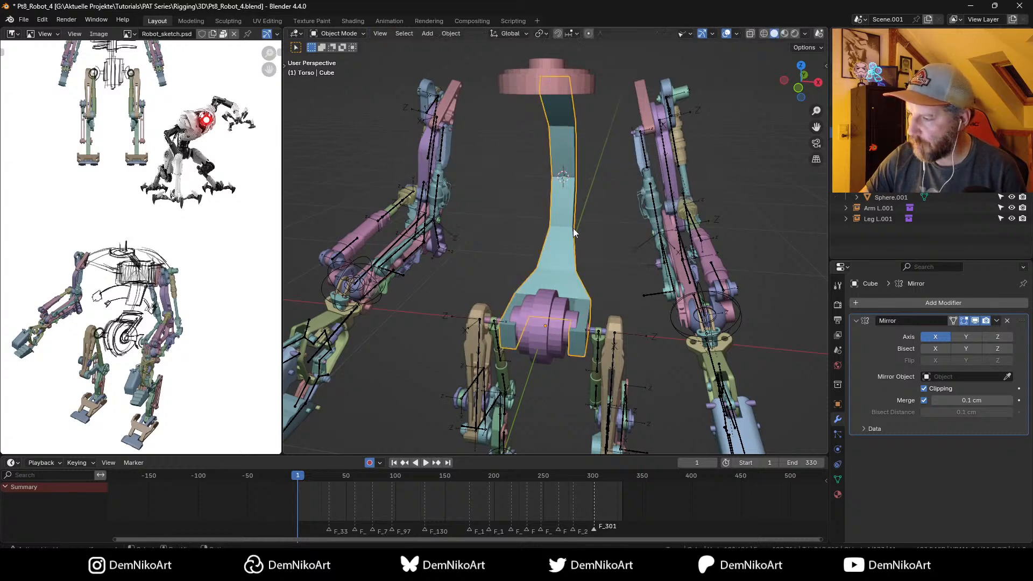
Step: Add a cube at the 3D cursor and scale it down to a block around the middle of the spine
key(shift+a)
mouse_move(577, 198)
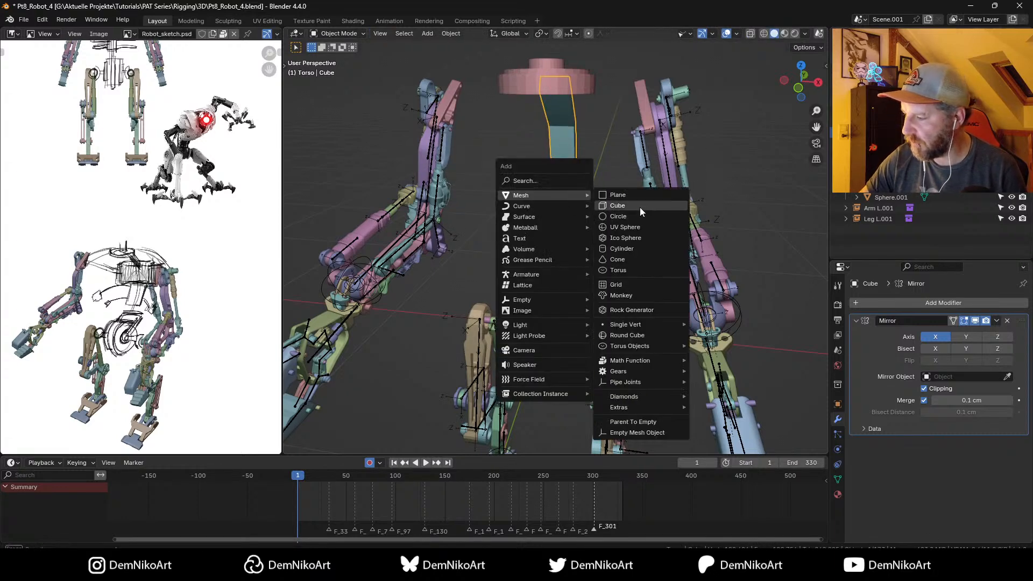
click(640, 208)
key(s)
click(593, 199)
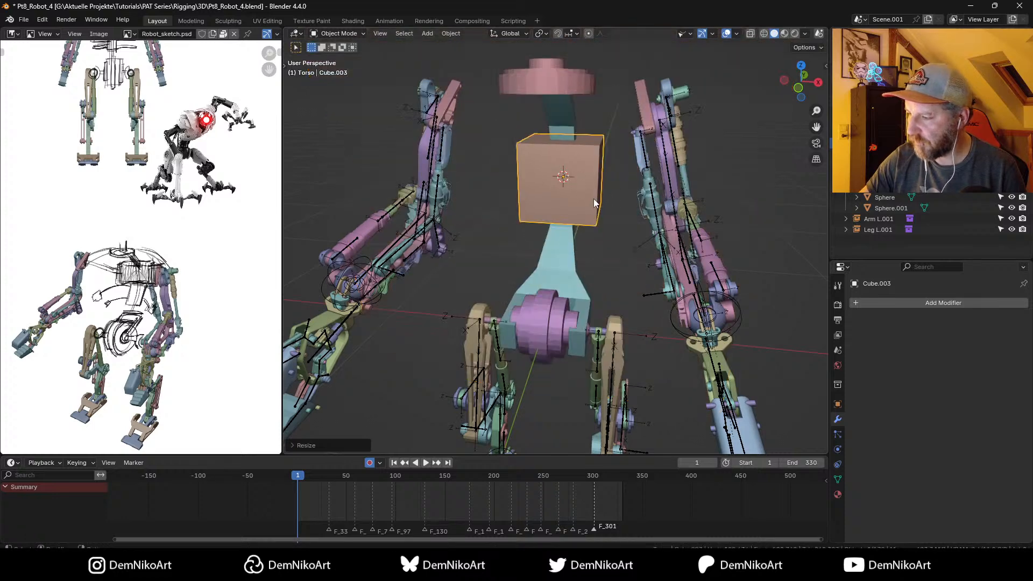
Step: In the right side view, narrow the block along Y and position it around the middle bend of the spine
middle_drag(592, 198, 612, 285)
key(KP_3)
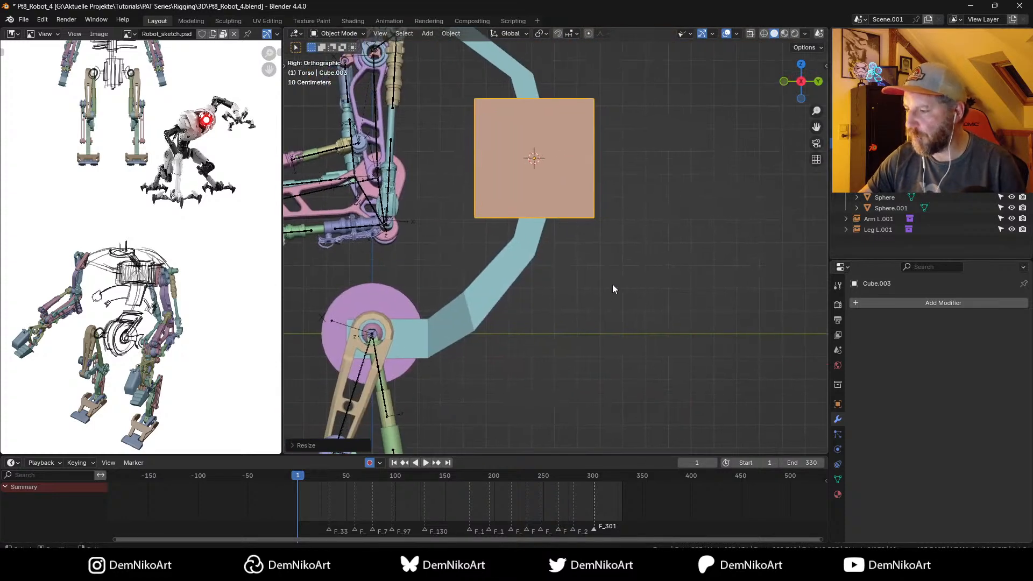
scroll(612, 284, up, 1)
shift+middle_drag(584, 250, 639, 293)
key(g)
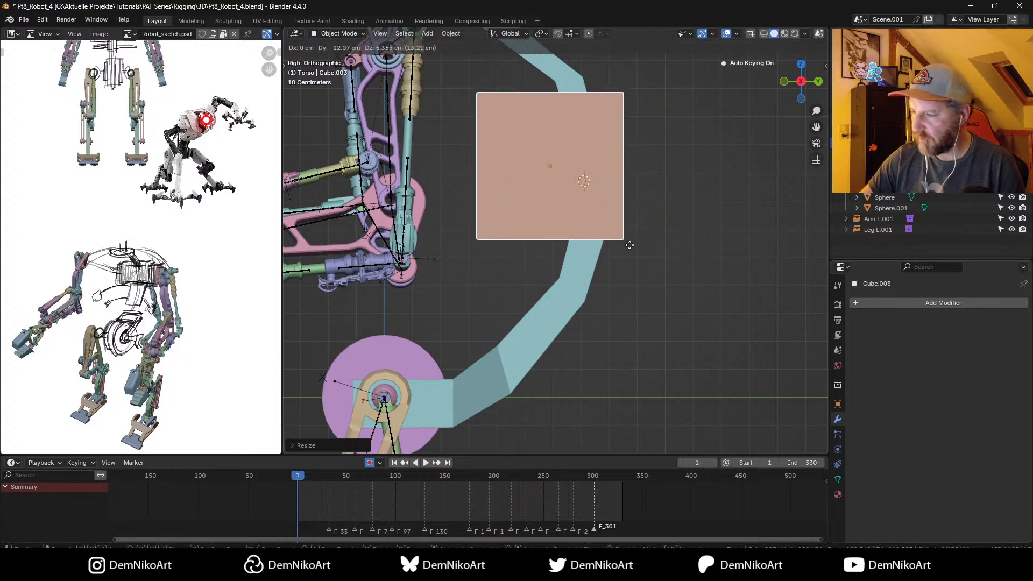
click(625, 245)
key(s)
key(y)
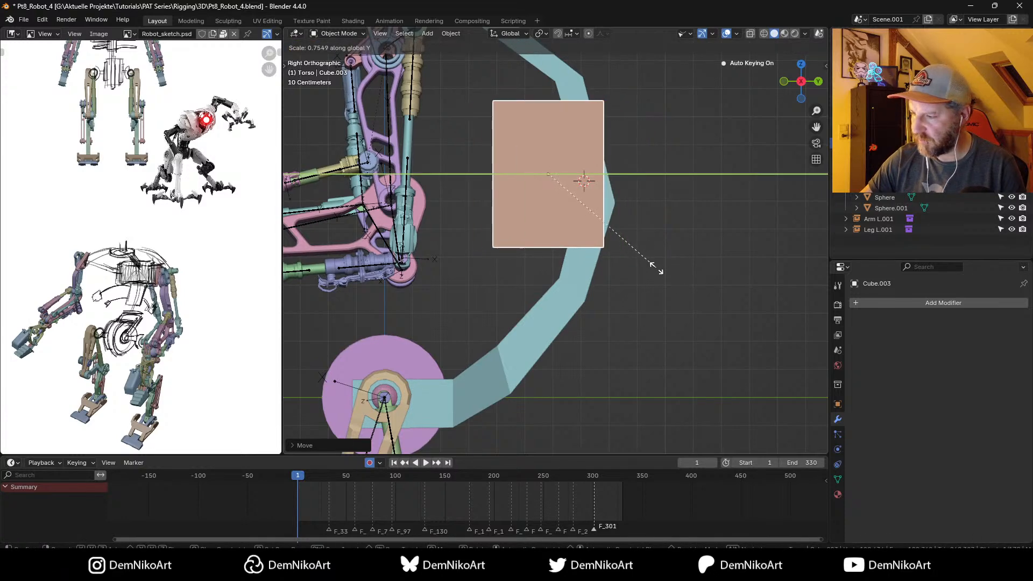
click(646, 263)
key(g)
click(666, 258)
Step: Add a centred horizontal loop cut around the block at half its height
key(Tab)
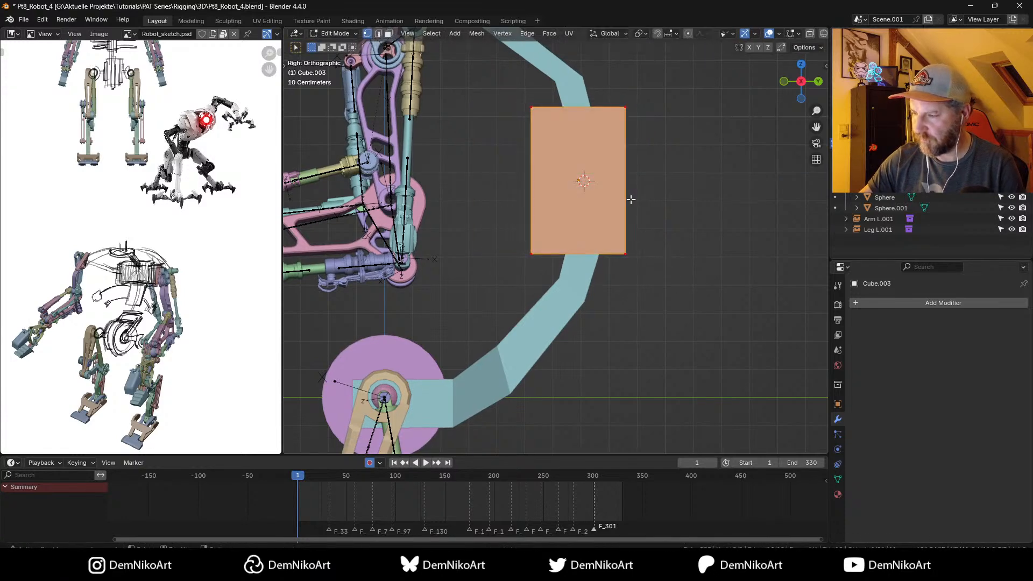
key(ctrl+r)
click(619, 194)
right_click(621, 198)
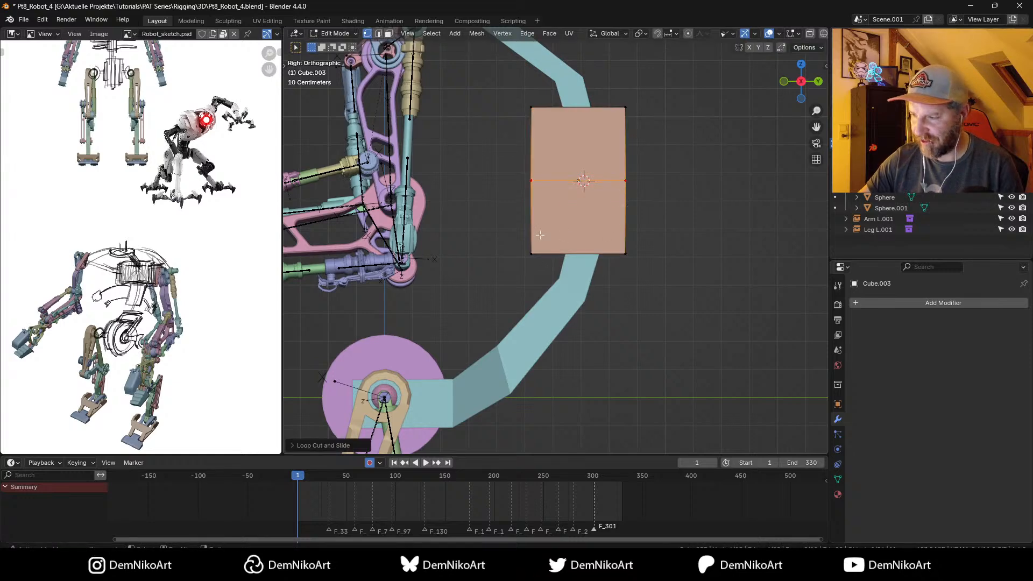
Step: With X-ray on, scale the block's bottom face to about 0.65 and shift it downward and slightly forward to taper the lower half
drag(507, 230, 656, 273)
key(s)
right_click(644, 275)
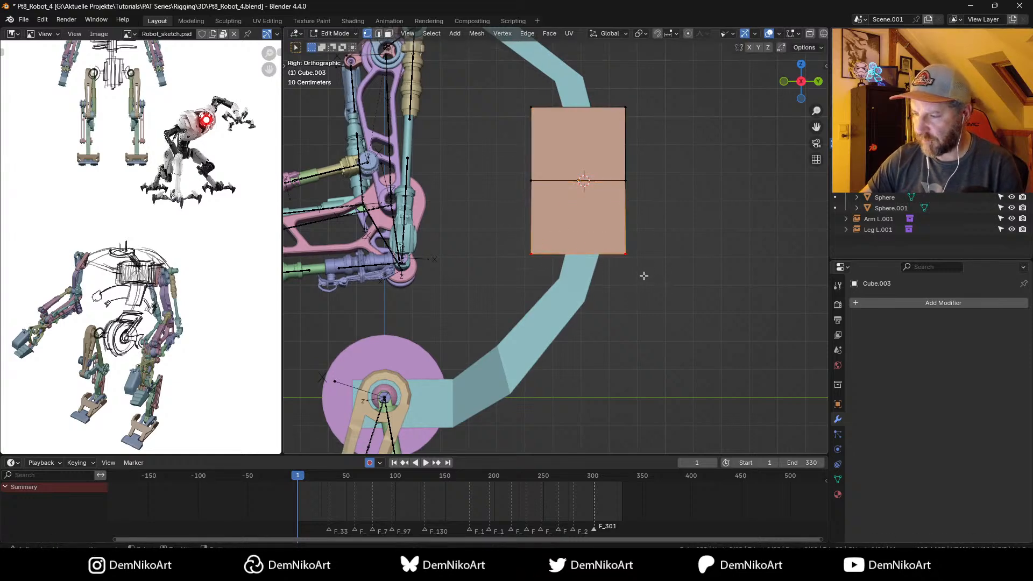
key(alt+z)
key(s)
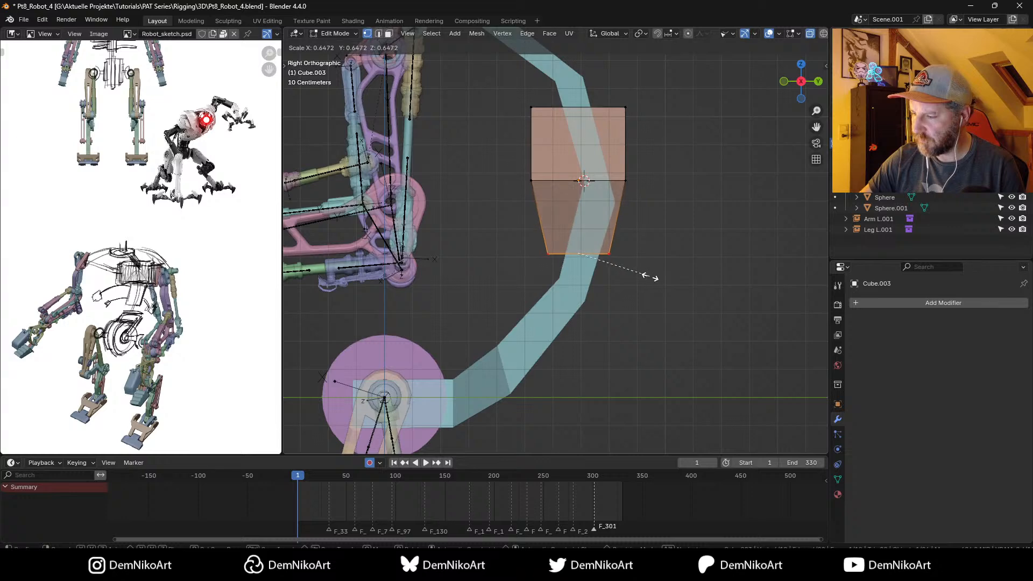
click(650, 274)
key(g)
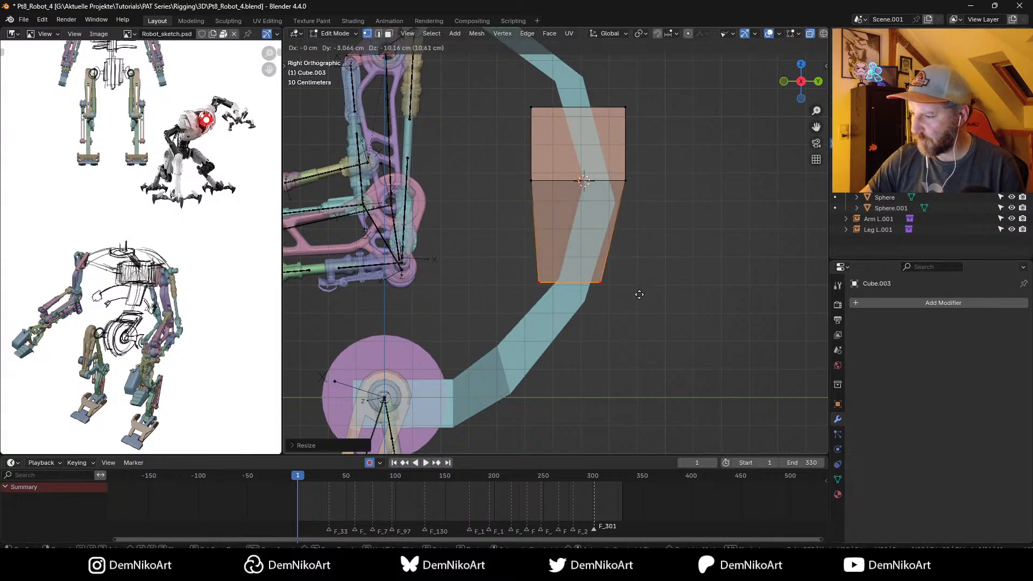
click(639, 298)
Step: Check the tapered block from the front and side, turn off X-ray display, and save the file
middle_drag(615, 201, 606, 221)
scroll(641, 214, down, 6)
key(Tab)
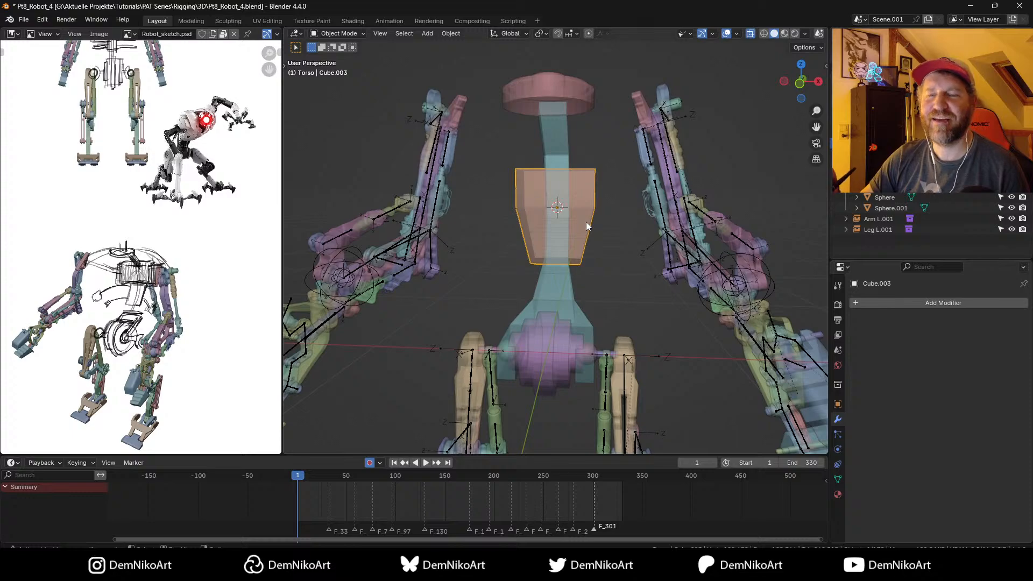
mouse_move(585, 222)
middle_down()
mouse_move(589, 244)
mouse_move(612, 244)
mouse_move(562, 257)
mouse_move(609, 247)
mouse_move(579, 248)
mouse_move(586, 237)
middle_up()
key(Tab)
scroll(570, 274, up, 4)
key(Tab)
key(alt+z)
key(ctrl+s)
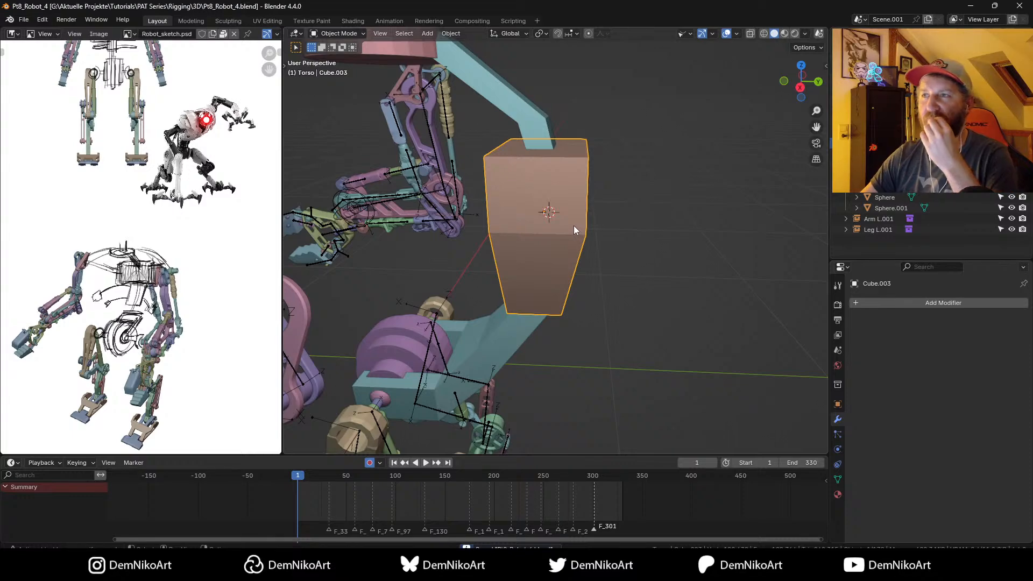
Step: Add a plane at the 3D cursor, scale it down to fit within the block, and rotate it 90° about X
middle_drag(579, 237, 553, 237)
scroll(579, 238, up, 5)
scroll(609, 263, down, 4)
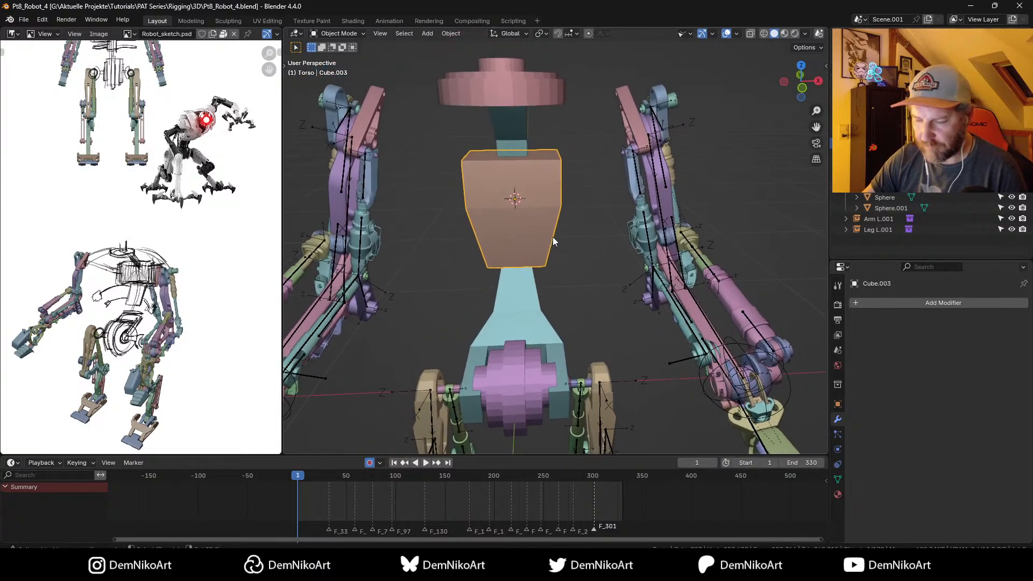
key(shift+a)
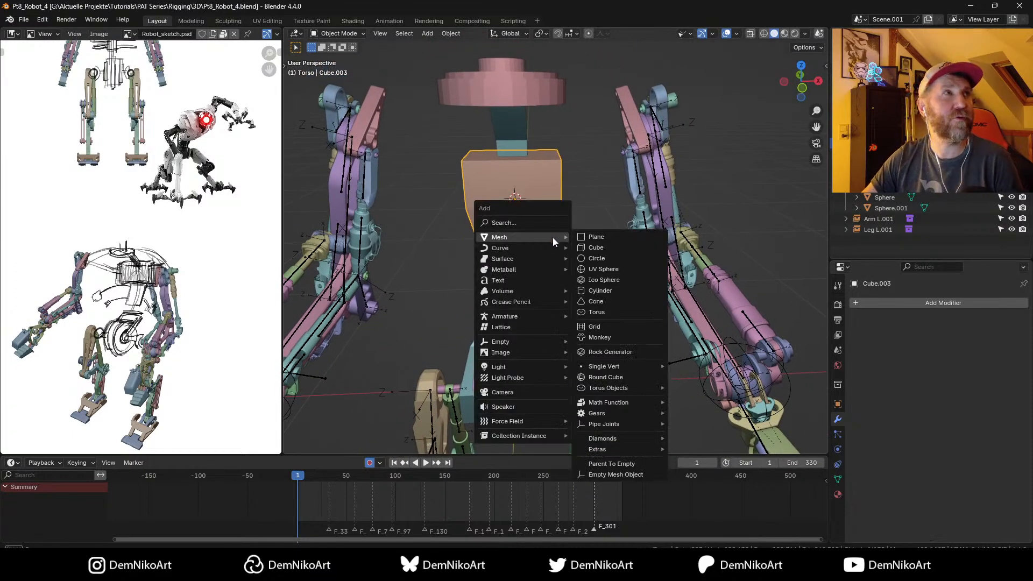
click(618, 237)
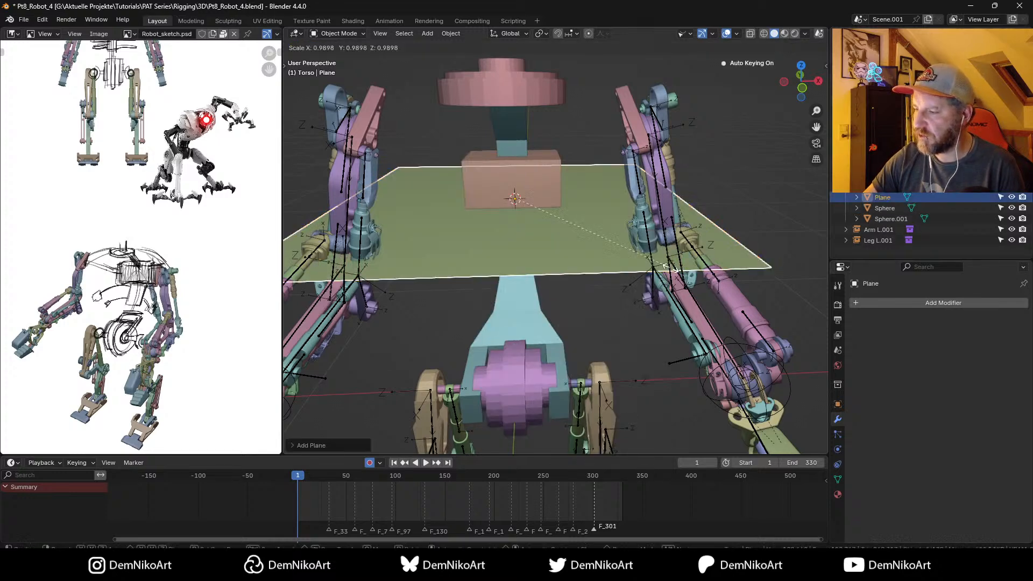
key(s)
click(541, 224)
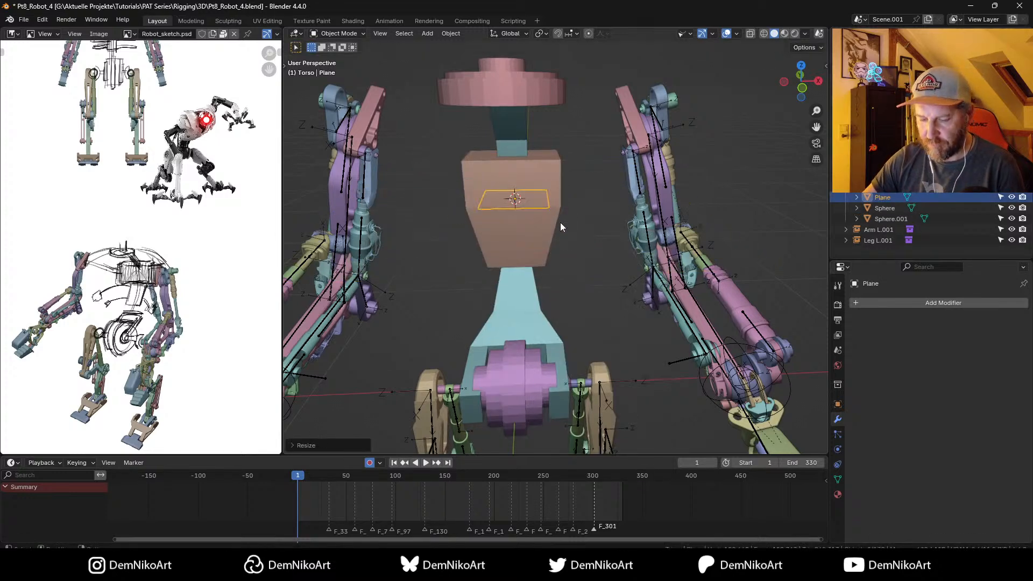
text(rx90)
key(Return)
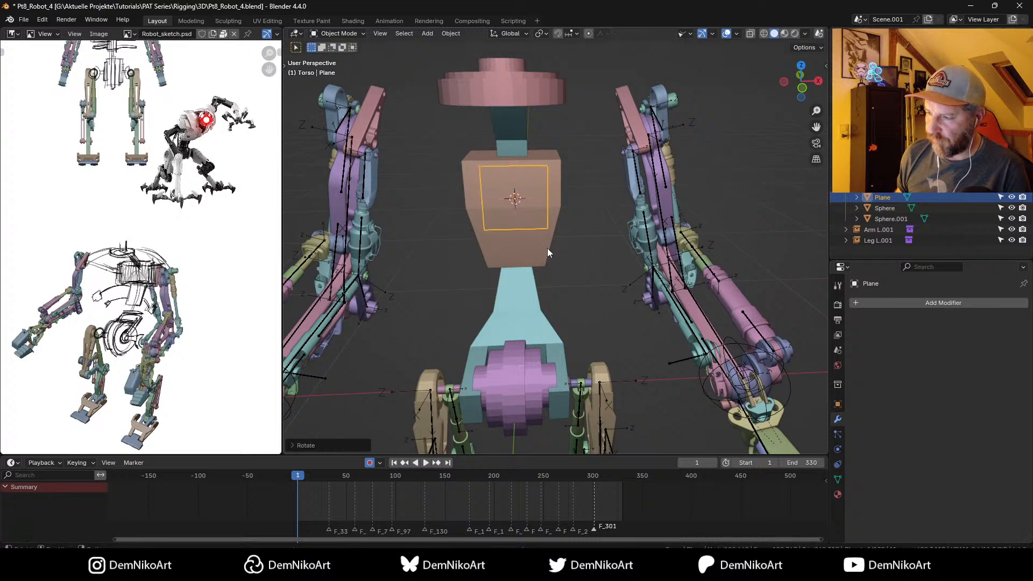
Step: Move the upright plane out beside the block, shrink it to a small square, and check its placement in an X-ray top view
key(g)
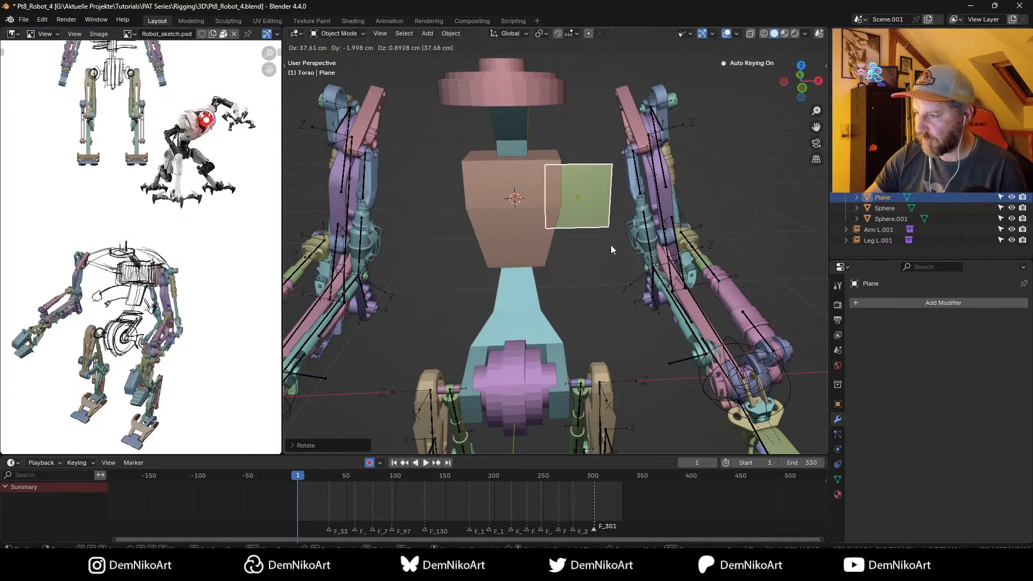
click(611, 245)
key(s)
click(603, 232)
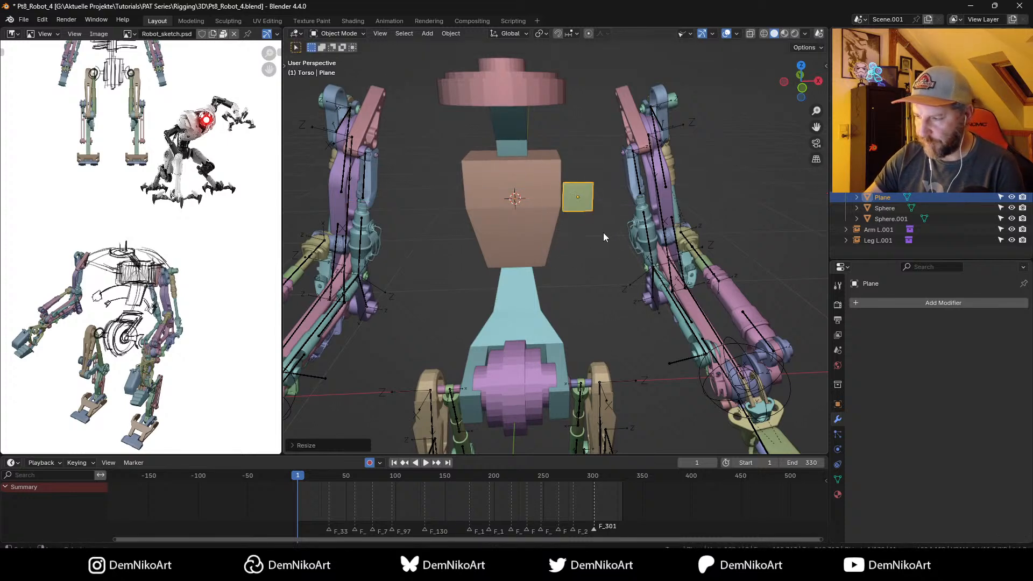
mouse_move(602, 231)
middle_down()
mouse_move(575, 260)
mouse_move(587, 231)
mouse_move(612, 220)
middle_up()
key(g)
click(602, 228)
key(KP_7)
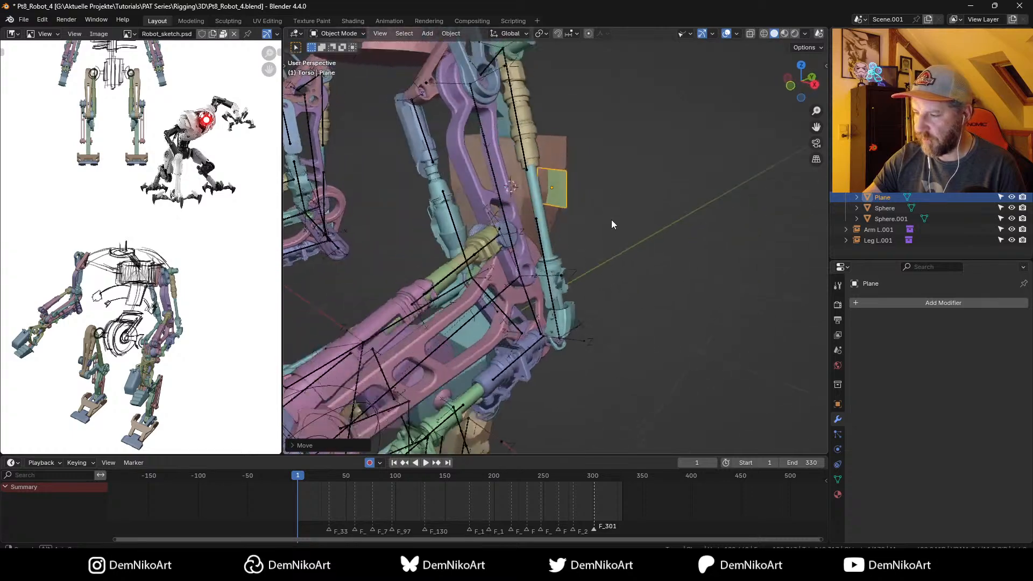
key(alt+z)
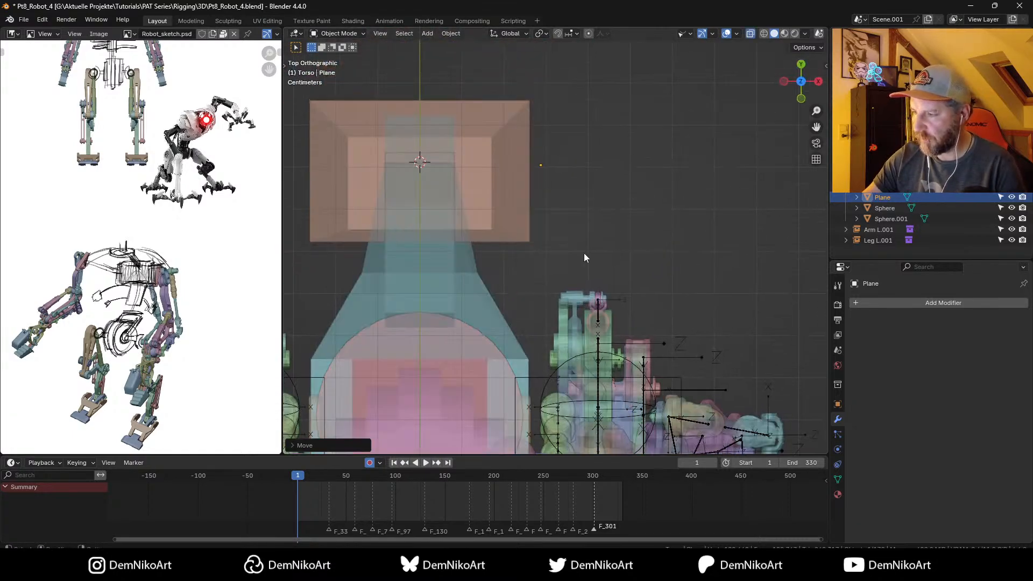
Step: Edit the plane's mesh and move its outer edge inward and slightly forward beside the torso block
scroll(592, 215, up, 2)
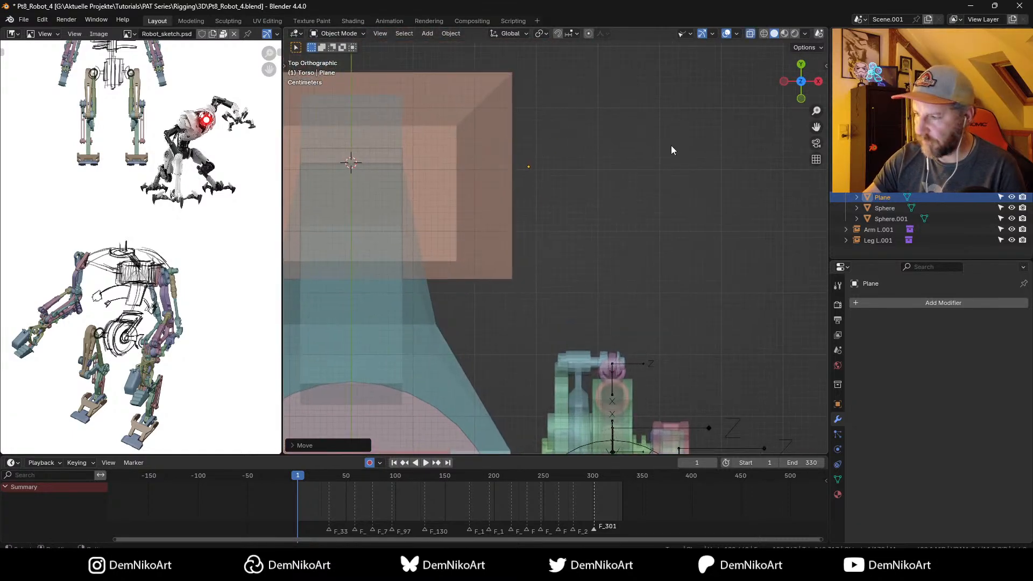
key(ctrl+p)
click(660, 159)
key(Tab)
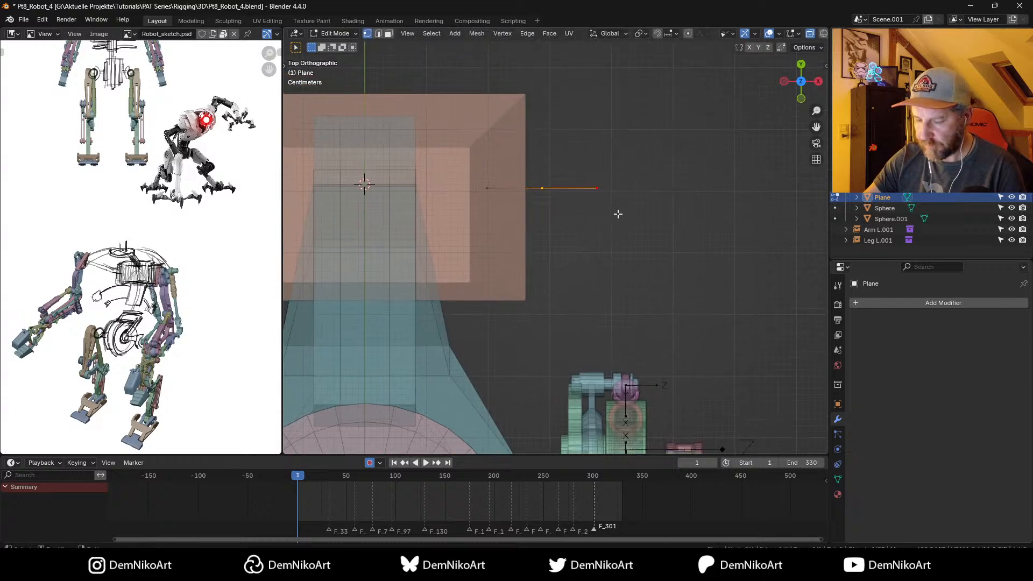
key(g)
click(593, 231)
Step: Extrude the plane's outer edge repeatedly into a segmented strip that curves forward and back in toward the torso's front
key(e)
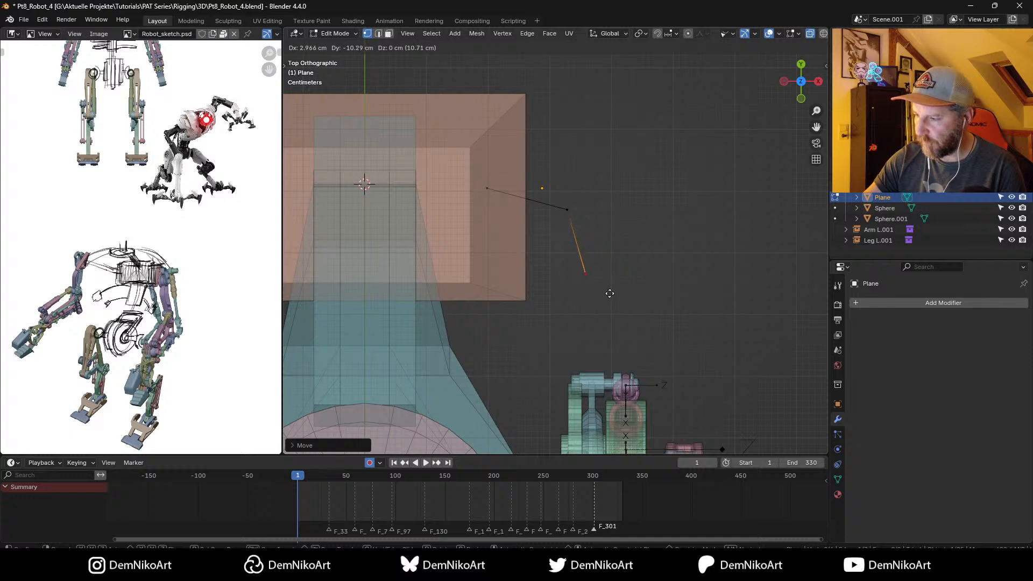
click(617, 291)
shift+middle_drag(618, 293, 647, 202)
key(e)
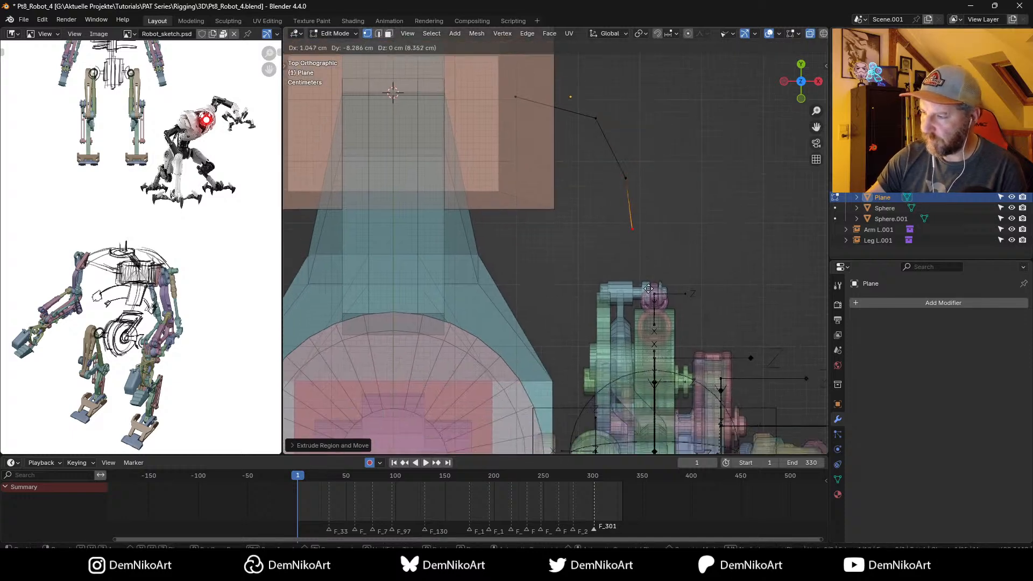
click(652, 327)
key(e)
shift+middle_drag(619, 417, 659, 260)
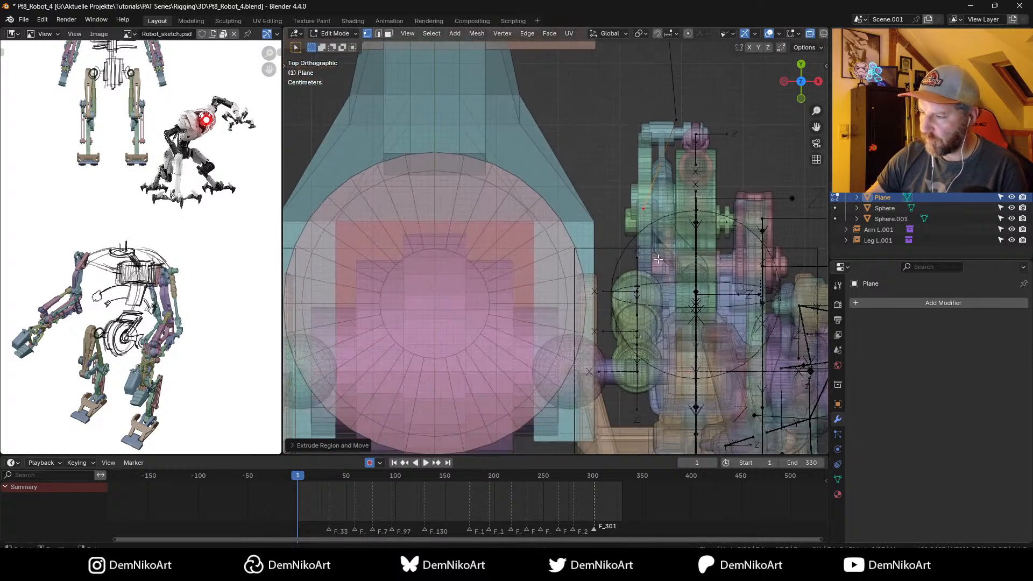
click(608, 364)
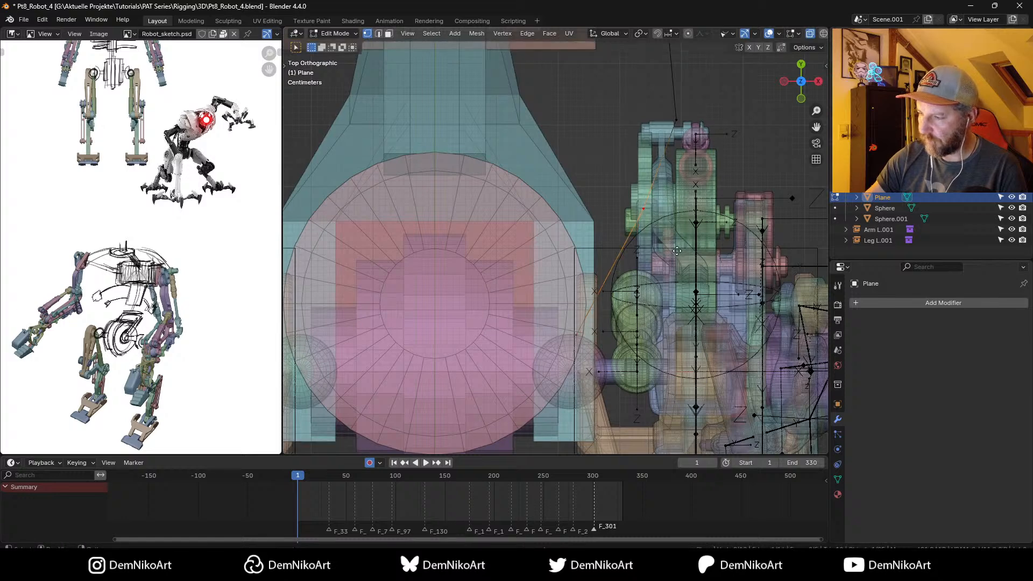
Step: Reposition the edge before the strip's front end to smooth its curve, and finish editing the mesh
key(g)
click(685, 287)
middle_drag(657, 335, 596, 313)
middle_drag(523, 366, 644, 214)
key(Tab)
scroll(644, 208, down, 5)
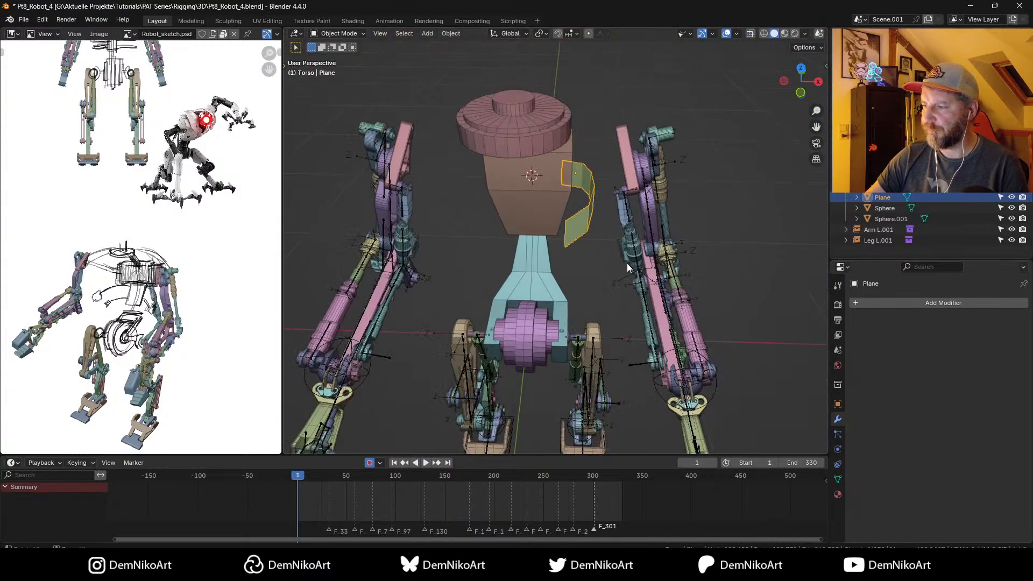
Step: Hide the robot arm and leg on the strip's side while viewing the model from above
mouse_move(627, 264)
middle_down()
mouse_move(640, 260)
mouse_move(620, 269)
middle_up()
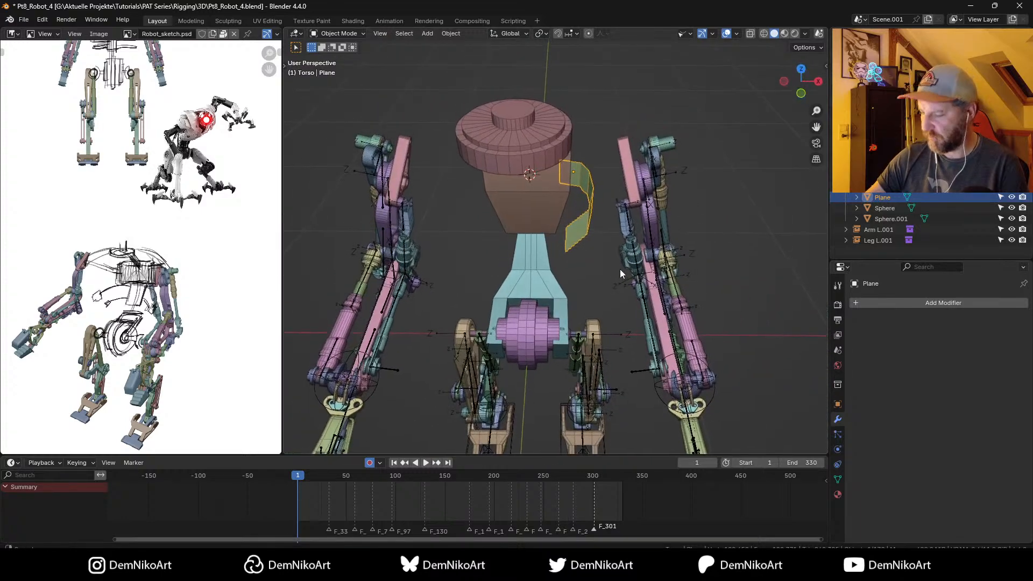
key(KP_7)
scroll(614, 276, up, 2)
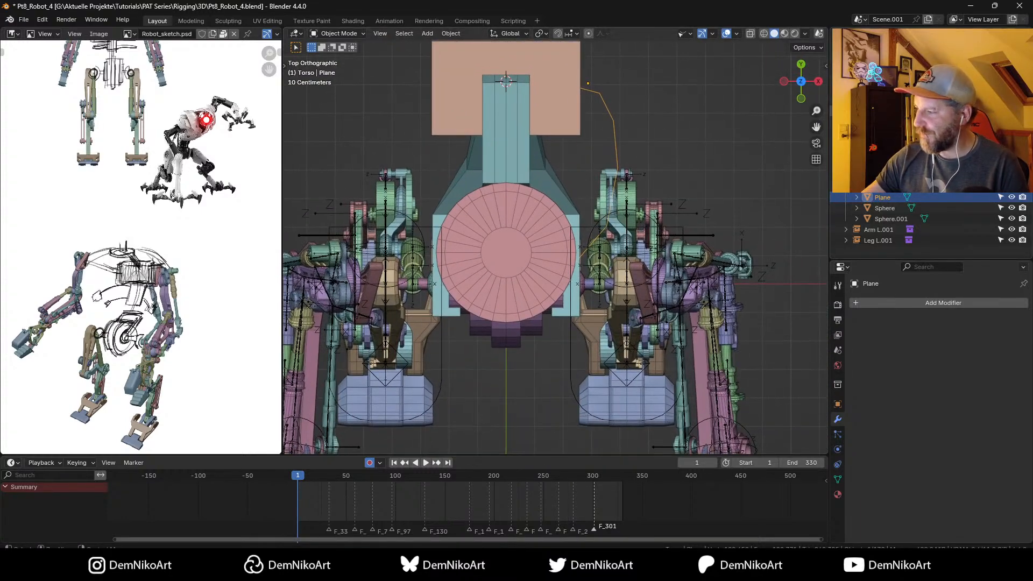
key(h)
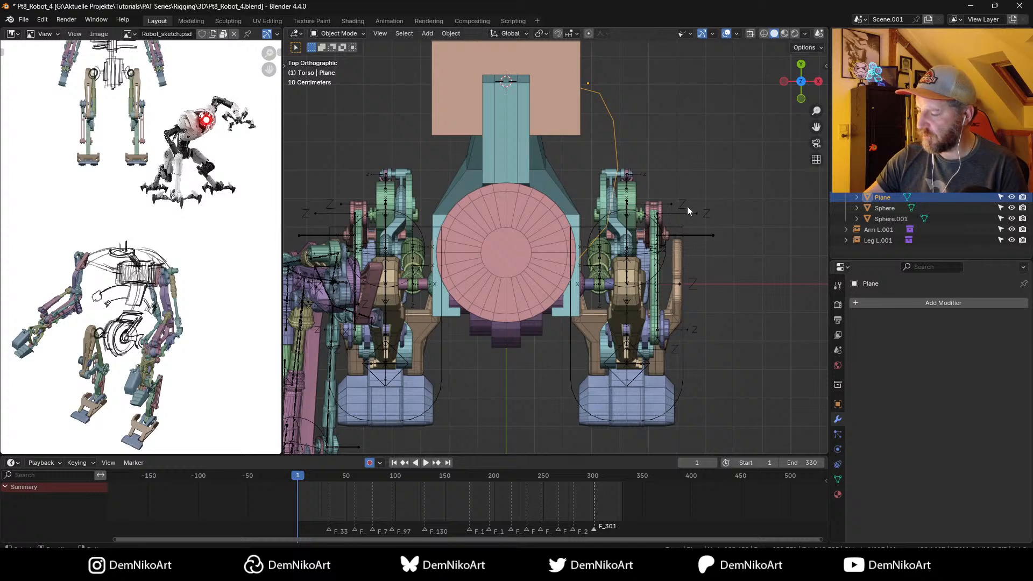
key(h)
shift+middle_drag(630, 234, 615, 290)
Step: Select the strip's three middle edges through the mesh and move them outward, away from the torso
key(Tab)
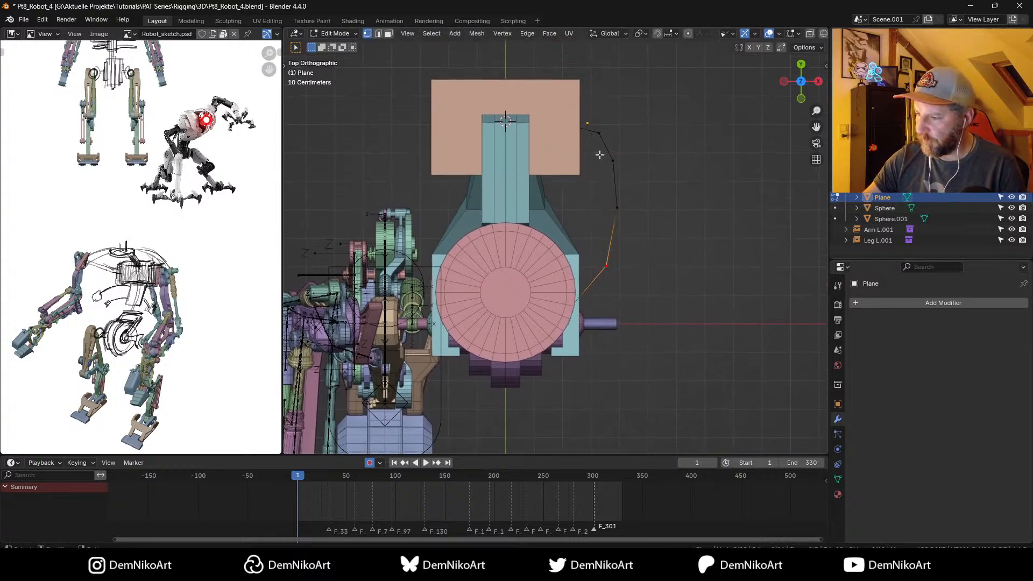
drag(599, 154, 642, 277)
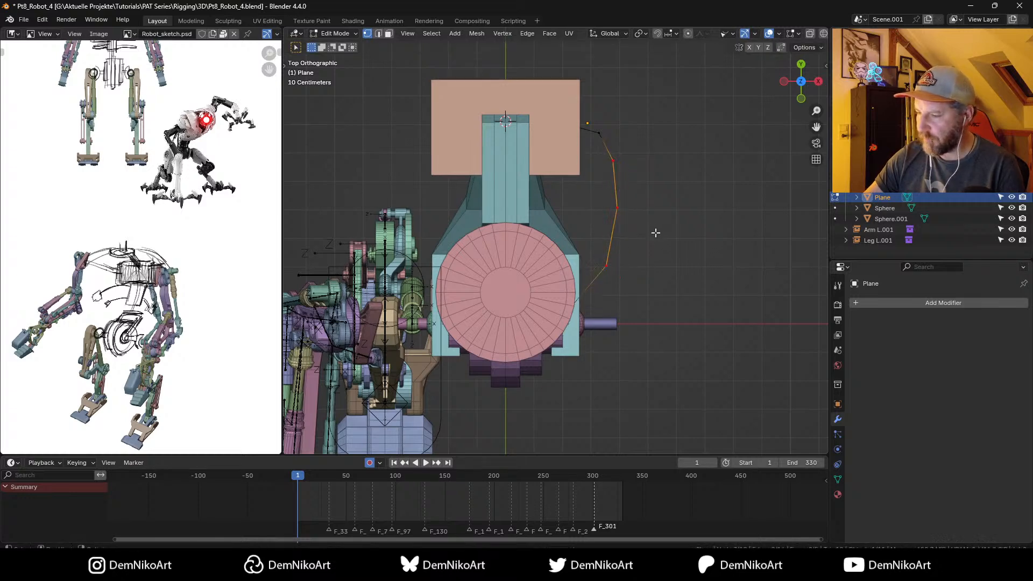
key(alt+z)
drag(588, 157, 646, 281)
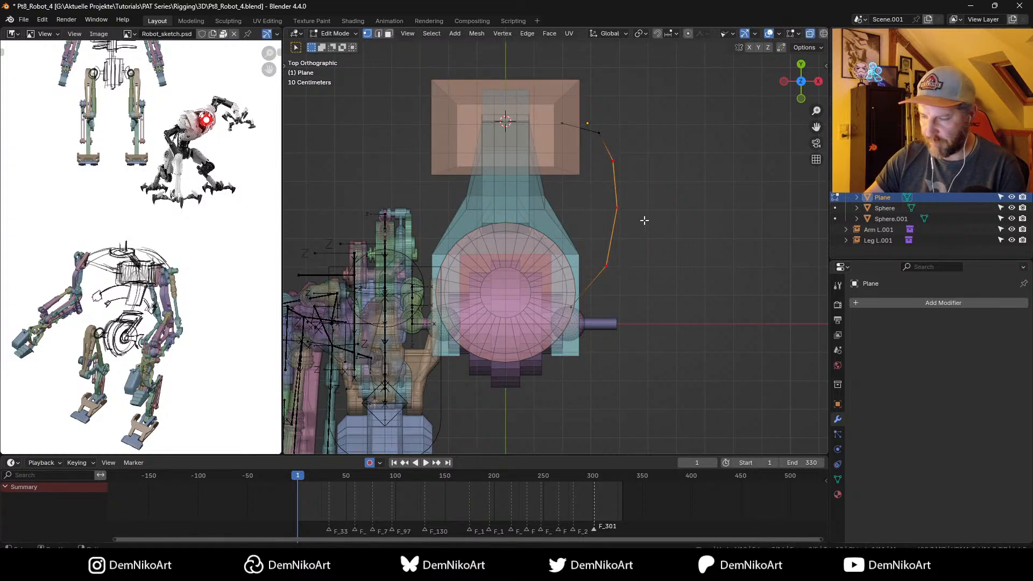
key(g)
click(661, 231)
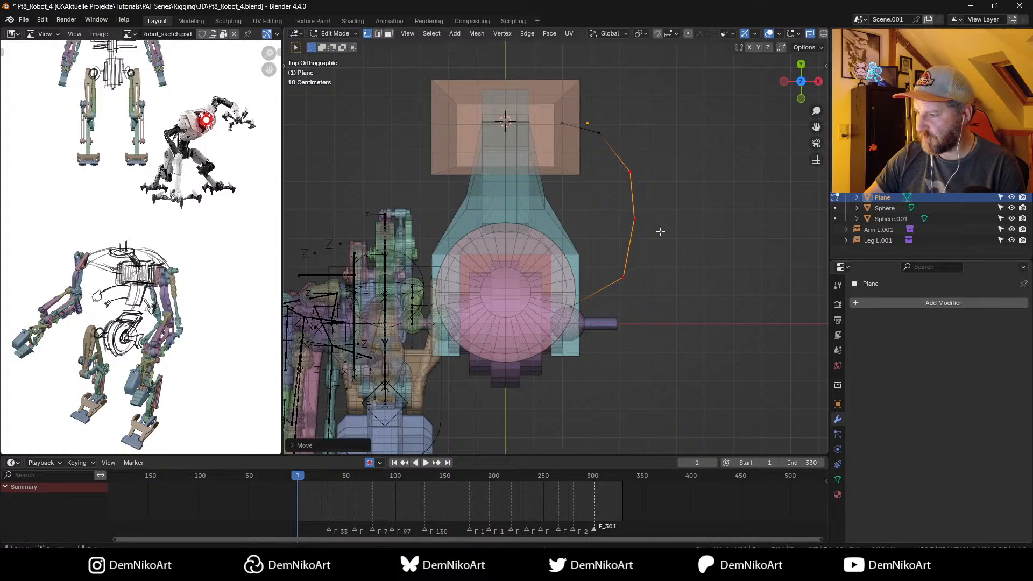
Step: Move the strip's middle edge outward and forward, and slightly adjust the edge in front of it
drag(619, 205, 619, 206)
key(g)
click(665, 266)
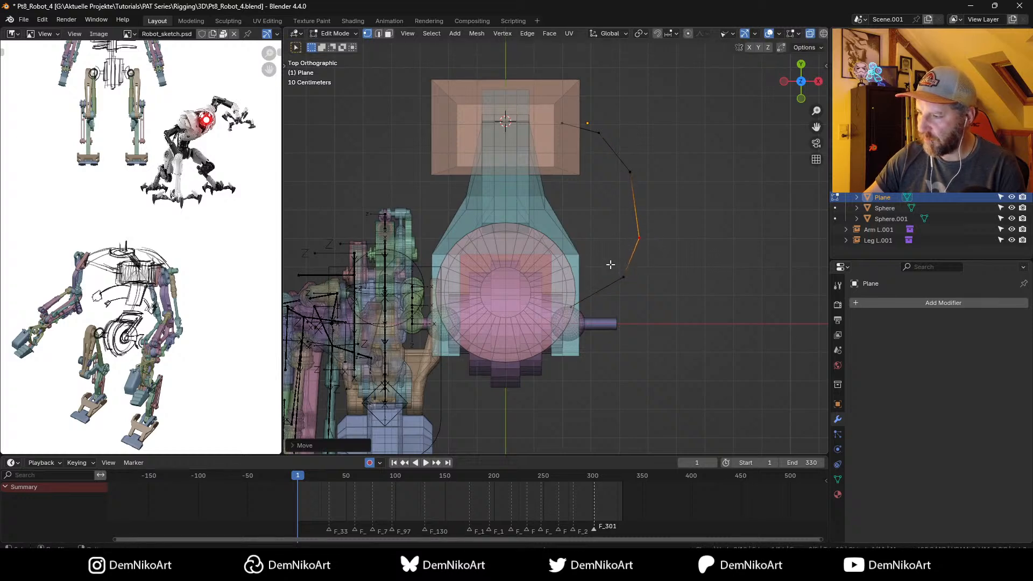
drag(610, 262, 658, 322)
key(g)
click(641, 312)
Step: Shift the strip's front three edges outward together, and move only the front two edges farther forward
shift+click(640, 237)
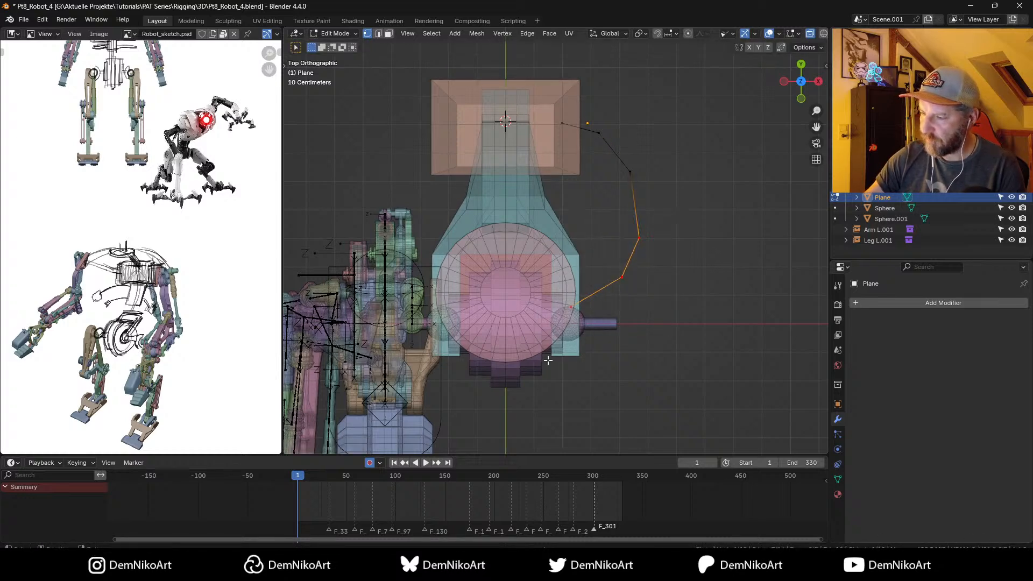
key(g)
click(655, 316)
shift+click(643, 235)
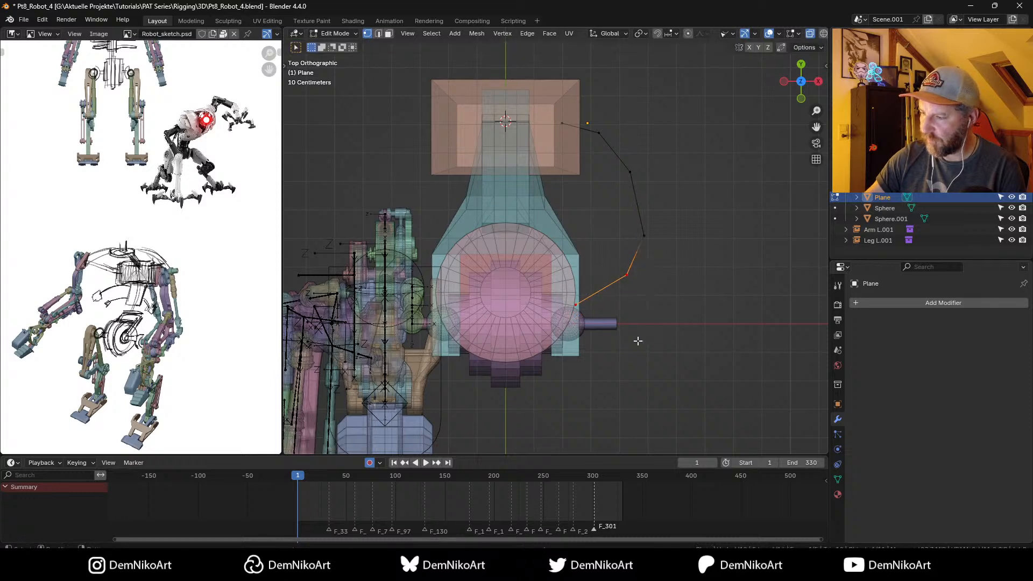
key(g)
click(619, 381)
Step: Reposition the strip's front end edge beside the hip axle, shifting it slightly outward from the torso
key(ctrl+KP_Subtract)
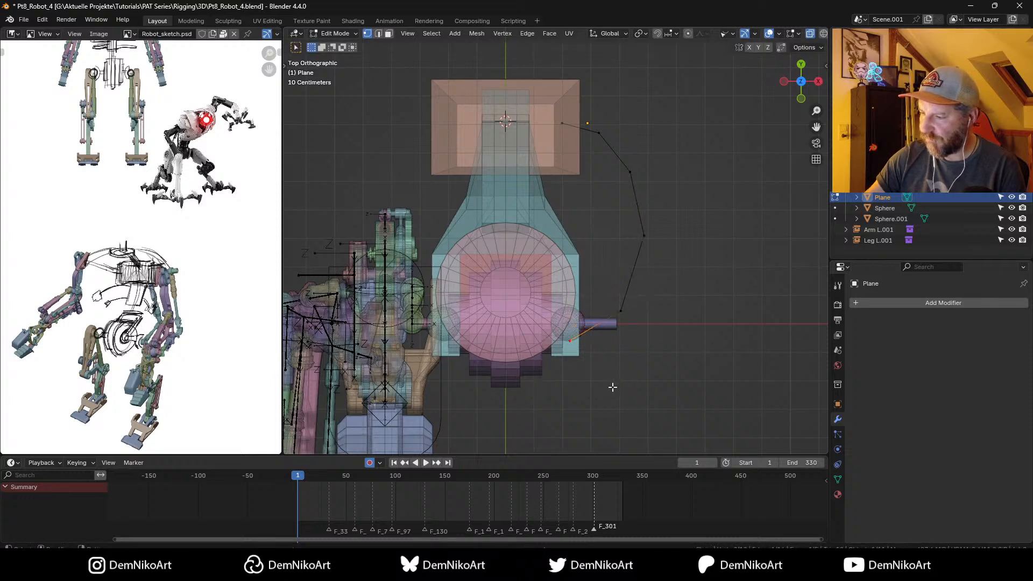
key(g)
click(612, 393)
middle_drag(612, 393, 617, 284)
key(KP_7)
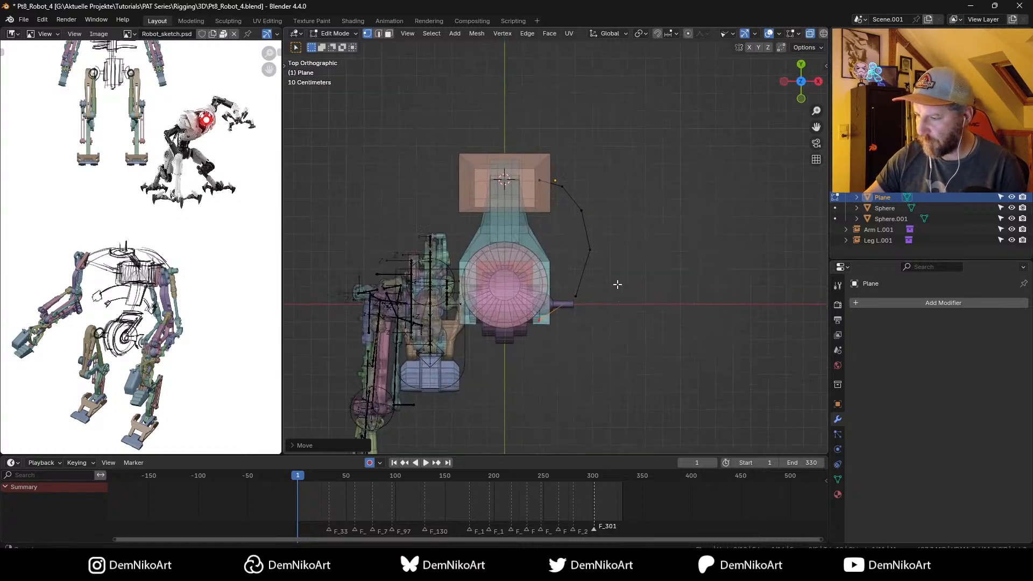
scroll(617, 284, up, 1)
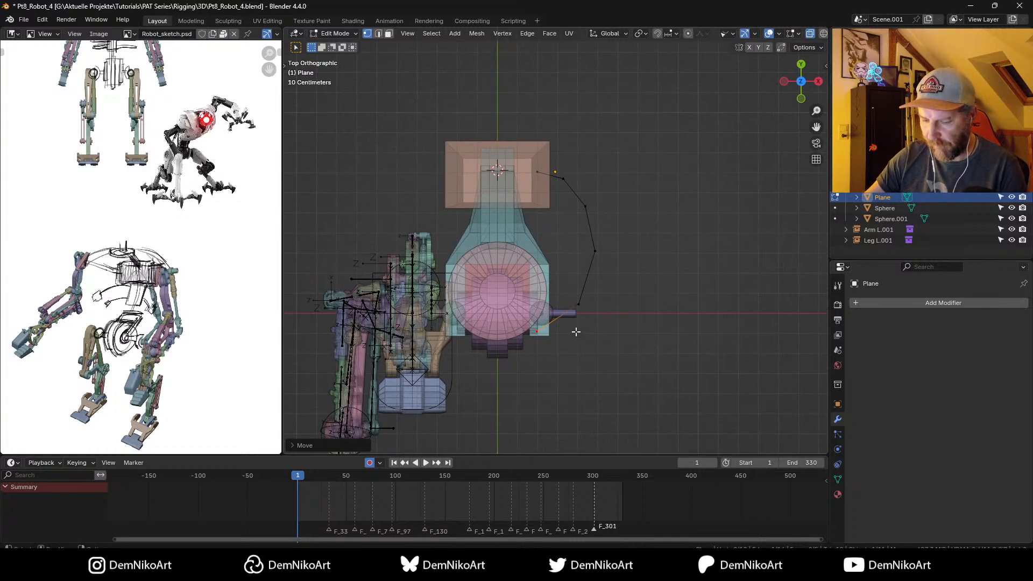
key(alt+shift+z)
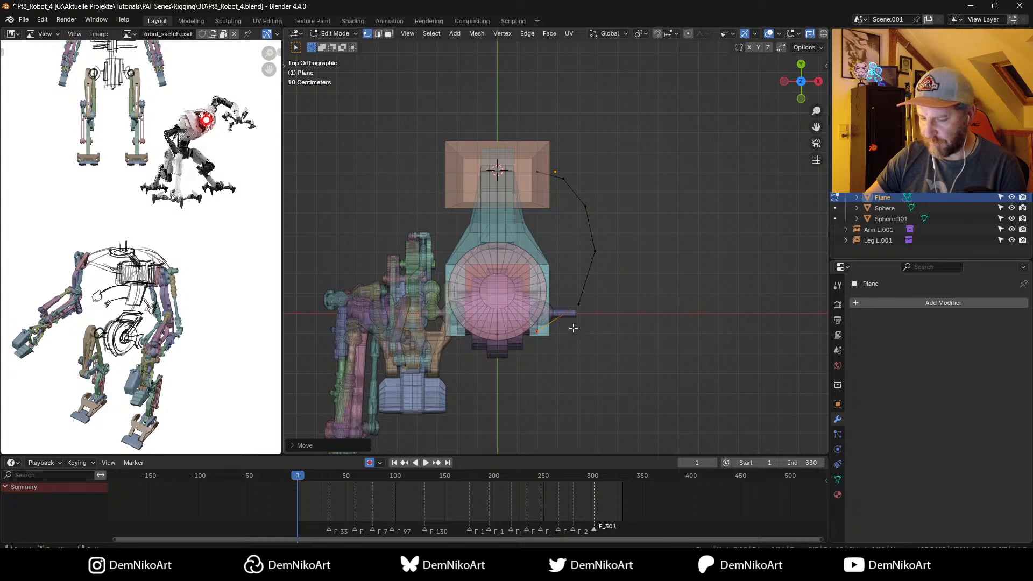
key(alt+shift+z)
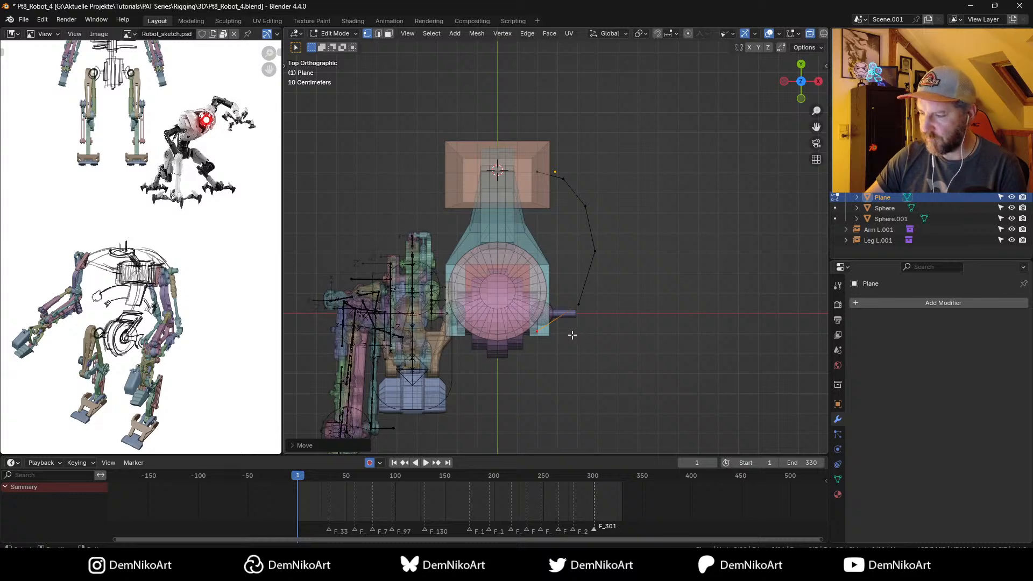
key(g)
click(586, 334)
Step: Move the edge before the strip's front end outward and backward, and nudge the middle edge backward
click(595, 309)
key(g)
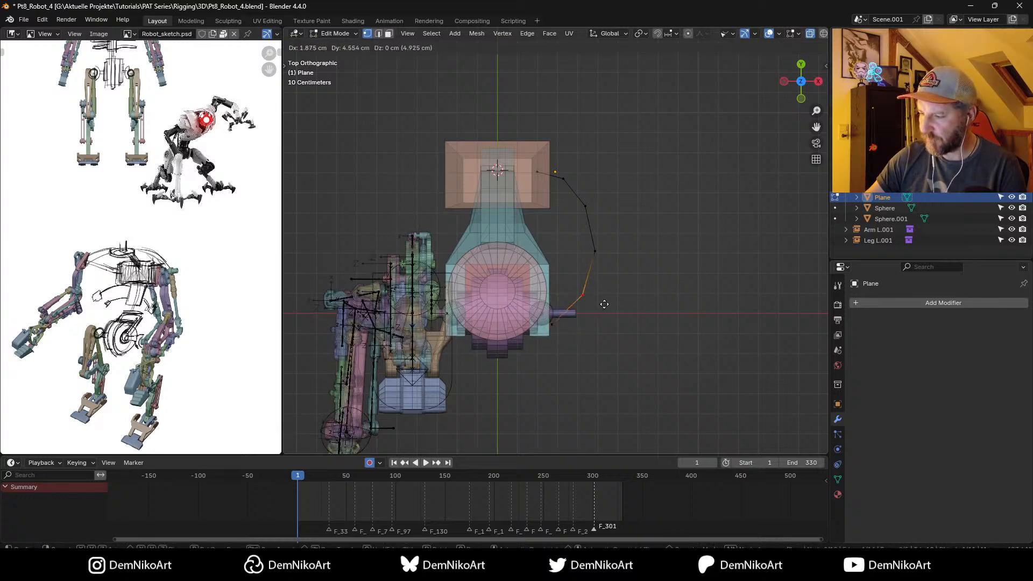
click(605, 296)
click(615, 265)
key(g)
click(613, 243)
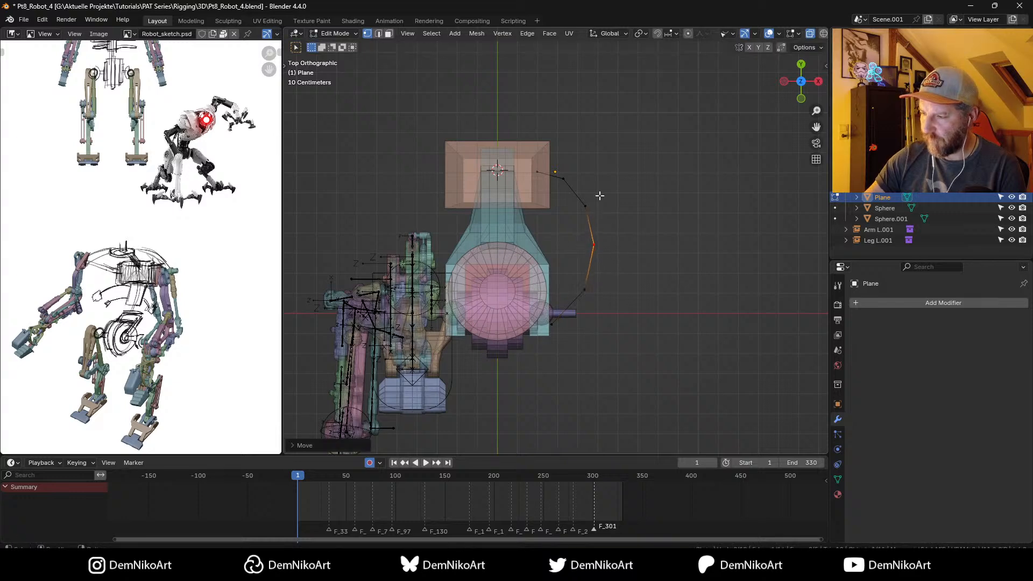
Step: Pull the rear bend edge closer to the torso block and move the middle edge farther back
click(612, 216)
key(g)
click(608, 206)
click(595, 242)
key(g)
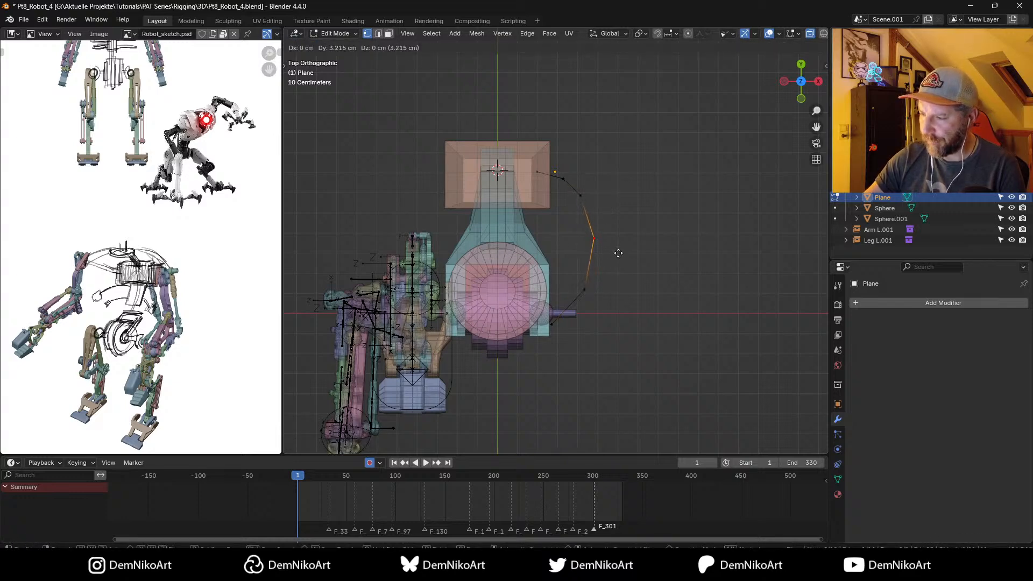
click(618, 252)
Step: Move the front bend edge and the front end edge farther outward, and finish editing the strip's mesh
click(607, 303)
key(g)
click(611, 299)
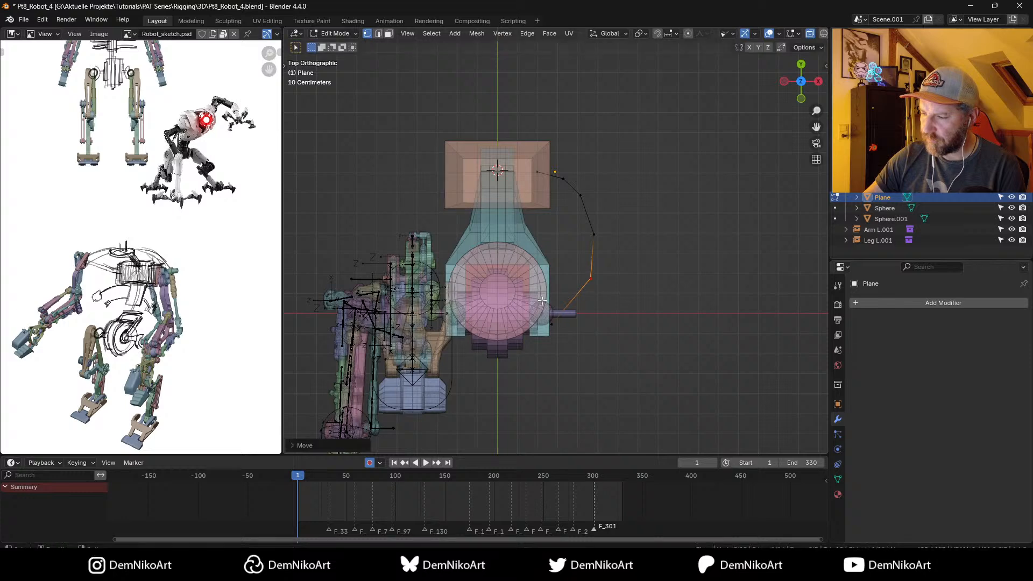
click(595, 340)
key(g)
click(610, 338)
middle_drag(614, 341, 630, 320)
key(Tab)
Step: Scale the strip object along the Z axis to adjust its height
key(KP_7)
key(s)
key(z)
click(644, 310)
key(KP_7)
shift+middle_drag(622, 285, 631, 289)
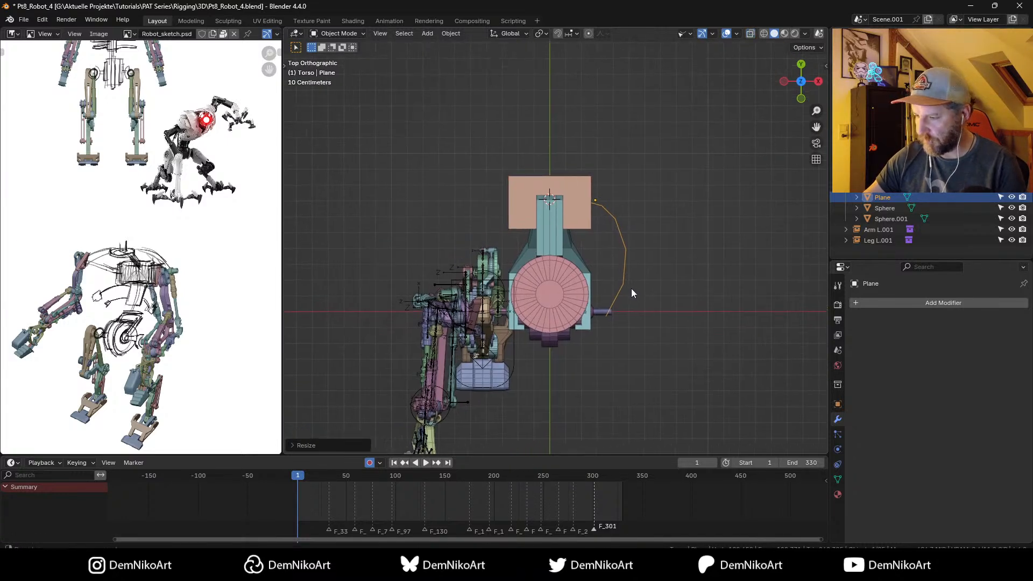
Step: Apply the strip's object transform and add a Solidify modifier to give it thickness
scroll(626, 311, up, 2)
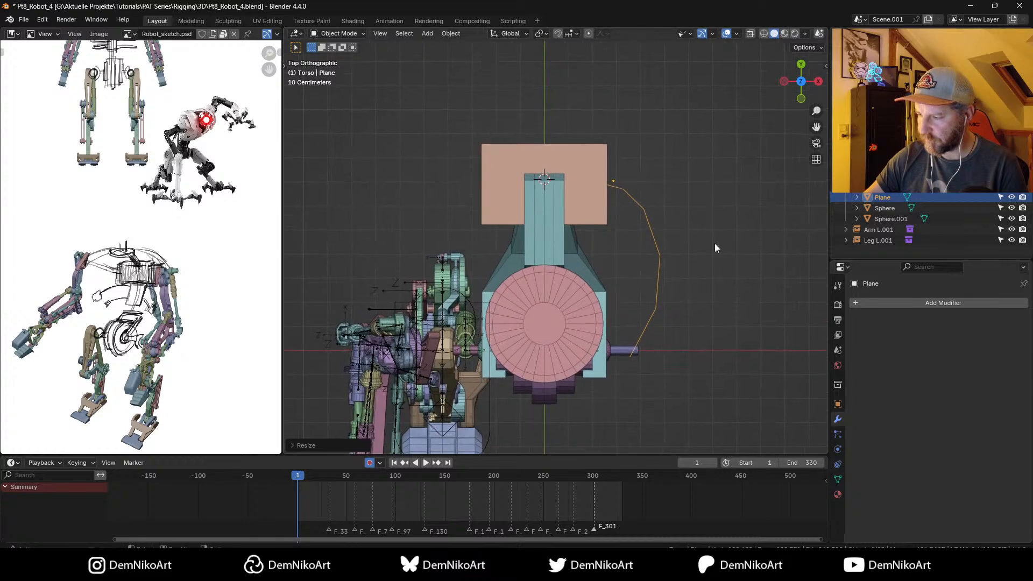
key(ctrl+a)
click(713, 343)
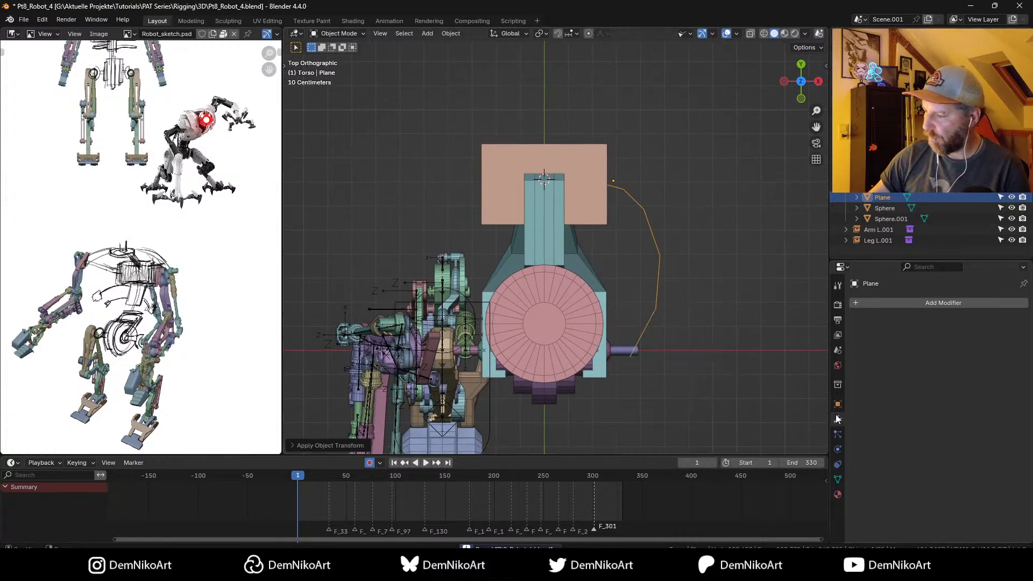
click(837, 420)
click(864, 302)
mouse_move(862, 304)
click(844, 348)
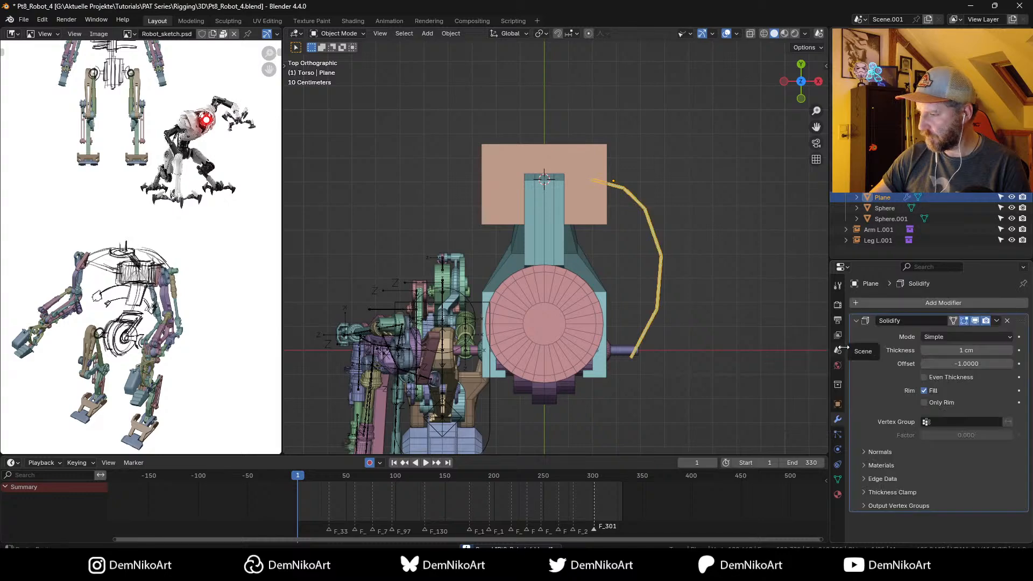
Step: Lower the strip along the Z axis to sit beside the tapered lower part of the torso block
middle_drag(694, 365, 729, 307)
key(g)
key(z)
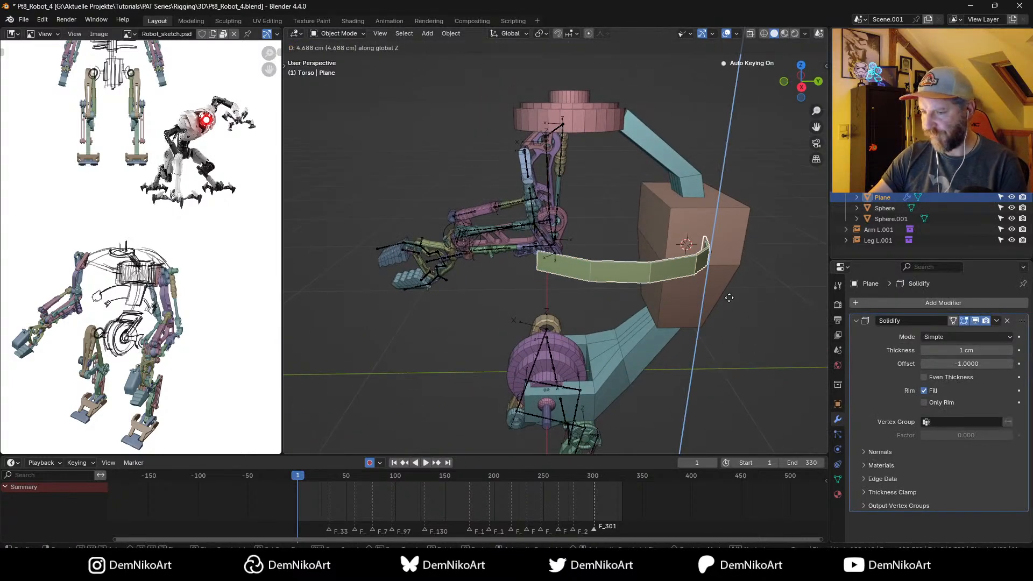
click(717, 341)
shift+scroll(173, 305, up, 5)
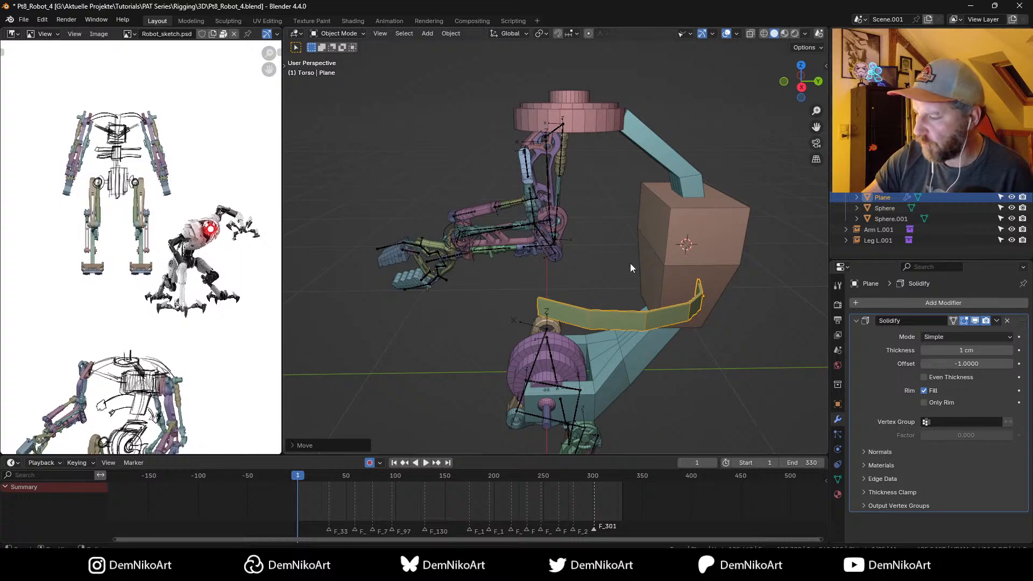
middle_drag(630, 263, 697, 290)
scroll(666, 320, up, 3)
key(g)
key(z)
click(694, 317)
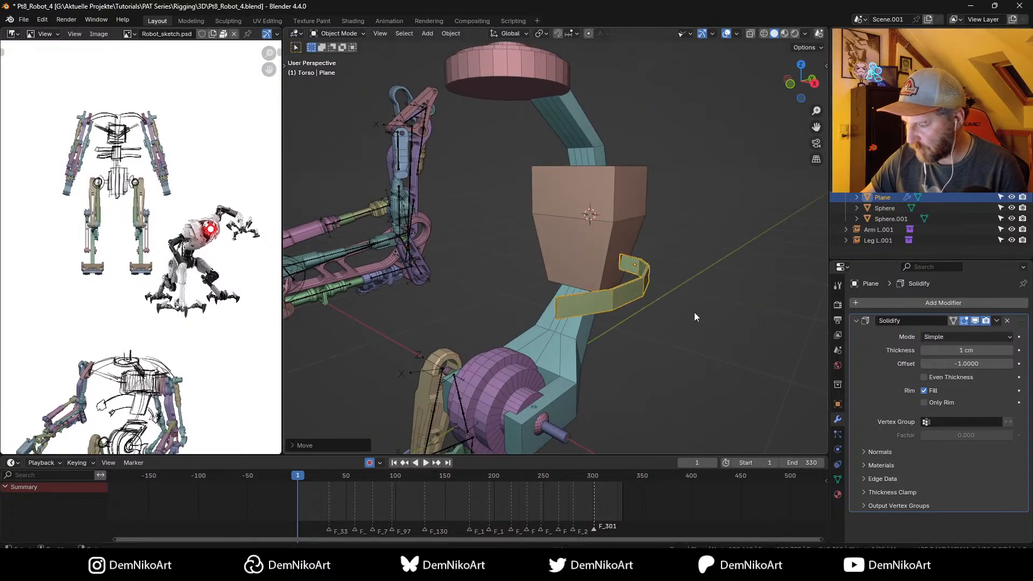
Step: Duplicate the strip about 30 cm straight down along Z and scale the copy smaller
middle_drag(692, 312, 657, 319)
key(shift+d)
key(z)
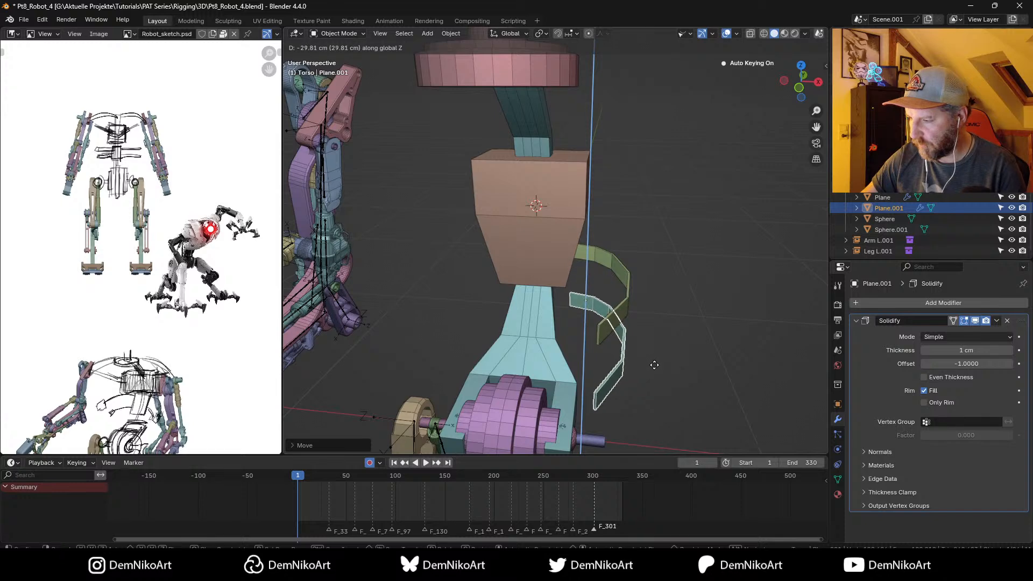
key(s)
click(664, 359)
key(KP_7)
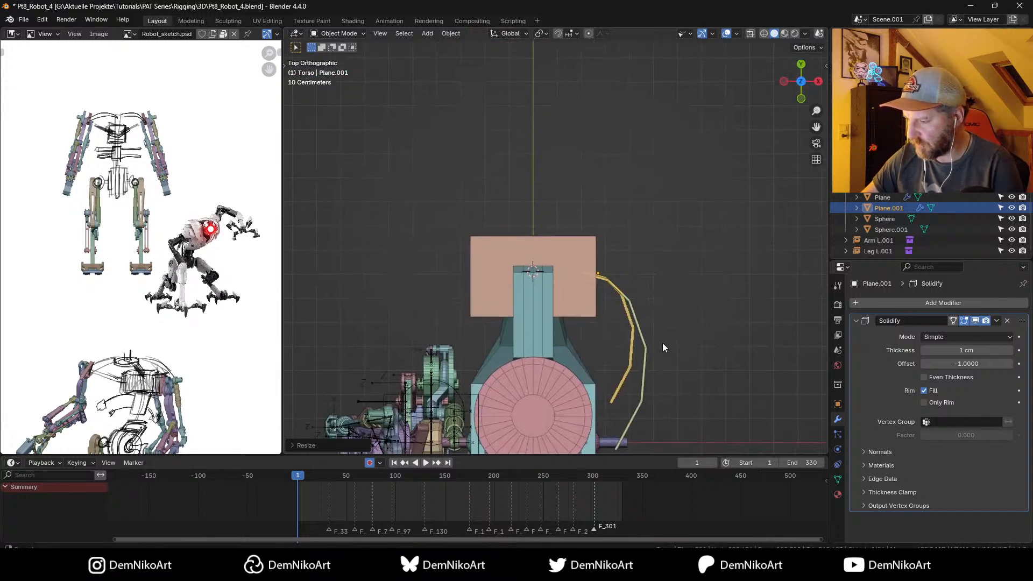
Step: Move the lower strip along the X axis toward the torso block's narrow lower end
middle_drag(663, 343, 661, 271)
key(KP_1)
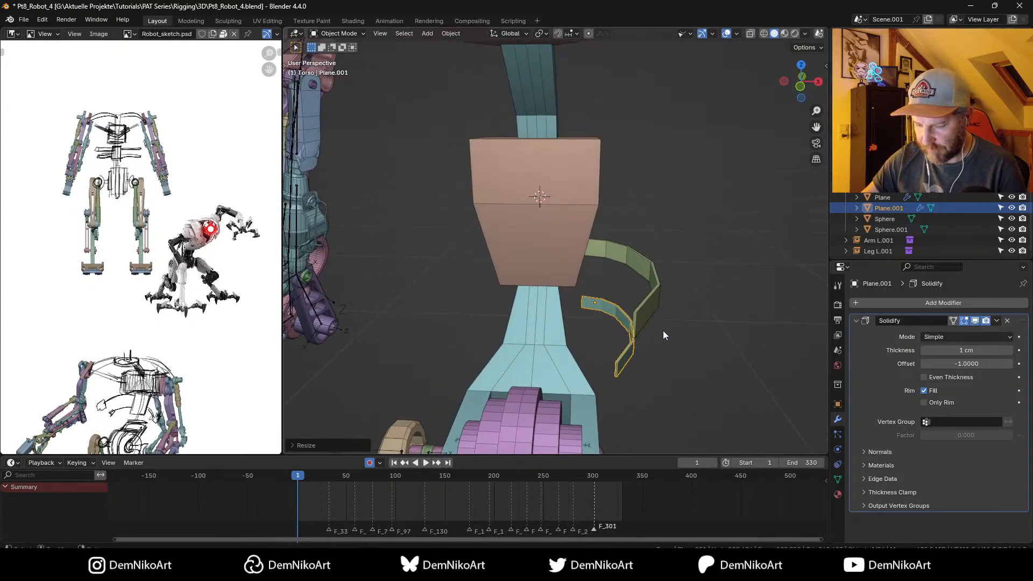
key(g)
key(x)
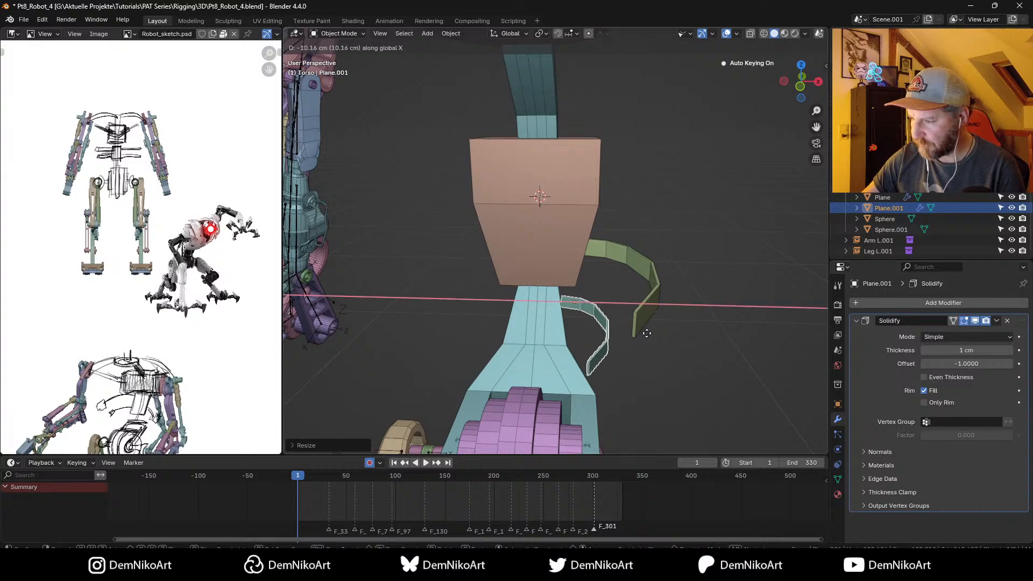
click(596, 295)
Step: Extrude the torso block's bottom face downward and scale the new face smaller to continue the taper
click(591, 284)
middle_drag(592, 284, 636, 295)
key(Tab)
key(3)
click(567, 266)
key(e)
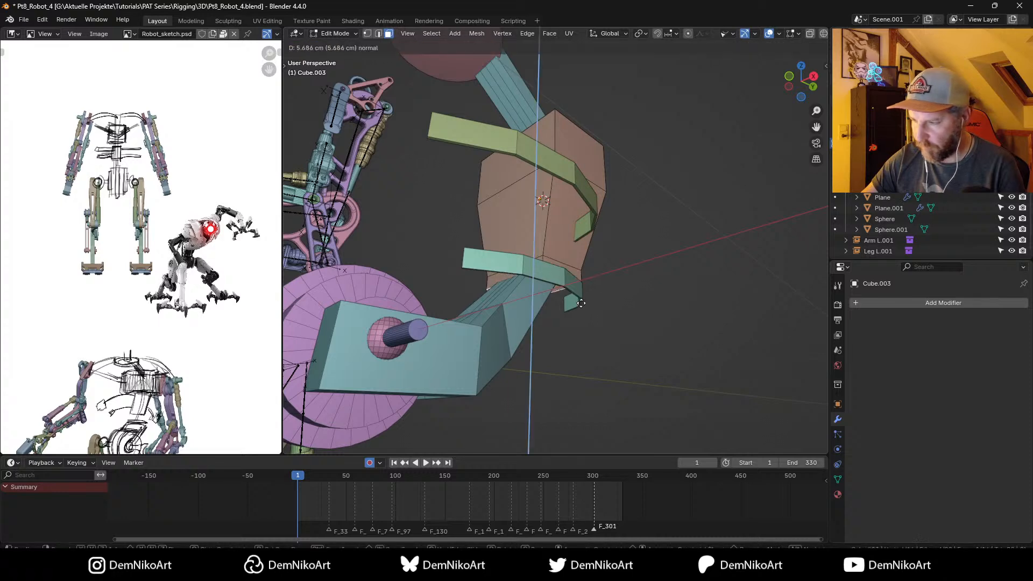
click(581, 340)
key(s)
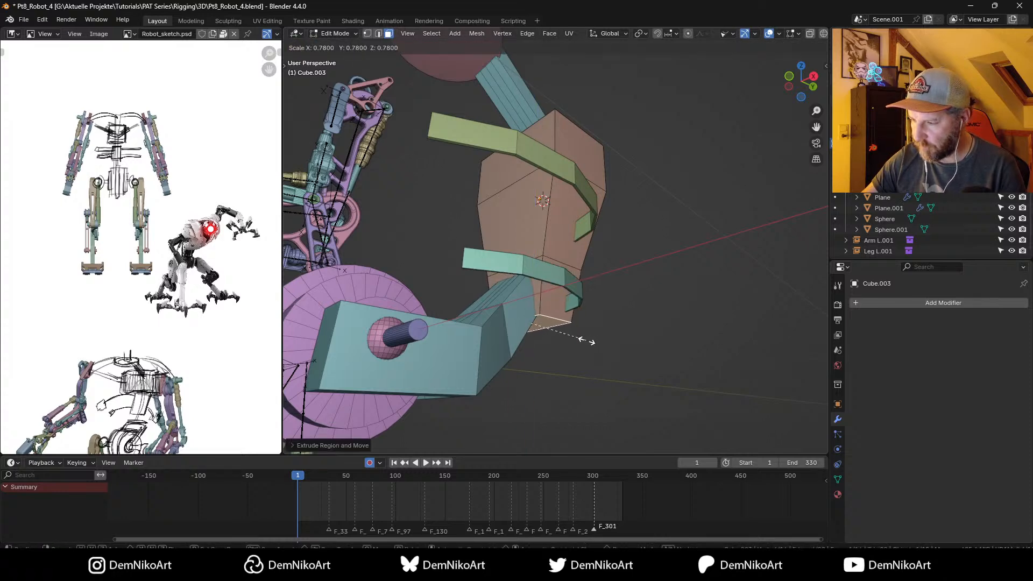
click(585, 339)
middle_drag(582, 333, 573, 321)
key(Tab)
Step: Stretch the lower strip along the Y axis to about 1.3 times its length
click(621, 314)
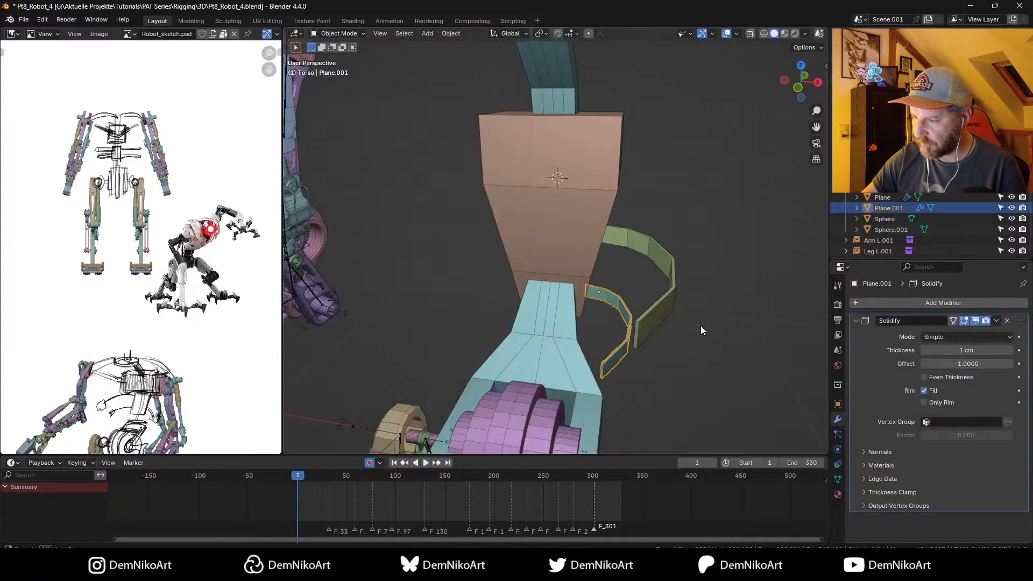
middle_drag(702, 330, 665, 329)
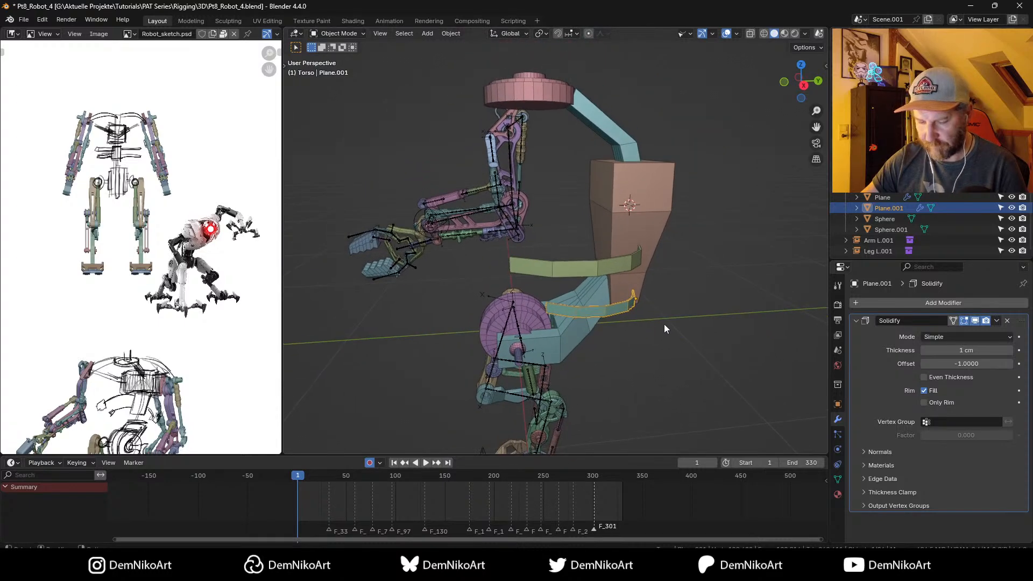
key(s)
key(y)
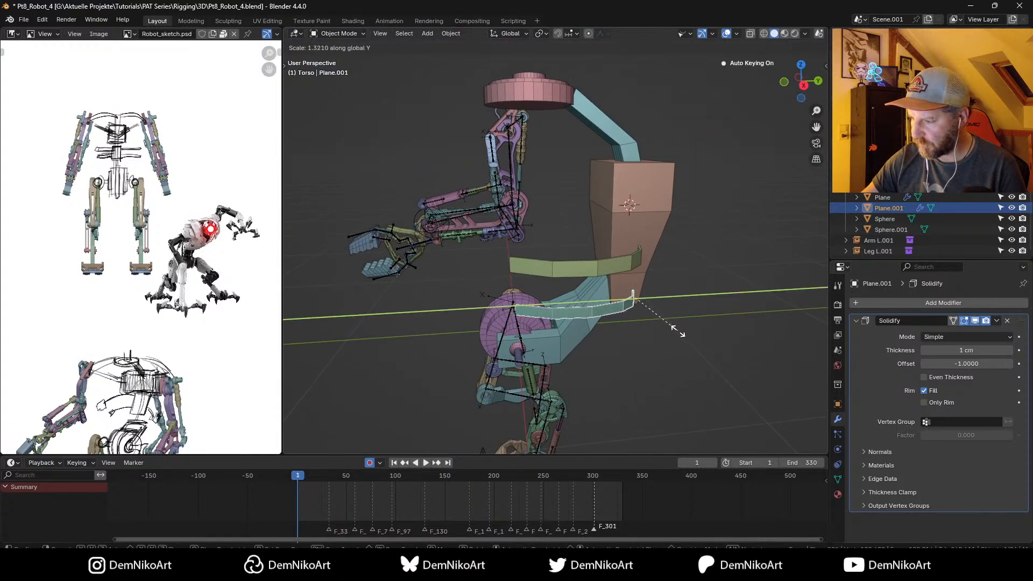
click(672, 333)
mouse_move(672, 333)
middle_down()
mouse_move(649, 340)
mouse_move(642, 319)
mouse_move(653, 330)
middle_up()
Step: Set the pivot point to 3D Cursor and make linked duplicates of both curved strips in place
shift+click(607, 247)
middle_drag(621, 250, 635, 261)
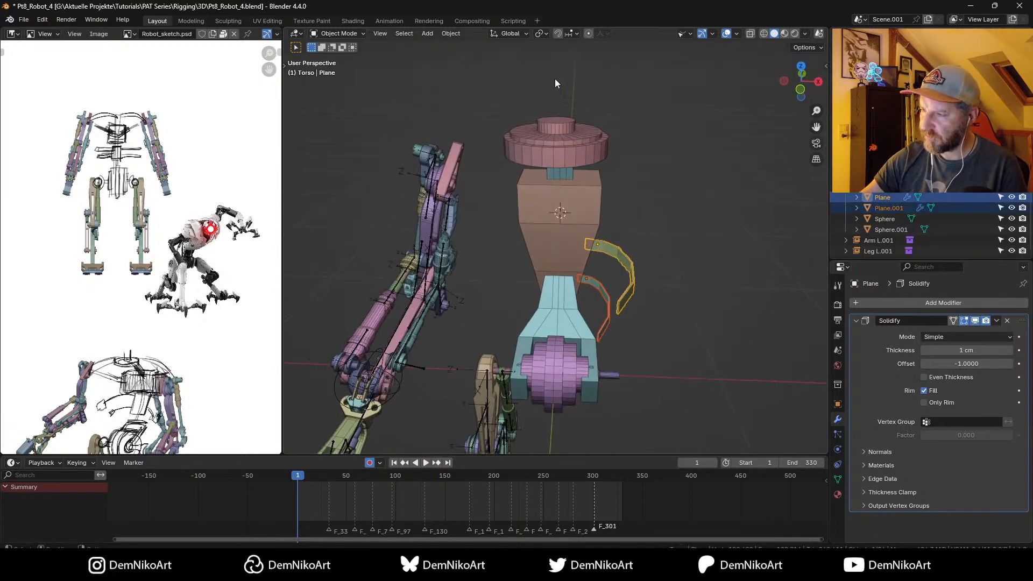
click(540, 34)
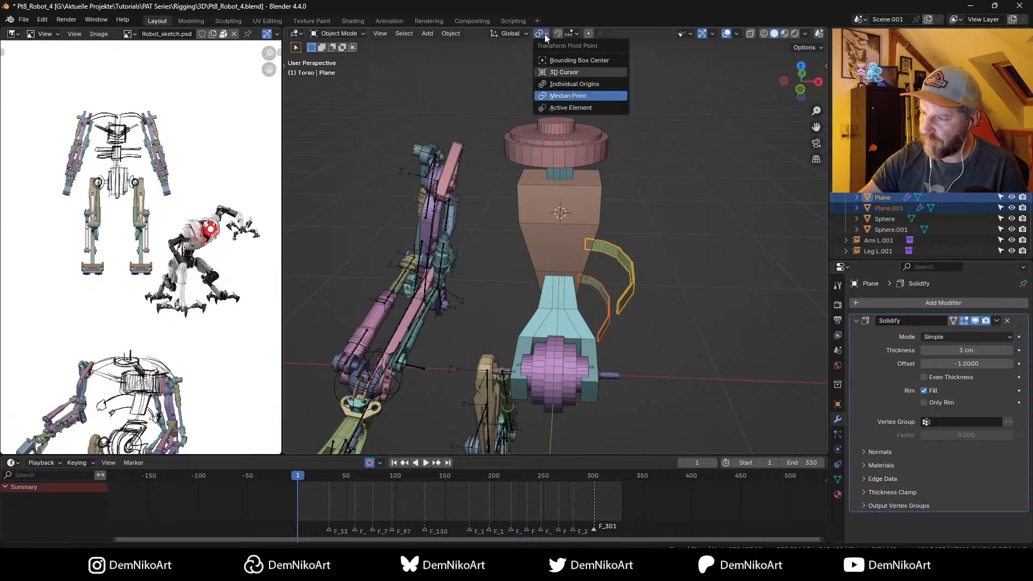
click(557, 83)
key(shift+d)
right_click(596, 218)
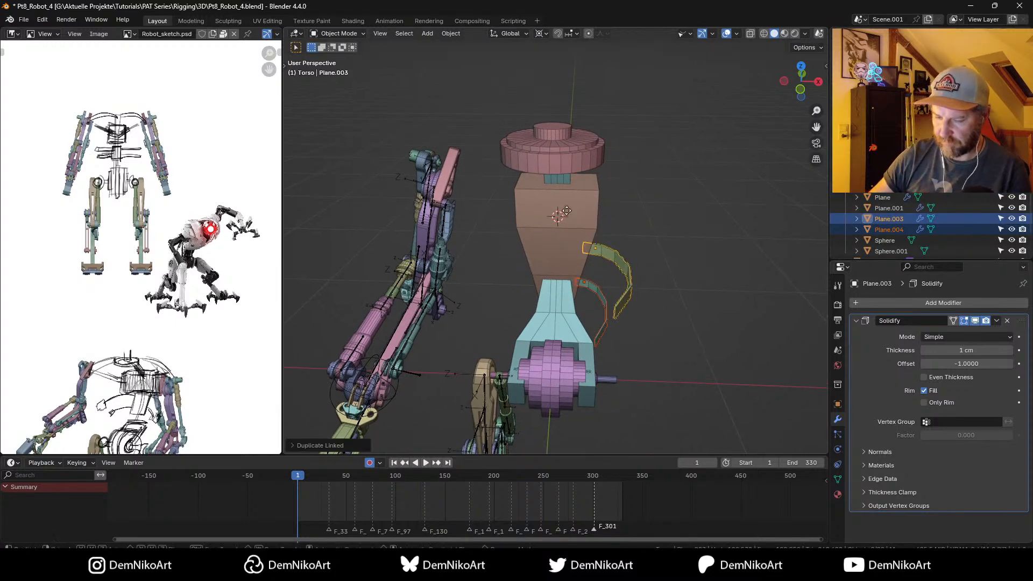
Step: Mirror the duplicated strips along the X axis onto the opposite side of the torso
key(ctrl+m)
key(x)
key(Return)
middle_drag(664, 297, 756, 178)
shift+middle_drag(653, 258, 623, 234)
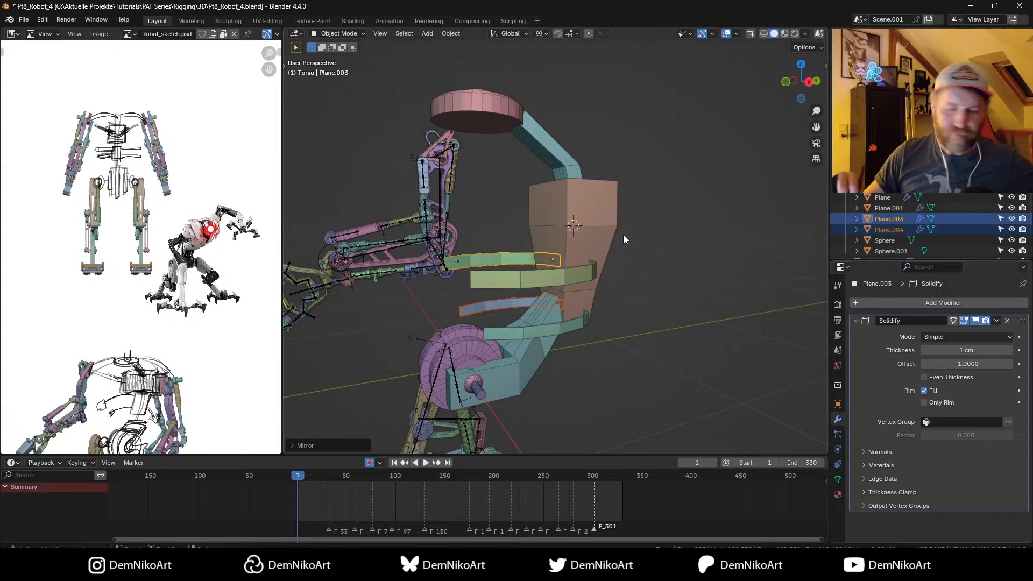
Step: Raise all four strips slightly along the Z axis and save the file
mouse_move(582, 257)
middle_down()
mouse_move(603, 249)
mouse_move(595, 233)
mouse_move(619, 268)
mouse_move(577, 240)
middle_up()
shift+click(577, 239)
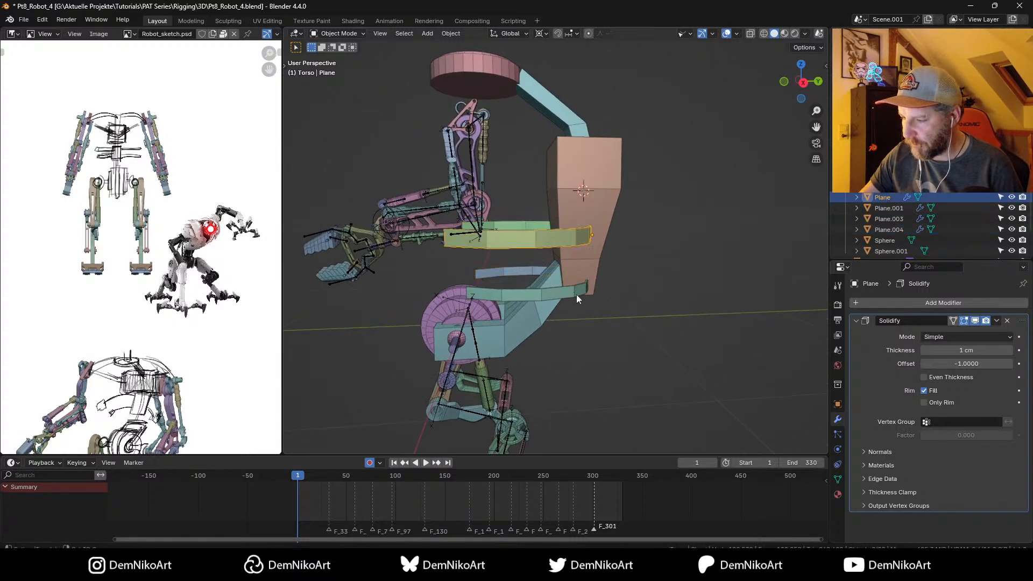
shift+click(576, 295)
shift+click(523, 269)
shift+click(533, 225)
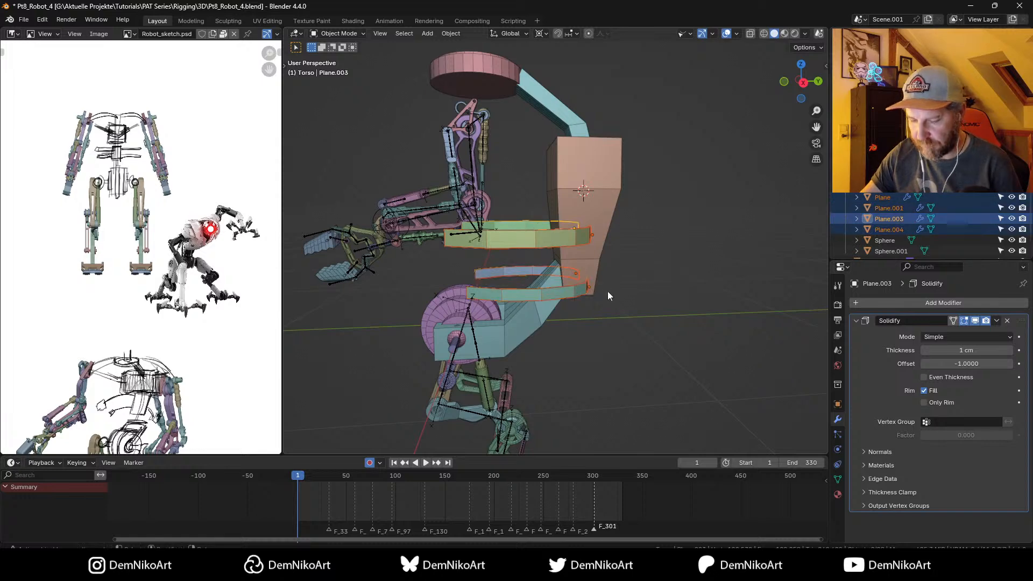
key(g)
key(z)
click(606, 290)
mouse_move(606, 289)
middle_down()
mouse_move(643, 240)
mouse_move(635, 285)
mouse_move(609, 272)
middle_up()
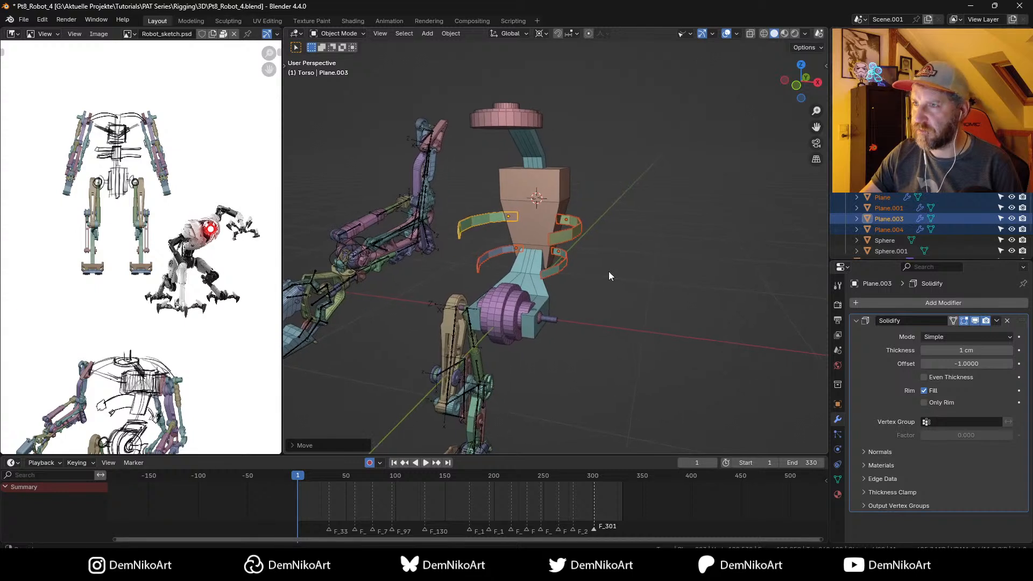
key(ctrl+s)
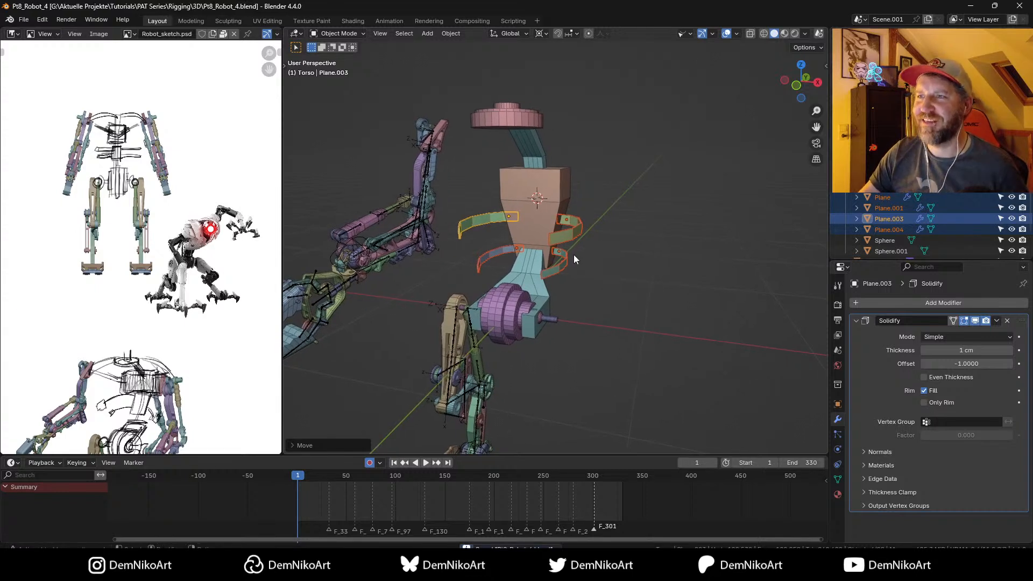
Step: Examine the front and side drawings in the robot sketch and compare their torso shape with the model
middle_drag(574, 247, 468, 267)
middle_drag(158, 398, 159, 263)
middle_drag(541, 156, 563, 214)
middle_drag(184, 211, 92, 346)
middle_drag(221, 195, 179, 258)
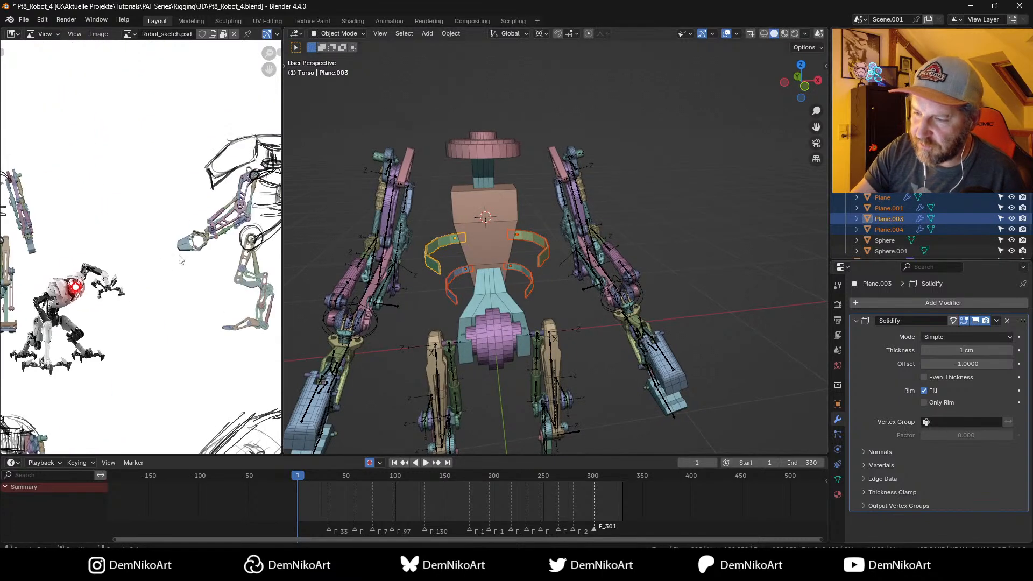
scroll(181, 300, down, 2)
mouse_move(235, 311)
middle_down()
mouse_move(180, 339)
mouse_move(180, 312)
middle_up()
middle_drag(172, 353, 195, 185)
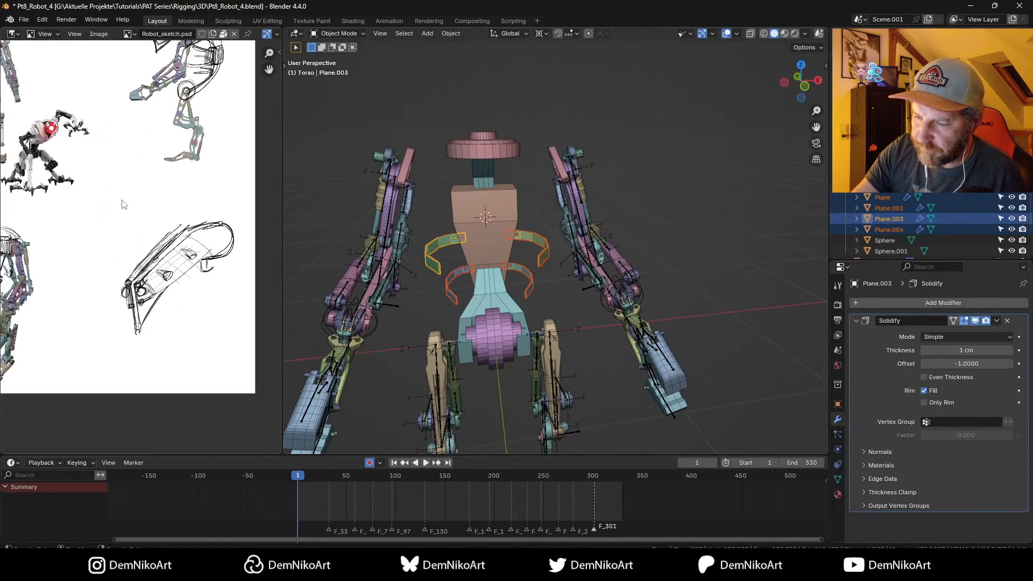
mouse_move(58, 206)
middle_down()
mouse_move(263, 304)
mouse_move(252, 317)
middle_up()
scroll(263, 304, up, 2)
scroll(251, 317, up, 2)
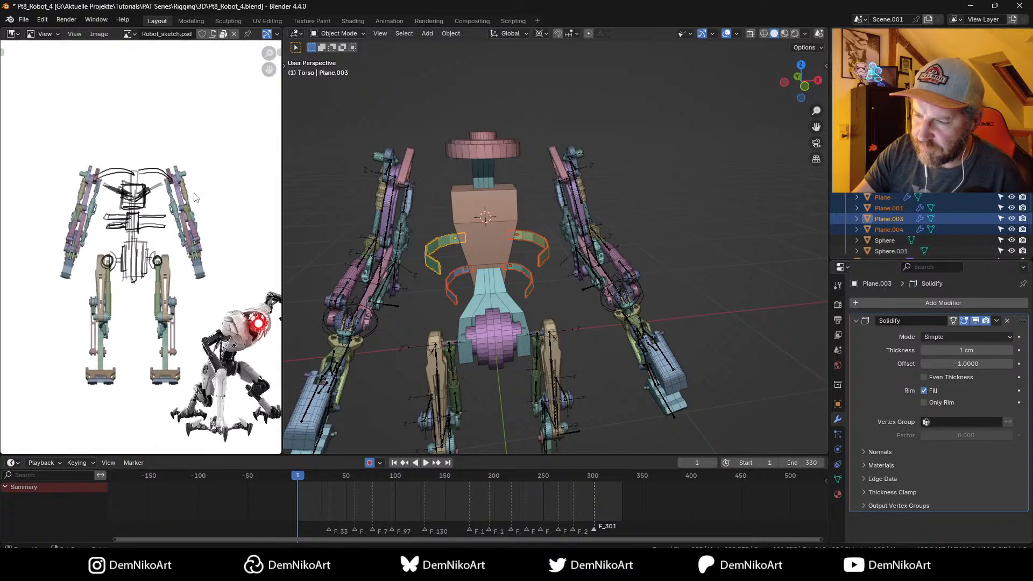
Step: Add a centered vertical loop cut through the torso block, splitting it into two halves
click(505, 188)
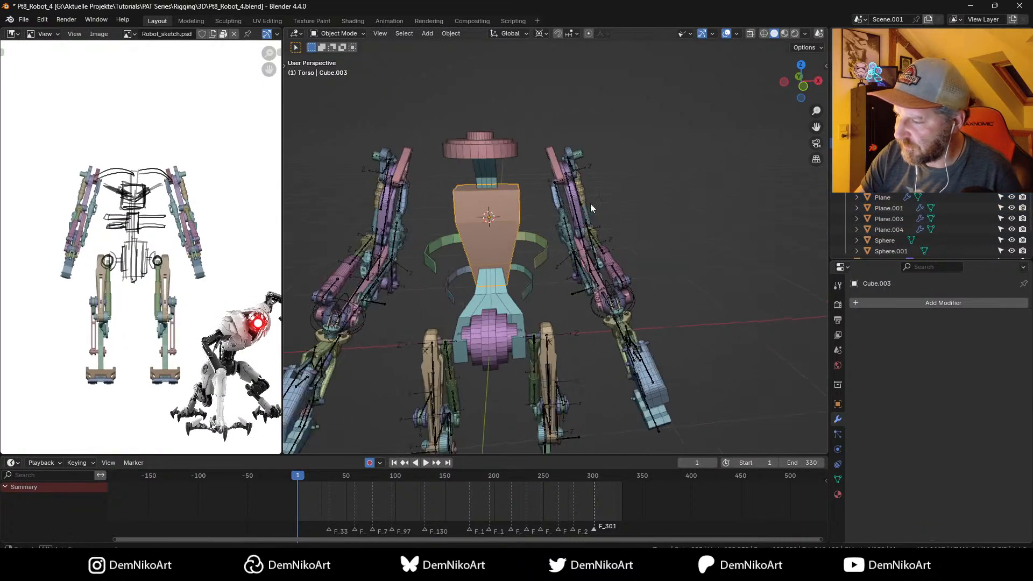
middle_drag(589, 203, 553, 228)
click(501, 195)
key(Tab)
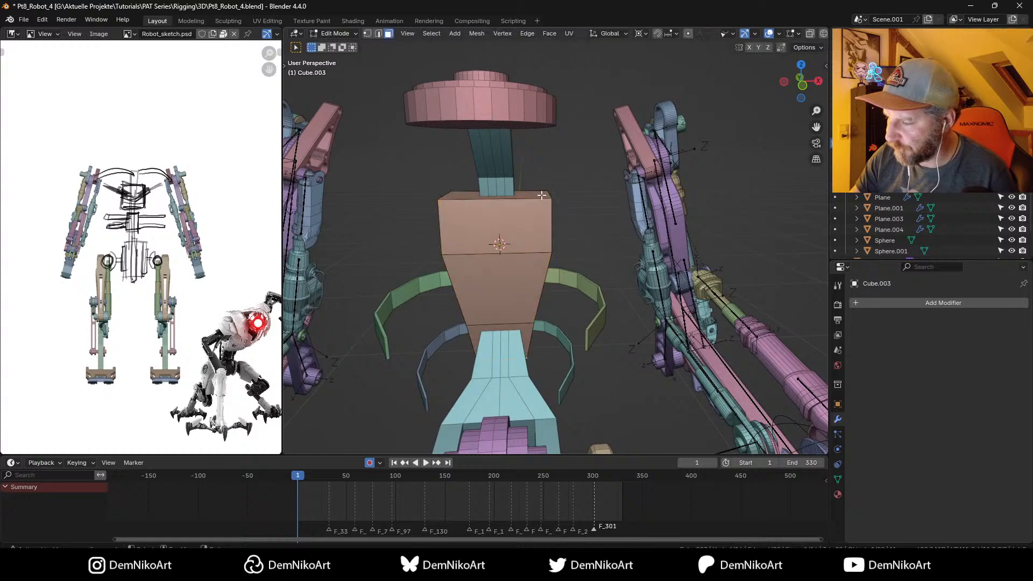
key(ctrl+r)
click(528, 199)
right_click(529, 199)
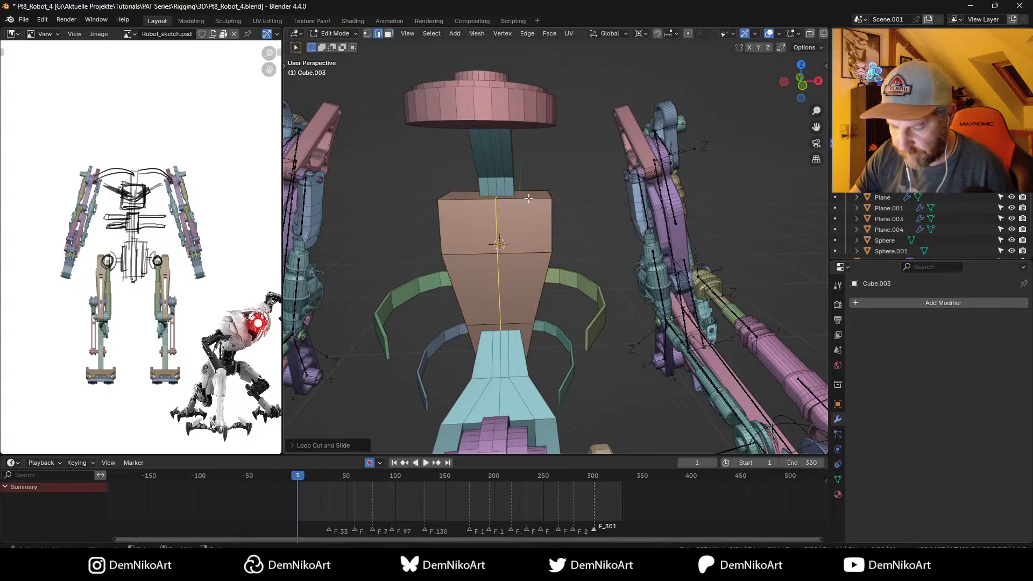
Step: Inset the torso block's two top faces individually and scale the inset faces slightly along X
click(529, 197)
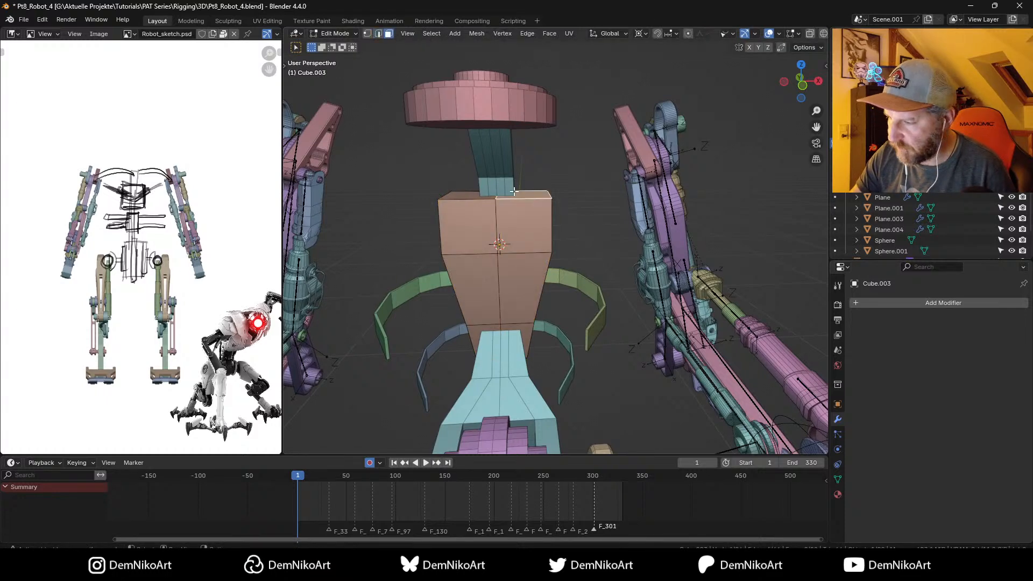
key(i)
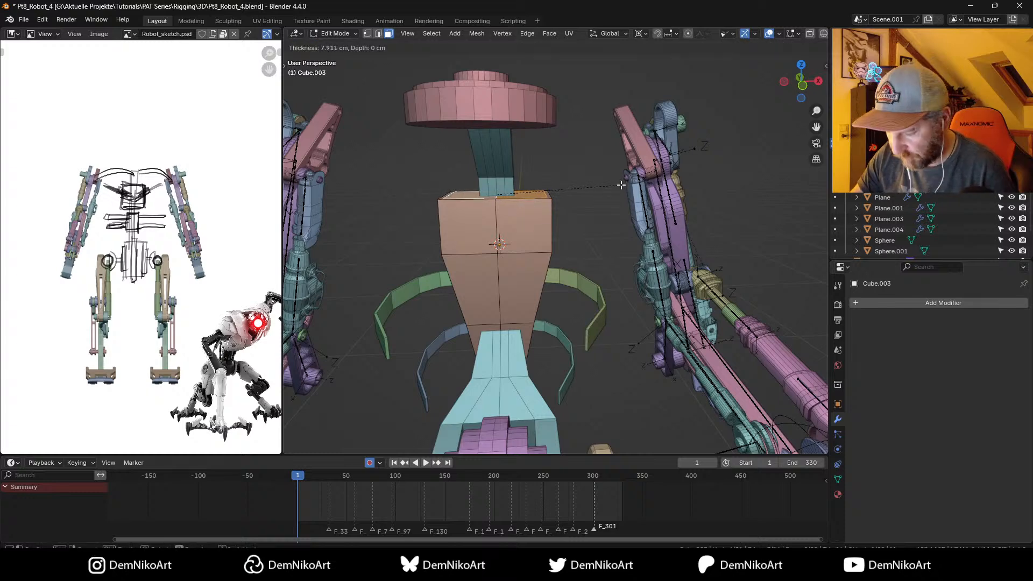
click(615, 184)
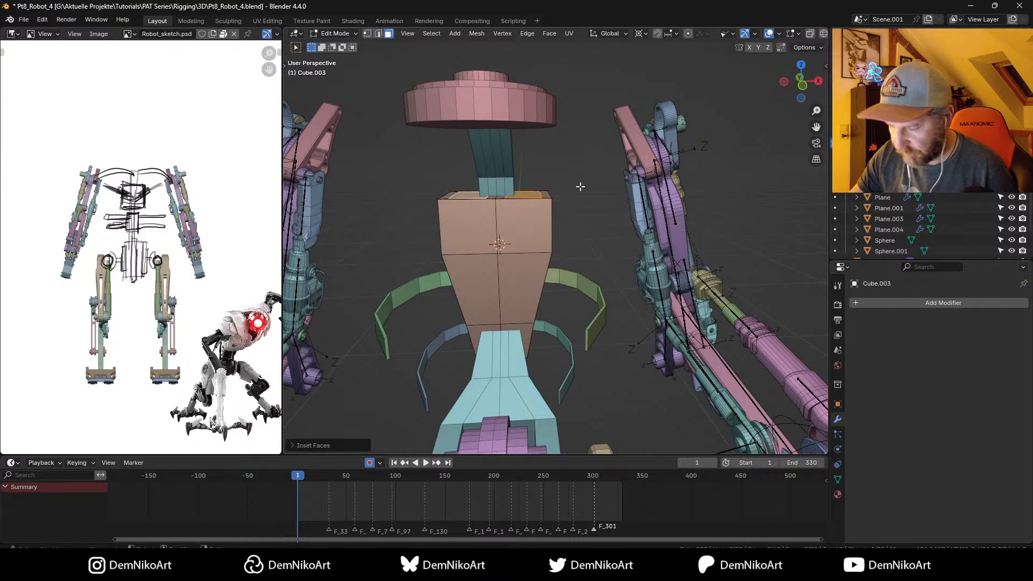
key(s)
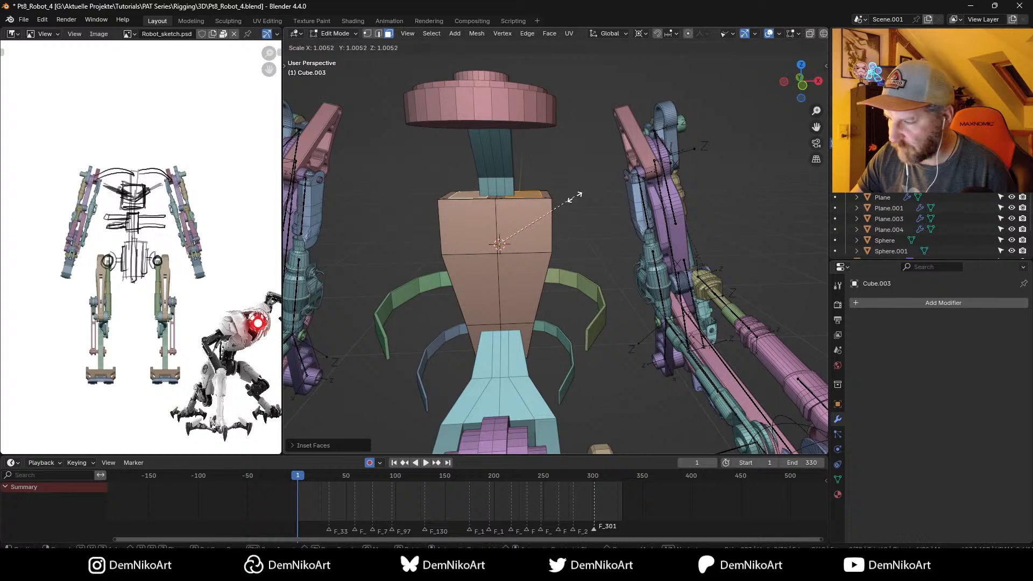
key(x)
click(586, 203)
Step: Extrude both inset faces upward and, with the pivot set to Individual Origins, scale their ends smaller to form two tapered prongs
key(e)
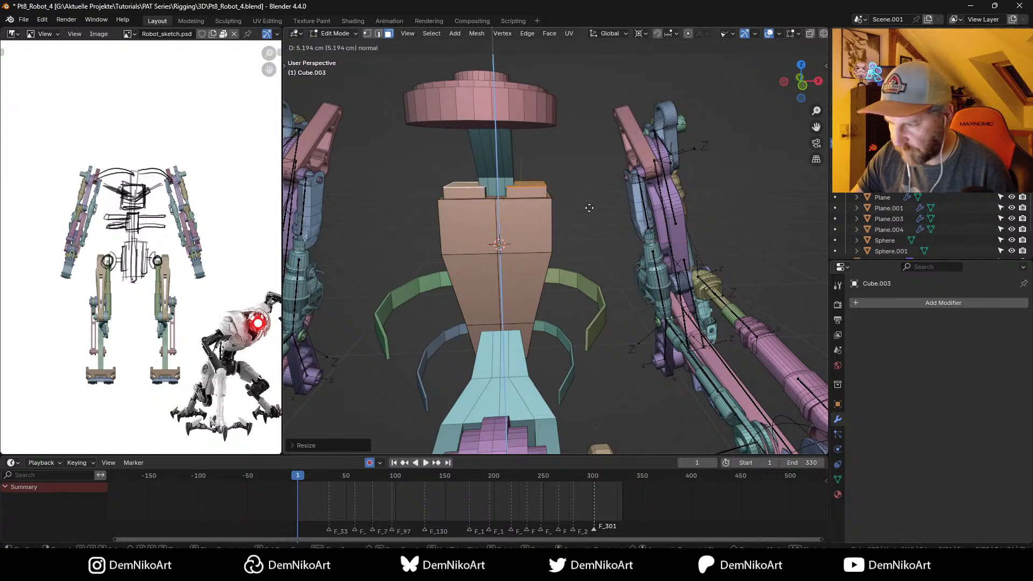
click(598, 190)
click(637, 35)
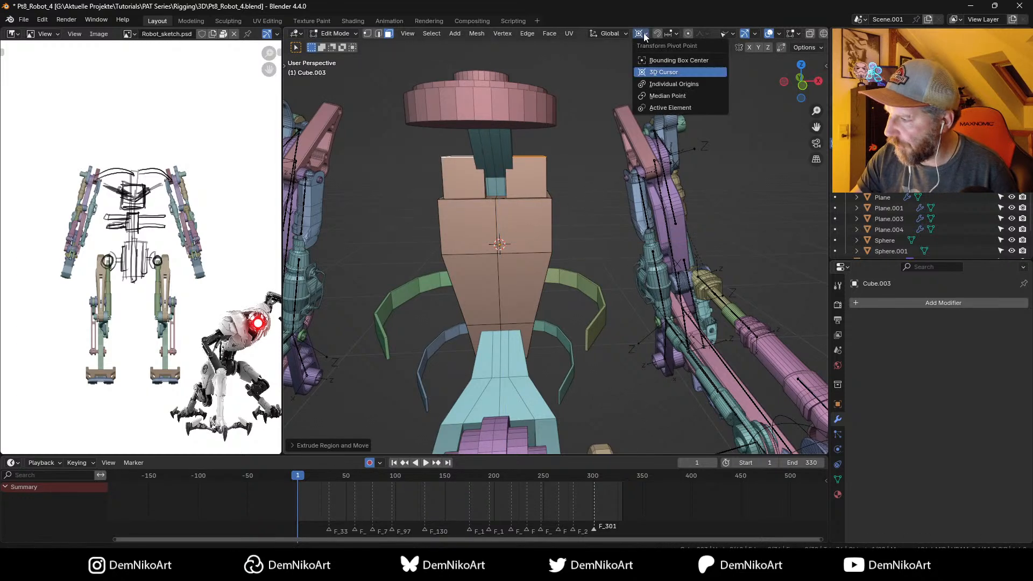
click(667, 84)
key(s)
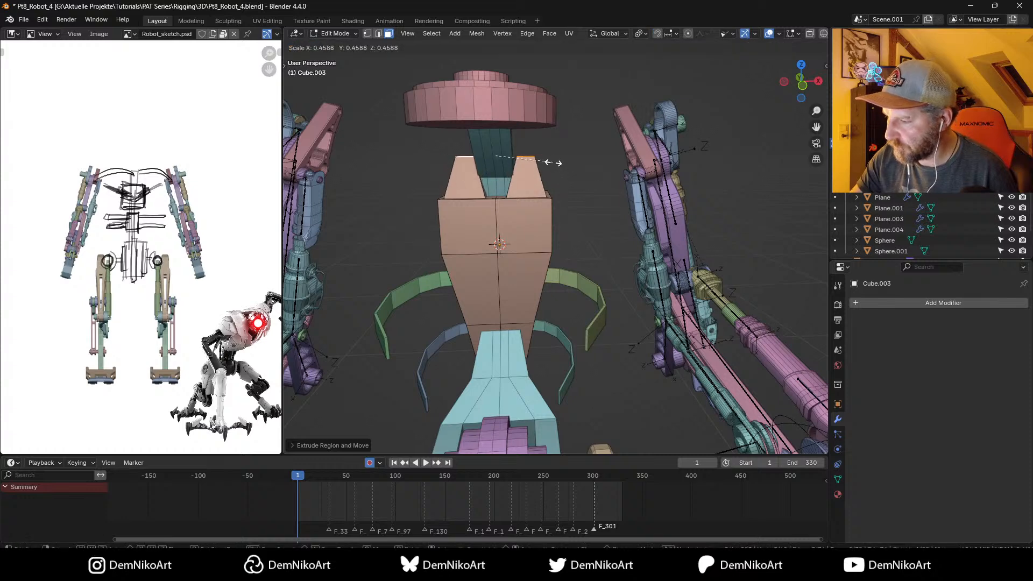
key(x)
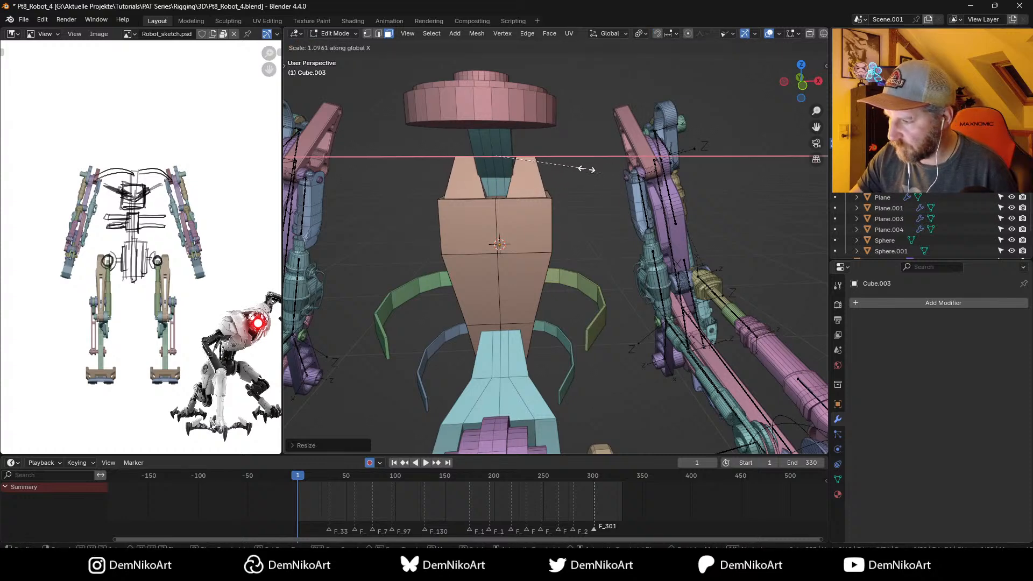
click(581, 171)
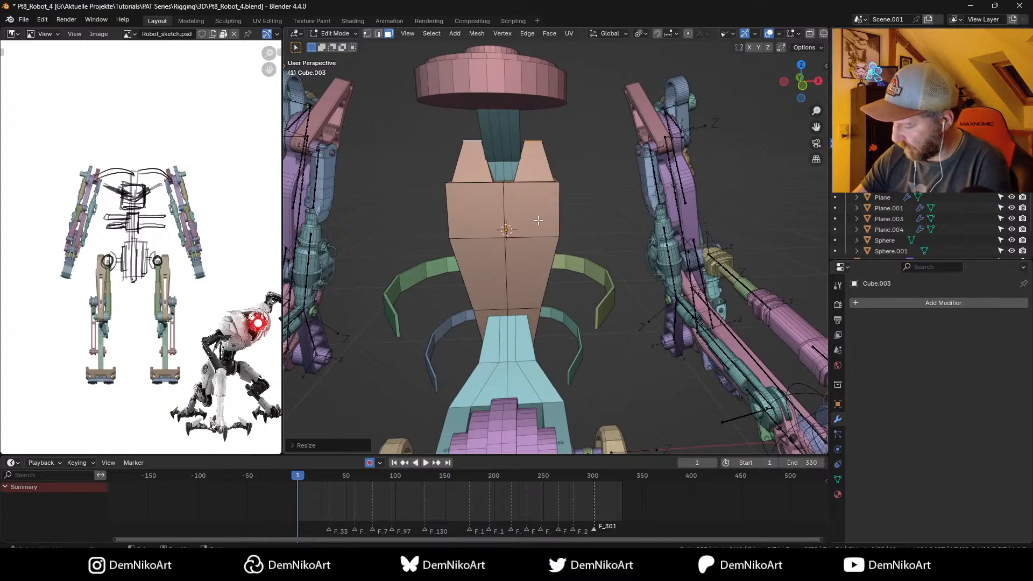
Step: Isolate the torso block in front view and delete the vertices of its negative X half
key(KP_Divide)
key(KP_1)
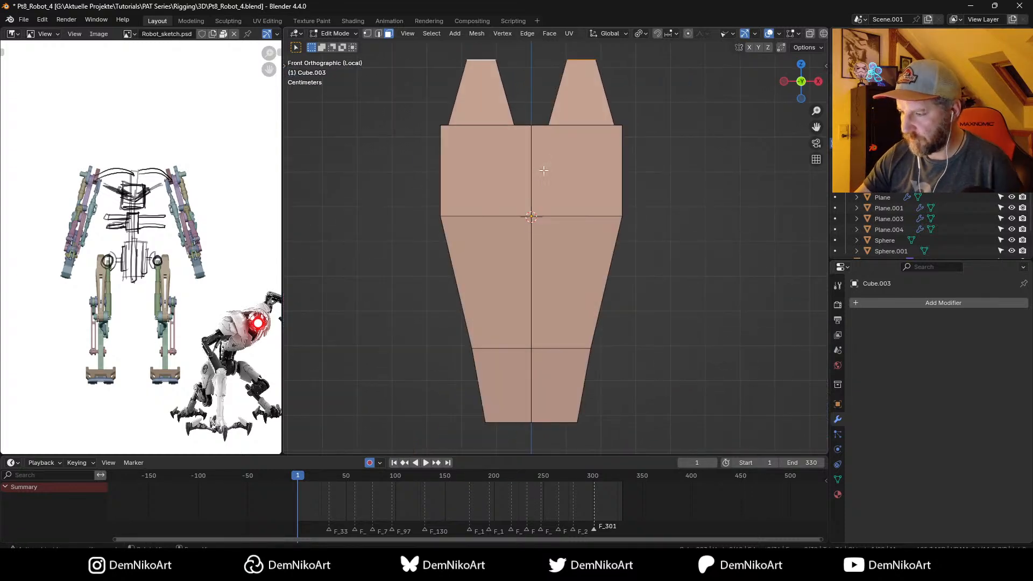
scroll(544, 171, down, 4)
key(Tab)
key(Tab)
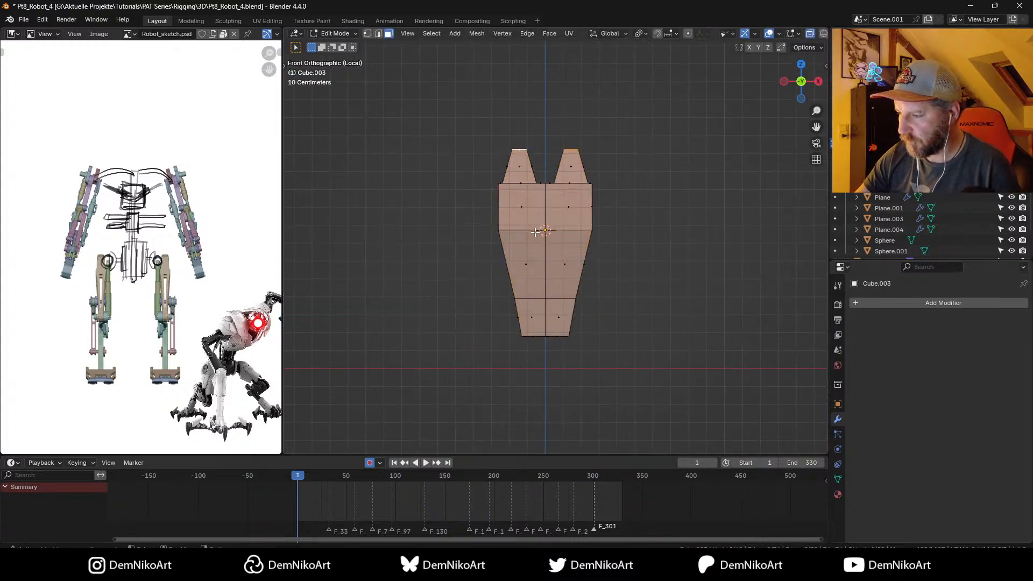
key(1)
drag(458, 109, 538, 375)
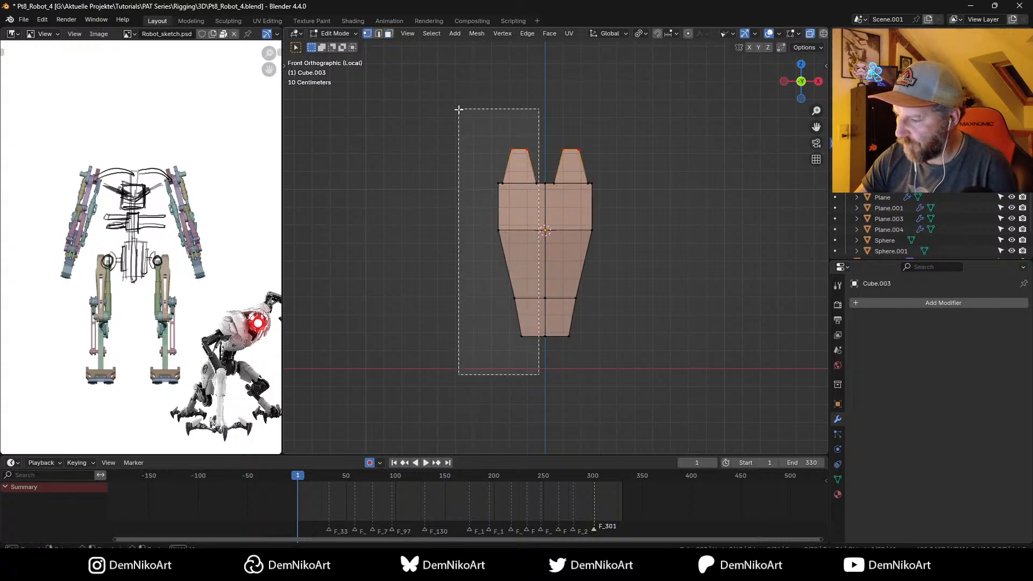
drag(458, 109, 458, 110)
key(x)
click(521, 377)
key(Tab)
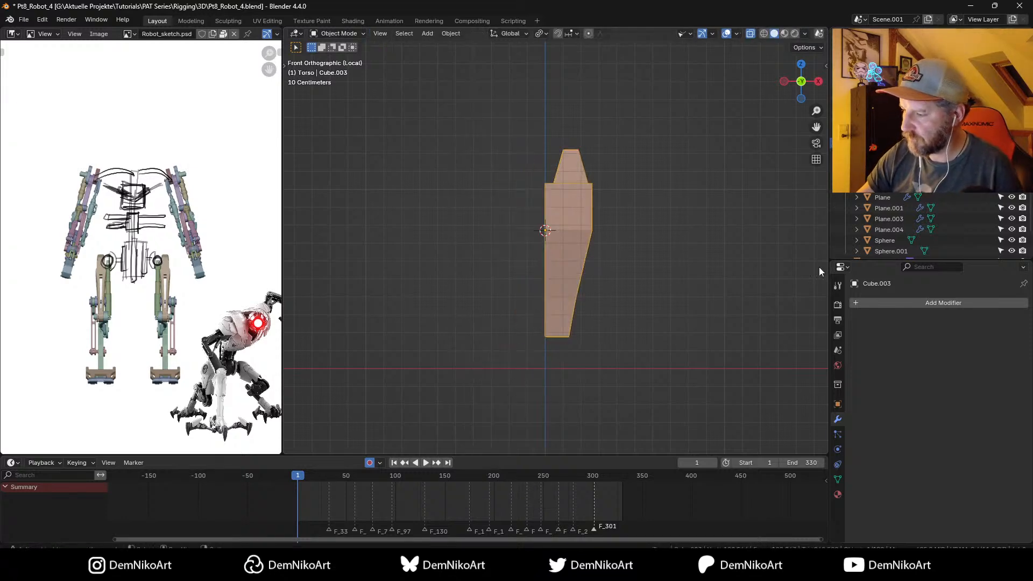
Step: Add a Mirror modifier on the X axis to the remaining half of the torso block
click(903, 304)
key(space)
click(867, 335)
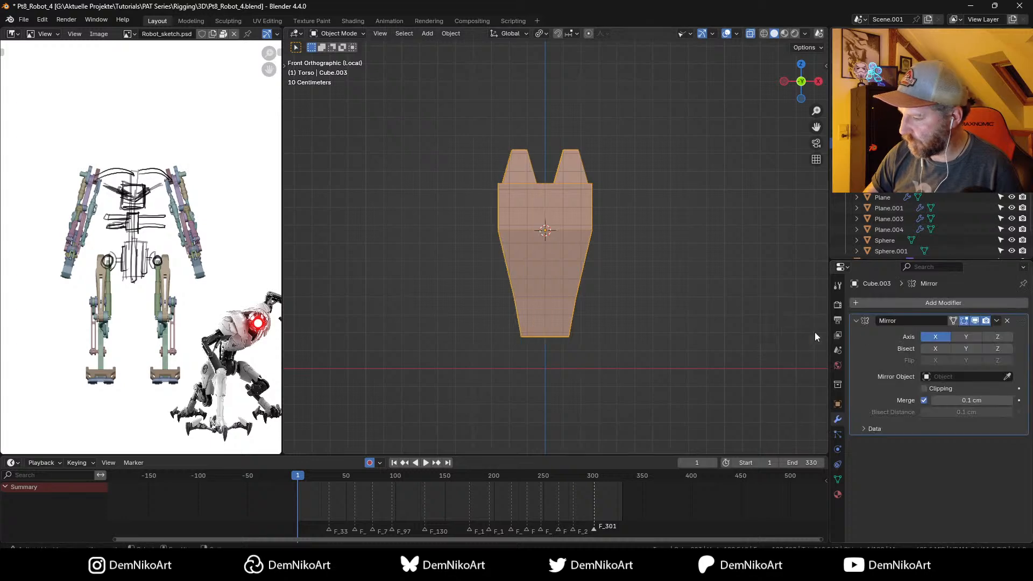
Step: Leave the isolated view and move the prong's top vertices outward along X by about 9 cm
key(KP_Divide)
key(Tab)
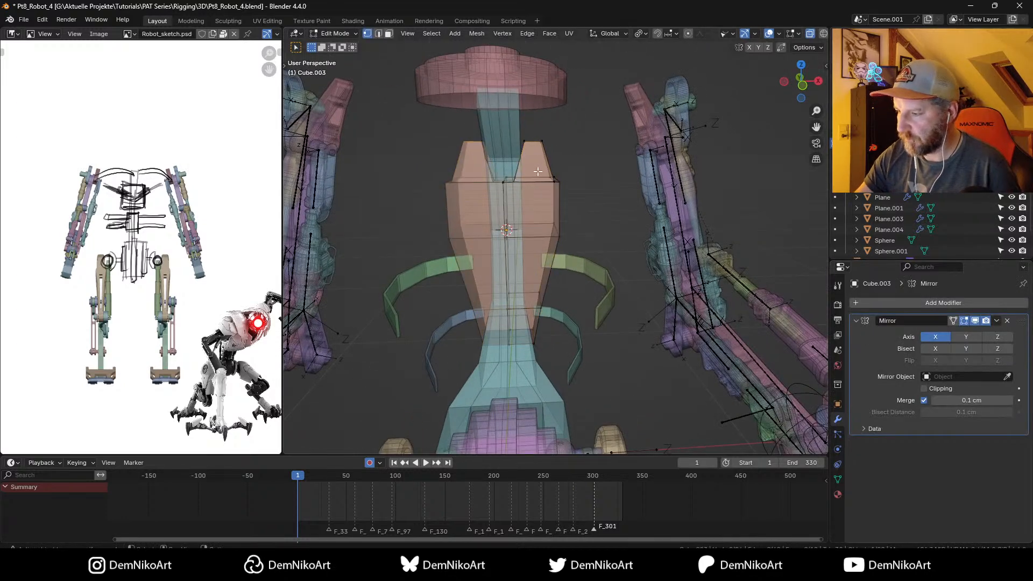
drag(518, 129, 564, 156)
key(g)
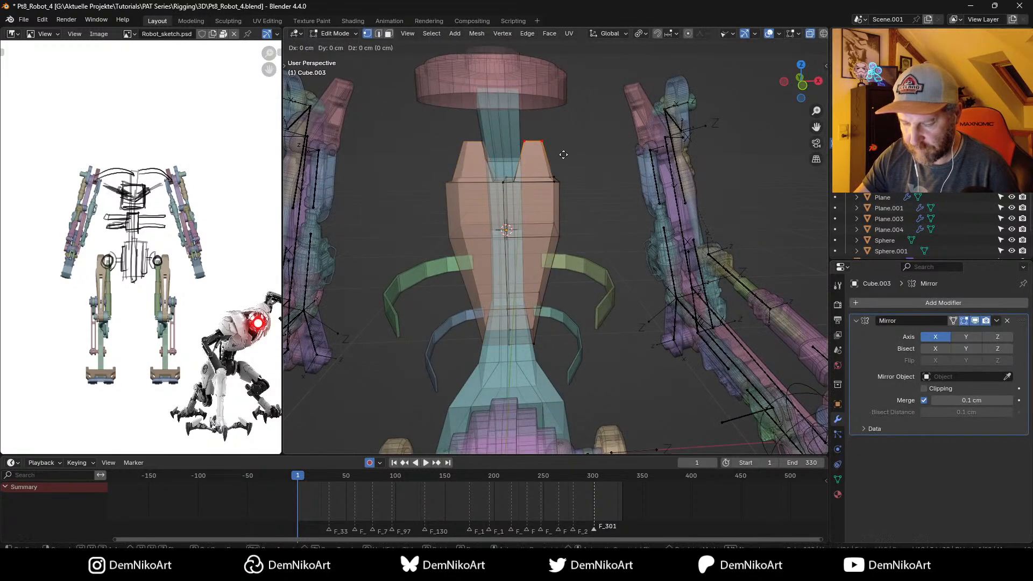
key(x)
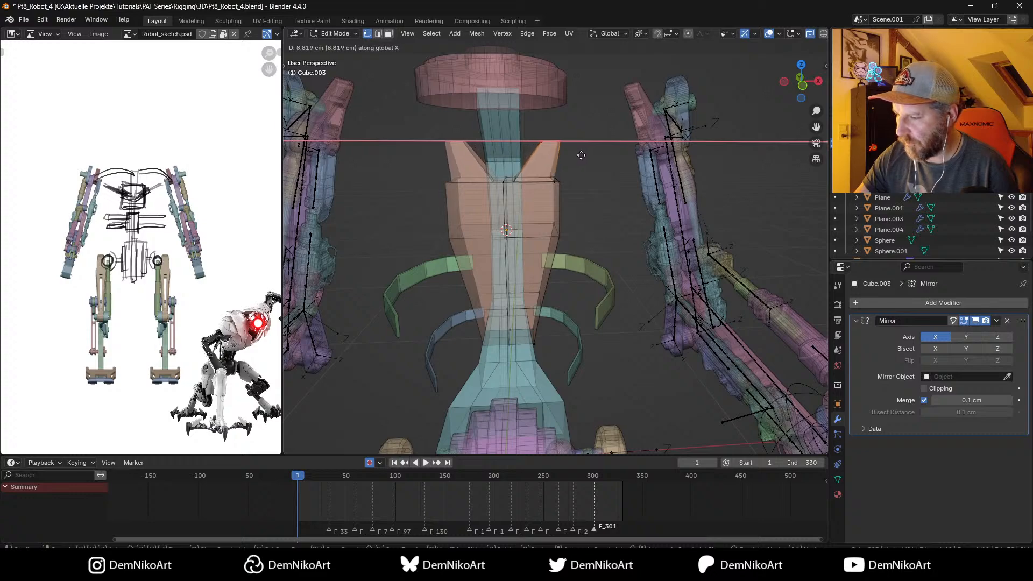
click(581, 153)
Step: Extrude the top face of the prong straight upward into a short block
key(Tab)
middle_drag(574, 157, 540, 153)
key(Tab)
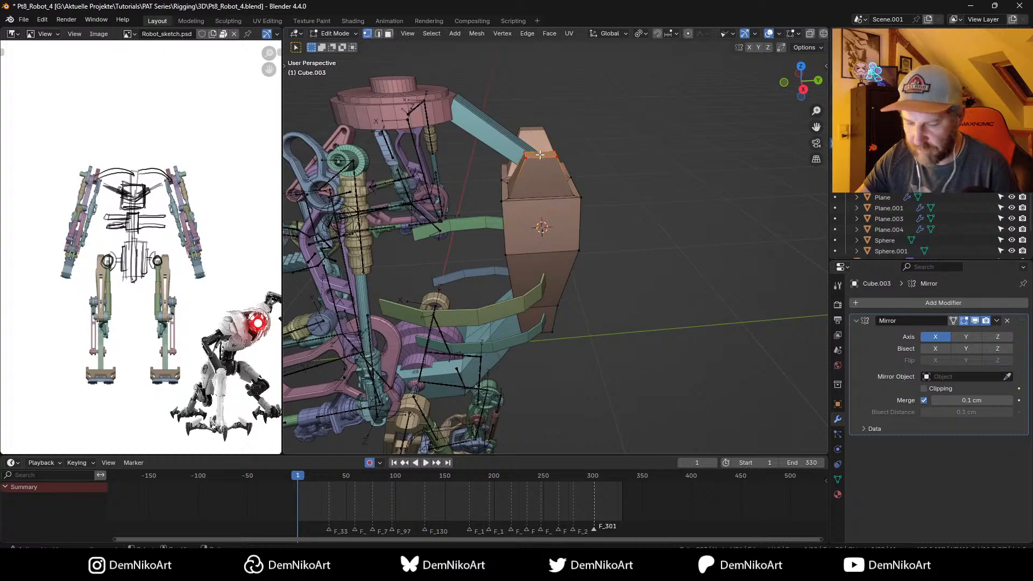
key(3)
key(e)
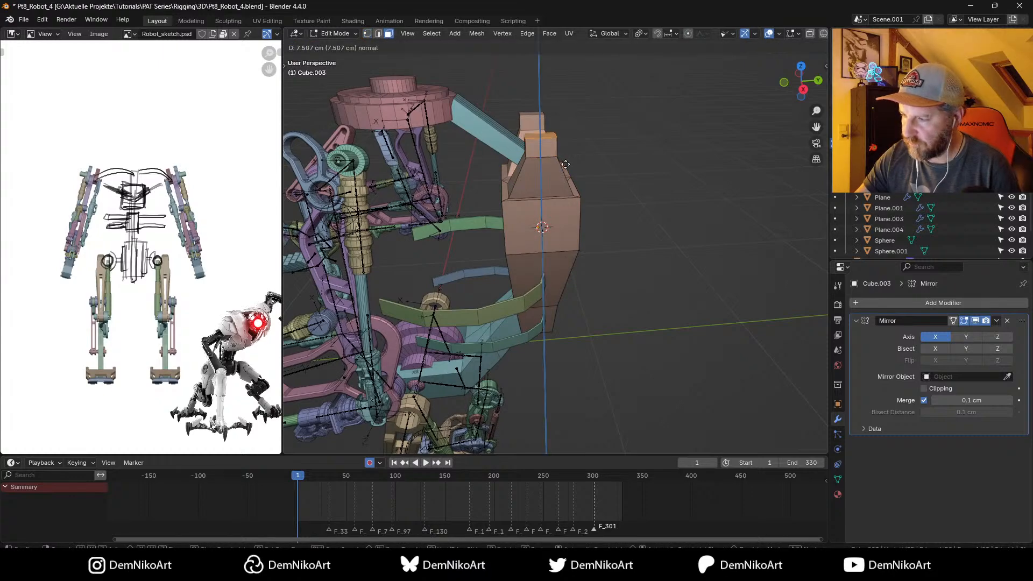
click(570, 173)
middle_drag(569, 173, 581, 171)
scroll(554, 198, down, 2)
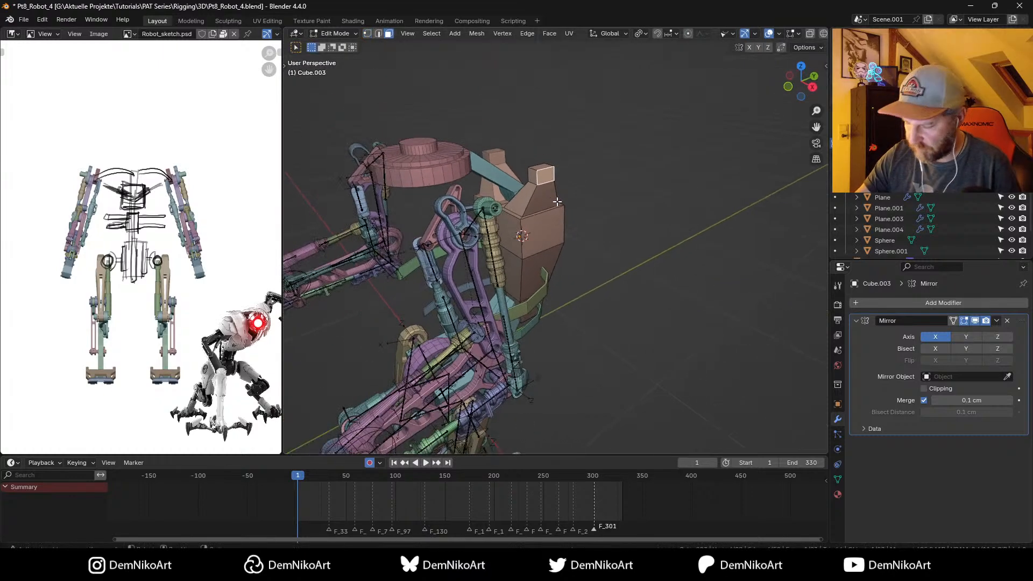
Step: In top view, extrude the short block's outer side face outward twice and move the end face toward the robot's front to form an angled shoulder strut
key(KP_7)
key(e)
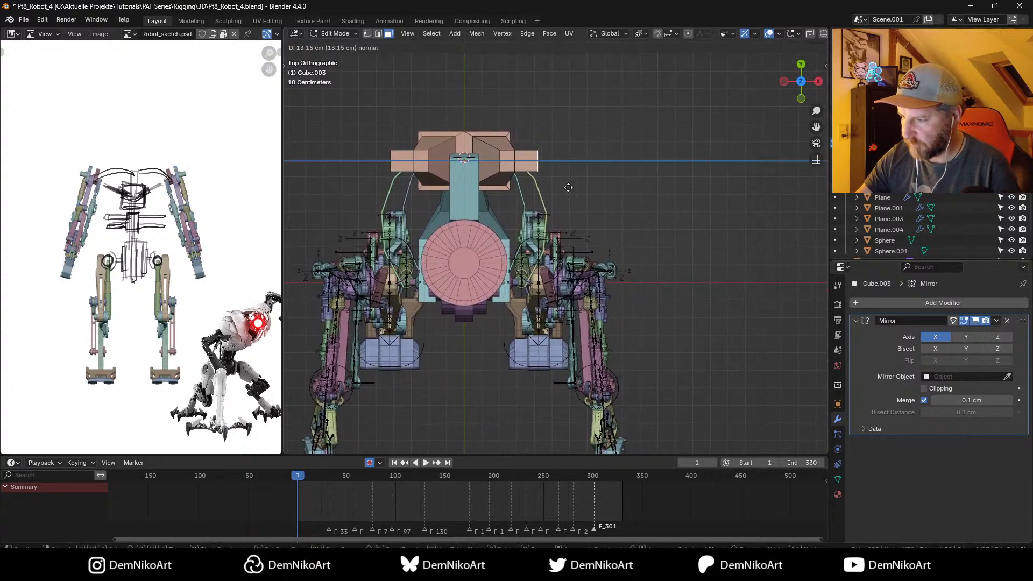
click(573, 186)
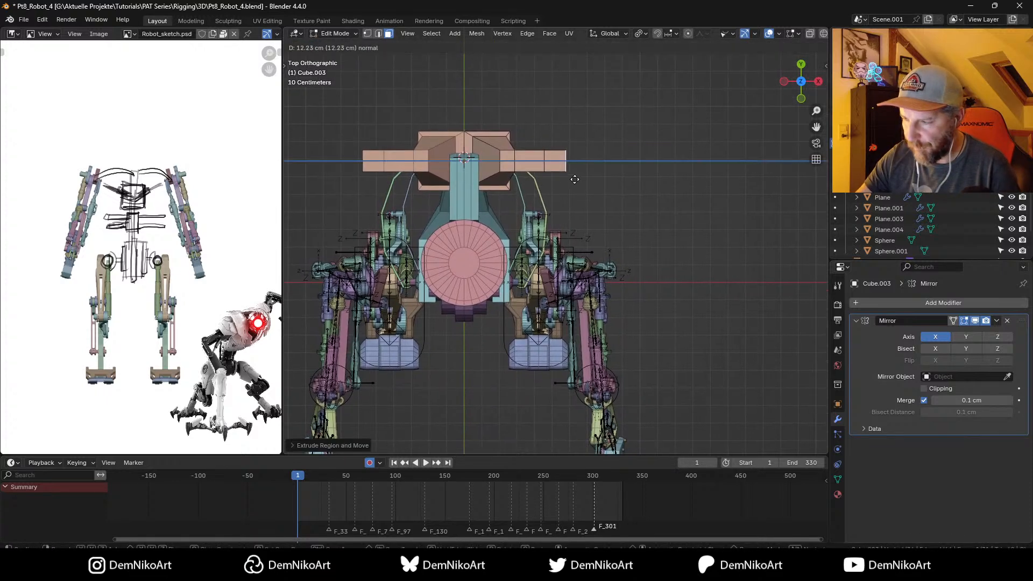
key(g)
click(585, 219)
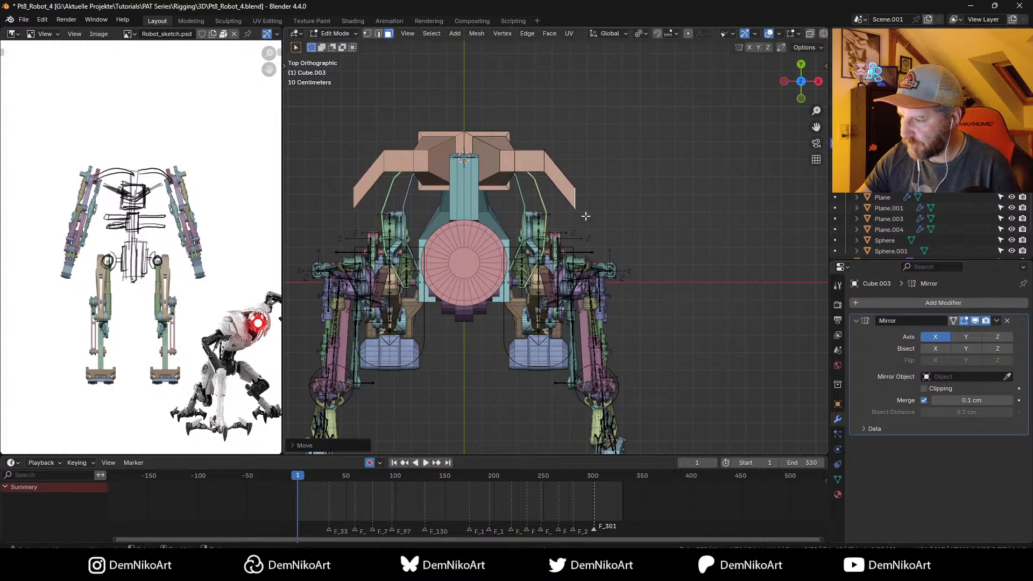
Step: Select the vertices of the strut's angled outer segment and move them inward along X by about 9.6 cm
middle_drag(620, 239, 587, 166)
key(alt+z)
key(1)
shift+click(541, 143)
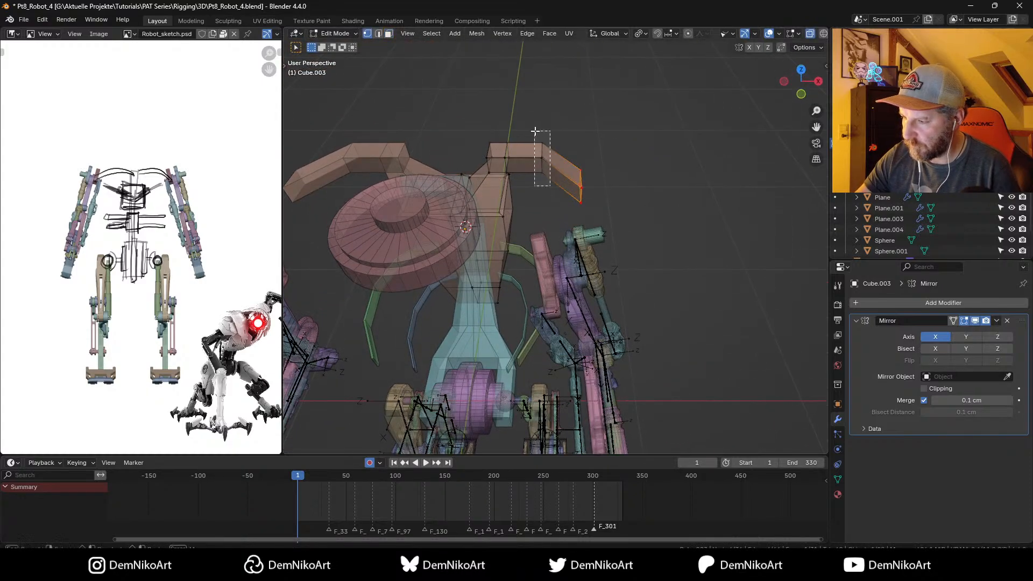
shift+click(542, 157)
key(g)
key(x)
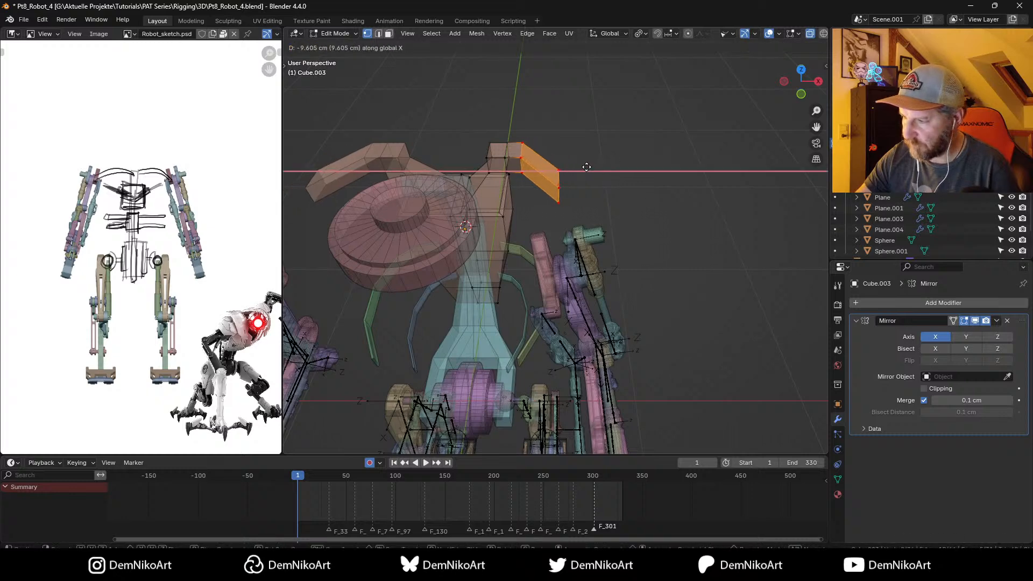
click(586, 167)
Step: Extrude the shoulder strut's end face outward by about 6.6 cm
drag(549, 153, 566, 226)
middle_drag(599, 205, 599, 184)
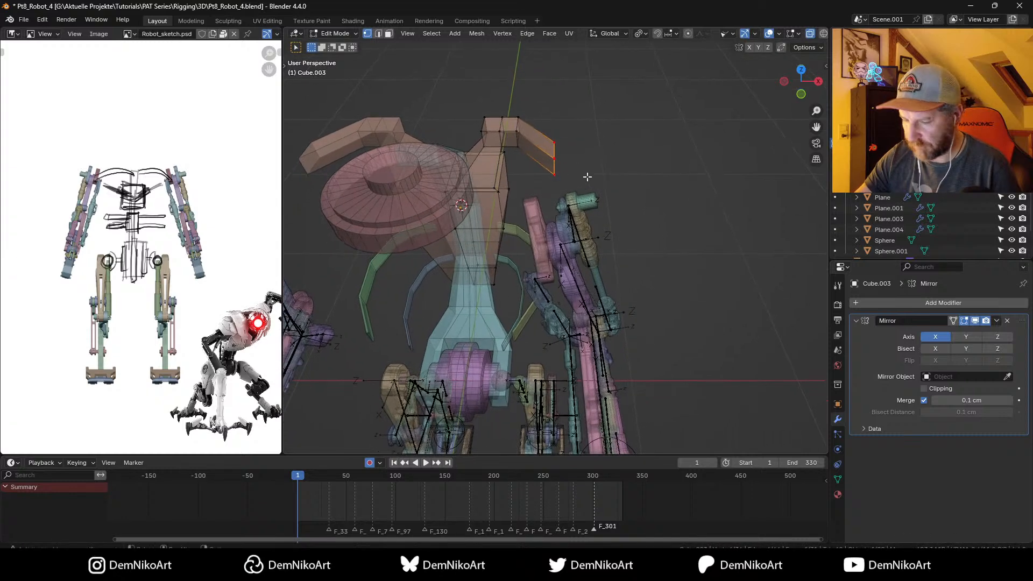
key(e)
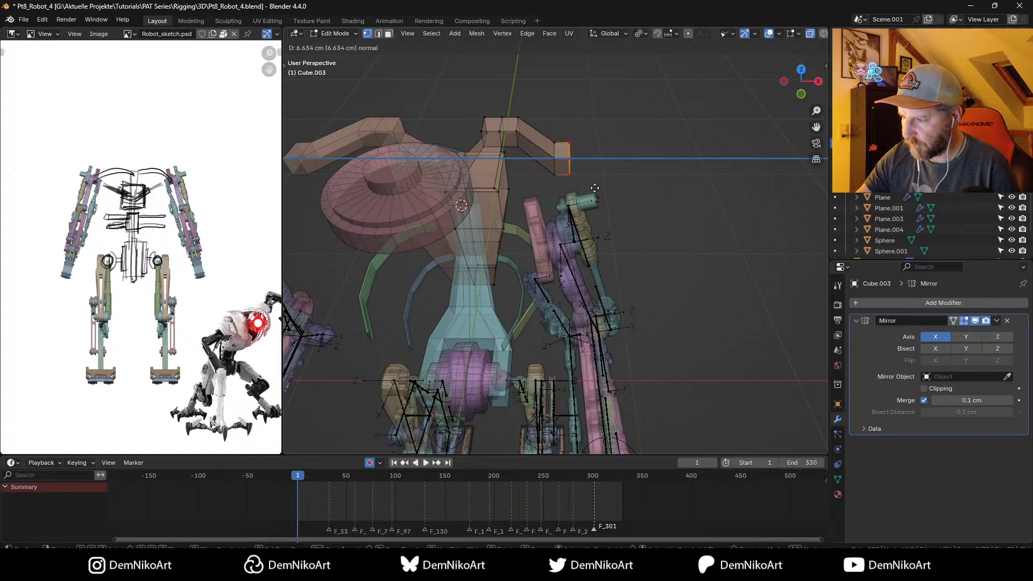
click(593, 187)
middle_drag(586, 190, 562, 168)
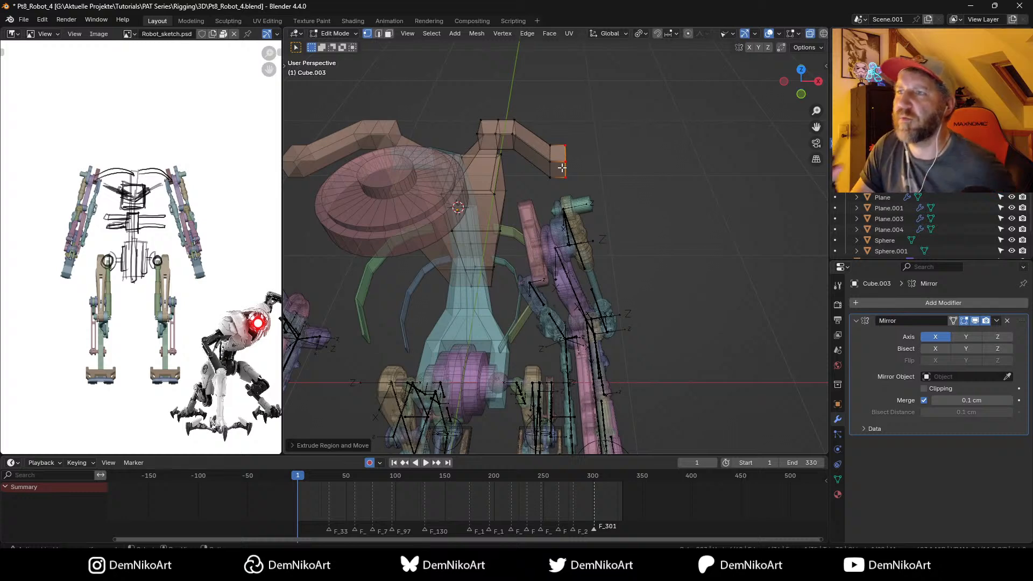
middle_drag(529, 239, 551, 223)
Step: In top view, rotate the strut's end segment in line with the strut, scale it down, and move it inward with a final rotation
key(Tab)
key(KP_7)
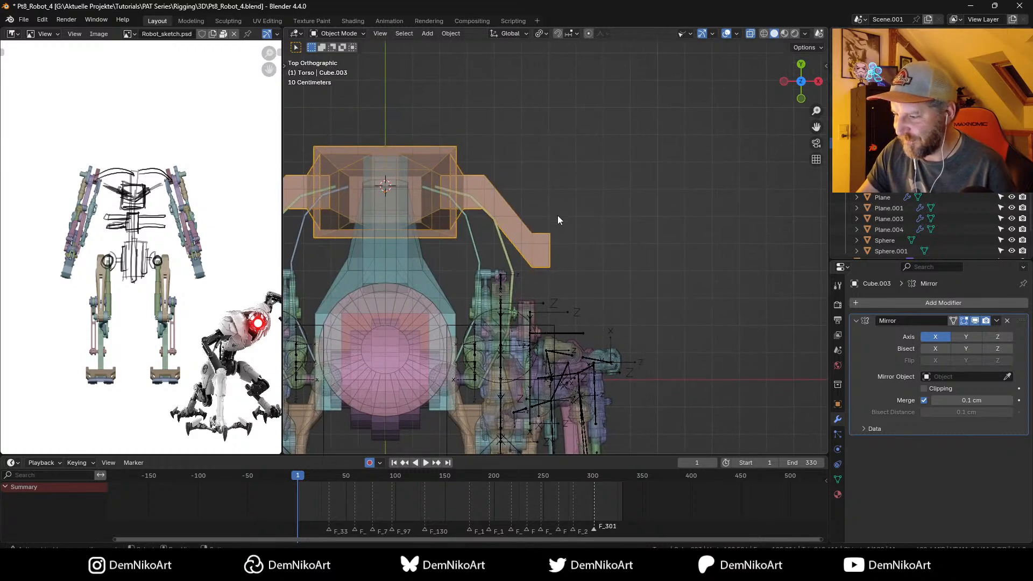
key(Tab)
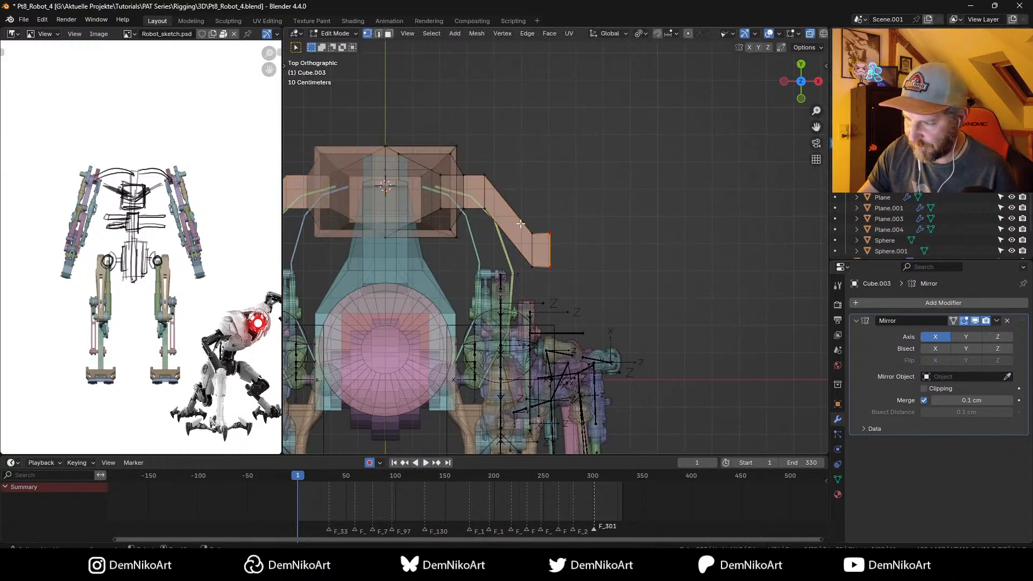
key(ctrl+KP_Add)
click(580, 264)
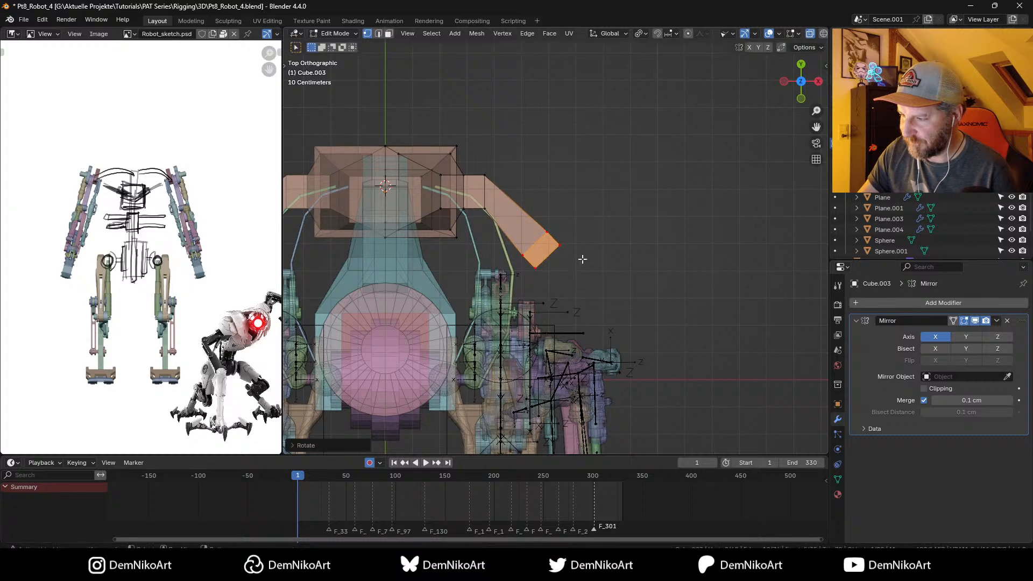
key(s)
click(577, 247)
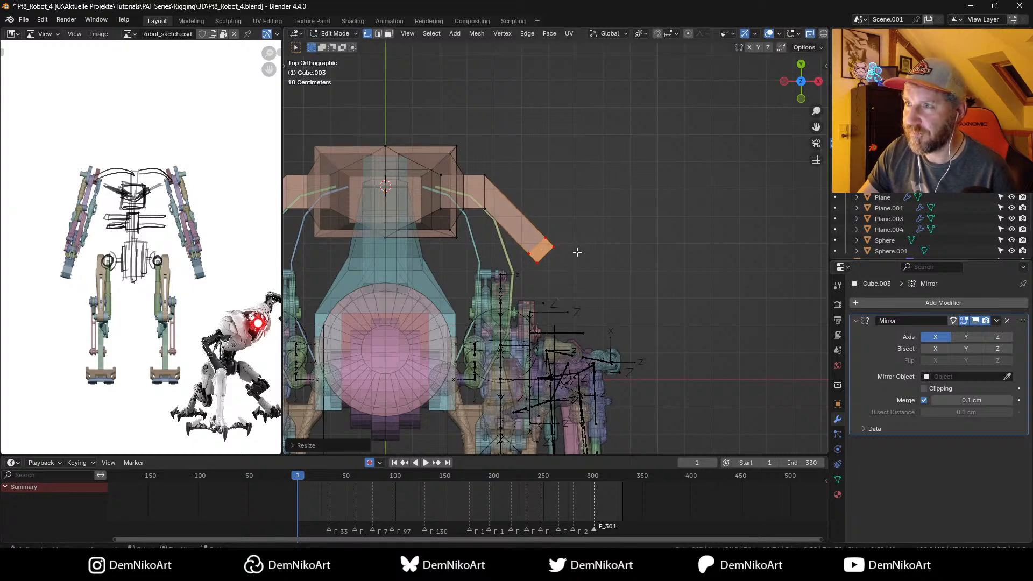
key(g)
click(559, 268)
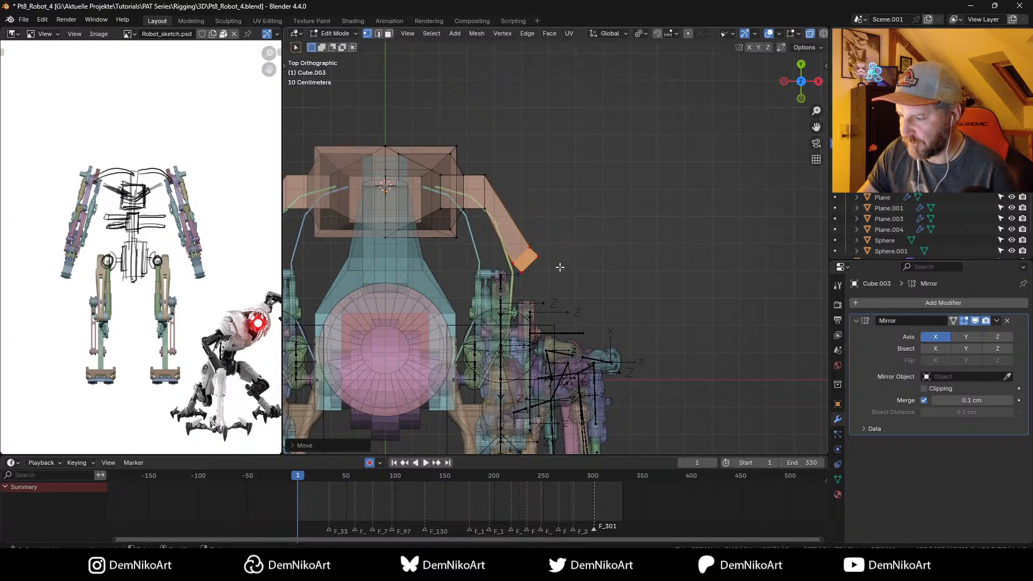
key(r)
click(559, 279)
Step: In front view, move the Arm L rig outward along X to about 66.35 cm
middle_drag(546, 299, 611, 226)
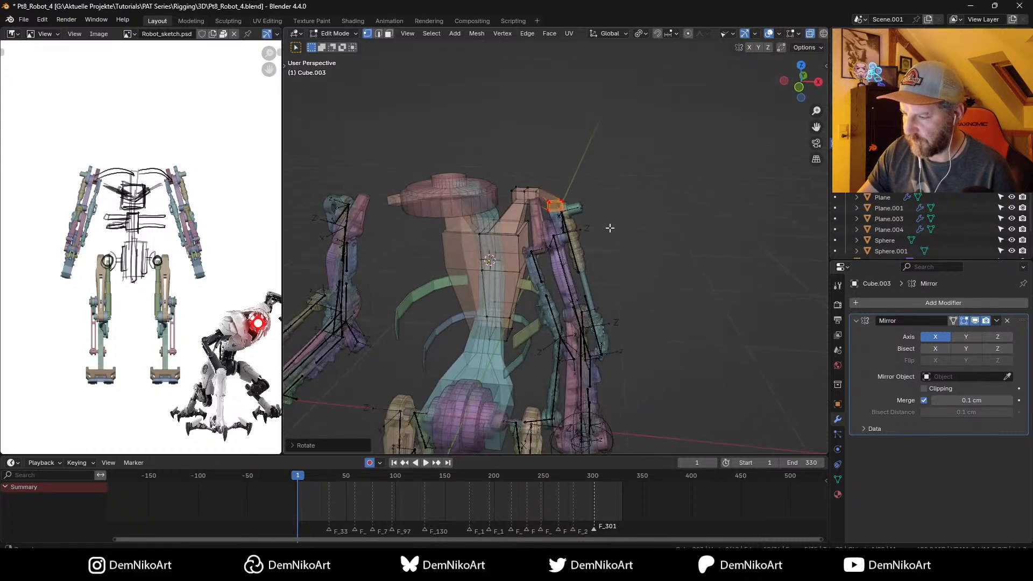
key(Tab)
key(KP_1)
click(599, 232)
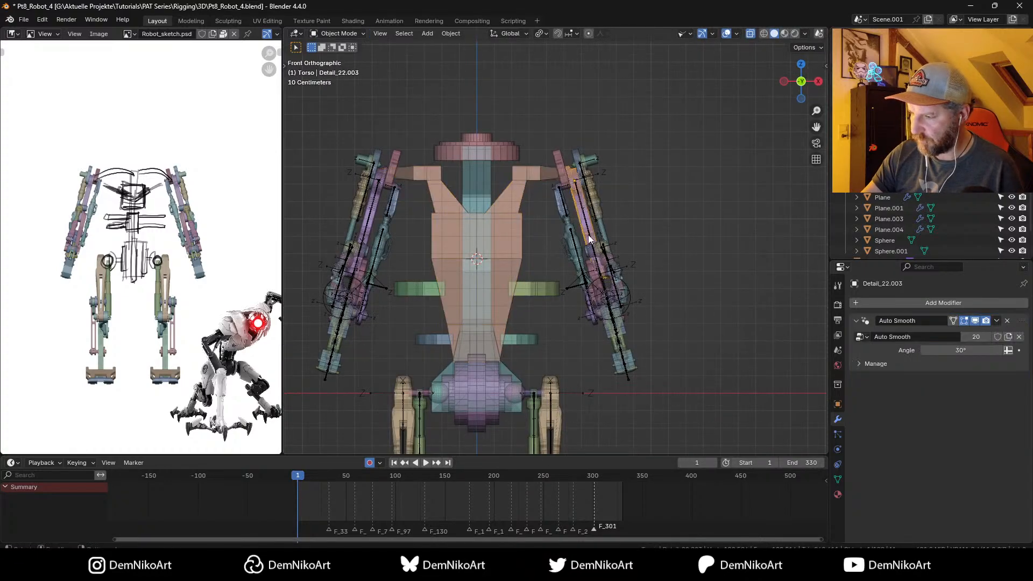
click(590, 240)
key(g)
key(x)
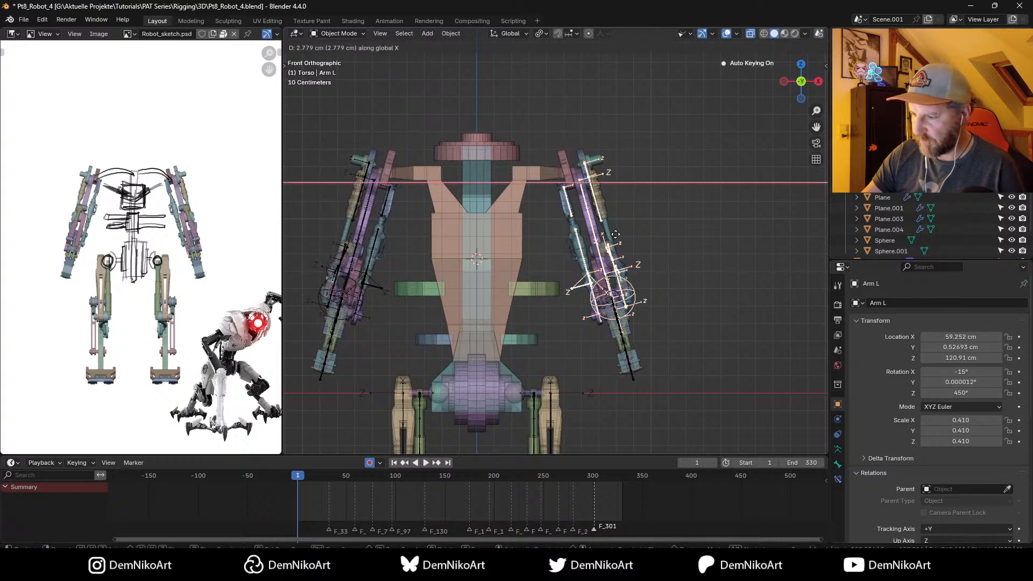
click(626, 237)
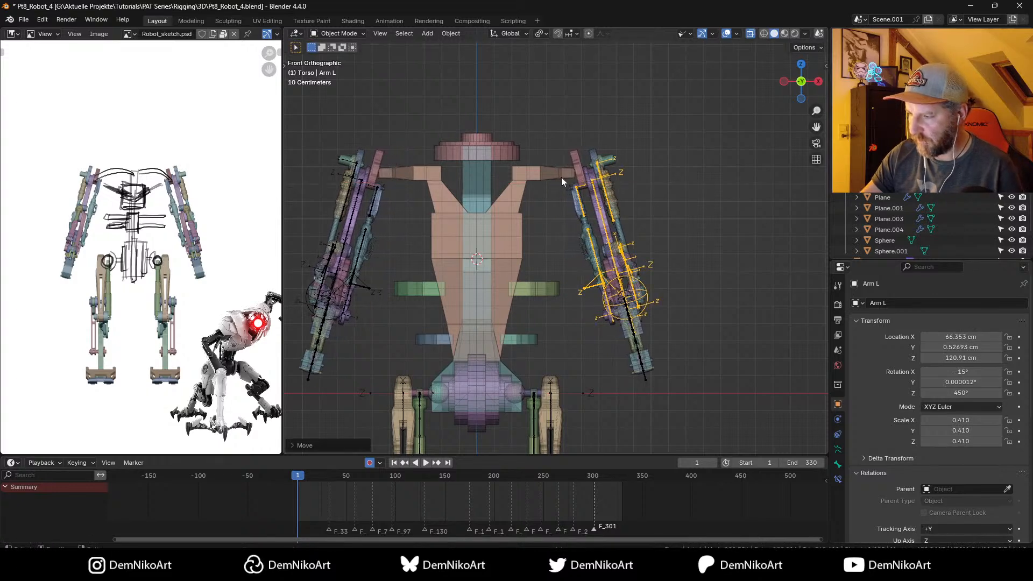
Step: Extrude the shoulder strut's end face and move it forward about 47 cm in top view to reach the arm
click(562, 177)
middle_drag(597, 196, 579, 237)
key(Tab)
click(575, 221)
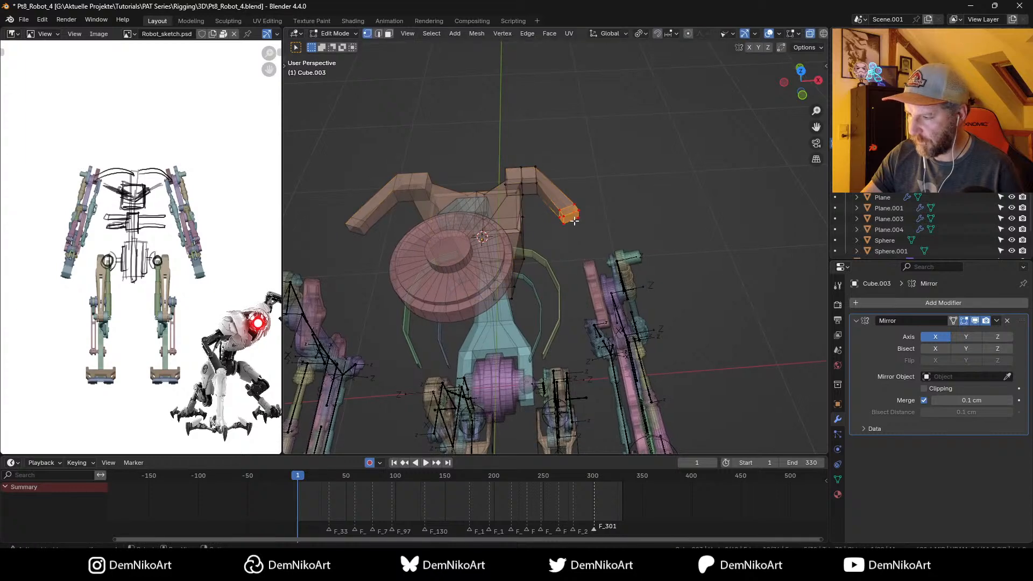
key(3)
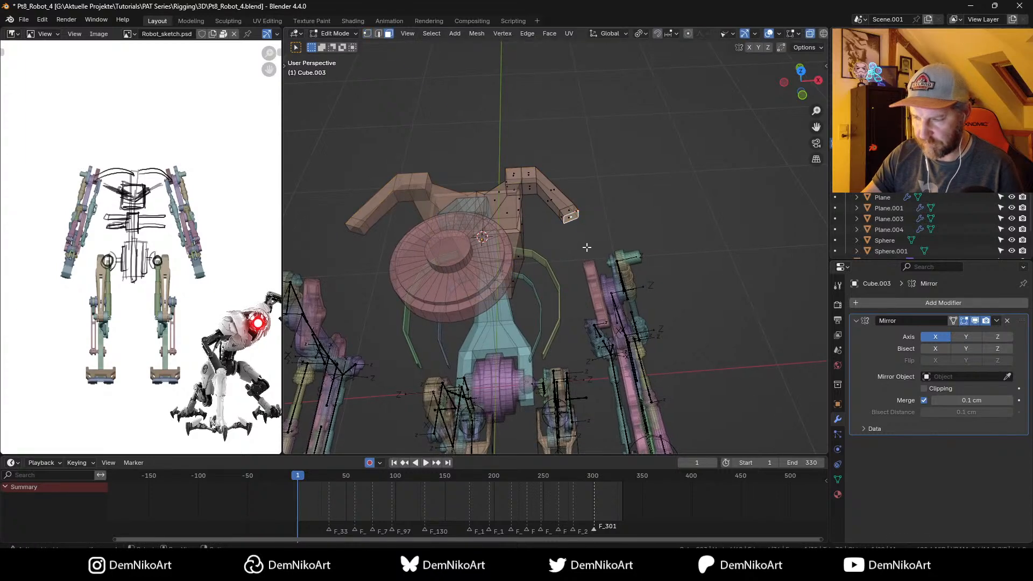
key(e)
click(604, 235)
key(KP_7)
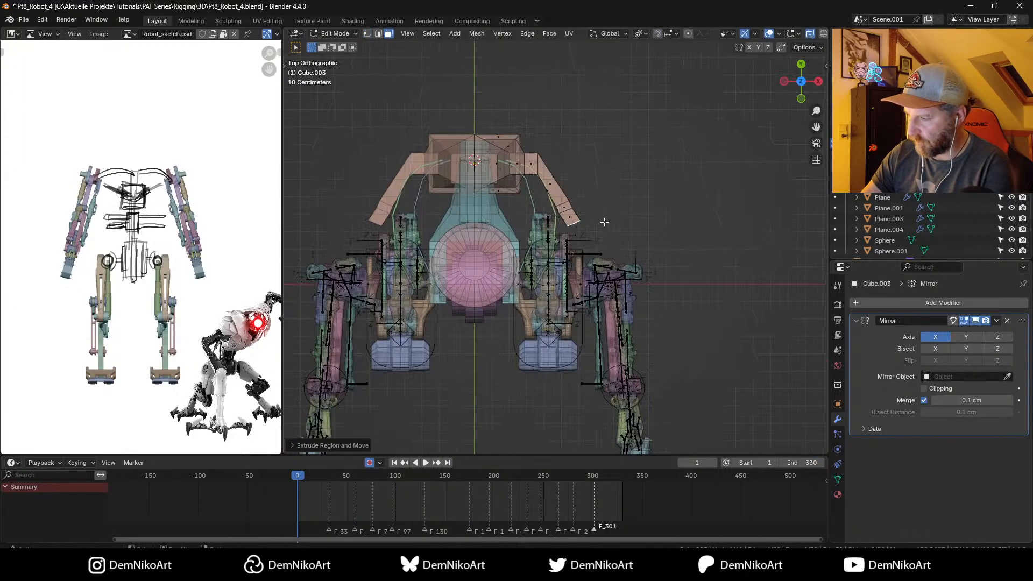
key(g)
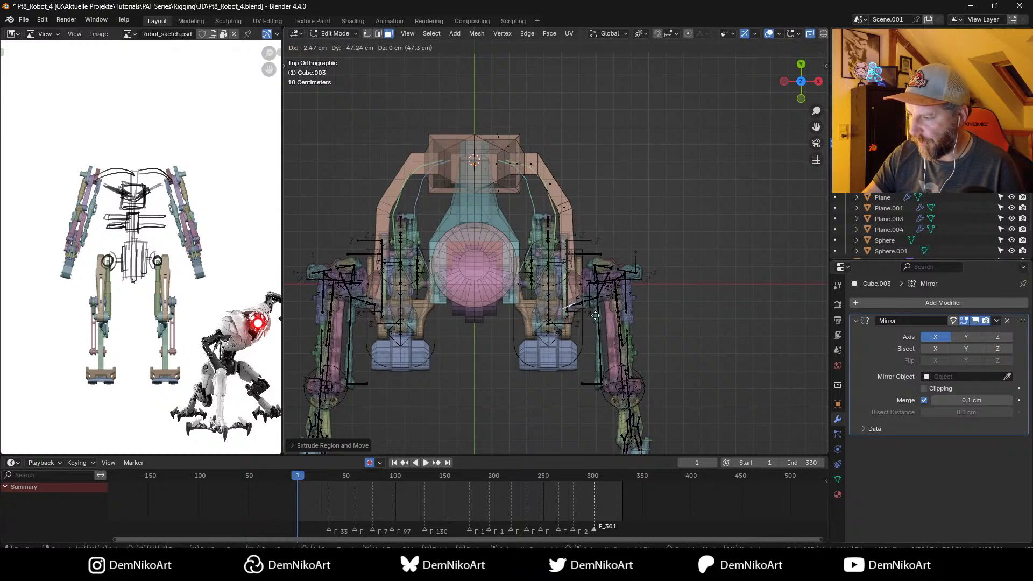
click(596, 312)
middle_drag(596, 312, 564, 267)
key(g)
key(z)
key(Escape)
key(g)
key(y)
key(Escape)
Step: Move the underside face of the strut's first segment down along Z toward the torso block's upper edge
key(Tab)
scroll(570, 234, up, 4)
middle_drag(577, 202, 596, 190)
key(Tab)
click(602, 188)
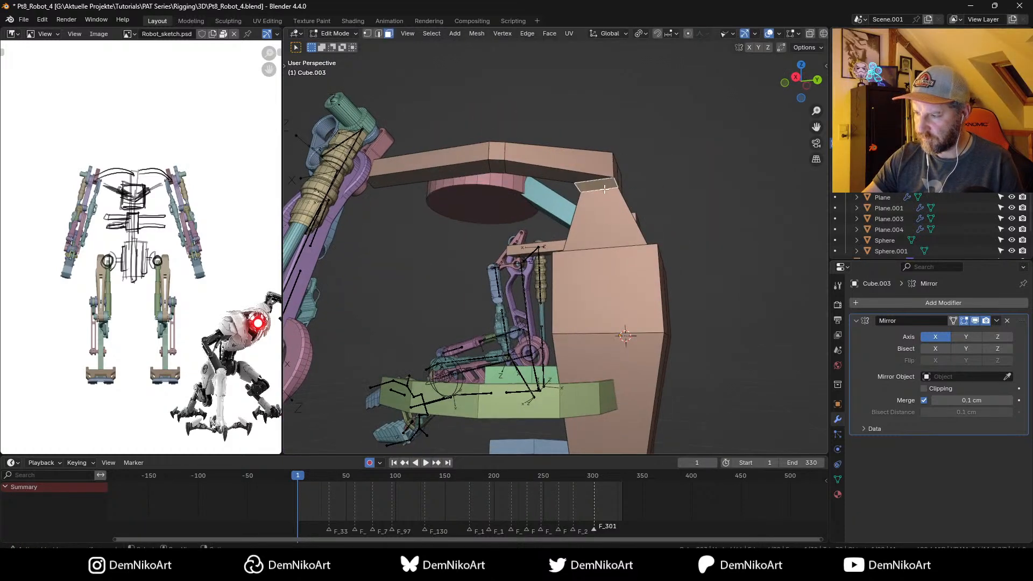
key(g)
key(z)
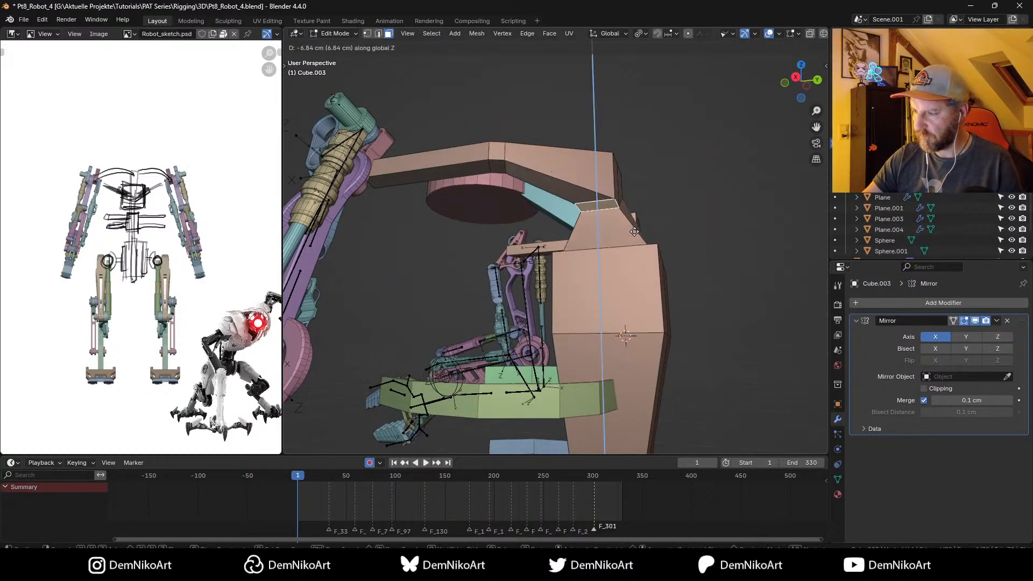
click(635, 249)
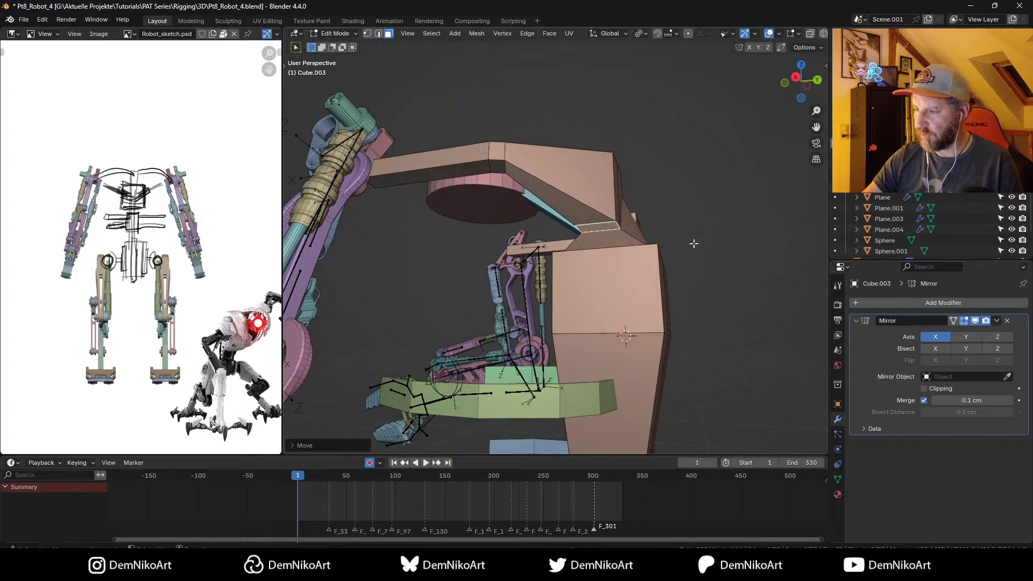
Step: Merge the inset vertices at the torso block's outer upper corners into the corner vertices
middle_drag(635, 249, 558, 291)
key(1)
click(576, 286)
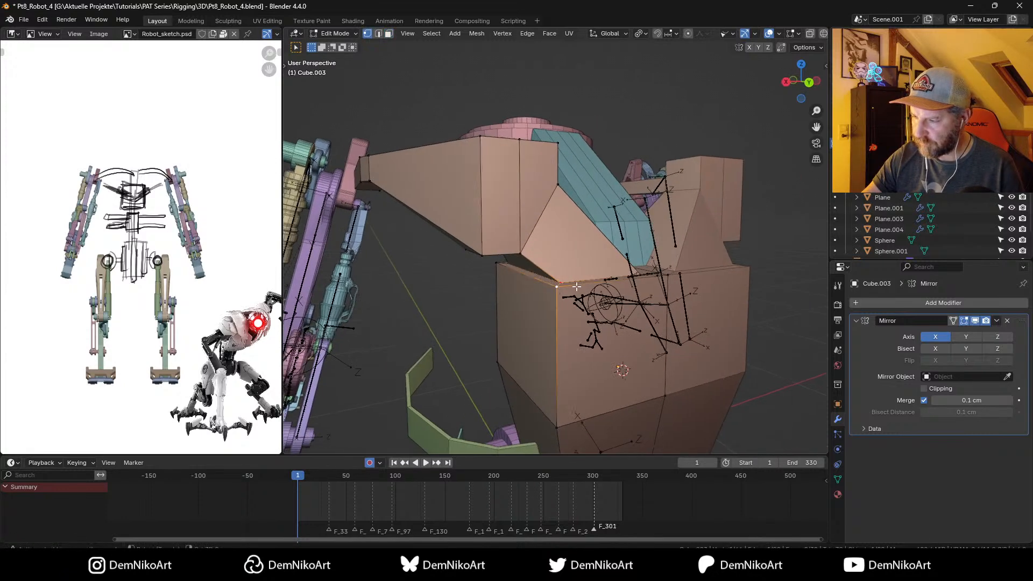
key(alt+m)
click(564, 339)
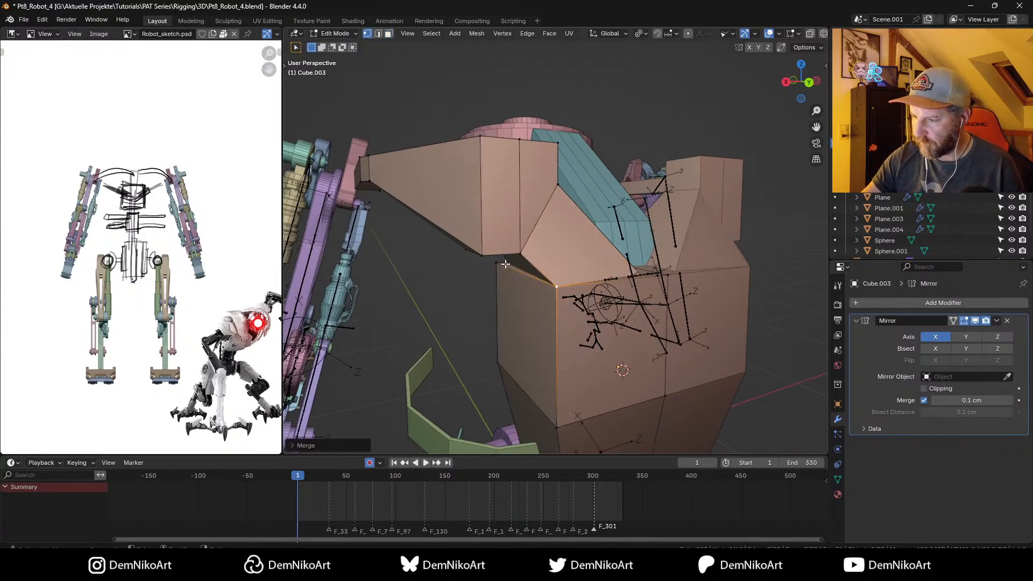
click(508, 266)
middle_drag(524, 264, 522, 223)
Step: Edge-slide the strut's lower inner edge by the full factor of 1.0 onto the torso block's outer upper edge
click(511, 228)
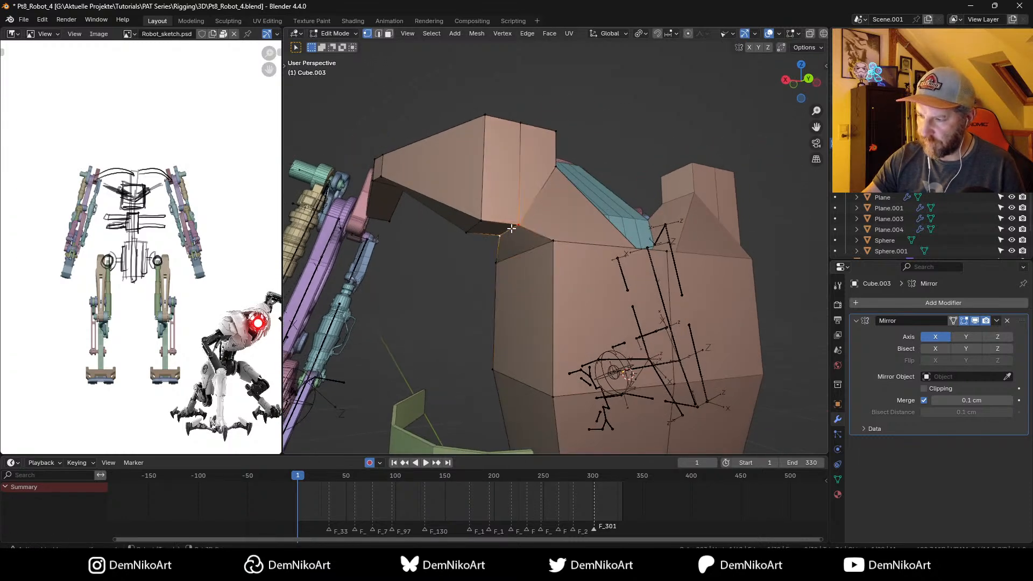
key(g)
key(g)
click(770, 69)
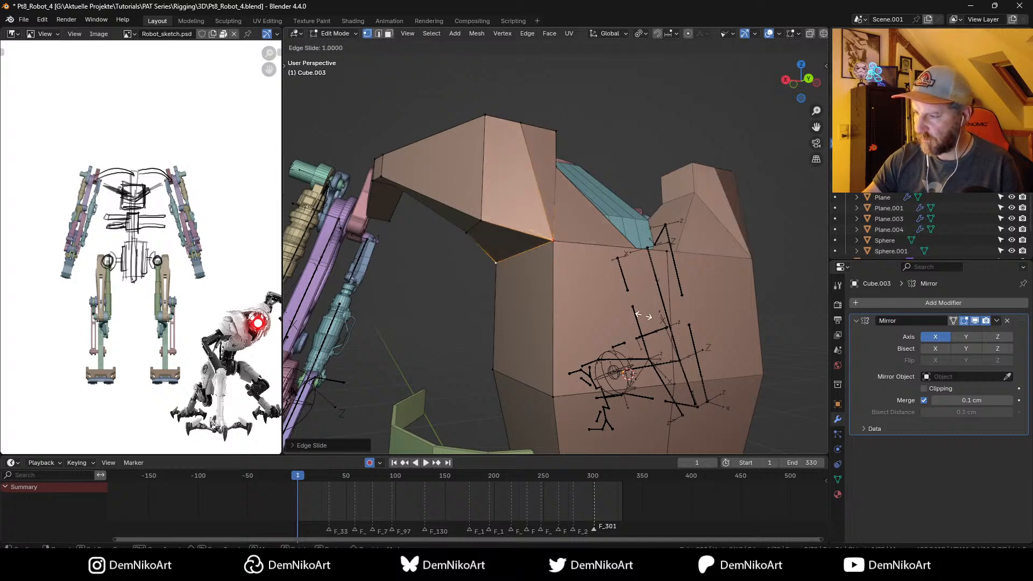
middle_drag(667, 226, 628, 59)
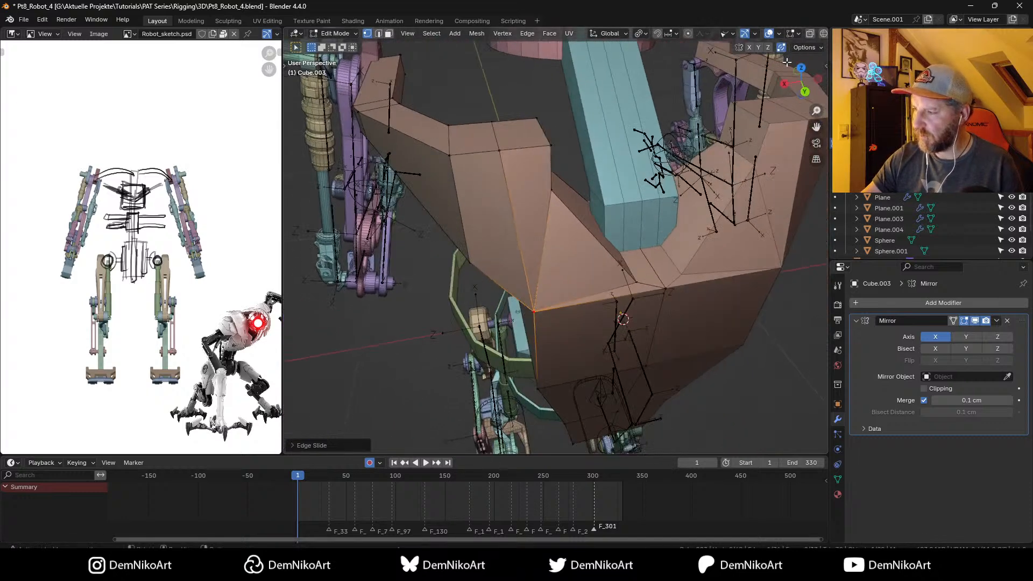
Step: Return the torso block to Object Mode and save the file
scroll(572, 198, down, 4)
click(555, 186)
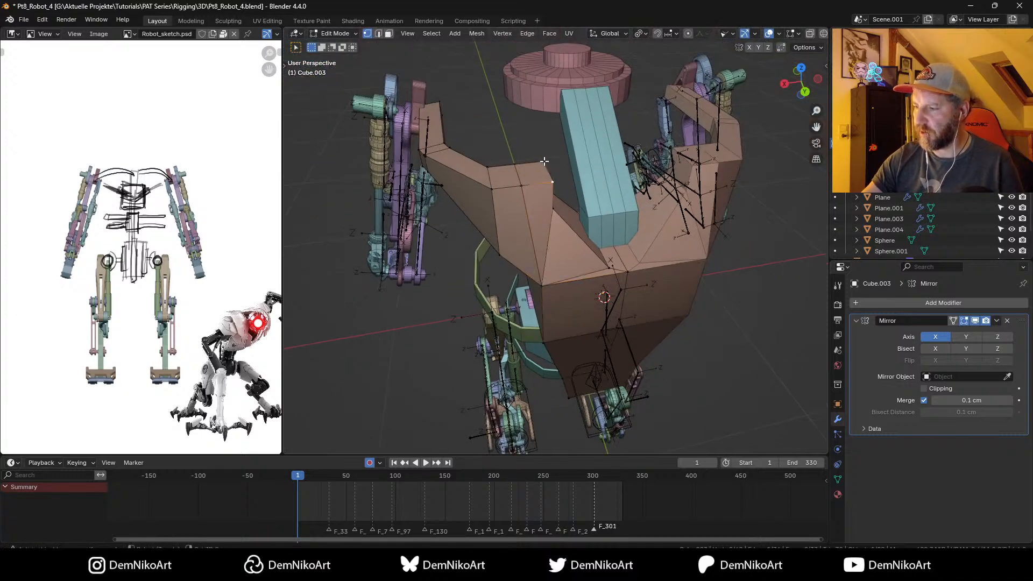
middle_drag(554, 186, 656, 223)
key(Tab)
key(ctrl+s)
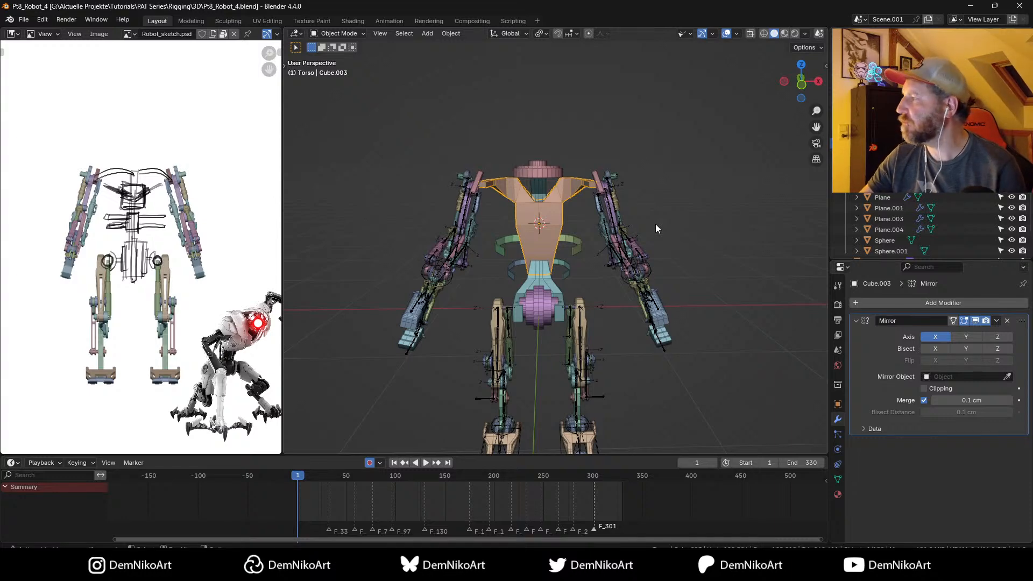
Step: Examine the blocked-out torso, ribs and shoulder struts from several angles and compare them with the sketch reference
middle_drag(613, 248, 631, 262)
scroll(630, 261, up, 4)
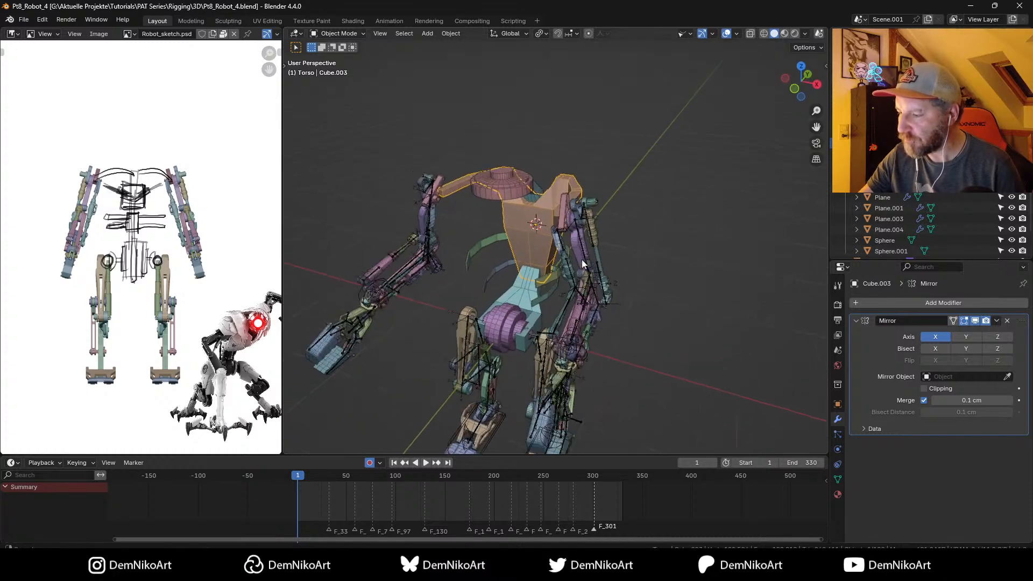
scroll(196, 276, up, 3)
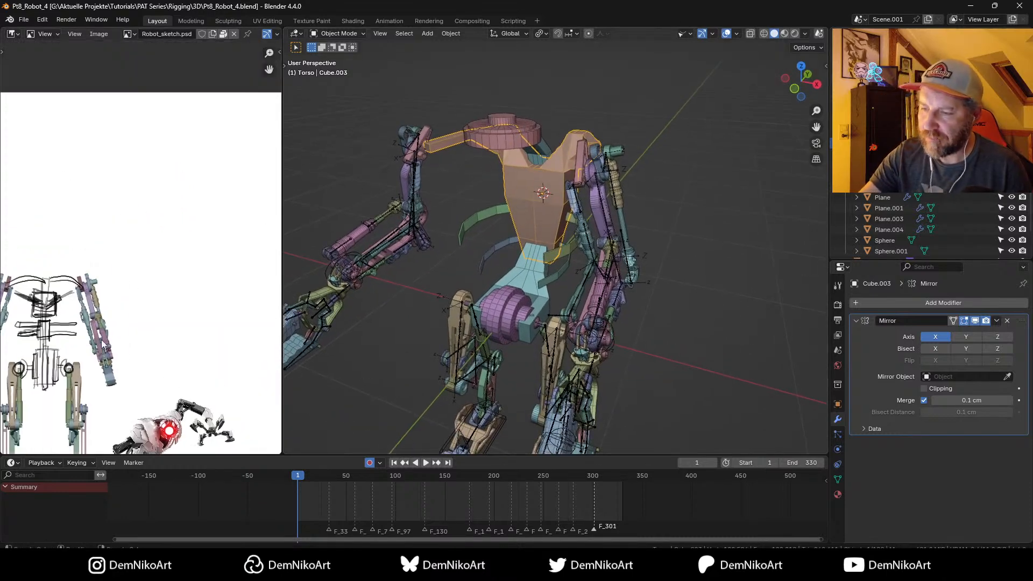
scroll(196, 277, down, 3)
scroll(215, 274, up, 4)
mouse_move(221, 290)
middle_down()
mouse_move(237, 129)
mouse_move(267, 129)
middle_up()
middle_drag(405, 288, 586, 243)
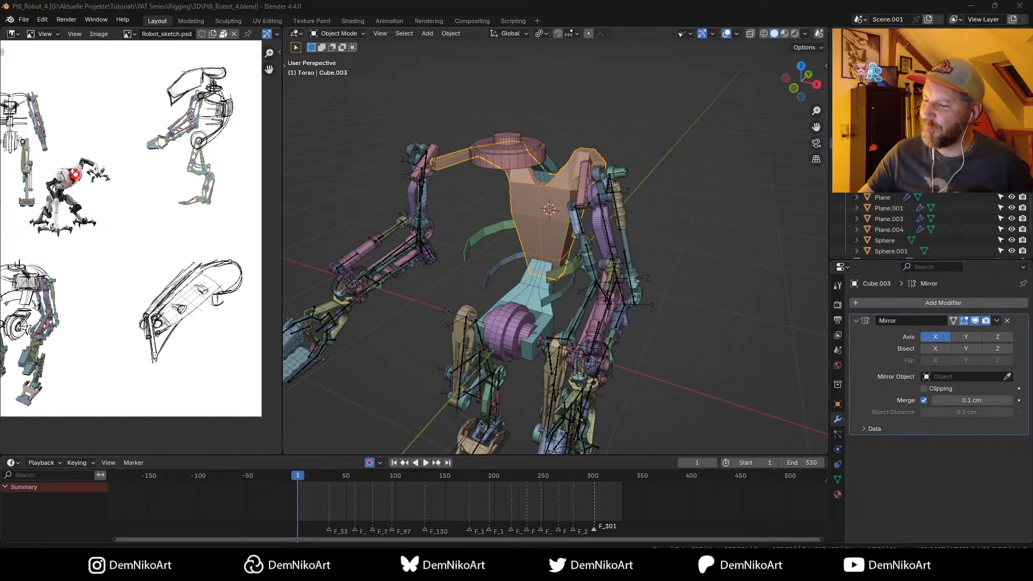
middle_drag(599, 238, 614, 295)
key(KP_1)
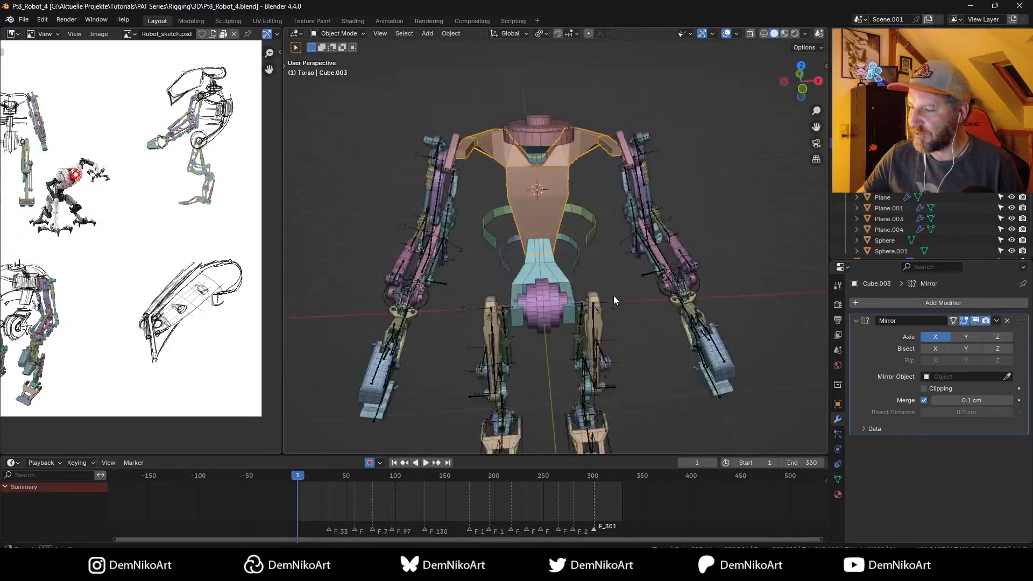
scroll(553, 199, up, 4)
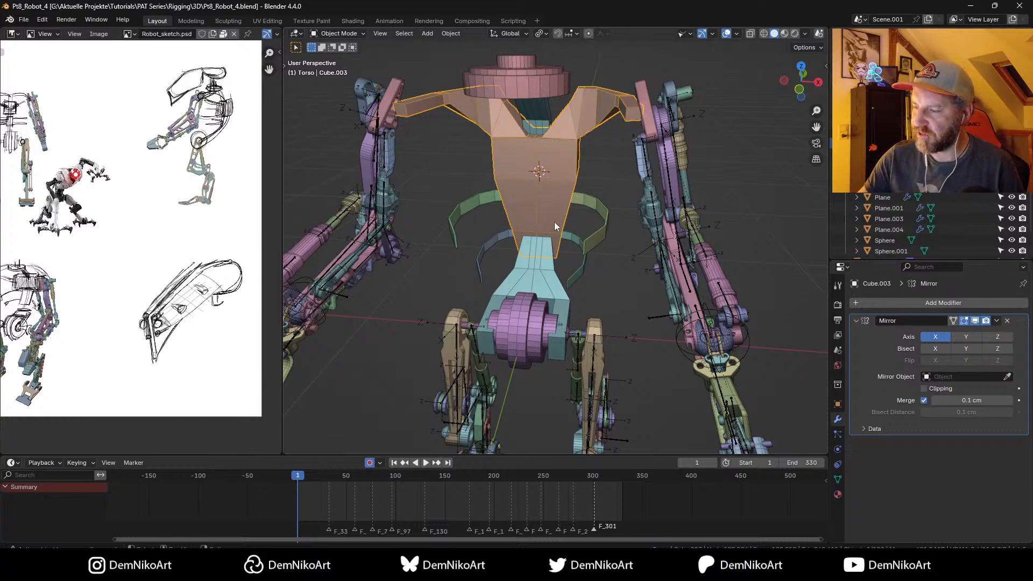
middle_drag(554, 222, 546, 274)
scroll(564, 238, up, 3)
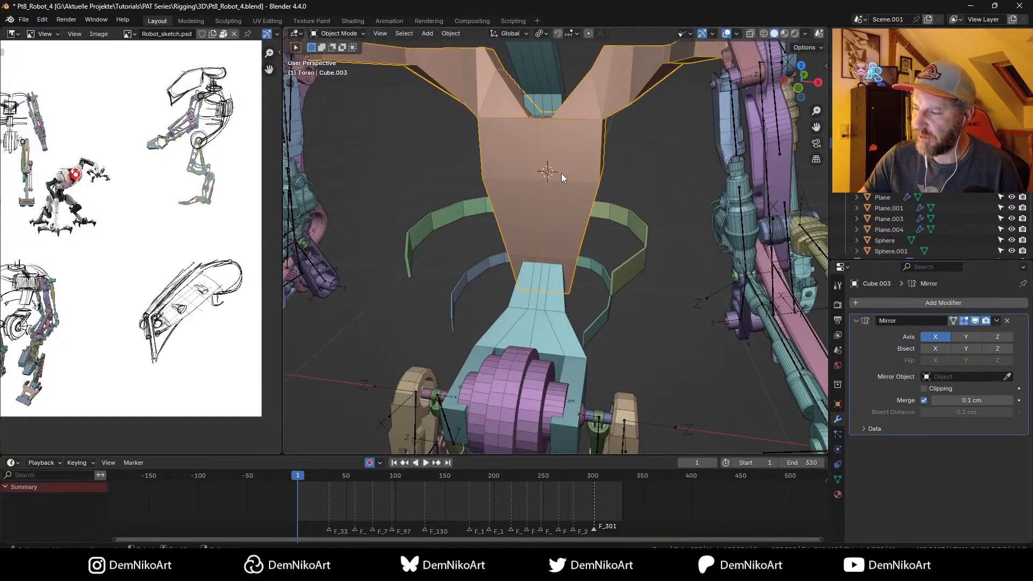
Step: Snap the 3D cursor to the centre vertex on the torso block's front face
key(Tab)
mouse_move(568, 210)
middle_down()
mouse_move(577, 204)
mouse_move(558, 190)
mouse_move(586, 201)
middle_up()
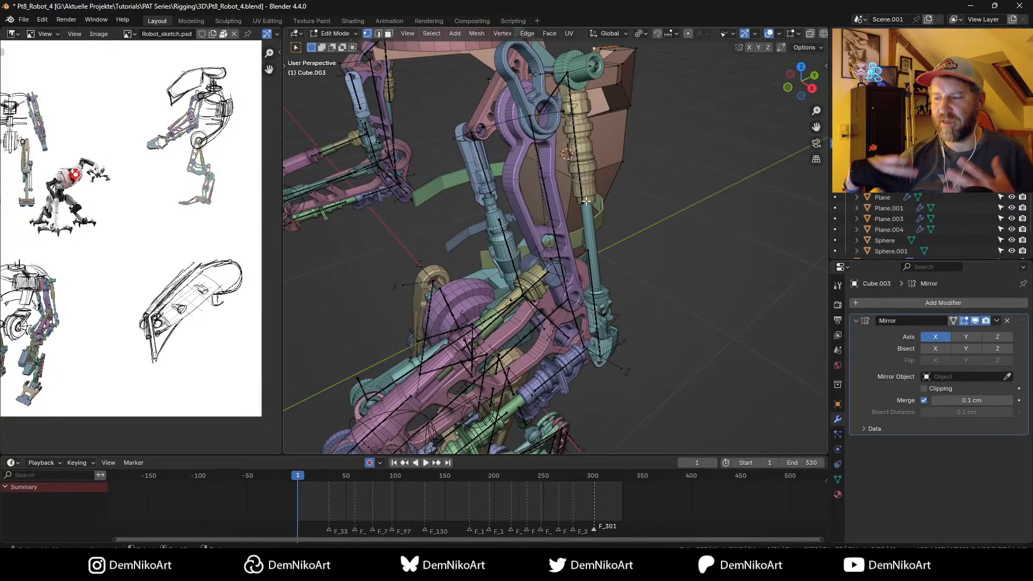
middle_drag(586, 202, 573, 173)
click(546, 179)
key(shift+s)
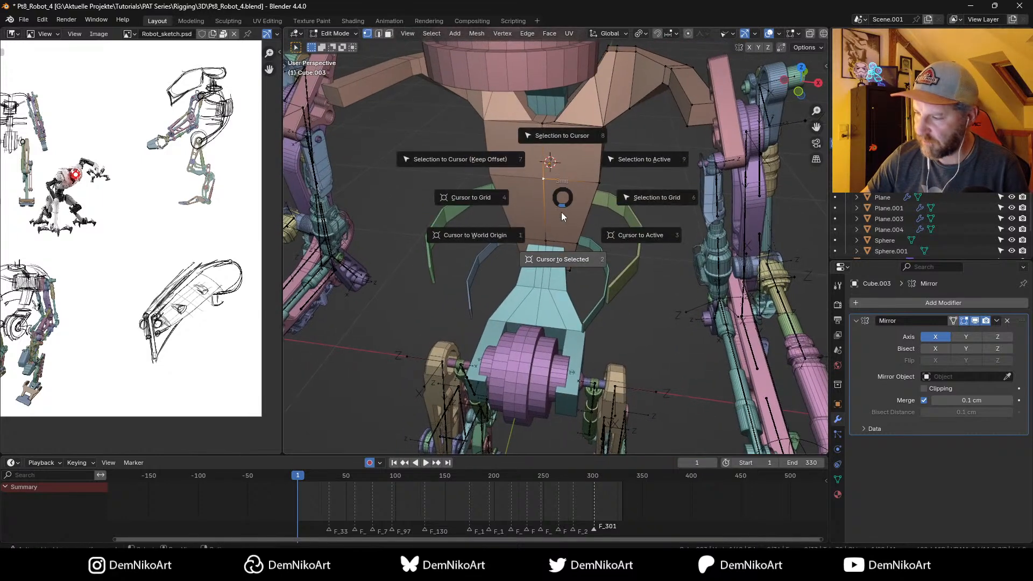
click(560, 212)
key(Tab)
Step: Add an ico sphere at the 3D cursor and scale it down to a small core on the torso block's front
key(shift+a)
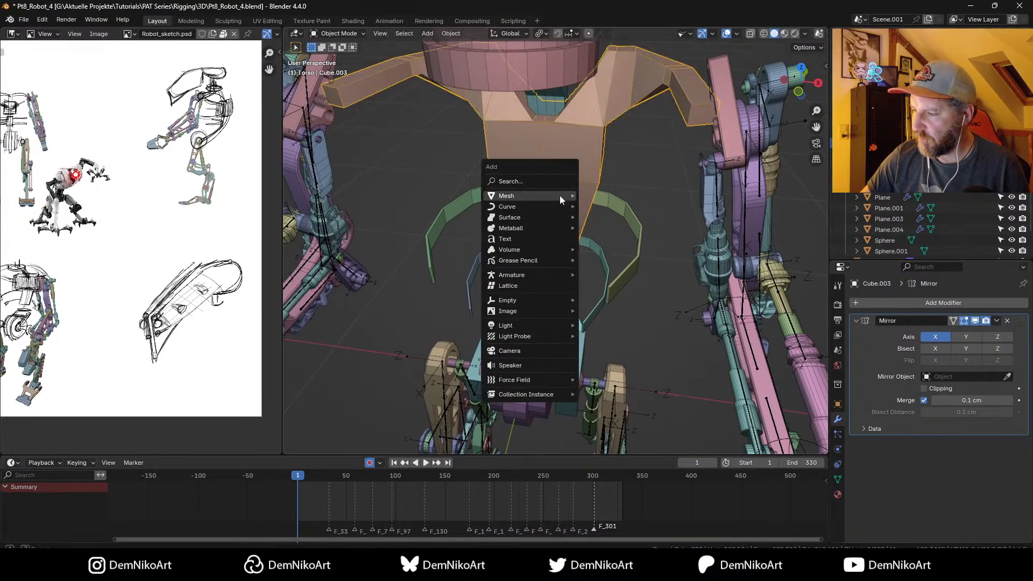
mouse_move(560, 195)
click(624, 238)
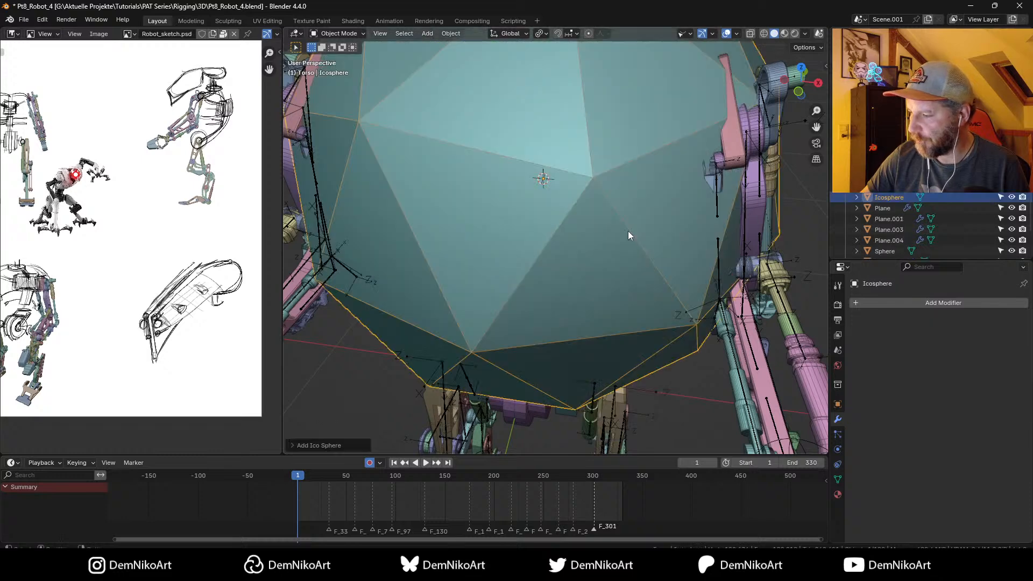
key(s)
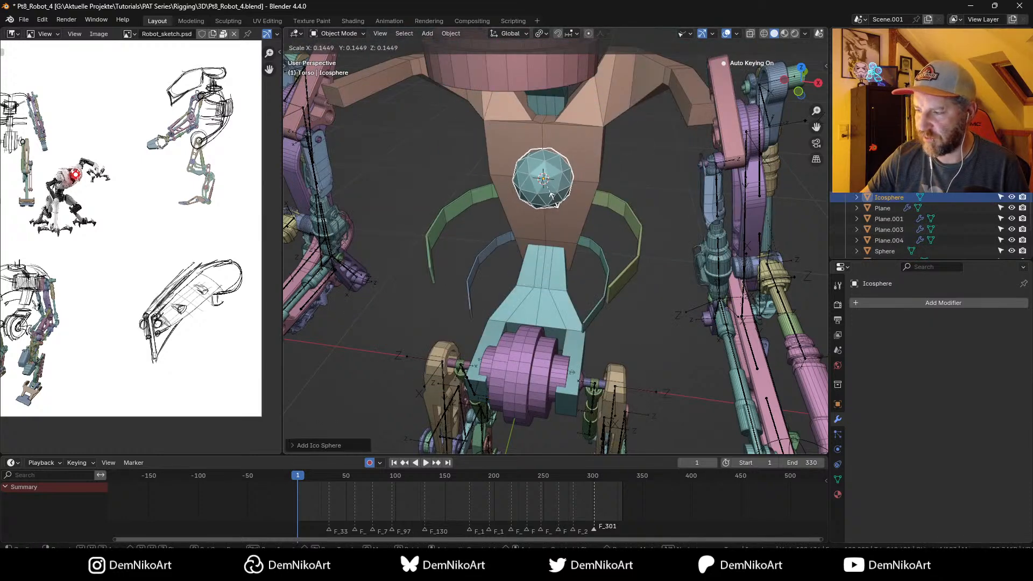
click(551, 199)
key(s)
click(589, 202)
middle_drag(645, 198, 568, 231)
scroll(569, 216, up, 4)
middle_drag(572, 184, 533, 250)
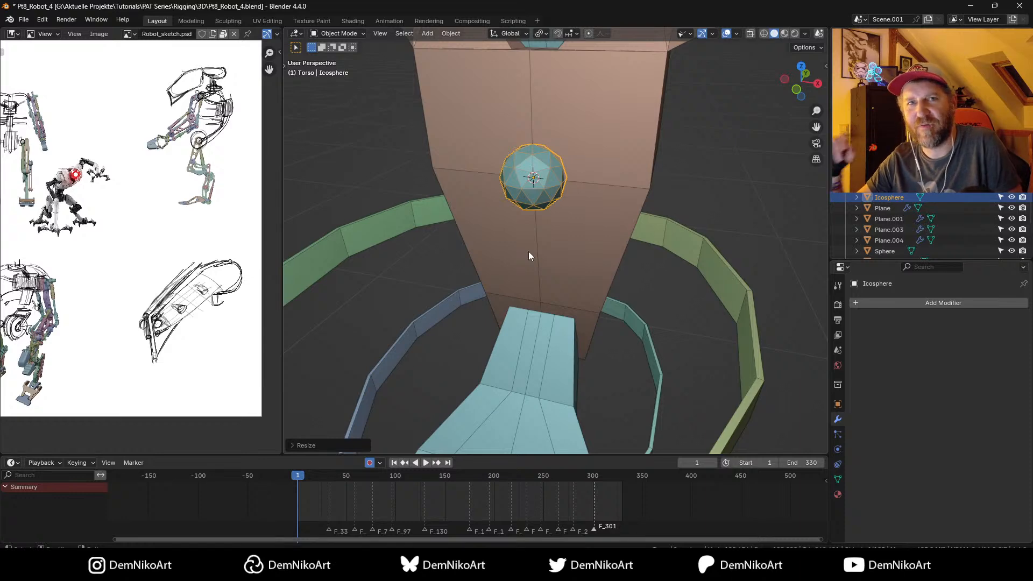
Step: Move the ico sphere forward along Y by about 6.5 cm so it protrudes from the torso block's front
middle_drag(528, 252, 609, 225)
key(g)
key(y)
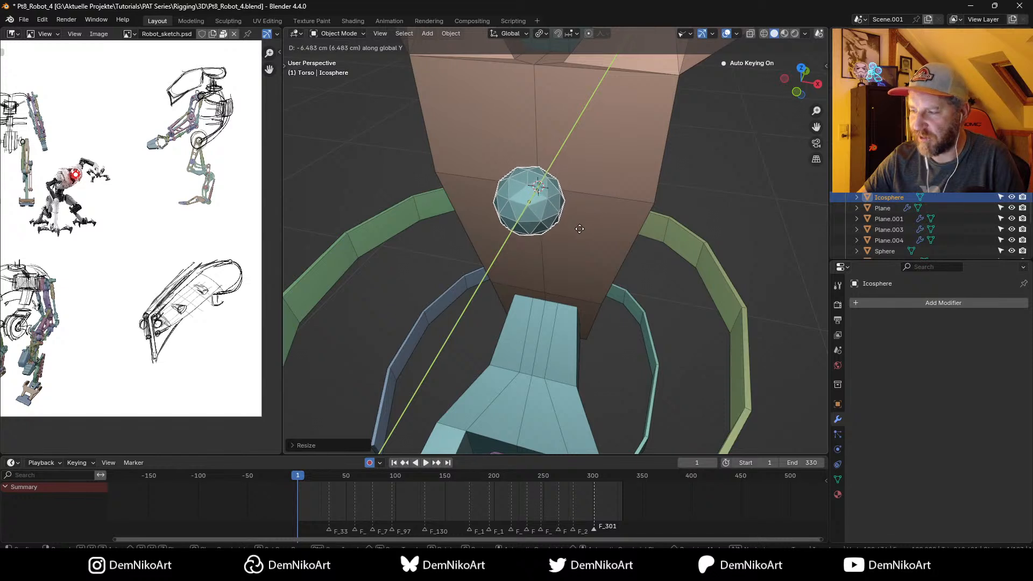
click(578, 227)
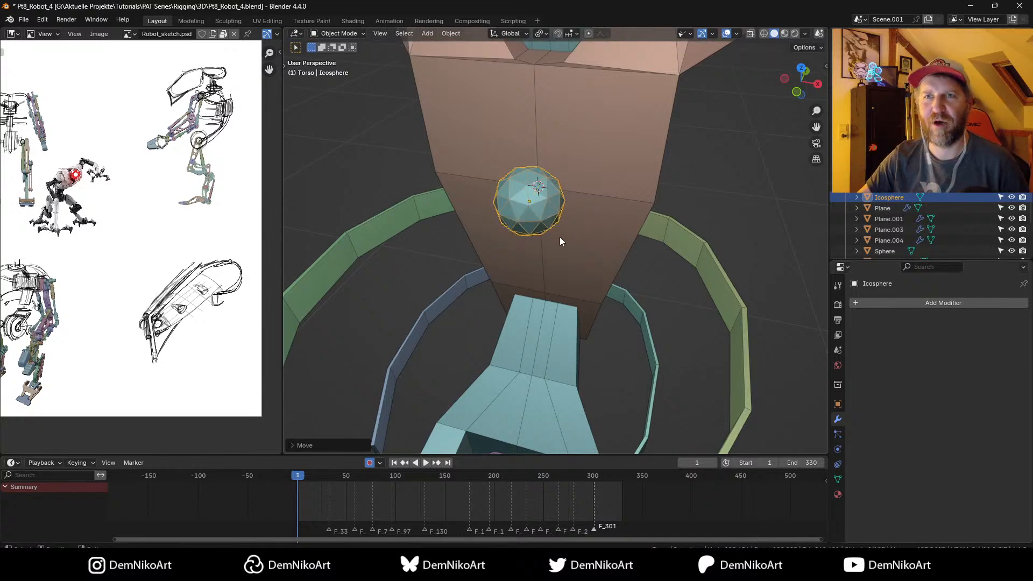
middle_drag(560, 238, 564, 233)
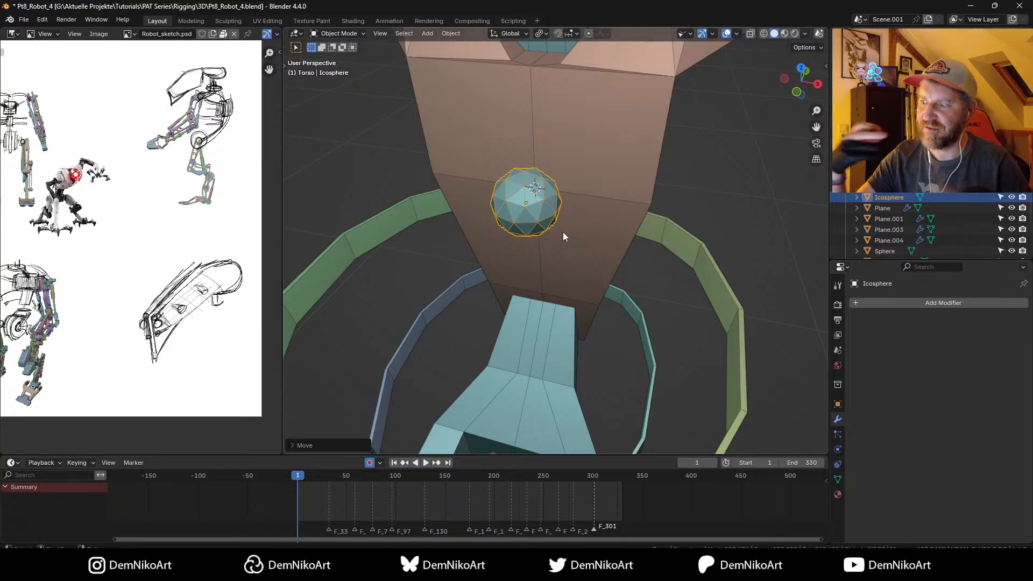
middle_drag(573, 240, 570, 252)
Step: Scale the ico sphere on the torso block's front up slightly
scroll(560, 253, down, 6)
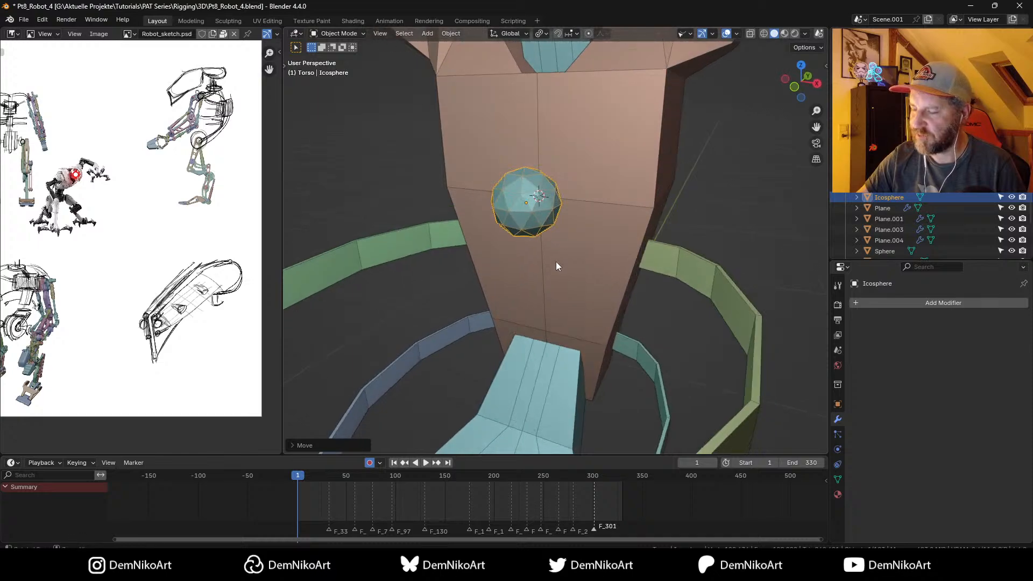
scroll(565, 248, up, 5)
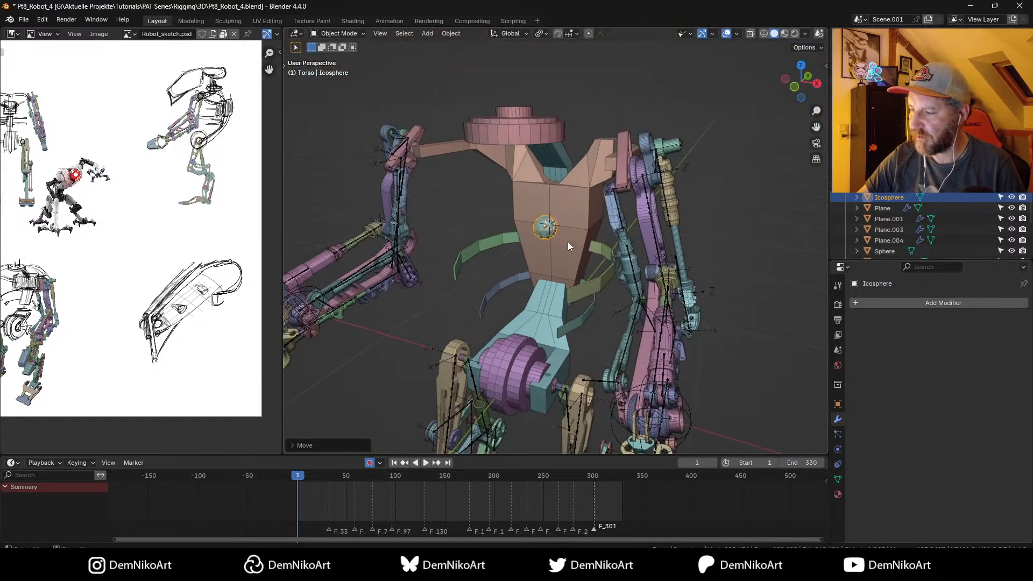
key(s)
click(582, 246)
scroll(589, 247, down, 6)
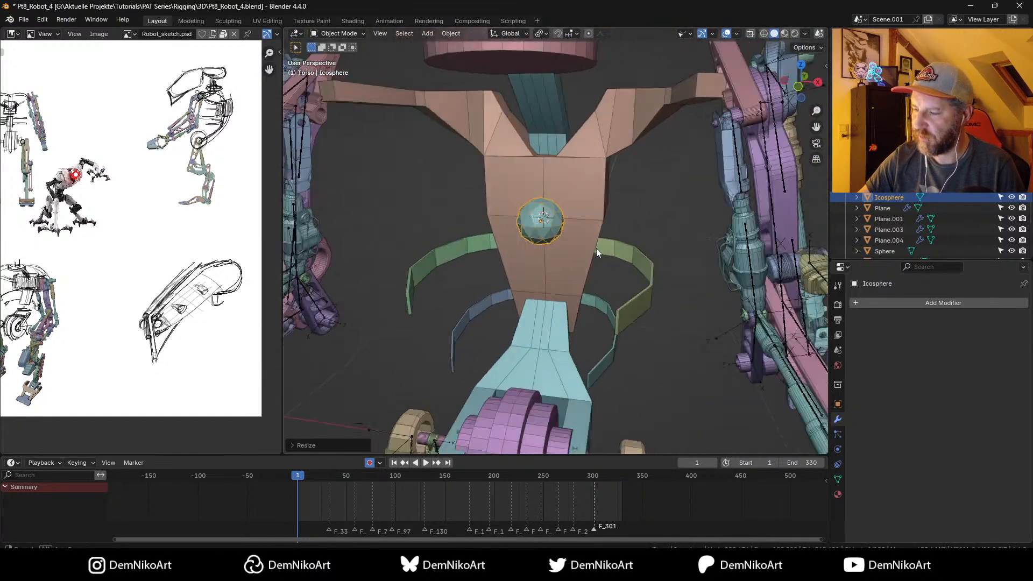
middle_drag(592, 211, 586, 270)
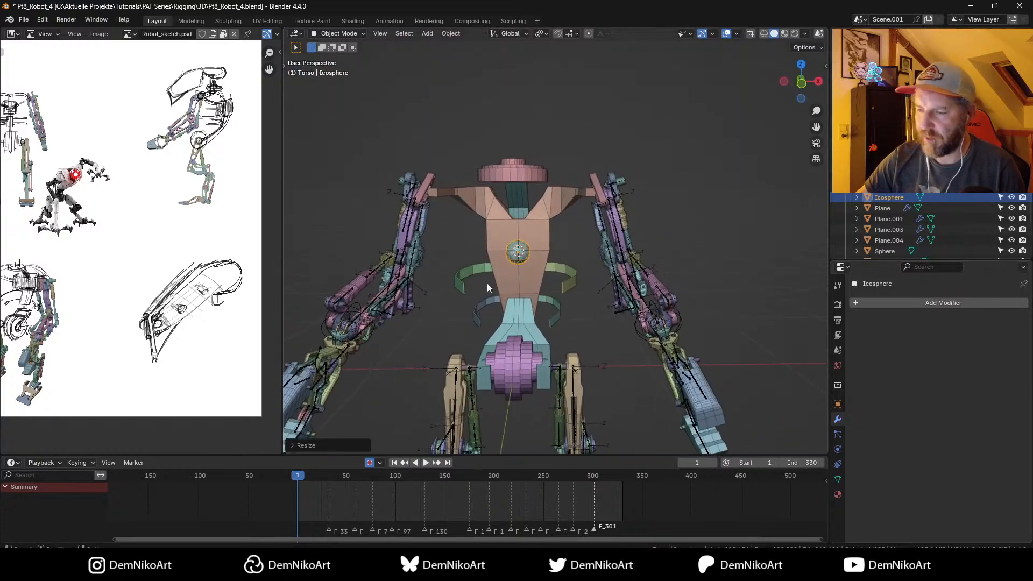
Step: Snap the 3D cursor to the mid-height vertex on the torso block's outer front edge
middle_drag(60, 147, 152, 161)
mouse_move(560, 230)
middle_down()
mouse_move(549, 230)
mouse_move(549, 249)
mouse_move(564, 252)
mouse_move(555, 241)
mouse_move(524, 247)
middle_up()
click(524, 246)
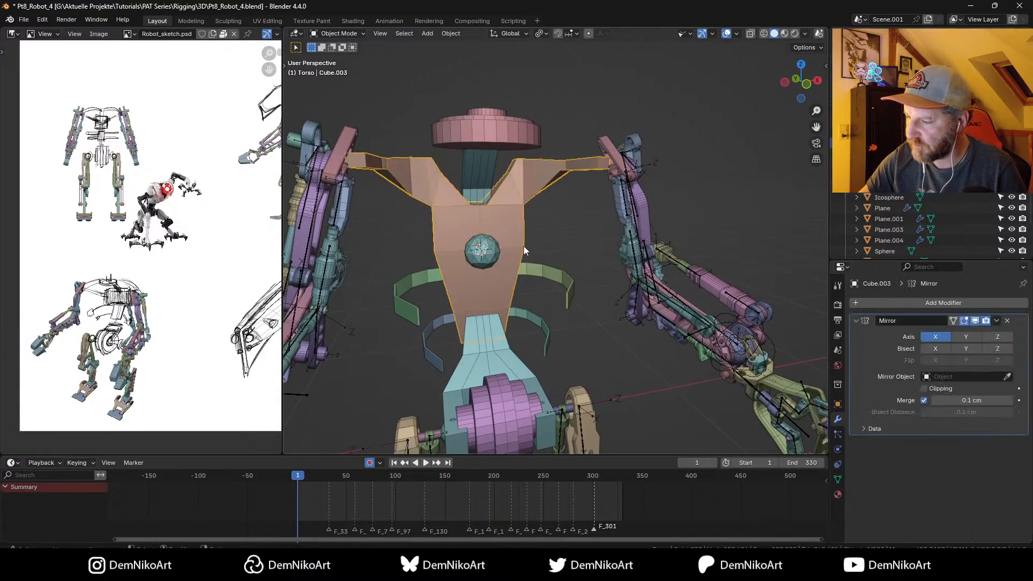
key(Tab)
key(ctrl+Tab)
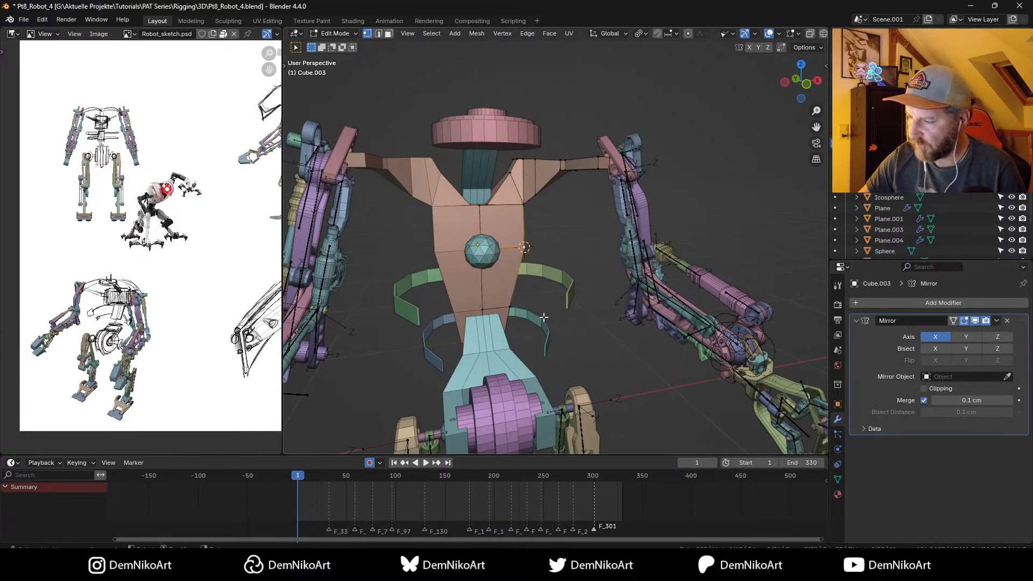
key(shift+a)
mouse_move(540, 259)
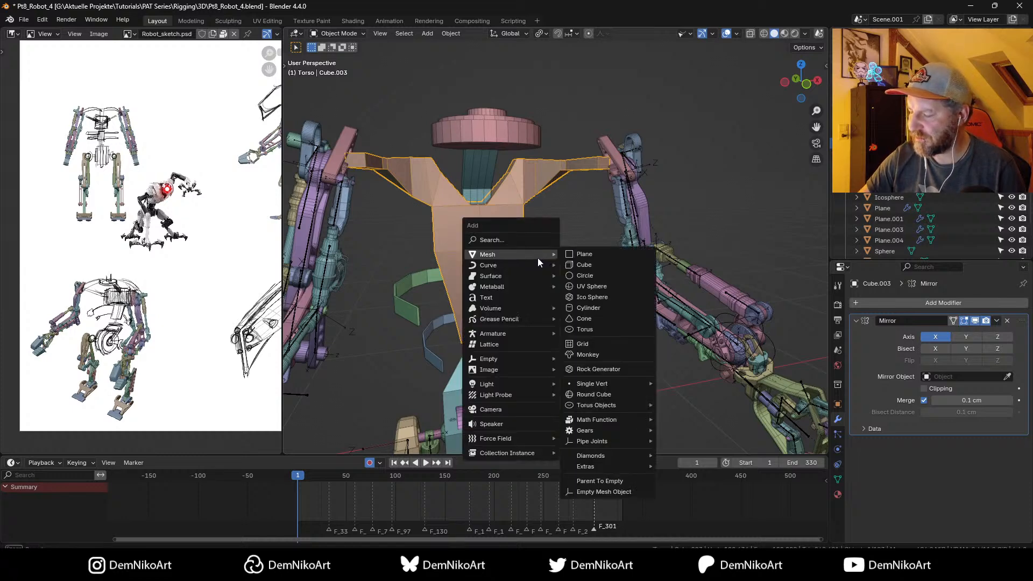
key(Escape)
middle_drag(538, 258, 559, 284)
Step: Separate the shoulder strut from the torso block into its own object, growing the face selection from the strut's end face
key(Tab)
middle_drag(485, 274, 495, 357)
shift+middle_drag(397, 341, 532, 312)
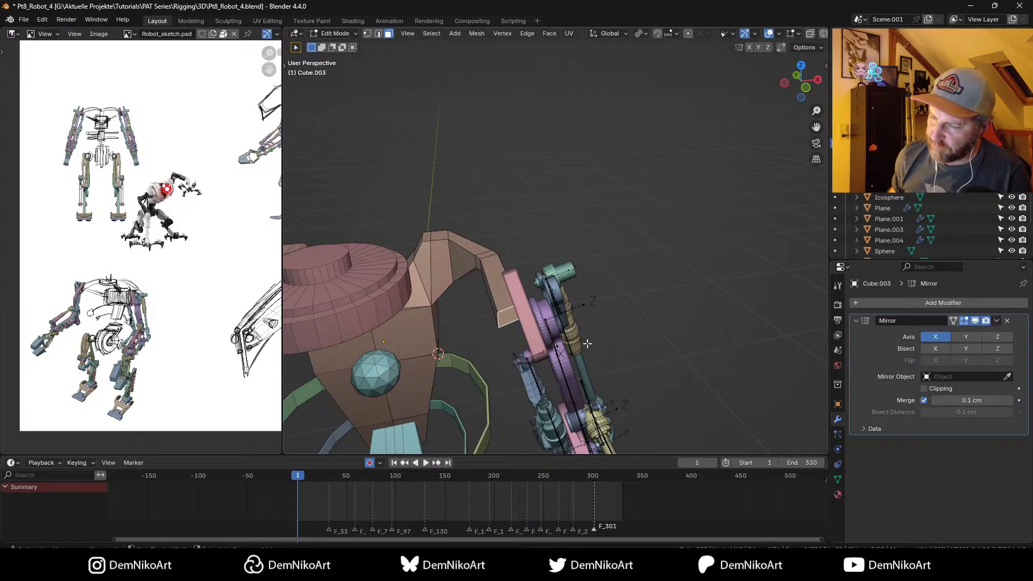
key(ctrl+KP_Add)
key(ctrl+KP_Add)
key(ctrl+KP_Add)
key(ctrl+KP_Add)
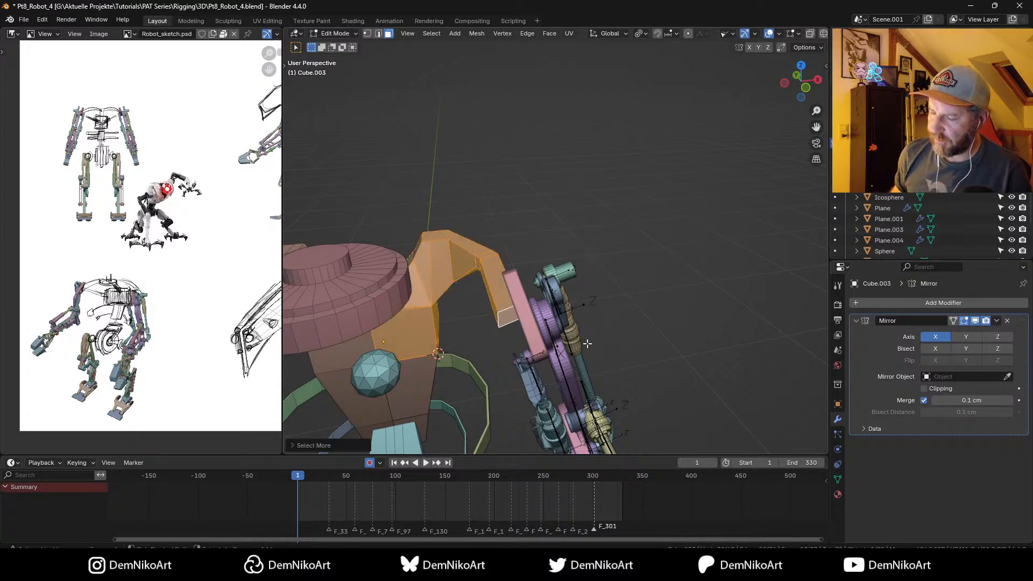
middle_drag(587, 344, 343, 291)
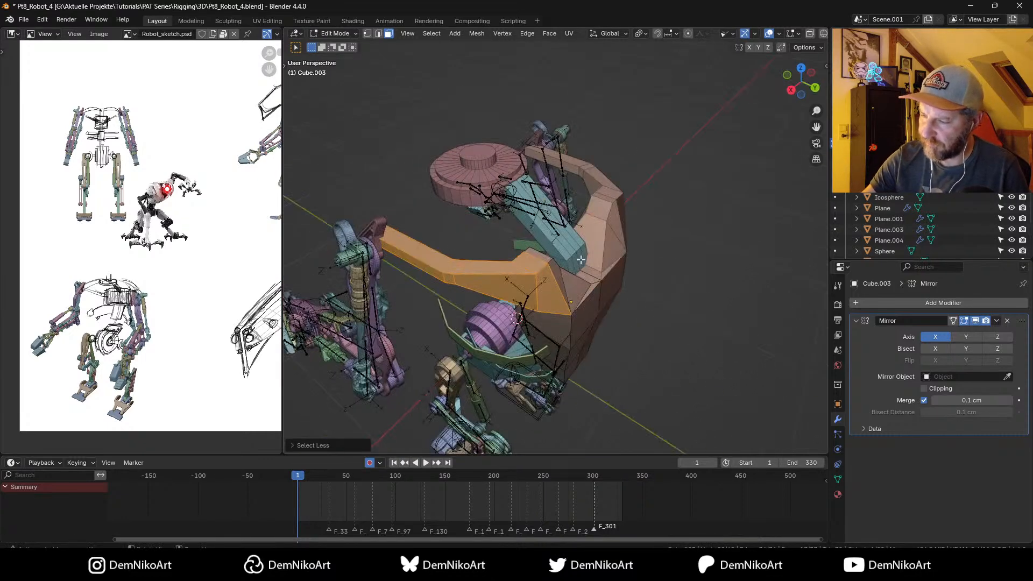
middle_drag(581, 260, 567, 289)
shift+click(496, 310)
key(p)
click(550, 308)
key(Tab)
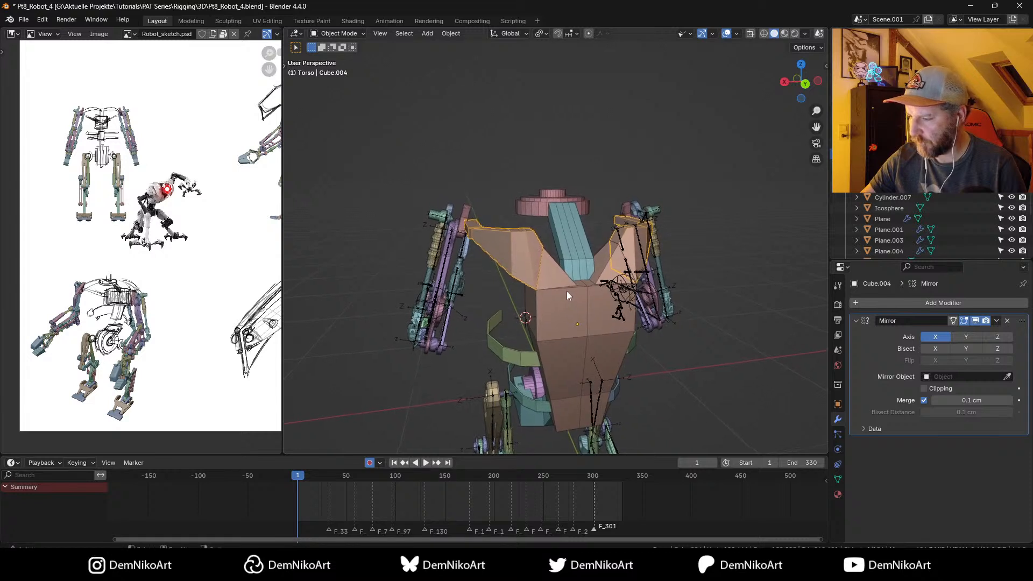
Step: Isolate the separated shoulder strut and delete the slanted faces on its inner, neck-facing side
key(KP_Divide)
middle_drag(549, 274, 540, 289)
key(Tab)
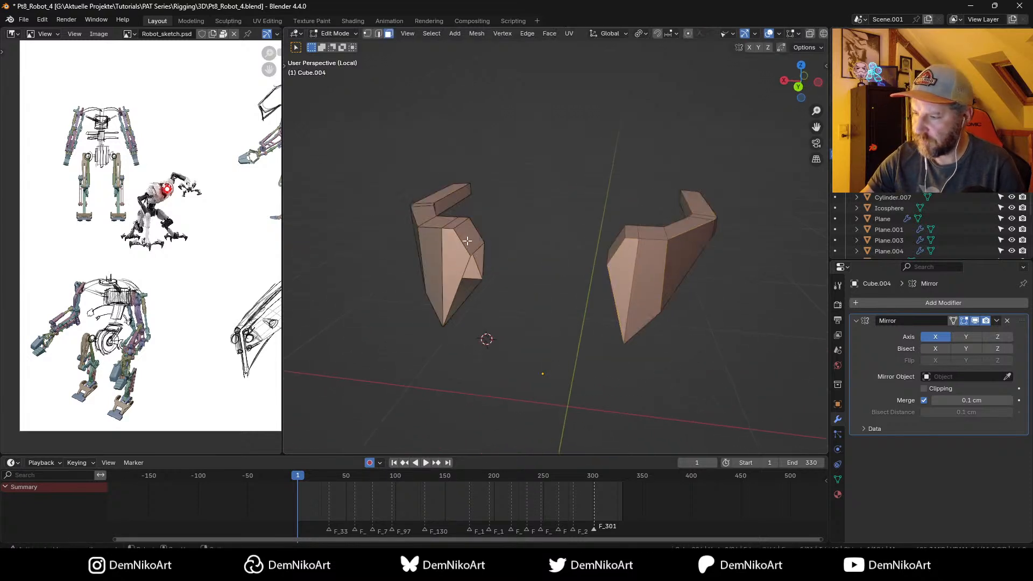
click(458, 258)
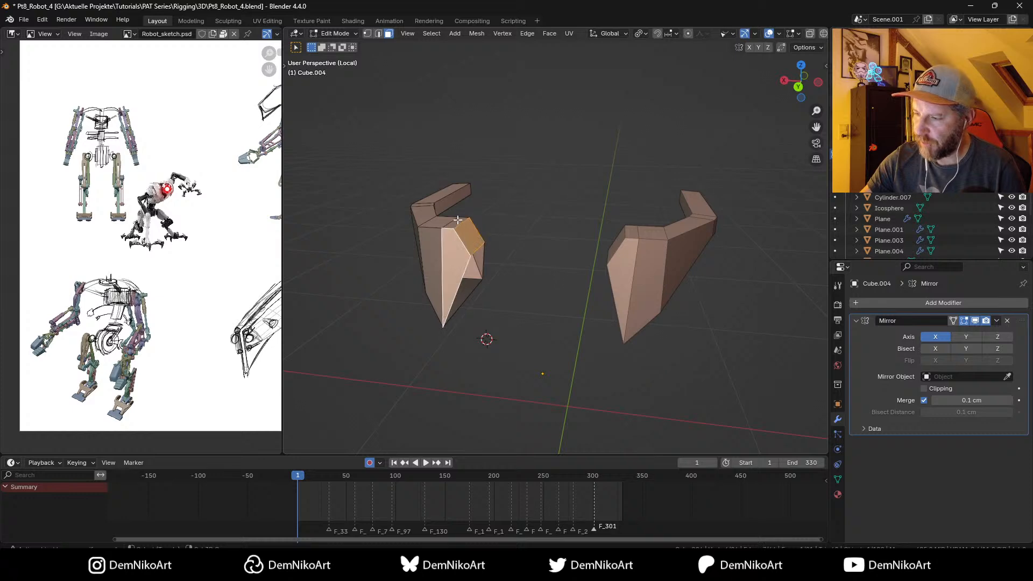
middle_drag(458, 258, 533, 288)
key(KP_Decimal)
scroll(533, 289, down, 4)
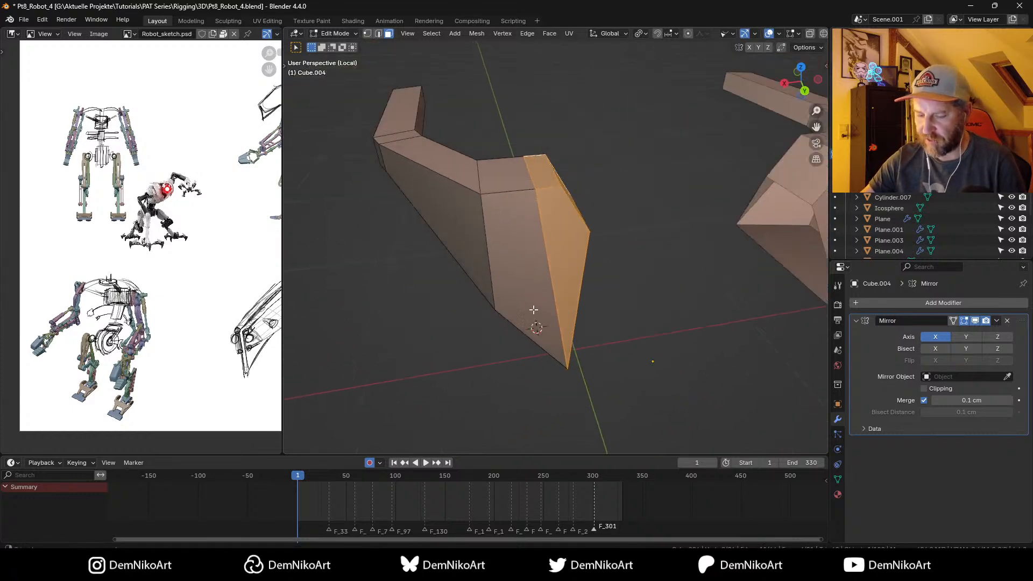
key(x)
click(543, 295)
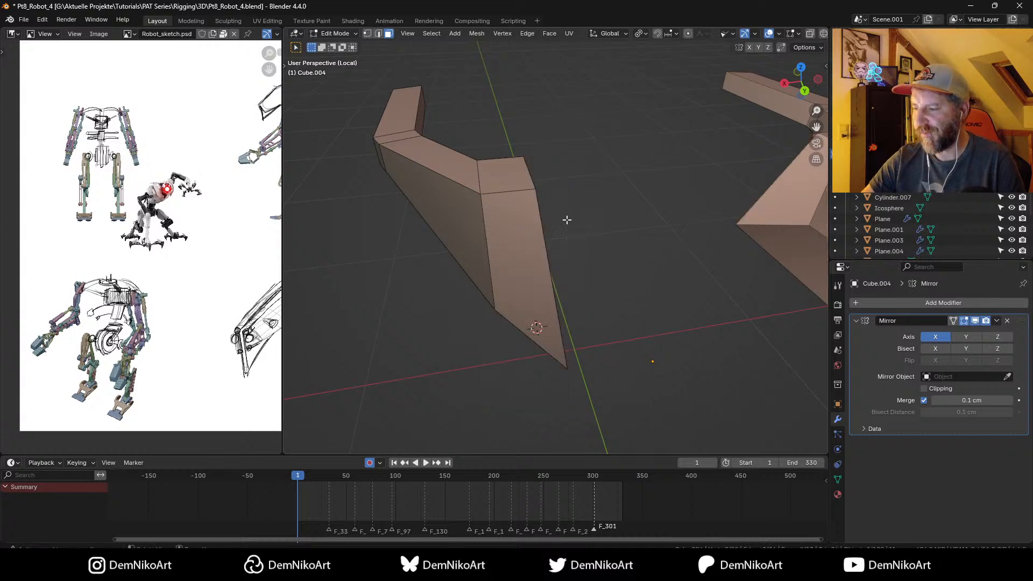
mouse_move(565, 221)
middle_down()
mouse_move(574, 260)
mouse_move(558, 231)
middle_up()
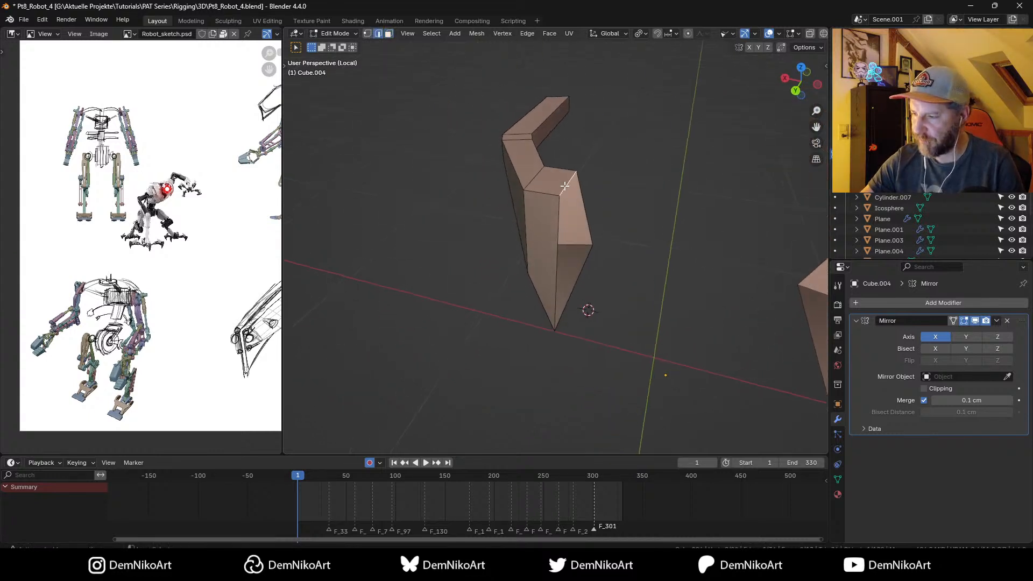
key(Tab)
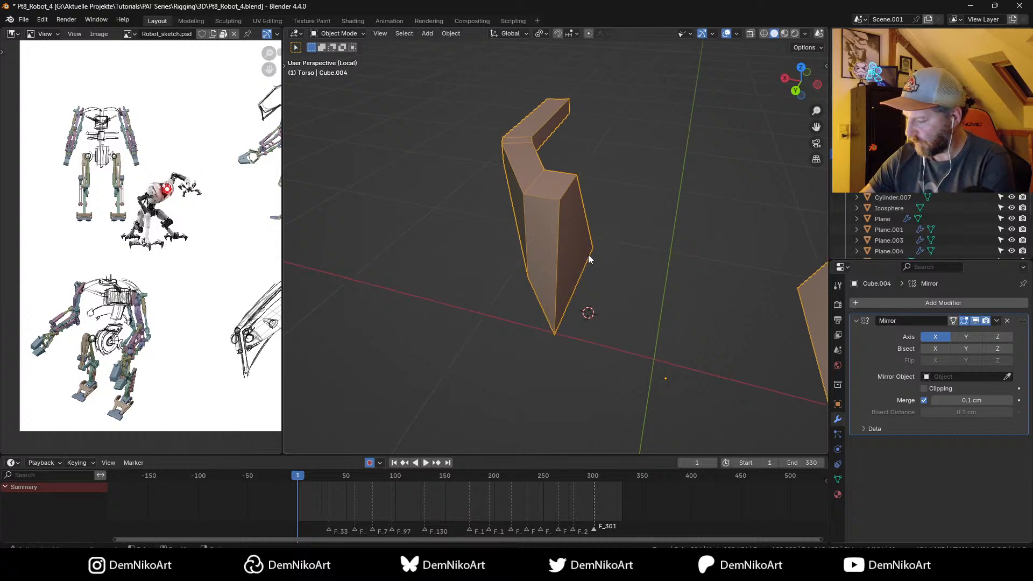
Step: Leave the strut's local view and isolate the central torso block instead
key(KP_Divide)
middle_drag(595, 246, 554, 228)
click(544, 252)
key(KP_Divide)
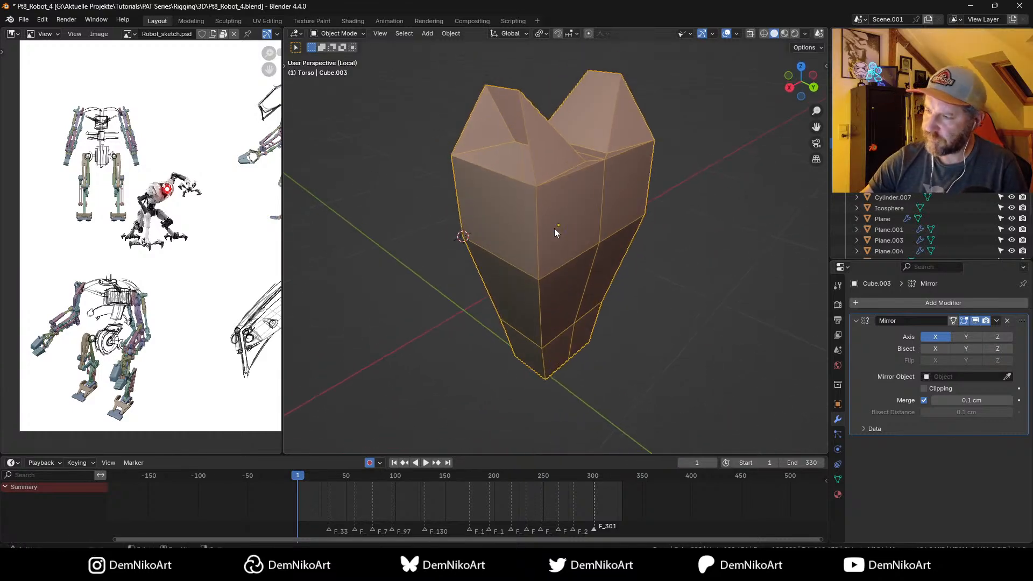
Step: Check the torso block's mesh and leave its local view to bring back the whole robot
key(Tab)
middle_drag(525, 137, 534, 148)
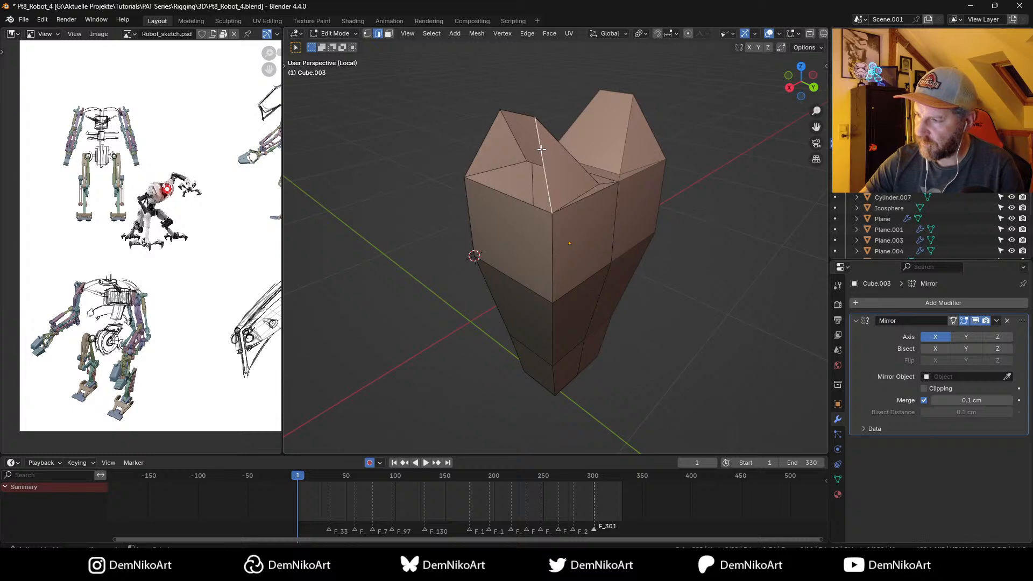
key(Tab)
middle_drag(550, 189, 562, 241)
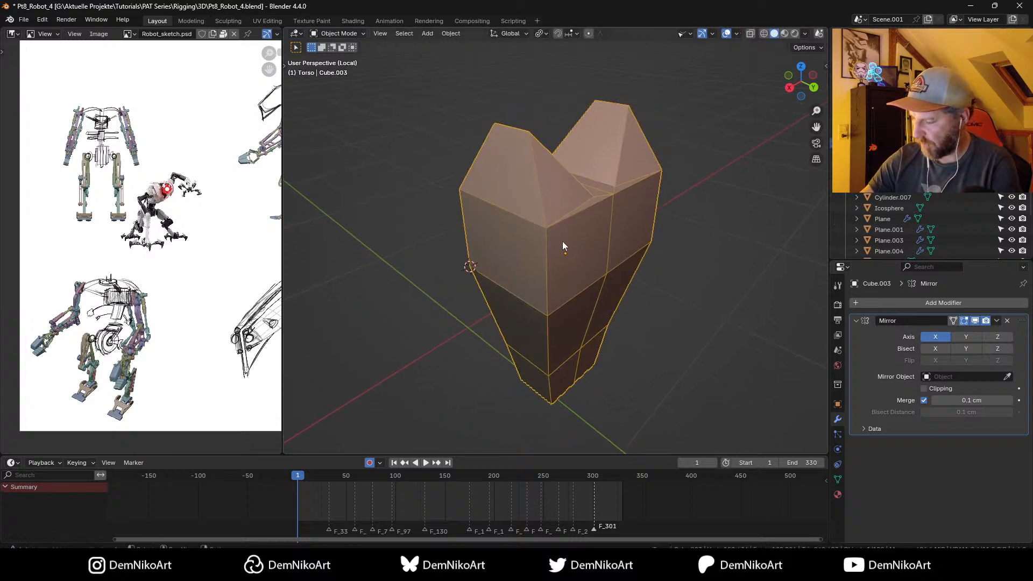
key(KP_Divide)
mouse_move(556, 279)
middle_down()
mouse_move(555, 243)
mouse_move(544, 265)
mouse_move(511, 267)
mouse_move(547, 269)
middle_up()
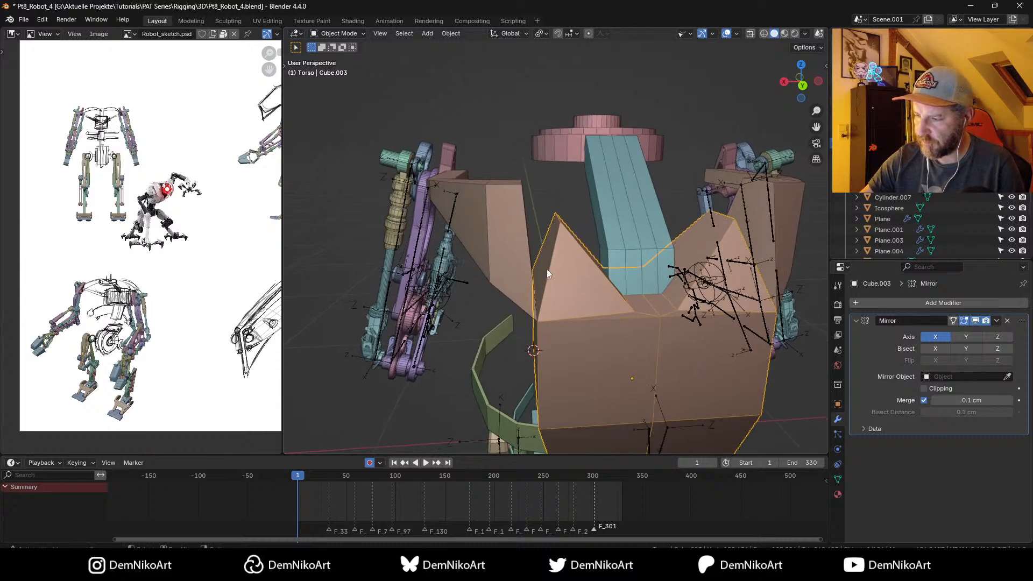
Step: Add a small scaled-down cylinder in the gap between torso block and shoulder strut, rotated 90° about the Y axis
shift+right_click(543, 264)
key(shift+a)
mouse_move(543, 263)
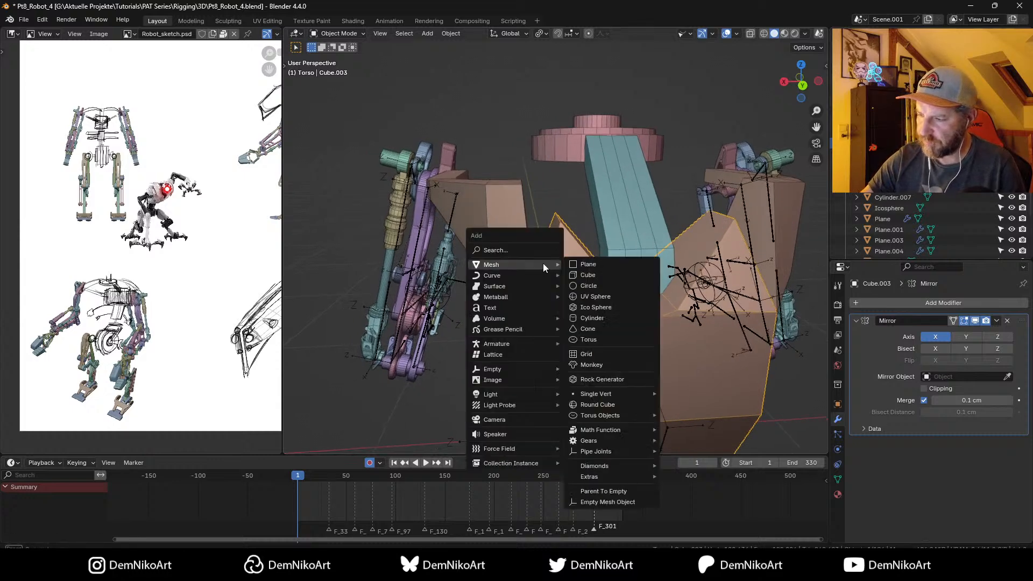
click(606, 317)
key(s)
click(570, 286)
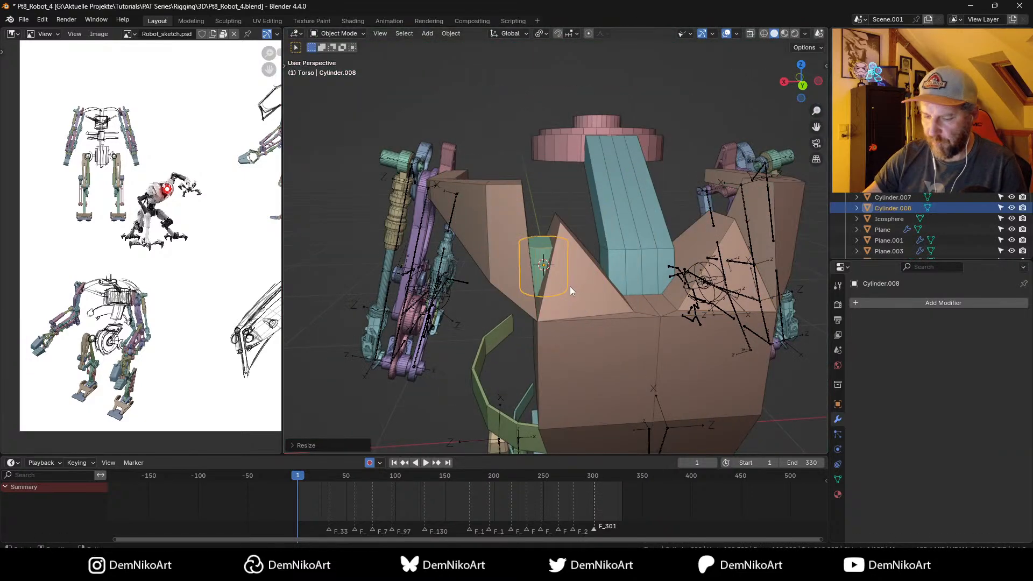
text(ry90)
key(Return)
middle_drag(570, 287, 538, 283)
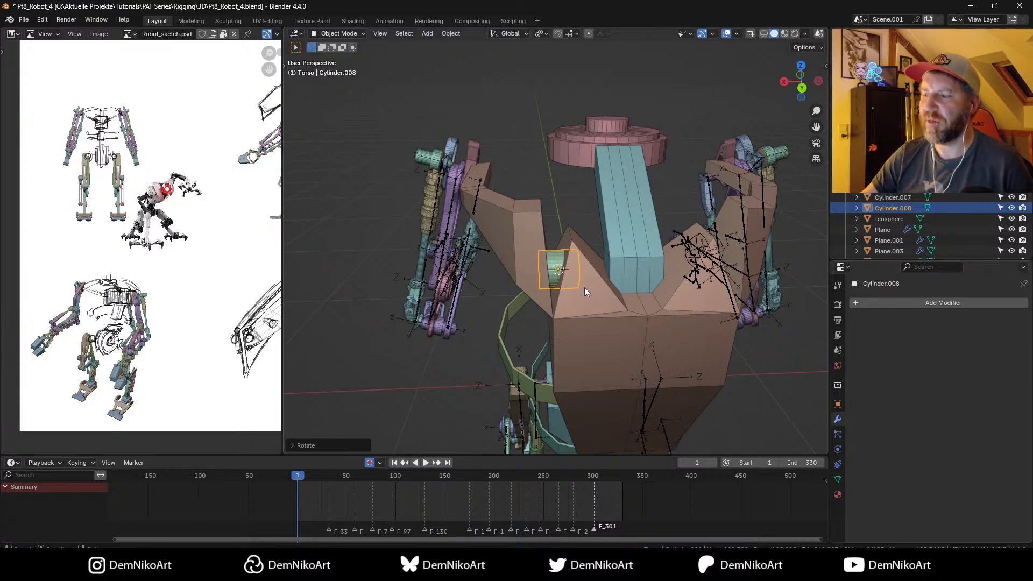
Step: Edge-slide the shoulder strut's lower inner edge slightly upward along the strut
middle_drag(584, 288, 575, 263)
click(567, 294)
scroll(579, 299, up, 3)
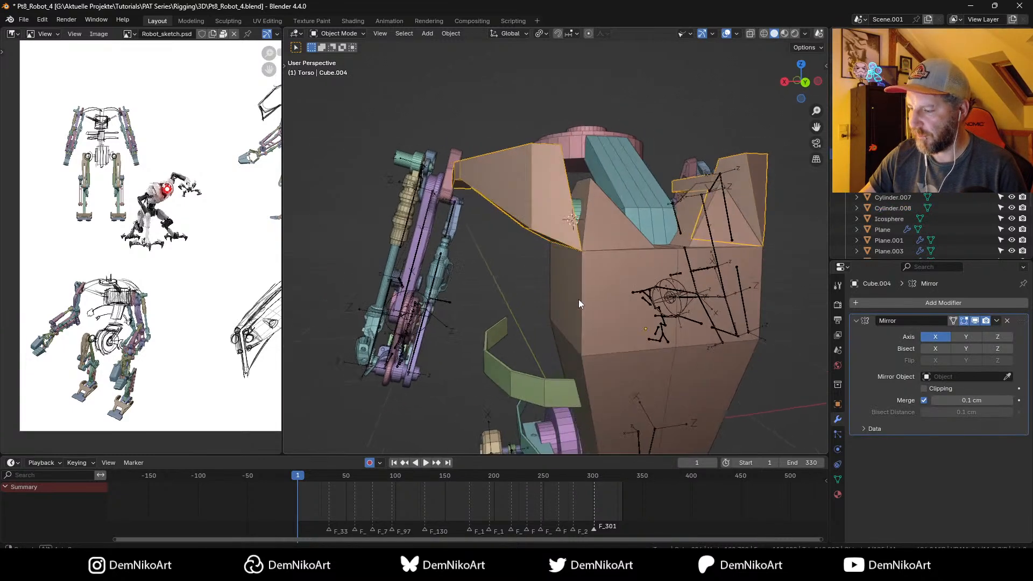
key(Tab)
click(595, 253)
key(g)
key(g)
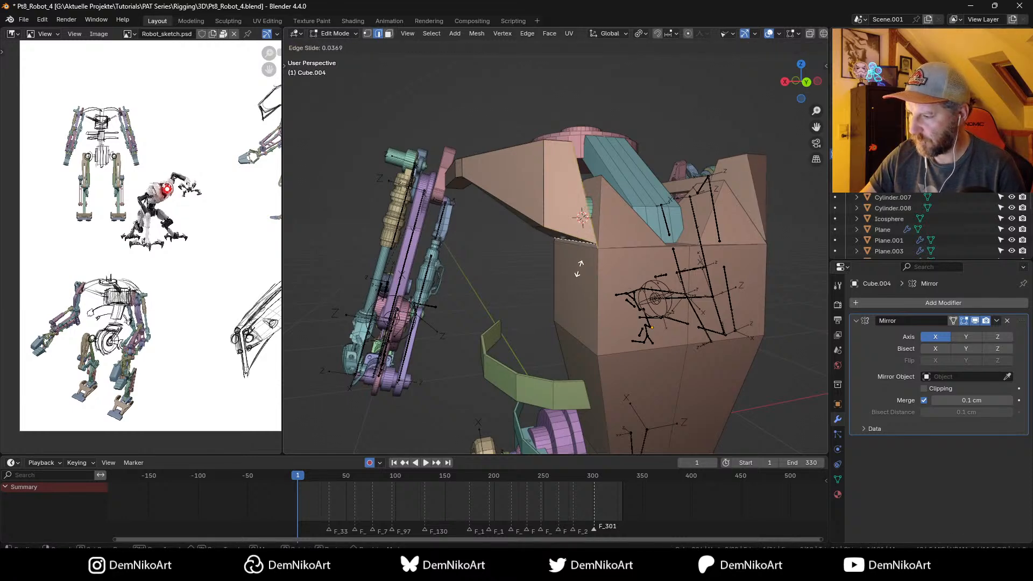
click(576, 291)
middle_drag(576, 290, 583, 244)
key(Tab)
Step: Move the shoulder strut together with the arm rig away from the torso block and save the file
shift+click(482, 198)
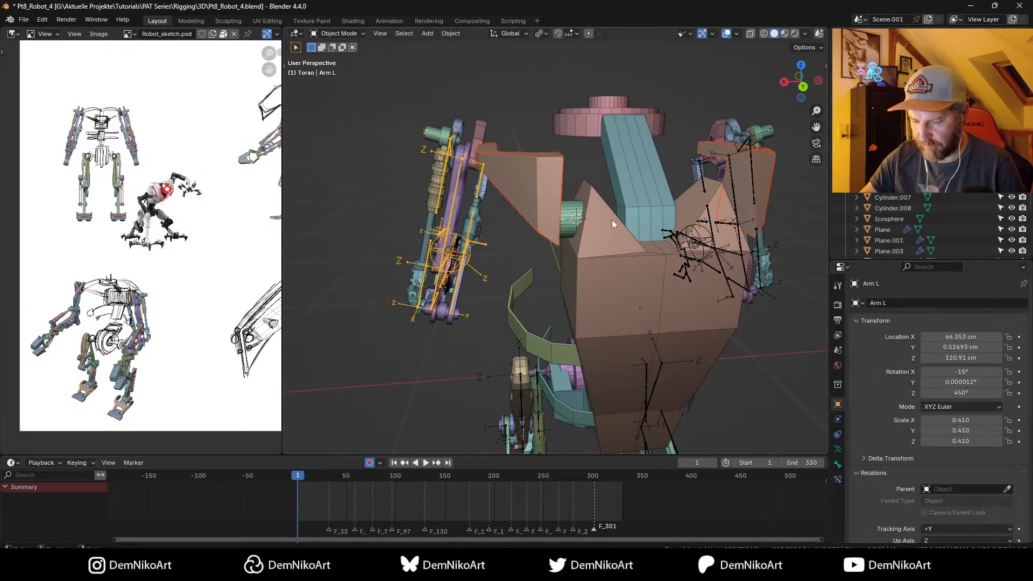
key(g)
click(614, 234)
middle_drag(615, 235, 660, 254)
click(631, 201)
middle_drag(630, 201, 655, 275)
key(KP_1)
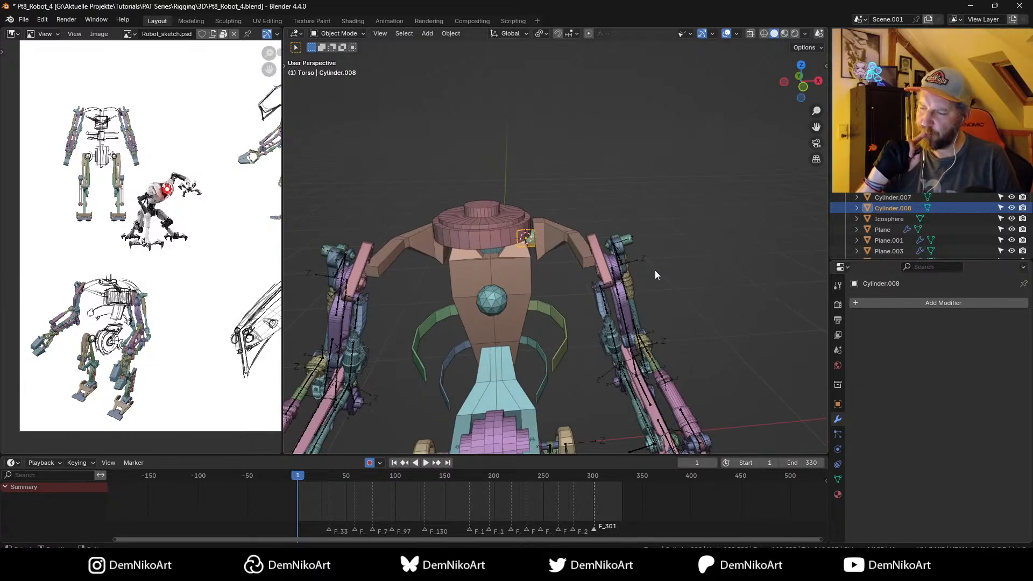
middle_drag(654, 270, 621, 315)
key(ctrl+s)
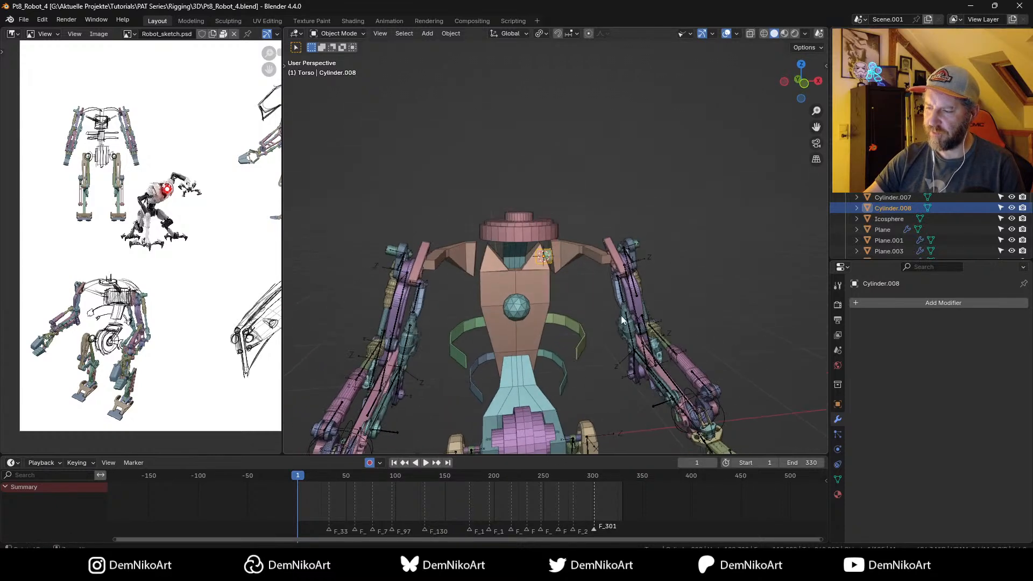
Step: Snap the 3D cursor to the torso block's mid-height side vertex on the front
scroll(543, 333, up, 2)
click(548, 330)
key(Tab)
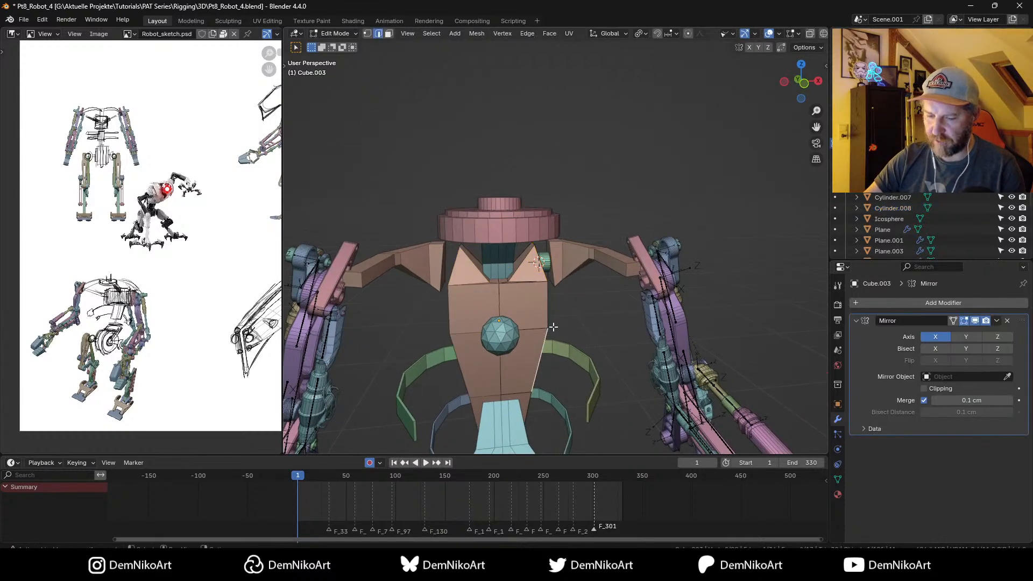
key(ctrl+Tab)
middle_drag(578, 320, 548, 289)
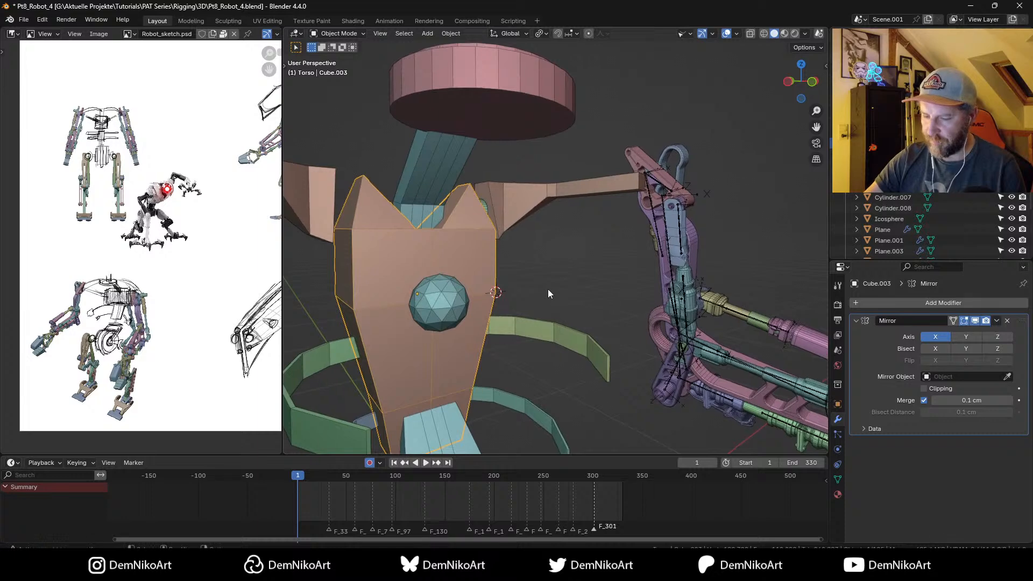
Step: Add a cylinder at the 3D cursor on the torso's side and scale it down to a small stub
key(shift+a)
mouse_move(541, 292)
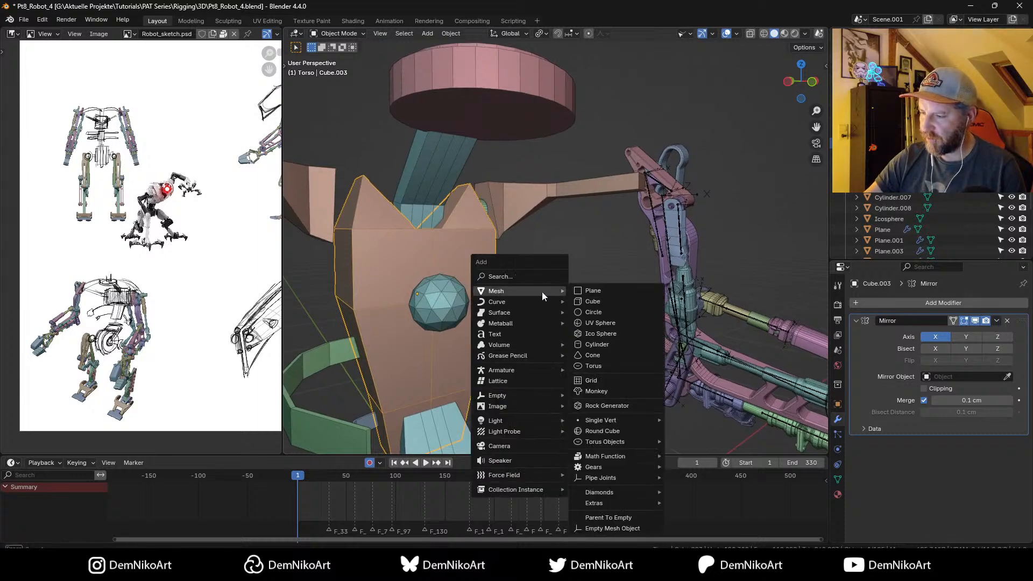
click(619, 347)
key(s)
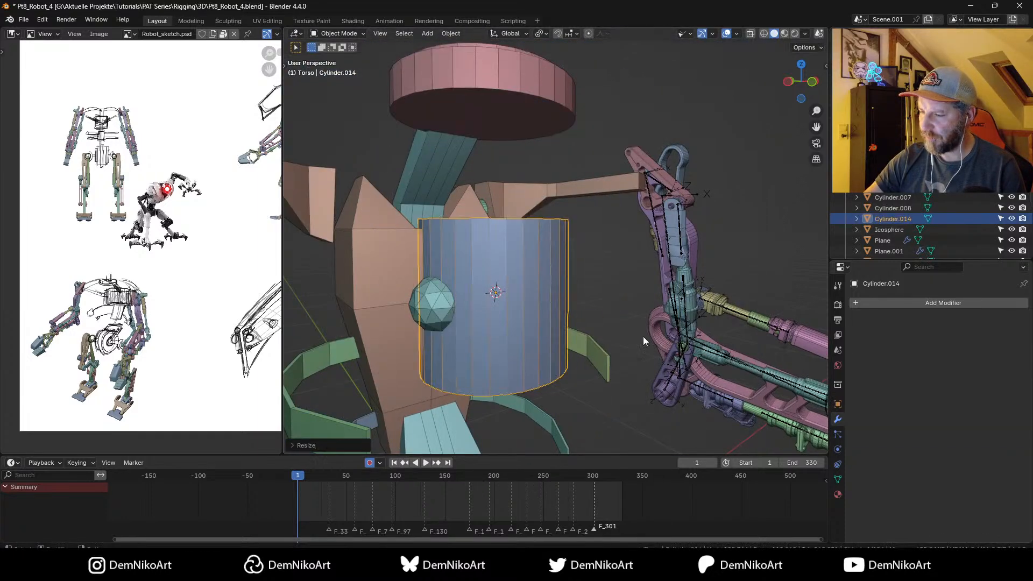
click(519, 305)
middle_drag(539, 297, 585, 310)
Step: Tilt the new cylinder diagonally in the right side view and stretch it along its local Z axis
key(KP_3)
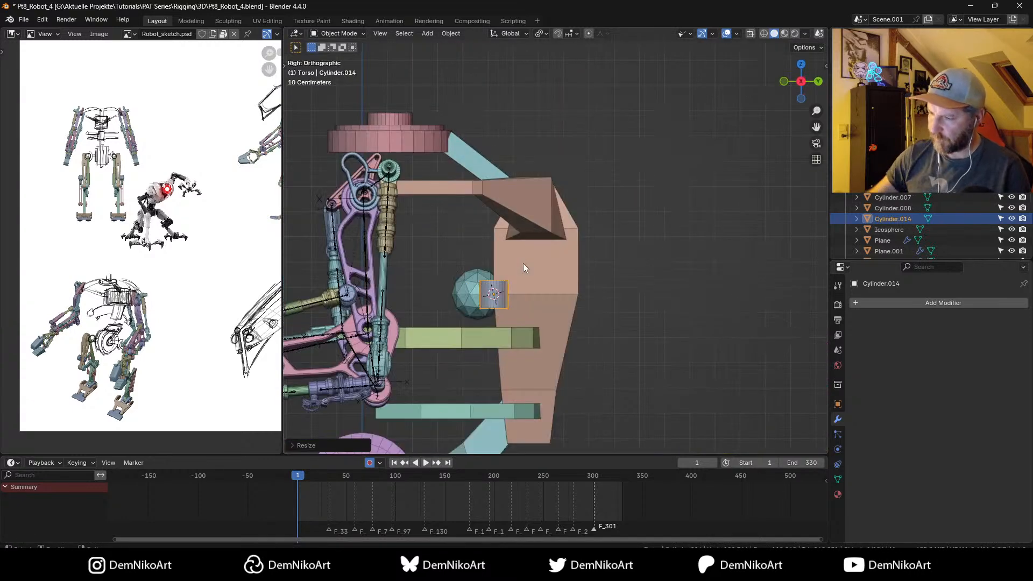
key(r)
click(521, 261)
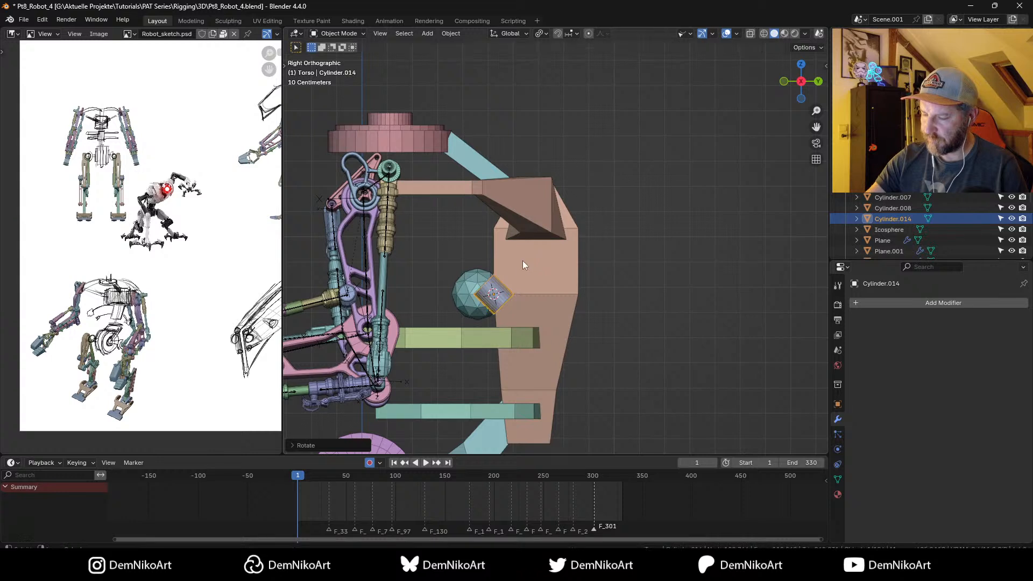
key(s)
key(z)
key(z)
click(617, 366)
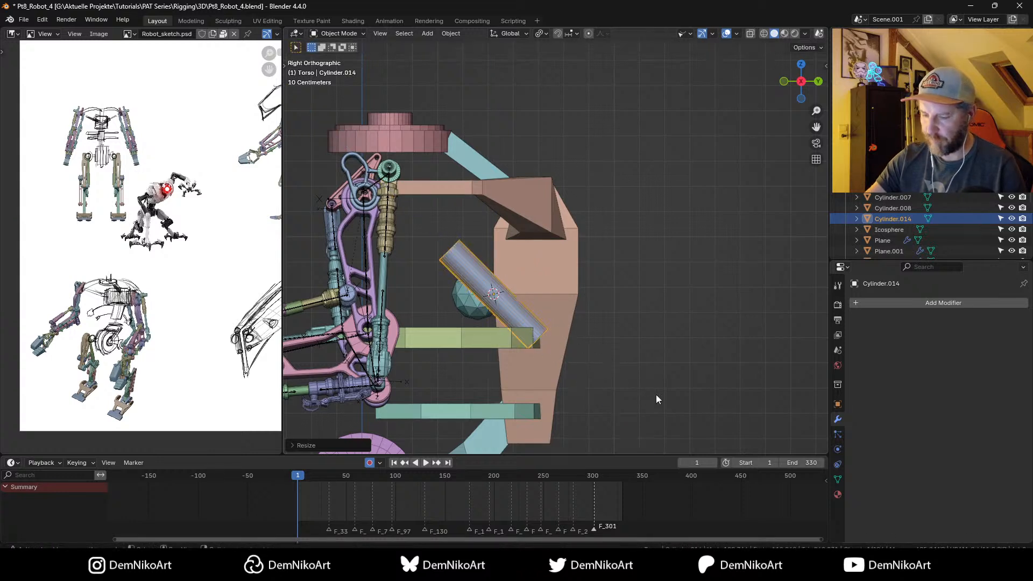
Step: Slide the cylinder about 20 cm along its local Z axis so its lower end meets the 3D cursor, and scale it thinner
key(g)
key(z)
key(z)
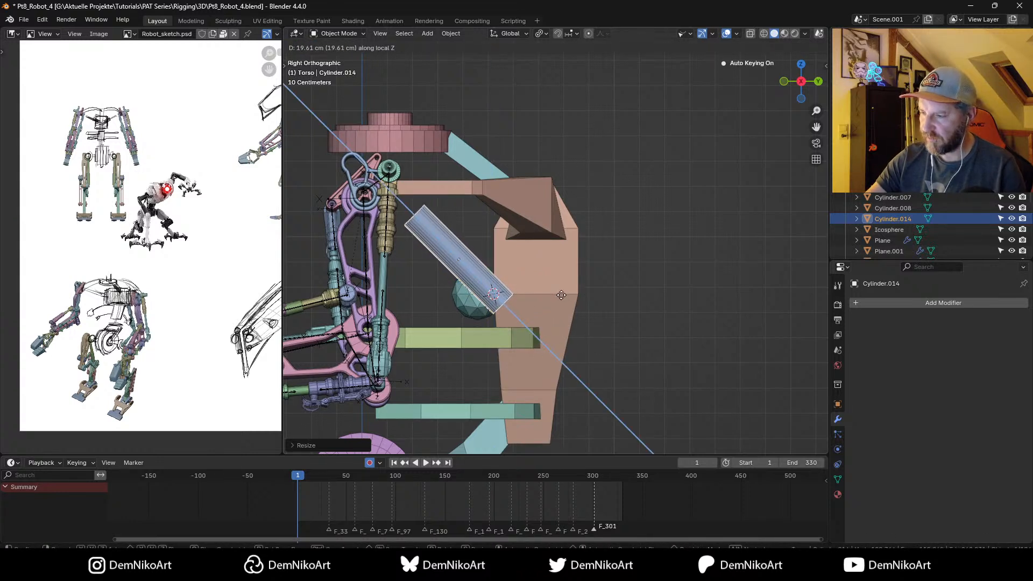
click(561, 295)
key(s)
right_click(545, 281)
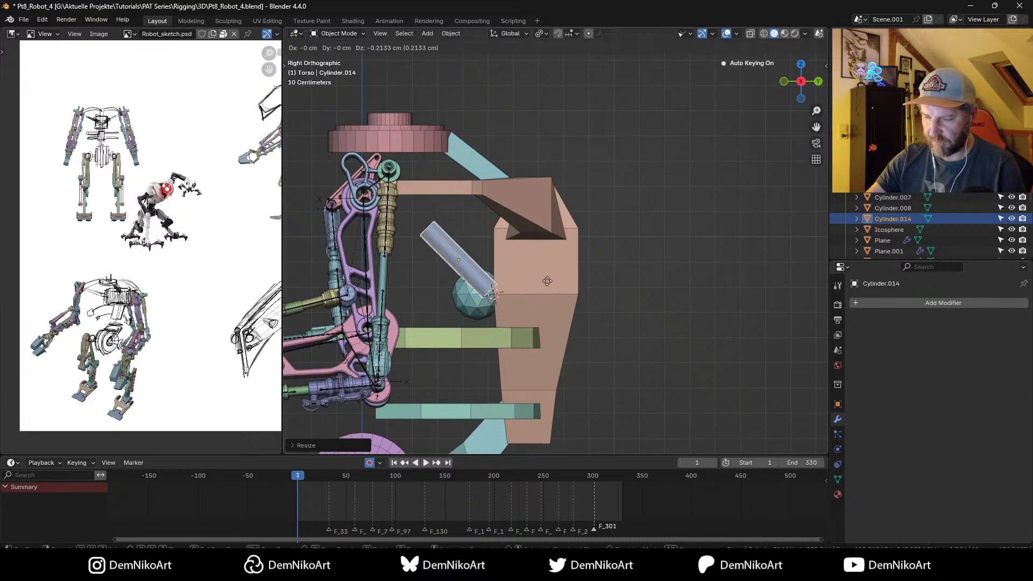
Step: Set the pivot point to 3D Cursor and rotate the cylinder in the front view so it leans outward toward the arm
key(KP_1)
shift+middle_drag(555, 278, 570, 278)
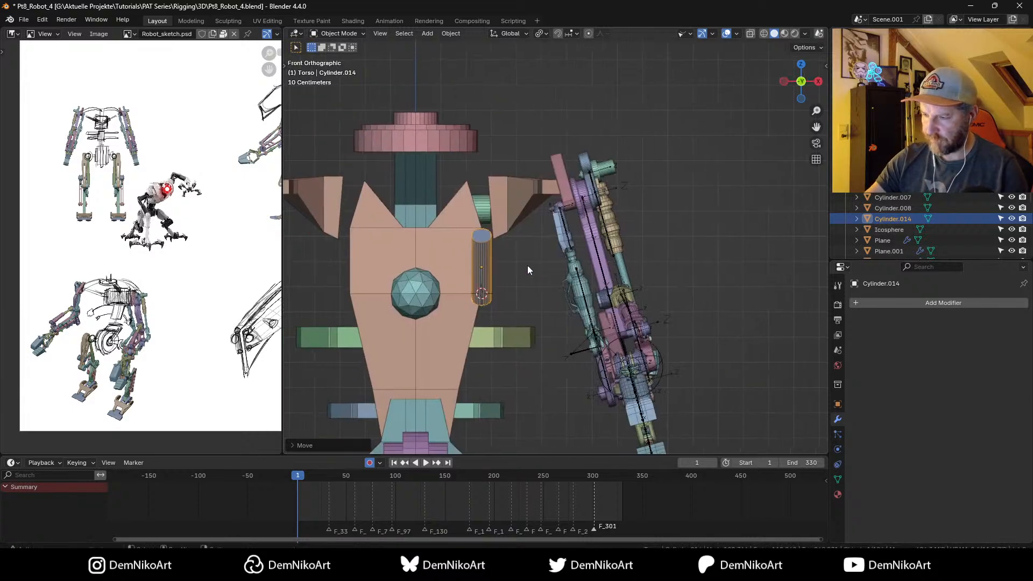
click(541, 33)
click(565, 68)
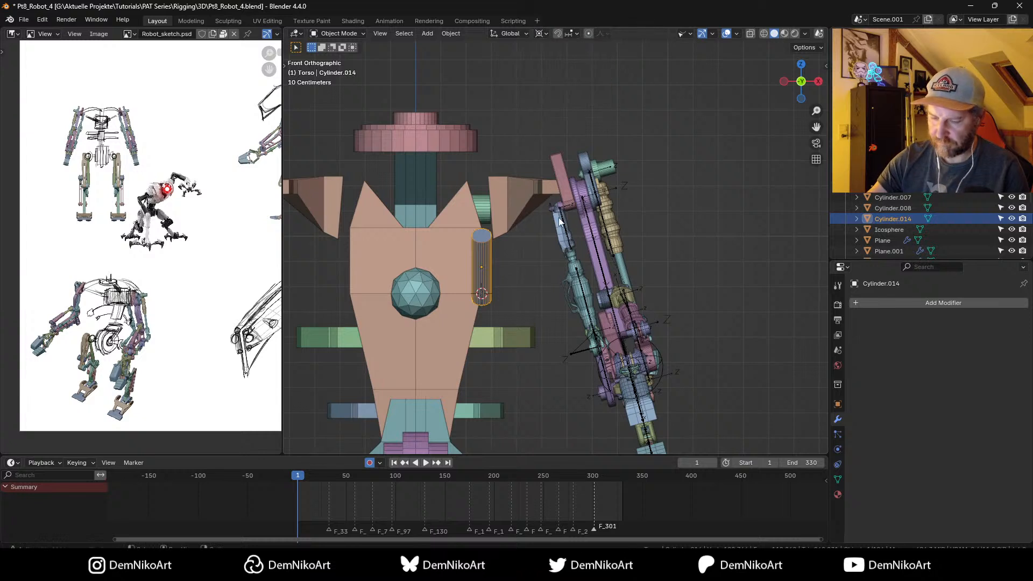
key(r)
click(591, 288)
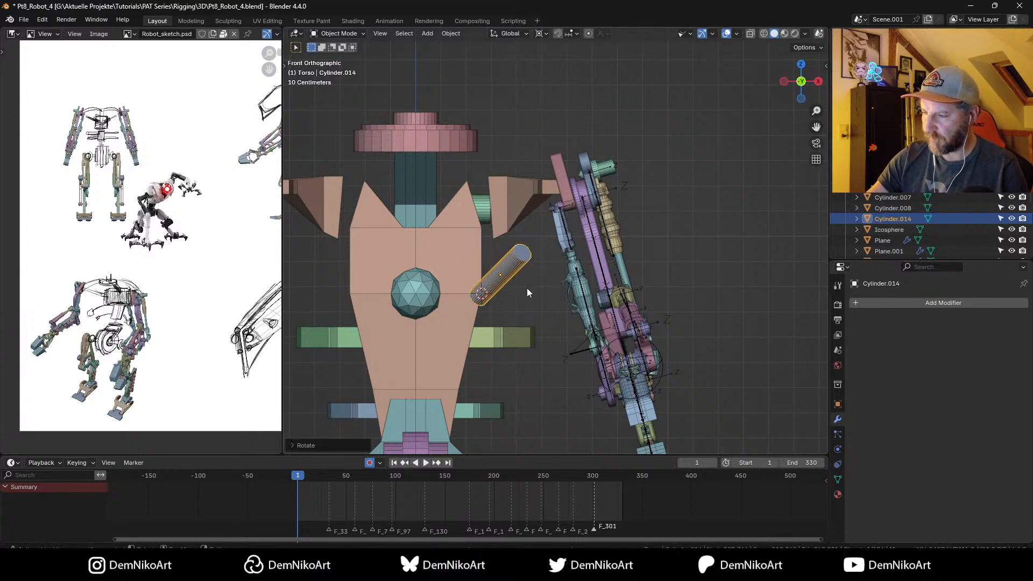
Step: Inset the cylinder's outer end face and extrude it up to the arm as a thinner piston rod
key(Tab)
key(3)
key(alt+a)
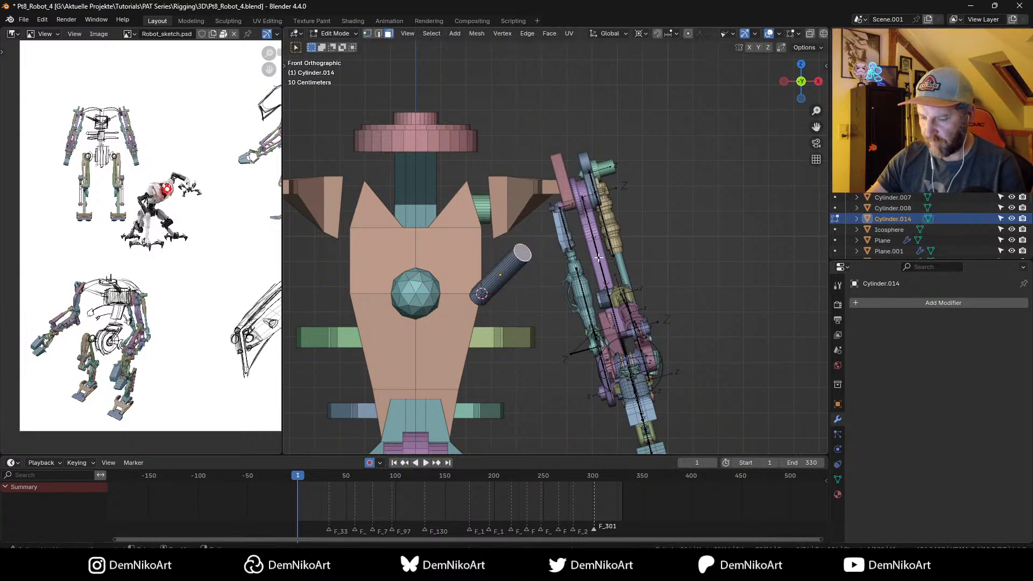
key(i)
click(588, 253)
key(e)
click(625, 205)
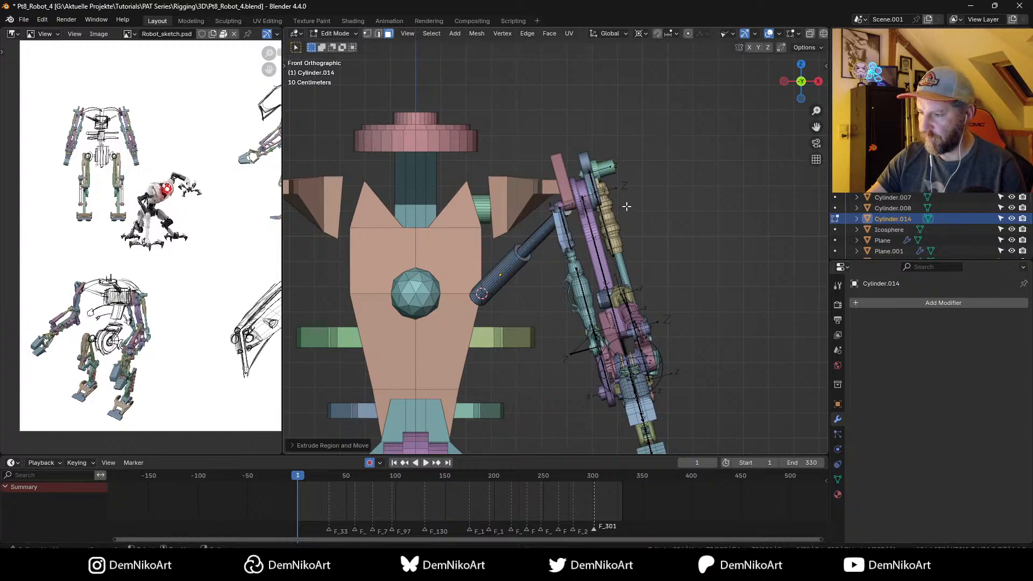
key(Tab)
Step: Snap the 3D cursor to the core icosphere and mirror a linked duplicate of the piston across X
mouse_move(573, 283)
middle_down()
mouse_move(659, 264)
mouse_move(573, 283)
mouse_move(631, 295)
mouse_move(596, 275)
mouse_move(581, 285)
middle_up()
key(KP_1)
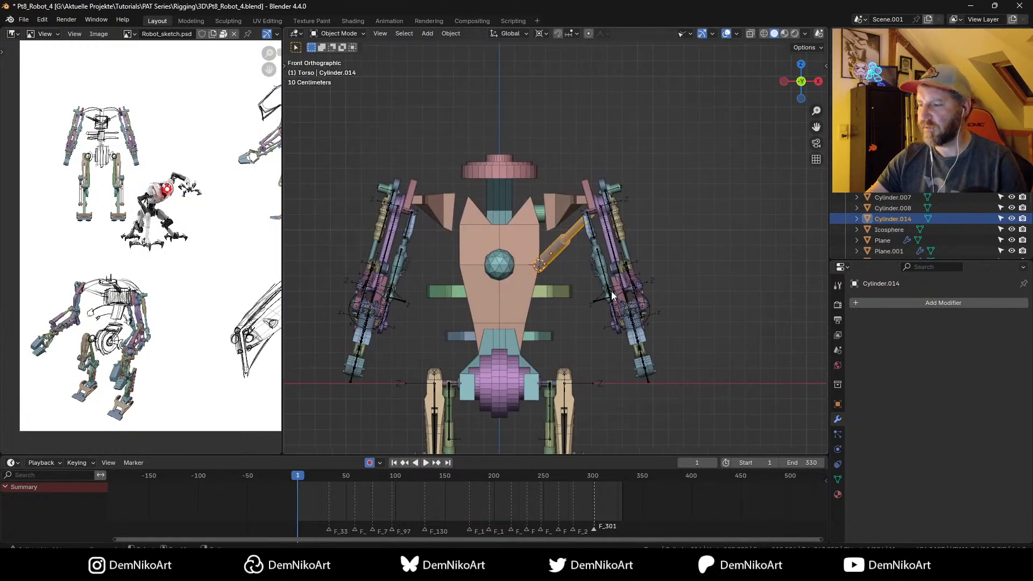
key(shift+s)
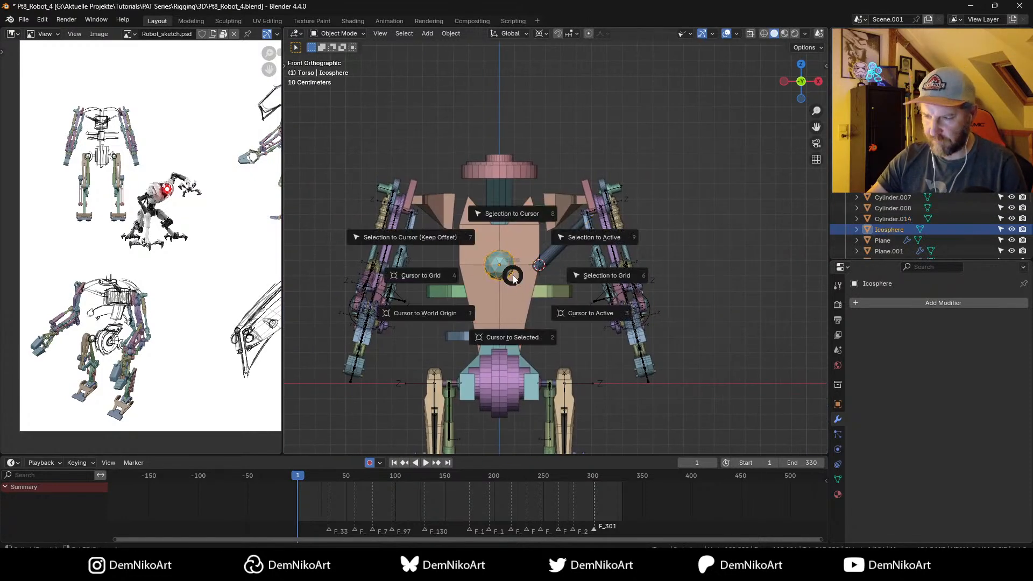
click(554, 266)
key(alt+d)
right_click(567, 265)
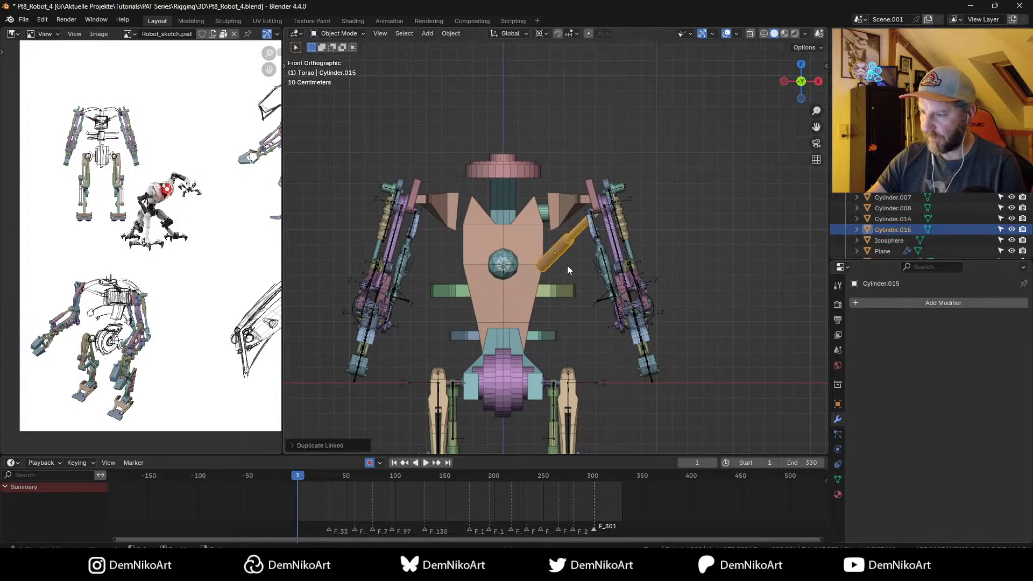
key(ctrl+m)
key(x)
key(Return)
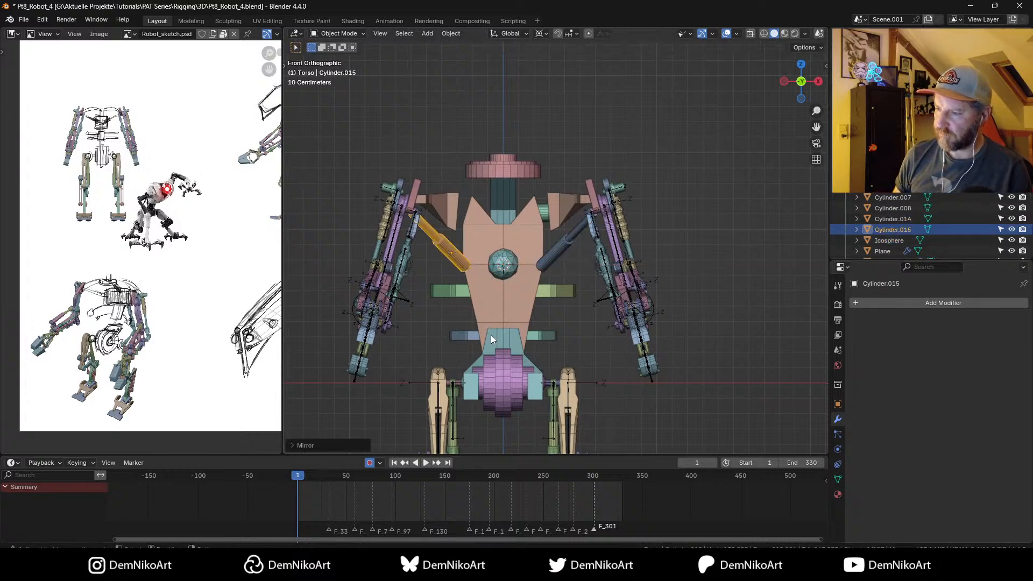
Step: Make a linked duplicate of the small cylinder beside the torso's upper spike and mirror it across X
middle_drag(605, 257, 608, 260)
scroll(609, 265, up, 1)
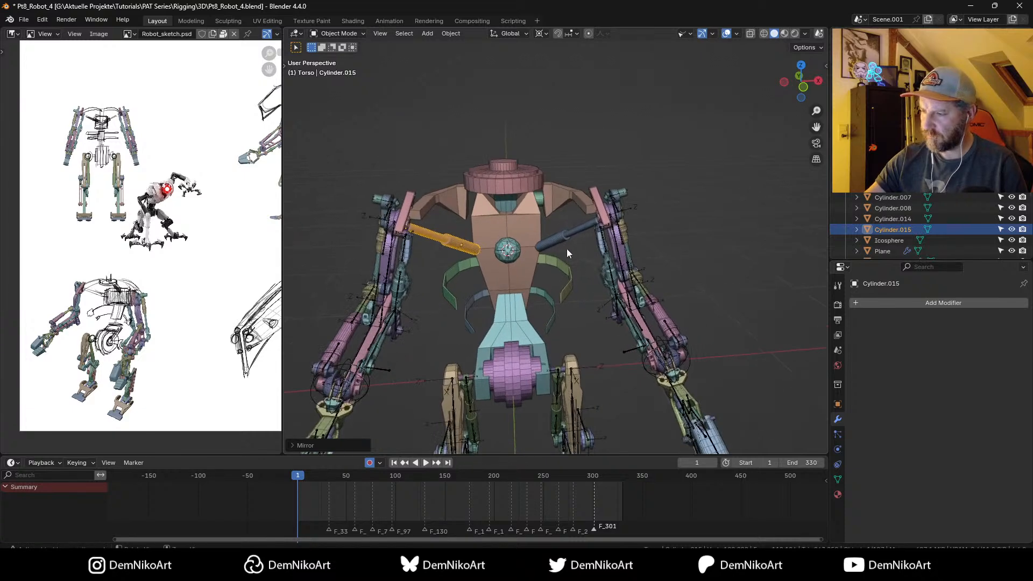
click(540, 198)
click(540, 198)
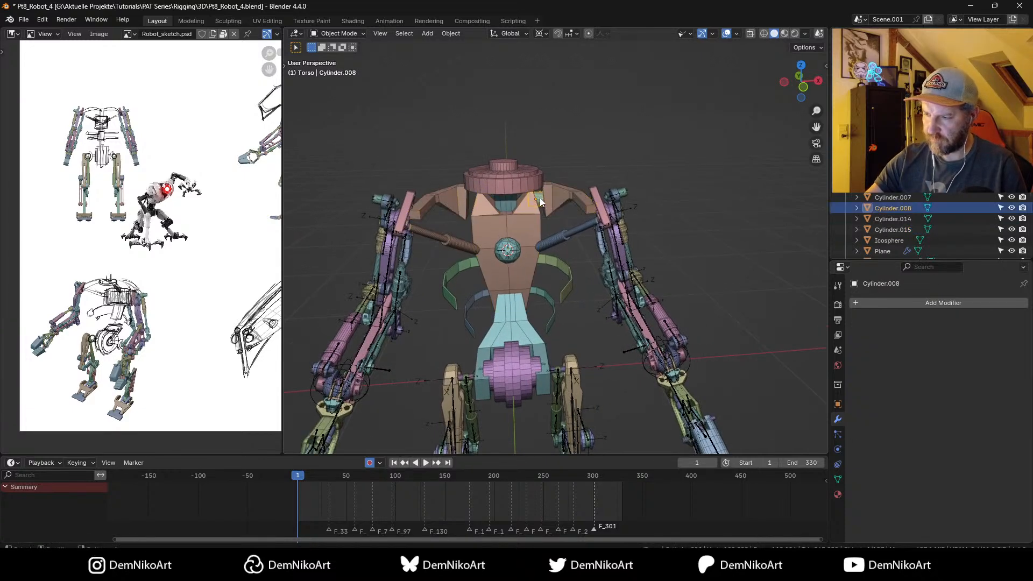
key(shift+d)
key(Escape)
key(ctrl+m)
key(x)
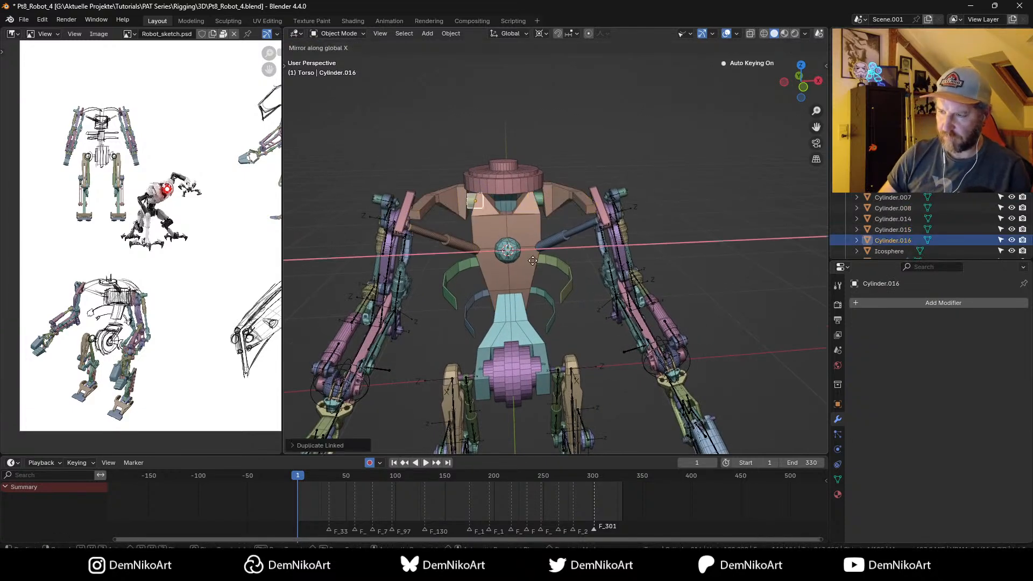
key(Return)
scroll(608, 263, up, 3)
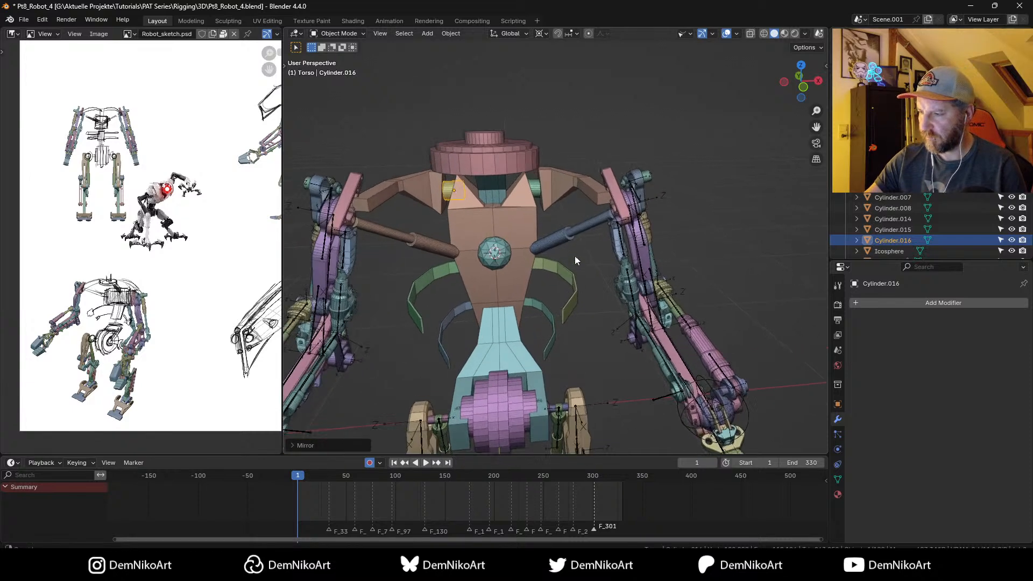
key(Tab)
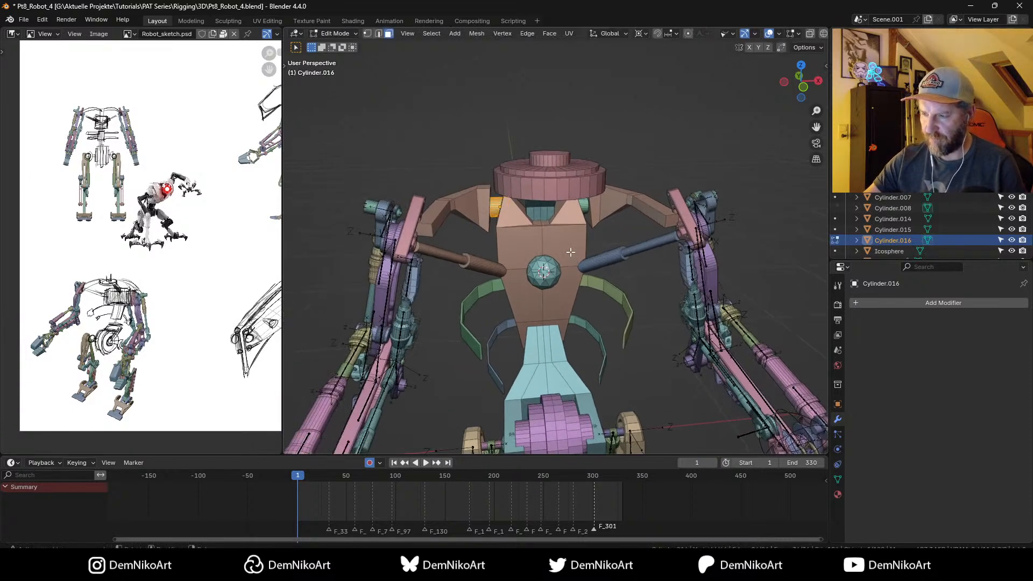
key(s)
key(z)
key(z)
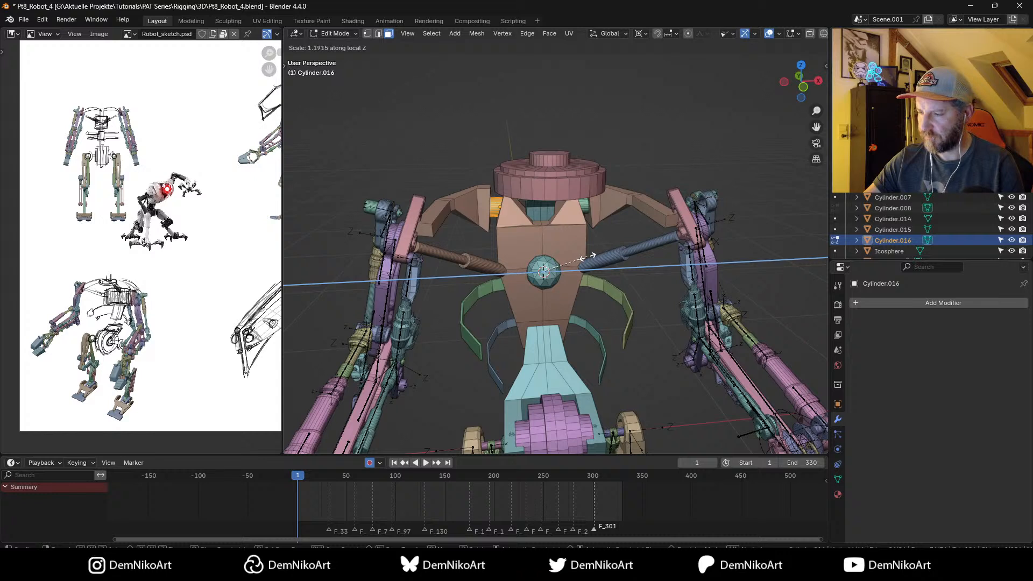
key(Escape)
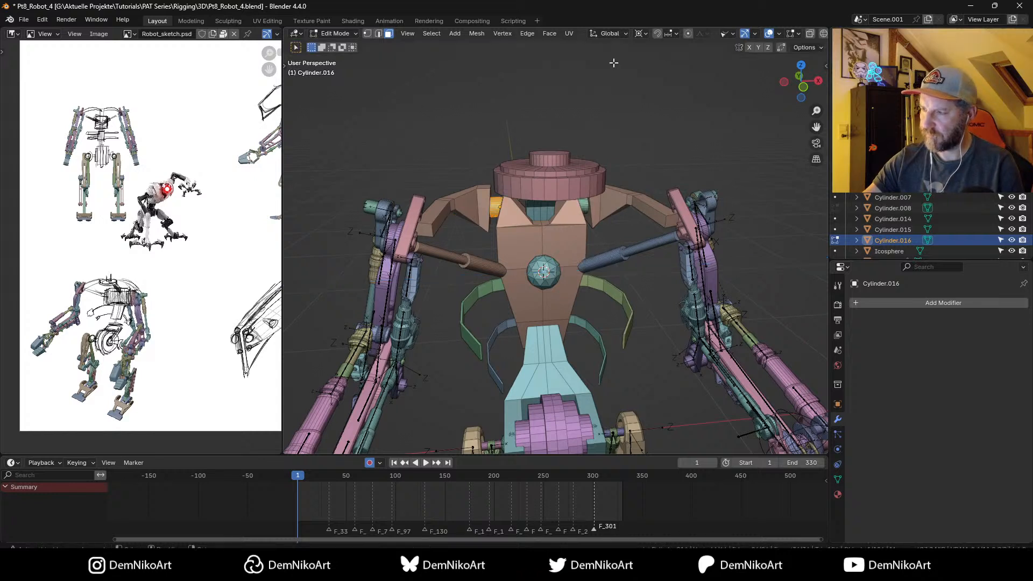
Step: Scale the small shoulder cylinder's mesh along its local Z with the pivot set to Individual Origins, and save the file
click(640, 33)
click(673, 84)
key(s)
key(z)
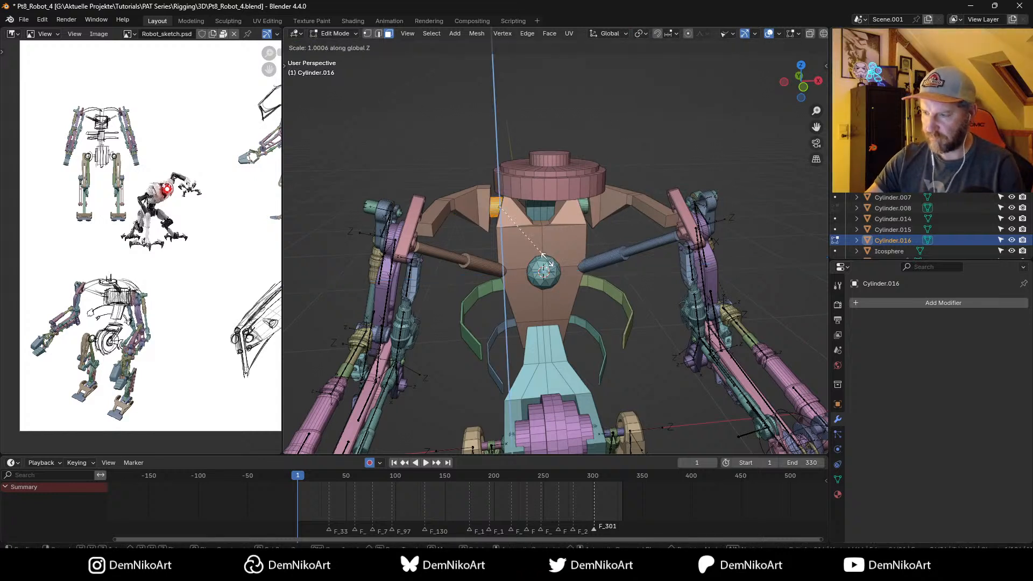
key(z)
click(558, 259)
key(Tab)
middle_drag(561, 256, 608, 308)
key(ctrl+s)
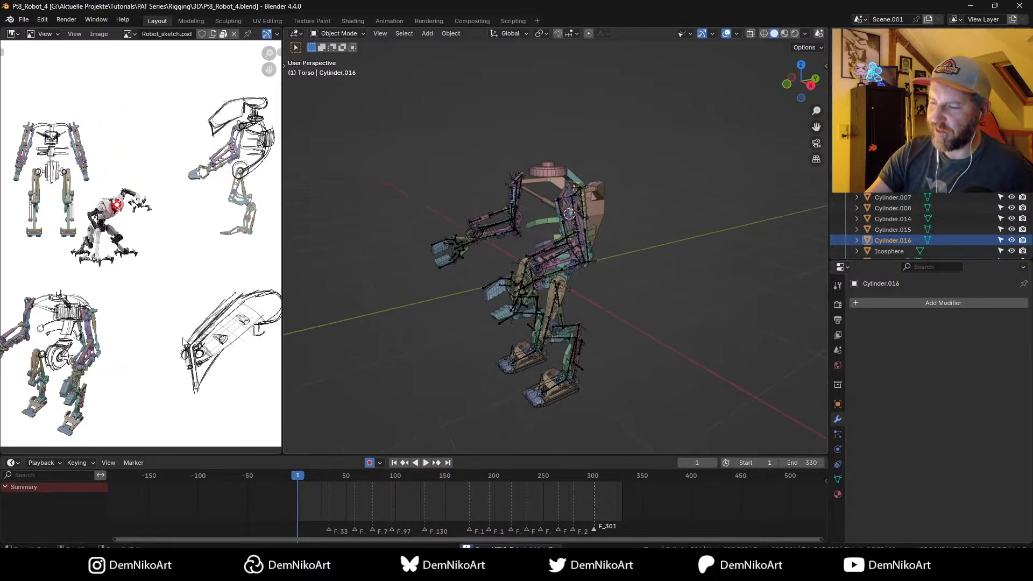
Step: Inspect the torso block-out around the core block, play the animation briefly, and return the playhead to frame 0
key(KP_3)
shift+middle_drag(587, 294, 598, 341)
scroll(603, 296, up, 3)
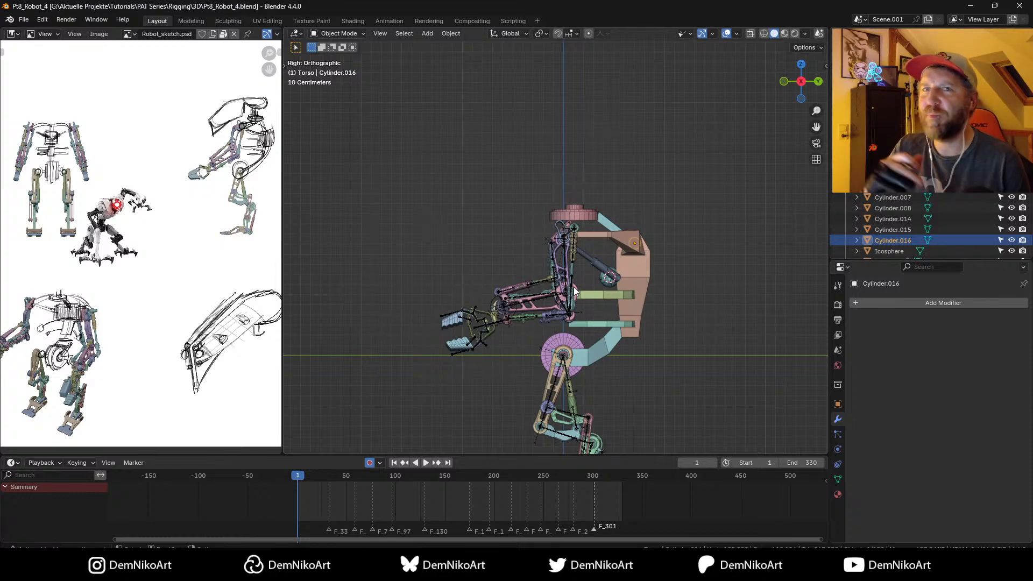
middle_drag(574, 286, 569, 221)
click(580, 224)
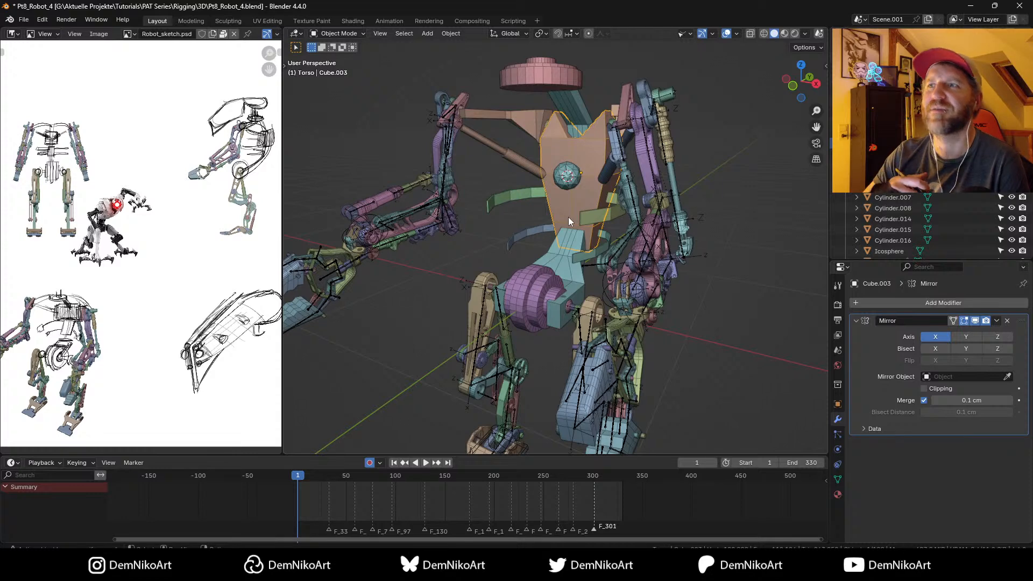
key(space)
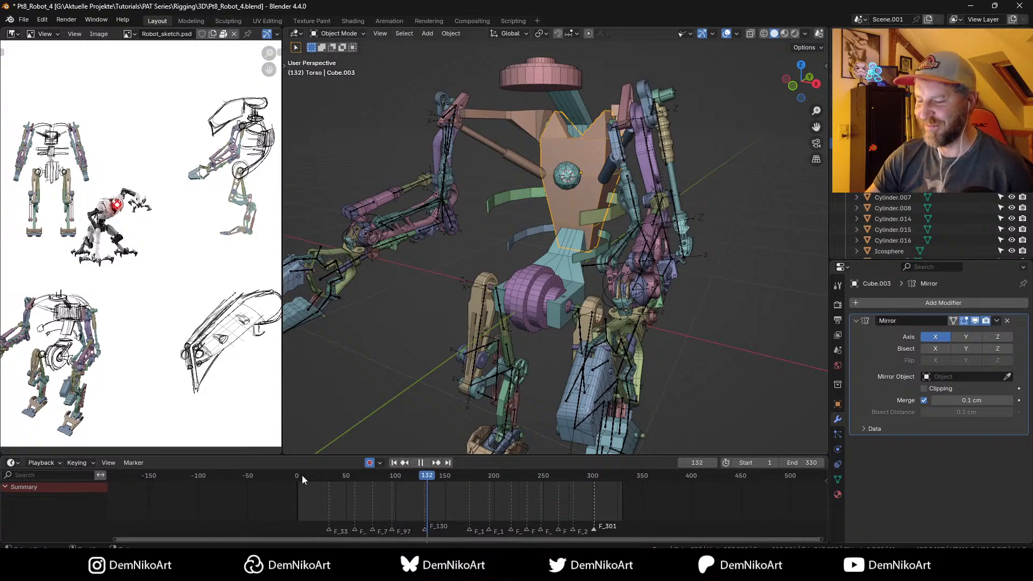
key(space)
drag(421, 475, 296, 475)
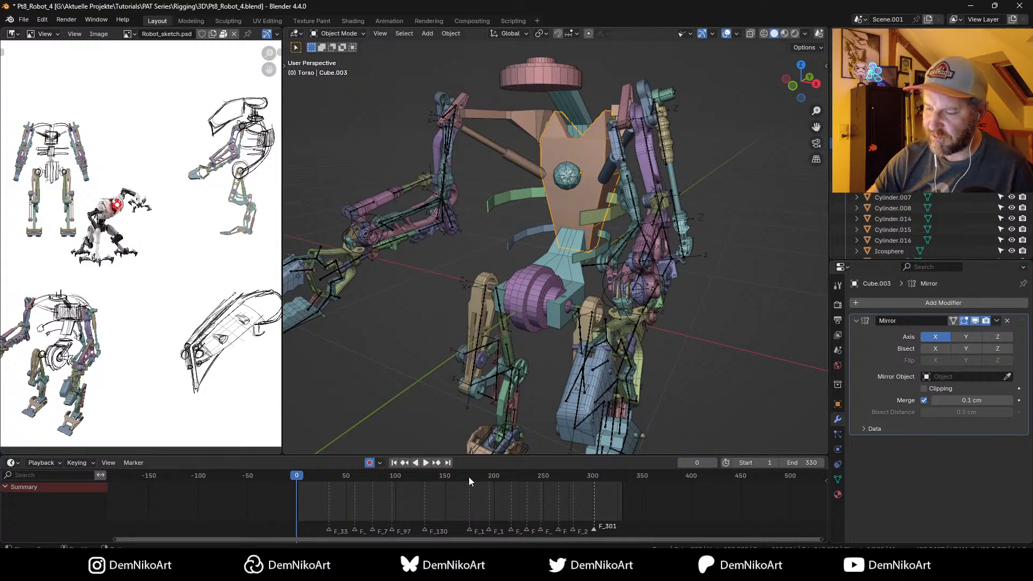
Step: Switch the timeline area to the Dope Sheet's Action Editor and make that area slightly taller
click(17, 464)
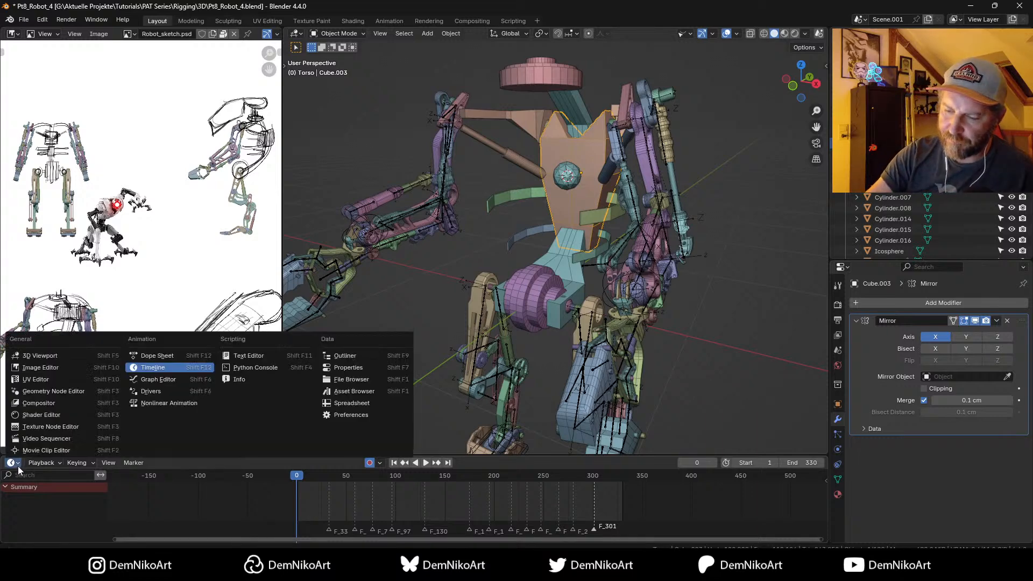
click(167, 356)
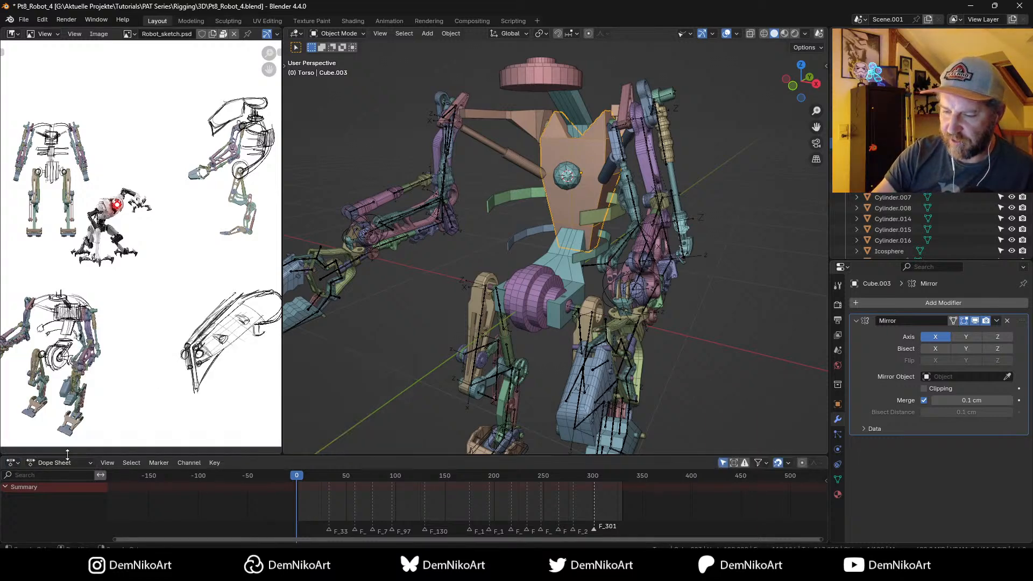
click(57, 463)
click(78, 402)
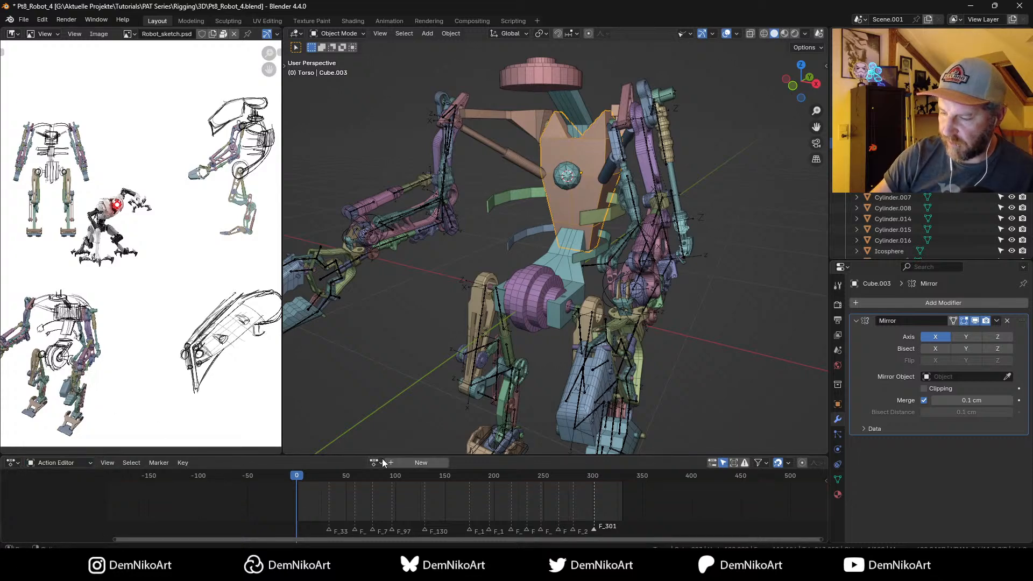
drag(301, 456, 363, 359)
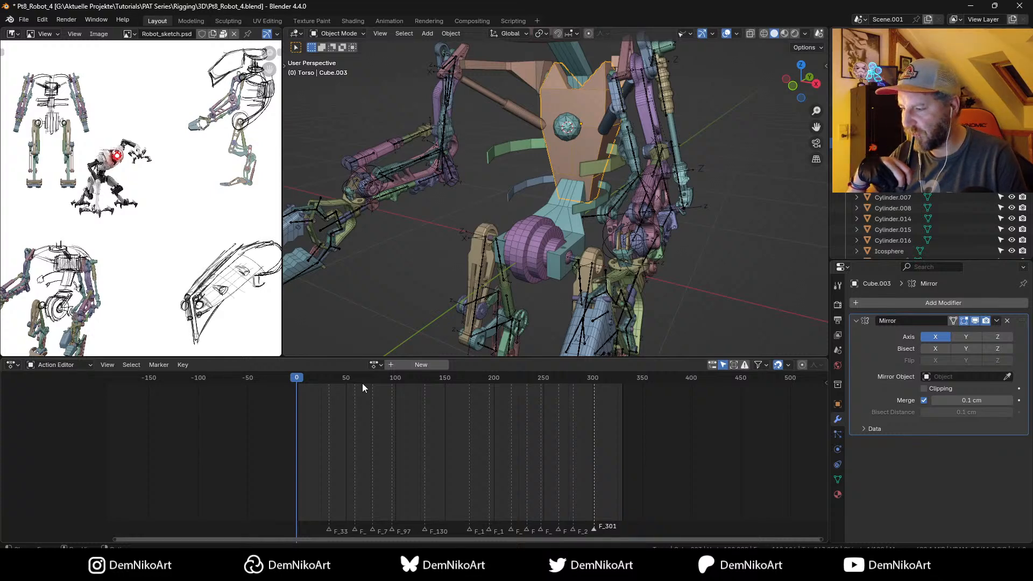
drag(471, 358, 473, 420)
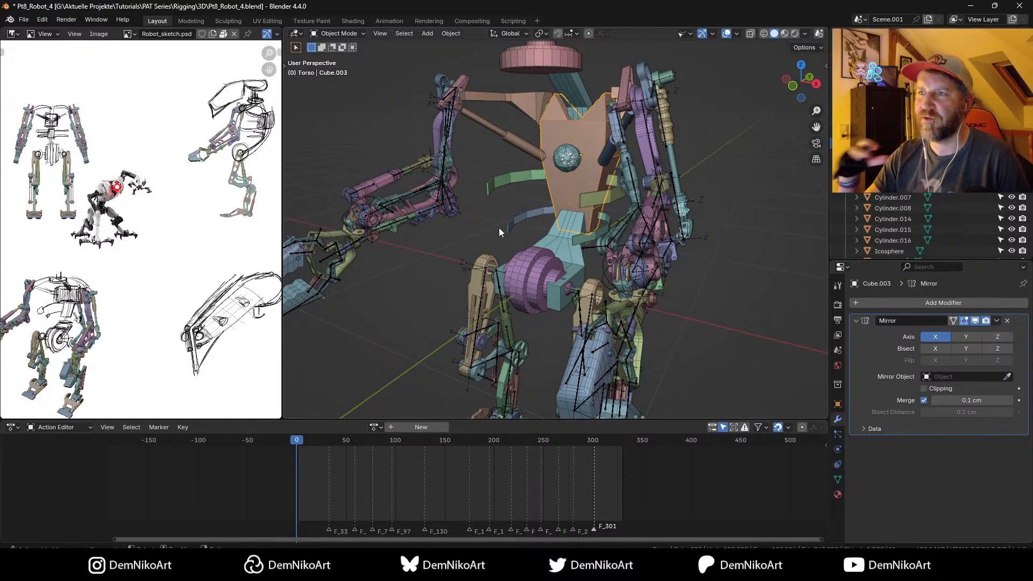
Step: Compare the robot's side view with the reference robot picture and the side-view head sketch
scroll(536, 281, down, 3)
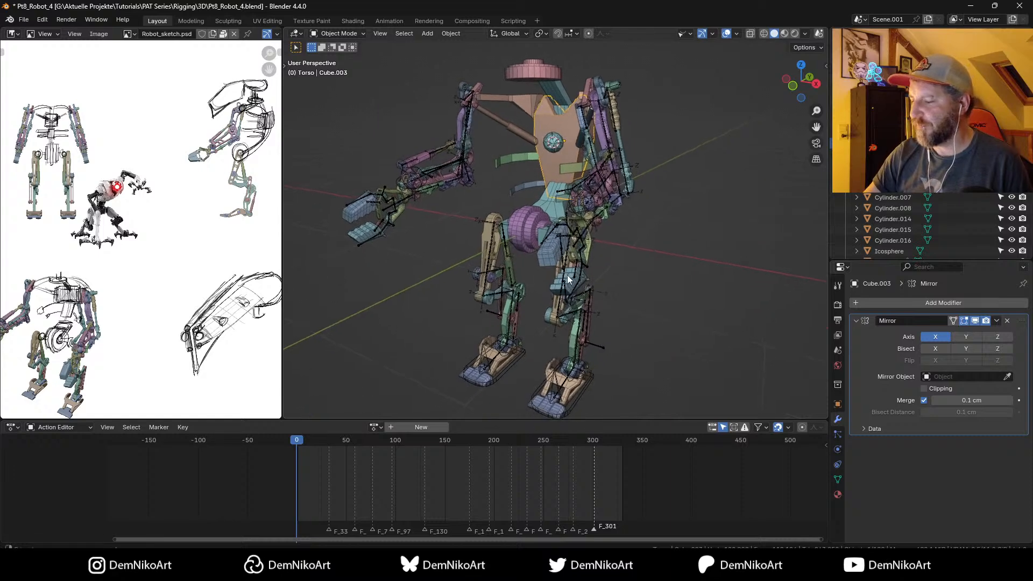
shift+middle_drag(567, 276, 566, 274)
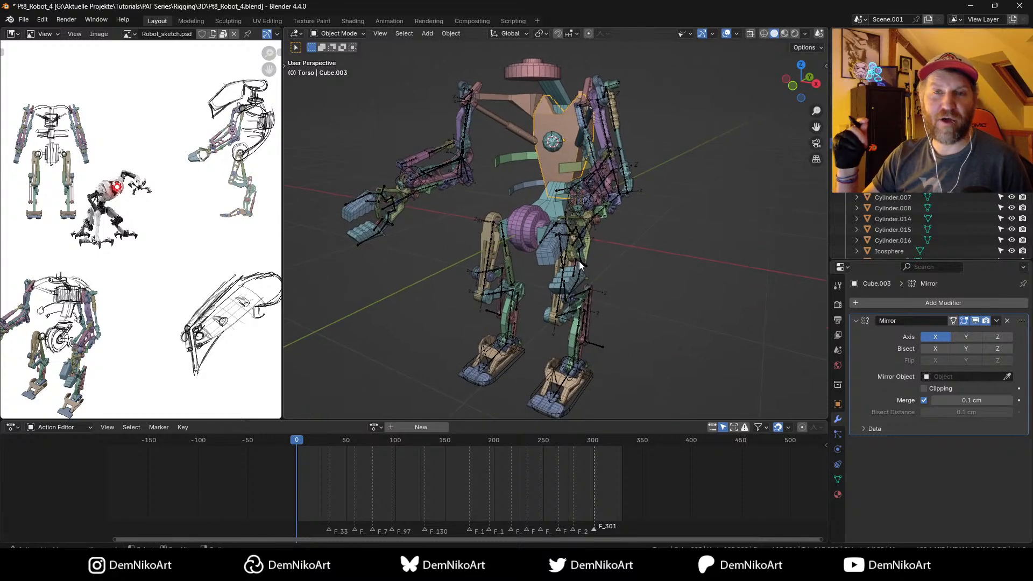
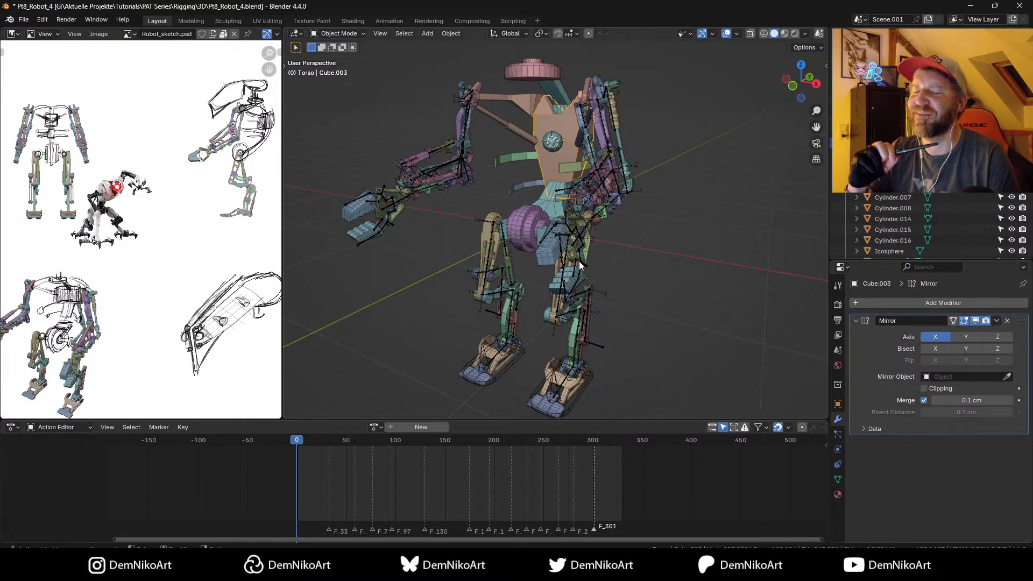
scroll(86, 171, up, 5)
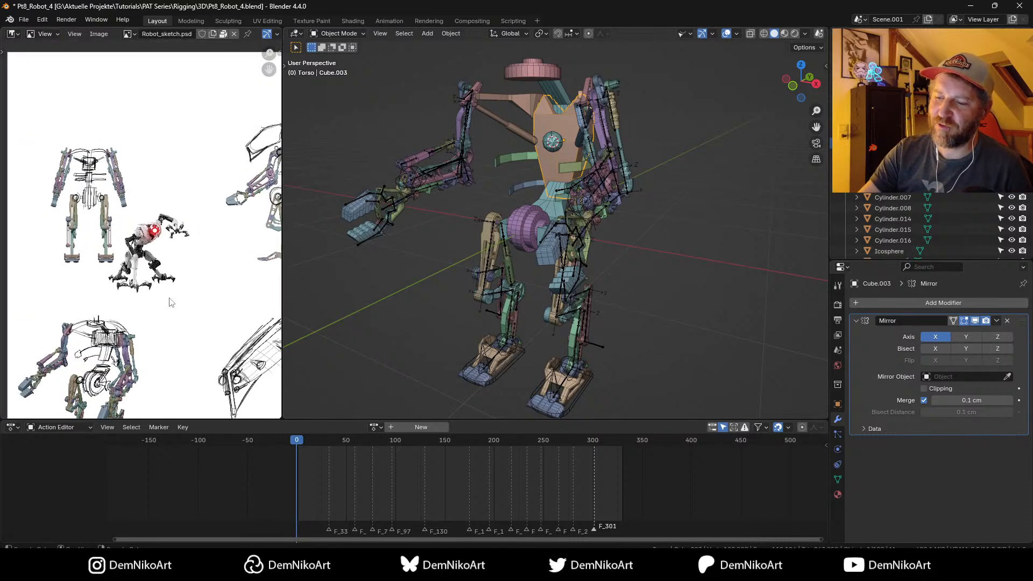
scroll(192, 214, up, 2)
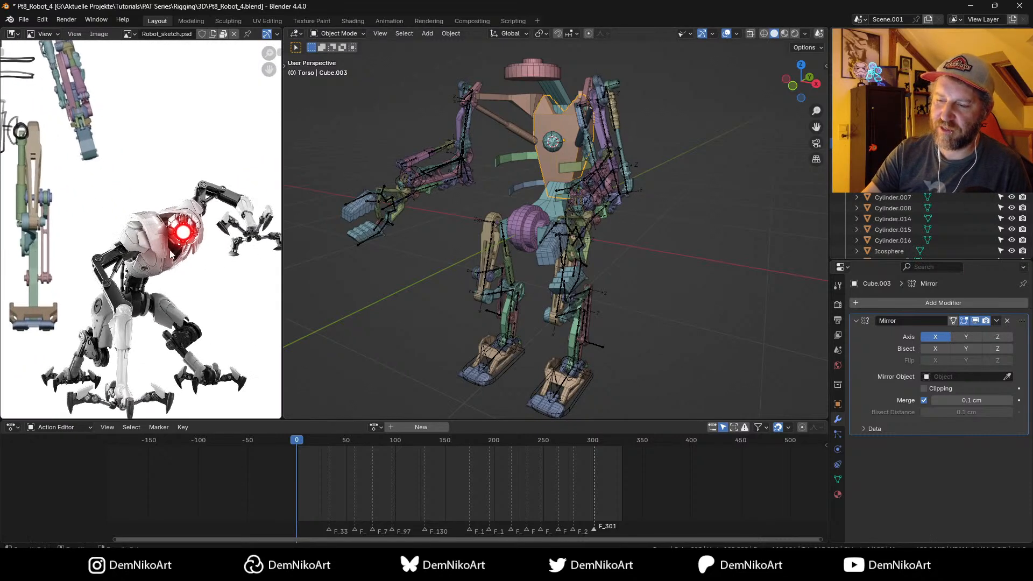
scroll(156, 236, down, 2)
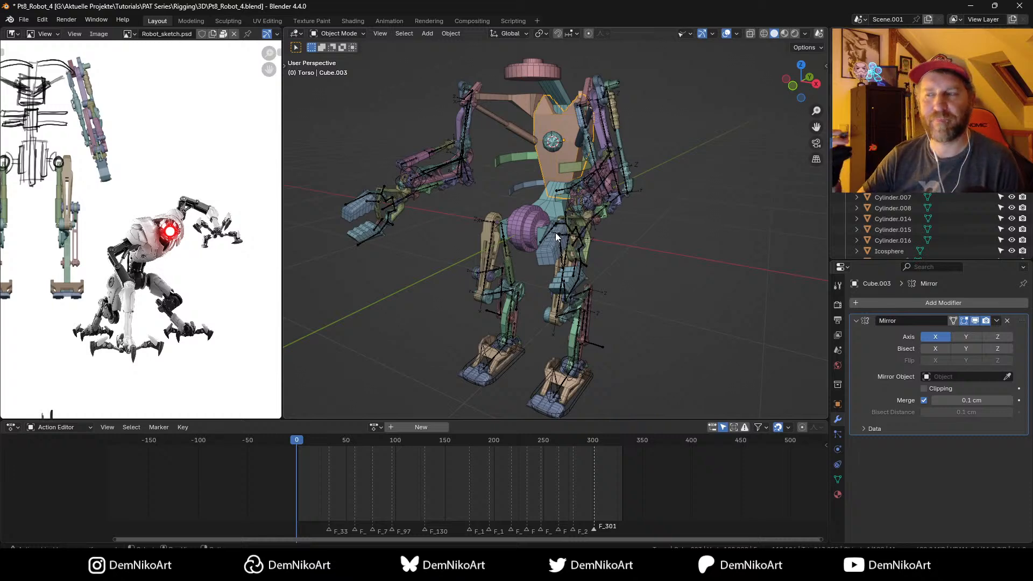
mouse_move(601, 227)
middle_down()
mouse_move(585, 232)
mouse_move(593, 262)
mouse_move(607, 264)
mouse_move(516, 256)
mouse_move(591, 274)
mouse_move(607, 225)
mouse_move(679, 280)
mouse_move(676, 297)
middle_up()
key(KP_1)
key(KP_3)
middle_drag(216, 323, 97, 162)
scroll(97, 216, down, 3)
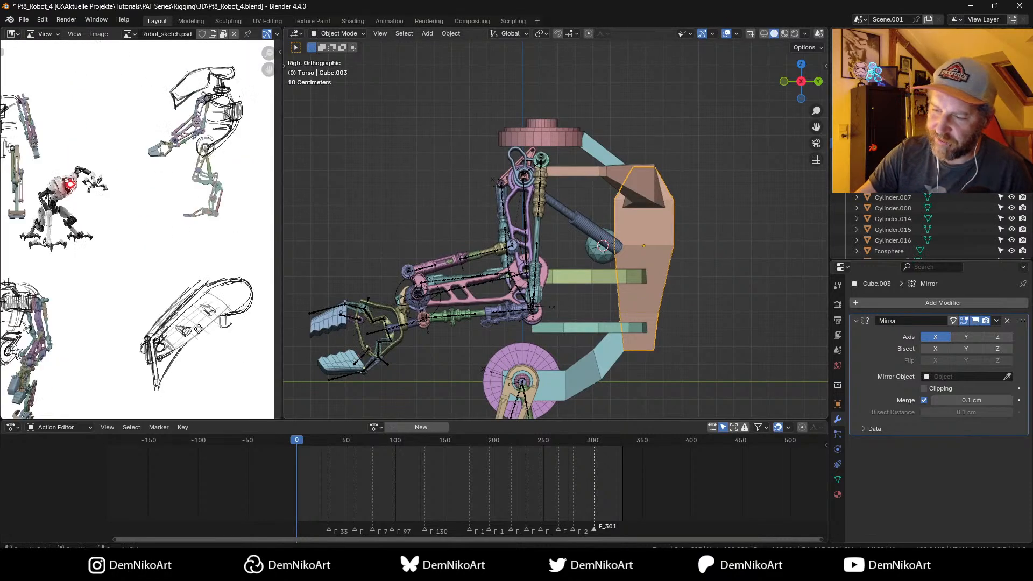
mouse_move(199, 329)
middle_down()
mouse_move(158, 374)
mouse_move(162, 347)
middle_up()
mouse_move(567, 166)
shift+middle_down()
mouse_move(574, 174)
mouse_move(587, 158)
shift+middle_up()
Step: Save the file and snap the 3D cursor to the round neck disc above the torso
key(ctrl+s)
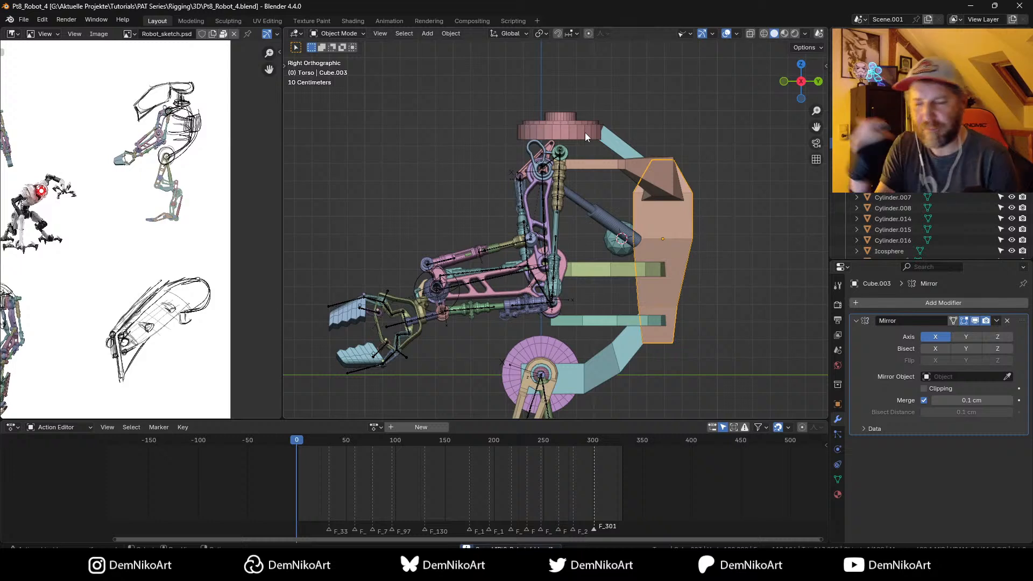
click(576, 134)
key(shift+s)
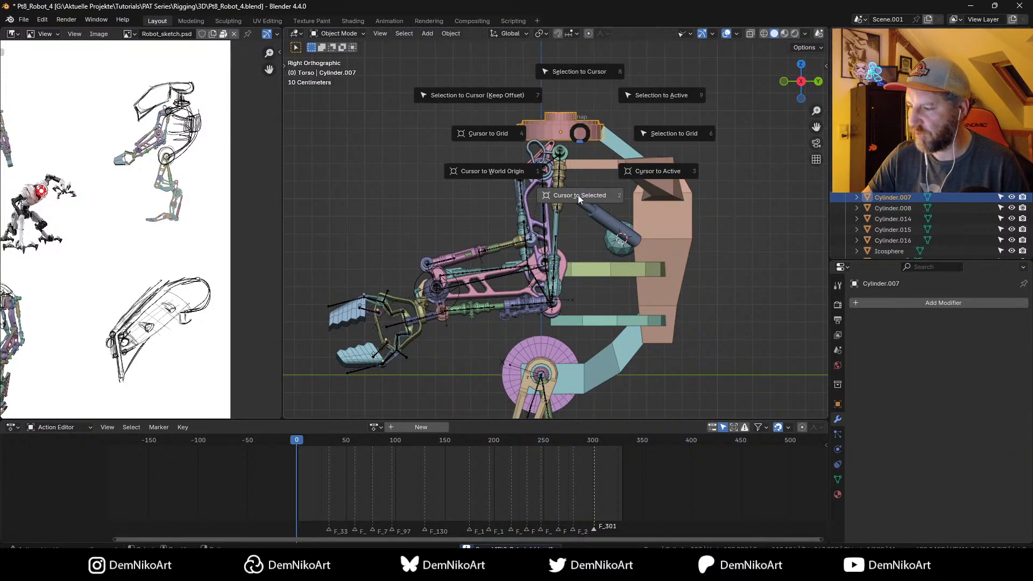
click(578, 195)
scroll(572, 185, down, 2)
shift+middle_drag(577, 204, 576, 211)
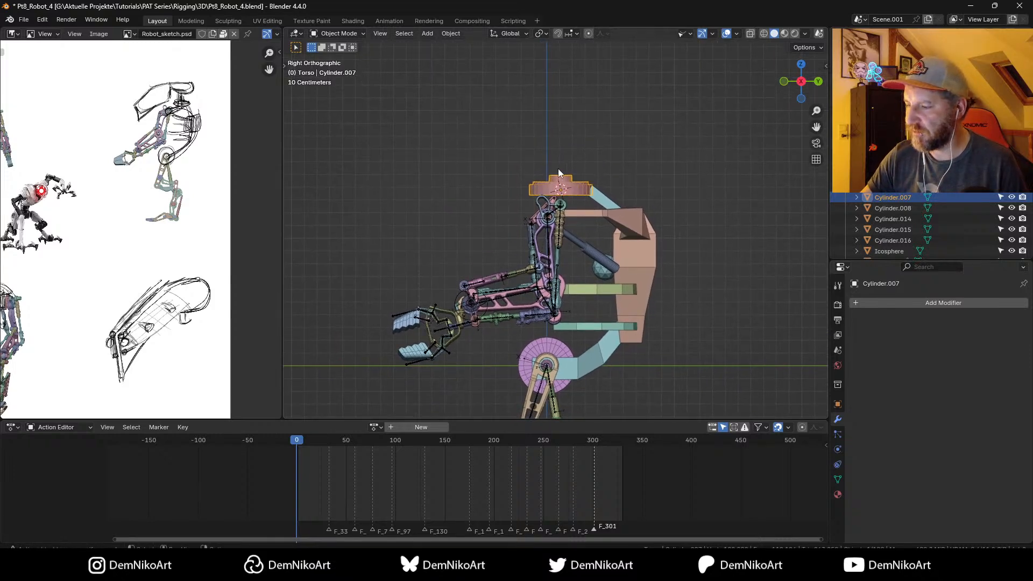
Step: Add a cube at the 3D cursor, scaled to about the neck disc's width, and move it above the disc
key(shift+a)
mouse_move(543, 157)
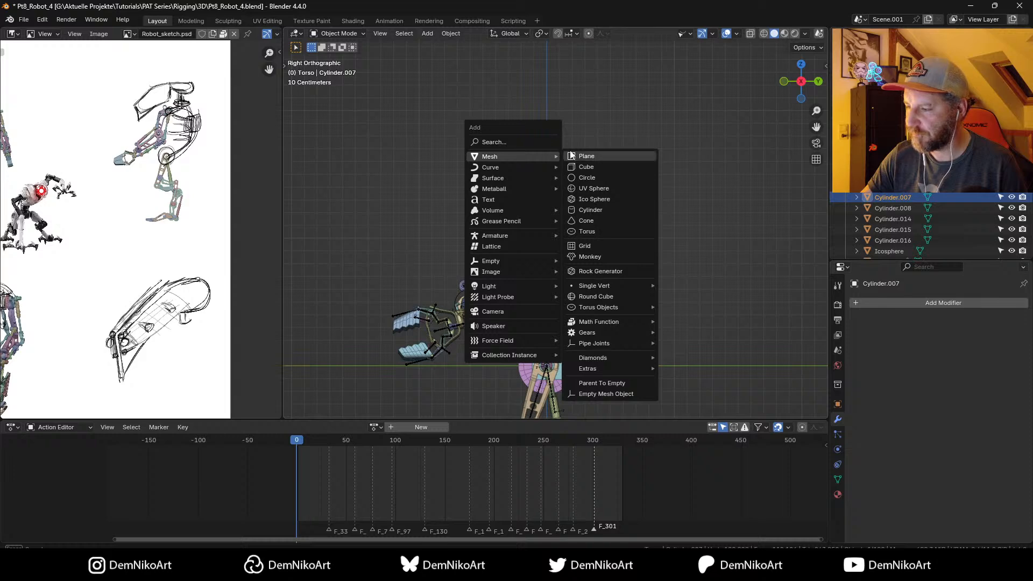
click(646, 172)
key(s)
click(597, 170)
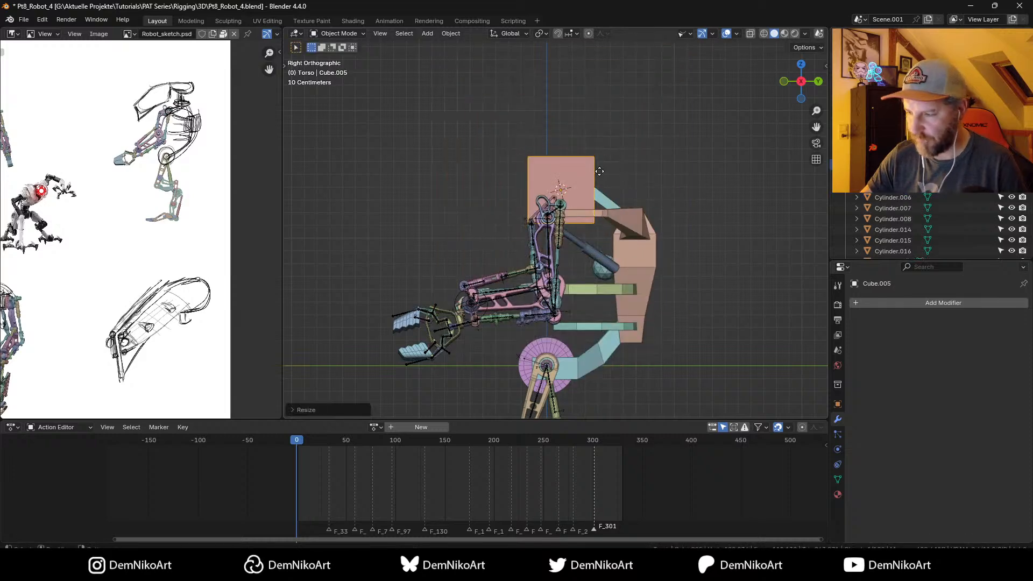
key(g)
click(599, 130)
Step: Flatten the head cube along Z to about half its height and stretch it along Y by about 2
key(s)
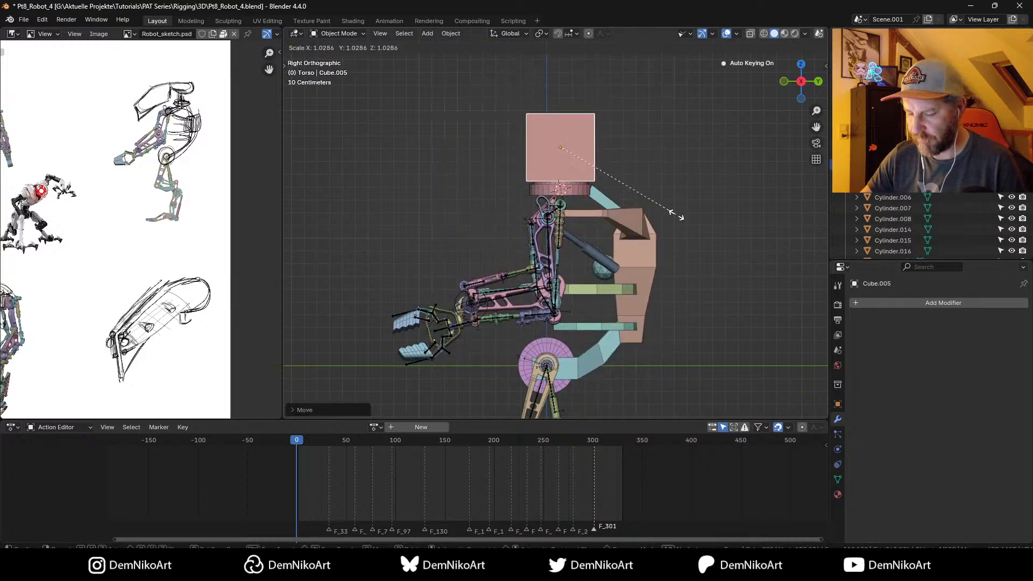
key(z)
key(y)
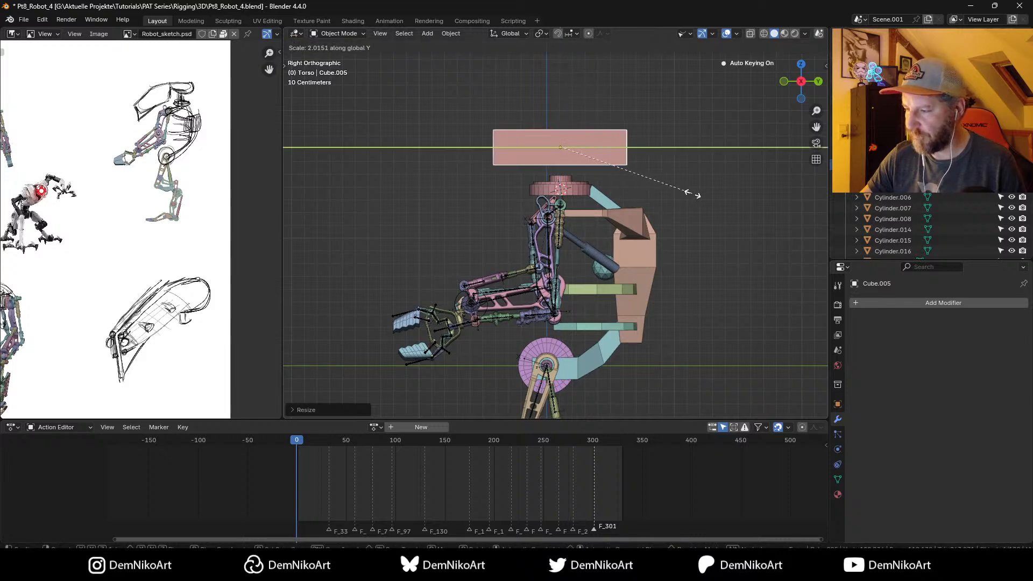
click(693, 194)
Step: Move the head block forward and down over the neck disc and tilt its front end downward in the side view
key(g)
click(632, 187)
key(r)
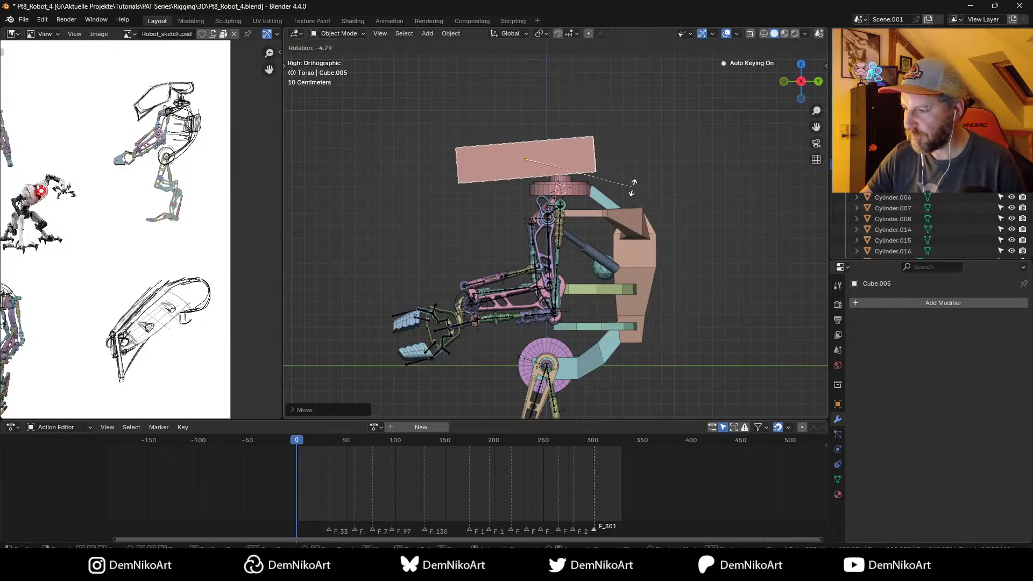
click(605, 161)
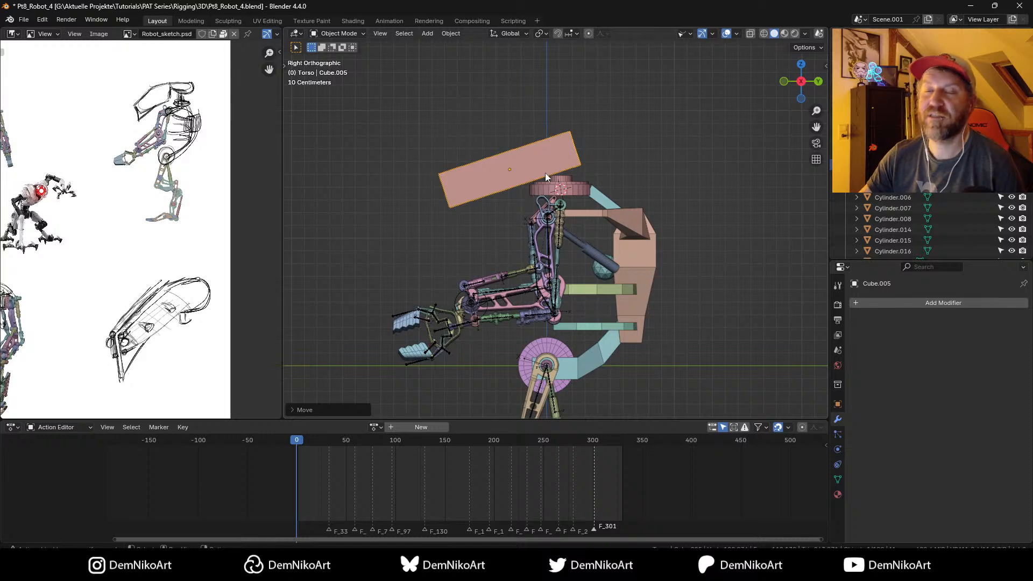
Step: Add a centred loop cut across the head block, halfway along its length
shift+middle_drag(544, 173, 543, 186)
key(Tab)
key(ctrl+r)
click(511, 174)
right_click(511, 174)
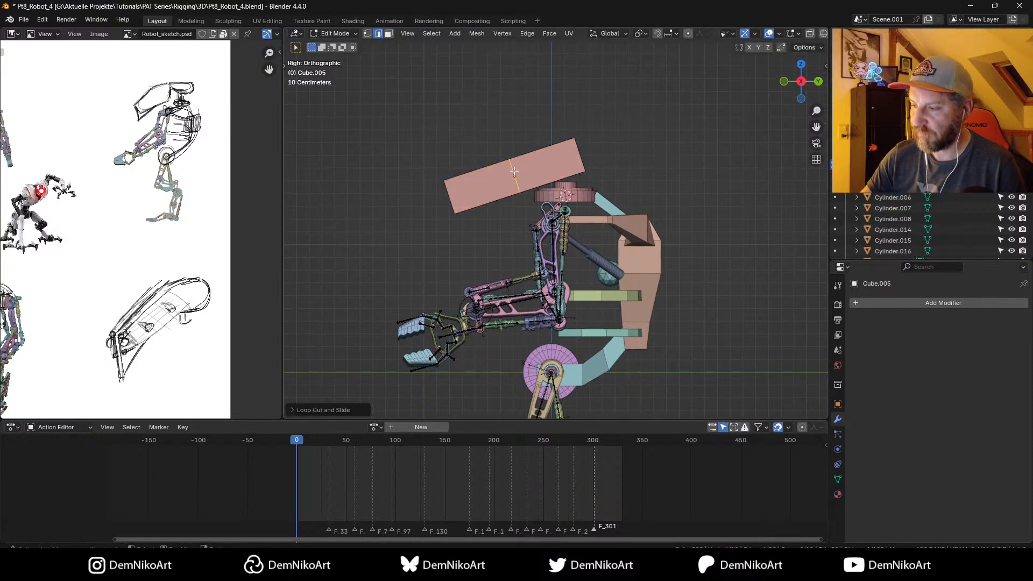
Step: With X-ray on, move the head block's front end vertices down and slightly back so the block bends at the loop cut
key(1)
drag(427, 159, 477, 237)
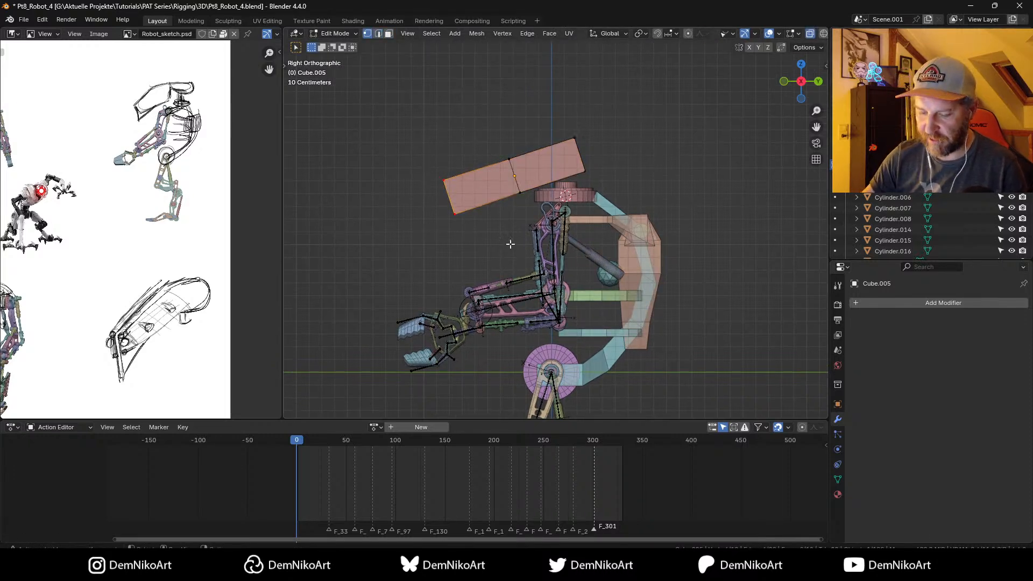
key(g)
click(507, 262)
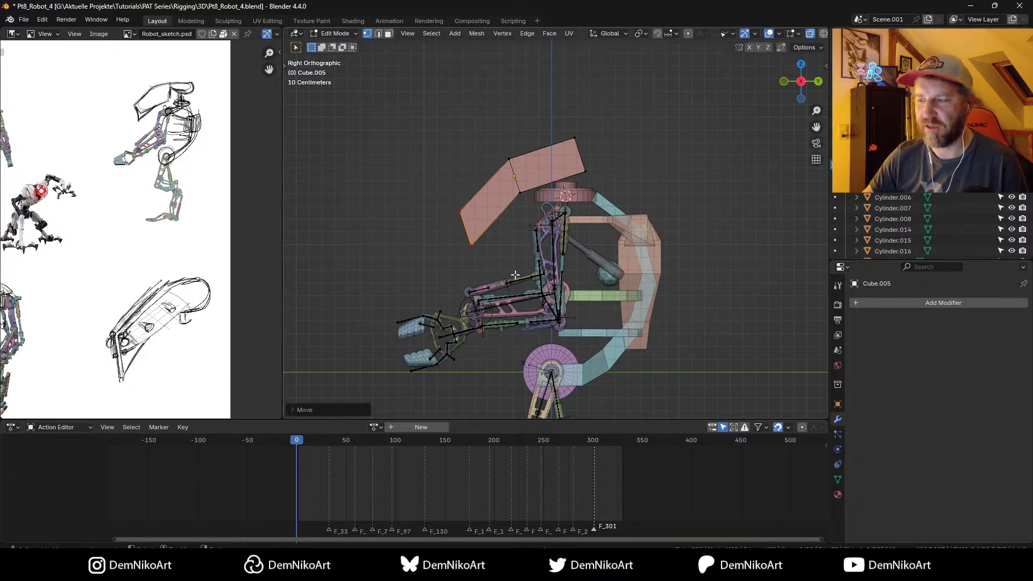
Step: Move the head block's lower front vertices down along their local Z axis by about 17 cm
click(472, 245)
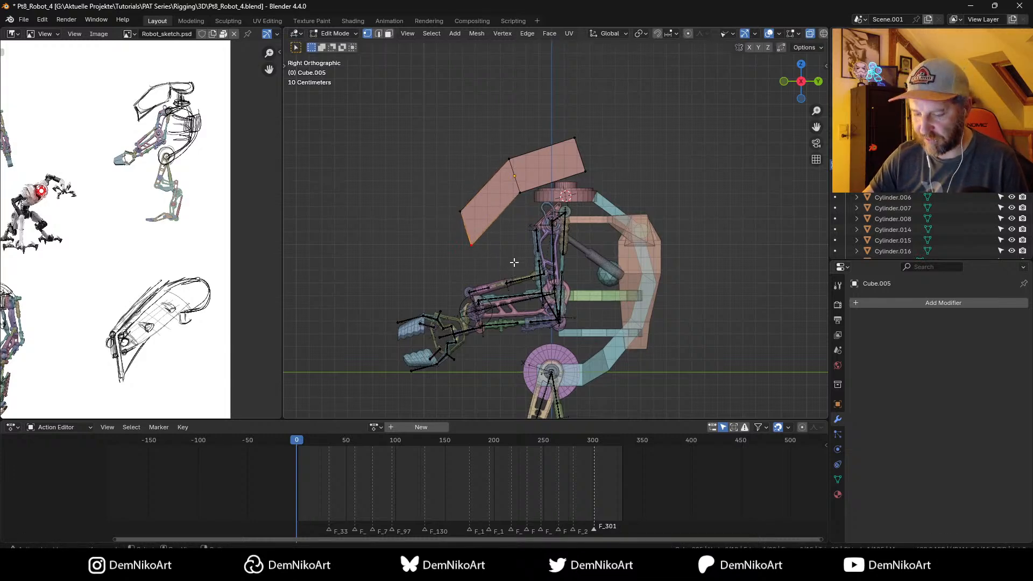
key(g)
key(z)
key(z)
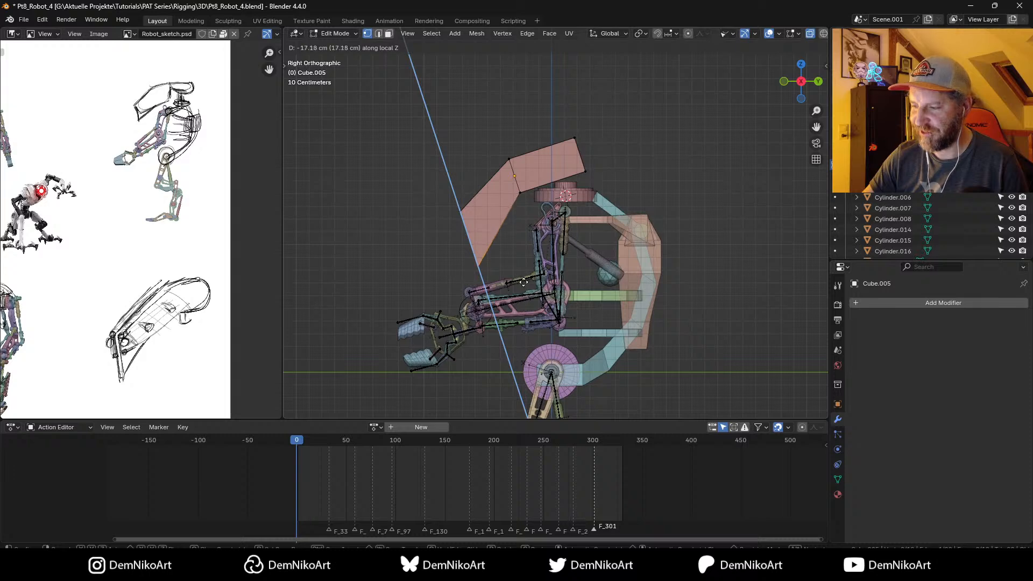
click(525, 286)
Step: Extrude the head block's rear end backward along Y to add a third section behind the neck disc
drag(597, 167, 557, 129)
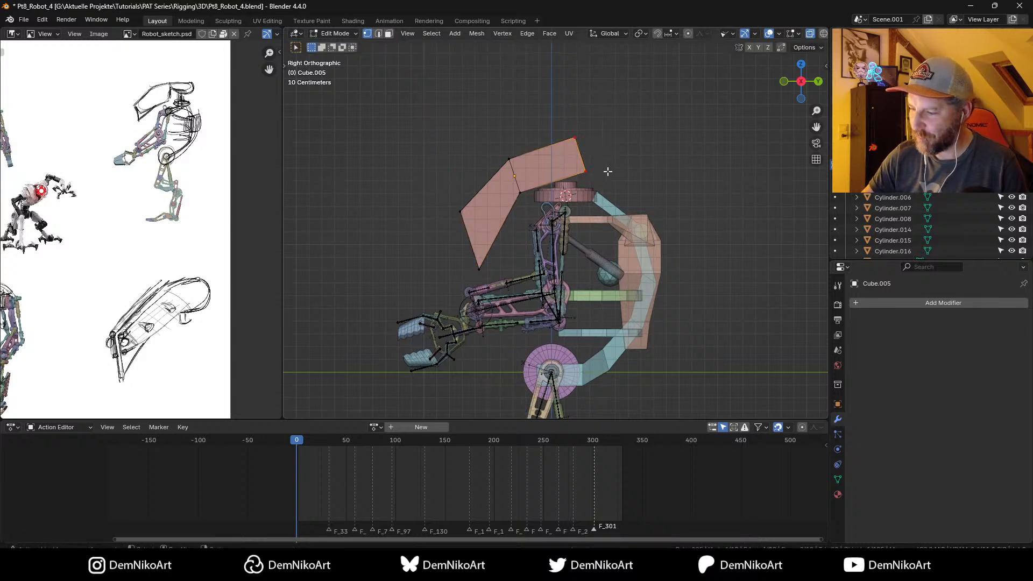
key(g)
key(y)
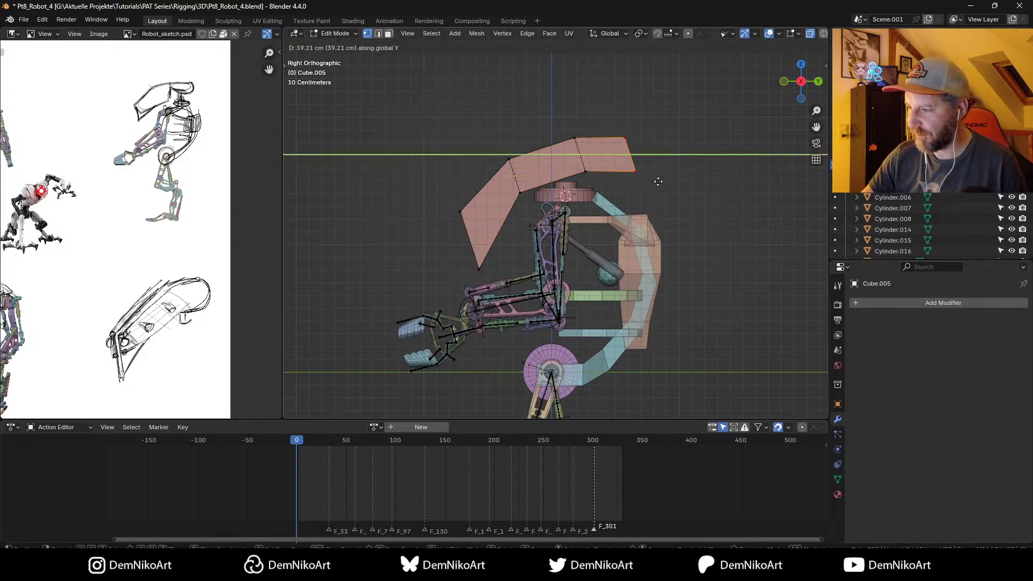
click(662, 180)
key(Tab)
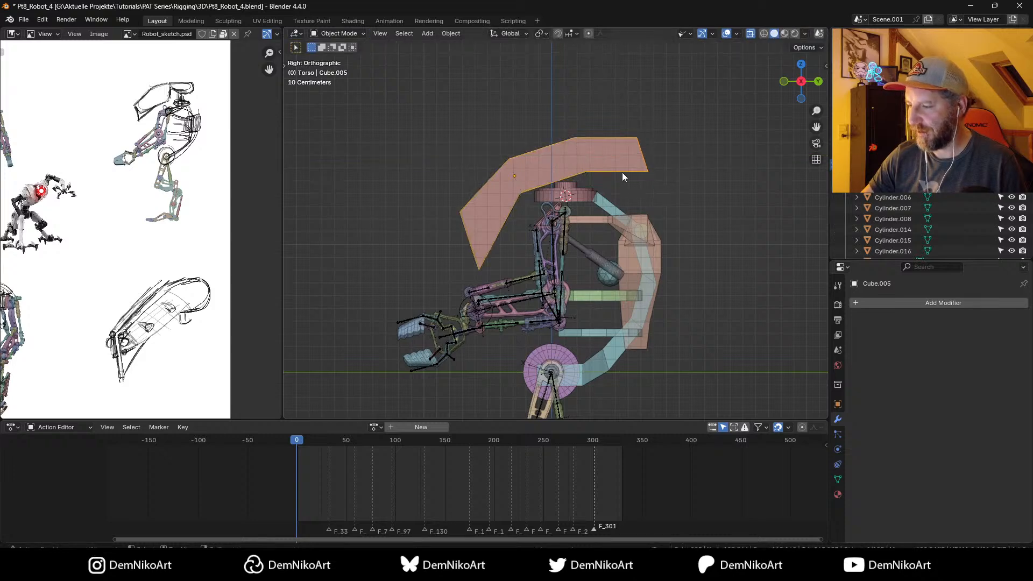
Step: Slide the upper edge of the head's rear end downward so the back section tapers
scroll(623, 172, down, 1)
scroll(622, 182, up, 1)
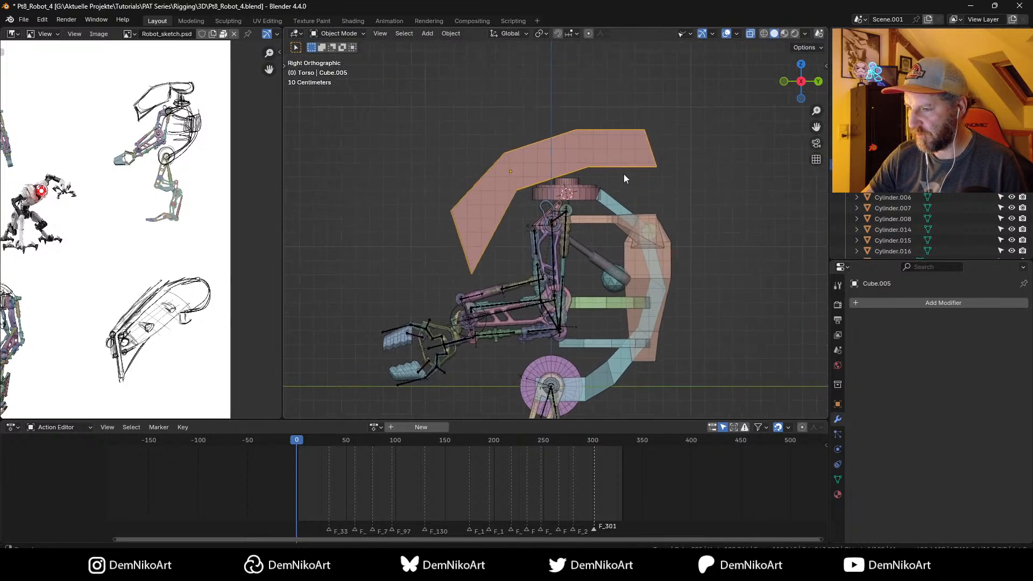
key(Tab)
key(g)
key(g)
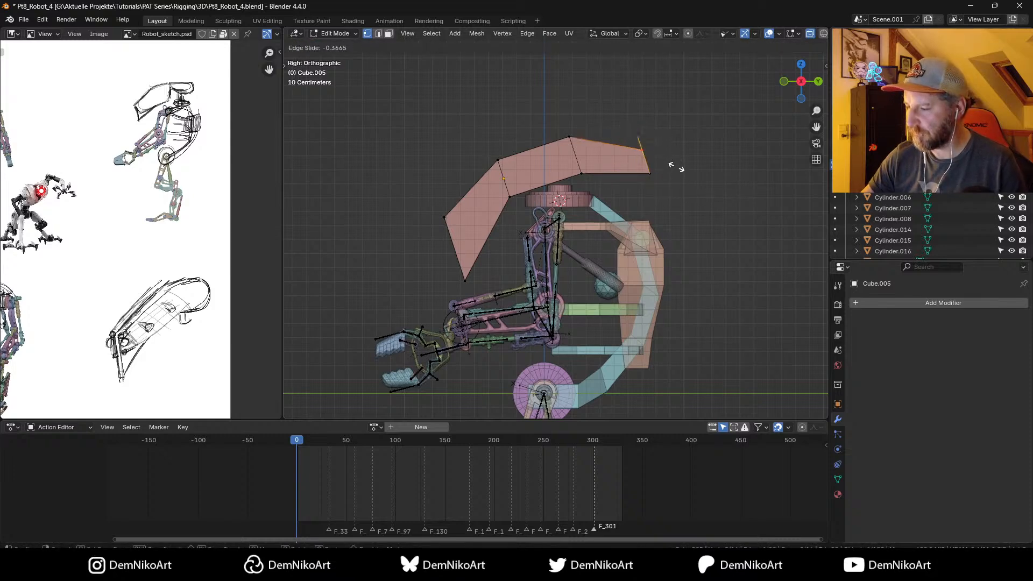
click(658, 169)
key(Tab)
Step: Add a centred lengthwise loop cut that divides the head block into two halves
middle_drag(656, 169, 663, 184)
scroll(662, 184, down, 4)
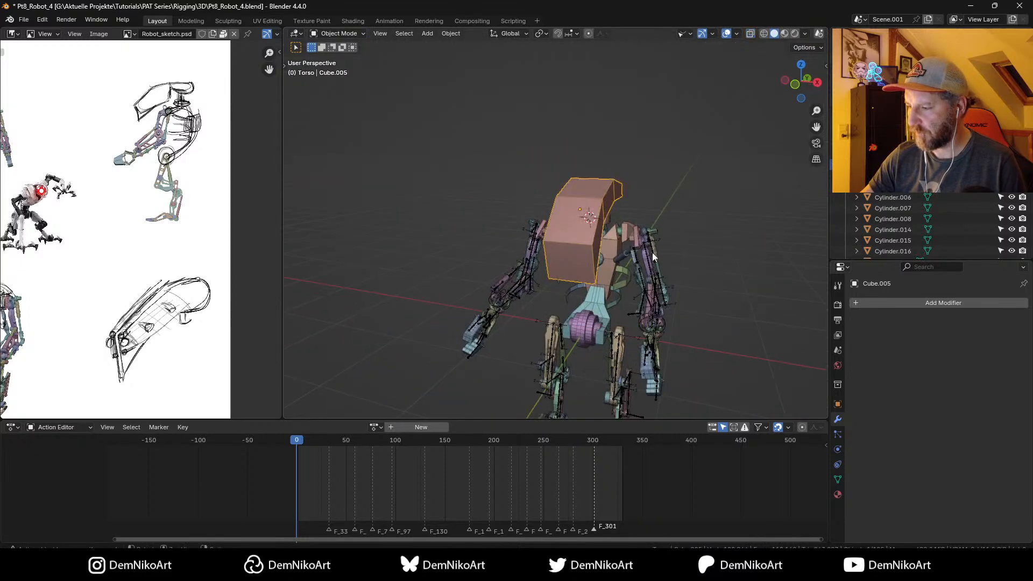
middle_drag(652, 252, 574, 214)
key(Tab)
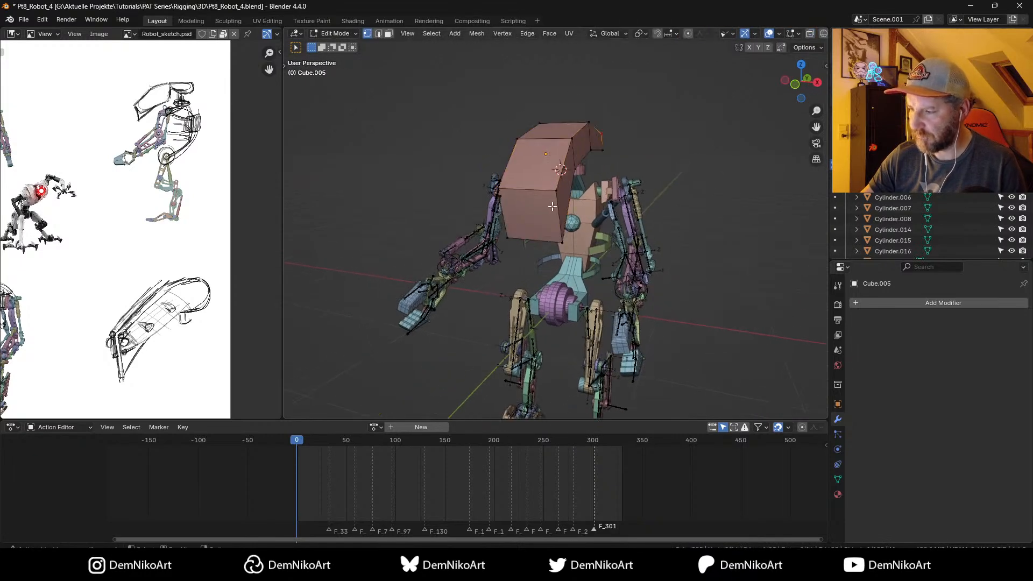
key(ctrl+r)
click(538, 193)
click(538, 194)
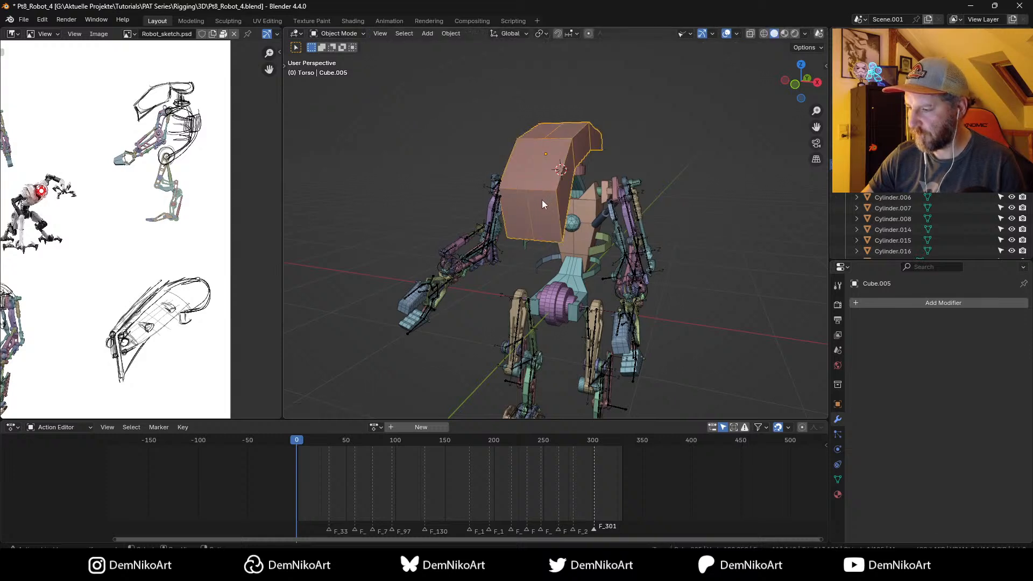
Step: Move the two front corner vertices on one side of the head inward to narrow its front end
click(554, 191)
shift+click(560, 237)
key(g)
key(g)
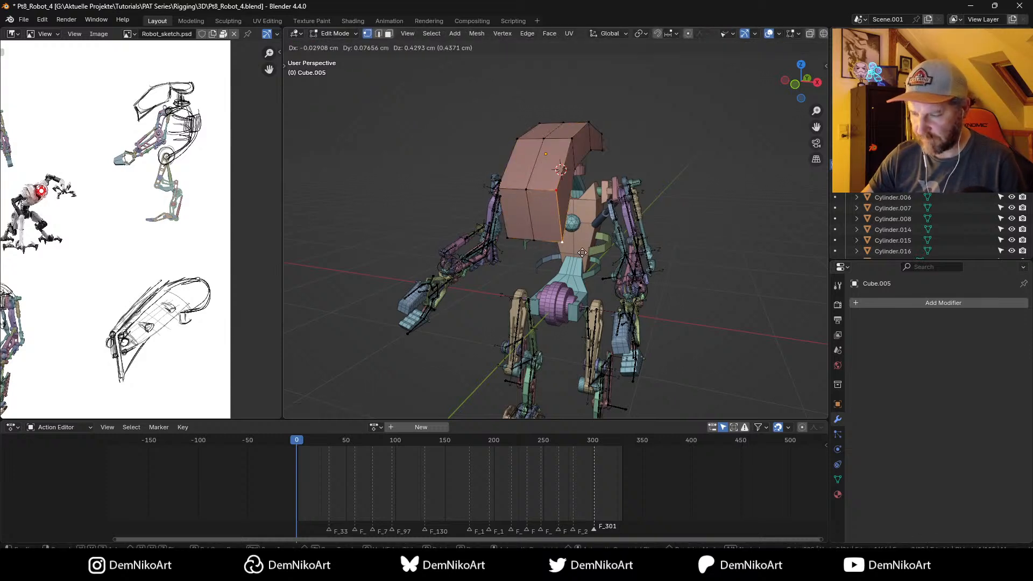
click(520, 241)
key(Tab)
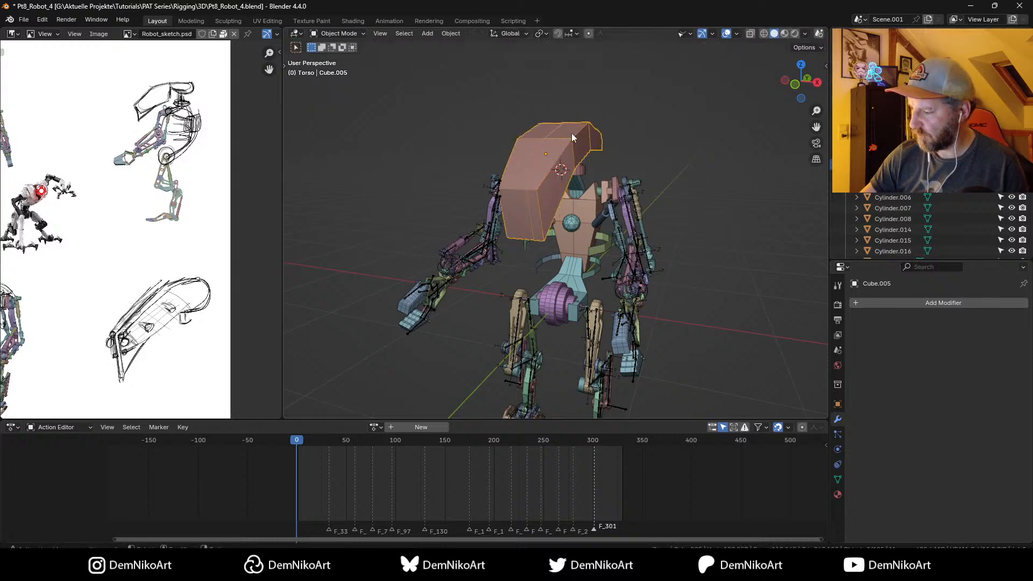
Step: Add a Mirror modifier to the head on the X axis with Clipping and X Bisect enabled
click(871, 303)
click(871, 300)
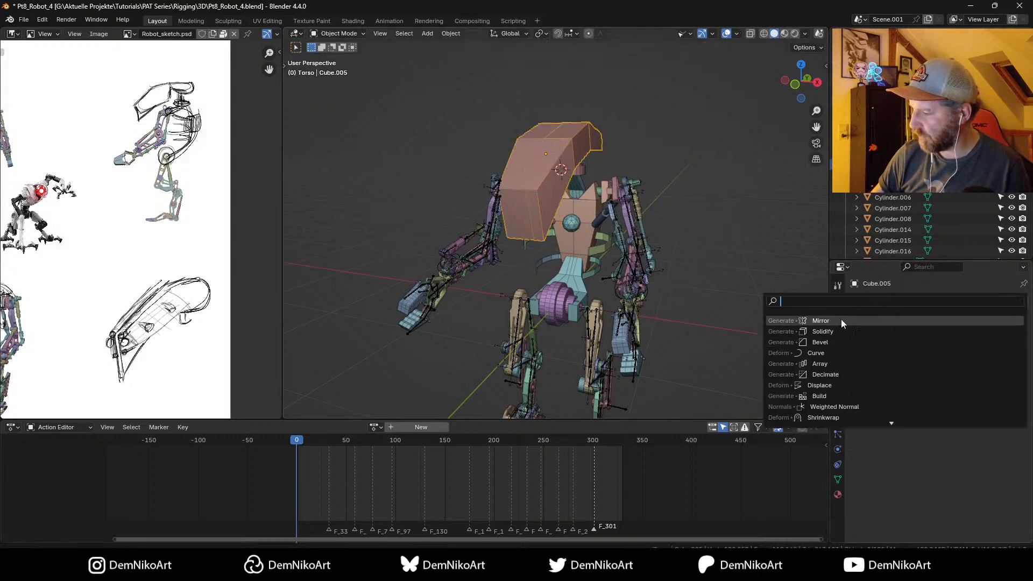
click(872, 321)
click(925, 389)
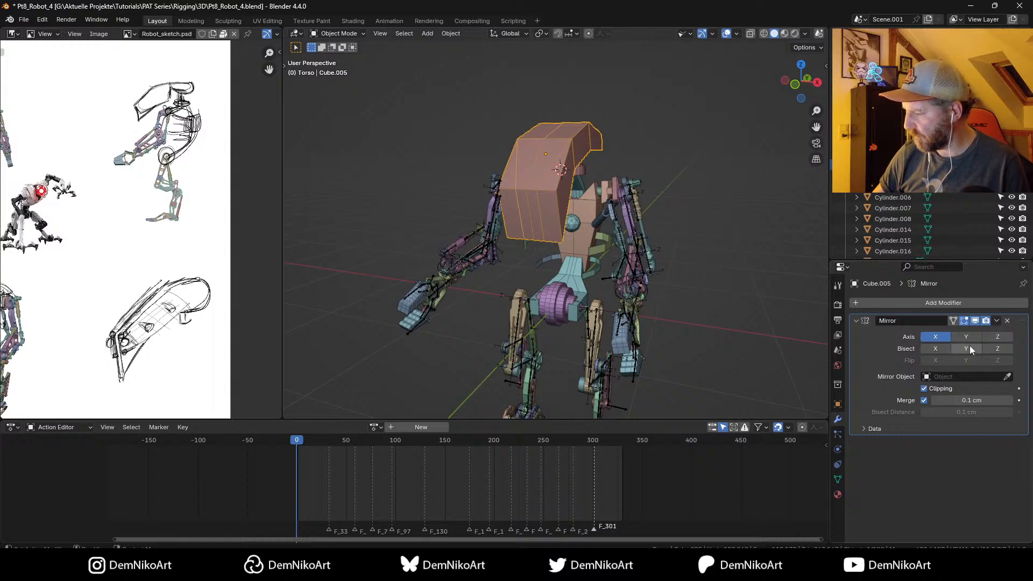
click(938, 348)
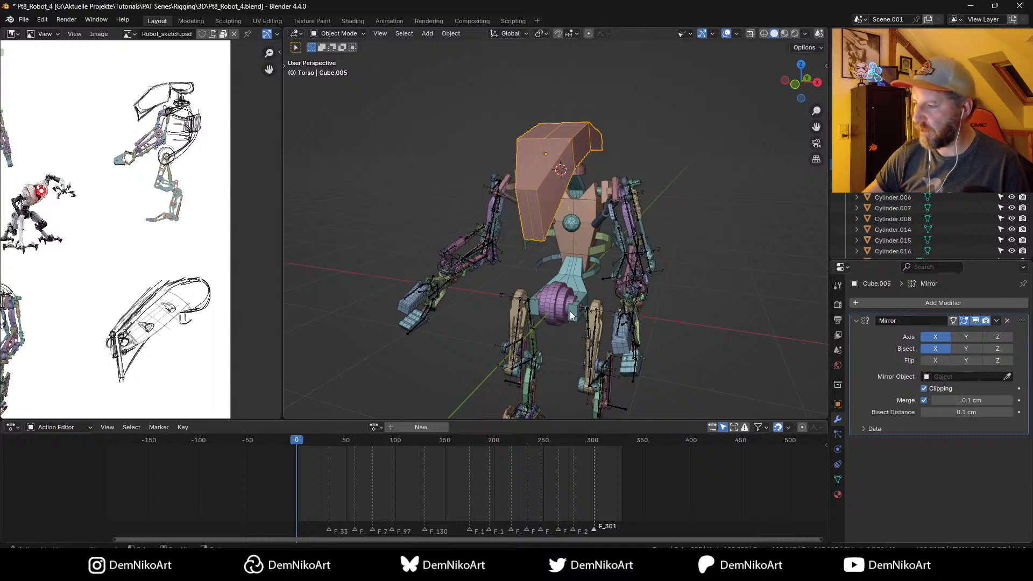
Step: Raise the head's middle top centre edge along Z to form a ridge, and save the file
middle_drag(573, 316, 552, 277)
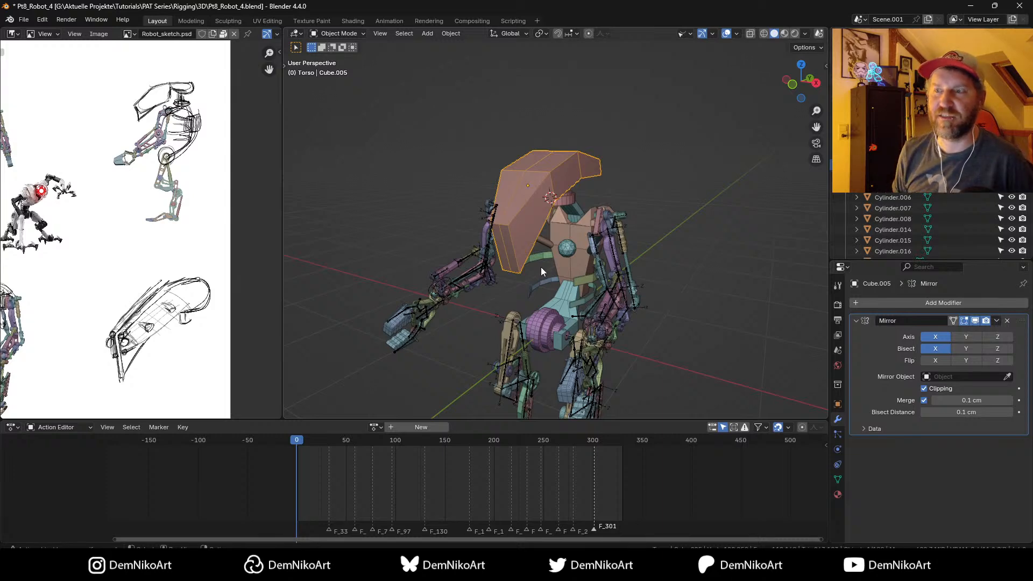
middle_drag(540, 268, 594, 223)
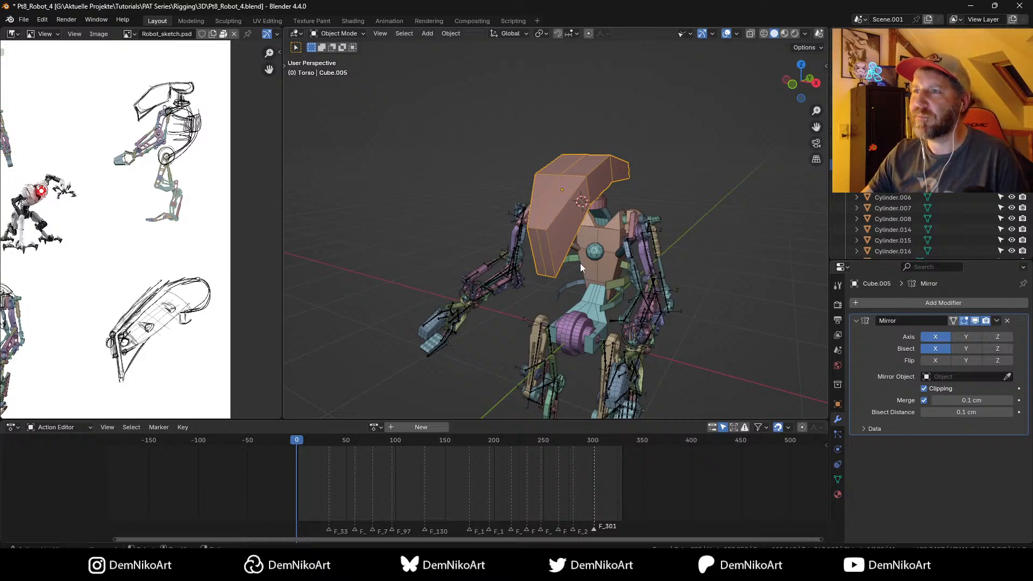
middle_drag(586, 269, 588, 242)
key(Tab)
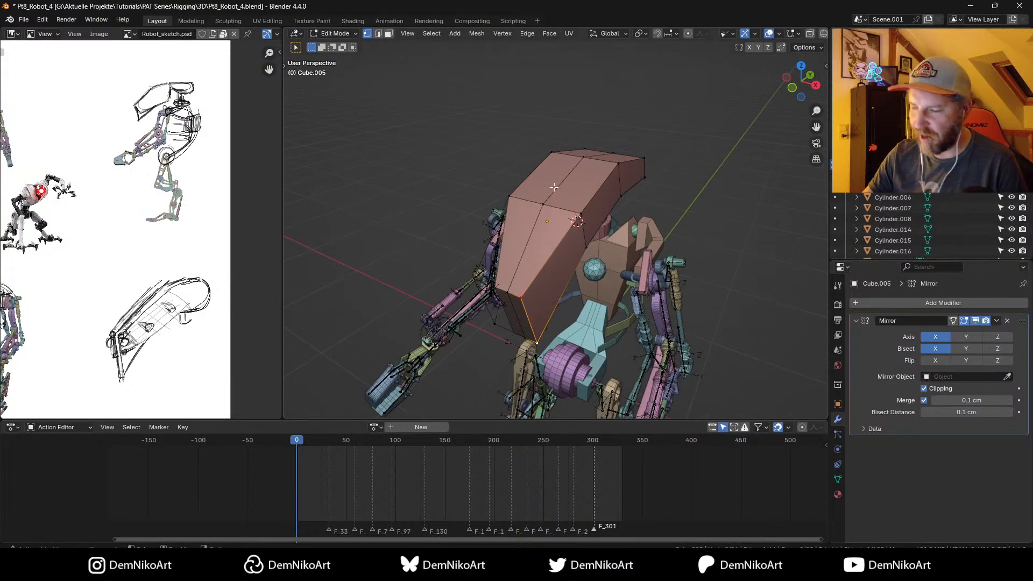
key(2)
click(555, 186)
key(g)
key(z)
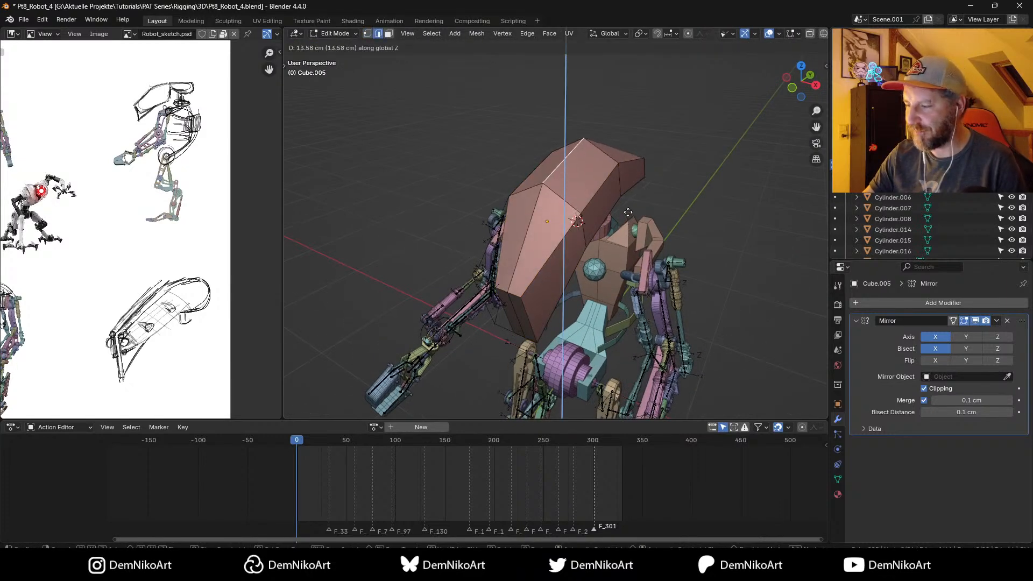
click(624, 204)
key(Tab)
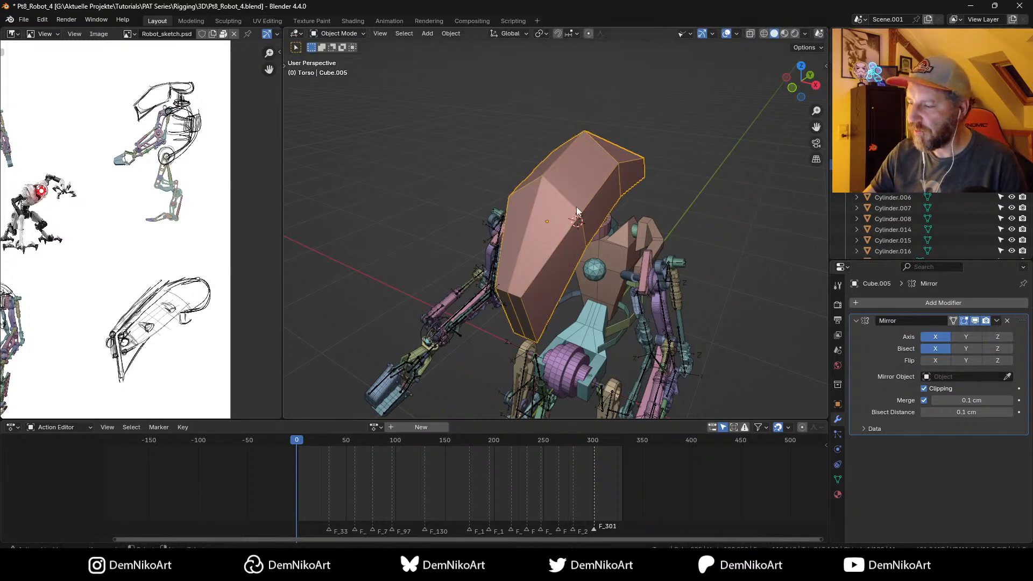
key(ctrl+s)
Step: Scale the two front corner vertices on one side of the head together, saving the file along the way
middle_drag(602, 232, 575, 230)
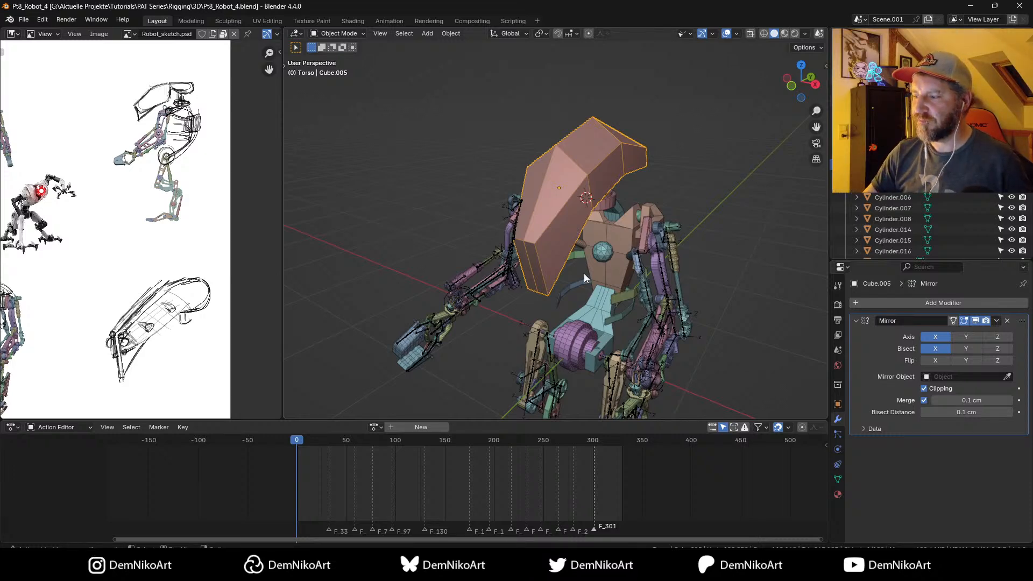
shift+middle_drag(584, 274, 570, 265)
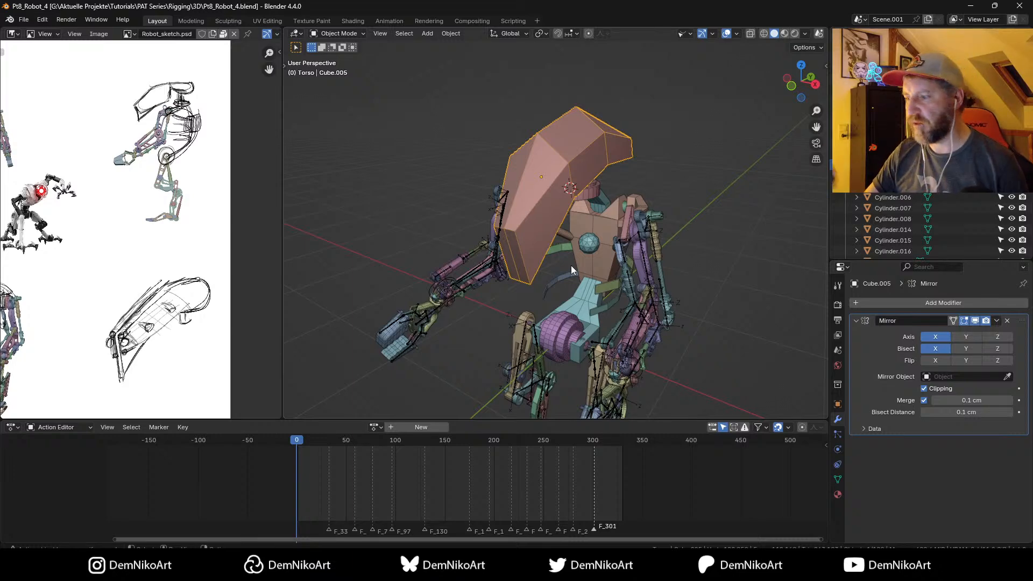
middle_drag(556, 290, 568, 232)
key(Tab)
key(2)
click(540, 210)
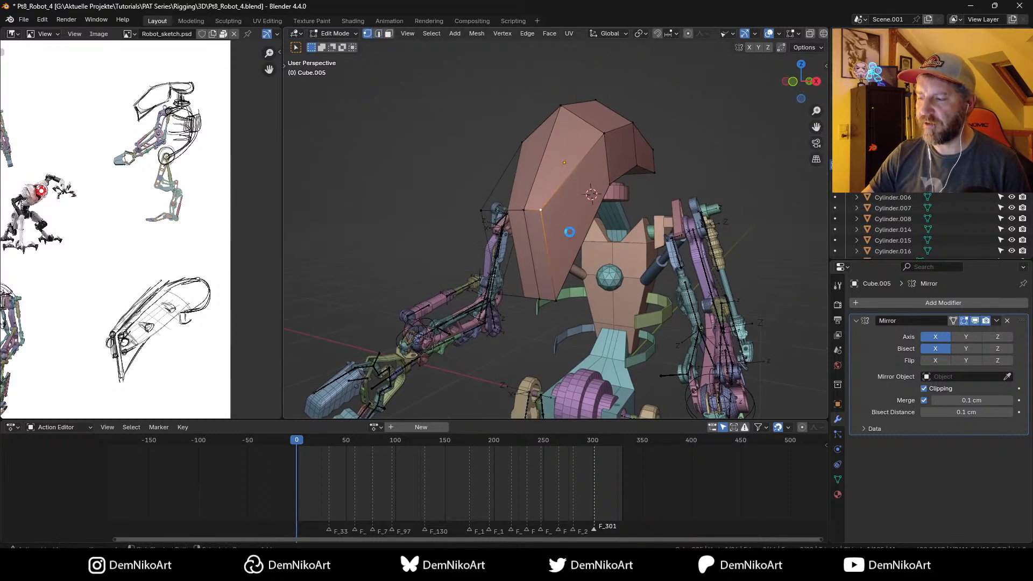
key(ctrl+s)
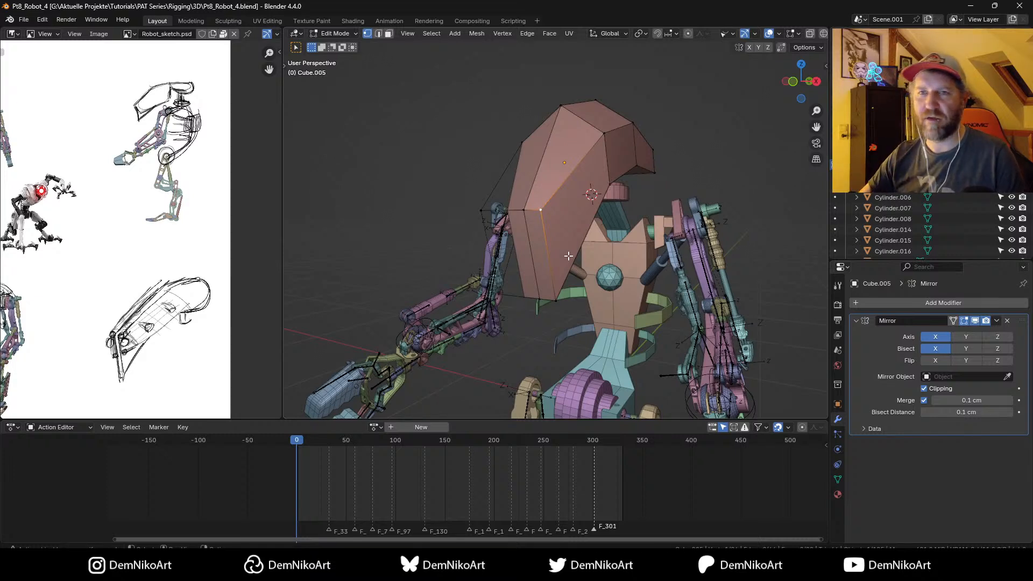
shift+click(557, 300)
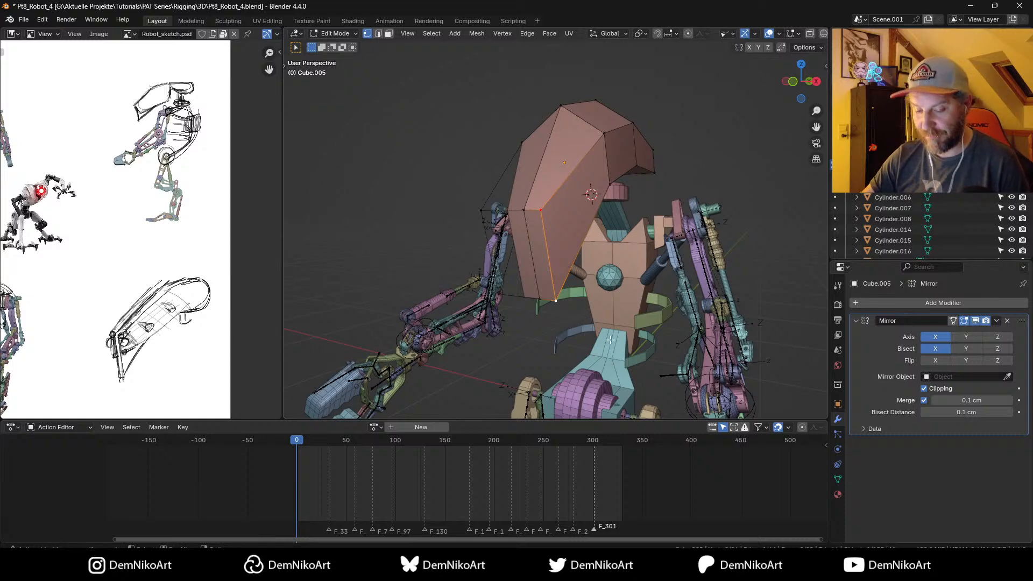
key(s)
click(592, 315)
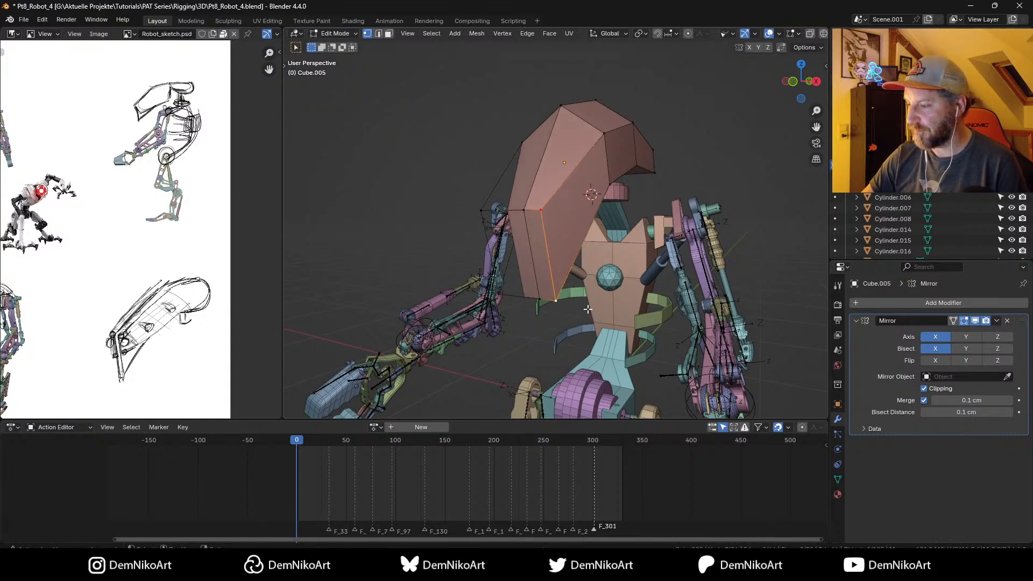
middle_drag(592, 315, 577, 285)
key(Tab)
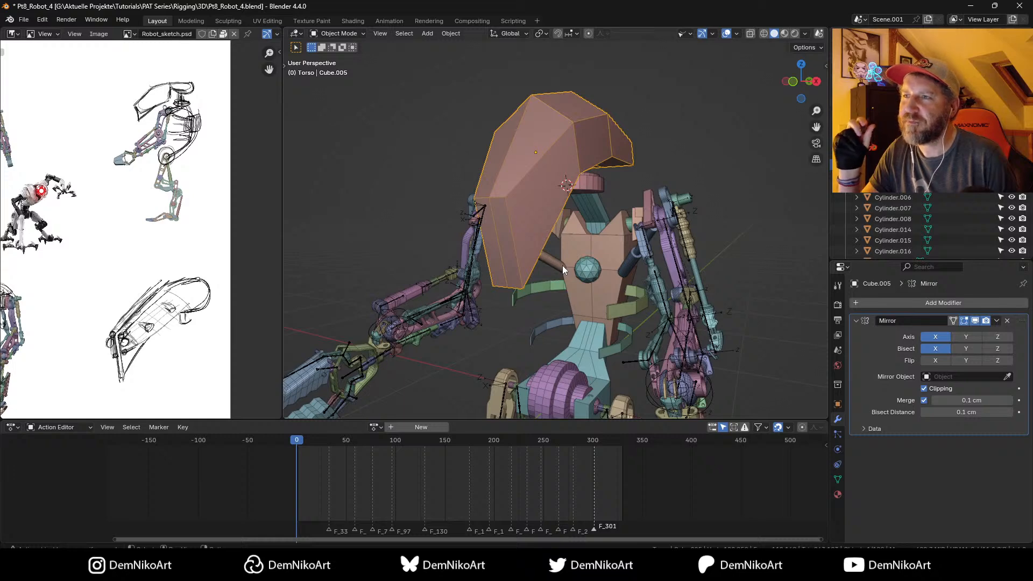
shift+middle_drag(623, 220, 589, 208)
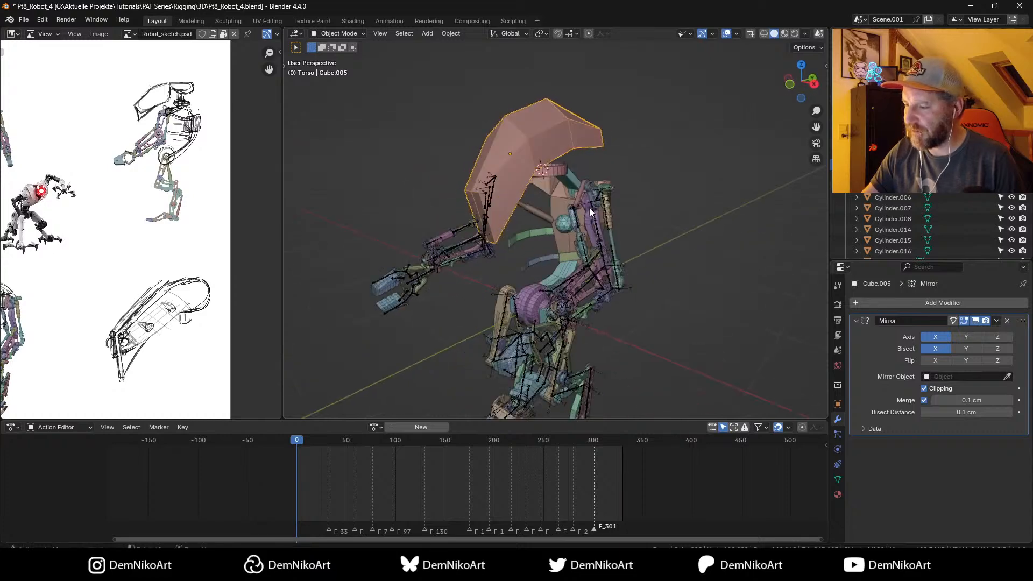
scroll(608, 264, down, 3)
middle_drag(609, 264, 618, 232)
key(Tab)
scroll(625, 219, up, 2)
click(584, 200)
key(g)
key(x)
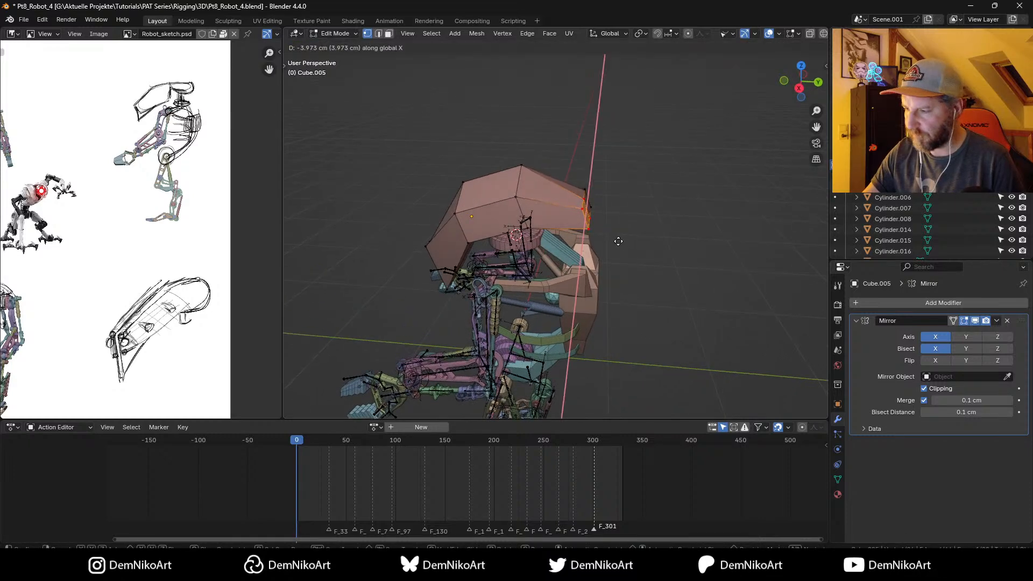
key(y)
key(Escape)
Step: Select all of the head's rear end vertices through the mesh and move them forward along Y to shorten the back
key(alt+z)
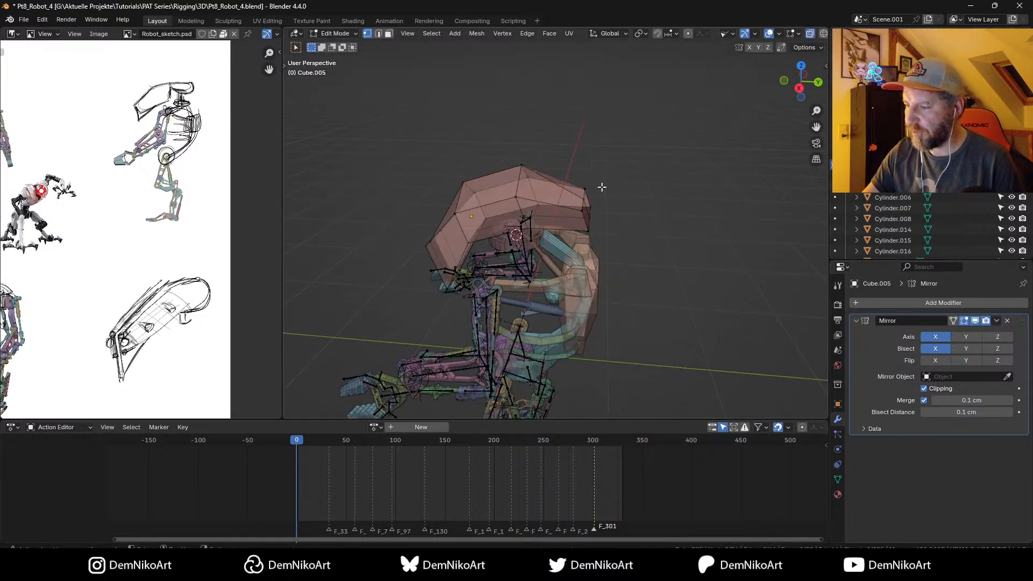
drag(611, 173, 566, 248)
key(alt+z)
key(g)
key(y)
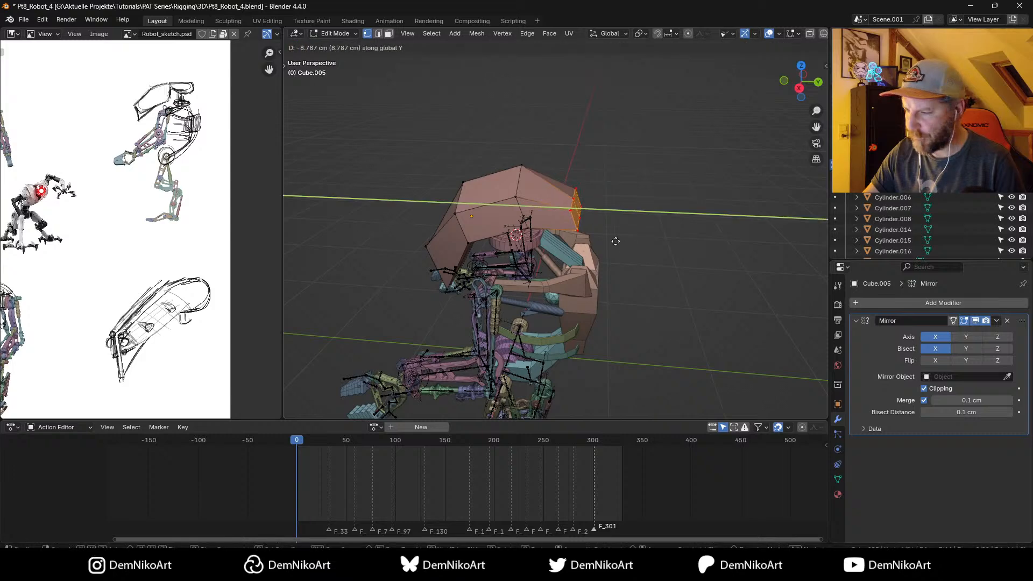
click(590, 235)
key(Tab)
Step: Isolate the head in top view, delete the outer vertices of its mirrored half, and turn off the Mirror modifier's X Bisect
mouse_move(589, 234)
middle_down()
mouse_move(617, 247)
mouse_move(607, 259)
mouse_move(594, 252)
middle_up()
key(KP_Divide)
key(KP_7)
scroll(570, 228, down, 3)
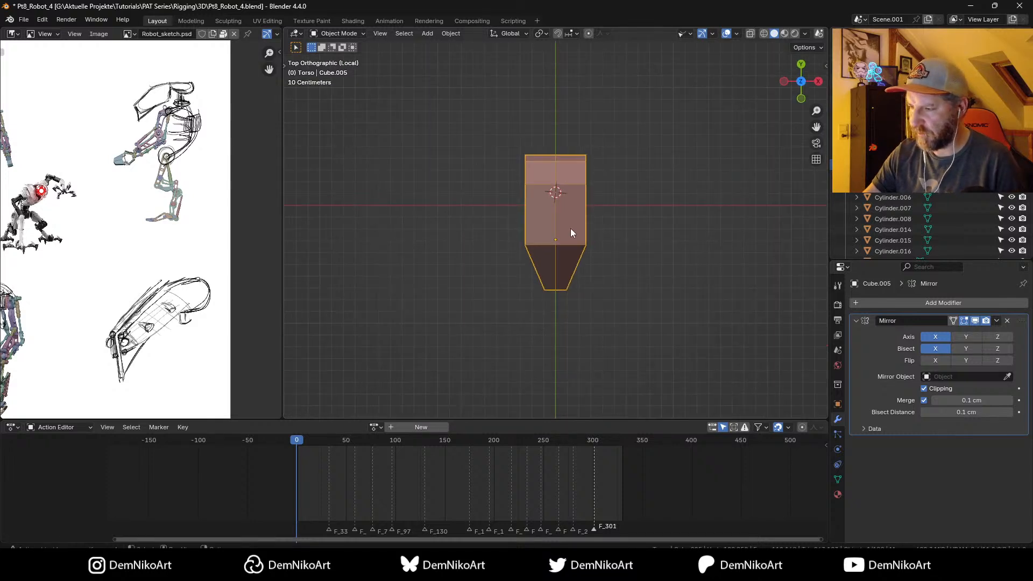
key(alt+z)
key(Tab)
drag(537, 334, 502, 126)
key(x)
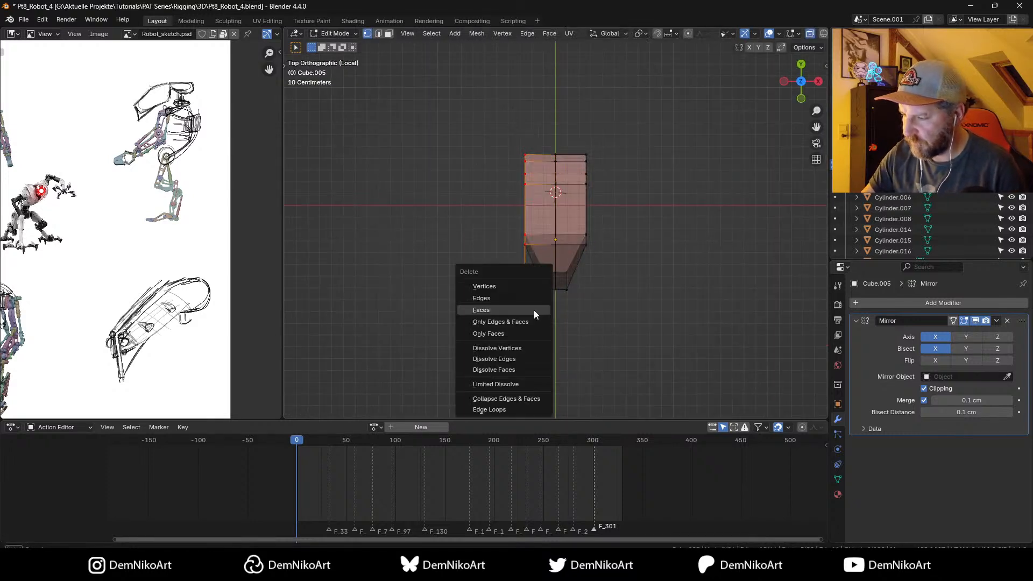
click(532, 283)
key(Tab)
click(936, 347)
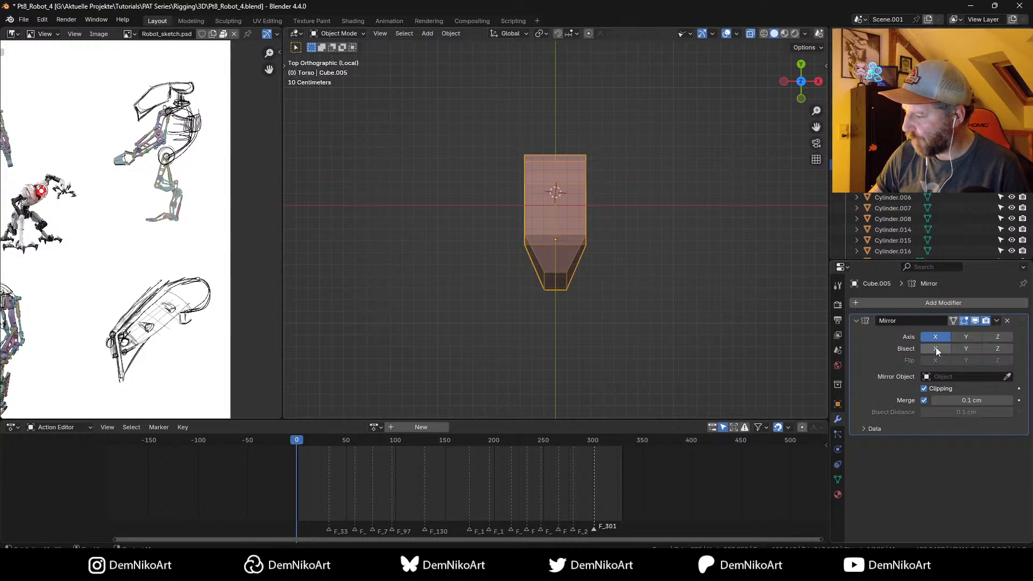
Step: Bring back the whole robot with X-ray off and save the file
middle_drag(629, 301, 605, 257)
key(KP_Divide)
key(alt+z)
key(ctrl+s)
scroll(616, 215, up, 3)
middle_drag(616, 216, 581, 215)
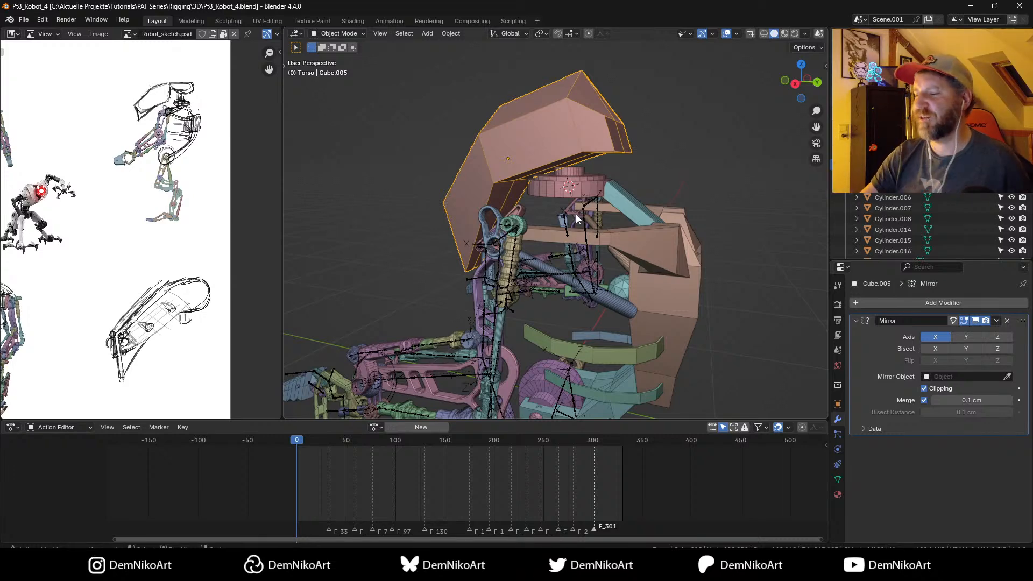
Step: Move the side face of the mirrored head mesh outward along X by about 12 cm to widen the head
scroll(576, 218, up, 2)
scroll(520, 190, down, 2)
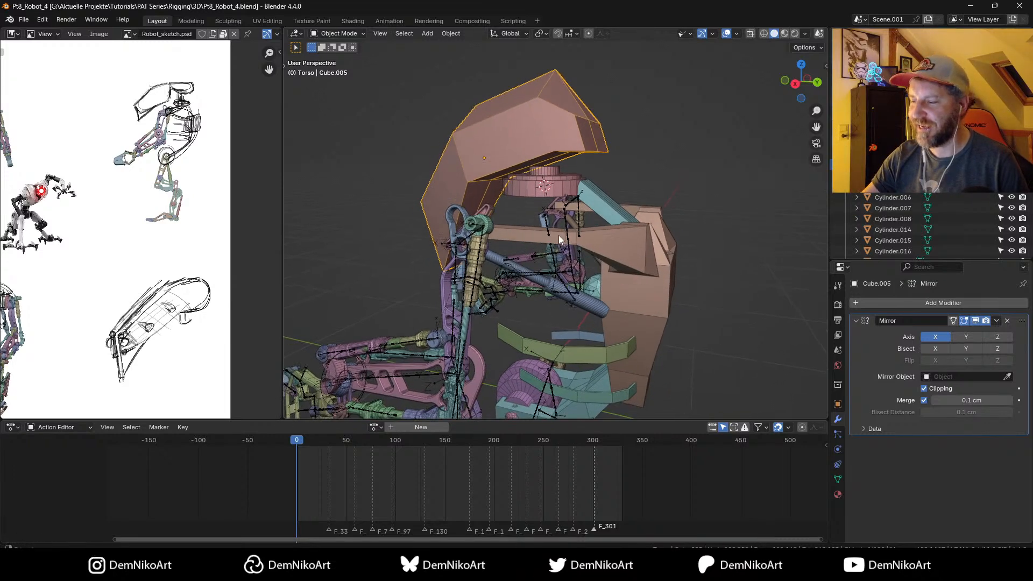
shift+middle_drag(558, 235, 530, 266)
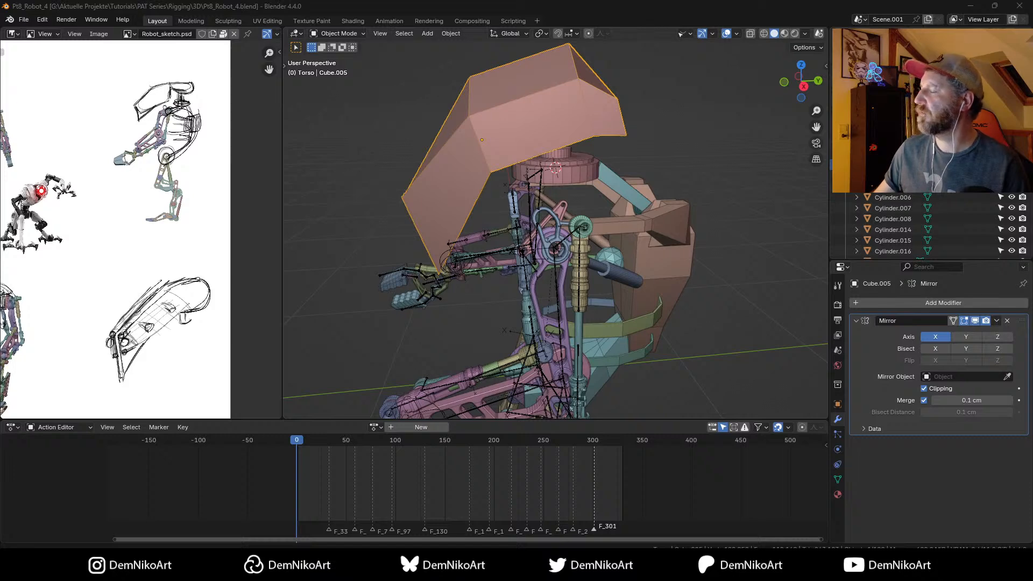
middle_drag(559, 232, 626, 191)
key(Tab)
key(3)
click(574, 171)
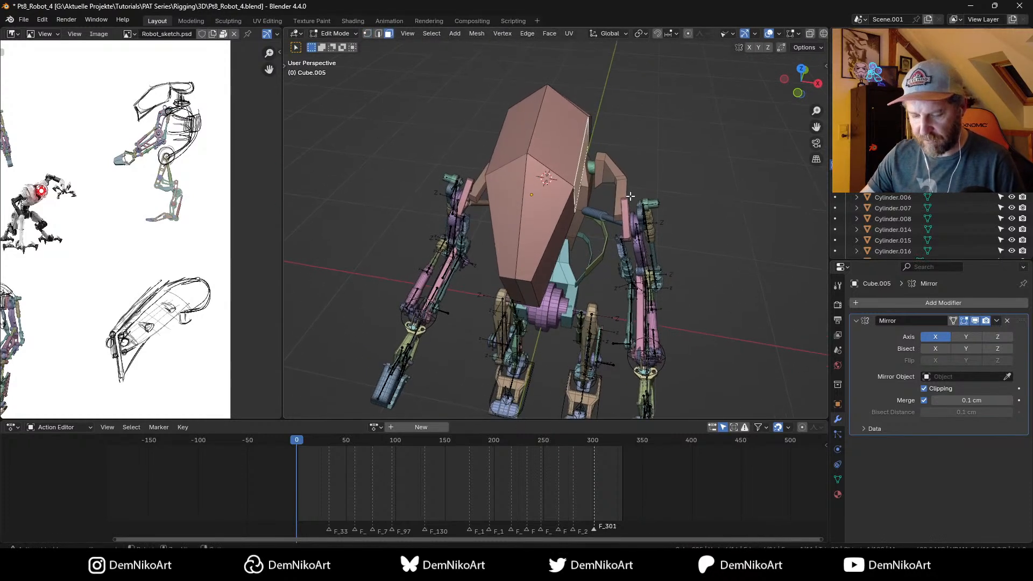
key(g)
key(x)
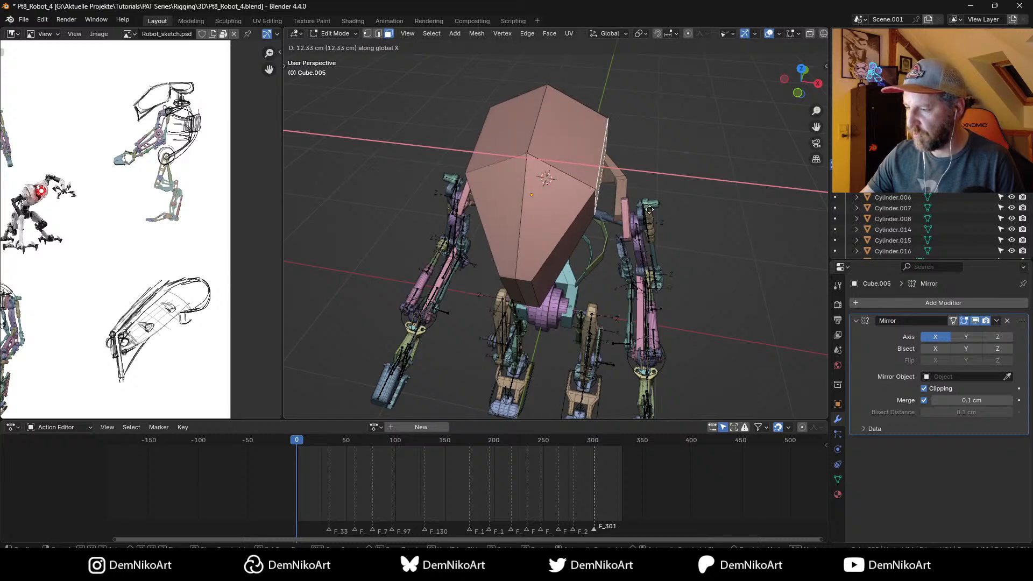
click(647, 212)
middle_drag(645, 212, 597, 209)
key(Tab)
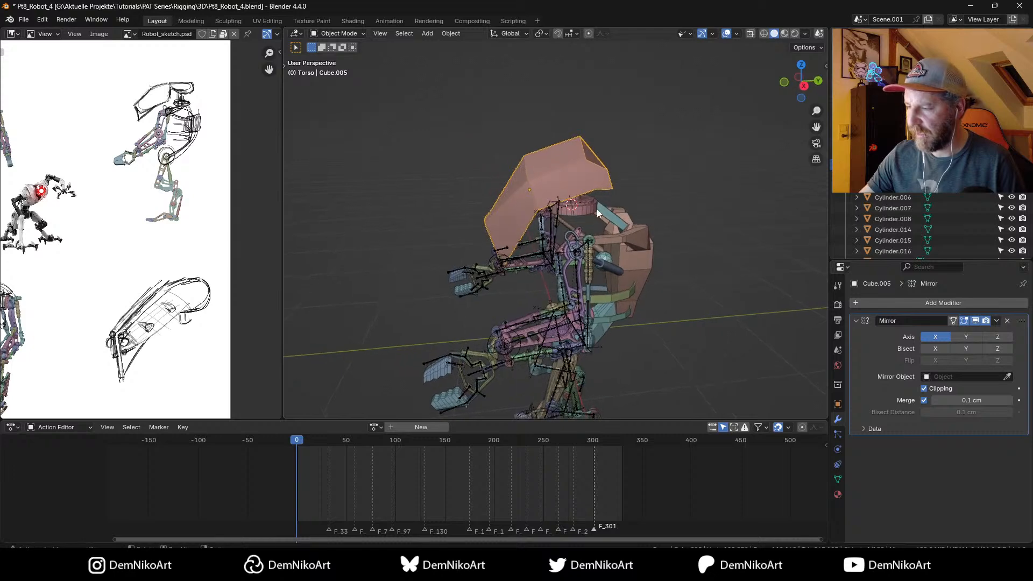
Step: Scale the whole head down using the 3D cursor as the pivot point, and save the file
click(541, 32)
click(565, 76)
key(s)
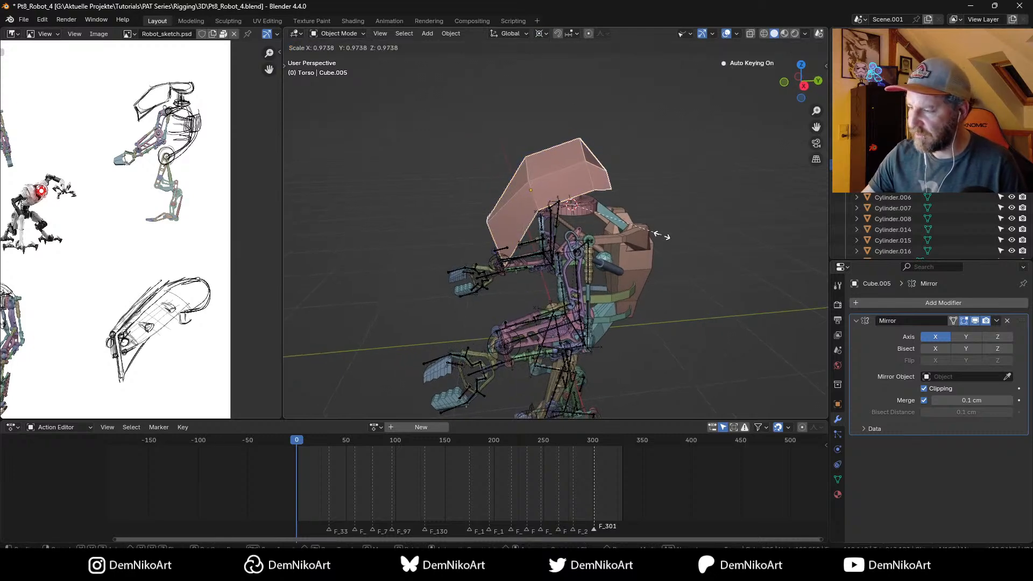
click(646, 227)
key(KP_3)
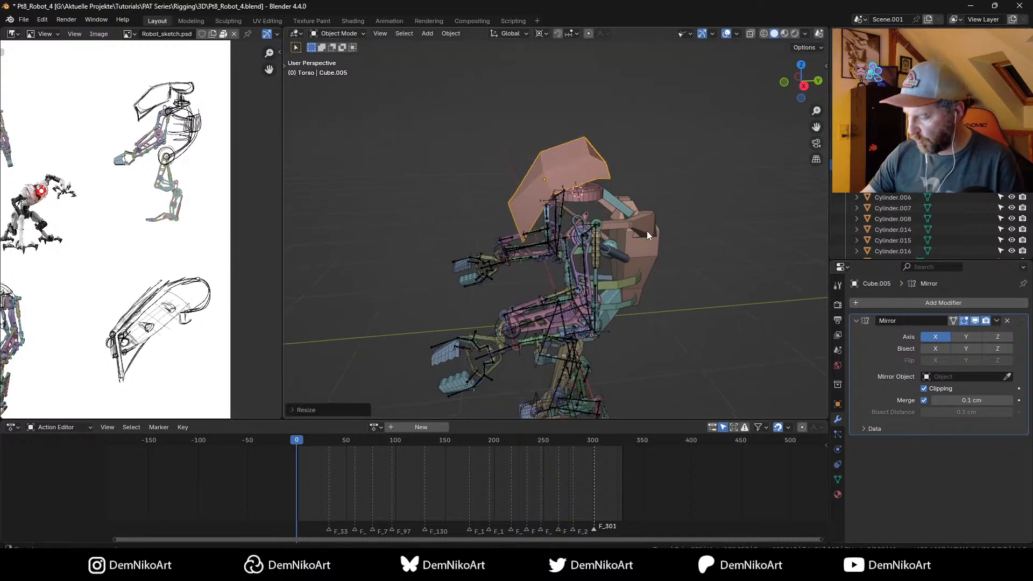
scroll(630, 216, down, 2)
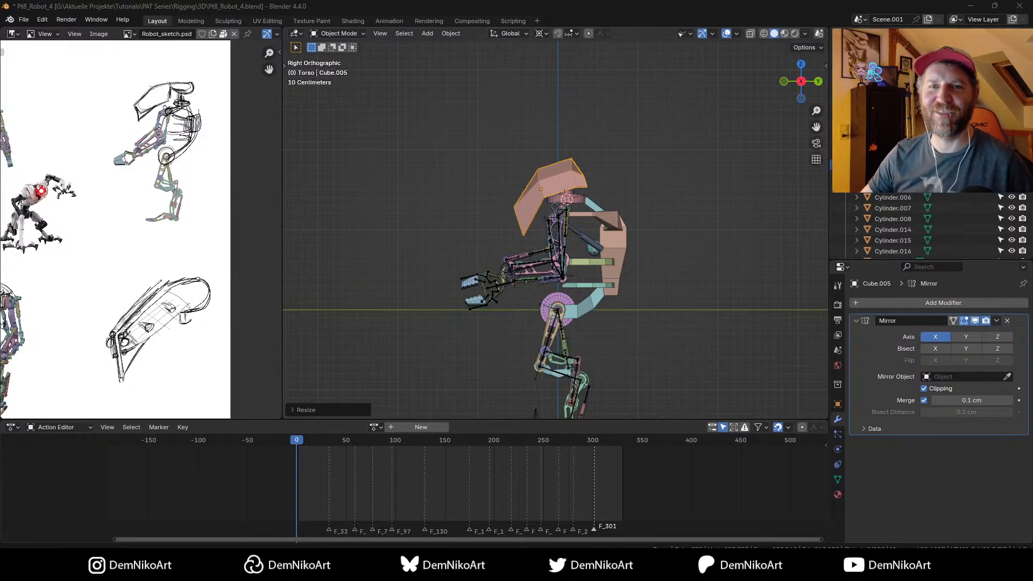
scroll(614, 228, up, 2)
scroll(604, 276, up, 2)
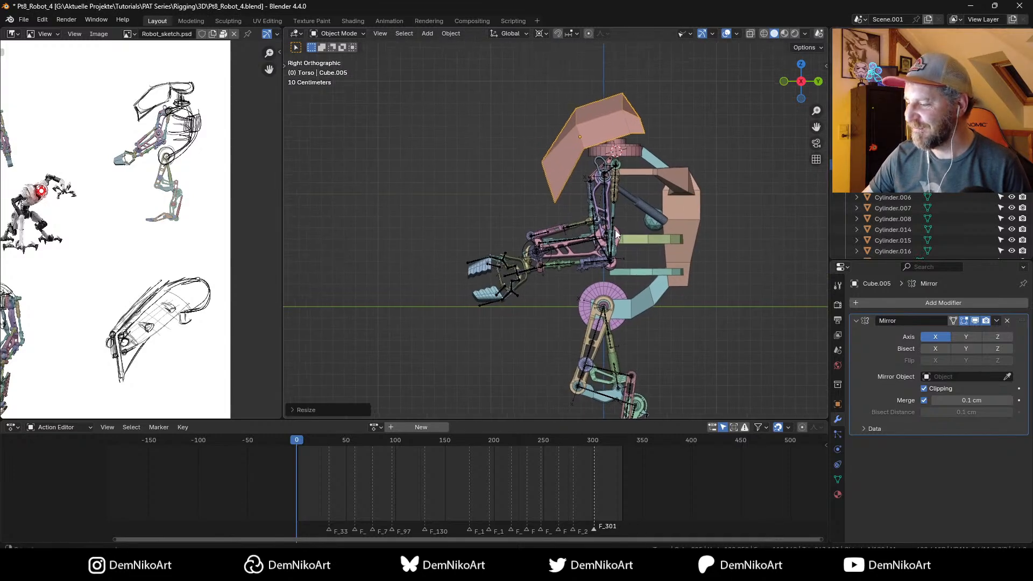
key(ctrl+s)
scroll(603, 243, up, 3)
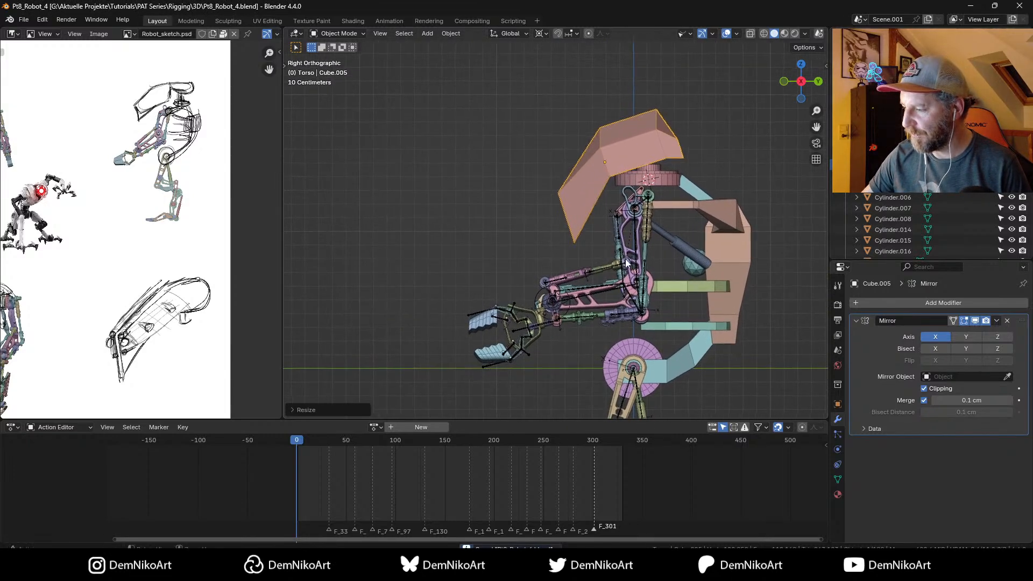
Step: Add a UV sphere at the lower front of the head and scale it down to eye size
scroll(638, 228, down, 2)
middle_drag(640, 239, 590, 247)
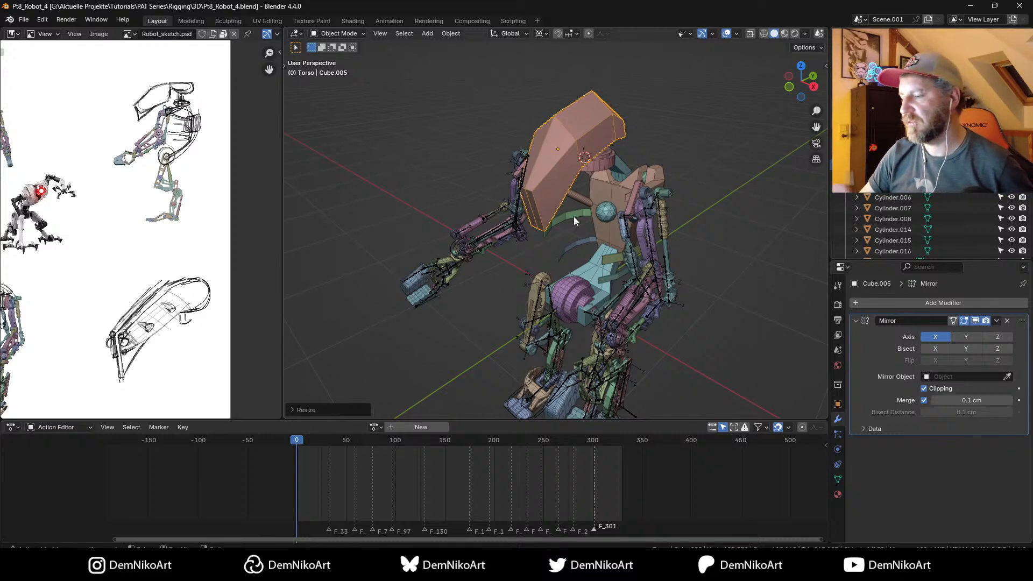
middle_drag(573, 216, 613, 234)
scroll(617, 197, up, 3)
middle_drag(617, 198, 578, 201)
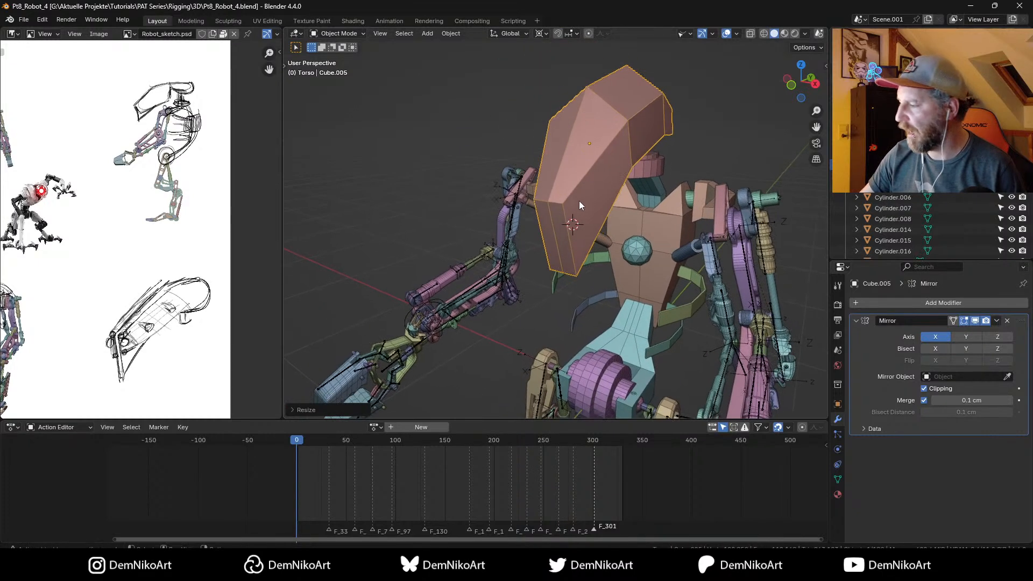
key(shift+a)
mouse_move(600, 203)
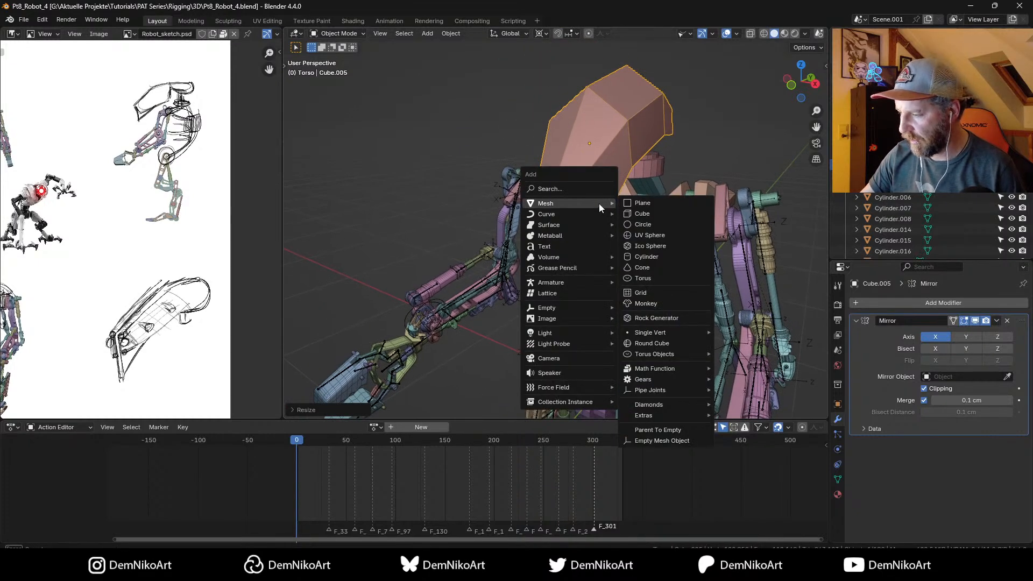
click(673, 234)
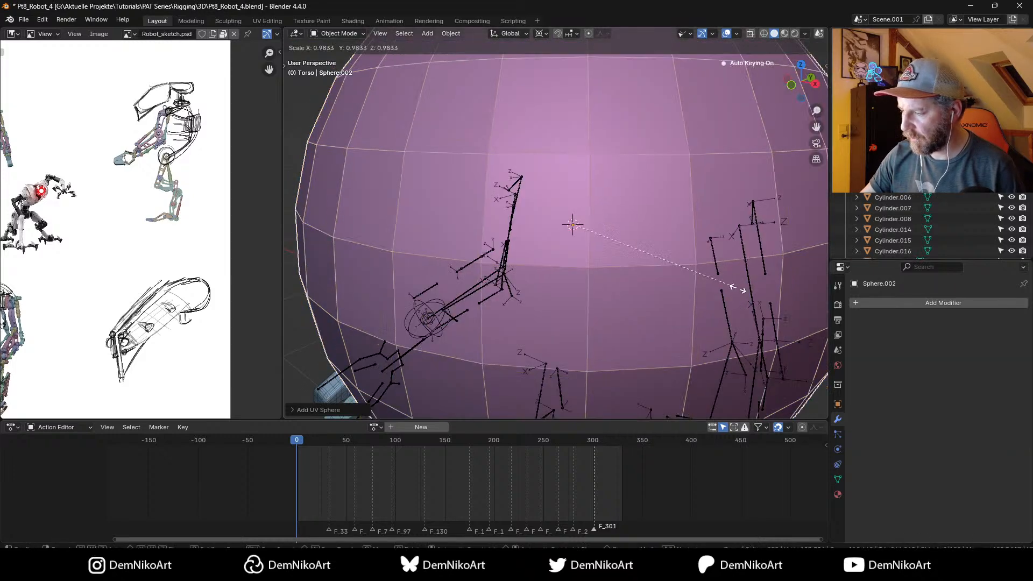
key(s)
click(589, 228)
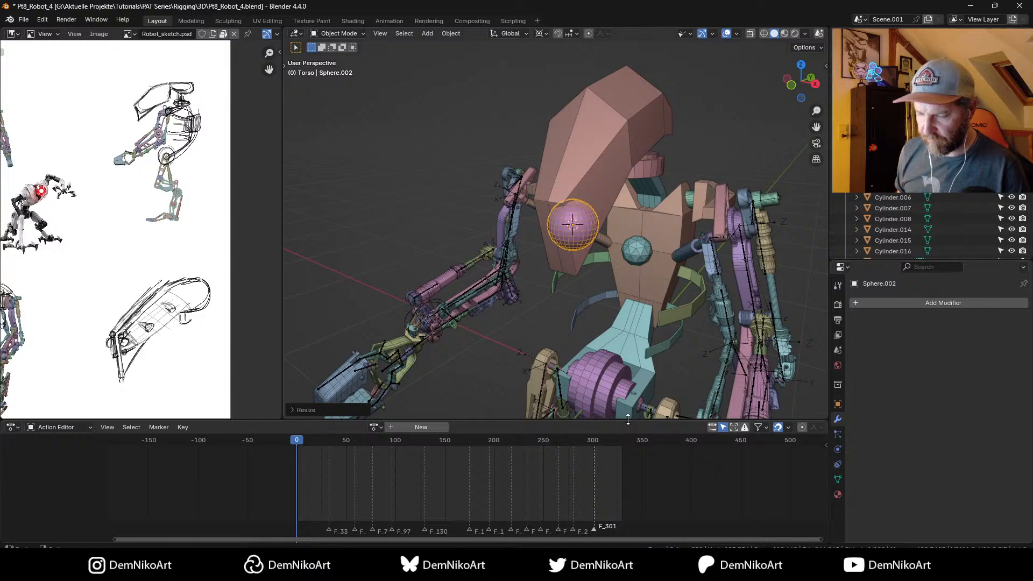
Step: Rotate the new eye sphere 90° about the X axis
key(r)
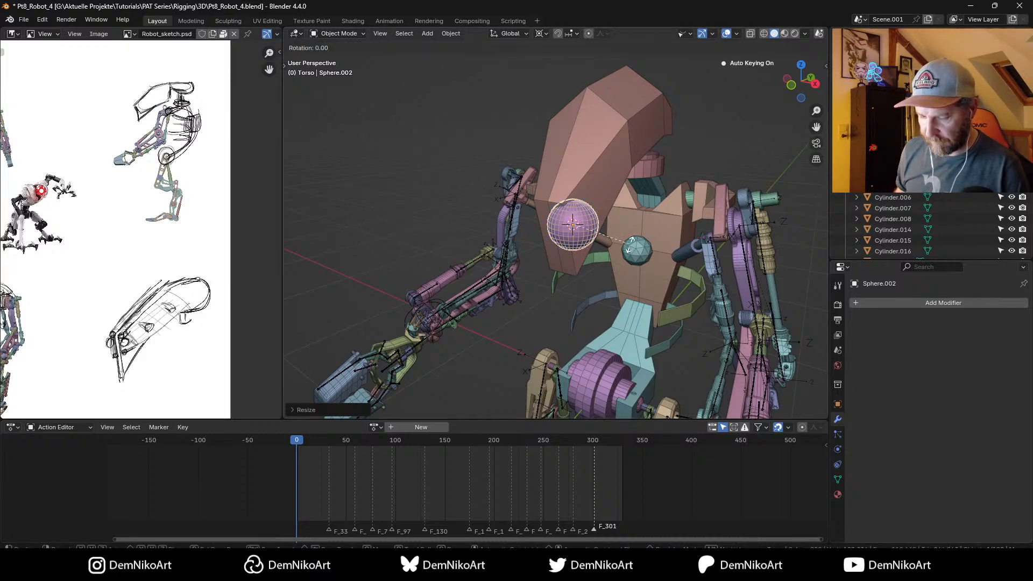
click(632, 249)
key(KP_Decimal)
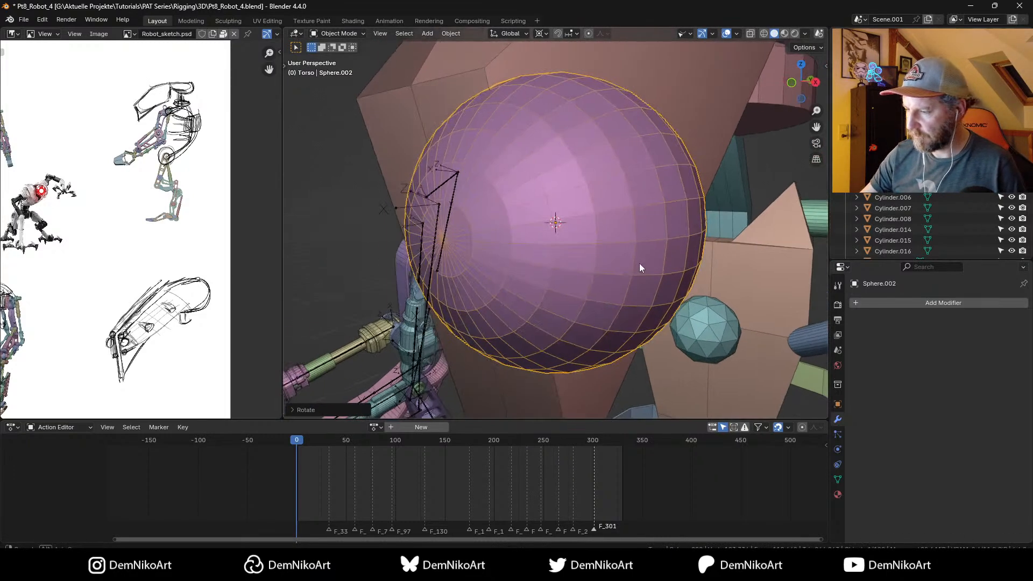
scroll(640, 263, down, 5)
scroll(616, 272, down, 4)
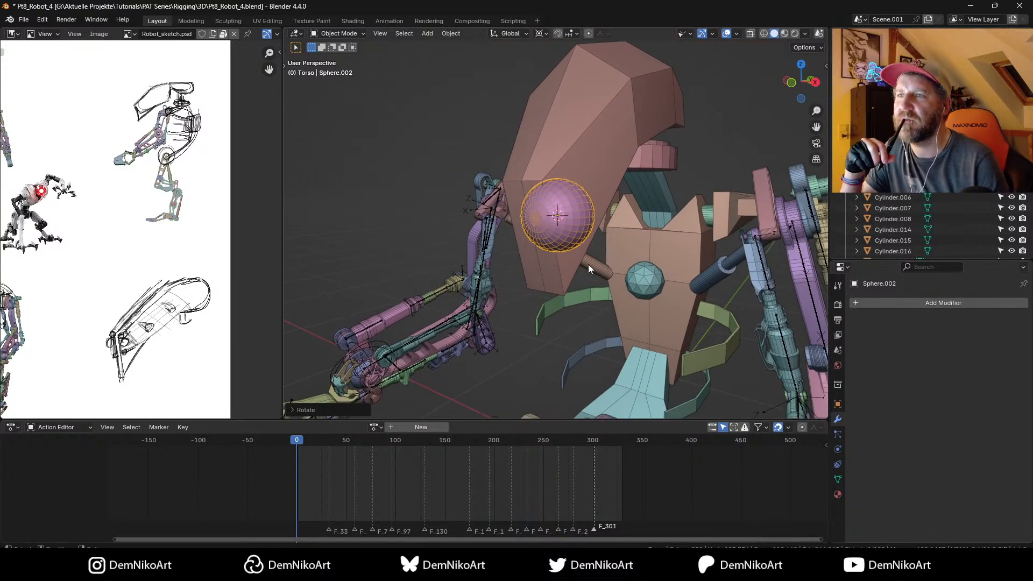
Step: Scale the eye sphere down to about 13 cm and move it sideways along X, away from the head's center
middle_drag(587, 234, 774, 153)
key(s)
click(588, 236)
key(g)
key(x)
click(605, 231)
Step: Move the eye sphere into a new collection named Eyes
key(shift+a)
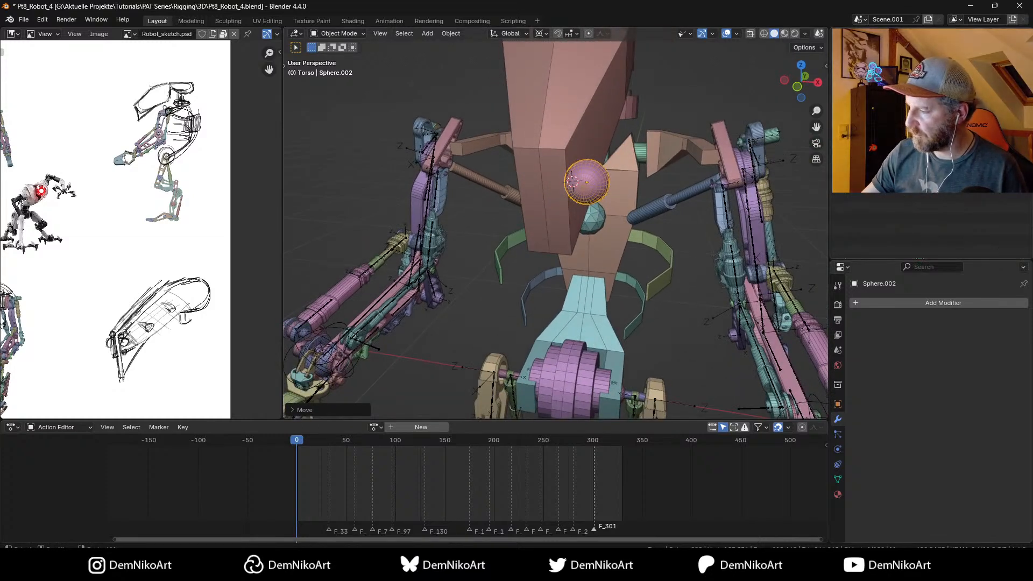
key(m)
click(614, 238)
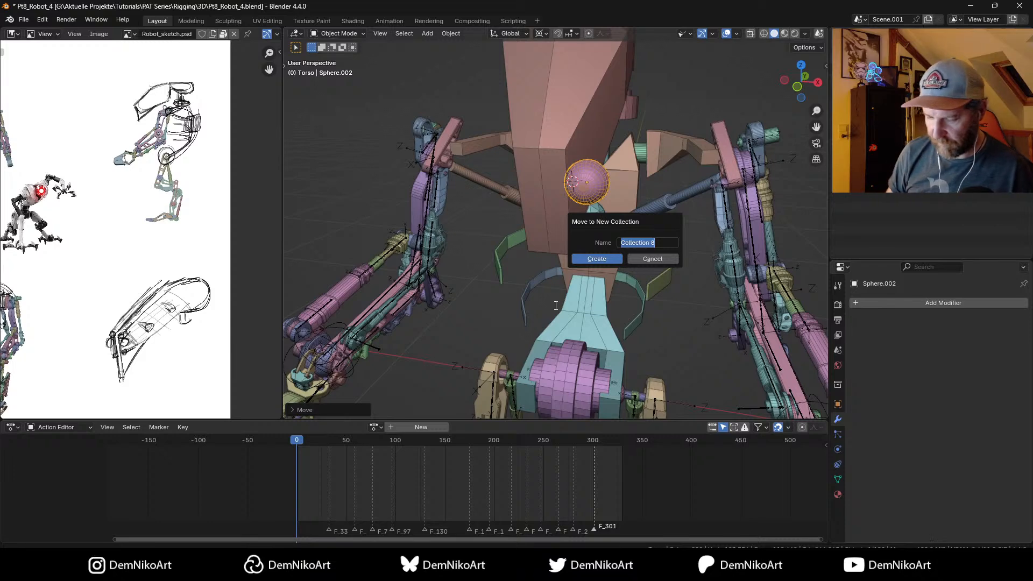
text(Eyes)
key(Return)
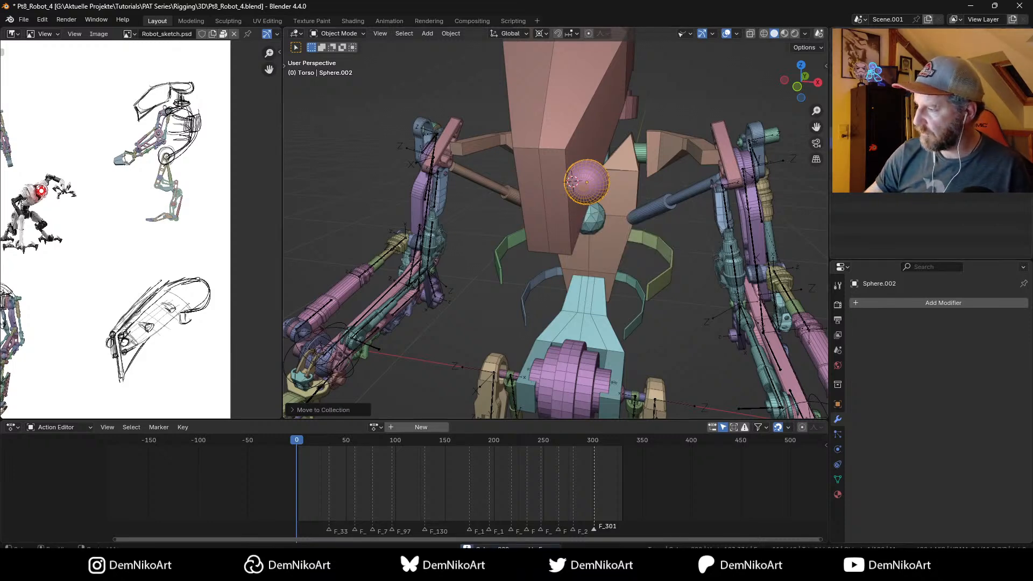
Step: Add a collection instance of Eyes and clear its location
key(shift+a)
mouse_move(555, 442)
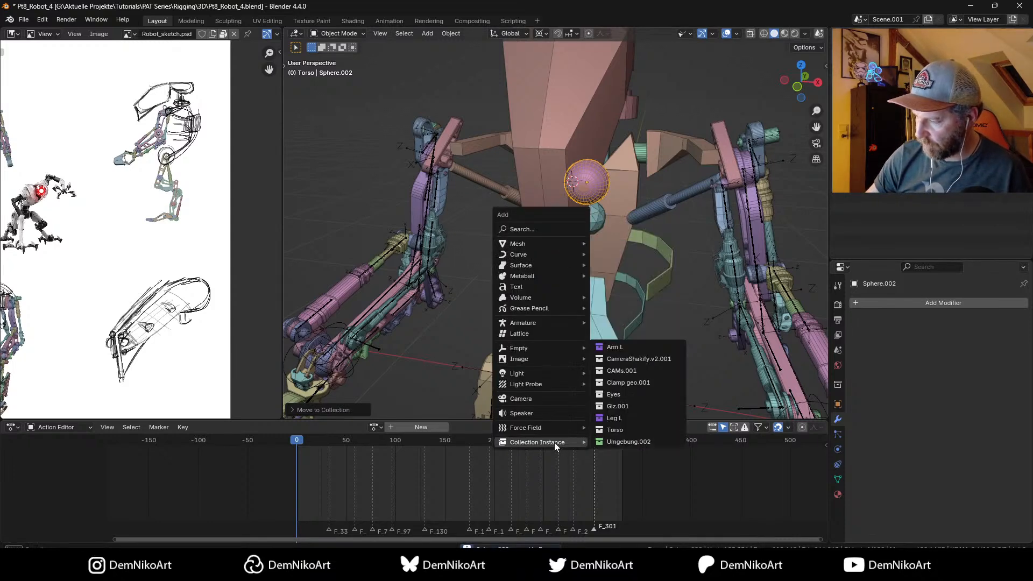
click(635, 395)
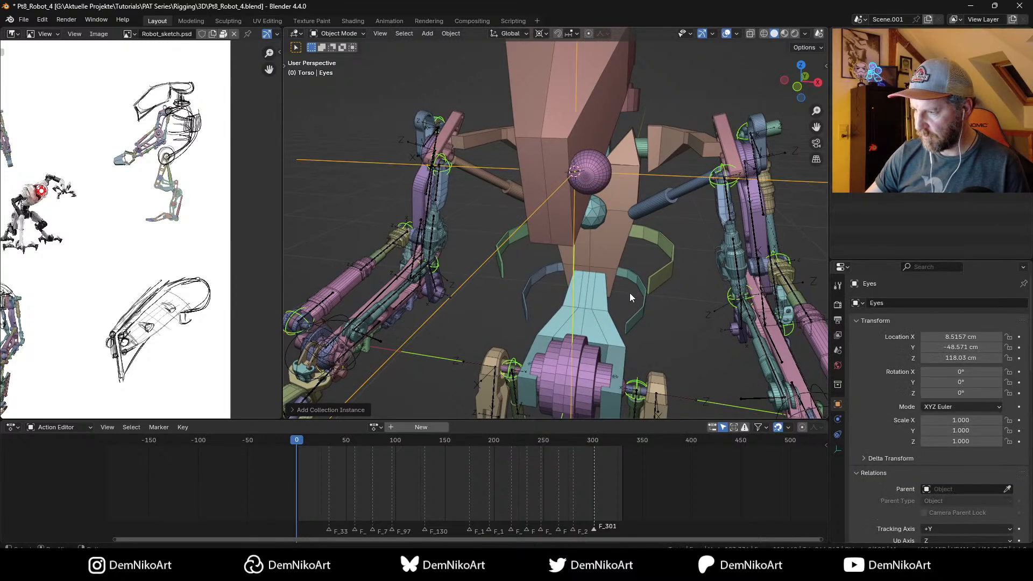
key(alt+g)
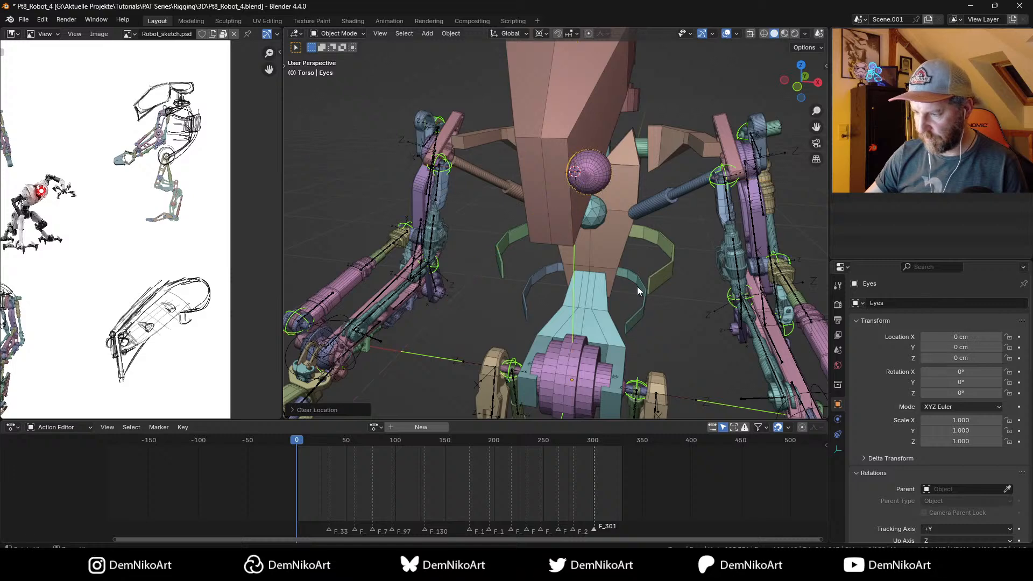
Step: Mirror the Eyes instance along X and set its X location to 0 cm
key(ctrl+m)
key(x)
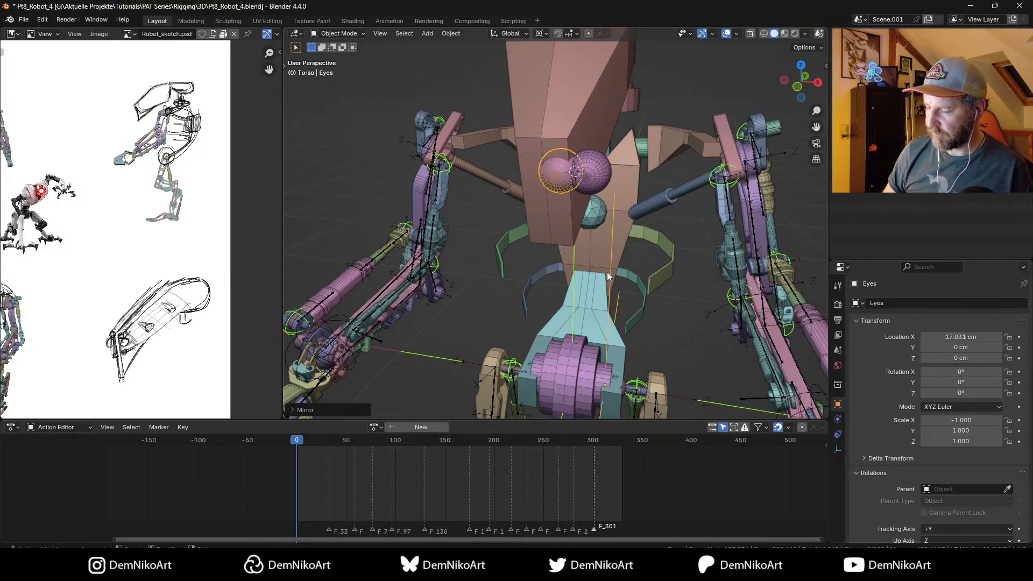
middle_drag(605, 281, 638, 277)
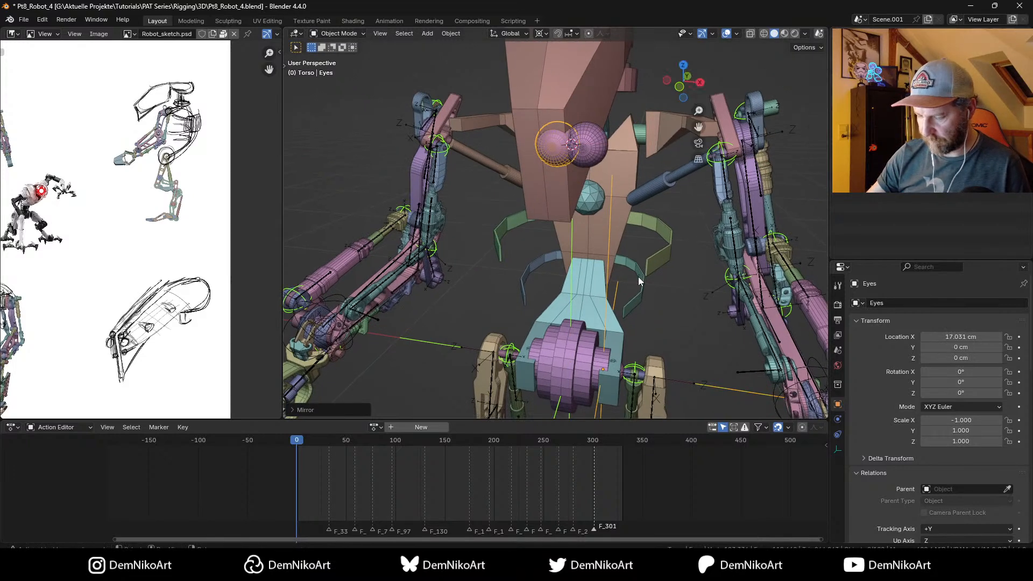
key(n)
click(770, 90)
text(0)
key(Return)
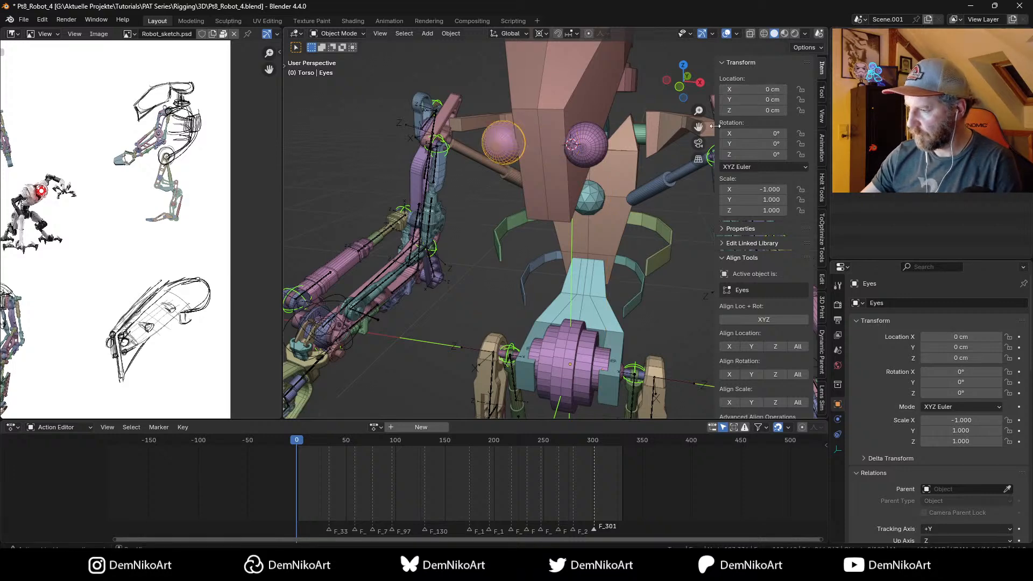
Step: Move the mirrored Eyes instance out of the Torso collection and make the Eyes collection active with its sphere selected
click(594, 149)
middle_drag(633, 256, 589, 229)
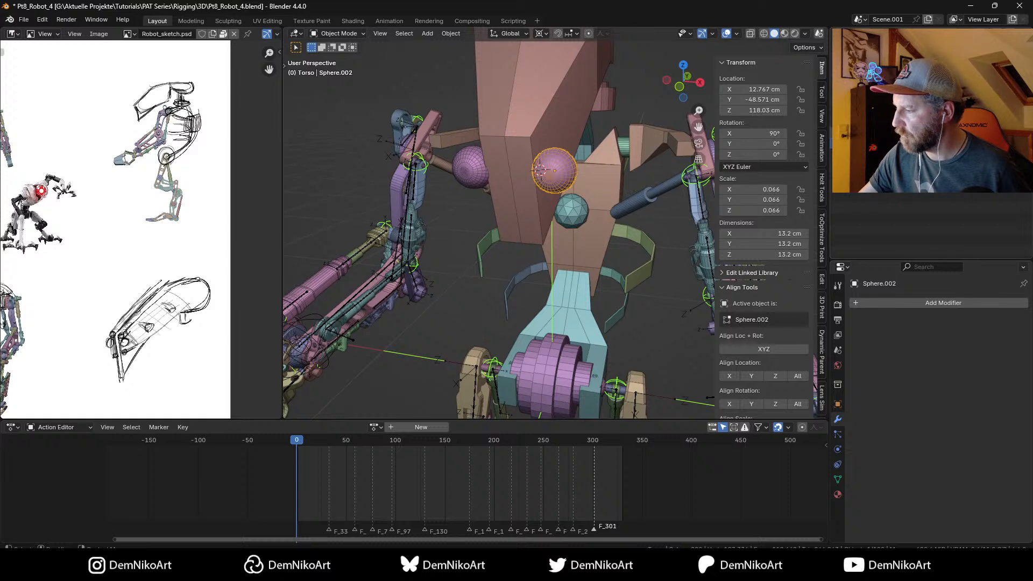
scroll(878, 201, up, 5)
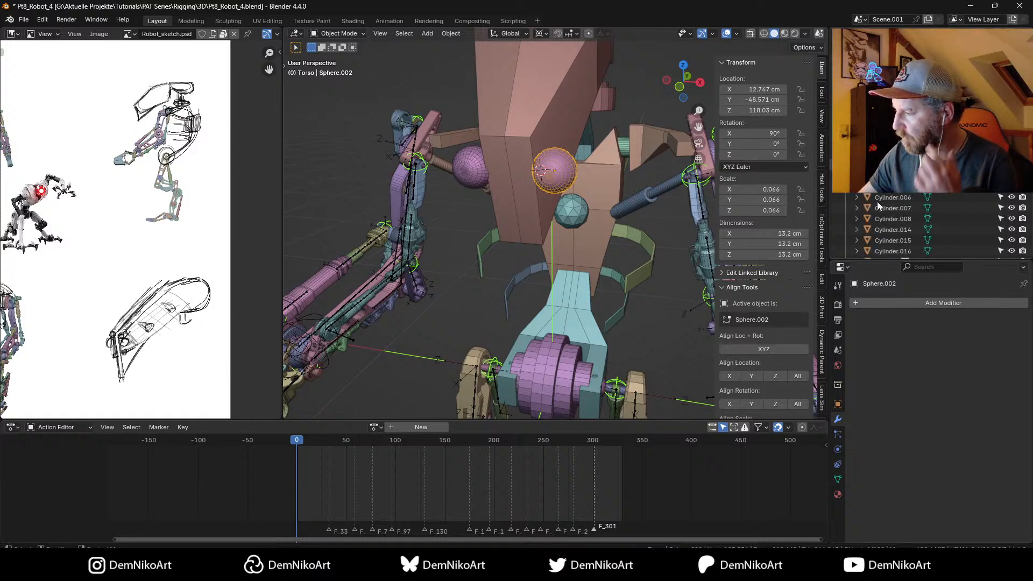
click(890, 247)
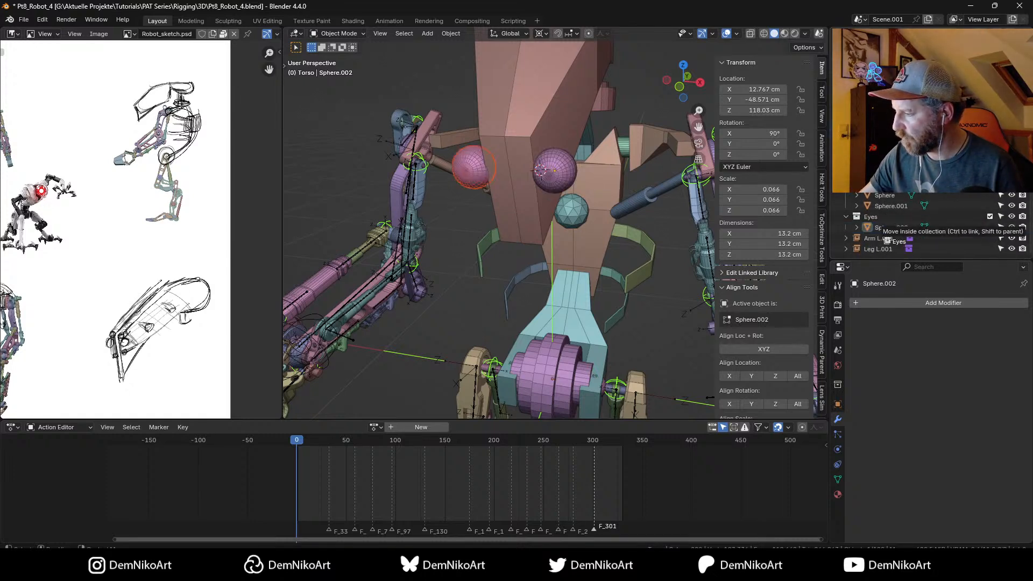
scroll(890, 236, down, 5)
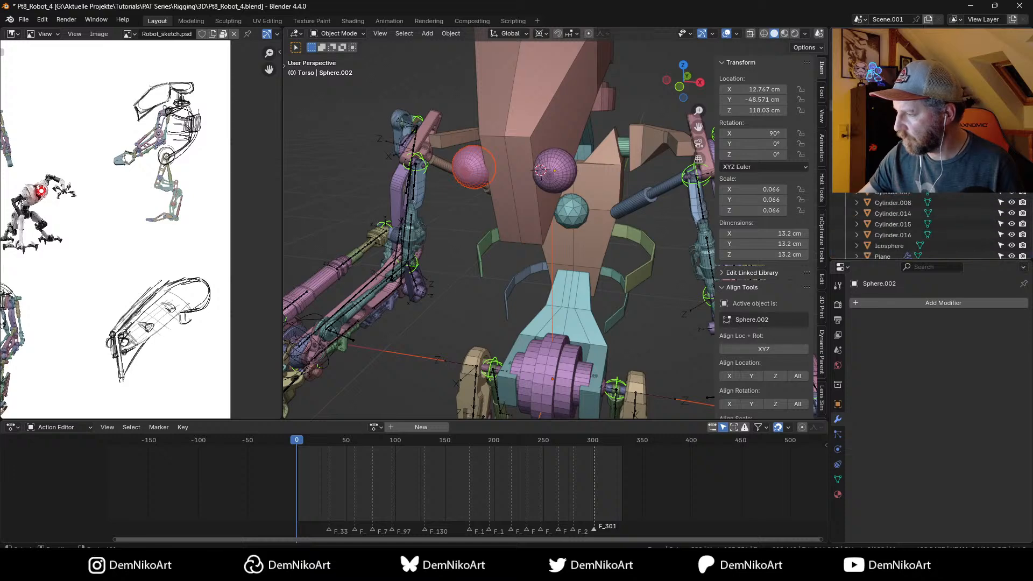
click(882, 133)
click(886, 143)
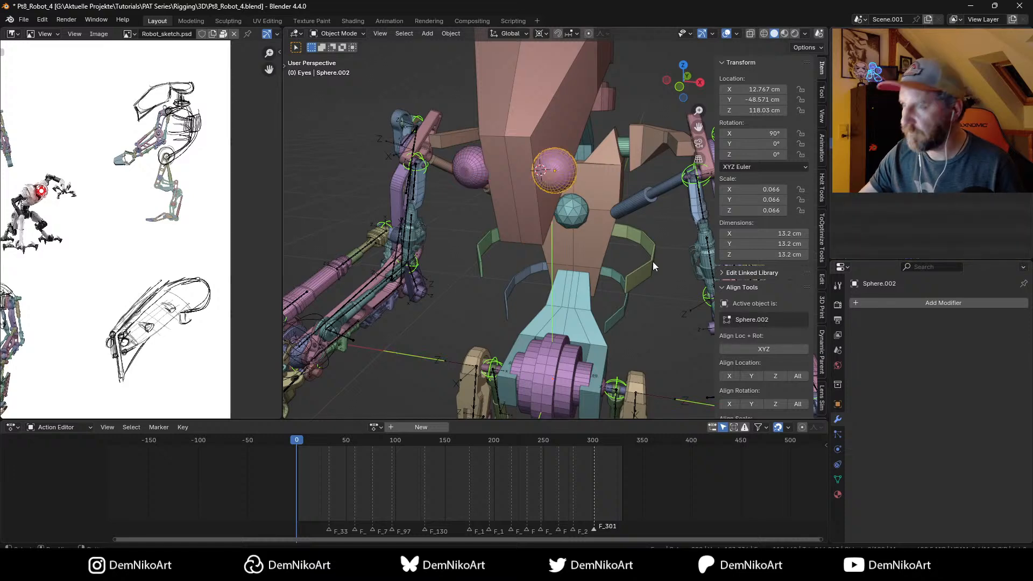
Step: Extrude the rear half of the eye sphere outward along its face normals, widening the eye to about 14.9 cm
middle_drag(555, 290, 536, 286)
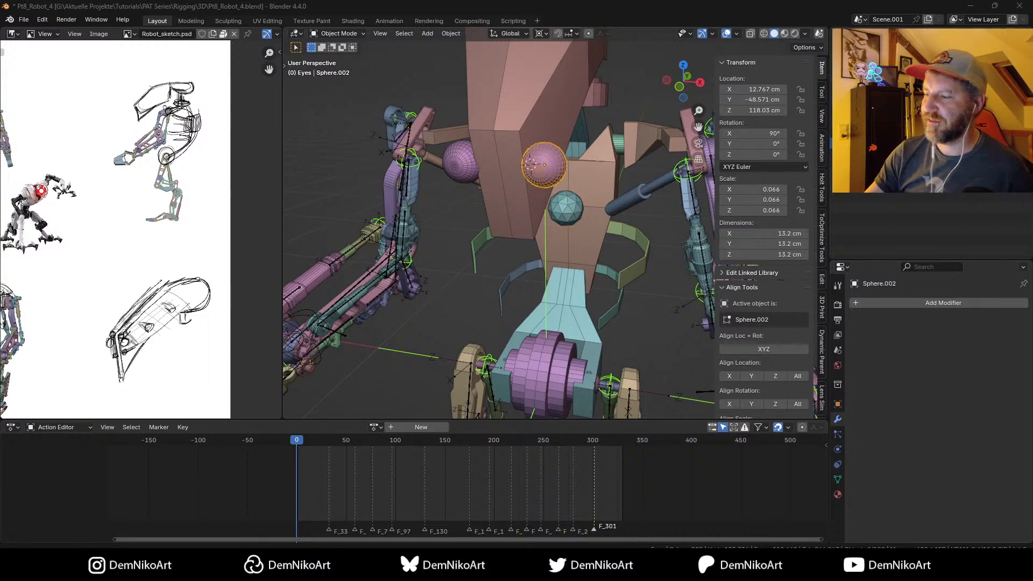
middle_drag(543, 188, 522, 213)
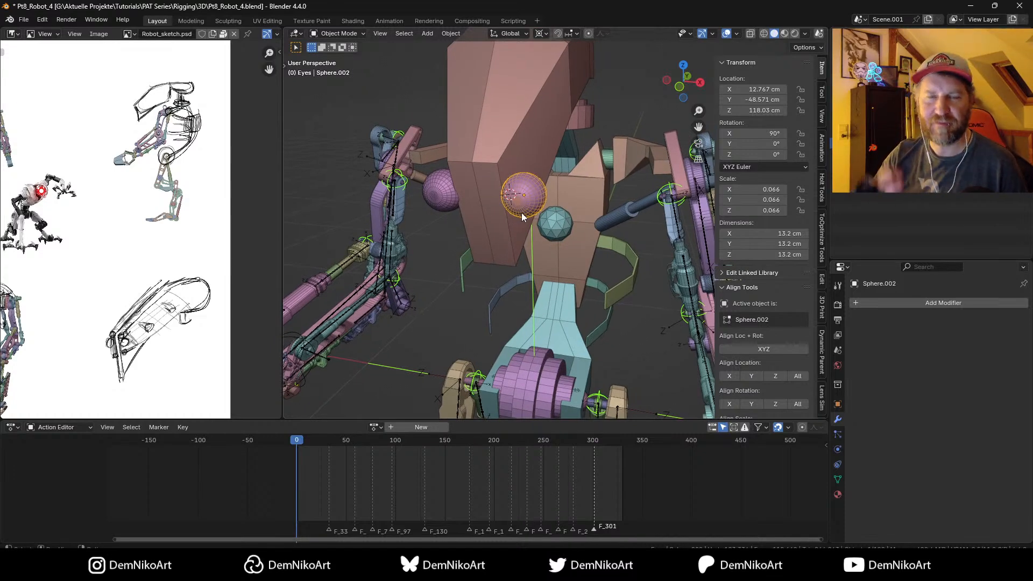
middle_drag(537, 223, 533, 249)
key(Tab)
key(1)
click(525, 254)
key(ctrl+KP_Add)
key(ctrl+KP_Add)
key(ctrl+KP_Add)
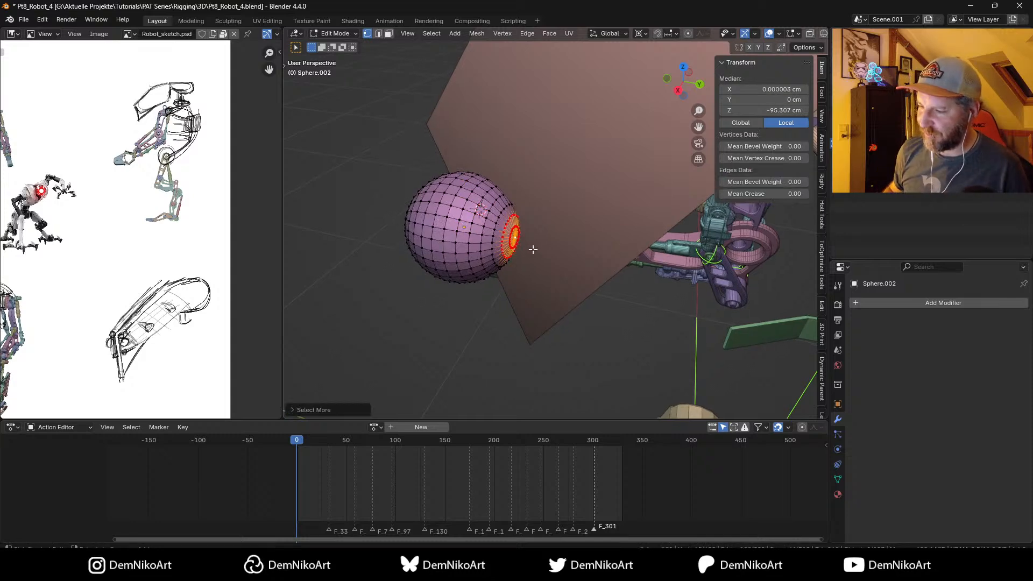
key(ctrl+KP_Add)
key(ctrl+KP_Add)
key(ctrl+KP_Add)
key(ctrl+KP_Add)
key(ctrl+KP_Add)
key(ctrl+KP_Add)
key(3)
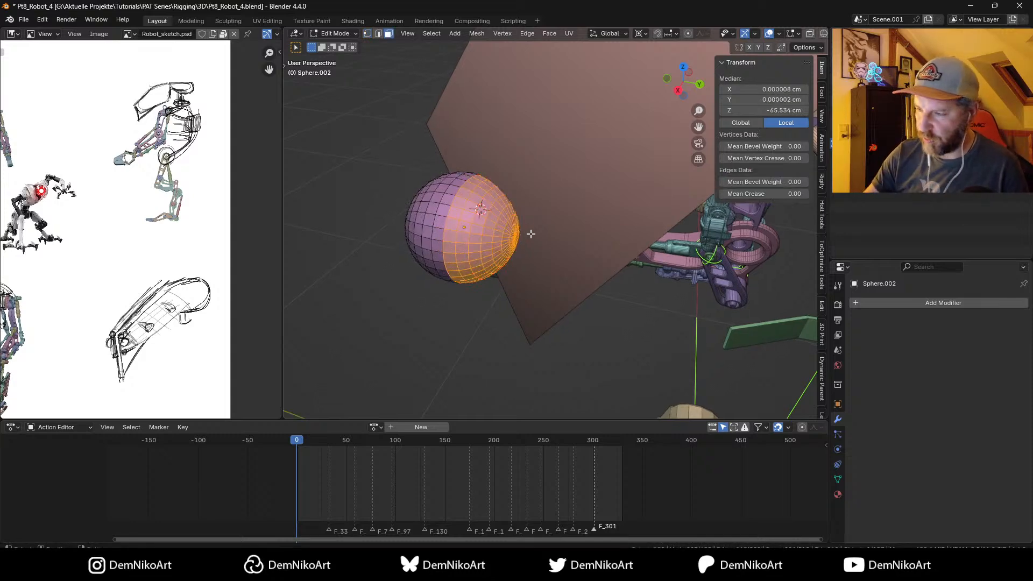
middle_drag(531, 234, 532, 272)
key(ctrl+KP_Add)
key(ctrl+KP_Add)
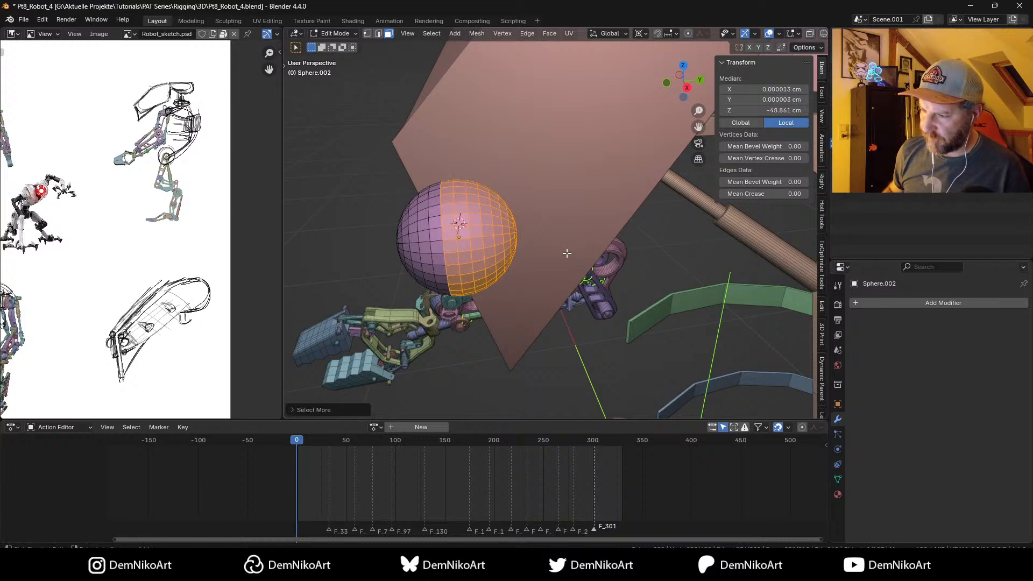
key(ctrl+KP_Add)
key(alt+e)
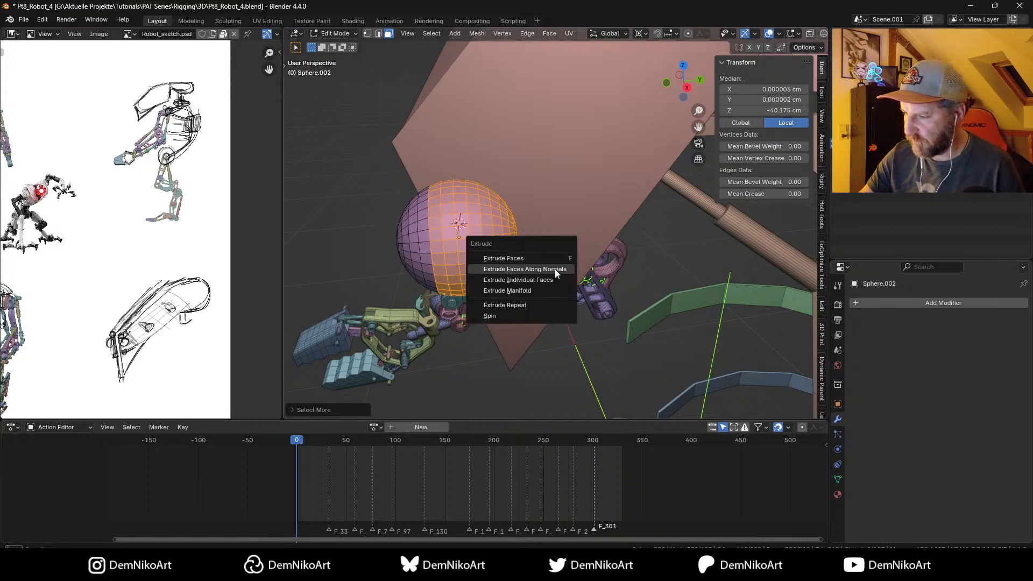
click(554, 269)
click(547, 264)
middle_drag(559, 274, 540, 236)
key(Tab)
scroll(568, 207, down, 5)
scroll(541, 250, up, 4)
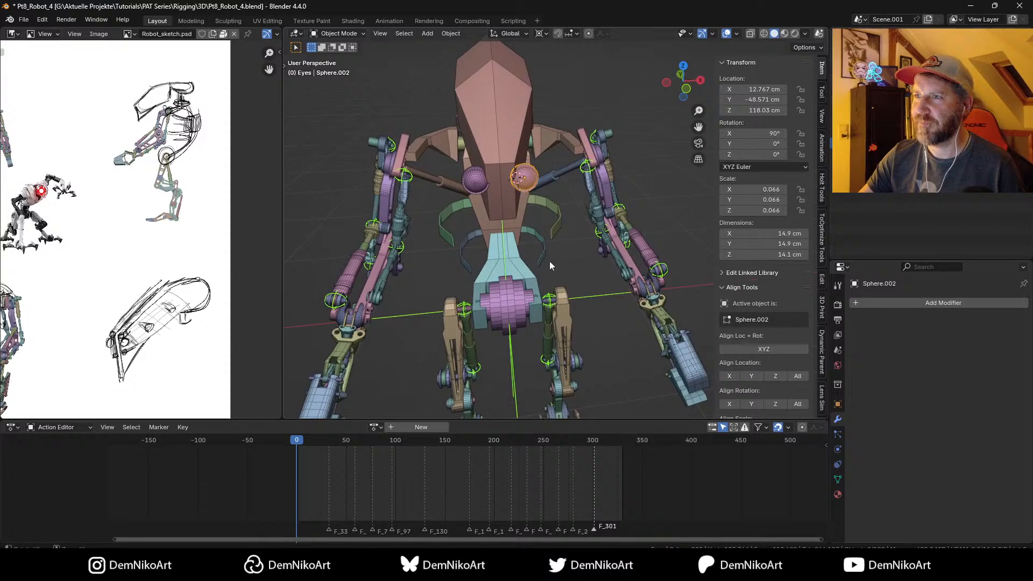
Step: Move the eye sphere outward along X to about 14.9 cm and save the file
scroll(552, 253, up, 6)
key(g)
key(x)
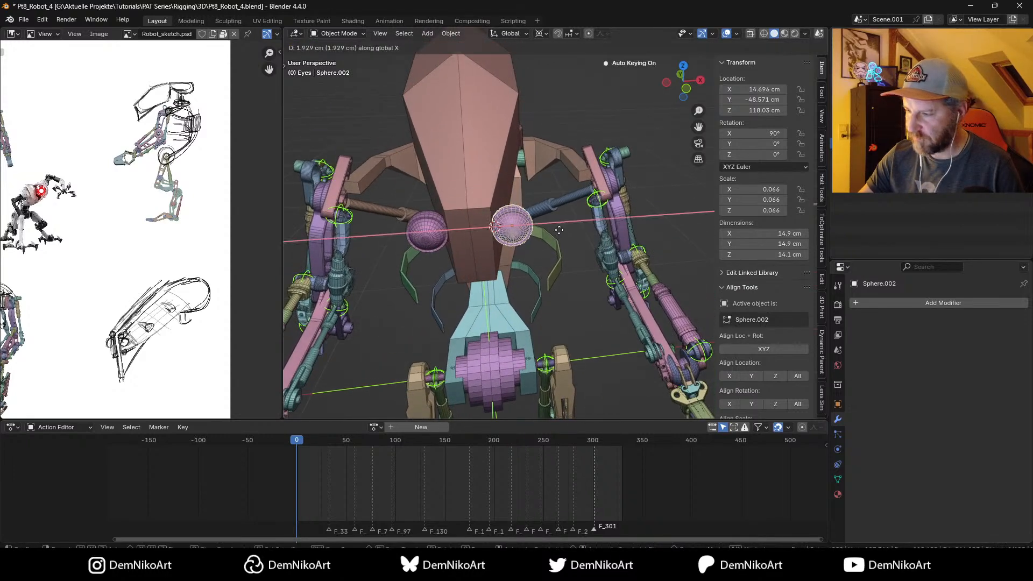
click(560, 230)
middle_drag(560, 231, 577, 244)
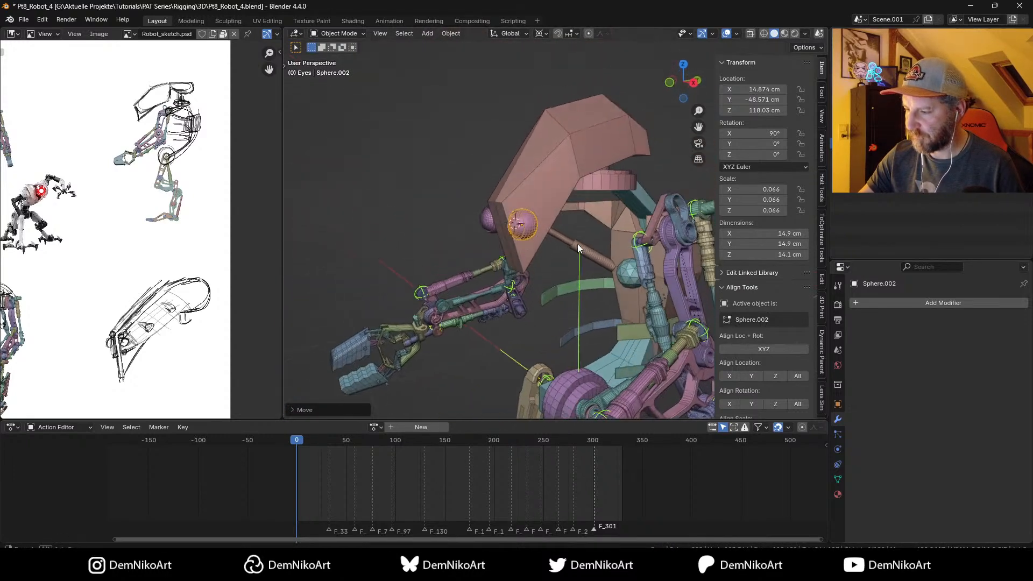
key(KP_6)
key(KP_6)
key(KP_6)
key(KP_6)
scroll(582, 270, down, 3)
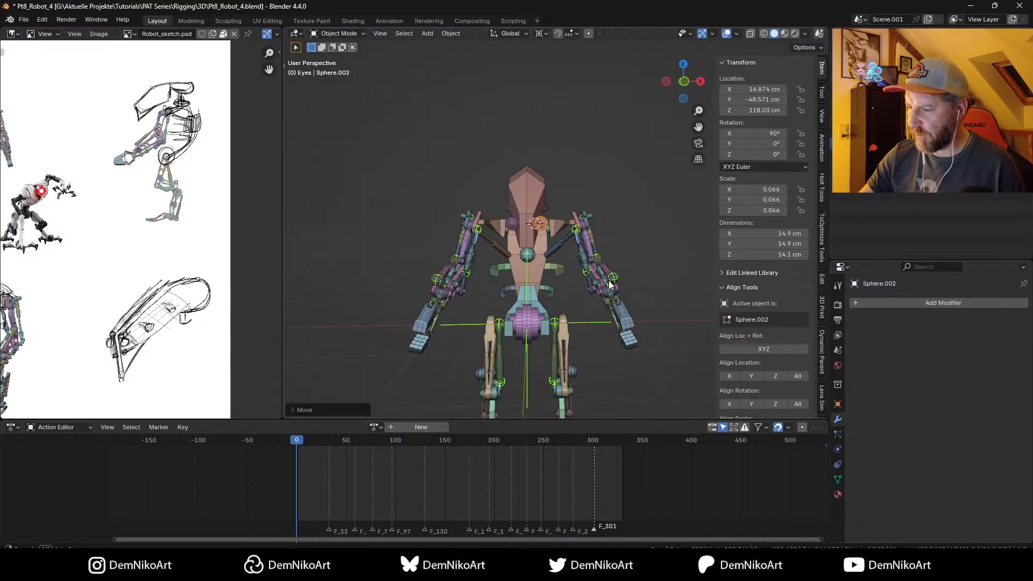
middle_drag(610, 285, 620, 250)
key(ctrl+s)
Step: Examine the blocked-out robot's proportions from several angles, with and without viewport overlays
key(shift+alt+z)
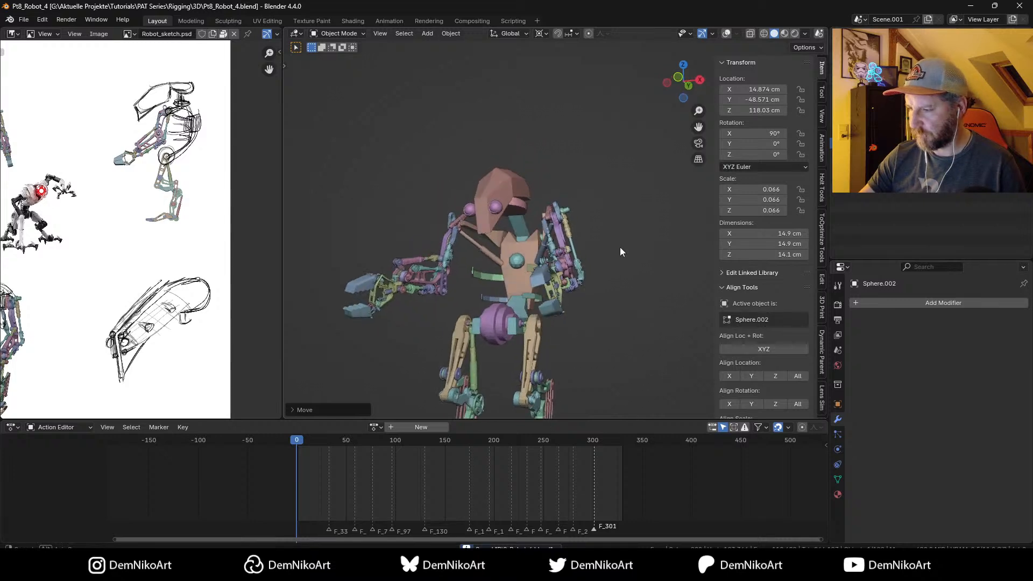
key(KP_1)
key(KP_6)
key(KP_6)
key(KP_6)
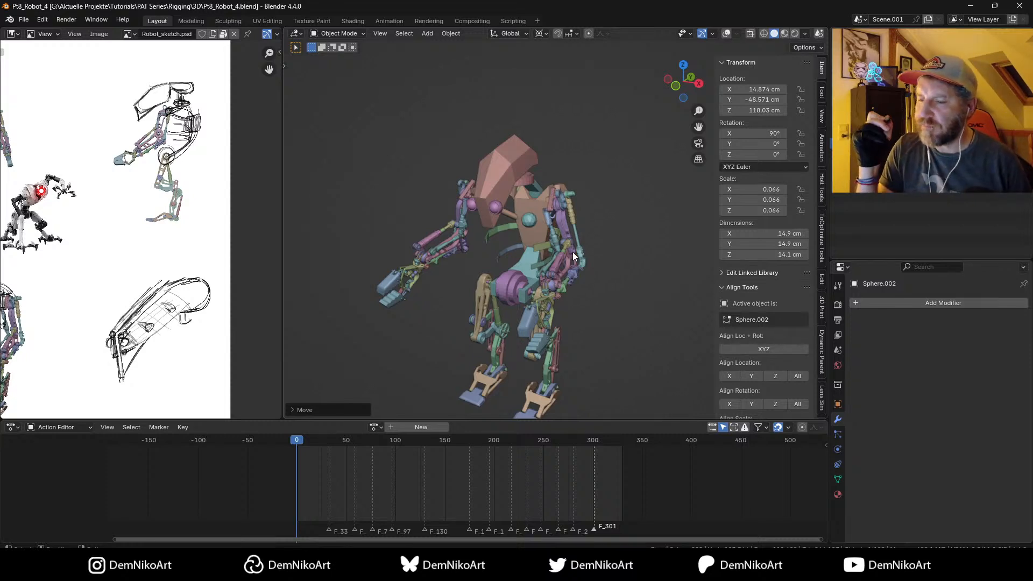
mouse_move(573, 252)
middle_down()
mouse_move(532, 244)
mouse_move(607, 244)
mouse_move(560, 232)
mouse_move(528, 255)
mouse_move(554, 256)
middle_up()
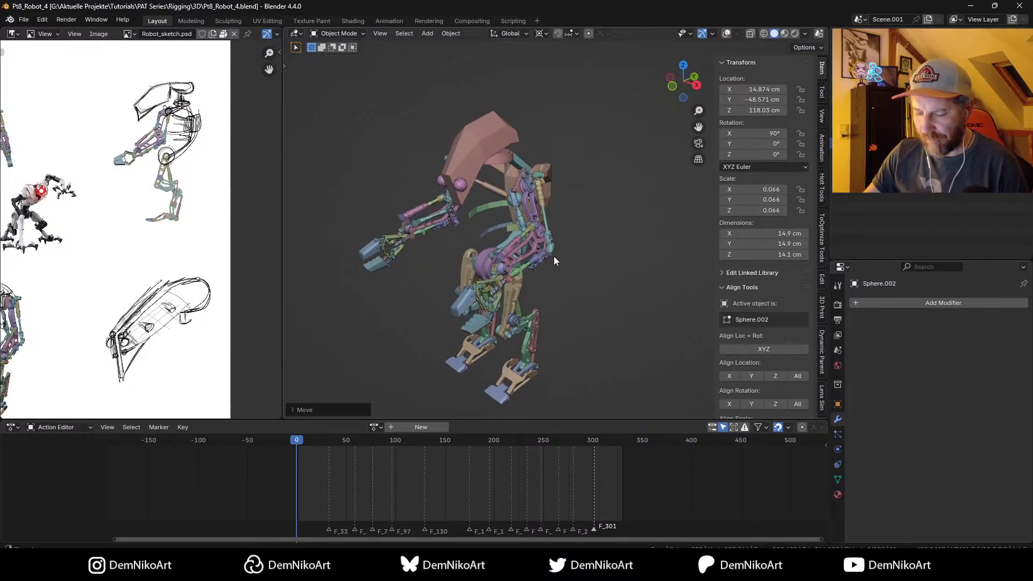
key(shift+alt+z)
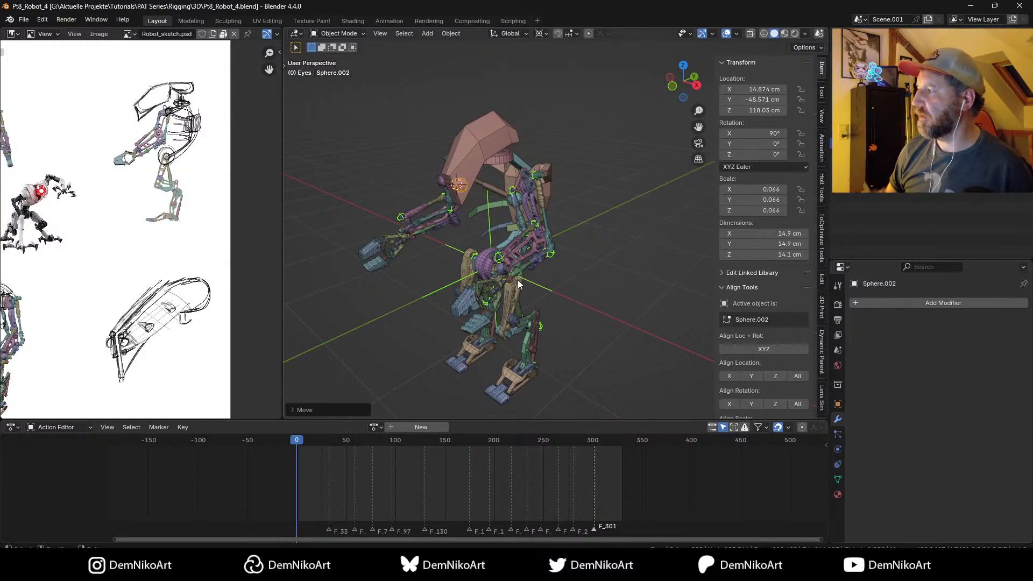
middle_drag(517, 280, 571, 279)
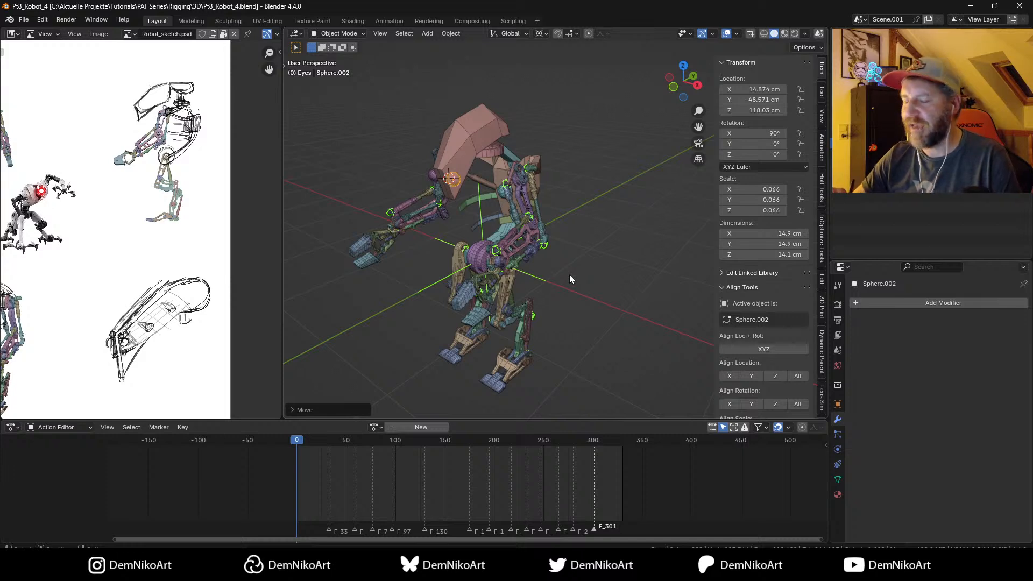
middle_drag(568, 275, 554, 295)
scroll(574, 233, up, 5)
scroll(573, 232, down, 3)
mouse_move(586, 253)
middle_down()
mouse_move(556, 279)
mouse_move(567, 279)
mouse_move(561, 284)
mouse_move(571, 248)
mouse_move(579, 272)
mouse_move(610, 287)
mouse_move(574, 284)
mouse_move(578, 249)
middle_up()
scroll(556, 298, down, 2)
scroll(574, 285, up, 2)
click(578, 256)
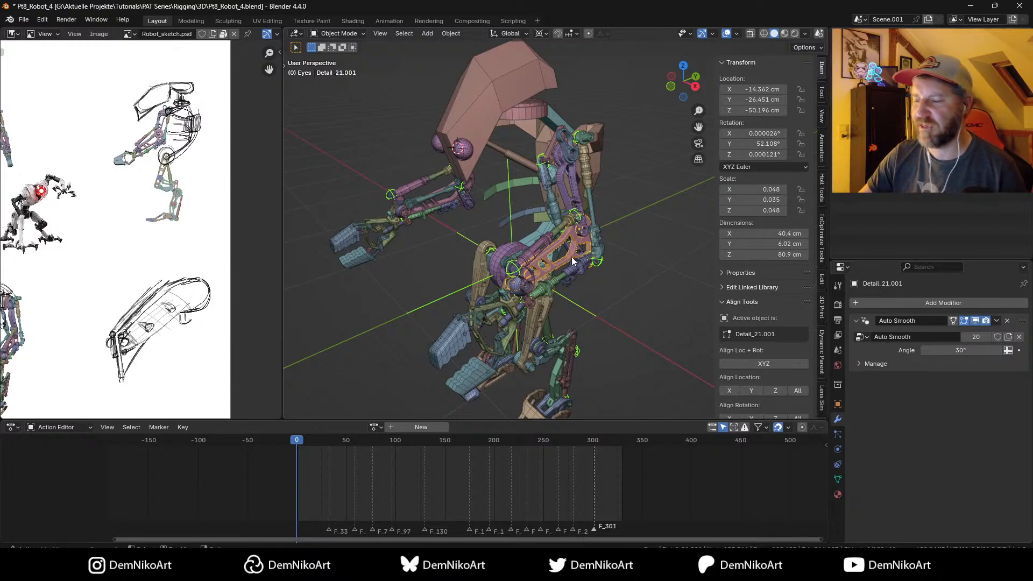
mouse_move(572, 258)
middle_down()
mouse_move(568, 237)
mouse_move(573, 257)
middle_up()
scroll(573, 254, up, 5)
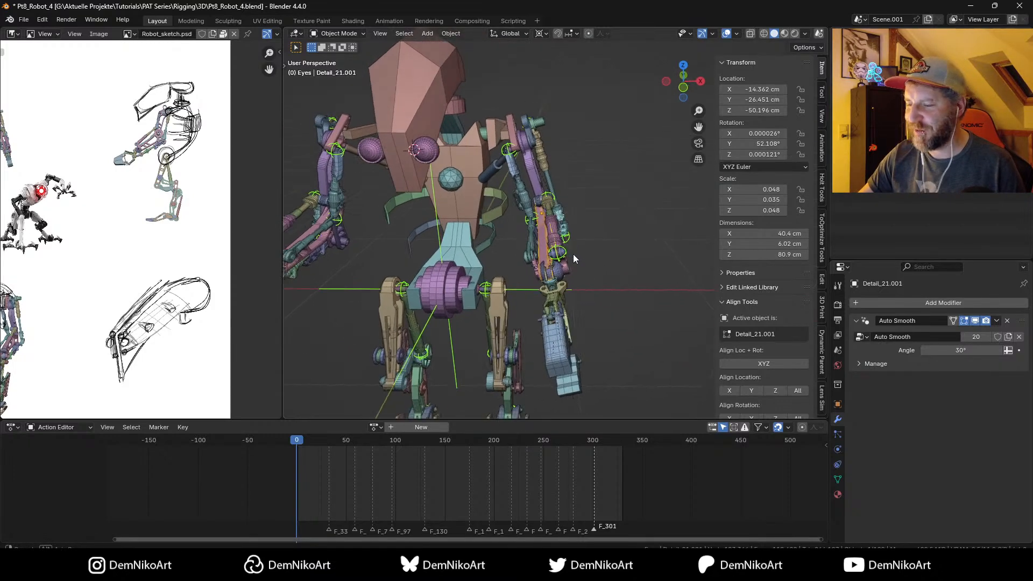
Step: Make a linked duplicate of the eye sphere in front view and place it below the original at about X 11.5 cm, Z 102.9 cm
click(498, 186)
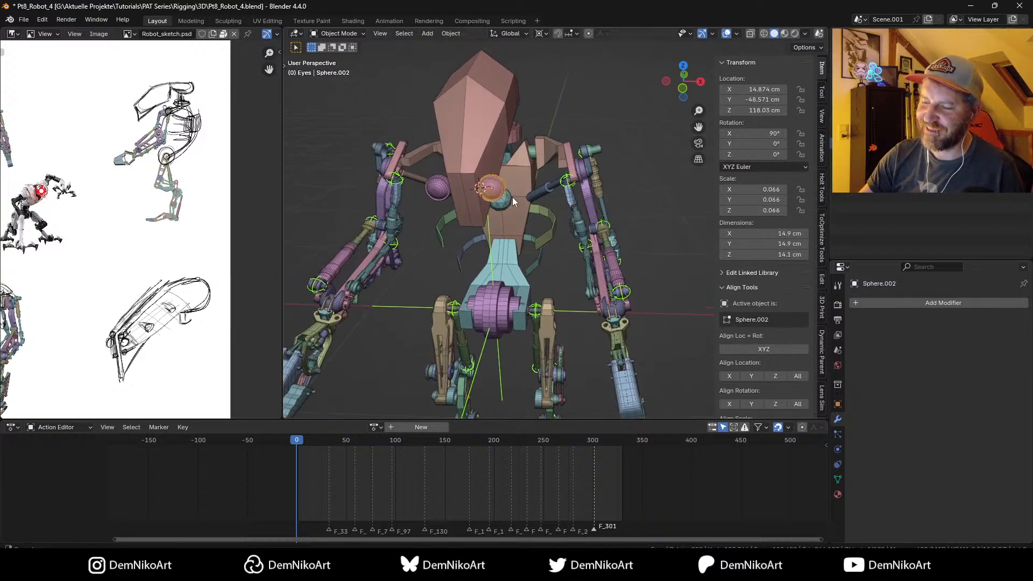
middle_drag(512, 197, 540, 265)
scroll(527, 251, up, 4)
key(KP_1)
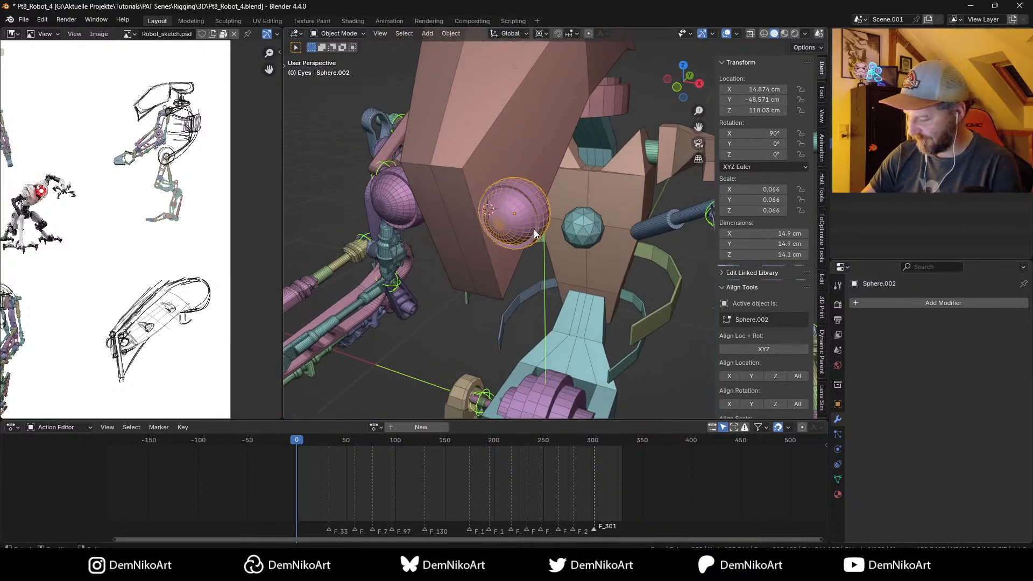
scroll(542, 276, up, 6)
shift+middle_drag(531, 231, 555, 222)
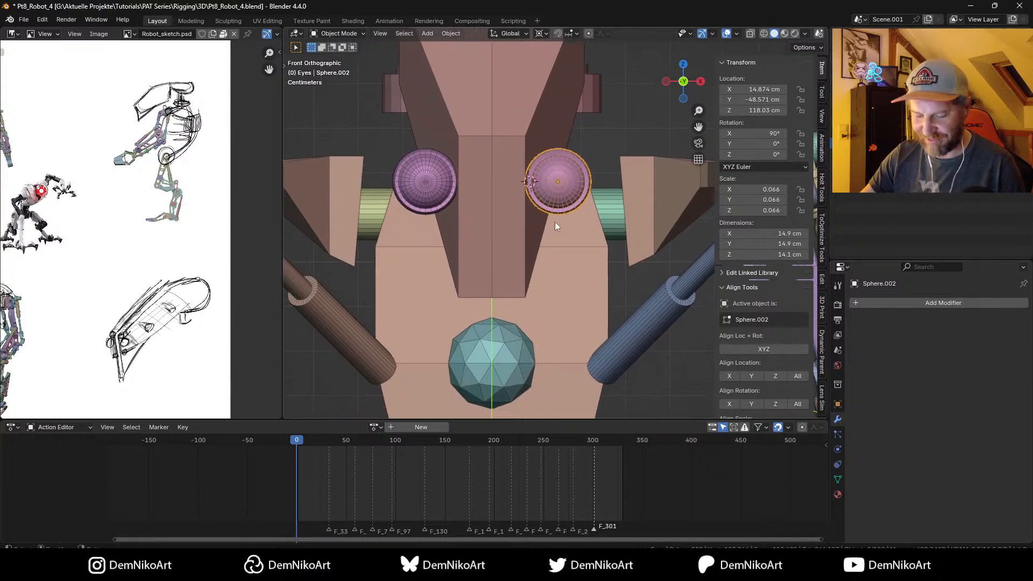
key(shift+d)
click(549, 265)
Step: Try scaling the lower eye duplicate down about the 3D cursor, and undo the resize
key(s)
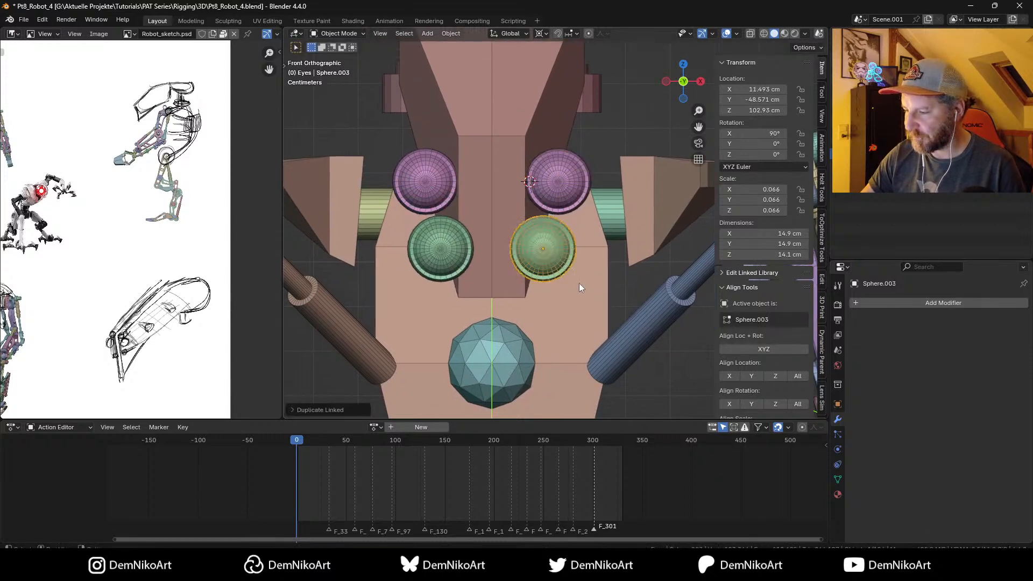
click(552, 253)
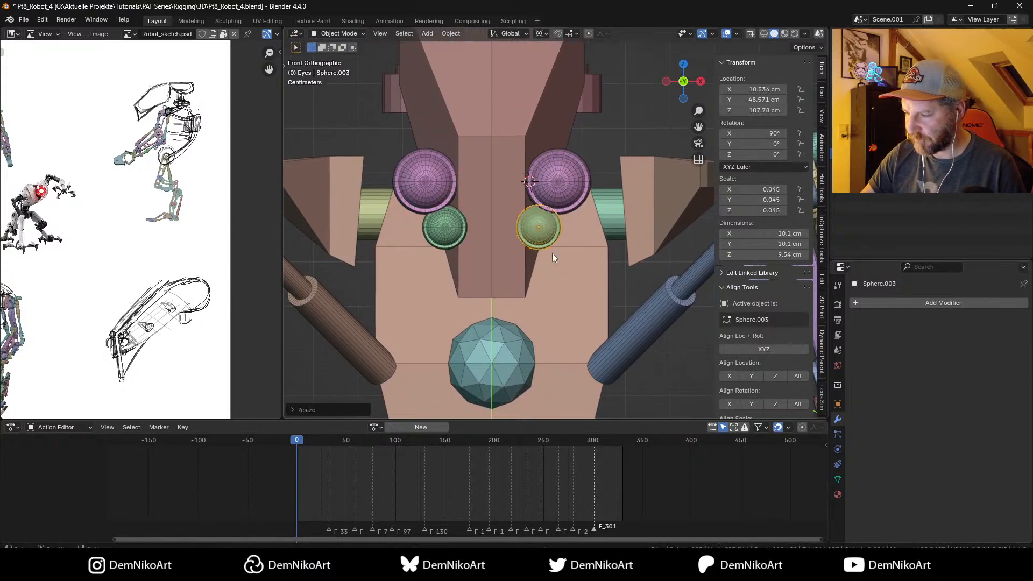
key(ctrl+z)
Step: Change the pivot point away from the 3D cursor, scale the lower eye to about 0.044 and raise it to about Z 106 cm
click(542, 33)
click(563, 84)
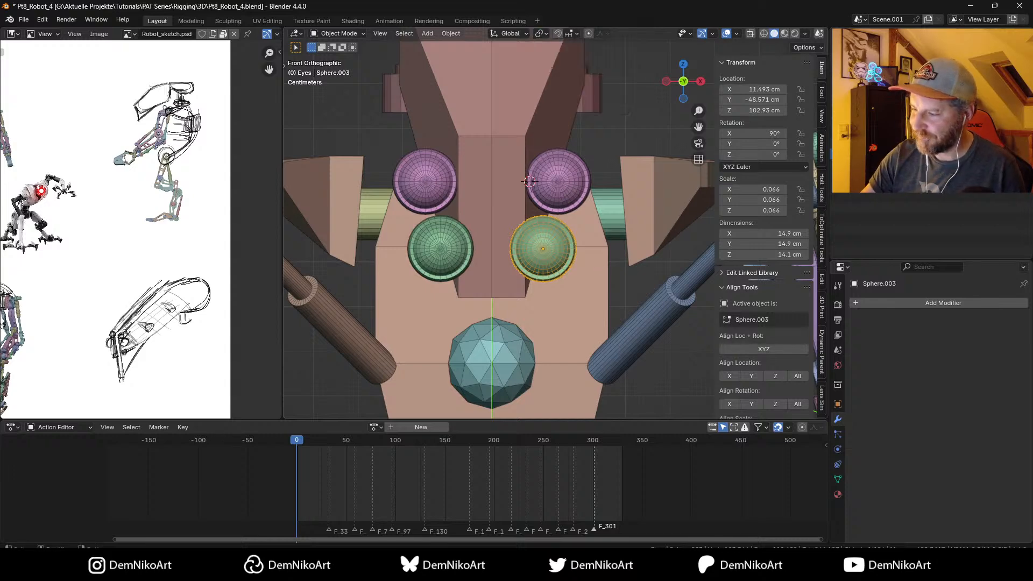
key(s)
click(574, 255)
key(g)
click(574, 243)
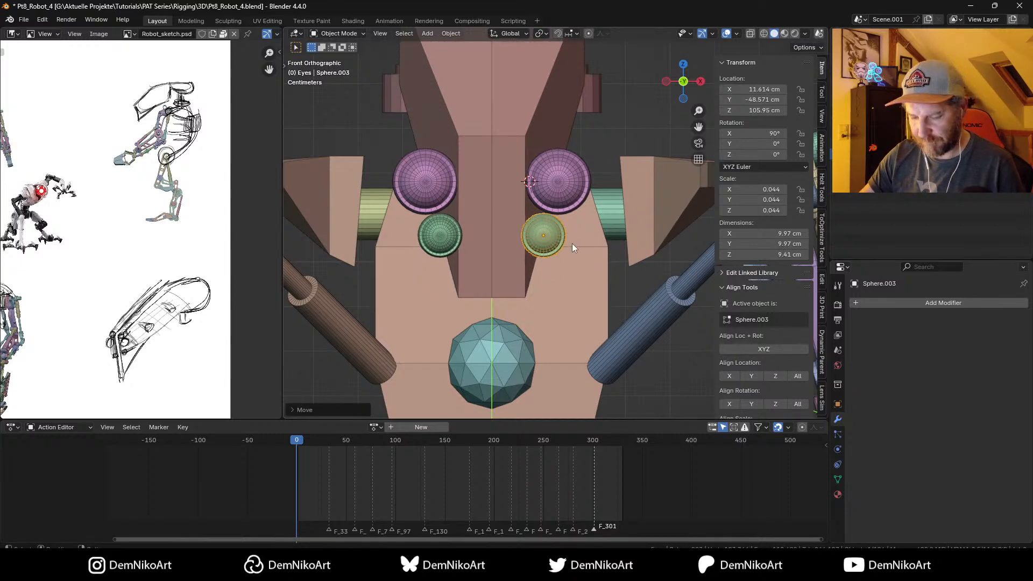
Step: Duplicate the lower eye above the main eye, scale the copy to about 0.029 and position it against the head's side
key(shift+d)
click(574, 142)
key(s)
click(581, 138)
middle_drag(581, 139, 573, 160)
key(g)
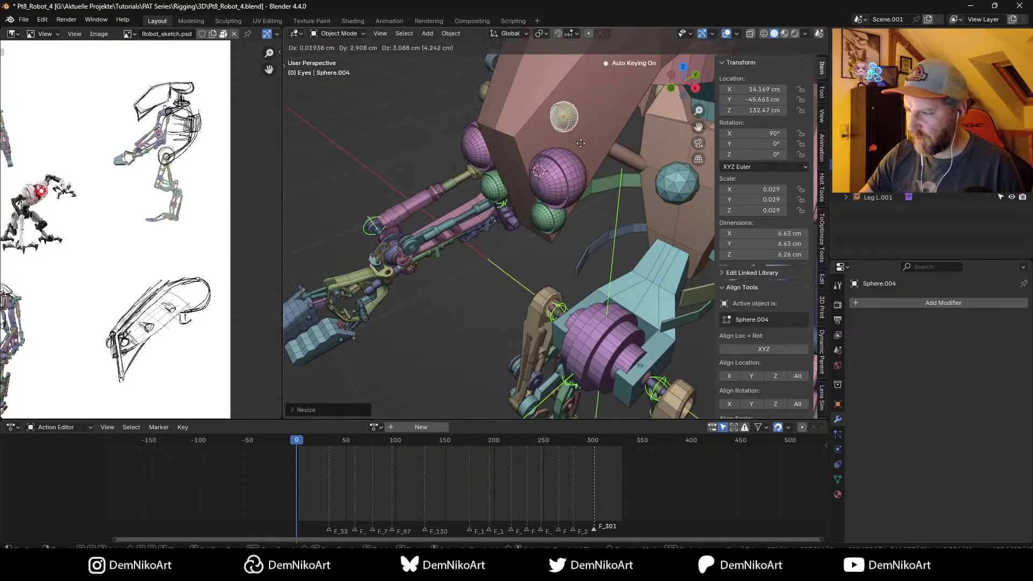
click(580, 144)
Step: In side view, move the lower eye to about Y -42.7 cm, Z 106.6 cm and tilt it to about 110.3° around X
click(555, 215)
middle_drag(598, 232, 561, 209)
key(KP_5)
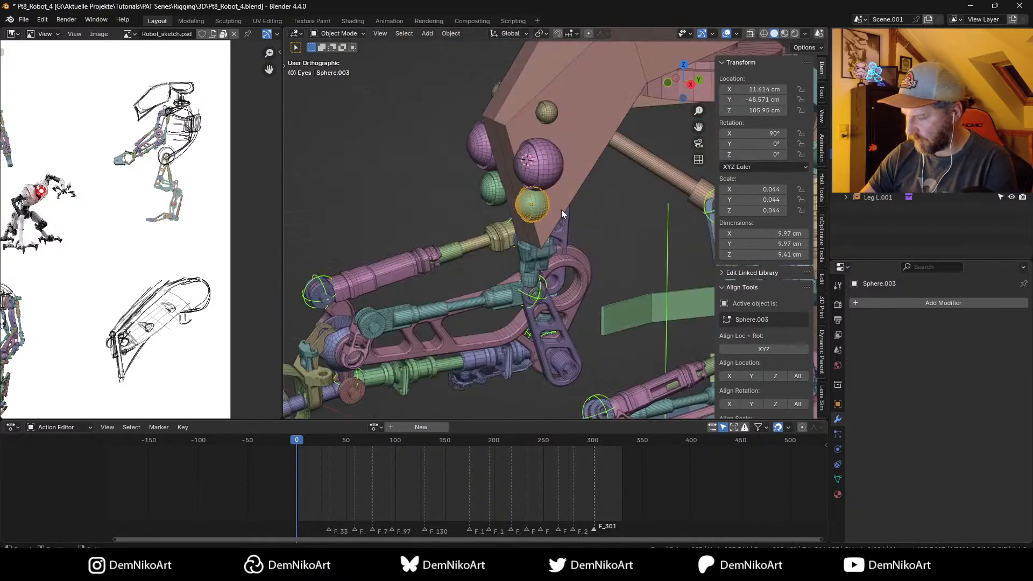
key(KP_1)
key(KP_3)
key(g)
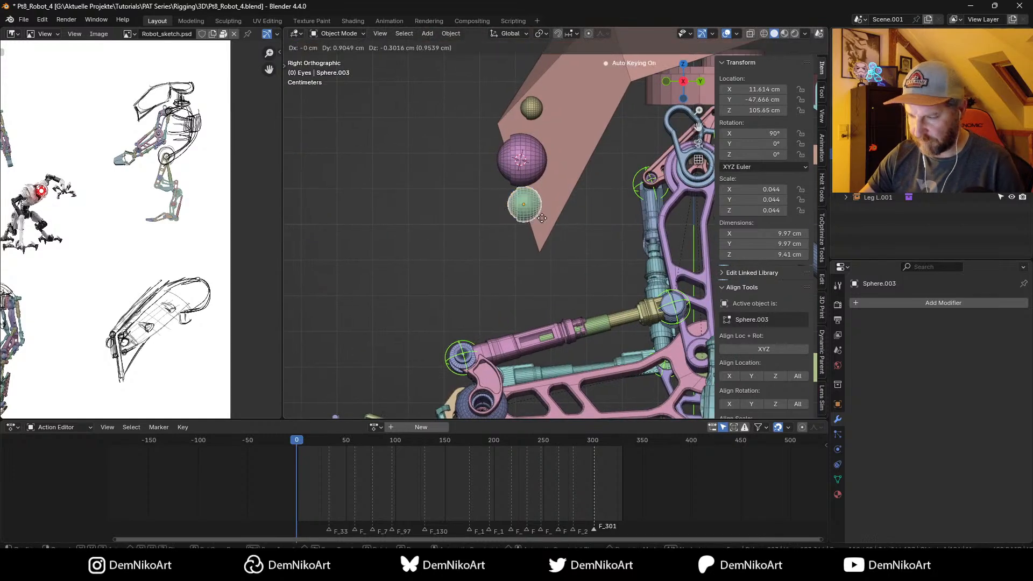
click(560, 213)
key(r)
click(566, 210)
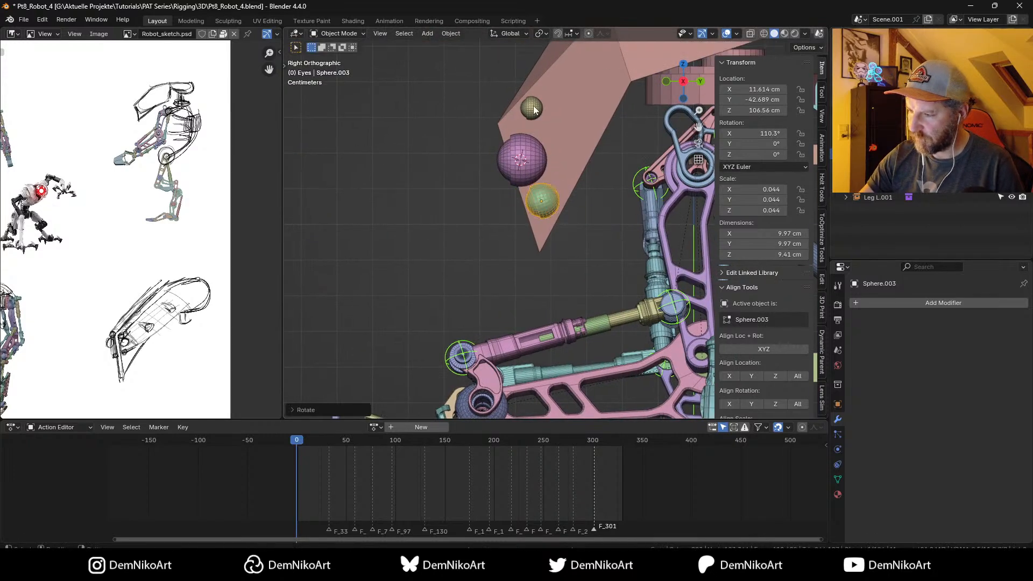
Step: Move the small upper eye to about Y -45.8 cm, Z 129.4 cm and tilt it to about 64.5° around X
click(535, 111)
key(g)
click(532, 127)
middle_drag(532, 127, 559, 222)
scroll(544, 180, down, 5)
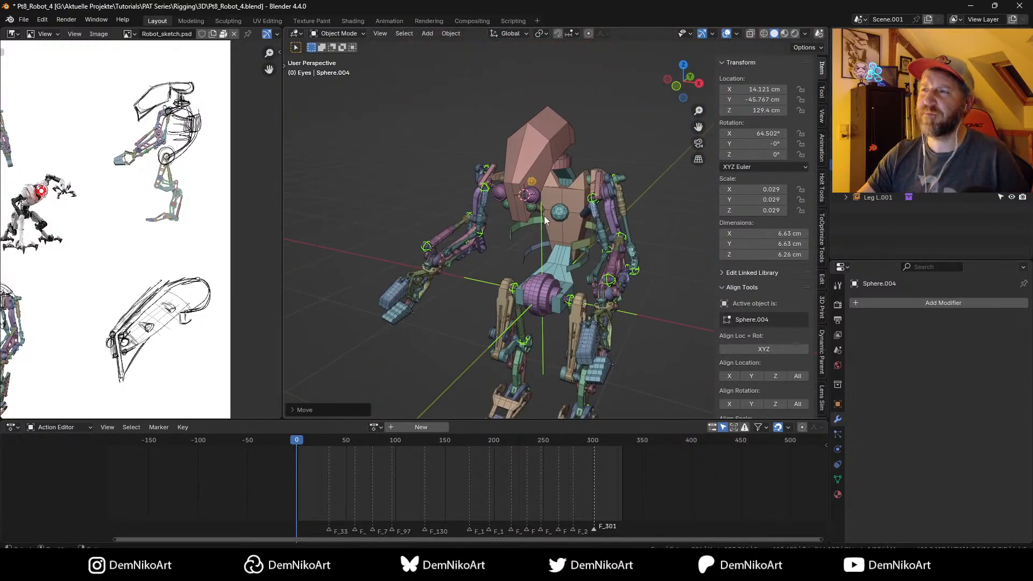
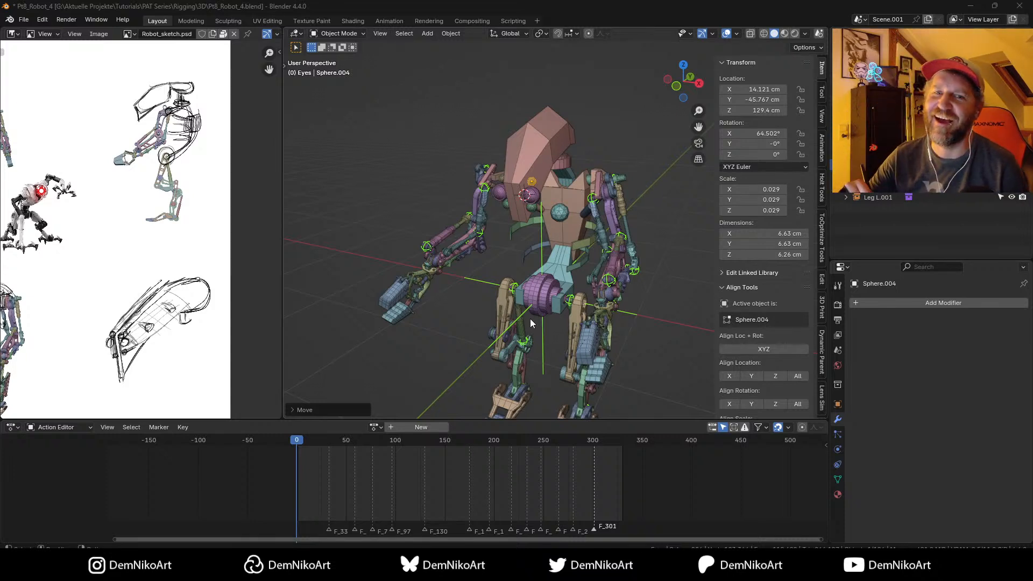
Step: Select the robot's head shell
middle_drag(594, 318, 574, 309)
click(532, 172)
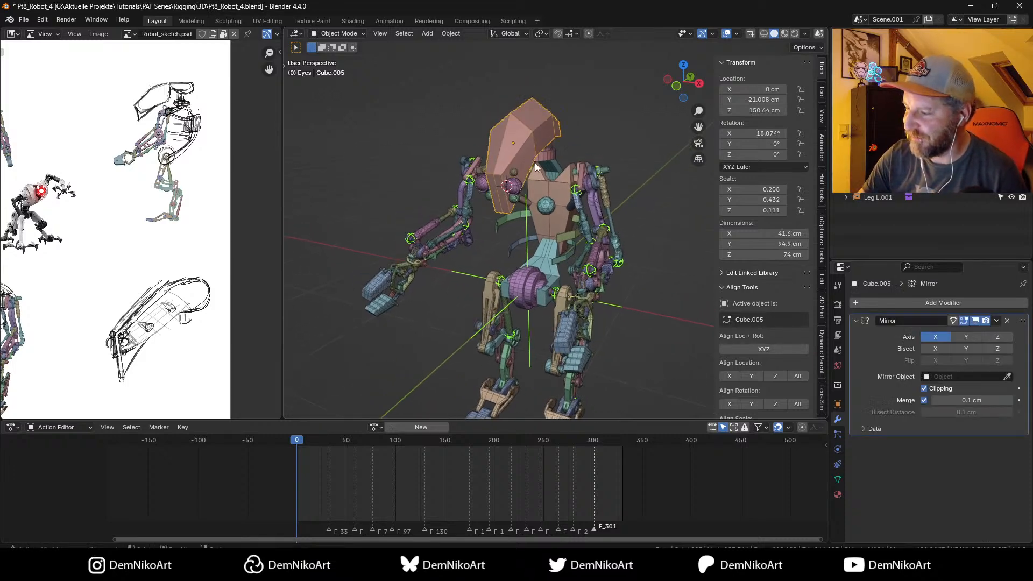
mouse_move(551, 260)
ctrl+middle_down()
mouse_move(572, 218)
mouse_move(561, 276)
mouse_move(560, 257)
mouse_move(573, 263)
mouse_move(561, 253)
ctrl+middle_up()
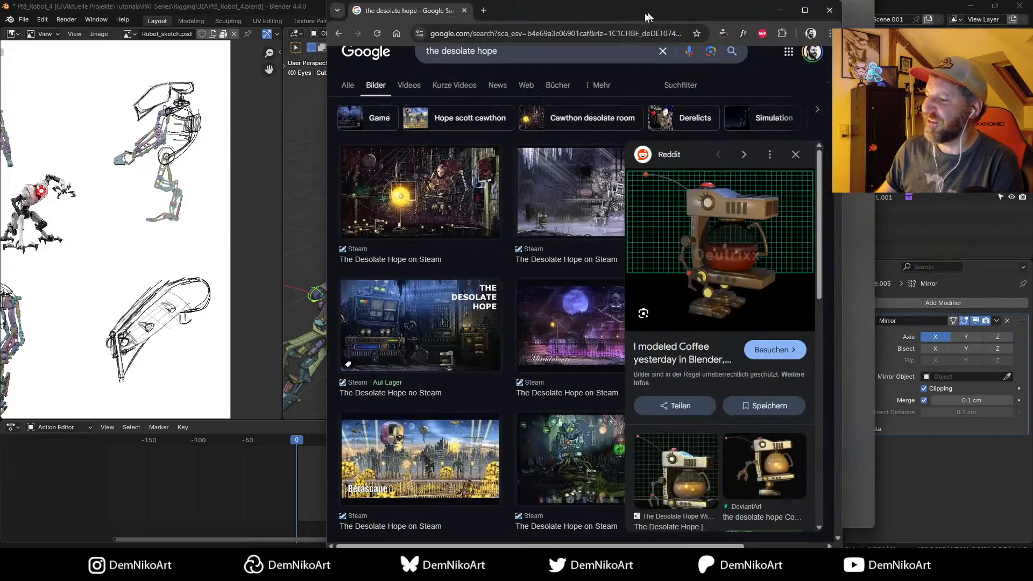
Step: Switch to the browser, maximize the image search for "the desolate hope" and open the DeviantArt image of the Coffee robot
drag(649, 7, 547, 38)
double_click(546, 38)
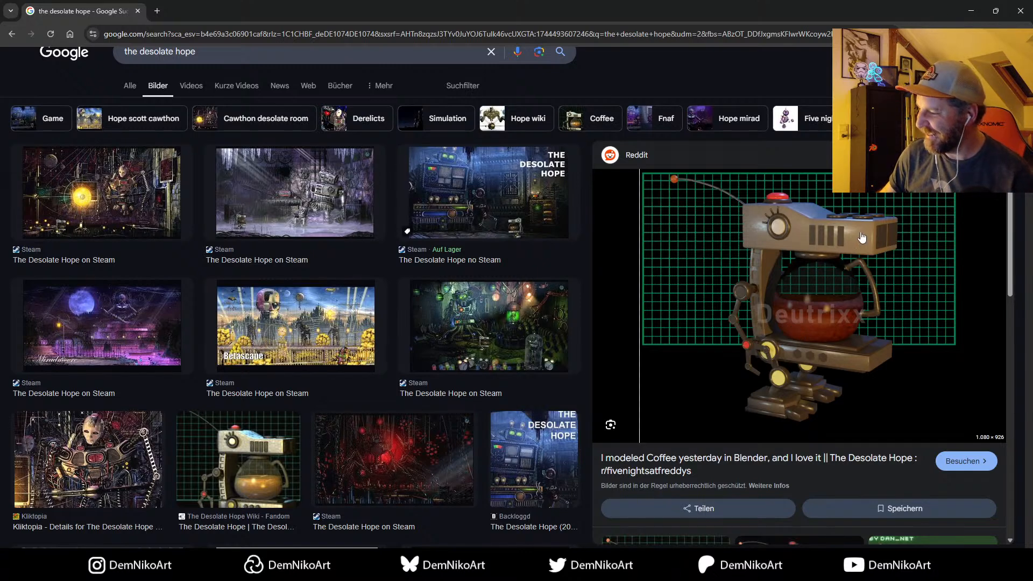
scroll(828, 261, down, 6)
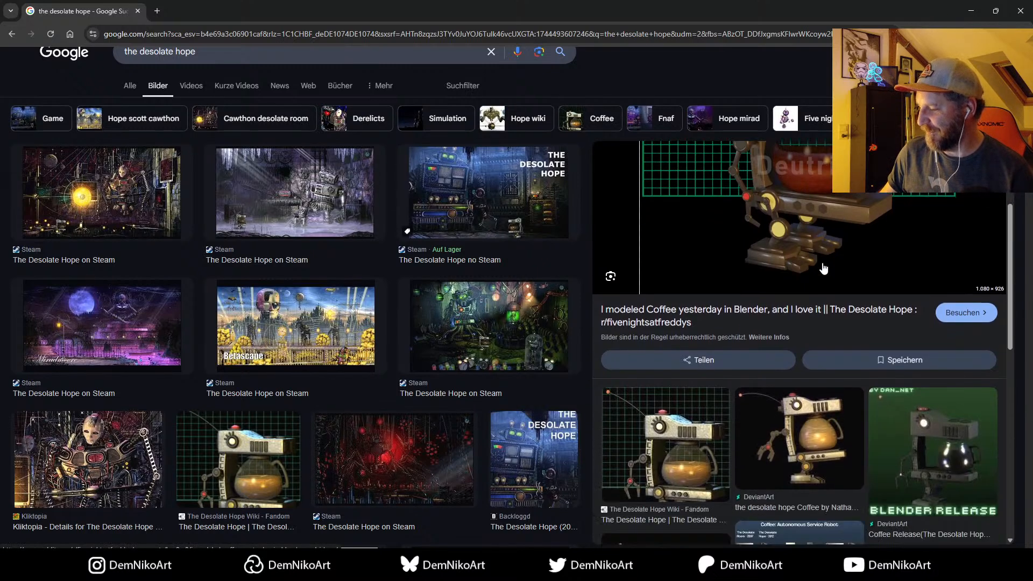
click(817, 268)
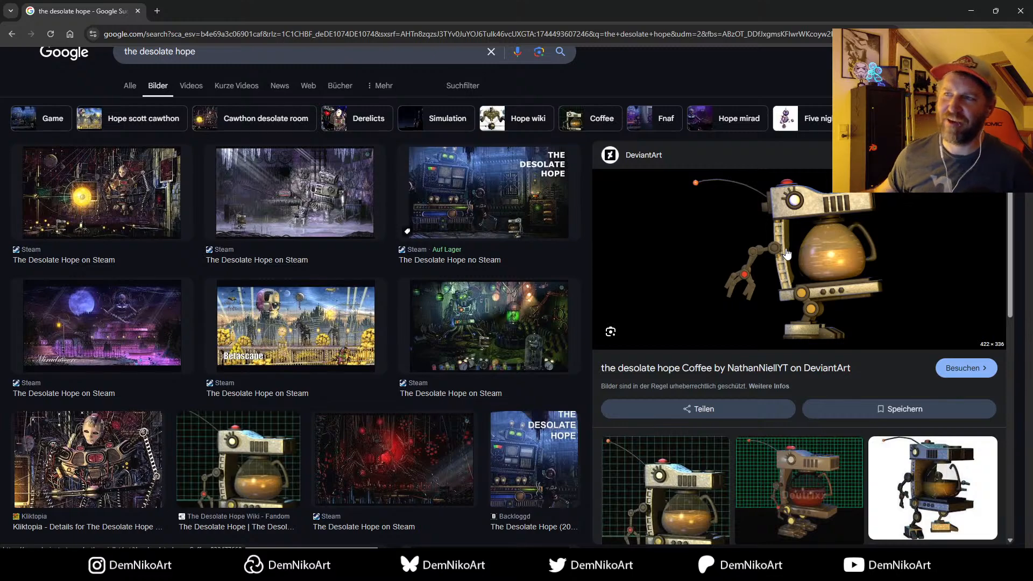
Step: Browse the related images, open the Steam Workshop image of Coffee and D-Co 9, and close the browser
scroll(655, 258, down, 7)
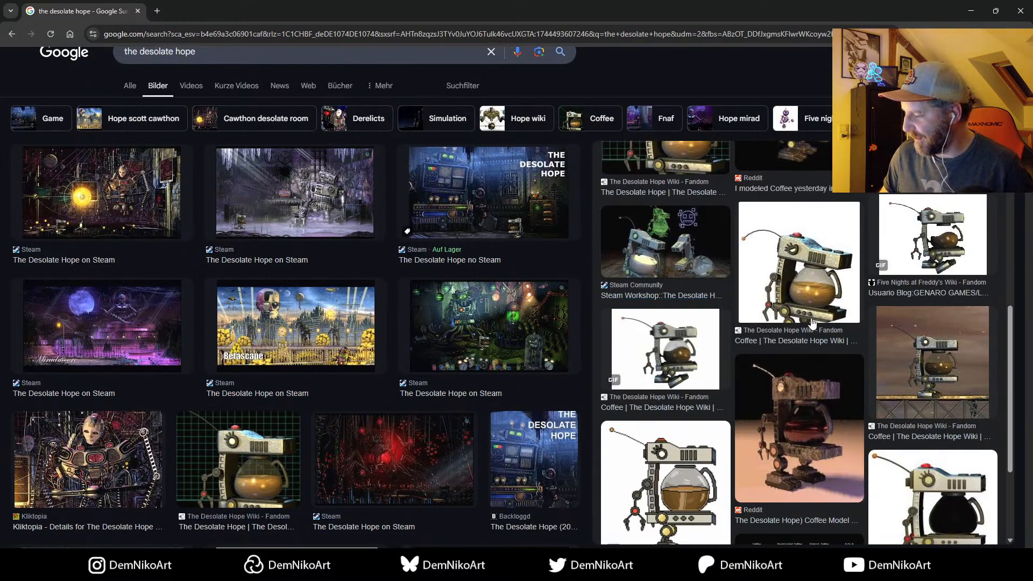
scroll(813, 323, down, 2)
click(813, 413)
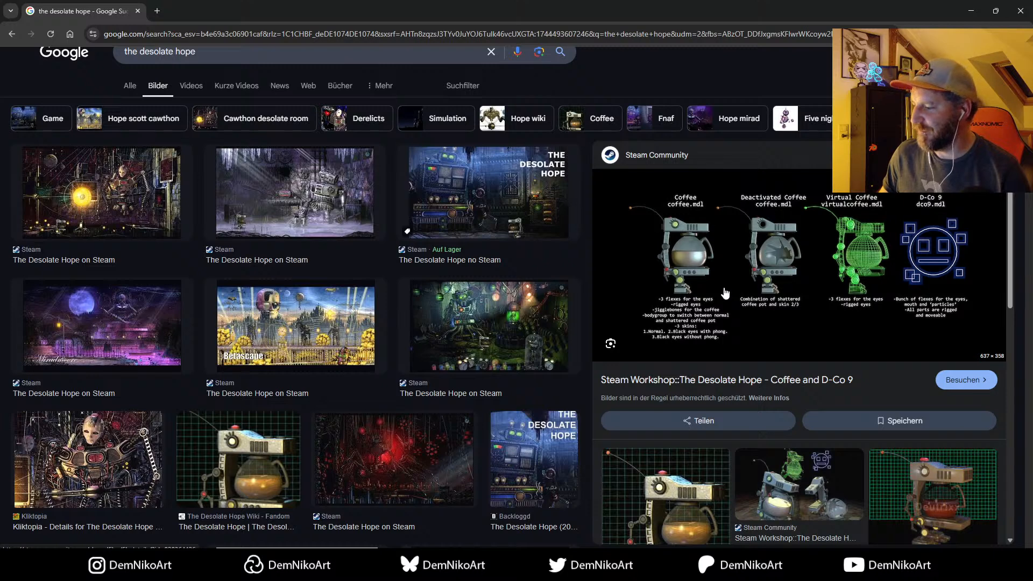
scroll(414, 290, up, 1)
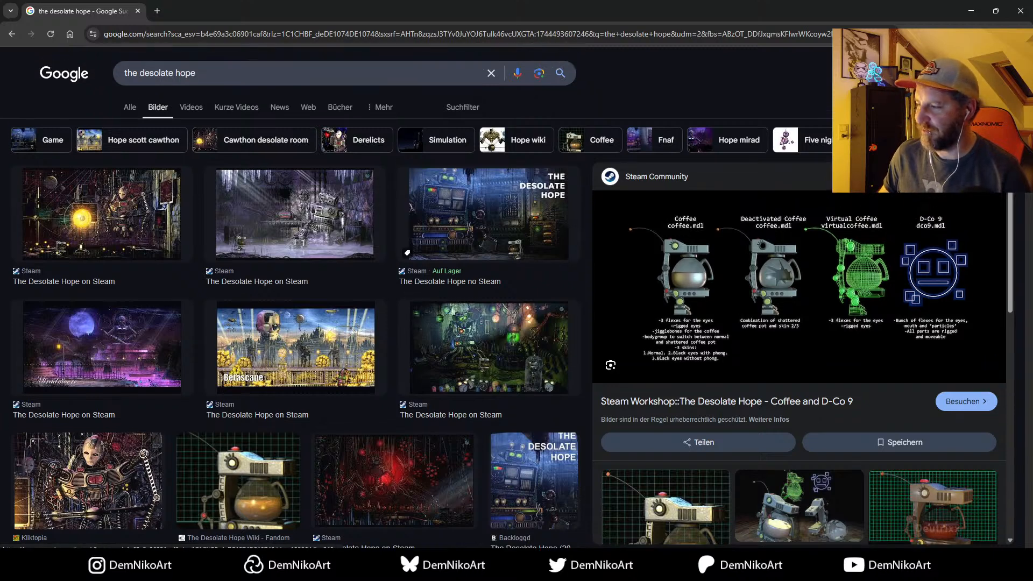
click(1017, 11)
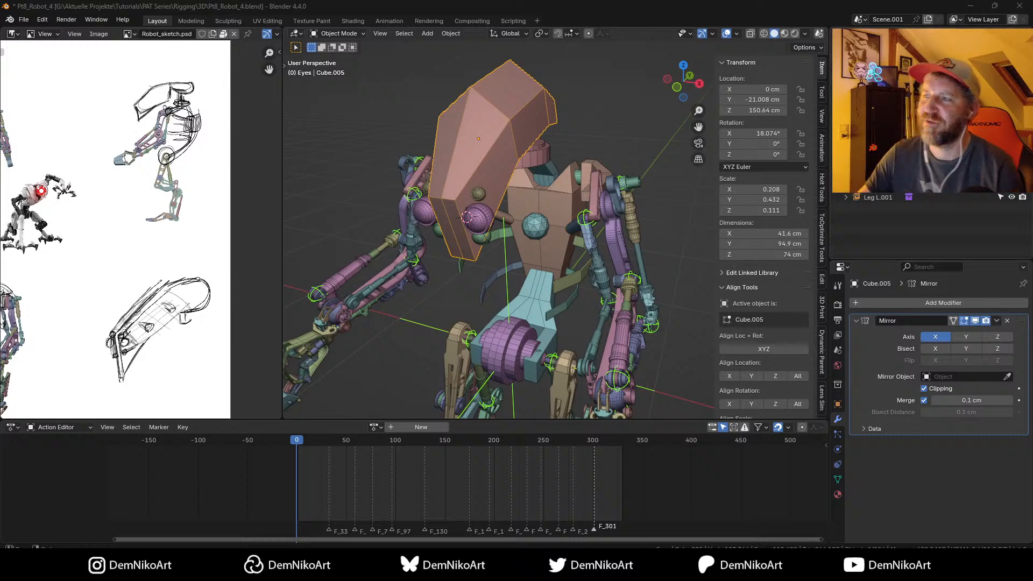
Step: Hide the viewport's sidebar and snap the 3D cursor to the purple hip cylinder
middle_drag(538, 236, 560, 237)
key(n)
ctrl+middle_drag(598, 205, 578, 276)
scroll(578, 269, up, 3)
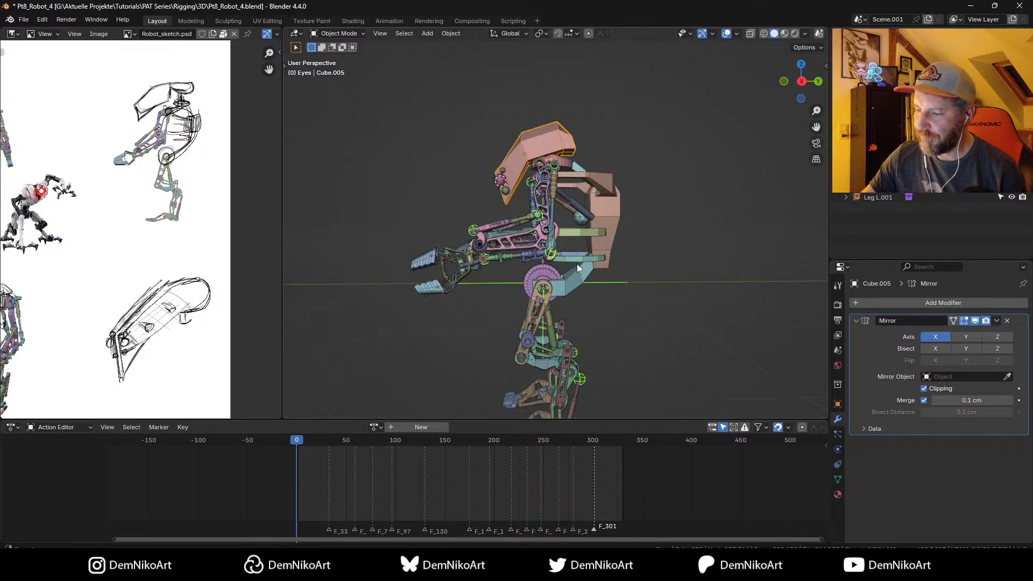
click(559, 256)
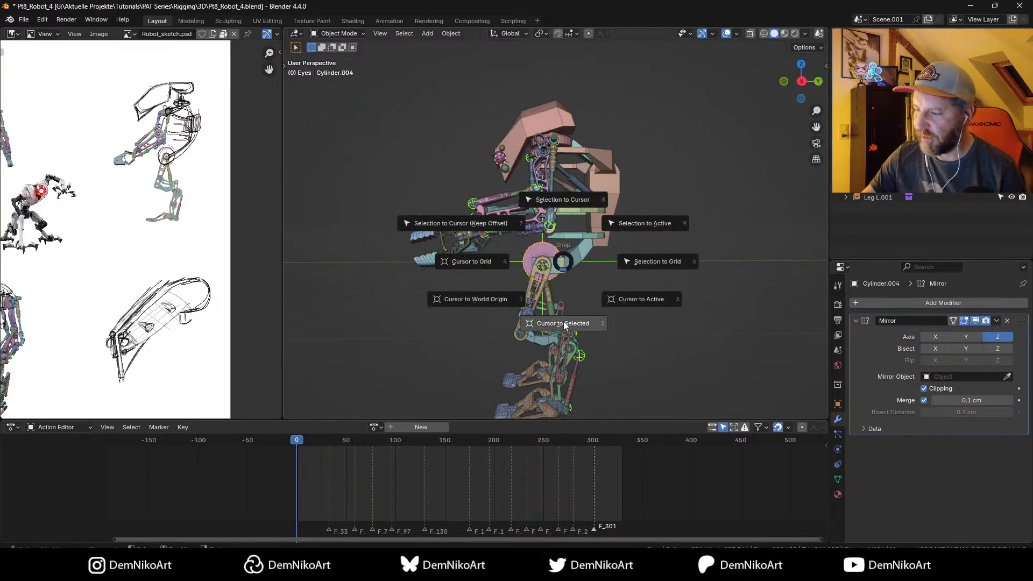
Step: Select the torso parts together, including the spine base, chest block, ribs, shoulder struts and their connecting cylinders
click(572, 259)
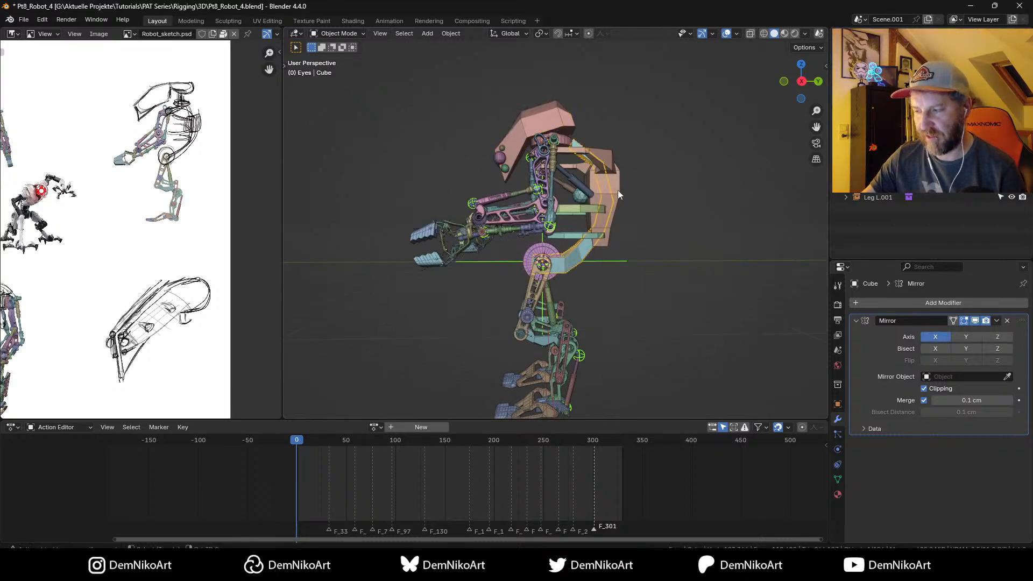
click(589, 217)
middle_drag(589, 218, 540, 212)
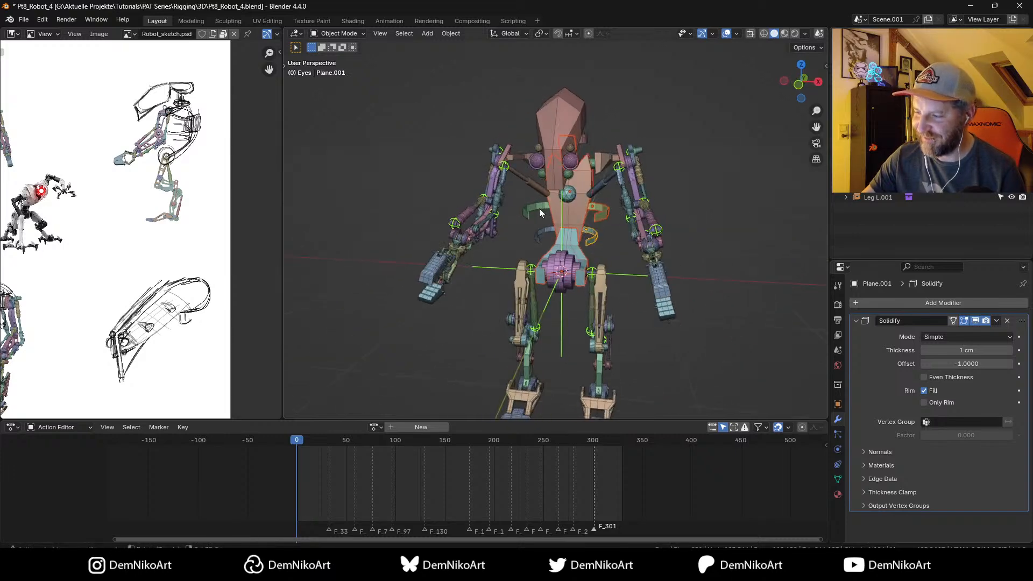
shift+click(540, 212)
scroll(624, 211, up, 2)
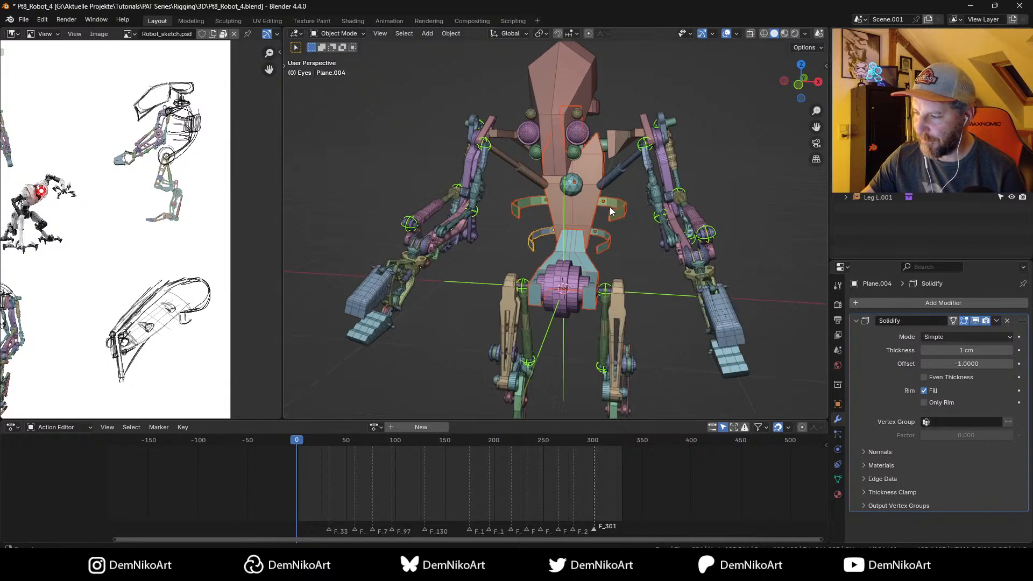
click(617, 146)
shift+click(533, 176)
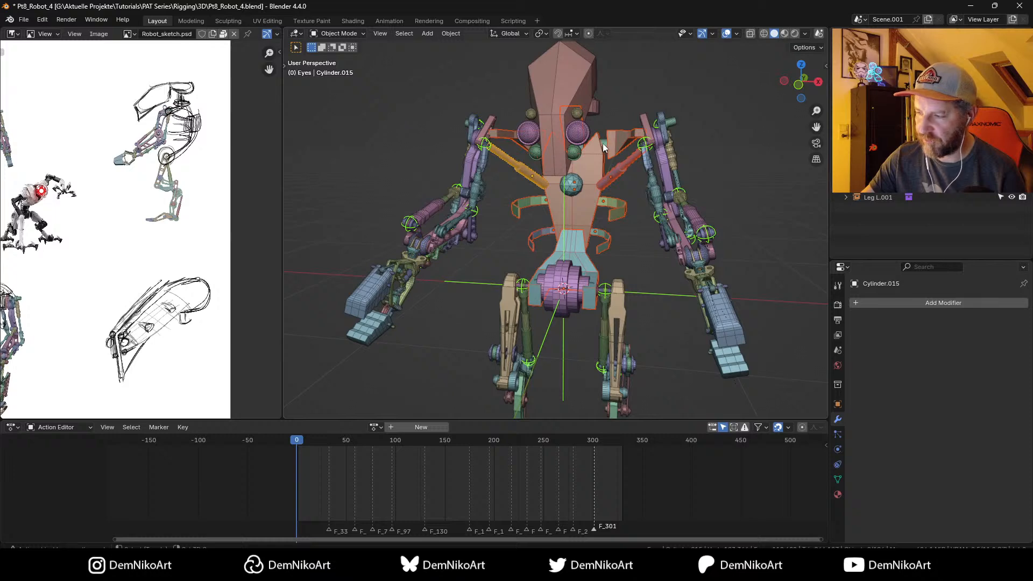
shift+click(602, 143)
middle_drag(632, 158, 532, 186)
scroll(548, 185, up, 3)
shift+click(520, 188)
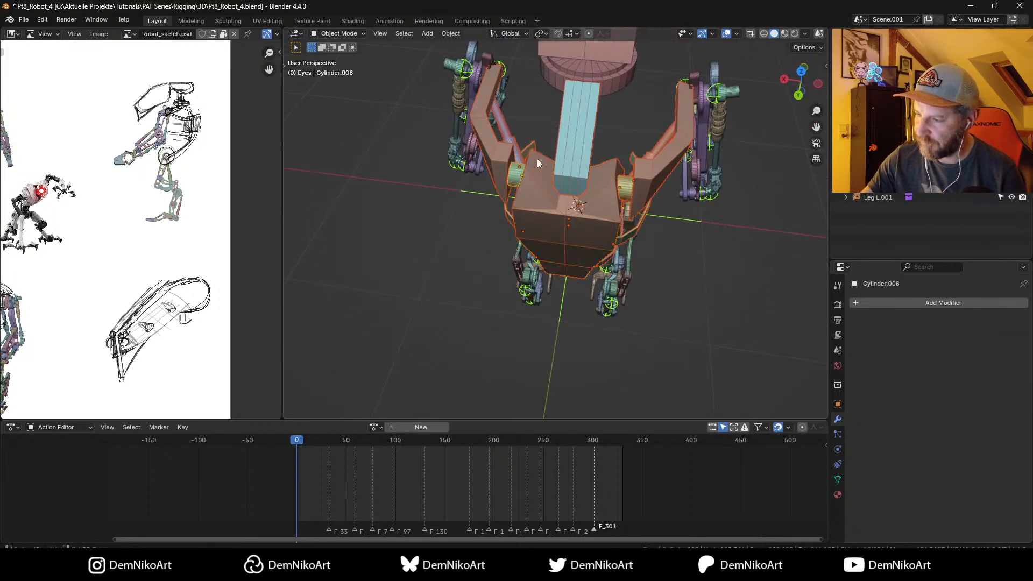
scroll(537, 160, down, 3)
middle_drag(554, 226, 657, 162)
scroll(674, 129, up, 2)
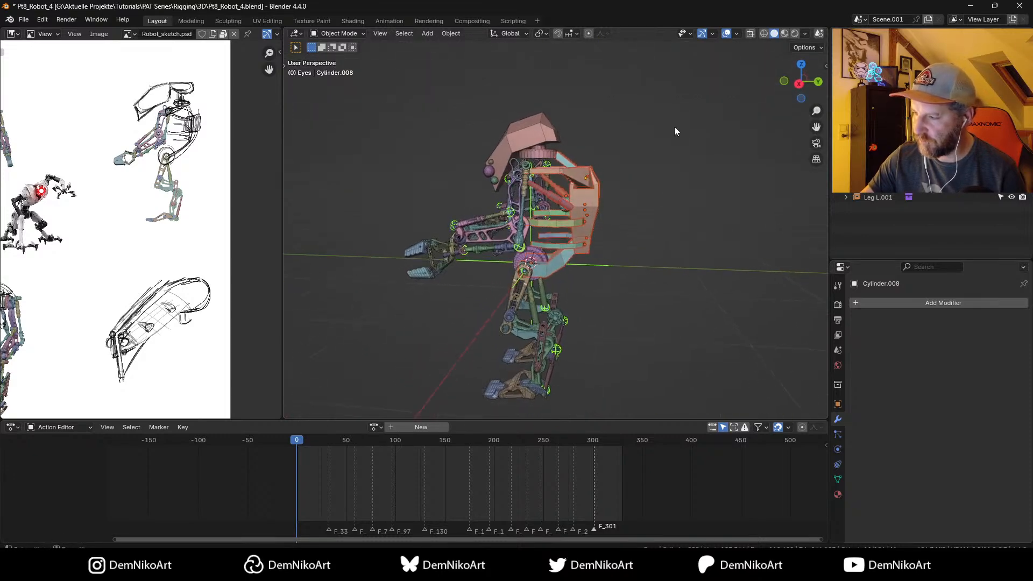
Step: Set the transform pivot point to 3D Cursor and try to mirror the selected torso parts along global Y
click(542, 32)
click(560, 71)
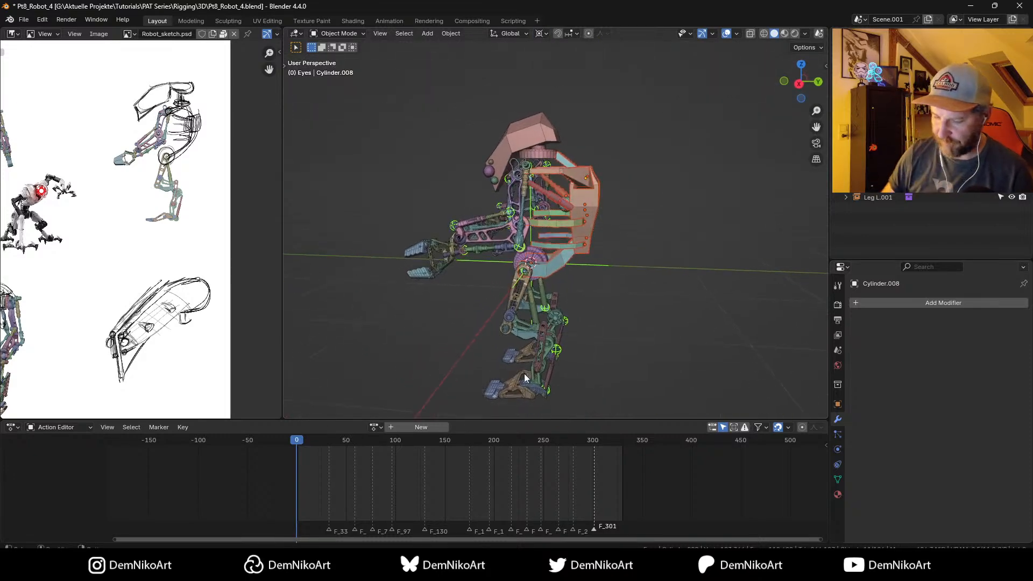
key(ctrl+m)
key(y)
key(Return)
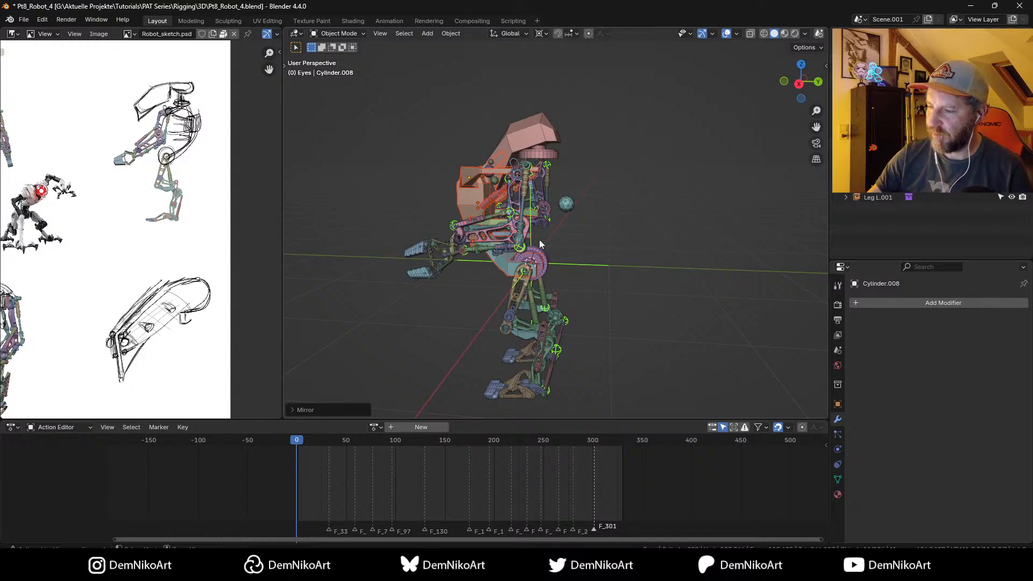
mouse_move(539, 240)
middle_down()
mouse_move(566, 228)
mouse_move(606, 270)
mouse_move(653, 289)
mouse_move(583, 247)
mouse_move(577, 269)
mouse_move(554, 236)
middle_up()
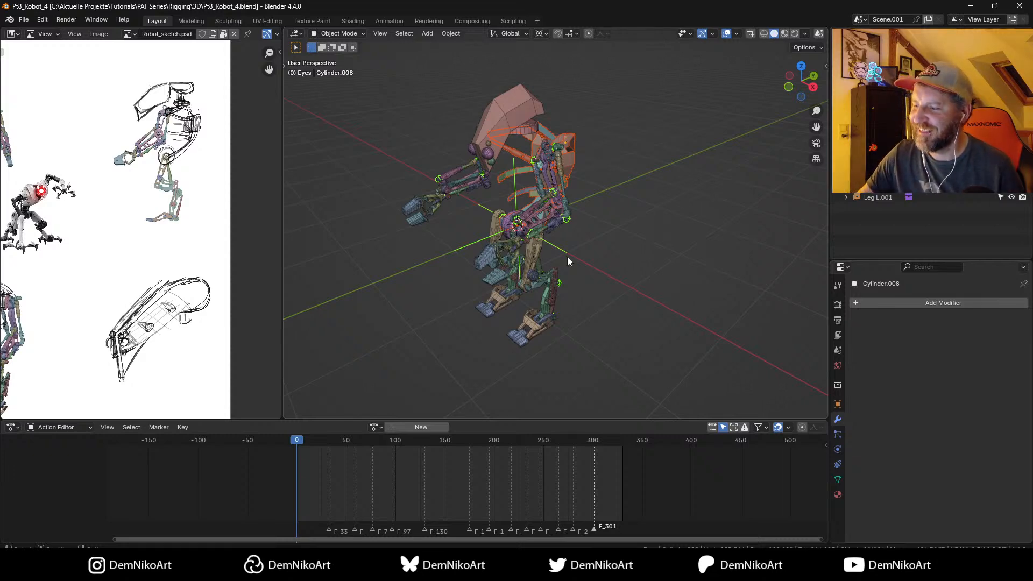
Step: Examine the robot's arms, chest block and head eyes from the front and the side
middle_drag(567, 257, 612, 269)
click(602, 246)
scroll(624, 259, up, 6)
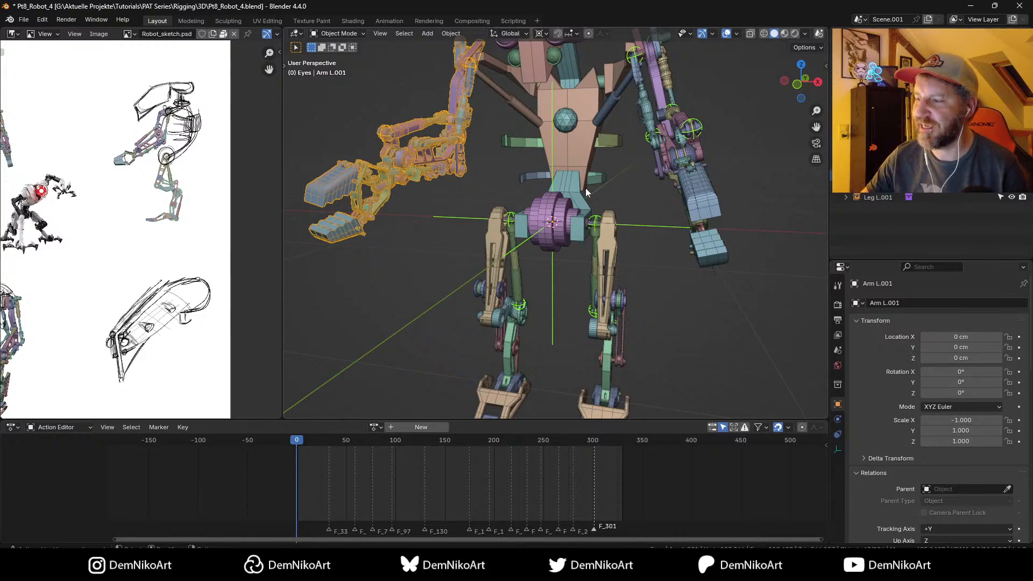
scroll(585, 188, down, 4)
click(573, 179)
scroll(575, 186, up, 5)
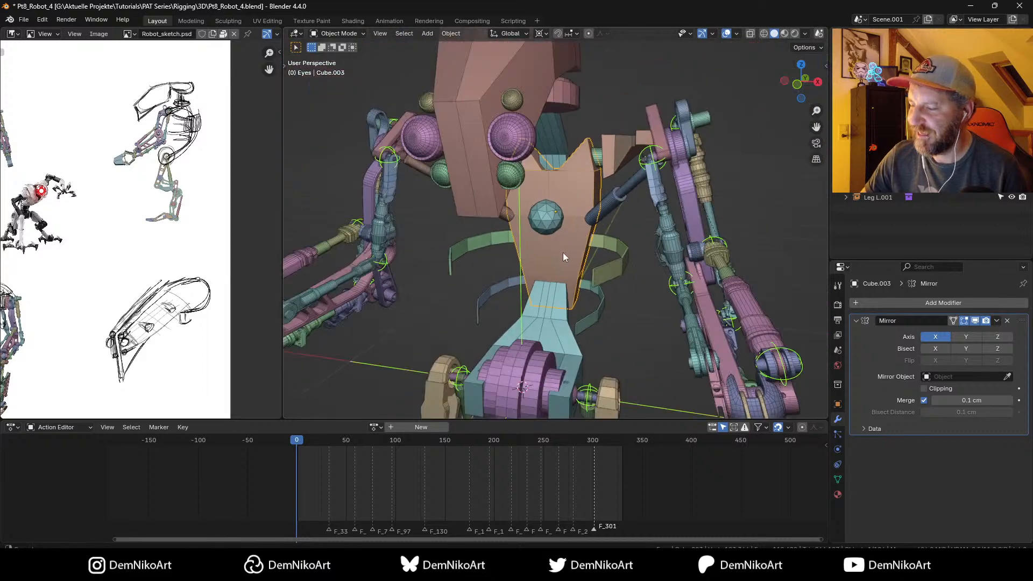
scroll(565, 237, down, 4)
middle_drag(562, 211, 571, 268)
scroll(571, 268, up, 2)
click(510, 240)
scroll(517, 235, up, 3)
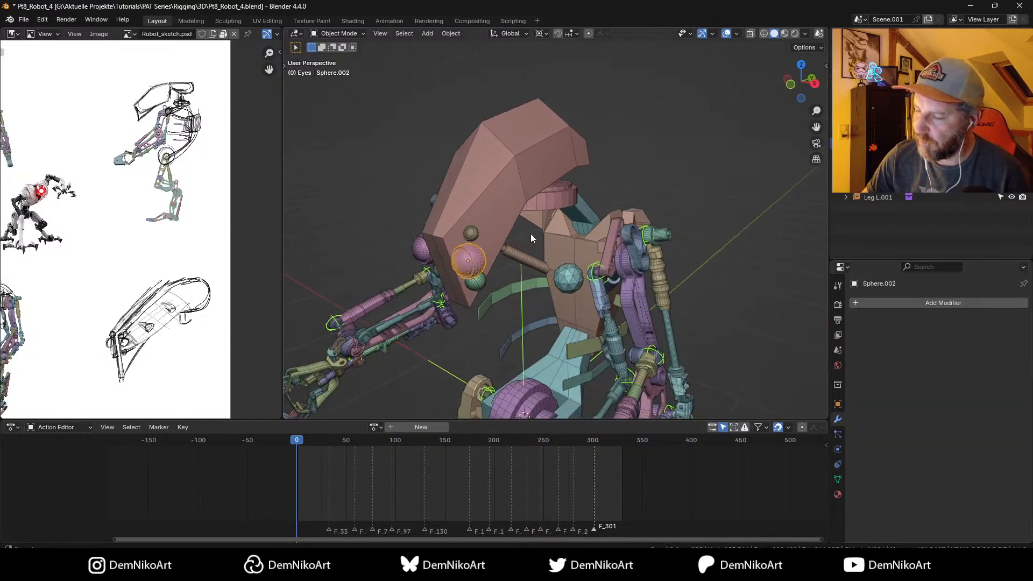
middle_drag(531, 234, 505, 282)
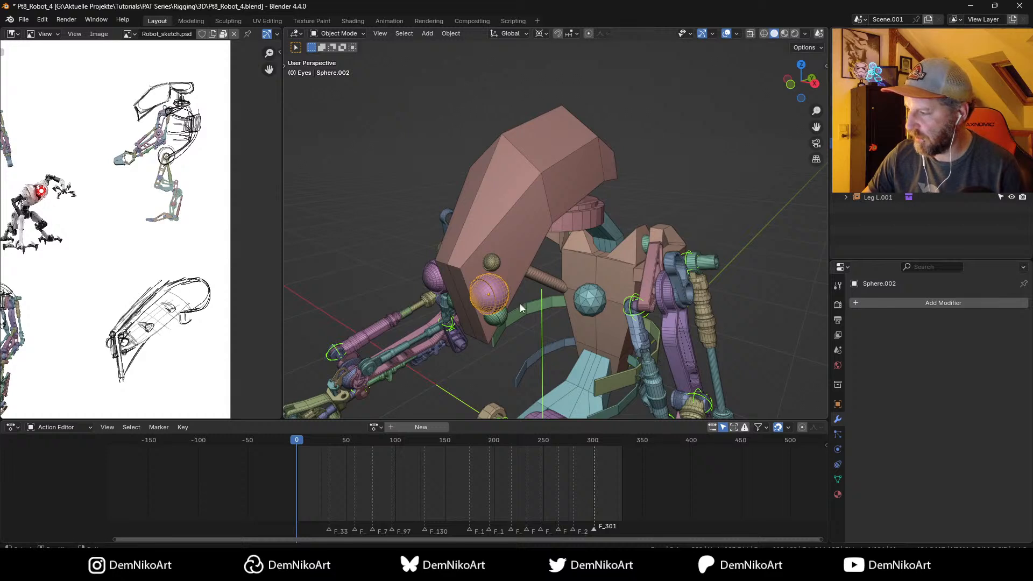
middle_drag(511, 283, 505, 292)
Step: Make a linked duplicate of the lower eye sphere and place it on the upper side of the head shell
click(495, 265)
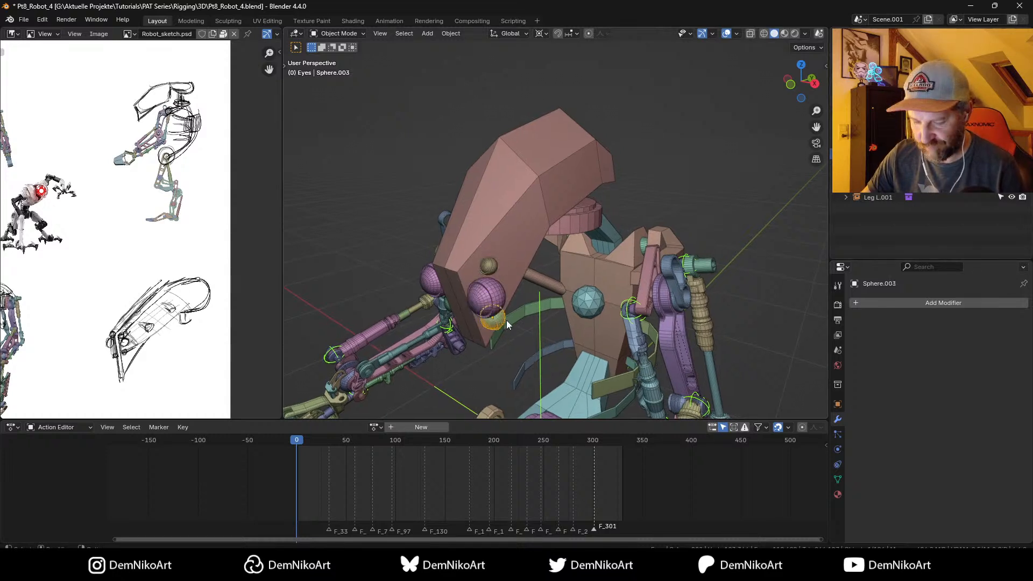
key(shift+d)
click(544, 235)
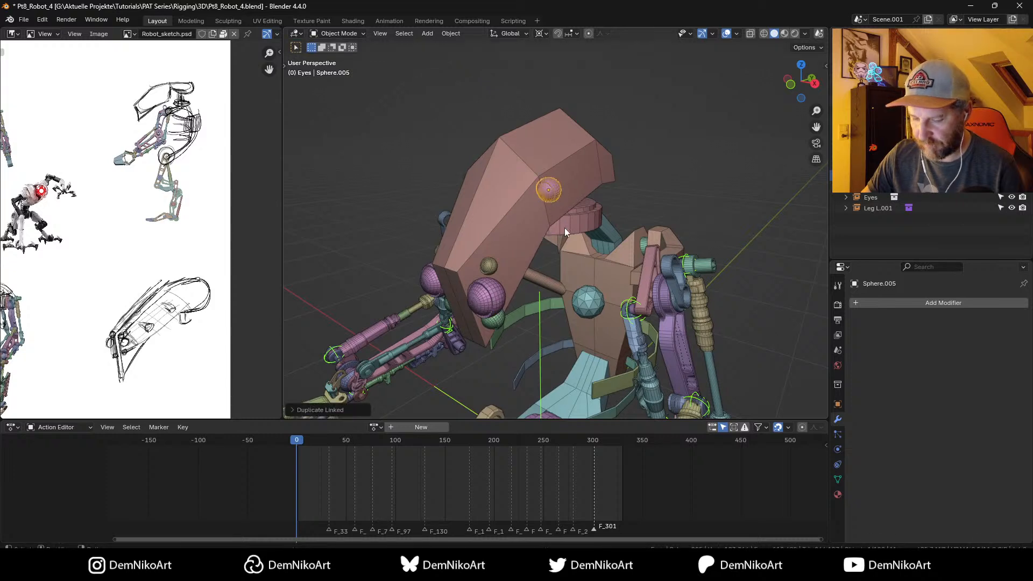
key(r)
key(z)
right_click(587, 123)
Step: Open the transform pivot point options
click(540, 33)
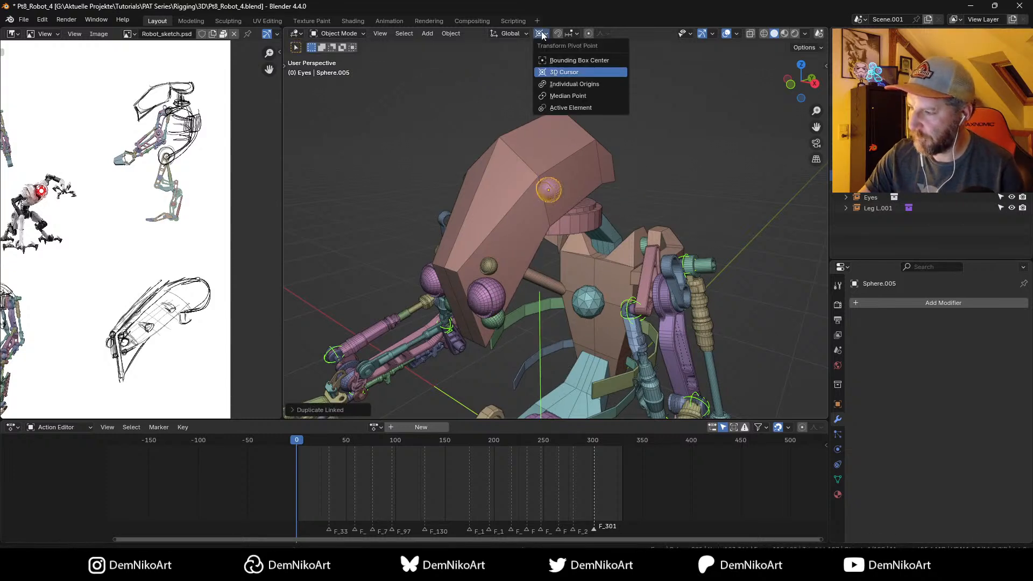
Step: Set the transform pivot to the object's own center and rotate the eye sphere on the head's side about global Z
click(562, 71)
key(r)
key(z)
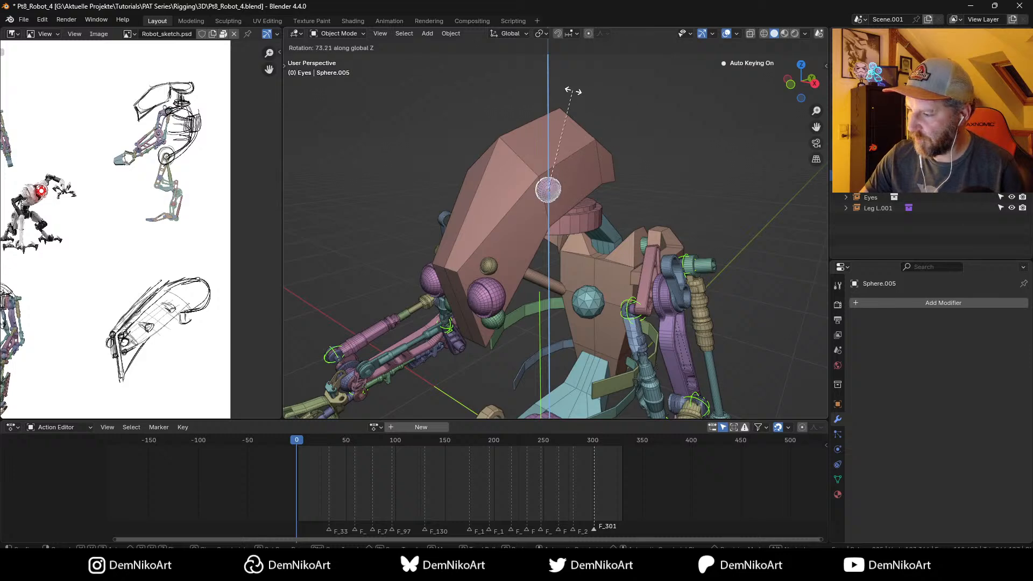
click(552, 93)
Step: Make a linked duplicate of the eye sphere along Y toward the rear of the head and move it onto the head's side
middle_drag(600, 205, 507, 256)
key(shift+d)
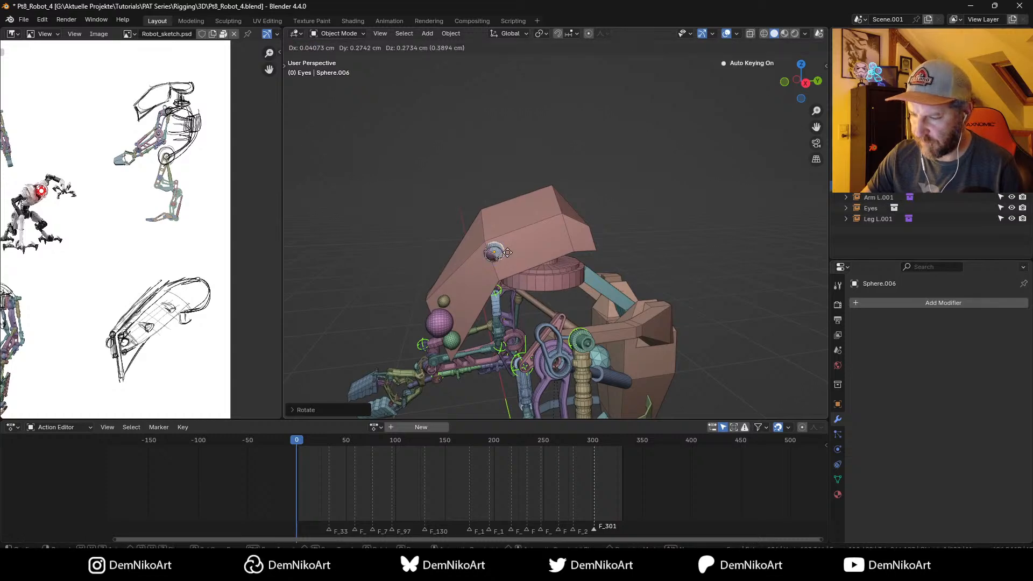
key(y)
click(587, 230)
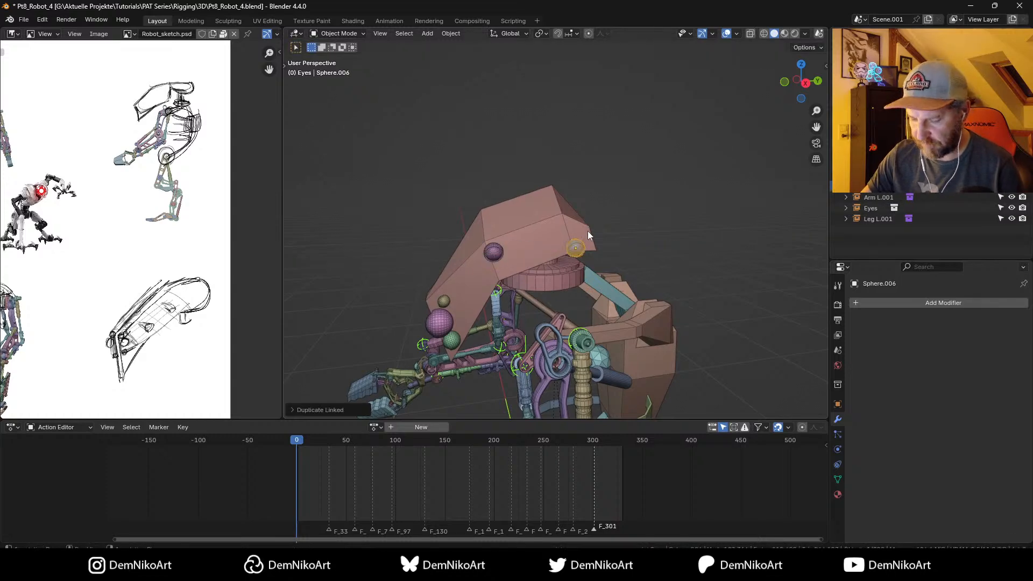
key(g)
click(581, 212)
Step: Move the rear eye sphere horizontally, with Z locked, so it sticks out from the head's side surface
middle_drag(618, 221, 618, 222)
scroll(567, 239, up, 7)
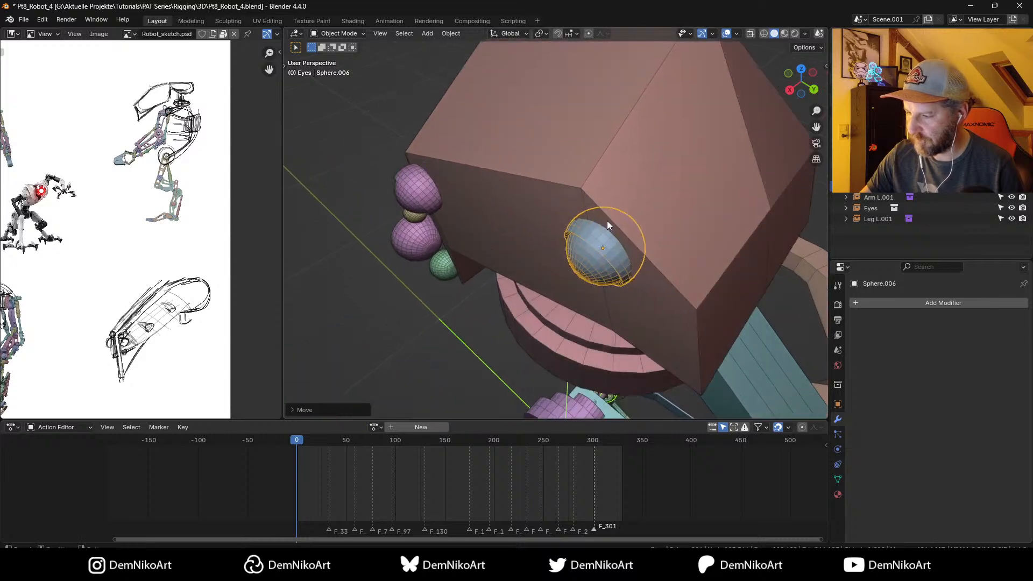
key(g)
key(shift+z)
click(616, 229)
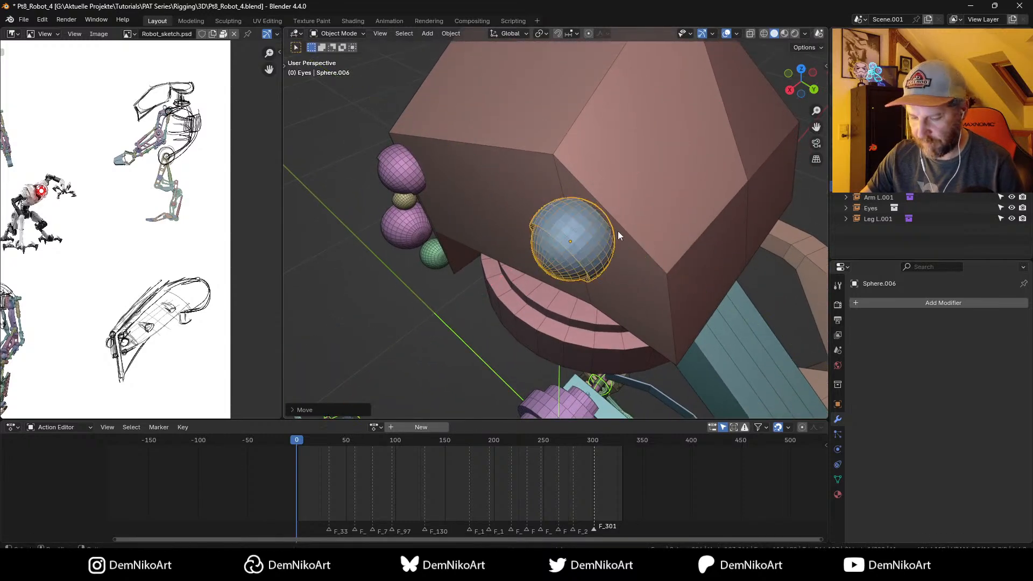
Step: Try rotating the rear eye sphere about global Z to match the head surface
key(r)
key(z)
click(623, 126)
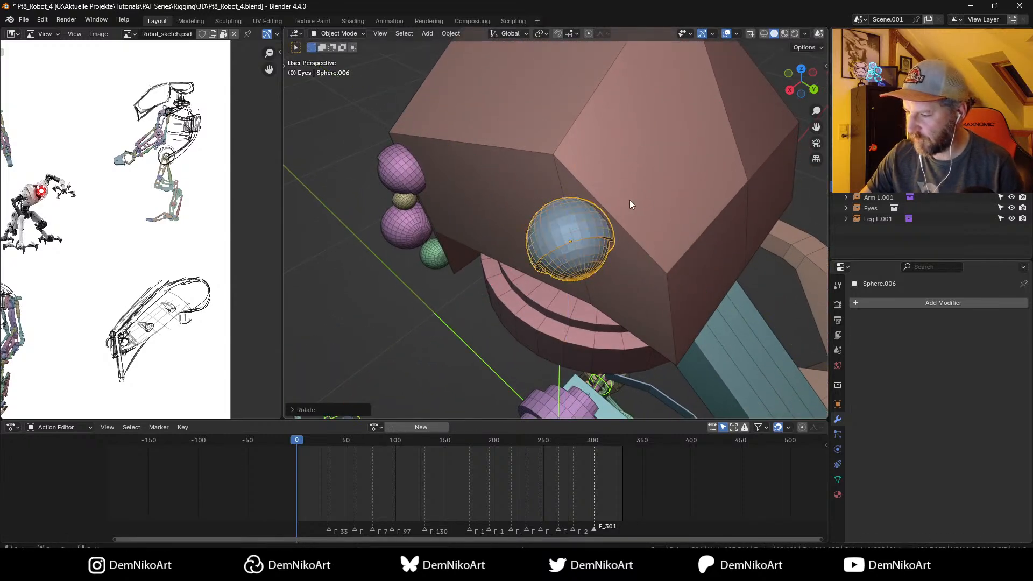
Step: Clear the rear eye sphere's rotation and rotate it about X and Z so it faces outward from the head
key(alt+r)
key(r)
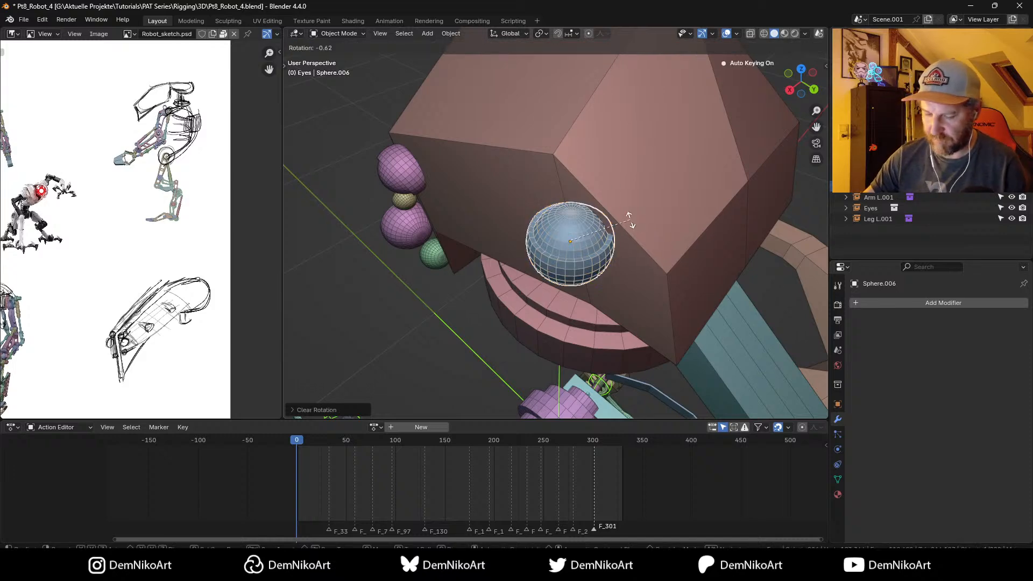
key(x)
click(597, 318)
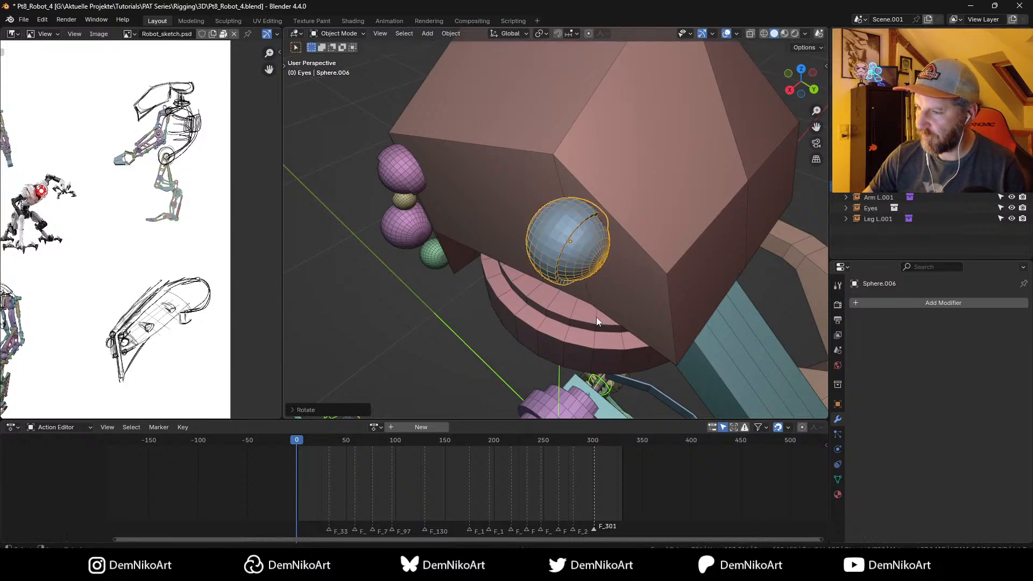
middle_drag(596, 317, 635, 262)
key(r)
key(z)
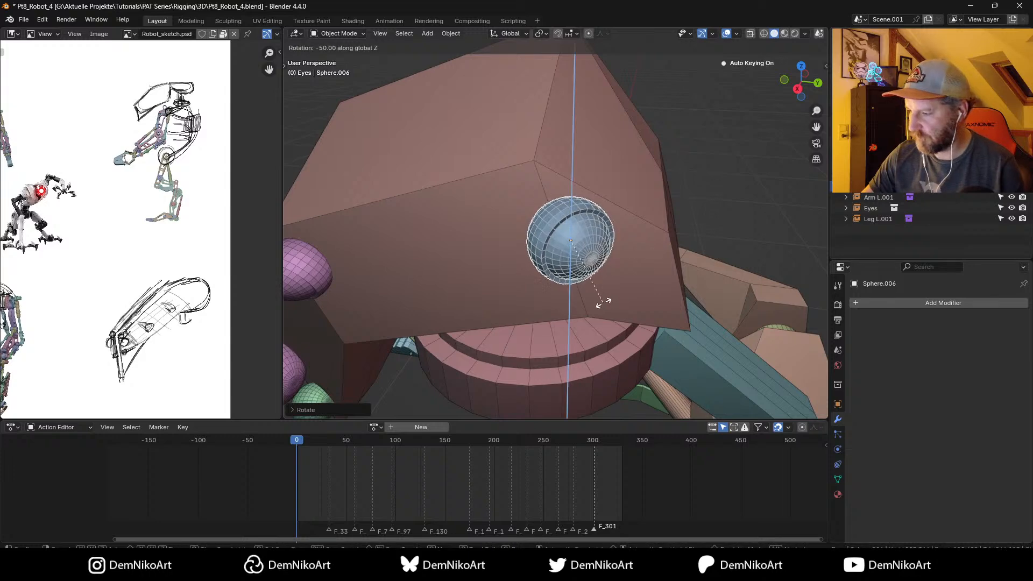
click(610, 298)
Step: Switch the viewport to Rendered shading and turn off the wireframe overlay
scroll(608, 294, down, 5)
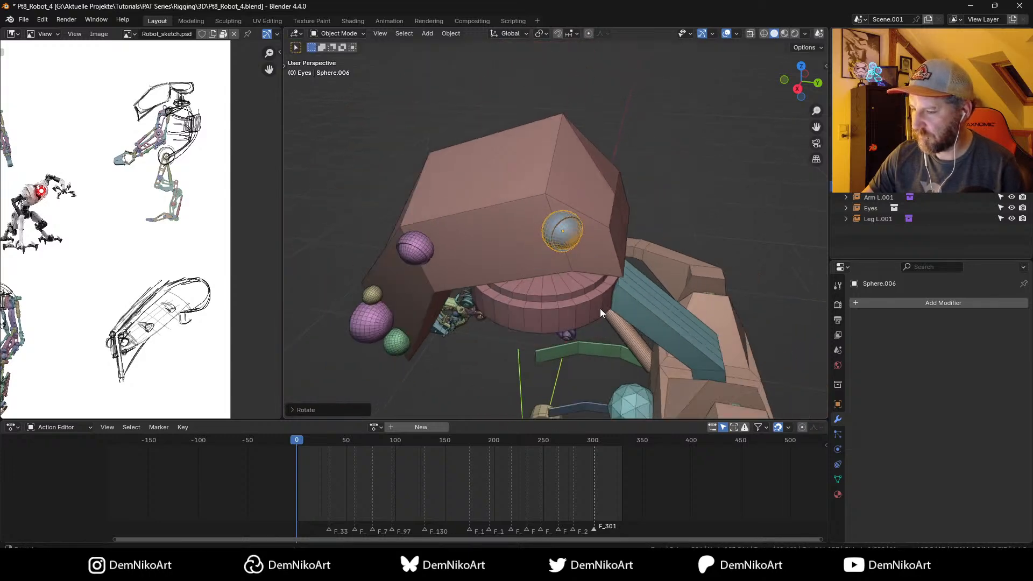
mouse_move(599, 309)
middle_down()
mouse_move(585, 302)
mouse_move(604, 294)
mouse_move(582, 284)
mouse_move(574, 293)
mouse_move(585, 268)
mouse_move(584, 340)
middle_up()
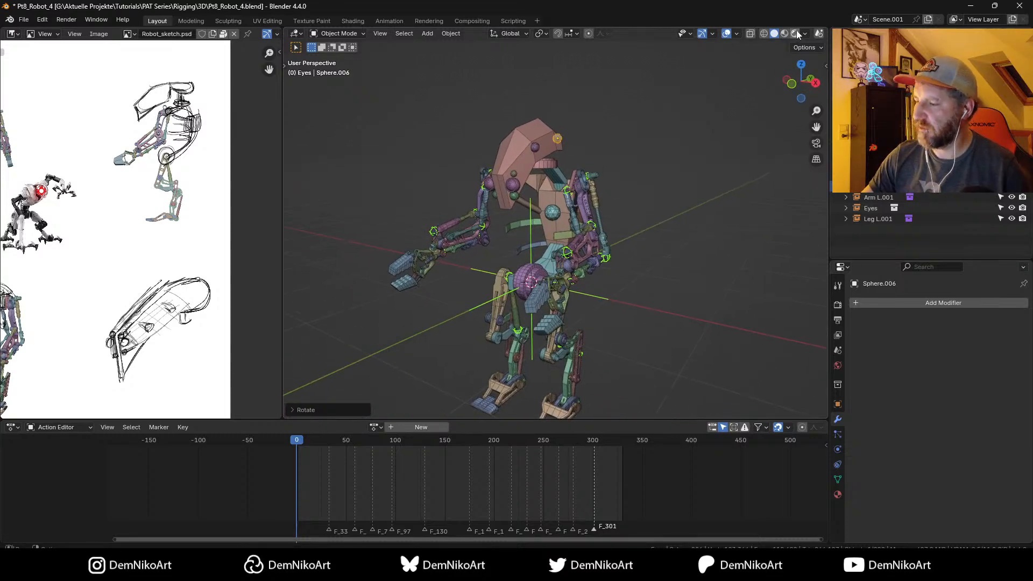
click(795, 33)
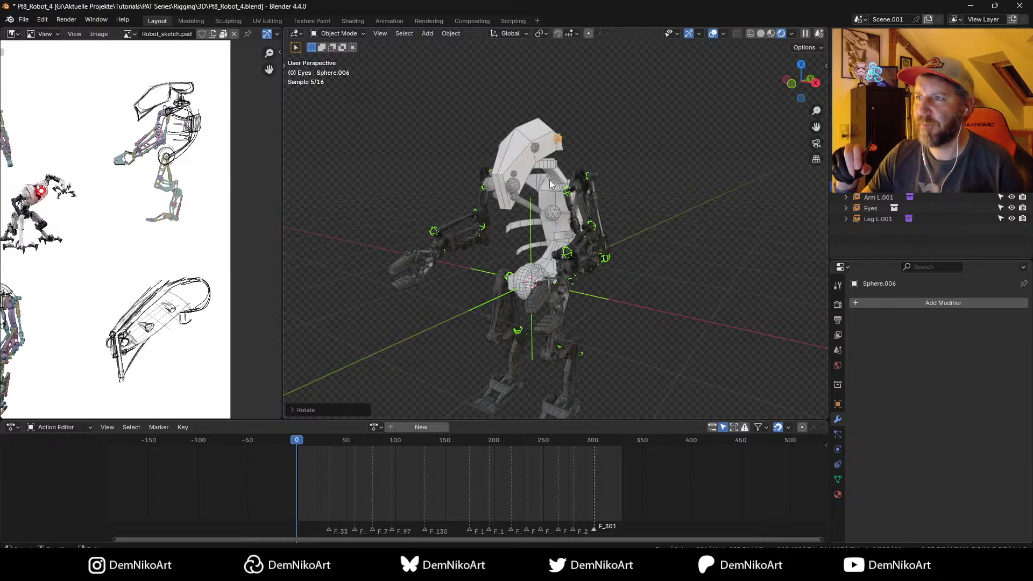
middle_drag(550, 184, 752, 81)
right_click(586, 239)
click(586, 236)
Step: Disable the Transparent film option in the render settings
click(838, 304)
scroll(939, 279, down, 10)
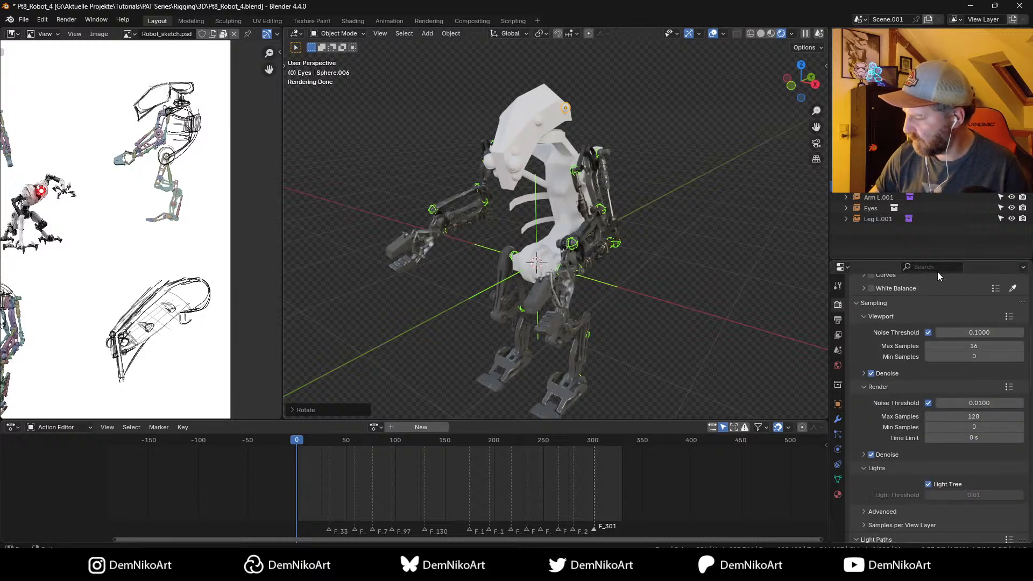
click(857, 337)
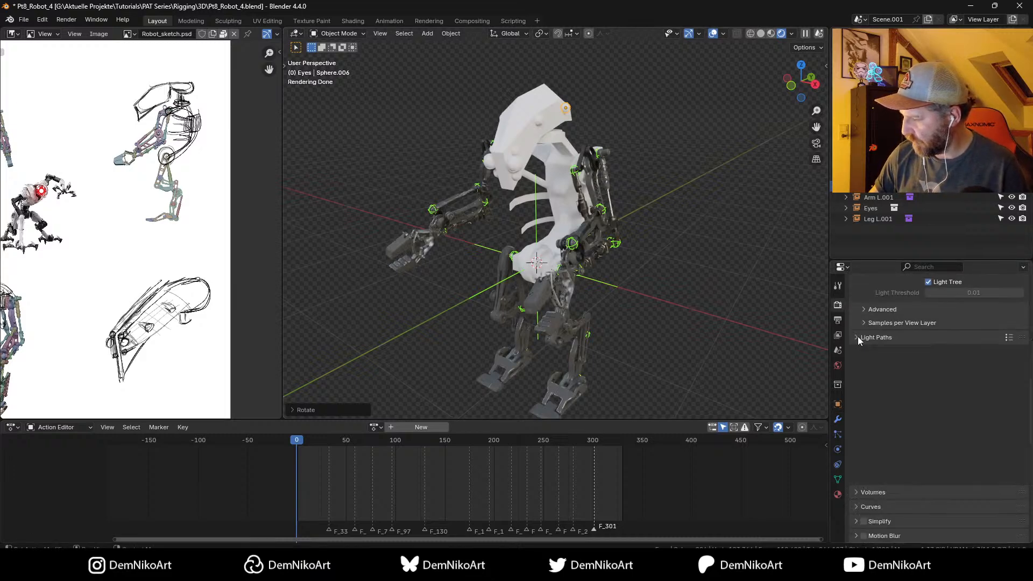
click(871, 487)
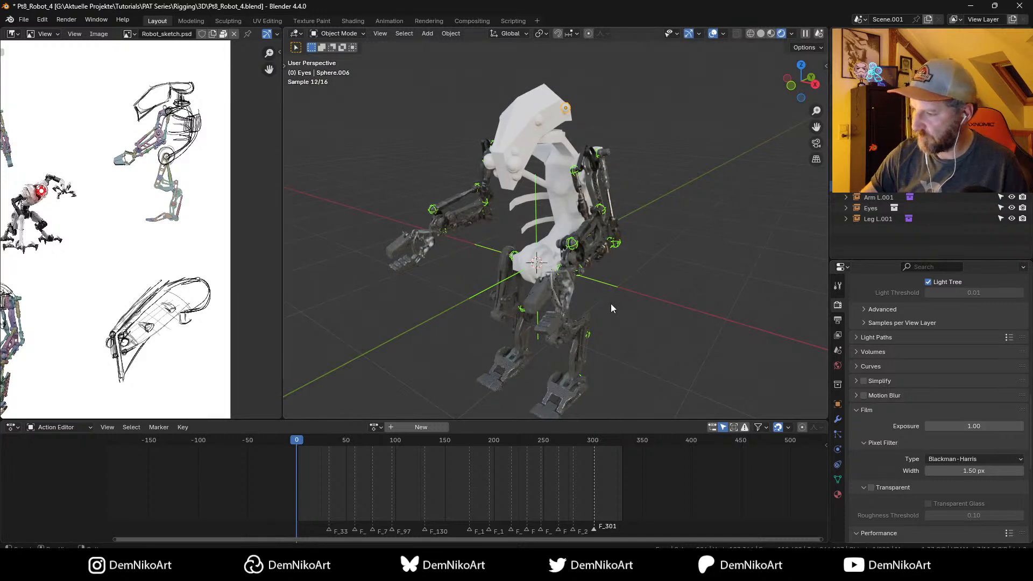
Step: Select all Torso collection objects with the hand part Cube.002 as active, and link its dark material to them
middle_drag(611, 304, 565, 236)
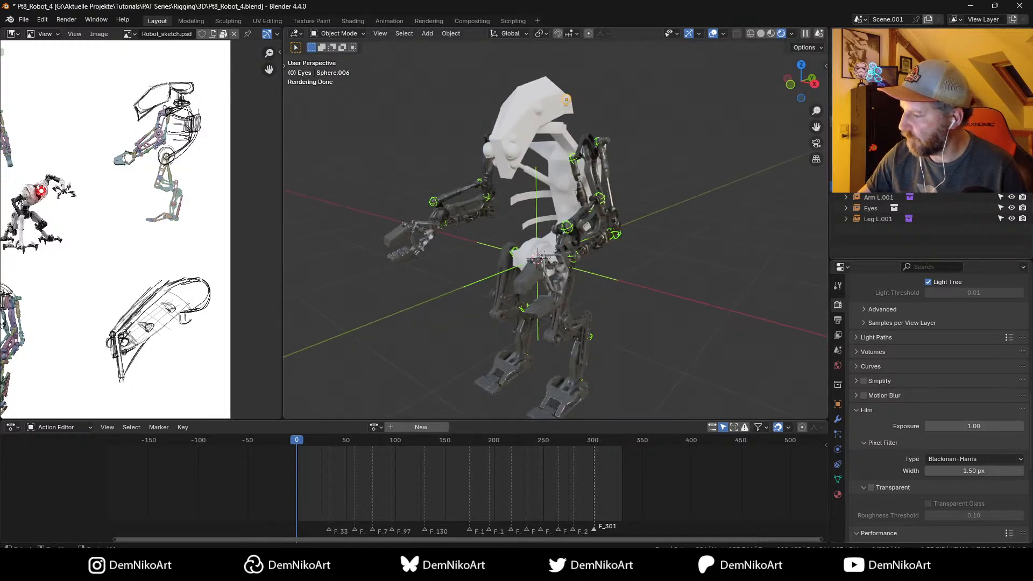
click(535, 260)
click(837, 384)
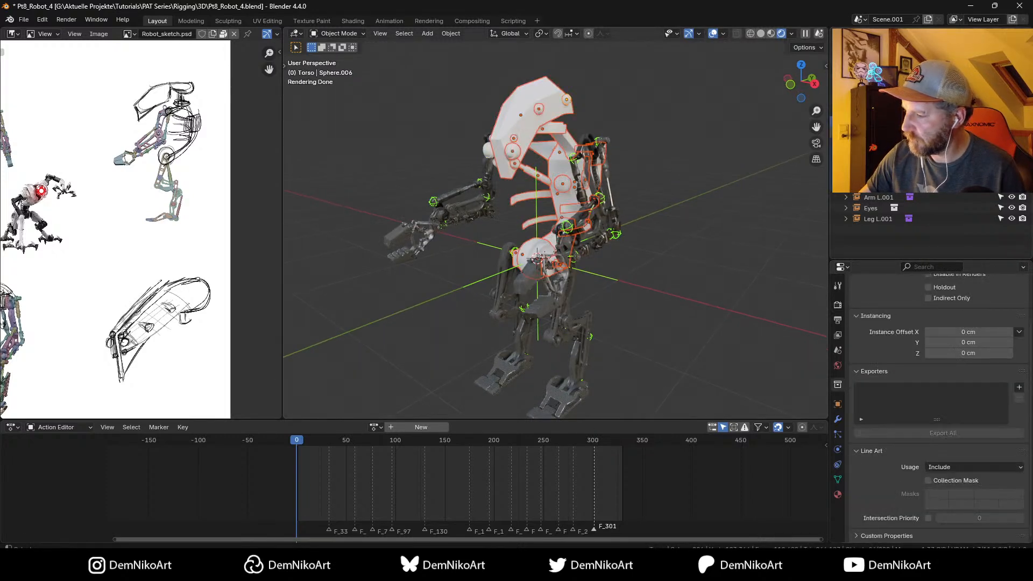
scroll(571, 306, up, 4)
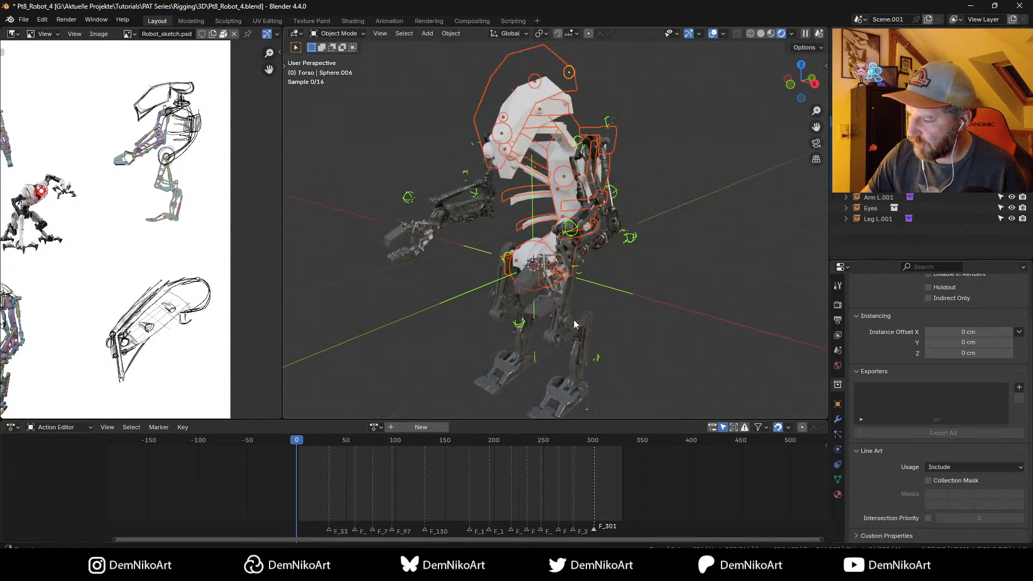
middle_drag(571, 306, 567, 250)
click(475, 259)
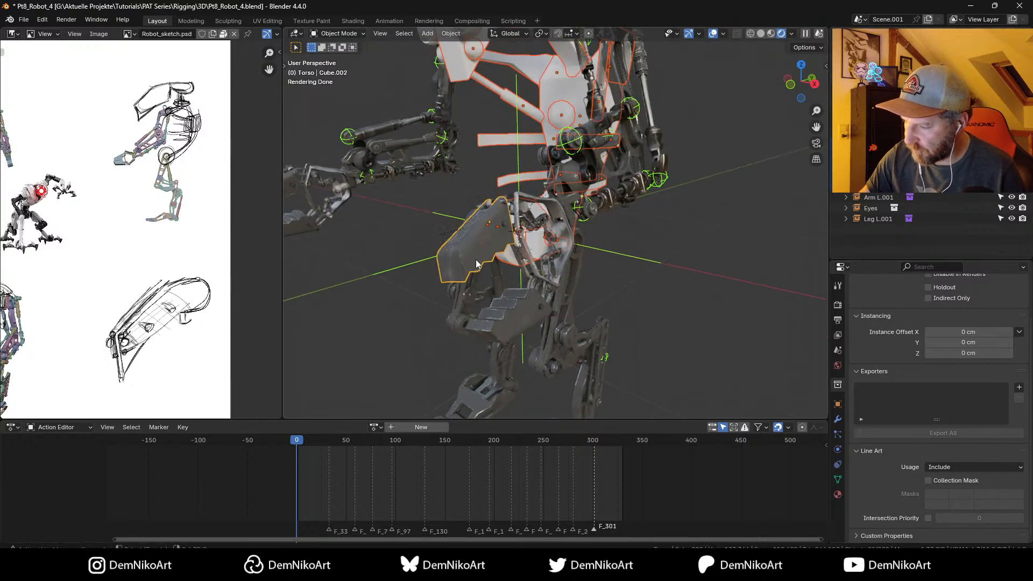
key(ctrl+l)
click(436, 283)
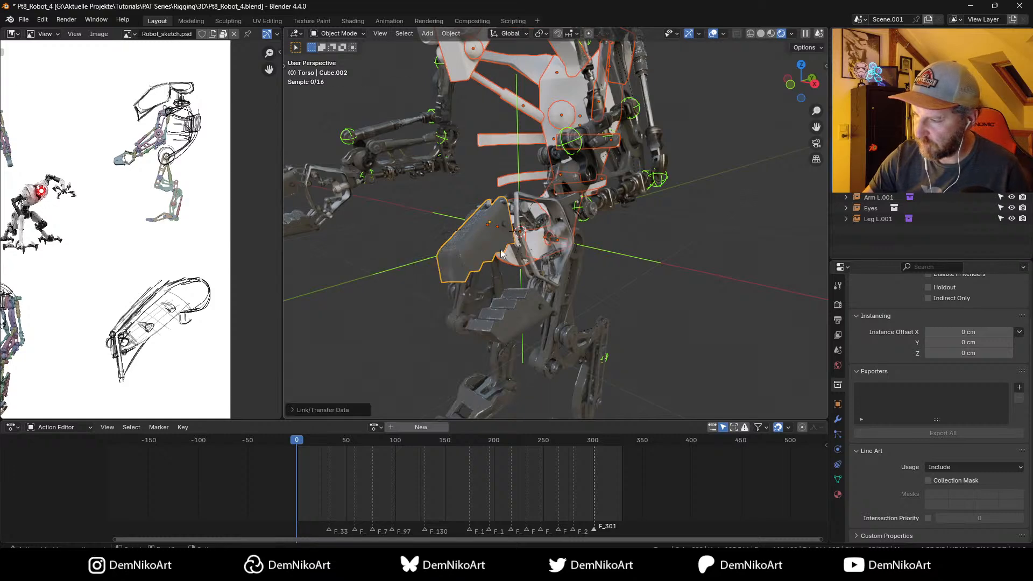
Step: Frame the whole robot and hide the viewport overlays
scroll(610, 233, down, 4)
middle_drag(611, 233, 619, 226)
key(shift+alt+z)
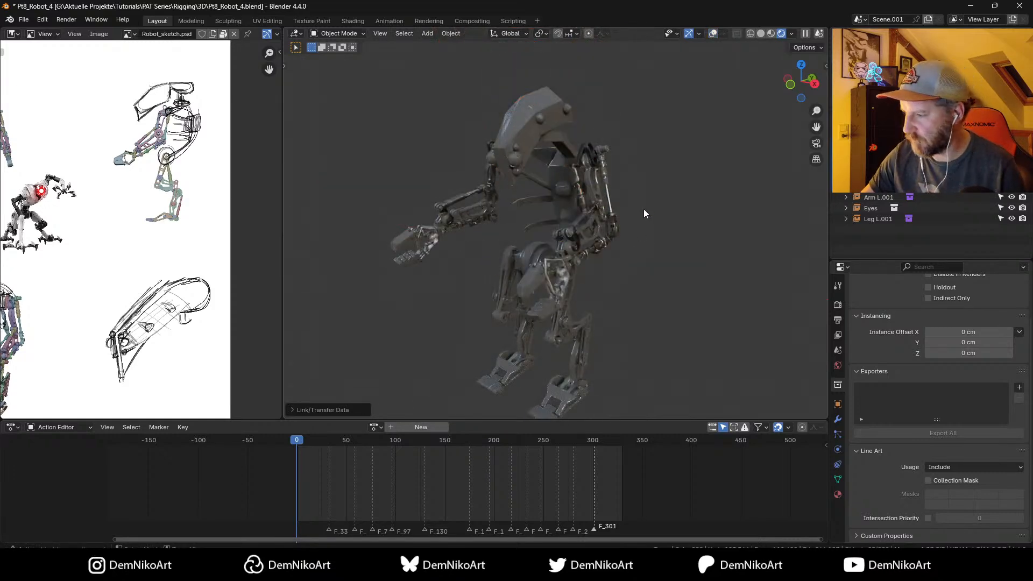
Step: Check the robot from the front, side and stepped orbit angles, and save the file
key(KP_1)
key(KP_3)
key(KP_1)
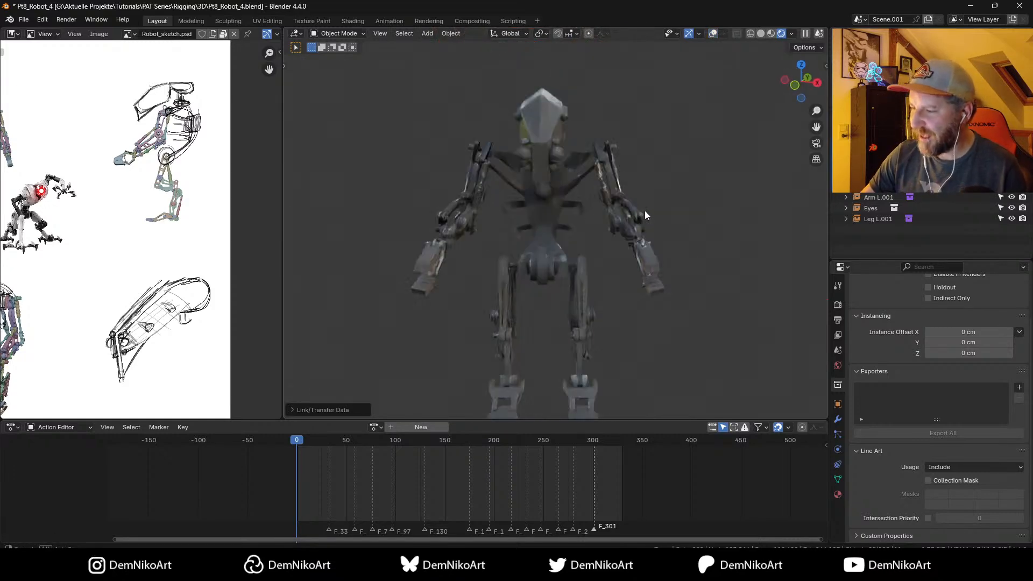
key(KP_4)
key(KP_4)
key(KP_8)
key(KP_6)
key(KP_1)
key(KP_4)
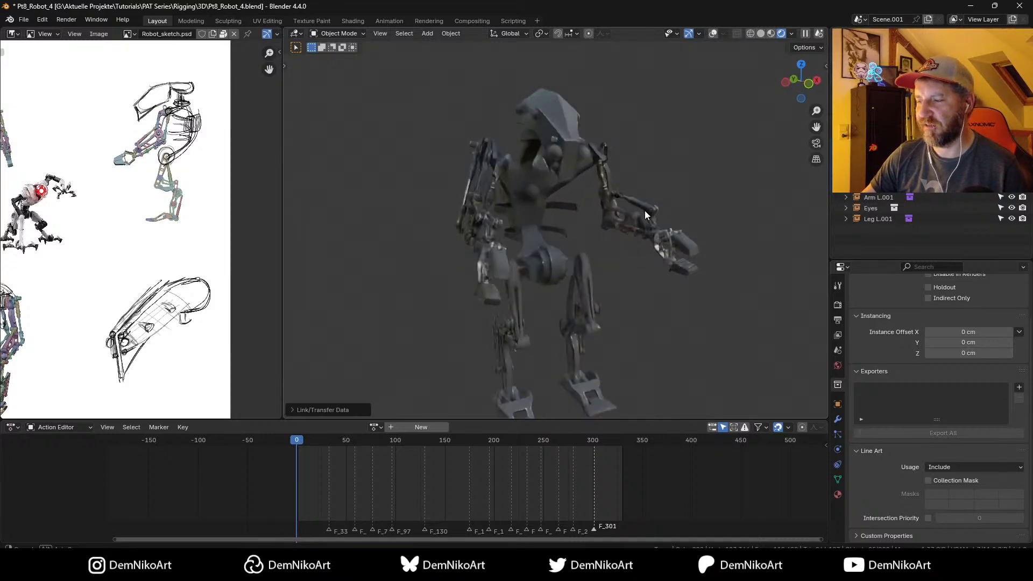
key(KP_6)
key(ctrl+s)
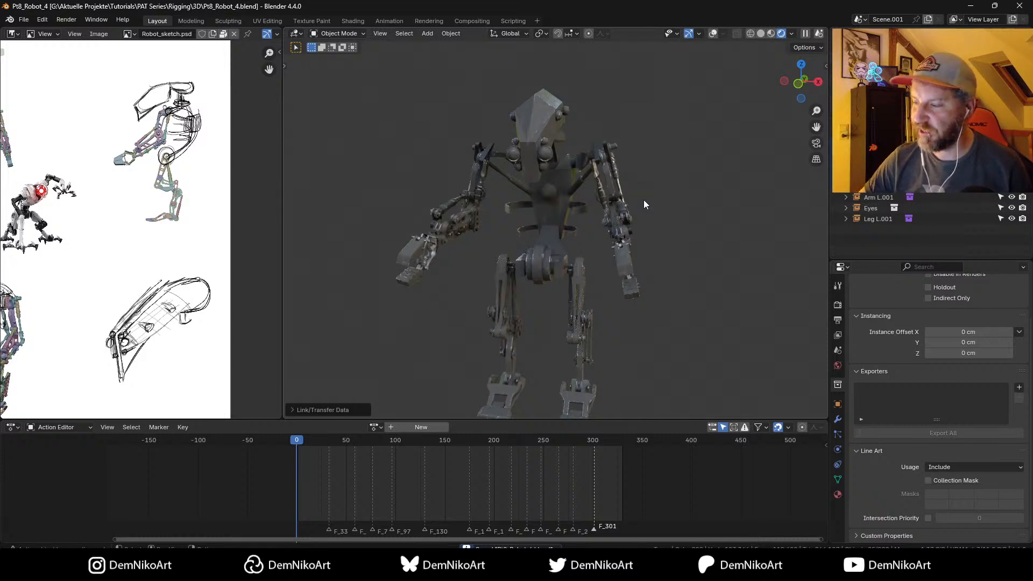
Step: Examine the robot's overall proportions and silhouette from the front, back and sides
middle_drag(620, 234, 657, 261)
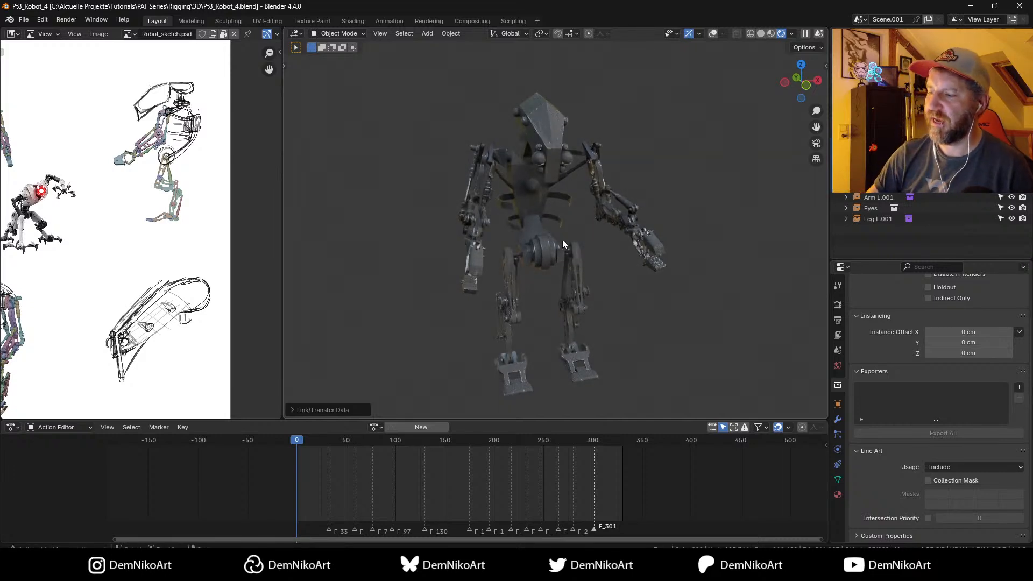
middle_drag(578, 237, 587, 246)
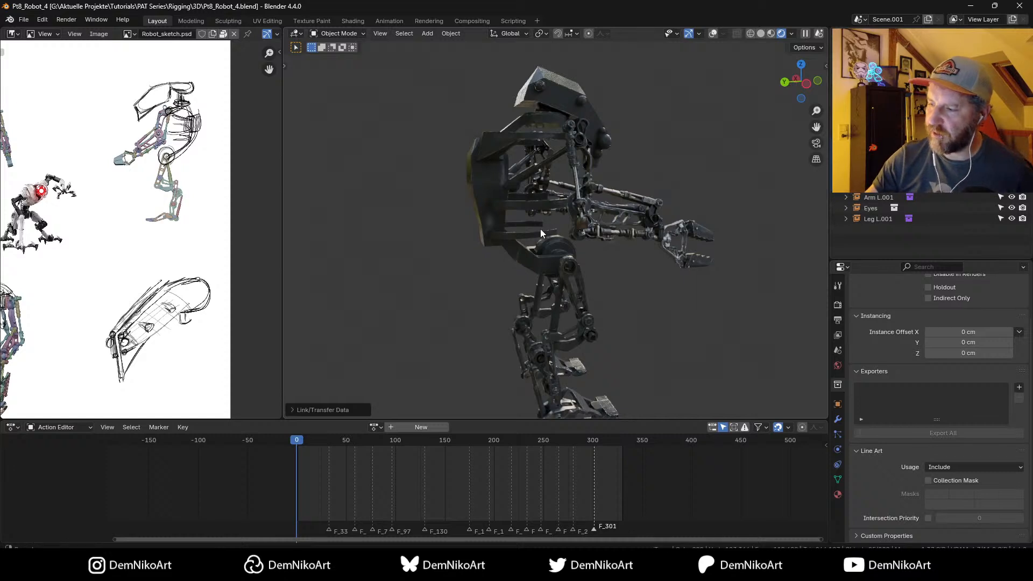
middle_drag(540, 228, 483, 247)
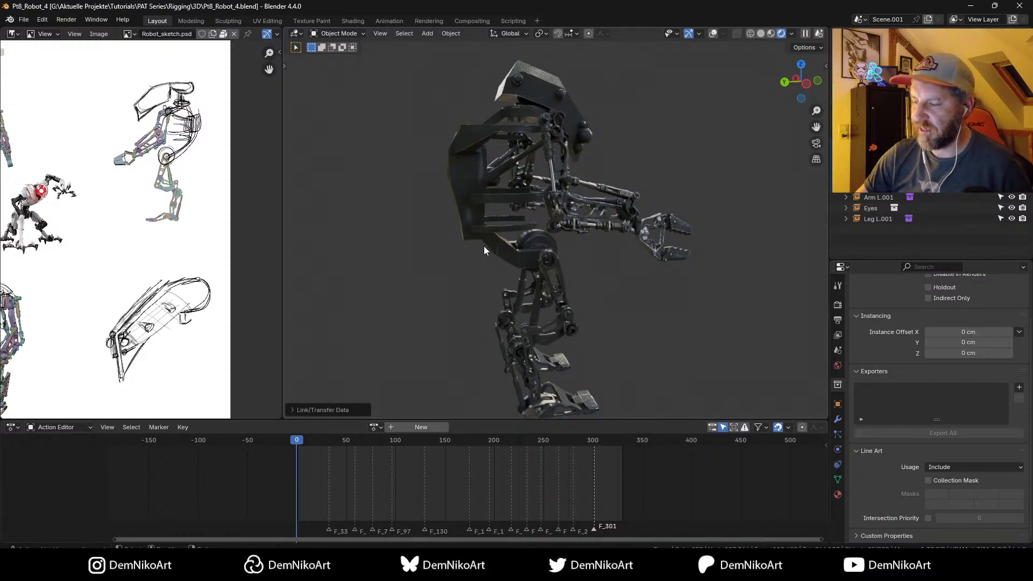
key(r)
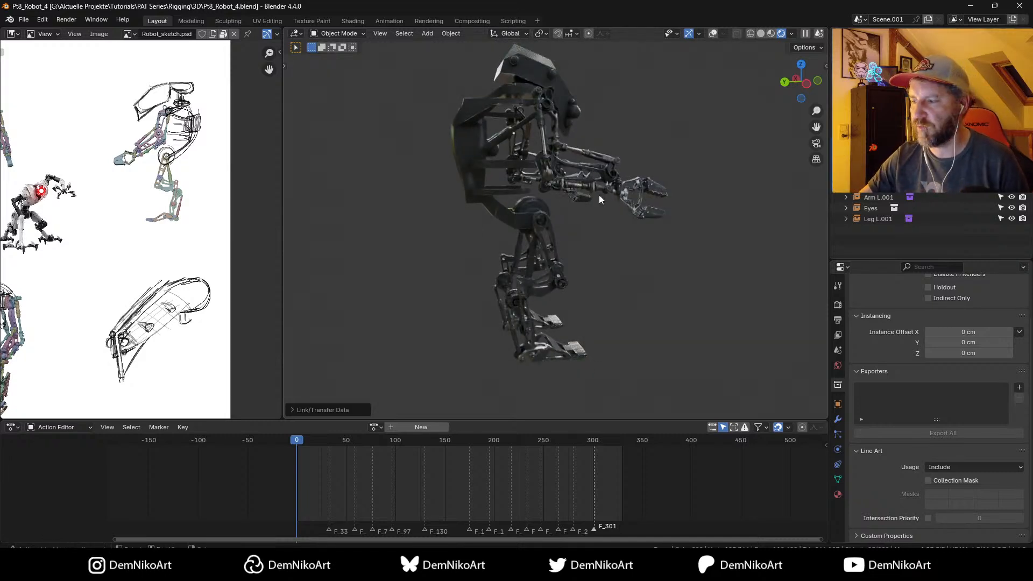
middle_drag(613, 245, 583, 246)
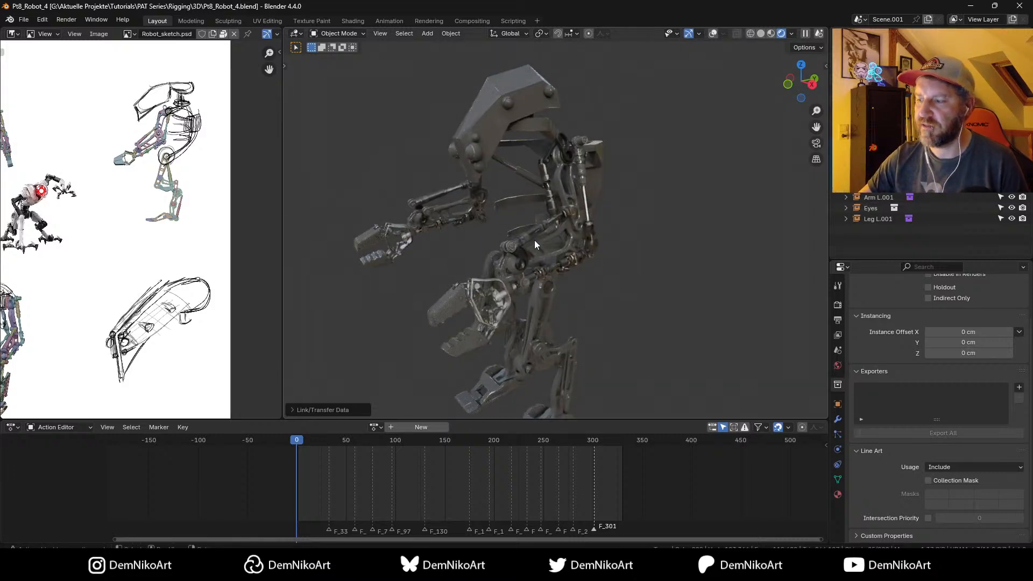
middle_drag(534, 246, 554, 296)
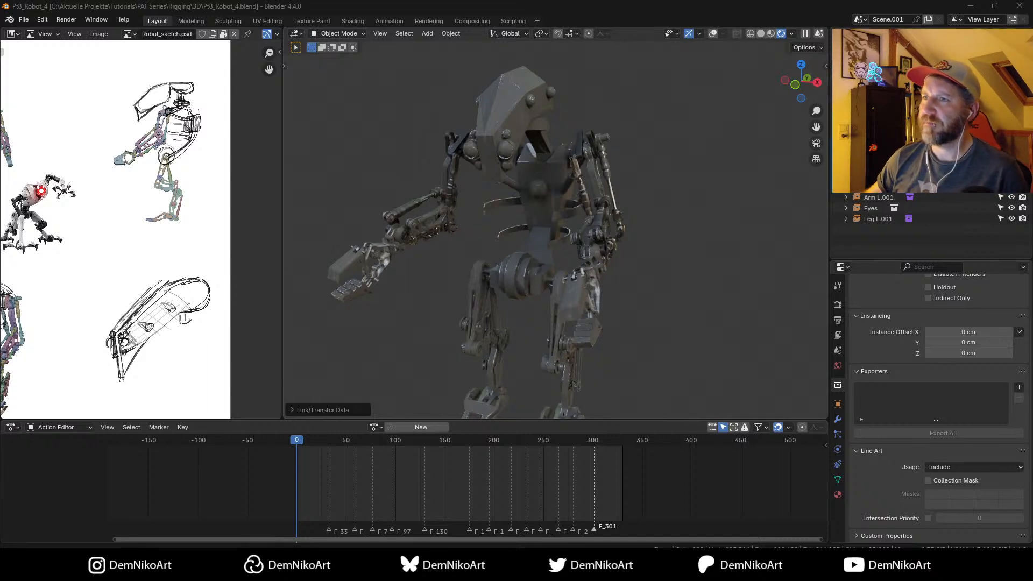
Step: Show the Face Orientation overlay on the robot
middle_drag(586, 212, 635, 227)
key(q)
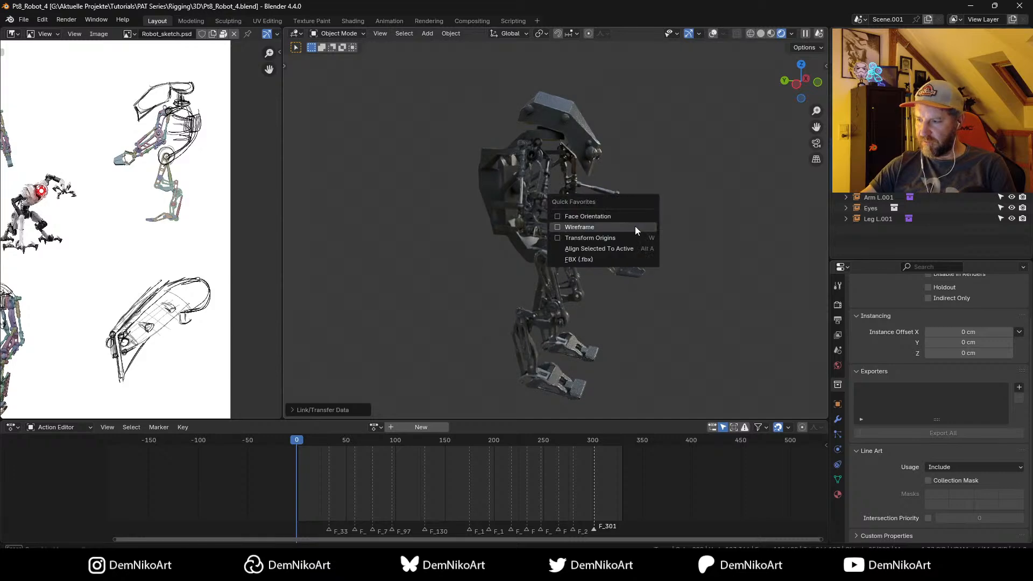
click(634, 217)
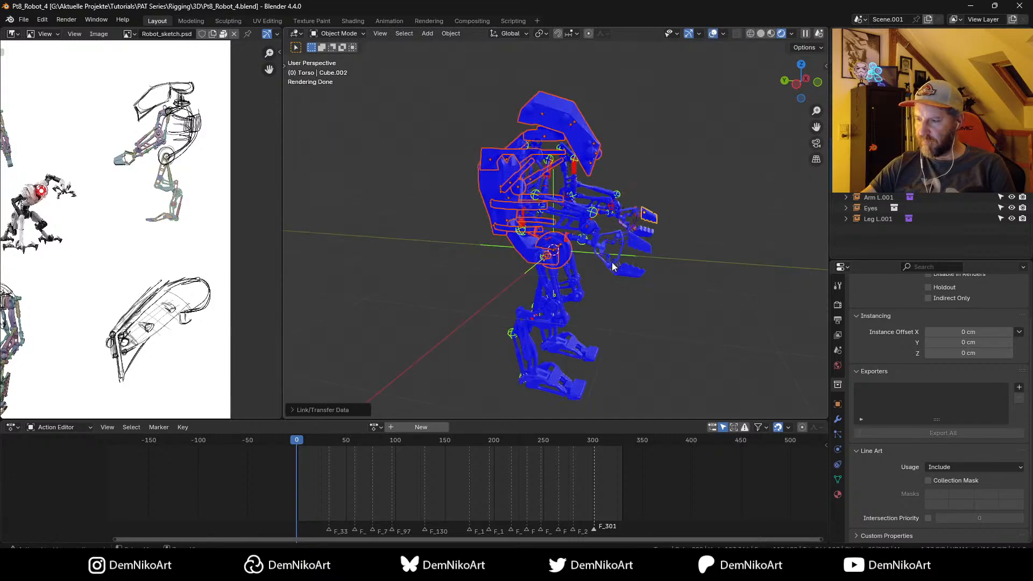
Step: Flip the inverted normals of the red detail plate Detail_169.001 on the forearm in Edit Mode
middle_drag(612, 266, 644, 228)
scroll(640, 199, up, 5)
scroll(640, 193, up, 2)
click(672, 225)
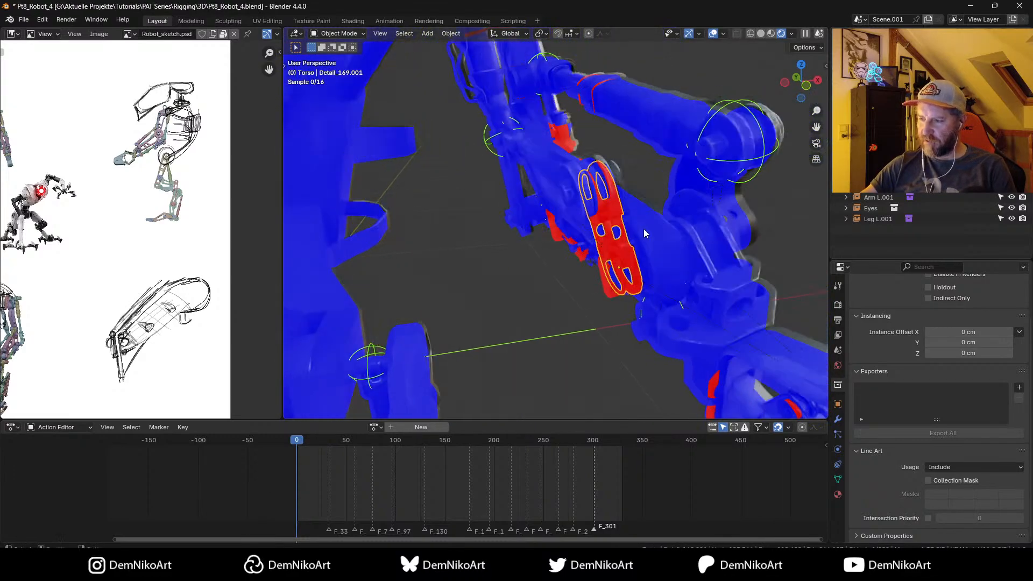
key(Tab)
key(Tab)
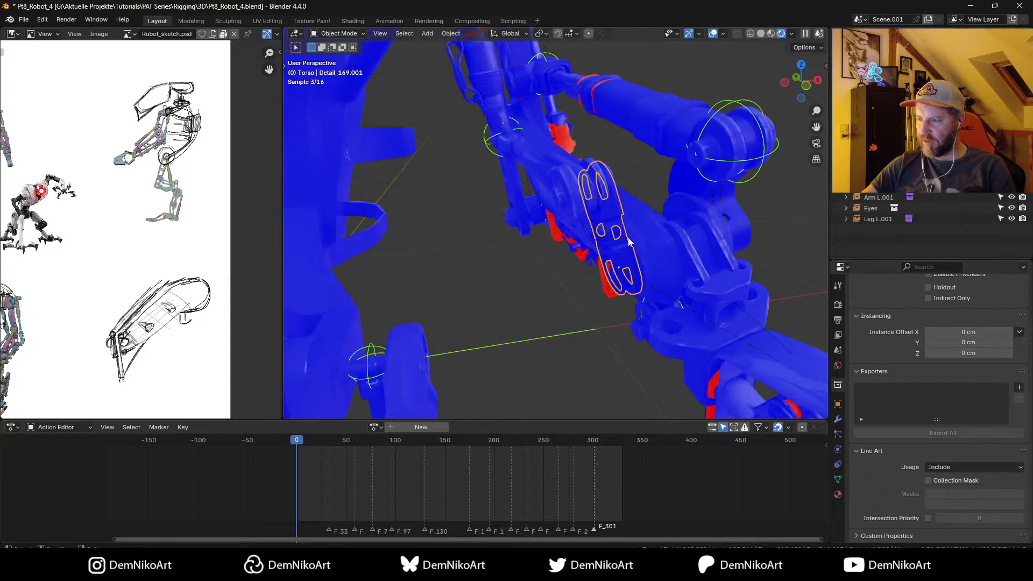
Step: Recalculate the normals of the whole forearm rod techbit.011, including its red square flange, in Edit Mode
middle_drag(623, 293, 592, 286)
click(591, 278)
key(Tab)
key(l)
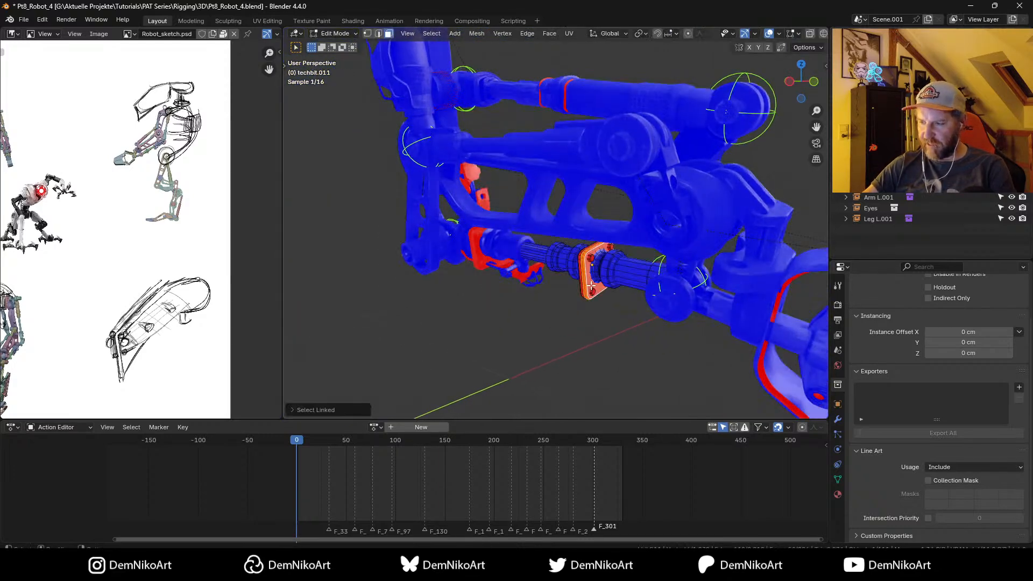
key(a)
key(Tab)
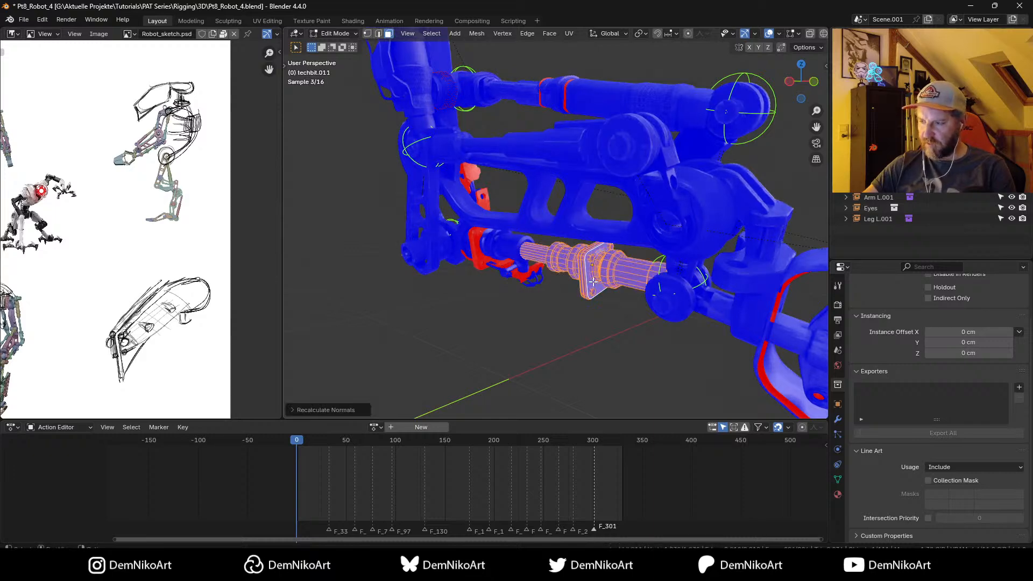
Step: Recalculate the normals of the adjoining forearm cylinder techbit.001 with the red bracket and hook
click(489, 245)
key(KP_Decimal)
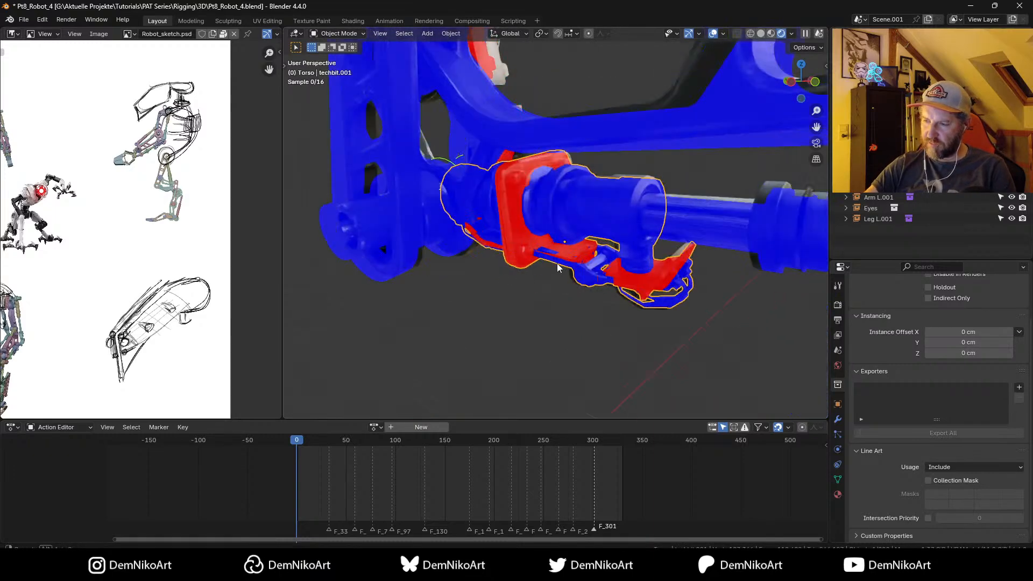
middle_drag(557, 263, 584, 215)
key(Tab)
key(Tab)
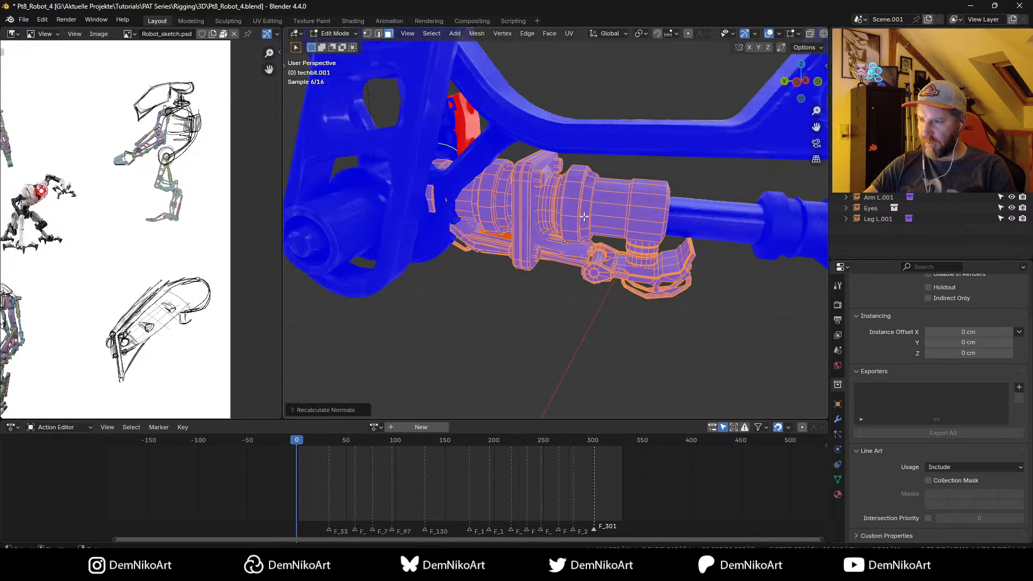
Step: Recalculate the normals of the long upper-arm piston techbit.009 with the red lower housing
click(480, 125)
key(KP_Decimal)
middle_drag(651, 218, 578, 268)
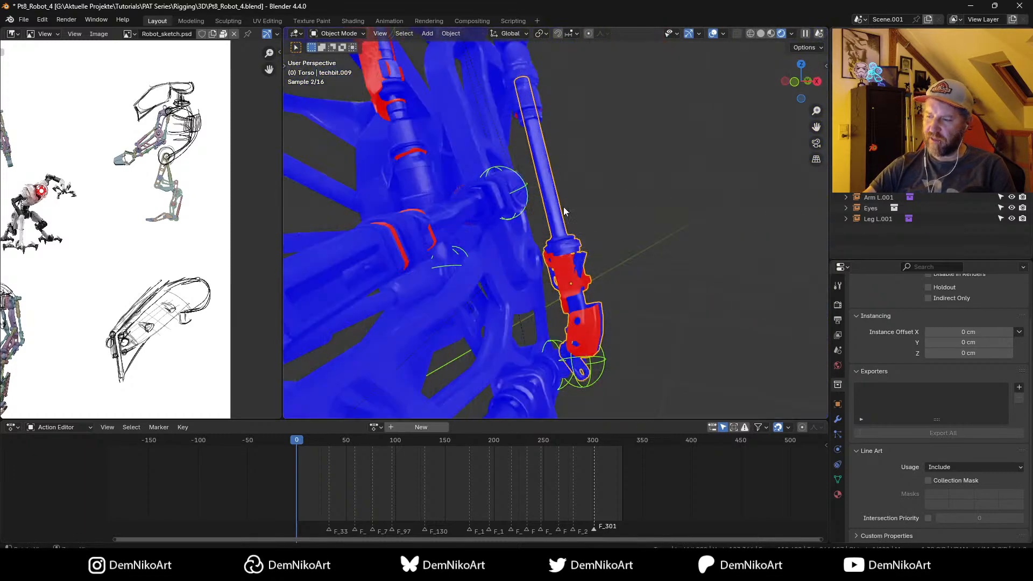
key(Tab)
key(shift+n)
key(Tab)
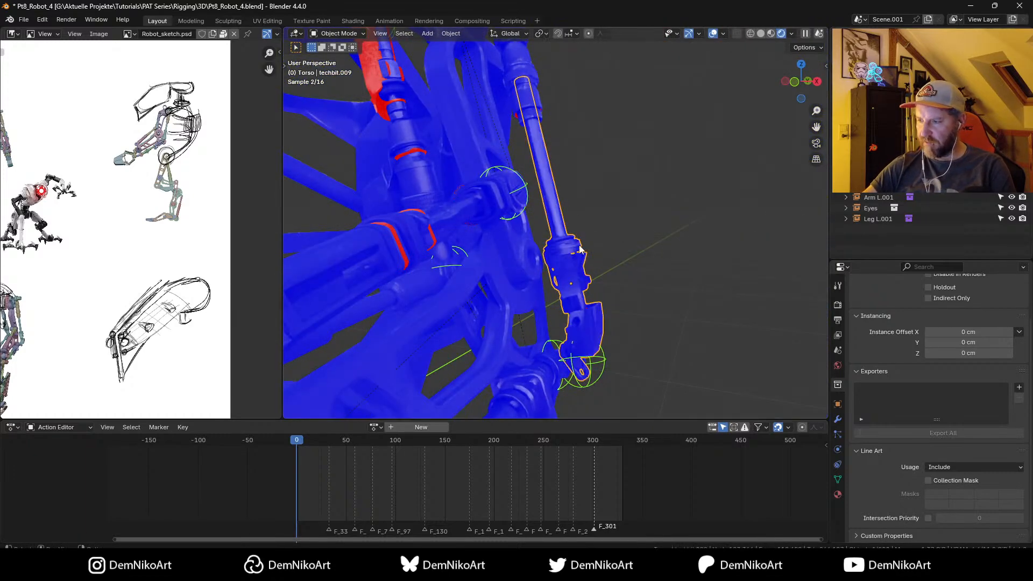
Step: Recalculate the normals of the red upper-arm piston techbit.010 below the shoulder joint
scroll(579, 249, down, 5)
click(486, 164)
key(KP_Decimal)
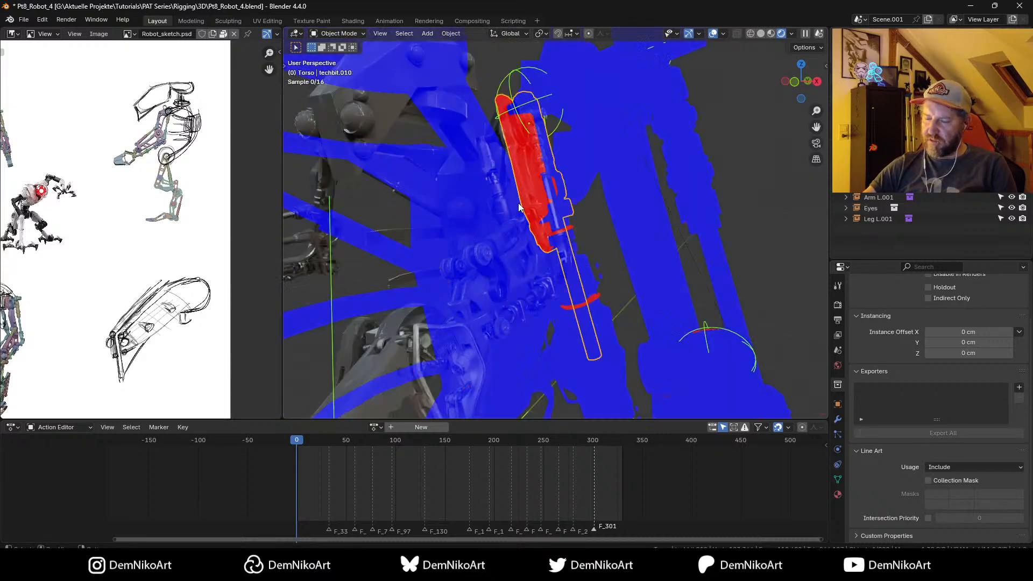
key(Tab)
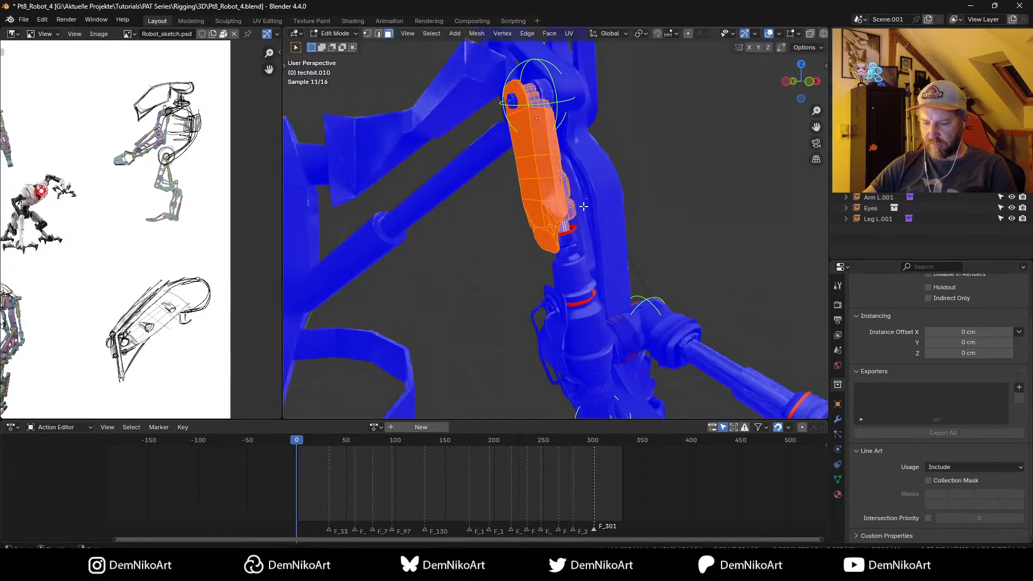
key(shift+n)
key(Tab)
Step: Turn off the Face Orientation overlay with the whole robot in view and save the file
scroll(589, 168, down, 5)
mouse_move(577, 224)
middle_down()
mouse_move(611, 233)
mouse_move(643, 267)
mouse_move(538, 294)
mouse_move(570, 237)
middle_up()
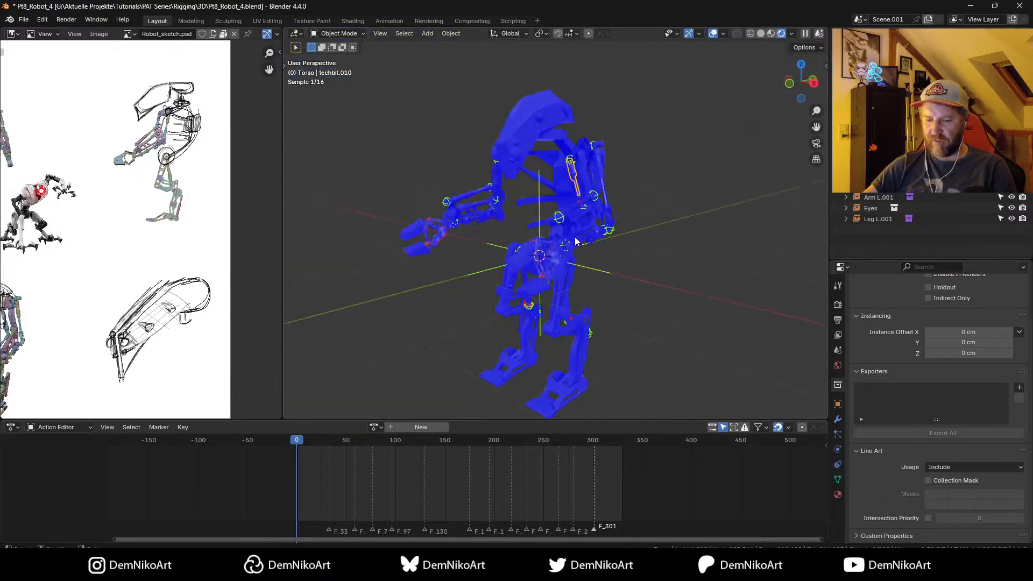
key(q)
click(571, 235)
key(ctrl+s)
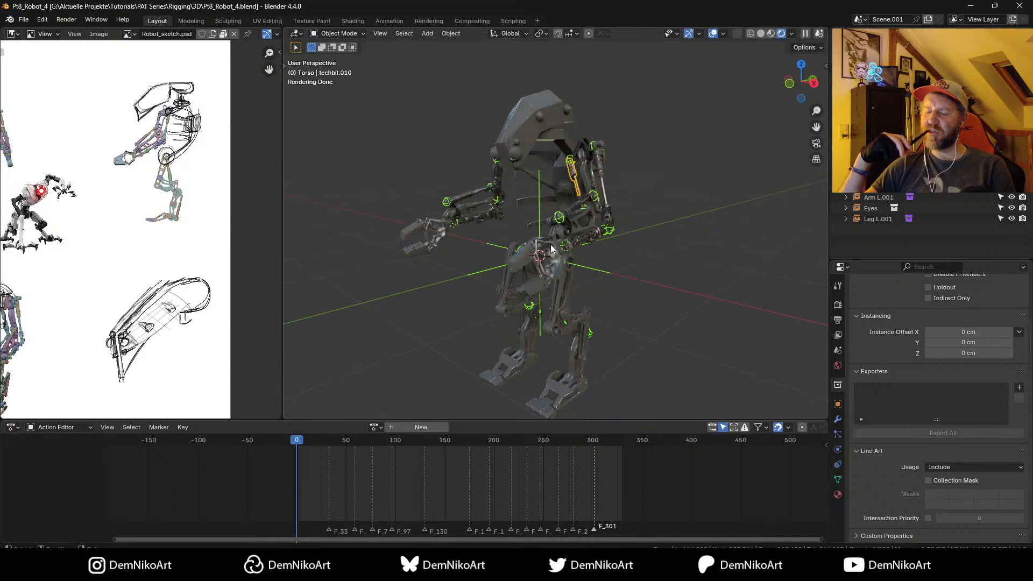
Step: Examine the eye spheres on the head and the rendered robot from several sides with the overlays hidden
click(540, 117)
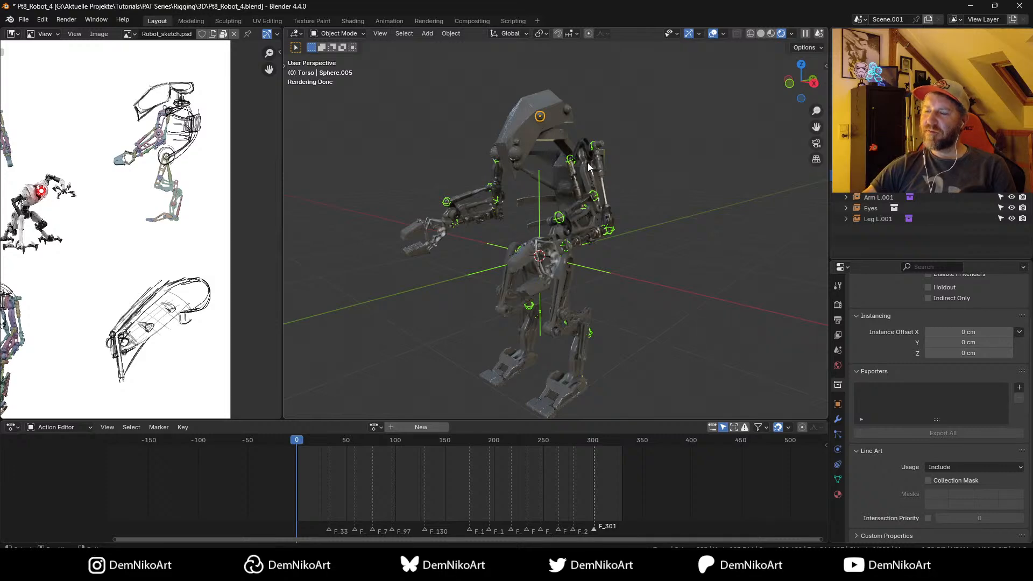
middle_drag(589, 165, 582, 214)
scroll(581, 214, up, 6)
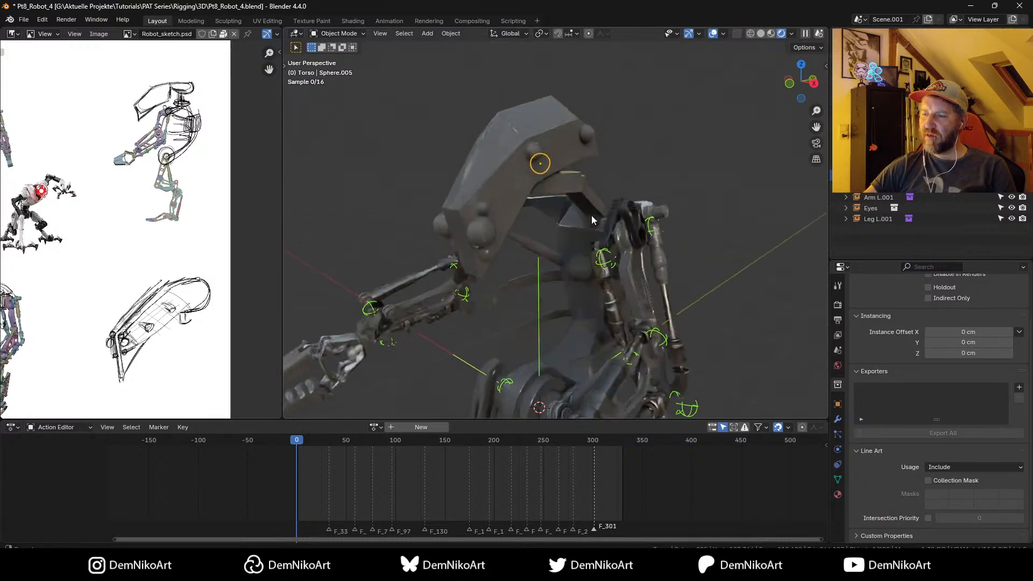
click(496, 245)
mouse_move(587, 227)
middle_down()
mouse_move(641, 180)
mouse_move(663, 209)
mouse_move(676, 195)
mouse_move(636, 195)
mouse_move(681, 214)
mouse_move(808, 205)
mouse_move(636, 214)
mouse_move(623, 240)
mouse_move(646, 260)
mouse_move(657, 253)
mouse_move(618, 229)
middle_up()
key(shift+alt+z)
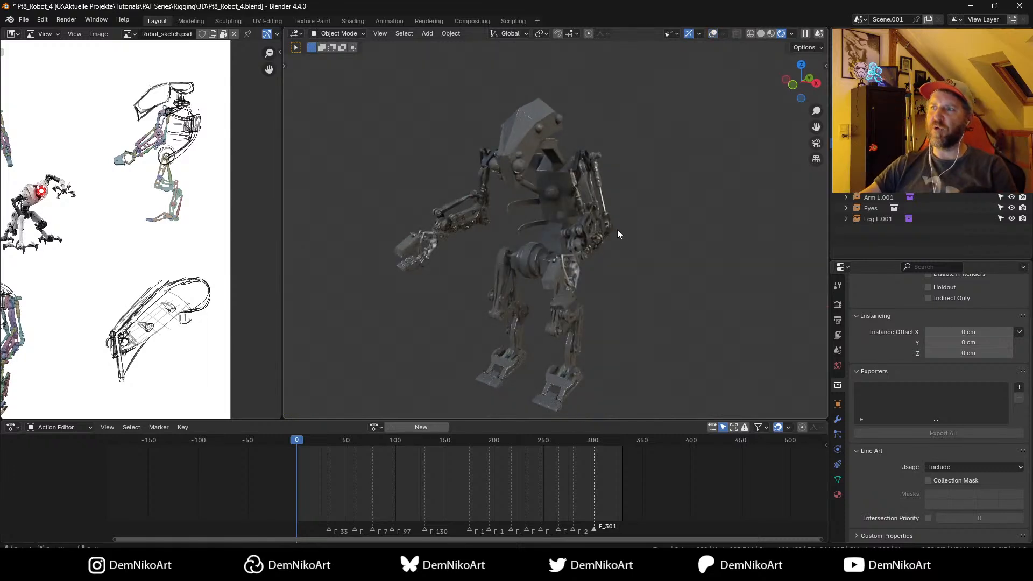
middle_drag(593, 299, 669, 260)
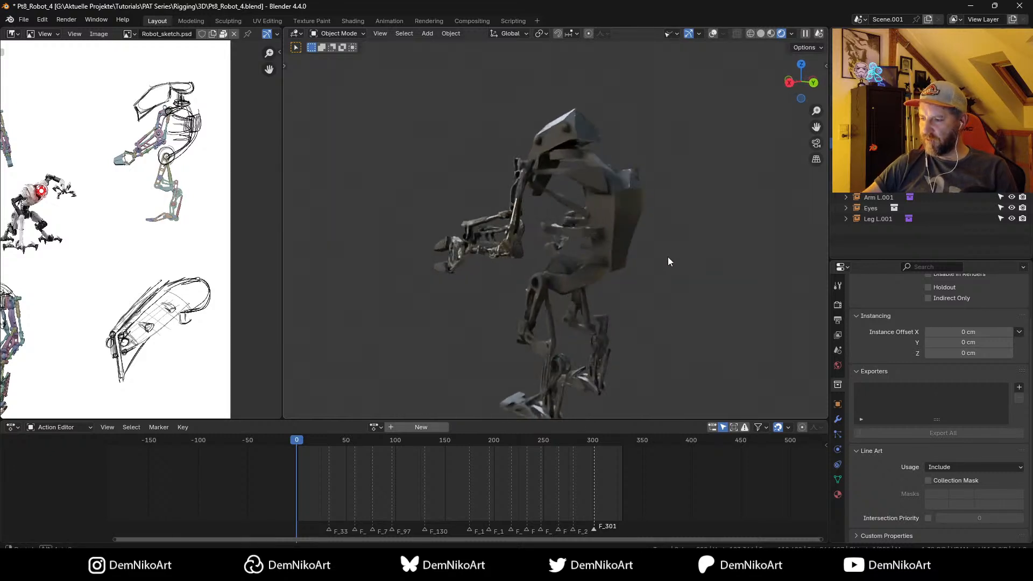
middle_drag(602, 210, 629, 250)
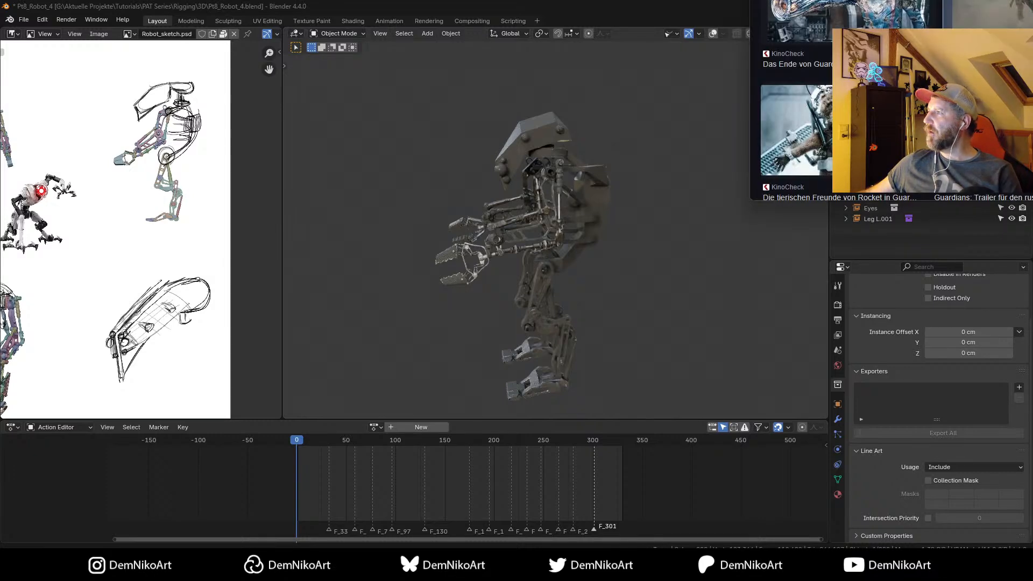
Step: In the browser, examine the "guardians film robot" image results, including the NYU Jordan Center still and the Zashchitniki VFX breakdown
drag(1009, 1, 487, 99)
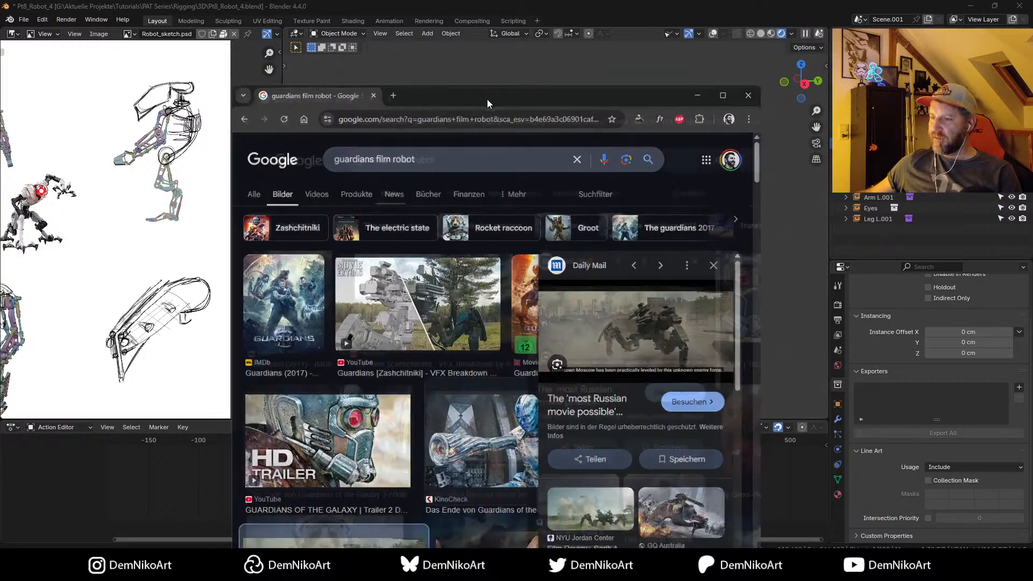
double_click(486, 99)
scroll(743, 371, down, 2)
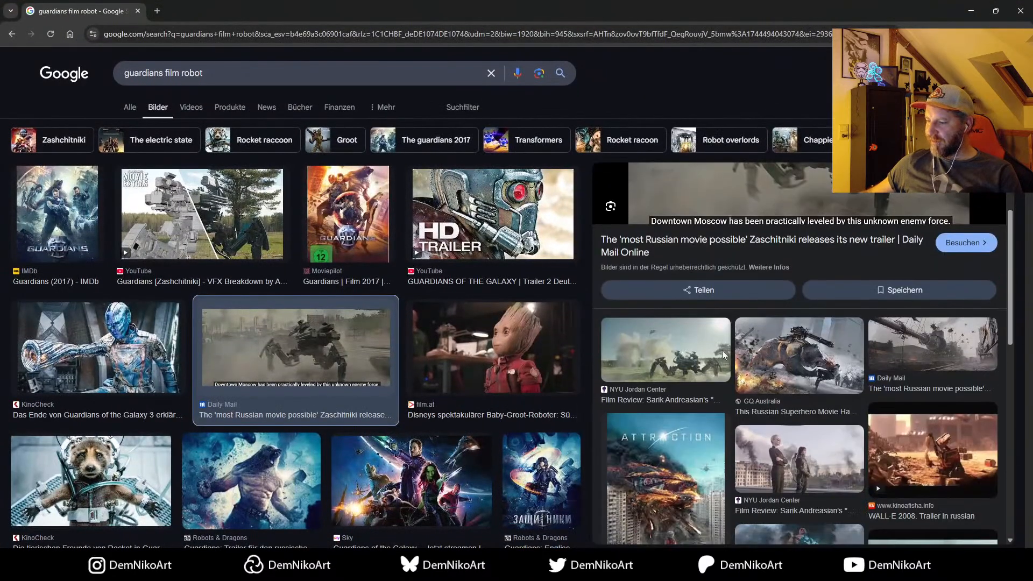
click(675, 361)
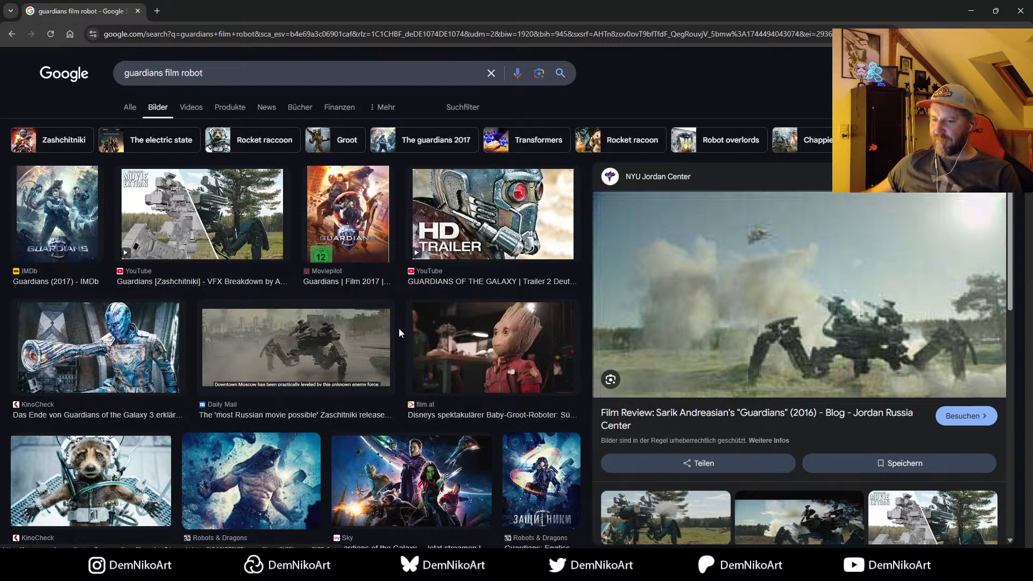
click(228, 206)
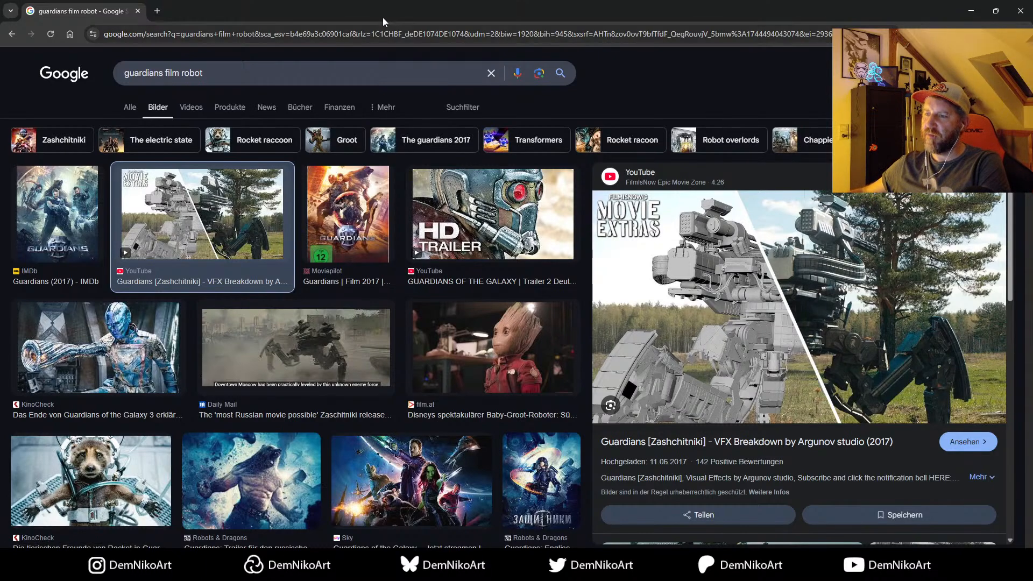
drag(383, 17, 1032, 0)
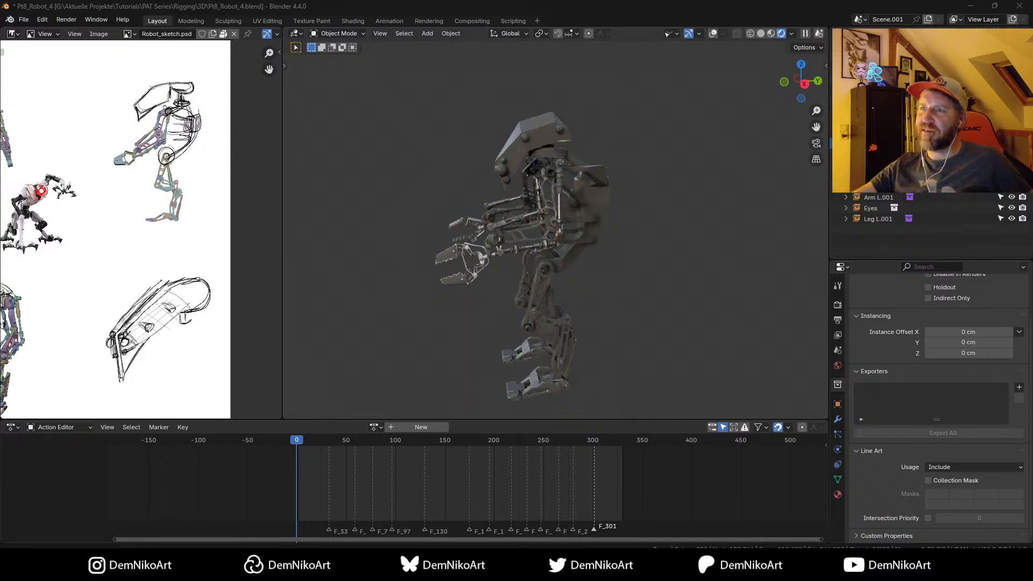
Step: Switch the robot's viewport to Solid shading and bring the front-view body sketch into view in the reference image
mouse_move(588, 256)
shift+middle_down()
mouse_move(602, 244)
mouse_move(605, 279)
mouse_move(648, 253)
mouse_move(640, 269)
mouse_move(647, 247)
shift+middle_up()
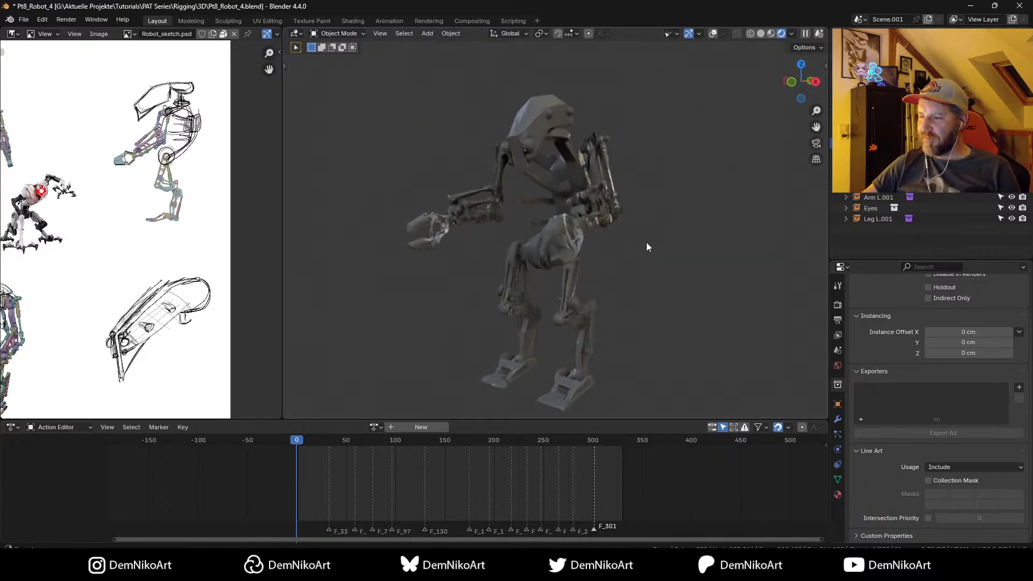
click(762, 34)
mouse_move(672, 182)
middle_down()
mouse_move(637, 210)
mouse_move(644, 224)
mouse_move(622, 238)
mouse_move(630, 240)
middle_up()
mouse_move(108, 270)
middle_down()
mouse_move(238, 292)
mouse_move(278, 180)
mouse_move(153, 176)
mouse_move(185, 269)
middle_up()
scroll(152, 176, up, 1)
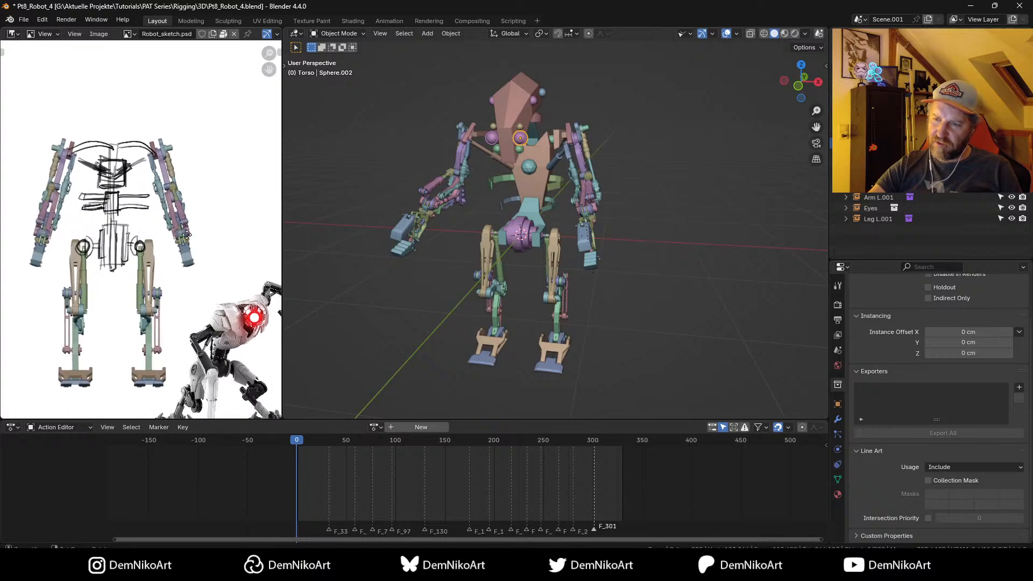
Step: Examine how the thigh, the round joint and the knee part Projection object.004 connect in the robot's leg
mouse_move(616, 217)
middle_down()
mouse_move(628, 221)
mouse_move(620, 279)
mouse_move(601, 256)
middle_up()
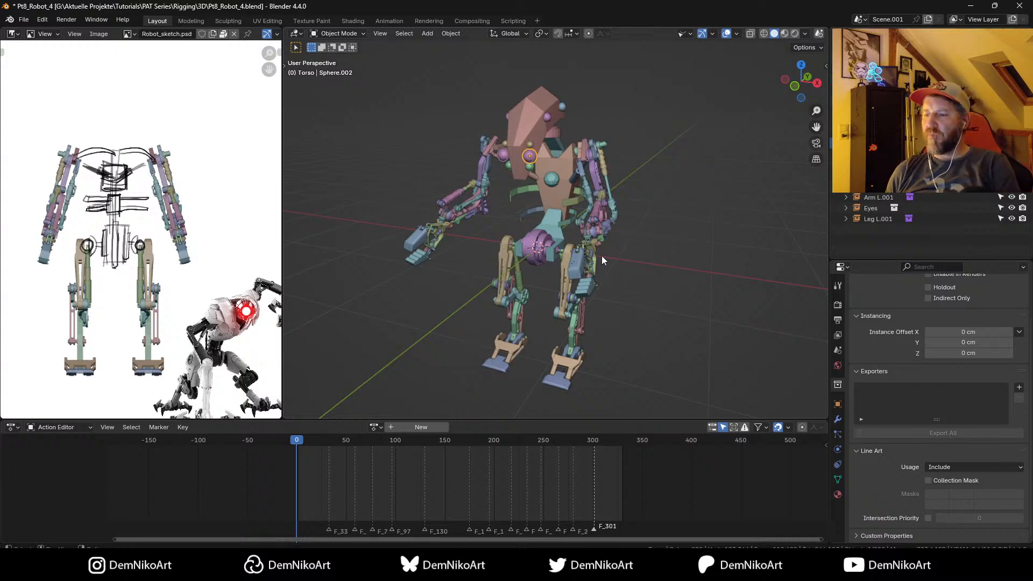
middle_drag(601, 256, 576, 270)
scroll(582, 275, up, 2)
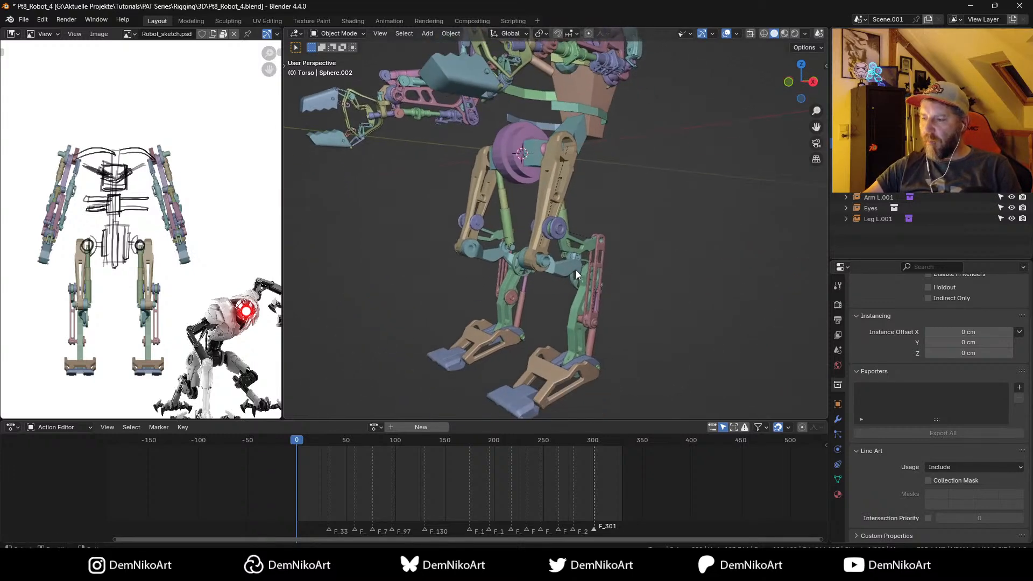
scroll(586, 250, up, 2)
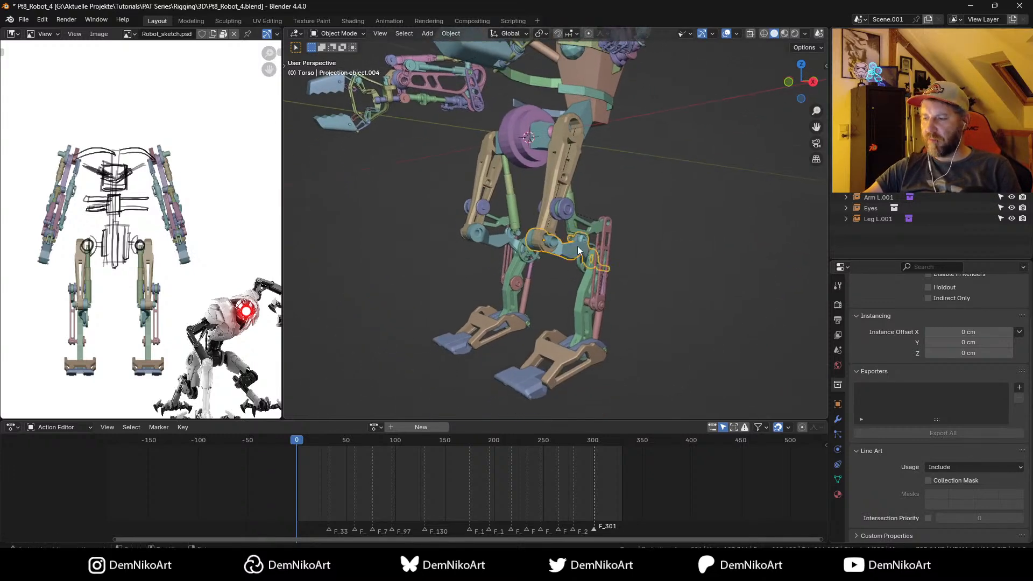
click(592, 267)
scroll(592, 268, up, 1)
shift+middle_drag(591, 267, 548, 176)
key(shift+1)
key(shift+1)
middle_drag(608, 226, 541, 88)
click(541, 86)
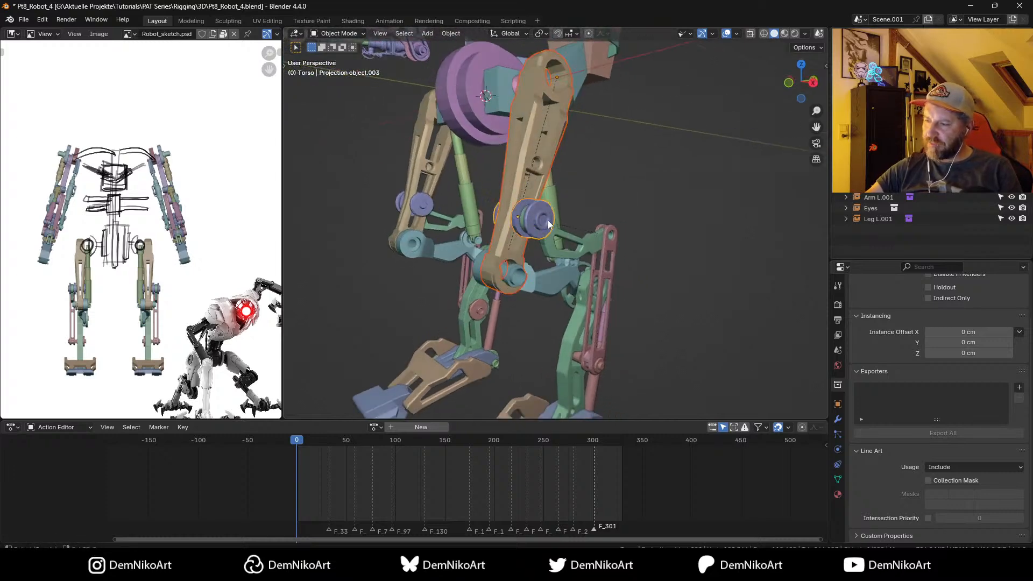
shift+click(565, 277)
middle_drag(565, 277, 581, 310)
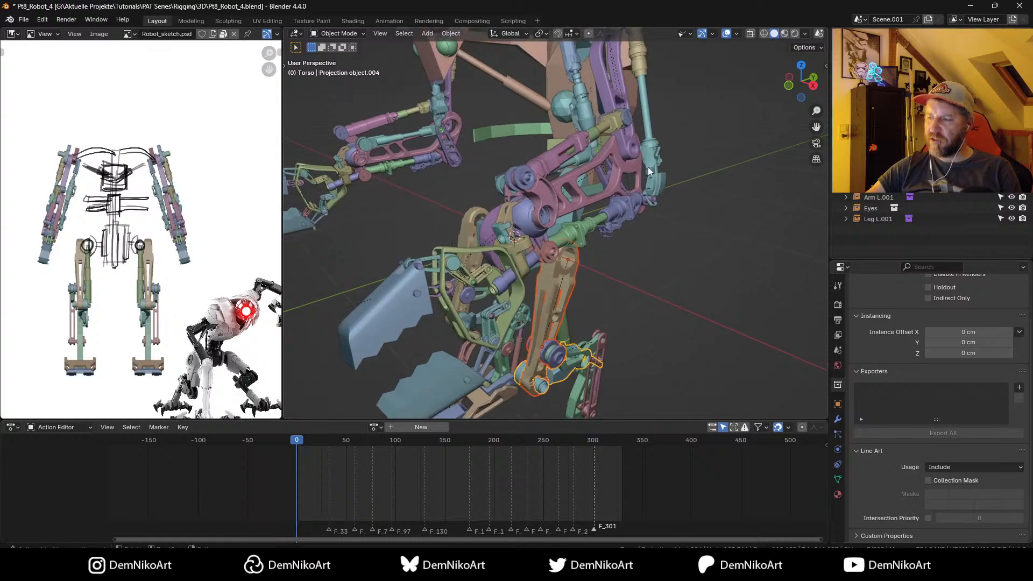
Step: Examine how the arm pistons techbit.009 and techbit.011 and the forearm frame Detail_21.001 fit together
click(643, 168)
scroll(712, 195, up, 3)
middle_drag(712, 194, 579, 191)
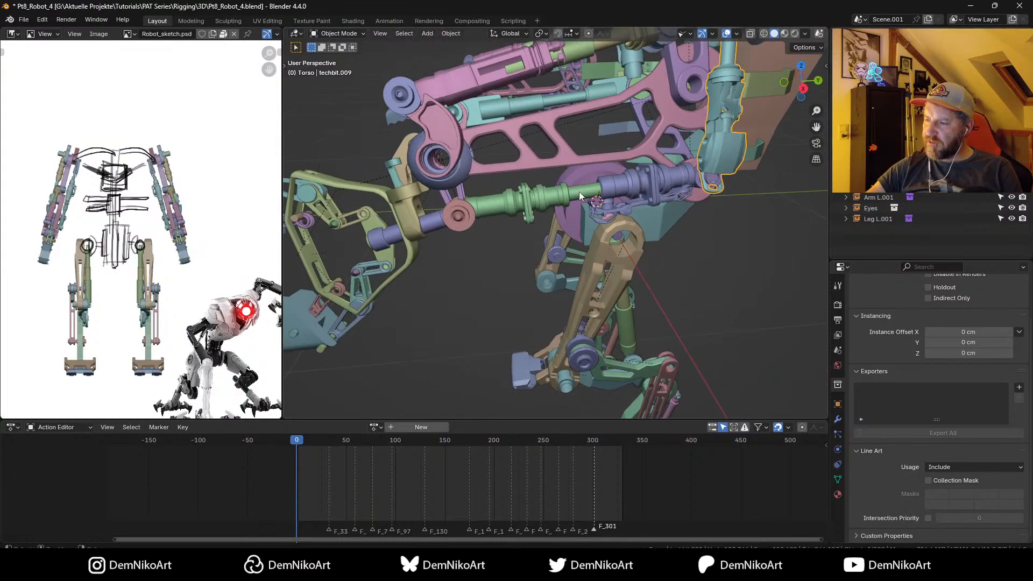
shift+click(579, 194)
scroll(654, 259, up, 3)
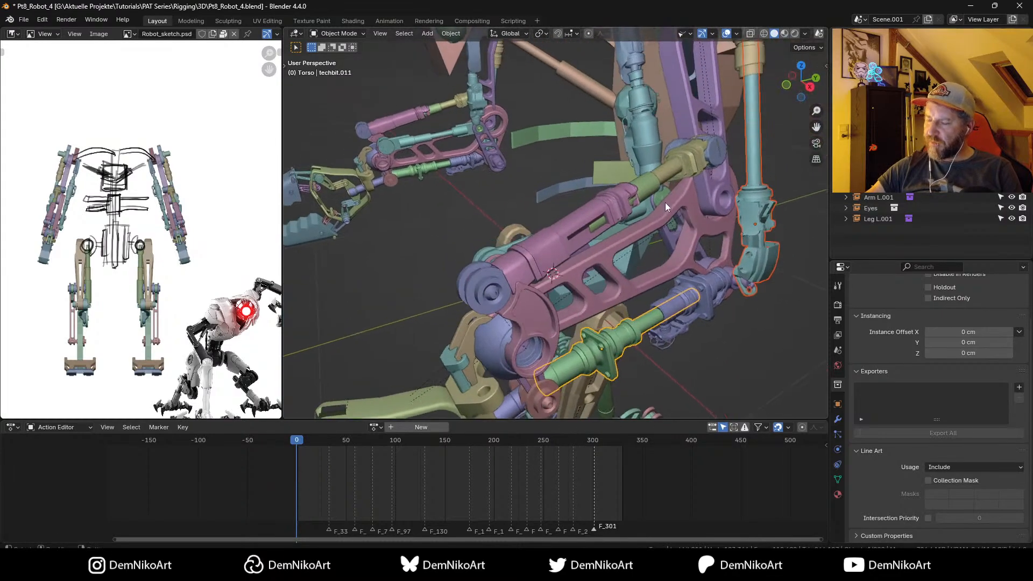
middle_drag(665, 202, 628, 194)
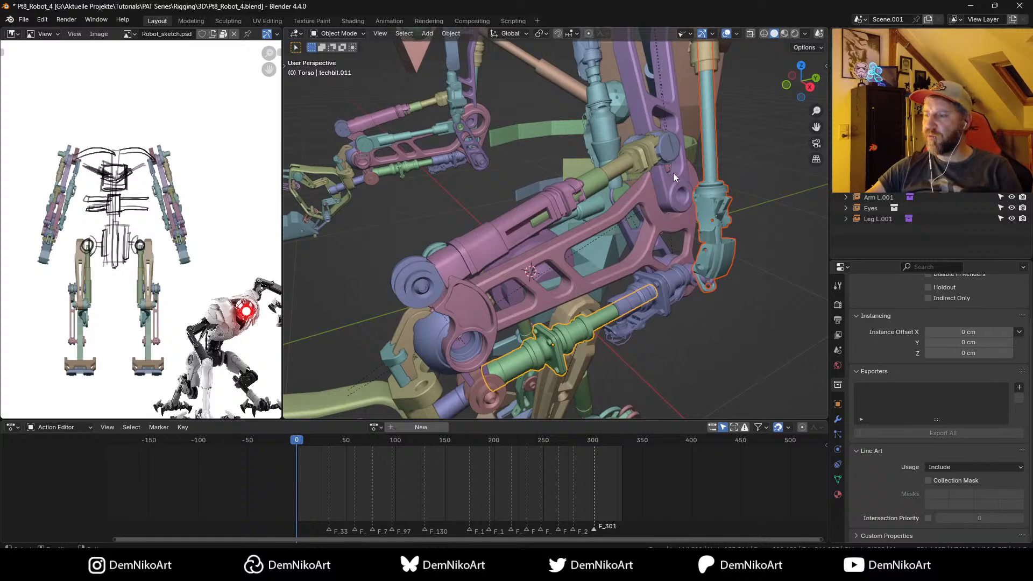
scroll(676, 208, down, 5)
middle_drag(642, 211, 623, 245)
click(631, 205)
click(567, 245)
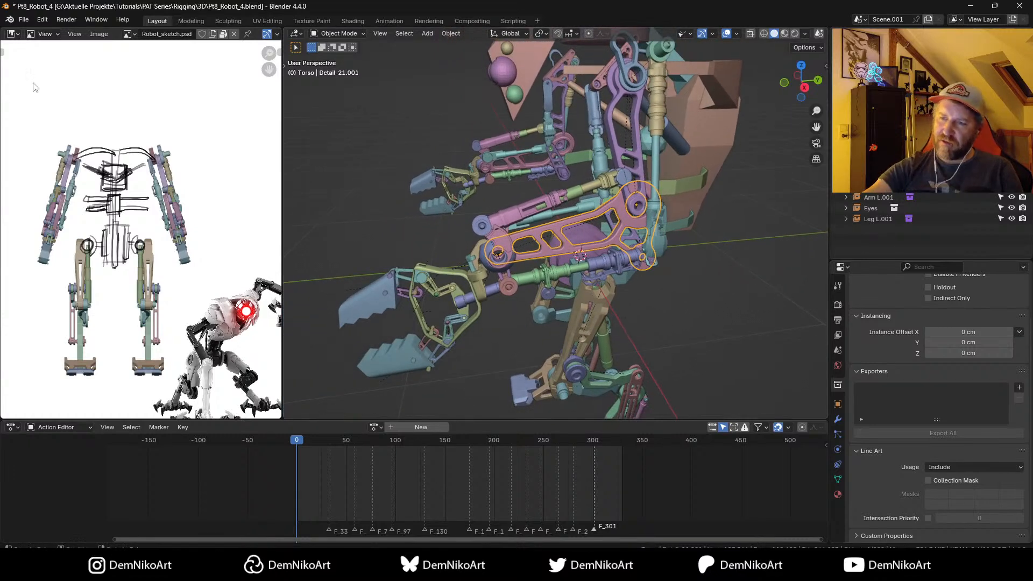
Step: Replace the reference image with the Asset Browser, load HSKitbash01_Blender Asset Library and expand the JRO_HSKITBASH and Vol.1 catalogs
click(13, 34)
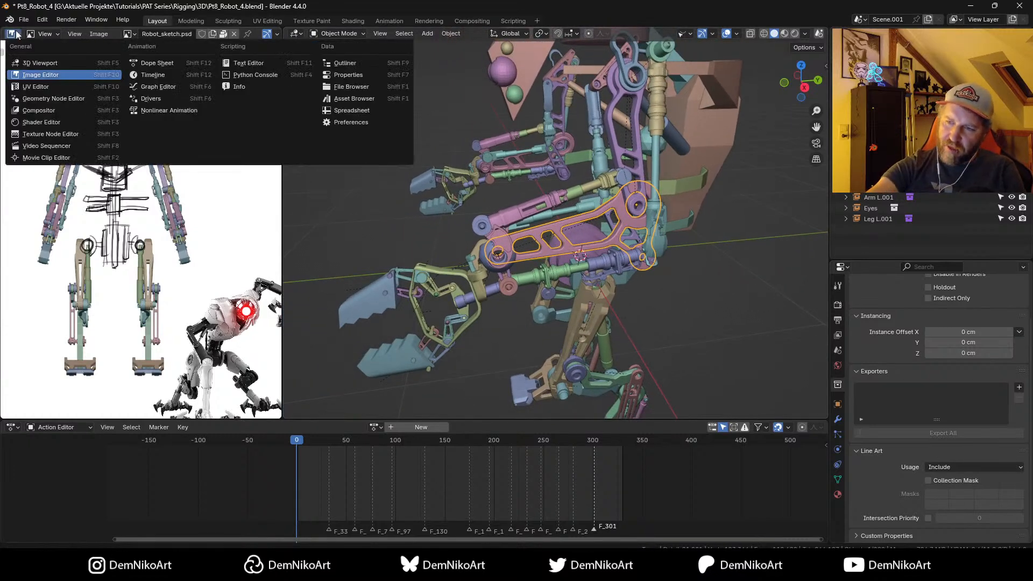
click(352, 98)
click(69, 49)
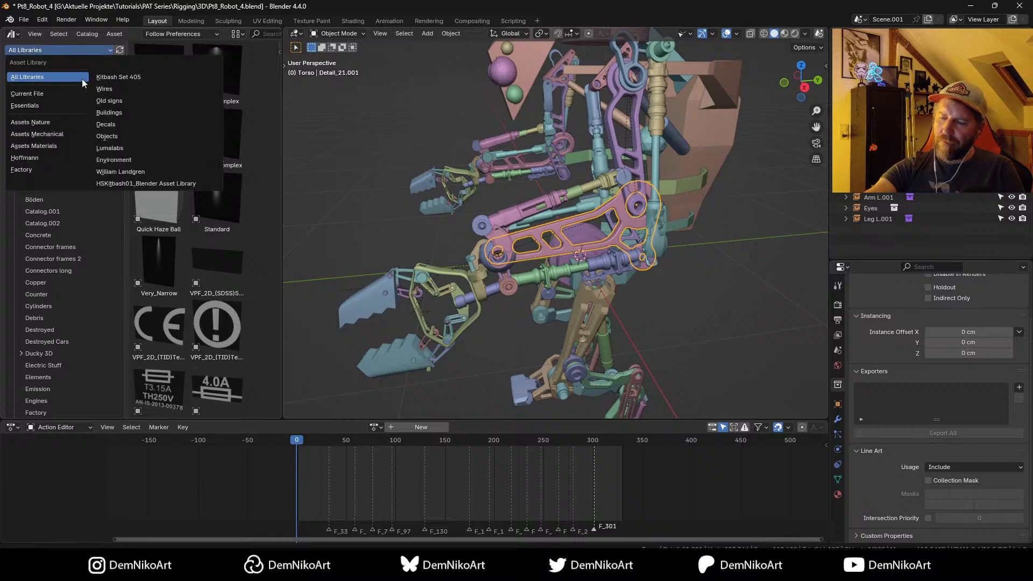
click(166, 181)
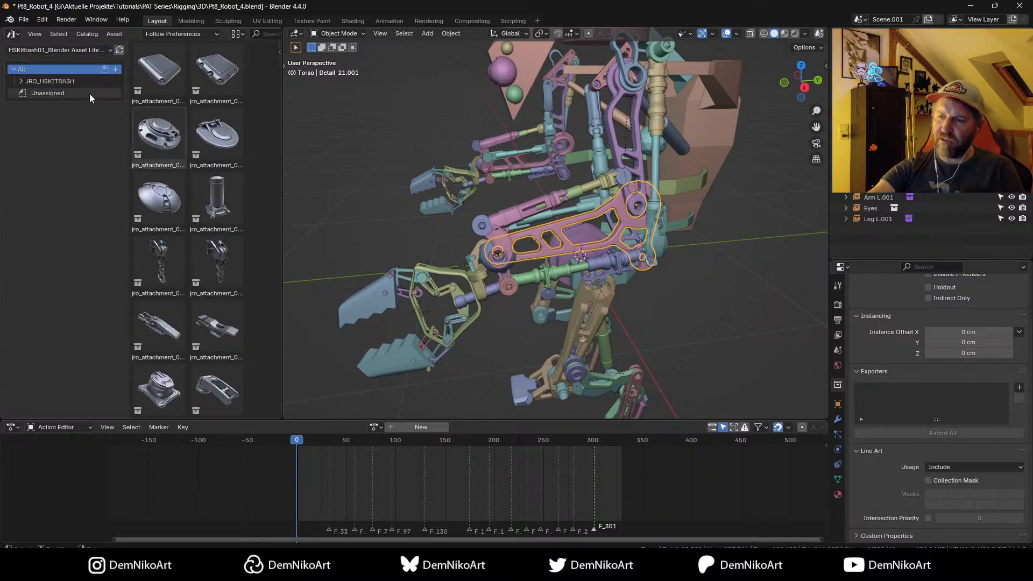
click(21, 81)
click(29, 92)
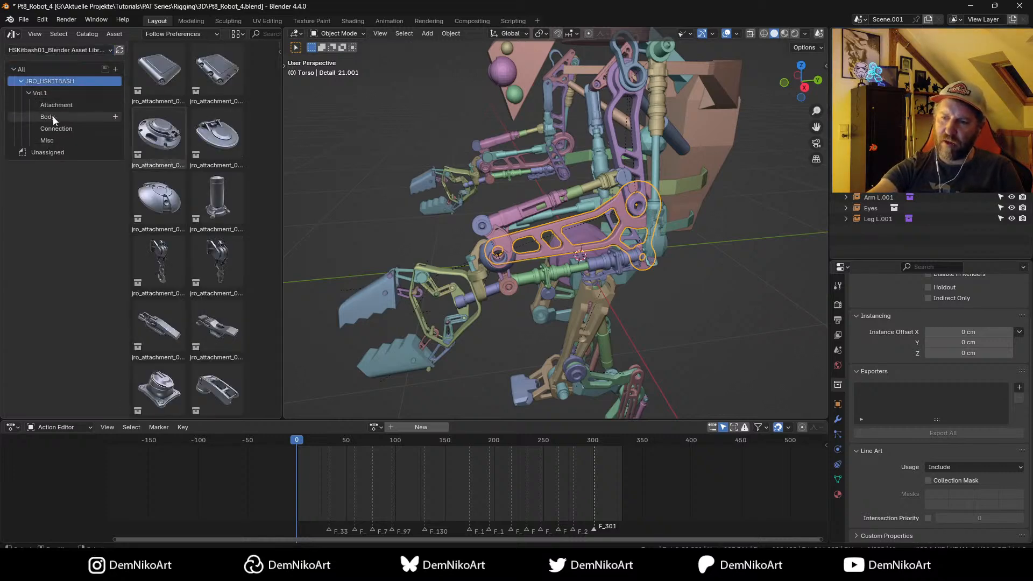
Step: Widen the Asset Browser and look through the assets of the HSKitbash01 Connection catalog
click(55, 128)
drag(282, 242, 372, 242)
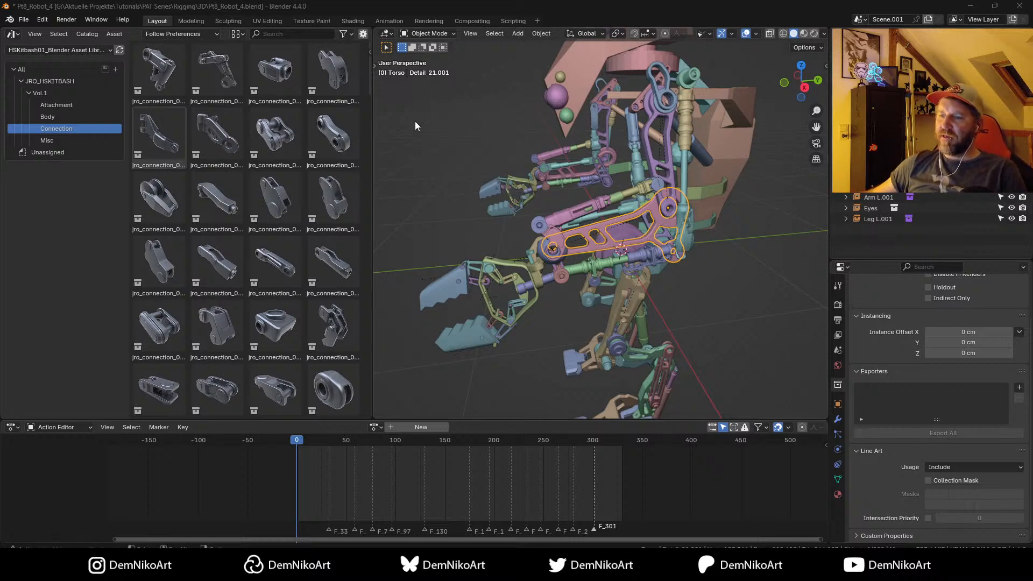
scroll(305, 176, down, 4)
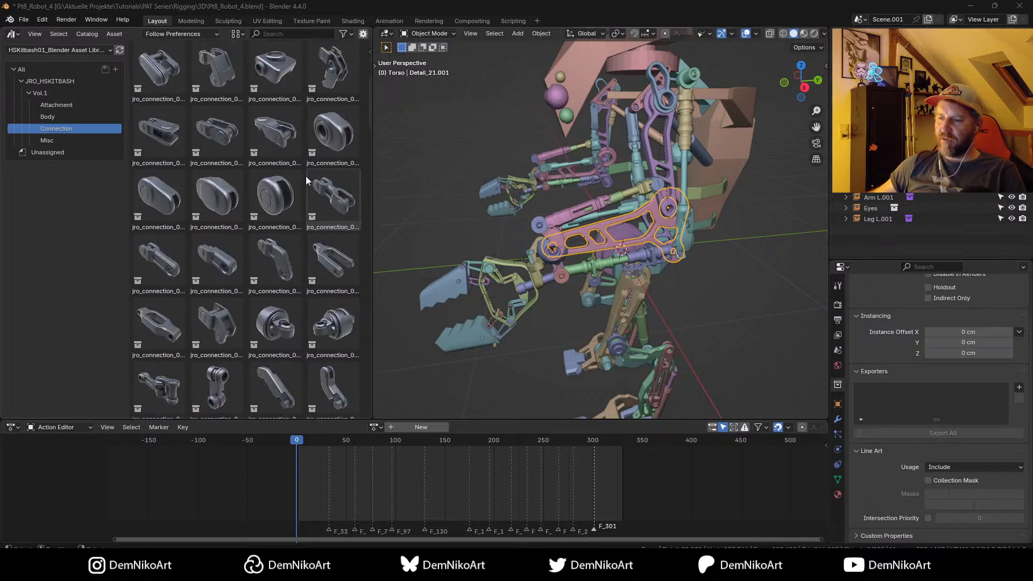
scroll(303, 184, down, 3)
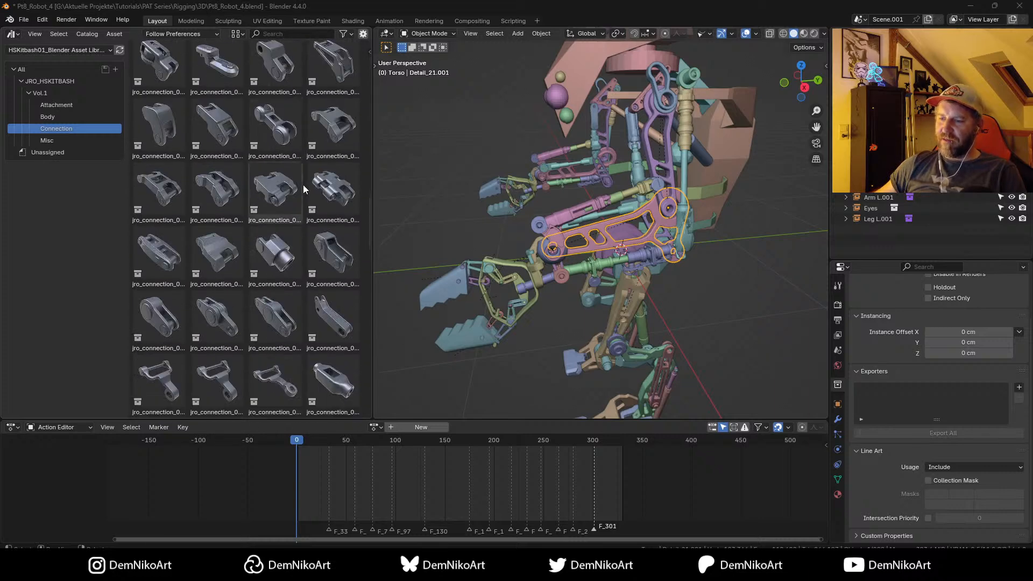
scroll(304, 189, down, 10)
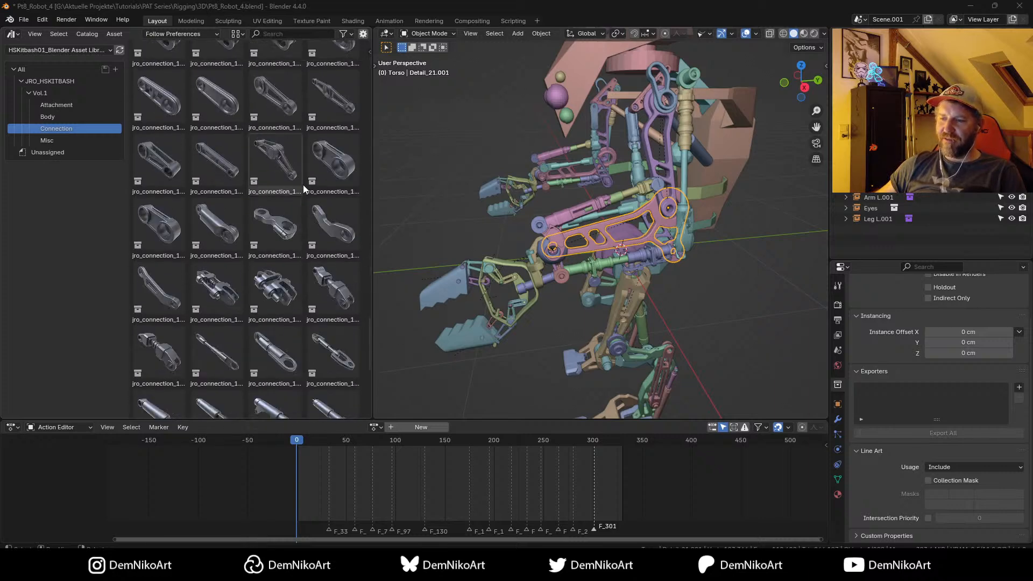
scroll(303, 186, down, 1)
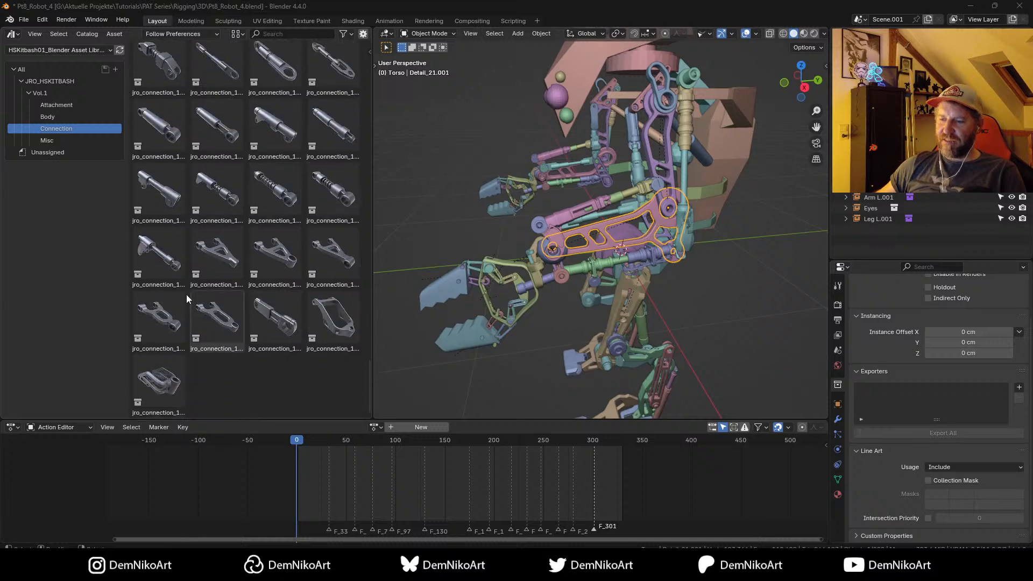
scroll(196, 278, down, 5)
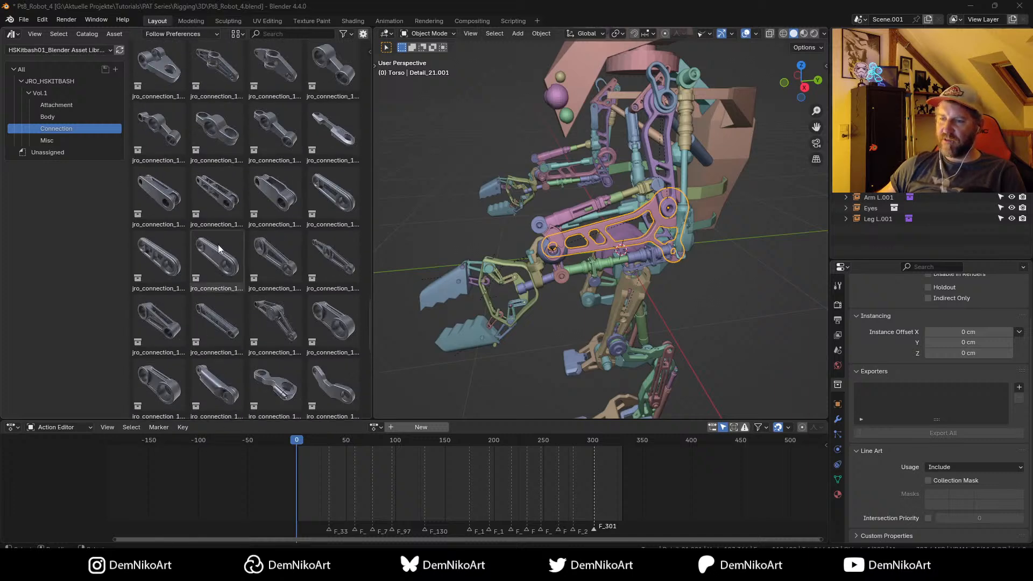
scroll(219, 169, up, 10)
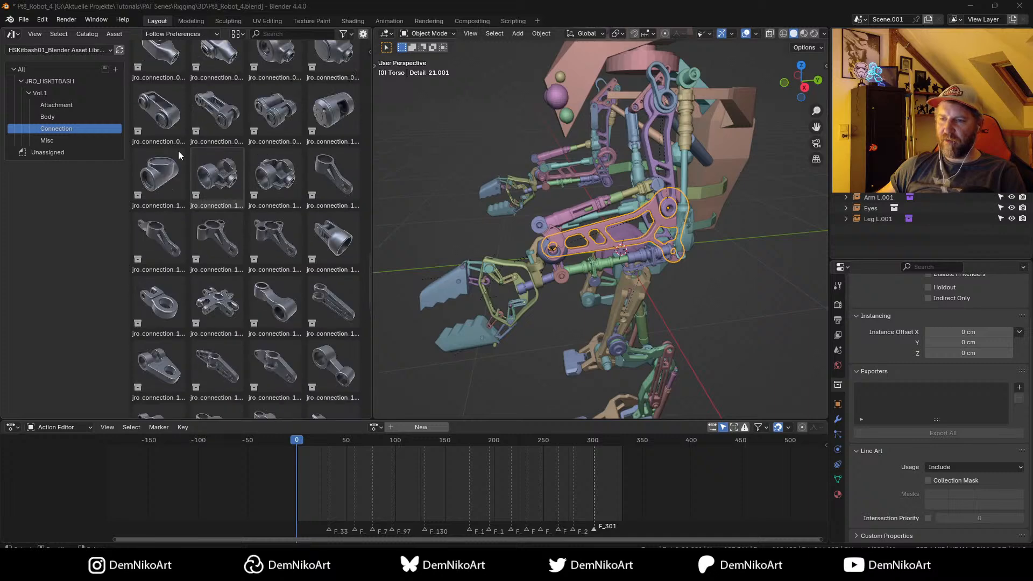
Step: Survey the Body, Misc and Attachment catalogs of the HSKitbash01 library and return to the Connection catalog
click(50, 116)
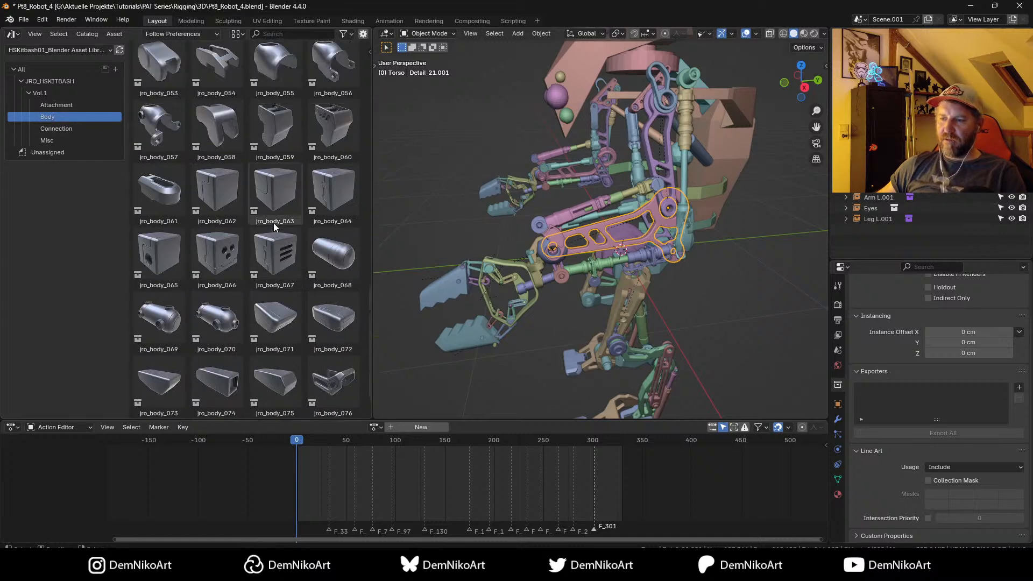
scroll(274, 226, up, 10)
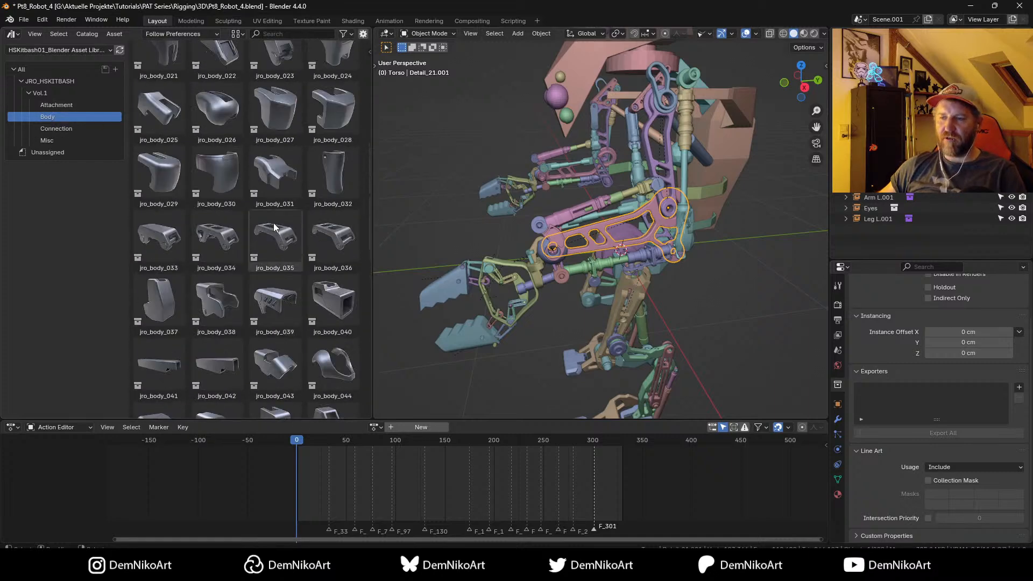
scroll(258, 212, up, 9)
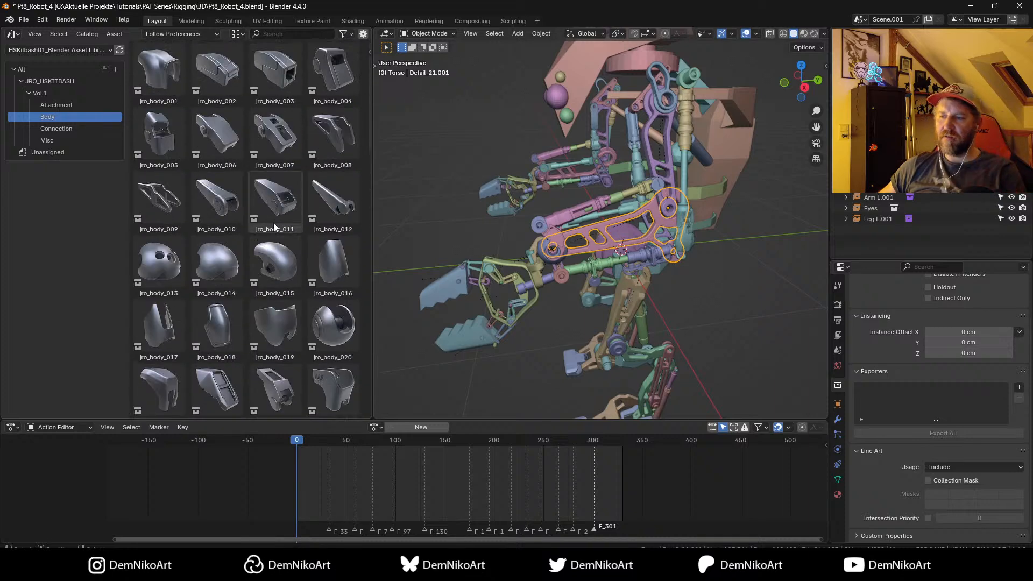
click(90, 141)
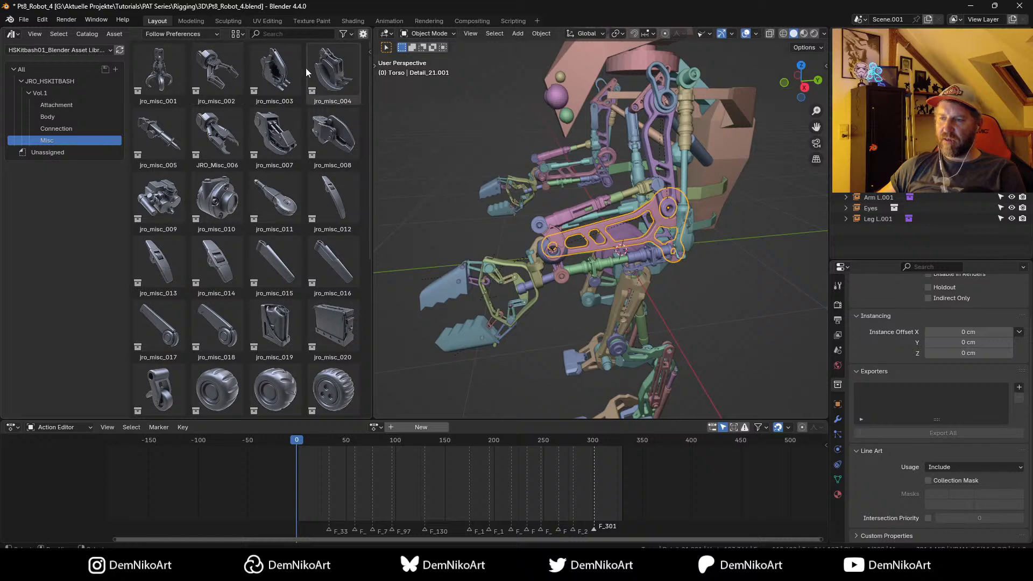
scroll(262, 225, down, 7)
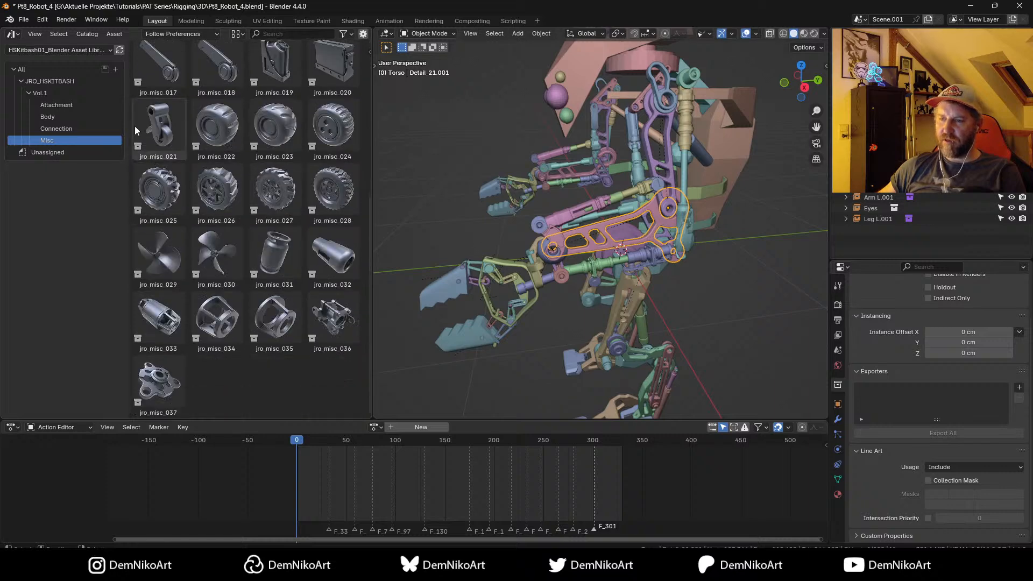
click(82, 104)
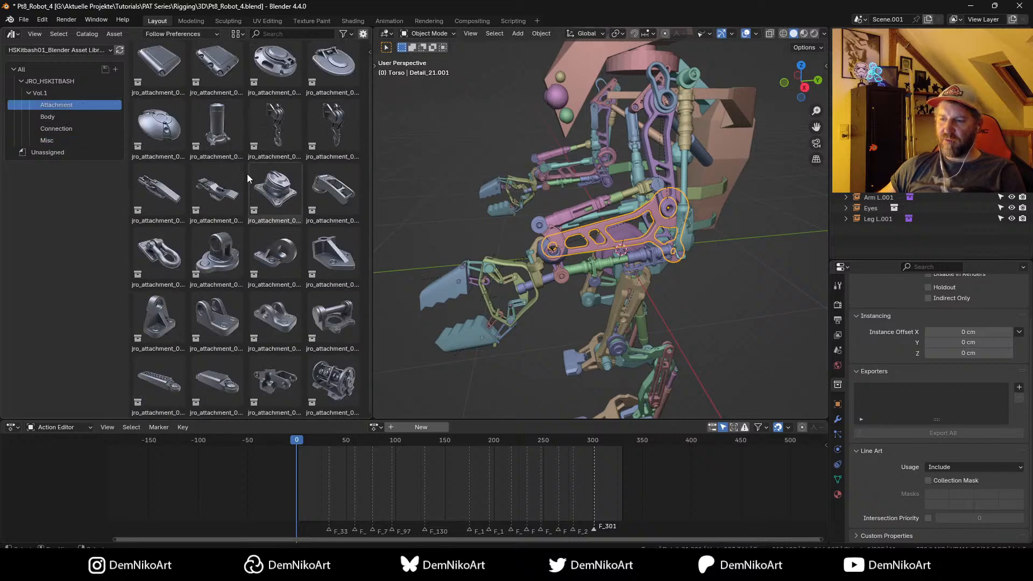
click(67, 130)
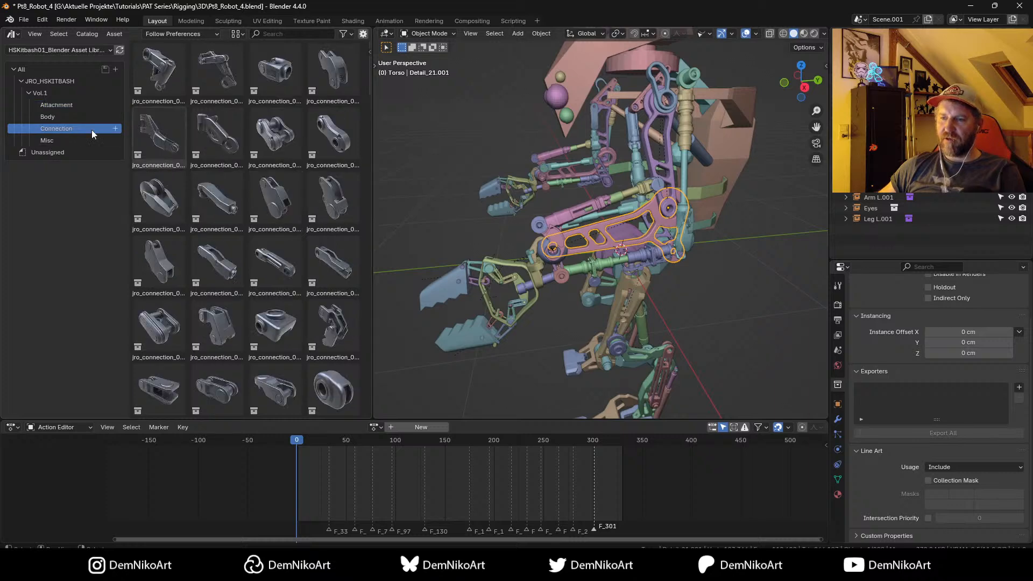
Step: Load the Kitbash Set 405 asset library and go through Connector frames and Connector frames 2 to the Connectors long catalog
click(85, 50)
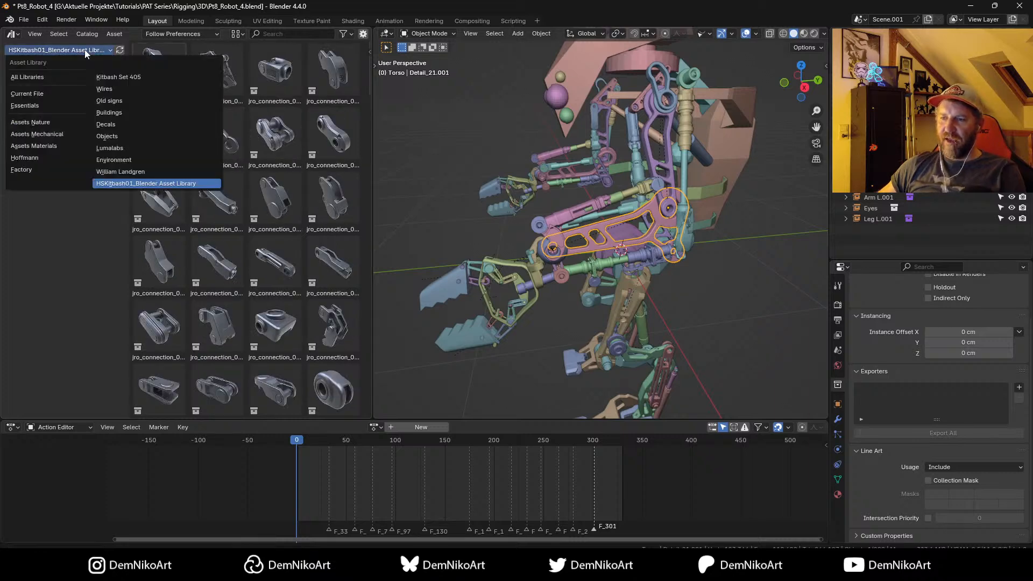
click(139, 76)
click(64, 80)
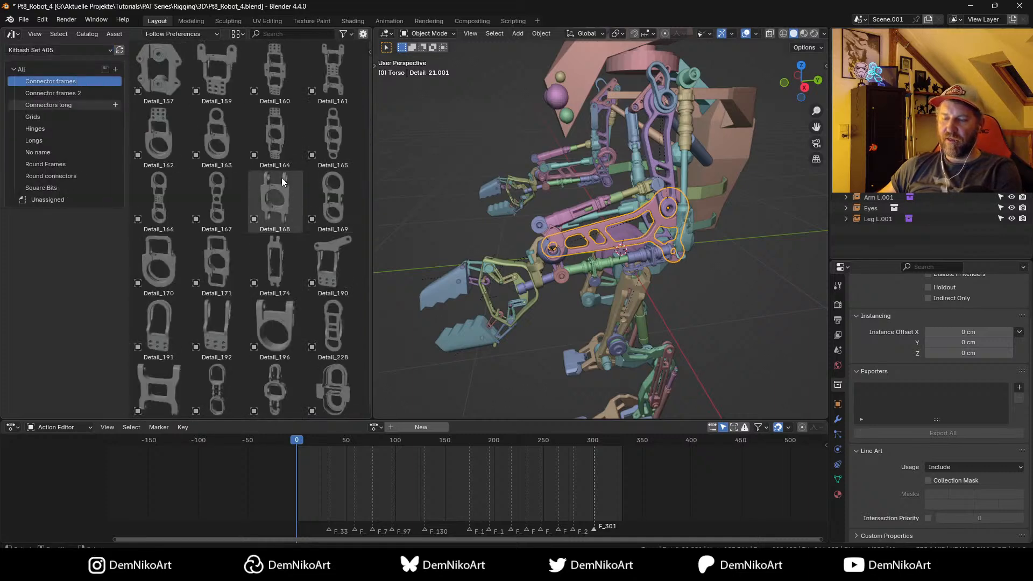
click(47, 95)
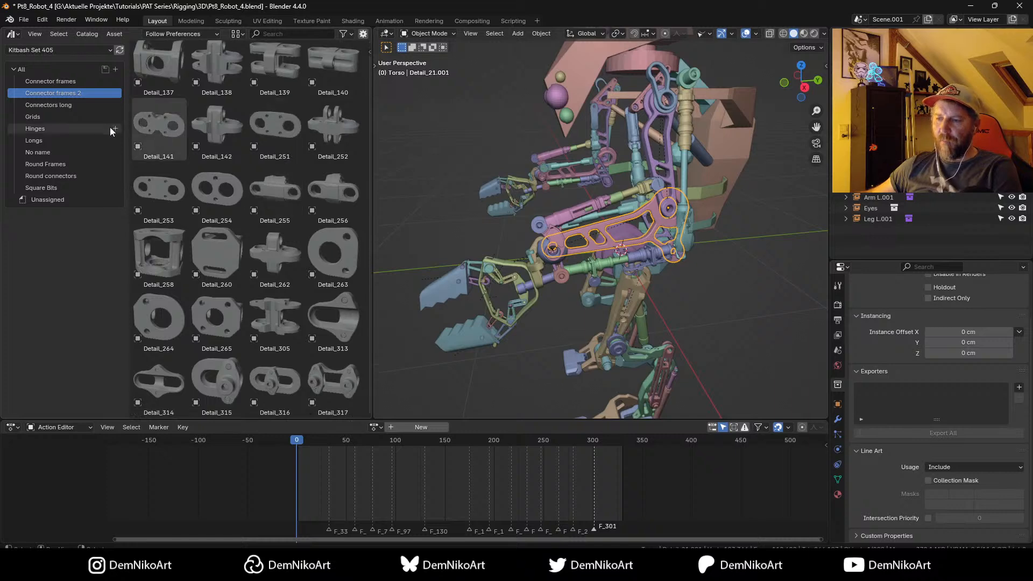
click(52, 105)
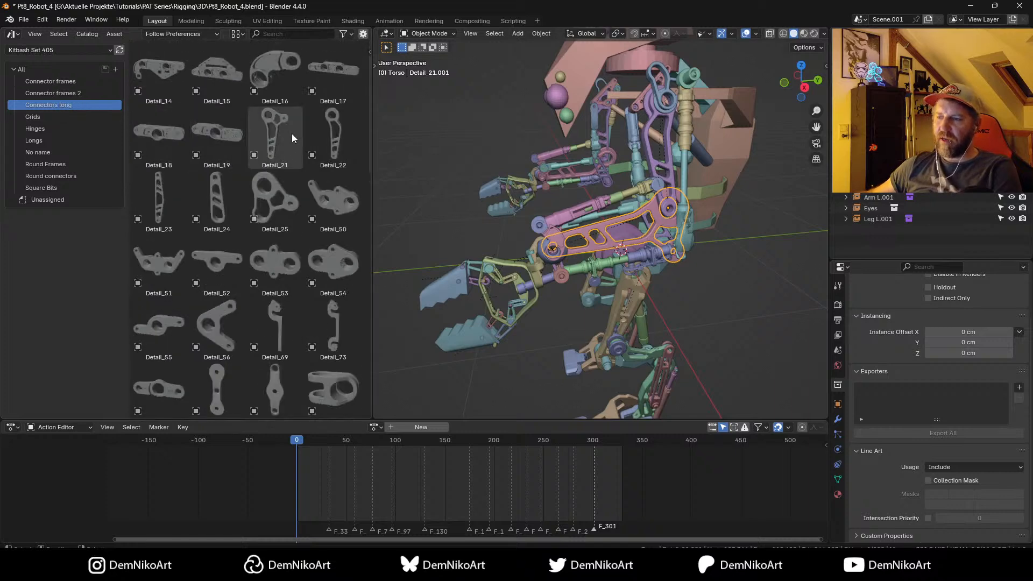
Step: Compare the forearm frame Detail_21.001, isolated in local view, with the library assets Detail_22 and Detail_21, then restore the full robot
click(334, 129)
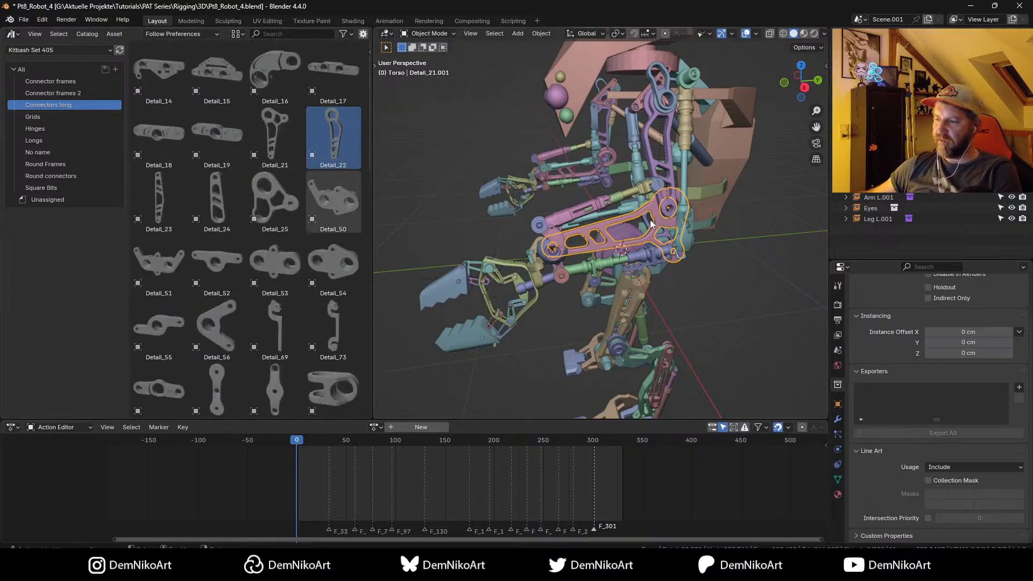
key(KP_Divide)
click(271, 129)
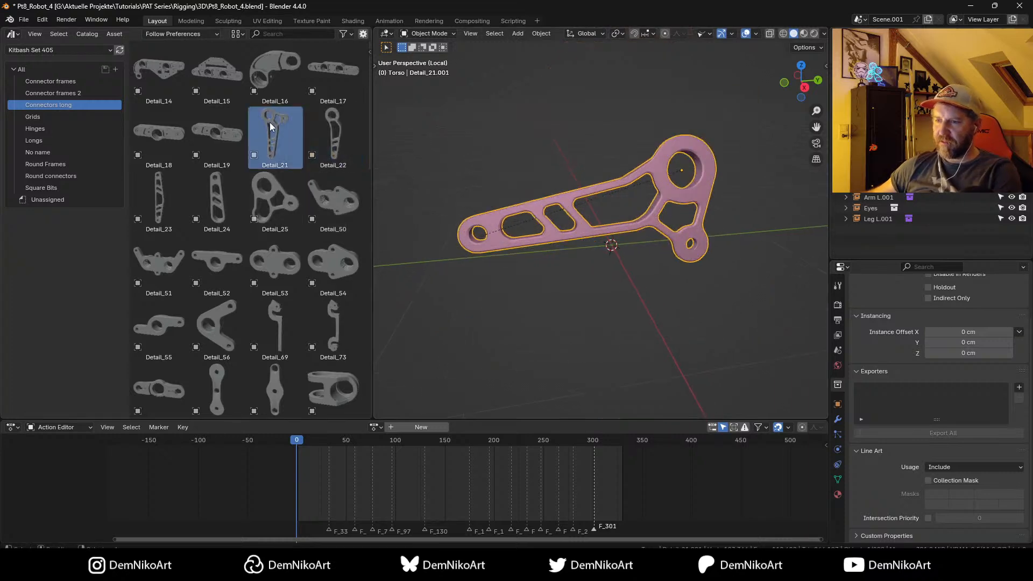
key(KP_Divide)
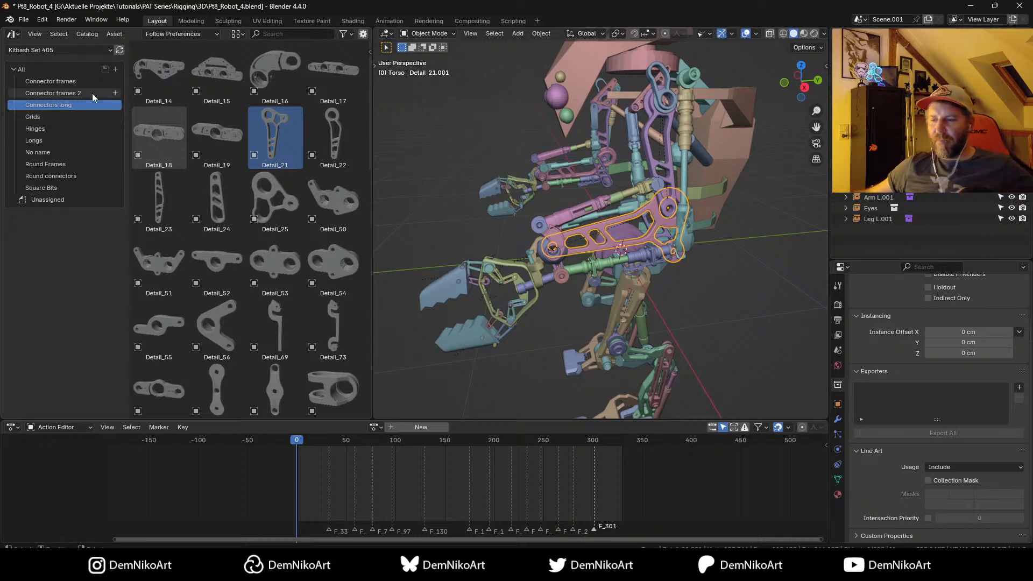
Step: Look through the Connectors long, Hinges, Longs, No name and Round Frames catalogs of Kitbash Set 405 for usable mechanical parts
scroll(172, 116, down, 5)
scroll(172, 117, down, 15)
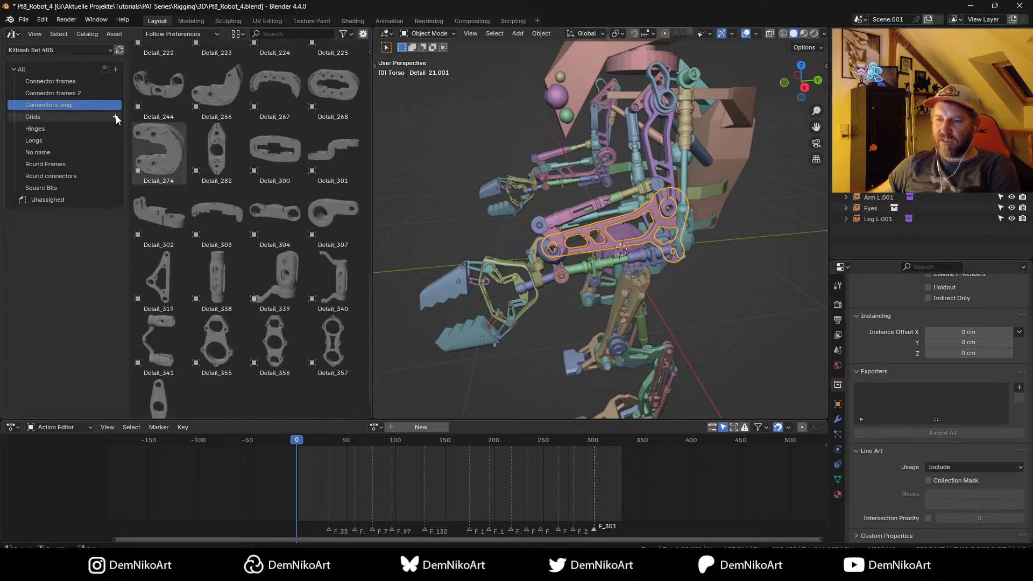
click(69, 129)
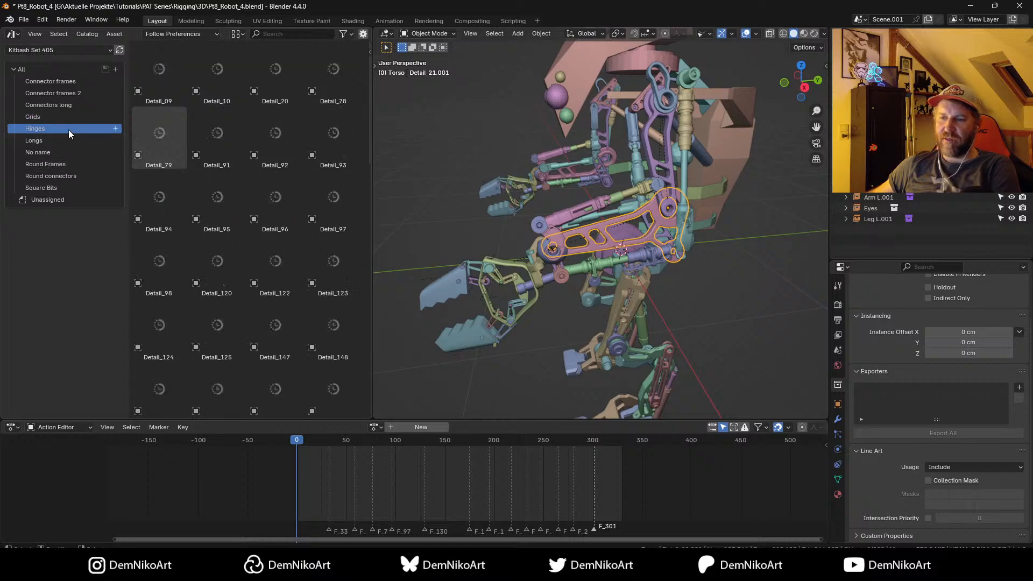
scroll(275, 244, down, 12)
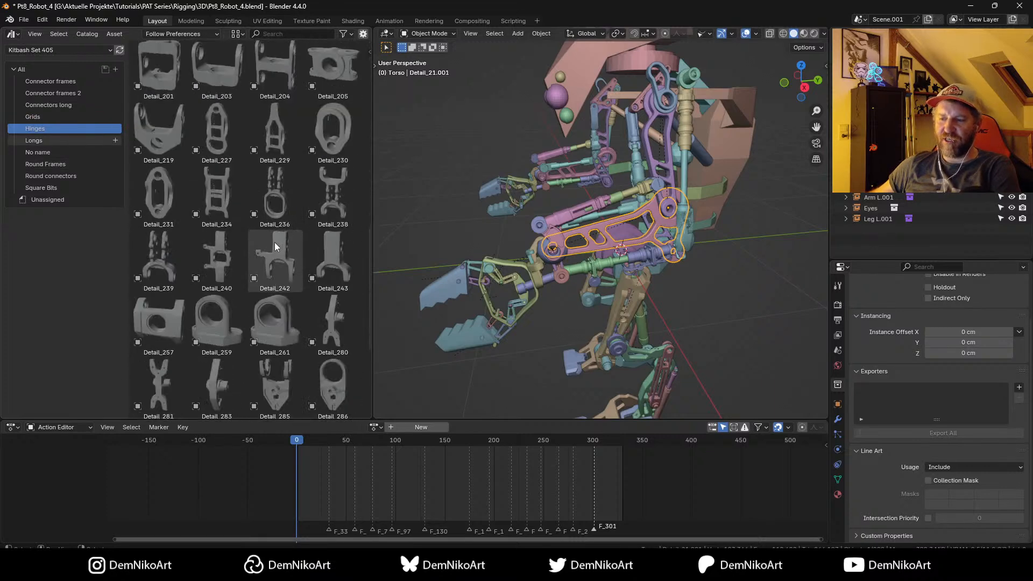
click(63, 142)
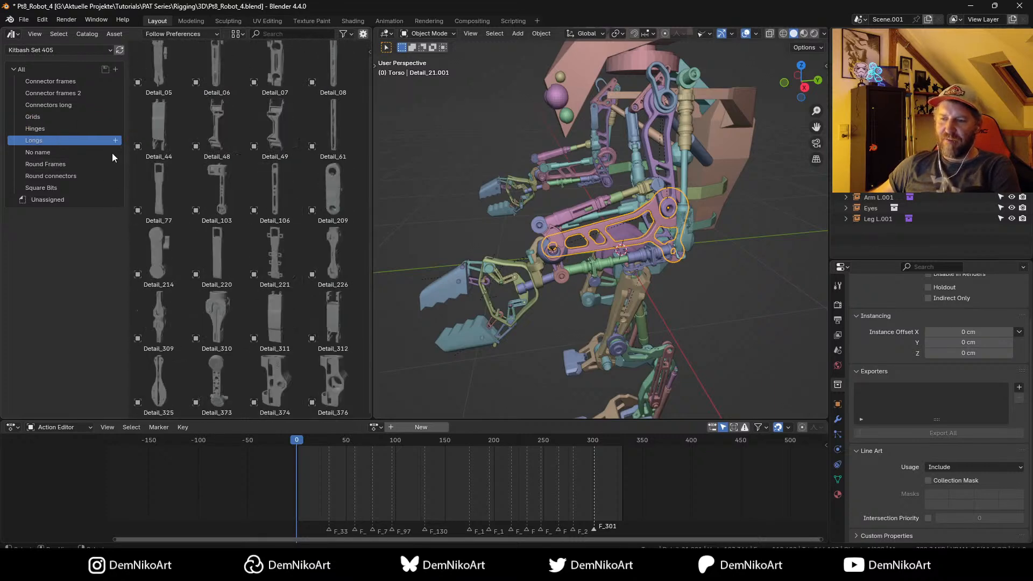
click(52, 153)
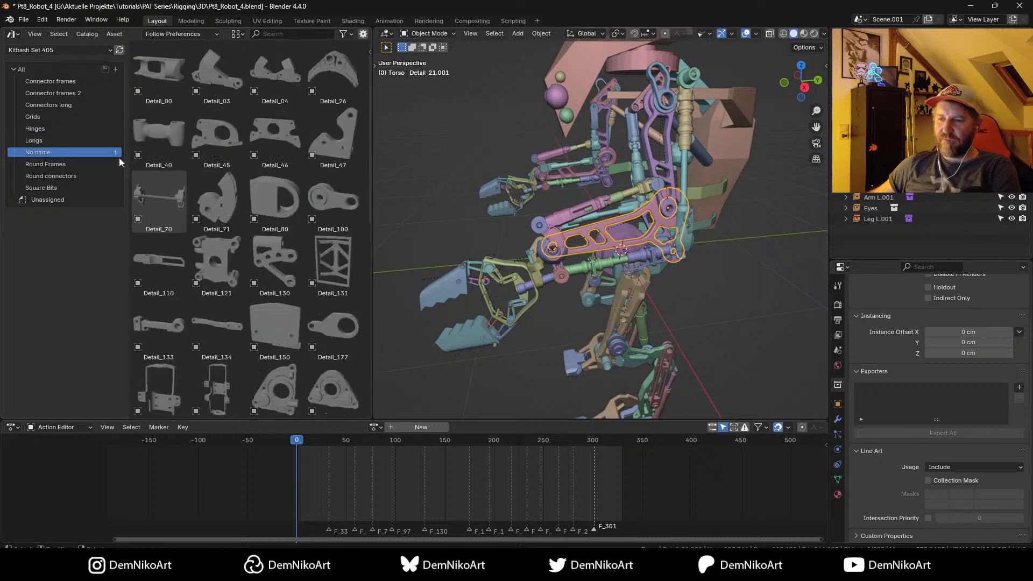
scroll(285, 194, down, 10)
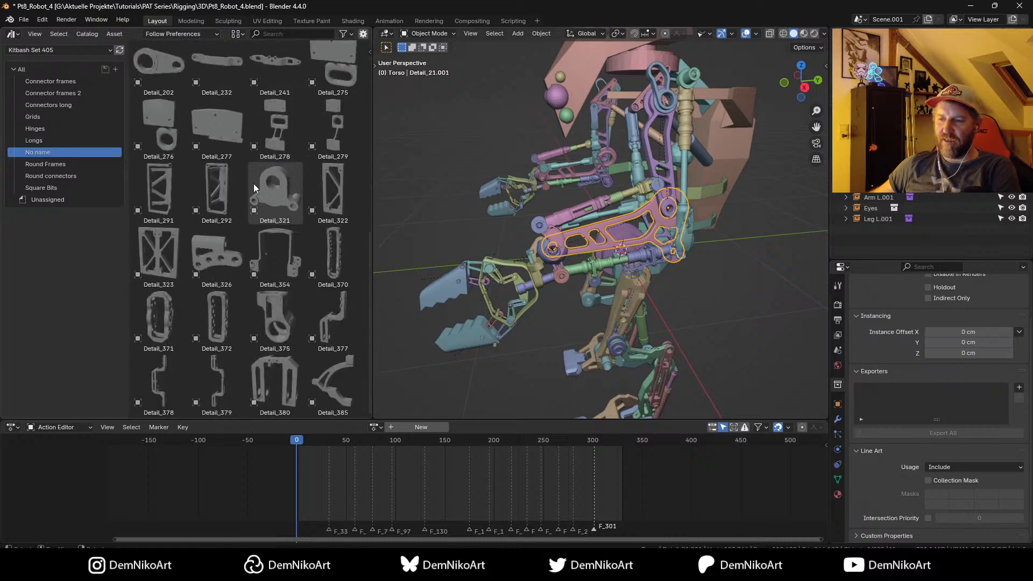
click(52, 161)
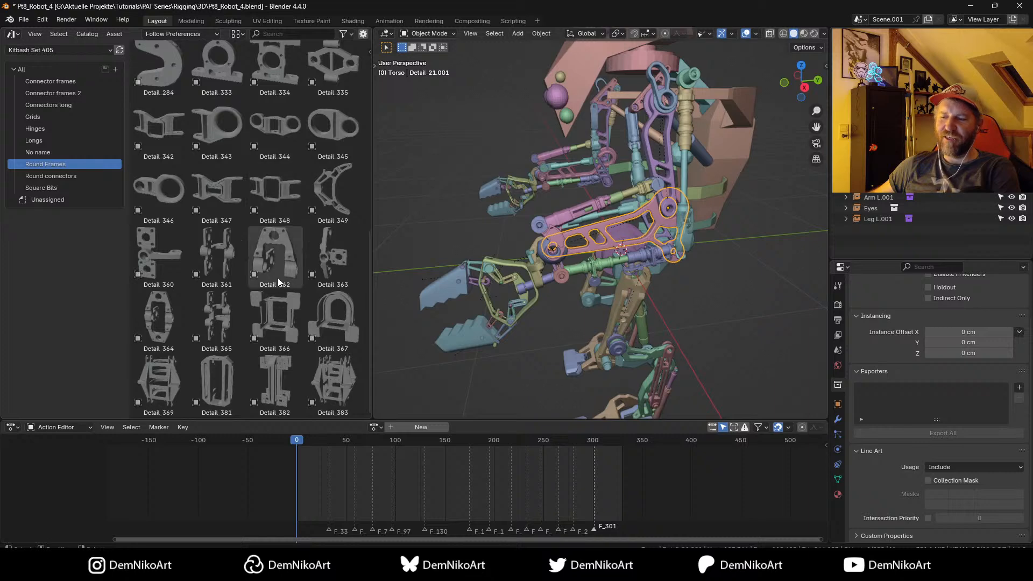
scroll(250, 257, up, 6)
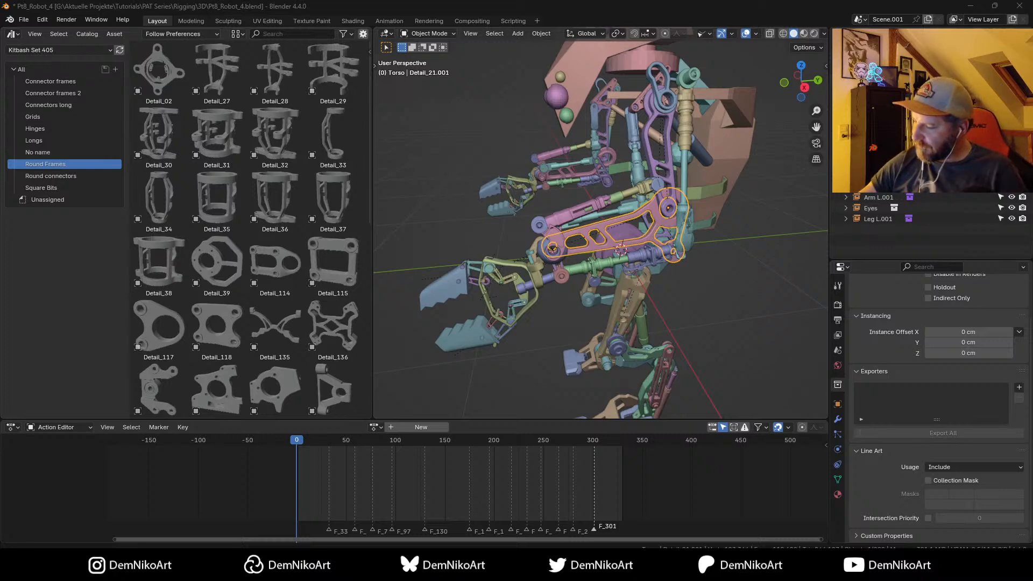
Step: Select the large purple cylinder Cylinder.004 between the robot's hip joints
middle_drag(680, 279, 605, 274)
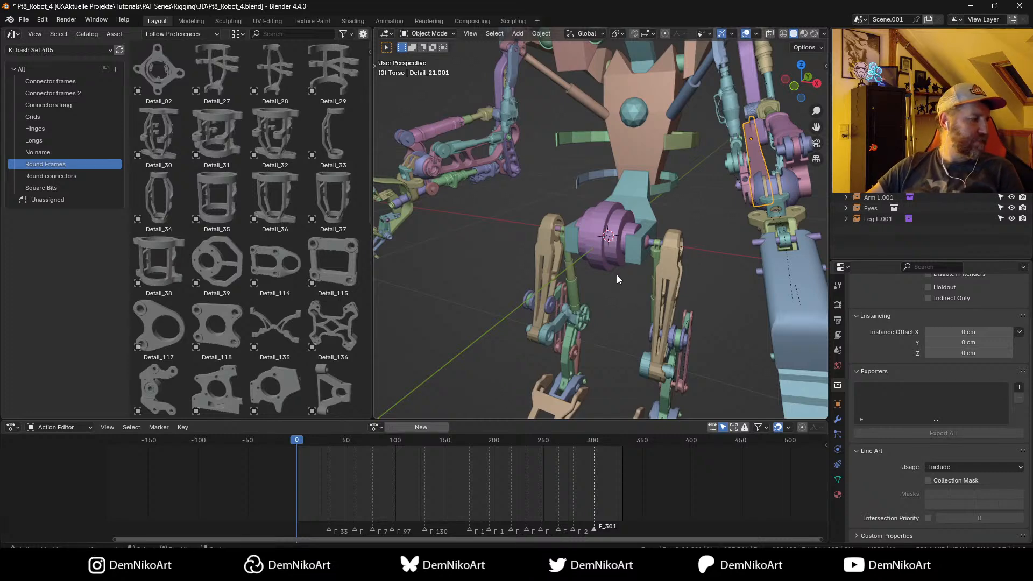
middle_drag(617, 274, 615, 225)
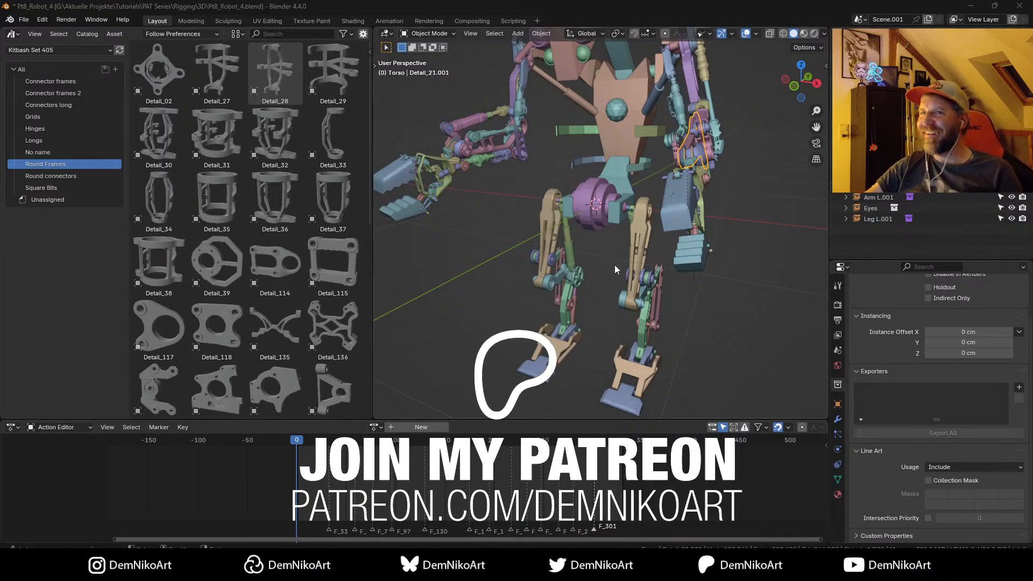
middle_drag(615, 265, 649, 276)
scroll(641, 242, up, 5)
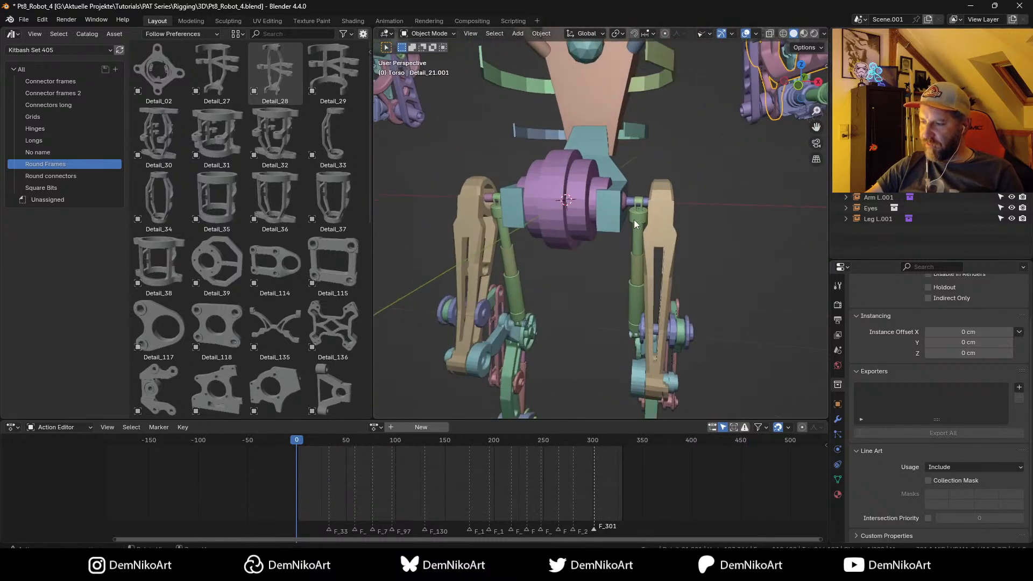
click(584, 219)
Step: Examine the Round Frames assets for a frame part suited to the selected hip cylinder
scroll(286, 383, down, 4)
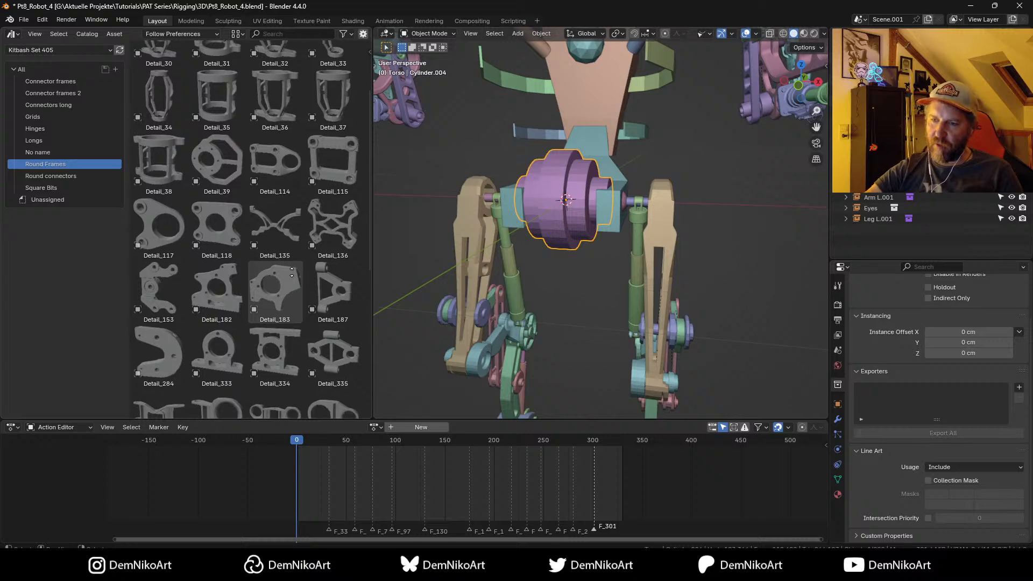
scroll(280, 259, down, 2)
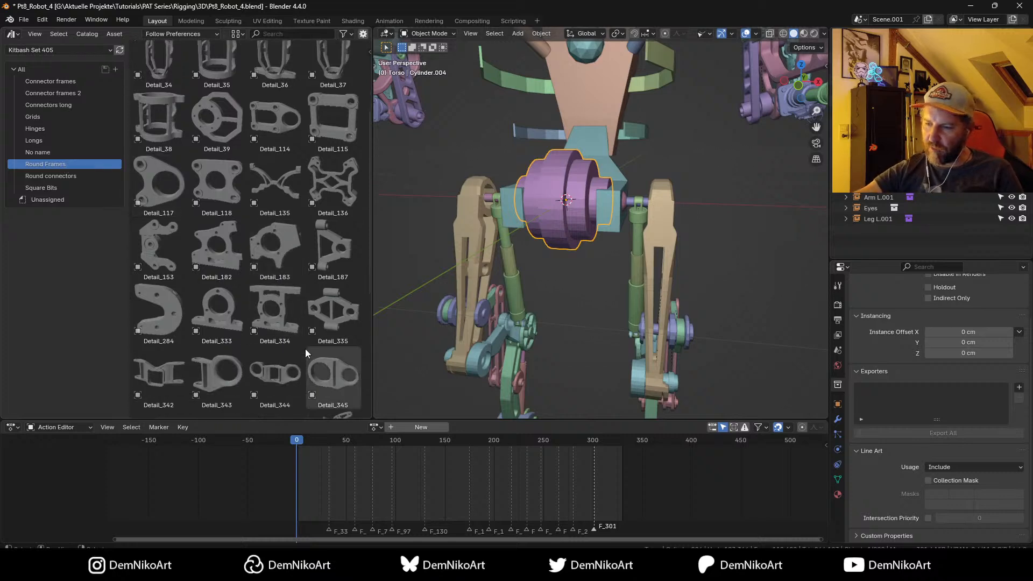
scroll(305, 348, down, 8)
scroll(311, 283, up, 12)
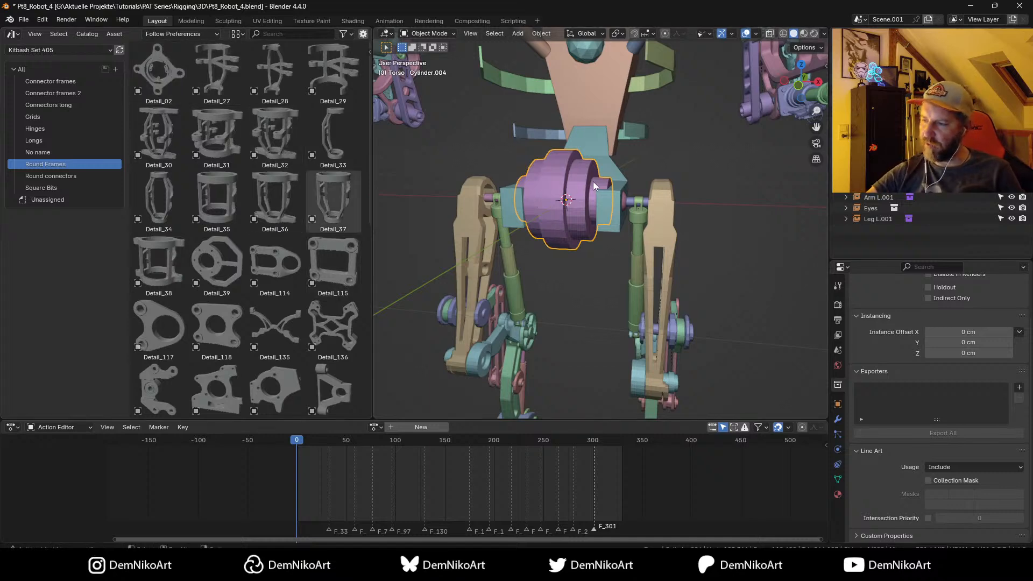
Step: Look through the Round connectors and Square Bits catalogs of Kitbash Set 405 for a part suited to the hip cylinder
middle_drag(589, 206, 598, 228)
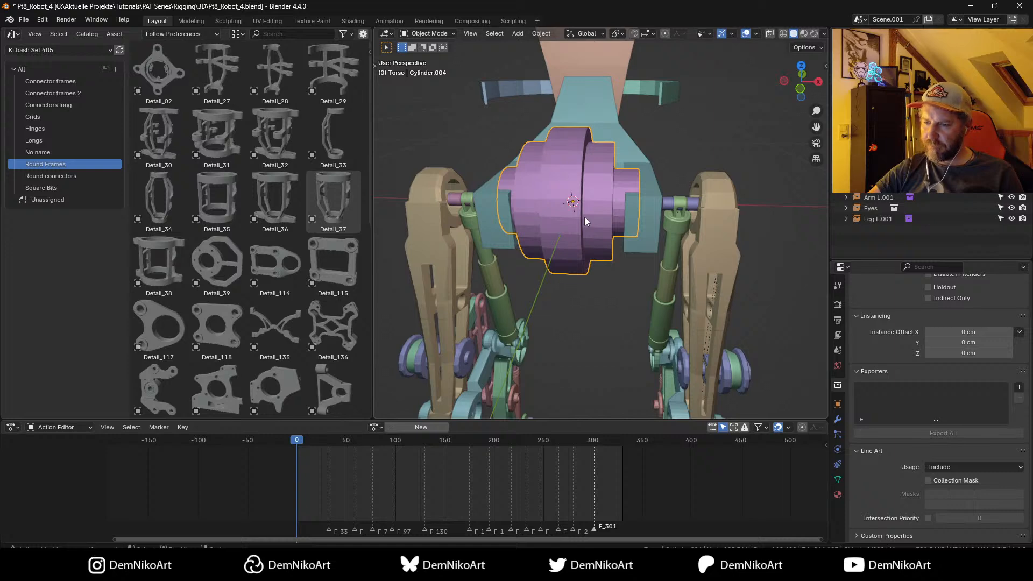
click(73, 175)
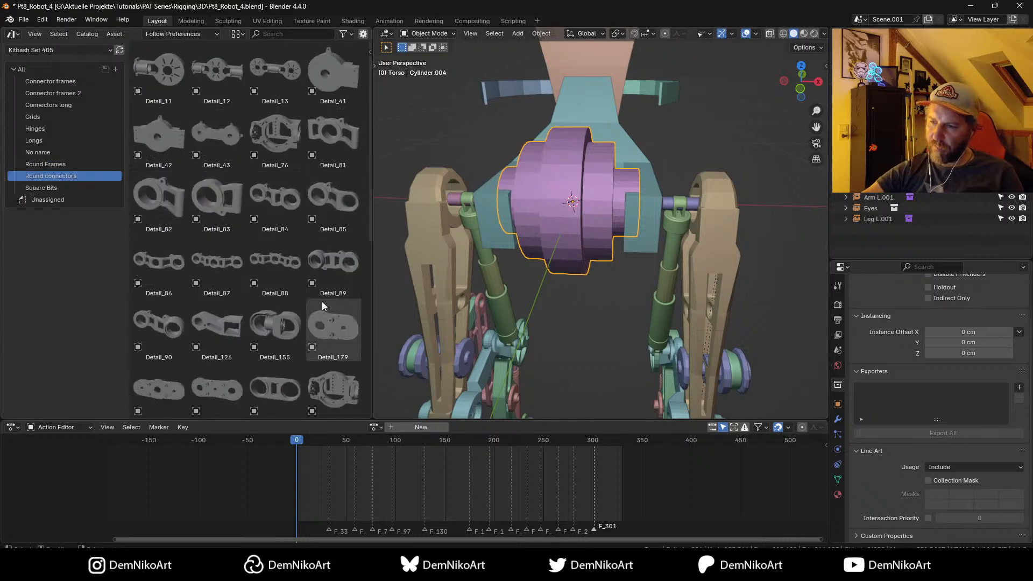
scroll(323, 306, down, 10)
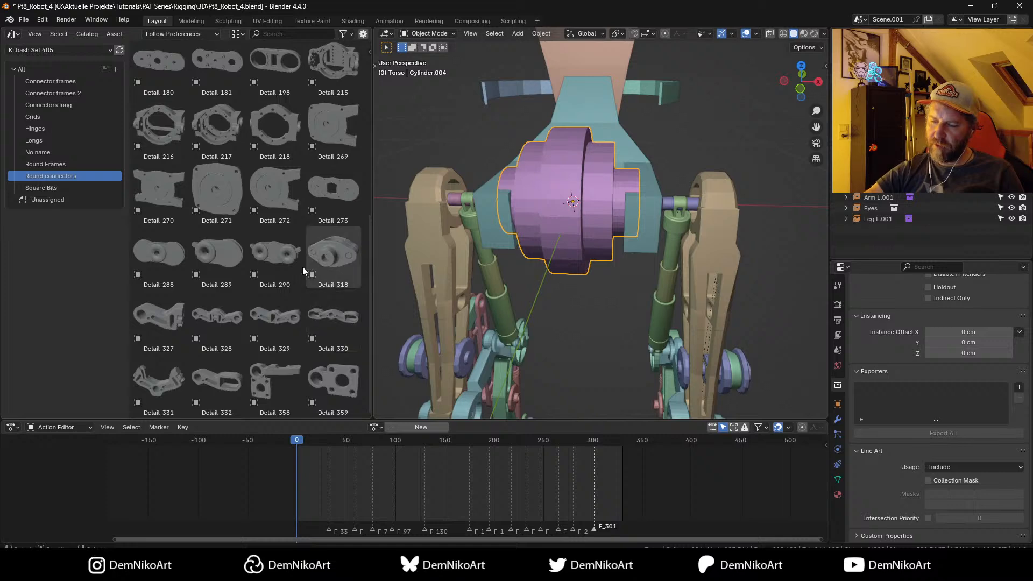
click(54, 188)
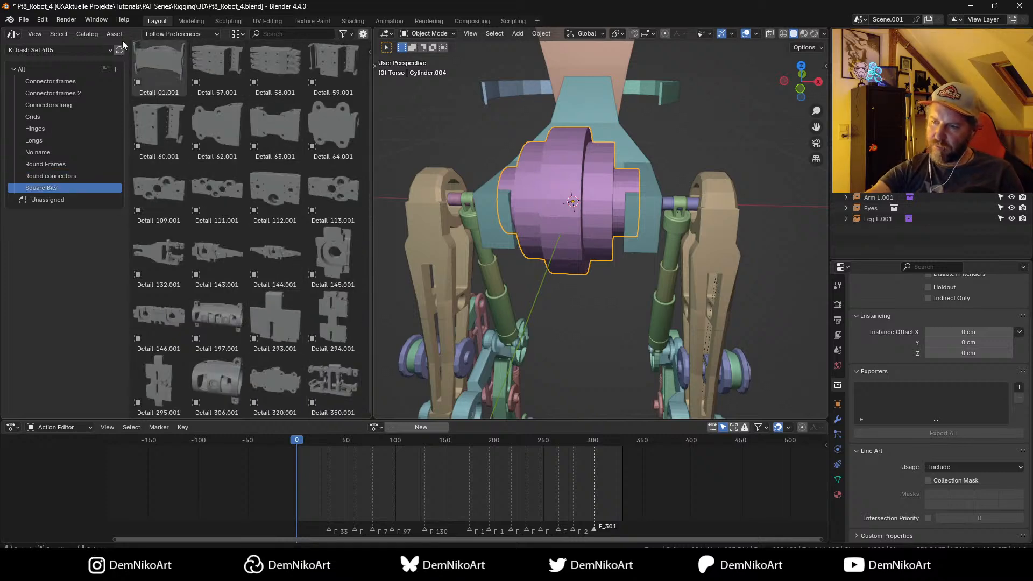
Step: Switch the asset library to HSKitbash01 and show the Connection catalog under JRO_HSKITBASH Vol.1
click(110, 50)
click(140, 170)
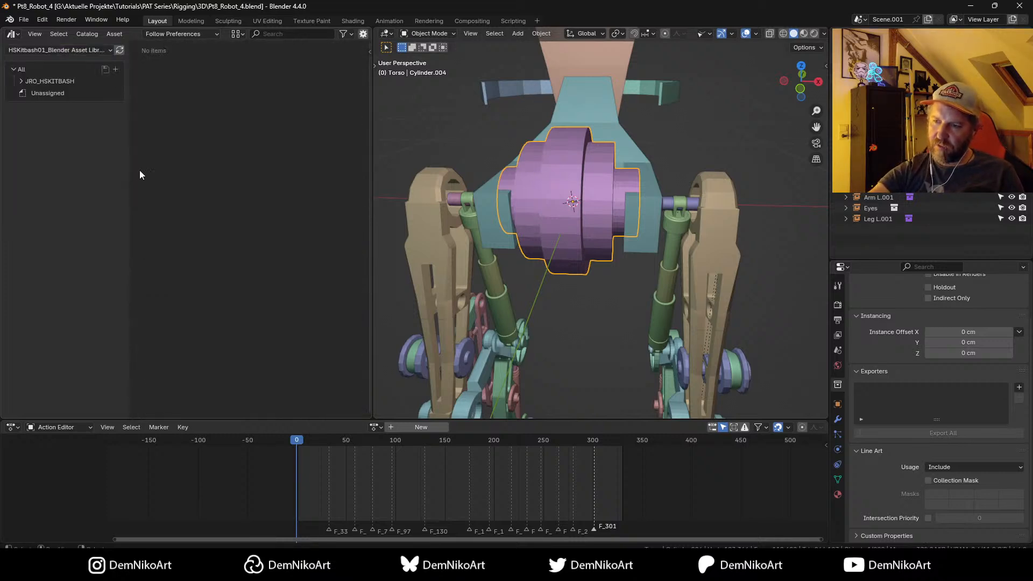
click(22, 81)
click(29, 93)
click(56, 129)
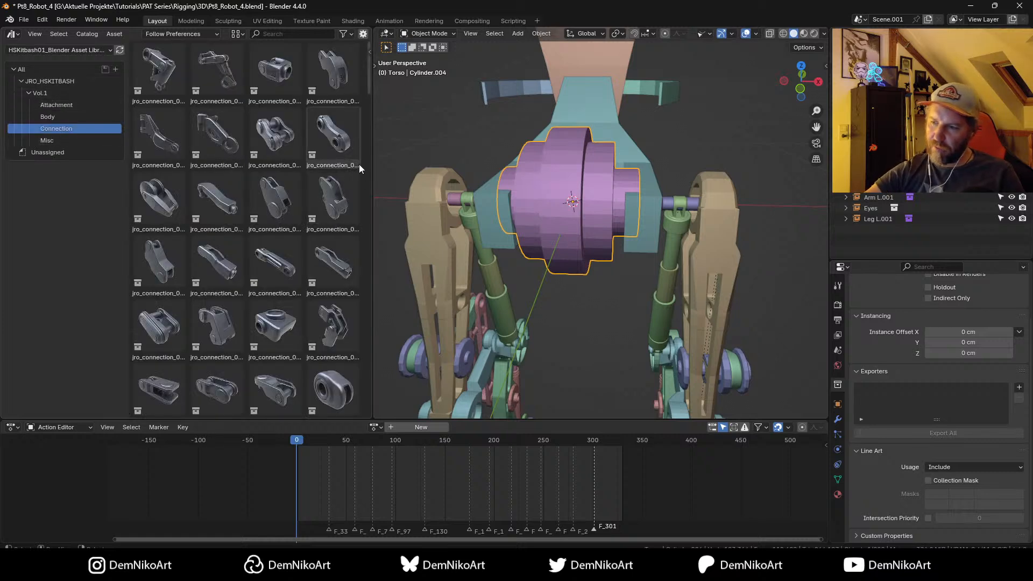
Step: Place the rounded connection asset jro_connection_024 in the empty space beside the robot's leg in front view
scroll(342, 207, down, 5)
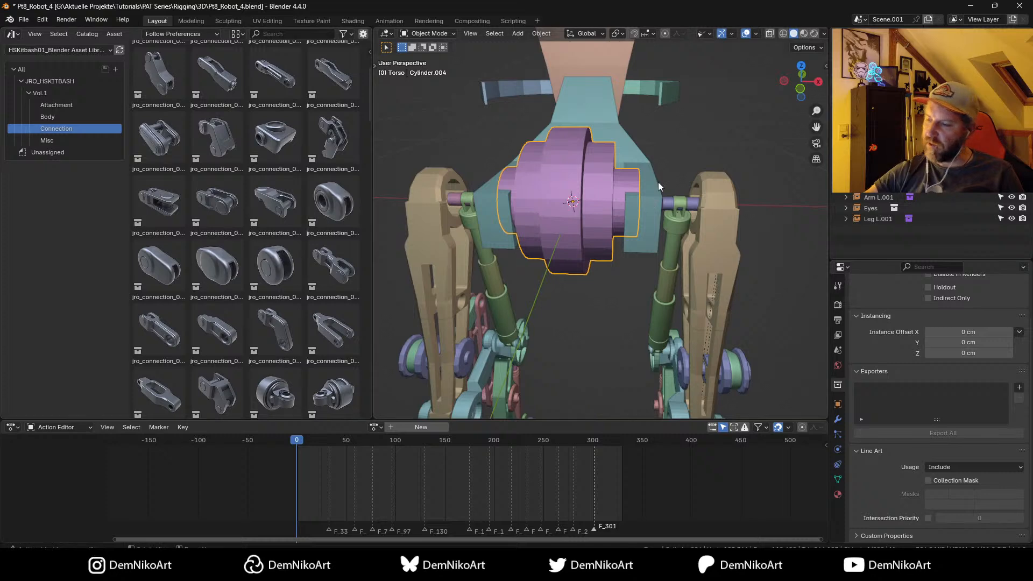
scroll(651, 199, down, 4)
alt+middle_drag(624, 231, 601, 235)
click(330, 205)
drag(328, 203, 676, 256)
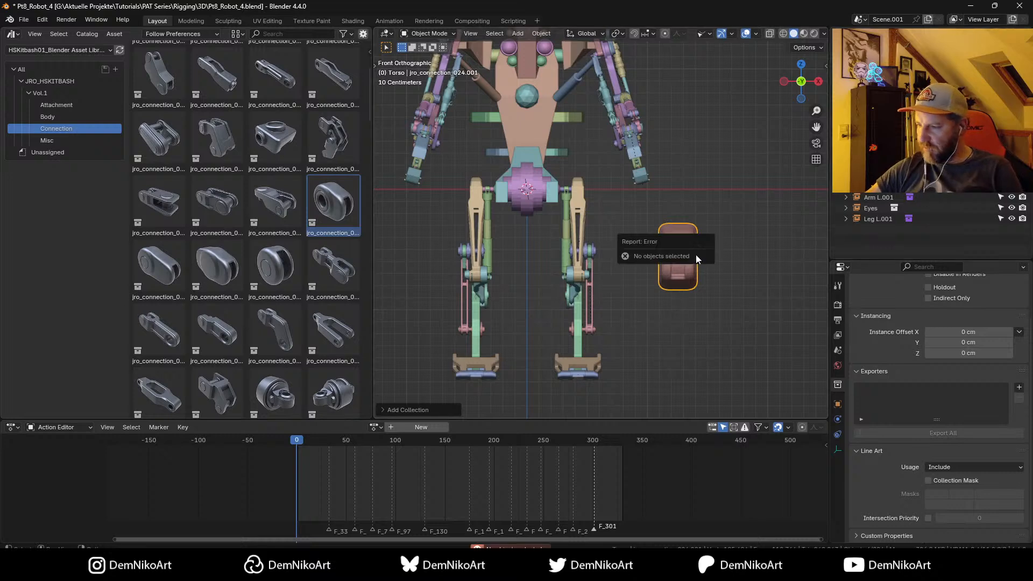
Step: Put the placed jro_connection_024 part into a new collection named kitbash
key(g)
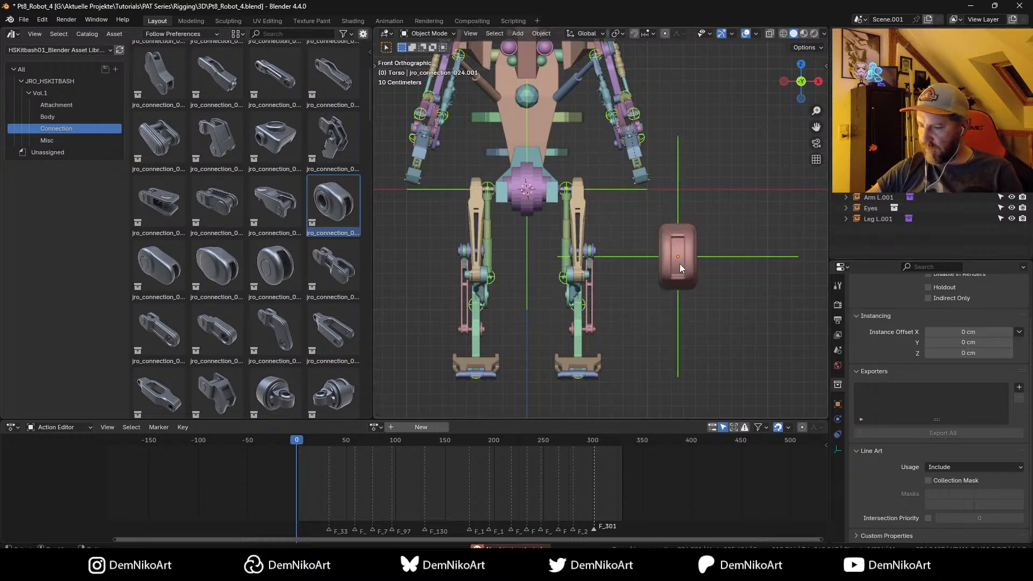
key(m)
click(640, 258)
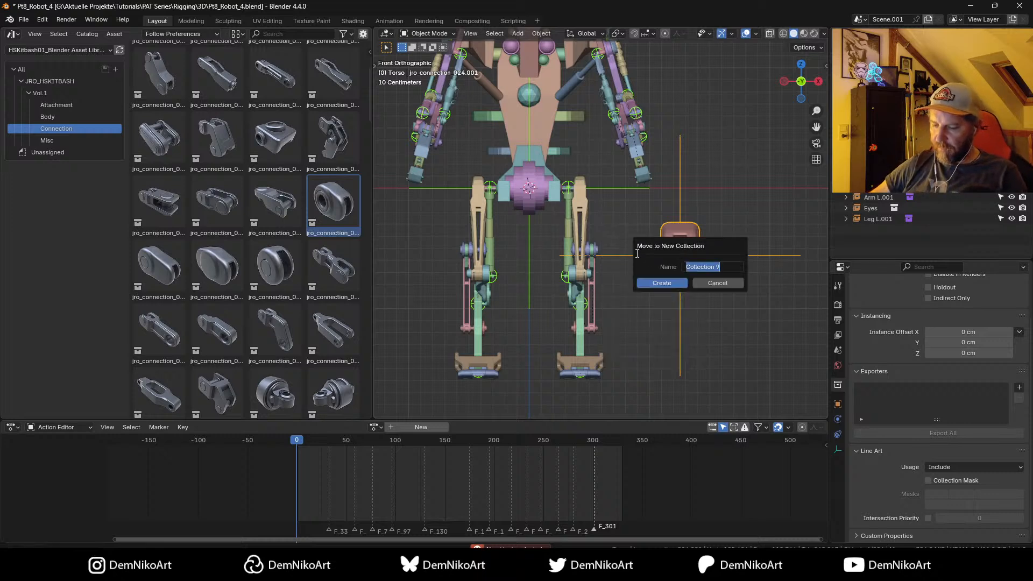
text(kitbash)
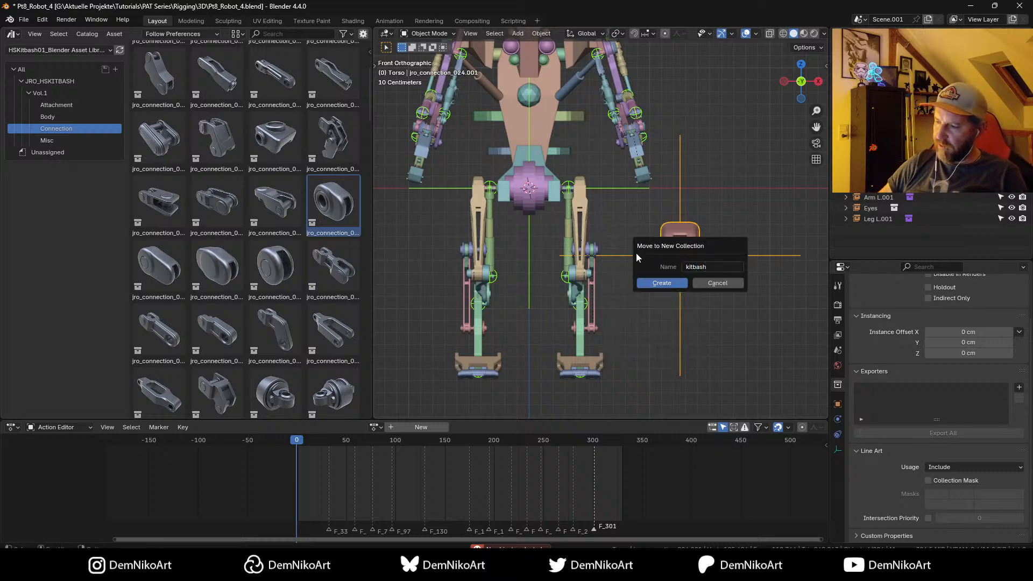
key(Return)
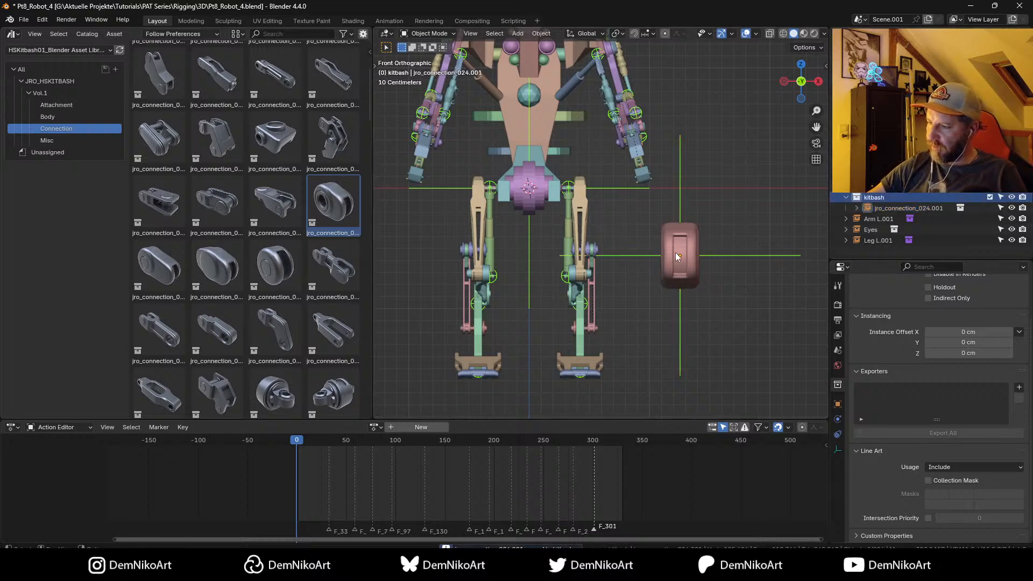
Step: Adjust the placement of the jro_connection_024 part and add the round connection asset jro_connection_035 next to it
shift+middle_drag(692, 256, 556, 258)
drag(555, 258, 651, 269)
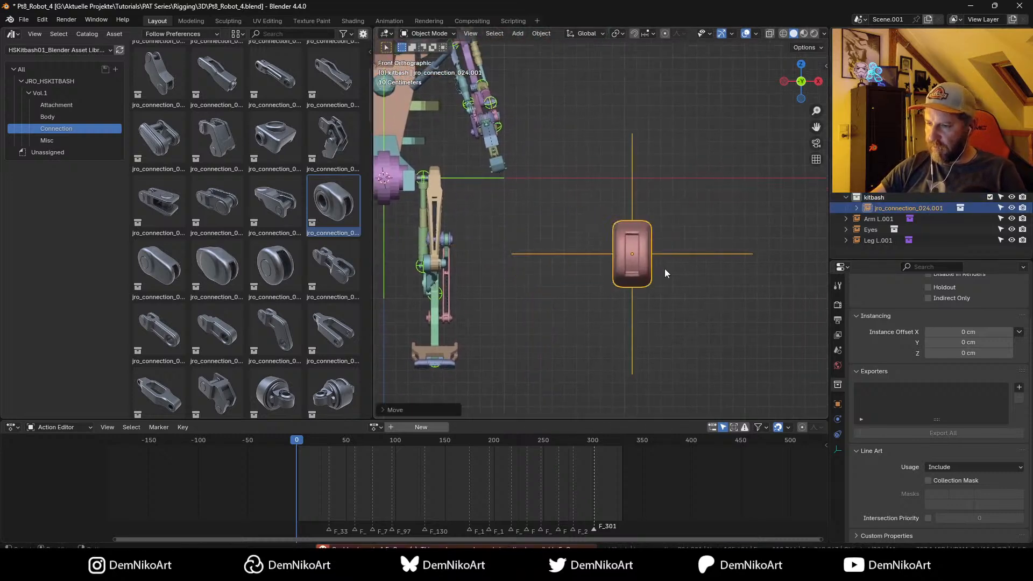
scroll(277, 271, down, 3)
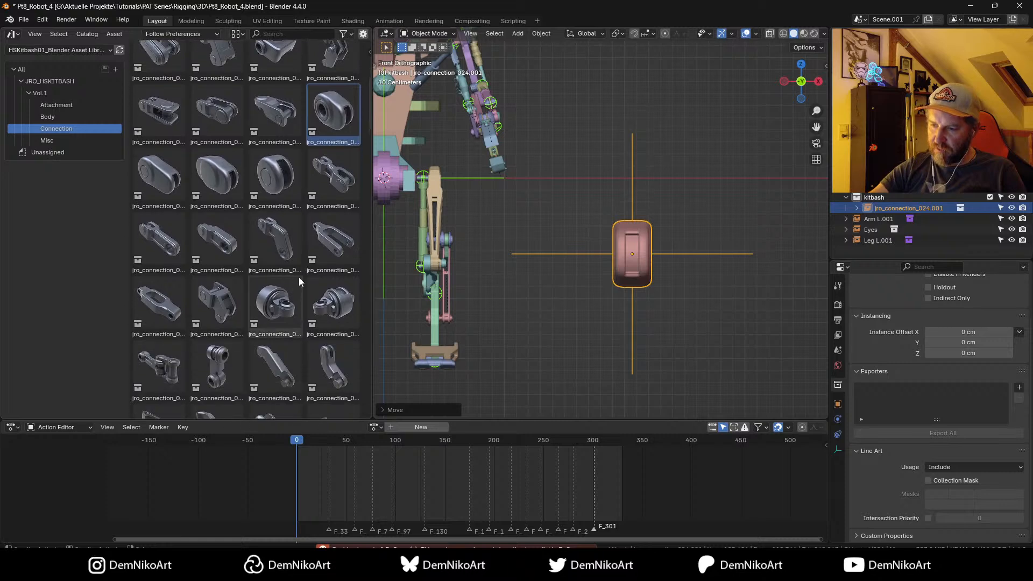
drag(275, 302, 664, 273)
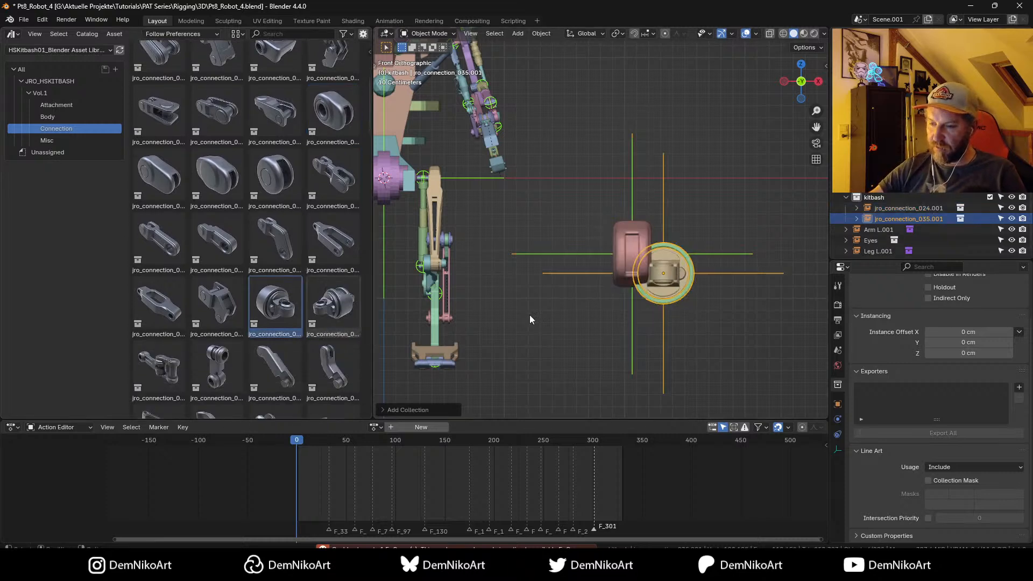
Step: Add the wishbone-shaped asset jro_connection_042 beside the other kitbash parts and rotate it 90 degrees around Z
scroll(285, 243, down, 3)
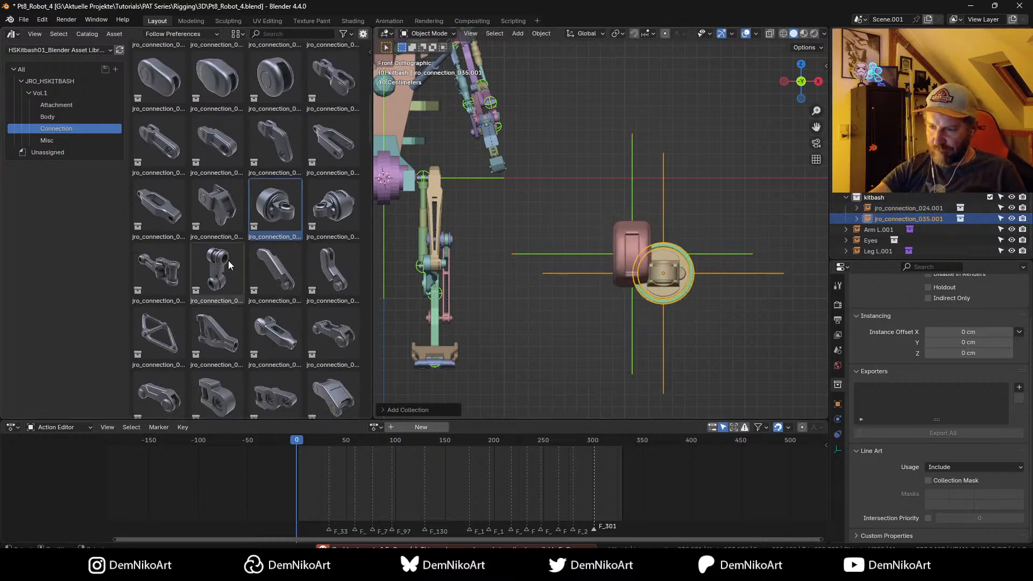
scroll(258, 316, down, 1)
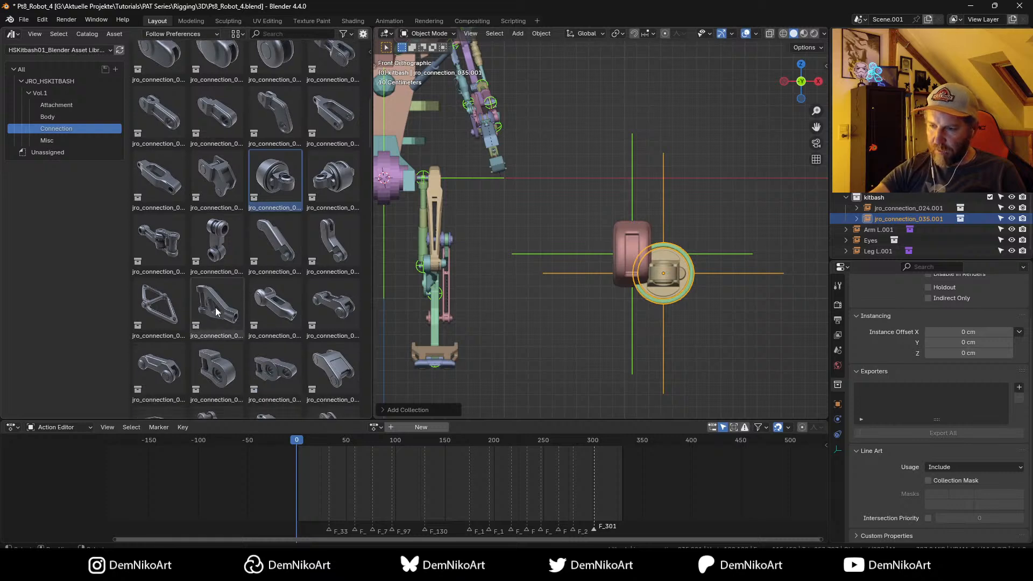
drag(217, 306, 718, 205)
shift+middle_drag(719, 215, 676, 206)
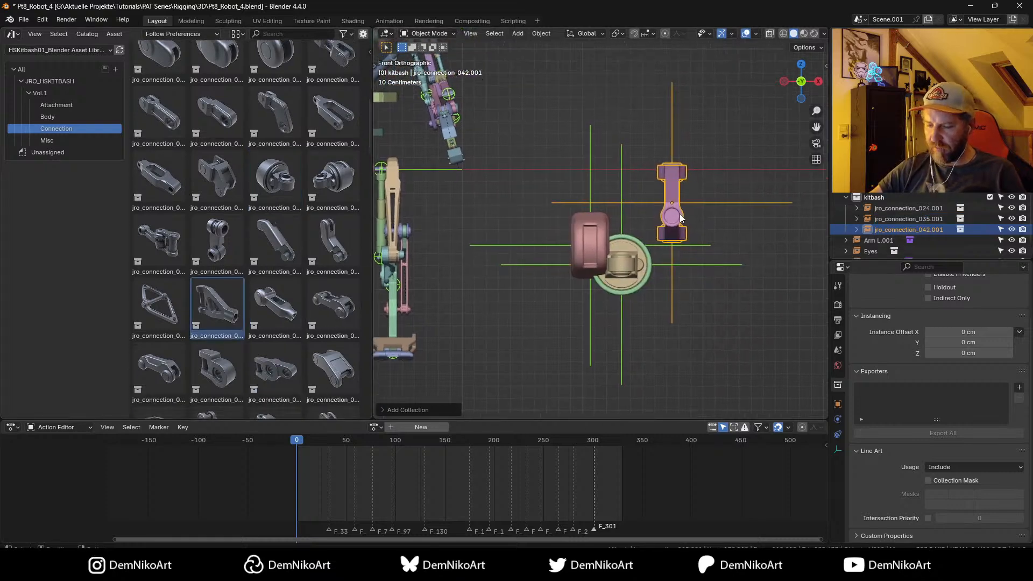
text(rz90)
key(Return)
Step: Move the wishbone part up to the robot's shoulder beside the torso and try scaling it down
scroll(728, 213, down, 4)
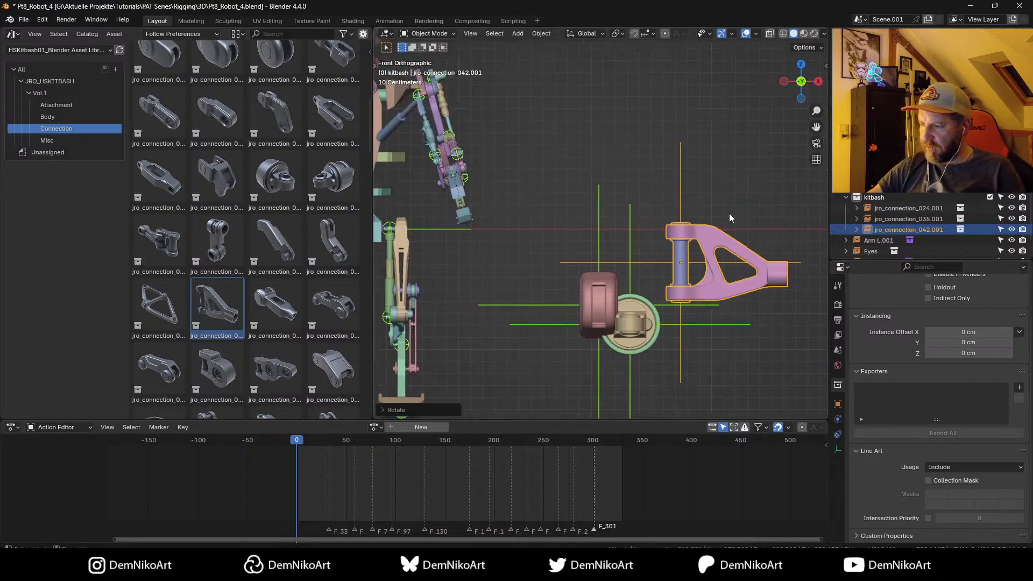
shift+middle_drag(702, 266, 741, 276)
key(g)
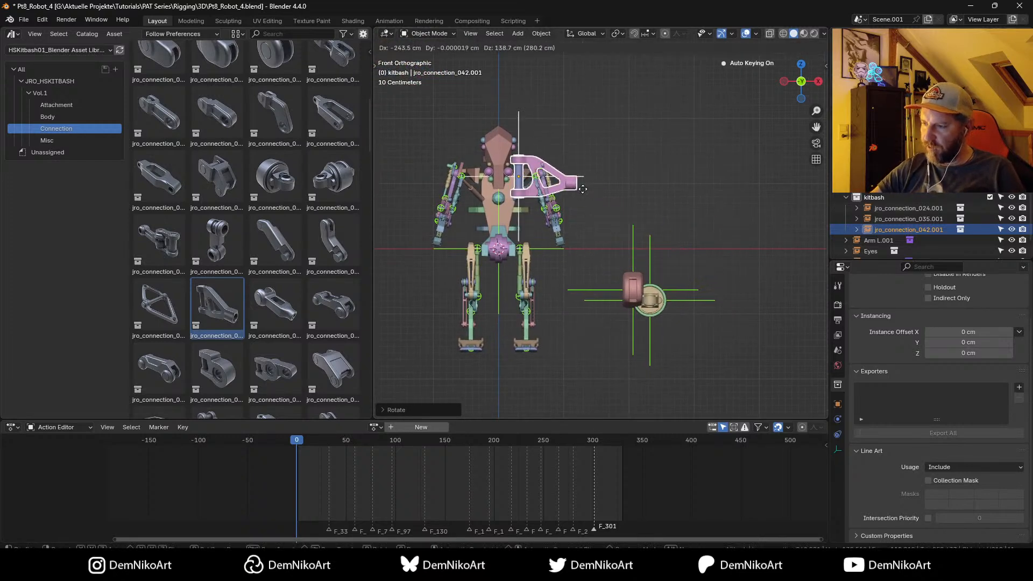
click(560, 137)
middle_drag(559, 137, 572, 245)
scroll(583, 243, up, 3)
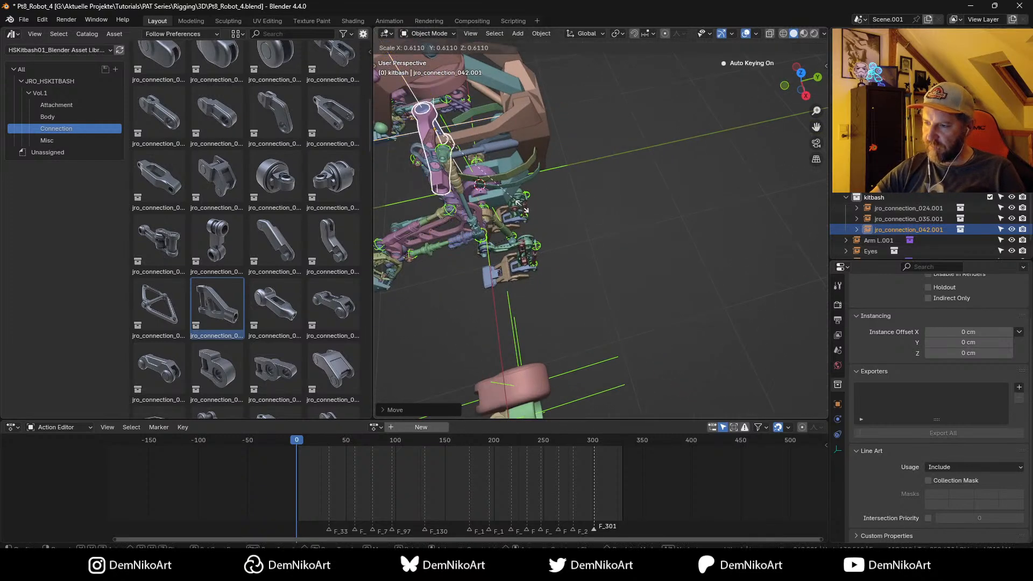
scroll(645, 205, down, 3)
Step: Mirror the wishbone part along the global Z axis and rotate it around Z to align it with the shoulder
middle_drag(646, 205, 517, 256)
key(ctrl+m)
key(x)
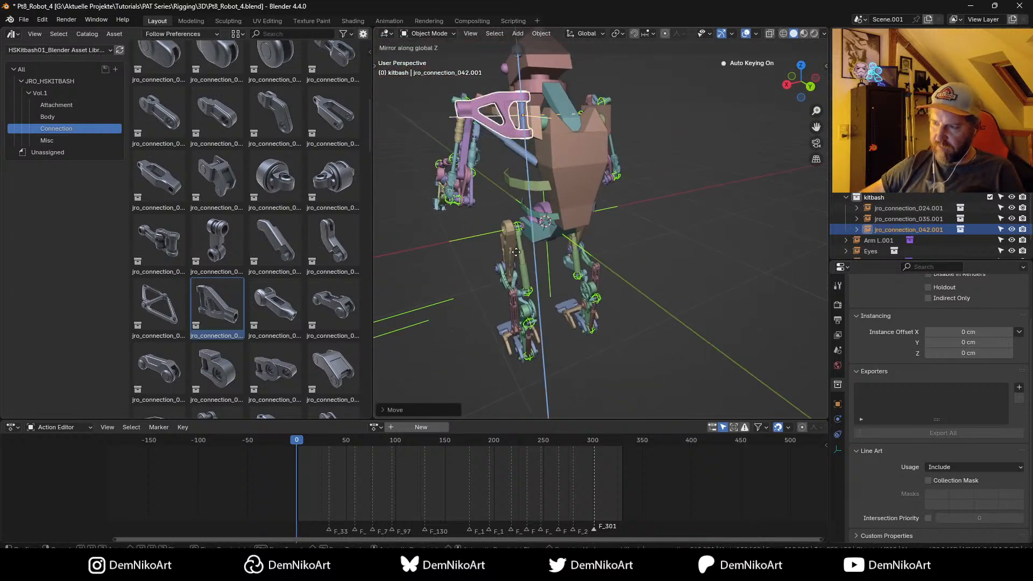
key(Return)
middle_drag(610, 218, 664, 262)
key(r)
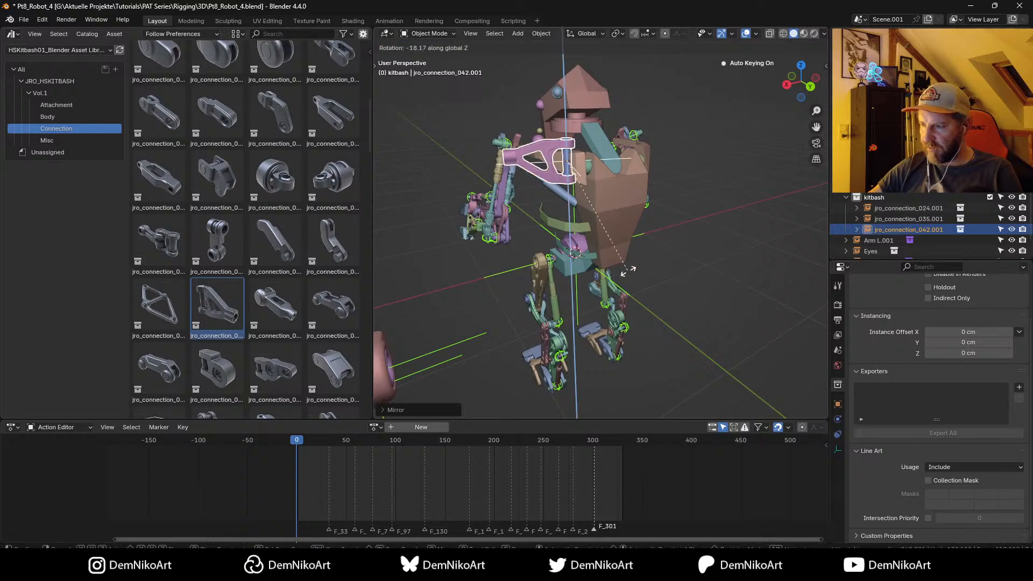
click(546, 226)
Step: Scale the wishbone part to fit between the robot's torso and upper arm
middle_drag(545, 226, 600, 241)
scroll(560, 233, up, 2)
key(s)
click(654, 266)
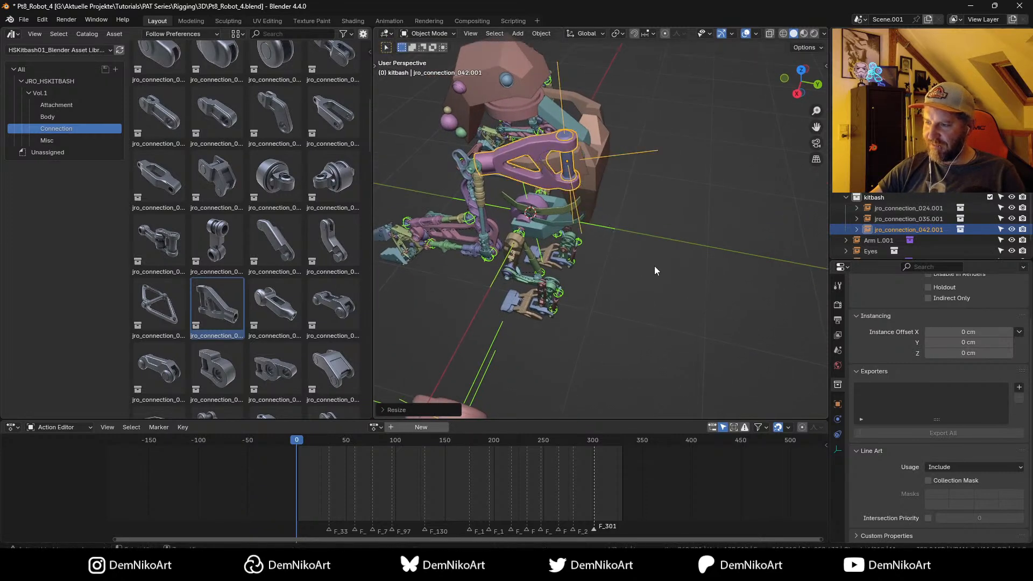
middle_drag(654, 266, 624, 225)
scroll(654, 266, up, 2)
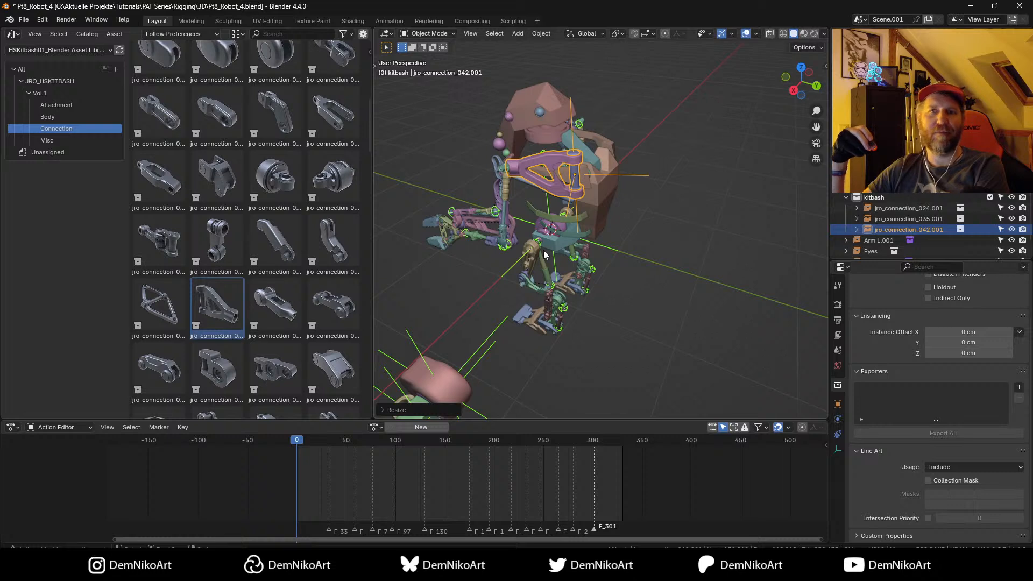
Step: Find the asset jro_connection_060 in the Connection catalog and place it in the space beside the robot's shoulder
middle_drag(560, 248, 652, 185)
scroll(626, 196, down, 3)
scroll(682, 236, down, 1)
scroll(291, 302, down, 5)
scroll(289, 267, down, 5)
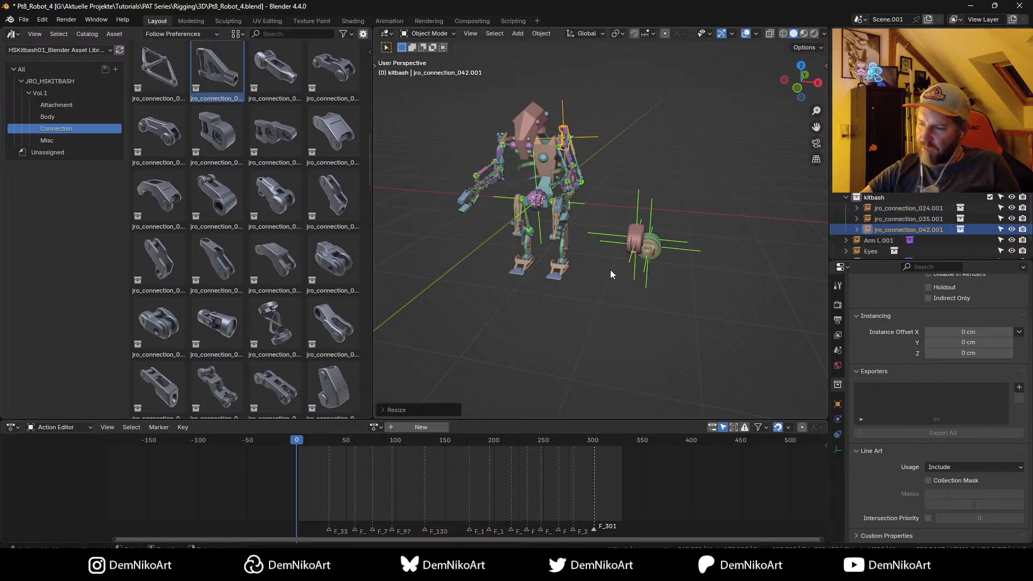
middle_drag(610, 269, 660, 239)
scroll(576, 201, up, 3)
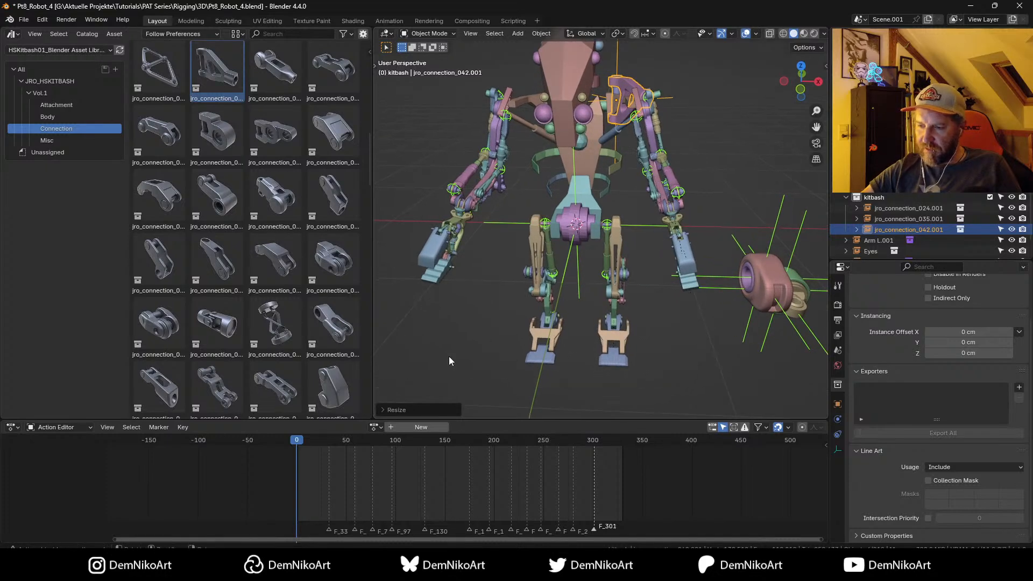
drag(338, 322, 699, 138)
middle_drag(778, 156, 646, 266)
scroll(603, 279, down, 3)
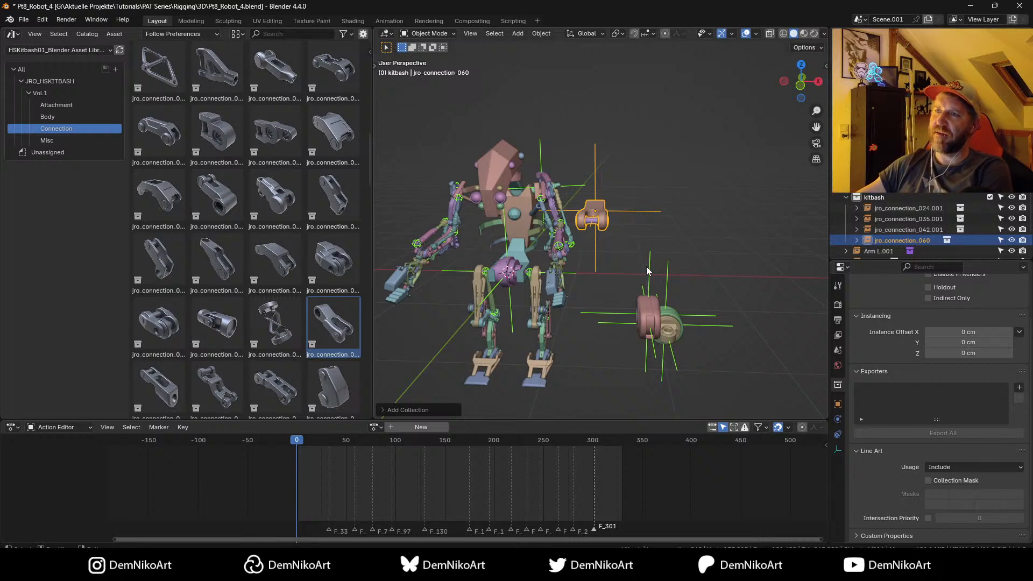
Step: Find the ring-shaped asset jro_connection_109 in the Connection catalog and place it beside the parts near the robot's legs
scroll(626, 254, down, 2)
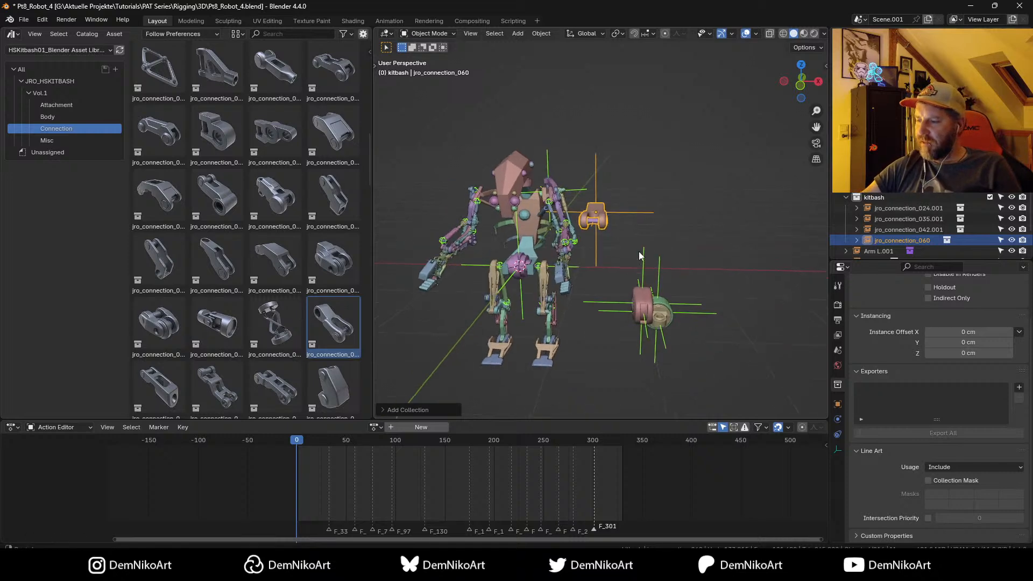
scroll(296, 377, down, 1)
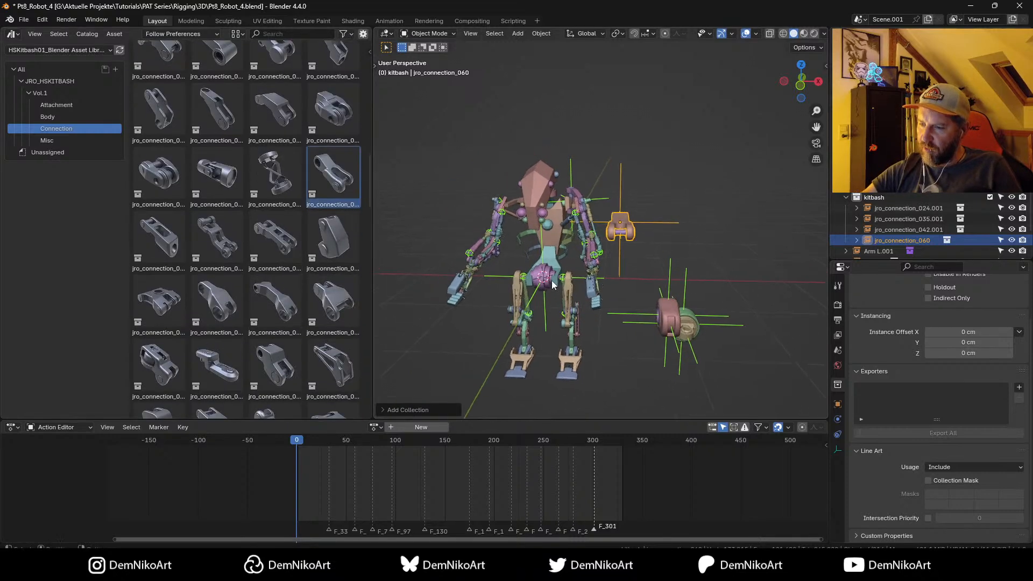
scroll(285, 226, down, 4)
scroll(283, 207, down, 5)
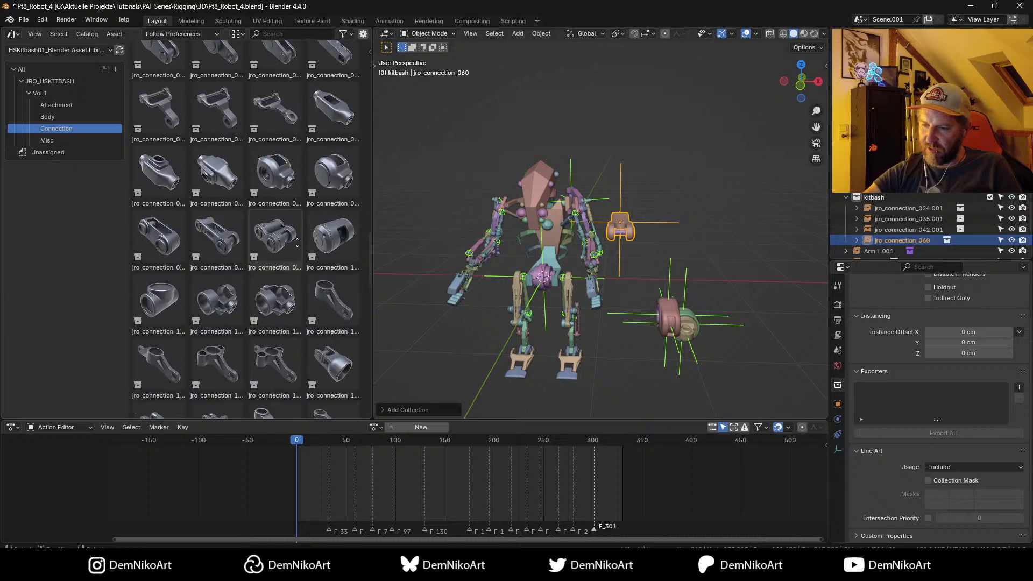
scroll(320, 256, down, 4)
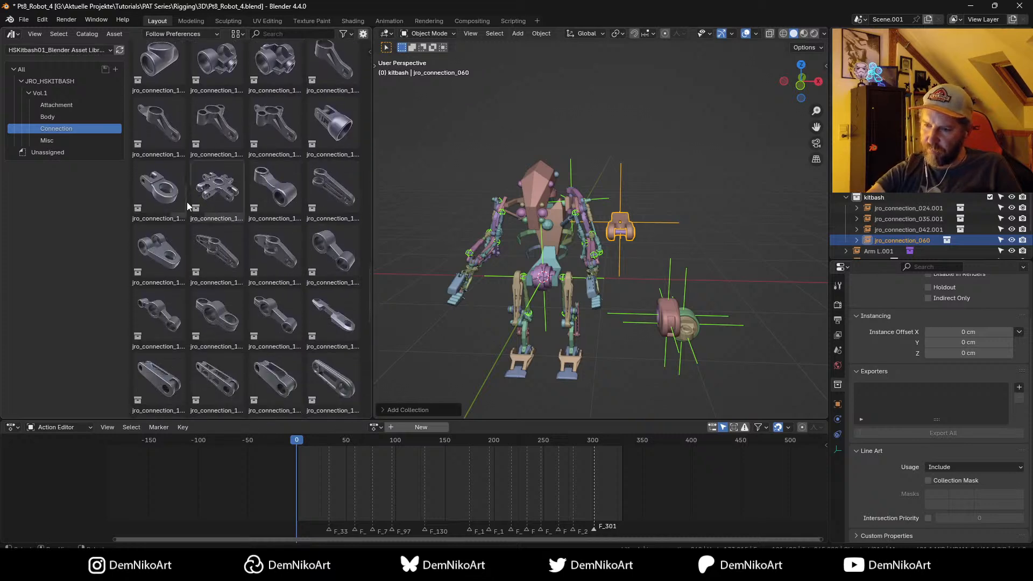
drag(158, 189, 713, 312)
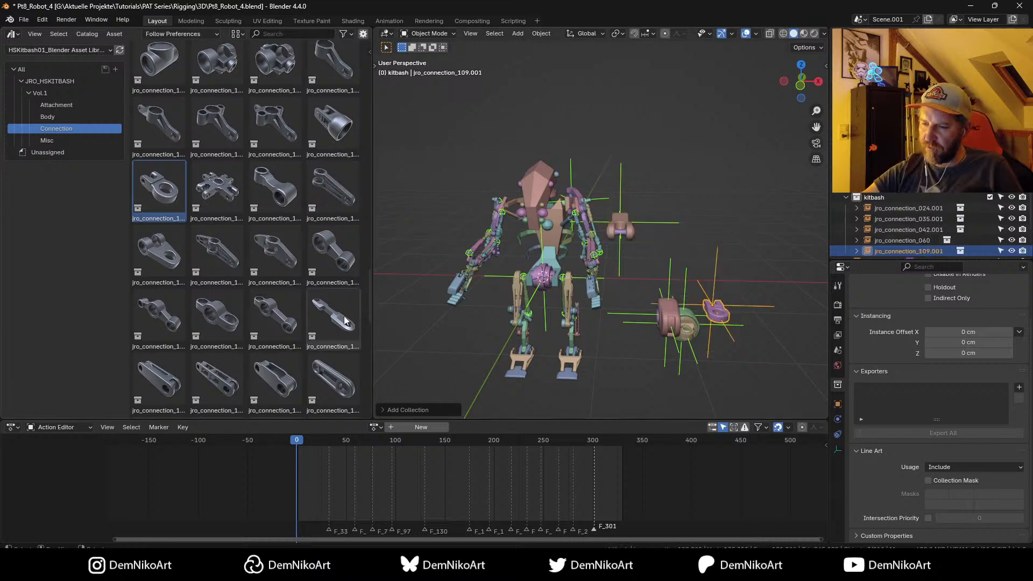
Step: Browse the remaining Connection assets, switch the asset library to Kitbash Set 405 and show its Round Frames catalog
scroll(274, 315, down, 1)
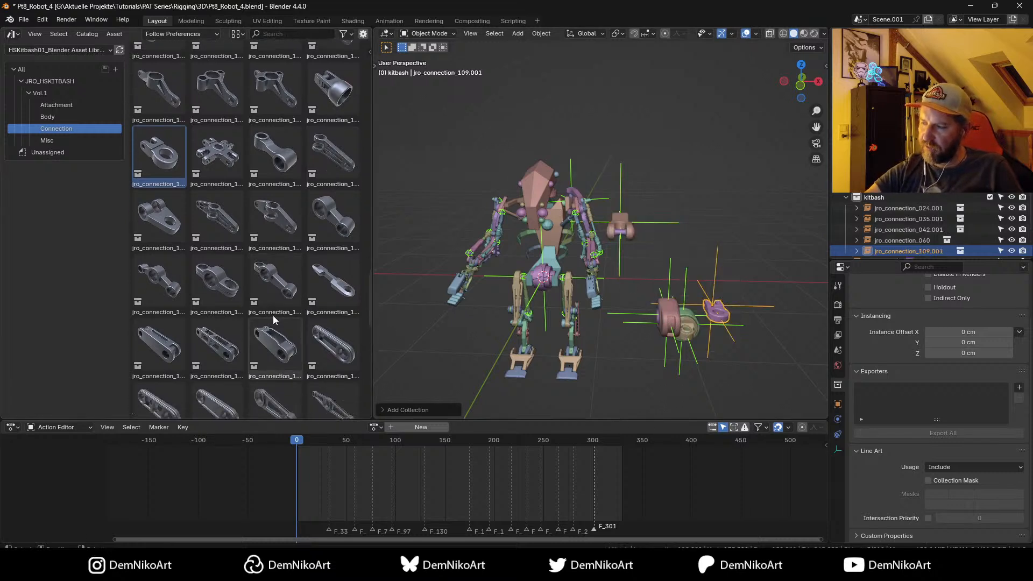
middle_drag(272, 315, 289, 203)
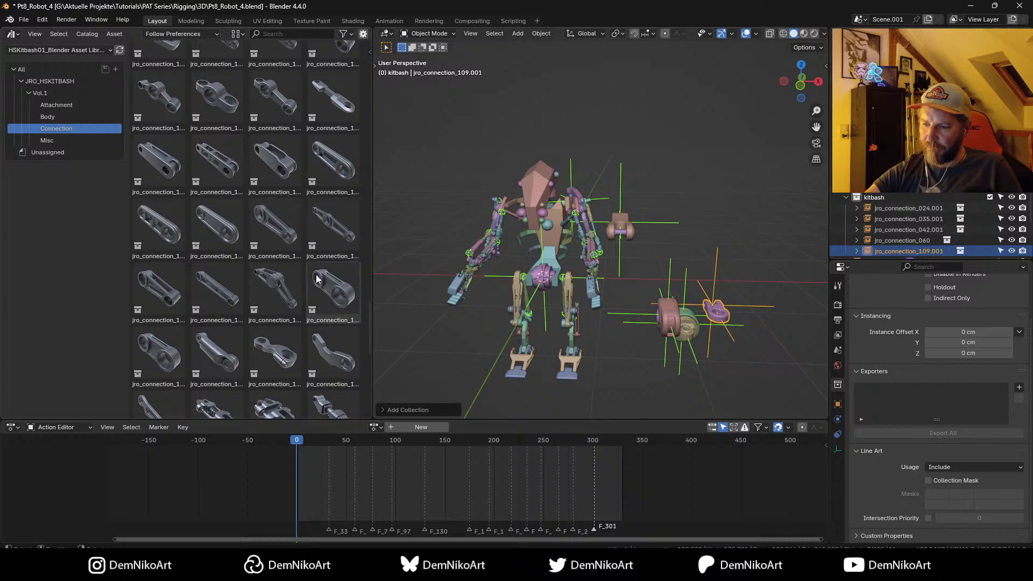
scroll(290, 194, down, 5)
click(96, 51)
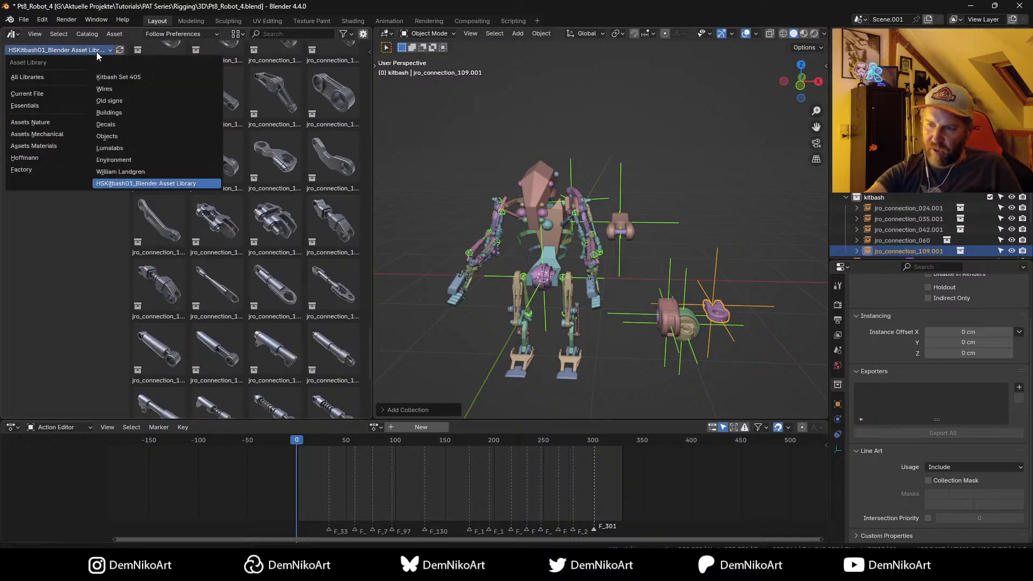
click(143, 76)
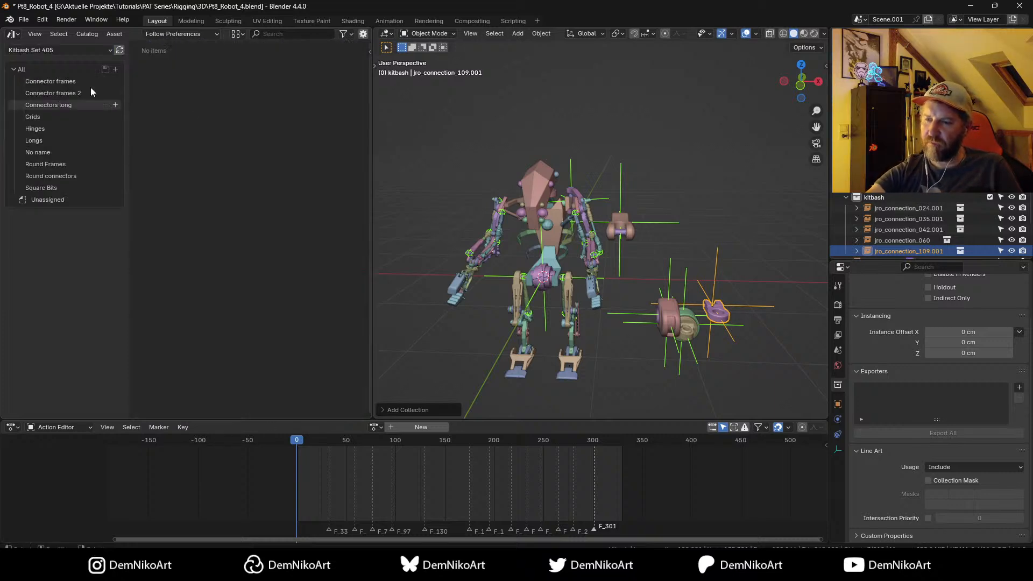
click(60, 164)
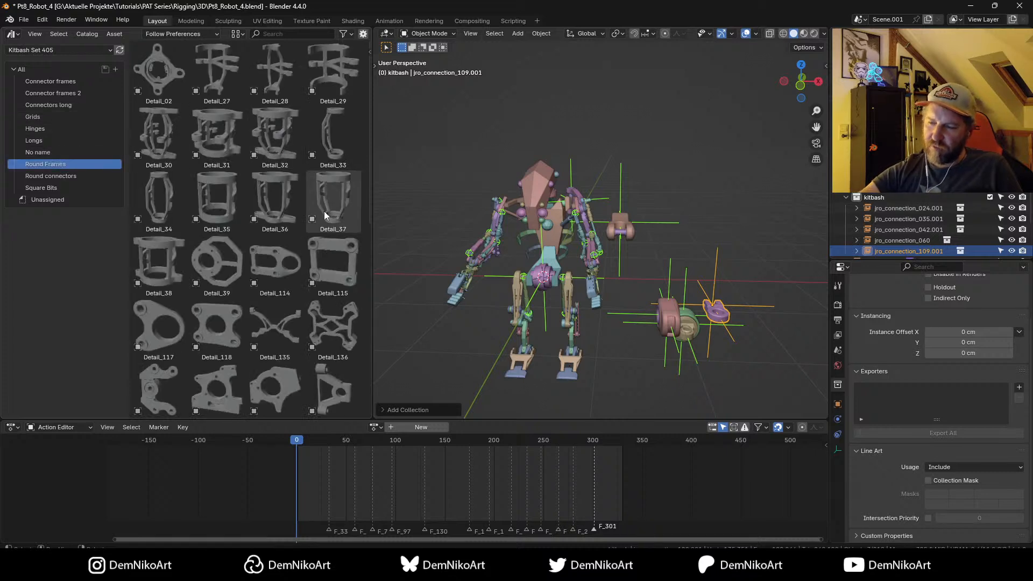
Step: Place the cylindrical frame Detail_35 beside the robot, scale it to suit the other parts and move it horizontally behind them
click(217, 202)
drag(217, 204, 699, 243)
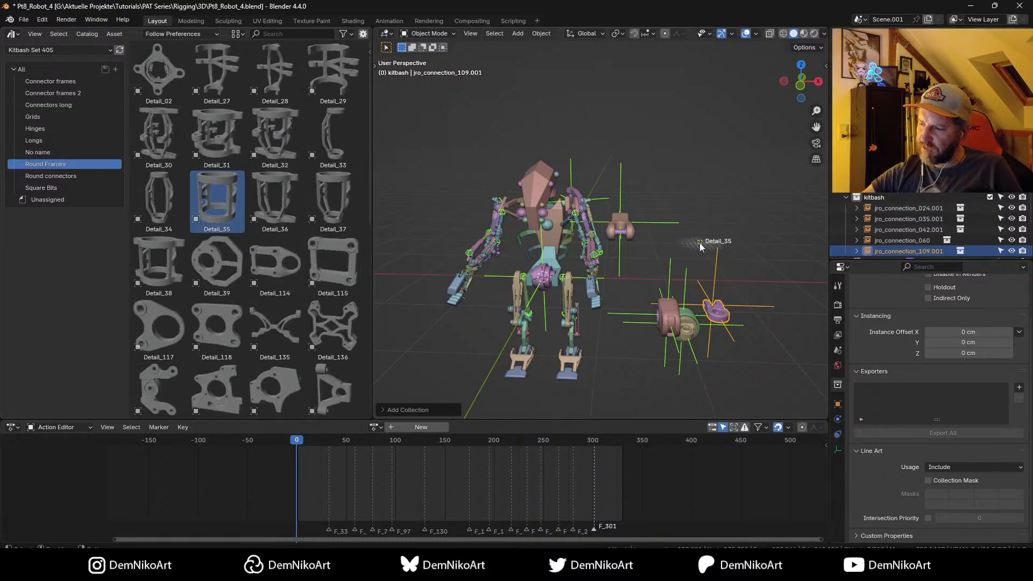
key(s)
click(802, 285)
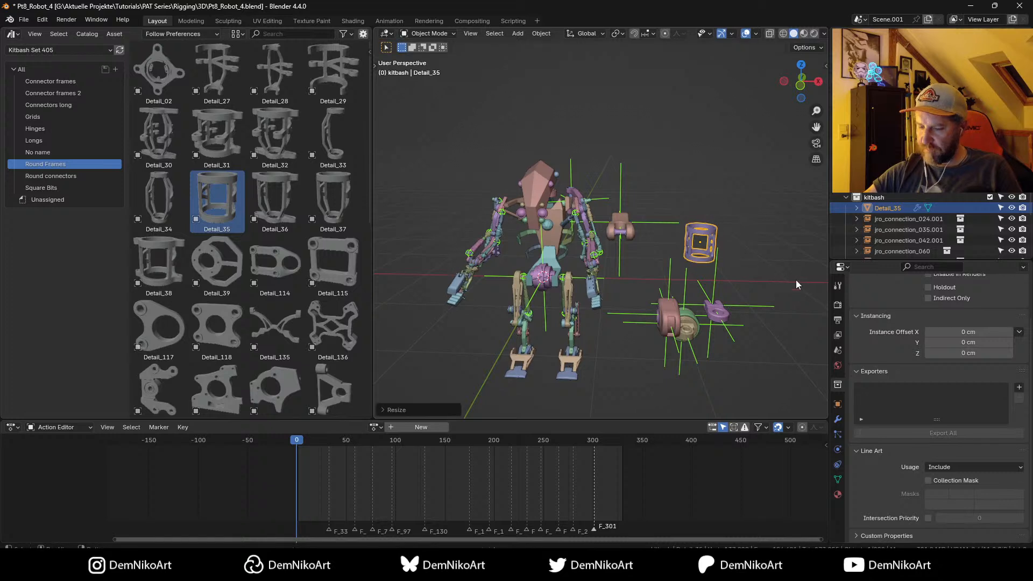
key(g)
key(shift+z)
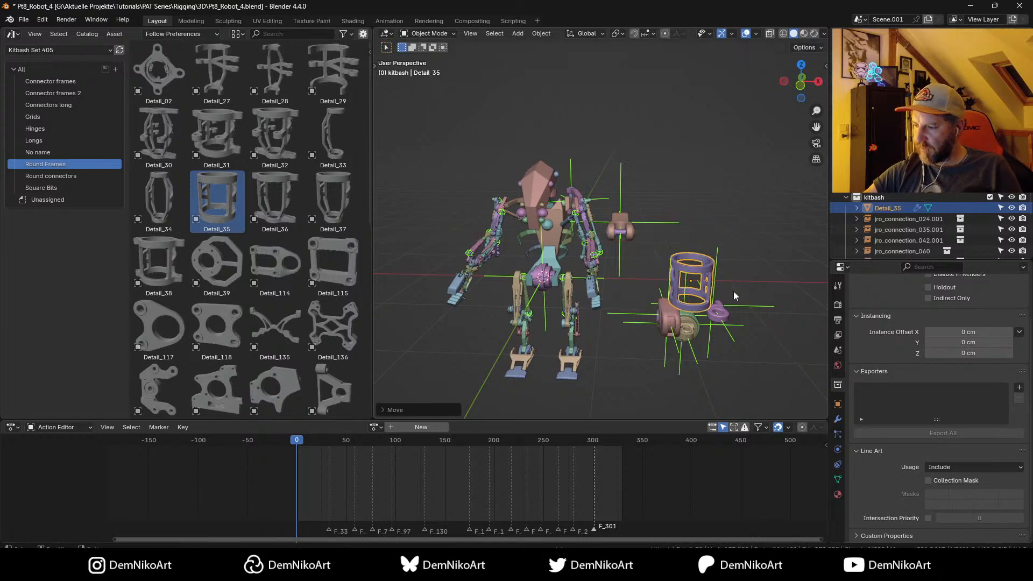
click(734, 291)
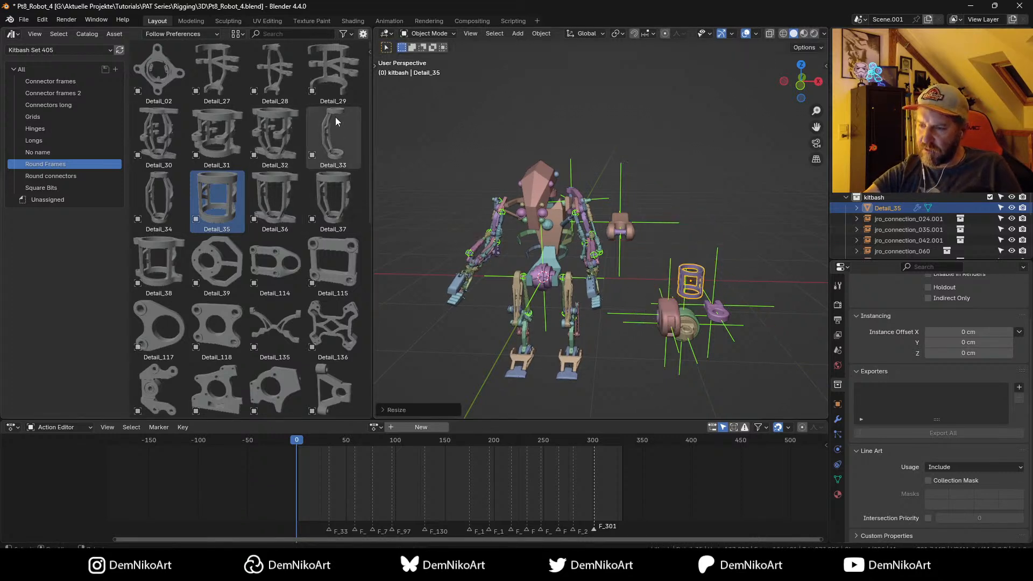
Step: Place the cage-shaped frame Detail_34 beside the ring part and scale it to a size comparable to its neighbours
drag(159, 200, 747, 292)
key(s)
click(775, 307)
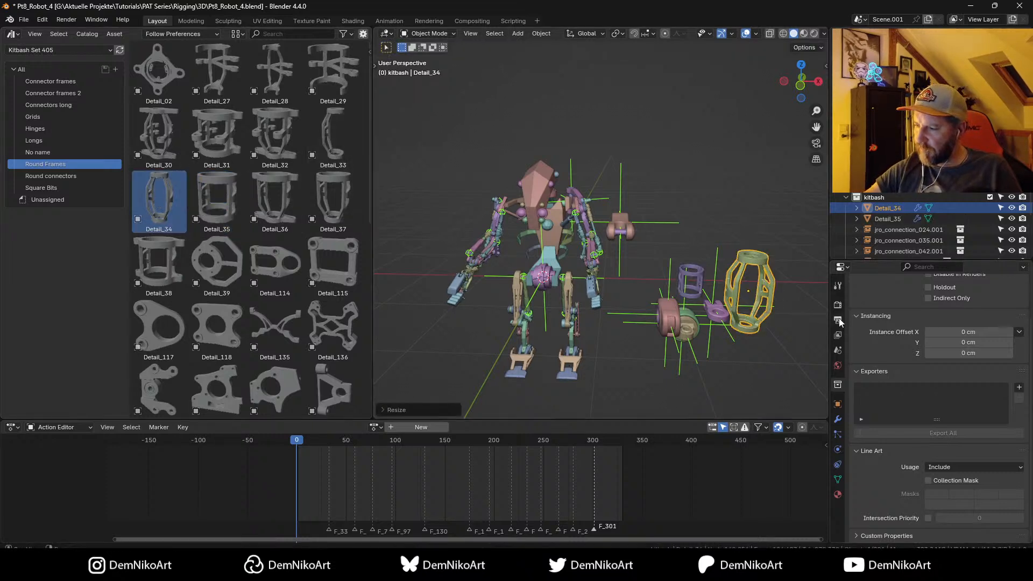
key(s)
click(747, 296)
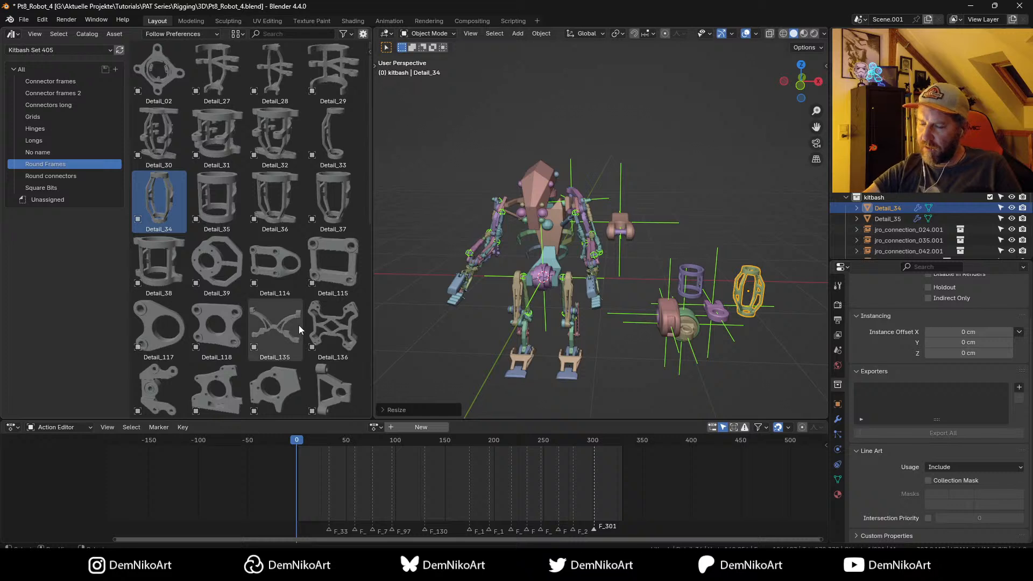
Step: Look through the Round Frames assets and examine the robot's hip block and leg joints for places that need a frame part
scroll(294, 200, down, 5)
scroll(294, 200, down, 6)
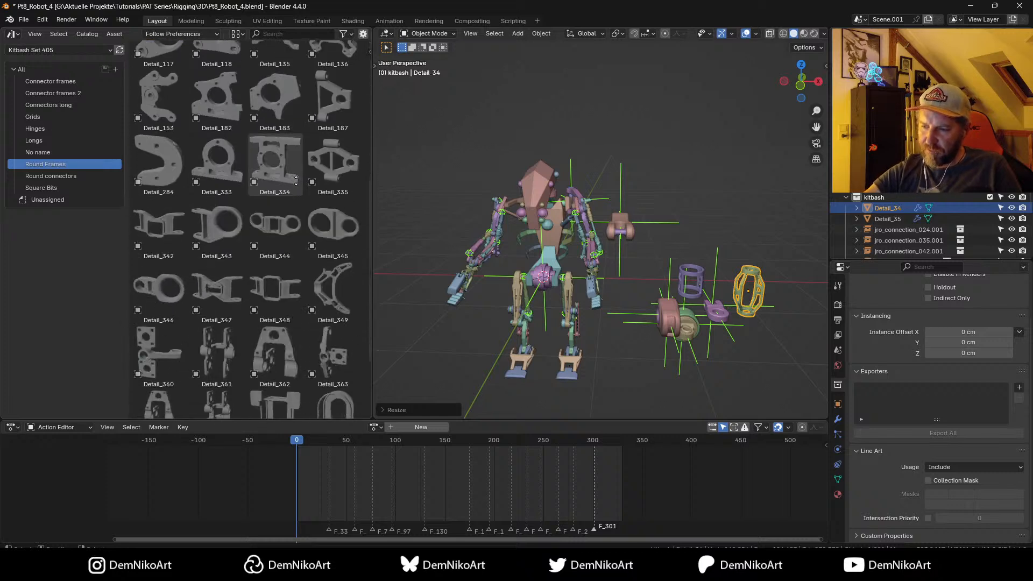
middle_drag(592, 267, 586, 334)
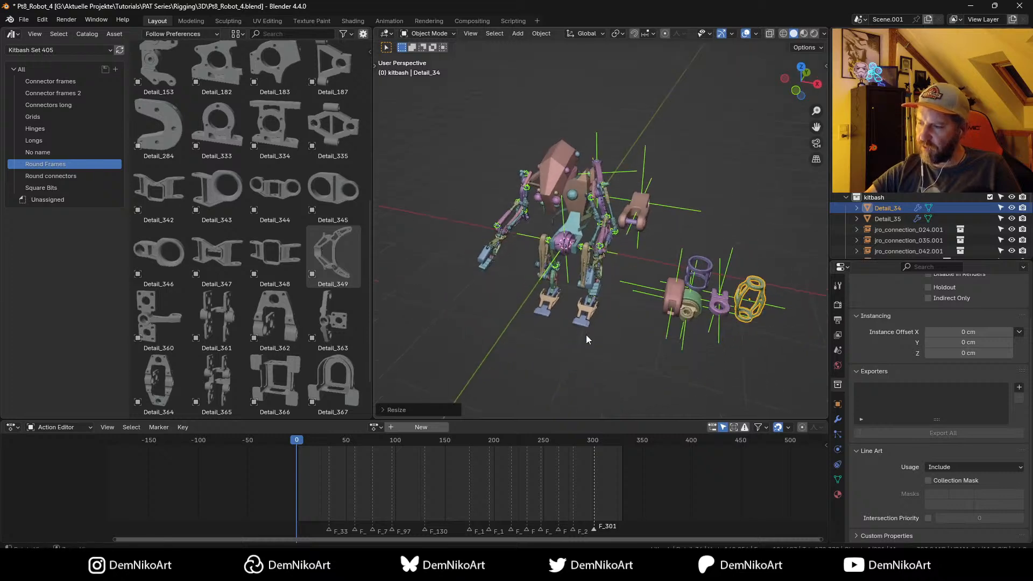
scroll(603, 290, up, 8)
scroll(592, 258, up, 3)
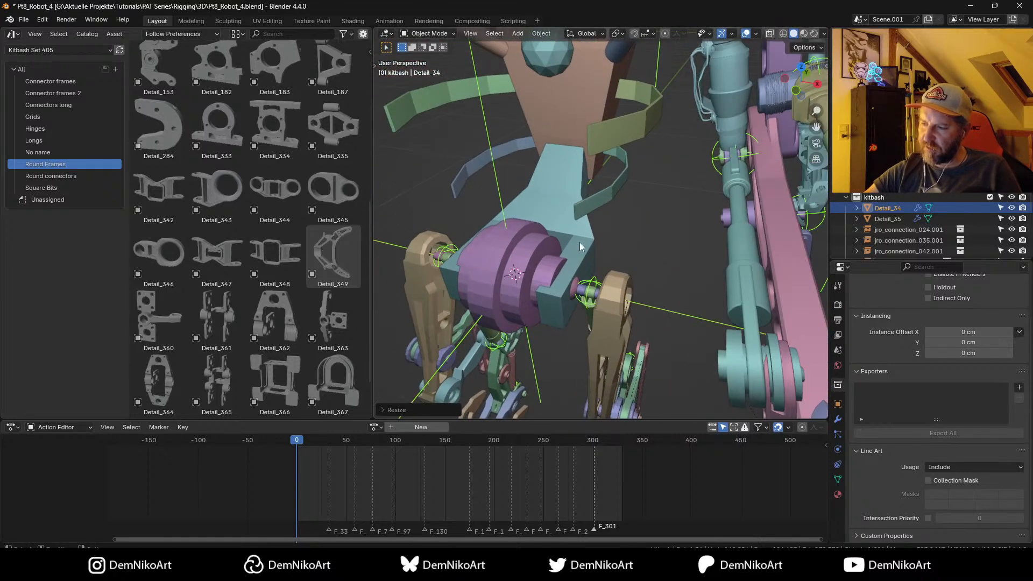
click(579, 242)
key(KP_Divide)
key(KP_Divide)
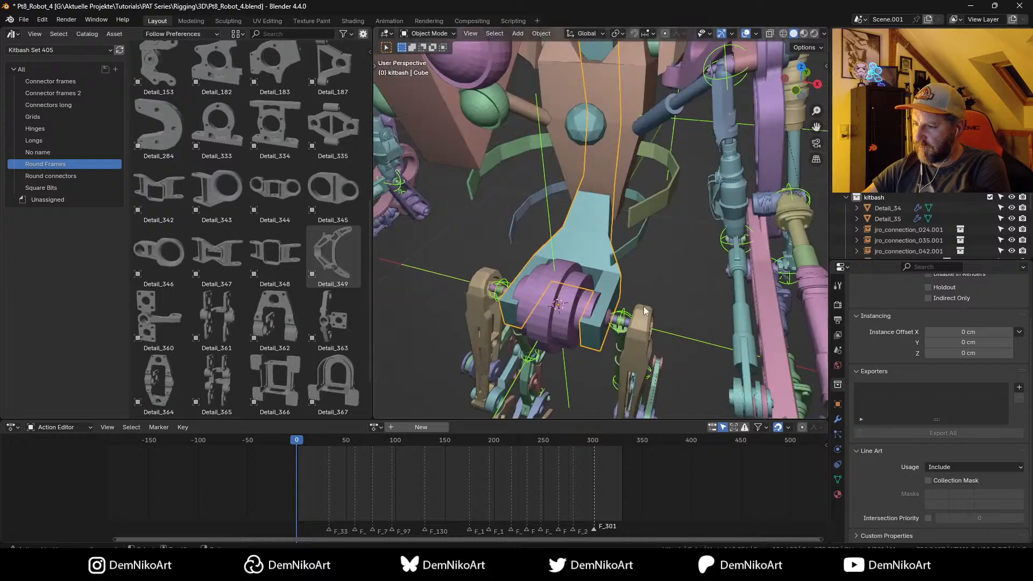
middle_drag(644, 306, 590, 236)
scroll(573, 242, down, 4)
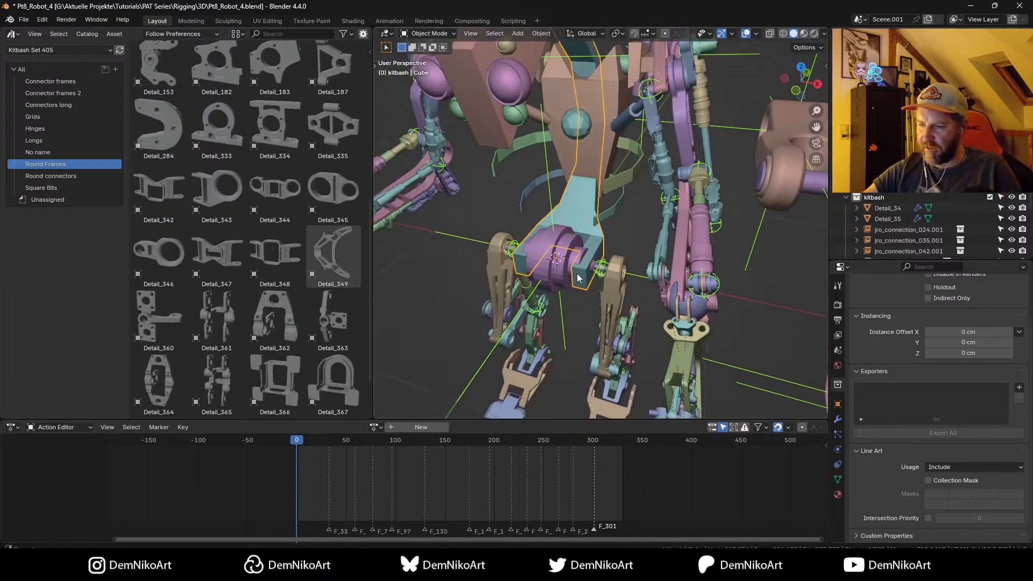
scroll(463, 257, down, 4)
middle_drag(501, 259, 484, 290)
scroll(474, 303, up, 2)
Step: Place Detail_361 beside the robot's arm, scale it up and move it along the Y axis
drag(216, 318, 717, 239)
key(s)
click(819, 275)
key(s)
click(796, 274)
middle_drag(753, 290, 667, 281)
key(g)
key(y)
click(681, 270)
Step: Place the A-shaped bracket Detail_362 beside the other kitbash parts and scale it up
drag(283, 318, 735, 237)
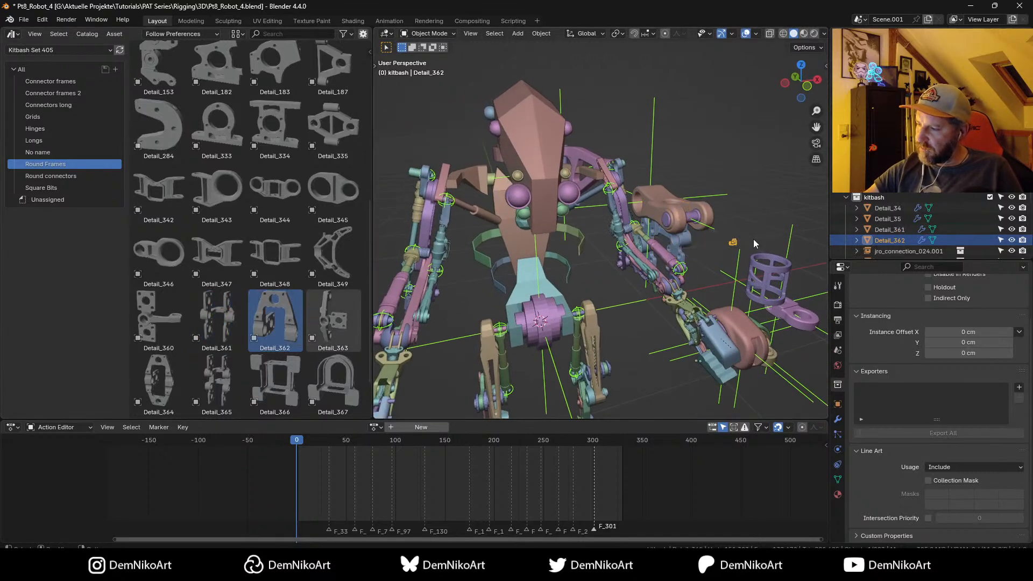
key(s)
click(856, 311)
scroll(784, 271, down, 5)
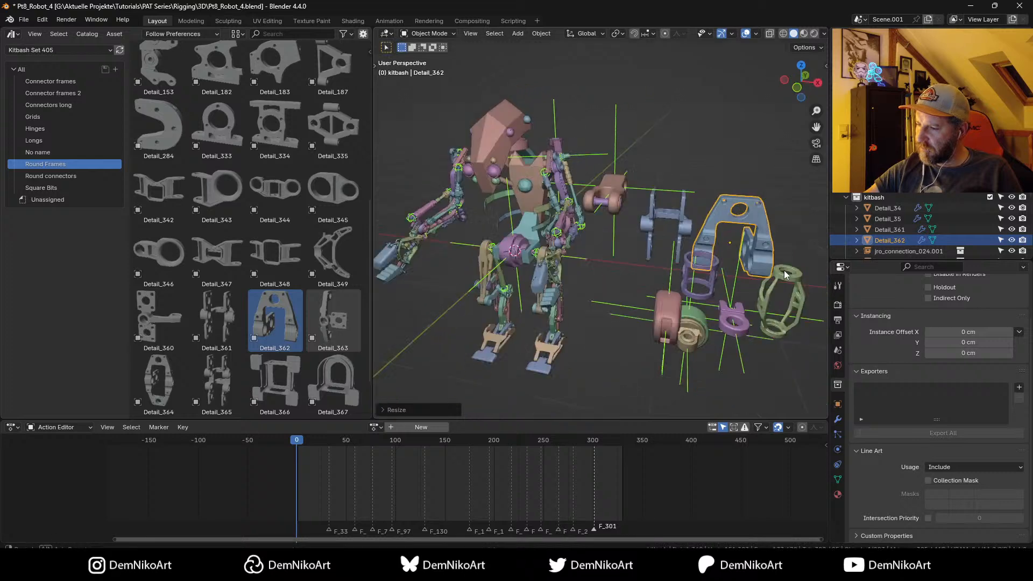
Step: Change the asset import method from Follow Preferences to Append
middle_drag(783, 270, 679, 300)
click(182, 34)
click(187, 79)
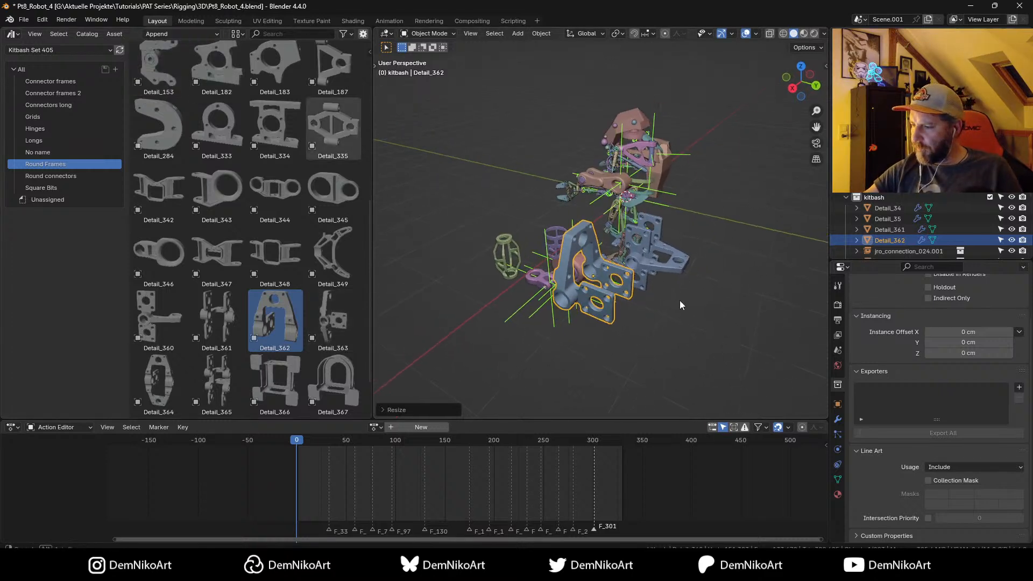
Step: Delete Detail_361 from the kitbash parts and save the file
key(Delete)
click(622, 284)
middle_drag(622, 285, 646, 285)
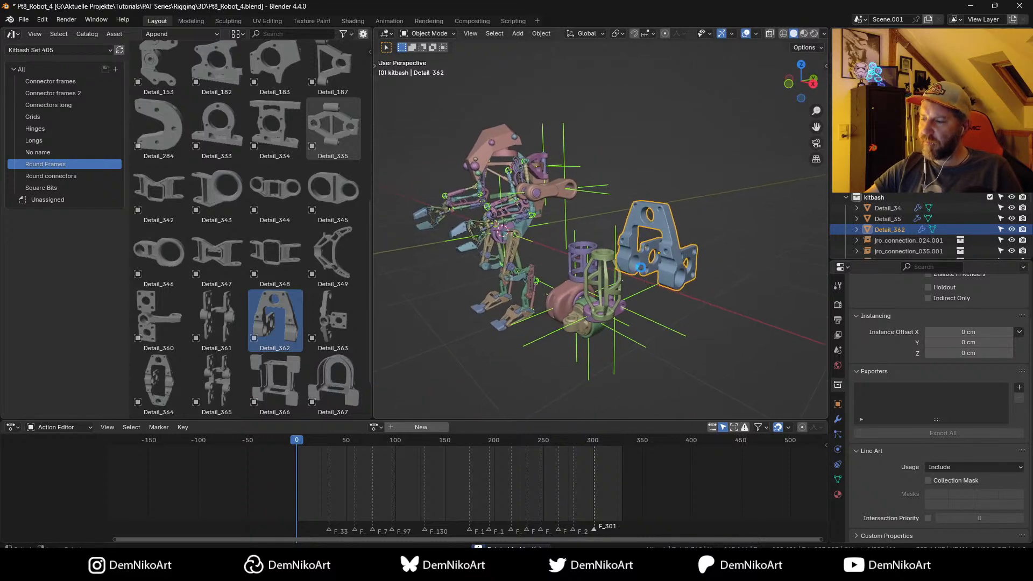
key(ctrl+s)
Step: Find the octagonal frame Detail_39 in the Round Frames catalog, place it in front of the A-shaped bracket and scale it up
scroll(280, 385, down, 2)
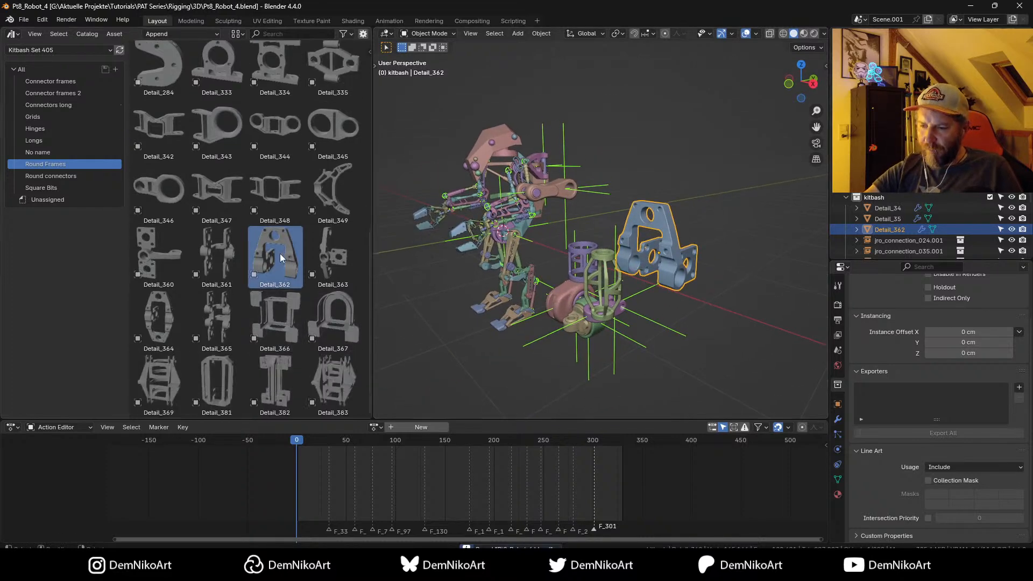
scroll(298, 224, up, 5)
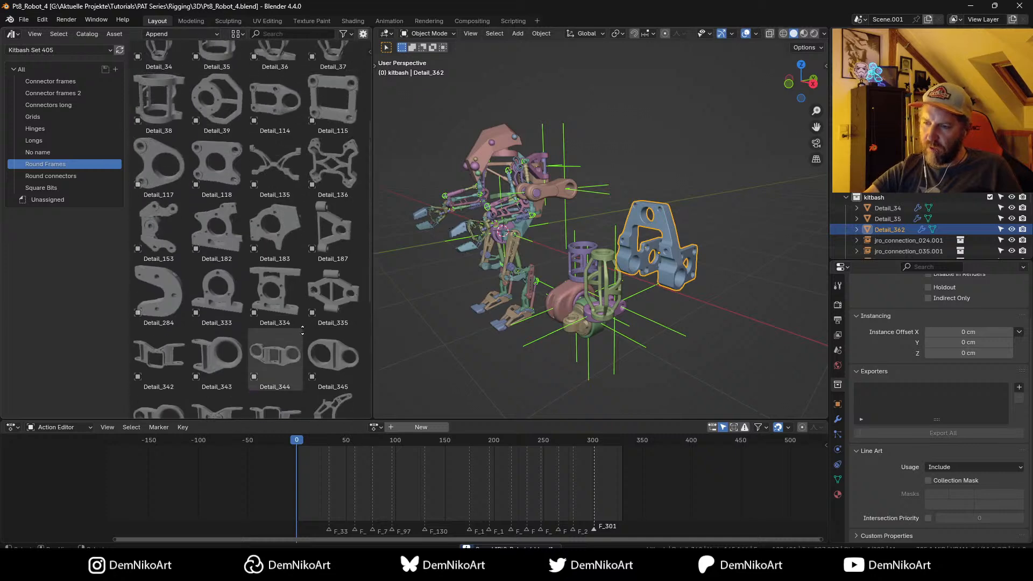
scroll(296, 269, up, 2)
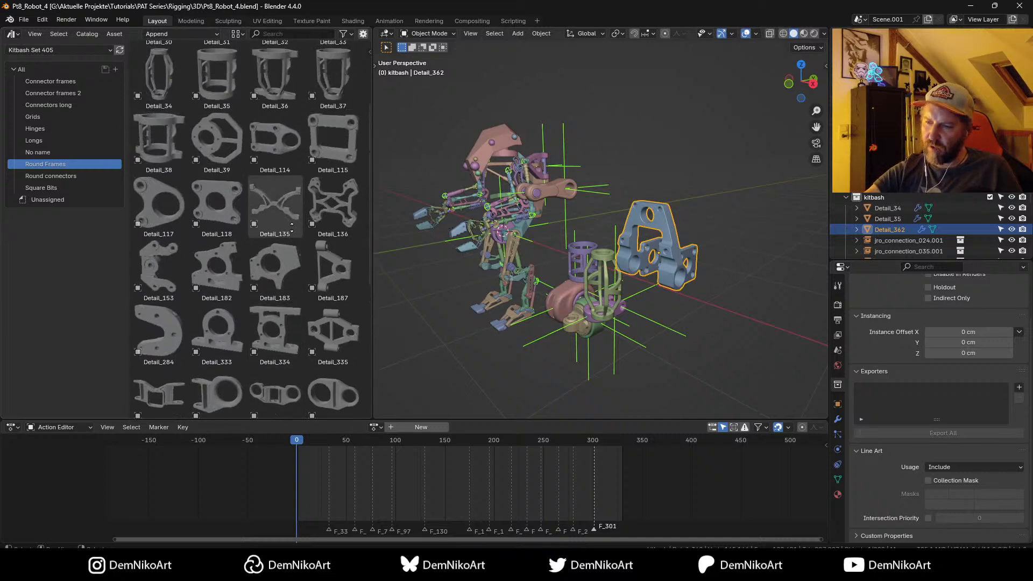
drag(218, 225, 673, 321)
key(s)
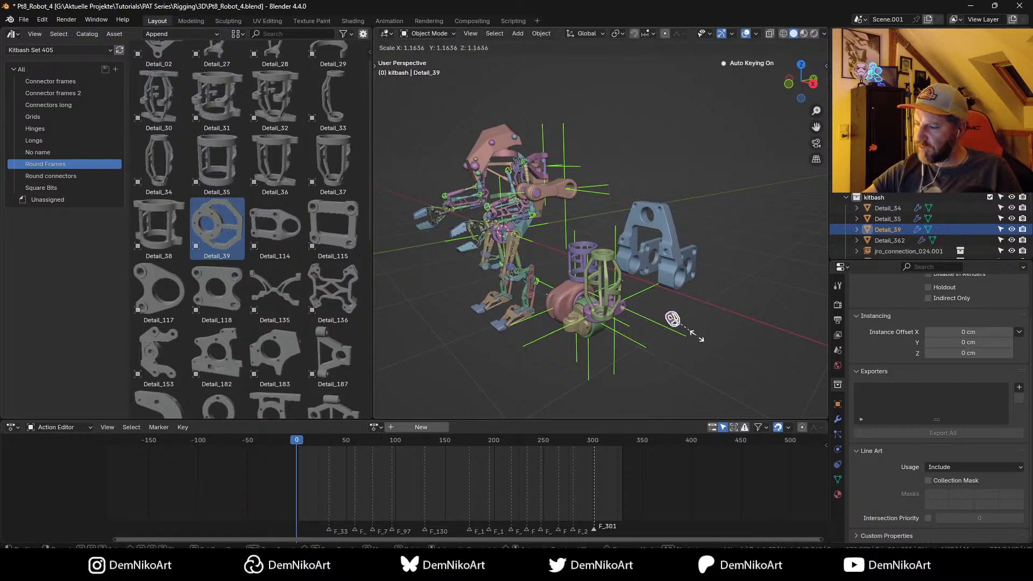
click(760, 358)
Step: Place Detail_02 beside the octagonal frame, clear its scale and rotation, and position it clear of the other parts
middle_drag(758, 354, 493, 300)
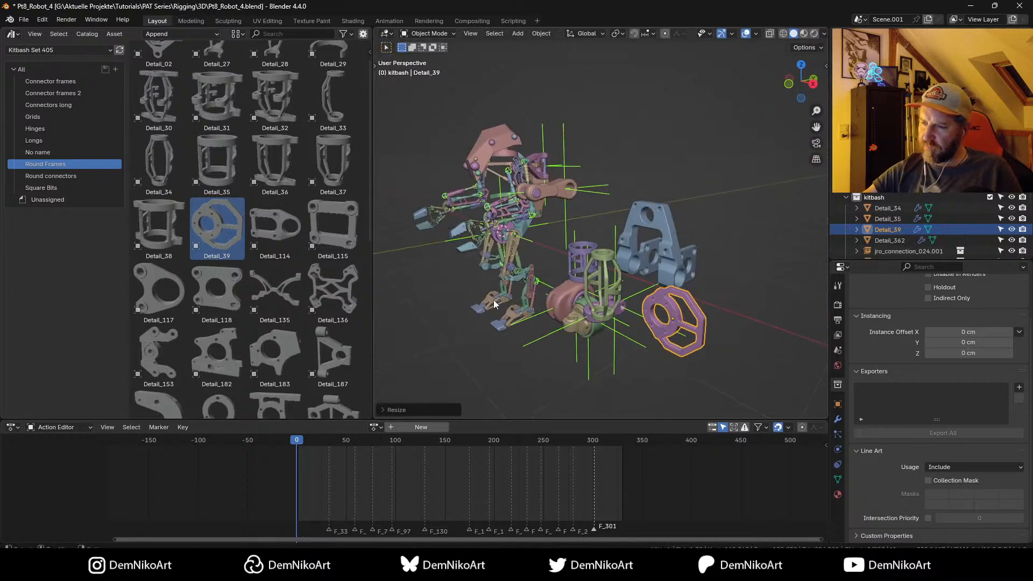
middle_drag(592, 269, 484, 276)
scroll(331, 162, up, 2)
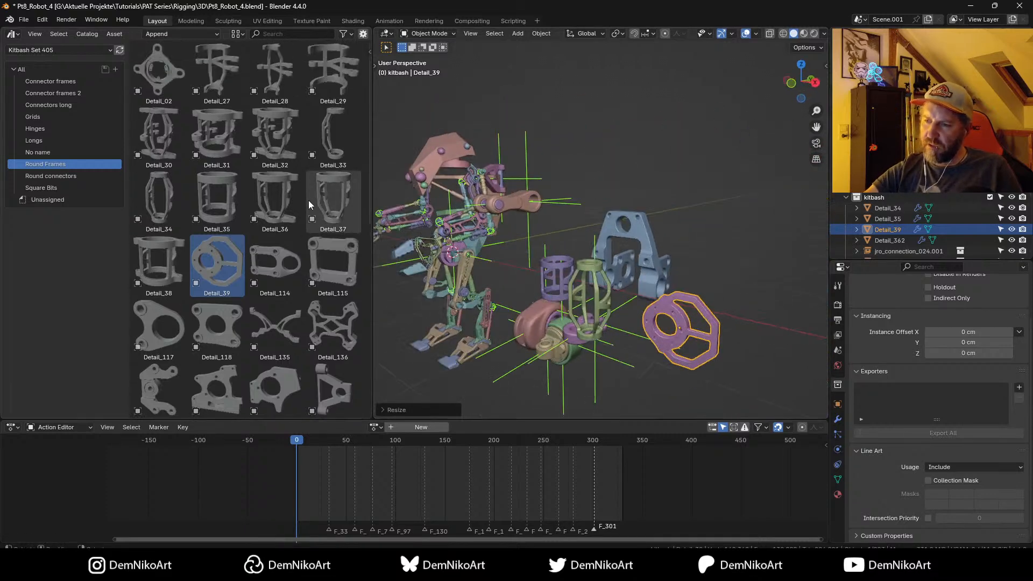
click(165, 78)
drag(163, 77, 714, 302)
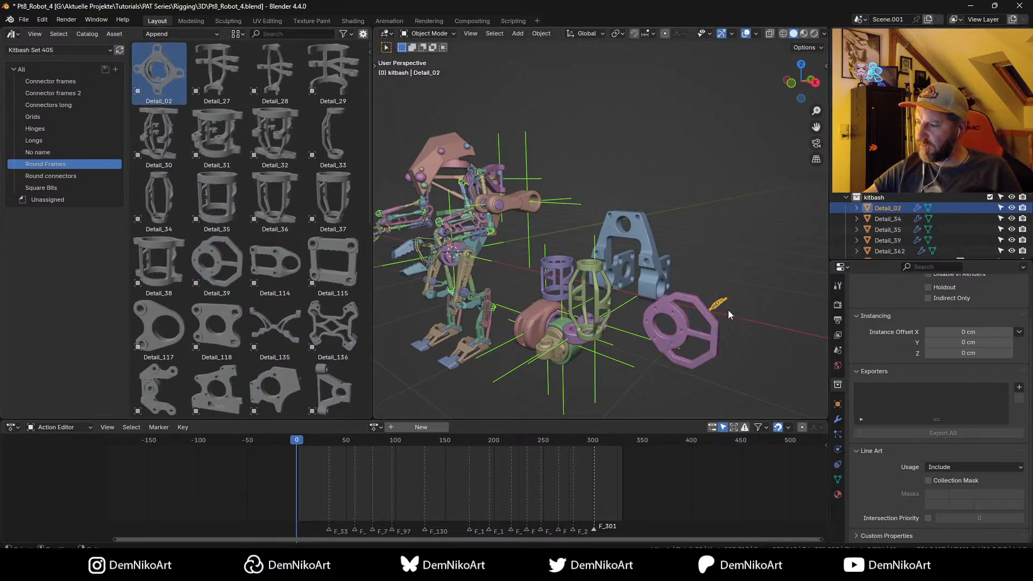
key(alt+s)
key(alt+r)
middle_drag(773, 328, 726, 330)
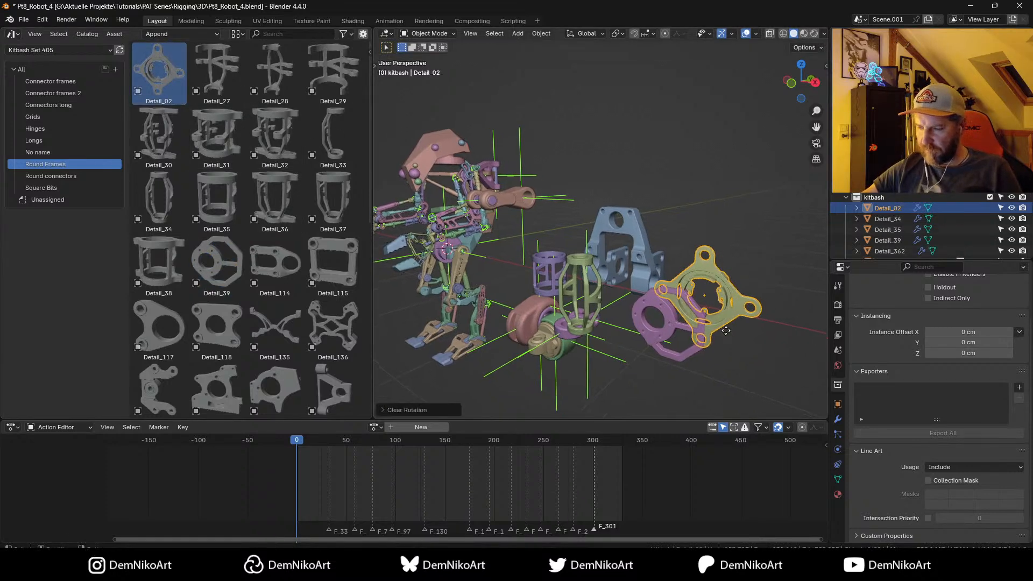
click(724, 266)
middle_drag(723, 266, 628, 249)
Step: Select the three connection parts grouped beside the robot's legs and reduce their empty display size to 23 cm
click(628, 249)
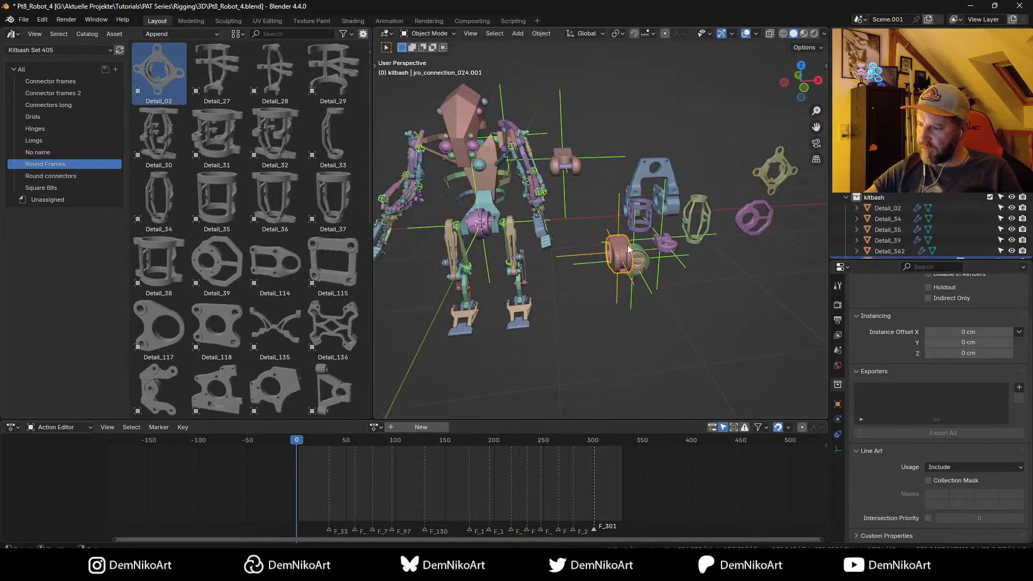
shift+click(640, 263)
shift+click(666, 243)
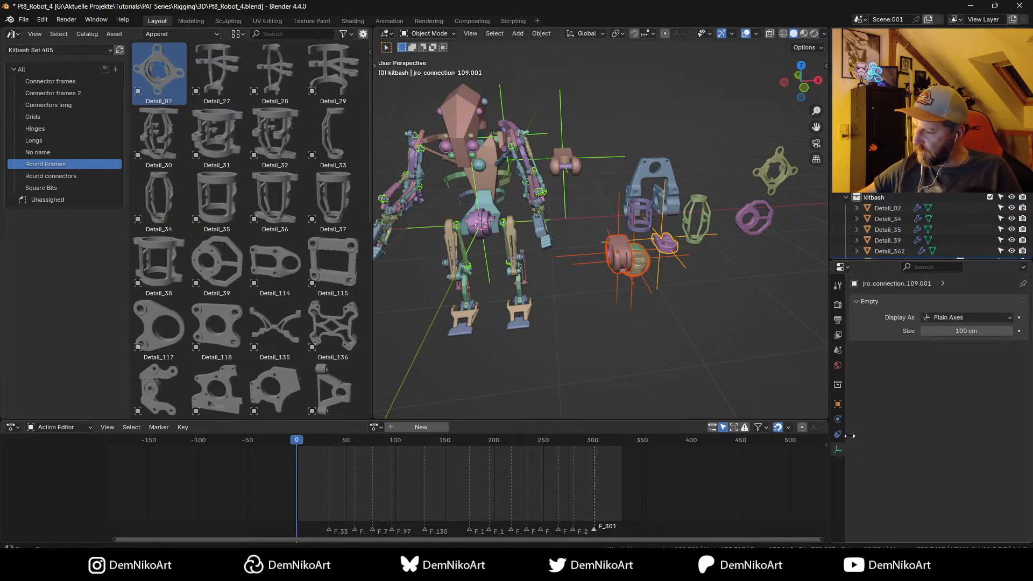
click(838, 449)
drag(972, 332, 963, 332)
scroll(677, 327, up, 5)
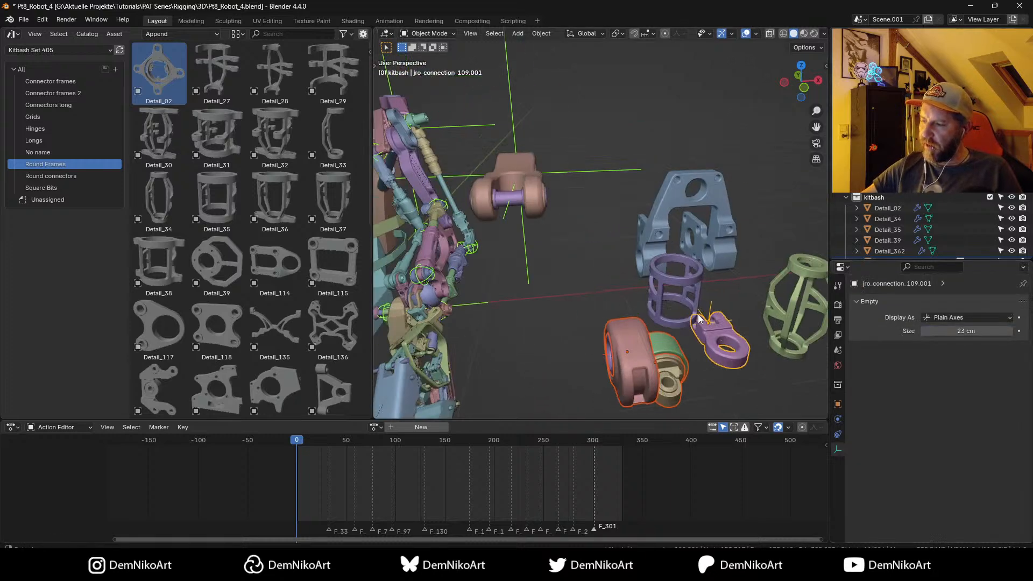
shift+middle_drag(699, 314, 652, 277)
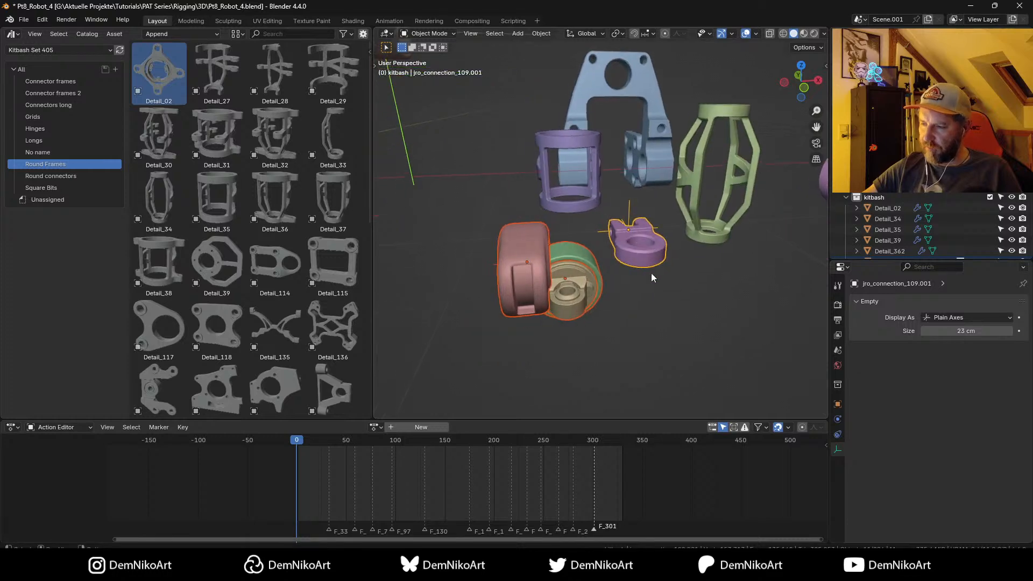
Step: Set the empty display size of all three selected connection parts to 100 cm
click(967, 331)
text(100)
key(Return)
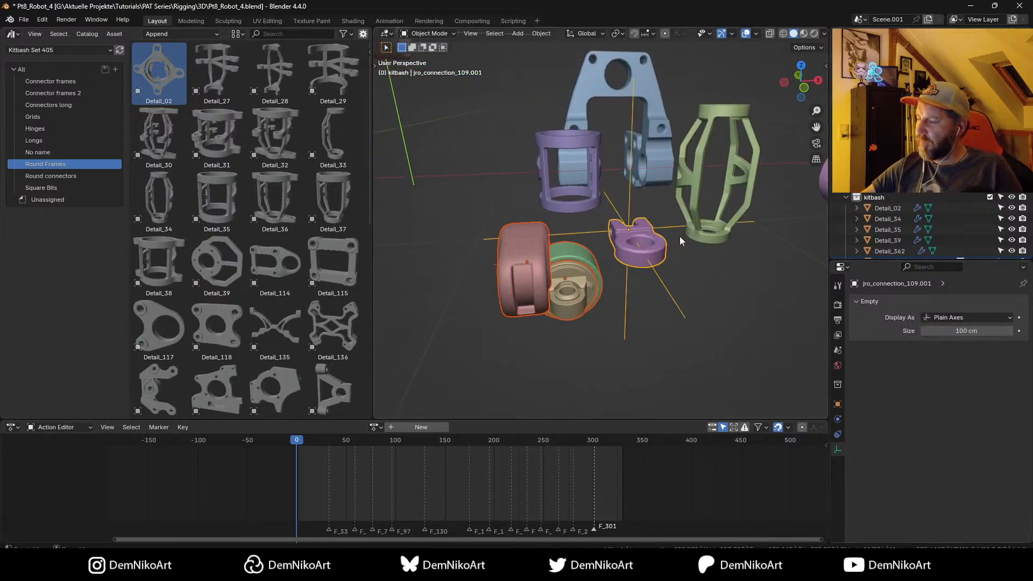
scroll(679, 237, down, 4)
middle_drag(679, 237, 618, 293)
scroll(695, 295, up, 4)
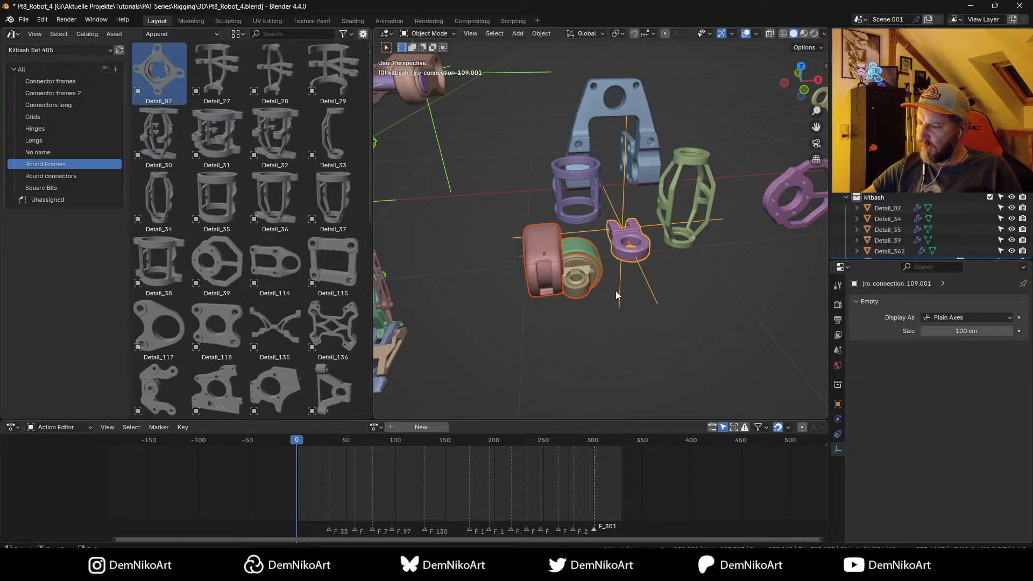
click(955, 330)
text(100)
key(Return)
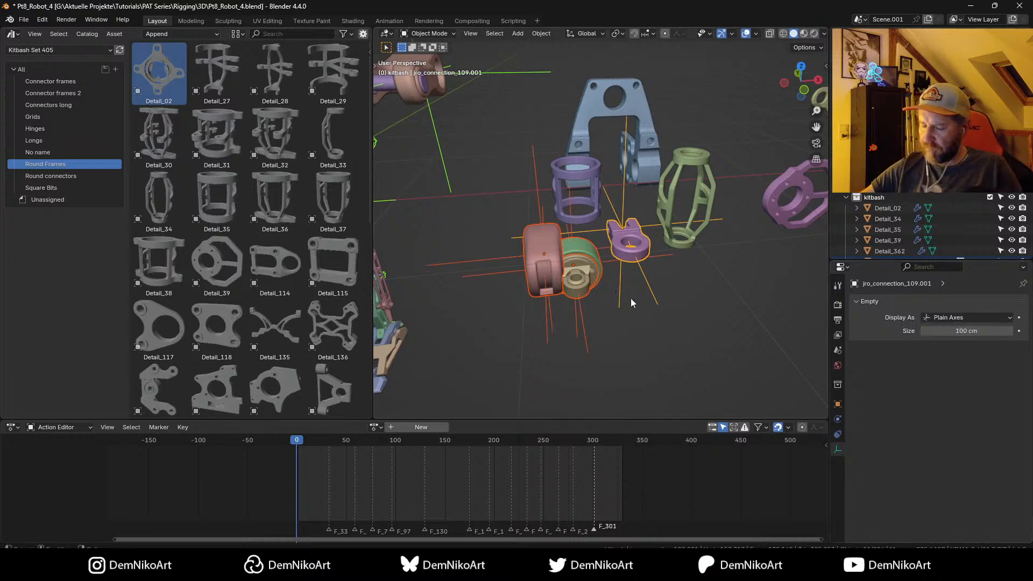
Step: Make the instances of the three selected connection parts real and delete their leftover empties
key(ctrl+a)
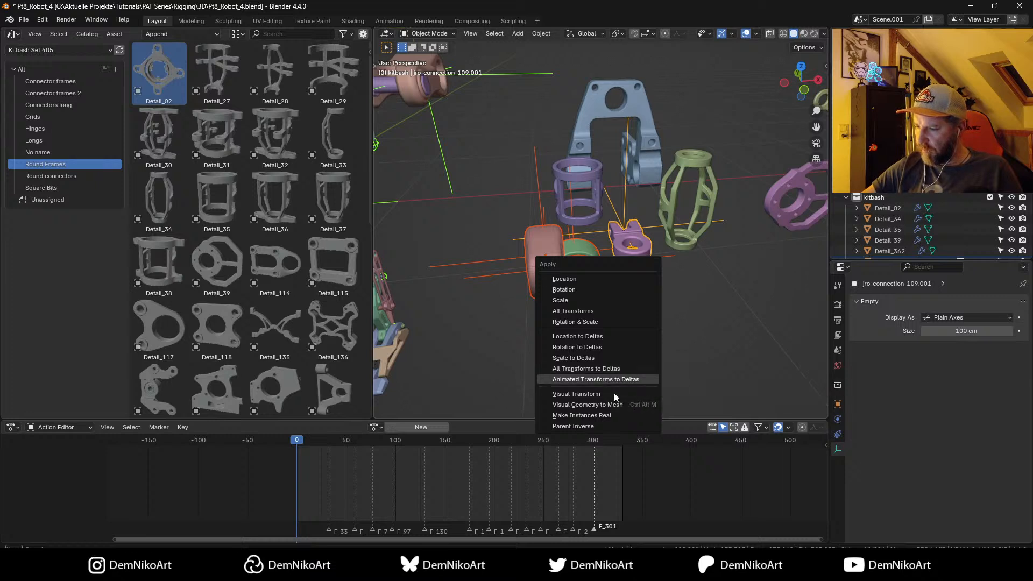
click(603, 415)
key(Delete)
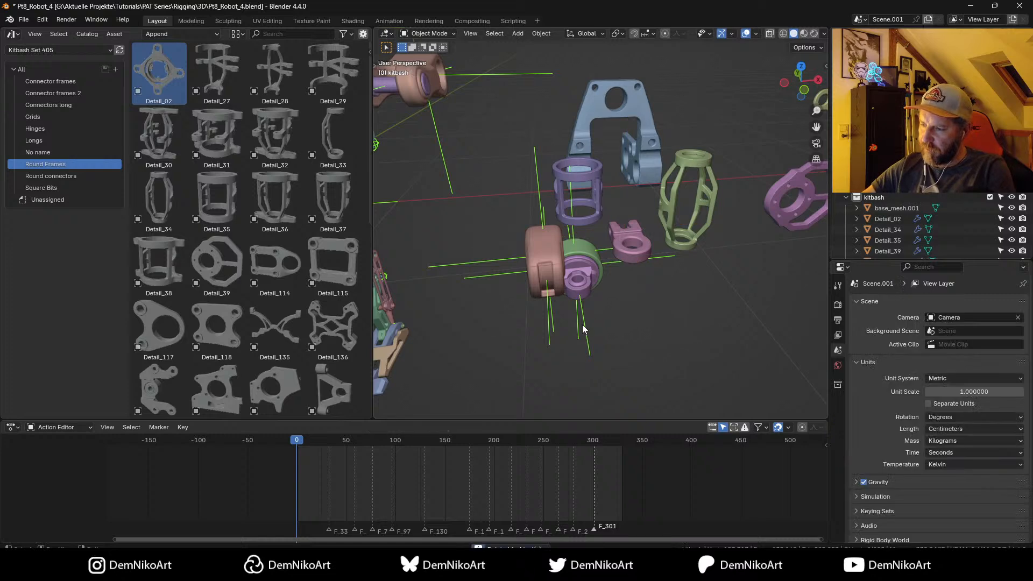
click(584, 324)
key(Delete)
click(548, 322)
key(Delete)
Step: Move the brown ring and the flat purple hinge piece away from the green wheel so the parts stand separately
click(555, 283)
key(g)
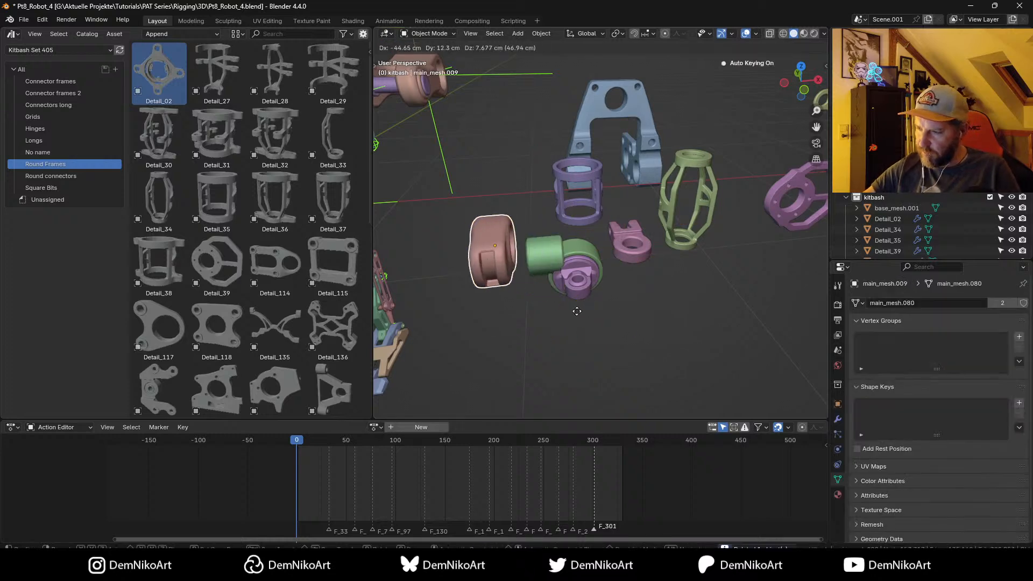
click(567, 316)
middle_drag(567, 316, 553, 260)
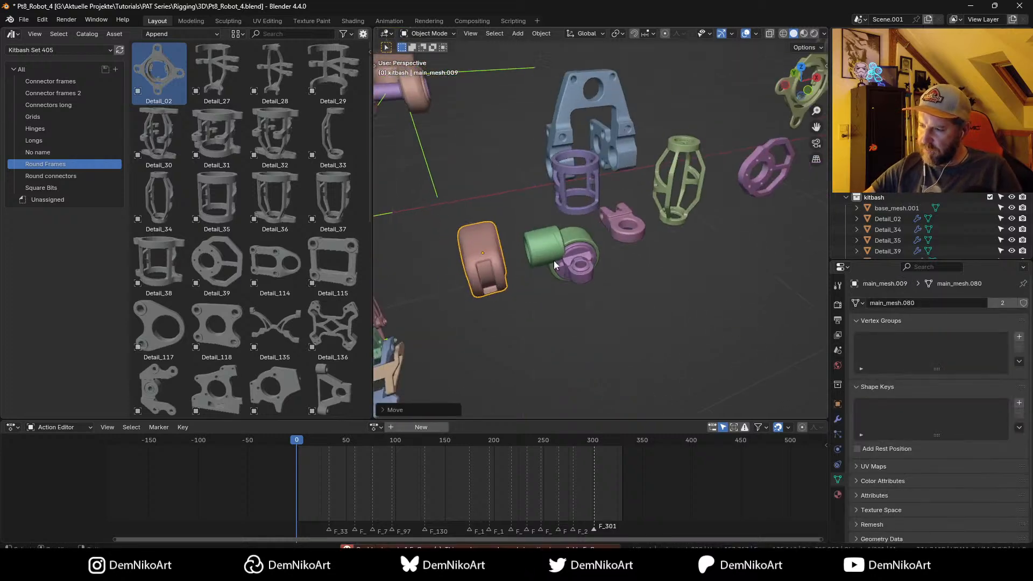
click(646, 241)
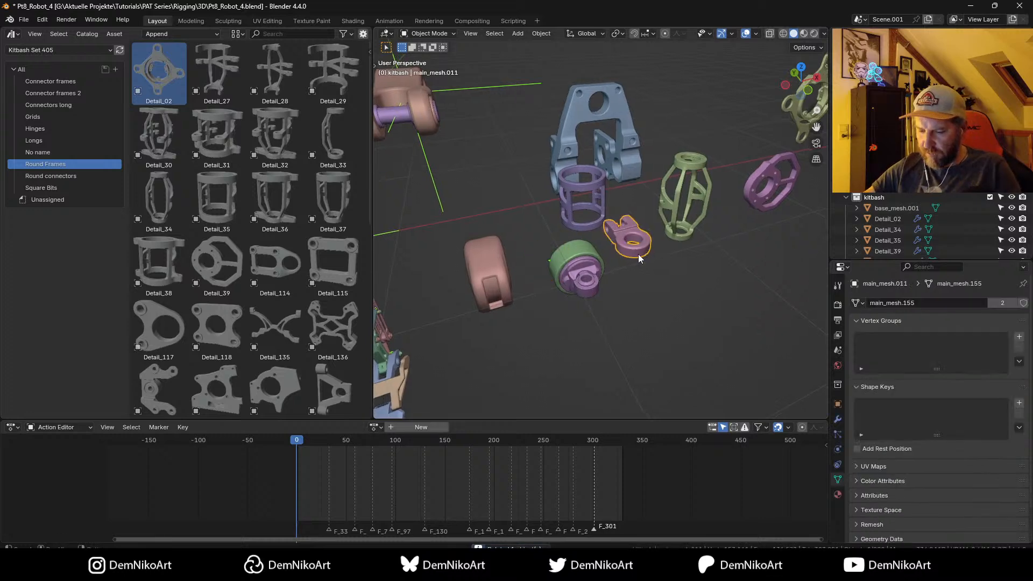
key(g)
click(684, 305)
click(640, 223)
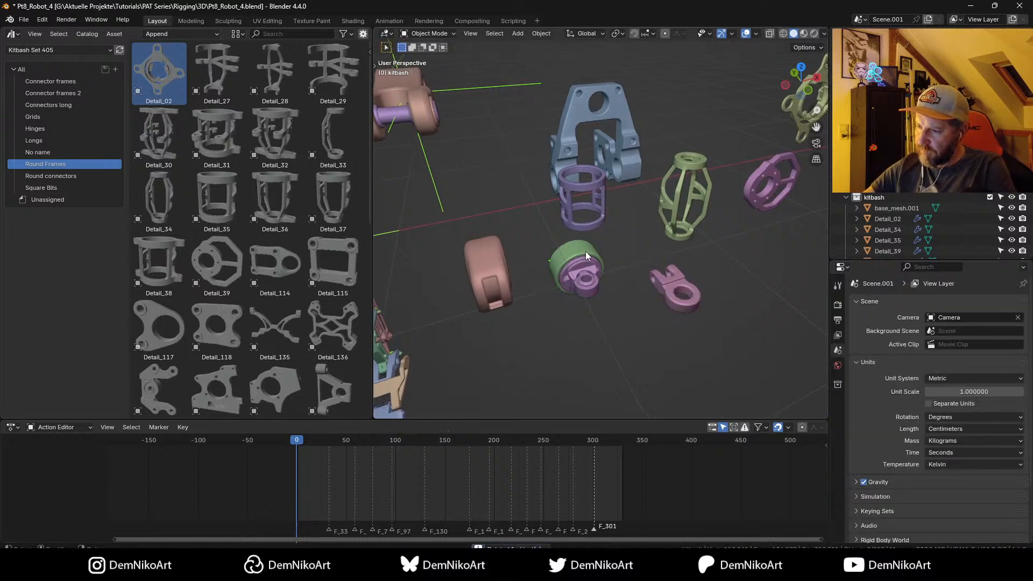
Step: Adjust the placement of the green wheel and move the brown ring closer to the other small connection parts
click(585, 254)
middle_drag(602, 318, 637, 282)
scroll(599, 297, down, 3)
key(g)
click(579, 309)
click(585, 306)
scroll(630, 287, down, 2)
click(481, 263)
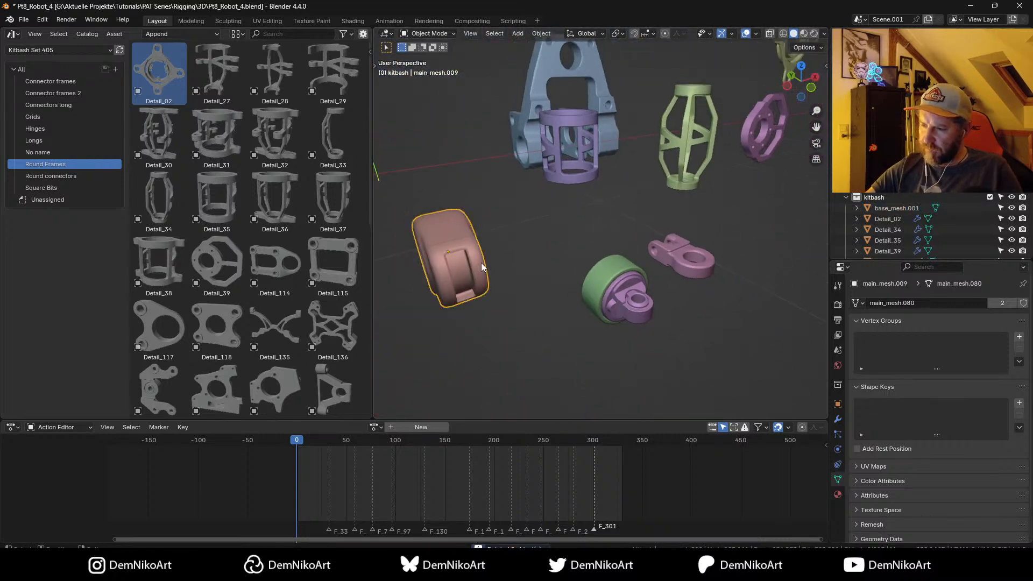
key(g)
click(559, 291)
middle_drag(560, 291, 599, 248)
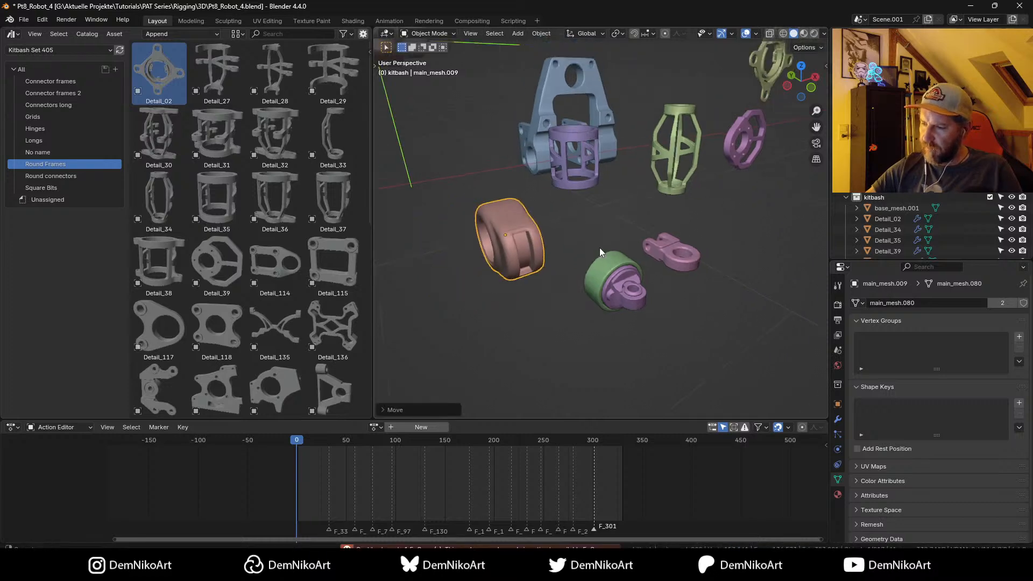
Step: Try to join the green wheel, its mounted hinge and the separate purple hinge piece into one object
scroll(597, 247, down, 2)
drag(657, 227, 626, 276)
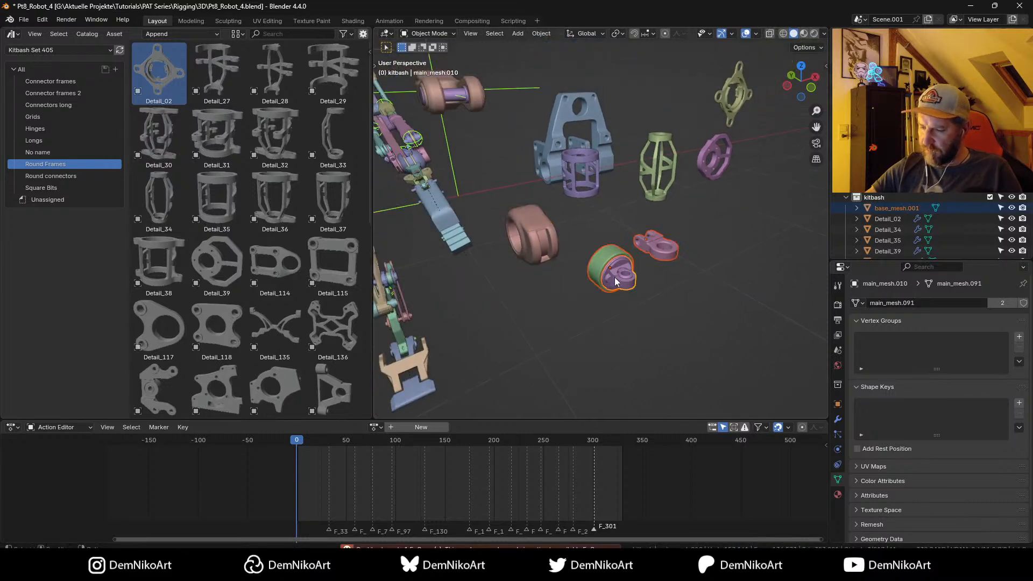
key(ctrl+j)
middle_drag(741, 255, 708, 254)
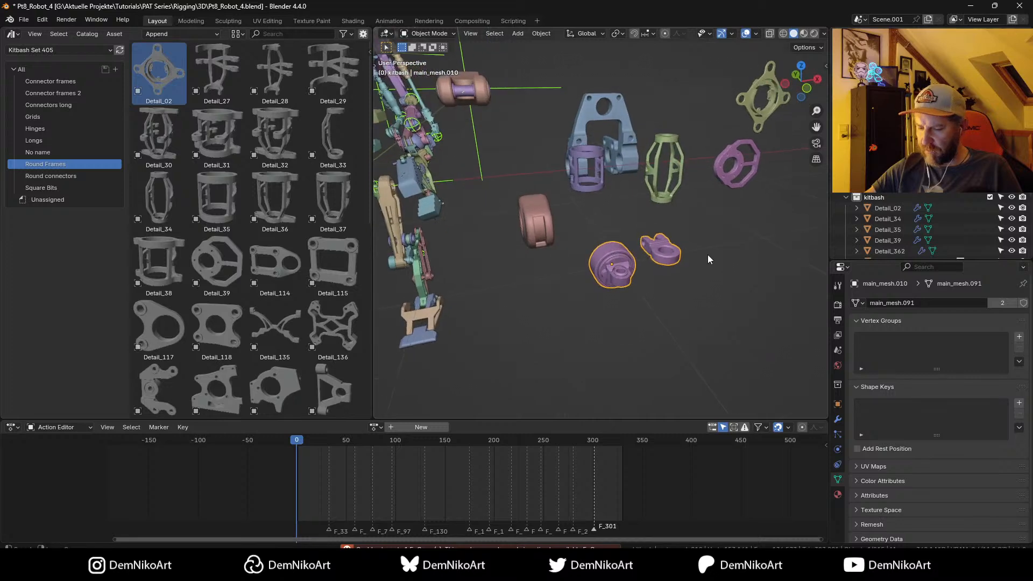
key(ctrl+z)
Step: Join the purple hinge mounted on the green wheel with the wheel into a single object
click(622, 272)
shift+click(617, 244)
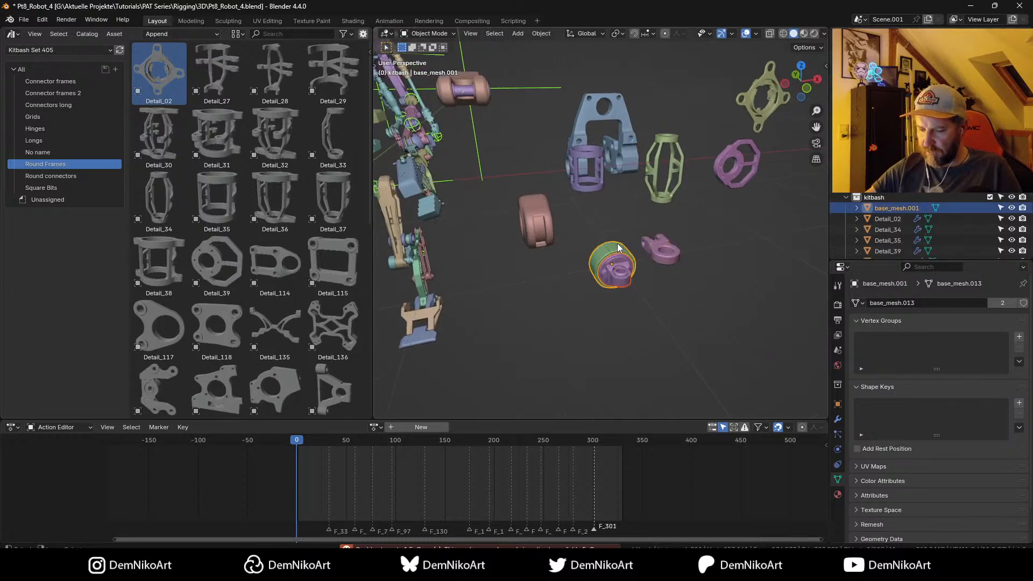
key(ctrl+j)
middle_drag(734, 210, 612, 267)
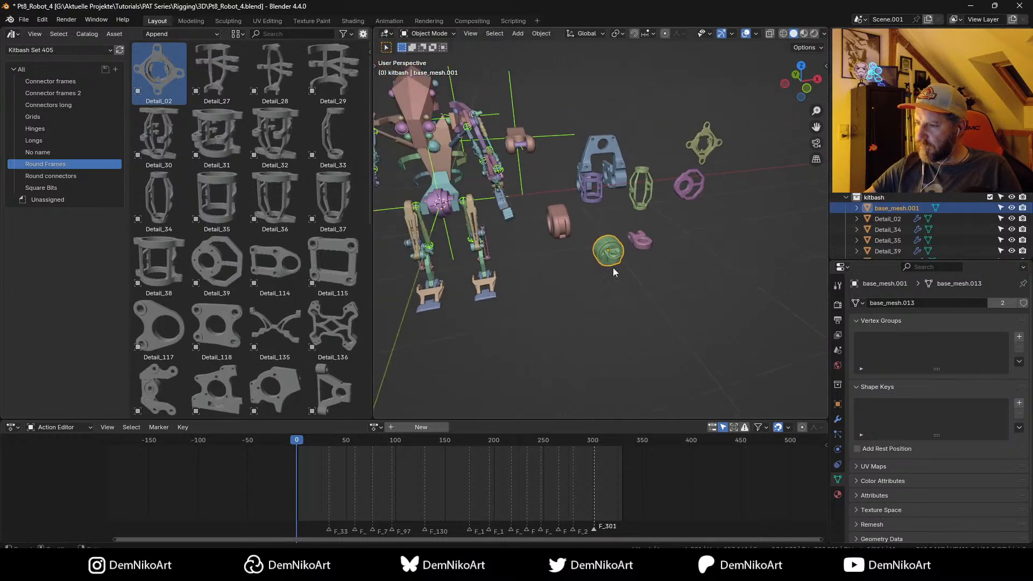
scroll(660, 312, up, 6)
Step: Isolate the fork-shaped connection part jro_connection_060 and make its instances real
click(660, 203)
middle_drag(736, 186, 669, 250)
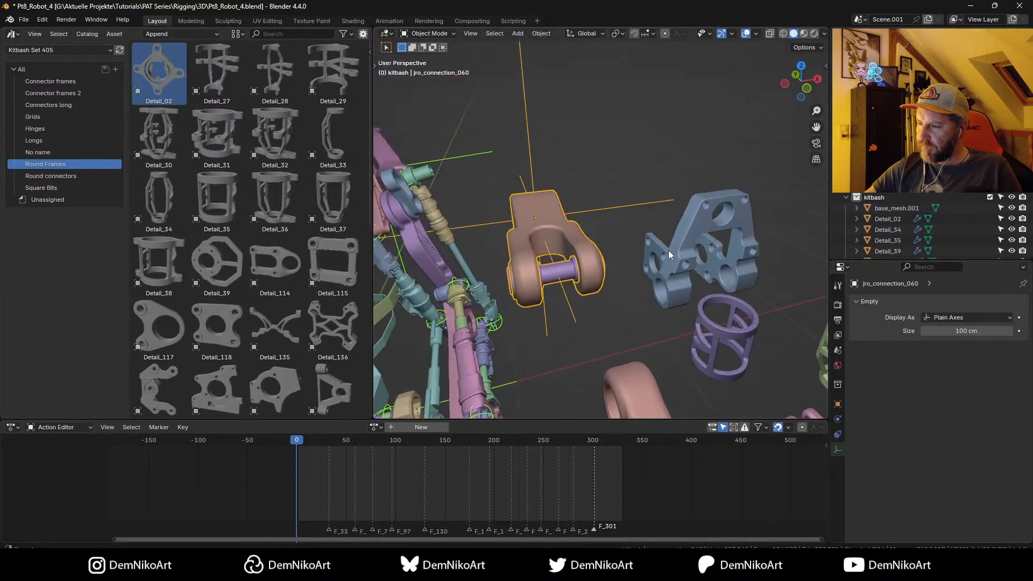
key(KP_Divide)
key(ctrl+a)
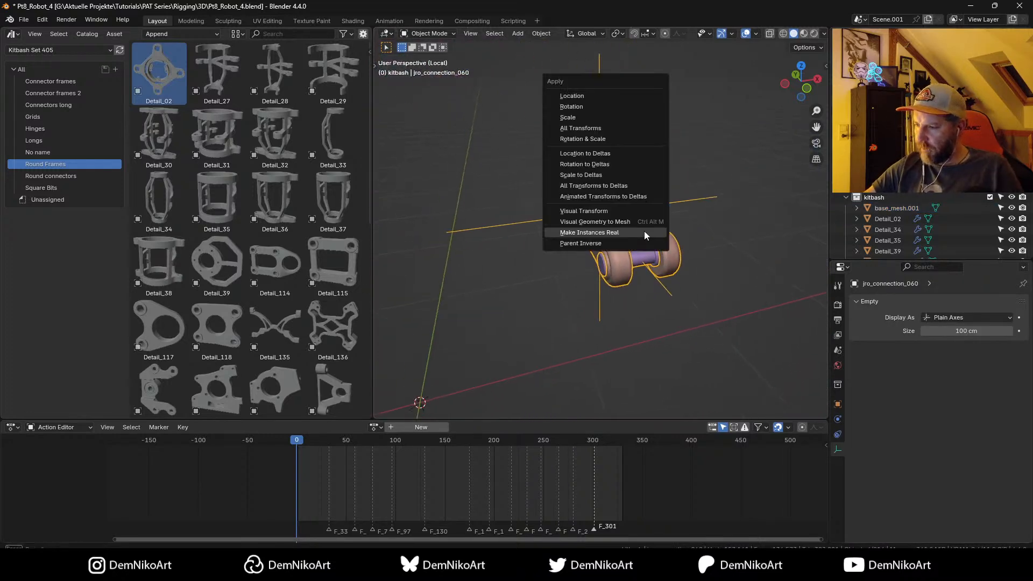
click(644, 232)
Step: Hide the fork body to expose the pin inside it, and bring the body back
click(607, 218)
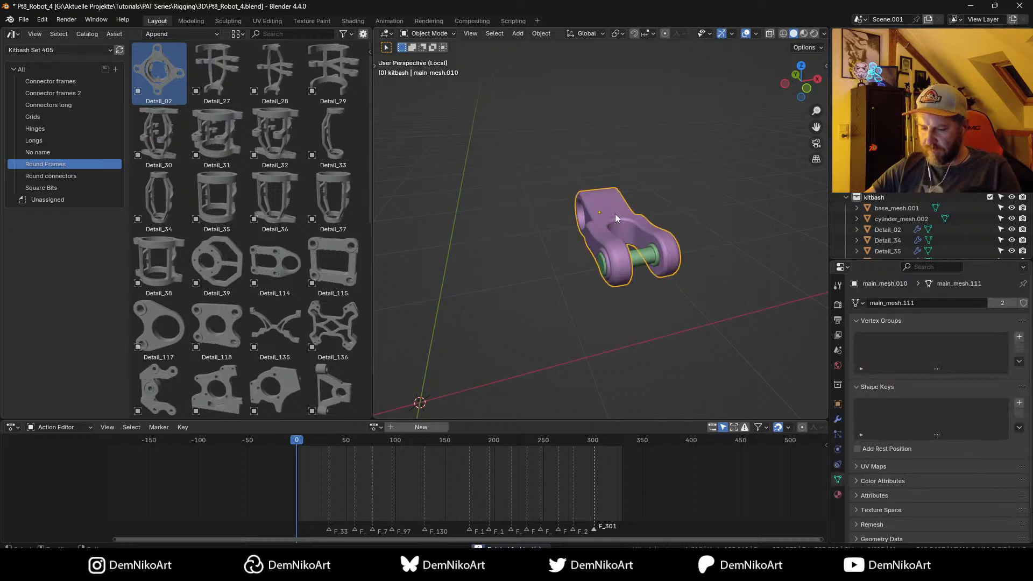
key(Delete)
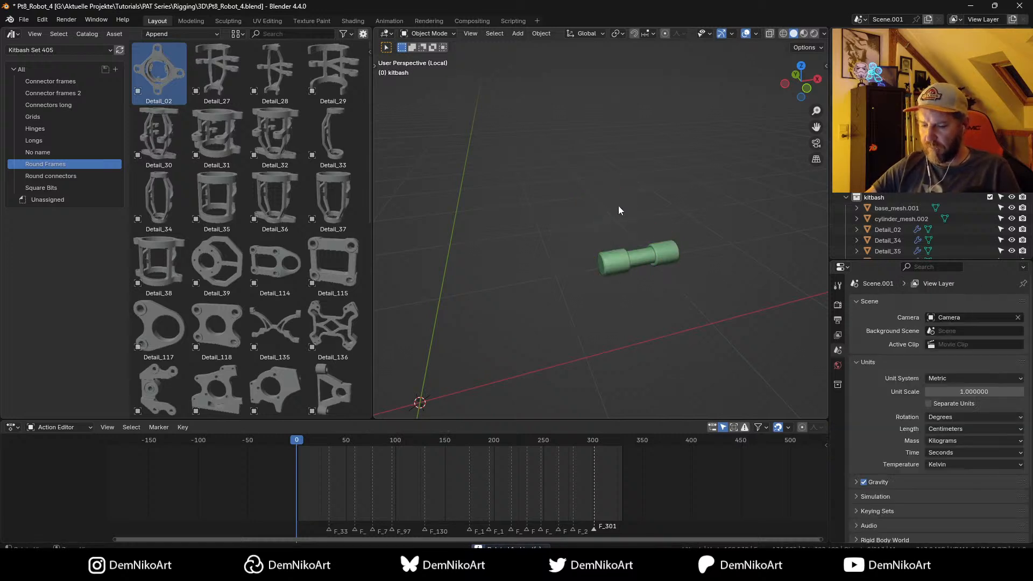
key(ctrl+z)
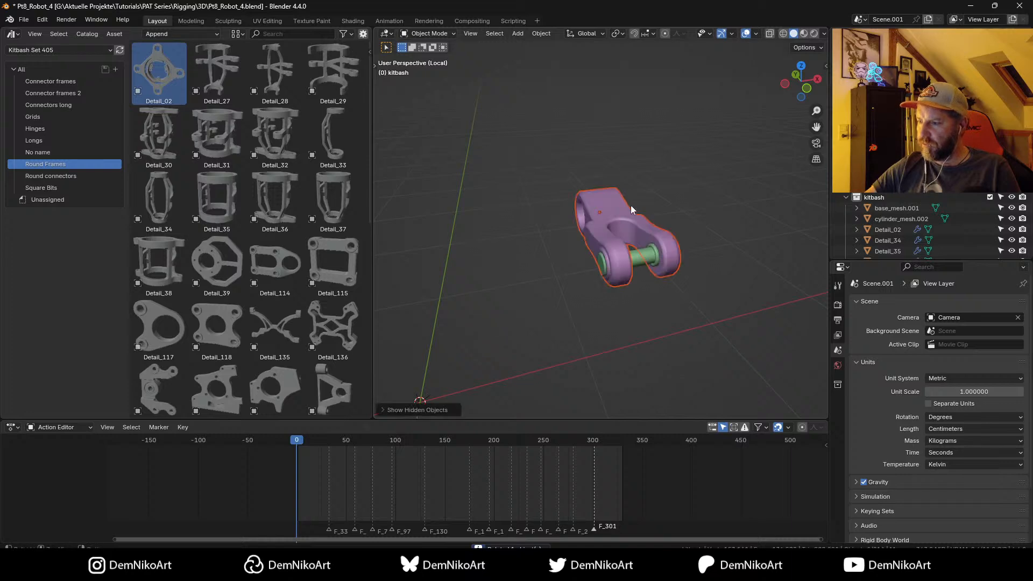
Step: Leave the isolated view of the fork part and save the file
middle_drag(666, 202, 657, 257)
key(KP_Divide)
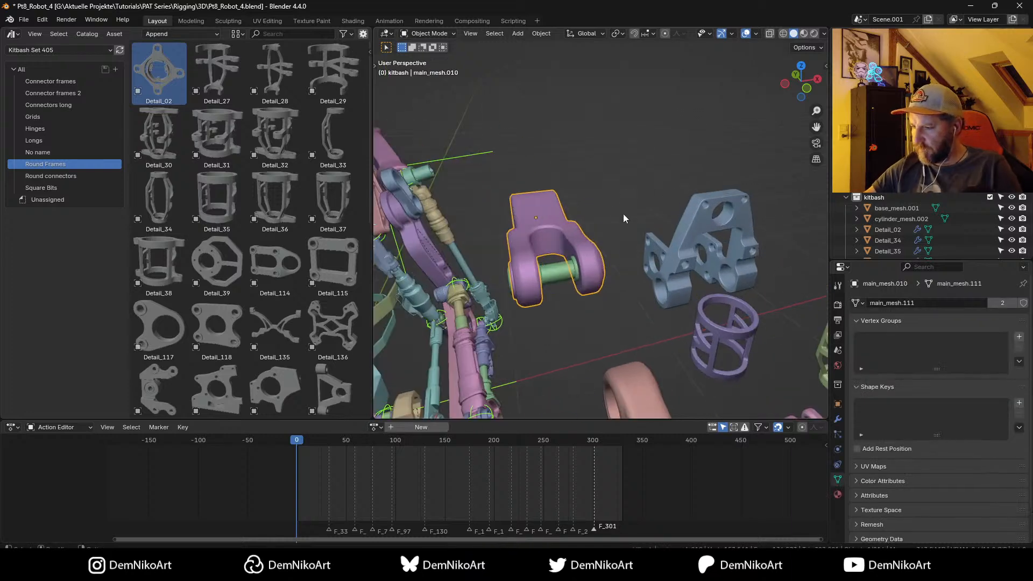
key(ctrl+s)
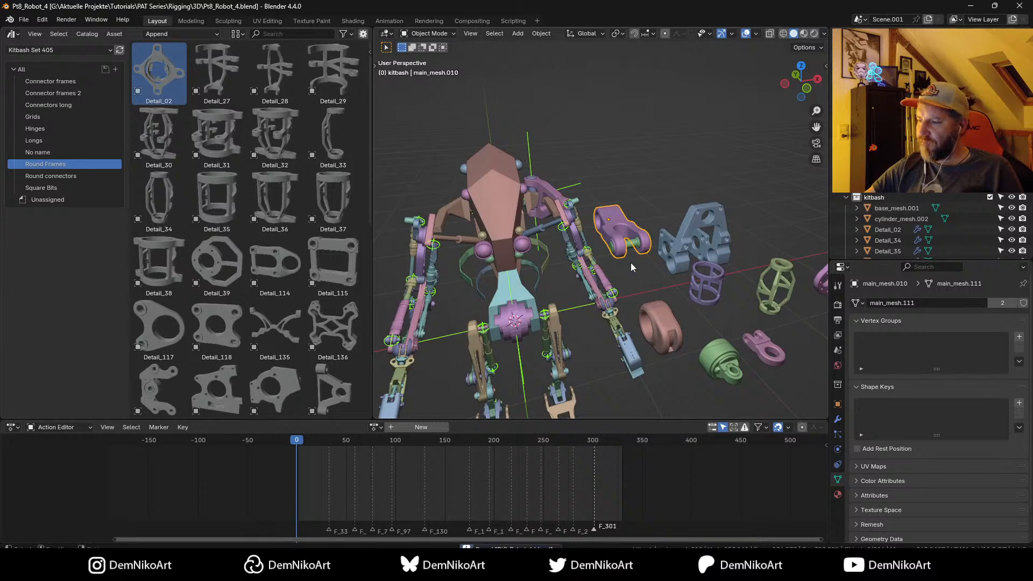
Step: Select the cylindrical pin inside the fork part and delete it, keeping only the fork body
mouse_move(631, 263)
middle_down()
mouse_move(677, 251)
mouse_move(656, 238)
mouse_move(611, 250)
mouse_move(658, 257)
mouse_move(564, 269)
mouse_move(656, 258)
mouse_move(611, 271)
mouse_move(596, 262)
mouse_move(621, 267)
mouse_move(599, 267)
mouse_move(616, 260)
middle_up()
key(KP_3)
scroll(580, 257, up, 5)
key(alt+a)
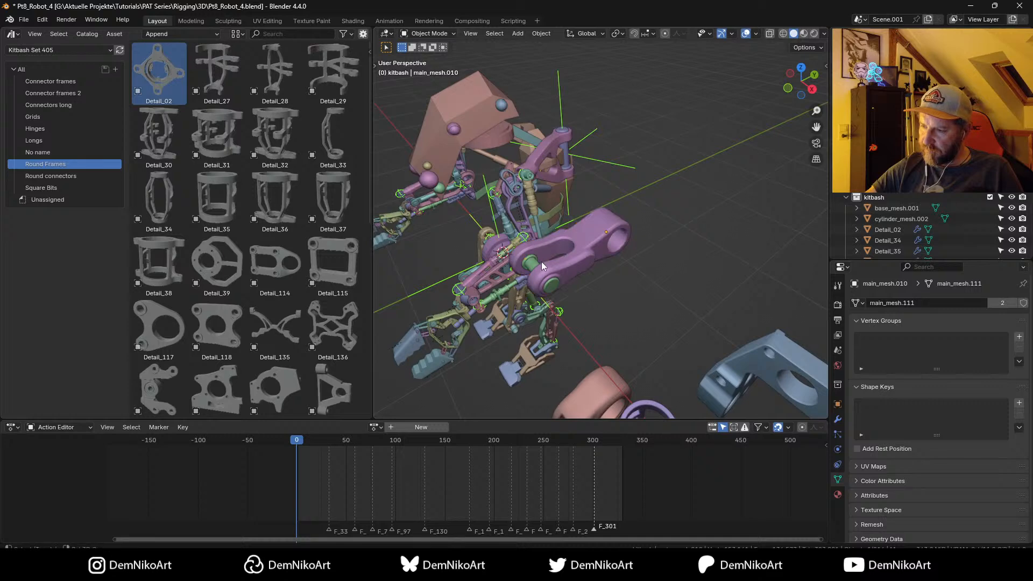
click(572, 247)
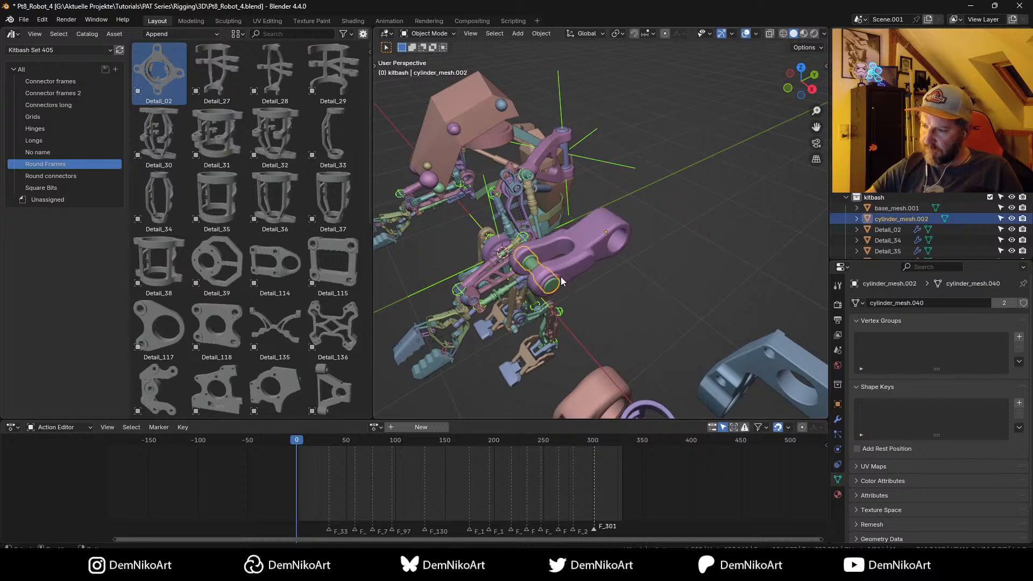
middle_drag(582, 258, 611, 247)
Step: Set the fork body's X location to 0 cm and move it down in side view behind the robot's pelvis
key(n)
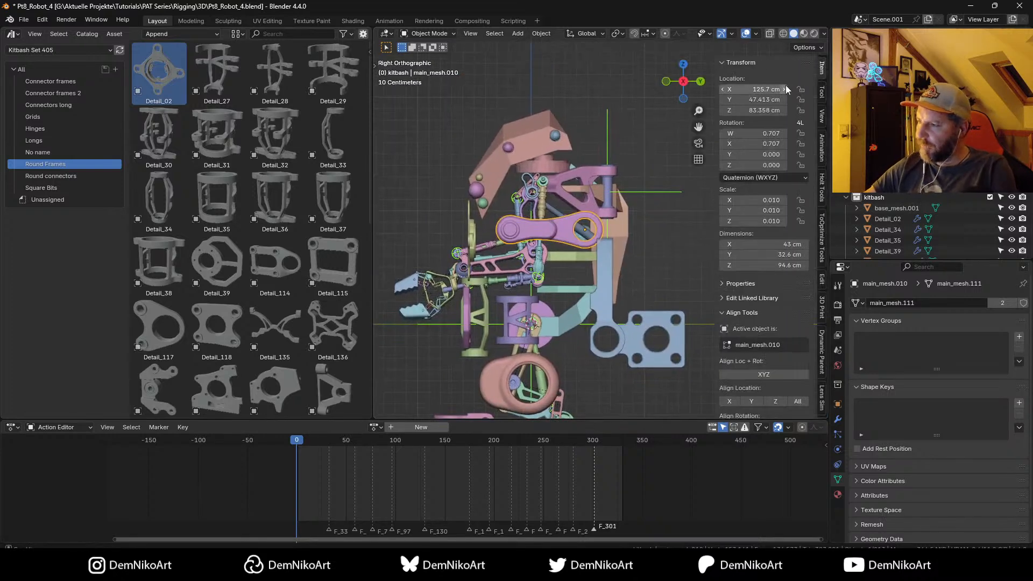
key(BackSpace)
shift+middle_drag(606, 235, 582, 225)
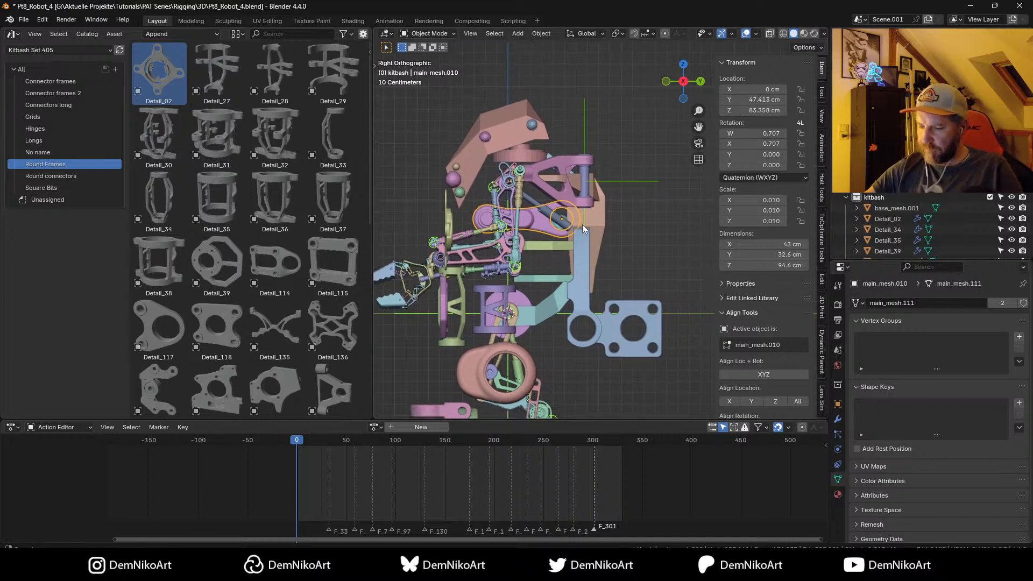
key(g)
click(560, 288)
Step: Rotate the fork to a diagonal angle in side view and scale it down to about 53 cm long
key(r)
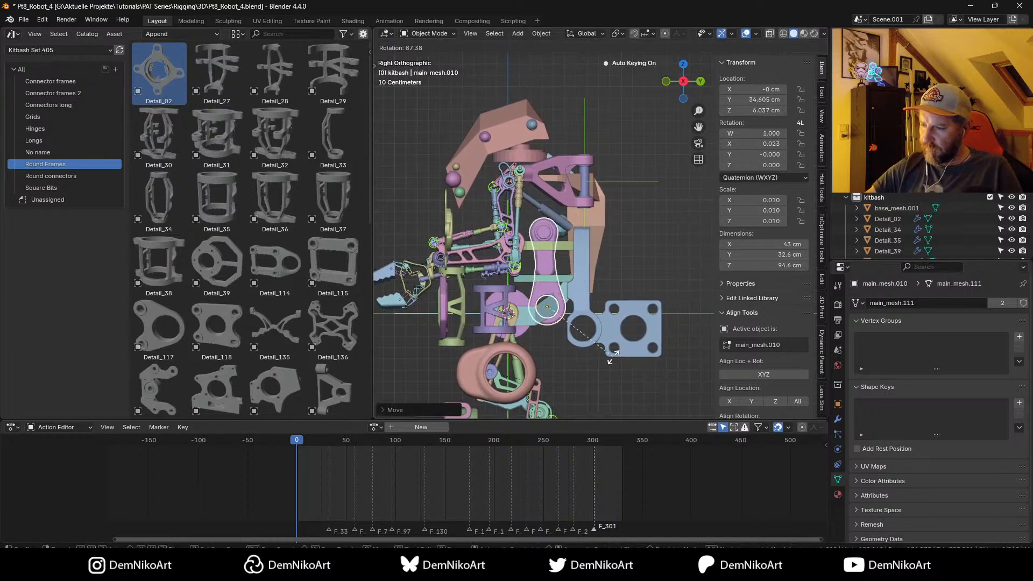
click(608, 266)
key(s)
click(614, 278)
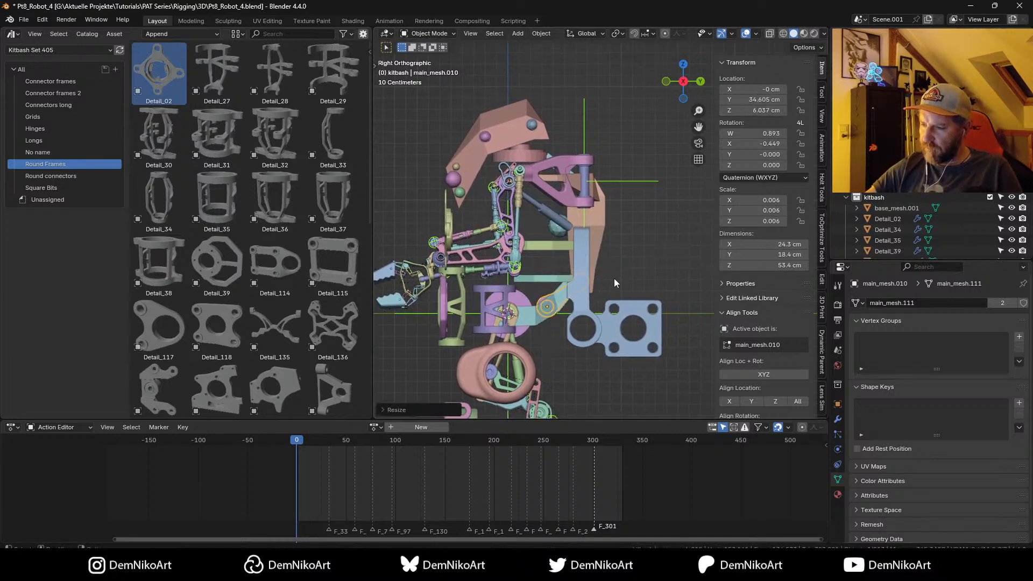
Step: Move the scaled-down fork back along Y, clear of the robot's lower back
mouse_move(614, 279)
shift+middle_down()
mouse_move(599, 296)
mouse_move(624, 297)
mouse_move(544, 312)
mouse_move(622, 301)
mouse_move(598, 299)
mouse_move(612, 285)
shift+middle_up()
key(g)
click(593, 301)
click(591, 263)
click(582, 300)
key(g)
key(y)
click(638, 314)
Step: Move the A-shaped bracket Detail_362 down, clear of the fork, and scale it down
key(KP_3)
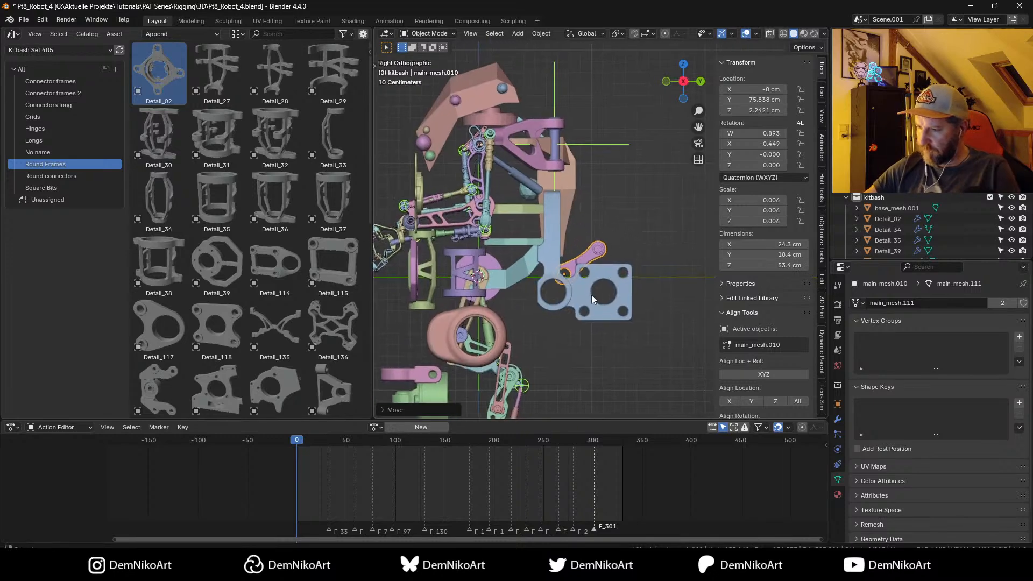
click(592, 295)
key(g)
click(576, 363)
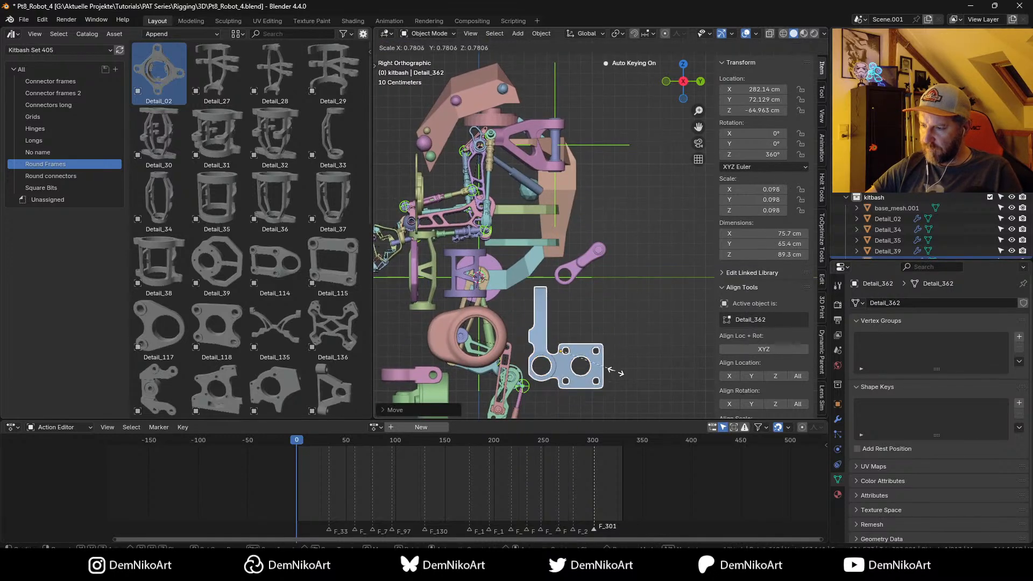
Step: Reposition the fork behind the pelvis at about Y 67.8 cm and Z 5.1 cm
click(594, 261)
key(g)
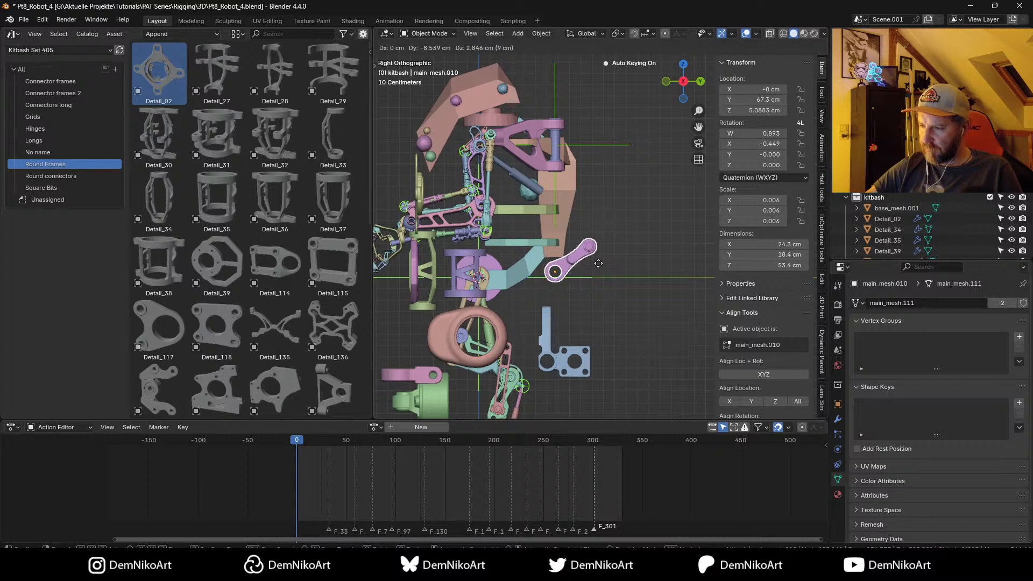
click(599, 257)
shift+middle_drag(598, 271, 584, 285)
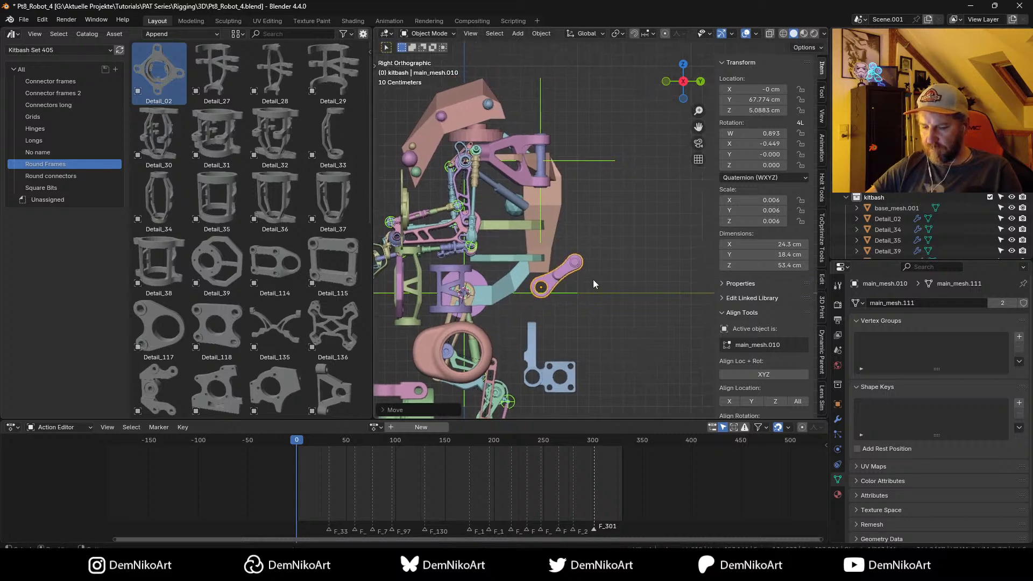
Step: Make a linked duplicate of the fork at its upper end and rotate the copy toward vertical
key(alt+d)
click(627, 256)
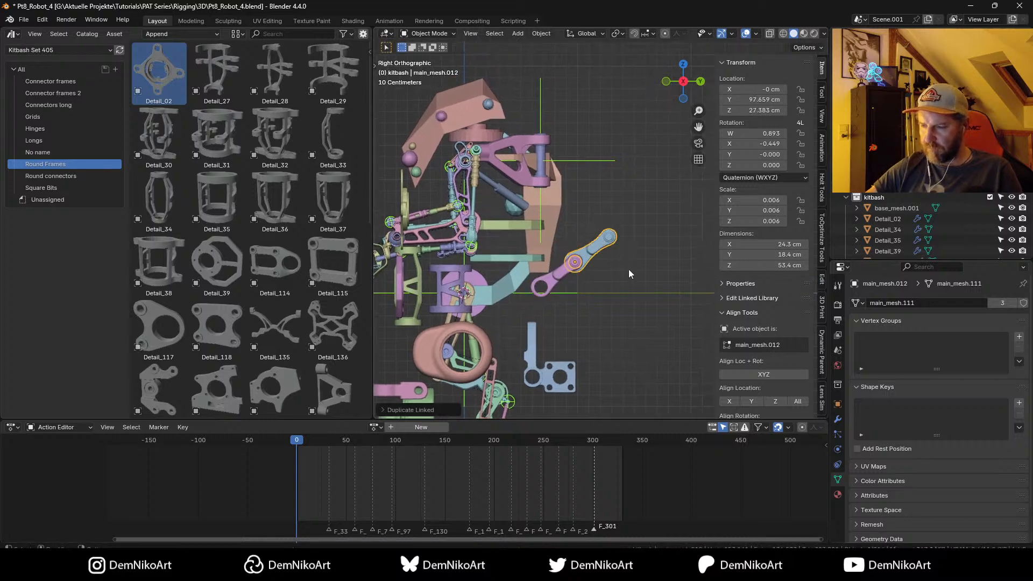
key(r)
click(621, 234)
Step: Add a third linked fork copy above the second, continuing the chain up the robot's back
key(alt+d)
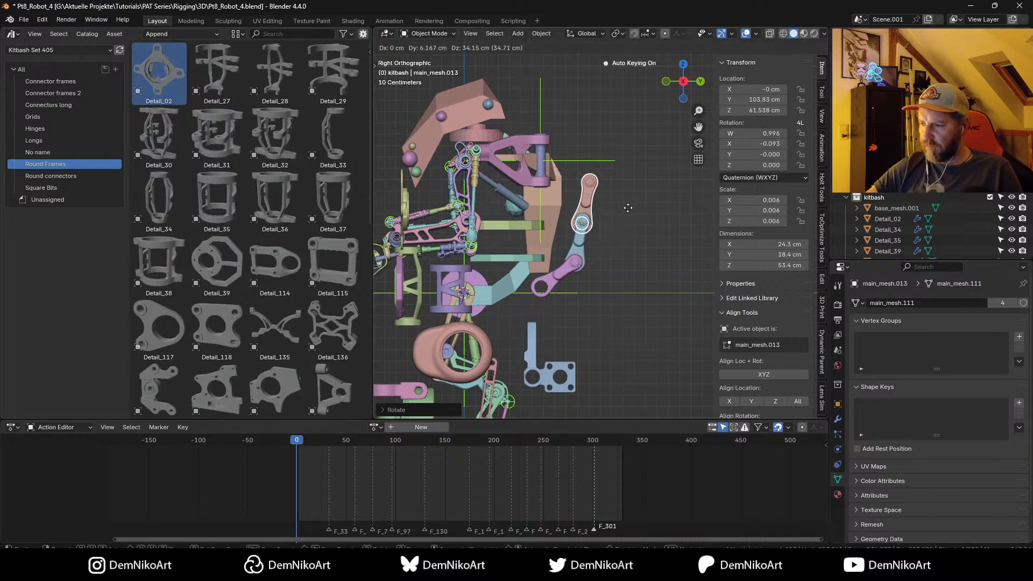
click(638, 215)
mouse_move(637, 215)
middle_down()
mouse_move(646, 227)
mouse_move(619, 246)
mouse_move(669, 248)
mouse_move(628, 228)
mouse_move(610, 282)
mouse_move(579, 233)
mouse_move(595, 231)
mouse_move(600, 204)
mouse_move(600, 230)
mouse_move(664, 200)
mouse_move(690, 229)
mouse_move(641, 231)
middle_up()
scroll(643, 249, up, 3)
key(n)
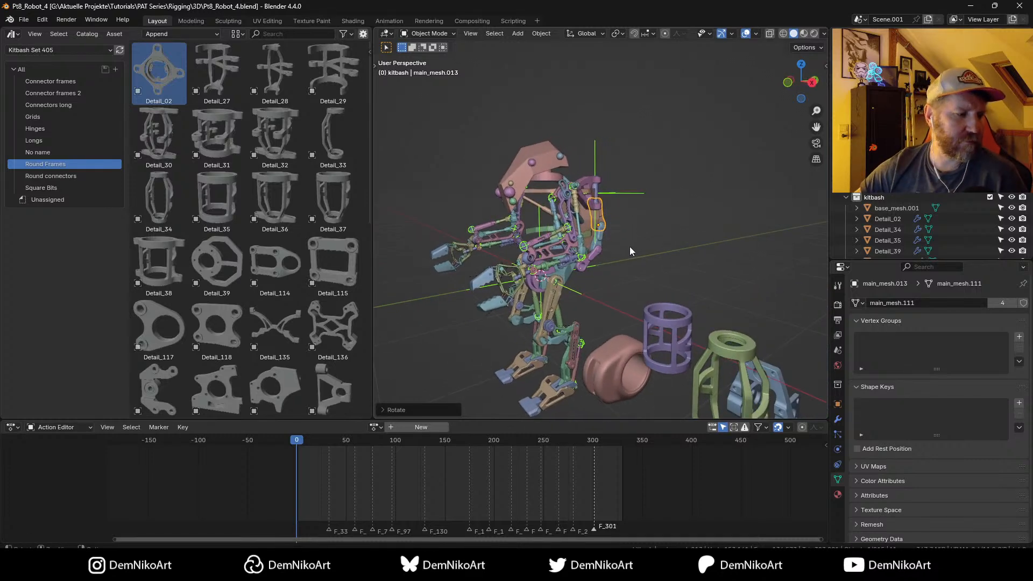
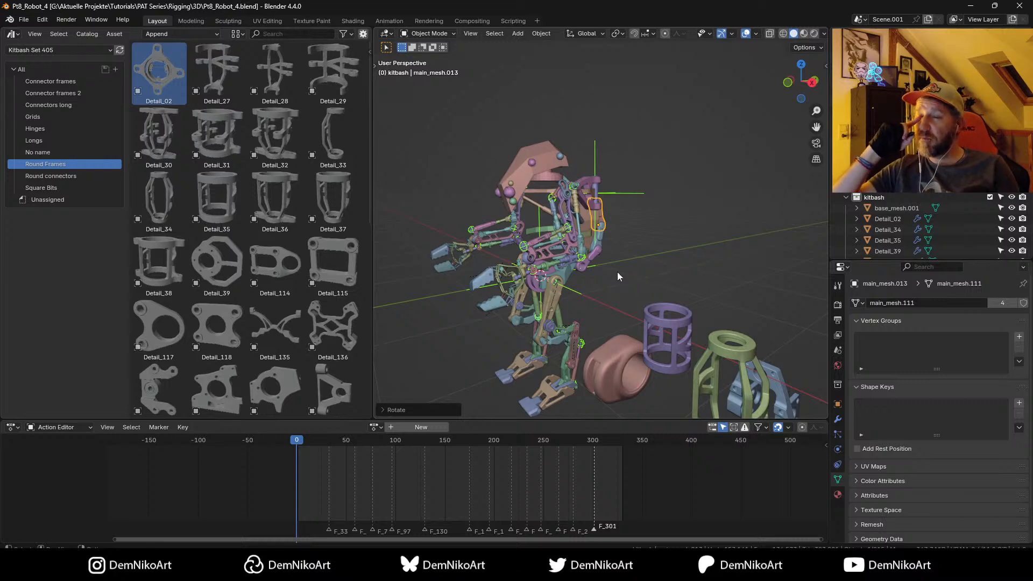
Step: Rotate the barrel-shaped frame Detail_34 by 90° around the global Y axis and view it from the front
middle_drag(617, 272, 752, 241)
scroll(673, 273, up, 3)
click(582, 260)
click(705, 222)
text(ry)
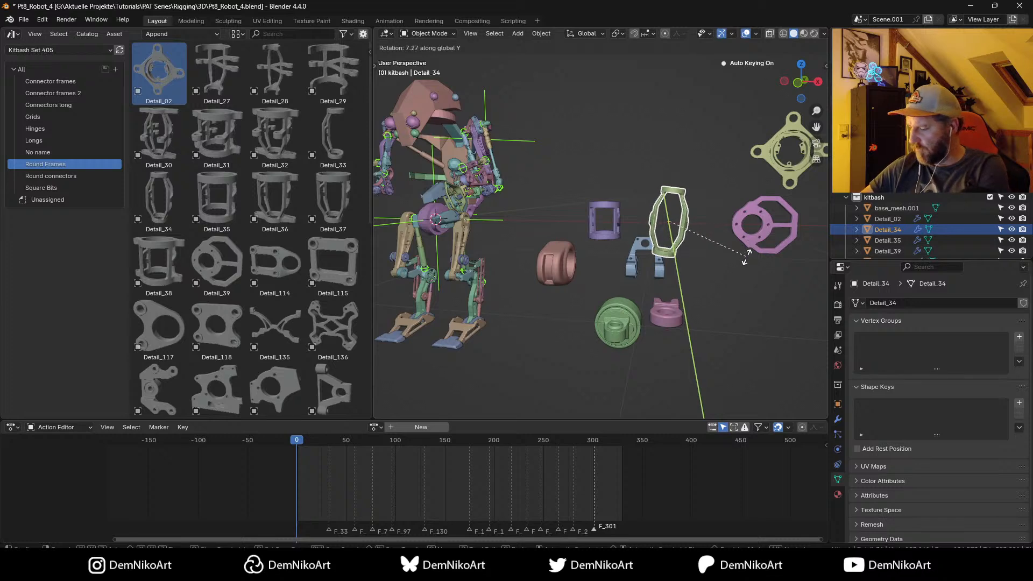
text(90)
key(Return)
key(KP_1)
scroll(706, 292, up, 1)
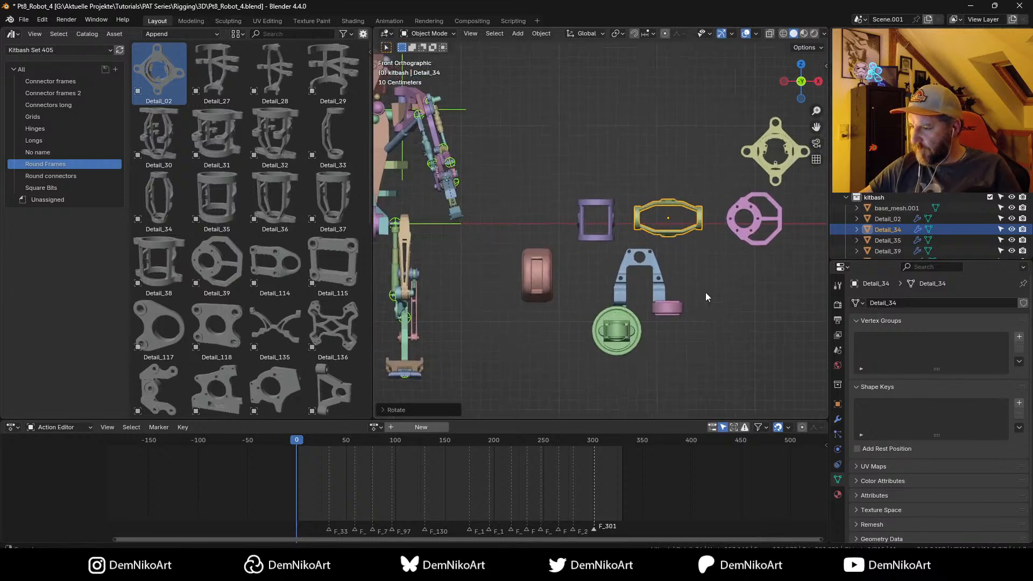
Step: Repeat the 90° rotation on frame Detail_35, move it toward Detail_34 and snap it to that frame's origin
scroll(635, 253, up, 1)
click(612, 237)
key(shift+r)
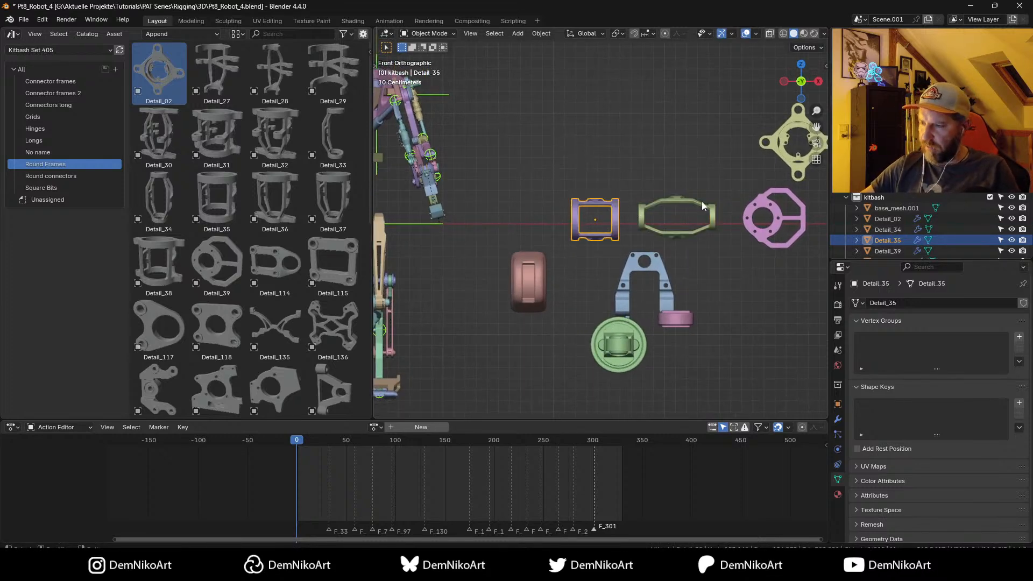
key(g)
click(692, 235)
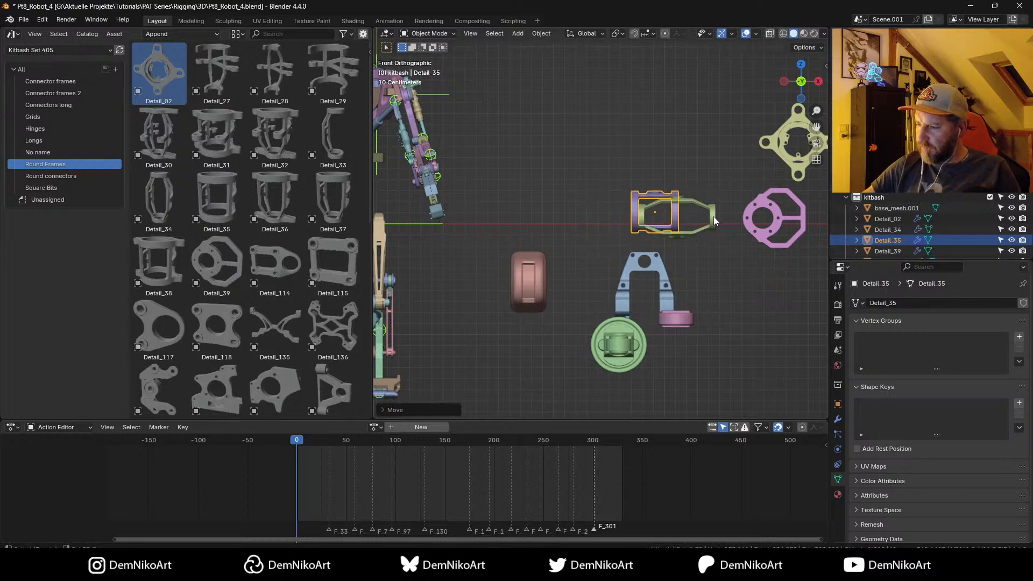
shift+click(702, 219)
key(shift+s)
click(764, 176)
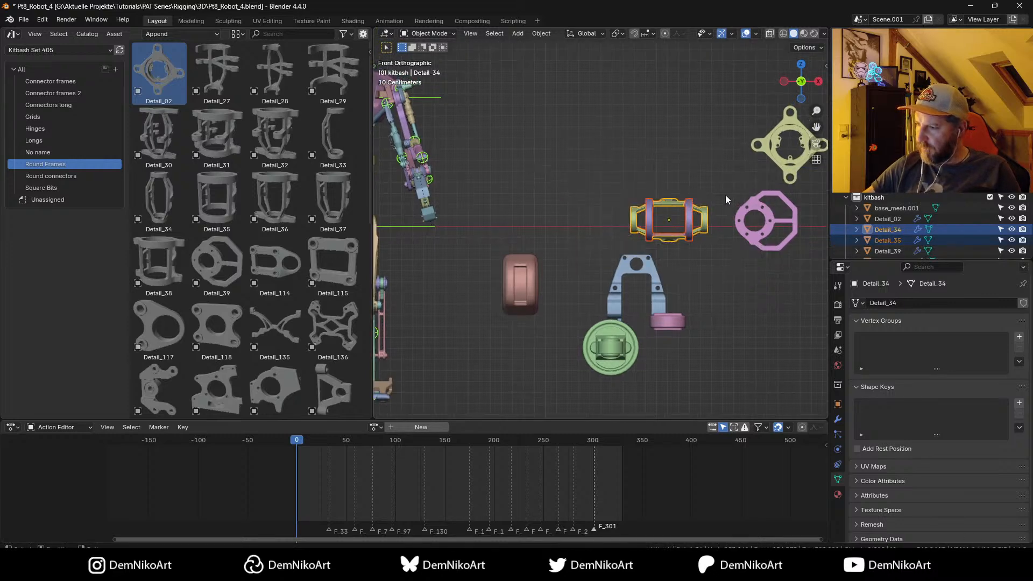
Step: Scale Detail_34 and Detail_35 together along X to about half their length
shift+click(694, 218)
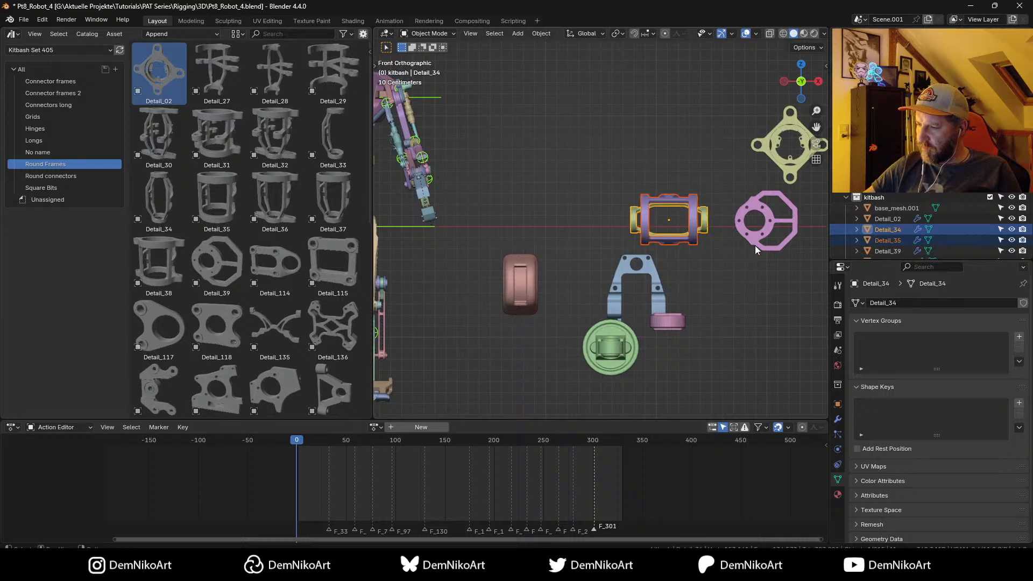
key(s)
key(x)
click(737, 247)
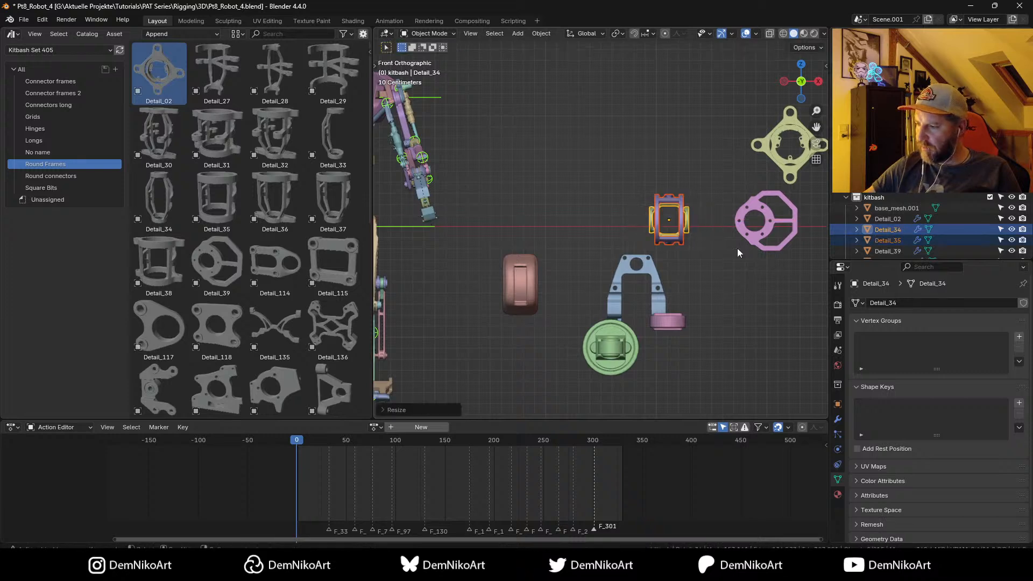
Step: Rotate frame Detail_39 by 90° around Z and snap it to Detail_35's origin
shift+middle_drag(737, 248, 697, 255)
shift+middle_drag(727, 221, 719, 233)
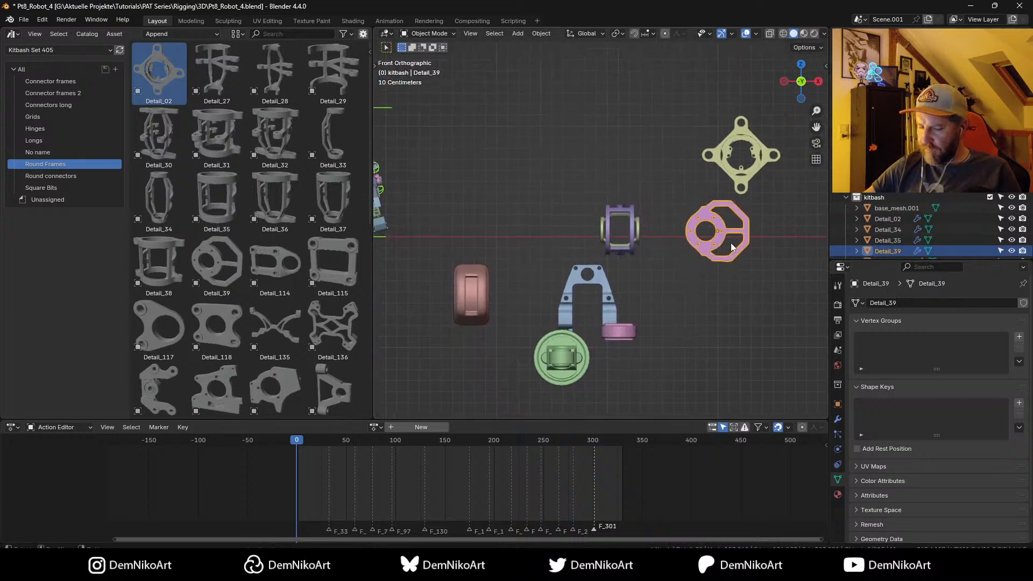
click(689, 238)
text(rz90)
key(Return)
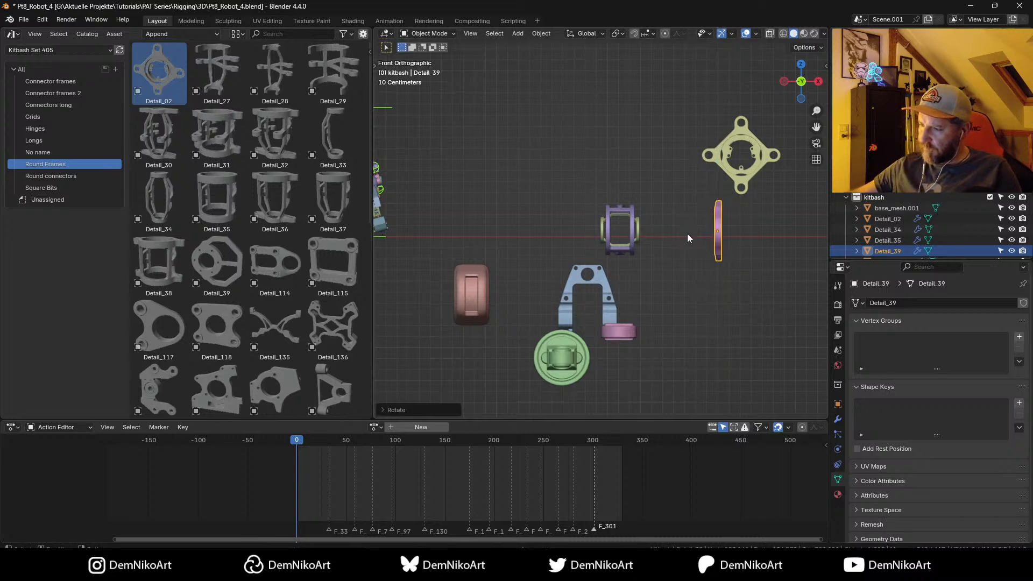
shift+click(637, 246)
key(shift+s)
click(671, 268)
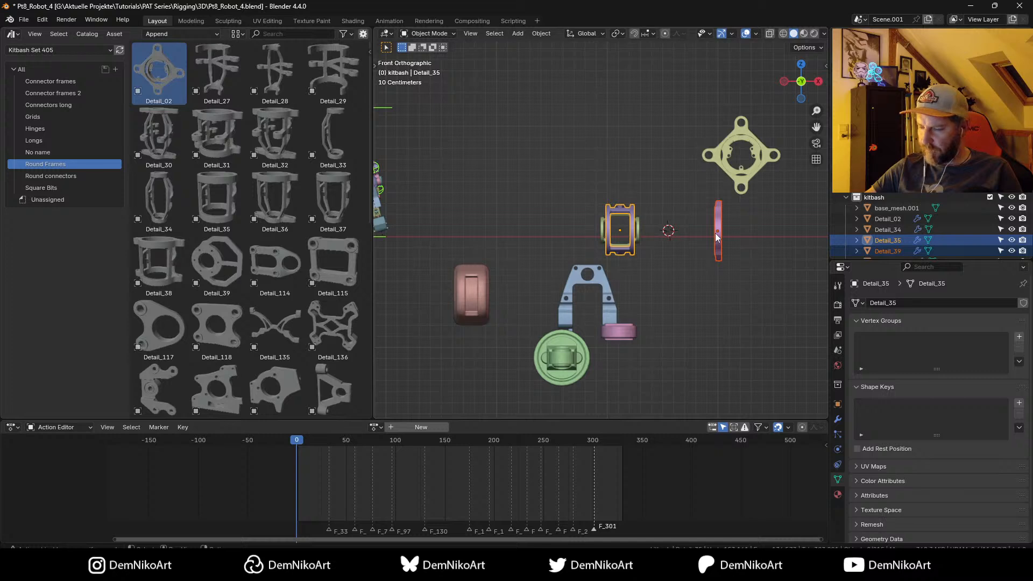
key(shift+s)
click(799, 195)
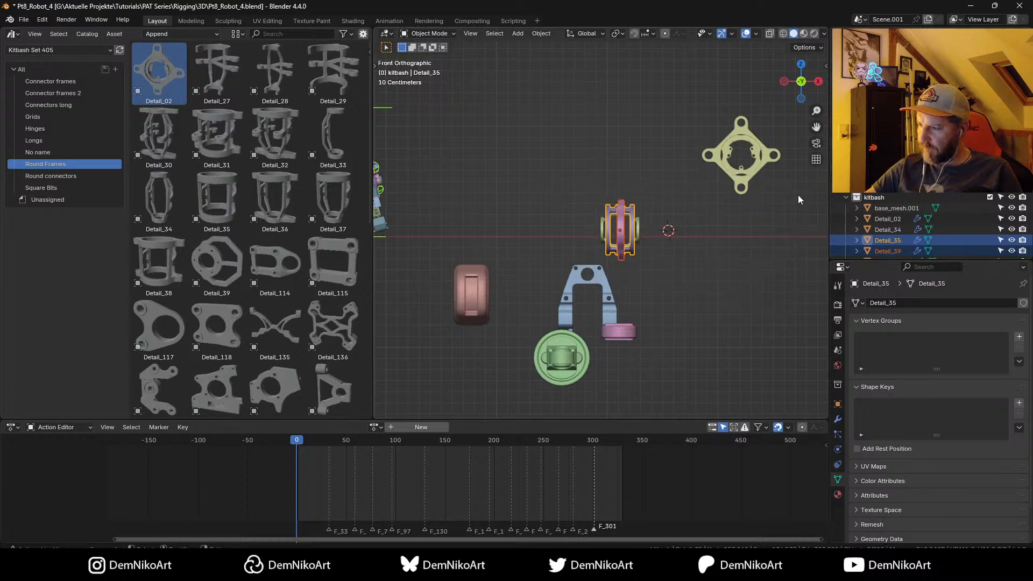
Step: Move Detail_39 in the right view so its round hole lines up with the centre of the cage frames
click(621, 232)
scroll(673, 253, up, 4)
middle_drag(675, 214, 715, 261)
scroll(676, 247, down, 3)
key(KP_3)
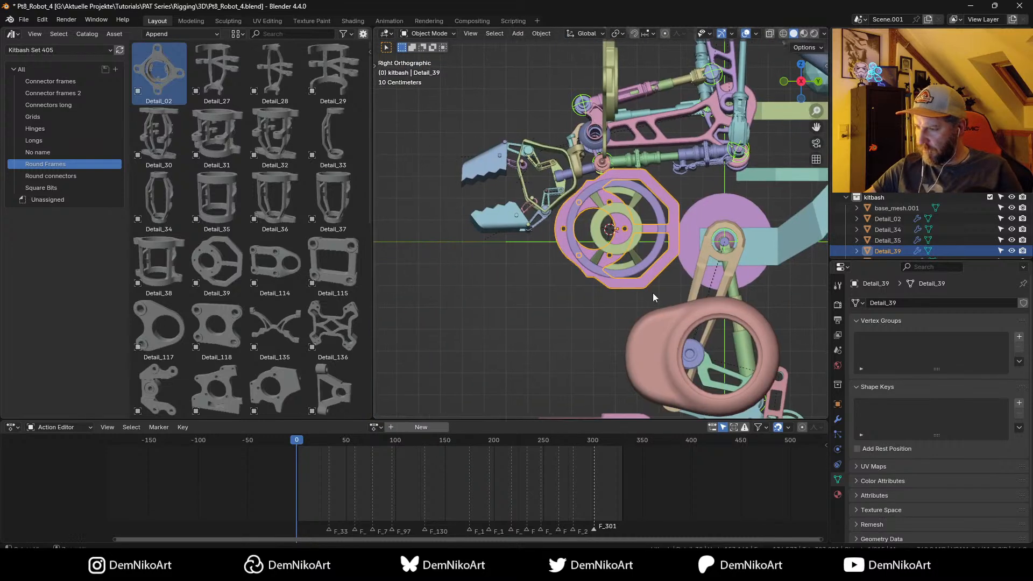
scroll(653, 294, up, 4)
key(g)
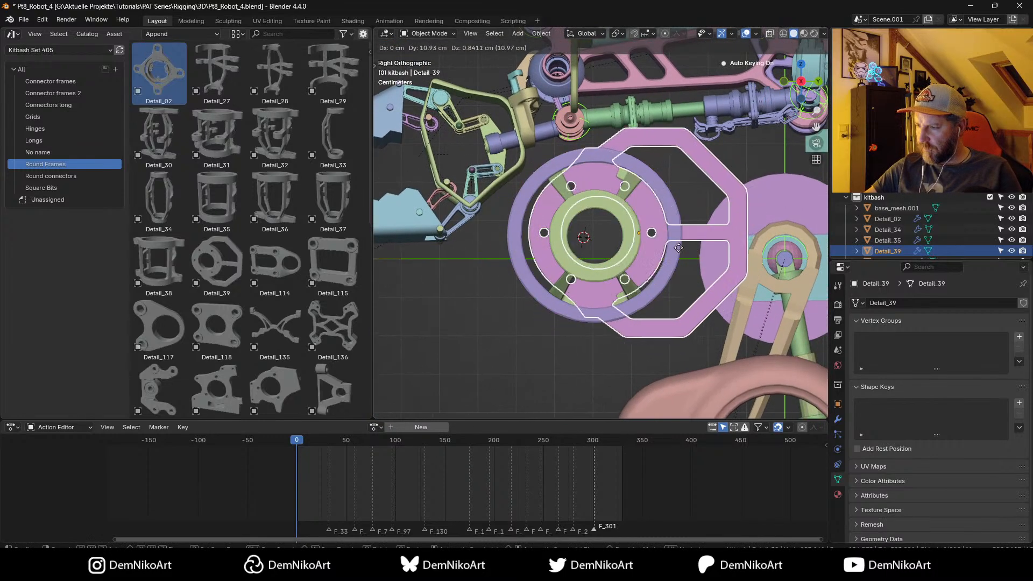
click(667, 249)
scroll(660, 306, down, 3)
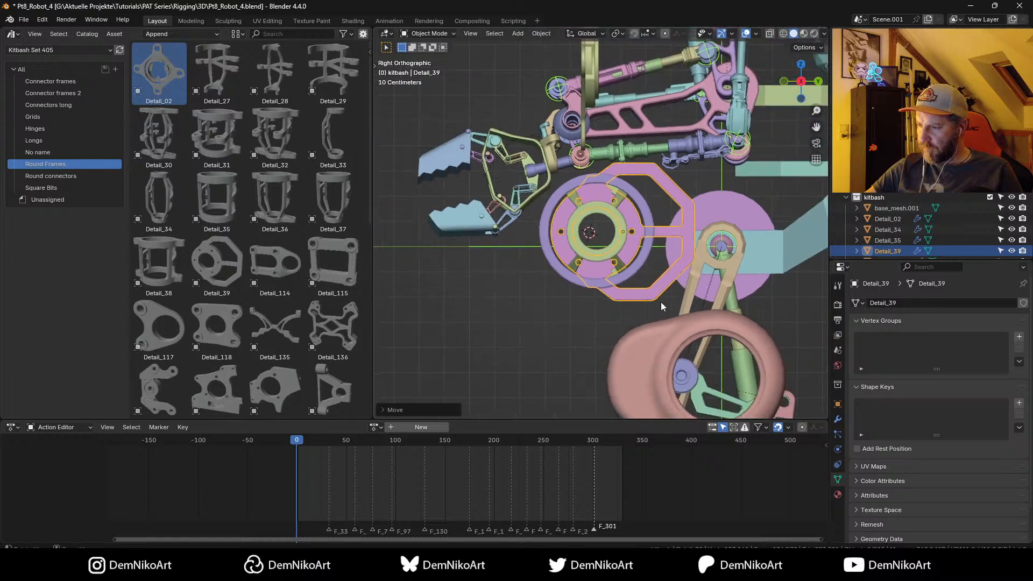
Step: Slide Detail_39 along global X until it sits at the robot-facing end of the cage frames
middle_drag(661, 302, 761, 302)
key(g)
key(x)
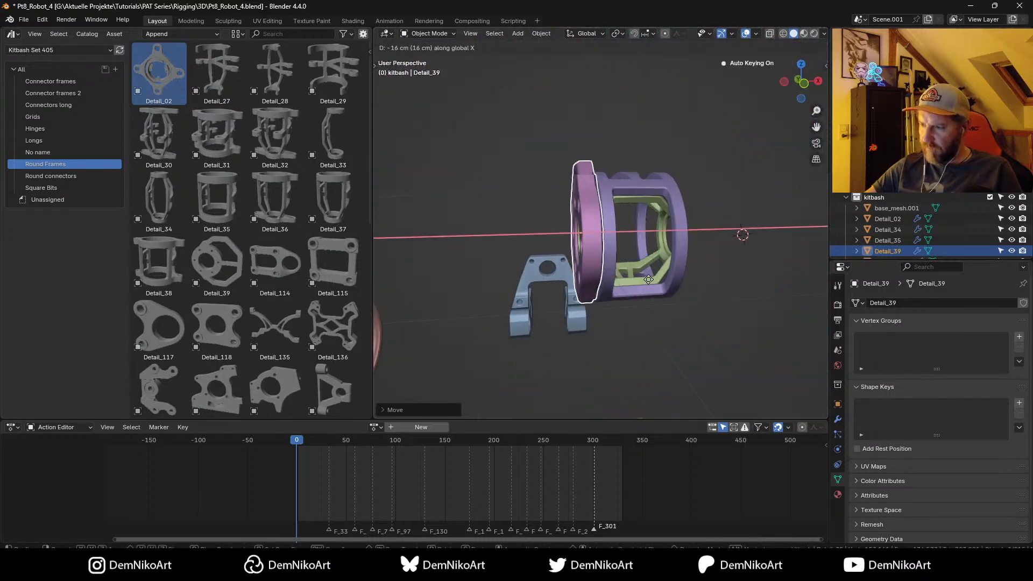
click(668, 270)
middle_drag(669, 270, 671, 247)
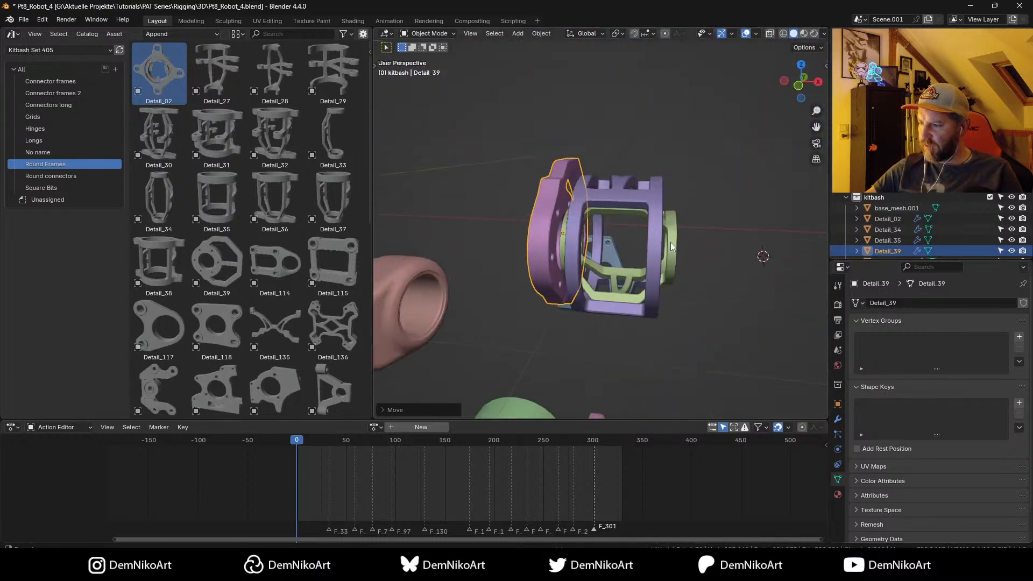
scroll(676, 306, down, 3)
mouse_move(676, 305)
middle_down()
mouse_move(671, 267)
mouse_move(652, 305)
mouse_move(693, 322)
mouse_move(665, 297)
middle_up()
scroll(673, 267, down, 2)
Step: Snap the red rounded housing main_mesh.009 to Detail_35's origin, inside the cage
click(479, 265)
middle_drag(479, 264, 615, 282)
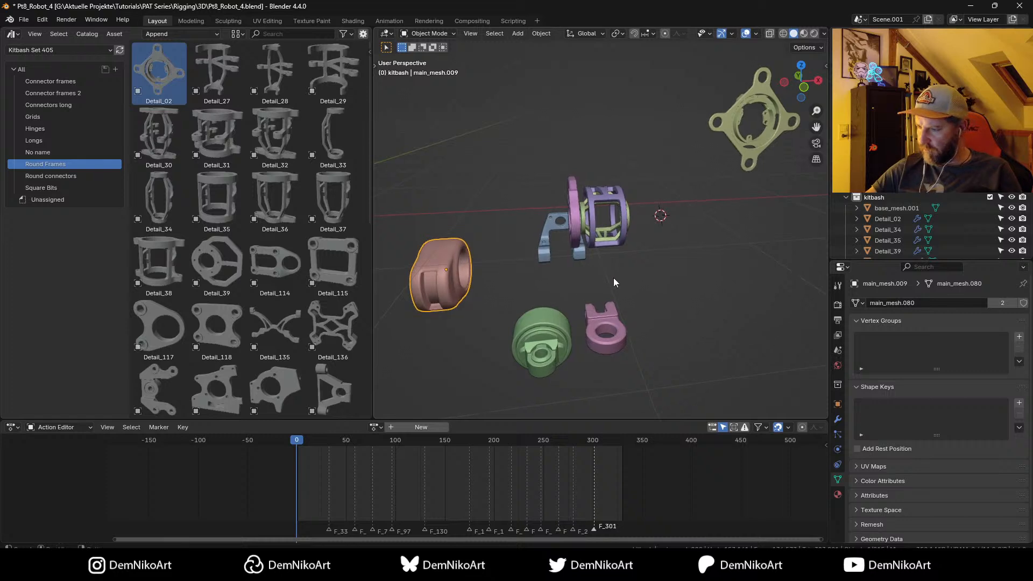
shift+click(619, 198)
key(shift+s)
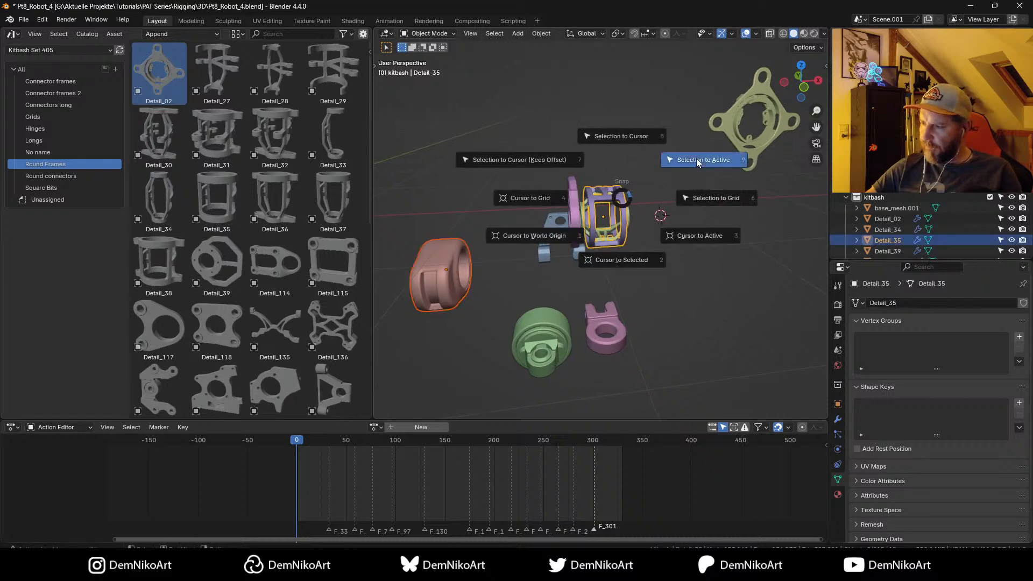
click(696, 159)
Step: Scale the red housing down to fit inside the cage and rotate it around the X axis
click(621, 213)
middle_drag(705, 245, 650, 275)
scroll(721, 247, up, 4)
key(s)
click(679, 256)
key(r)
key(x)
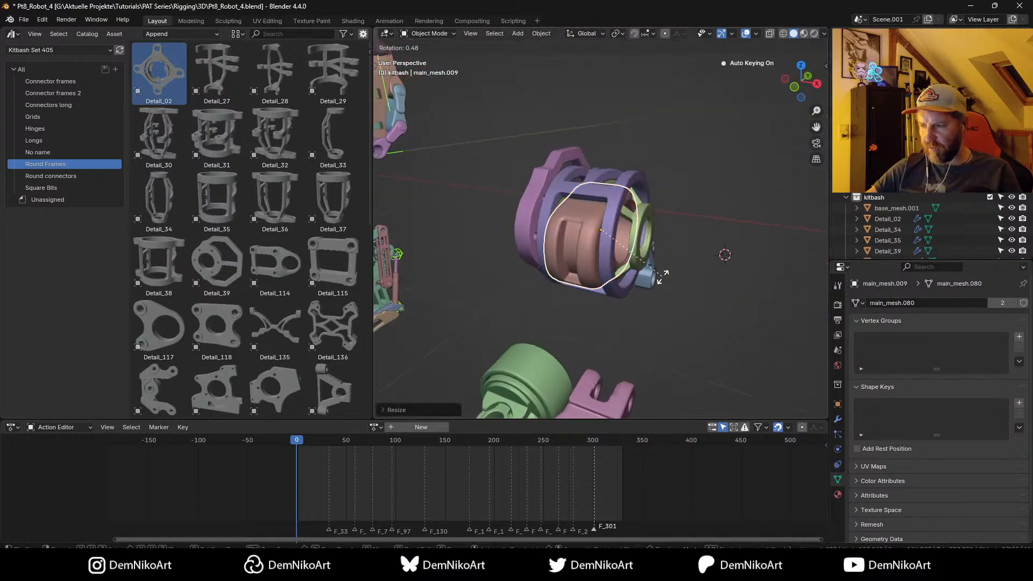
click(566, 231)
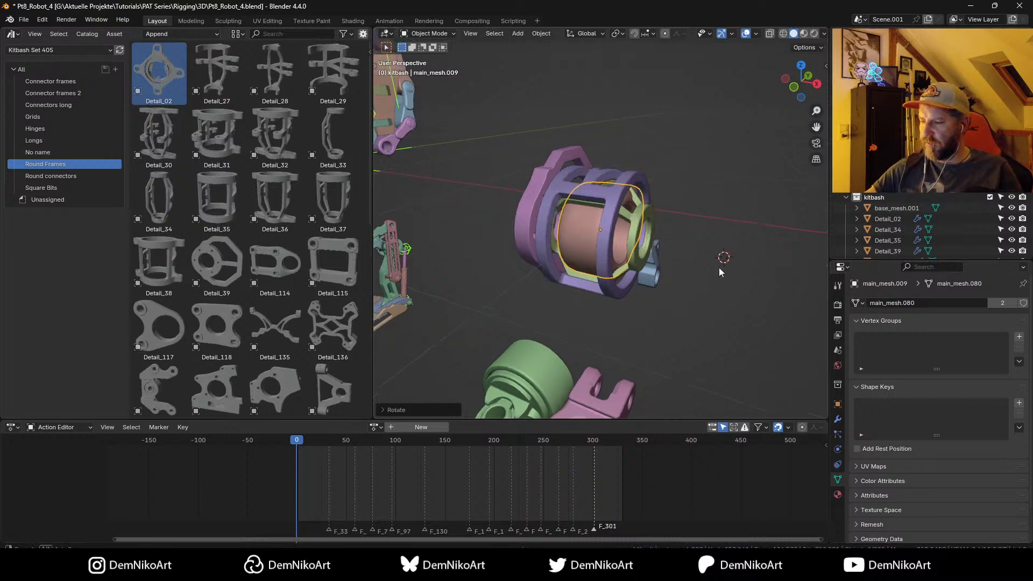
Step: Rotate the green cylindrical connector base_mesh.001 by -90° around the global Z axis
middle_drag(719, 267, 655, 302)
click(565, 336)
middle_drag(599, 328, 654, 309)
key(r)
key(z)
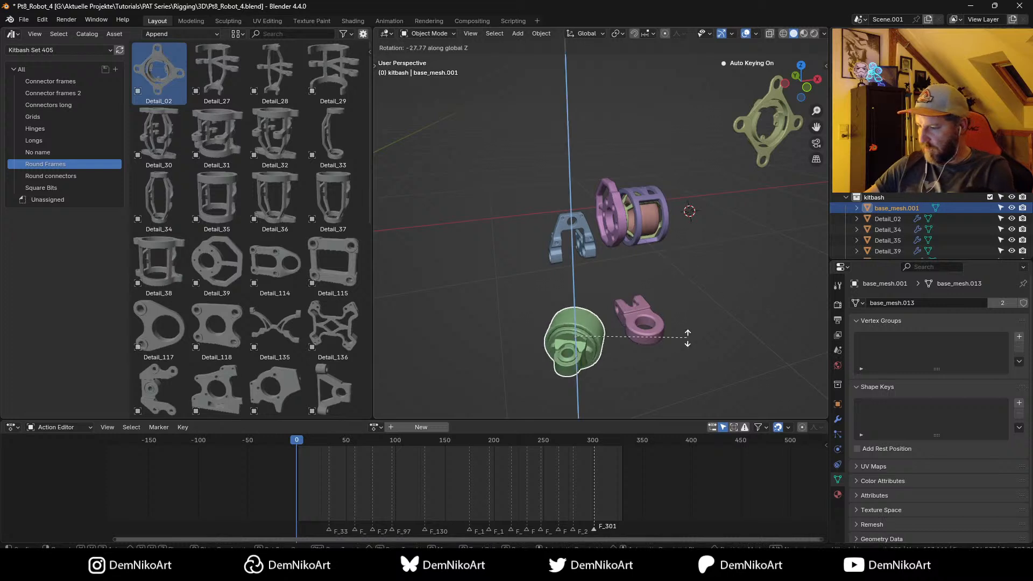
text(-90)
key(Return)
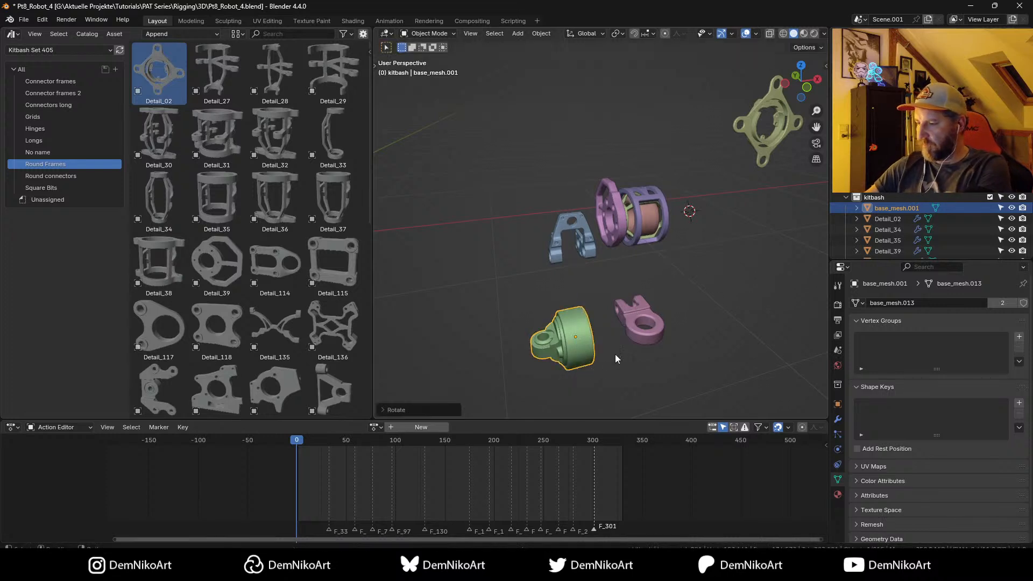
Step: Isolate Detail_39 and set its origin to the centre of its large hole using the inner face loop and Quick Origin
middle_drag(615, 354, 622, 332)
key(KP_1)
shift+click(608, 207)
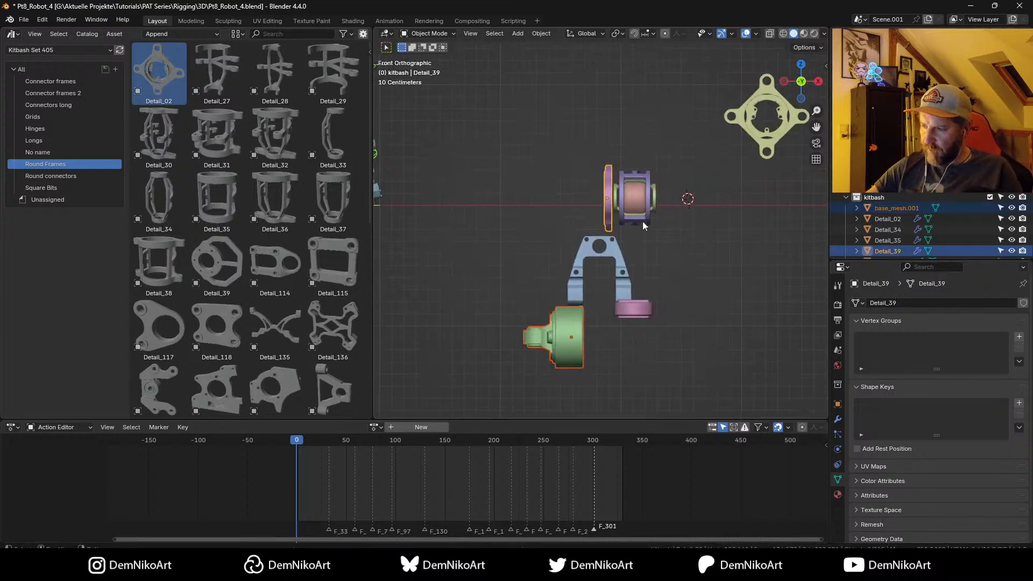
middle_drag(617, 234, 626, 237)
key(KP_Decimal)
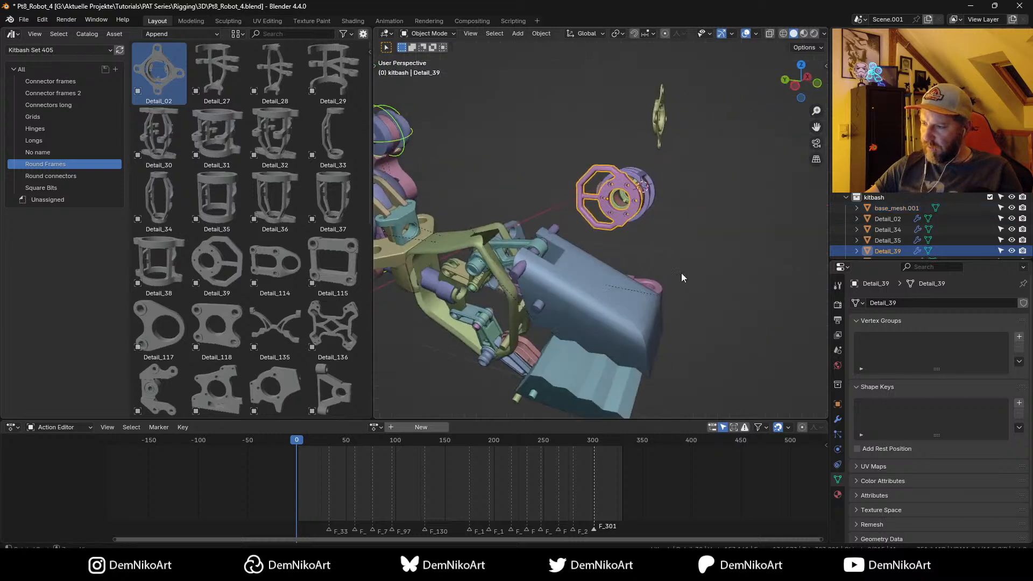
key(KP_Divide)
scroll(673, 226, up, 3)
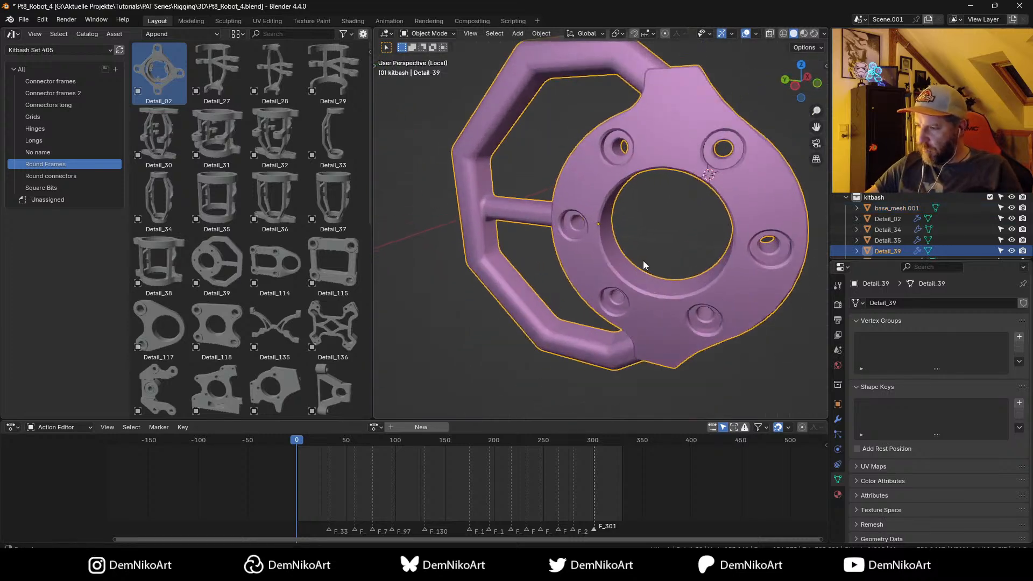
key(Tab)
click(616, 233)
alt+click(614, 232)
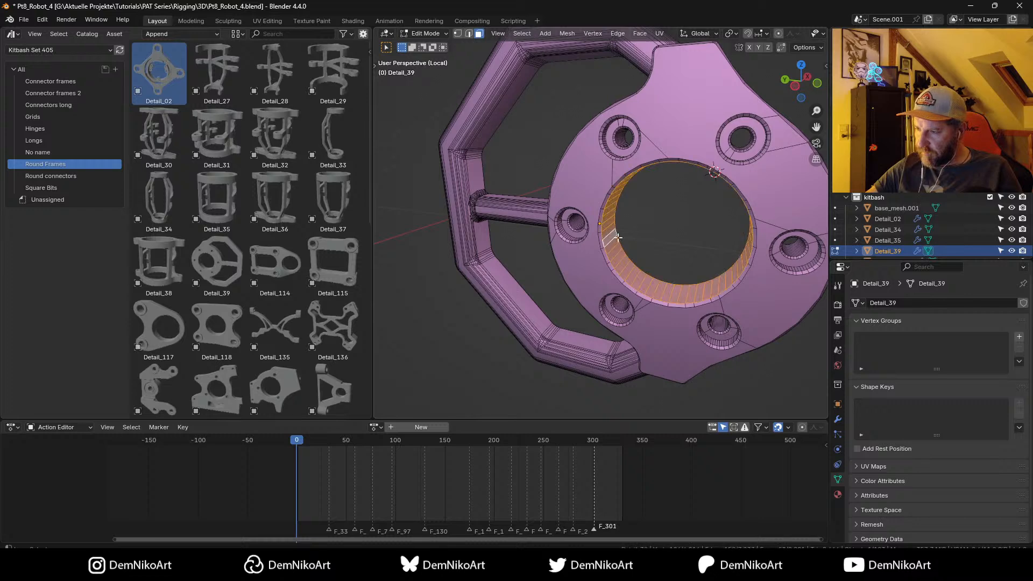
middle_drag(616, 234, 729, 253)
right_click(730, 253)
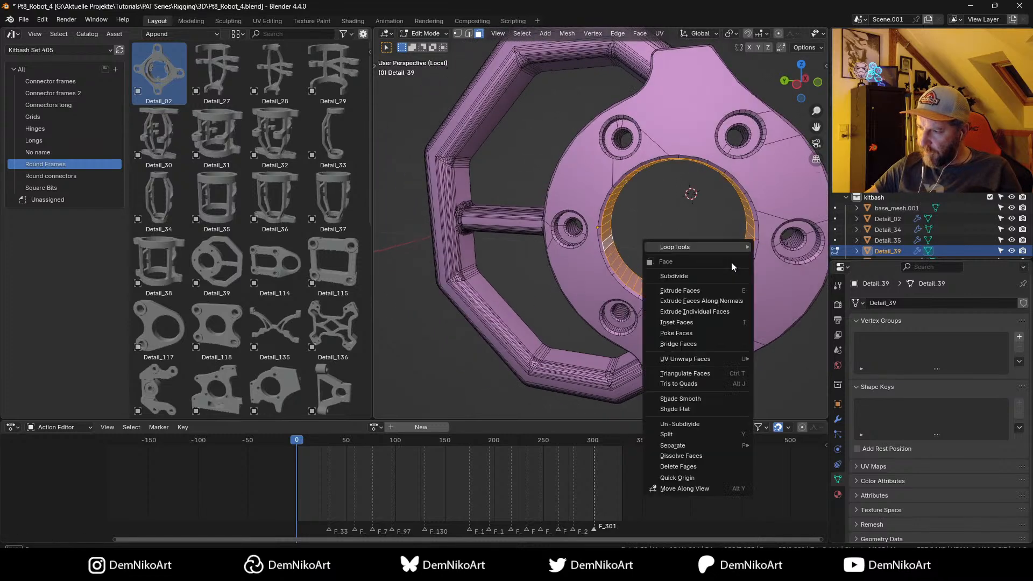
click(673, 477)
key(Tab)
key(KP_Divide)
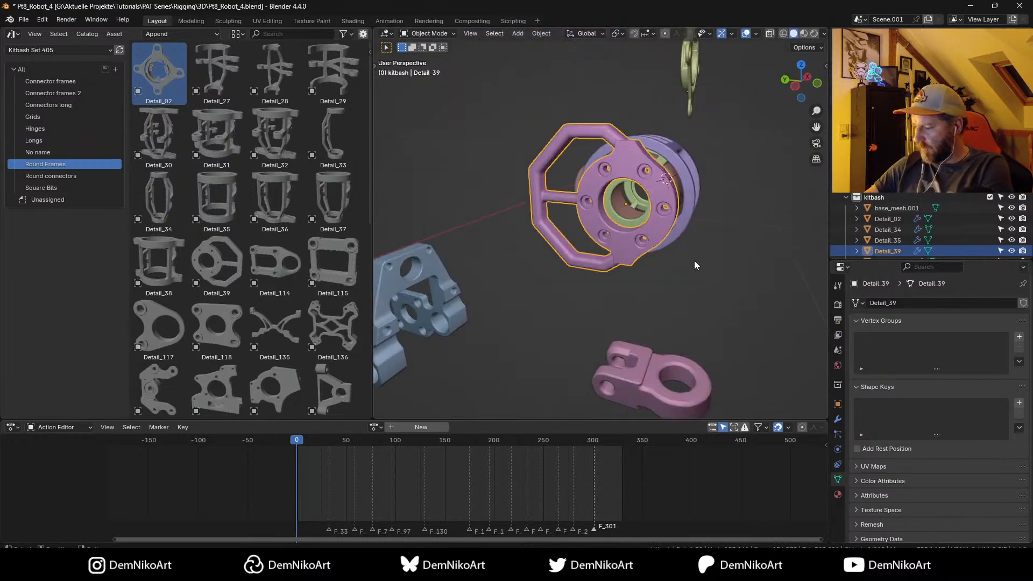
Step: Align Detail_39's Y location to Detail_34 with the Align Tools
key(KP_3)
scroll(614, 293, up, 2)
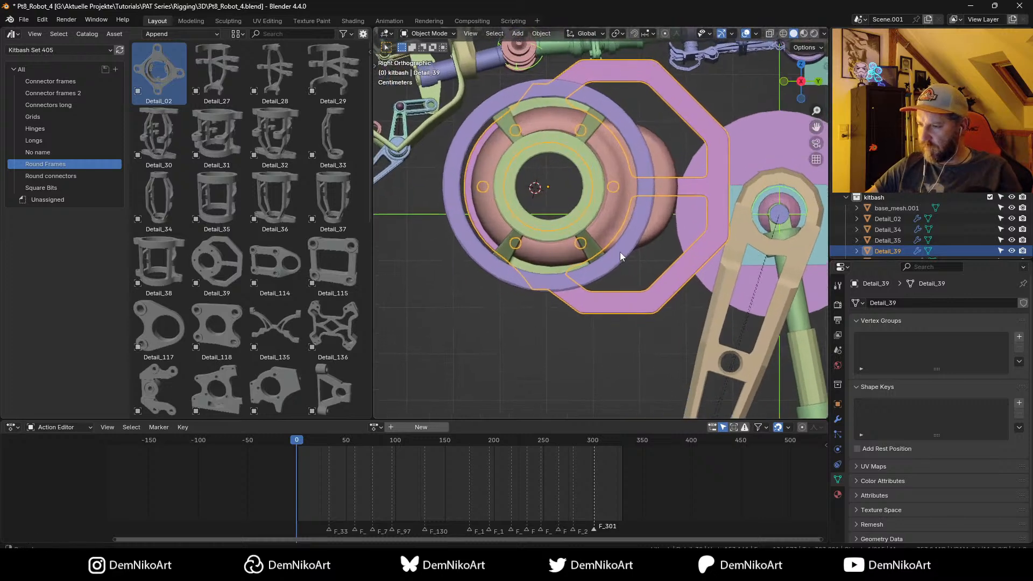
shift+click(598, 178)
key(KP_Decimal)
key(n)
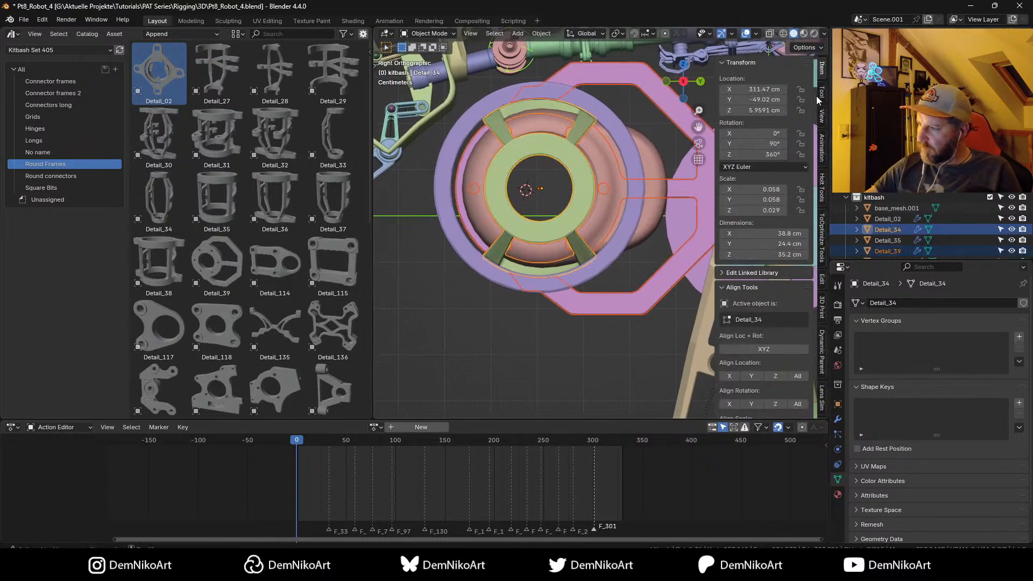
click(753, 350)
scroll(751, 344, down, 3)
click(750, 326)
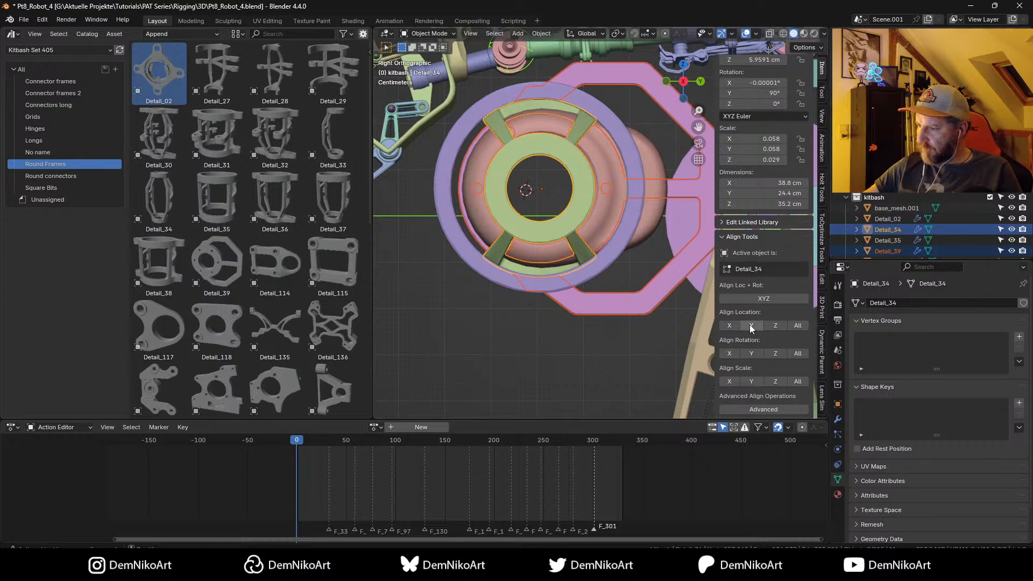
key(n)
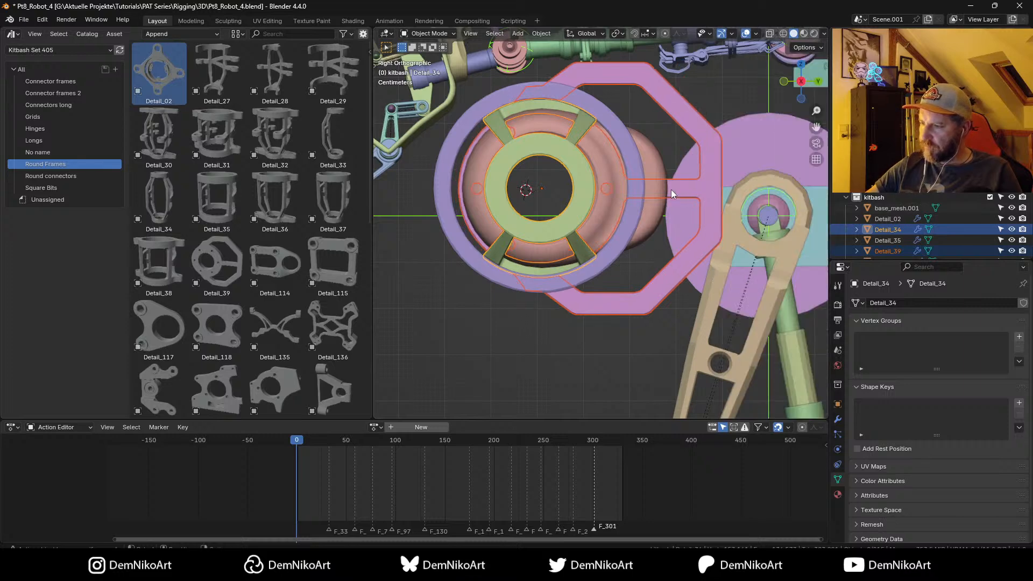
Step: Snap the green connector base_mesh.001 to Detail_39's new origin
click(676, 189)
middle_drag(693, 265, 573, 318)
click(572, 319)
shift+click(596, 215)
key(shift+s)
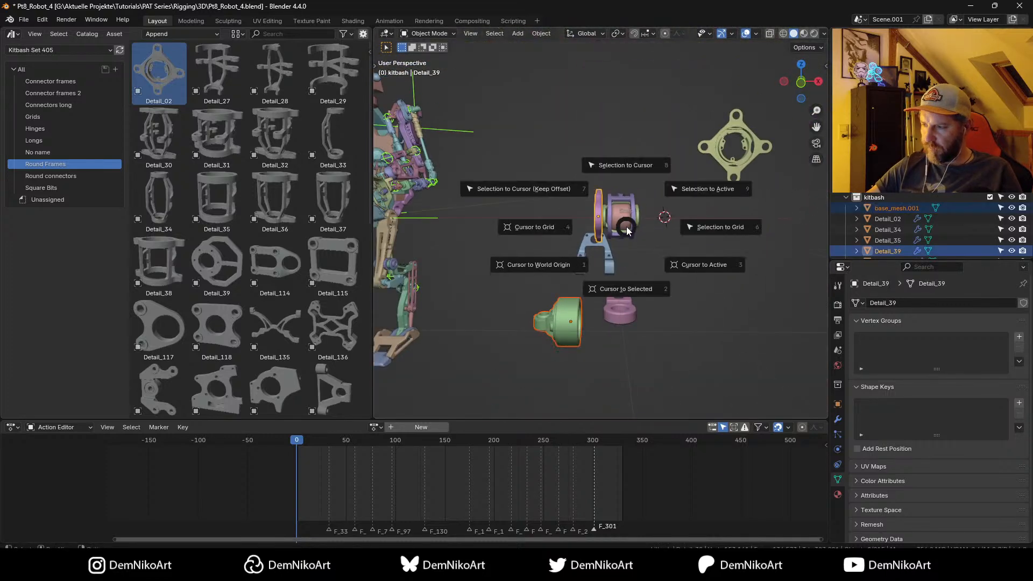
click(702, 185)
Step: Scale the green connector down to about 0.64 and move it along X so it plugs into Detail_39
click(585, 218)
key(s)
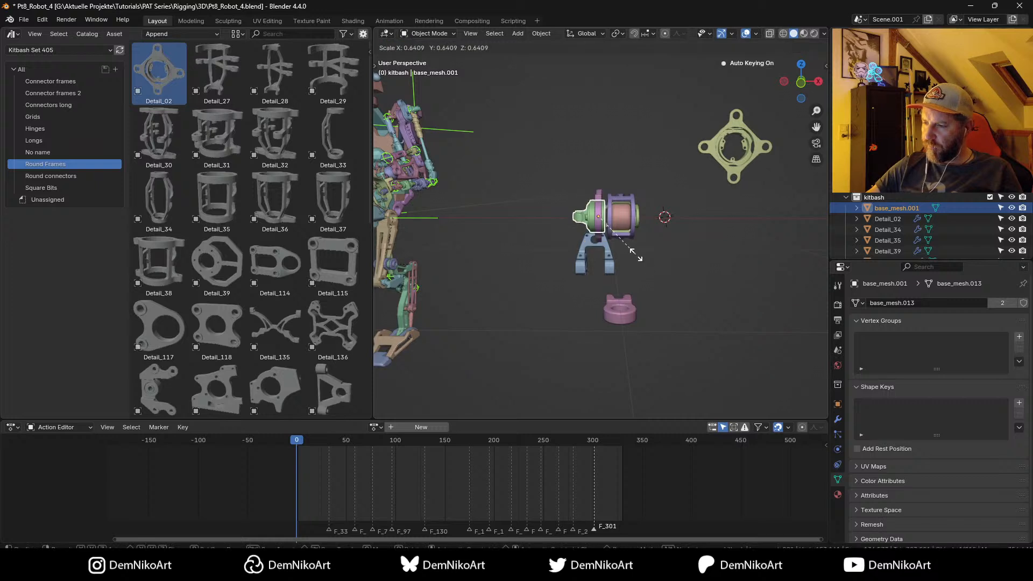
click(635, 246)
key(g)
key(x)
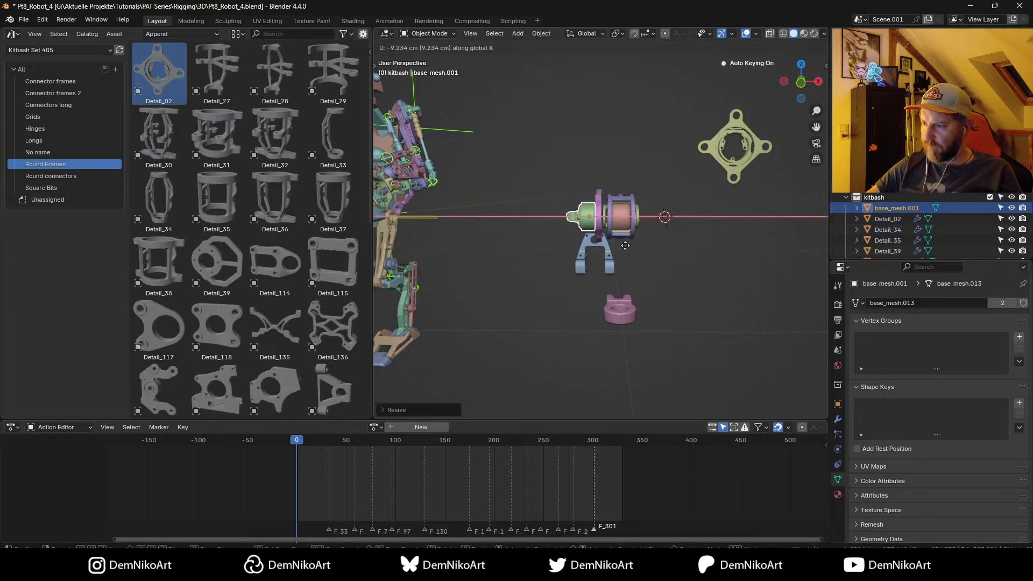
click(659, 244)
mouse_move(657, 245)
middle_down()
mouse_move(621, 311)
mouse_move(664, 332)
mouse_move(609, 270)
mouse_move(625, 253)
mouse_move(646, 258)
mouse_move(642, 238)
middle_up()
scroll(628, 240, up, 5)
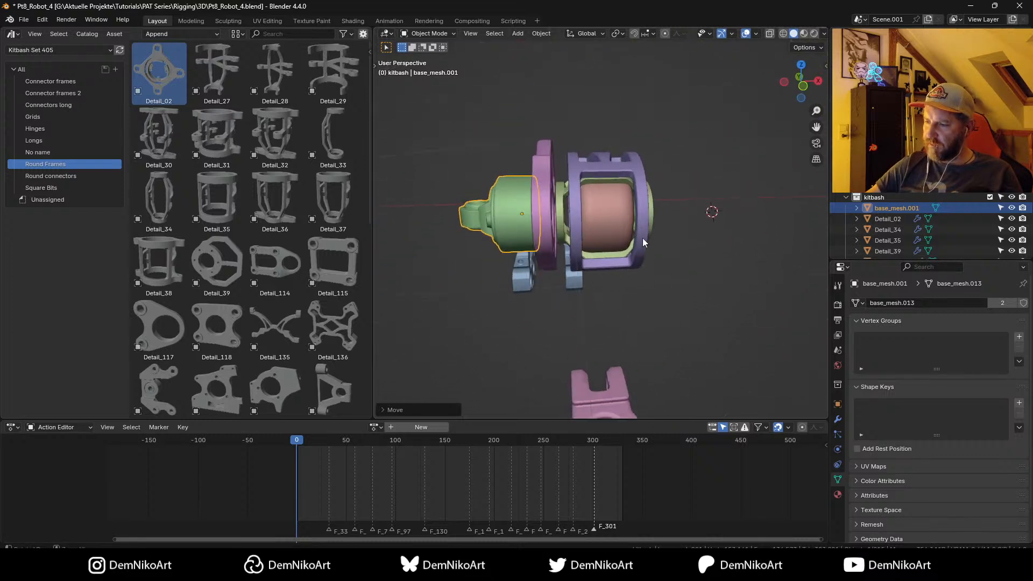
Step: Move Detail_39 together with the green connector base_mesh.001 about 2.5 cm along global X towards the round frame, and unhide the hidden objects
shift+click(548, 207)
key(g)
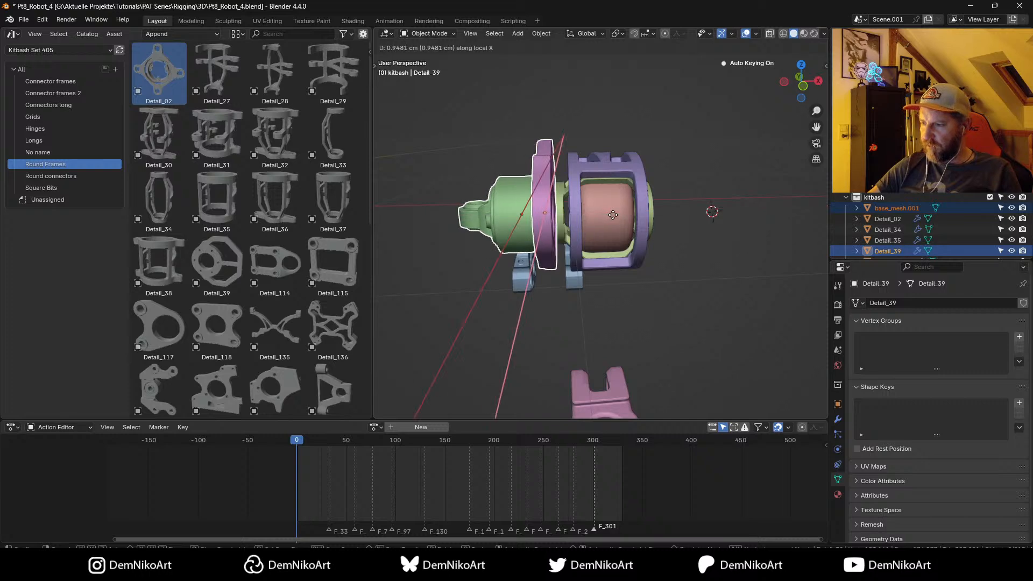
key(y)
click(616, 214)
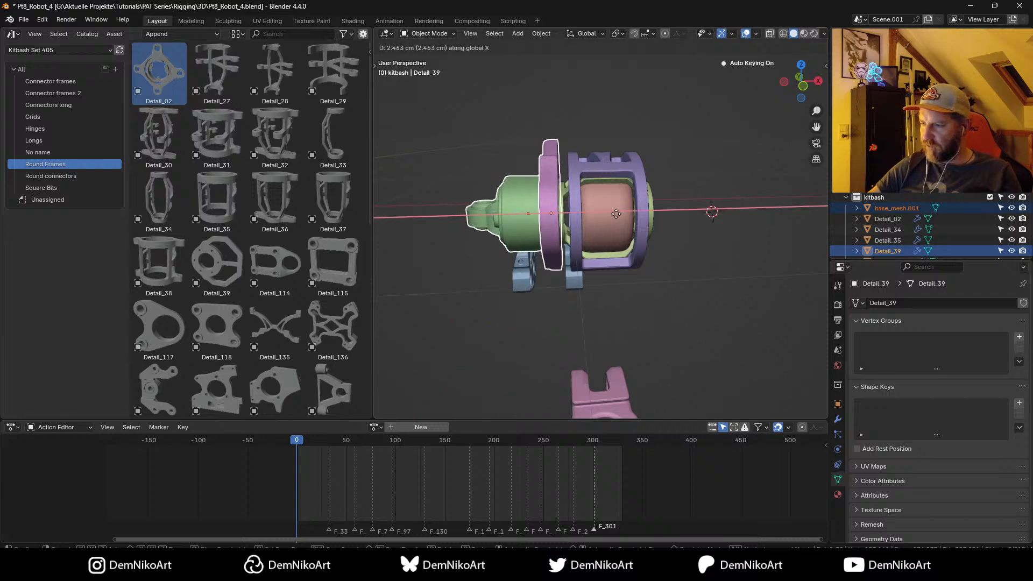
middle_drag(617, 213, 598, 272)
key(shift+h)
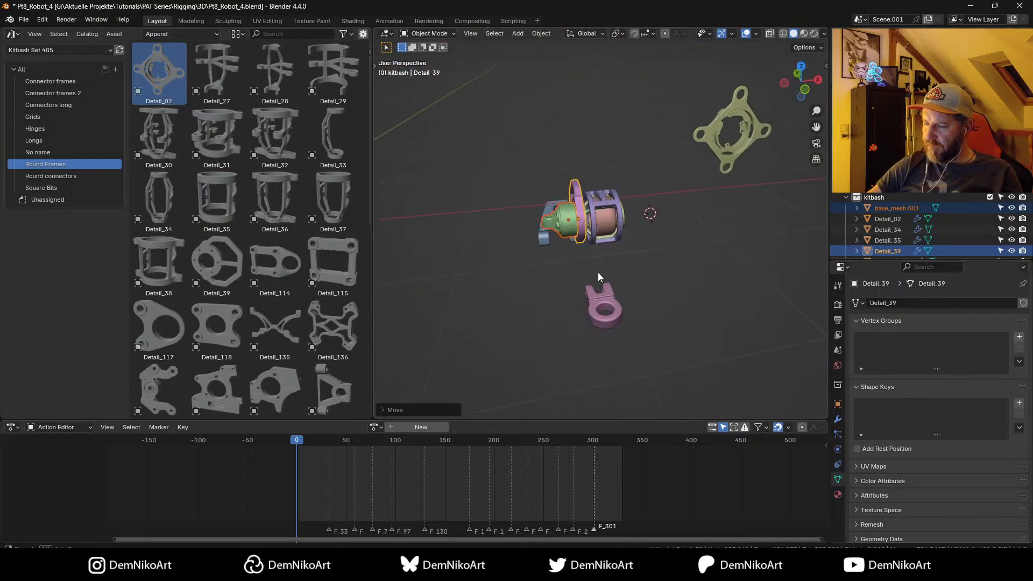
key(alt+h)
shift+middle_drag(709, 287, 777, 263)
scroll(702, 264, up, 5)
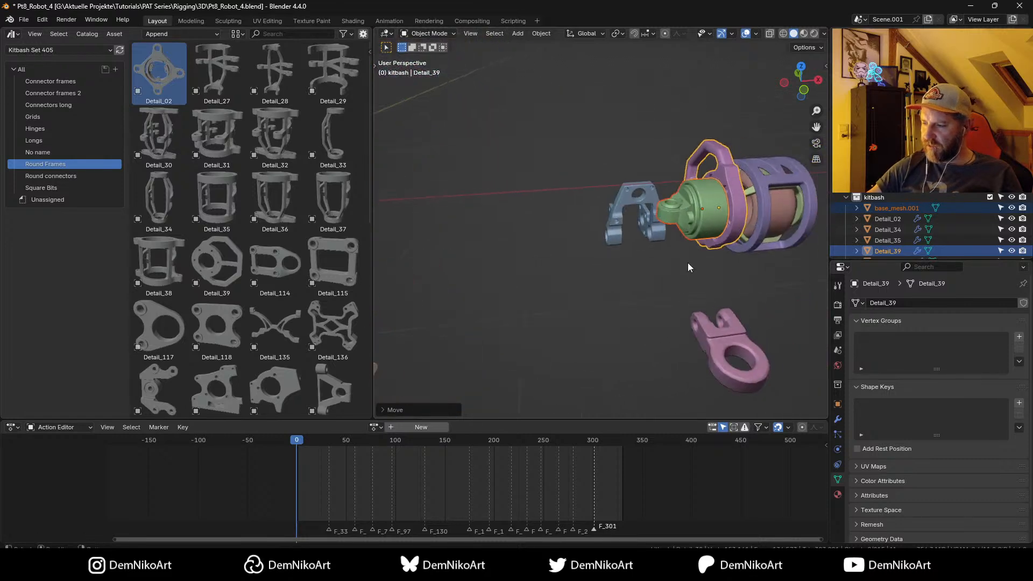
scroll(684, 212, down, 2)
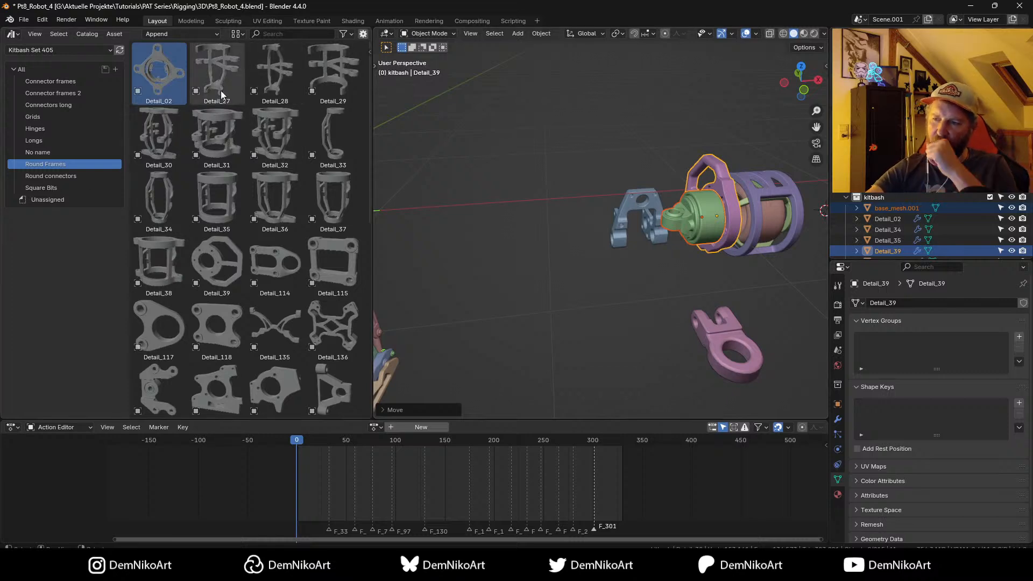
Step: Switch the asset library to HSKitbash01 and look through the Attachment category of Vol.1
click(98, 50)
click(141, 184)
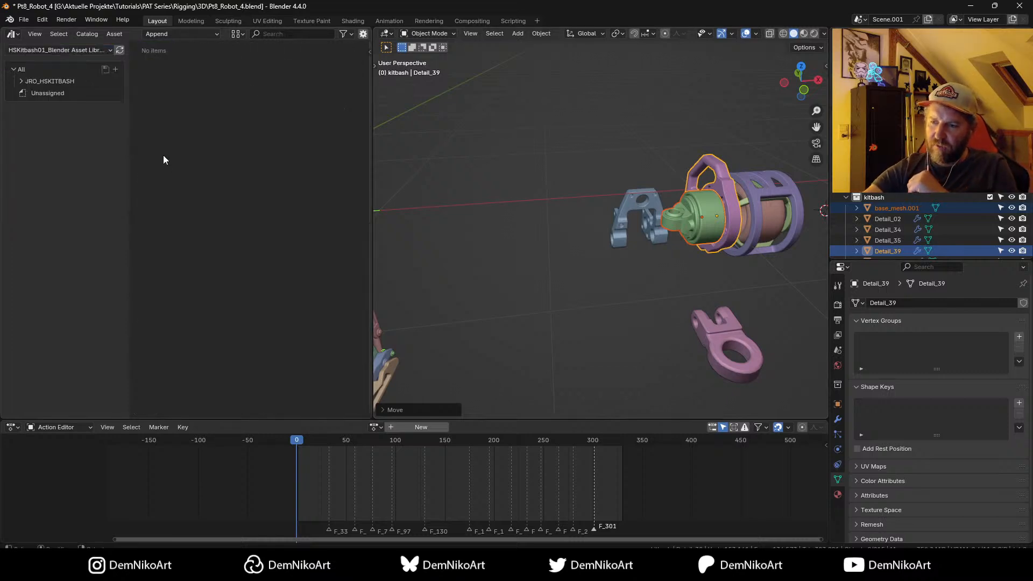
click(21, 81)
click(28, 93)
click(37, 104)
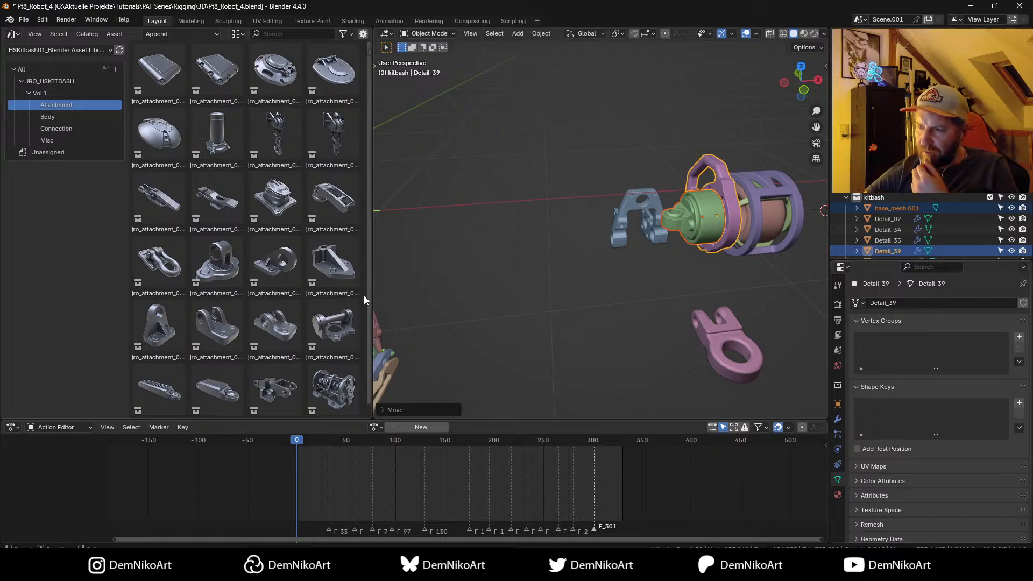
scroll(340, 299, down, 1)
scroll(340, 293, up, 1)
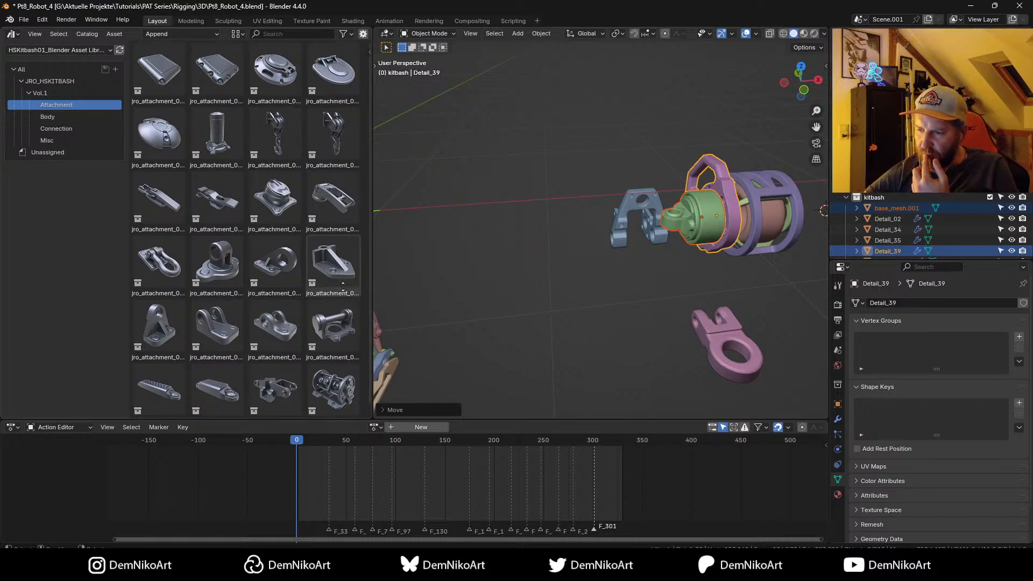
Step: Append jro_body_020 from the Body category beside the assembly and scale it down
click(68, 117)
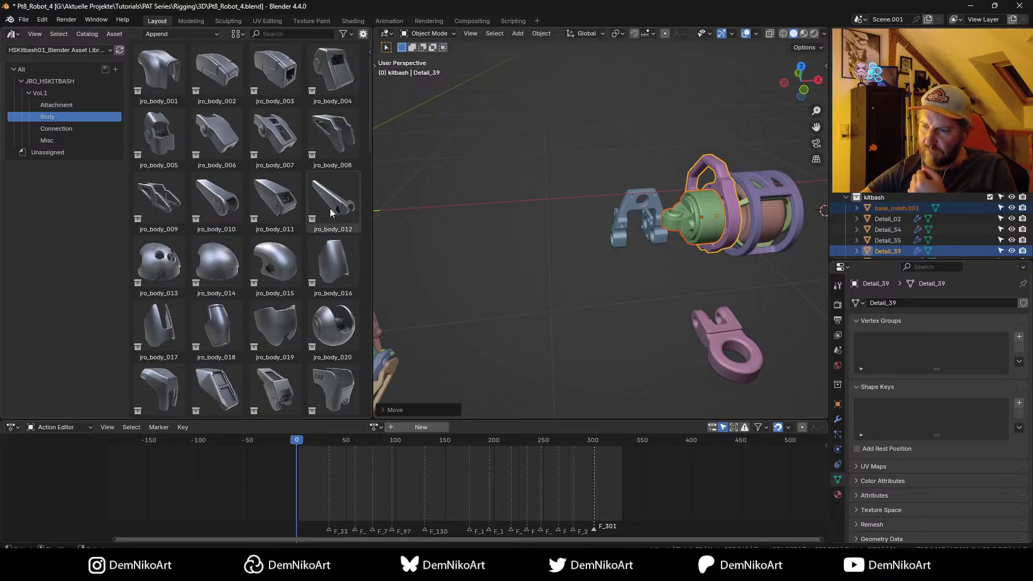
scroll(332, 258, down, 3)
drag(338, 295, 667, 270)
key(s)
click(683, 284)
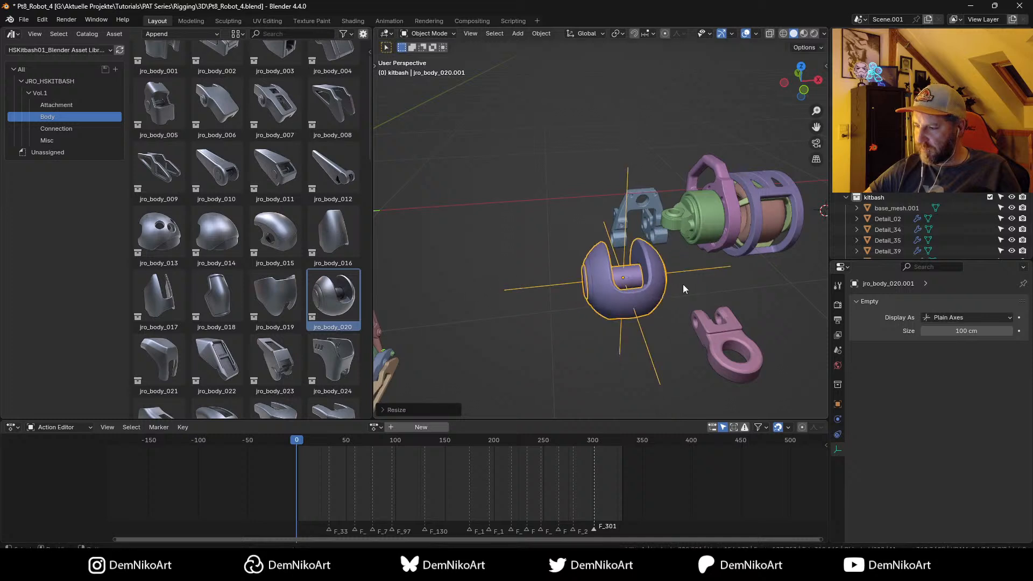
Step: Make the jro_body_020 instance real, clear its empty and join the inner cylinder with the ball shell into one mesh
key(ctrl+a)
click(671, 280)
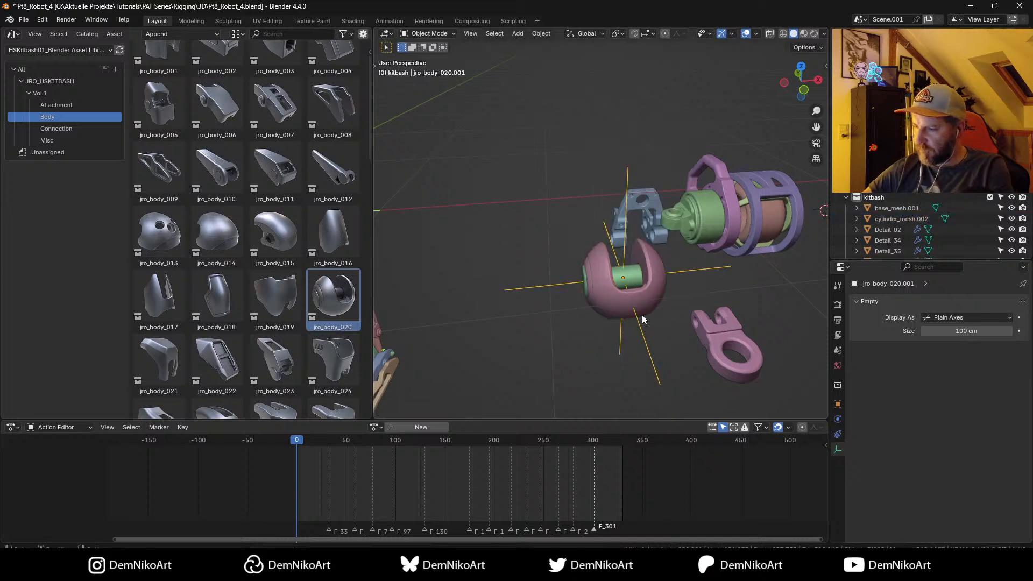
click(635, 280)
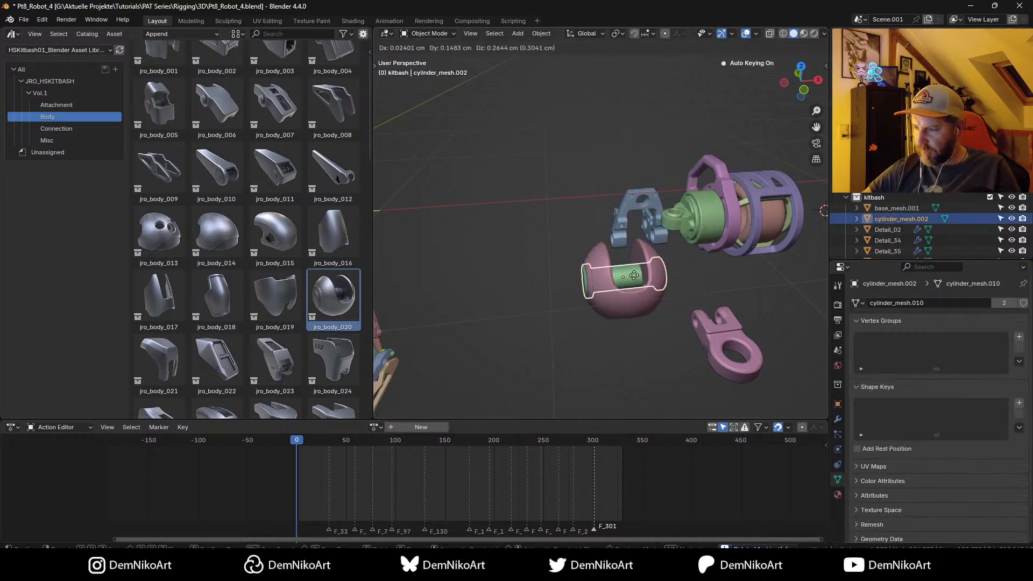
click(630, 275)
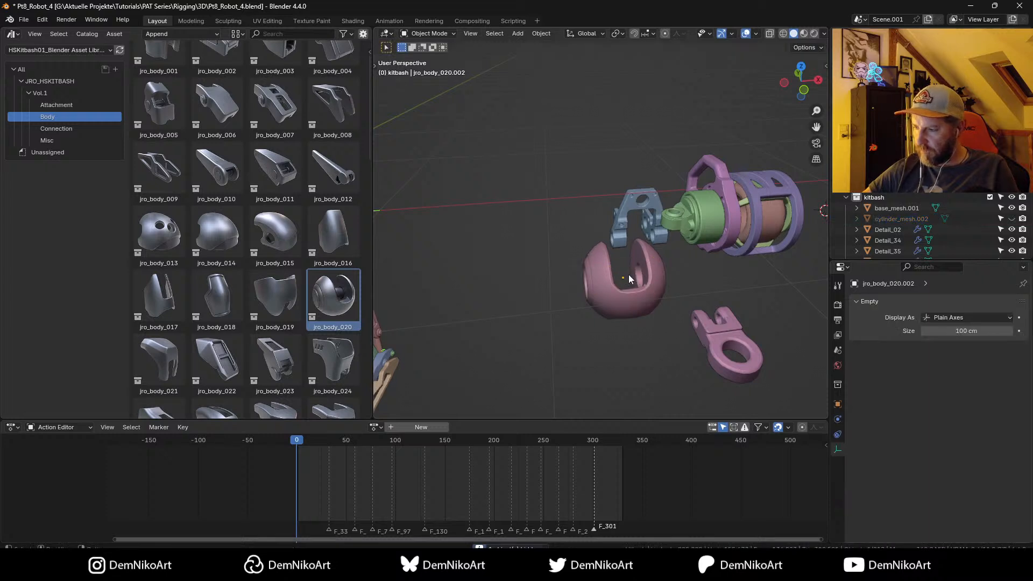
key(alt+h)
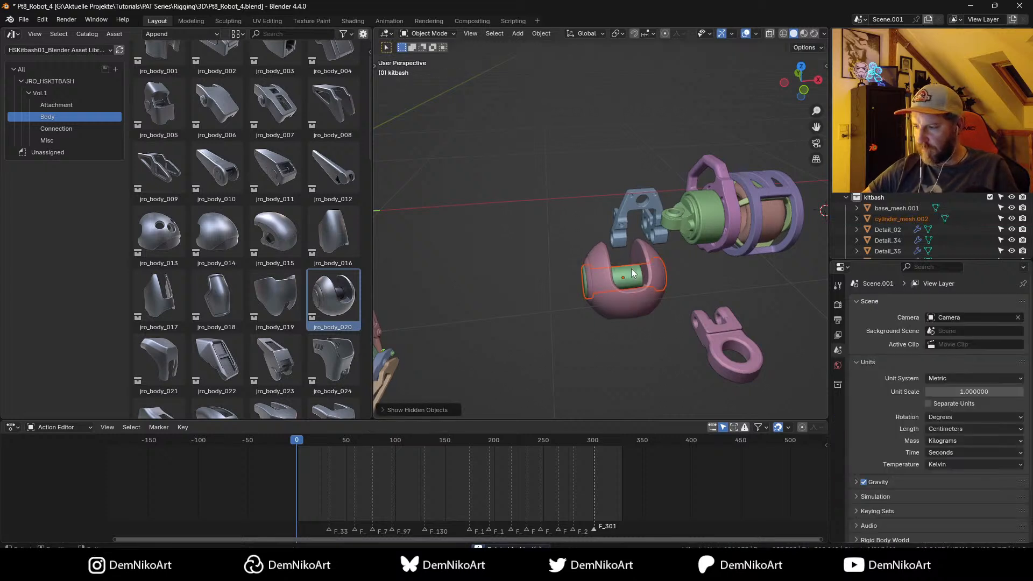
shift+click(644, 303)
key(ctrl+j)
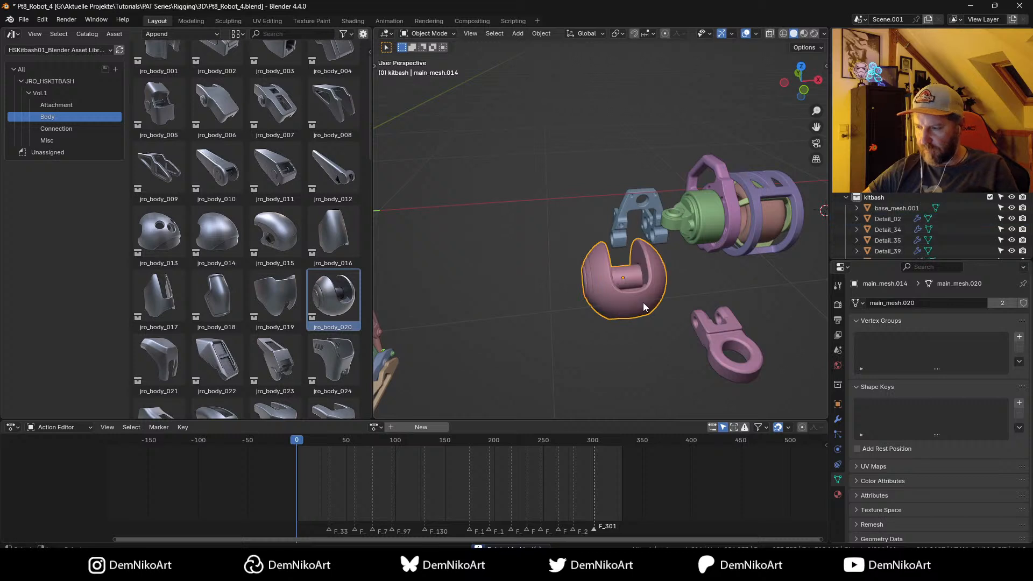
Step: Rotate the joined ball about Z and by 90° about X in front view so its slot faces the green connector
scroll(668, 273, down, 3)
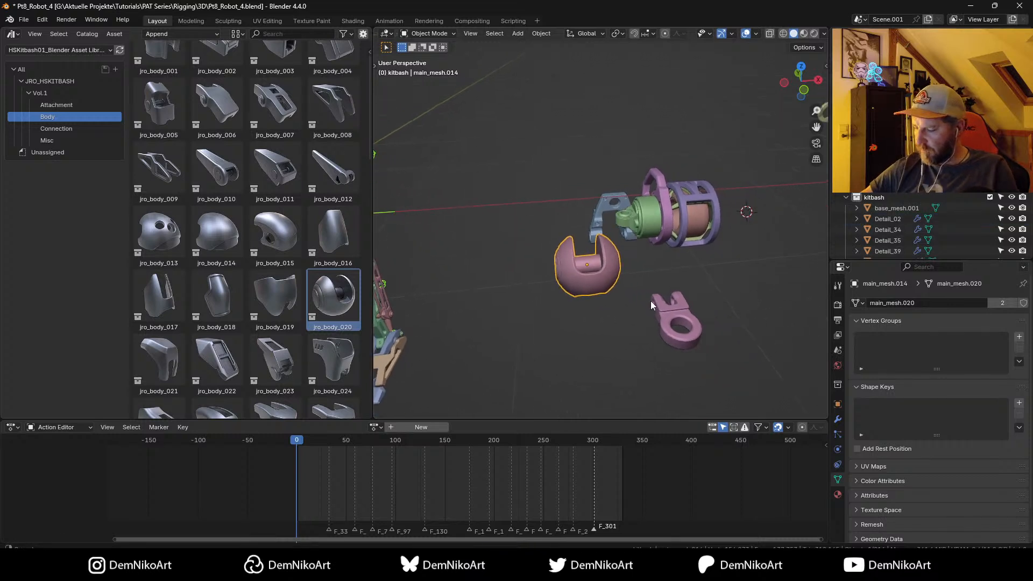
key(KP_1)
key(r)
key(z)
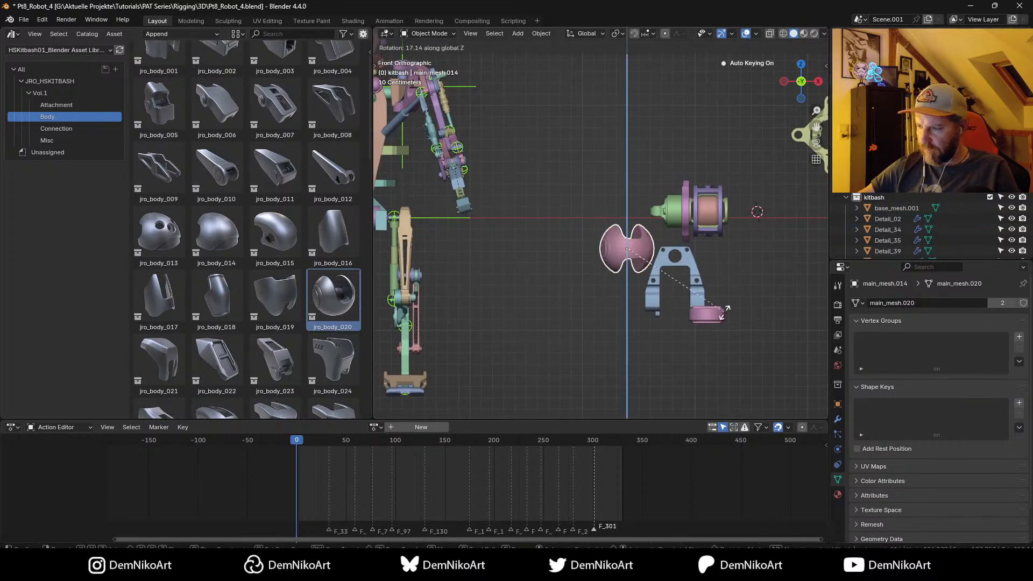
click(705, 196)
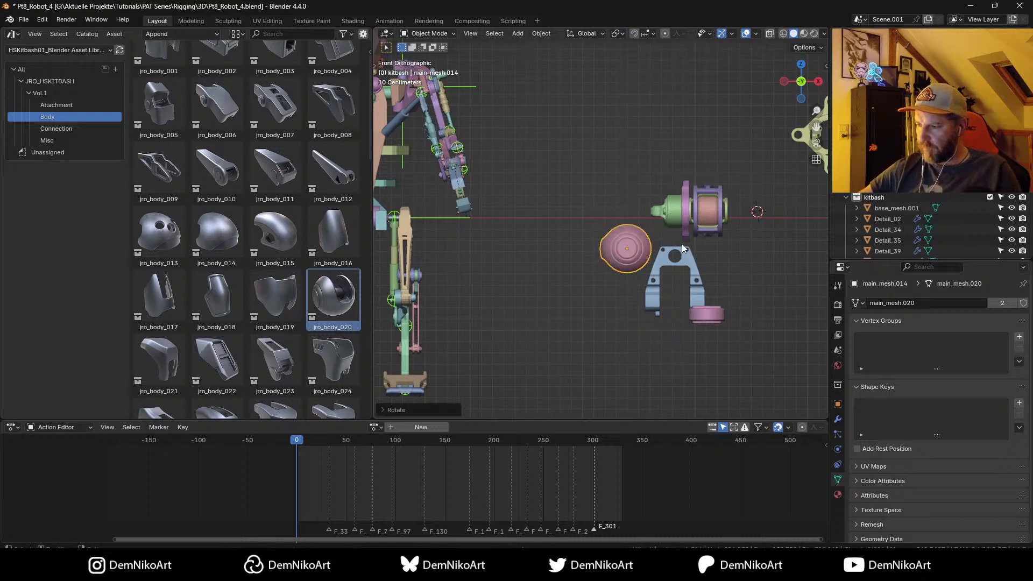
text(rx90)
key(Return)
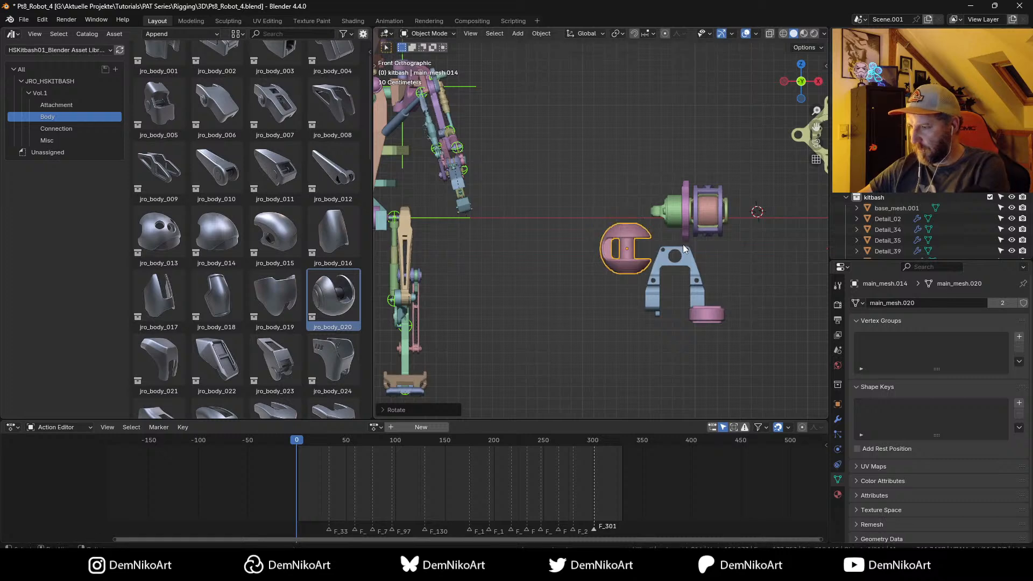
Step: Move the ball onto the tip of the green connector and scale it down to roughly match the connector
scroll(659, 303, up, 4)
key(g)
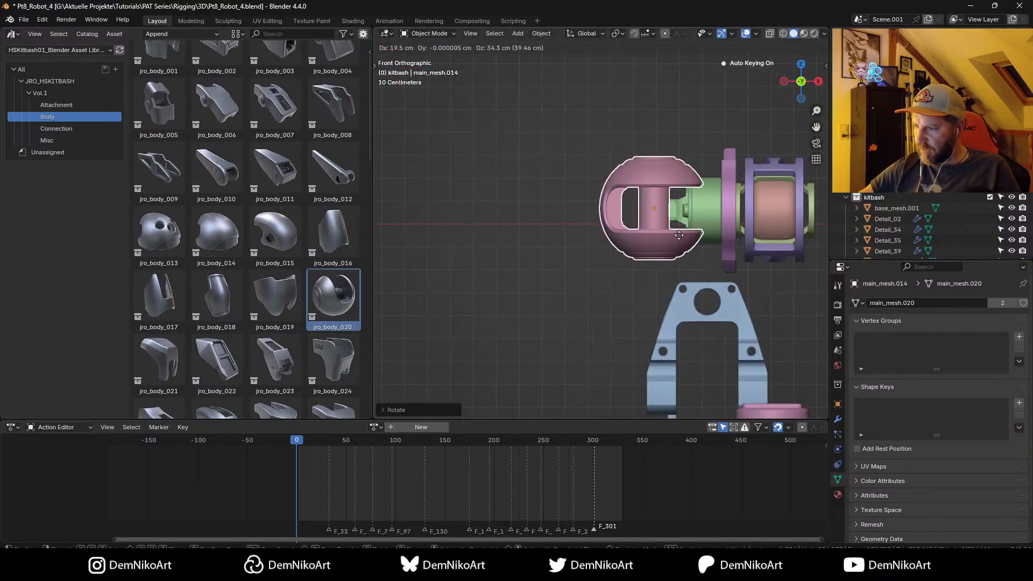
click(689, 233)
key(s)
click(698, 221)
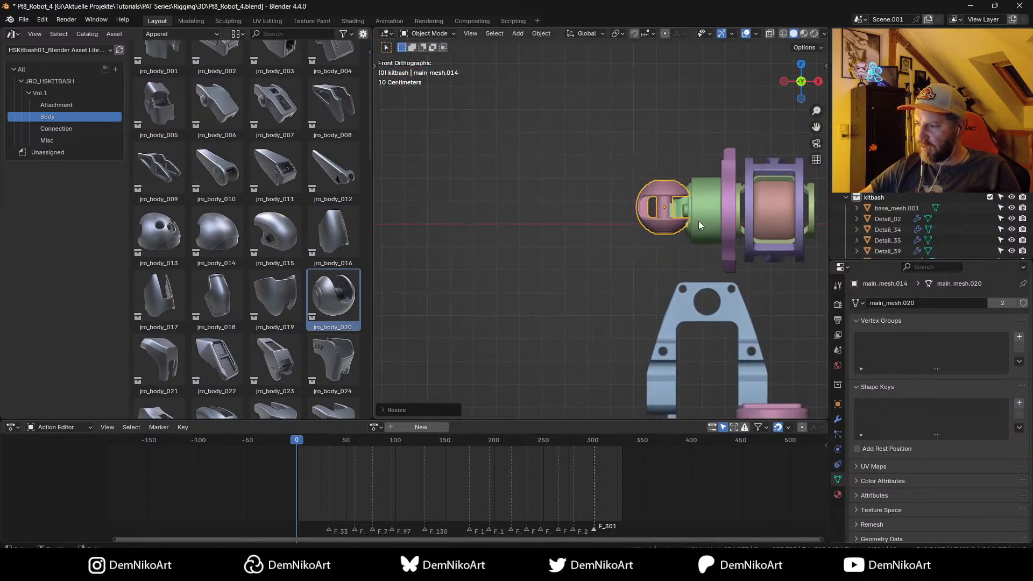
Step: Snap the ball to the green connector's origin and move it along X onto the connector's tip
shift+click(708, 208)
key(shift+s)
click(769, 170)
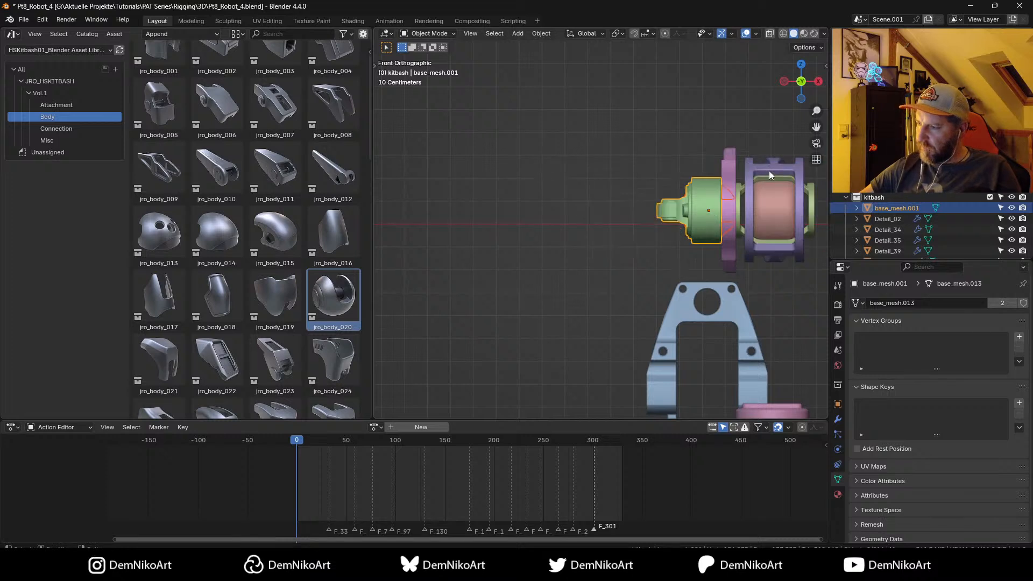
click(731, 193)
key(g)
key(x)
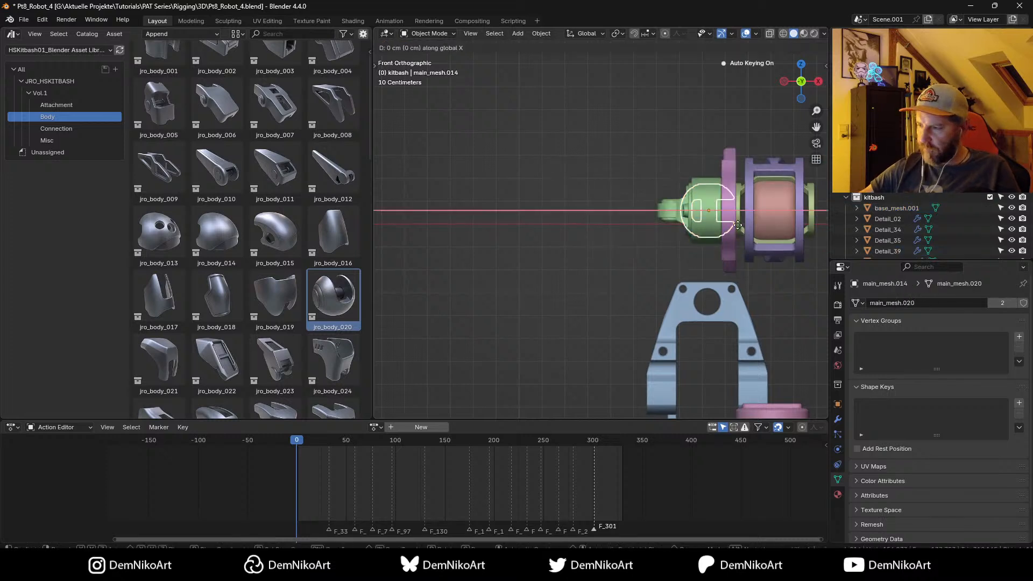
click(693, 224)
middle_drag(692, 224, 689, 244)
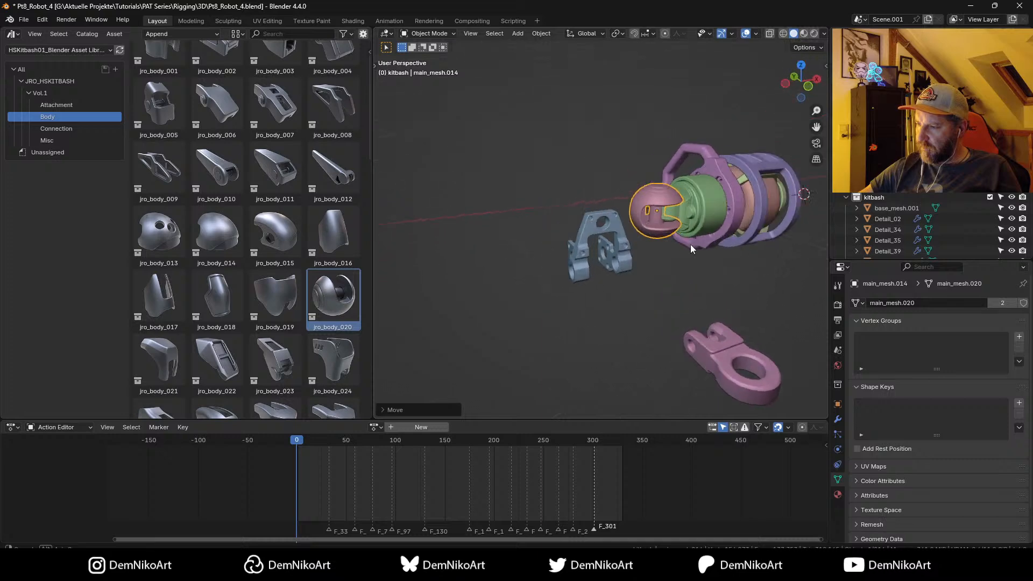
Step: Scale the ball up by about 1.27 and move it about 6 cm along X so its pin sits in the connector's eye
scroll(708, 228, up, 5)
shift+middle_drag(796, 211, 608, 283)
scroll(598, 263, up, 2)
key(s)
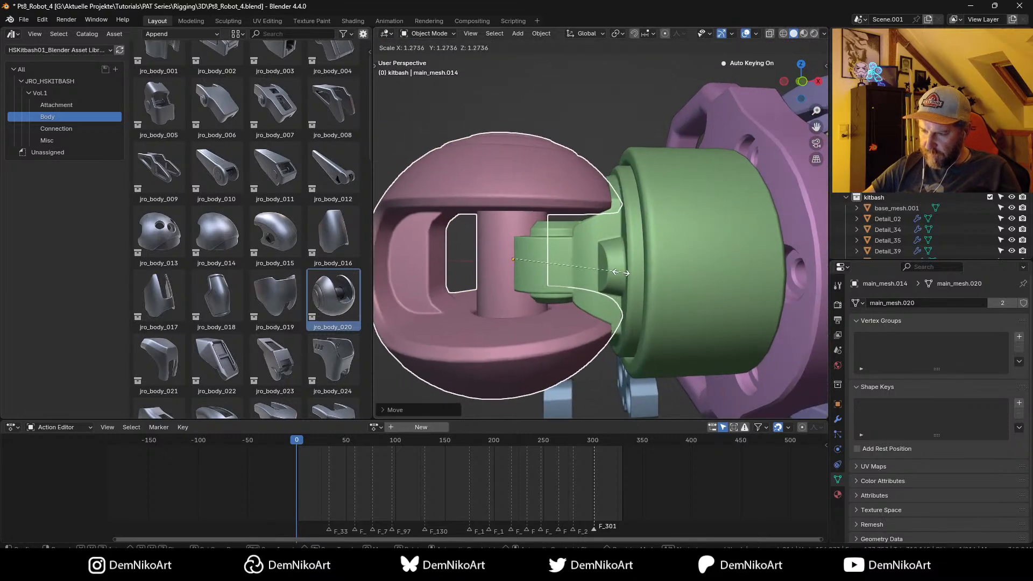
click(635, 267)
key(g)
key(x)
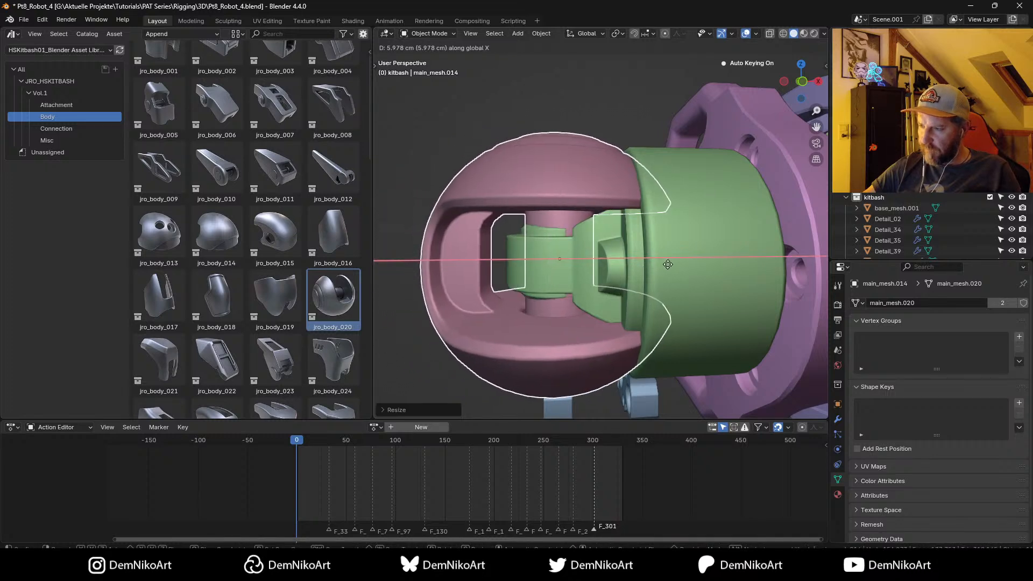
click(666, 265)
Step: Examine how the ball and connector fit together from several angles and in relation to the robot
scroll(664, 262, down, 6)
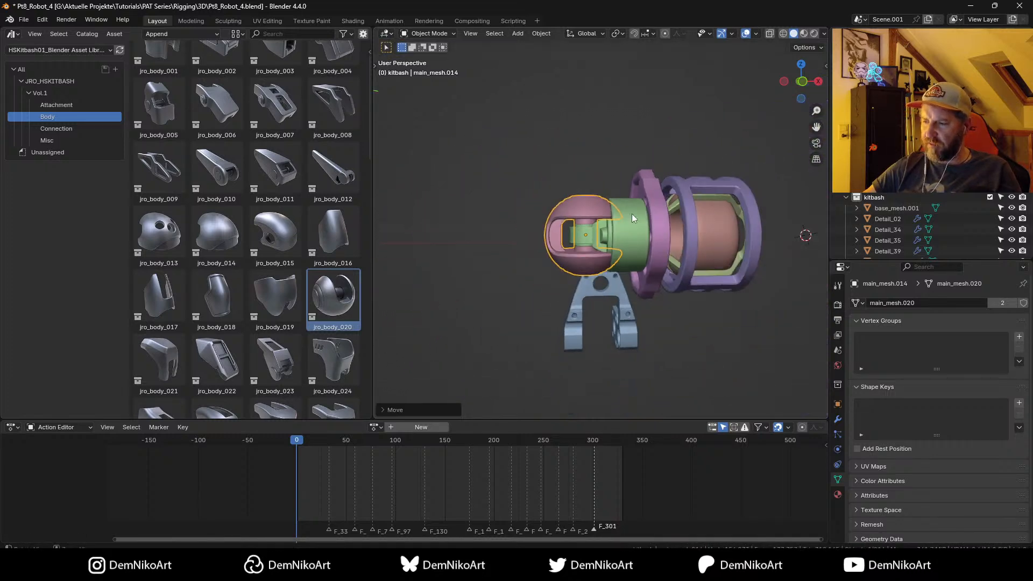
middle_drag(632, 214, 647, 322)
scroll(644, 238, up, 5)
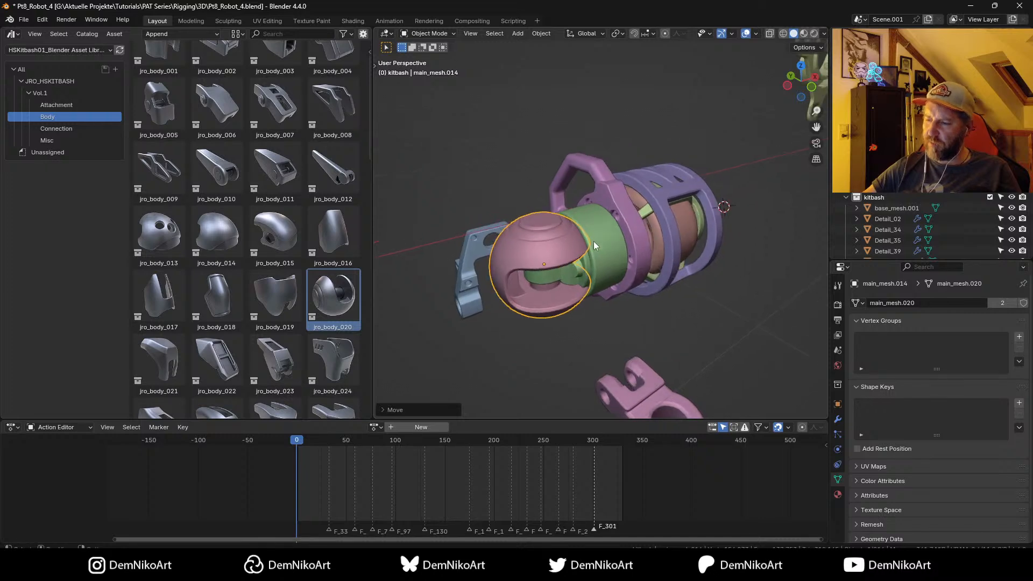
scroll(609, 256, down, 7)
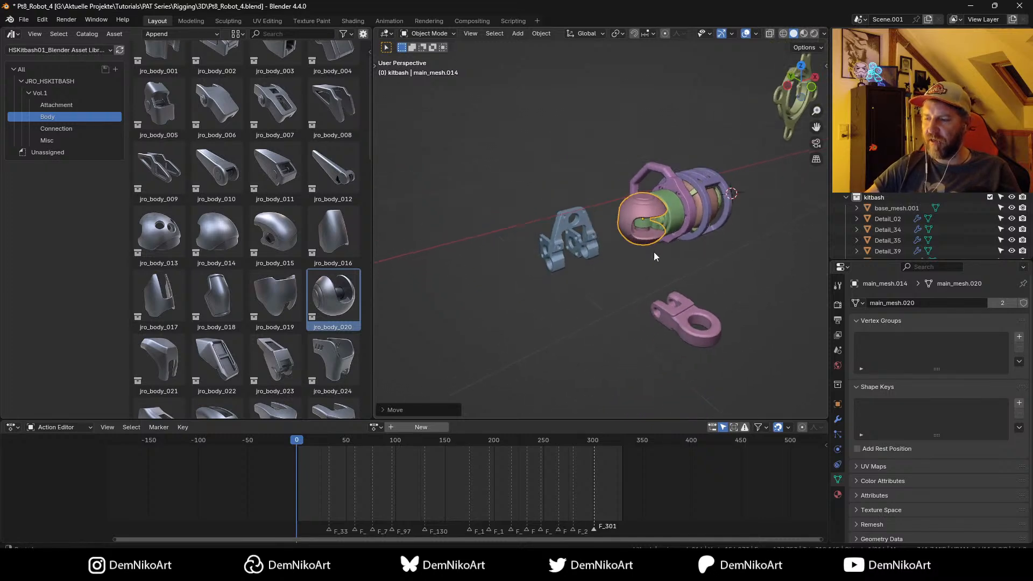
mouse_move(652, 280)
middle_down()
mouse_move(672, 266)
mouse_move(642, 274)
middle_up()
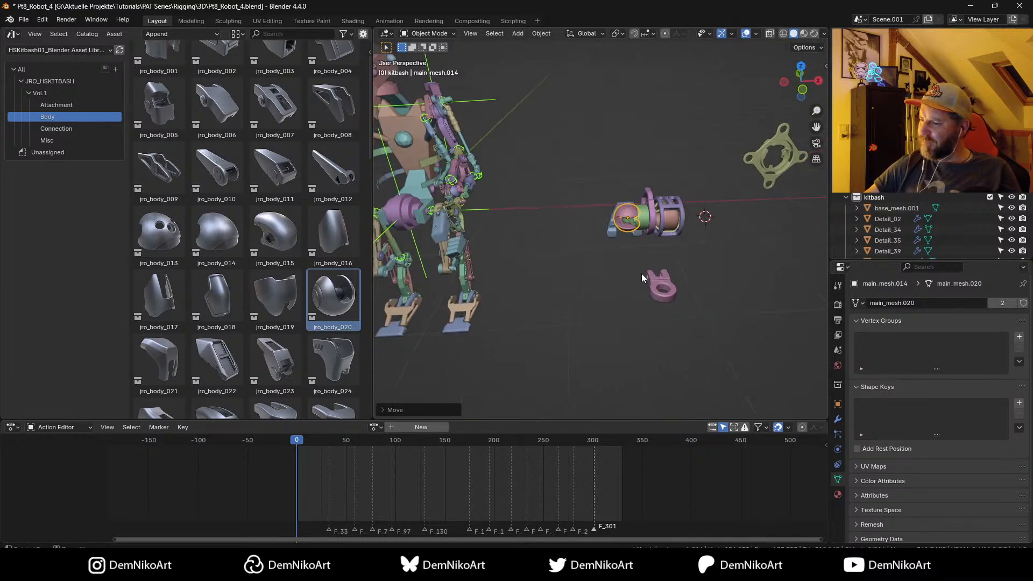
scroll(656, 206, up, 6)
scroll(656, 206, down, 3)
Step: Try mirroring the ball and green connector together along X, and undo it
middle_drag(676, 215, 656, 235)
click(656, 235)
key(ctrl+m)
key(x)
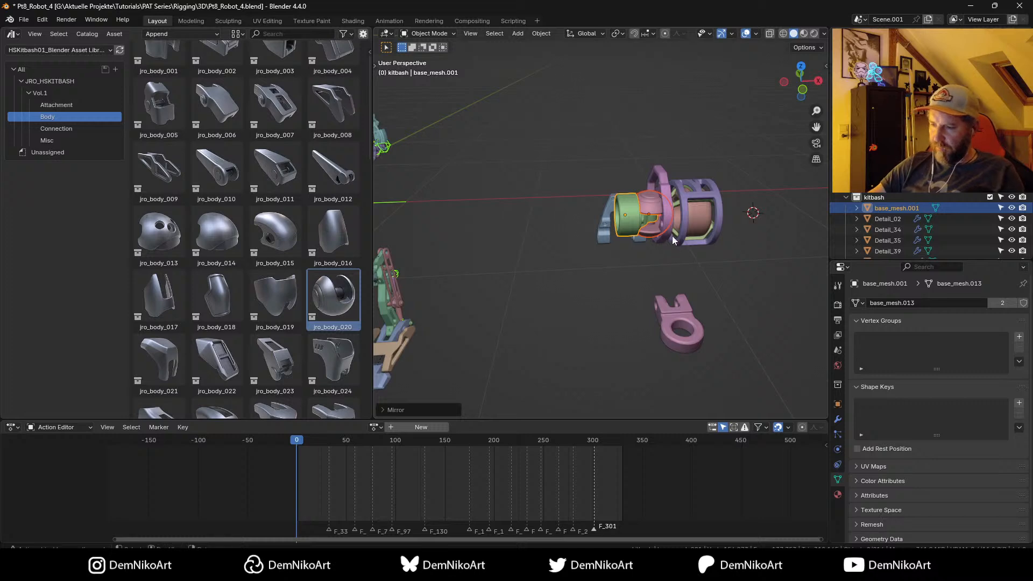
key(ctrl+z)
Step: Rotate the ball and green connector together 180° about Z so the ball faces the round frame
text(rz)
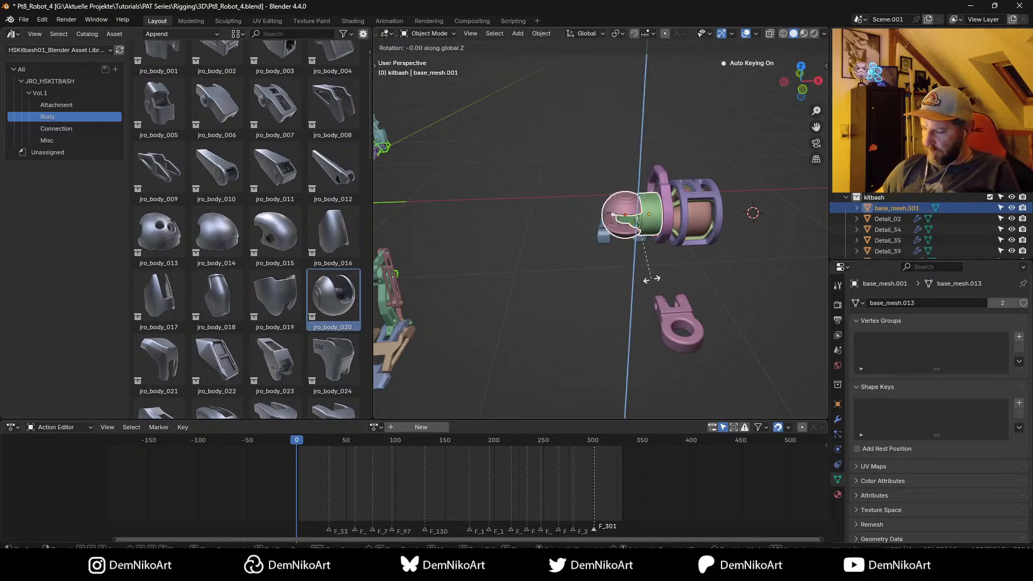
text(180)
key(Return)
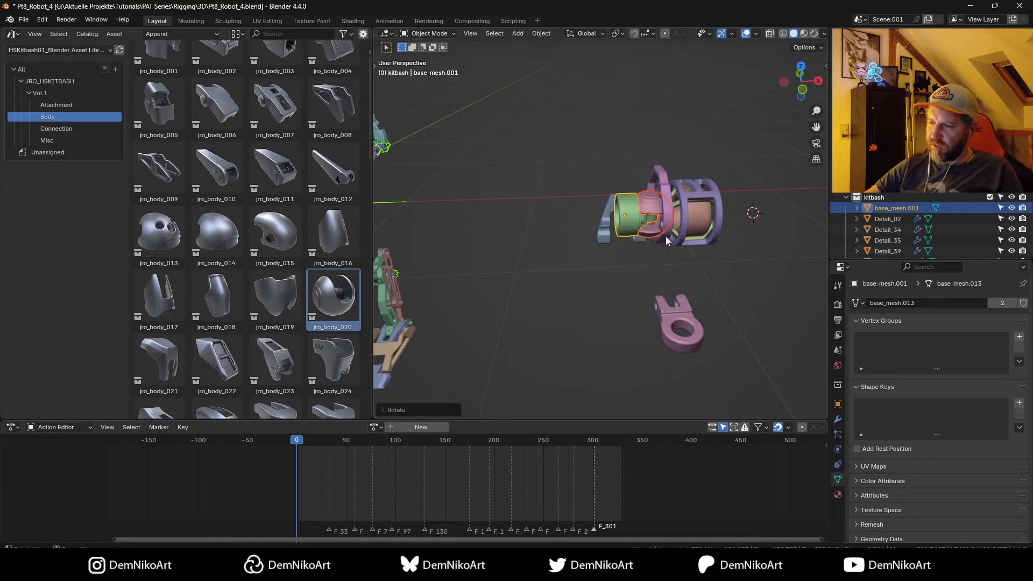
middle_drag(666, 236, 744, 289)
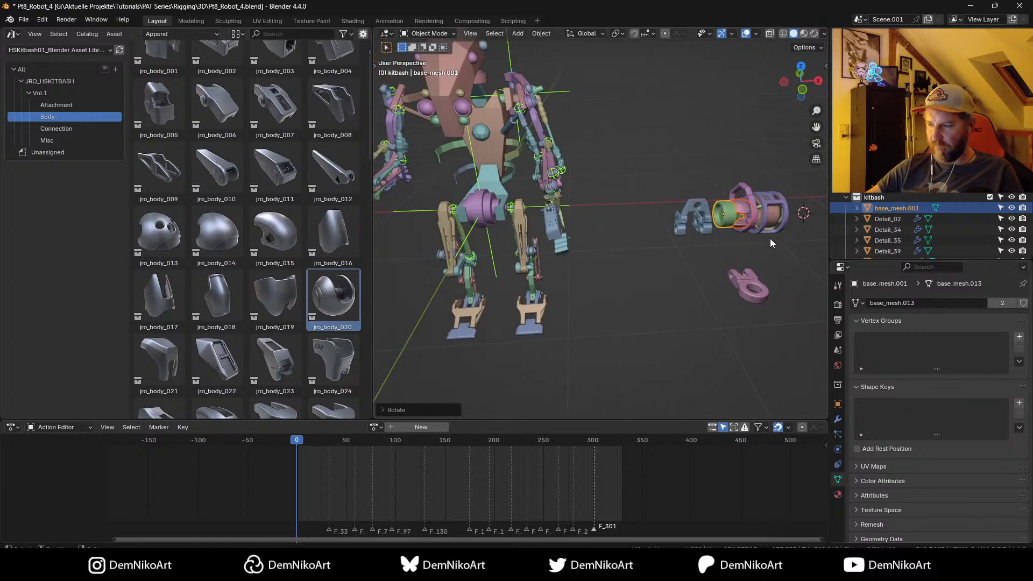
Step: Move the loose pink ring bracket main_mesh.011 from in front of the joint assembly to the area behind it
middle_drag(766, 213, 686, 322)
click(685, 322)
drag(686, 321, 700, 156)
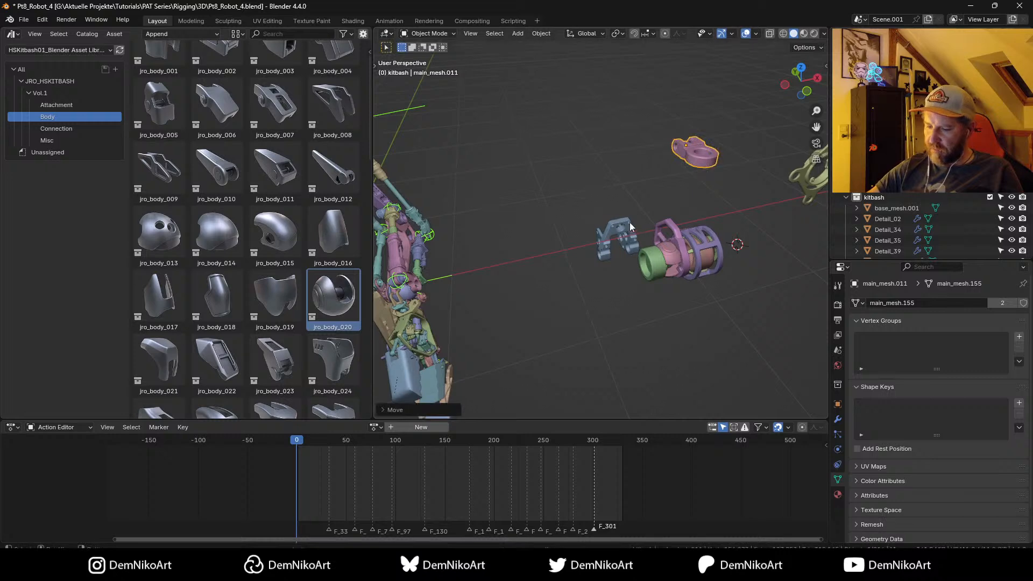
Step: Move the loose blue bracket back beside the pink one, and shift the whole joint assembly closer to the robot near the X axis
drag(630, 221, 632, 148)
drag(717, 219, 653, 314)
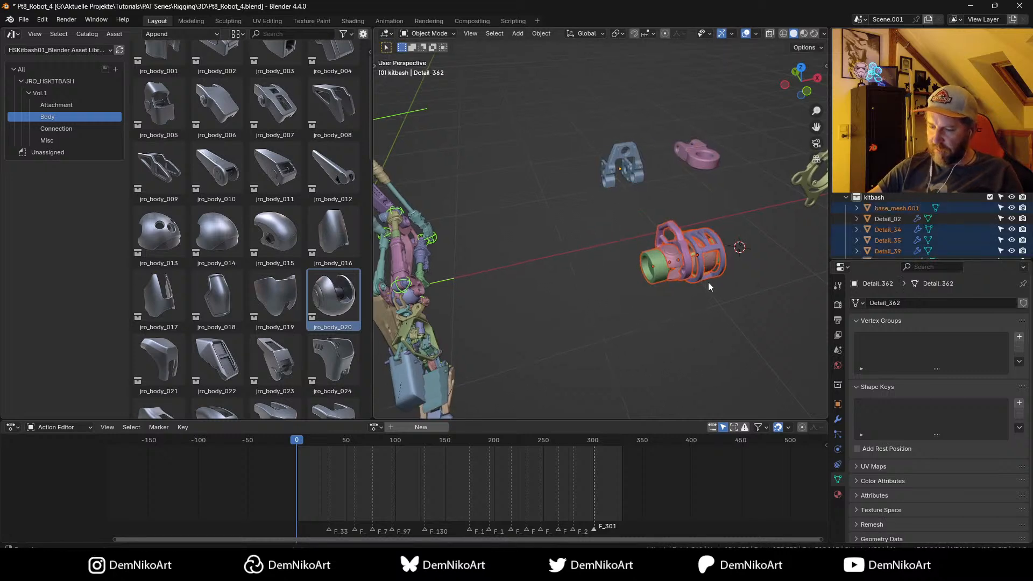
middle_drag(708, 282, 800, 283)
key(KP_7)
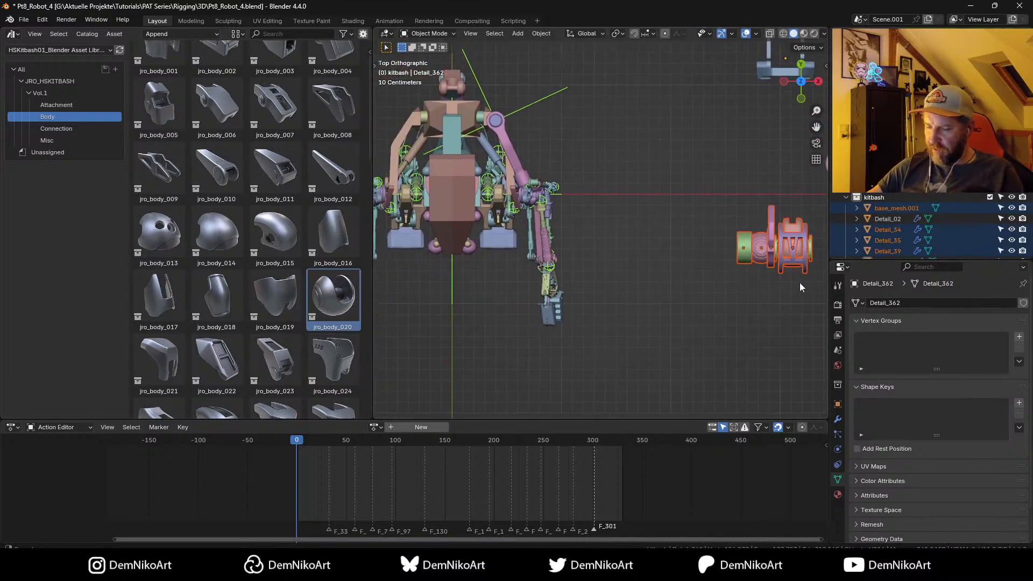
drag(797, 260, 643, 217)
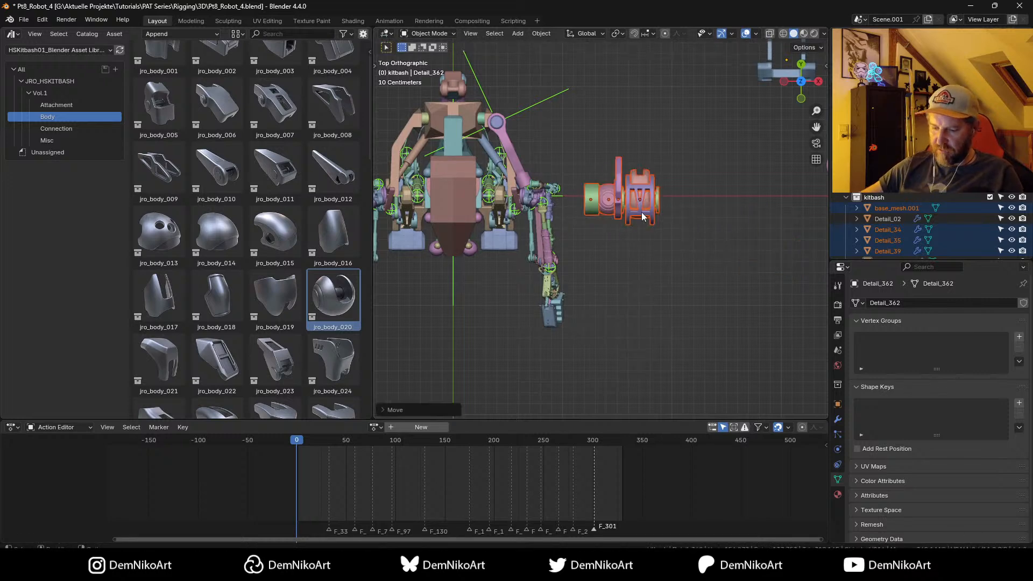
Step: Try to rotate the whole joint assembly 180° about Z in the top view
text(r180)
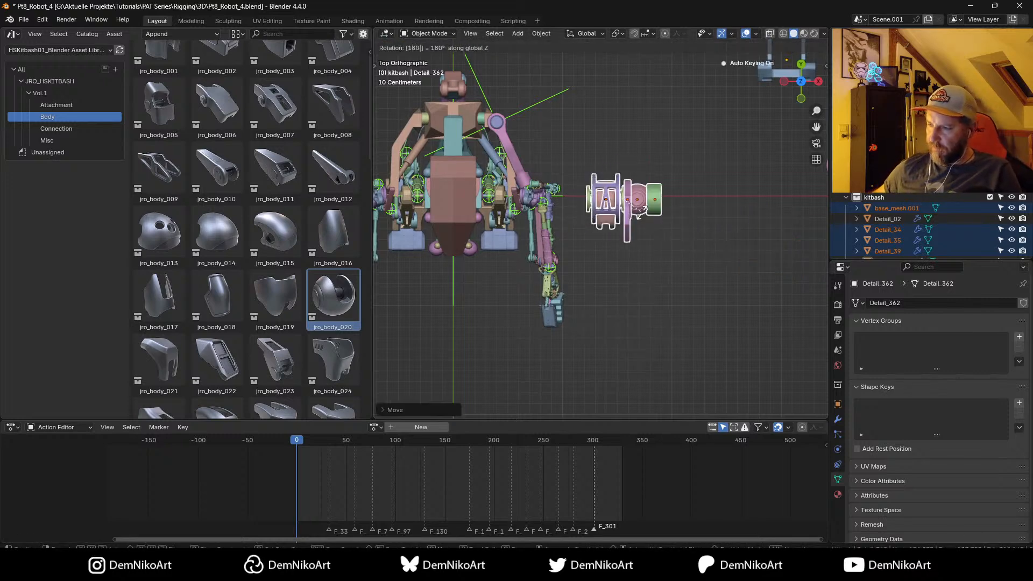
key(Return)
scroll(642, 216, up, 2)
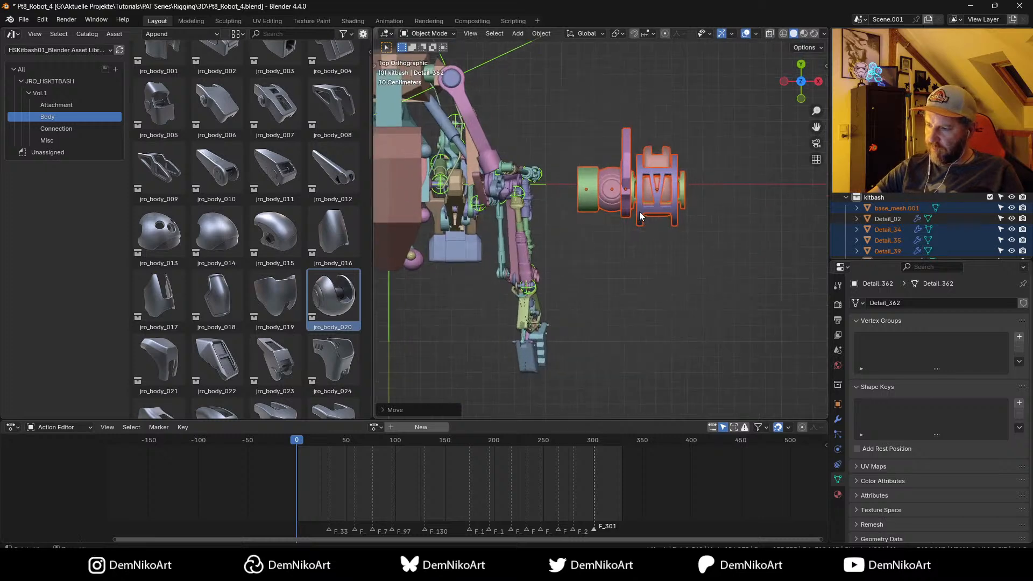
Step: Rotate the ball and green connector 180° about Z and move them about 85 cm along X to the other side of the round frame
click(601, 206)
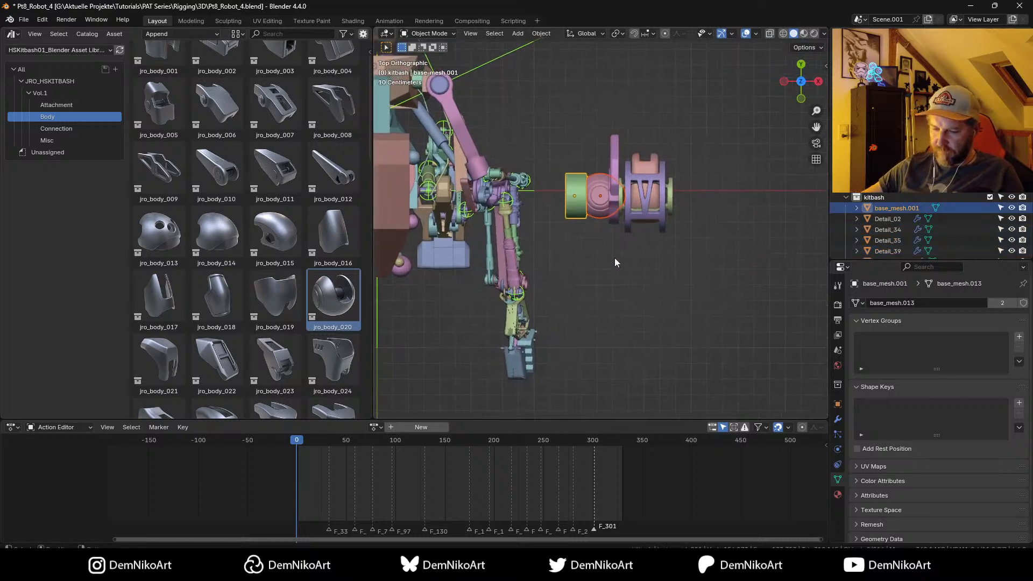
text(rz180)
key(Return)
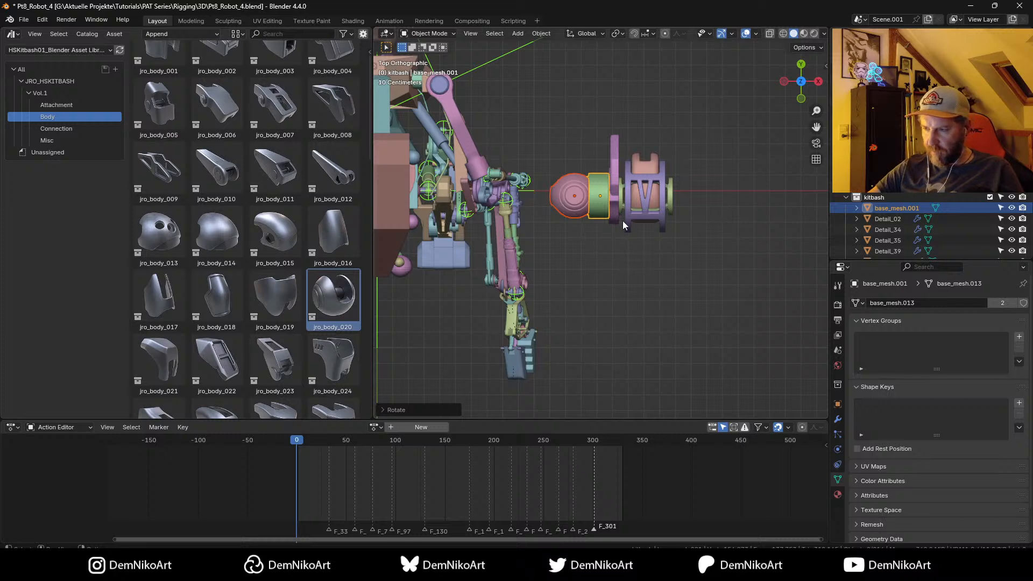
key(g)
key(x)
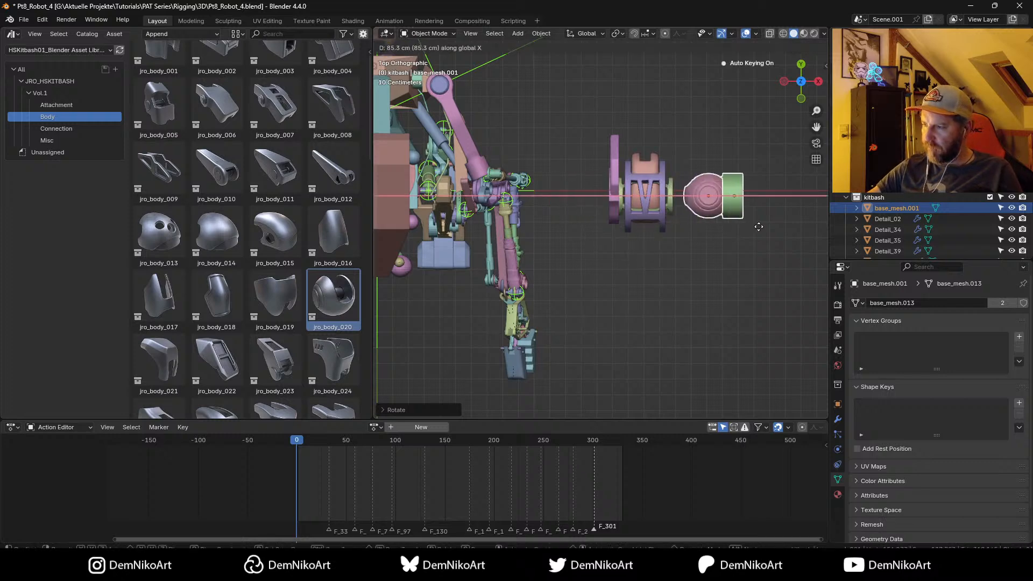
click(764, 225)
middle_drag(763, 244, 551, 282)
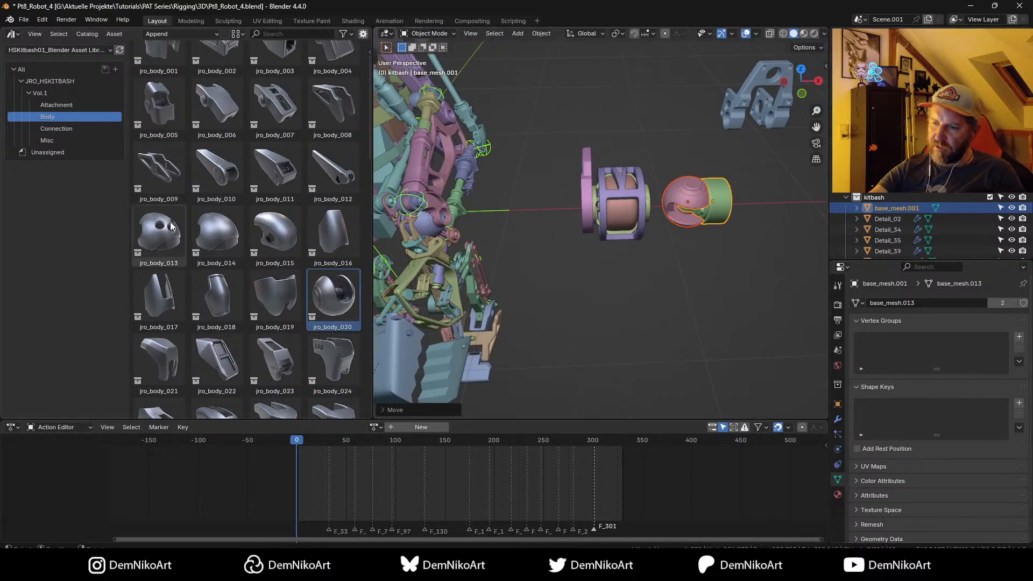
Step: Add the jro_body_013 asset in front of the ball, convert it to a real mesh and remove its leftover empty
drag(161, 232, 696, 281)
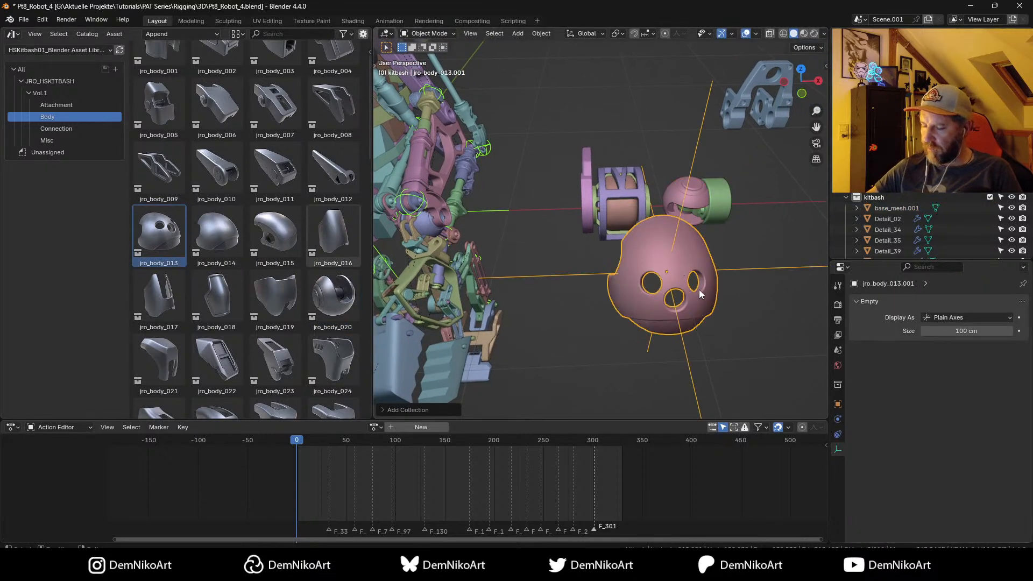
right_click(697, 287)
click(694, 282)
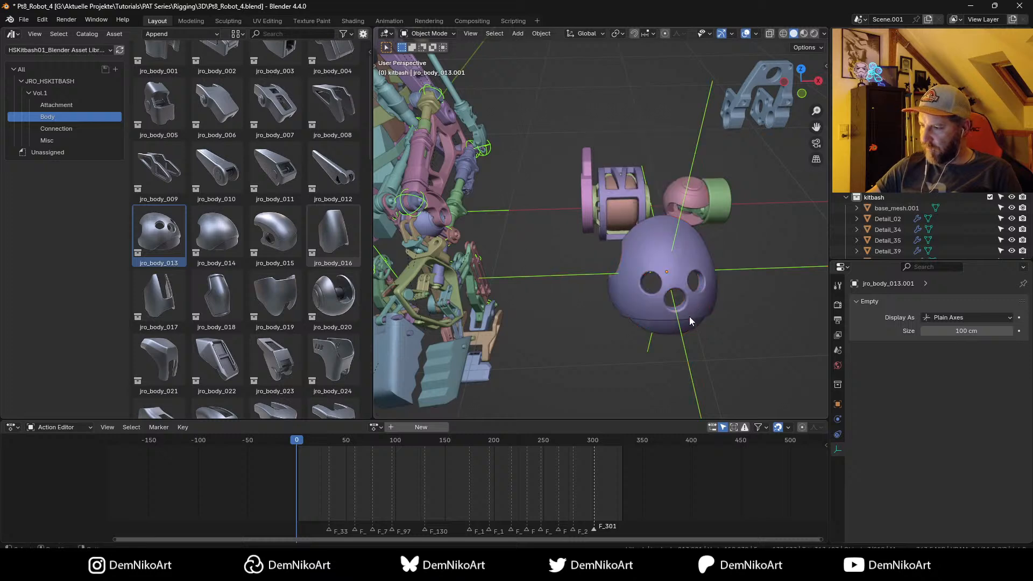
click(688, 278)
key(Delete)
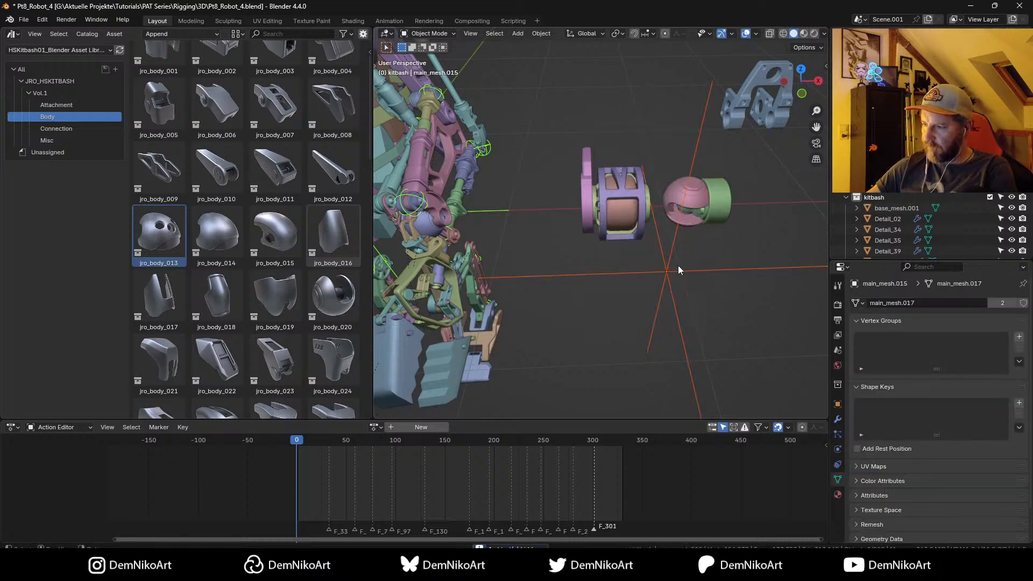
key(ctrl+z)
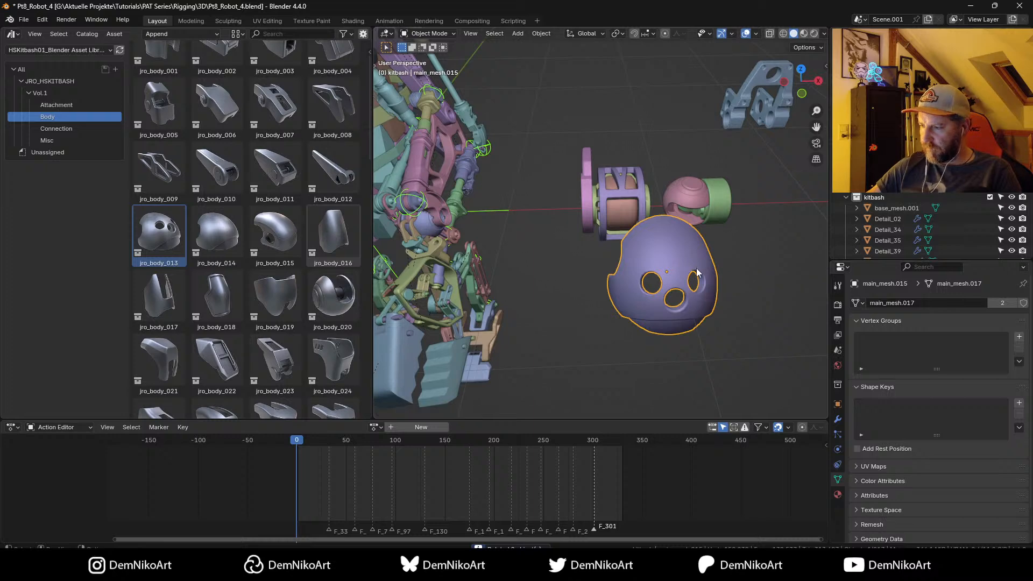
Step: Snap the jro_body_013 shell to the ball's position and rotate it about Z so its opening faces the green connector
key(KP_7)
shift+click(699, 197)
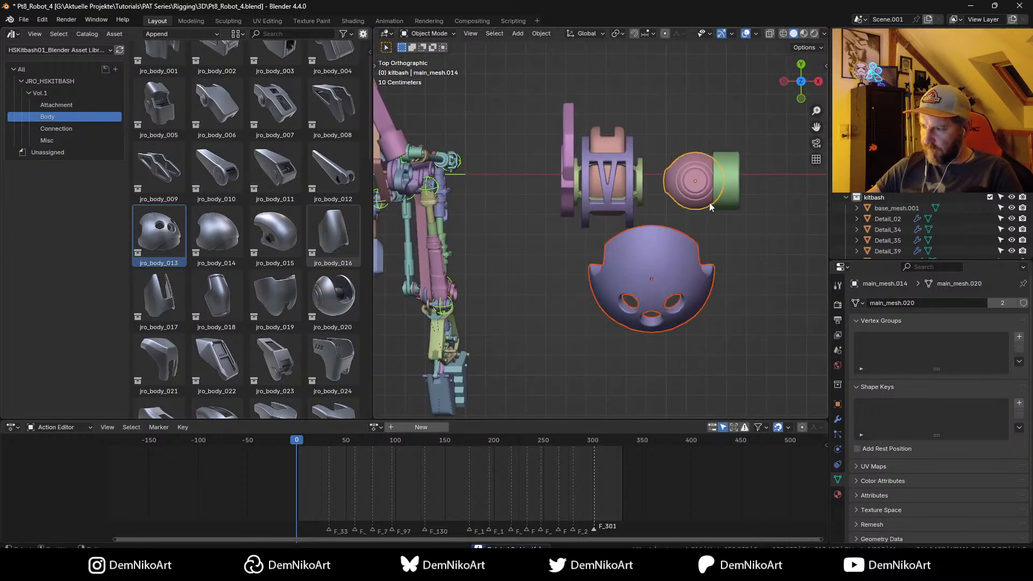
key(shift+s)
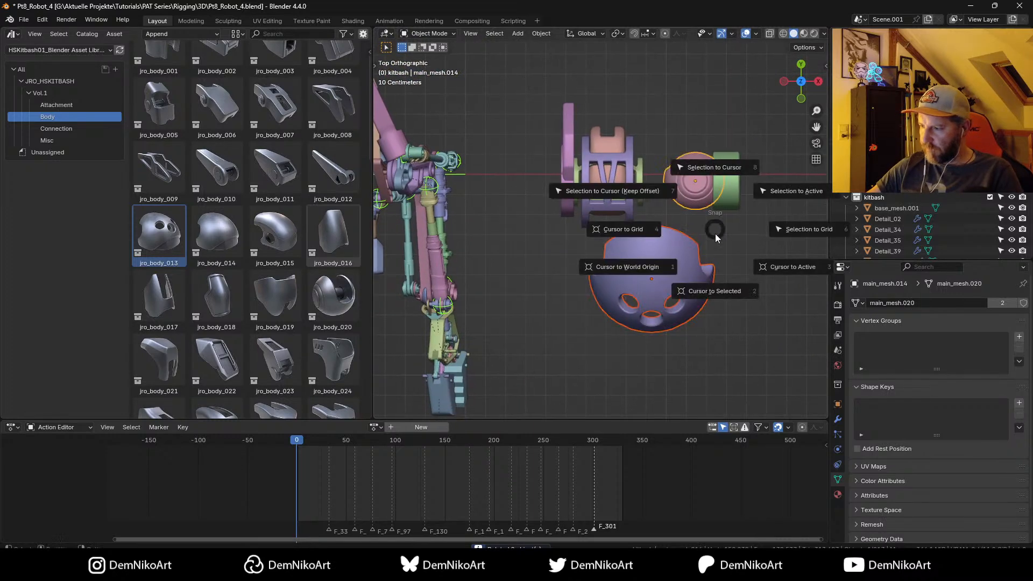
click(789, 197)
click(714, 155)
key(r)
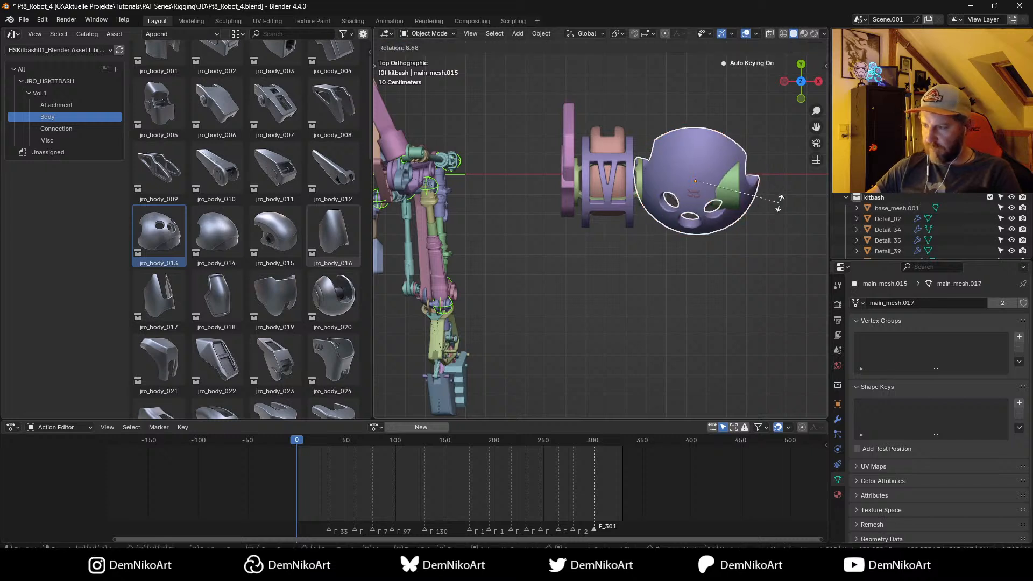
click(687, 265)
Step: Scale the shell down to about 0.56 and move it between the round frame and the ball, fine-tuning its size
key(s)
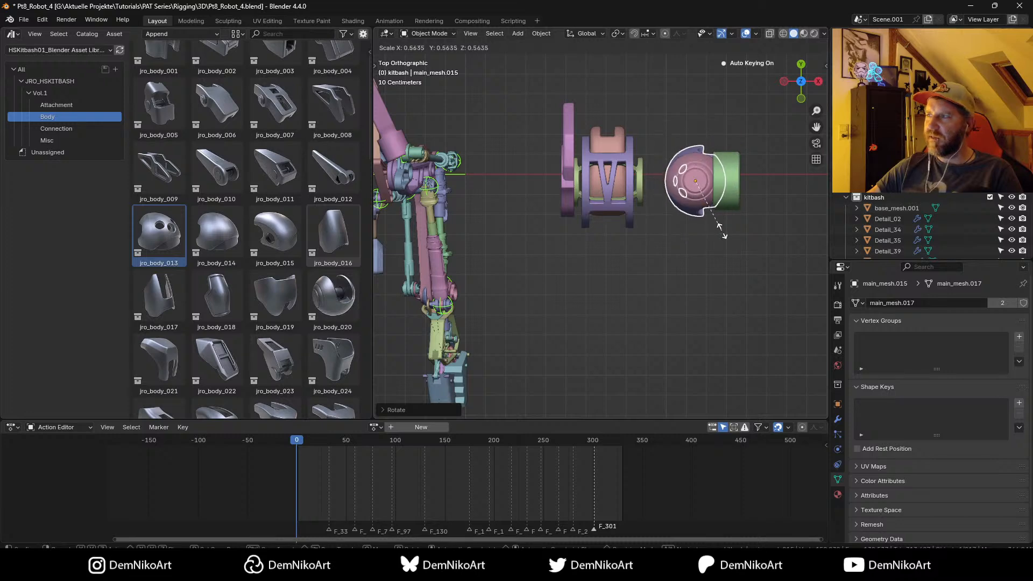
key(g)
click(694, 230)
key(s)
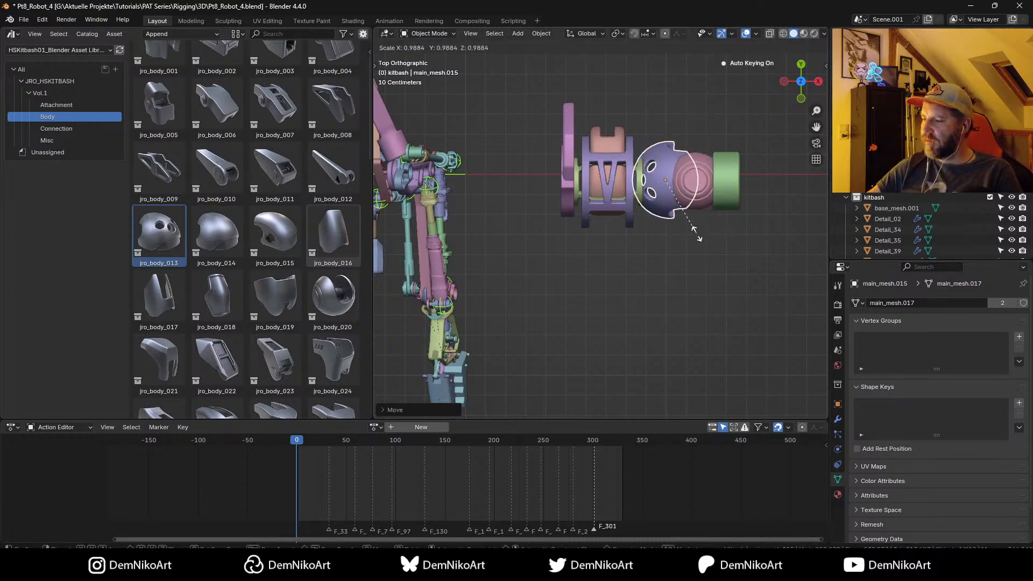
click(702, 235)
Step: Tilt the shell around the ball in the front view and enlarge it to form a socket cover
key(KP_1)
ctrl+middle_drag(714, 267, 684, 233)
key(r)
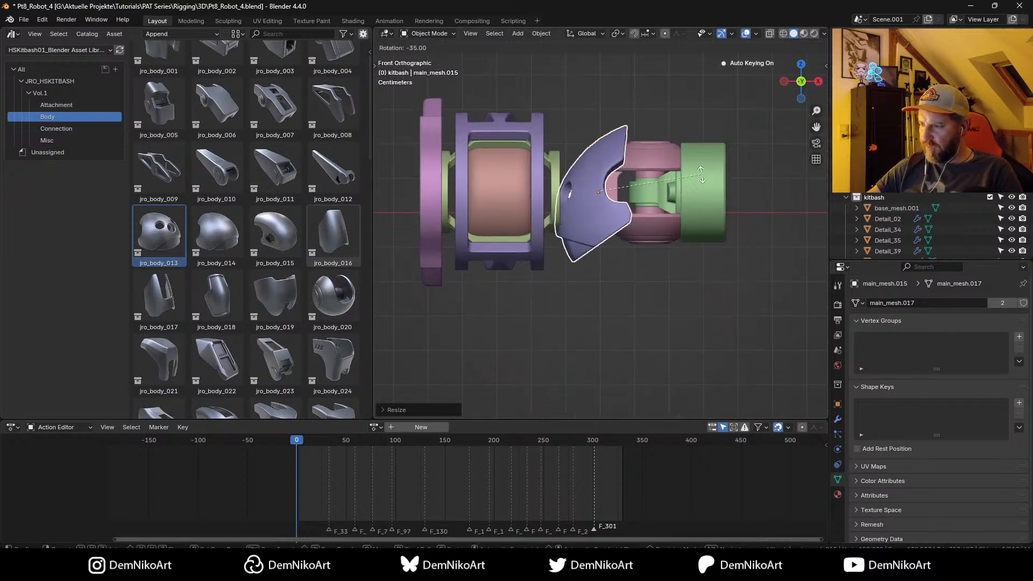
click(687, 154)
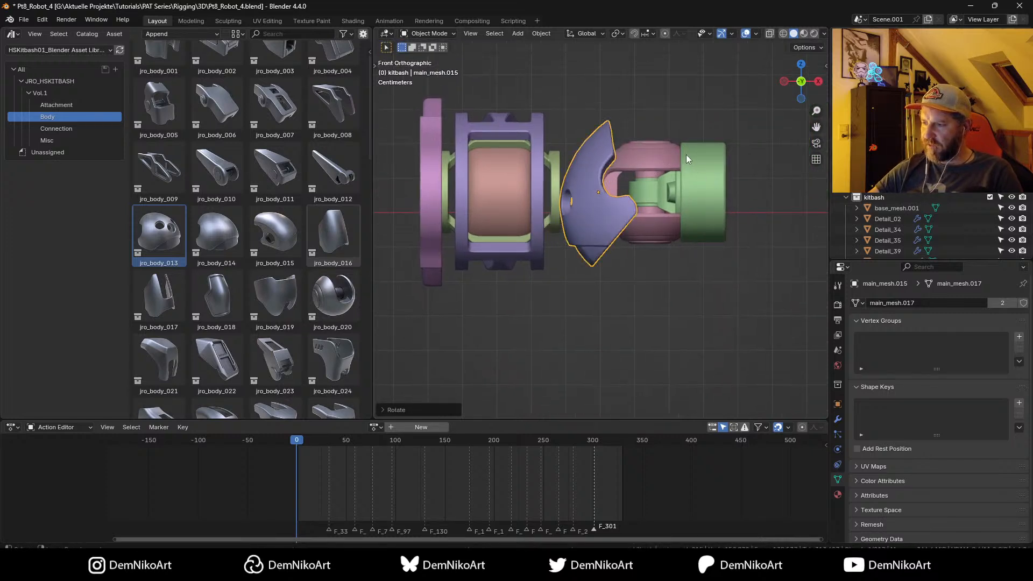
key(s)
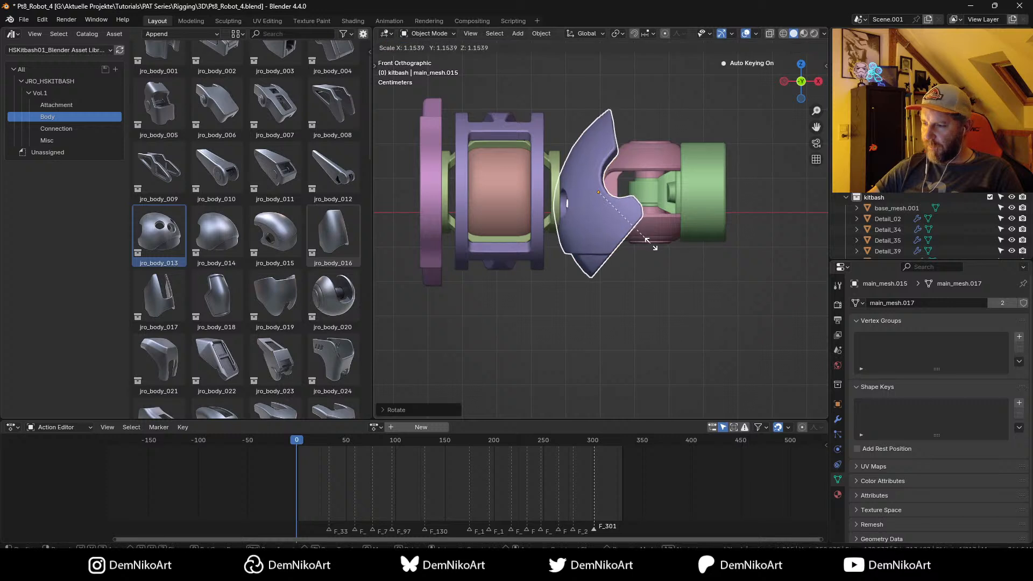
click(660, 189)
Step: Select the shell, ball and green connector together and nudge them into line with the round frame in the front view
shift+click(688, 170)
shift+click(695, 222)
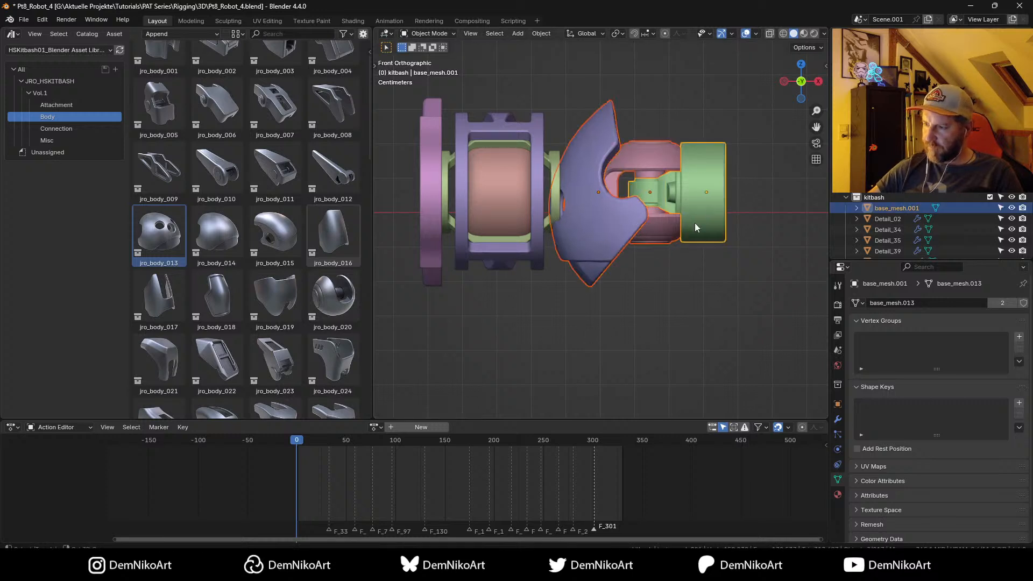
key(g)
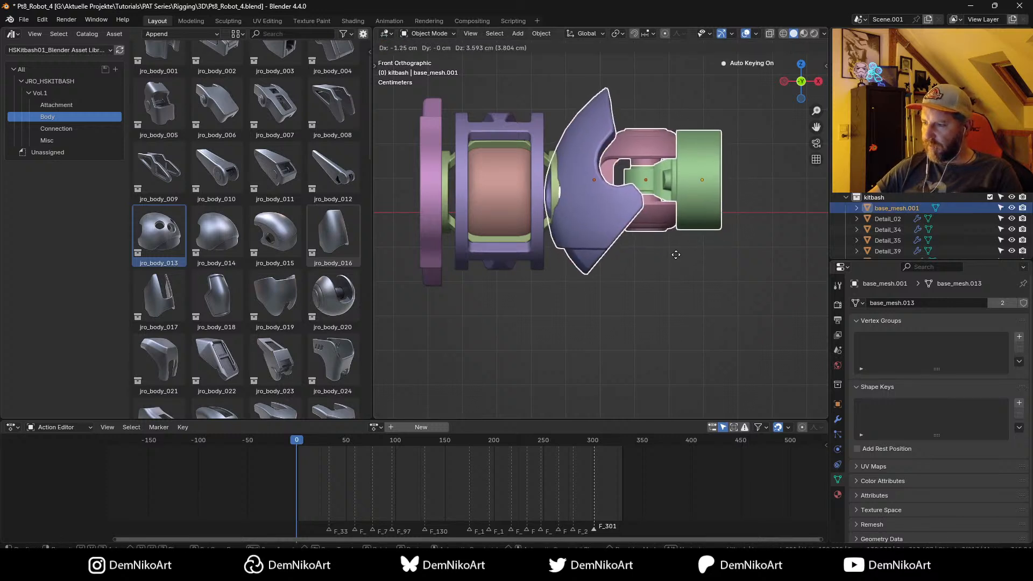
click(680, 264)
scroll(685, 273, down, 2)
middle_drag(686, 273, 681, 281)
scroll(680, 276, down, 3)
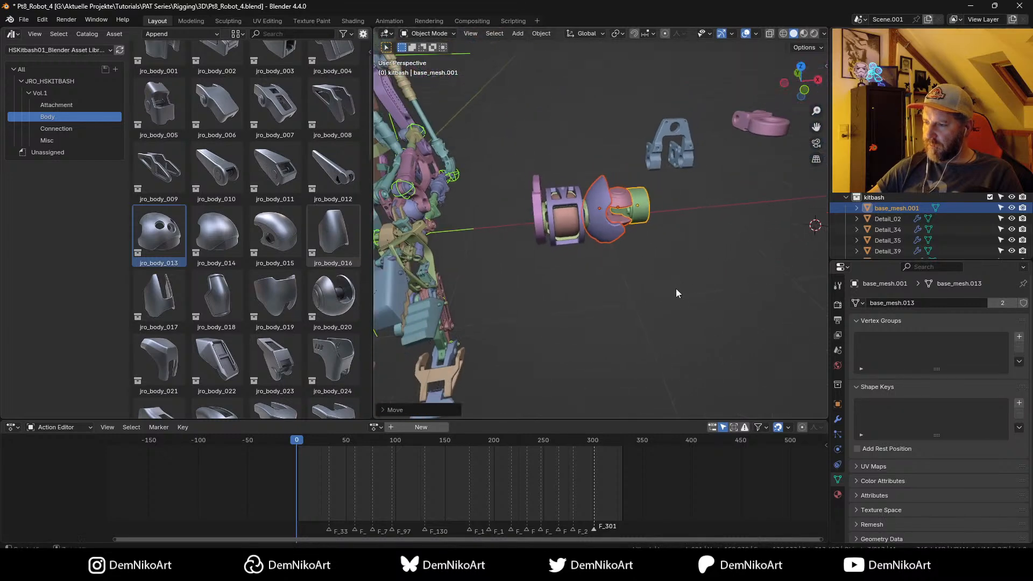
Step: Place the 3D cursor at the centre of the round frame's drum and set the pivot point to 3D Cursor
click(557, 232)
scroll(647, 246, up, 4)
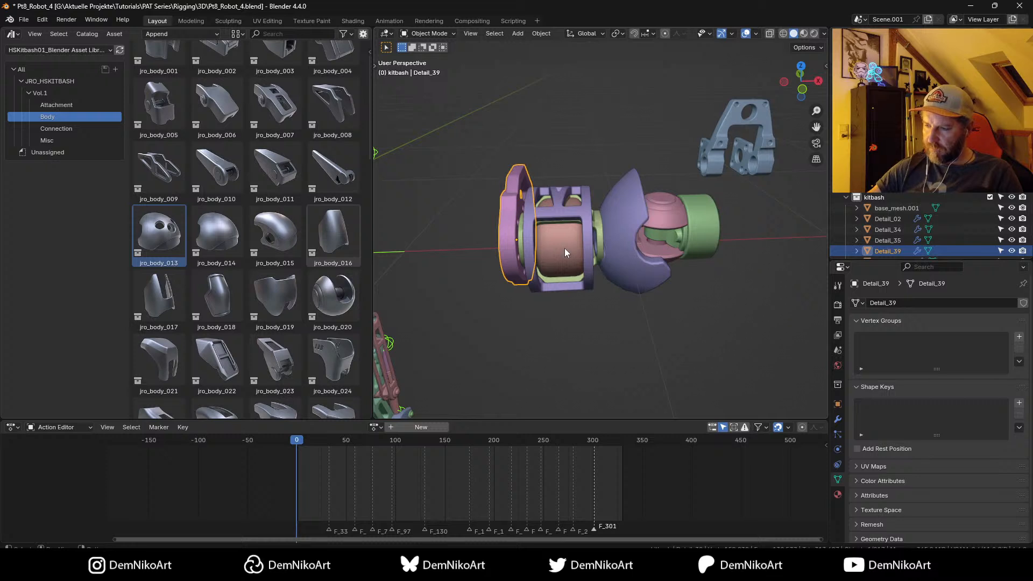
key(shift+s)
click(580, 296)
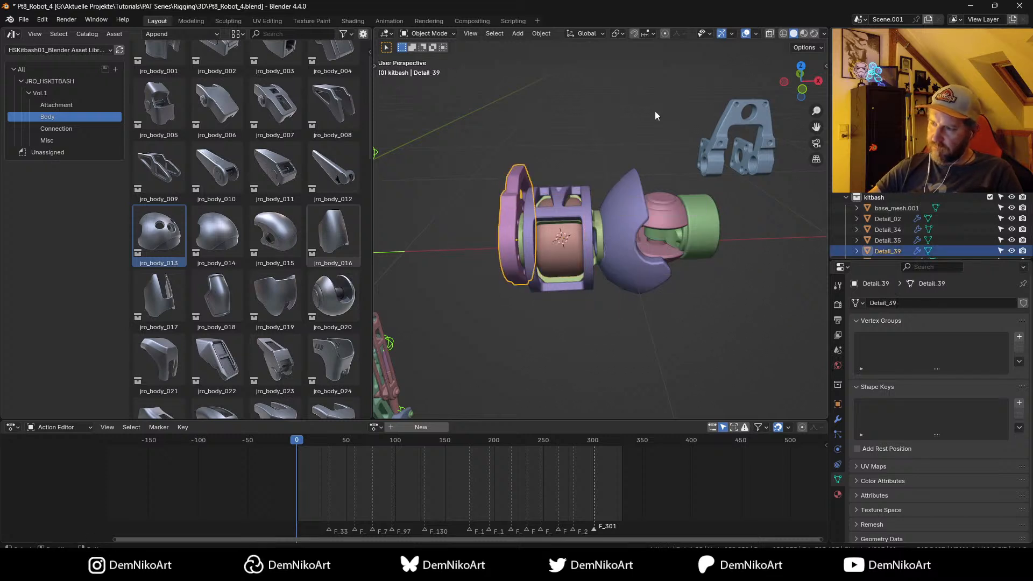
click(618, 34)
click(635, 71)
Step: Make a linked duplicate of the pink side ring Detail_39 and mirror it along X to the other side of the round frame
middle_drag(597, 156, 588, 176)
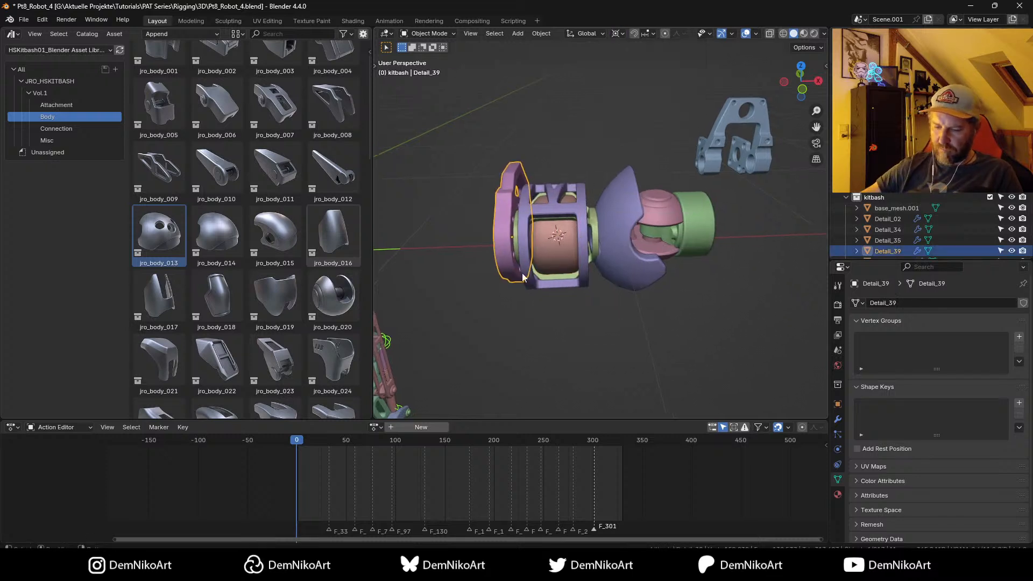
key(alt+d)
key(Escape)
key(ctrl+m)
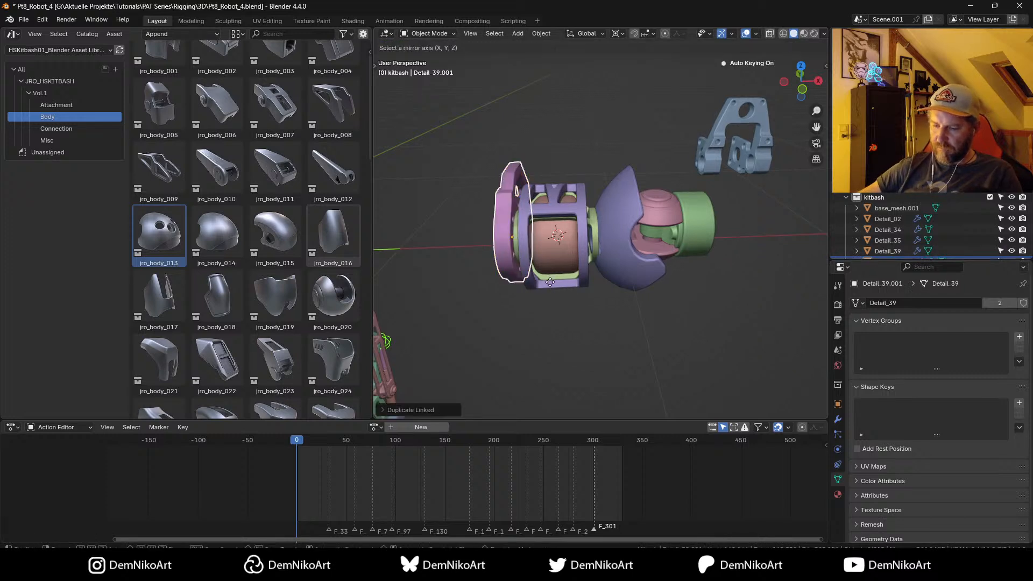
key(x)
key(Return)
Step: Examine the joint assembly against the placeholder cylinder at the robot's hip from several angles
middle_drag(656, 215, 692, 237)
drag(719, 243, 575, 274)
mouse_move(663, 285)
middle_down()
mouse_move(650, 295)
mouse_move(712, 283)
mouse_move(737, 289)
mouse_move(650, 286)
middle_up()
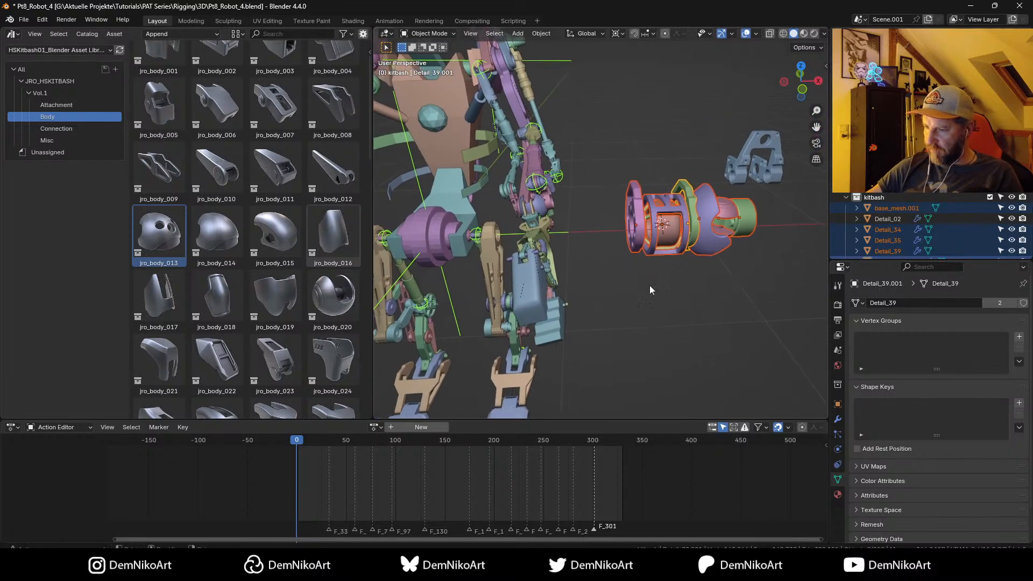
click(429, 238)
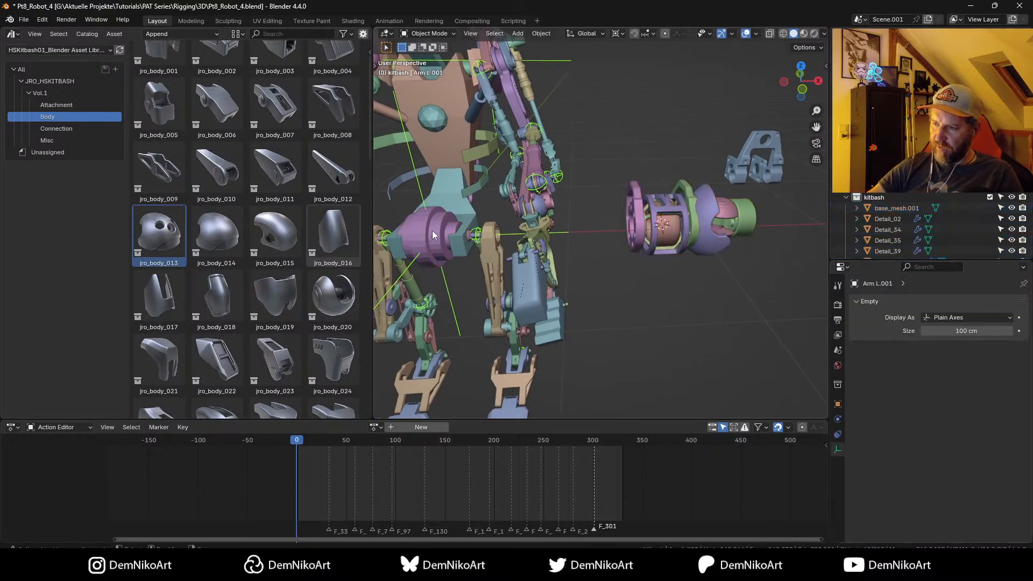
middle_drag(435, 235, 528, 272)
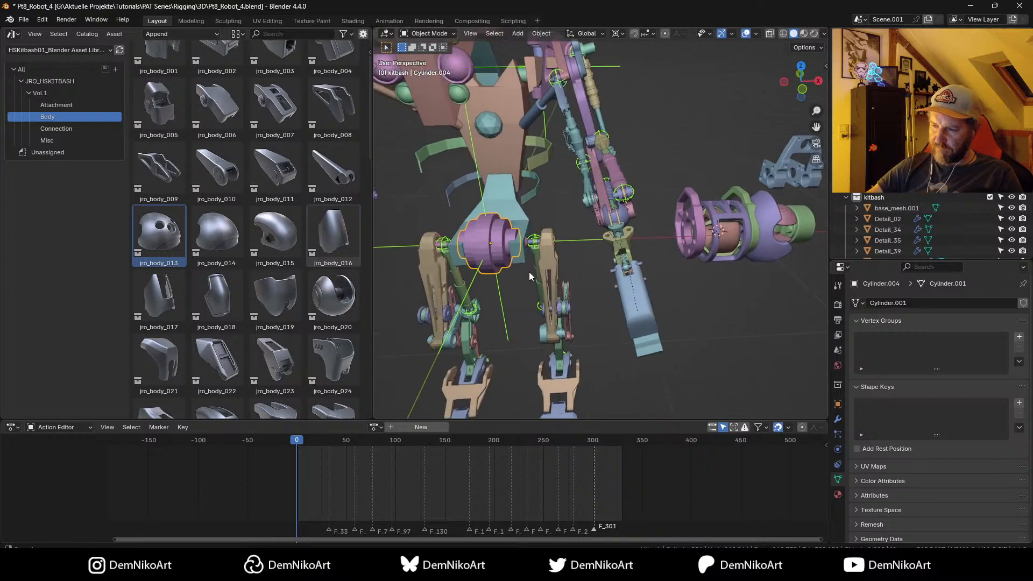
click(590, 286)
middle_drag(589, 286, 726, 234)
drag(664, 232, 751, 226)
middle_drag(750, 226, 661, 269)
scroll(737, 269, up, 2)
Step: Set the green connector's Y location to 0 cm and align the other joint parts to it along Y
click(744, 241)
shift+middle_drag(744, 242, 667, 259)
key(n)
scroll(764, 135, up, 3)
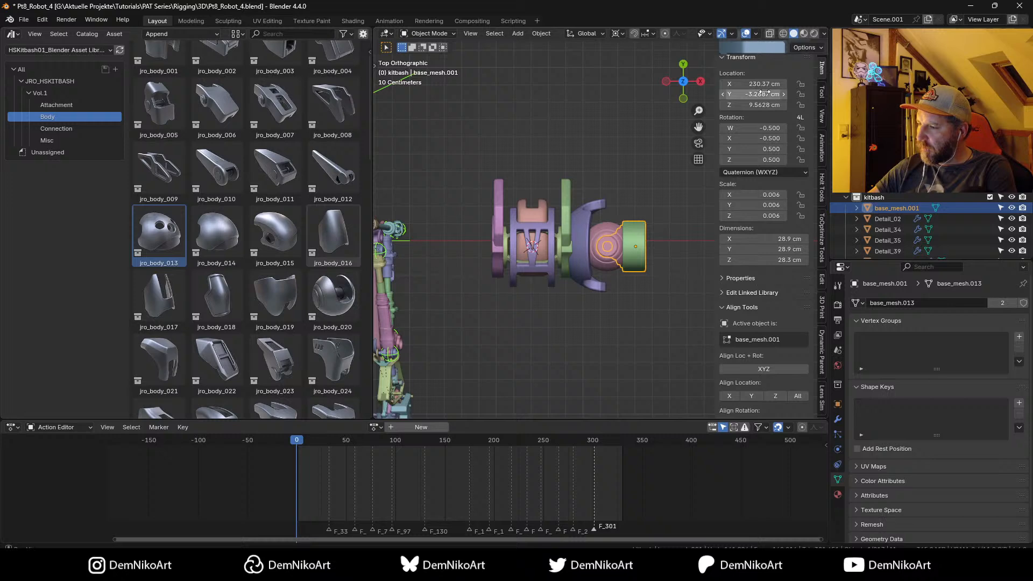
key(BackSpace)
drag(445, 205, 666, 253)
click(752, 396)
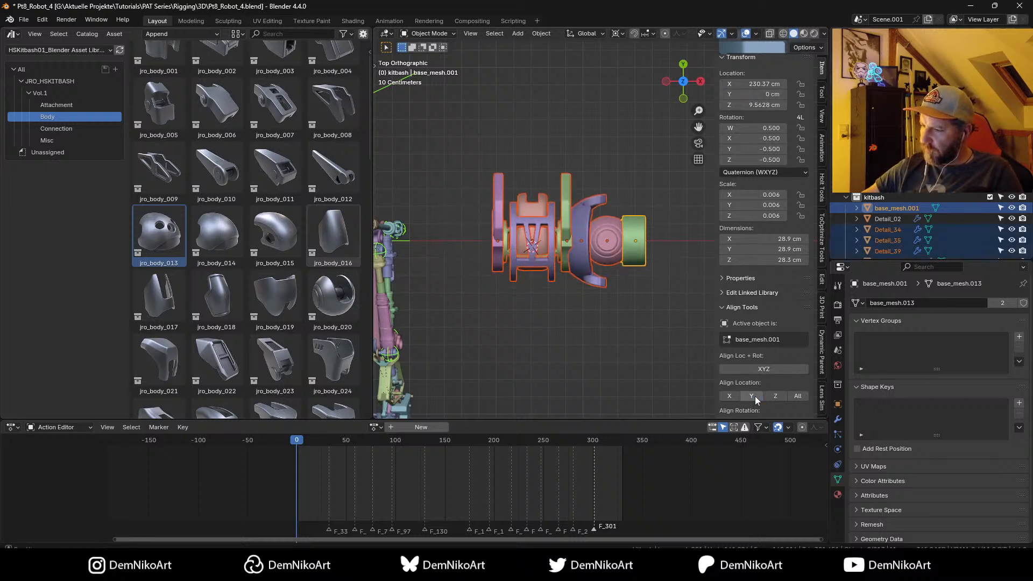
Step: Set the green connector's Z location to 0 cm and align the other joint parts to it along Z
key(n)
alt+middle_drag(639, 312, 708, 241)
key(n)
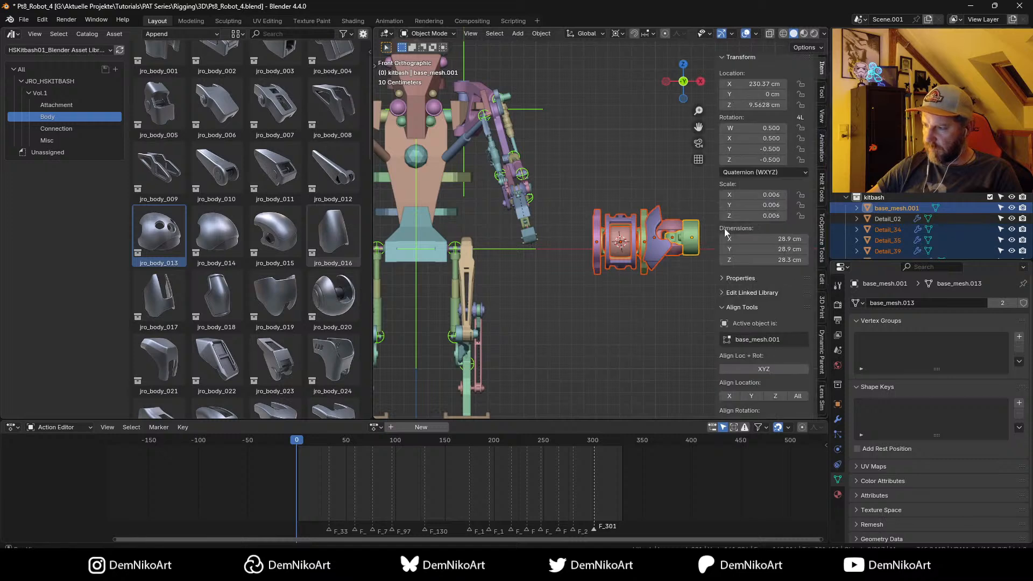
key(BackSpace)
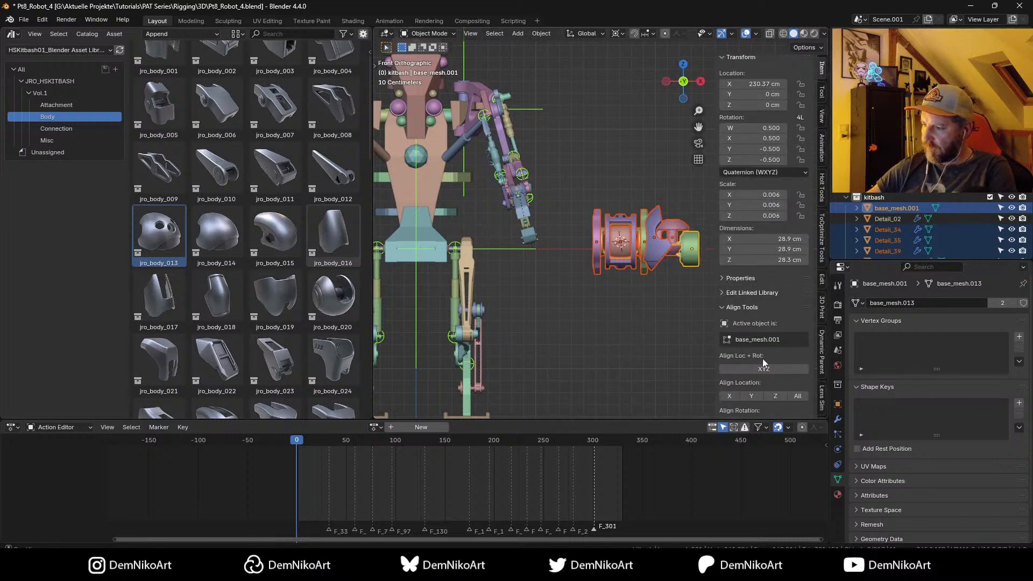
click(775, 396)
Step: Move the whole joint assembly along X to the robot's hip so the drum sits at the body's centre line
key(g)
key(x)
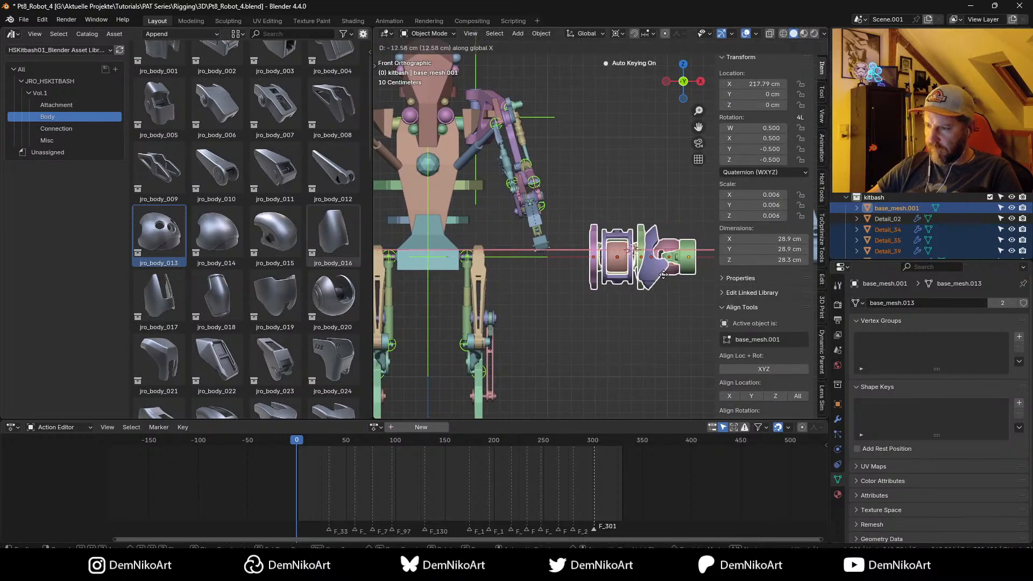
click(477, 316)
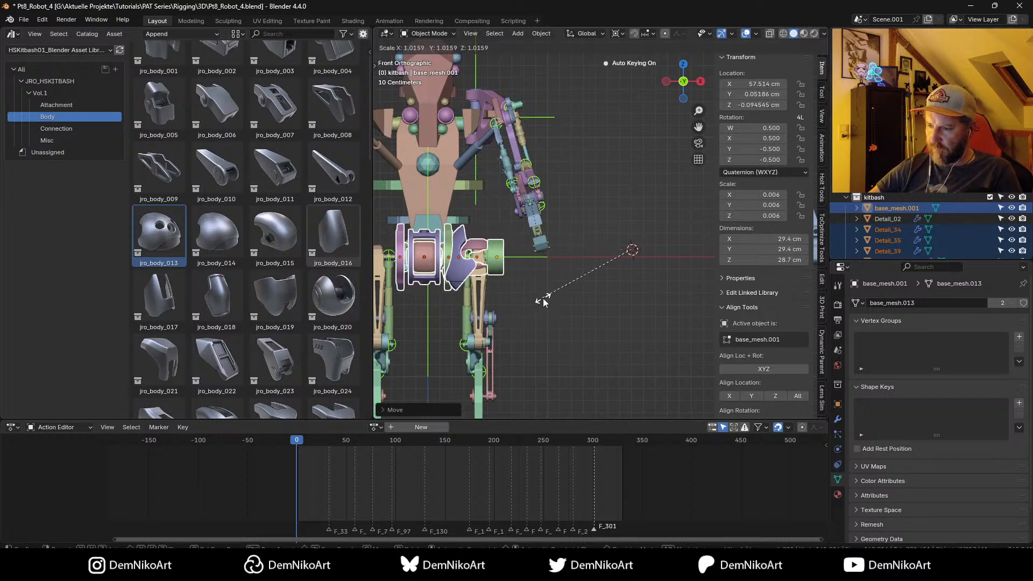
shift+middle_drag(543, 298, 533, 279)
click(488, 265)
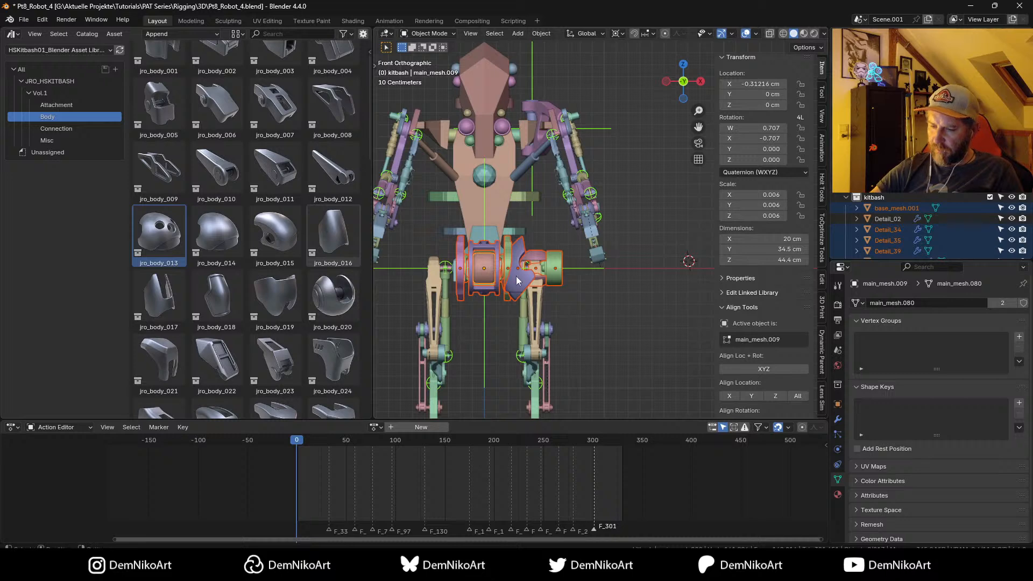
key(shift+s)
key(s)
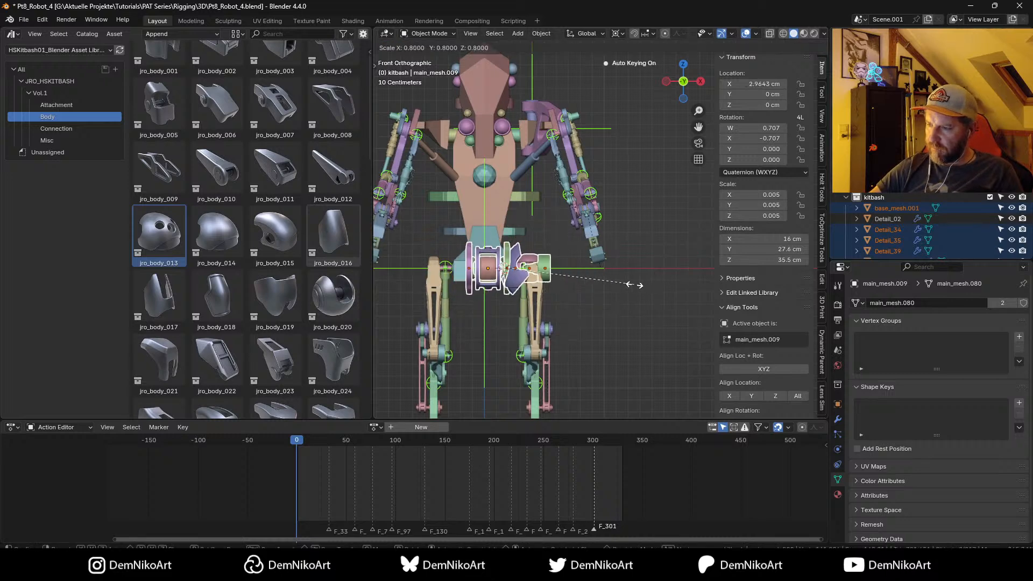
click(616, 300)
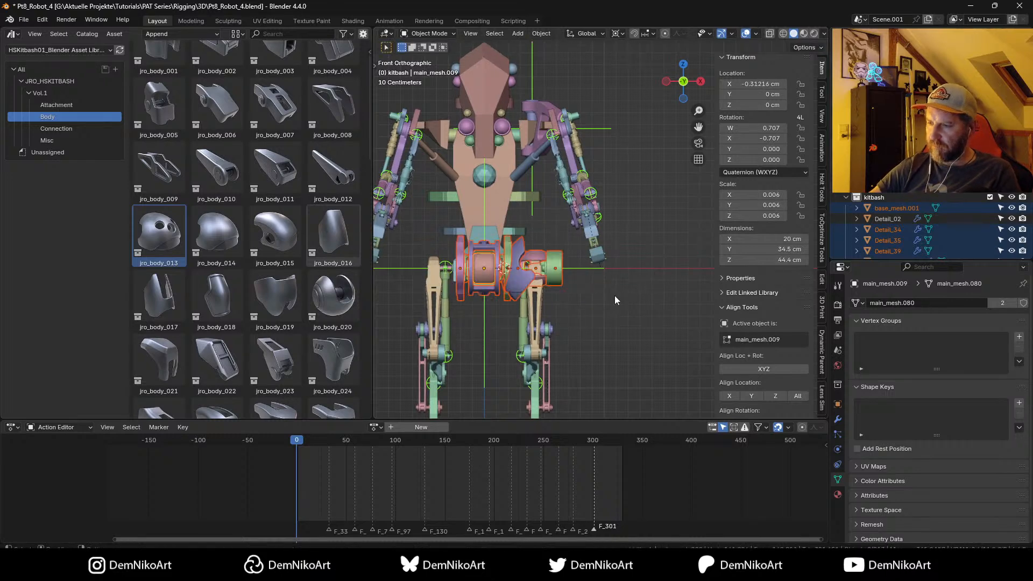
Step: Hide the robot's legs around the joint assembly at the hip
scroll(606, 290, up, 3)
key(n)
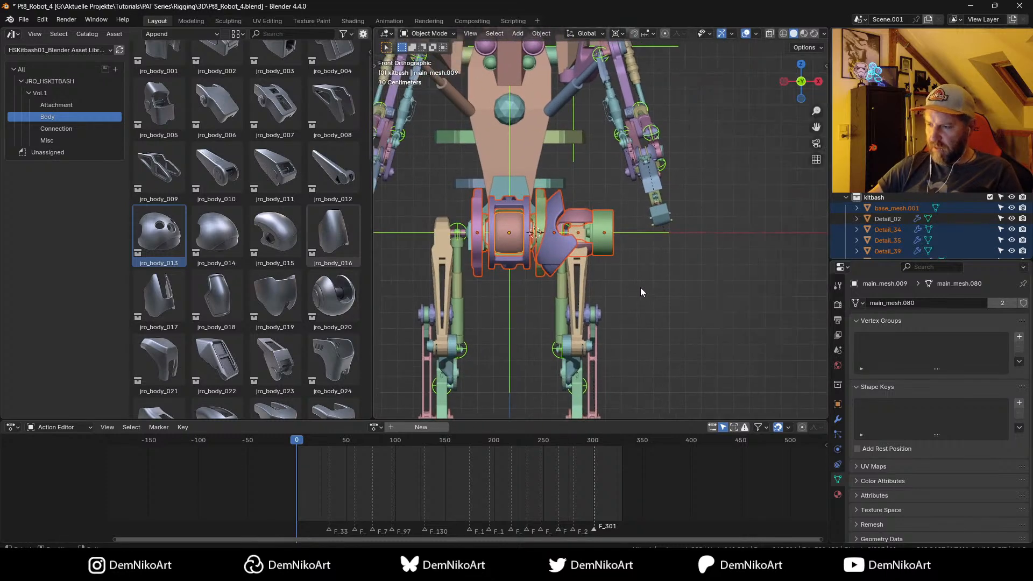
scroll(645, 282, down, 2)
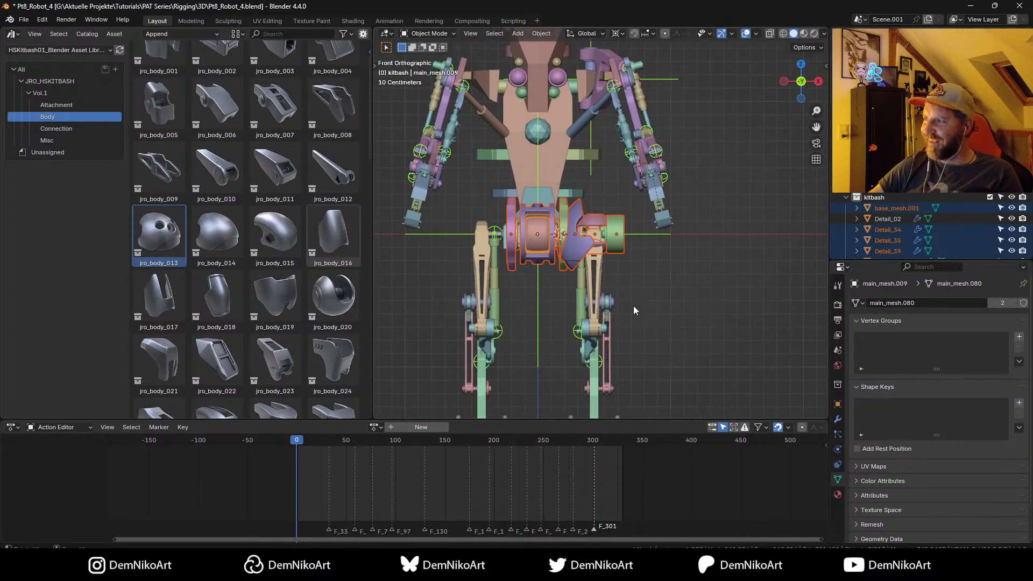
middle_drag(634, 306, 604, 293)
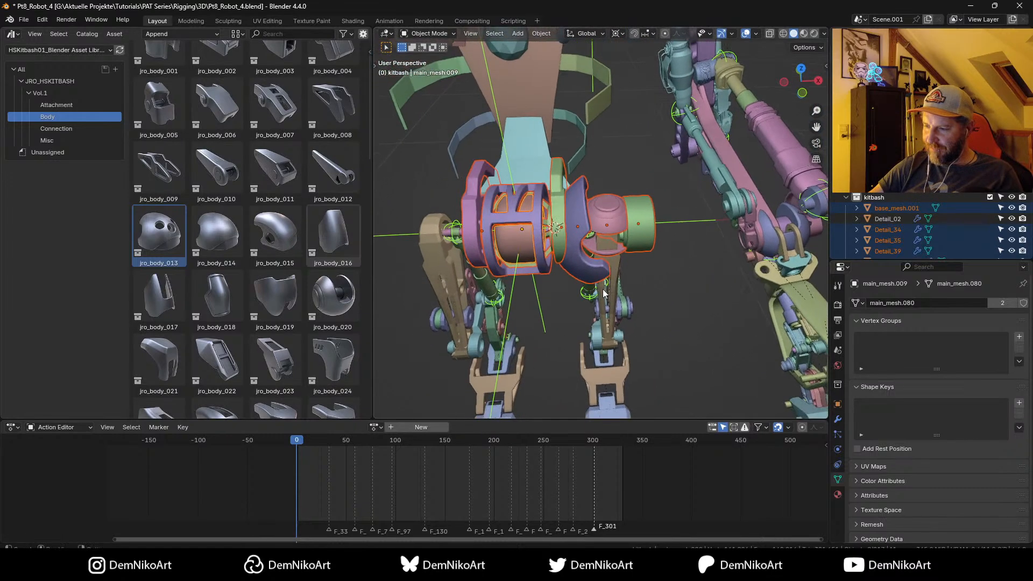
key(ctrl+z)
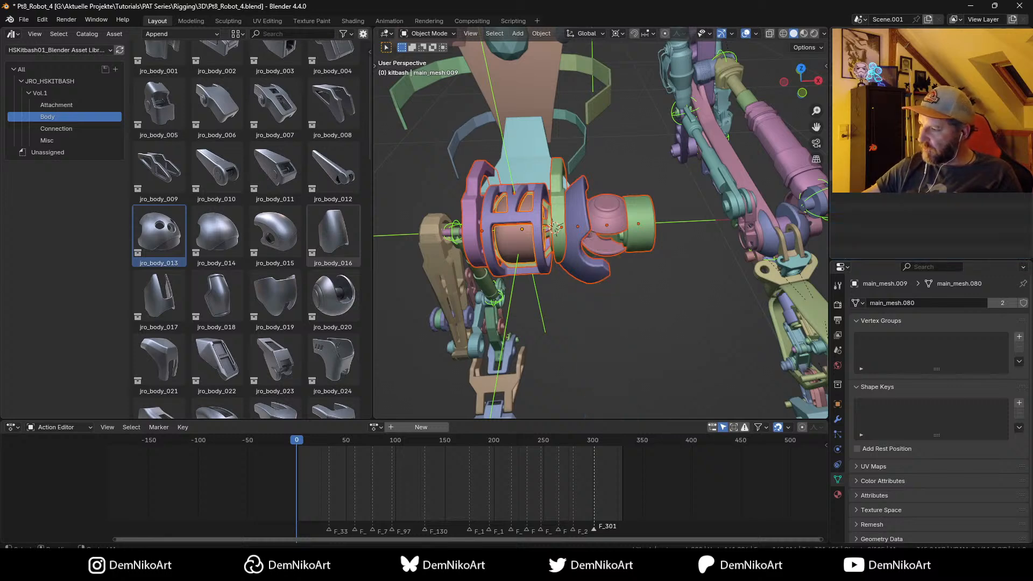
key(ctrl+z)
middle_drag(600, 276, 615, 286)
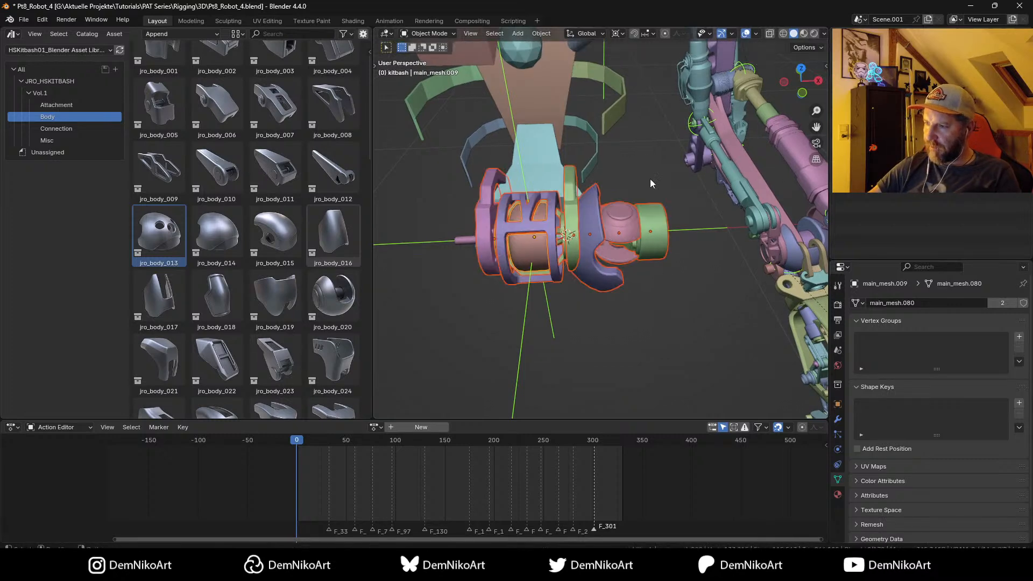
Step: Place the 3D cursor at the centre of the drum inside the round frame
click(538, 248)
key(shift+s)
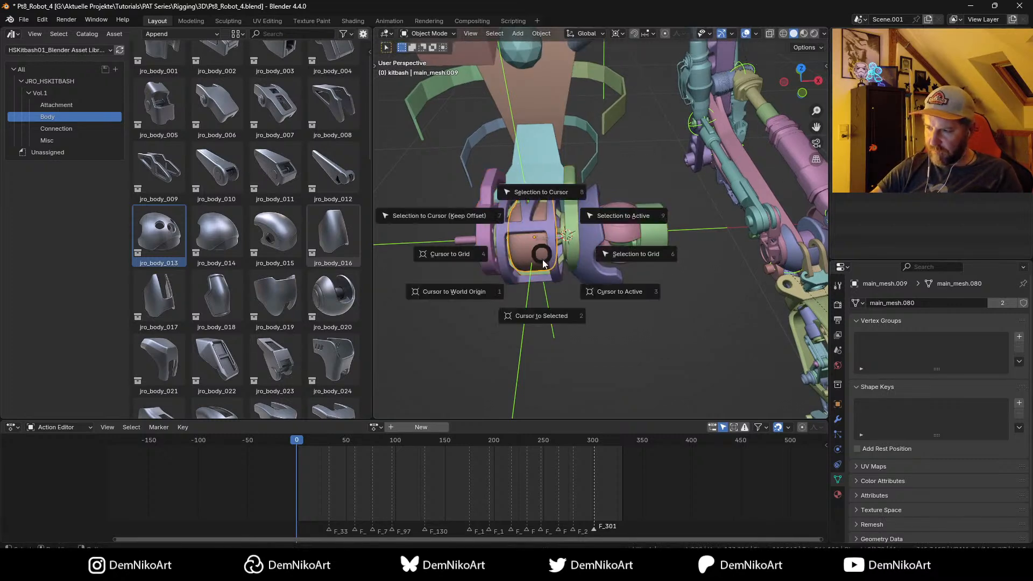
click(555, 304)
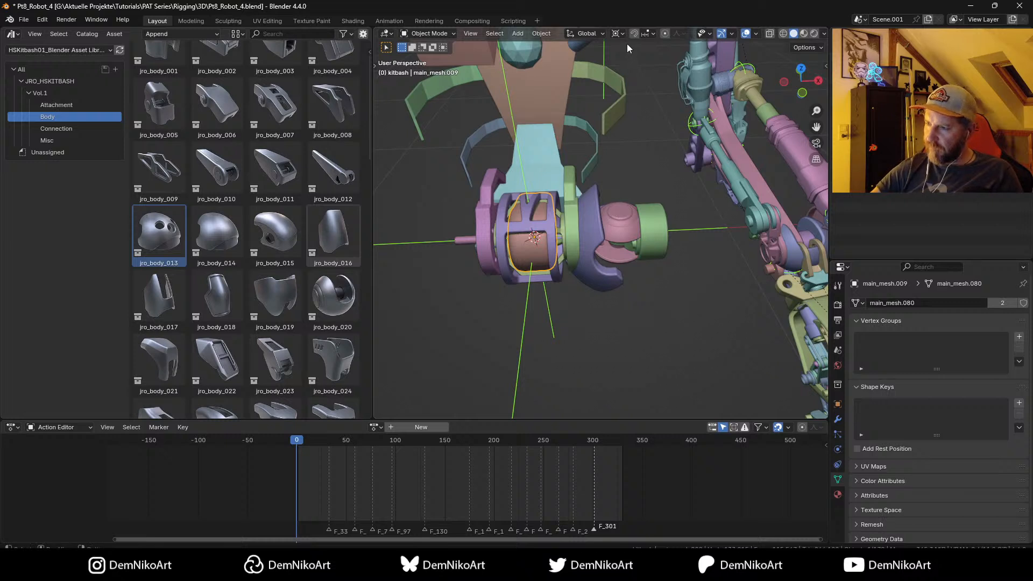
Step: Select the purple round frame Detail_35 together with the side rings on both of its sides
click(627, 223)
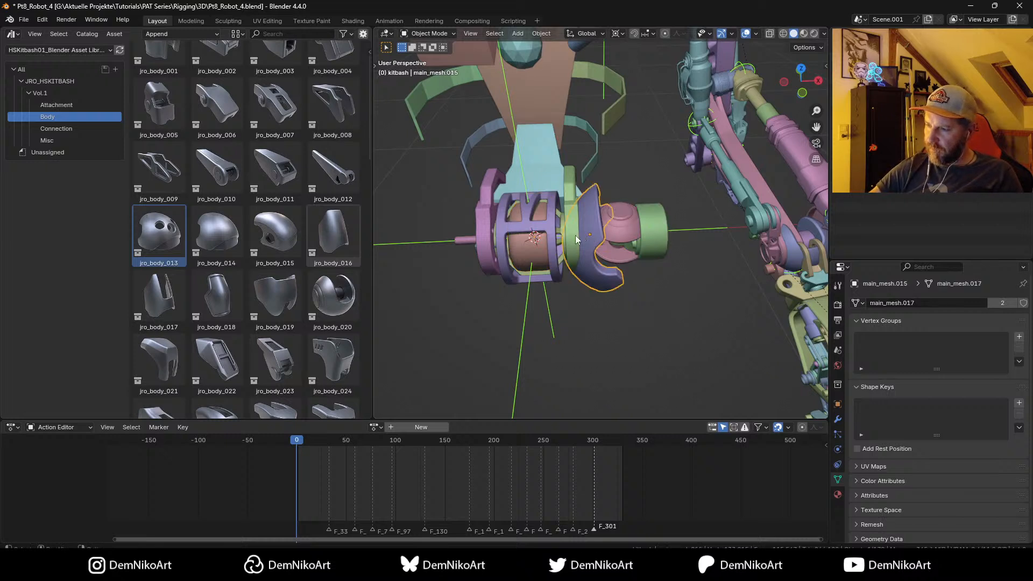
click(561, 251)
scroll(570, 262, up, 3)
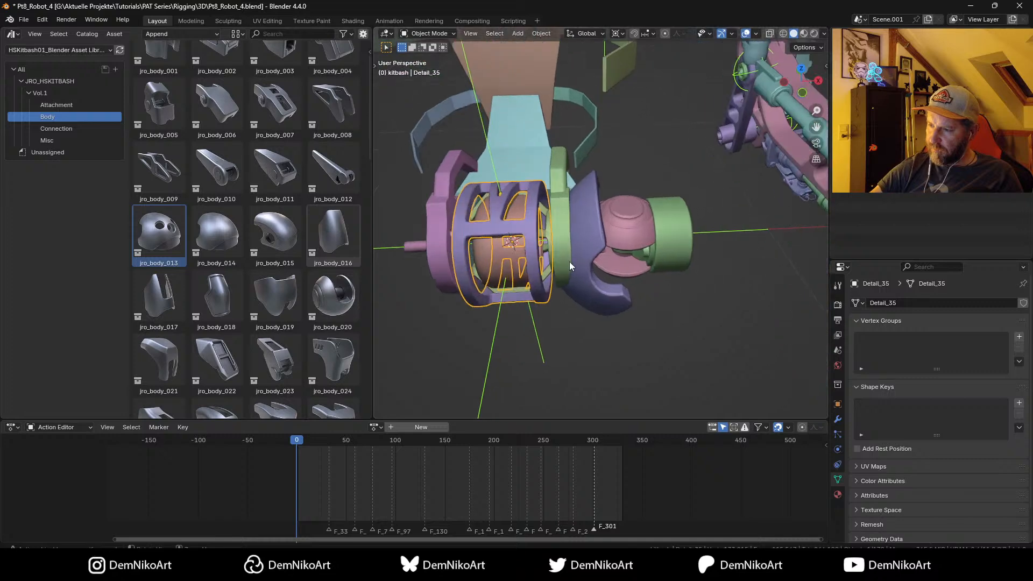
shift+click(563, 219)
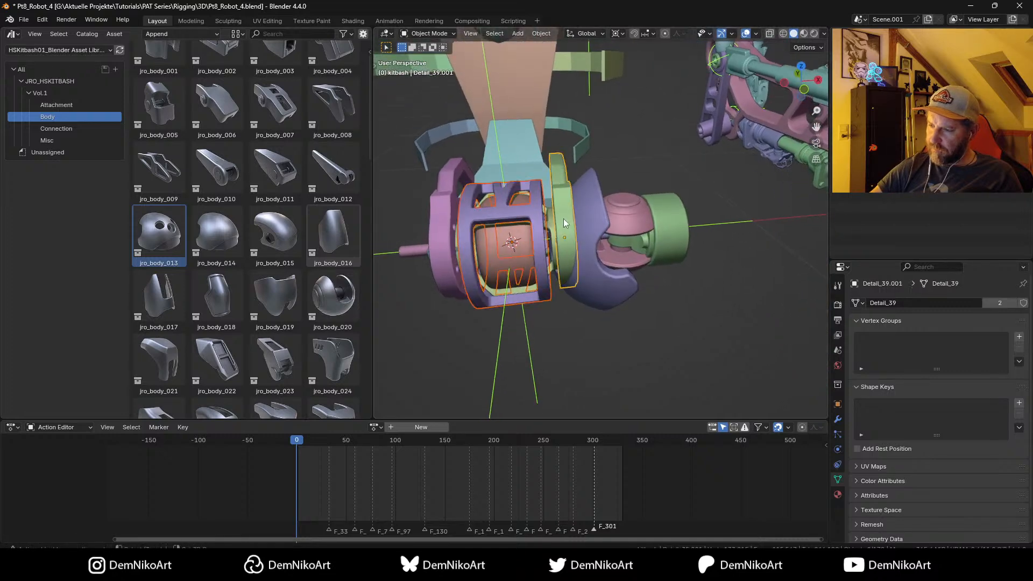
shift+click(437, 235)
middle_drag(542, 250, 542, 250)
middle_drag(661, 215, 638, 241)
Step: Hide the pink ball joint, the green connector and the leftover leg pin around the frame and socket shell
click(602, 241)
shift+click(639, 244)
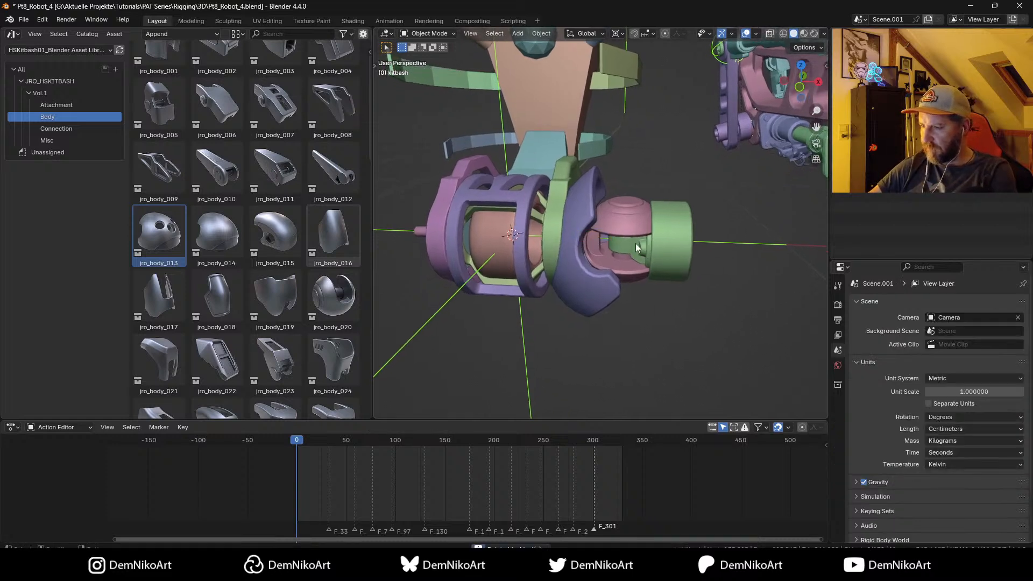
key(h)
click(636, 221)
key(h)
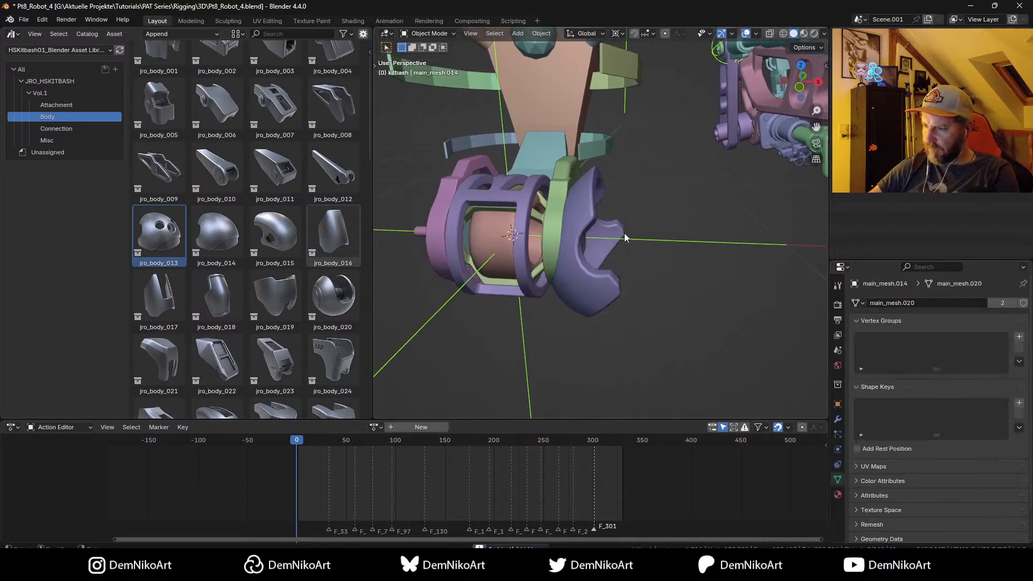
mouse_move(624, 234)
middle_down()
mouse_move(592, 239)
mouse_move(626, 240)
middle_up()
click(461, 232)
key(h)
Step: Reveal the hidden objects and hide the leg beside the pink side ring again
key(alt+h)
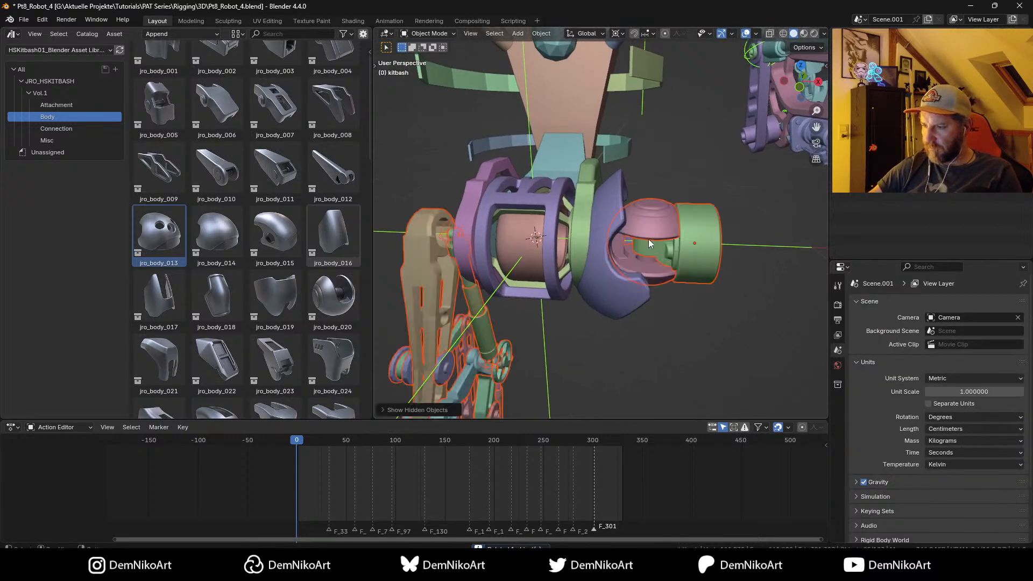
shift+click(489, 338)
key(h)
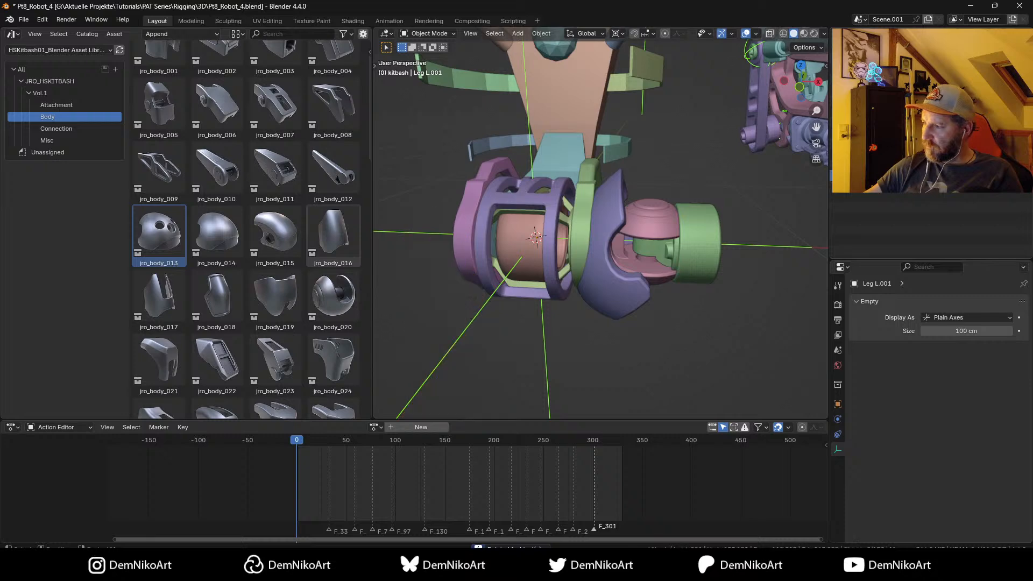
Step: Save the file and scale the purple round frame Detail_35 along X about the 3D cursor
click(571, 246)
middle_drag(571, 246, 601, 261)
key(ctrl+s)
key(s)
key(x)
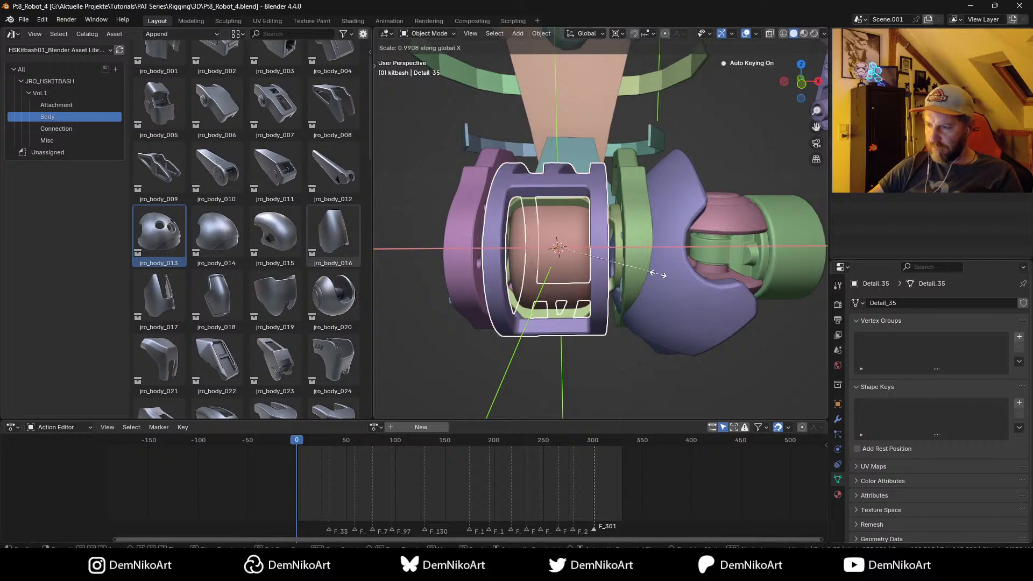
Step: Narrow the purple frame around the hip joint's central drum along the X axis, and try scaling the drum along X
click(597, 261)
click(596, 260)
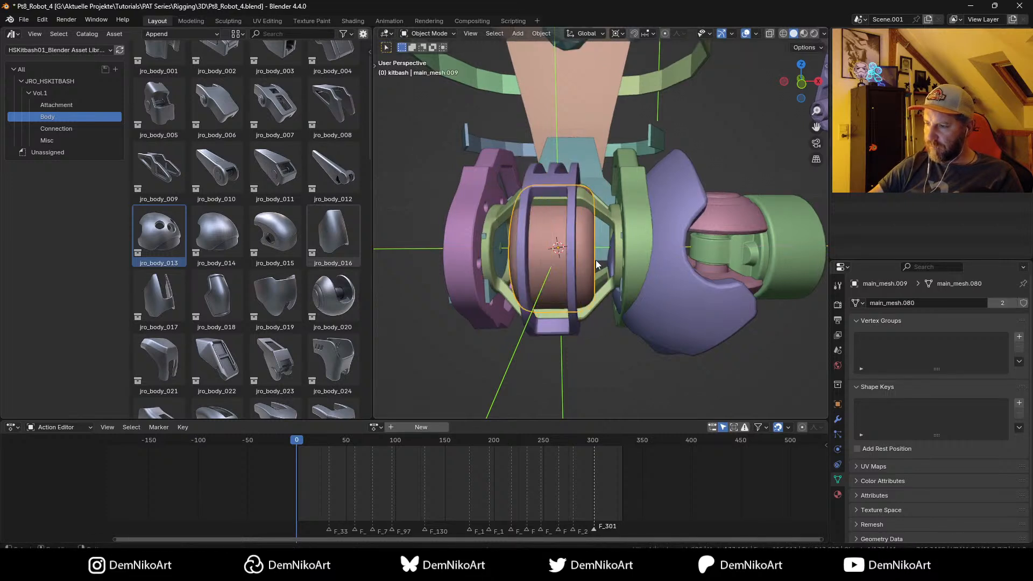
key(s)
key(x)
key(Escape)
Step: Narrow the yellow-green cage around the central drum along the X axis so it fits tightly around the drum
click(622, 228)
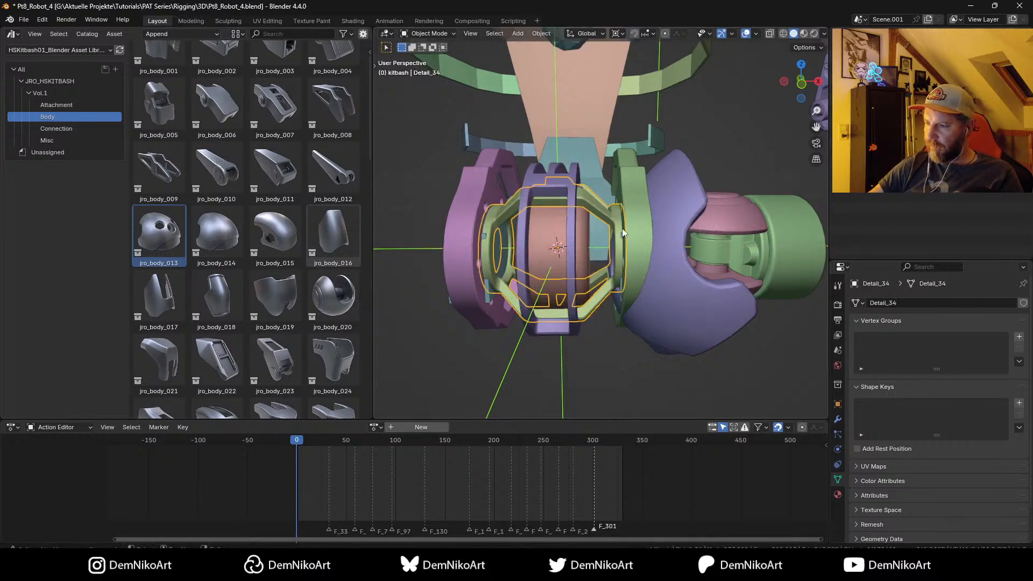
key(s)
key(x)
click(637, 267)
middle_drag(637, 267, 597, 267)
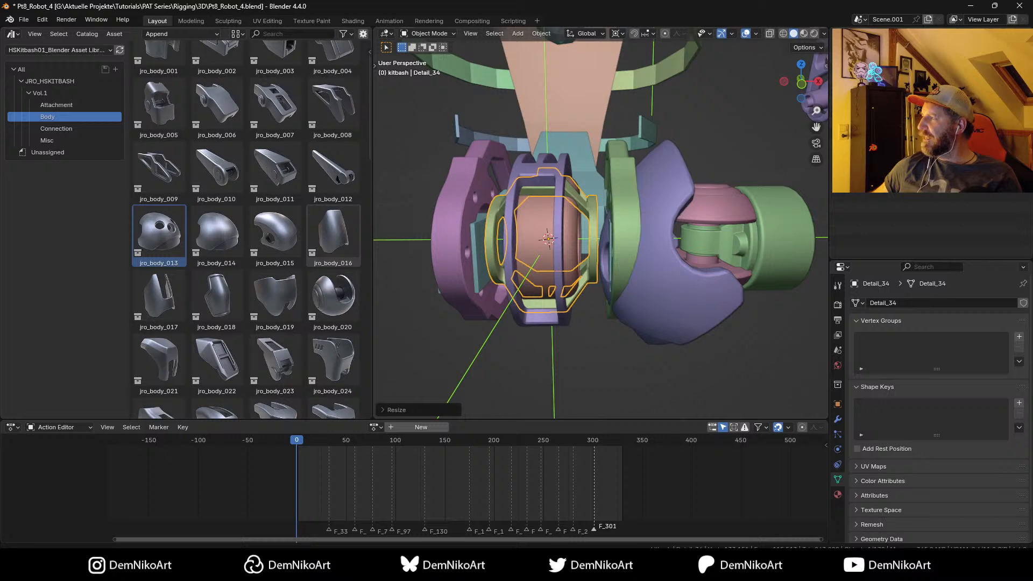
Step: Scale the green and magenta side plates together along X so they sit close against the central drum
mouse_move(659, 269)
middle_down()
mouse_move(623, 246)
mouse_move(642, 264)
middle_up()
click(647, 272)
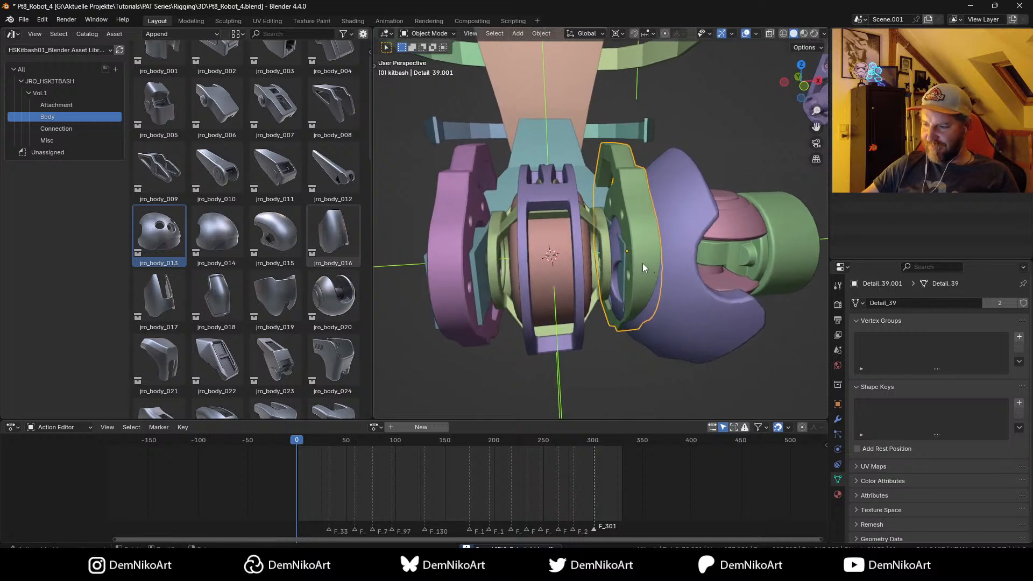
shift+click(462, 245)
key(s)
key(x)
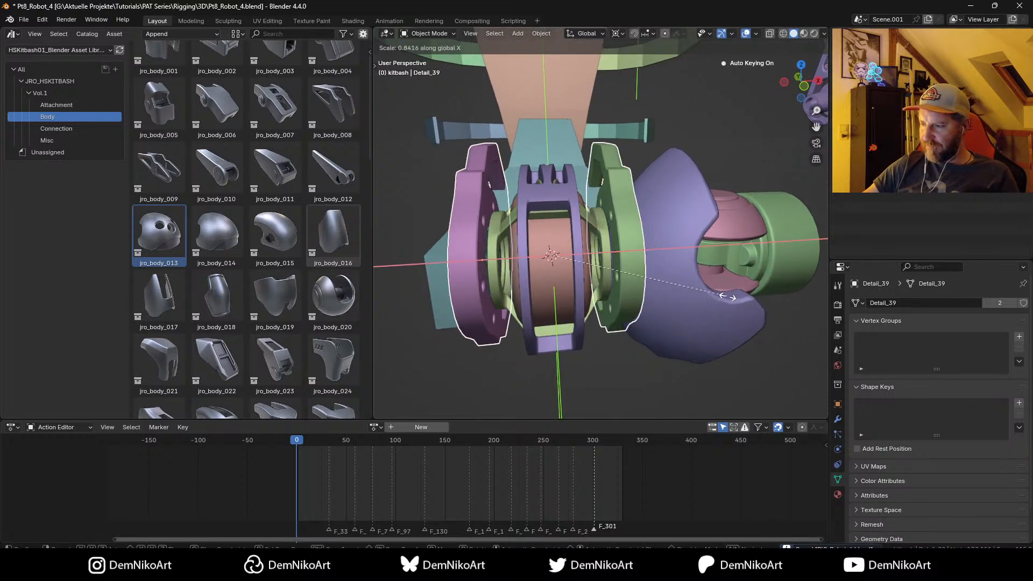
click(660, 266)
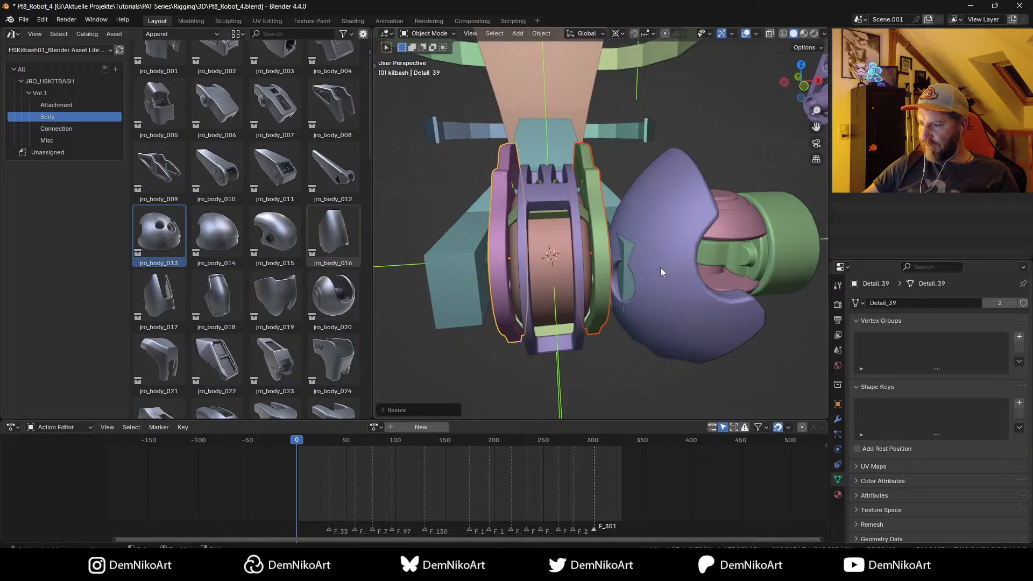
Step: Shrink the outer joint's purple shell, pink ball and green cylinder uniformly, using the active element as the pivot point
middle_drag(661, 266, 673, 276)
click(675, 274)
middle_drag(754, 260, 725, 252)
shift+click(698, 227)
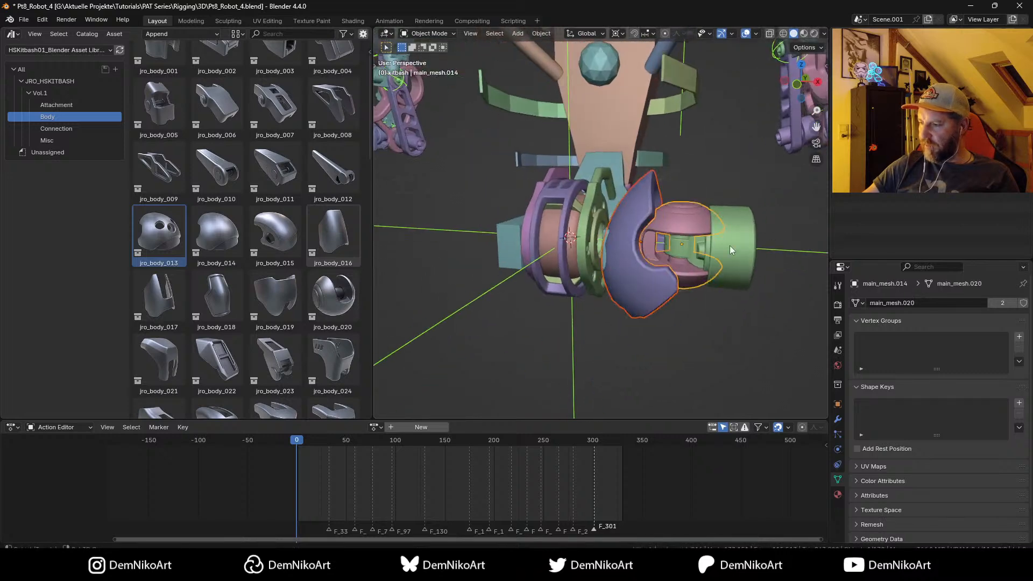
shift+click(729, 246)
shift+click(622, 271)
shift+middle_drag(647, 249, 664, 277)
click(618, 34)
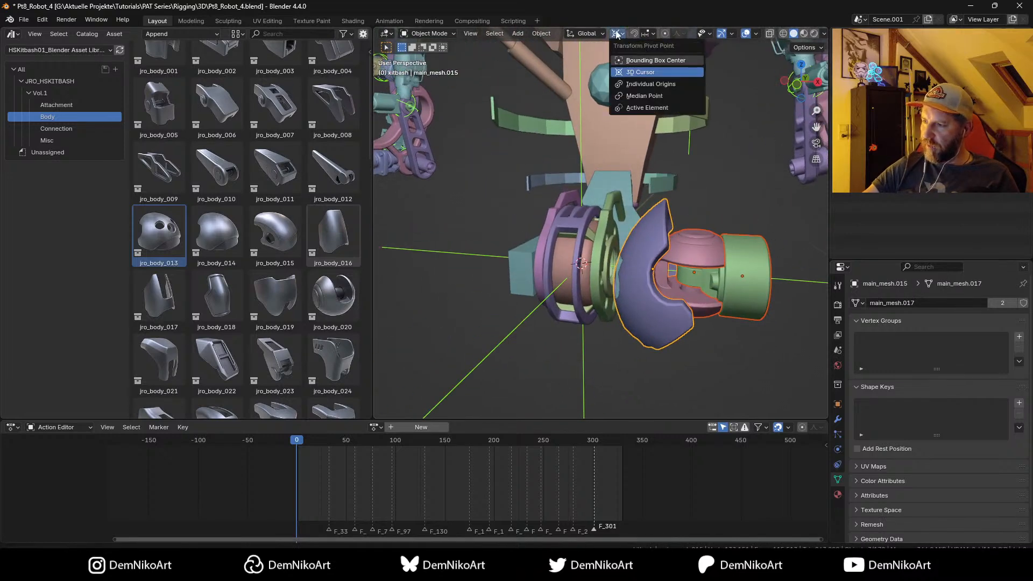
click(648, 107)
key(s)
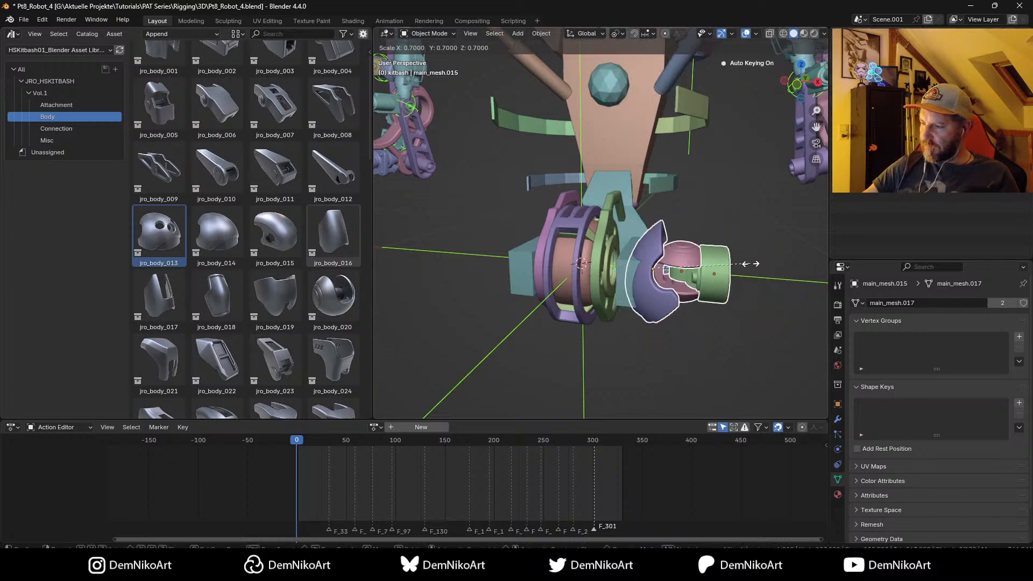
key(Return)
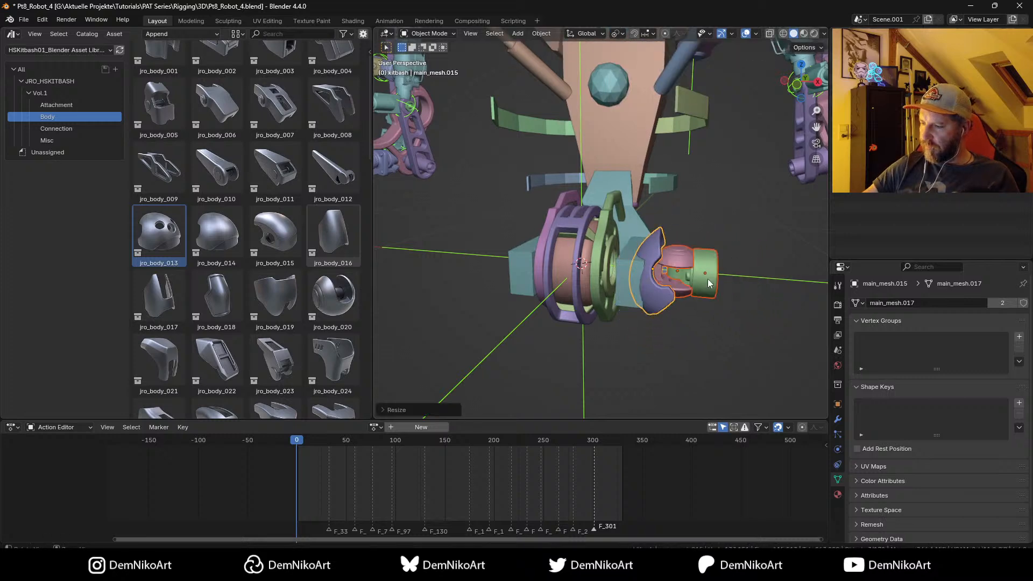
Step: Delete the faces of the cyan body block's lower arm that extends down beside the hip joint
middle_drag(737, 260, 722, 280)
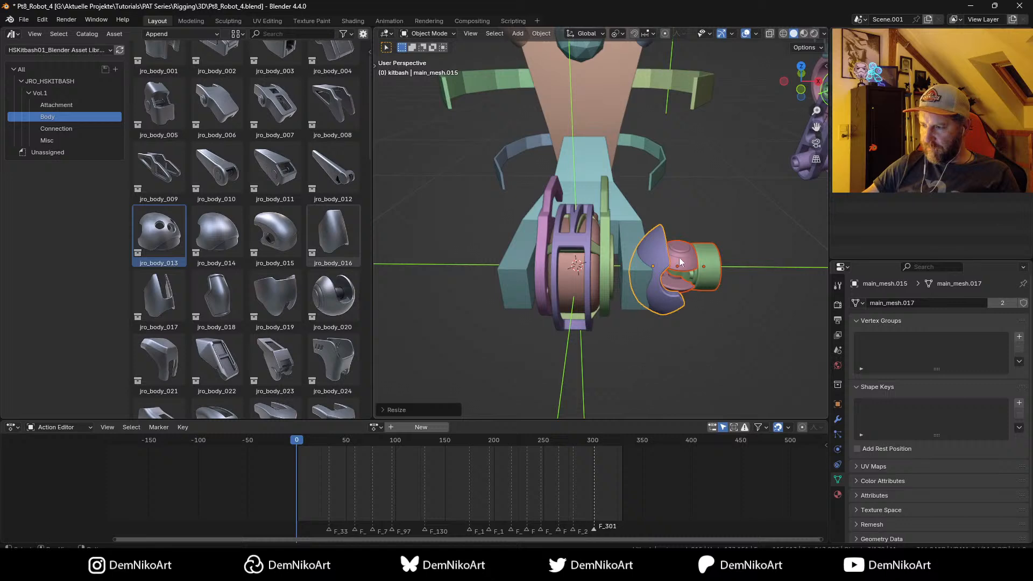
click(627, 225)
middle_drag(657, 228, 619, 266)
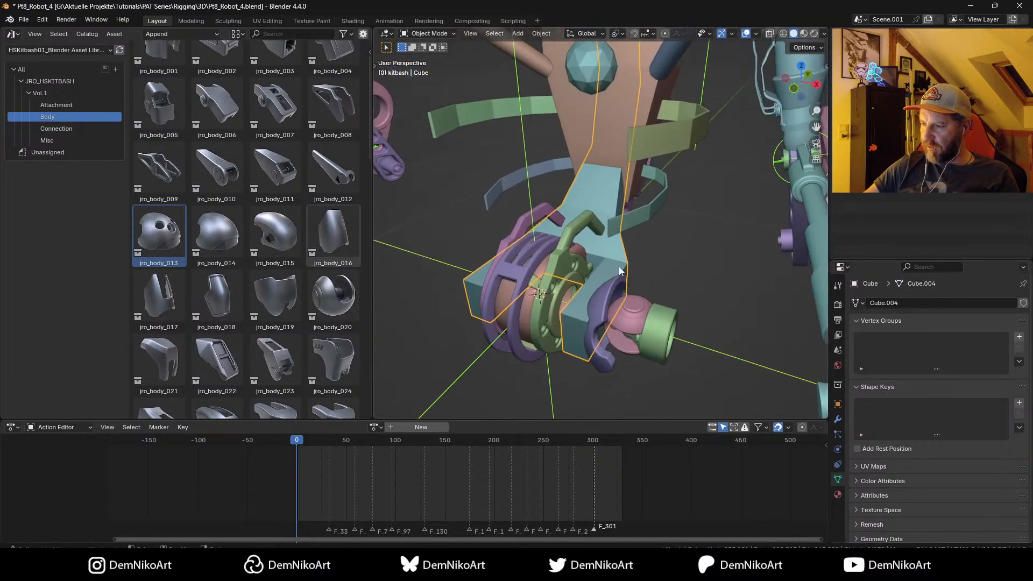
key(Tab)
click(574, 331)
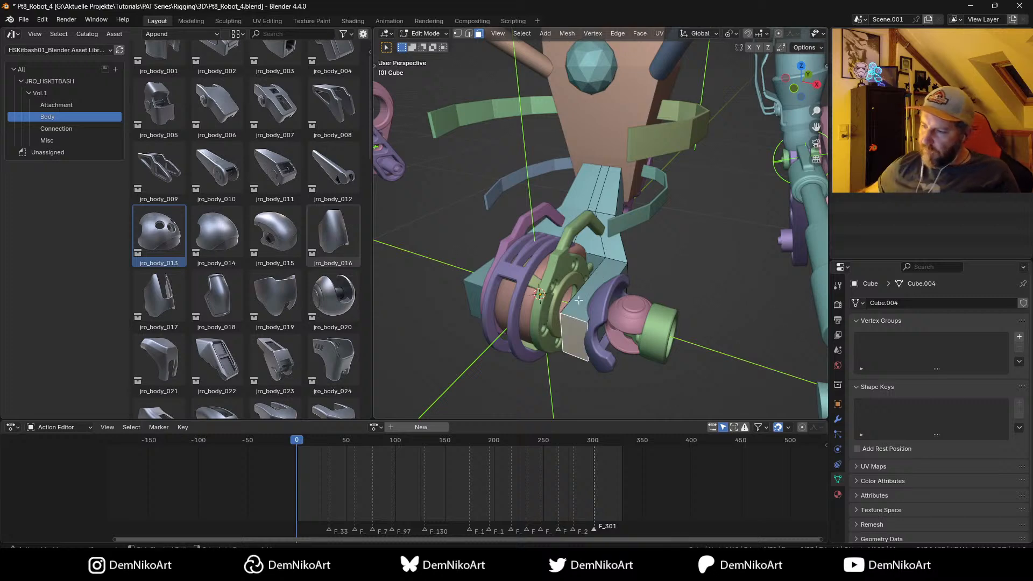
key(ctrl+KP_Add)
key(x)
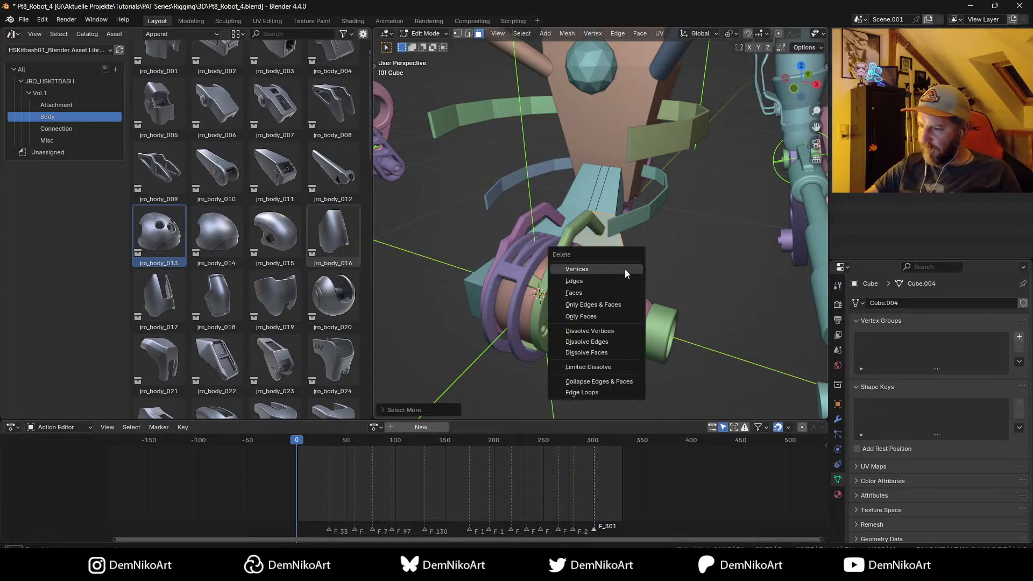
click(618, 293)
key(Tab)
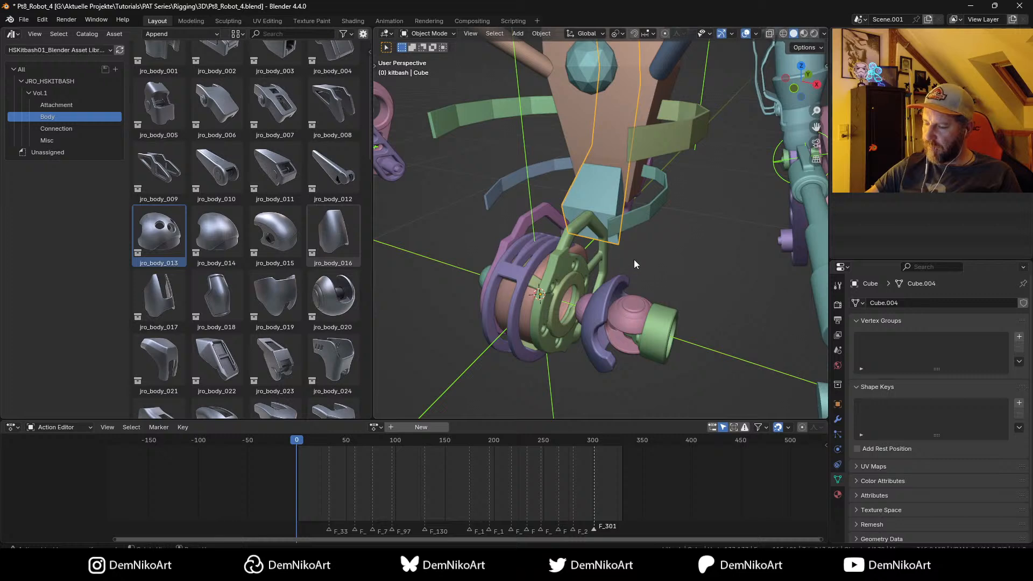
Step: Clear the location of the detached blue bracket part lying beside the robot so it sits at the world origin
middle_drag(634, 260, 693, 311)
scroll(693, 311, down, 3)
shift+middle_drag(774, 234, 654, 257)
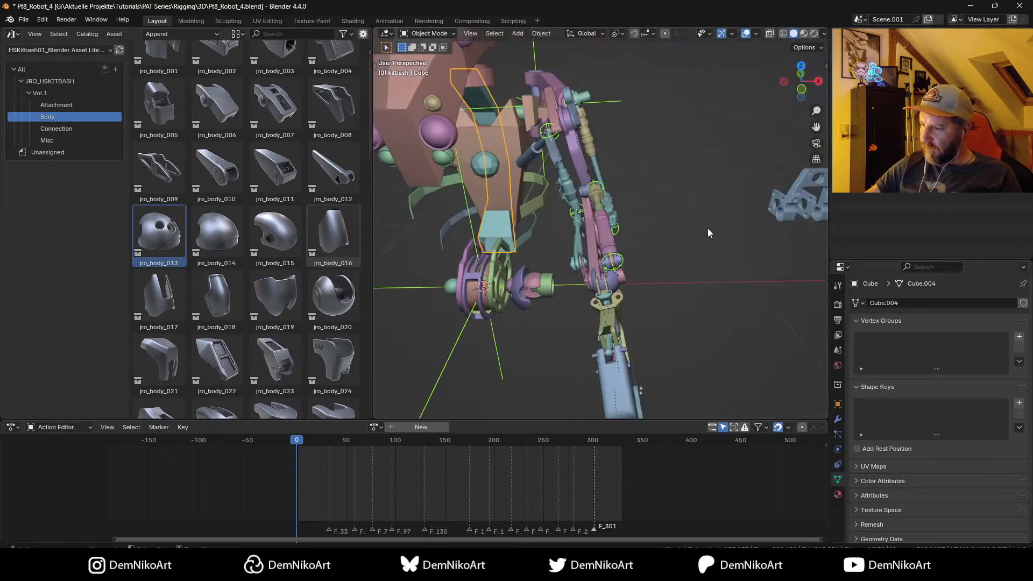
scroll(708, 233, down, 3)
middle_drag(708, 232, 666, 251)
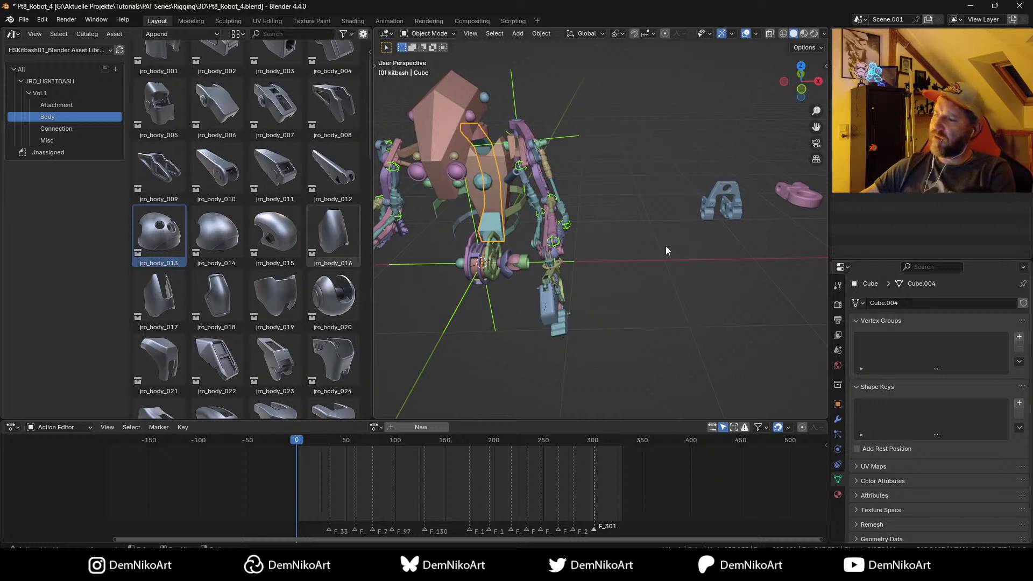
shift+middle_drag(711, 297, 673, 309)
click(707, 214)
shift+middle_drag(707, 214, 748, 216)
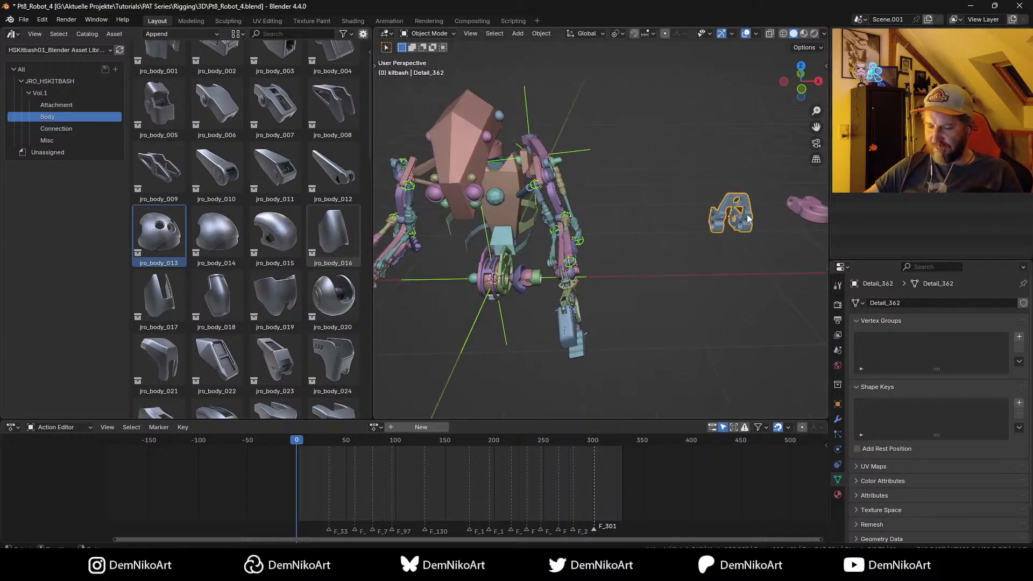
key(alt+g)
Step: In the right orthographic view, rotate the bracket 90° and move it about 9.4 cm in Y and -12.05 cm in Z onto the joint axle
middle_drag(626, 312, 643, 313)
key(KP_5)
key(KP_3)
scroll(646, 312, up, 8)
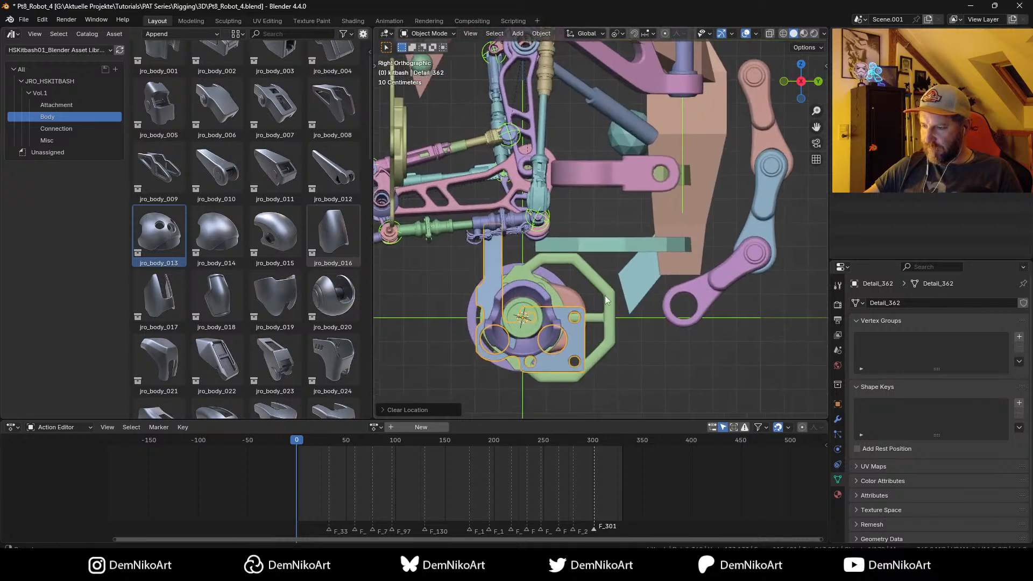
key(r)
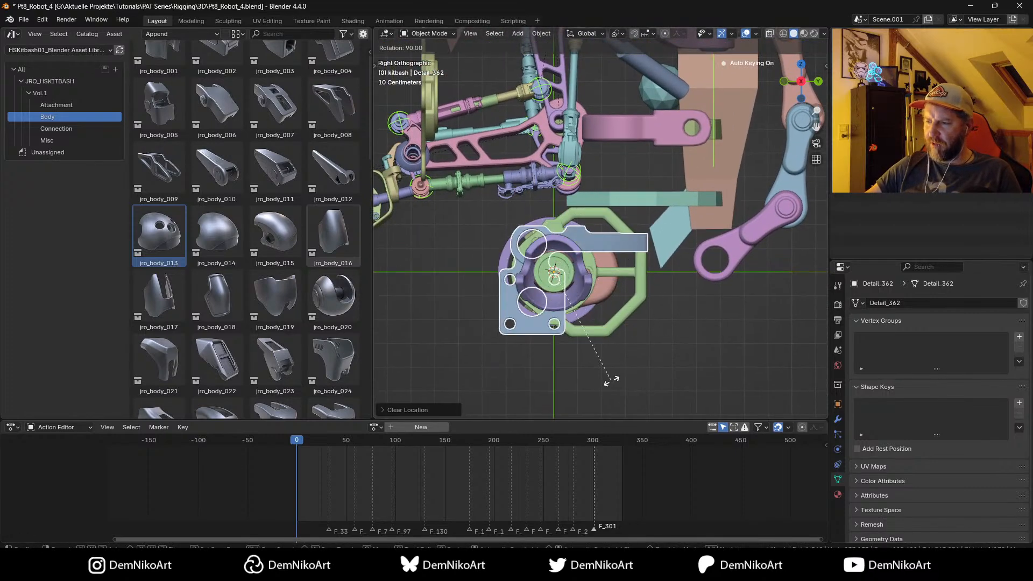
click(610, 379)
scroll(605, 310, up, 3)
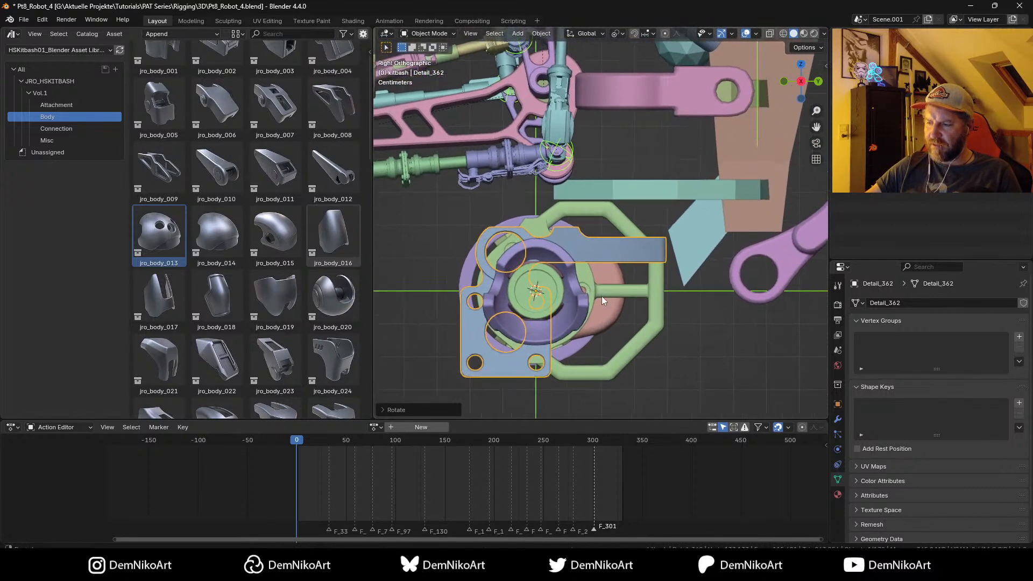
key(g)
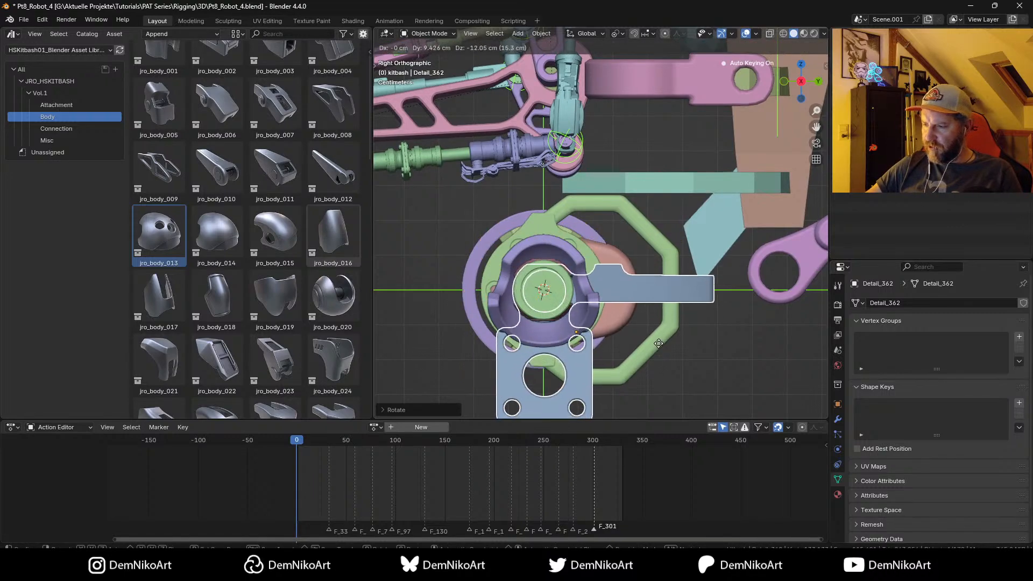
click(657, 343)
Step: Select the purple shell beside the bracket and set the transform pivot point to 3D Cursor
middle_drag(654, 328, 631, 271)
scroll(650, 328, up, 2)
click(639, 268)
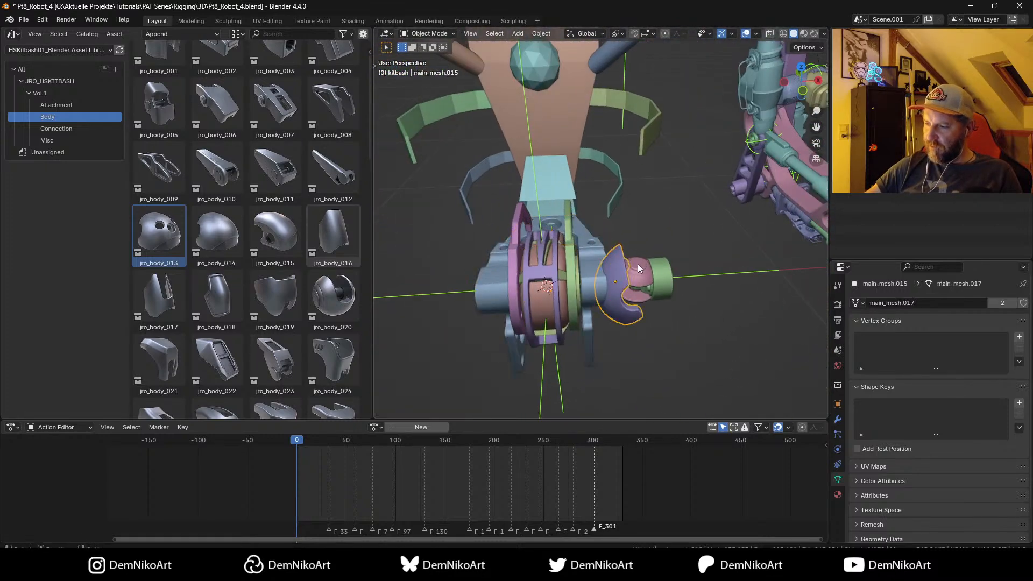
click(620, 32)
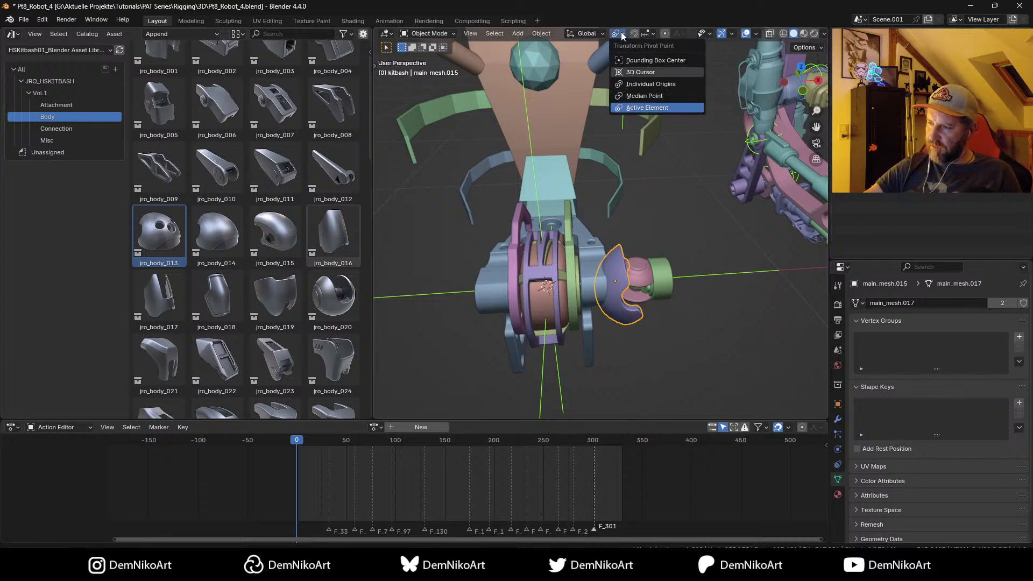
click(641, 72)
Step: Set the 3D cursor's X location to 0 cm and its X, Y and Z rotation to 0°
key(n)
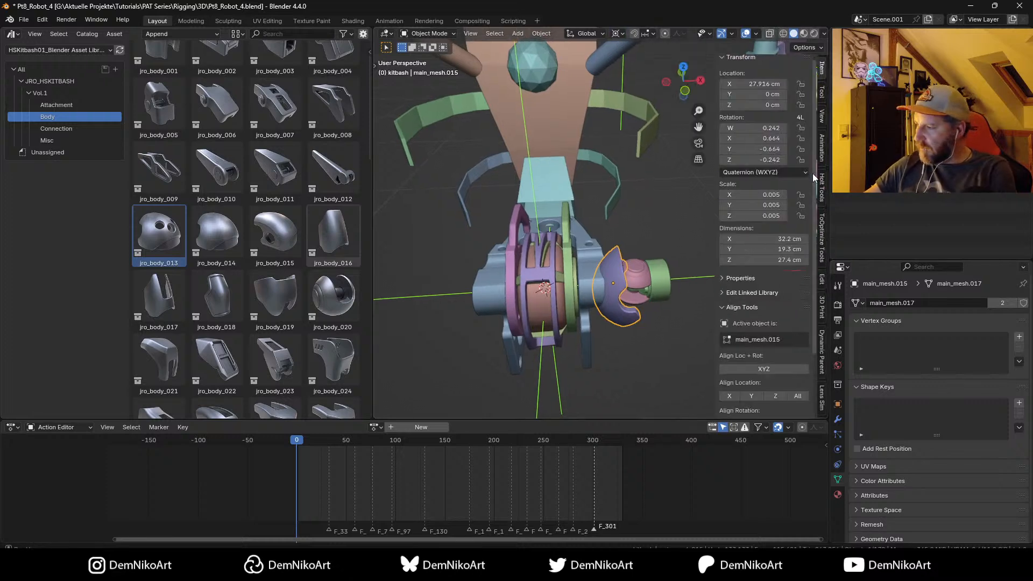
click(822, 116)
scroll(780, 350, down, 3)
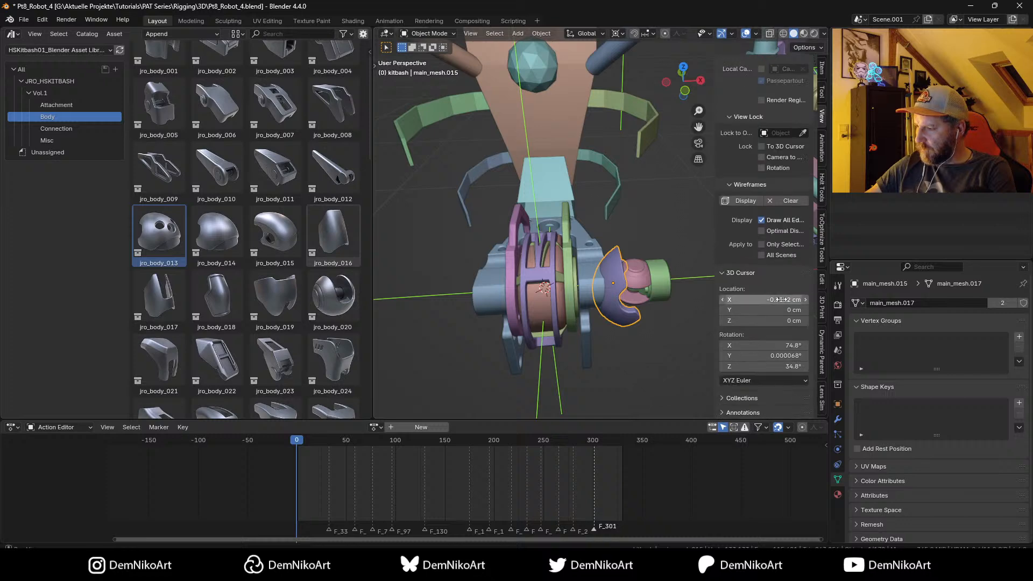
click(769, 300)
text(0)
key(Return)
drag(787, 346, 799, 371)
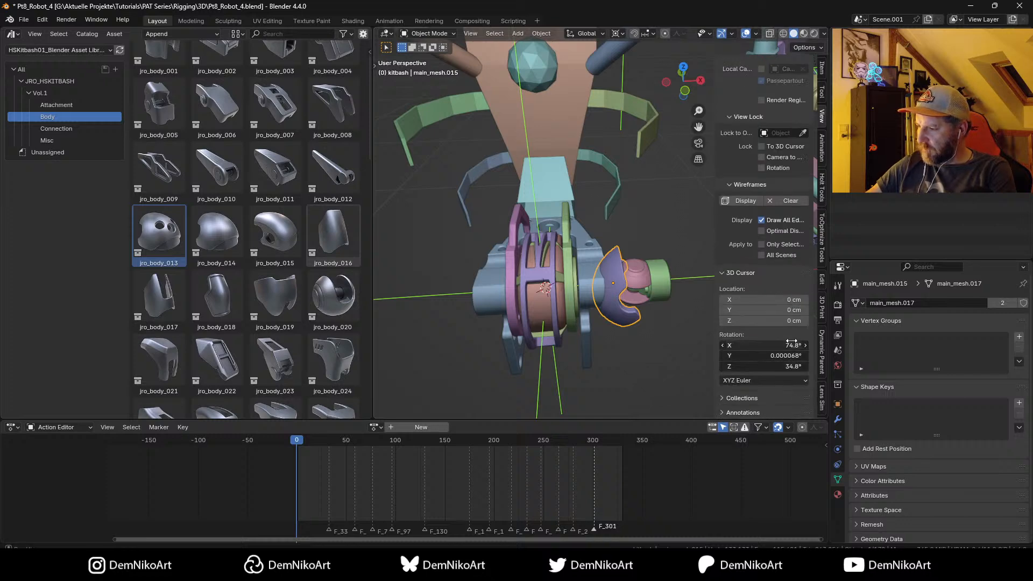
text(0)
key(Return)
key(n)
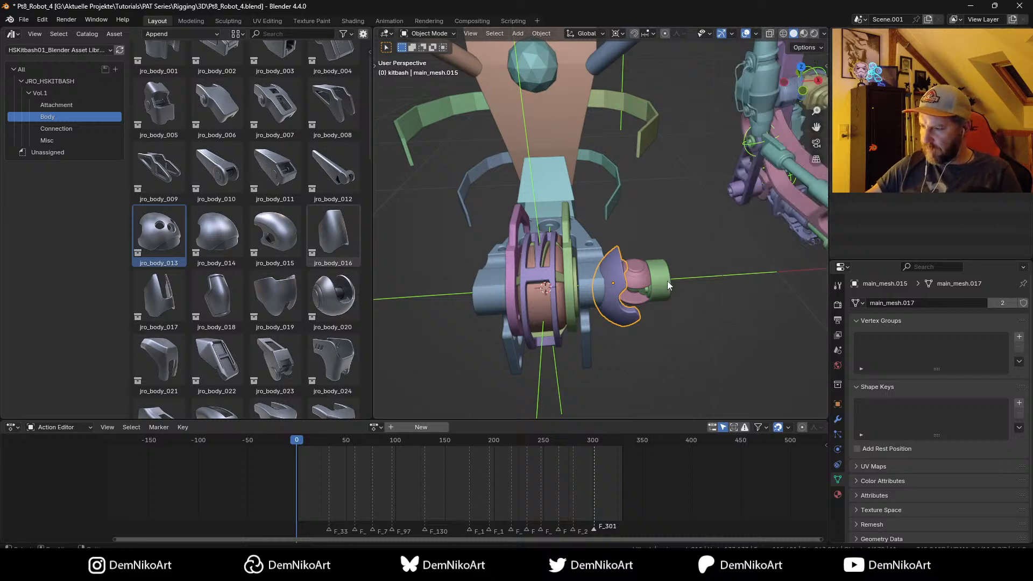
Step: Create linked duplicates of the shell, ball and cylinder in place and mirror them across X to the joint's other side
click(642, 273)
key(alt+d)
right_click(683, 301)
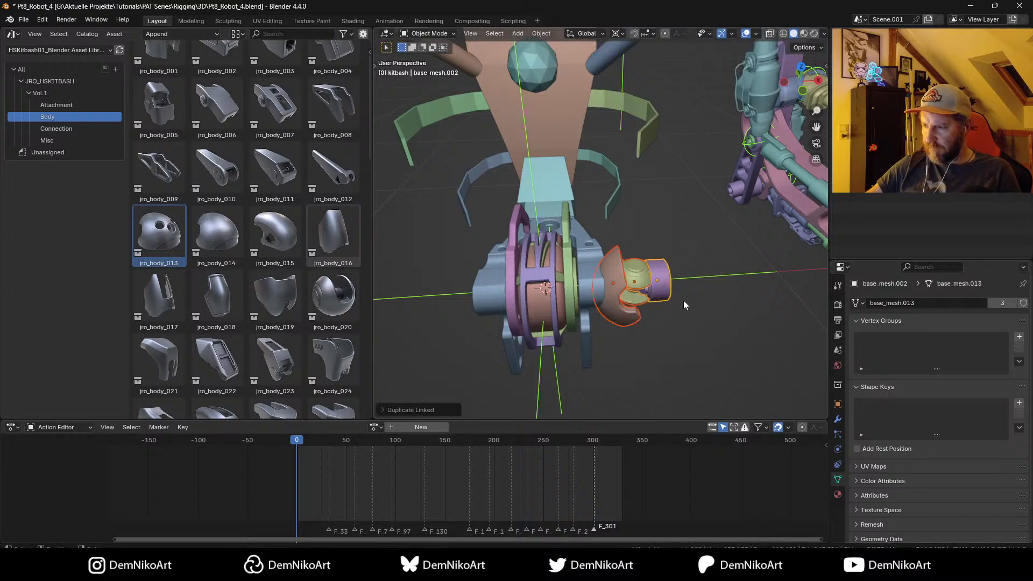
key(ctrl+m)
key(x)
key(Return)
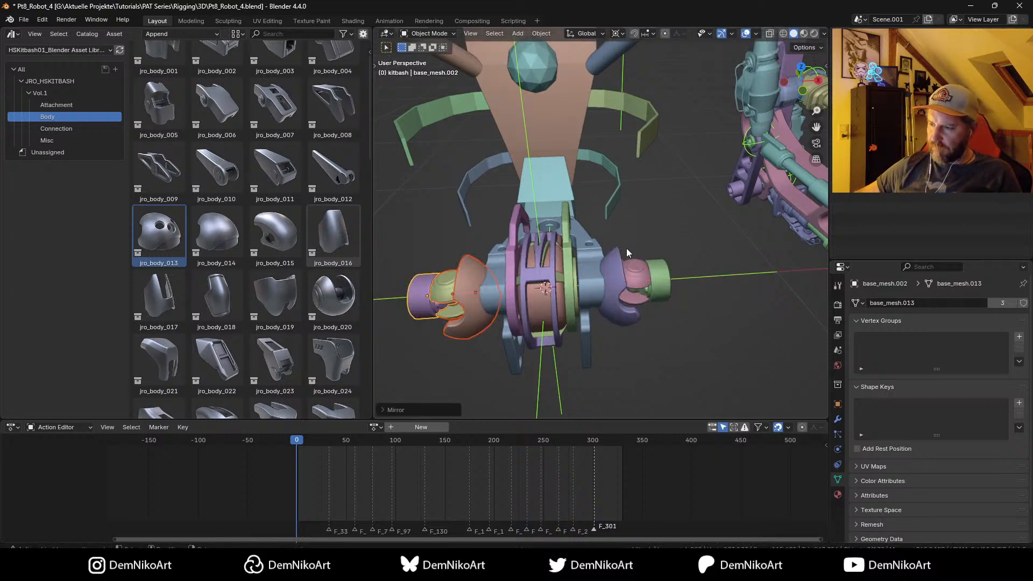
Step: Examine the blue bracket's fit in the completed hip joint from the side and the front
middle_drag(626, 248, 600, 288)
scroll(661, 321, down, 3)
scroll(661, 320, up, 5)
scroll(605, 279, up, 2)
click(553, 247)
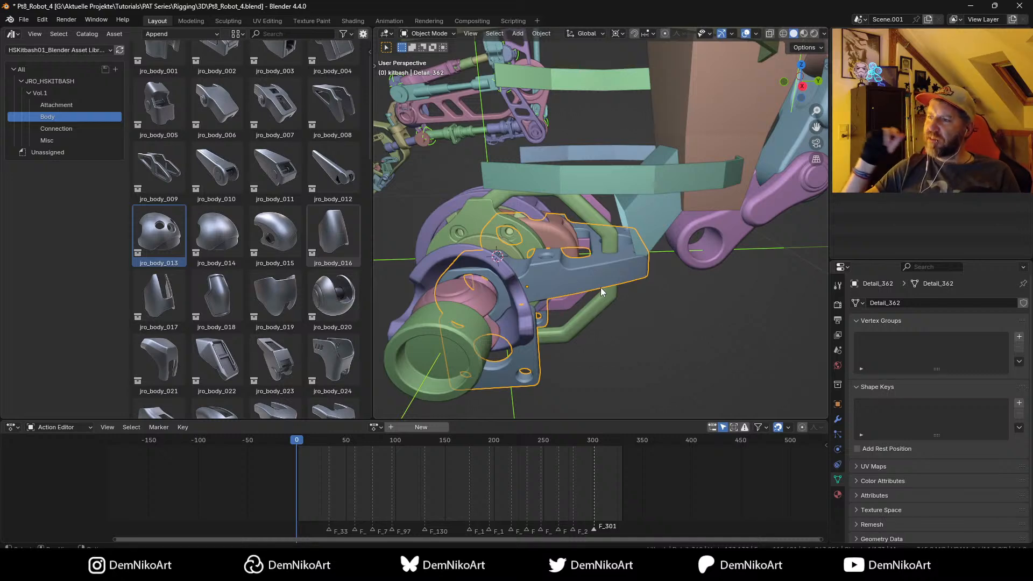
middle_drag(652, 276, 694, 243)
scroll(693, 330, down, 3)
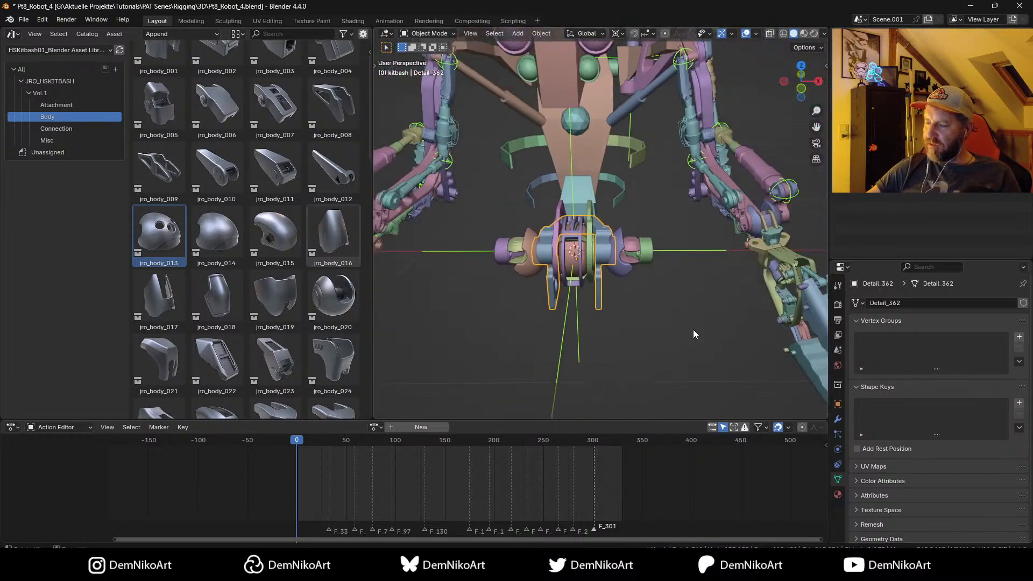
Step: Switch the viewport to rendered shading and select all objects in the kitbash collection
click(814, 34)
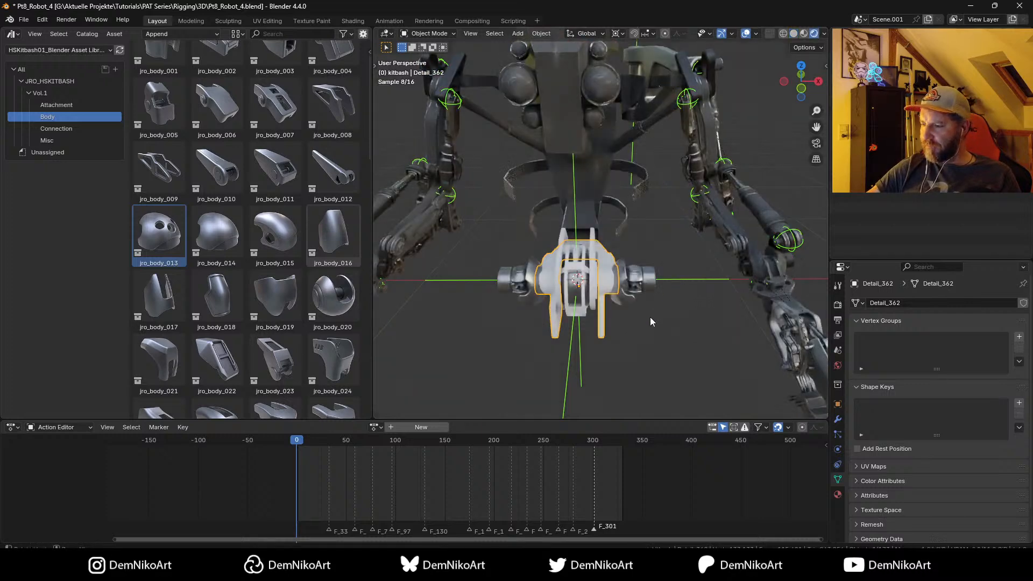
scroll(656, 296, up, 1)
scroll(656, 292, up, 4)
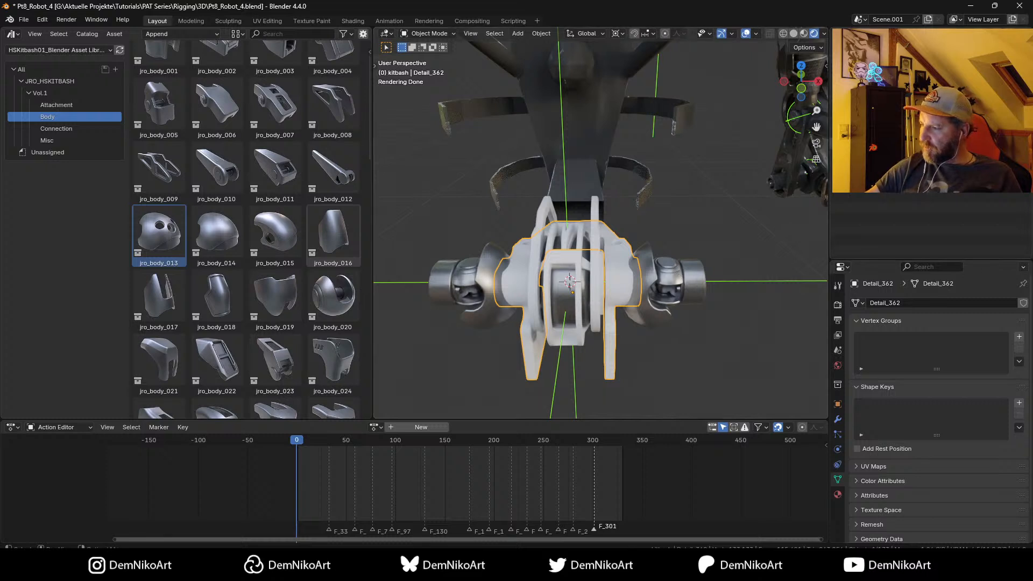
double_click(856, 143)
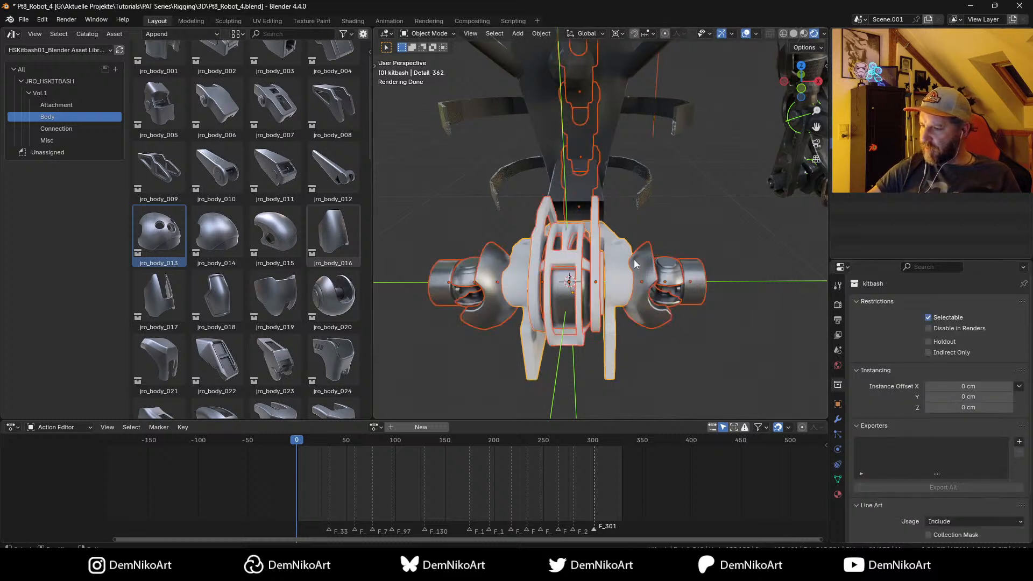
Step: Leave the white bracket out of the selection and link the lower rib's material to the other selected kitbash parts
shift+click(624, 277)
shift+click(647, 193)
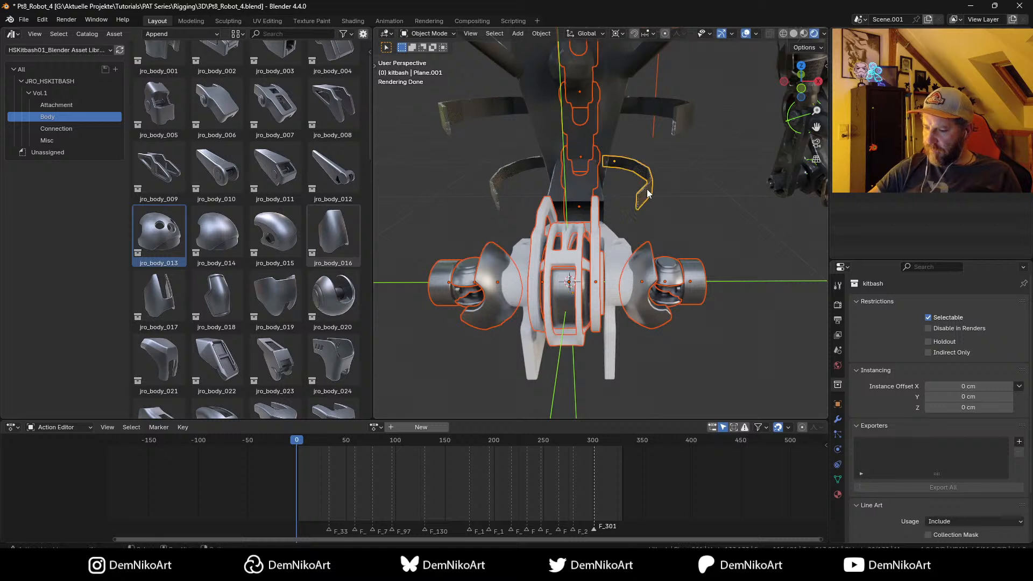
key(ctrl+l)
click(647, 189)
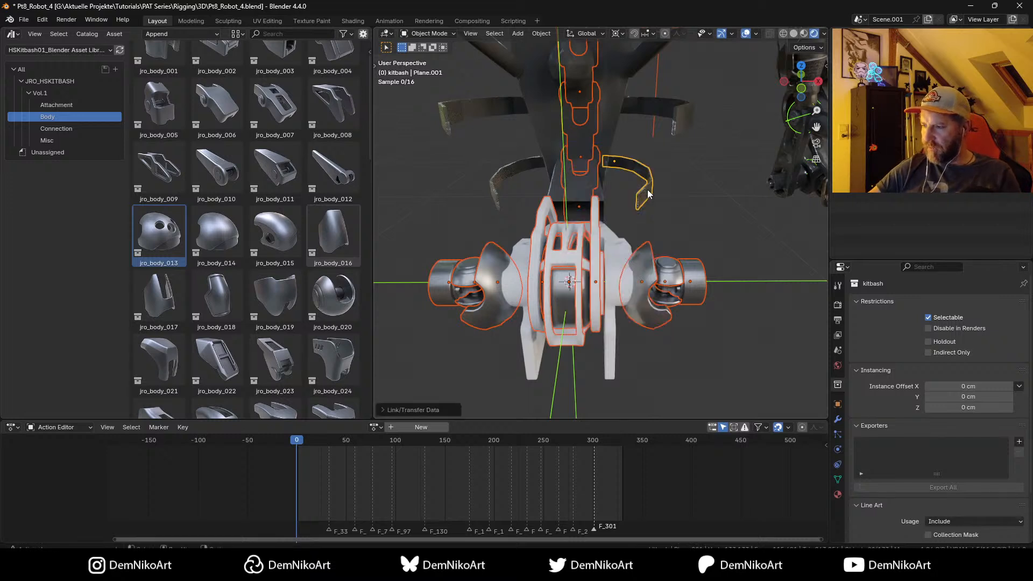
Step: Link the material of the adjoining hip shell to the white hip bracket
click(622, 259)
shift+click(644, 264)
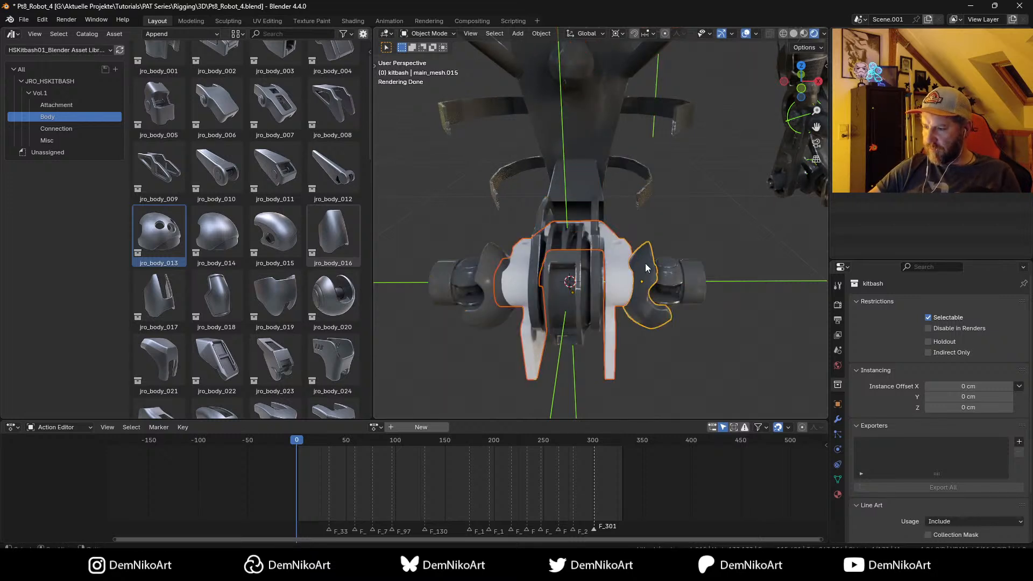
key(ctrl+l)
click(646, 261)
Step: Inspect the hip joint's materials within the whole robot and switch the viewport to solid shading
middle_drag(696, 265, 648, 262)
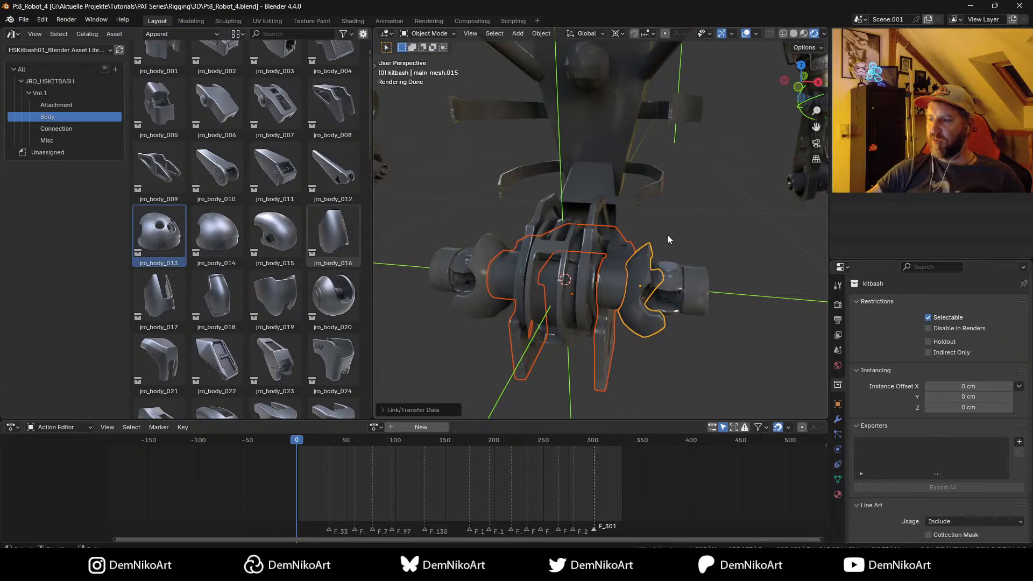
scroll(674, 181, down, 8)
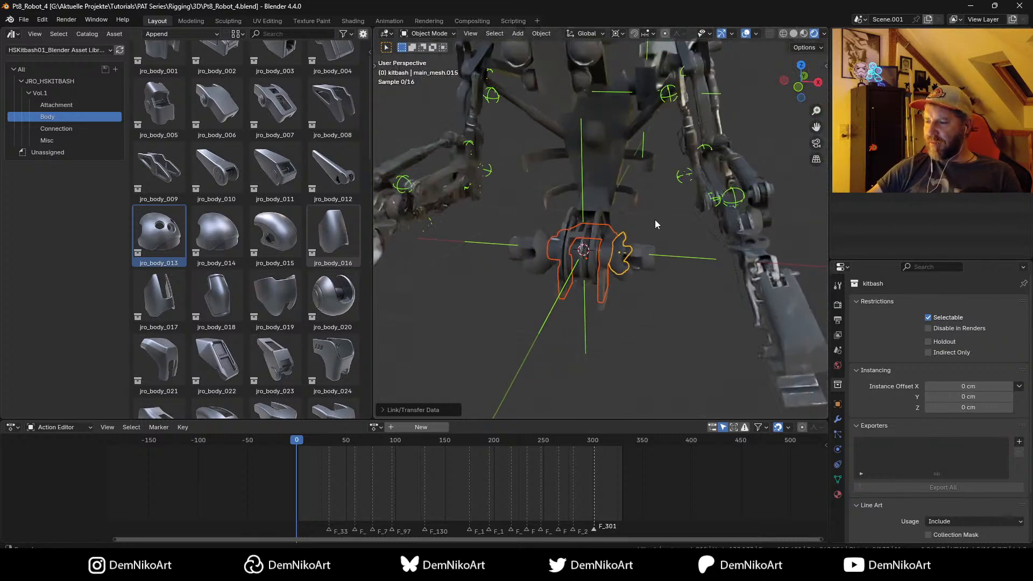
mouse_move(660, 227)
middle_down()
mouse_move(688, 218)
mouse_move(656, 224)
mouse_move(665, 189)
mouse_move(648, 154)
middle_up()
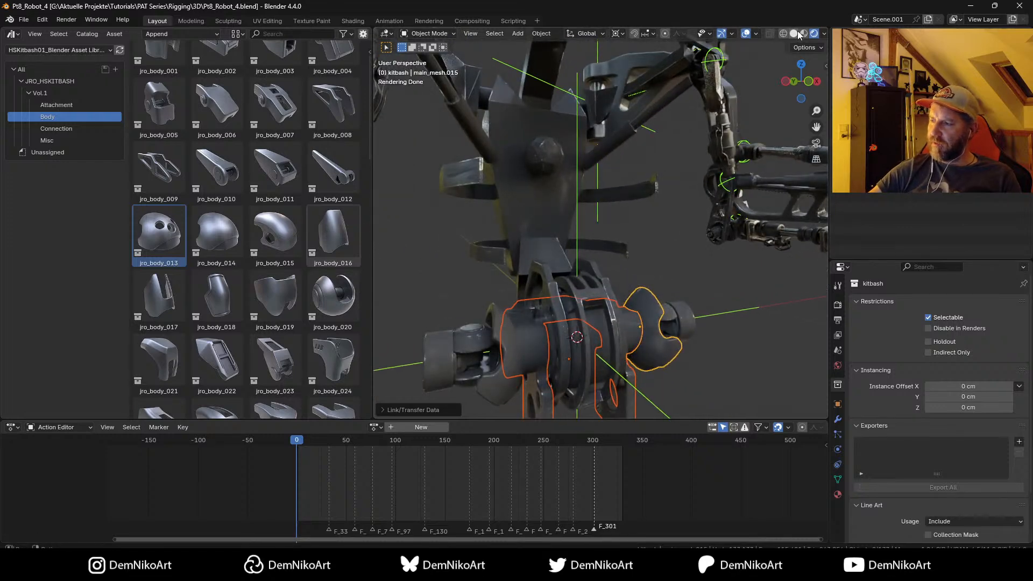
click(794, 34)
middle_drag(724, 117, 596, 202)
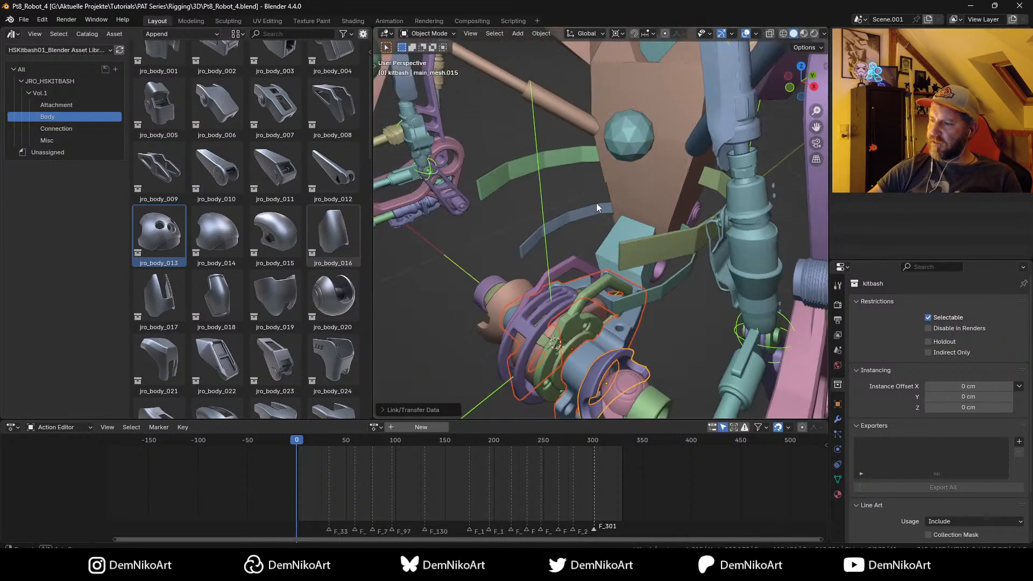
scroll(683, 225, down, 5)
Step: Select the purple shoulder connector and examine its vertical pin from behind the torso
middle_drag(684, 225, 711, 196)
scroll(669, 198, up, 5)
click(689, 167)
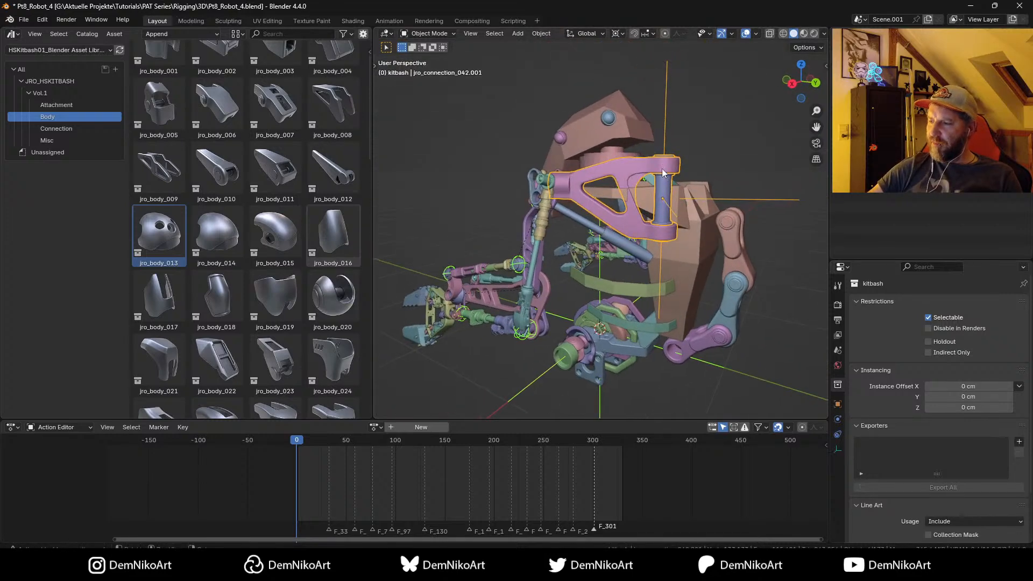
middle_drag(686, 240, 634, 274)
scroll(605, 244, up, 4)
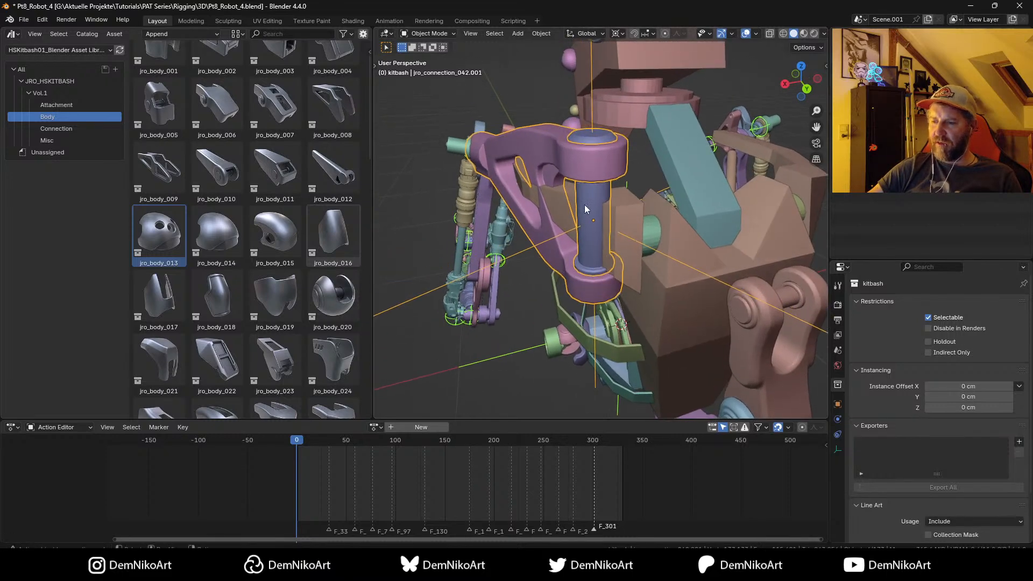
Step: Look through the Body parts of the kitbash library and display its Connection category
scroll(330, 355, down, 10)
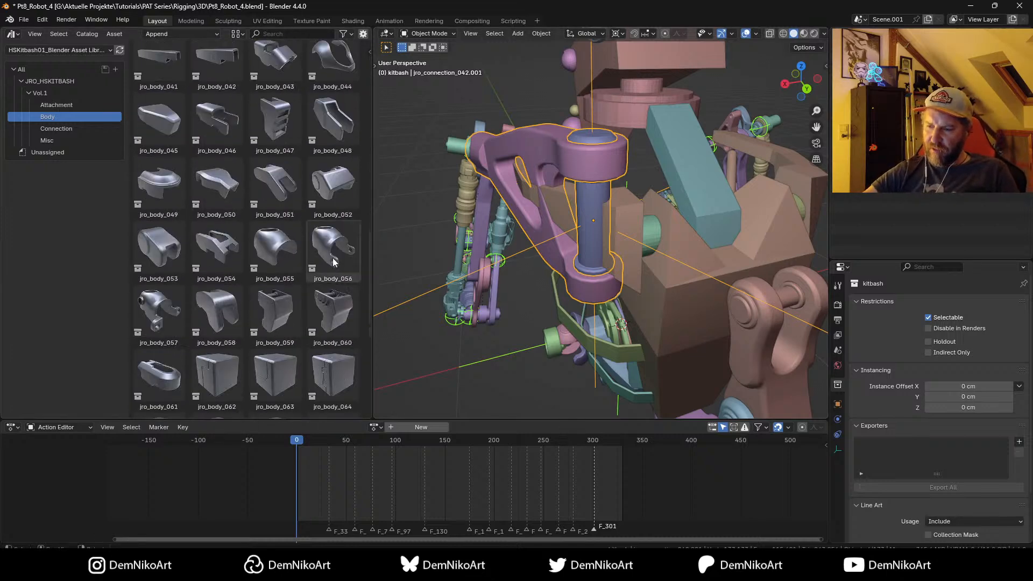
click(64, 129)
scroll(331, 205, down, 5)
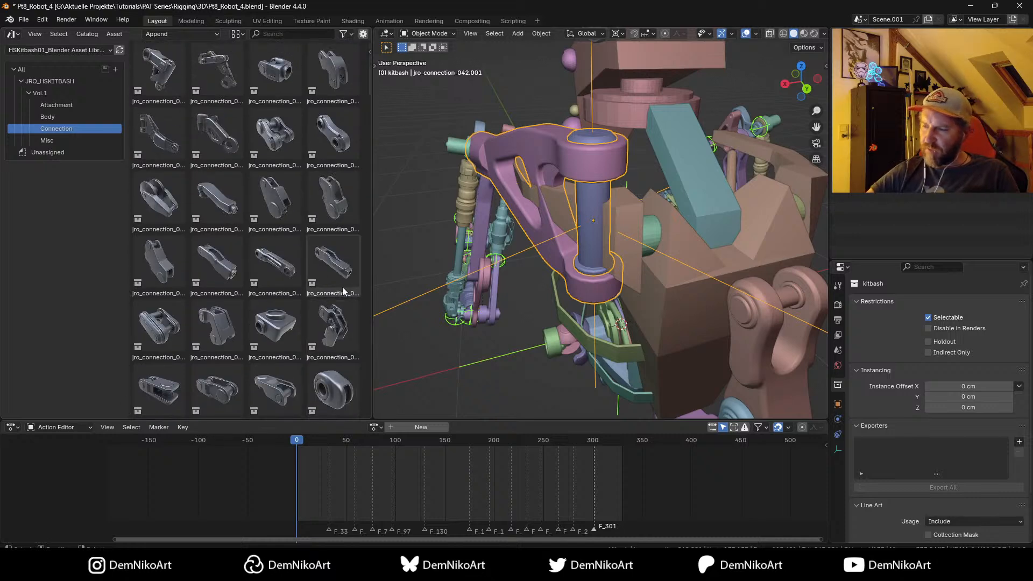
Step: Add the jro_connection_003 part to the scene and try to snap the selection to the active object
drag(275, 69, 605, 297)
key(q)
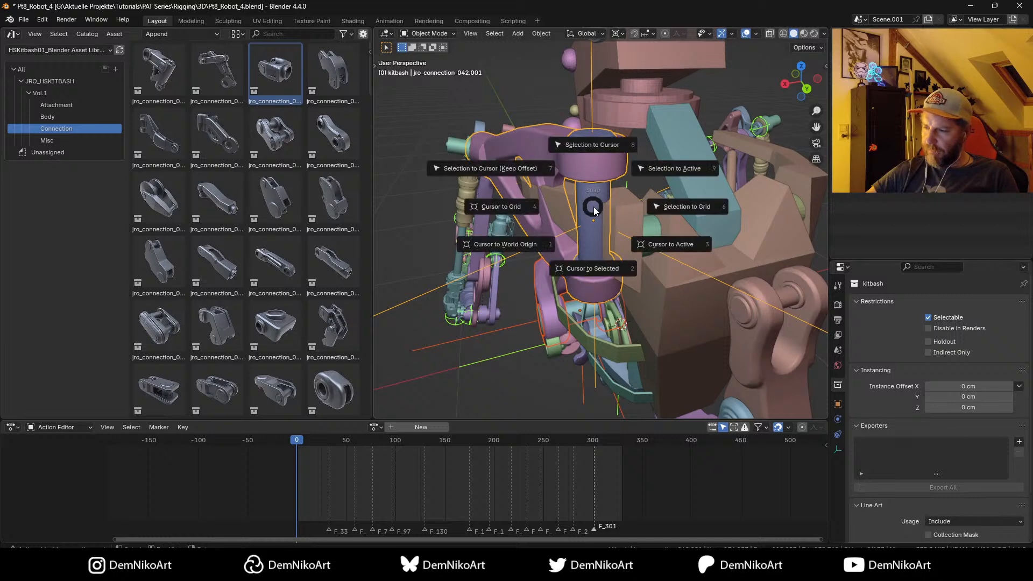
click(665, 175)
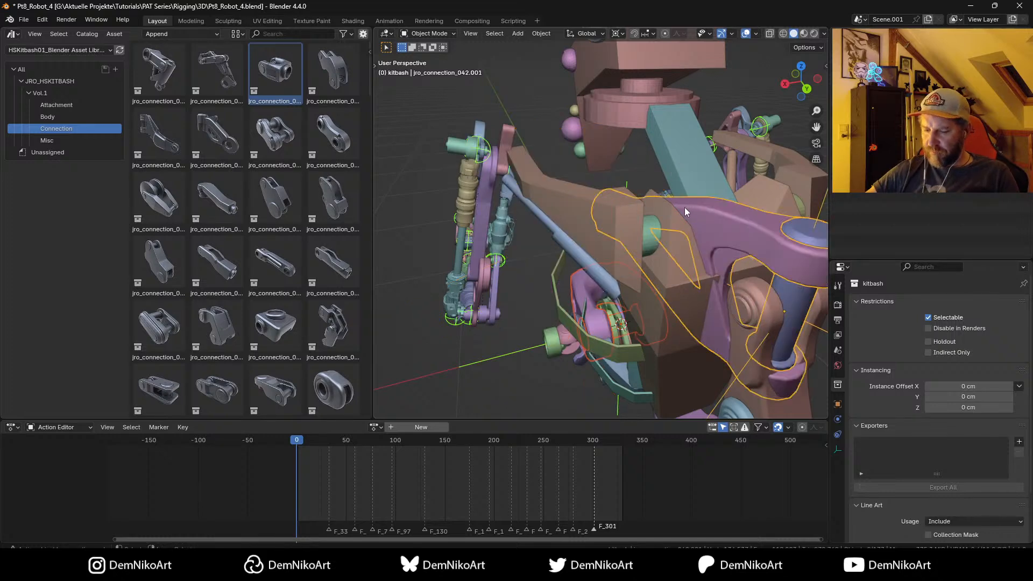
key(r)
Step: Snap the jro_connection_003 part to the purple shoulder connector as the active object
shift+click(546, 292)
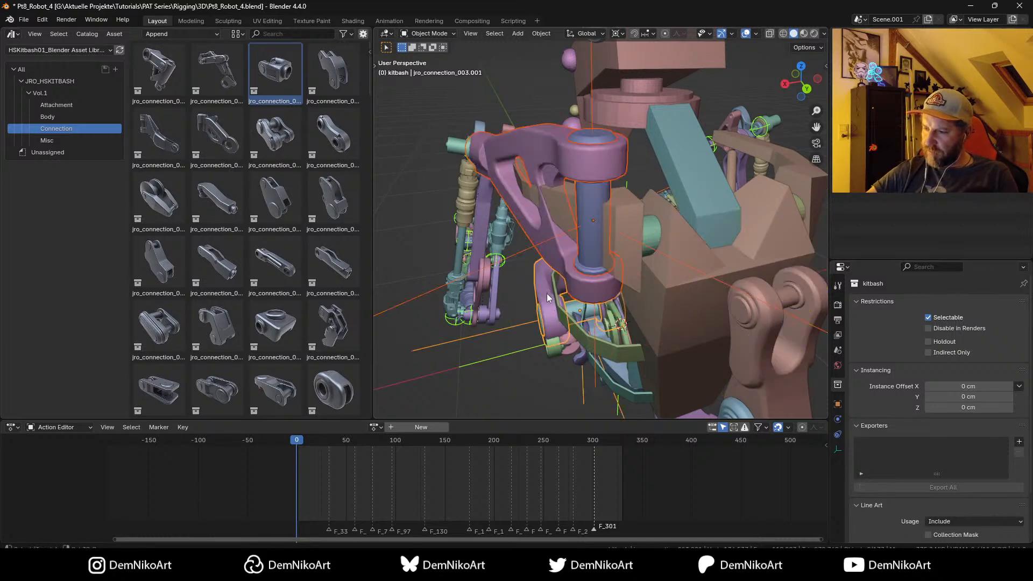
shift+click(590, 170)
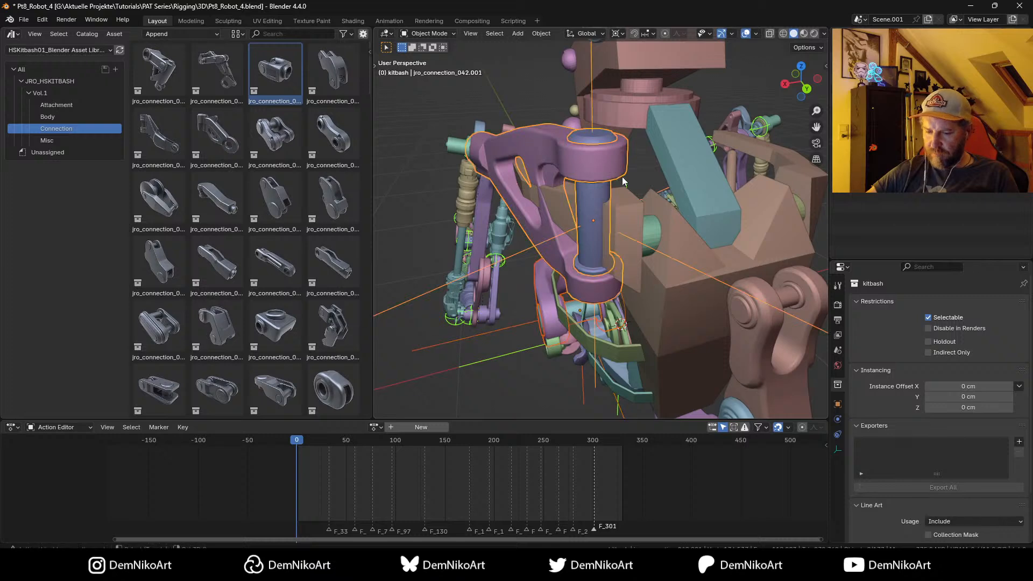
key(shift+s)
click(717, 134)
Step: Select only the jro_connection_003 part and change the transform pivot point
shift+click(685, 198)
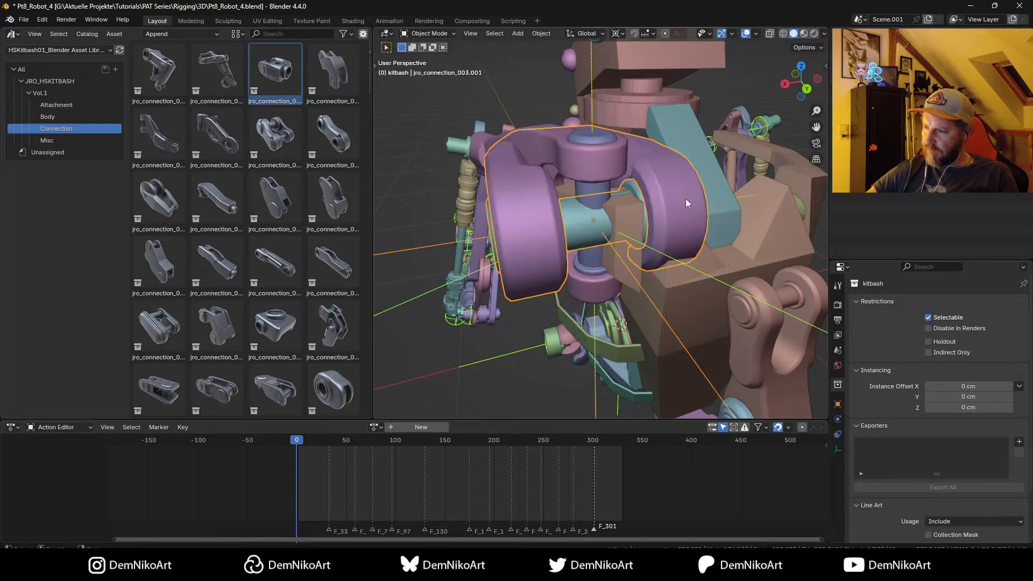
key(s)
right_click(691, 230)
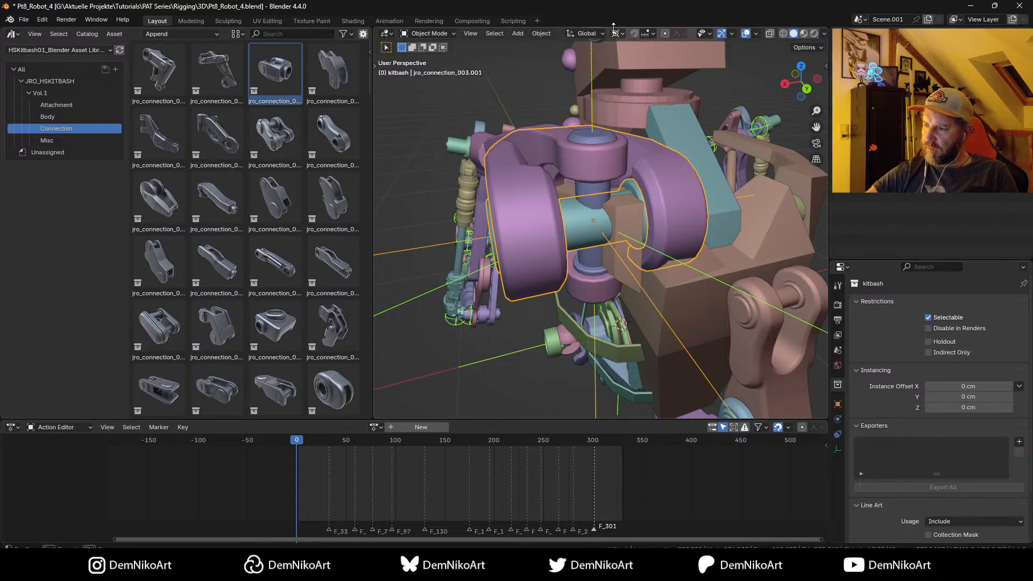
click(616, 33)
click(656, 95)
Step: Scale the jro_connection_003 part down to roughly half its size and try positioning it on the shoulder pin
key(s)
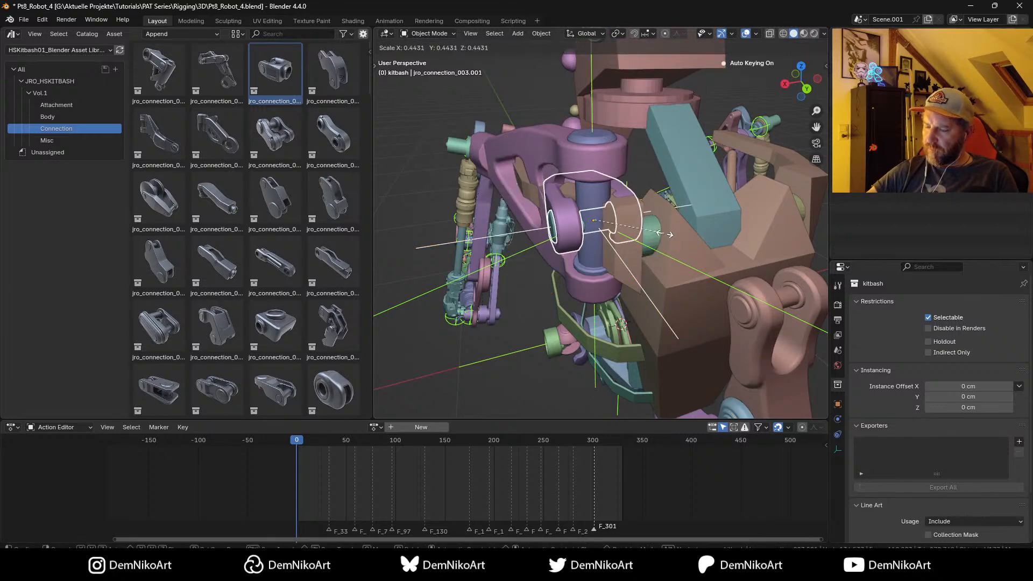
click(673, 231)
key(g)
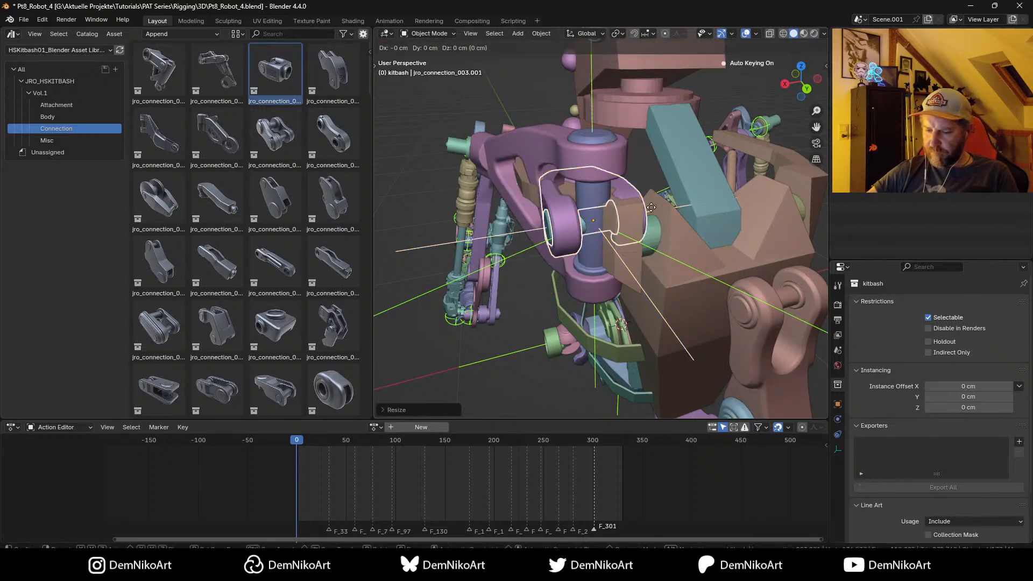
click(709, 287)
Step: Check the jro_connection_003 part's fit on the shoulder connector and delete the part
scroll(702, 281, up, 3)
middle_drag(709, 287, 665, 249)
scroll(726, 236, down, 3)
scroll(684, 255, up, 2)
key(Delete)
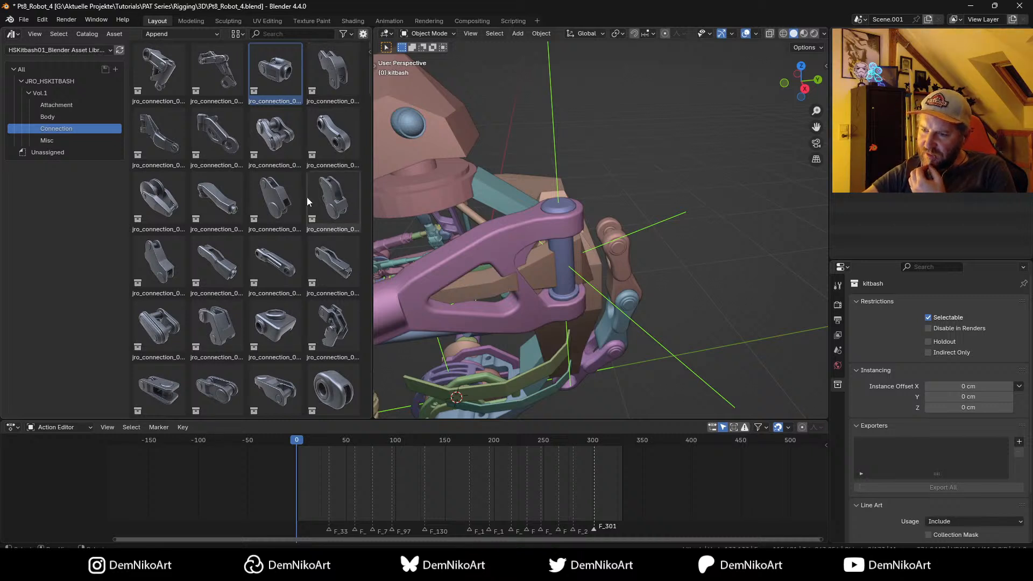
Step: Search the Connection category for a suitable shoulder joint and add the jro_connection_083 part beside the purple connector
scroll(296, 325, down, 5)
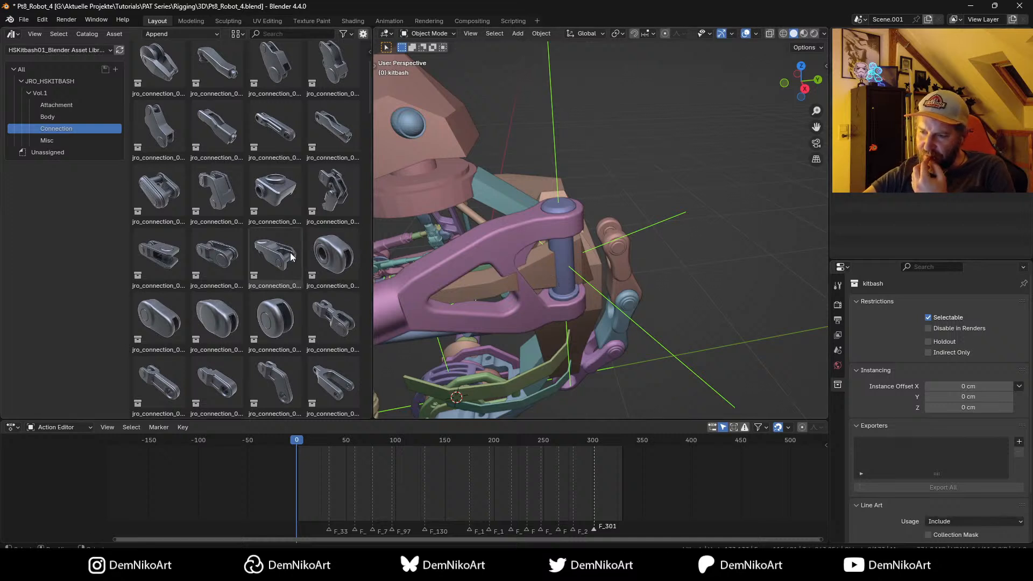
scroll(277, 259, down, 3)
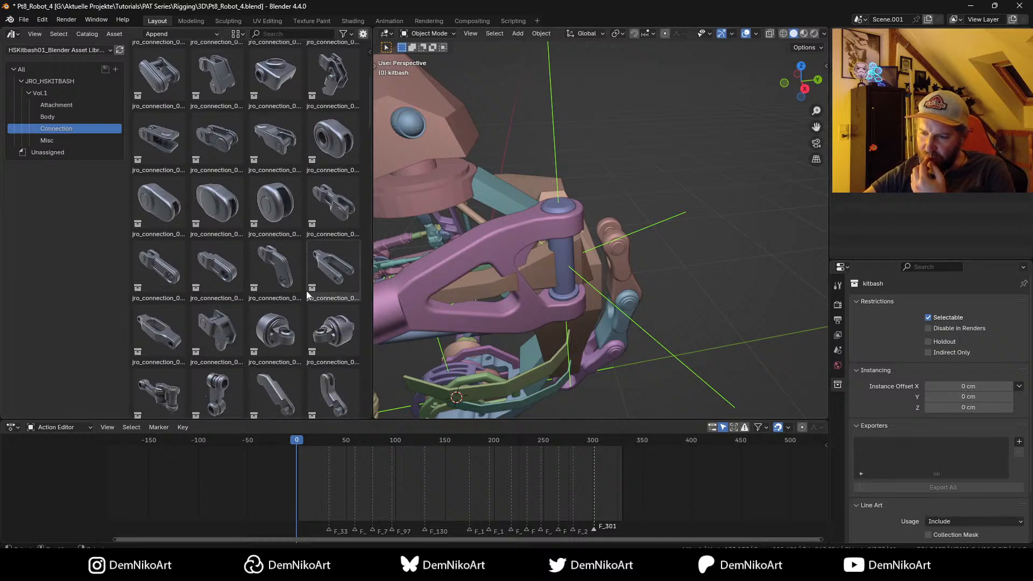
scroll(324, 218, down, 2)
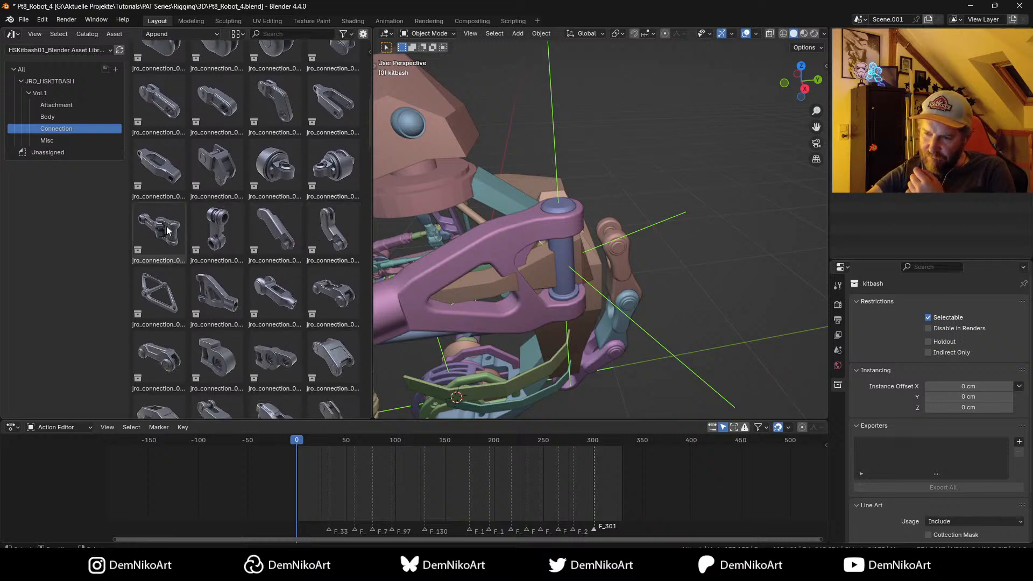
scroll(345, 293, down, 2)
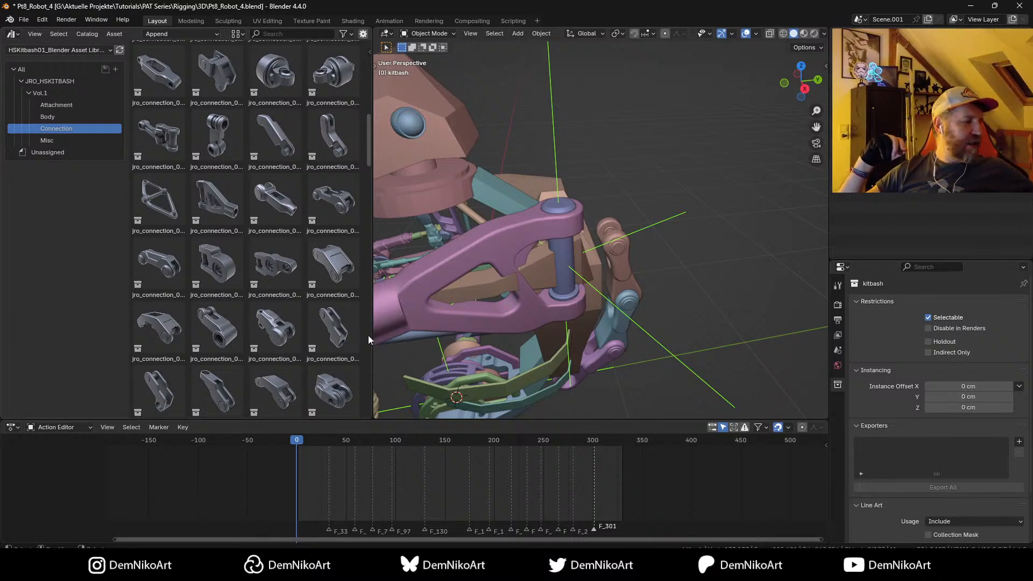
scroll(368, 334, down, 5)
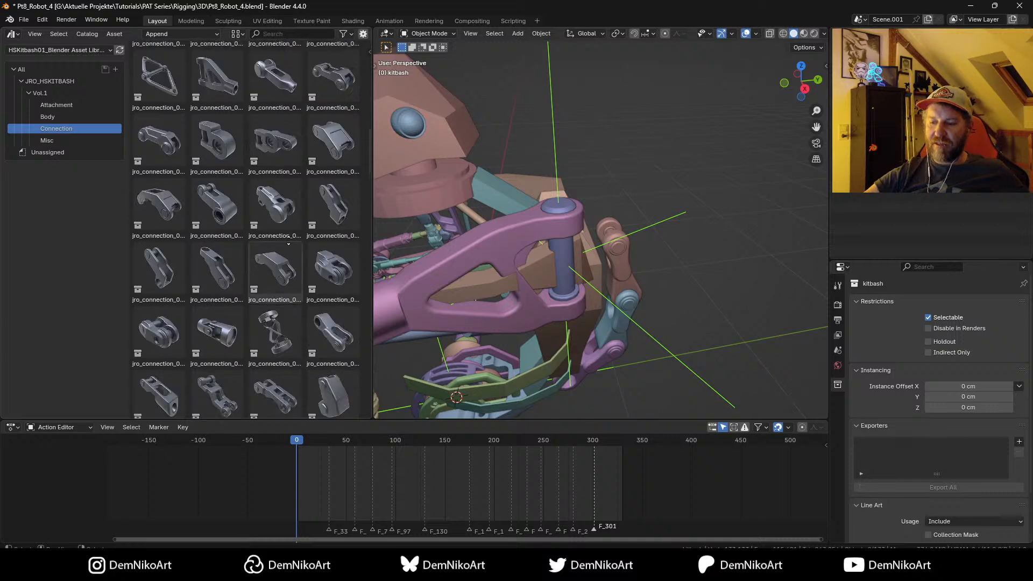
scroll(341, 312, down, 3)
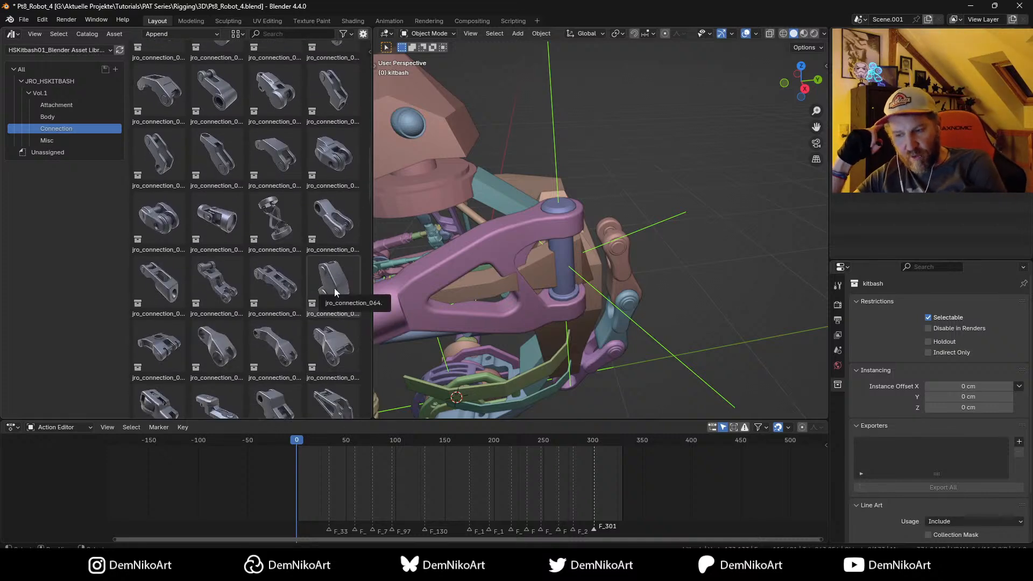
scroll(334, 289, down, 7)
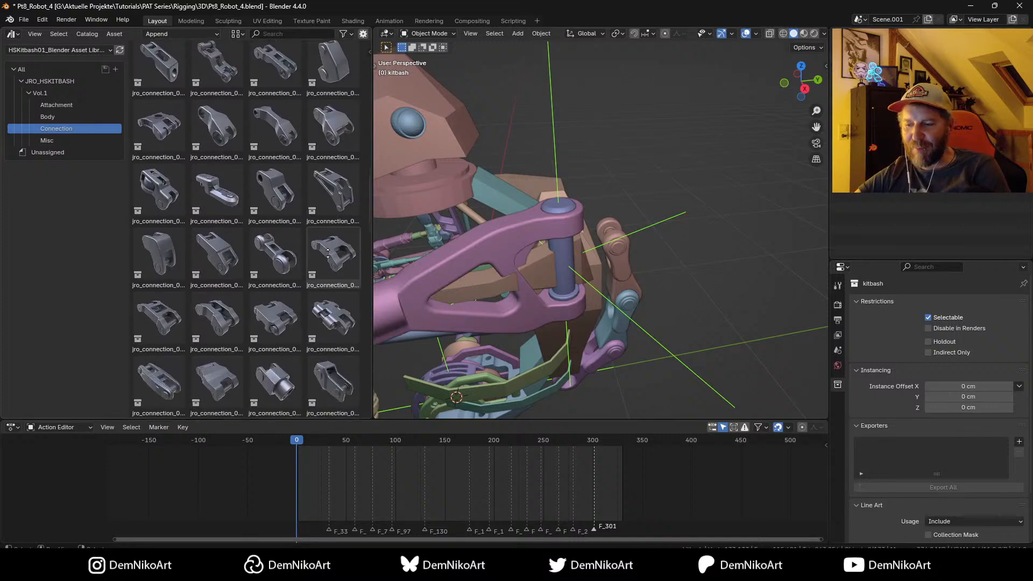
scroll(331, 250, down, 4)
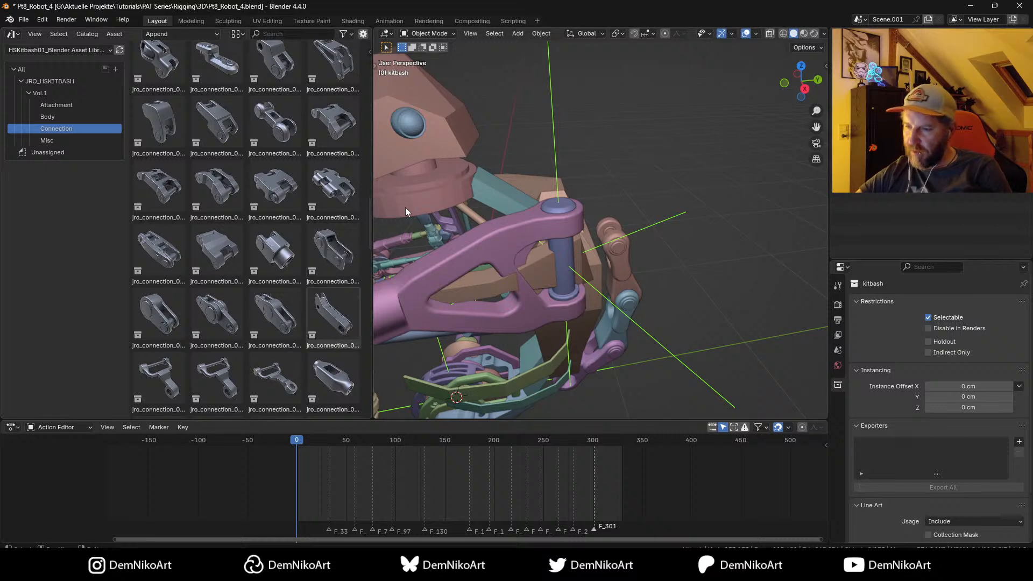
drag(275, 250, 653, 268)
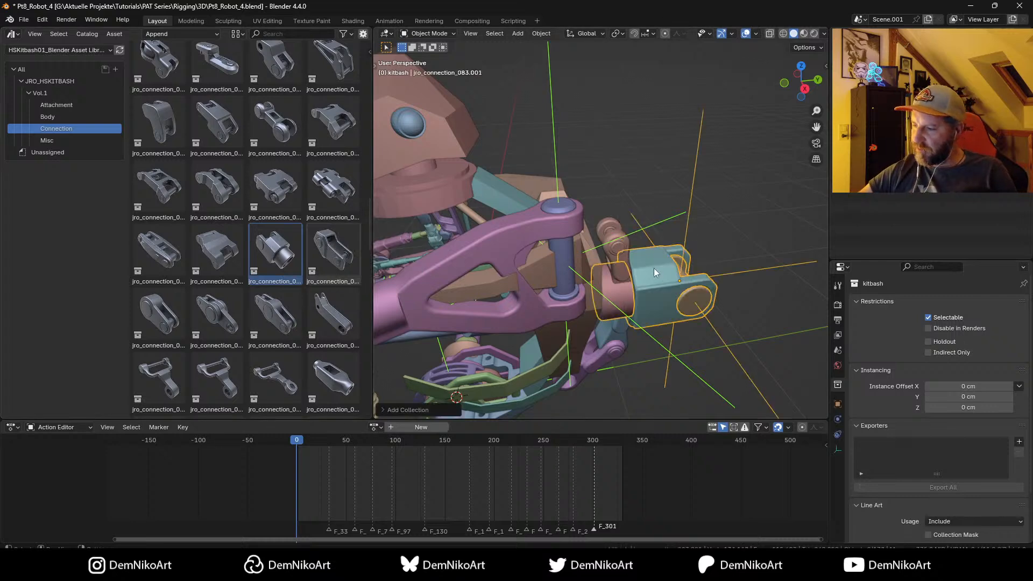
Step: Snap the jro_connection_083 part to the purple shoulder connector as the active object
shift+click(564, 250)
key(shift+s)
click(666, 215)
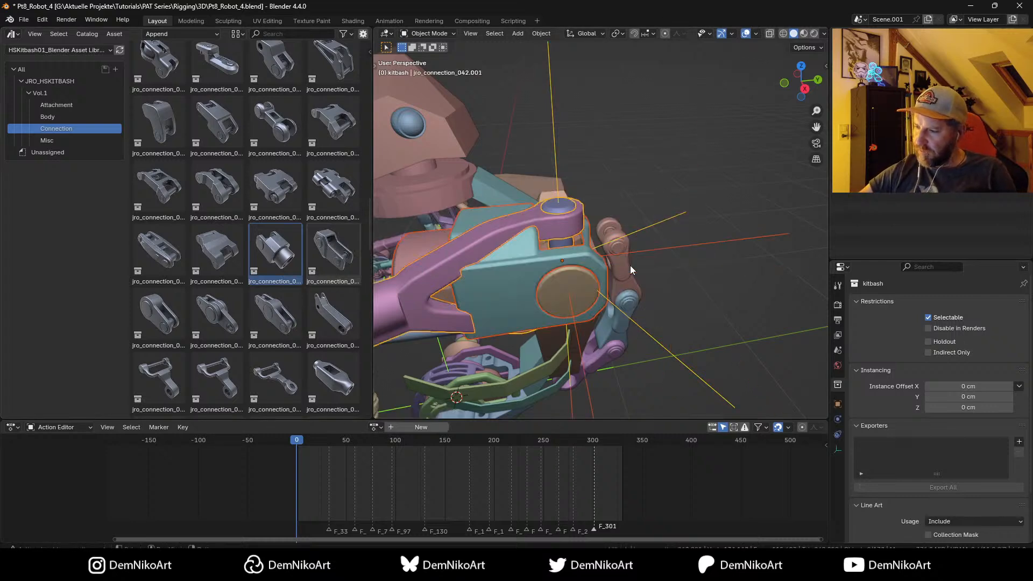
Step: Rotate the jro_connection_083 part around the global Z axis so its cylindrical end points towards the torso
shift+click(579, 265)
middle_drag(579, 266, 599, 317)
key(r)
key(z)
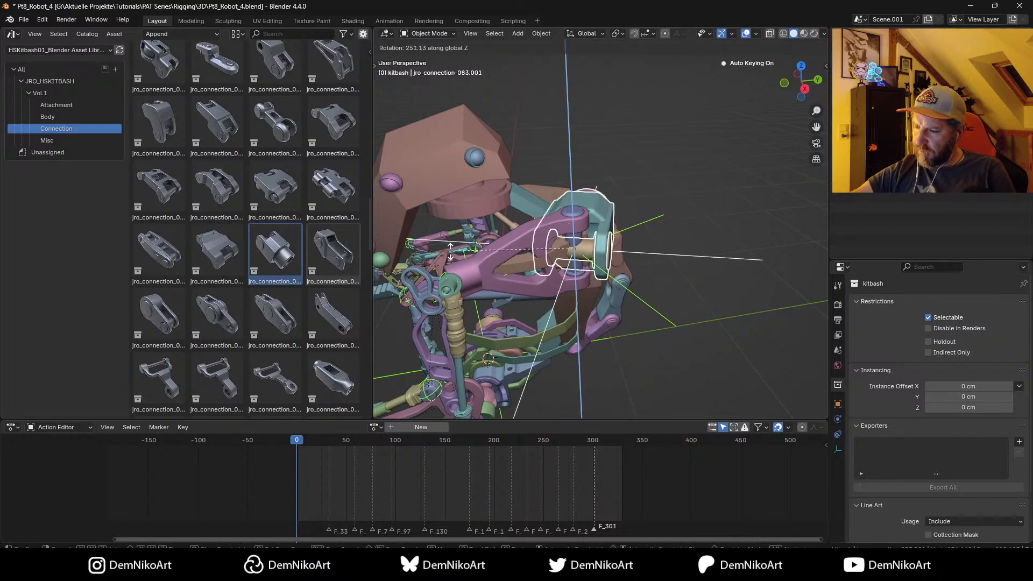
click(719, 237)
middle_drag(718, 237, 647, 260)
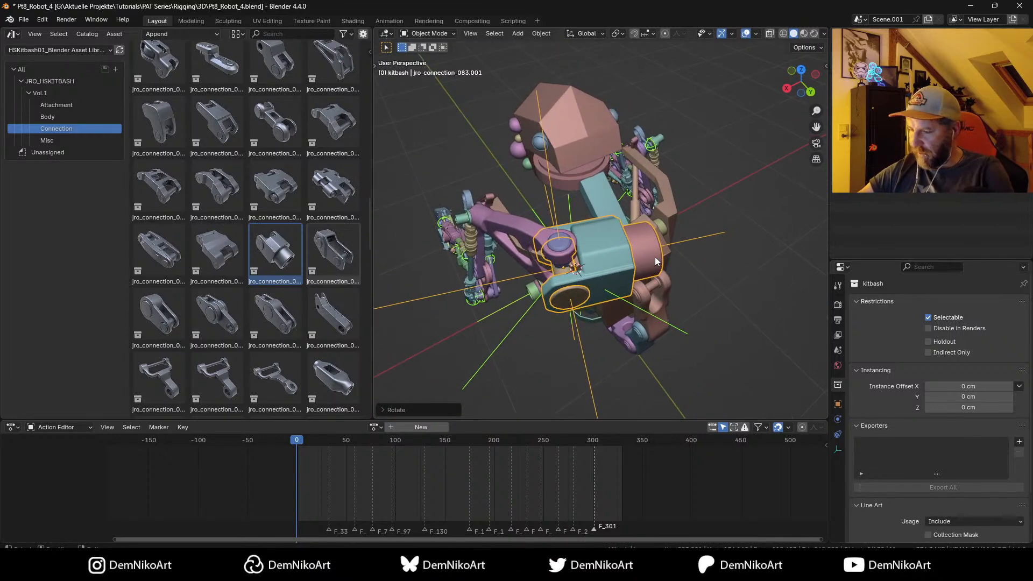
Step: Reduce the display size of the jro_connection_083 empty to 37 cm and the jro_connection_042 empty to 26 cm
key(n)
click(839, 435)
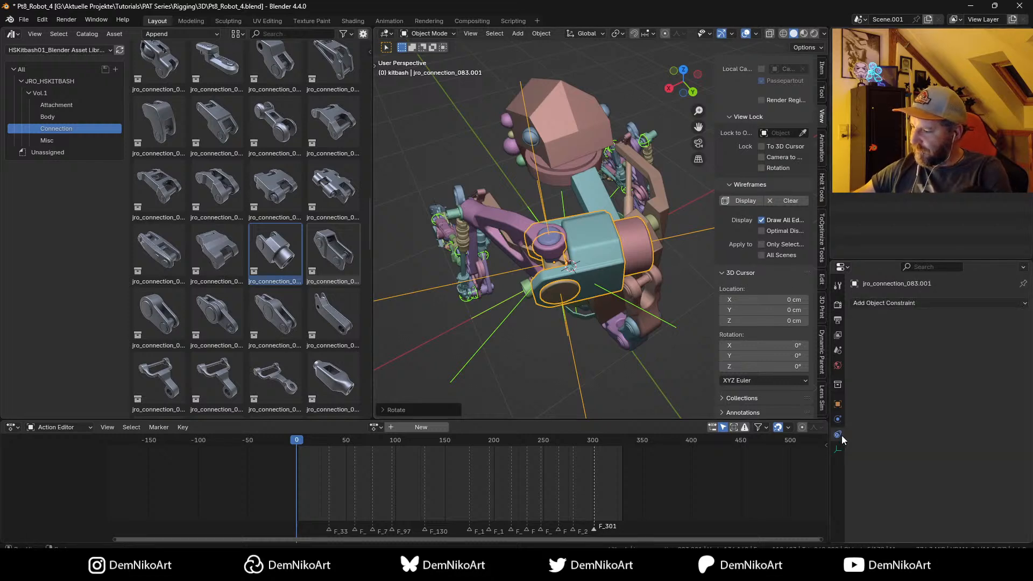
click(837, 449)
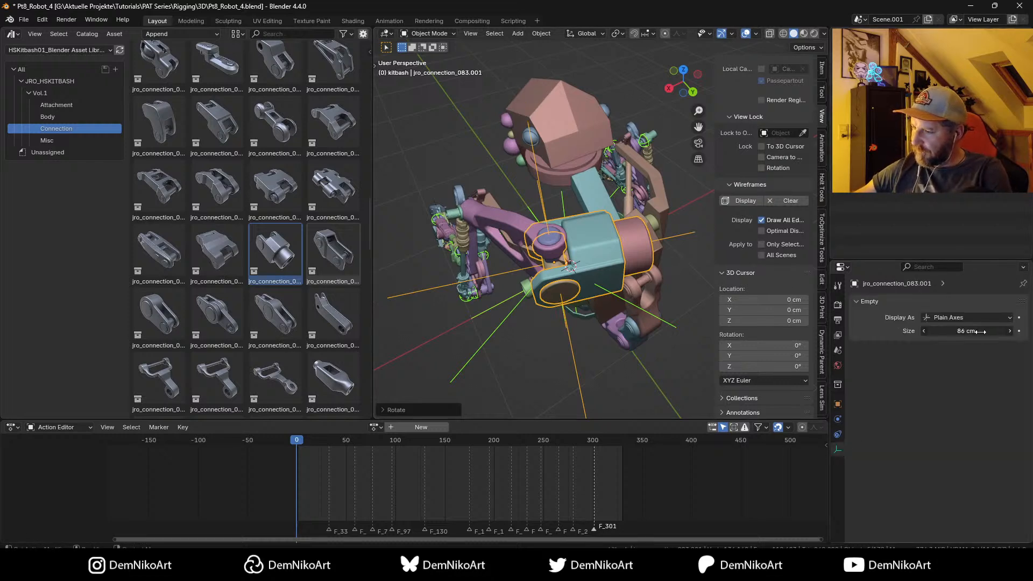
click(664, 320)
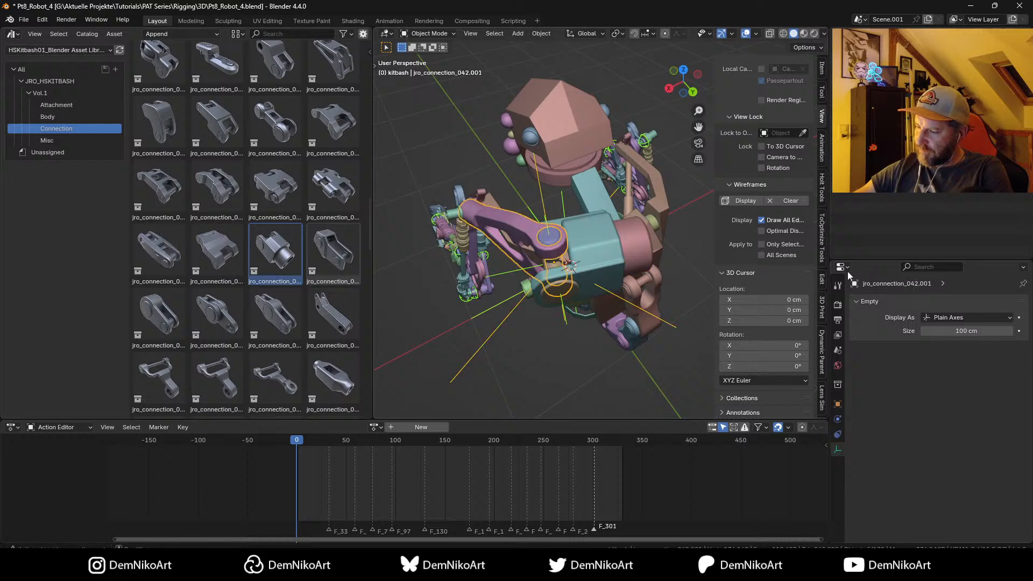
drag(988, 326, 963, 326)
click(626, 257)
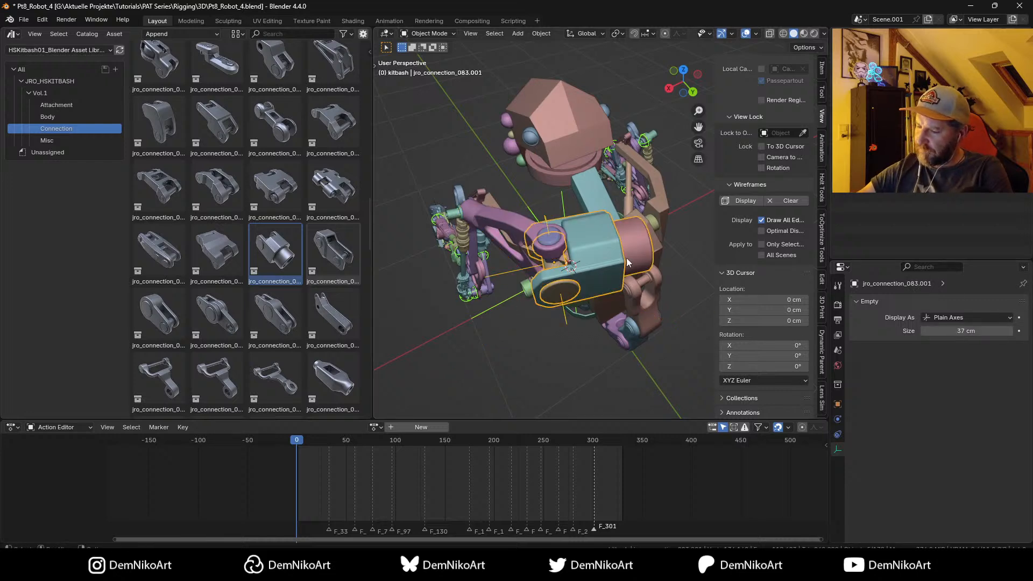
Step: Set the Z rotation of the jro_connection_083 part to 270°
middle_drag(626, 257, 691, 253)
click(822, 68)
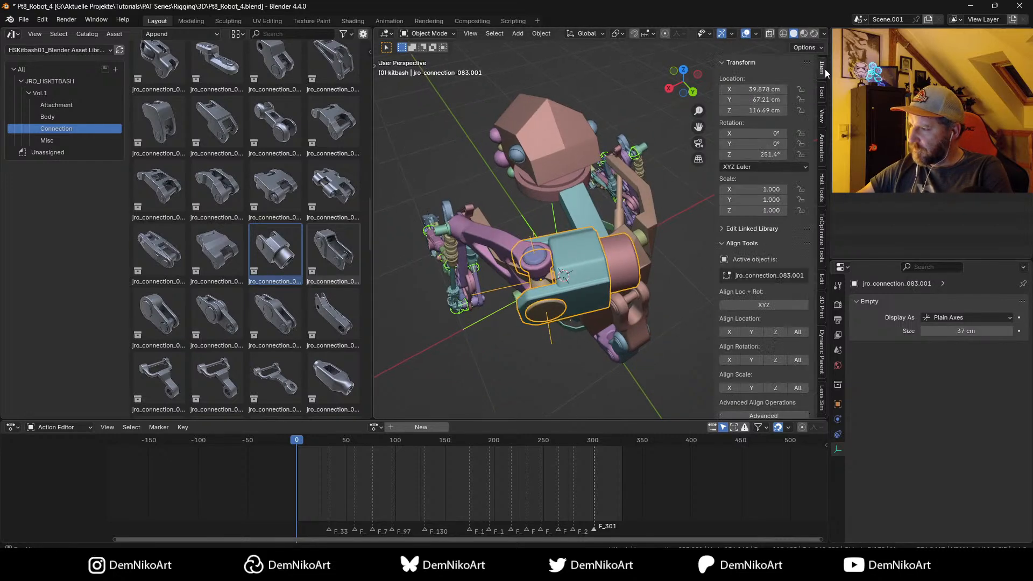
click(773, 154)
text(270)
key(Return)
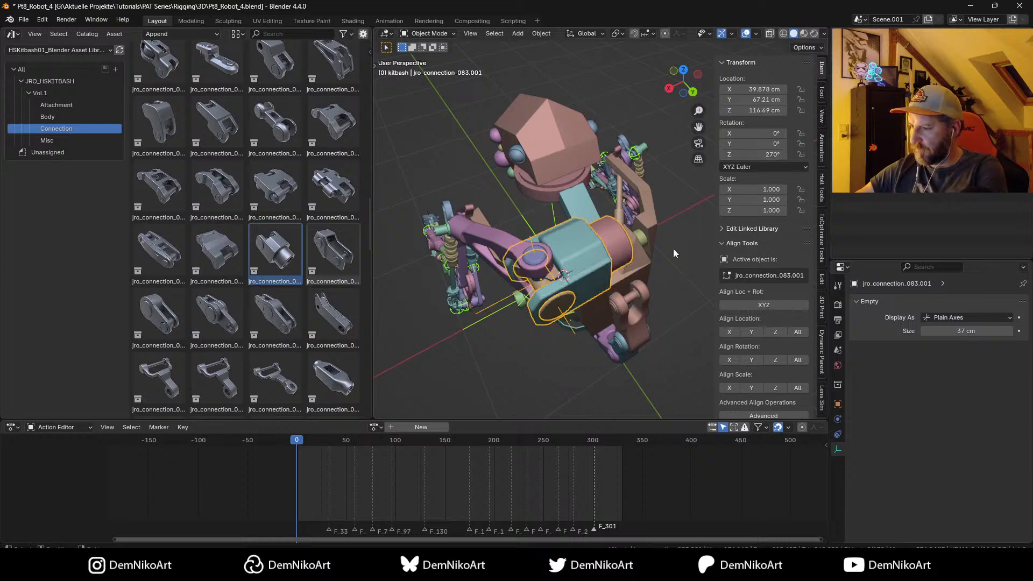
Step: Scale the jro_connection_083 part down to 0.4, then enlarge it by a factor of 1.1 for the shoulder connector
middle_drag(673, 248, 607, 304)
key(KP_5)
key(KP_7)
key(s)
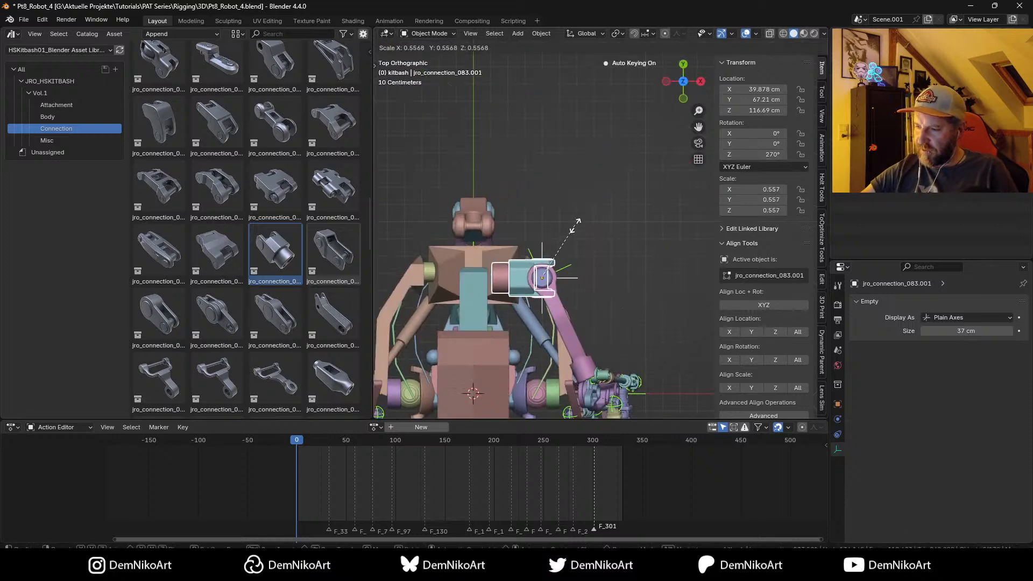
middle_drag(637, 234, 622, 250)
scroll(577, 210, up, 7)
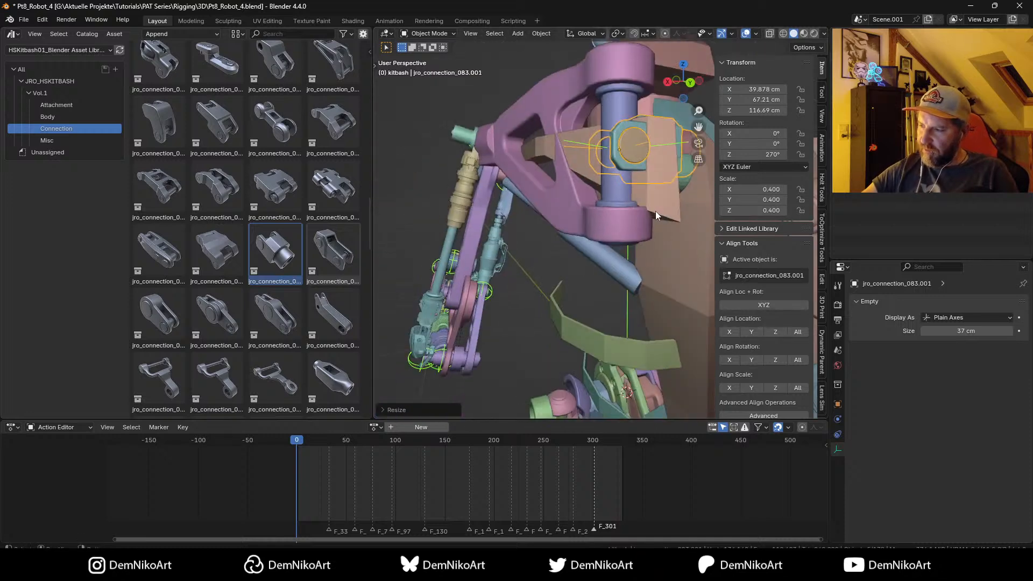
text(s1.1)
key(Return)
Step: Rotate the jro_connection_083 part 90° around the global X axis so its fork encloses the connector's vertical pin
middle_drag(657, 193, 637, 259)
key(r)
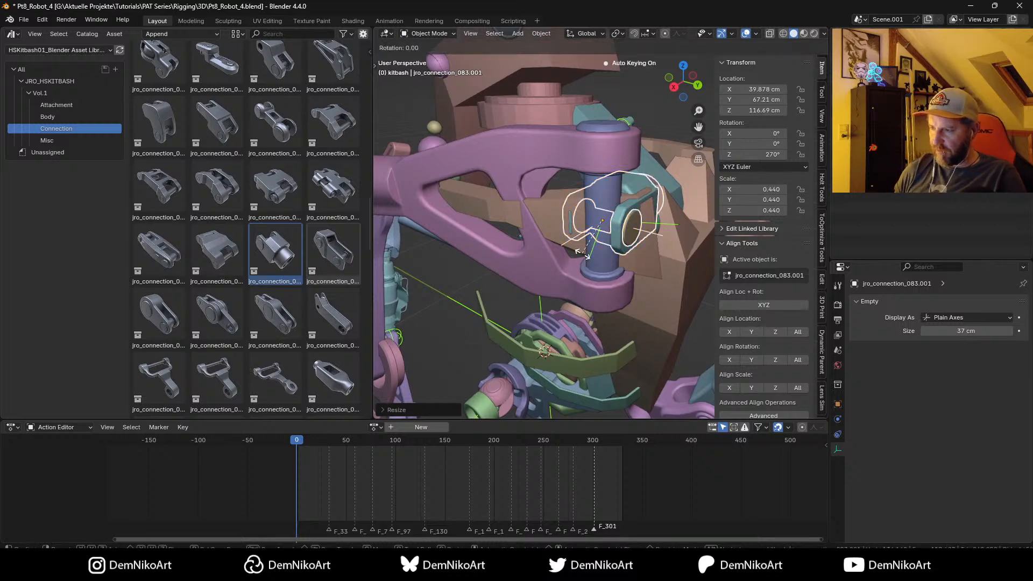
text(x90)
key(Return)
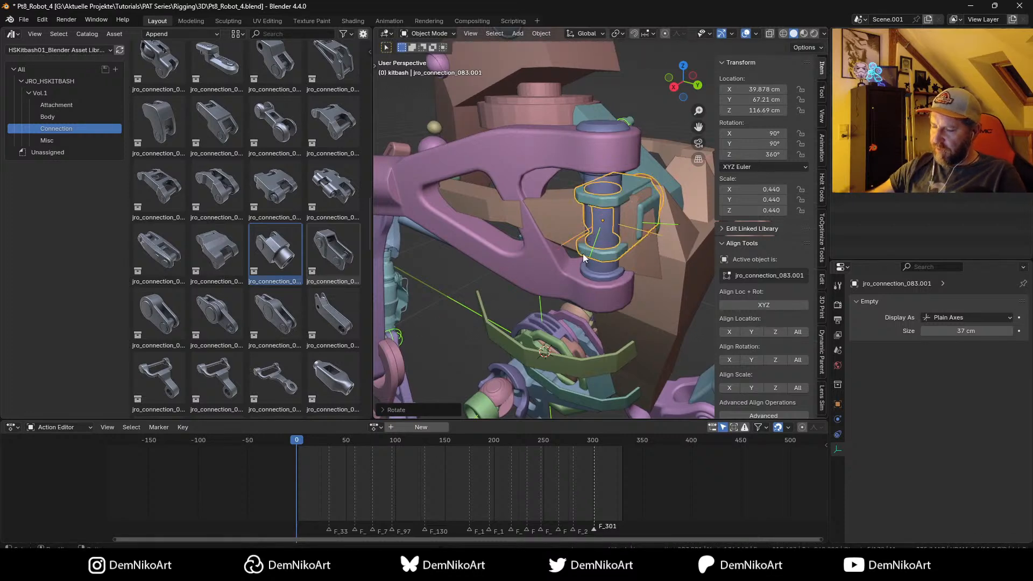
Step: Isolate the jro_connection_083 part, make its instance real, and delete its pin and leftover empties
middle_drag(646, 241, 591, 228)
key(slash)
key(ctrl+a)
click(590, 228)
click(574, 230)
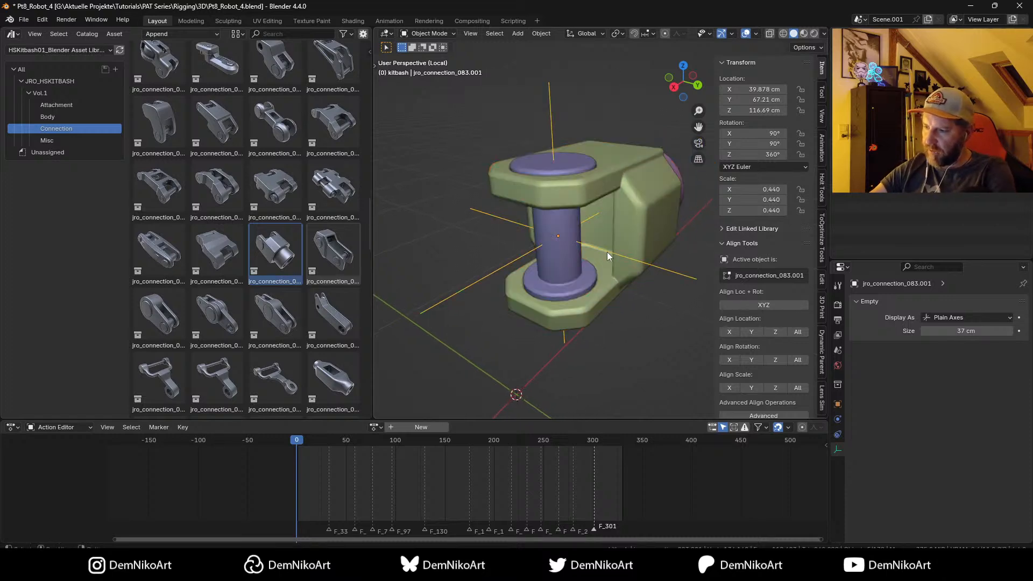
key(Delete)
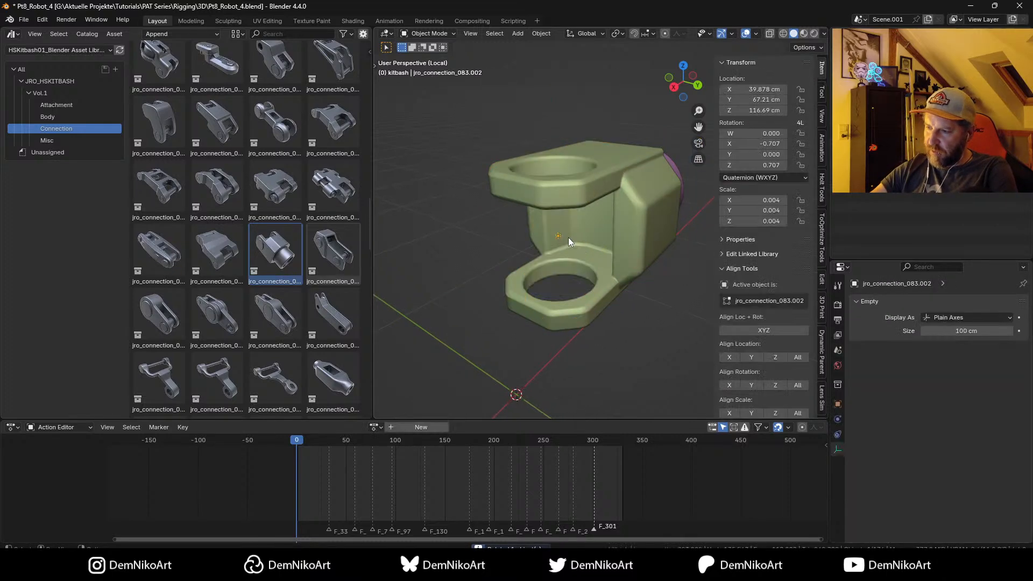
middle_drag(568, 237, 634, 285)
click(590, 274)
key(slash)
Step: Isolate the fork part together with the purple shoulder connector and examine how they fit around the pin
scroll(579, 196, up, 3)
shift+click(580, 193)
middle_drag(595, 234, 601, 251)
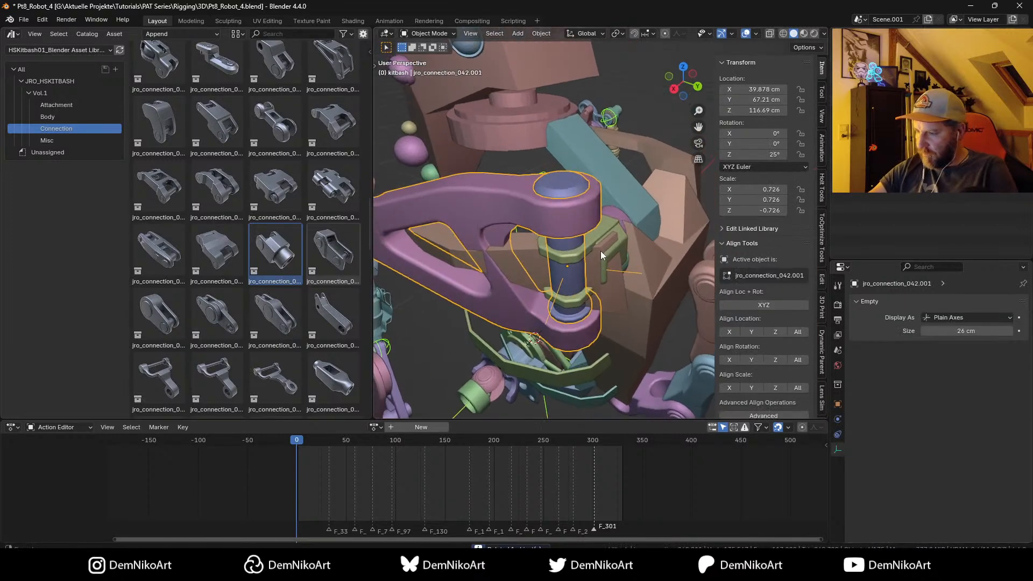
shift+click(627, 240)
key(slash)
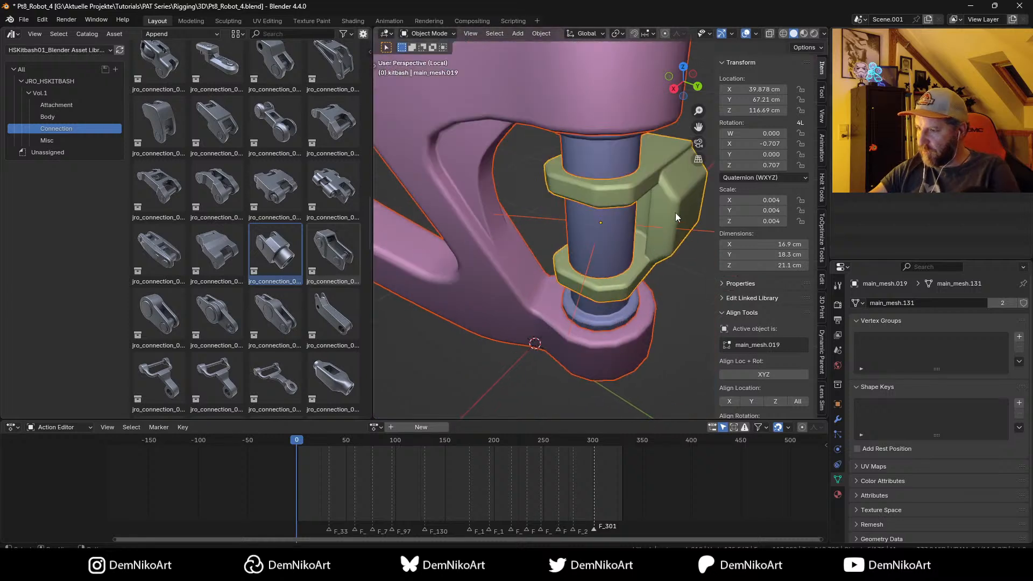
middle_drag(676, 212, 582, 261)
key(slash)
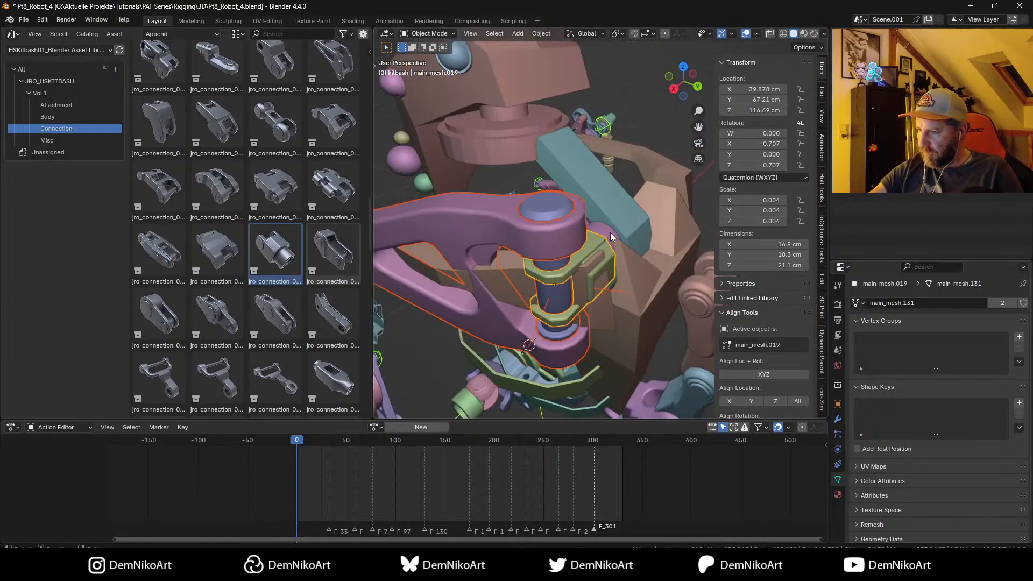
Step: Isolate the shoulder joint parts and make the jro_connection_042 connector instance real
click(608, 232)
click(596, 244)
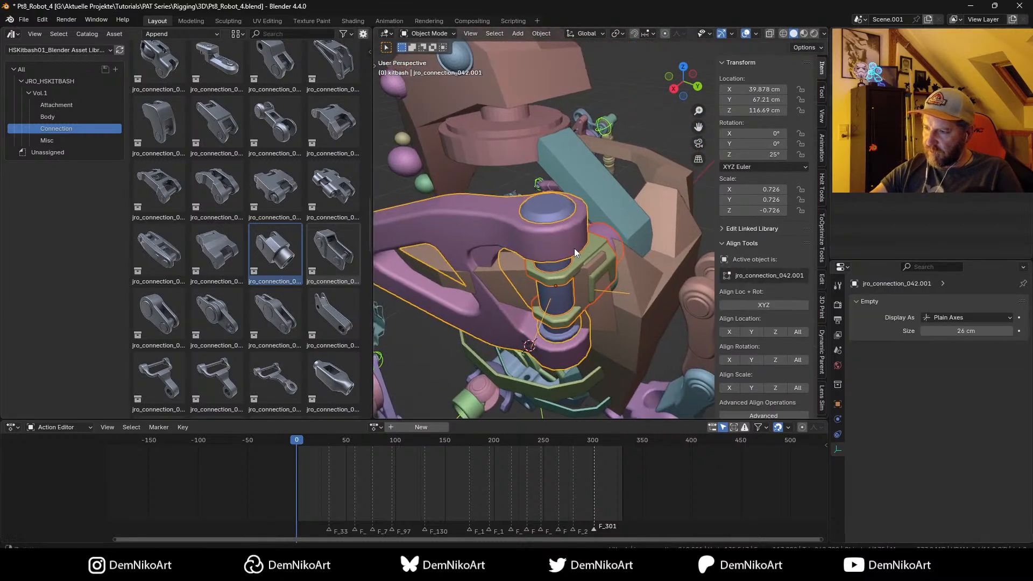
key(slash)
scroll(586, 249, down, 6)
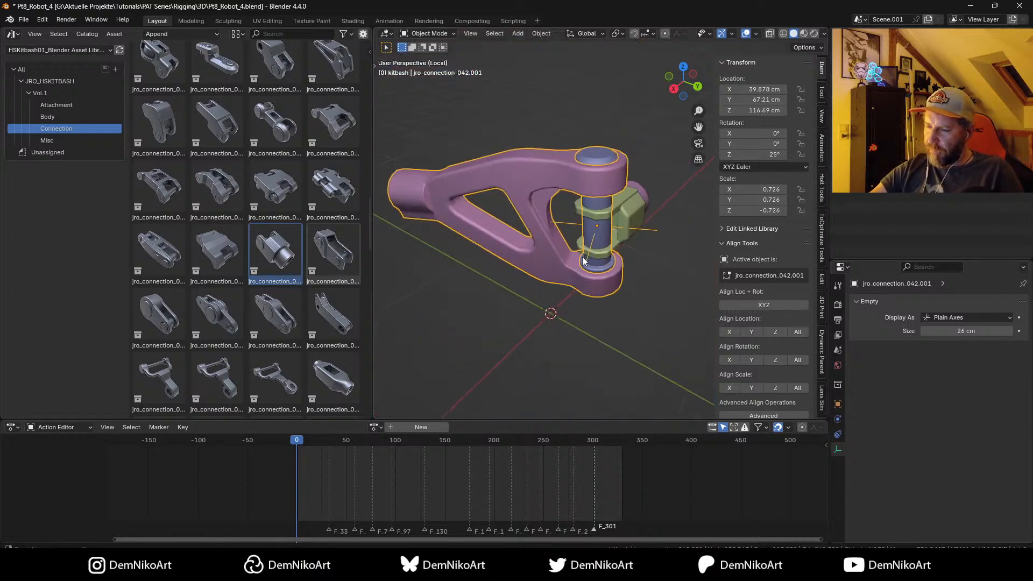
key(ctrl+a)
click(600, 225)
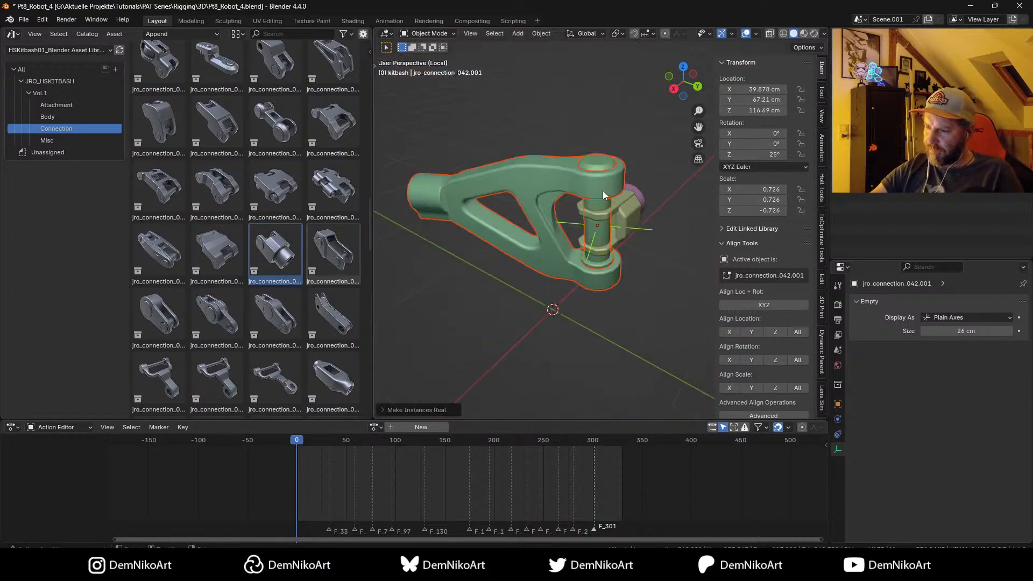
Step: Temporarily hide the connector and pin meshes, delete the leftover empties, and show the hidden meshes again
click(606, 192)
key(h)
click(602, 231)
key(h)
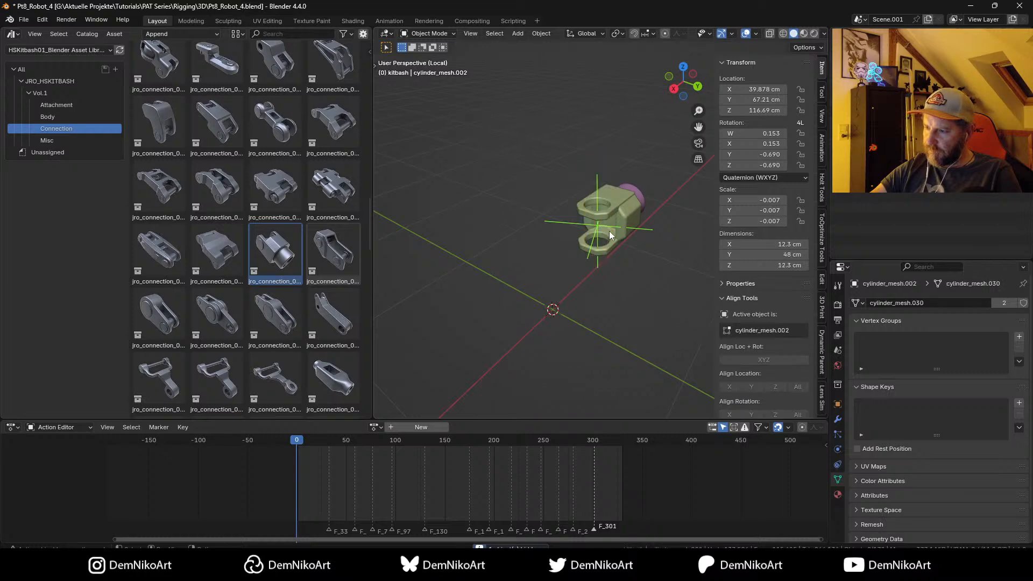
click(608, 230)
key(Delete)
click(604, 229)
key(Delete)
shift+middle_drag(614, 241, 583, 235)
key(alt+h)
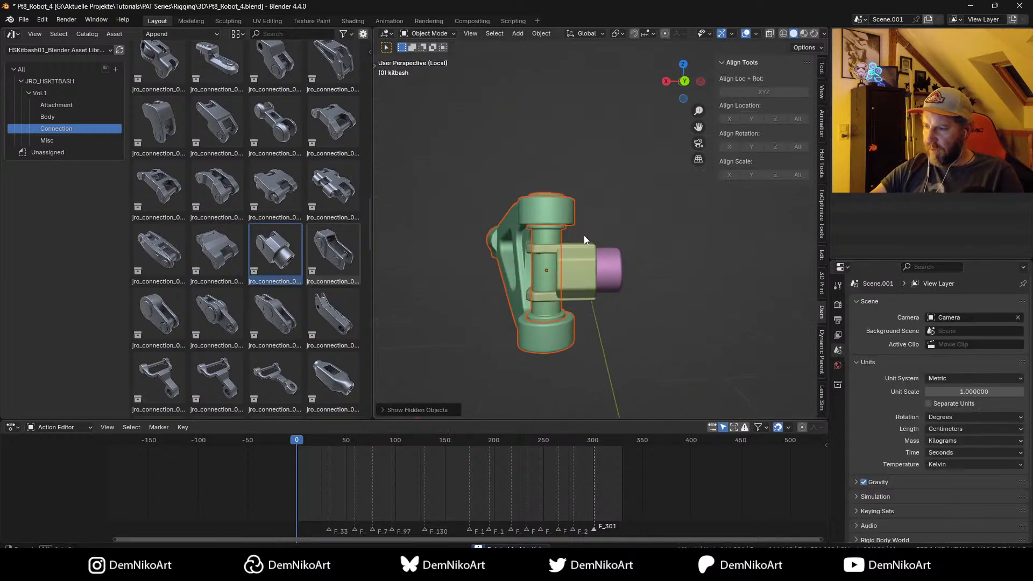
Step: Change the transform pivot and scale the fork body with its purple cylinder by 1.4, returning to the full robot
scroll(608, 232, up, 3)
click(619, 283)
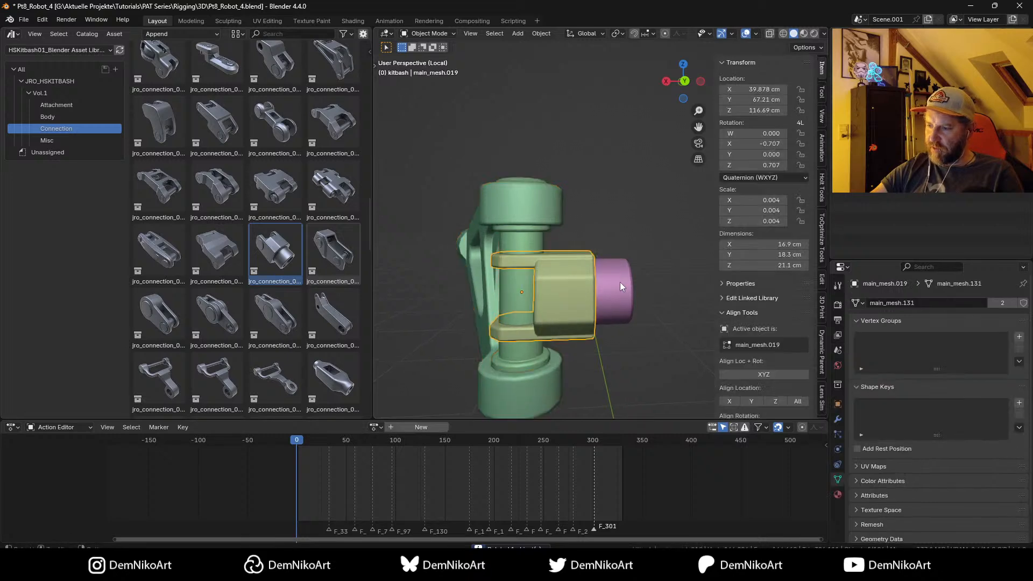
shift+click(582, 290)
click(615, 33)
click(625, 109)
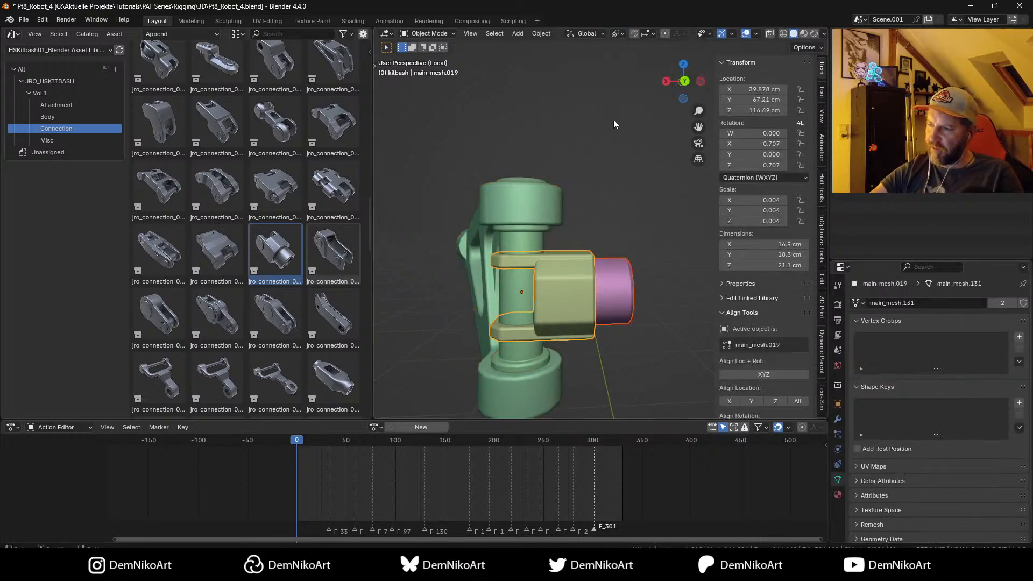
key(s)
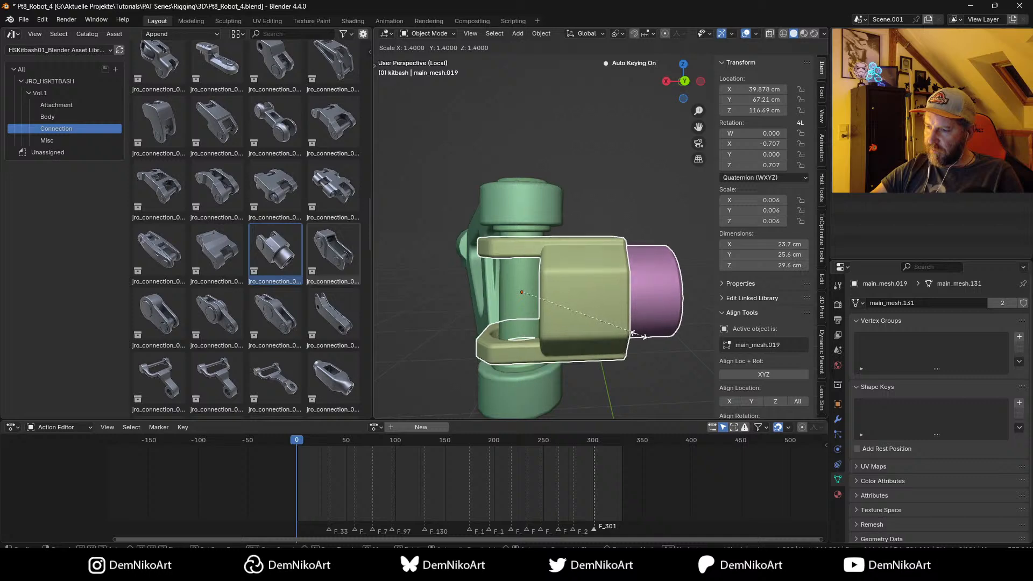
click(637, 331)
middle_drag(637, 331, 602, 295)
key(KP_Divide)
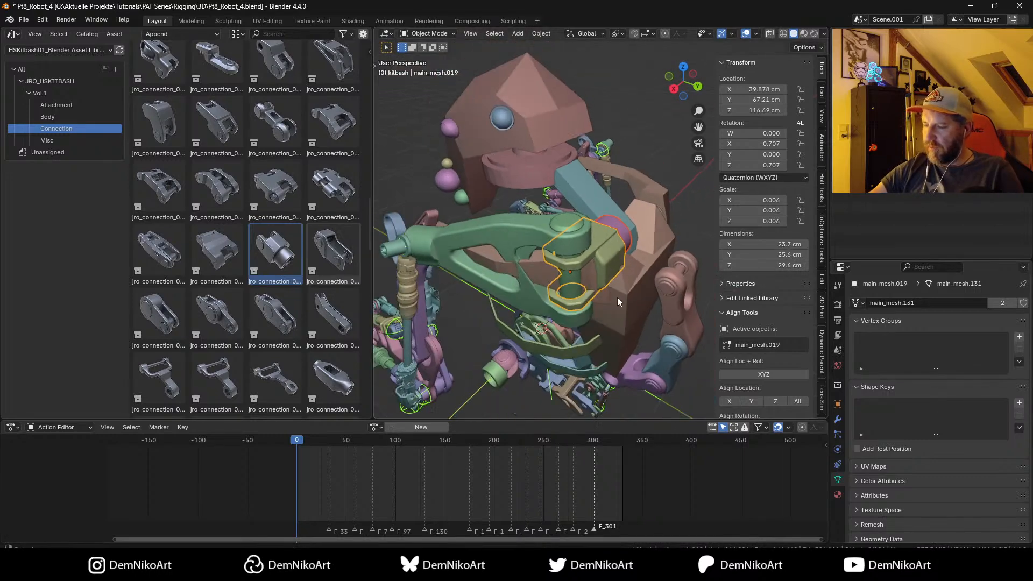
Step: Delete the old placeholder shoulder pieces on the opposite side of the robot
scroll(669, 292, up, 2)
middle_drag(670, 292, 582, 296)
scroll(618, 292, up, 3)
click(612, 259)
key(Delete)
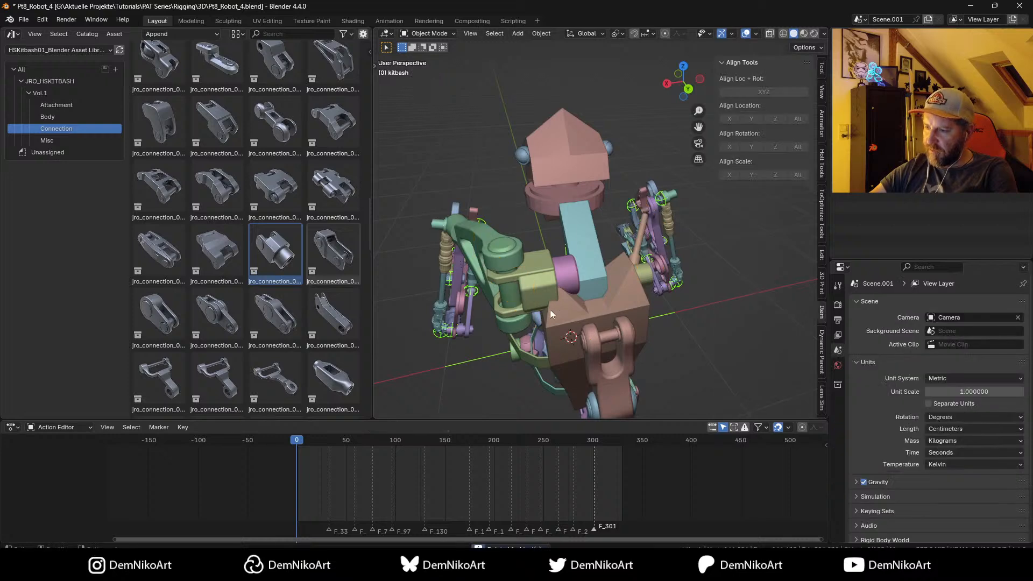
scroll(670, 296, up, 2)
click(664, 293)
middle_drag(664, 293, 554, 231)
key(Delete)
Step: Try to move the shoulder joint parts down about 13.5 cm along Z and outward about 16 cm along X
click(537, 229)
shift+click(477, 214)
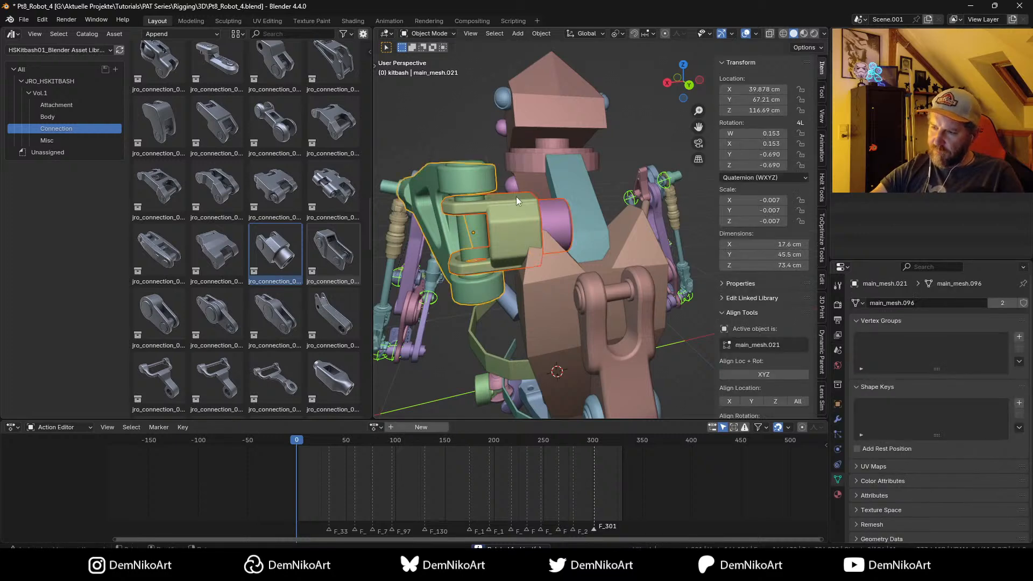
scroll(516, 195, down, 2)
middle_drag(515, 196, 603, 267)
key(g)
key(z)
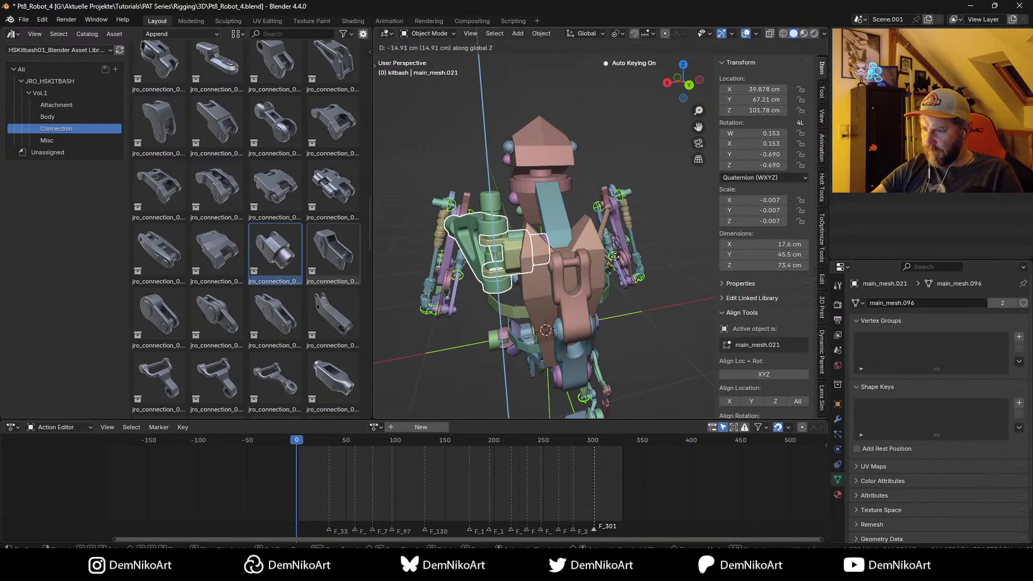
click(617, 258)
key(g)
key(x)
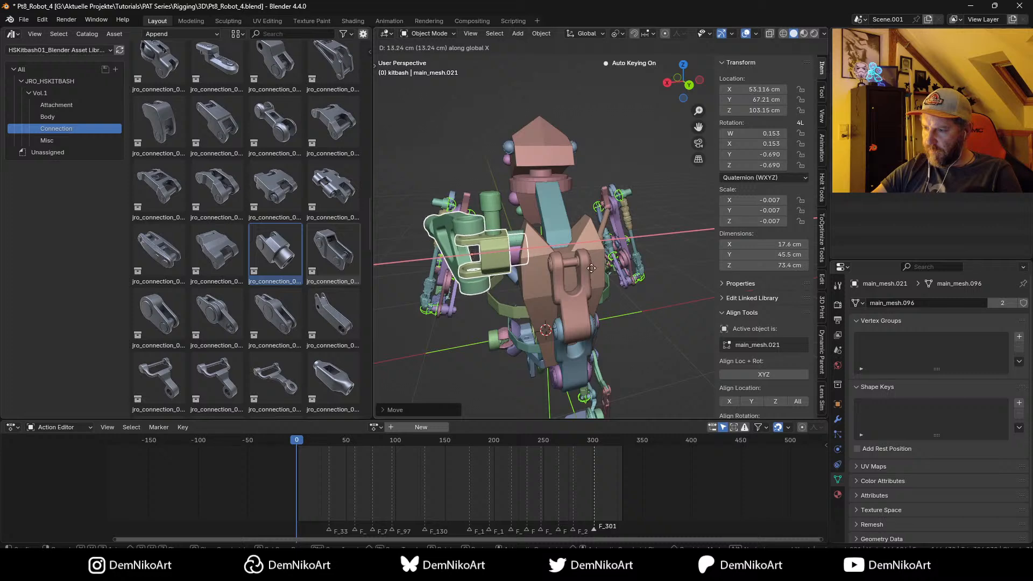
click(589, 274)
Step: Undo the vertical and sideways moves of the shoulder joint parts
click(524, 236)
key(Delete)
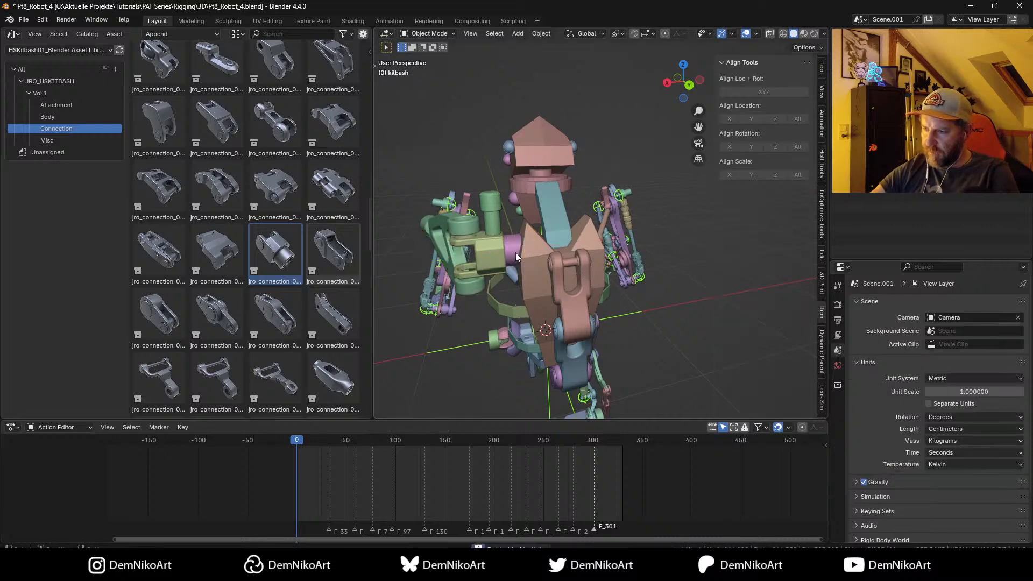
click(515, 253)
shift+click(483, 259)
middle_drag(476, 222, 553, 281)
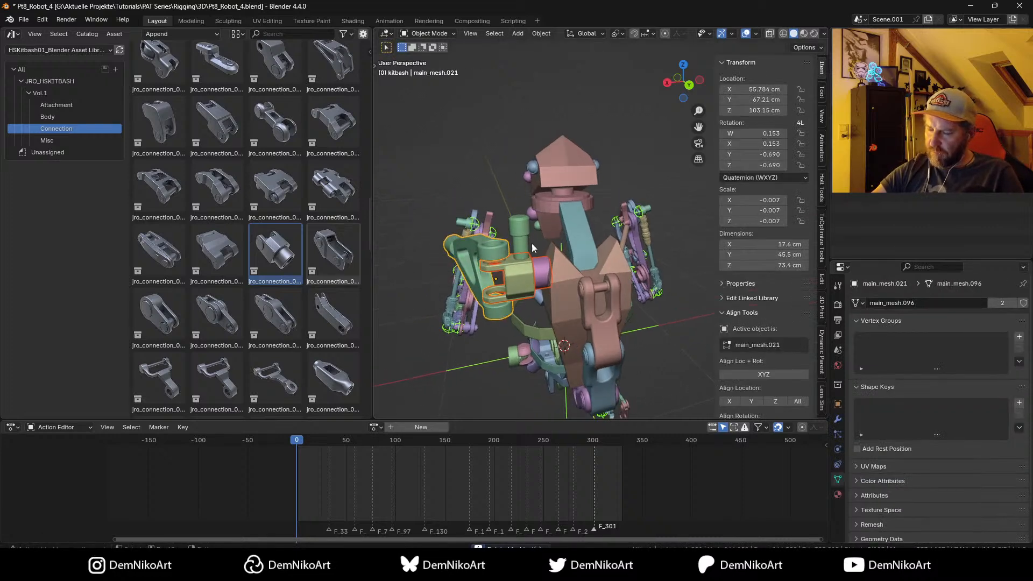
key(ctrl+z)
key(ctrl+z)
key(ctrl+z)
key(ctrl+z)
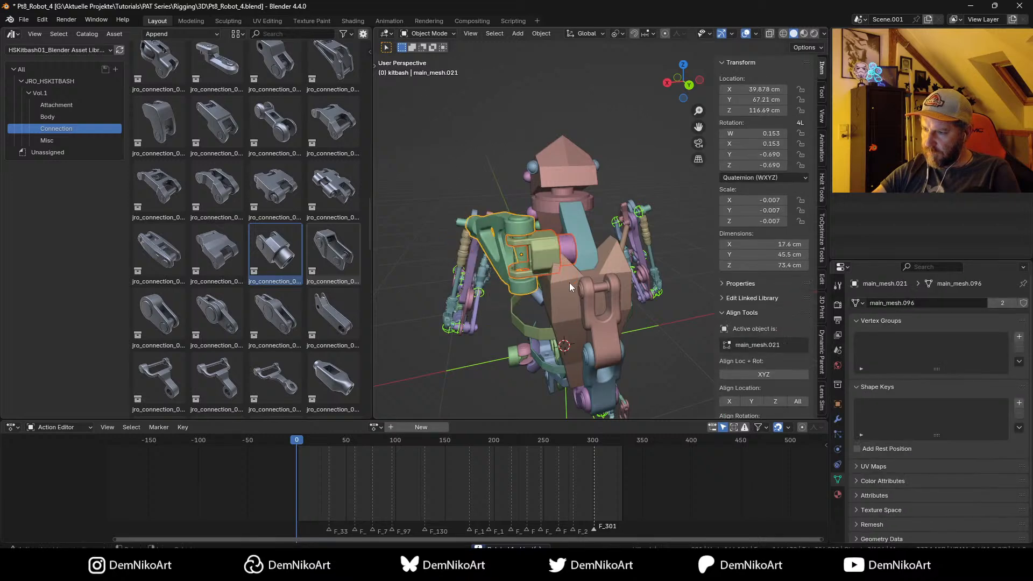
Step: Select the connector, pin, fork body and cylinder of the shoulder joint together and delete them
scroll(540, 294, up, 3)
click(459, 289)
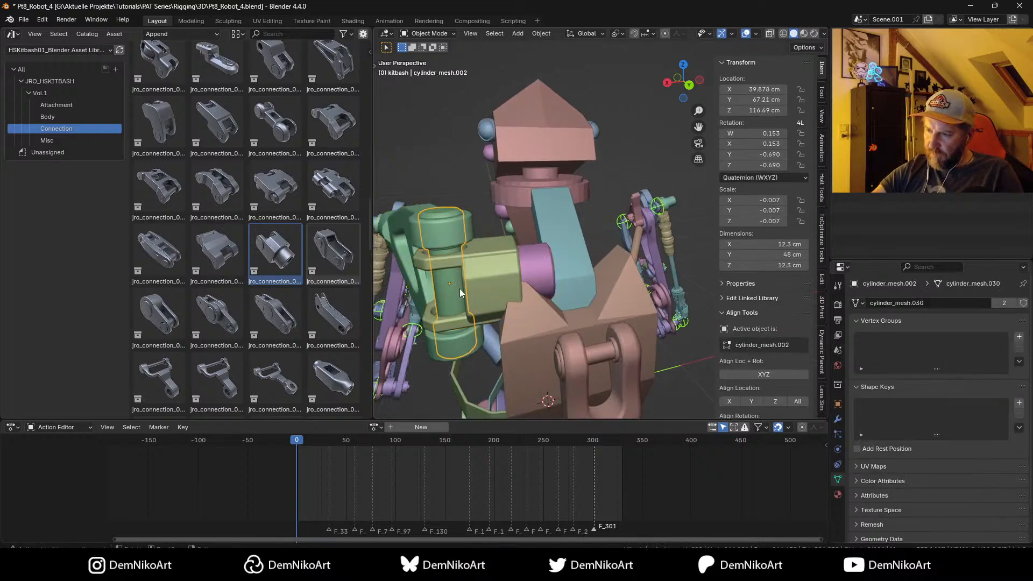
key(KP_Decimal)
click(513, 252)
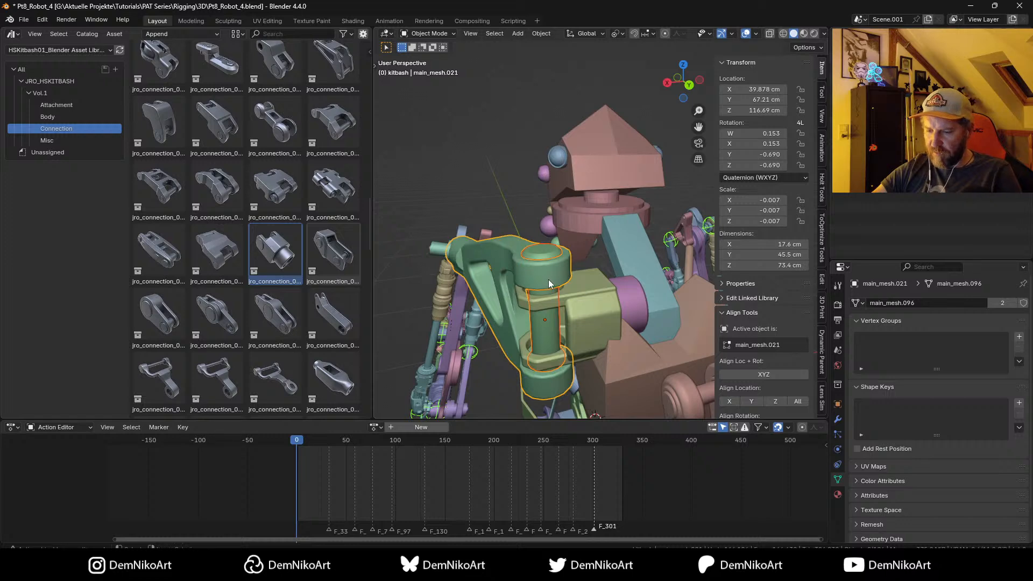
scroll(570, 281, down, 2)
shift+click(634, 286)
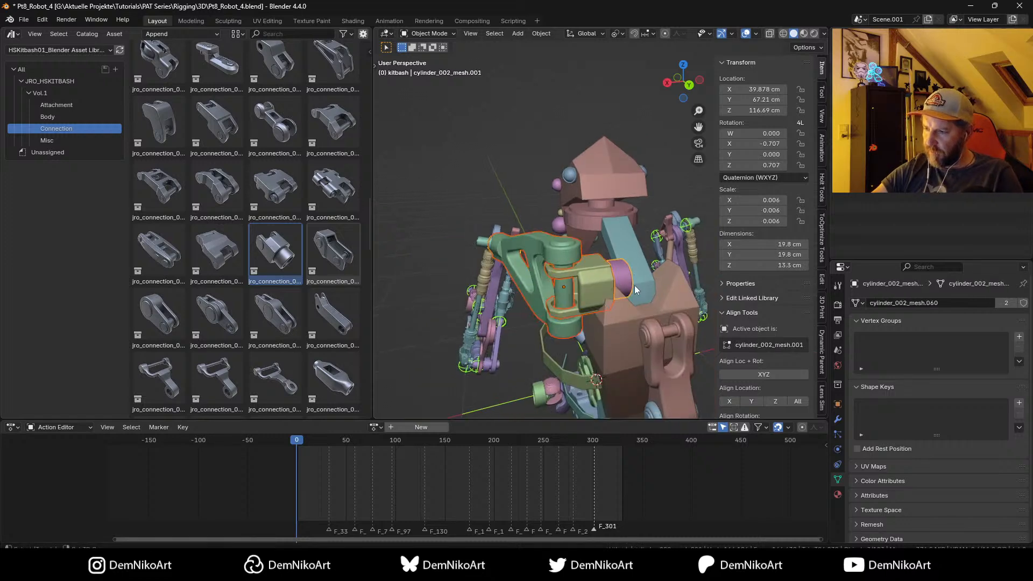
key(Delete)
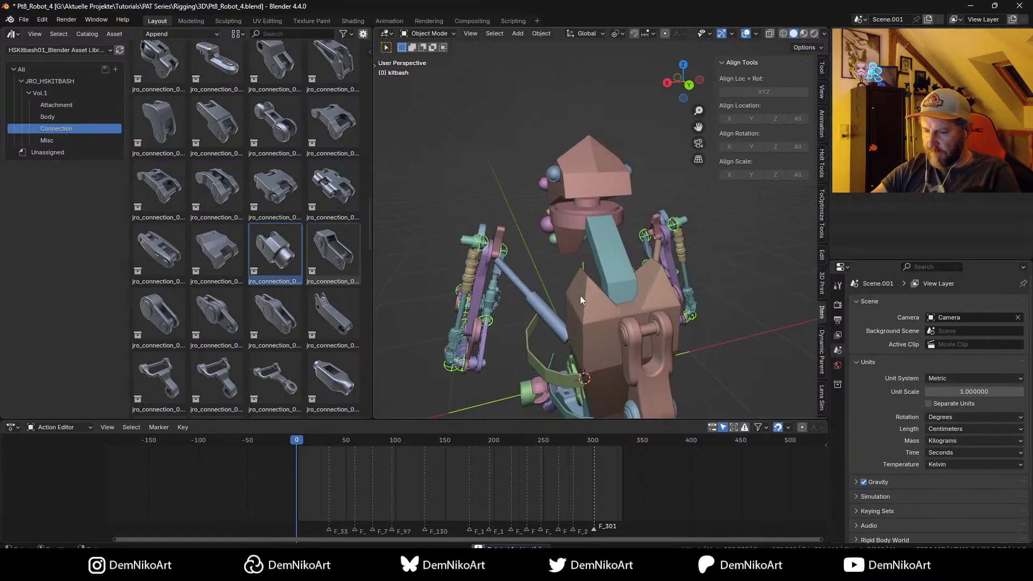
Step: Unhide the shoulder joint parts, lower them along Z and shift them slightly along X against the torso
key(alt+h)
key(g)
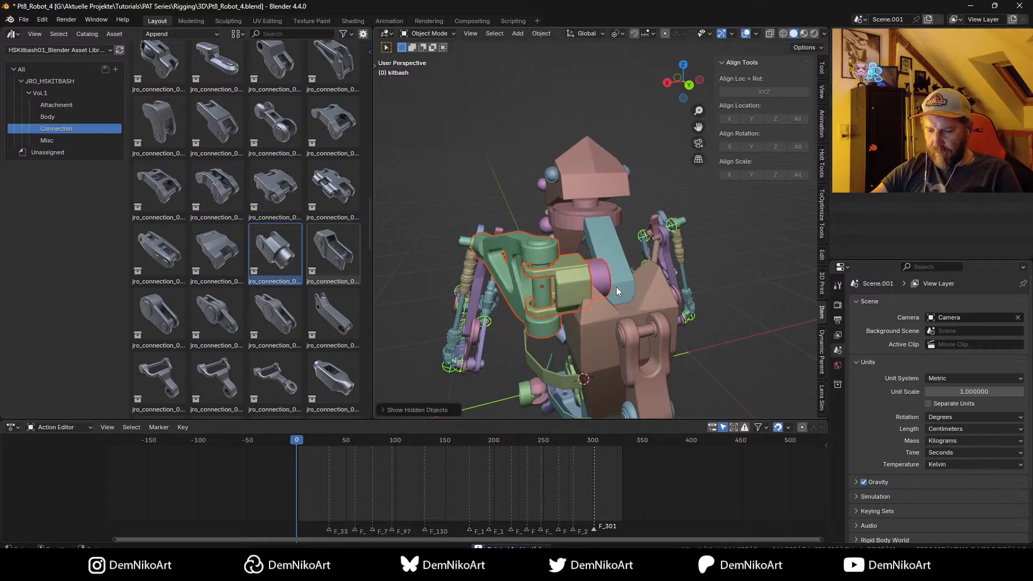
key(z)
click(618, 307)
key(g)
key(x)
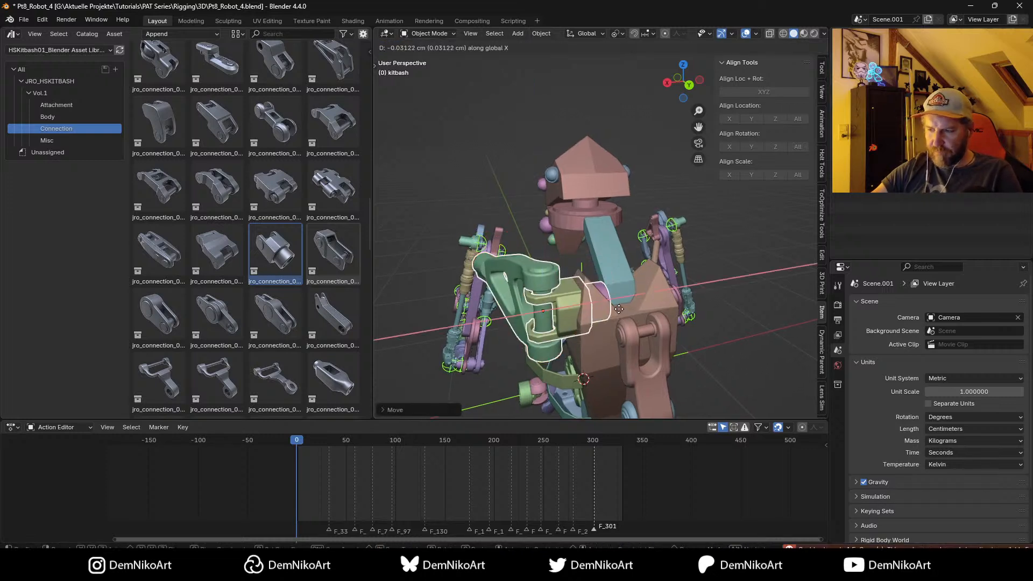
click(618, 317)
Step: Set the origin of the purple shoulder cylinder to its geometry
middle_drag(619, 318, 573, 288)
click(566, 308)
click(573, 288)
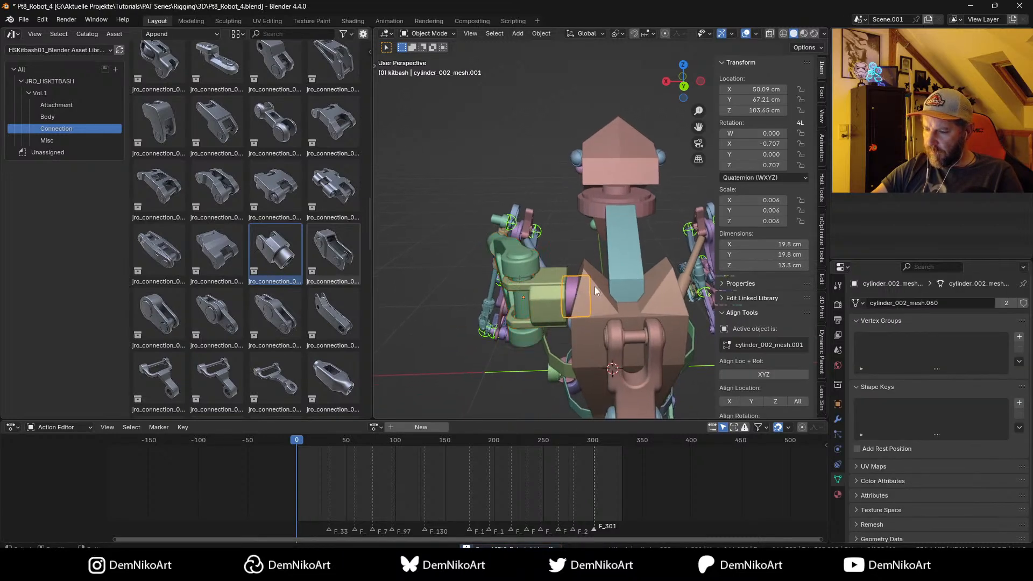
right_click(584, 292)
mouse_move(569, 339)
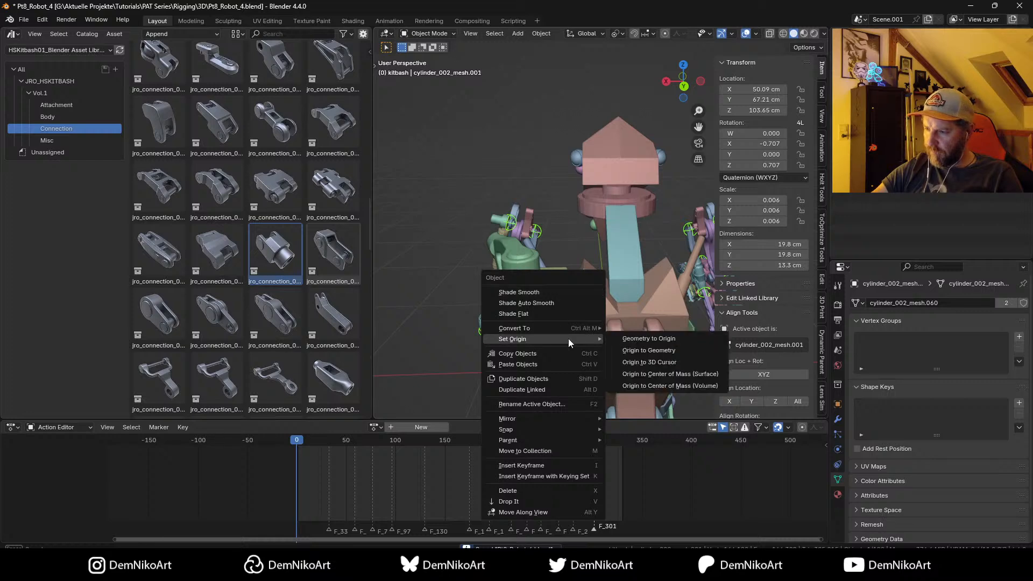
click(665, 351)
Step: Scale the shoulder connector, fork body and cylinder together to about 0.8 of their size
shift+click(547, 299)
shift+click(529, 262)
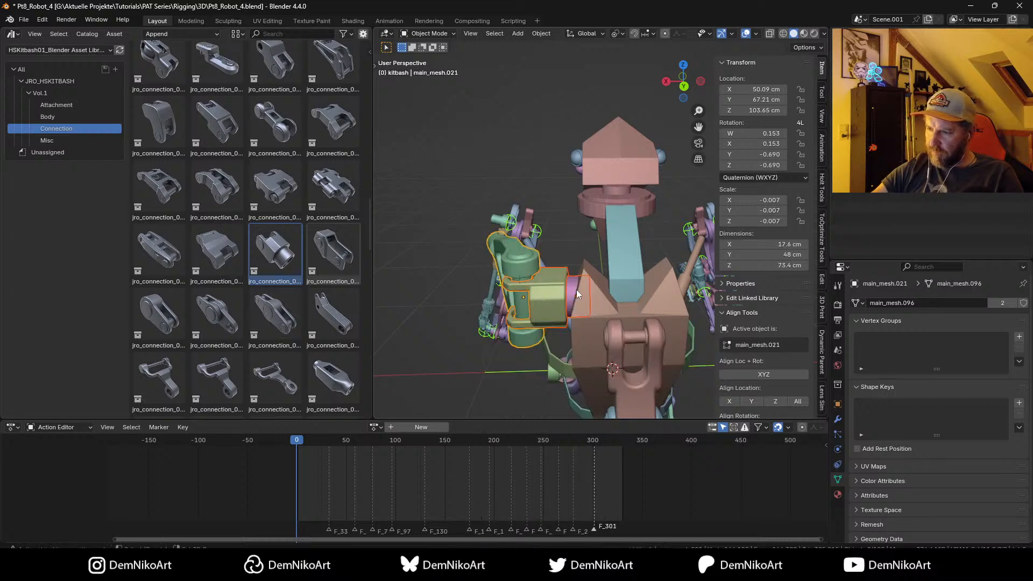
shift+click(576, 289)
key(s)
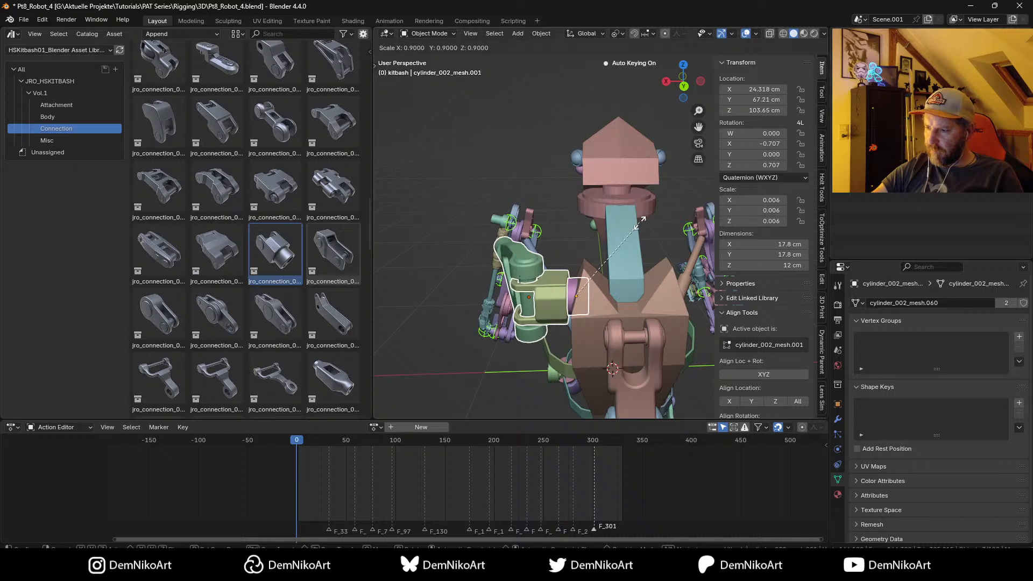
click(640, 222)
mouse_move(619, 262)
middle_down()
mouse_move(640, 303)
mouse_move(628, 300)
mouse_move(638, 298)
mouse_move(623, 277)
middle_up()
scroll(593, 272, up, 2)
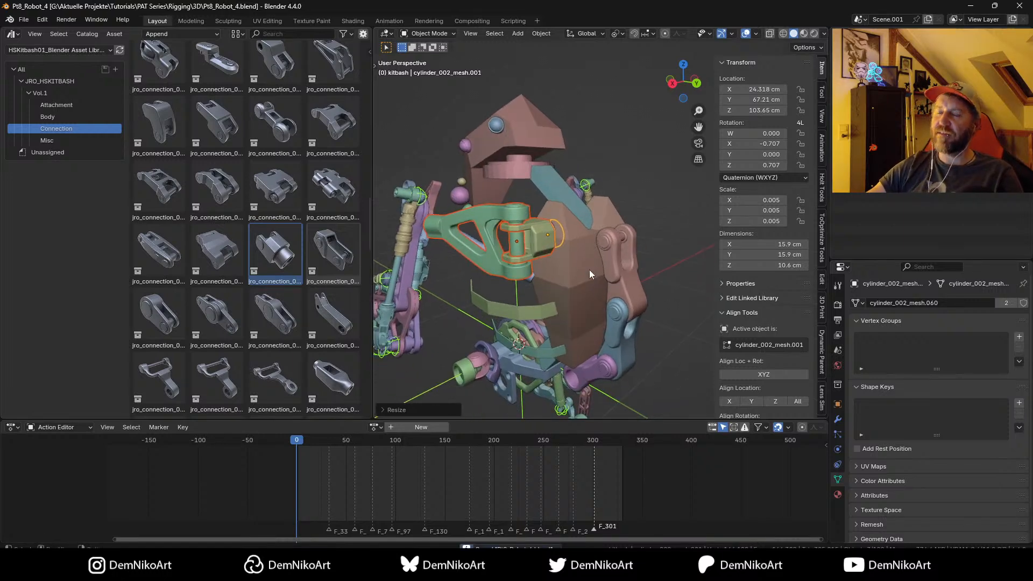
Step: Rotate the green triangular shoulder connector about 15° inward toward the body in the top view
middle_drag(588, 278, 497, 223)
click(497, 223)
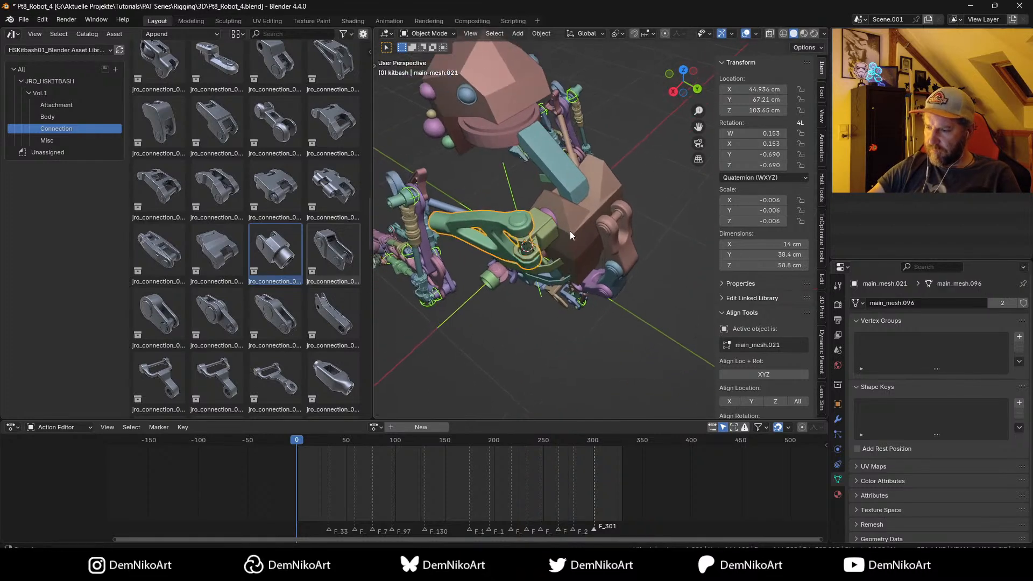
key(KP_7)
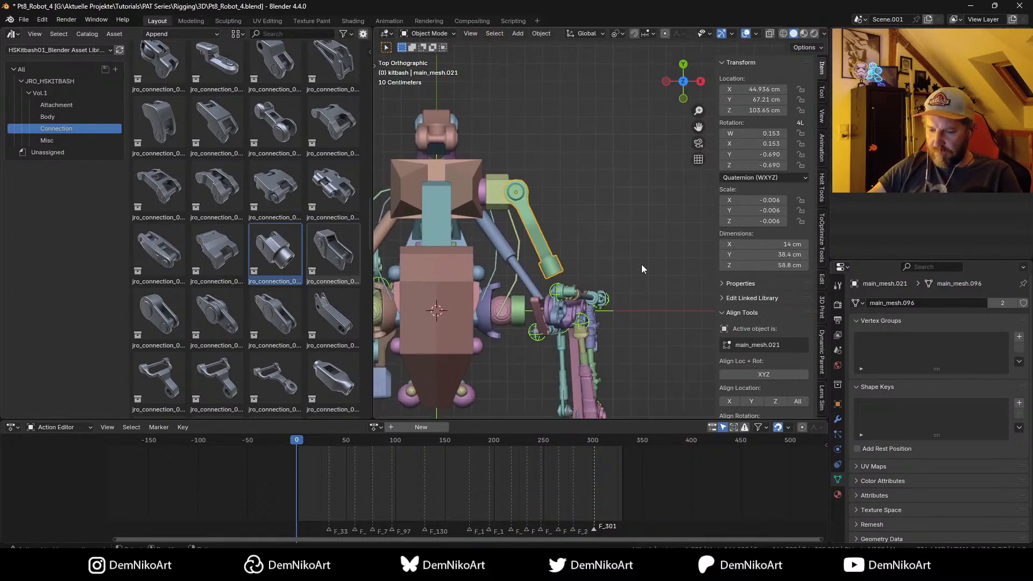
key(r)
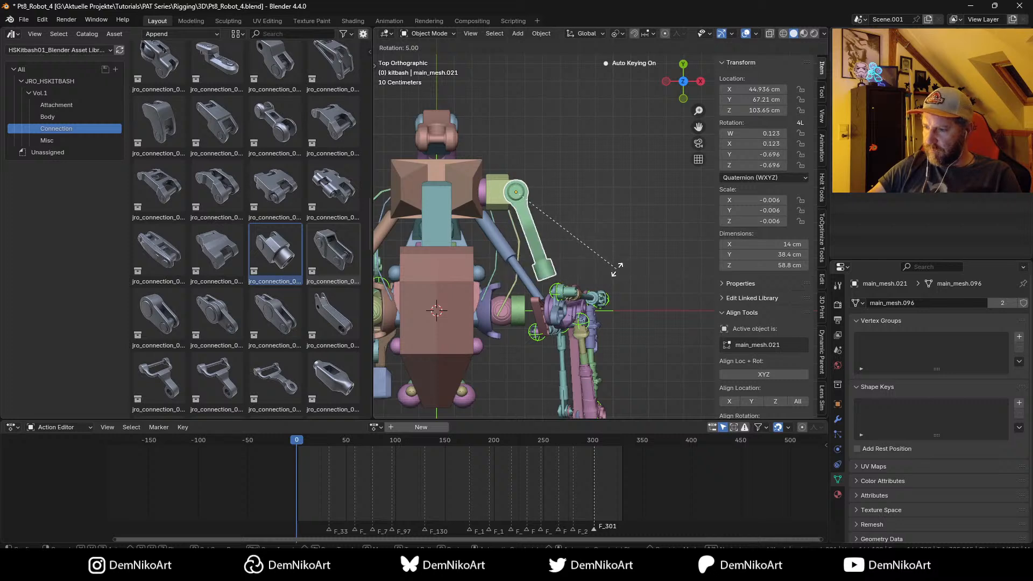
click(605, 285)
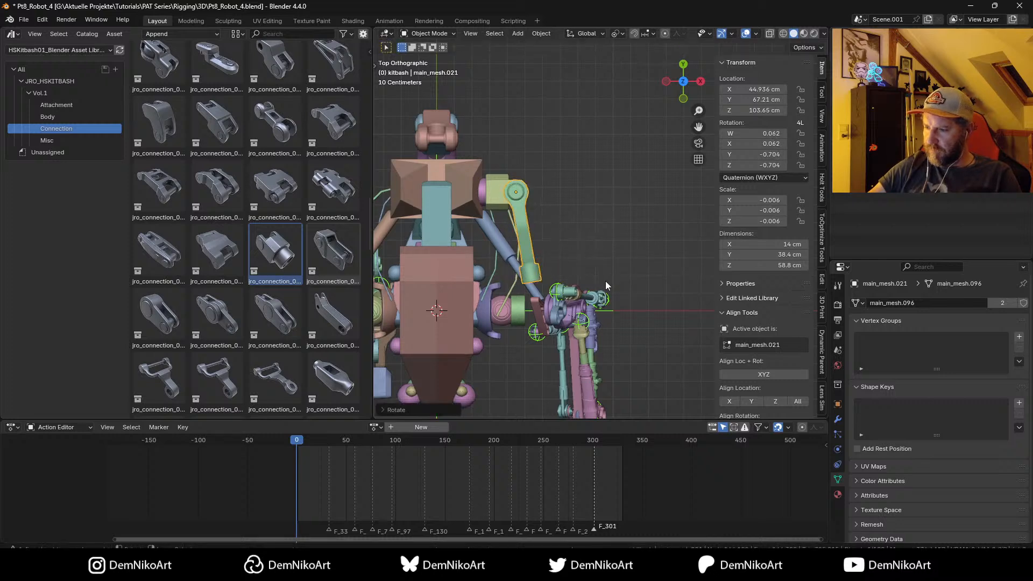
Step: Snap the 3D cursor to the pink triangular plate at the top of the arm and check the cursor's location
middle_drag(605, 281, 567, 251)
click(574, 270)
click(534, 220)
scroll(553, 264, up, 3)
key(shift+s)
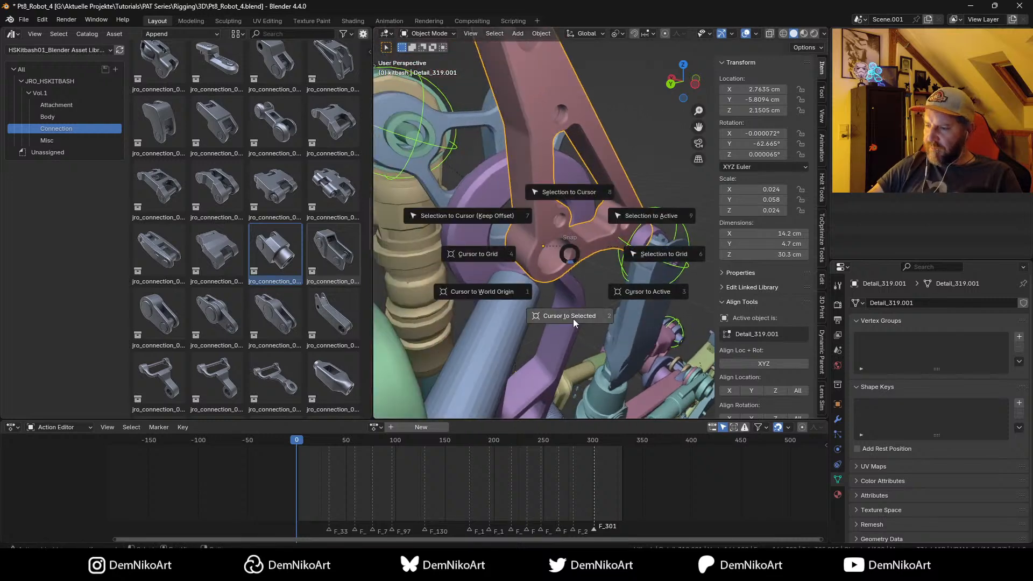
click(573, 318)
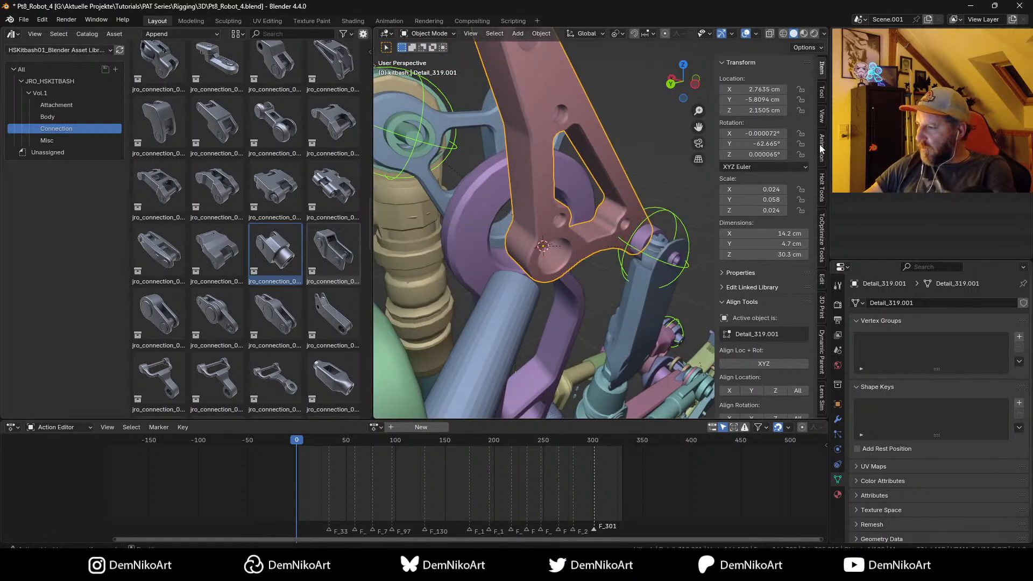
click(822, 116)
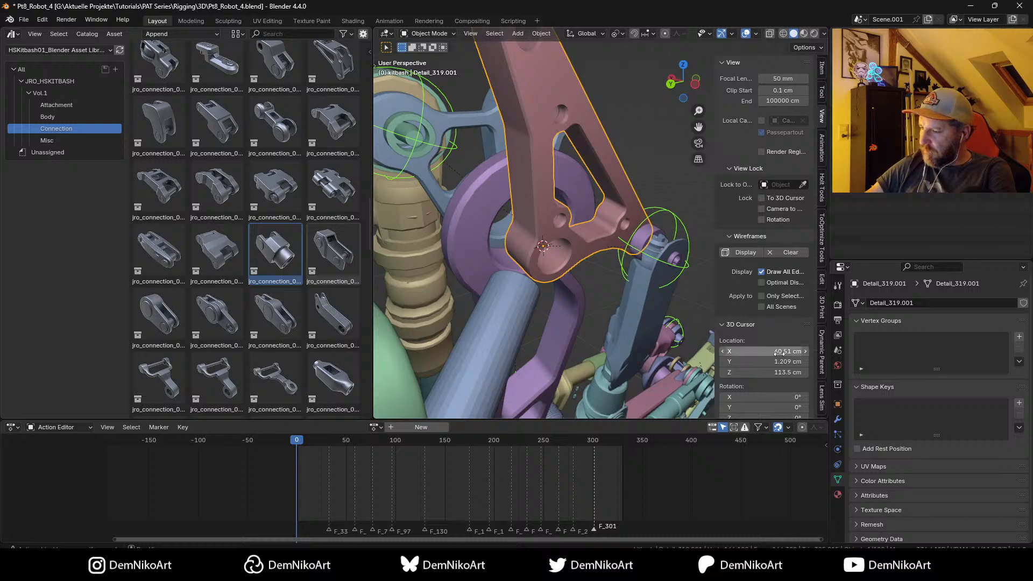
scroll(775, 334, down, 3)
scroll(776, 324, up, 2)
click(821, 67)
Step: Make a linked duplicate of the hip ball joint's socket, middle piece and base, and place it near the upper arm
middle_drag(658, 225, 570, 253)
scroll(567, 258, down, 3)
middle_drag(560, 292, 490, 293)
click(490, 294)
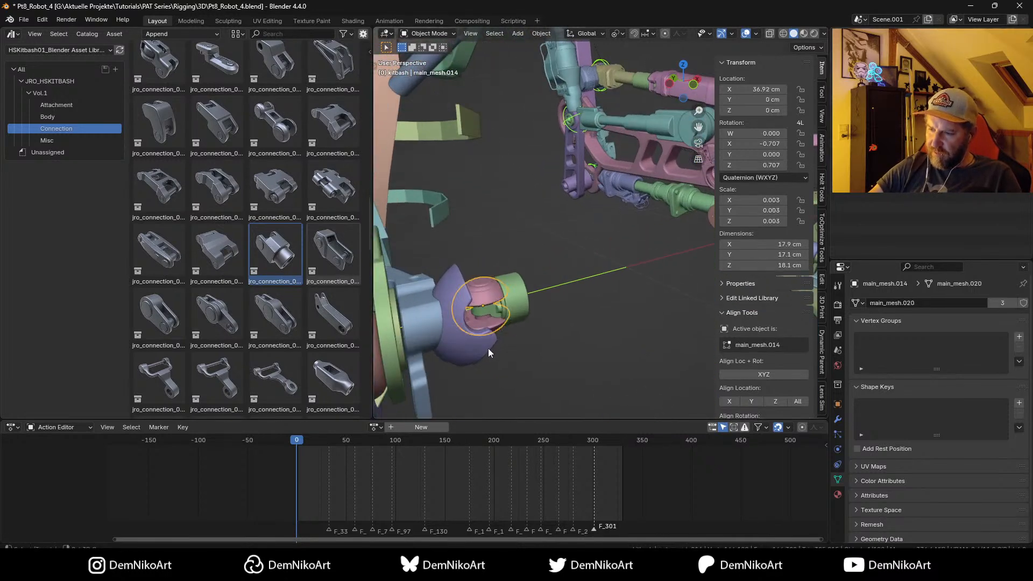
shift+click(489, 347)
shift+click(518, 305)
middle_drag(563, 304, 562, 341)
key(alt+d)
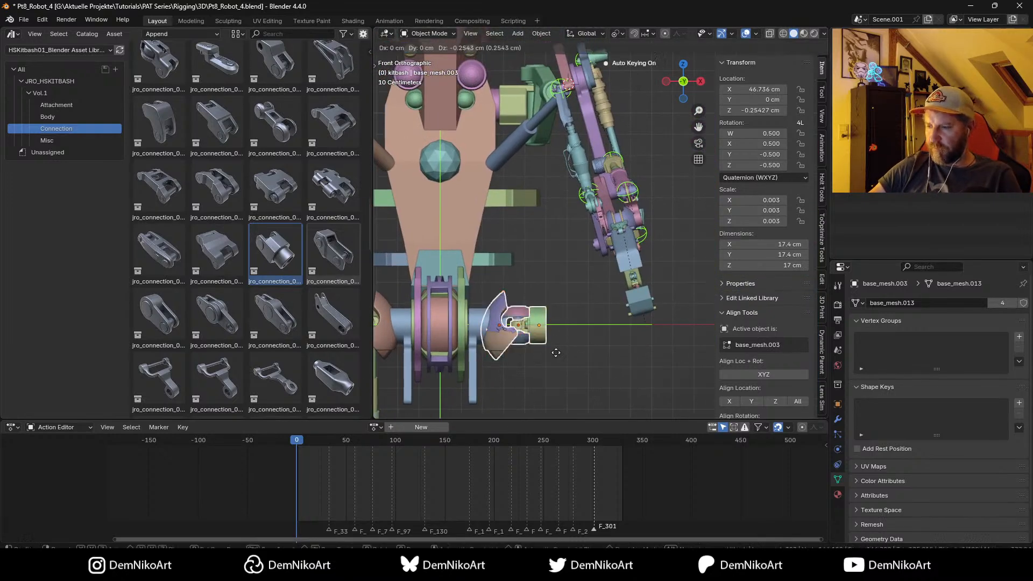
click(579, 150)
Step: Scale the duplicated ball joint to about 0.6 of its size
key(s)
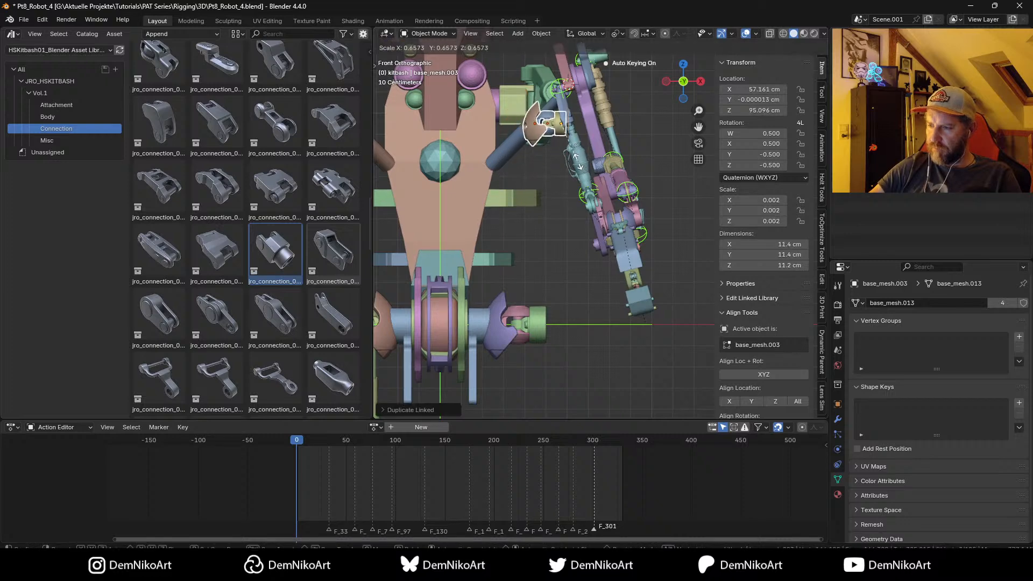
click(578, 157)
alt+middle_drag(578, 157, 598, 284)
scroll(567, 269, up, 6)
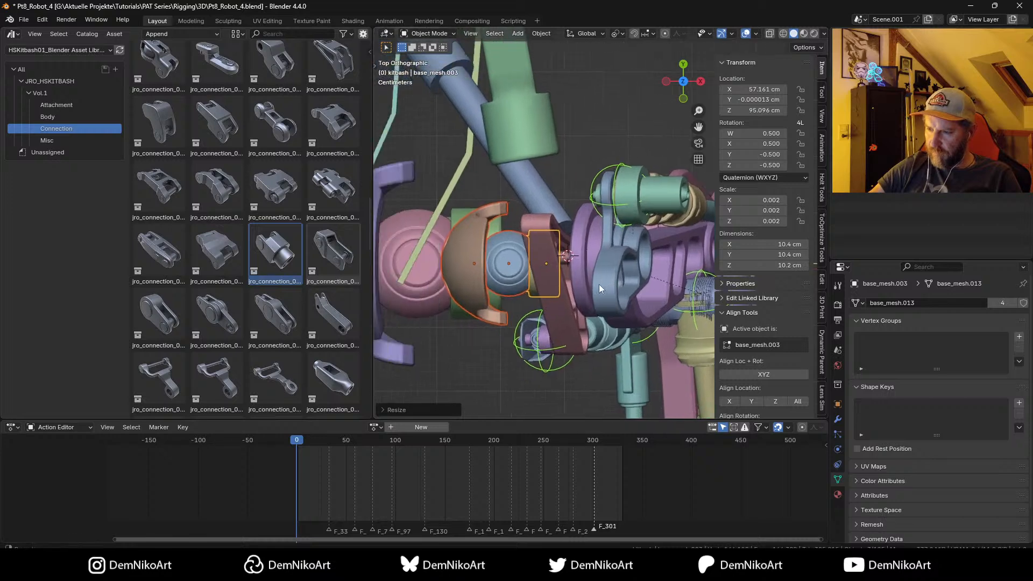
scroll(583, 279, up, 1)
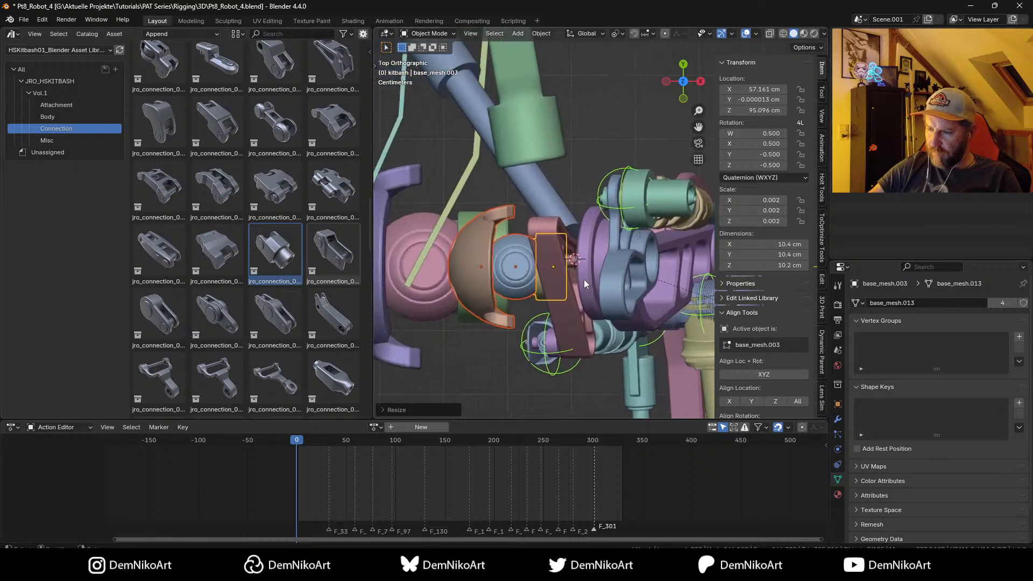
Step: Snap the duplicated ball joint's base to the 3D cursor and offset it about 2.4 cm inward along X
click(546, 293)
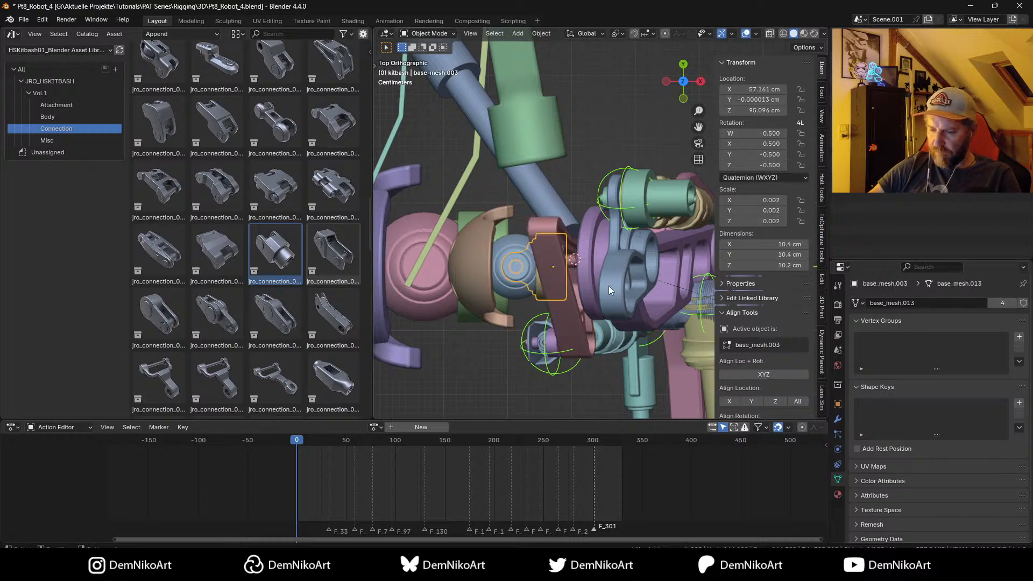
key(shift+s)
key(2)
middle_drag(611, 288, 627, 230)
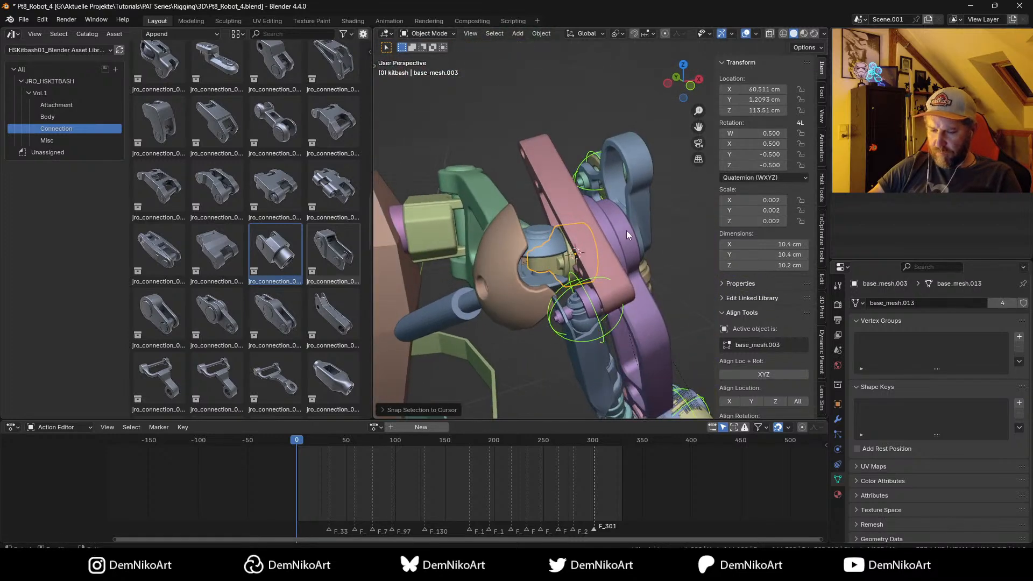
key(g)
key(x)
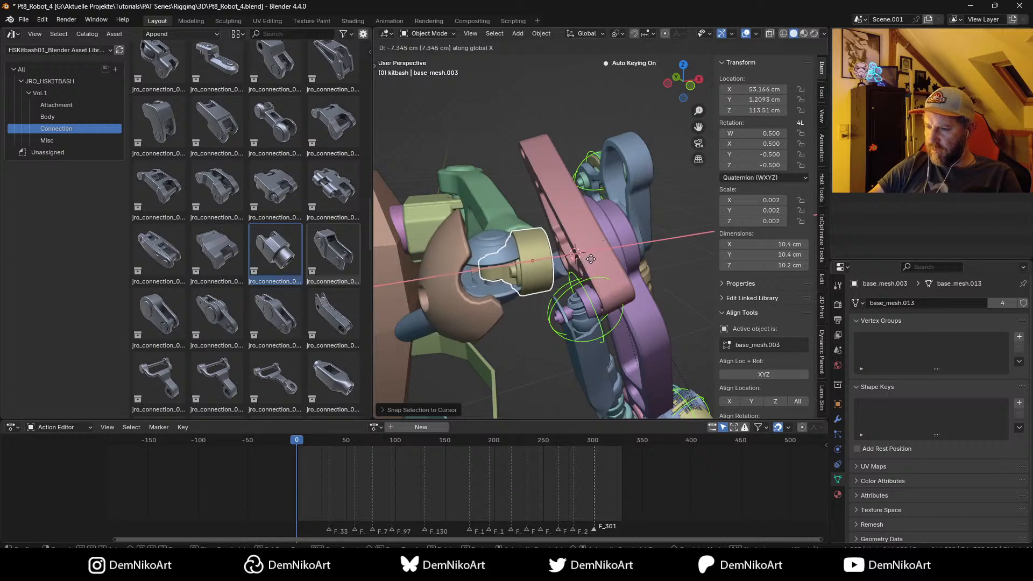
click(616, 247)
mouse_move(617, 247)
middle_down()
mouse_move(613, 271)
mouse_move(595, 272)
mouse_move(591, 262)
mouse_move(620, 280)
mouse_move(608, 257)
middle_up()
Step: Clear the rotation of the Arm L armature and rotate it 90° about the global Z axis
click(616, 292)
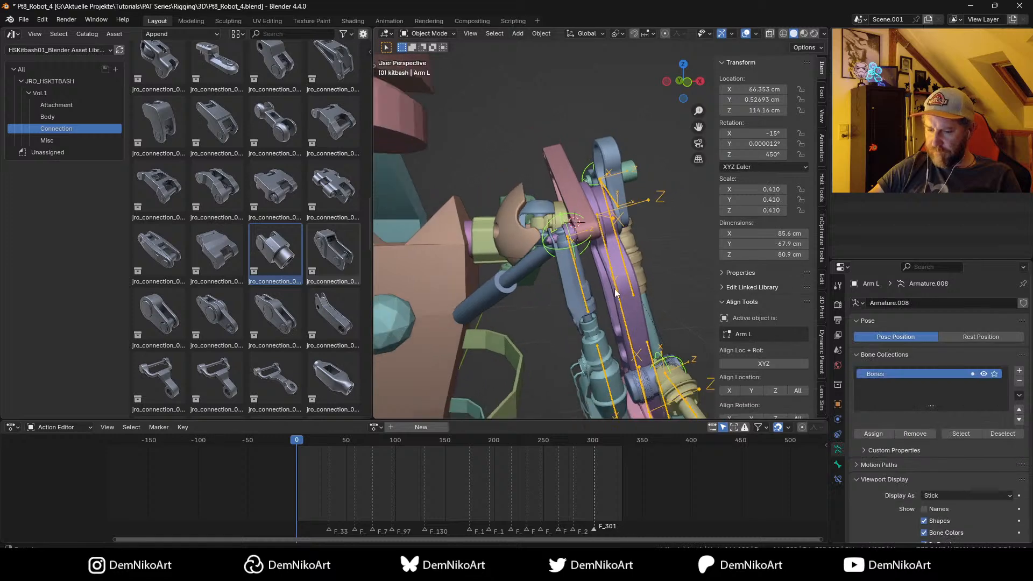
middle_drag(616, 292, 628, 263)
key(alt+r)
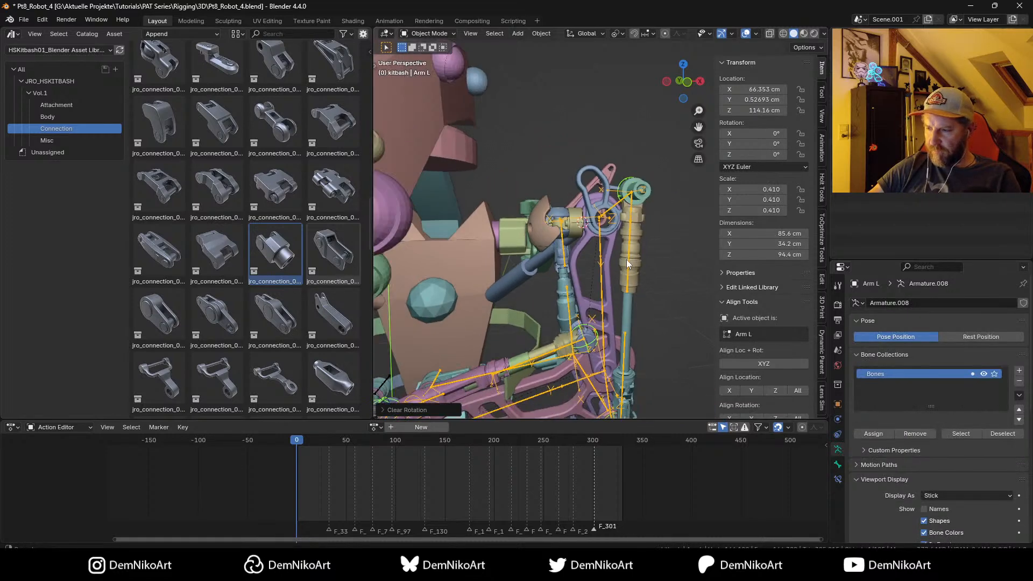
scroll(627, 259, down, 6)
middle_drag(624, 302, 623, 307)
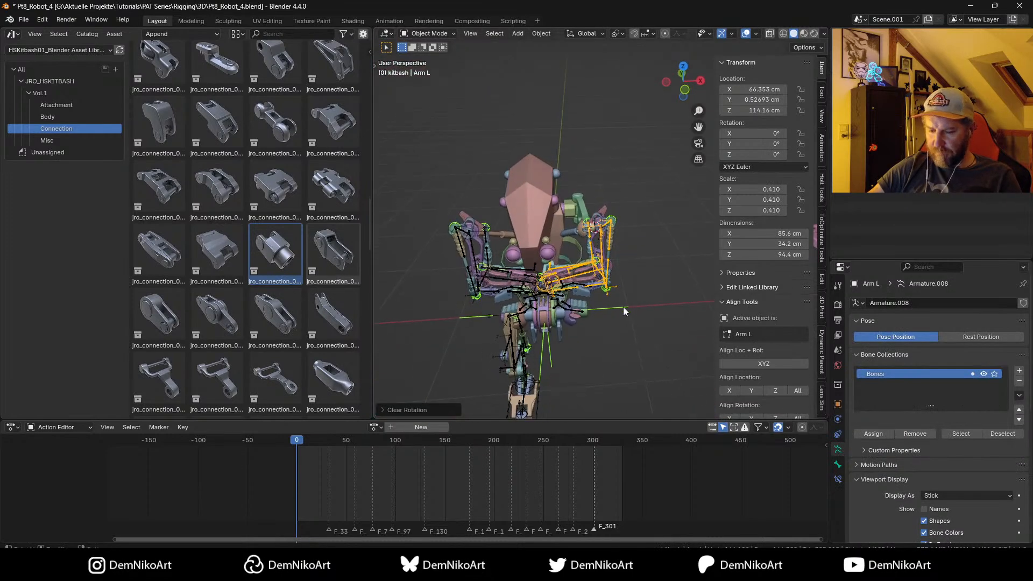
key(r)
key(z)
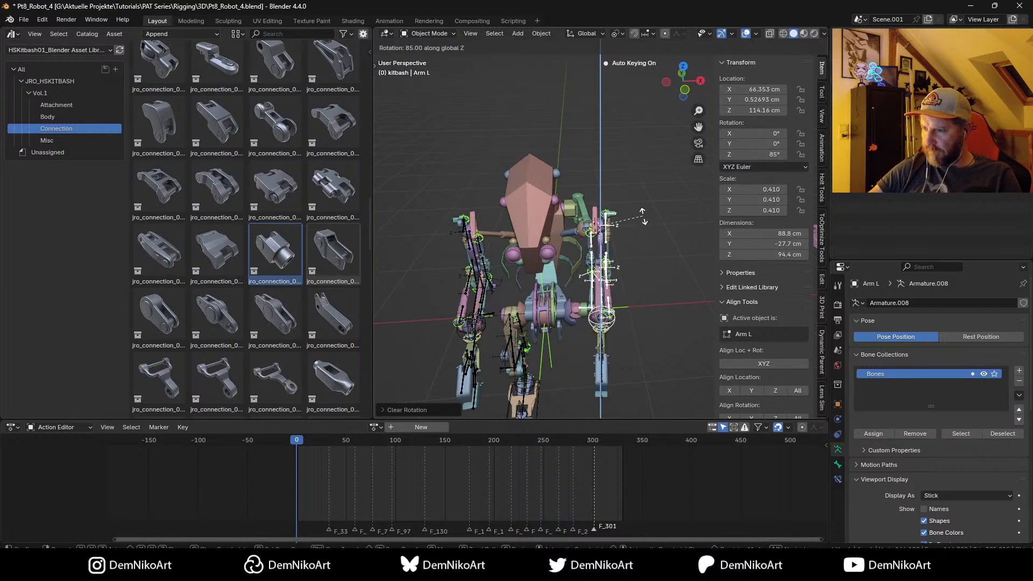
click(621, 289)
scroll(621, 290, up, 5)
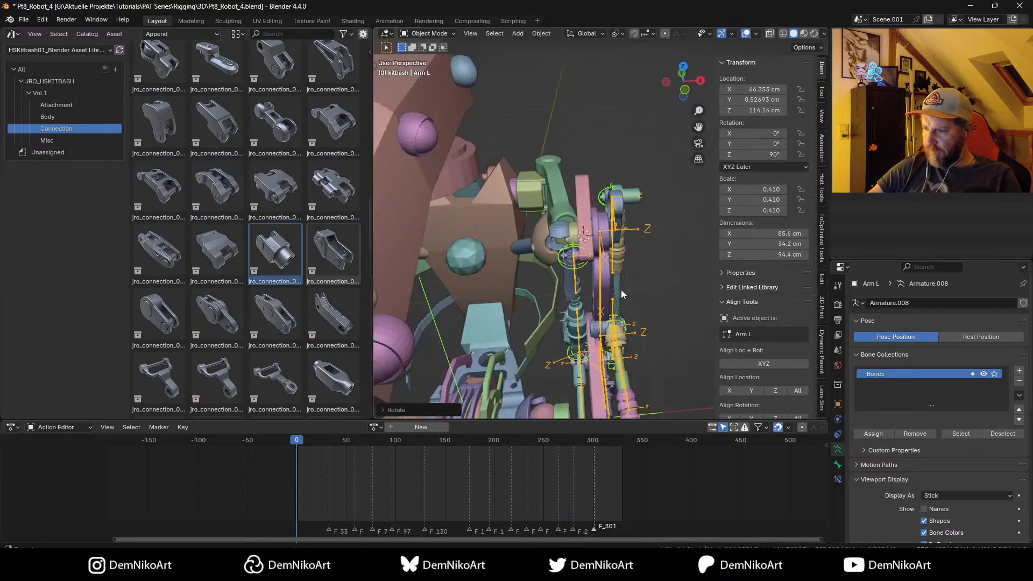
scroll(620, 290, up, 5)
middle_drag(587, 272, 608, 256)
click(602, 257)
shift+click(565, 275)
shift+click(606, 255)
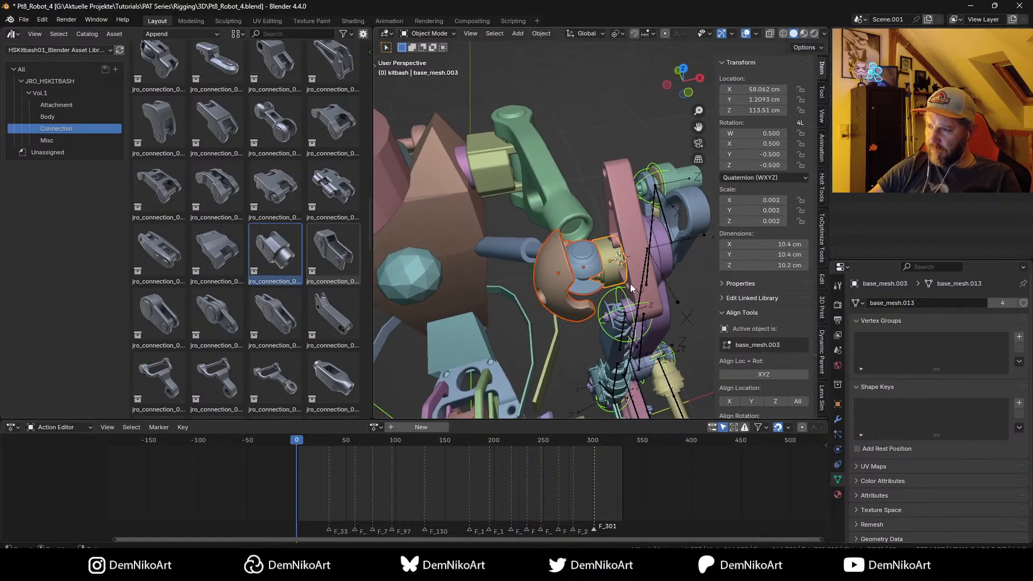
key(r)
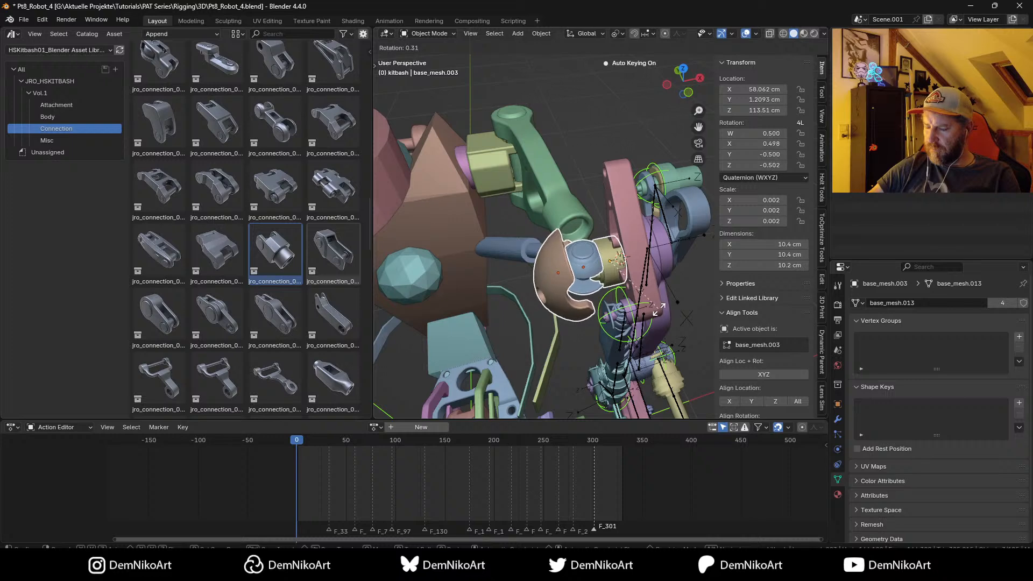
right_click(613, 281)
middle_drag(613, 281, 615, 314)
Step: Save the file and rotate the brown socket of the duplicated joint about 80° in the top view
key(ctrl+s)
click(603, 310)
key(KP_7)
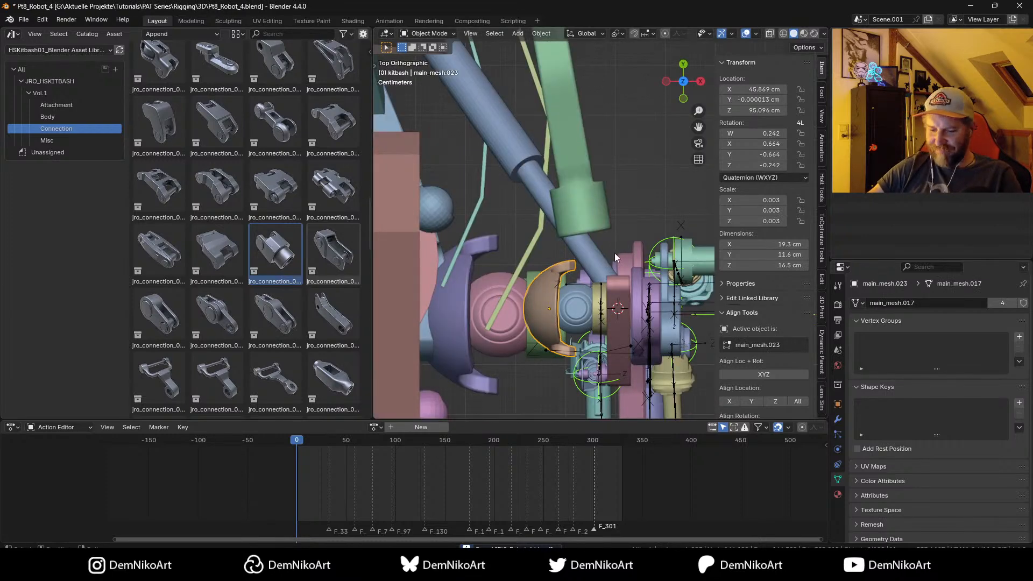
key(r)
click(598, 278)
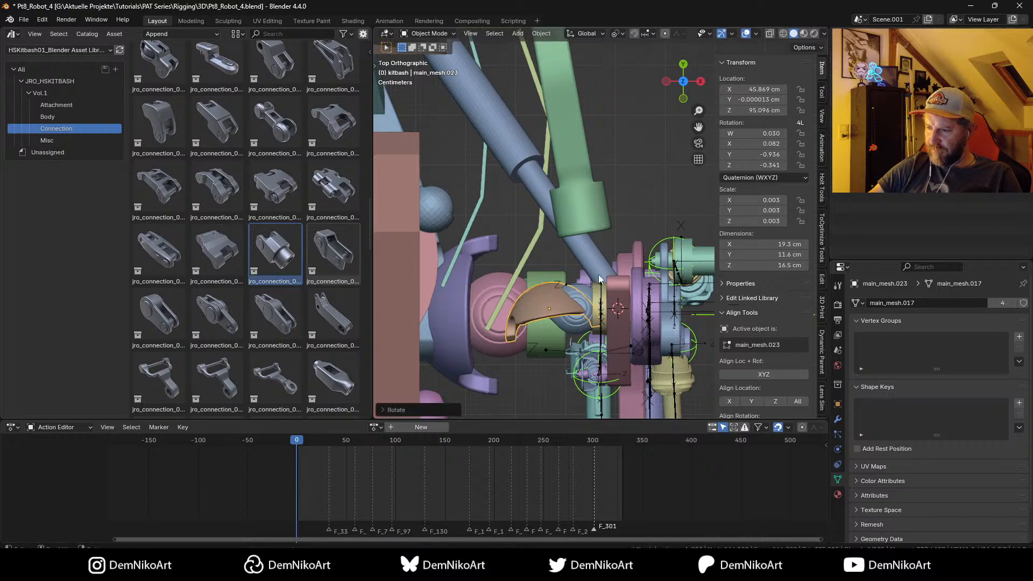
Step: Move the brown socket to the end of the green connector, at about X 53.5, Y 12.4 and Z 92.2 cm
key(g)
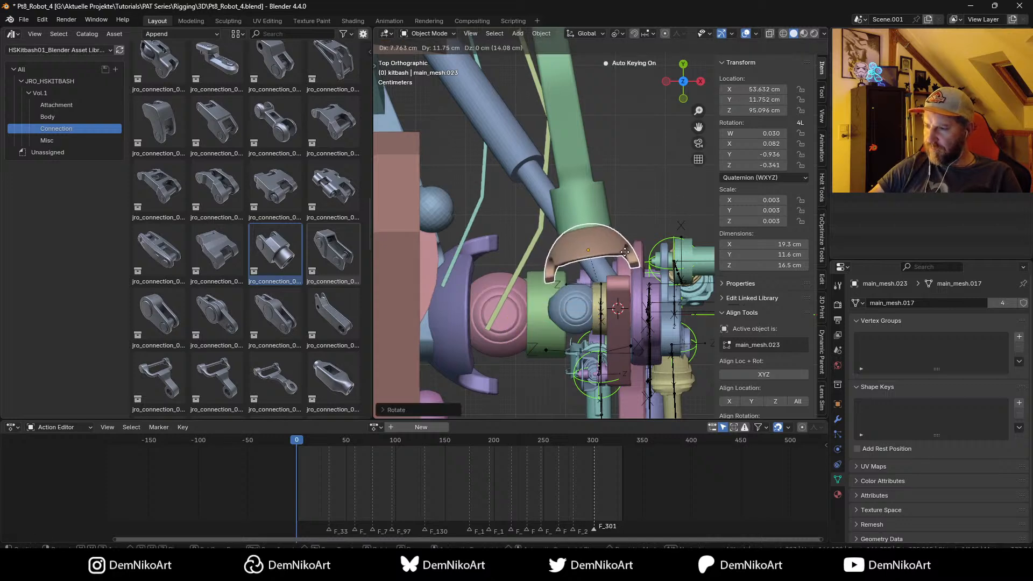
click(624, 248)
mouse_move(623, 250)
middle_down()
mouse_move(615, 269)
mouse_move(634, 255)
middle_up()
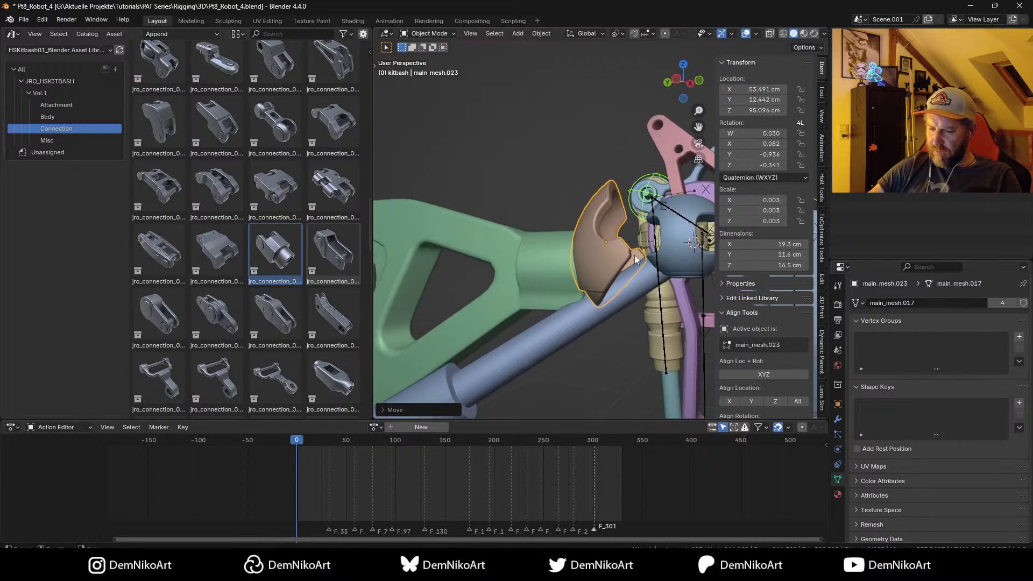
key(g)
key(z)
click(632, 279)
middle_drag(669, 211, 591, 276)
scroll(640, 272, up, 5)
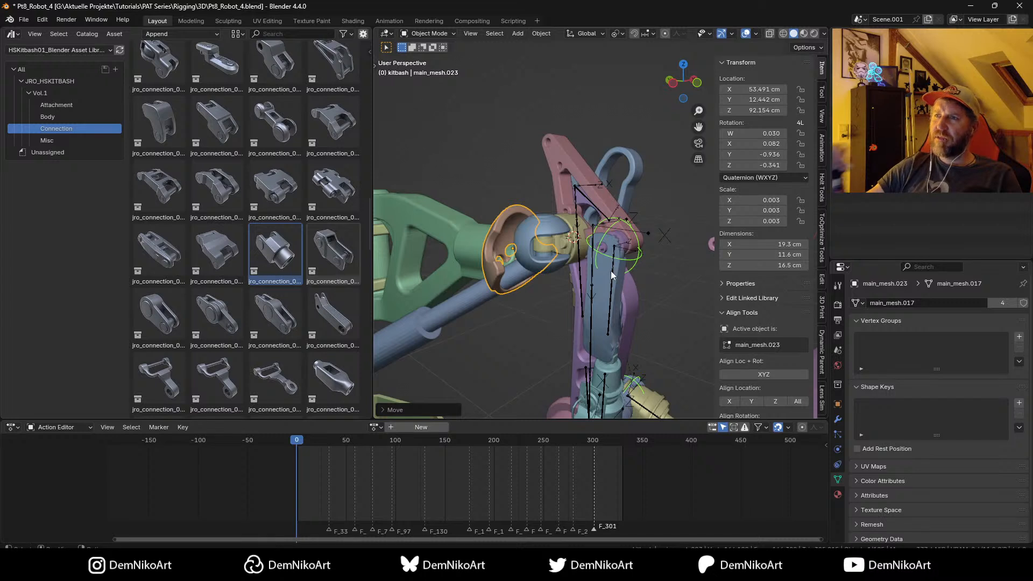
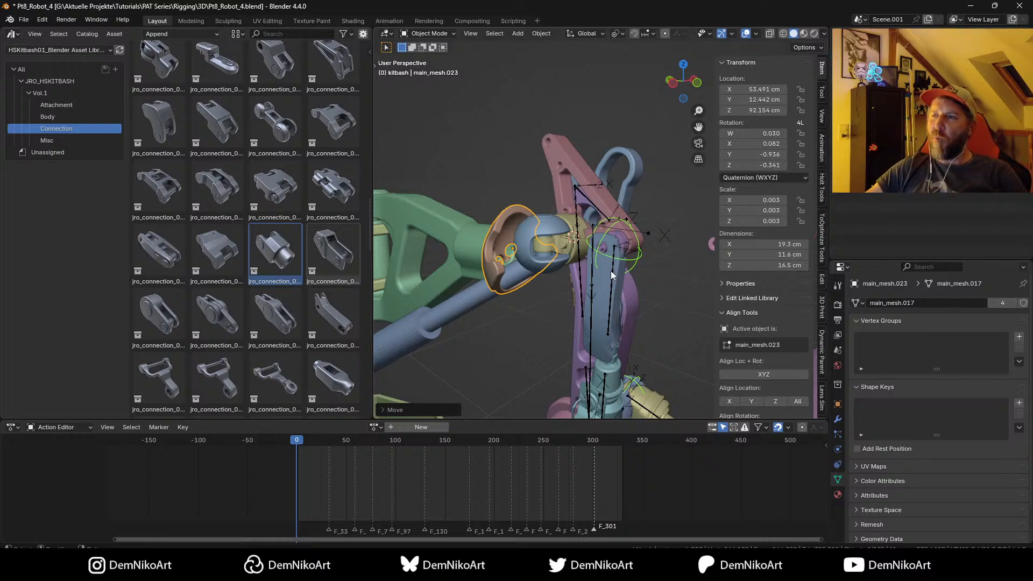
Step: Shorten the blue cylinder behind the brown socket along its local Z axis to a length of about 43.9 cm
middle_drag(573, 295, 625, 269)
scroll(634, 270, up, 3)
click(538, 242)
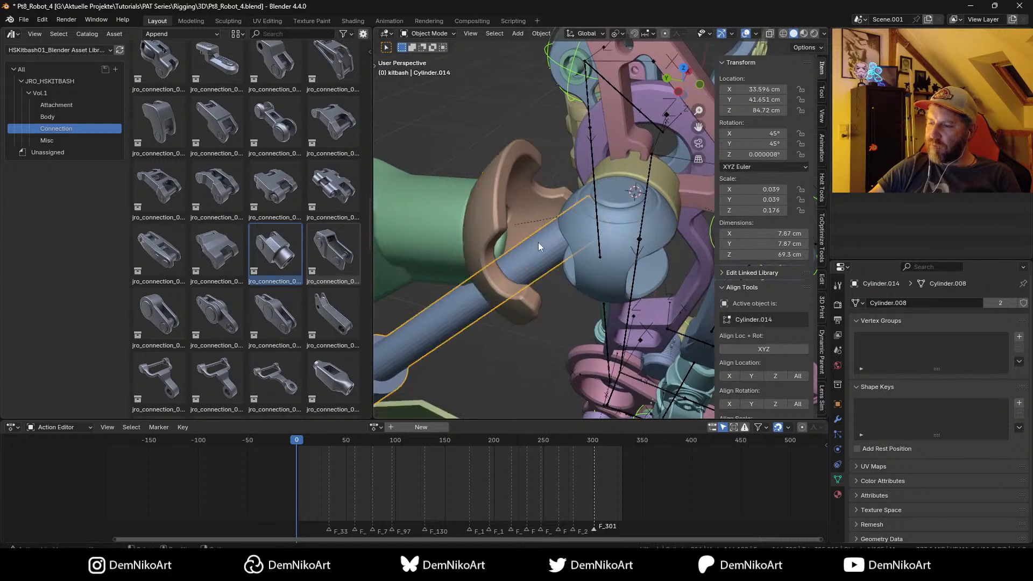
key(s)
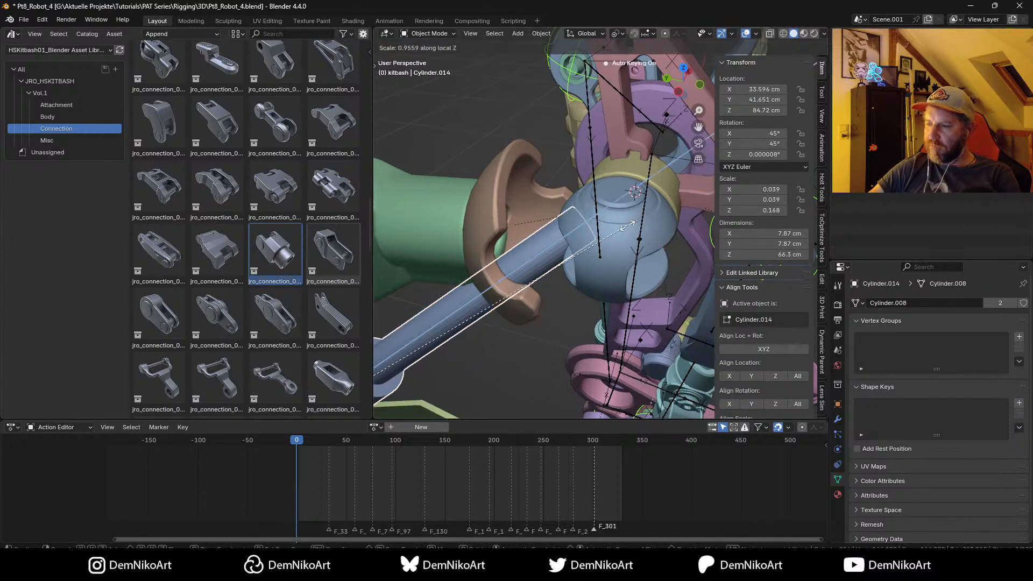
click(522, 317)
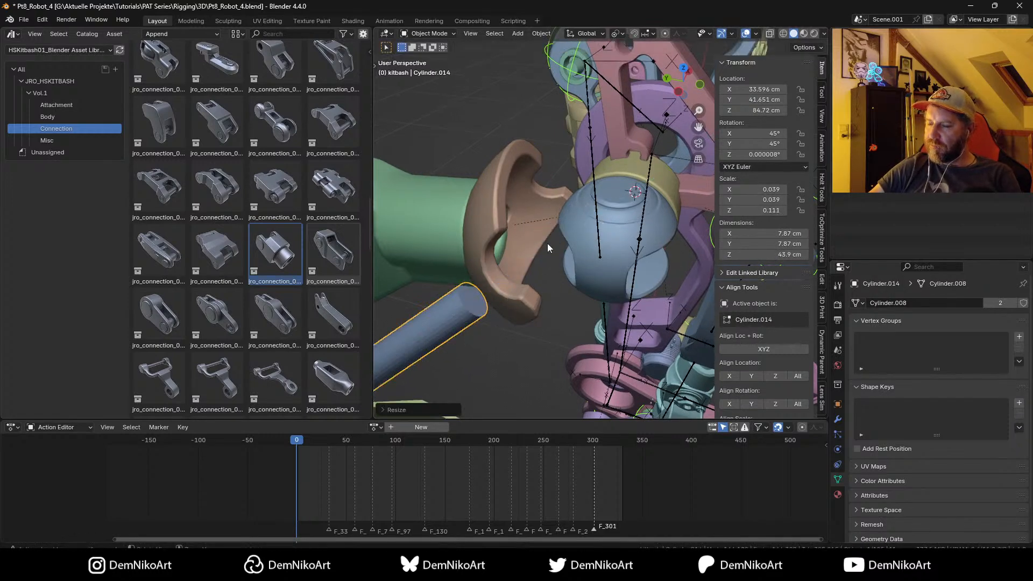
Step: Hide the transform sidebar, switch the viewport to rendered shading and examine the robot's hips, torso and arms
middle_drag(548, 243, 615, 273)
scroll(579, 328, down, 4)
key(n)
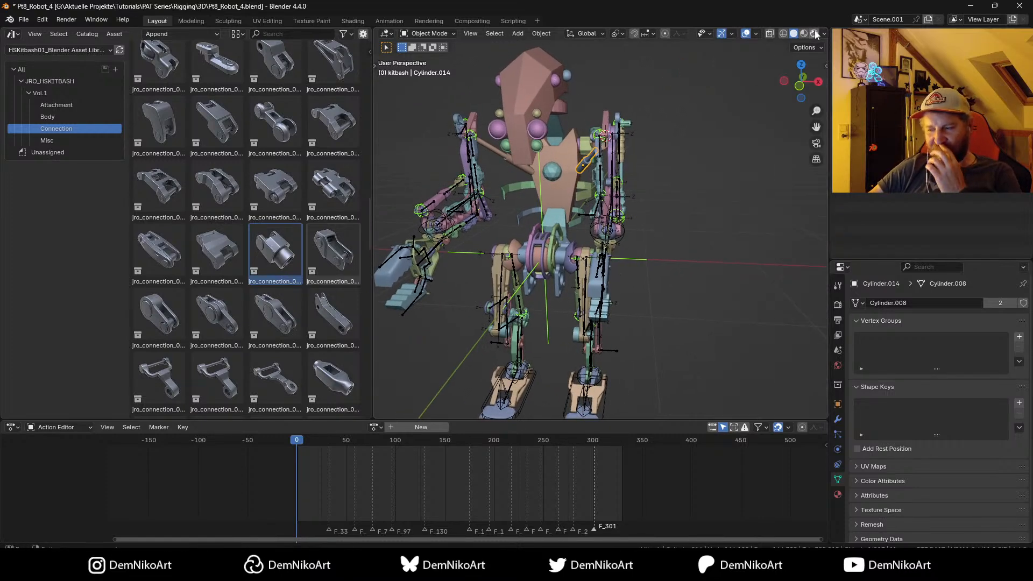
click(814, 34)
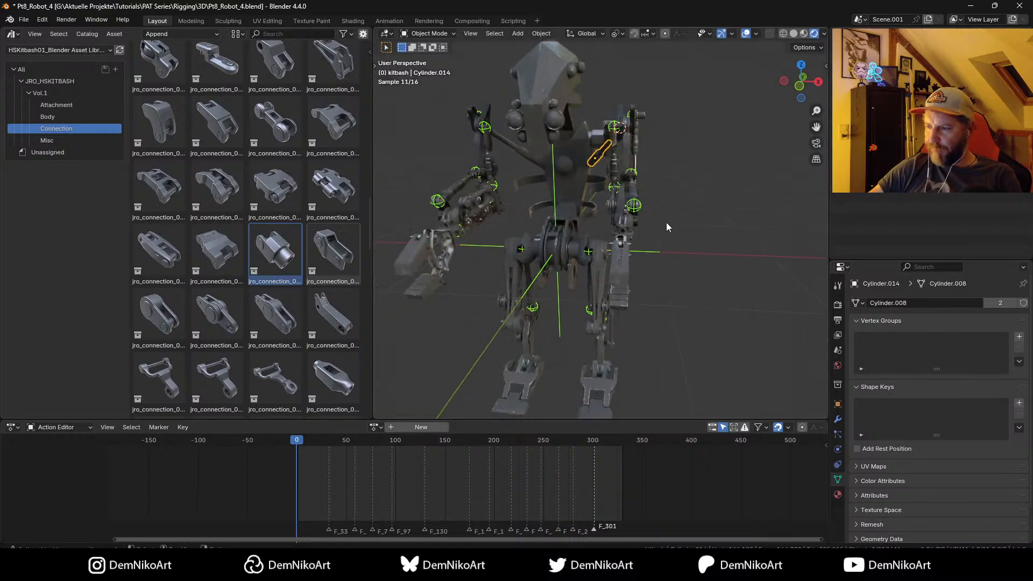
middle_drag(666, 222, 633, 304)
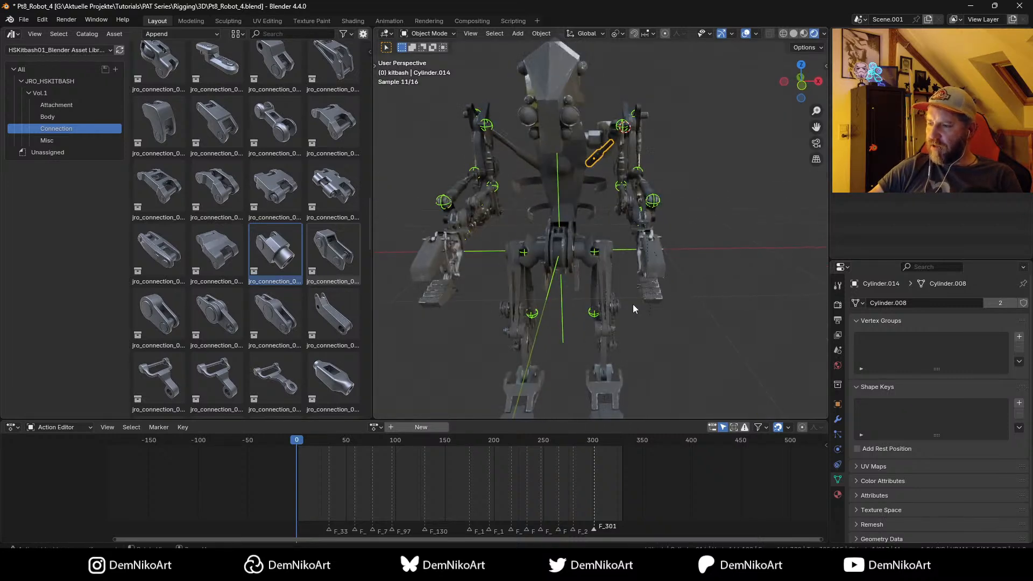
scroll(632, 235, up, 6)
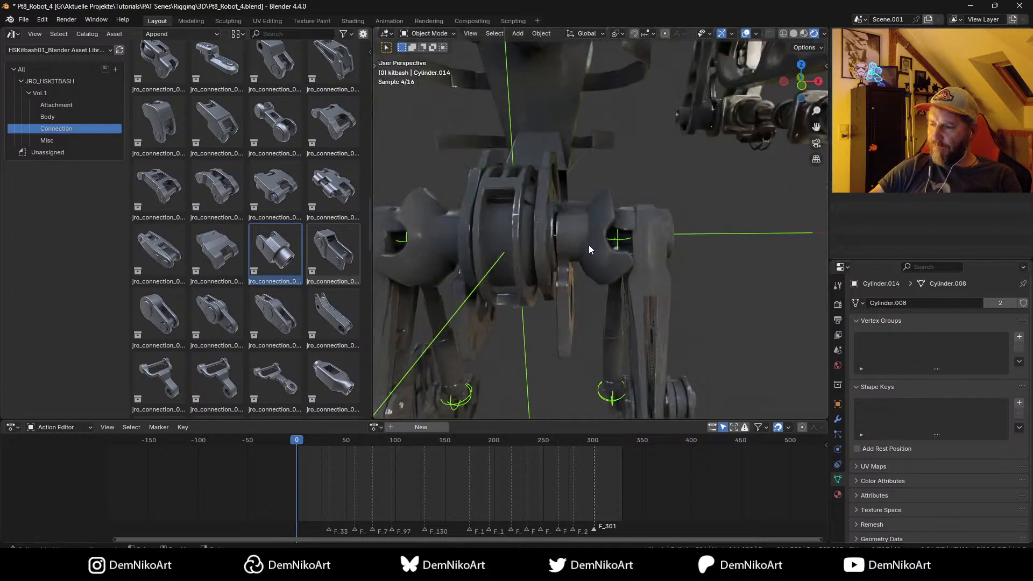
scroll(596, 246, down, 3)
middle_drag(597, 246, 568, 252)
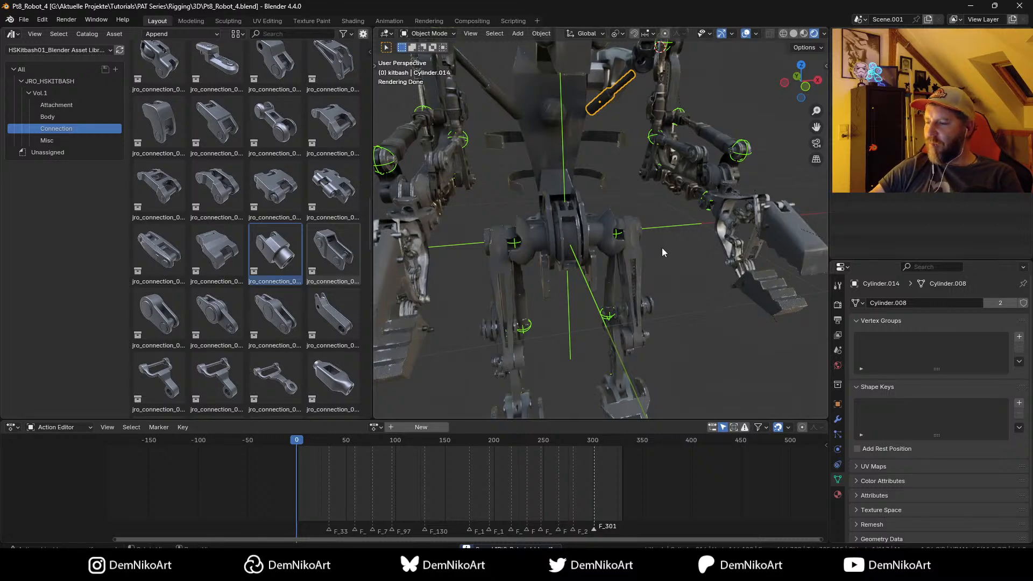
middle_drag(662, 247, 751, 231)
scroll(658, 226, up, 2)
middle_drag(579, 277, 557, 302)
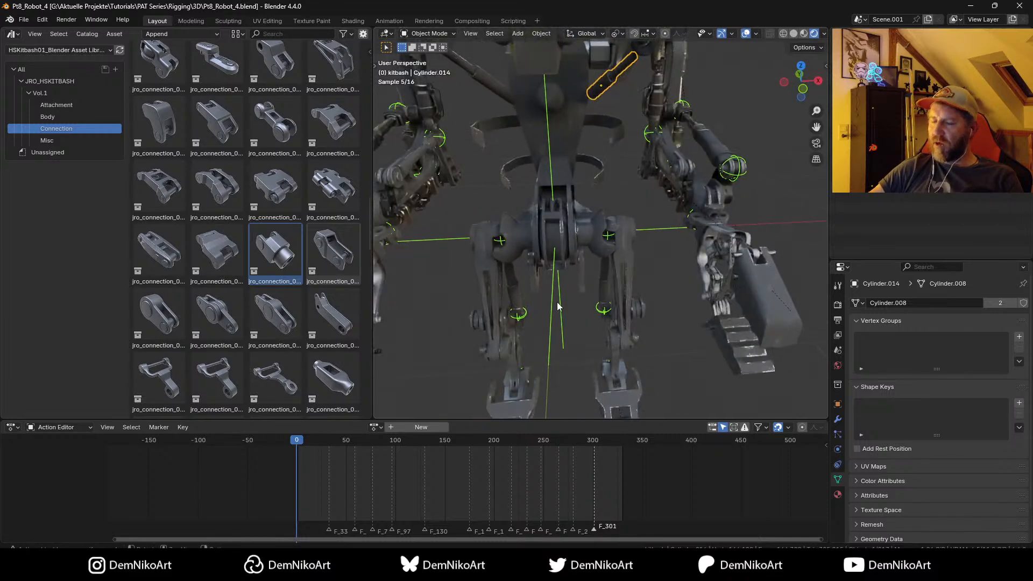
mouse_move(647, 205)
middle_down()
mouse_move(640, 242)
mouse_move(657, 180)
mouse_move(659, 206)
mouse_move(693, 209)
mouse_move(586, 216)
mouse_move(720, 176)
mouse_move(648, 216)
middle_up()
scroll(648, 216, up, 2)
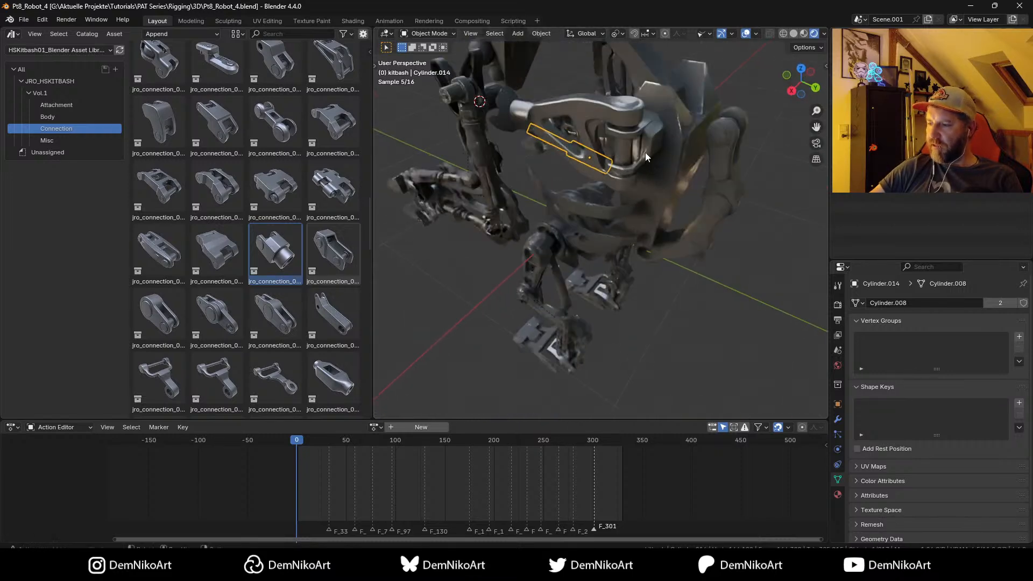
Step: Link the torso's material to the shoulder connector and its mounting bracket
scroll(659, 184, up, 3)
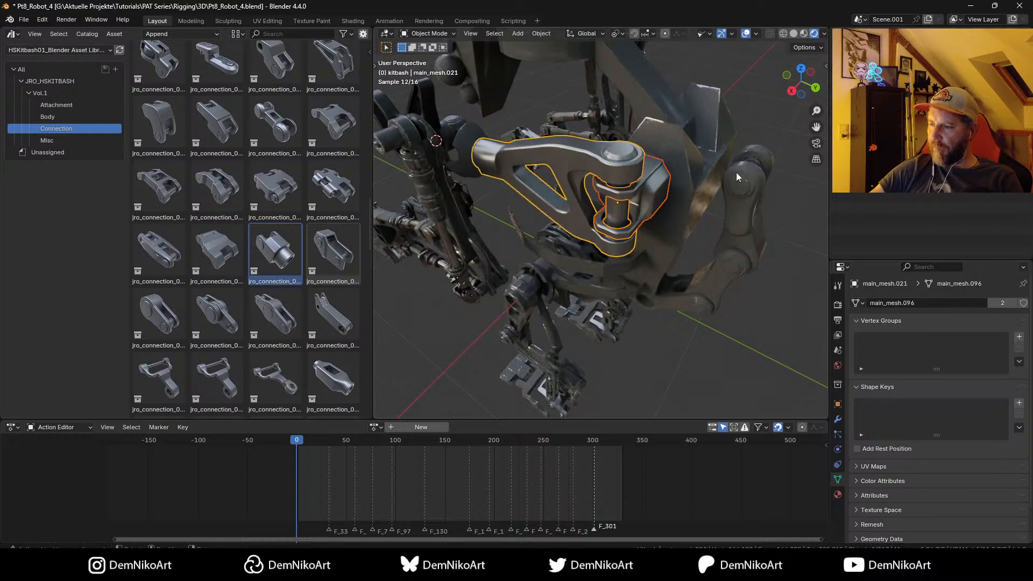
click(736, 172)
key(KP_Decimal)
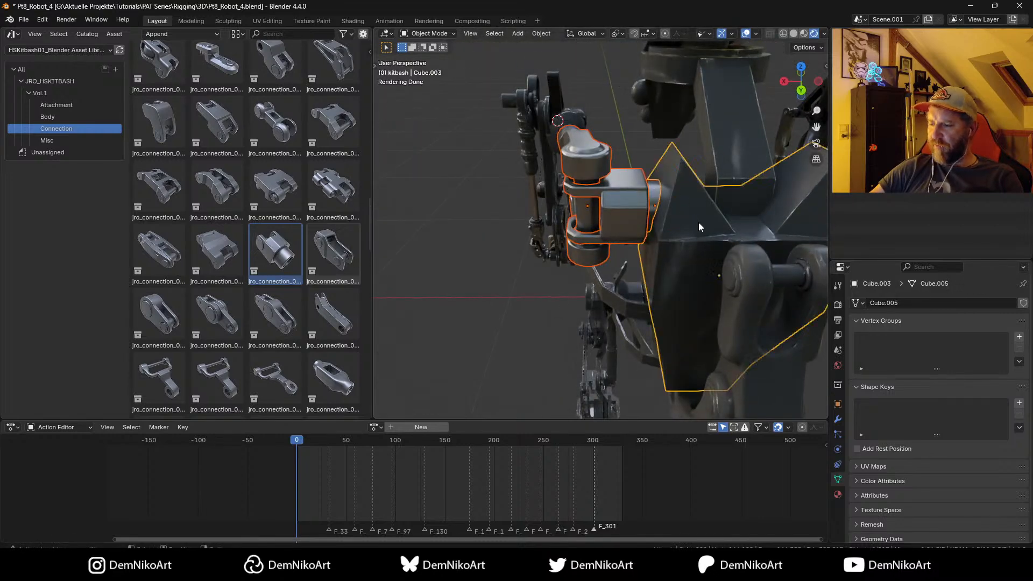
key(ctrl+l)
click(691, 207)
scroll(659, 239, down, 1)
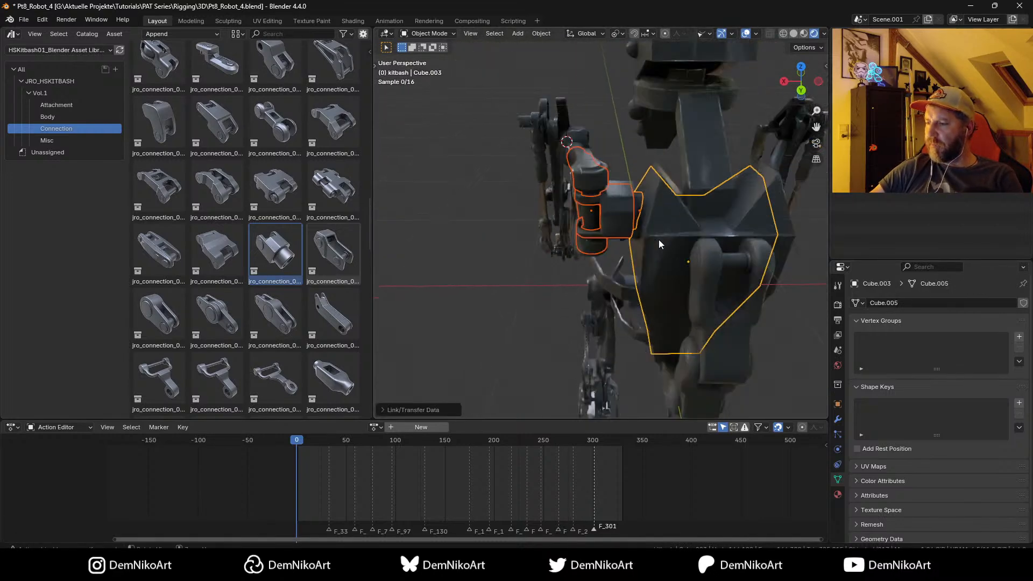
Step: Examine the robot and its new shoulder connector in rendered shading, ending back in solid shading
scroll(658, 240, down, 2)
mouse_move(660, 231)
middle_down()
mouse_move(696, 195)
mouse_move(677, 227)
mouse_move(666, 224)
mouse_move(702, 239)
mouse_move(682, 232)
mouse_move(673, 243)
mouse_move(729, 253)
mouse_move(676, 241)
middle_up()
click(666, 224)
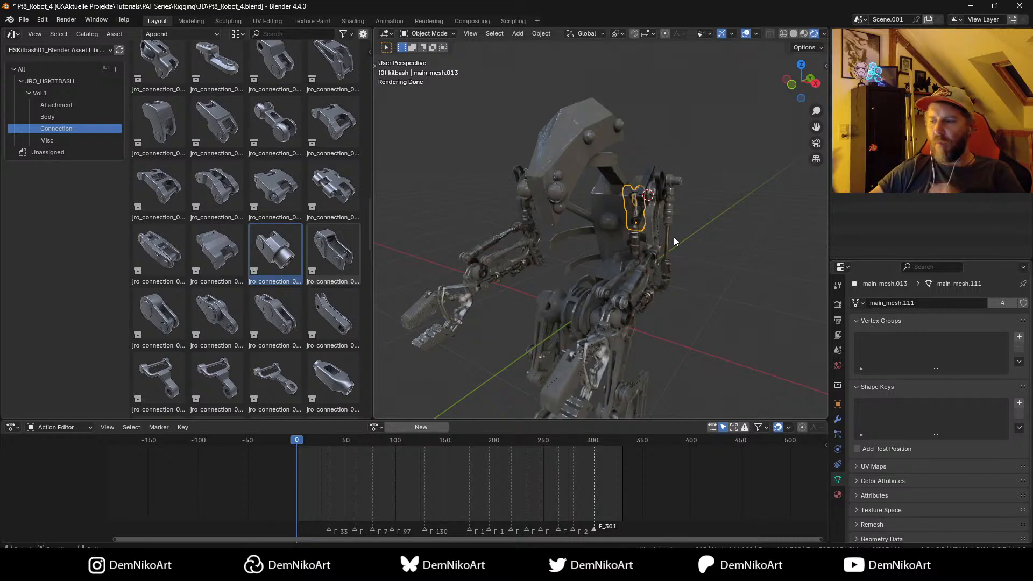
middle_drag(644, 263, 636, 256)
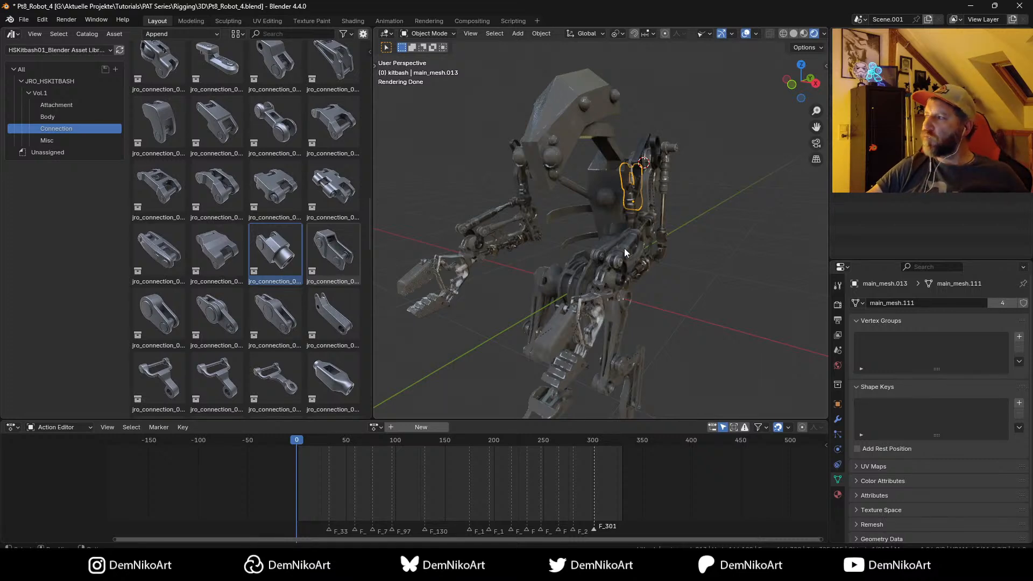
mouse_move(630, 273)
middle_down()
mouse_move(628, 260)
mouse_move(637, 275)
middle_up()
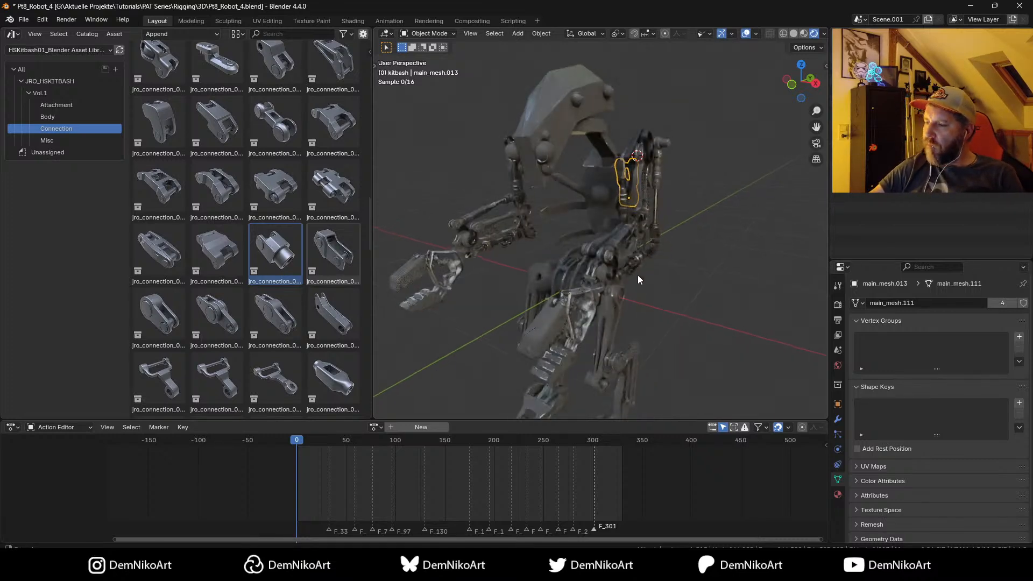
scroll(631, 224, up, 3)
click(610, 184)
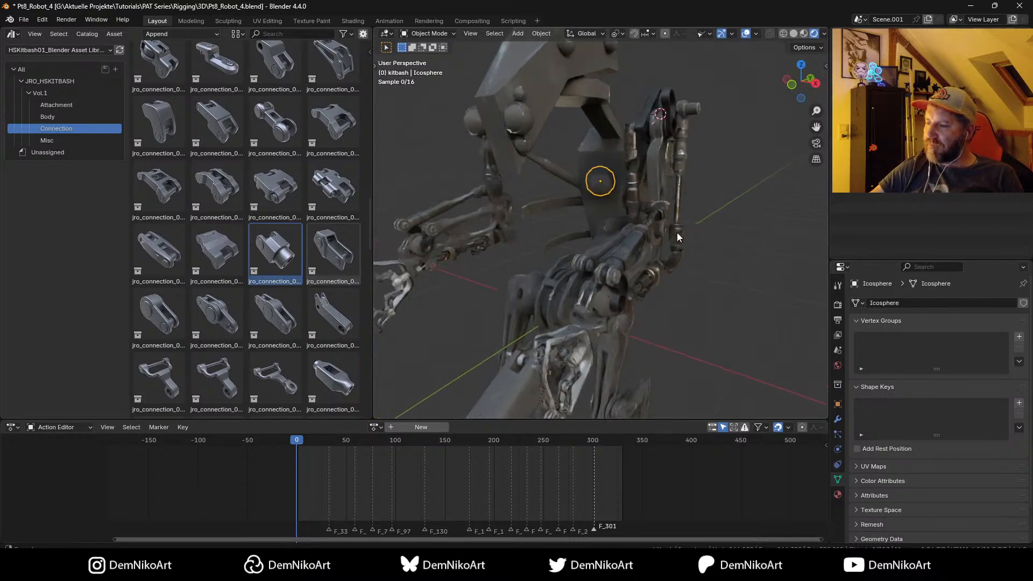
middle_drag(677, 232, 655, 175)
click(655, 173)
key(KP_Decimal)
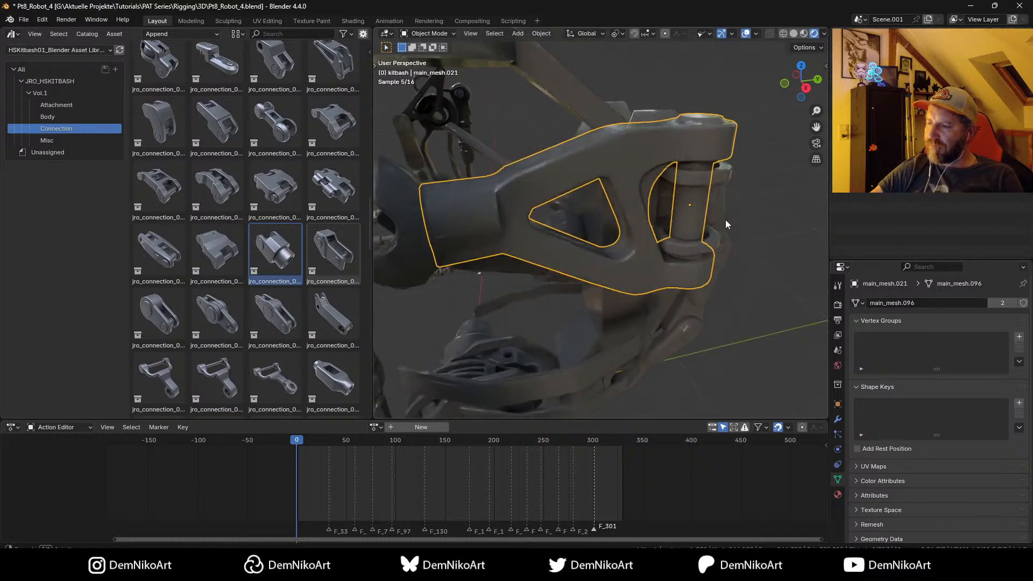
middle_drag(725, 219, 614, 294)
scroll(624, 238, up, 6)
scroll(624, 246, down, 6)
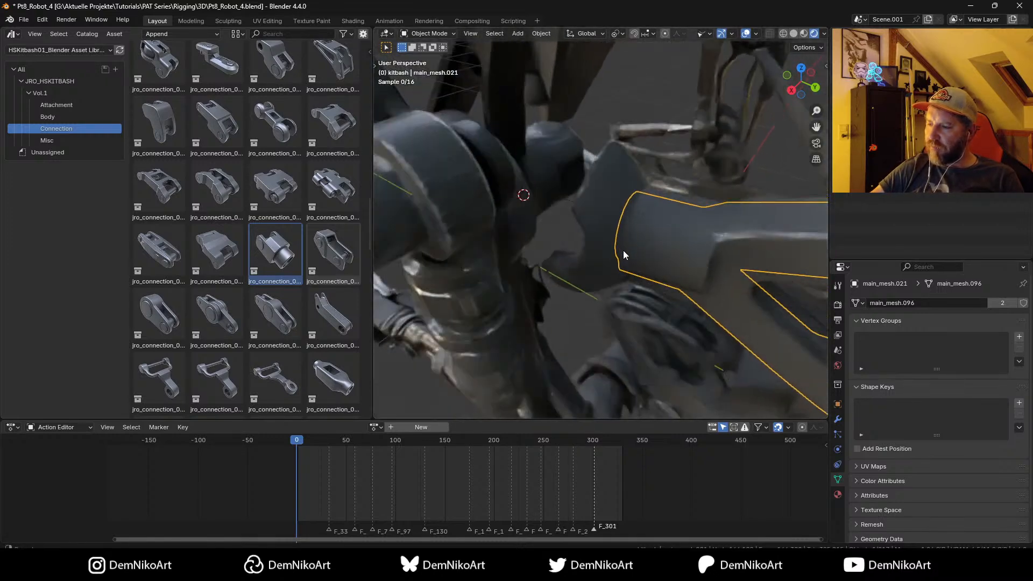
click(794, 34)
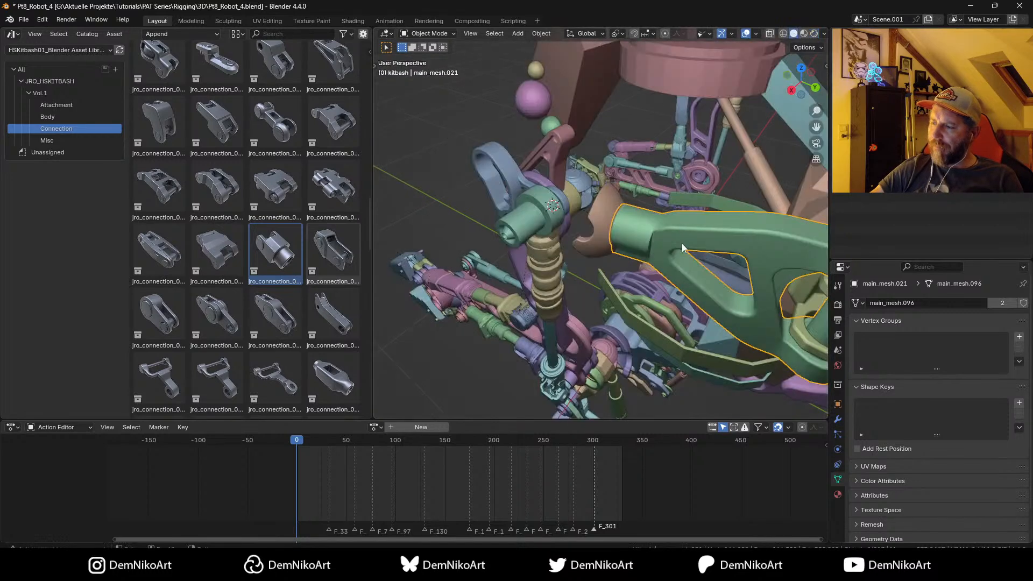
Step: Clear the brown shoulder socket's parent while keeping its transformation
mouse_move(682, 243)
middle_down()
mouse_move(636, 208)
mouse_move(693, 253)
mouse_move(711, 248)
middle_up()
scroll(693, 254, up, 3)
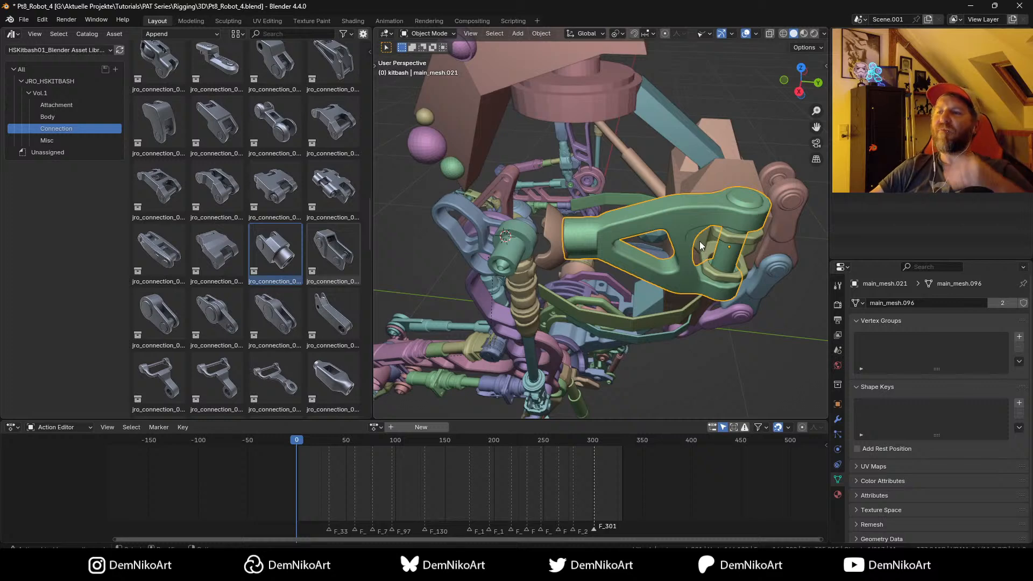
middle_drag(702, 234, 587, 190)
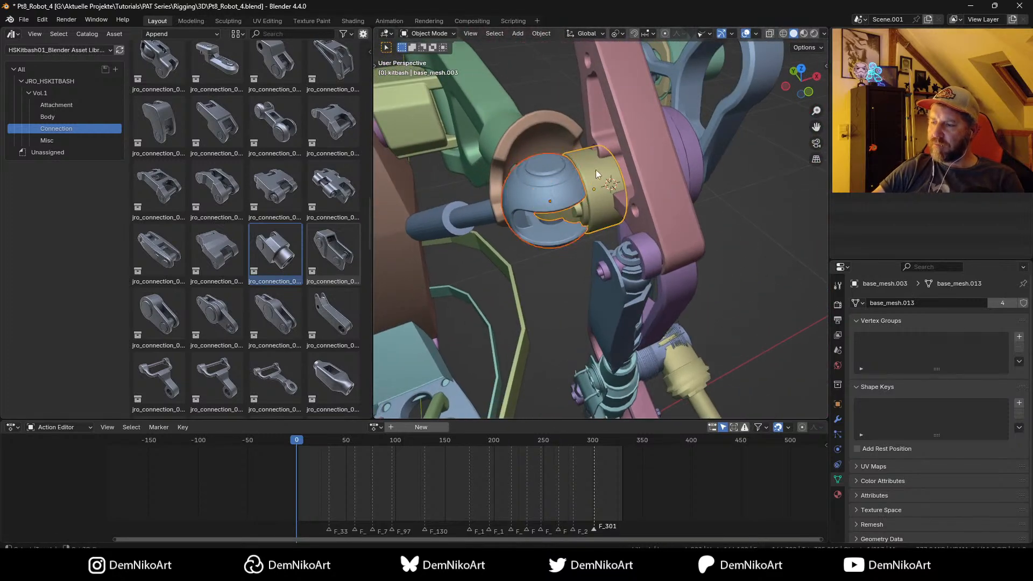
key(s)
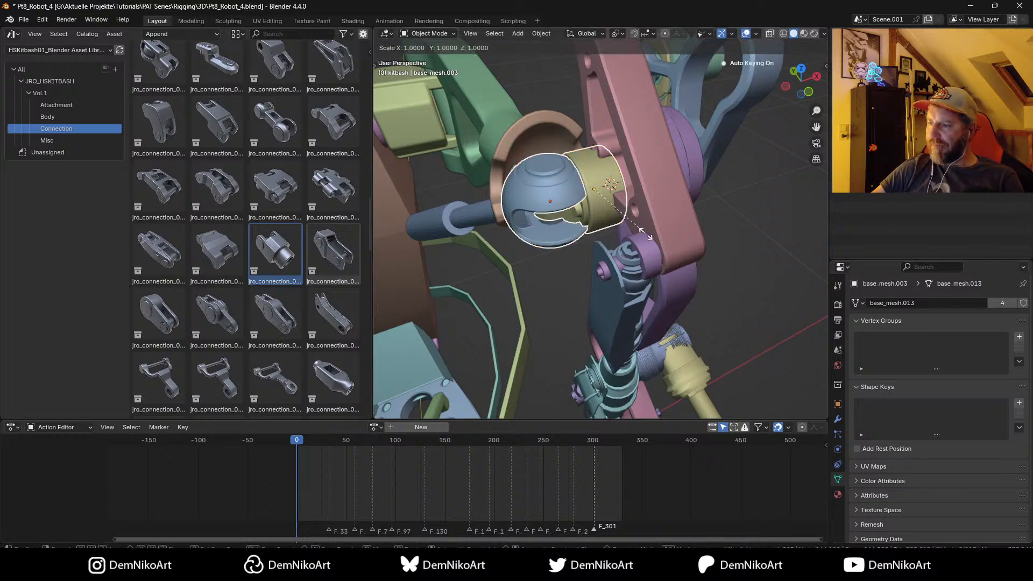
right_click(570, 136)
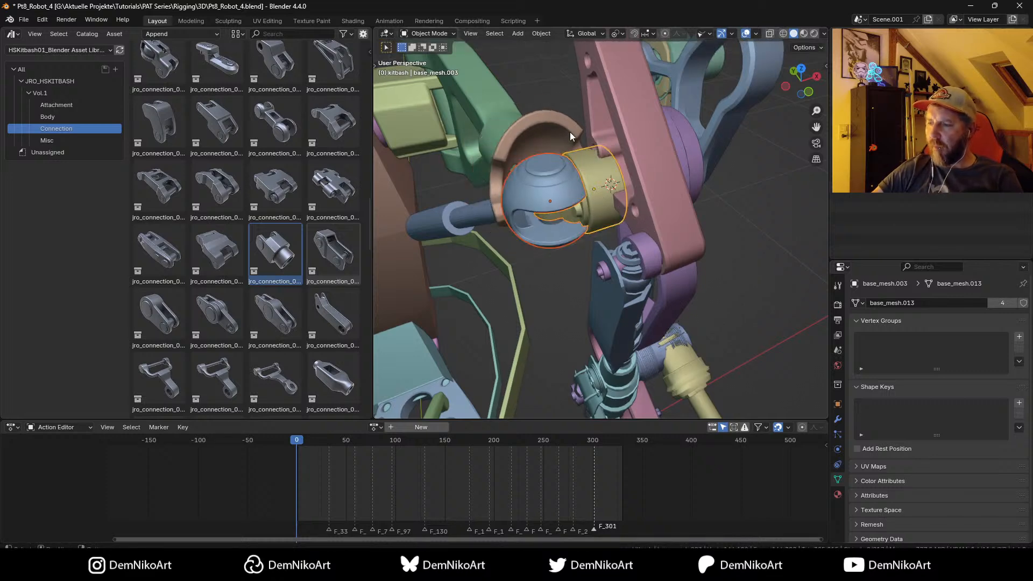
key(alt+p)
click(583, 147)
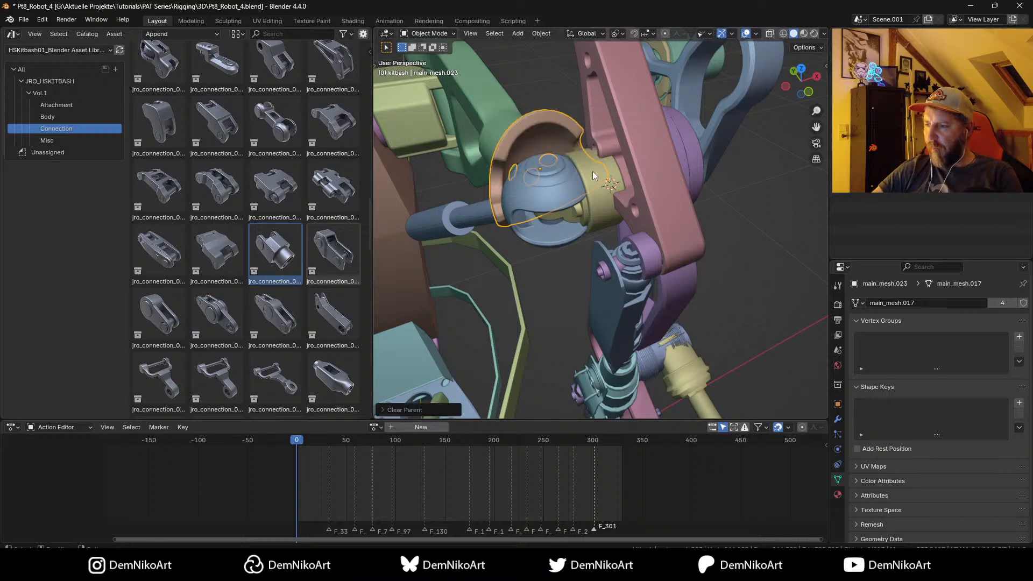
Step: Scale the yellow base of the shoulder joint up by a factor of about 1.1
click(600, 179)
key(s)
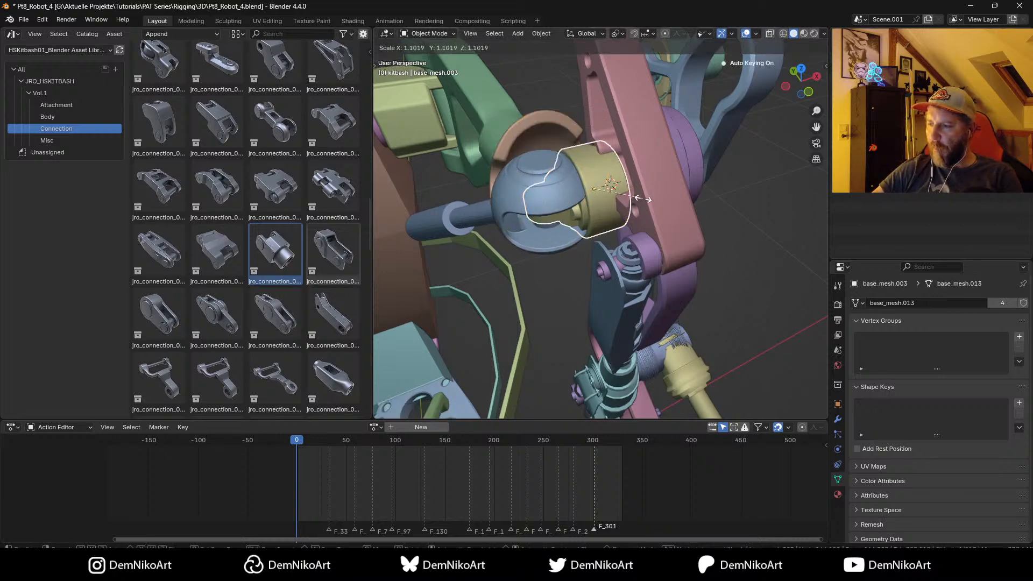
click(649, 193)
scroll(644, 179, down, 1)
middle_drag(644, 179, 629, 222)
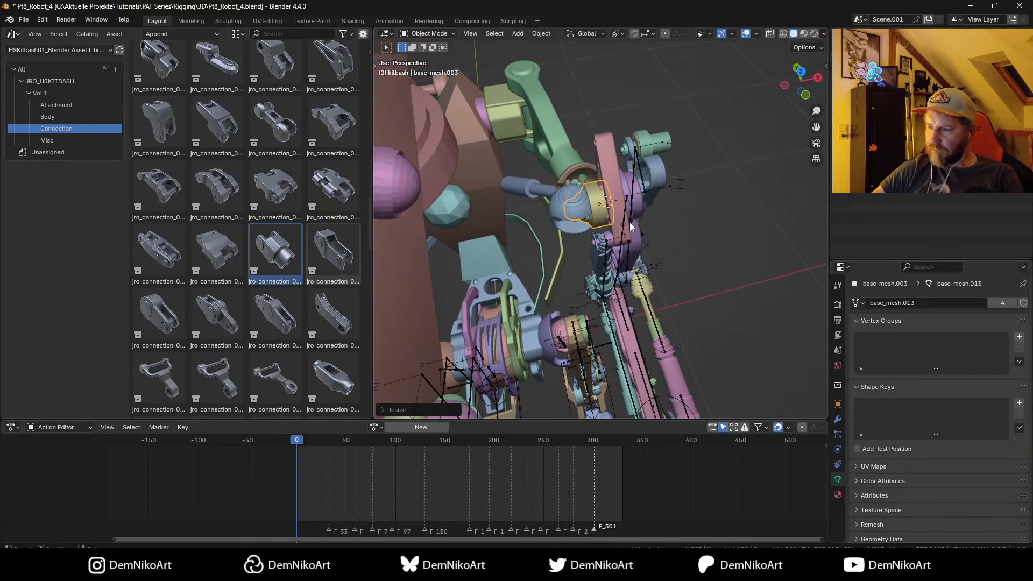
Step: Try parenting the yellow joint base to the Arm L armature
click(626, 211)
click(626, 210)
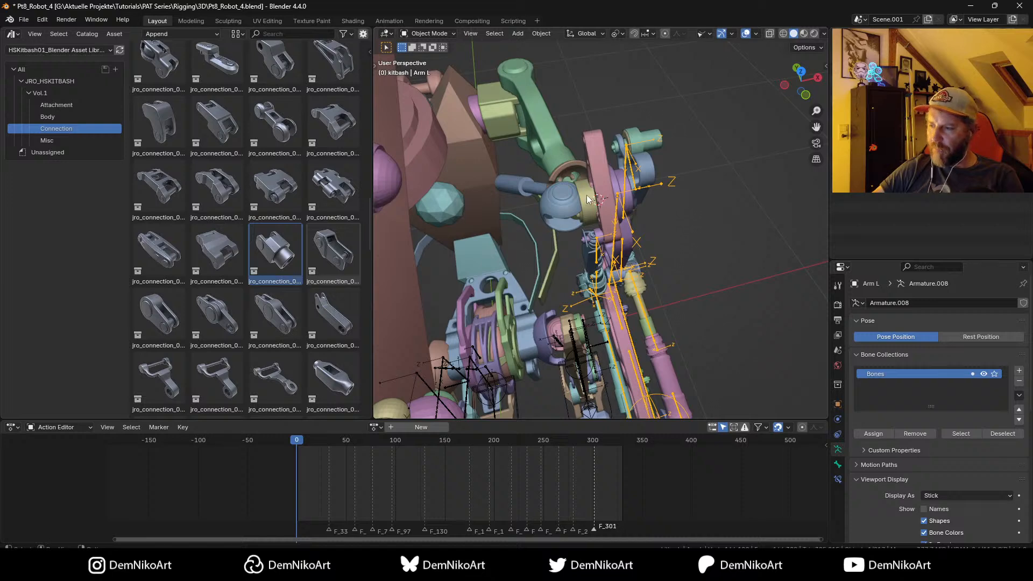
click(626, 193)
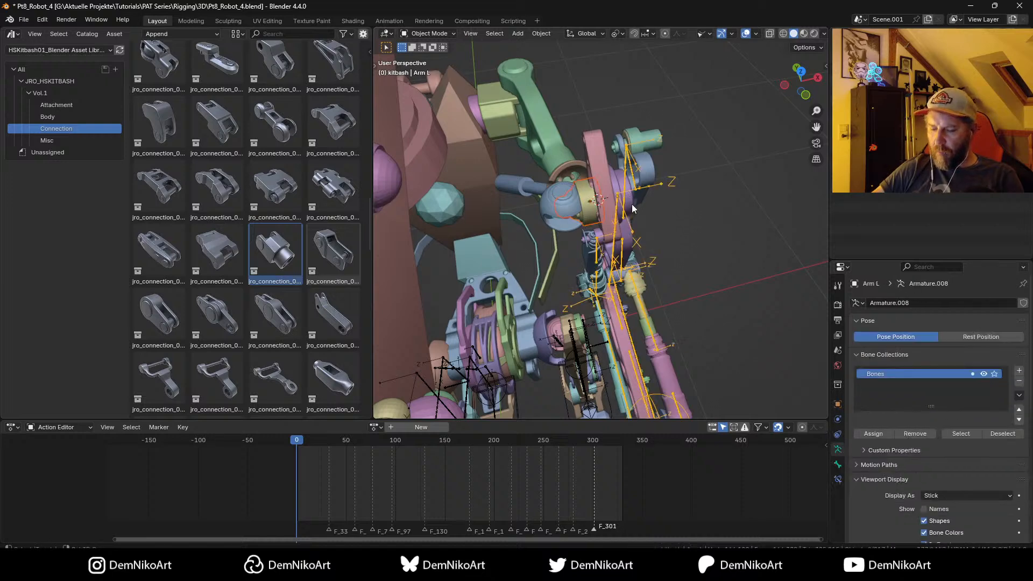
click(629, 201)
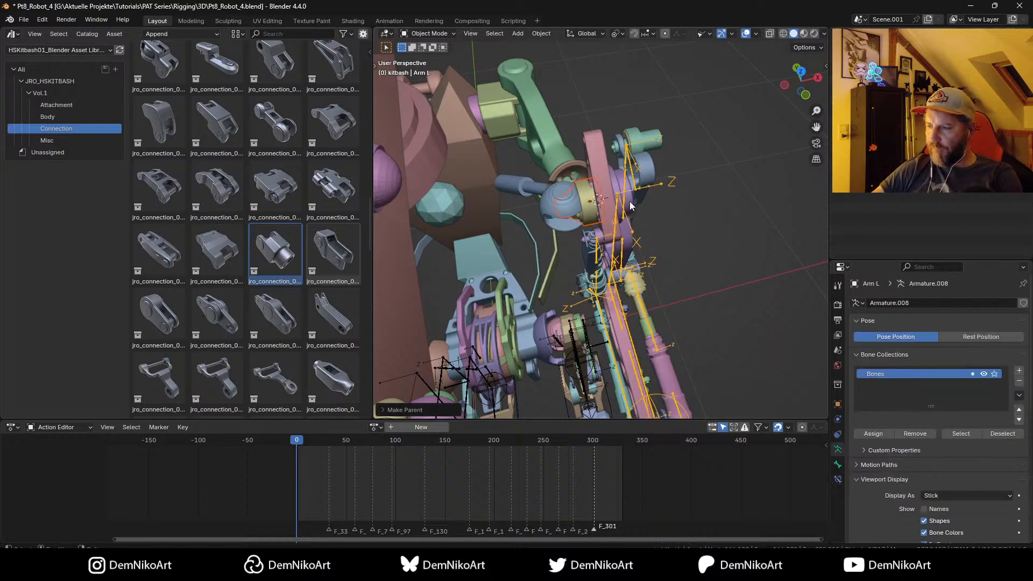
shift+middle_drag(627, 202, 626, 200)
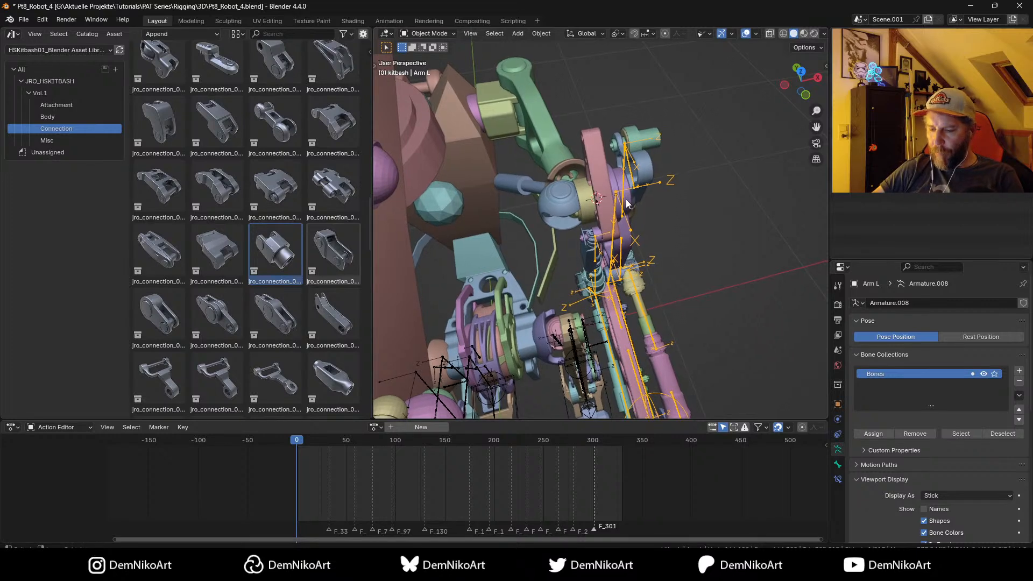
Step: Parent the yellow shoulder joint base to the pink bracket of the left arm
click(627, 205)
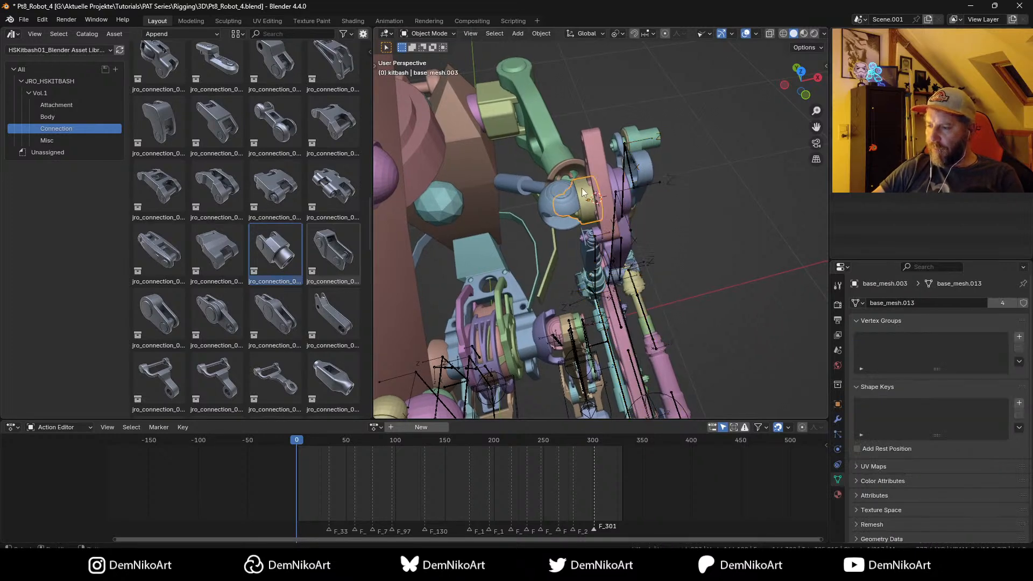
scroll(584, 192, up, 4)
click(612, 172)
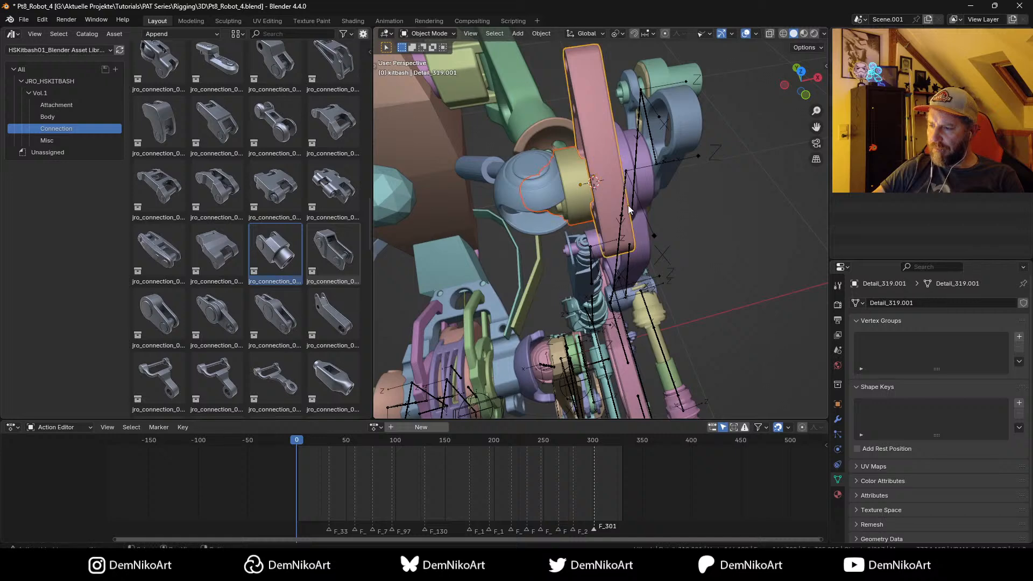
middle_drag(630, 210, 583, 201)
click(583, 201)
key(g)
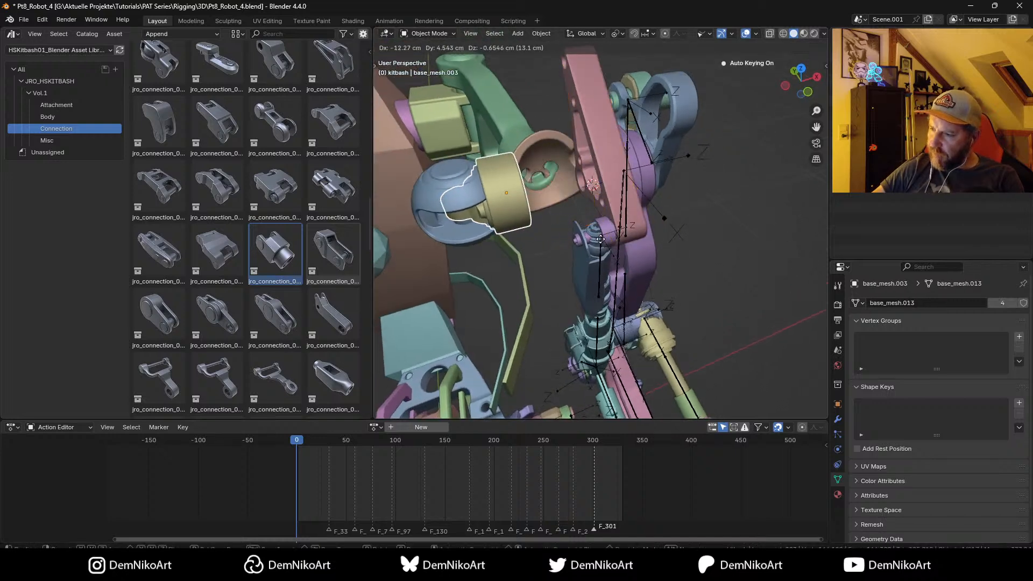
right_click(635, 183)
shift+click(612, 162)
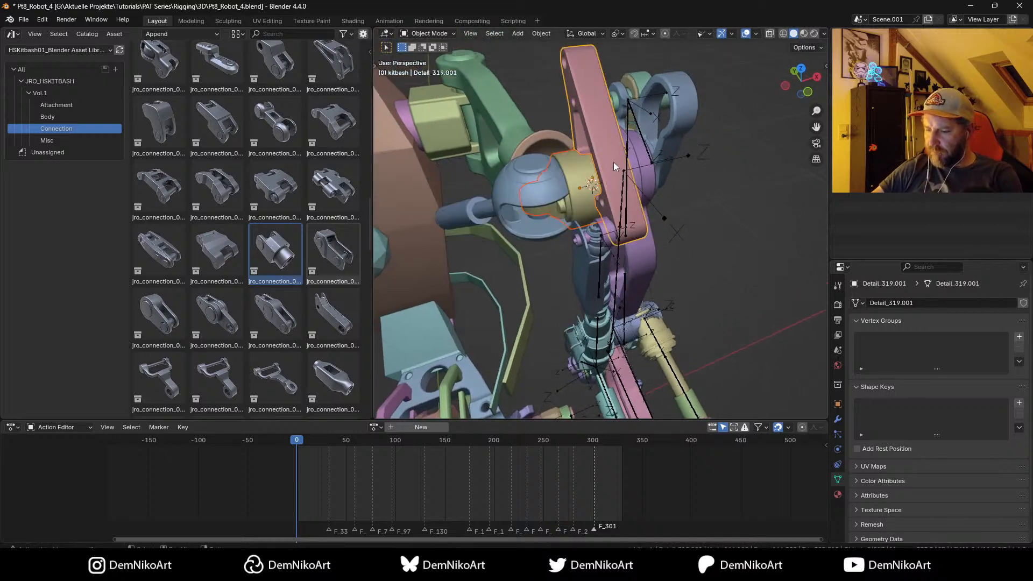
Step: Move the Arm L armature about 6.5 cm along Y so the shoulder ball sits inside the brown socket
click(624, 171)
middle_drag(634, 185, 638, 218)
key(g)
key(x)
click(655, 221)
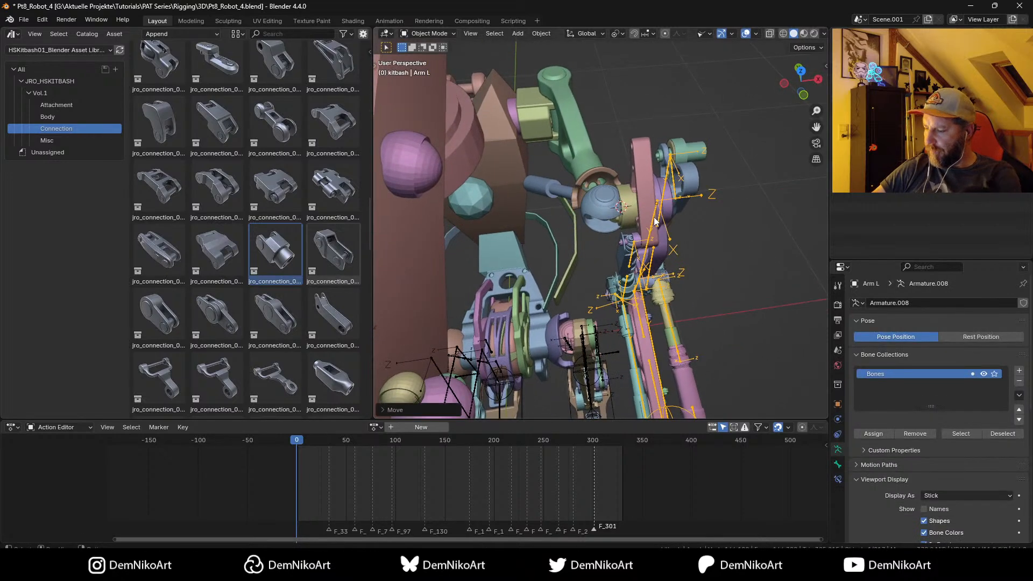
key(KP_7)
scroll(648, 237, up, 4)
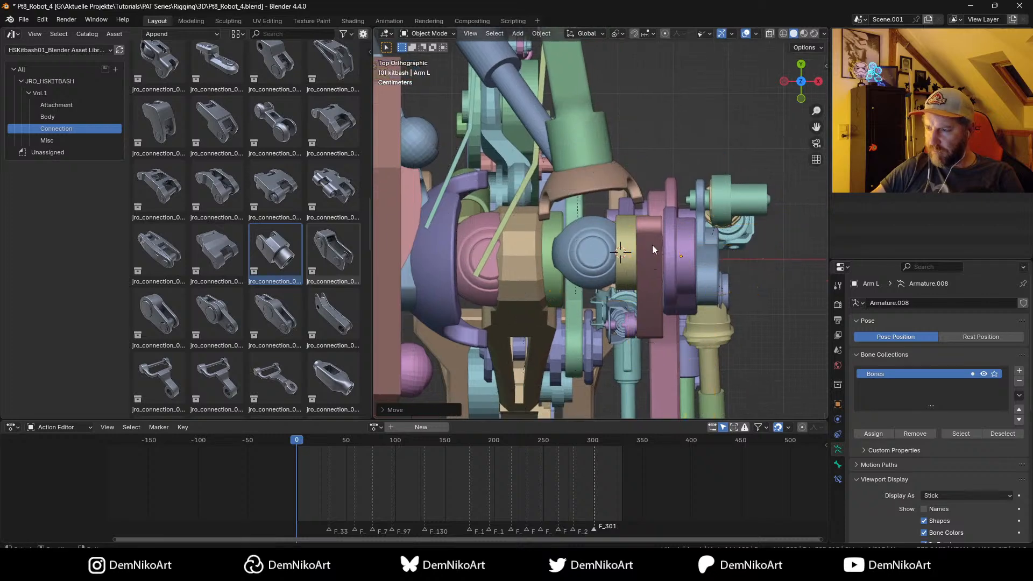
key(g)
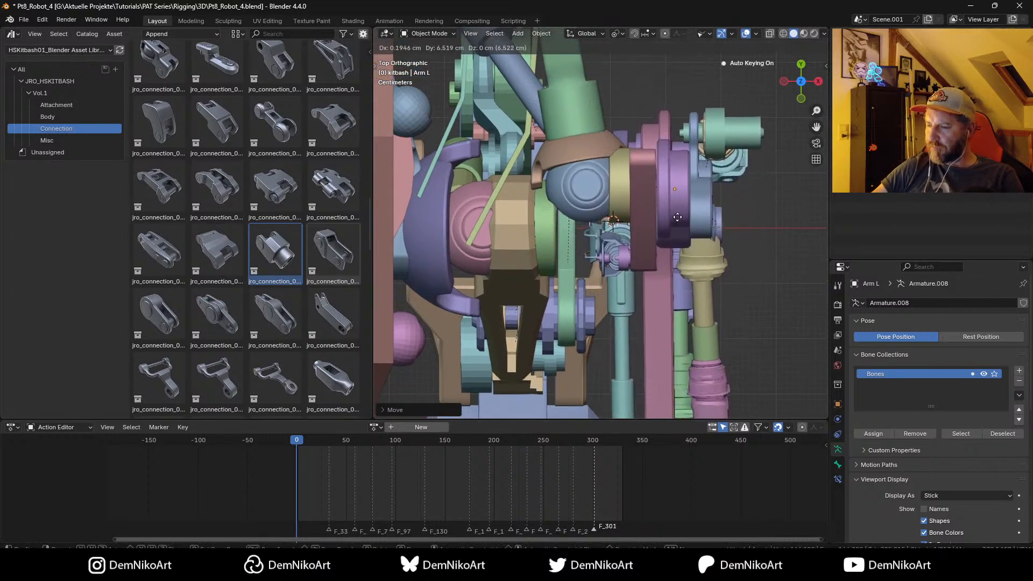
click(677, 217)
mouse_move(674, 202)
middle_down()
mouse_move(689, 261)
mouse_move(706, 262)
mouse_move(633, 164)
mouse_move(692, 230)
mouse_move(703, 228)
mouse_move(663, 204)
middle_up()
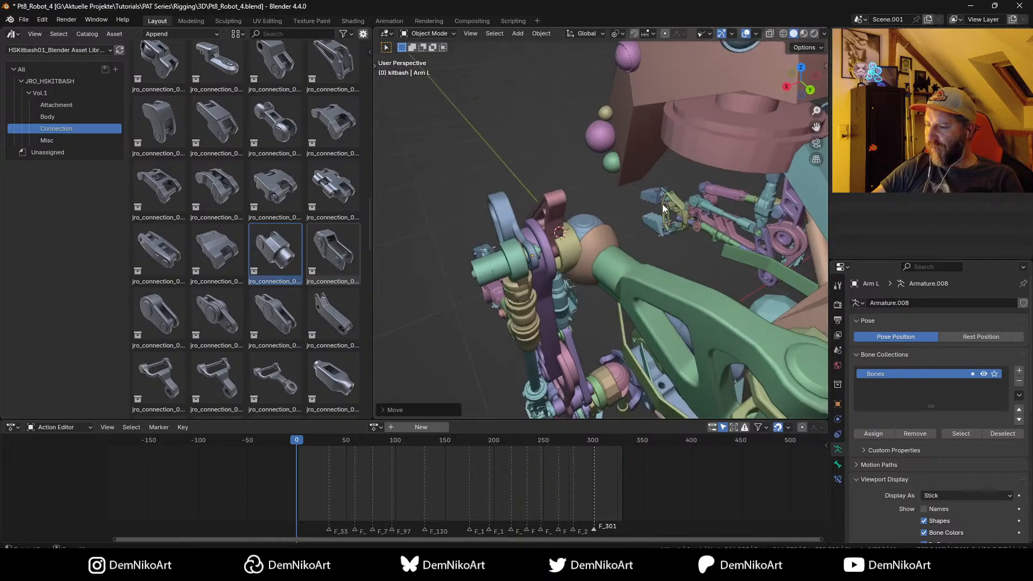
scroll(663, 204, down, 8)
middle_drag(663, 267, 654, 245)
scroll(660, 212, up, 4)
scroll(683, 230, up, 3)
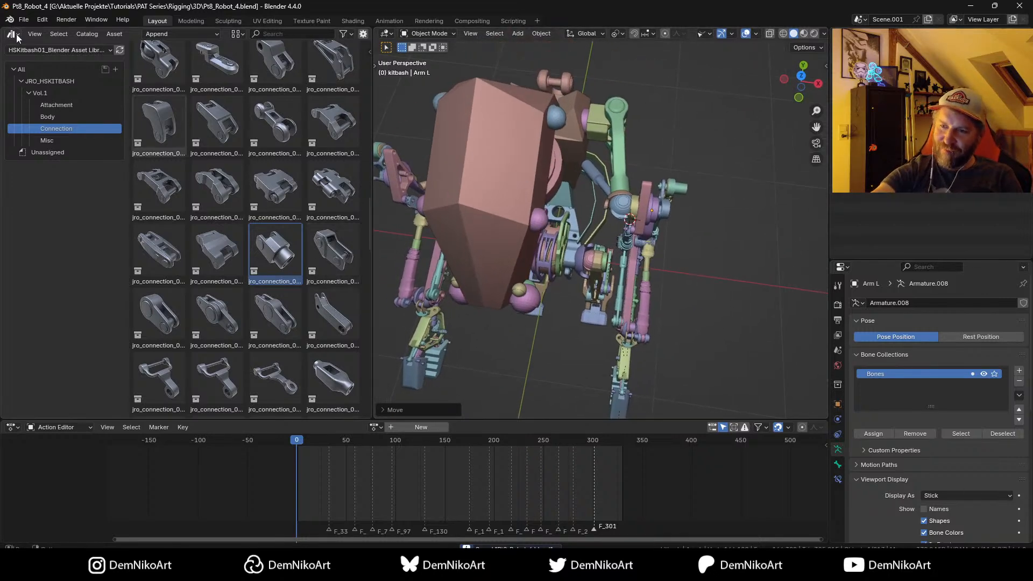
Step: Switch the Action Editor area to an Image Editor and display Robot_sketch.psd in it
click(13, 427)
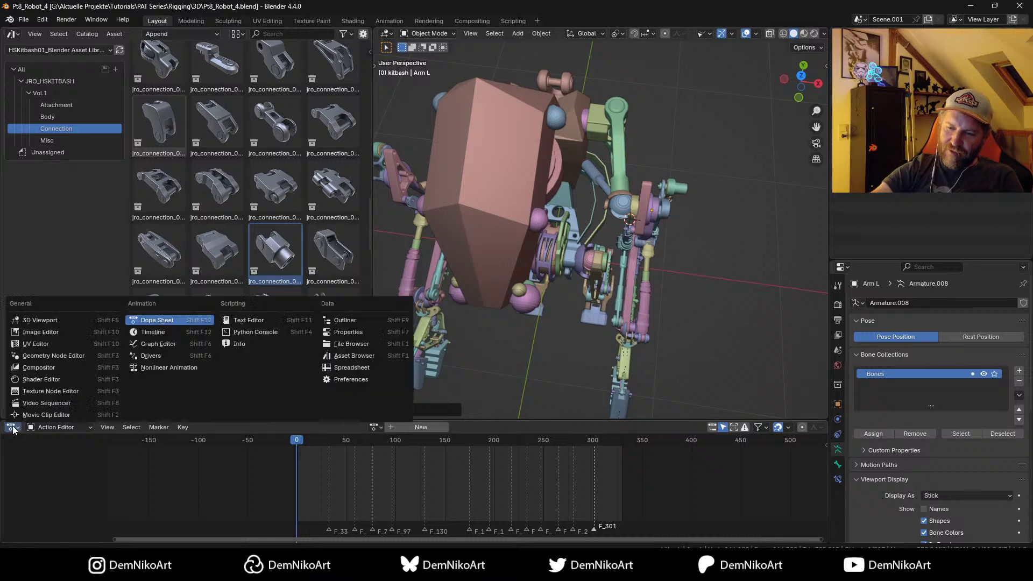
click(40, 332)
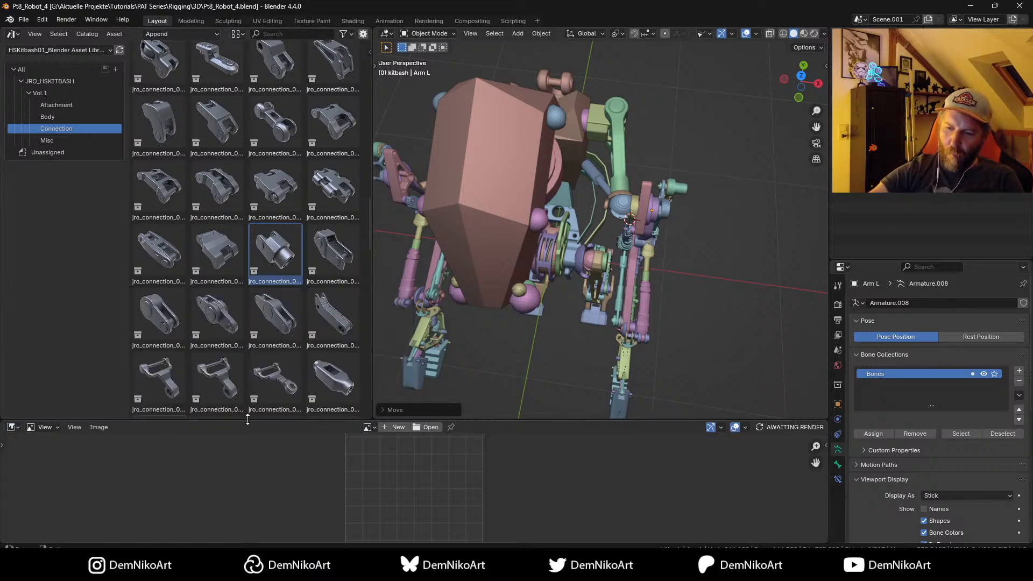
click(369, 427)
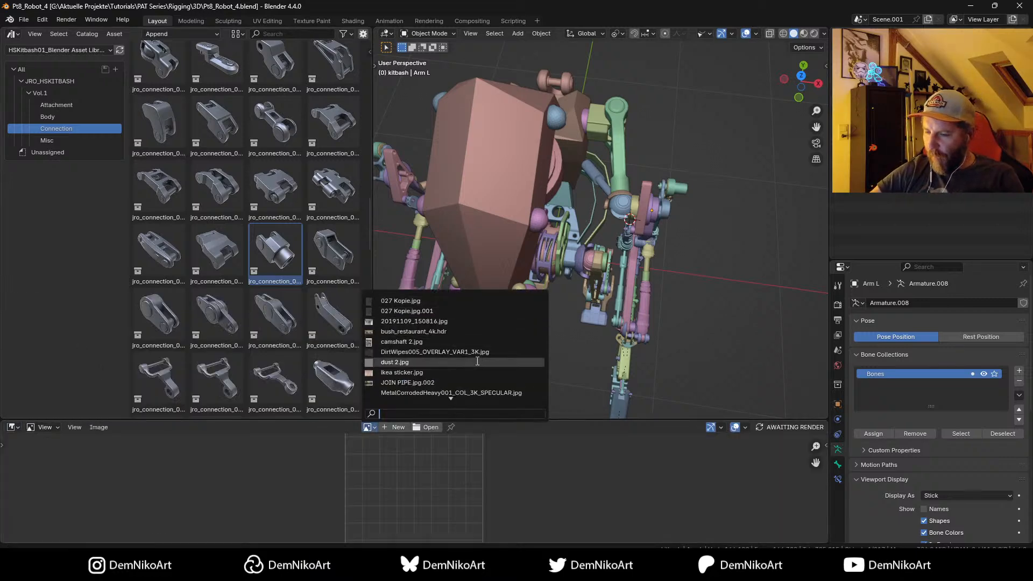
scroll(478, 359, down, 10)
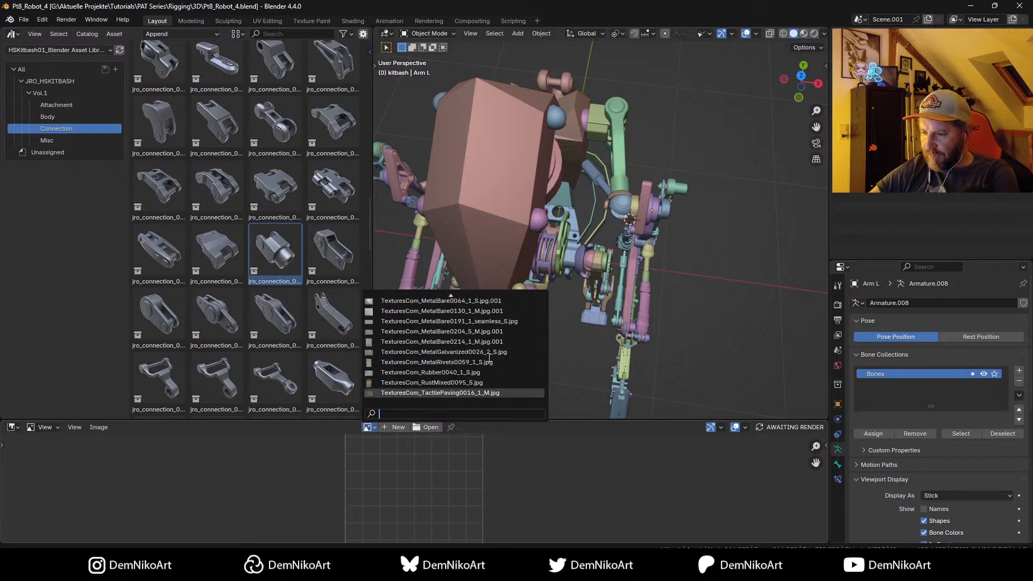
scroll(484, 368, up, 10)
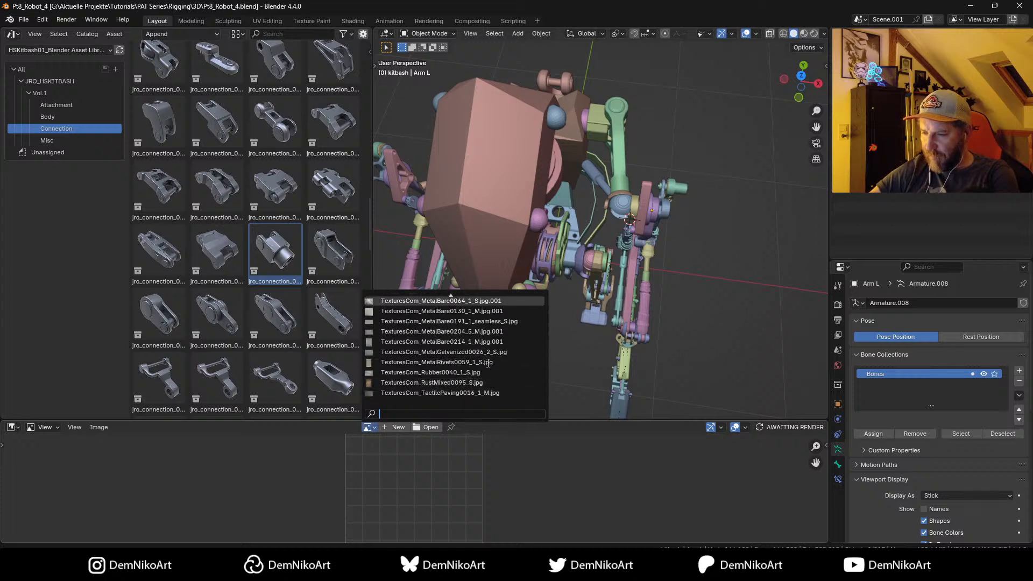
click(472, 361)
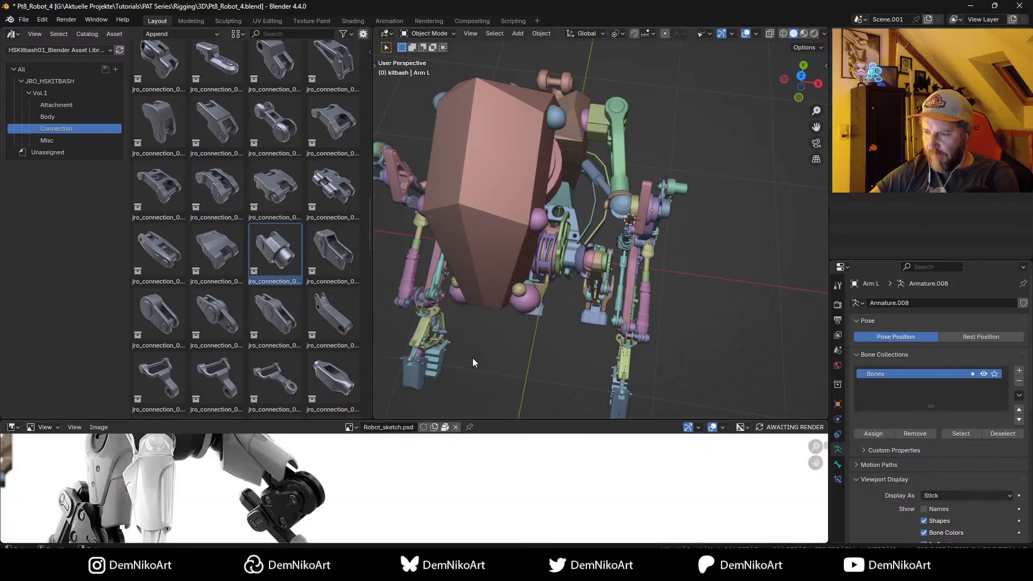
Step: Enlarge the image area, examine the robot's shoulder and torso in the sketch, and shrink the area again
scroll(488, 463, down, 2)
drag(501, 421, 501, 269)
scroll(498, 437, down, 3)
middle_drag(575, 412, 593, 428)
mouse_move(494, 491)
middle_down()
mouse_move(519, 387)
mouse_move(584, 282)
middle_up()
scroll(514, 442, up, 2)
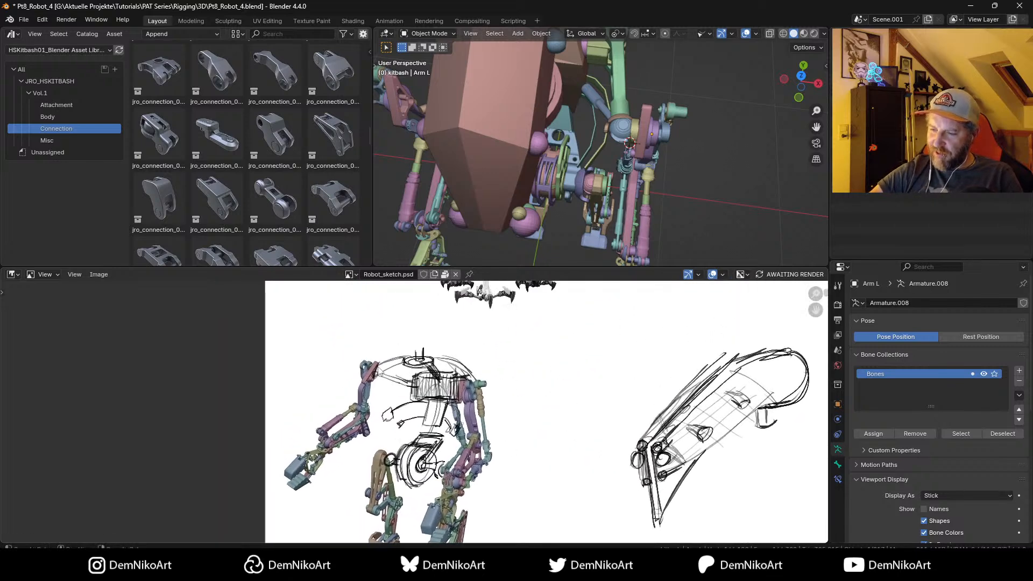
click(366, 372)
mouse_move(366, 370)
mouse_down()
mouse_move(383, 382)
mouse_move(376, 371)
mouse_move(386, 368)
mouse_up()
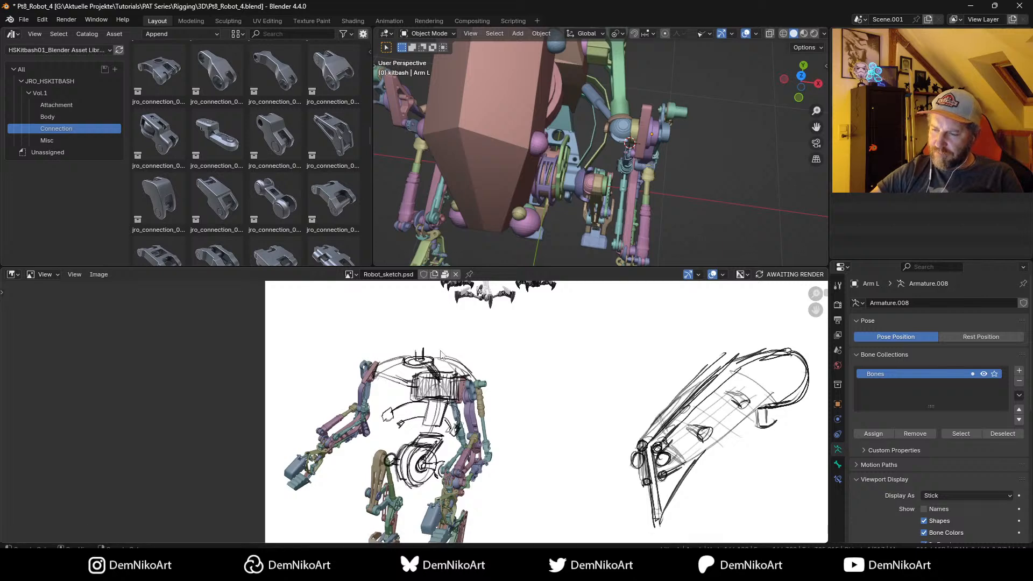
middle_drag(440, 355, 468, 398)
drag(486, 267, 486, 487)
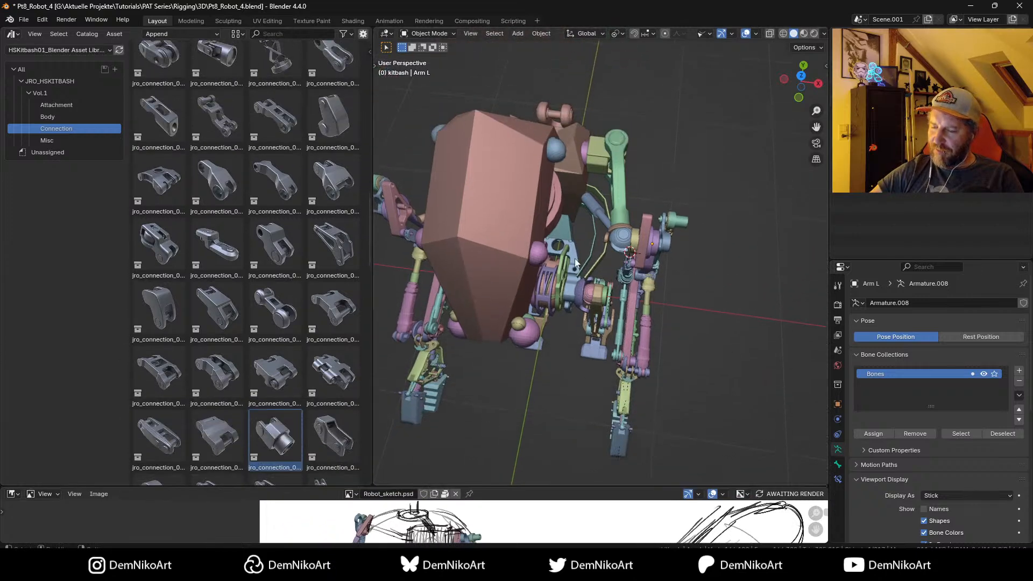
Step: Save the robot file
middle_drag(575, 258, 647, 236)
scroll(684, 269, up, 4)
key(ctrl+s)
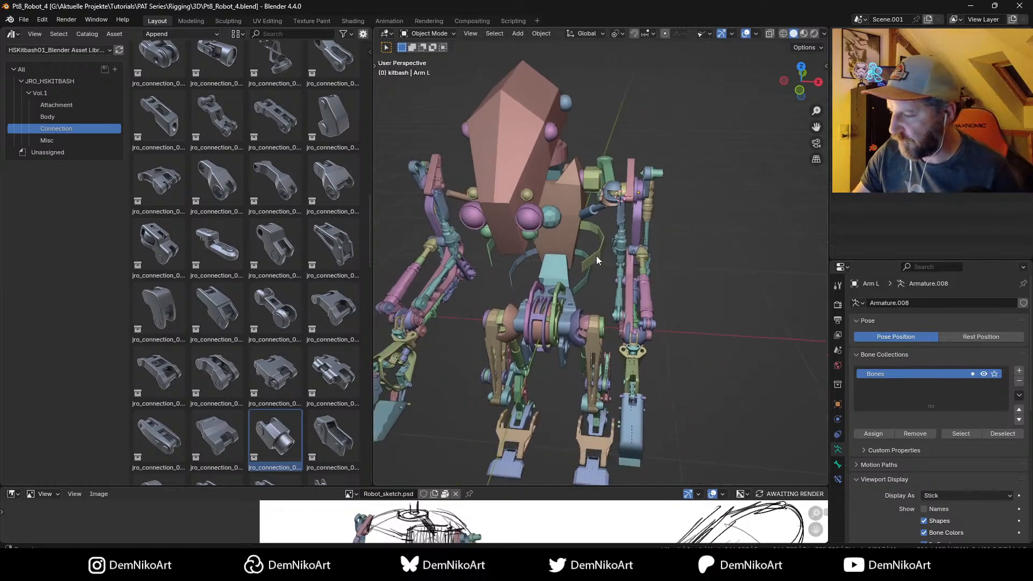
Step: Stretch the blue piston cylinder between torso and left shoulder along its local Z axis
click(577, 238)
mouse_move(576, 238)
middle_down()
mouse_move(638, 244)
mouse_move(527, 267)
mouse_move(558, 290)
mouse_move(566, 273)
mouse_move(562, 305)
mouse_move(658, 263)
mouse_move(689, 293)
mouse_move(541, 269)
mouse_move(553, 279)
mouse_move(748, 283)
mouse_move(609, 248)
mouse_move(603, 282)
mouse_move(589, 247)
mouse_move(573, 266)
mouse_move(590, 245)
middle_up()
click(547, 268)
click(545, 241)
key(s)
key(z)
key(z)
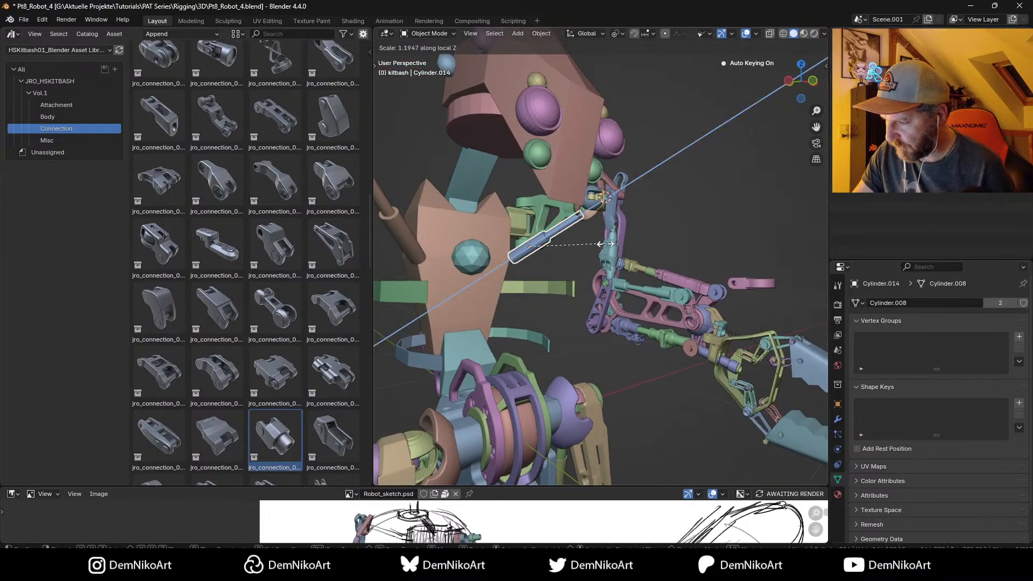
click(663, 229)
middle_drag(663, 229, 598, 230)
Step: Lower the blue piston cylinder along the global Z axis and save the file
key(g)
key(z)
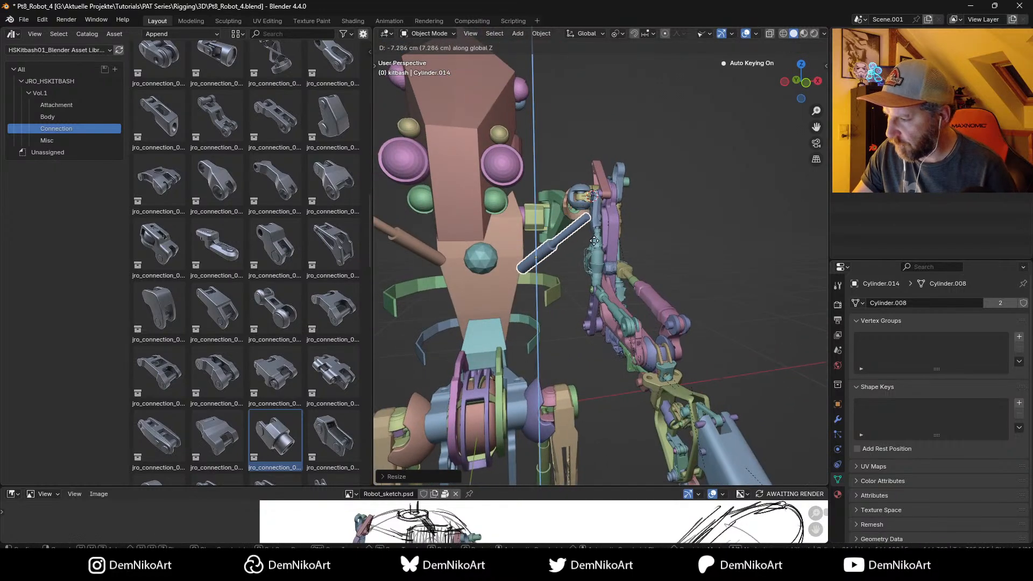
click(594, 250)
middle_drag(617, 247, 637, 223)
key(ctrl+s)
key(g)
click(697, 240)
Step: Delete the matching piston cylinder on the opposite shoulder and select the remaining one
key(shift+d)
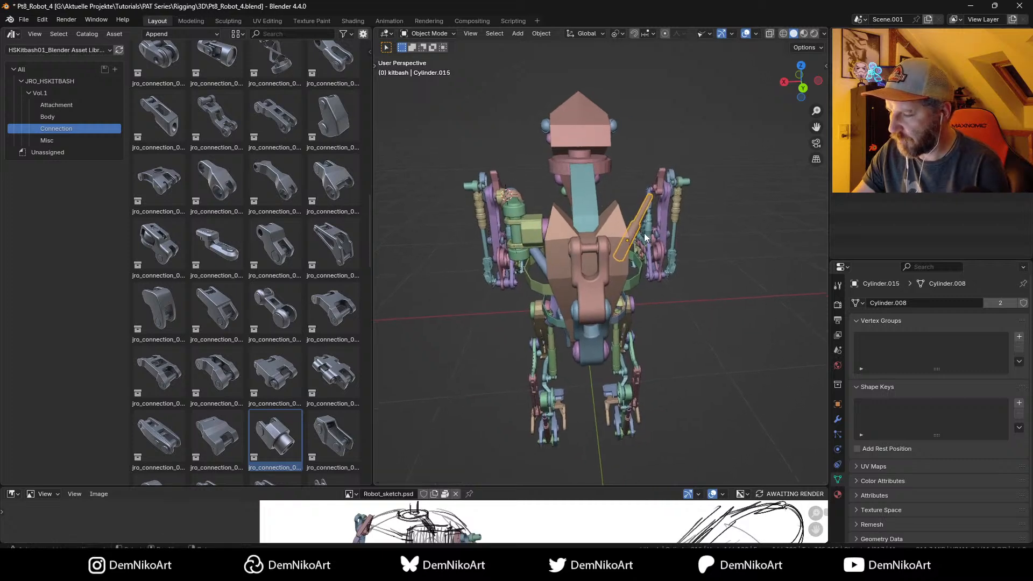
key(Delete)
click(542, 263)
middle_drag(541, 263, 573, 266)
scroll(573, 261, up, 3)
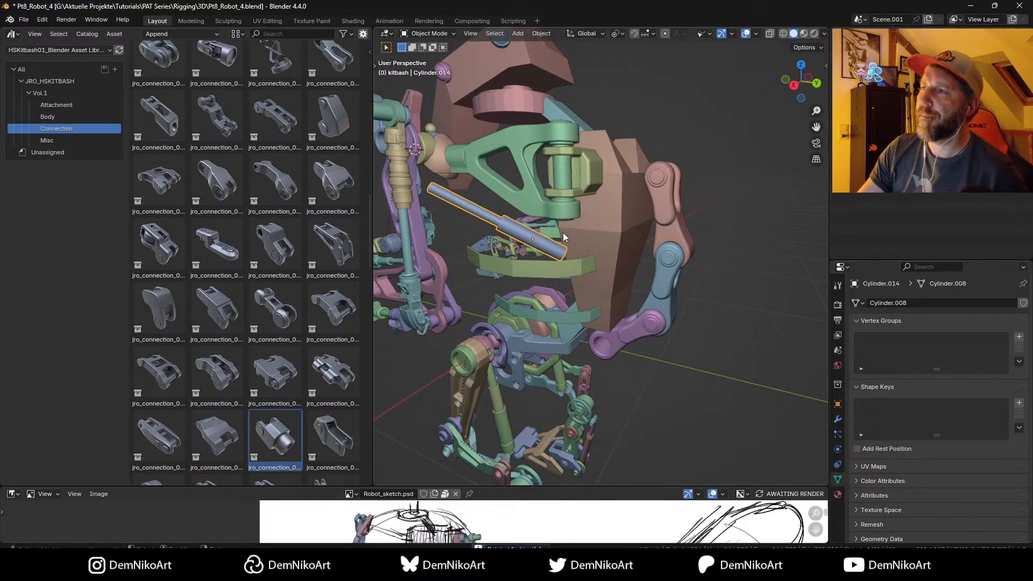
Step: Reveal the hidden armatures and select the green shoulder link
middle_drag(597, 260, 589, 241)
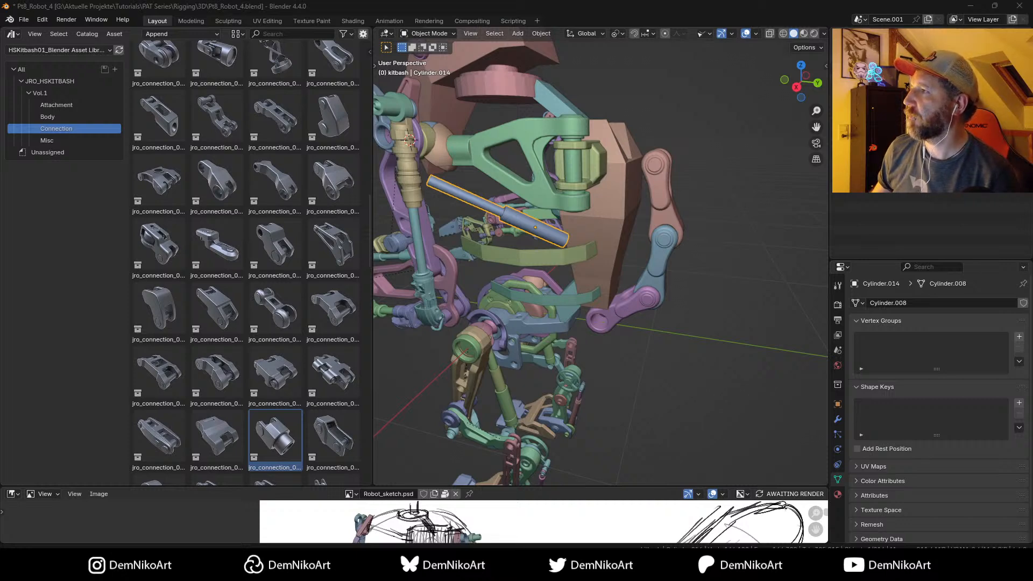
middle_drag(592, 278, 615, 239)
click(617, 201)
key(alt+h)
middle_drag(577, 192, 574, 248)
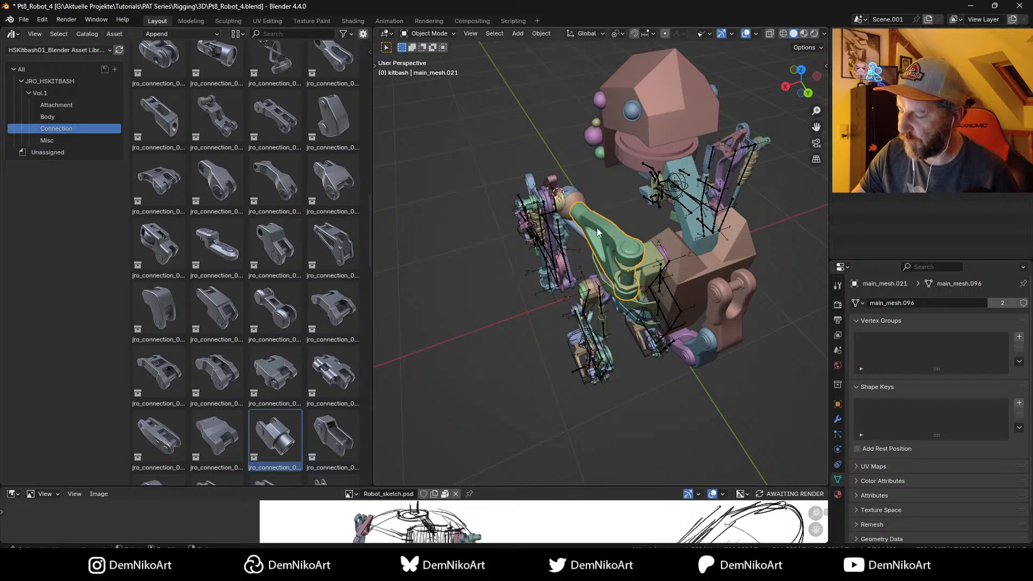
scroll(596, 227, up, 2)
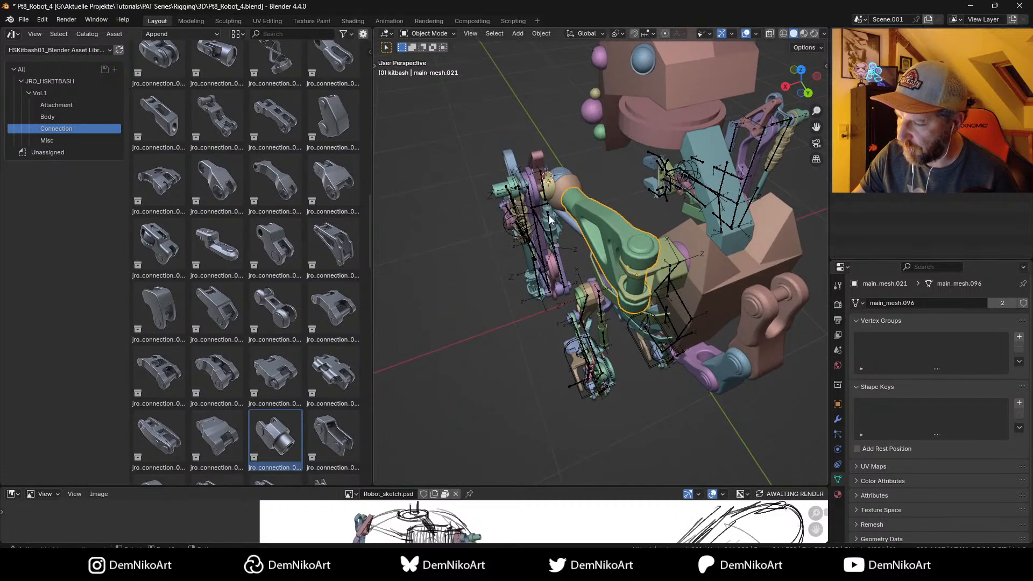
Step: Parent the brown shoulder socket to the green shoulder link, and the Arm L armature to the socket
click(549, 214)
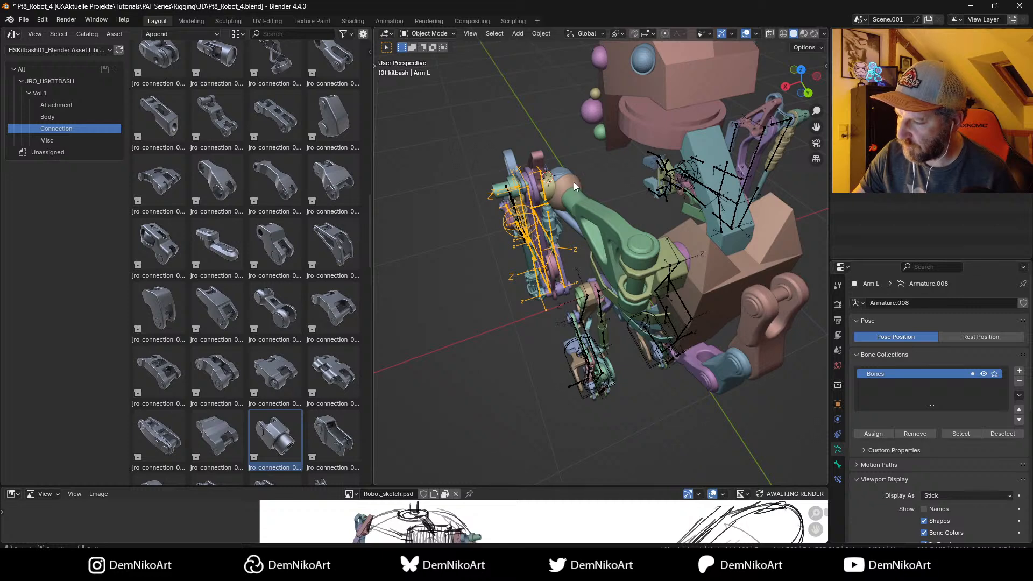
click(575, 181)
key(ctrl+p)
click(562, 214)
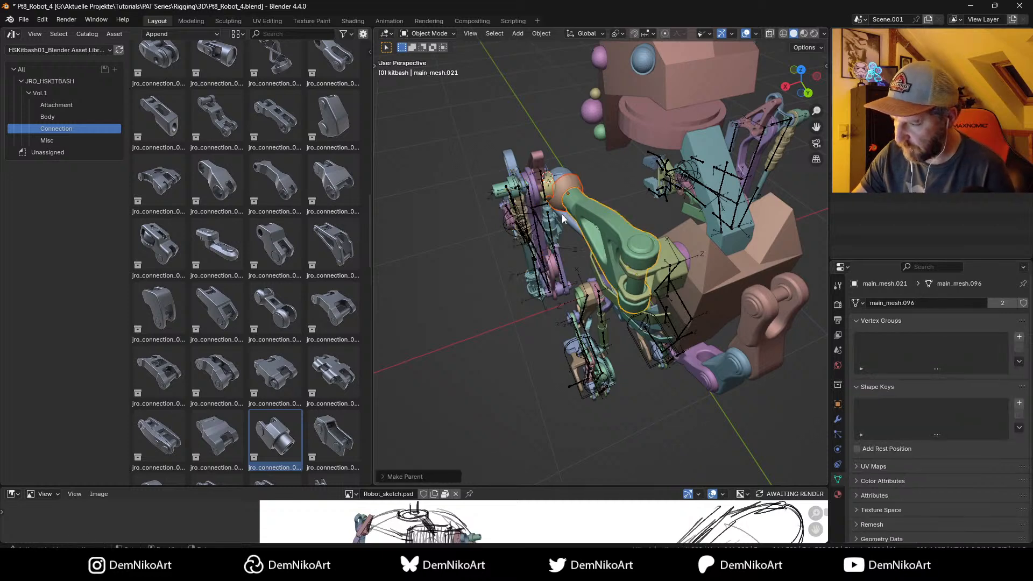
click(581, 184)
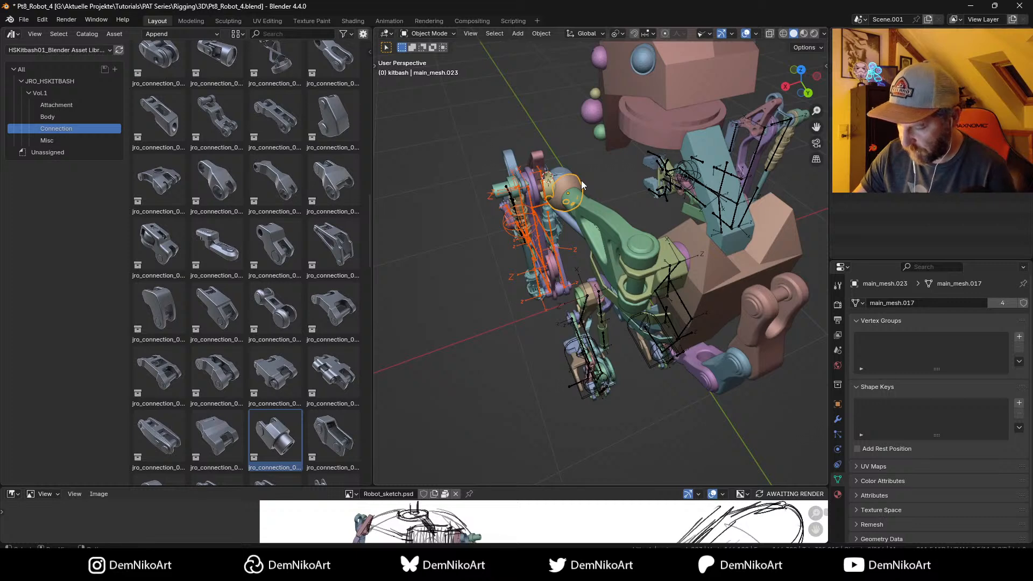
Step: Rotate the green shoulder link about 7° around the global Z axis to test the parented arm
click(607, 226)
key(r)
key(z)
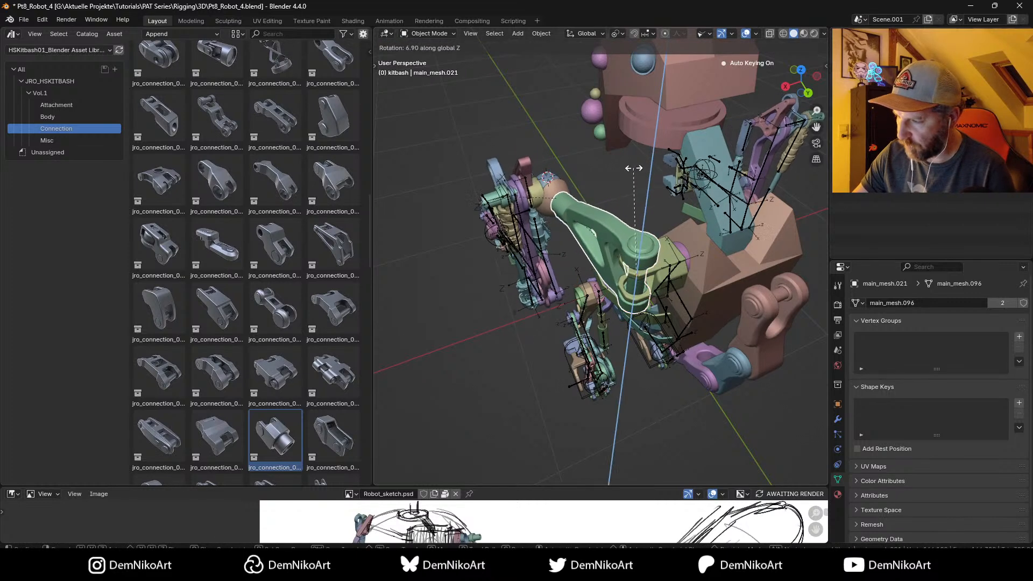
click(634, 168)
mouse_move(634, 168)
middle_down()
mouse_move(734, 218)
mouse_move(636, 159)
middle_up()
scroll(662, 229, down, 3)
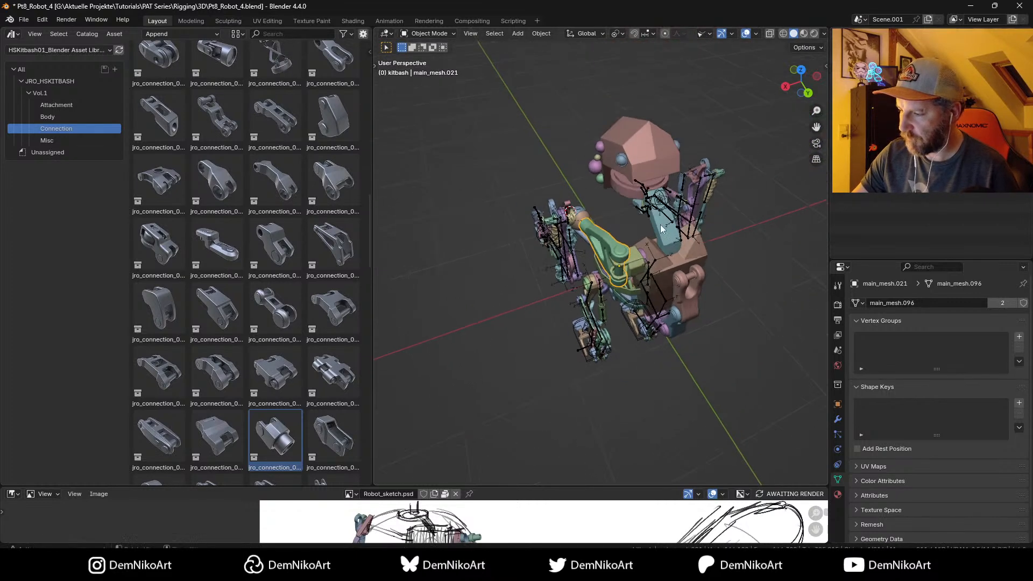
Step: Swing the green shoulder link with the left arm outward by about 40° around the global Z axis
middle_drag(662, 228, 644, 228)
key(r)
key(z)
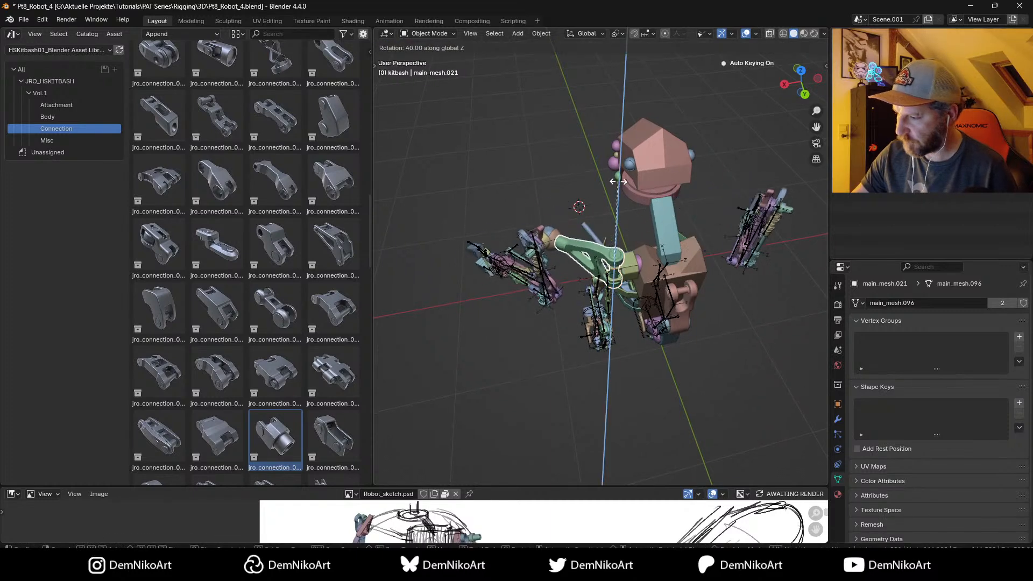
click(616, 194)
mouse_move(616, 194)
middle_down()
mouse_move(612, 212)
mouse_move(635, 197)
middle_up()
scroll(612, 212, up, 4)
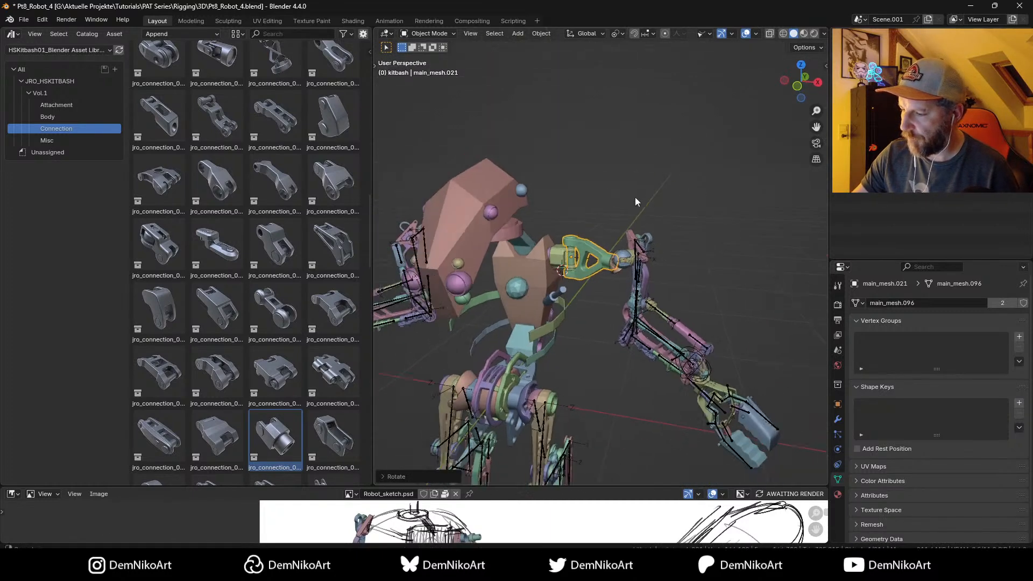
Step: Rotate the green shoulder link with the attached left arm about -21° around the global Z axis
scroll(652, 277, down, 6)
key(r)
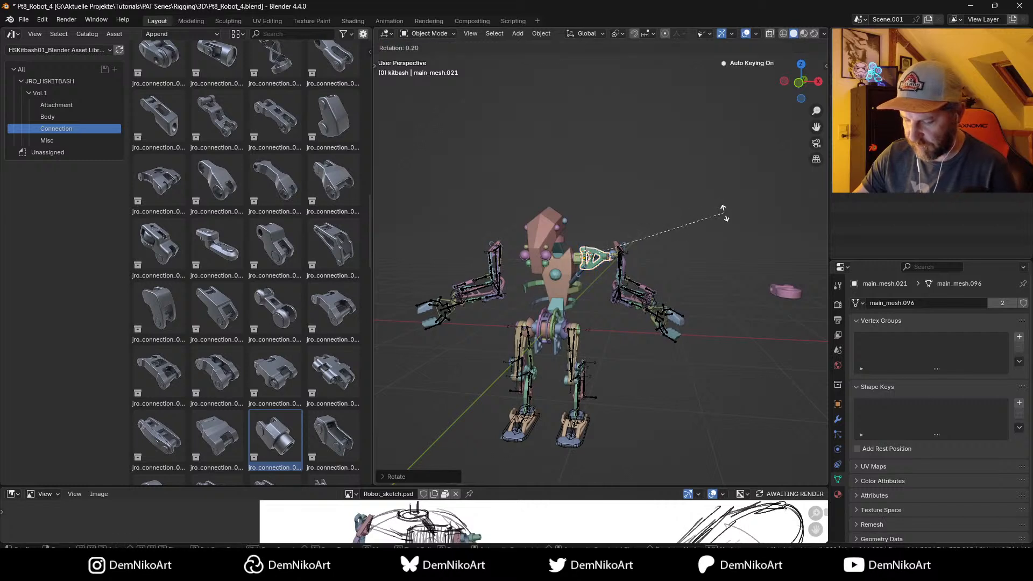
key(z)
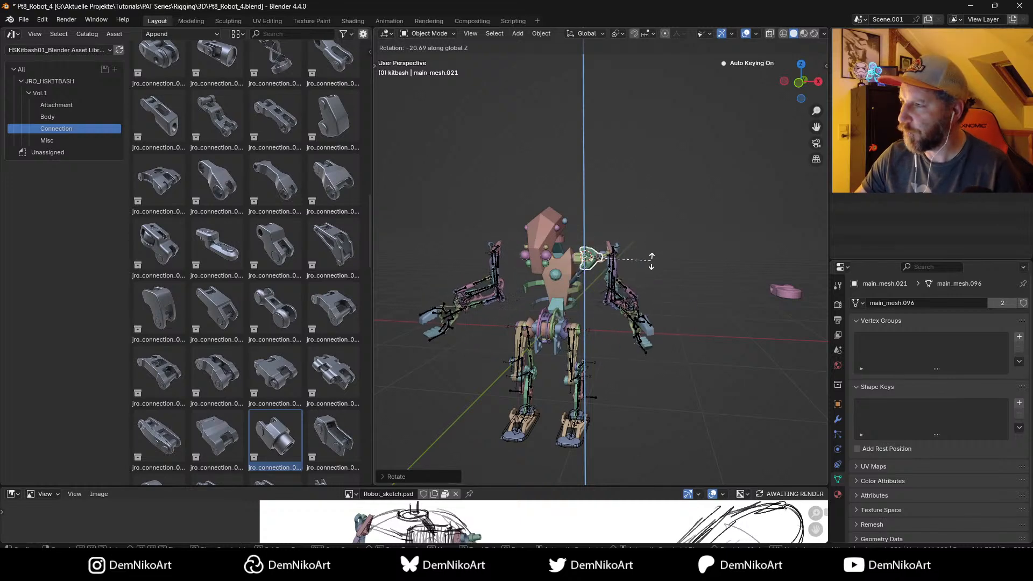
click(647, 251)
middle_drag(647, 250, 647, 283)
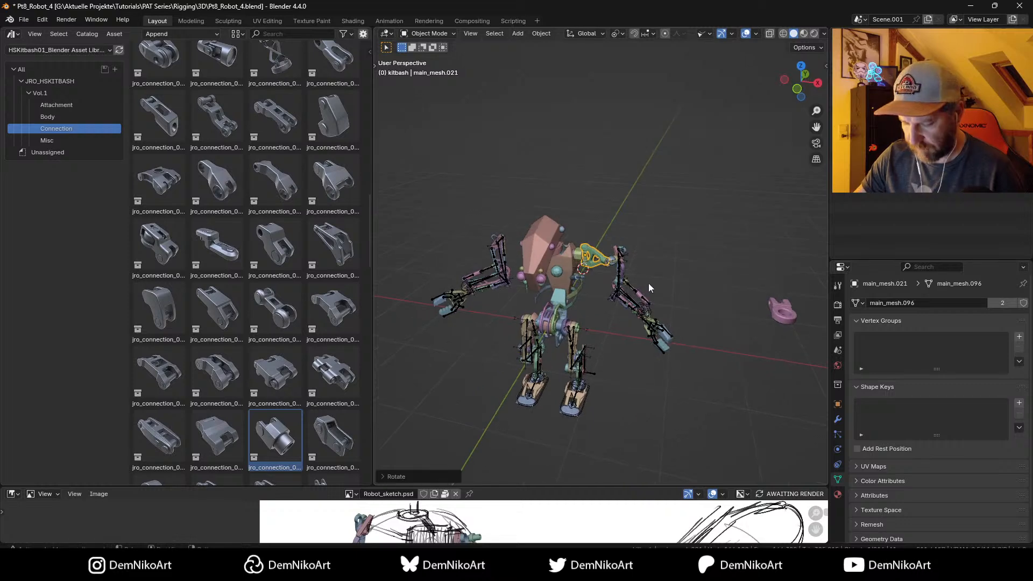
Step: Undo the shoulder link's test rotations and the arm parenting, and select the Arm L armature
key(ctrl+z)
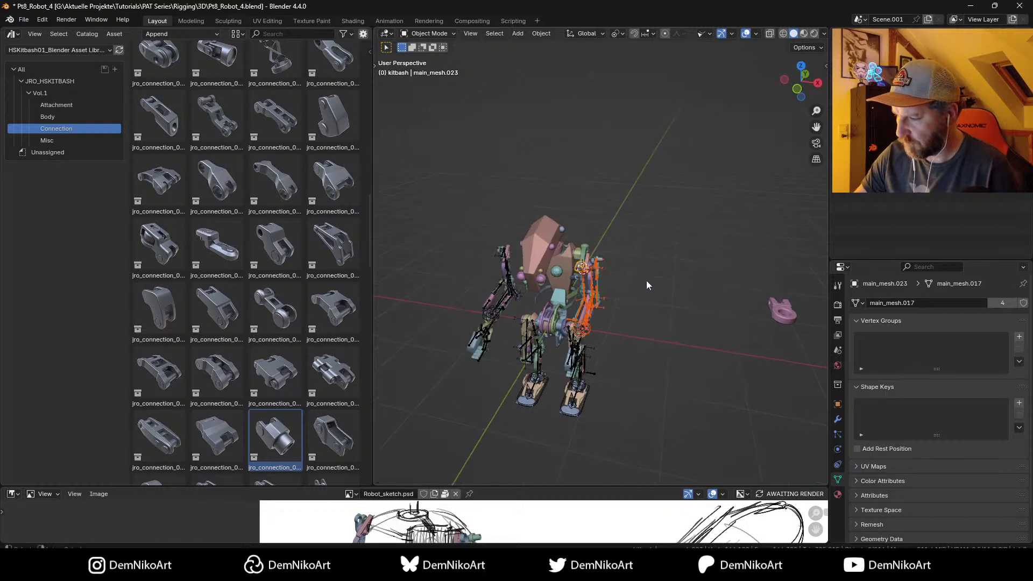
key(ctrl+z)
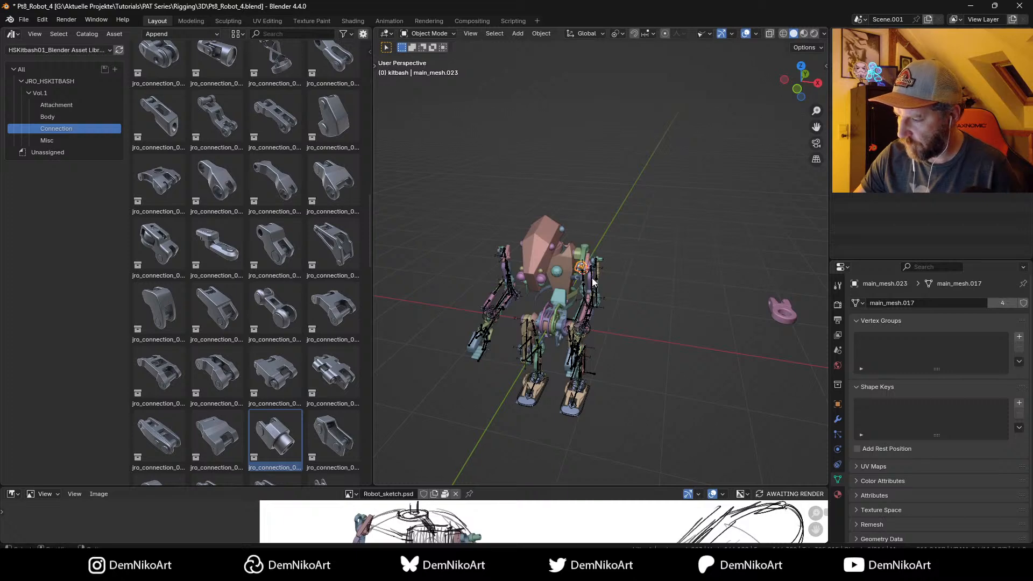
click(592, 278)
scroll(605, 305, up, 5)
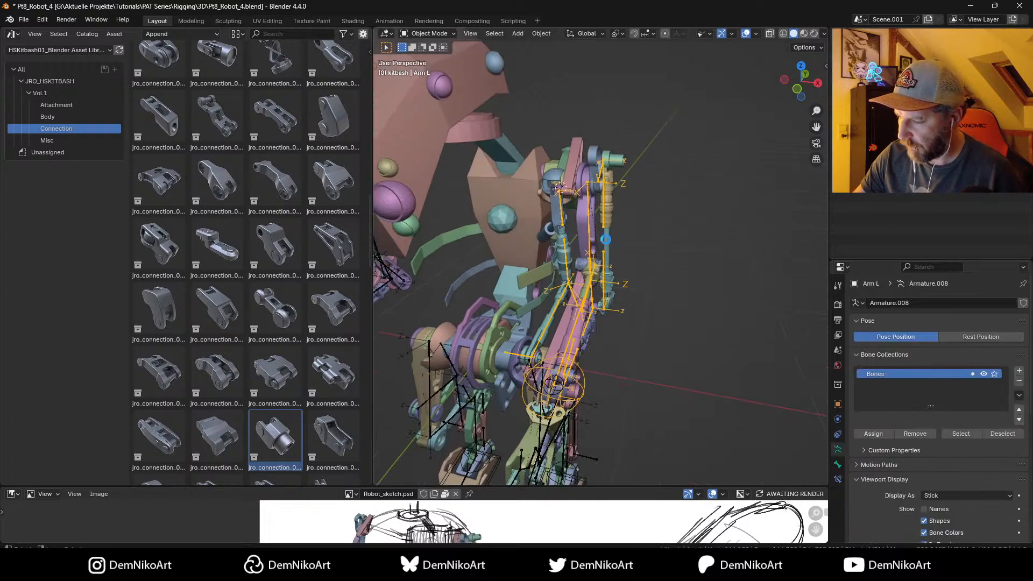
scroll(608, 212, down, 5)
Step: Select the green shoulder link and hide the armatures in the viewport
click(664, 222)
middle_drag(665, 222, 634, 273)
click(668, 230)
scroll(667, 228, up, 5)
key(shift+alt+z)
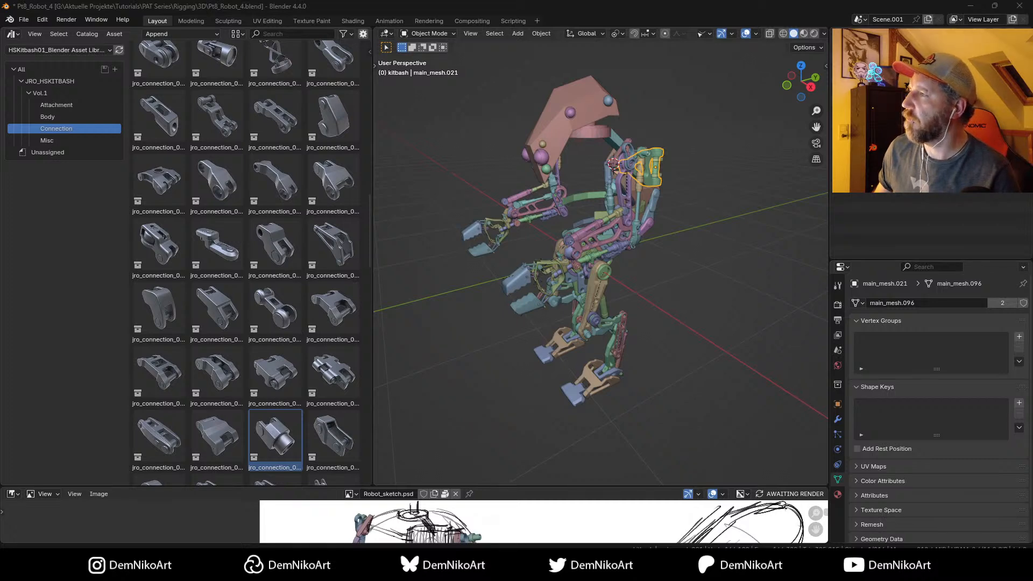
Step: Bring in the browser window to view the butterfly joint image results, and move it away again
drag(1011, 0, 466, 43)
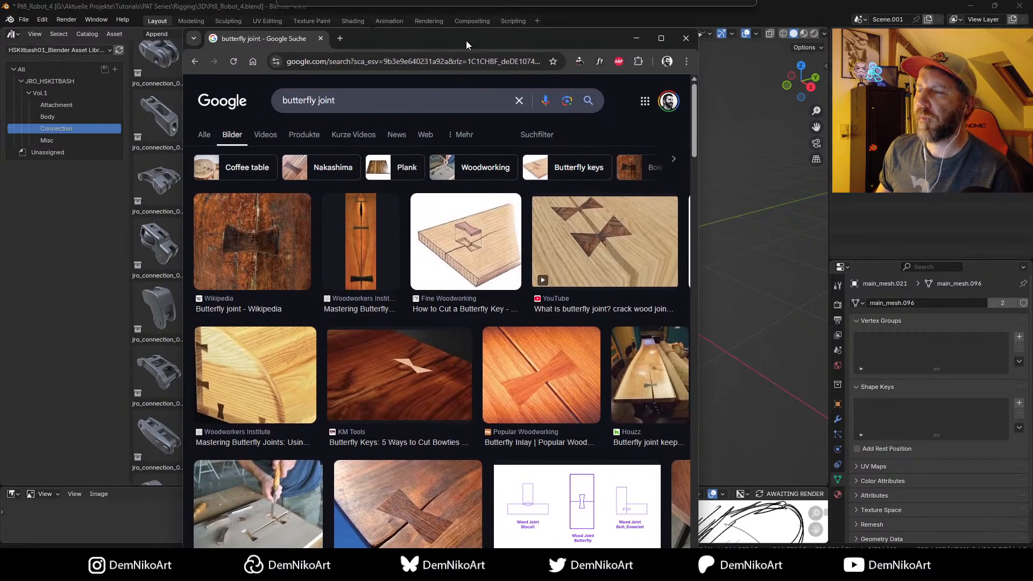
drag(466, 40, 1032, 22)
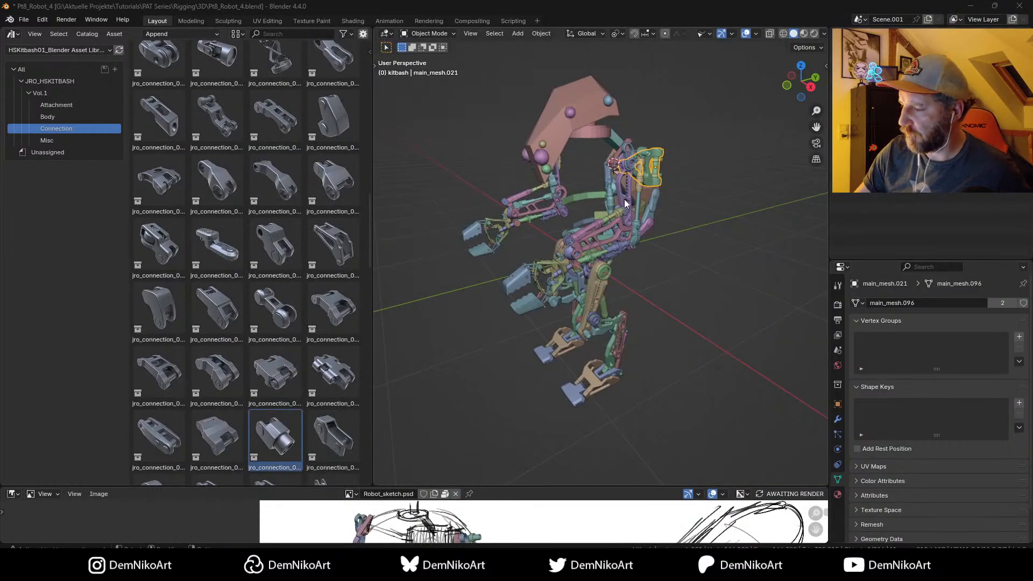
Step: Rotate the green shoulder link together with the brown socket by -20° in the top view
middle_drag(624, 199, 606, 234)
scroll(672, 250, up, 5)
scroll(595, 296, up, 2)
scroll(605, 264, up, 2)
scroll(601, 257, down, 4)
middle_drag(516, 268, 619, 257)
scroll(631, 289, down, 3)
scroll(588, 280, up, 2)
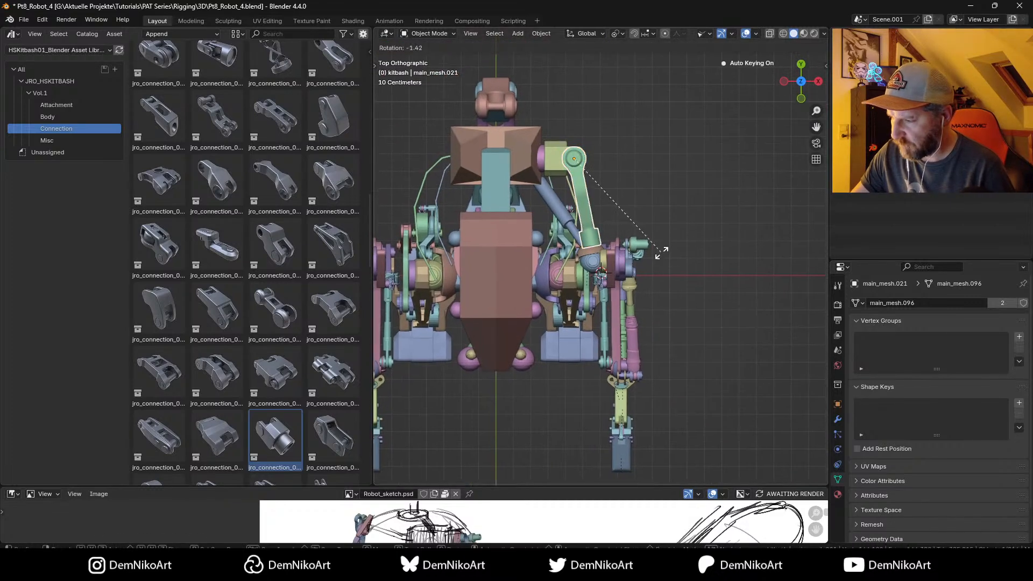
shift+click(594, 252)
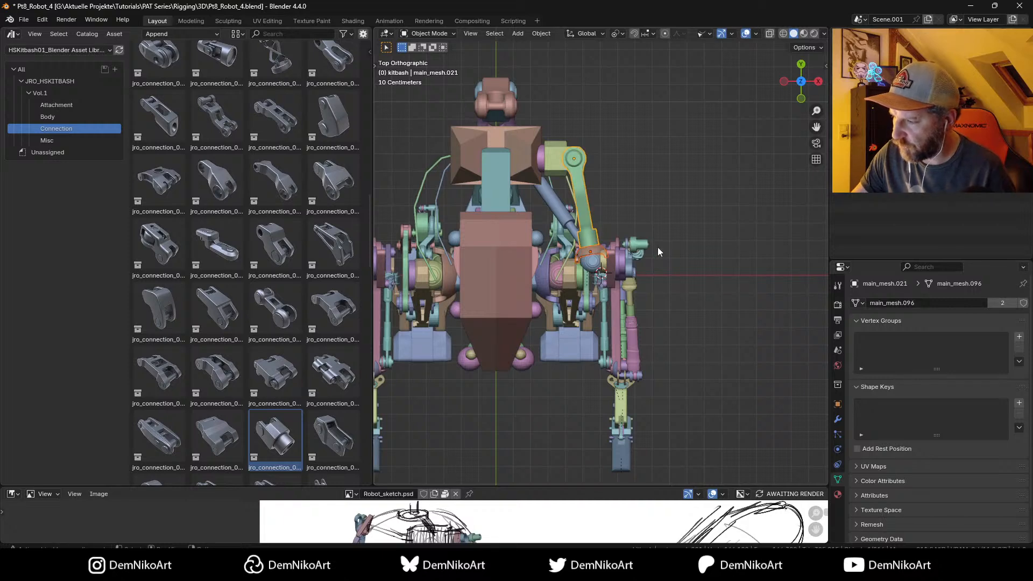
key(r)
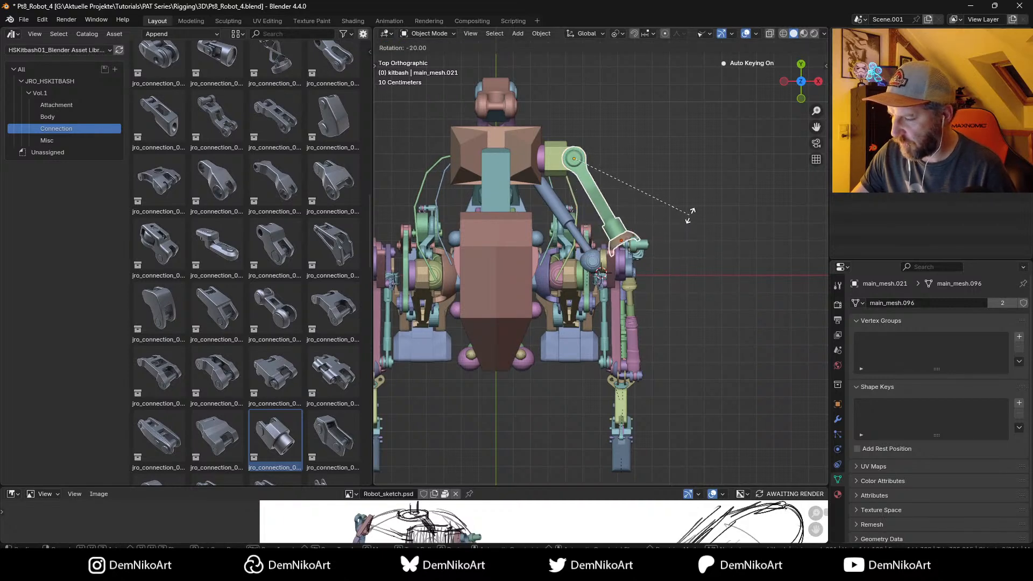
click(690, 215)
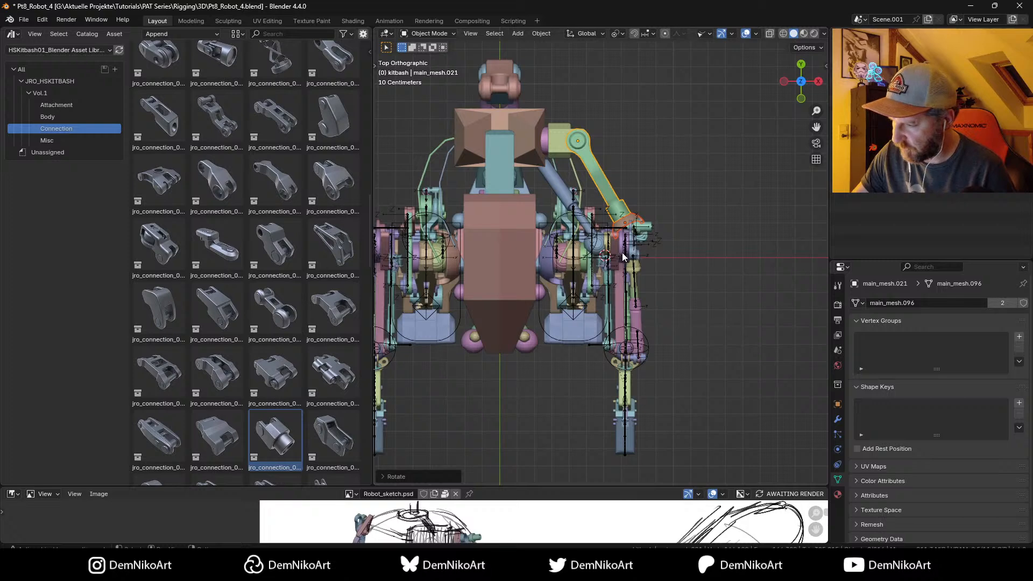
Step: Move the Arm L armature outward in the top view to meet the rotated brown shoulder socket
click(635, 267)
key(g)
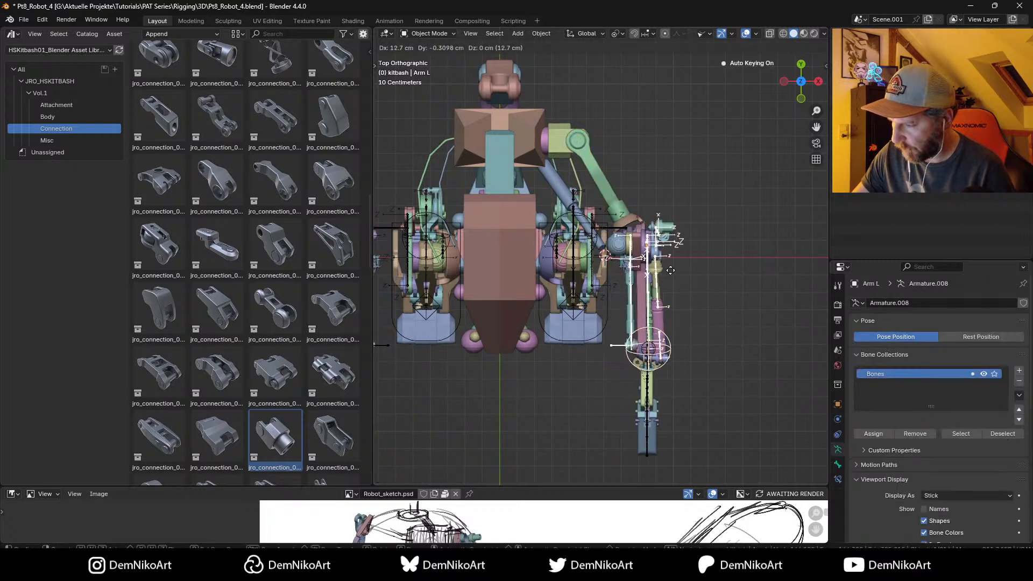
click(681, 259)
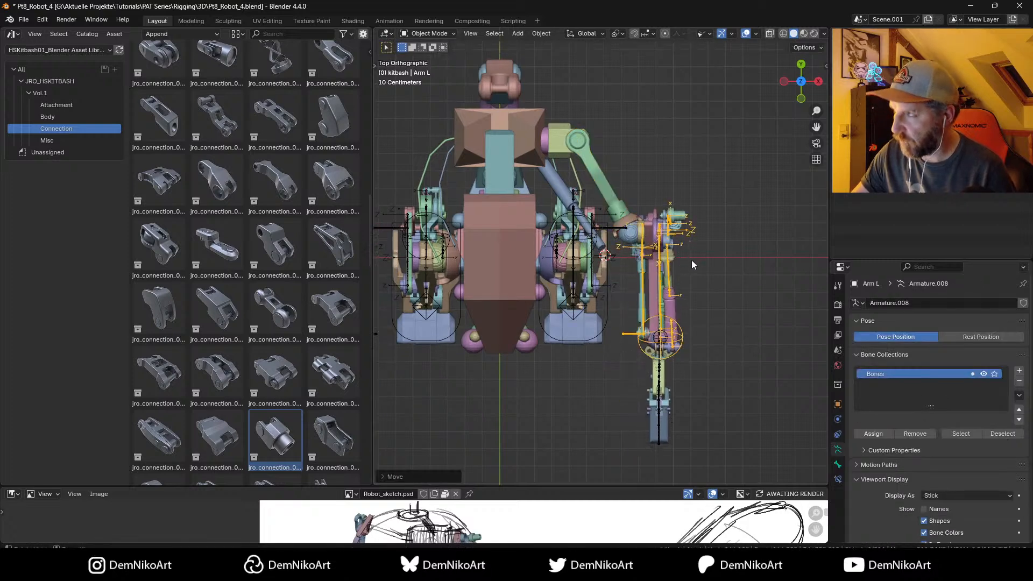
middle_drag(692, 260, 628, 273)
Step: Isolate the blue cylinder below the shoulder link and set its origin to the centre of its thick end face
click(593, 257)
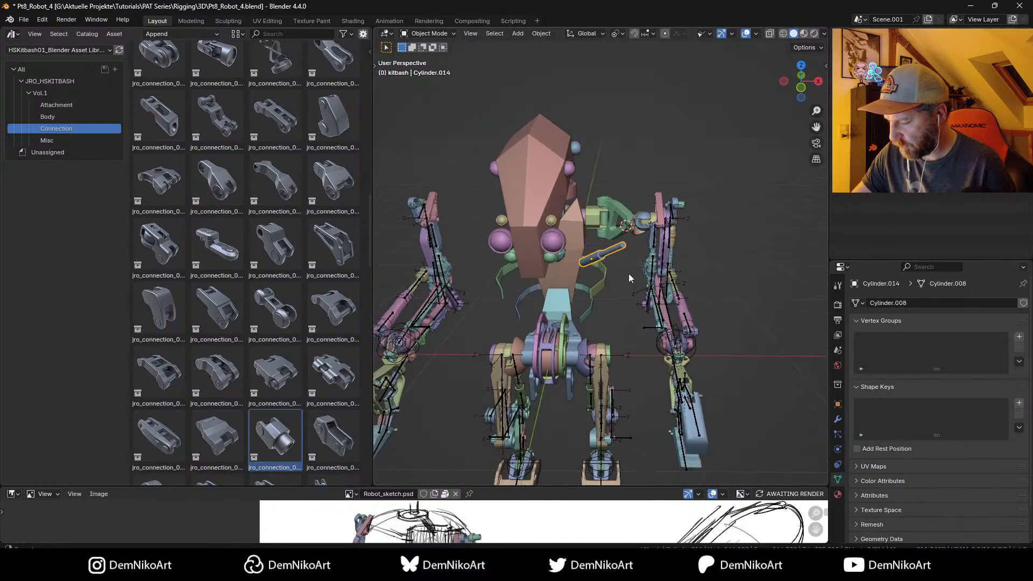
scroll(622, 264, up, 4)
key(KP_Divide)
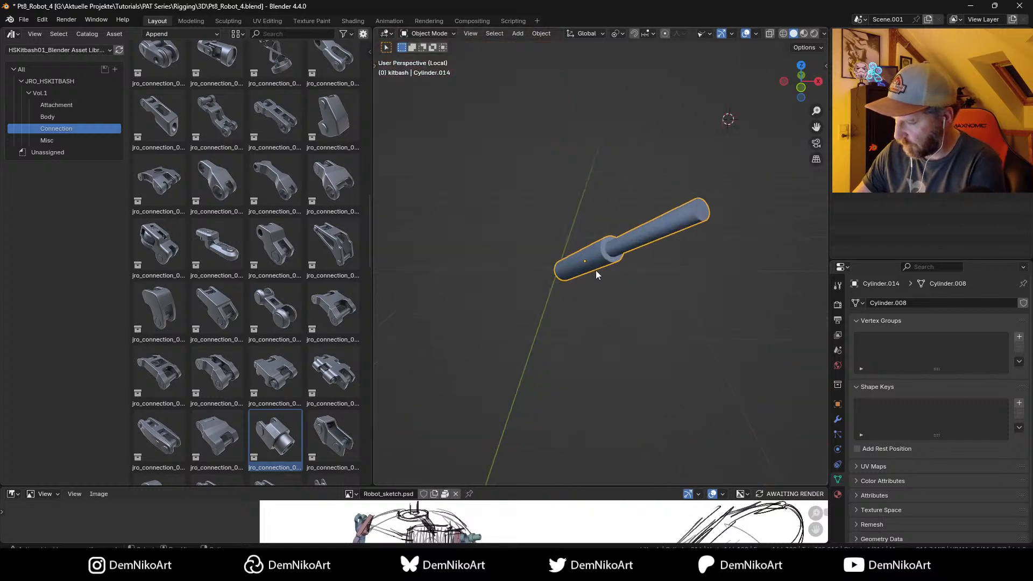
scroll(547, 307, up, 5)
scroll(632, 251, down, 4)
middle_drag(540, 339, 539, 302)
key(Tab)
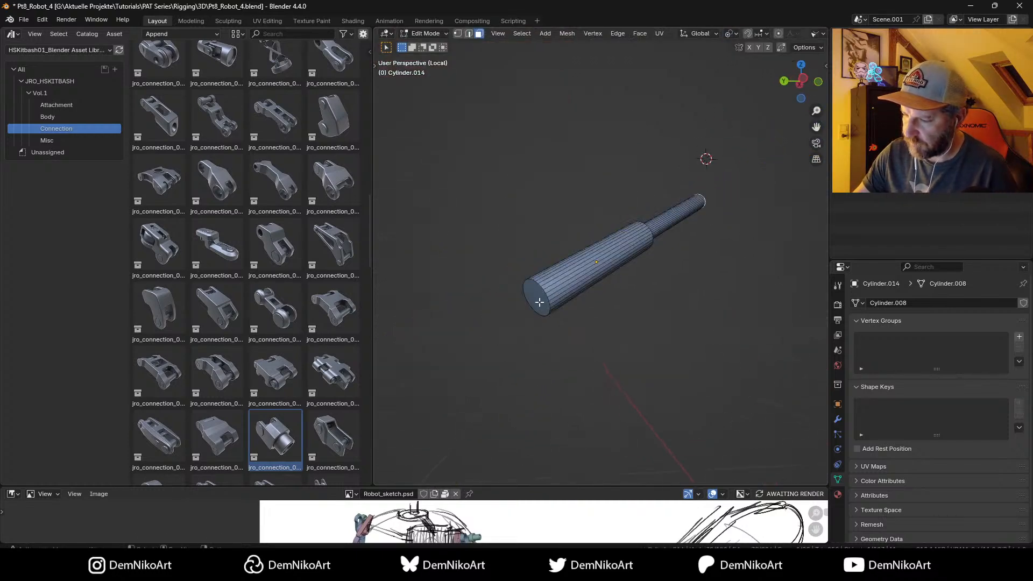
click(540, 302)
right_click(539, 299)
click(509, 503)
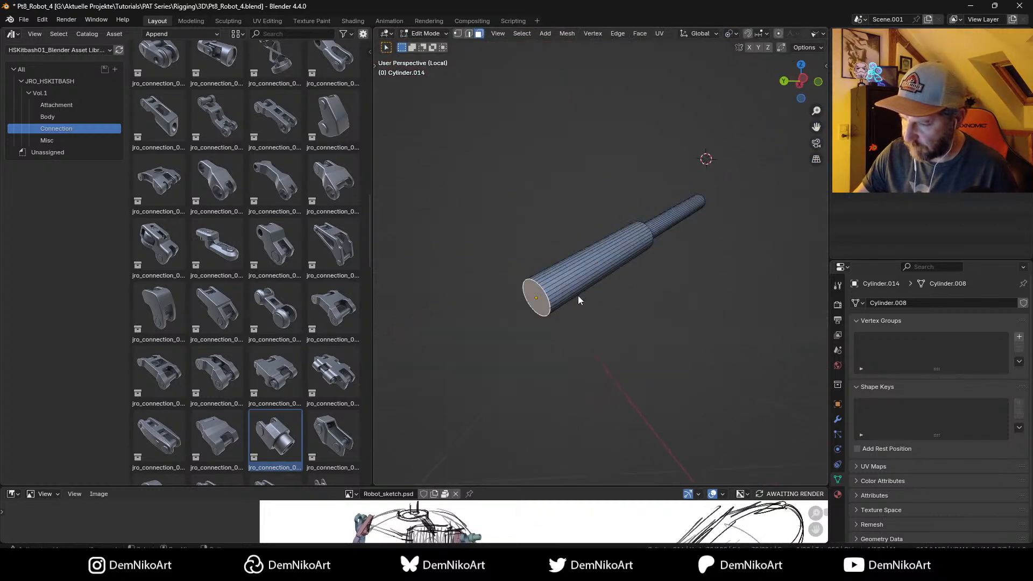
key(Tab)
key(KP_Divide)
Step: Rotate the blue cylinder to aim at the shoulder socket, and stretch it by about 1.2 along its local Z axis
middle_drag(631, 266, 689, 296)
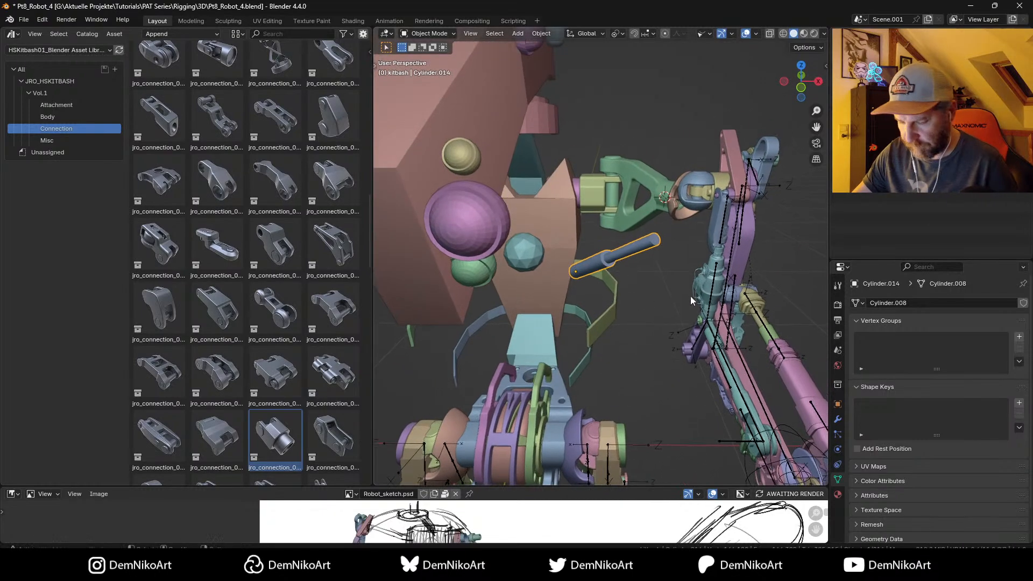
key(r)
click(716, 258)
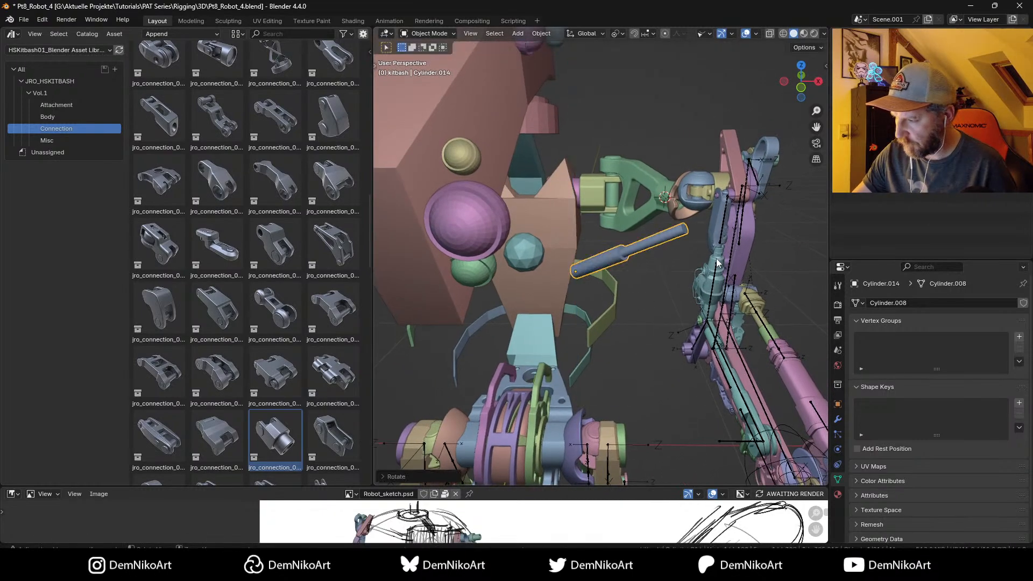
middle_drag(716, 258, 700, 250)
key(s)
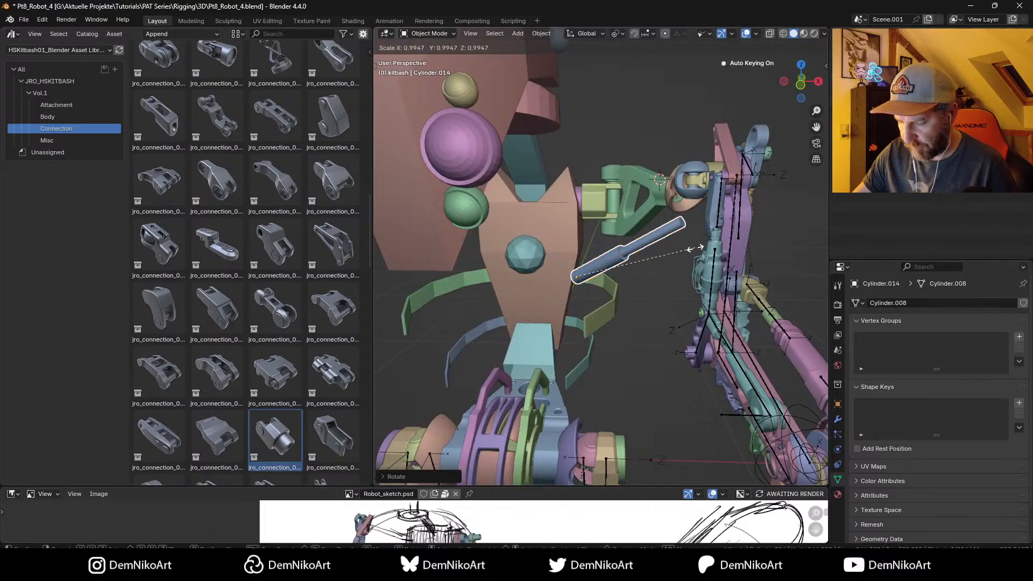
key(z)
key(z)
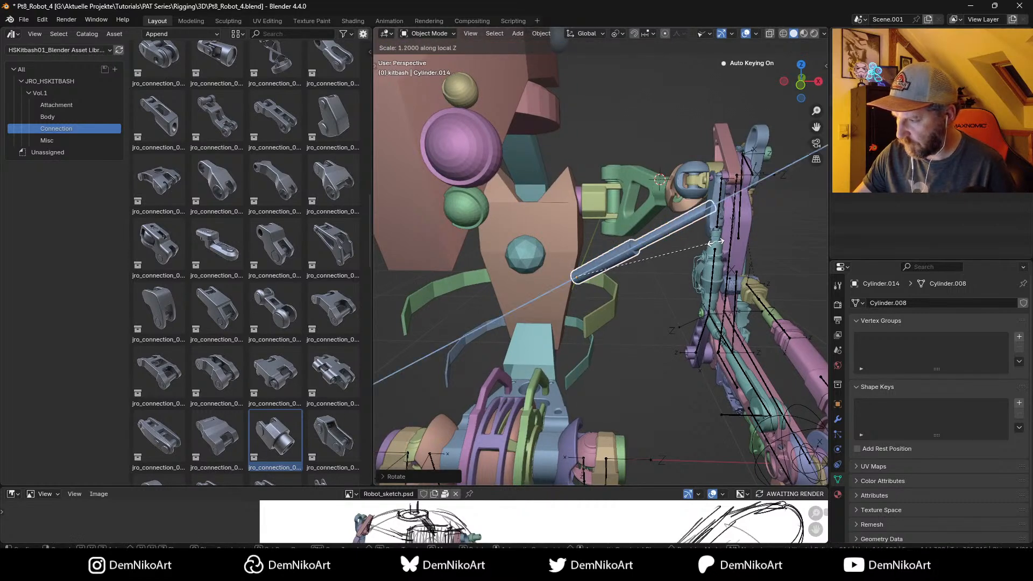
click(717, 243)
Step: Shorten the blue cylinder slightly along its local Z axis so it ends near the socket, and save the file
middle_drag(716, 243, 733, 243)
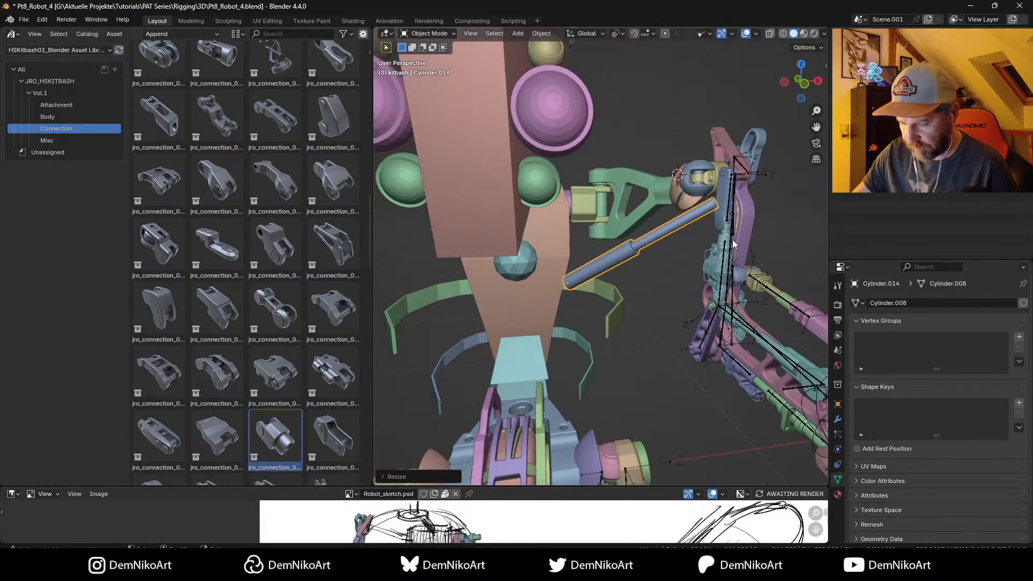
key(s)
key(z)
key(z)
click(724, 249)
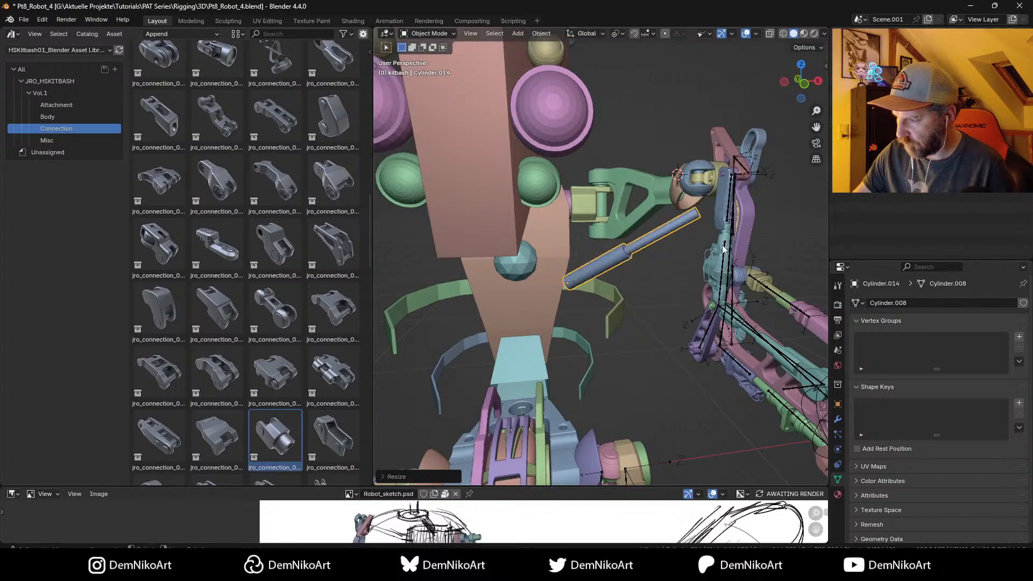
scroll(741, 258, down, 3)
middle_drag(742, 258, 613, 252)
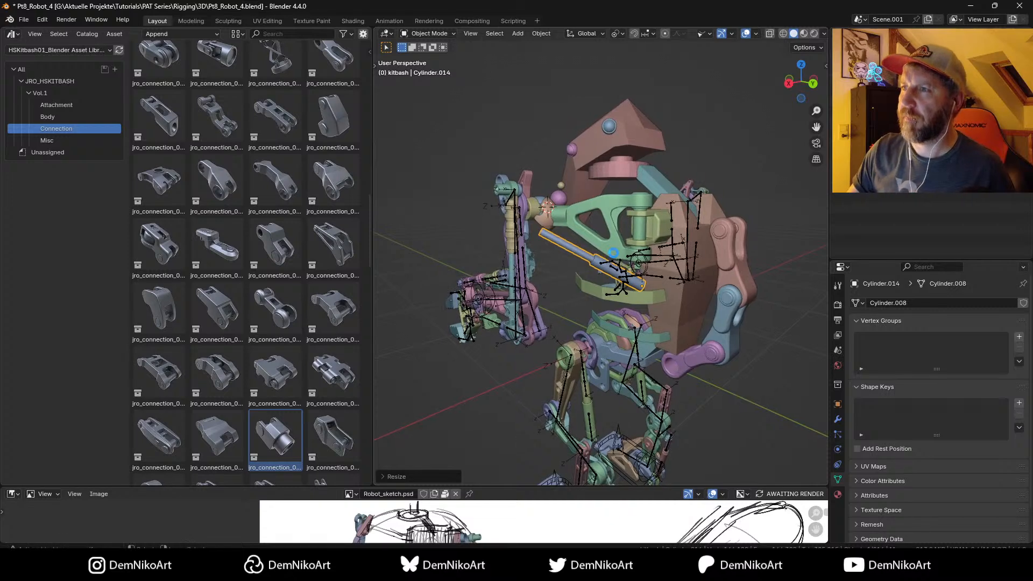
key(ctrl+s)
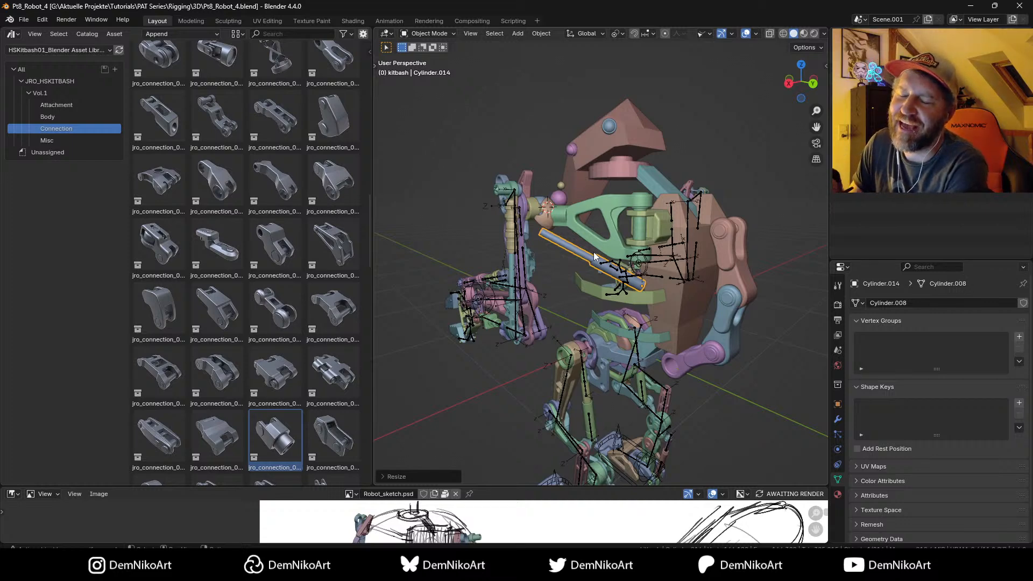
Step: Try to mirror the blue hip bracket along the global Z axis about its own origin, and undo it
middle_drag(595, 257, 613, 276)
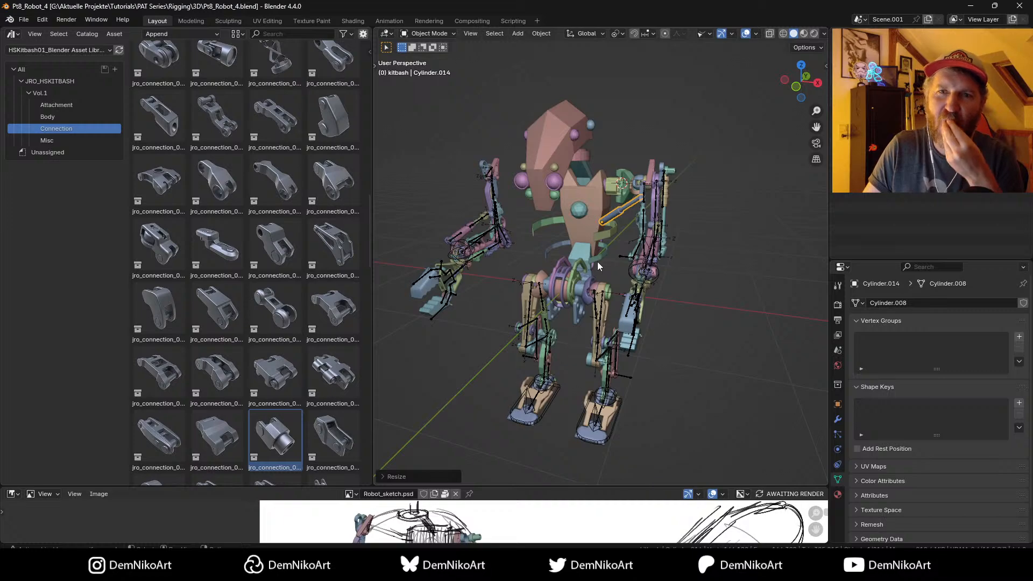
middle_drag(591, 301, 619, 332)
key(KP_1)
scroll(633, 316, up, 4)
click(630, 321)
scroll(643, 322, up, 2)
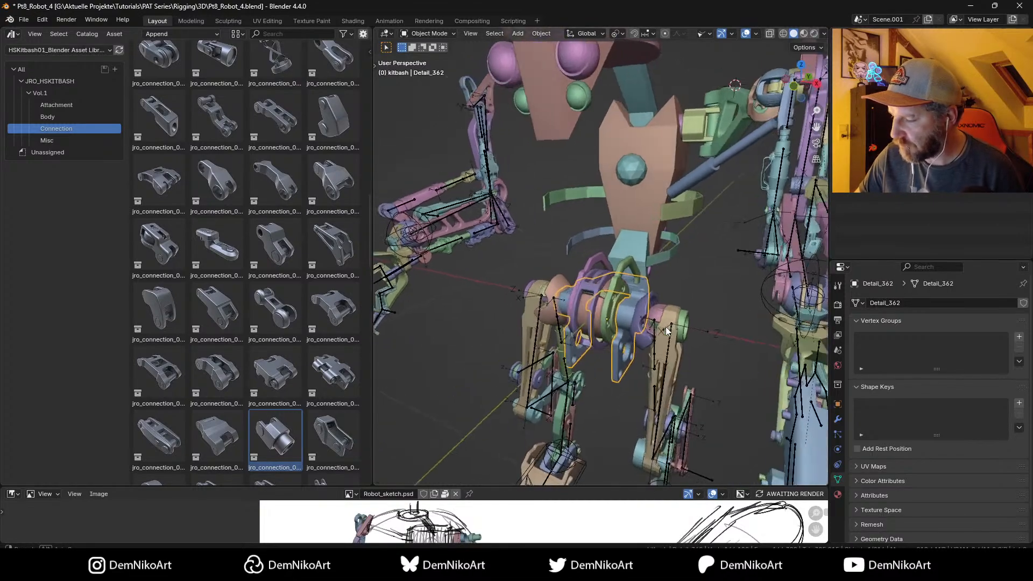
scroll(611, 334, up, 2)
key(ctrl+m)
key(z)
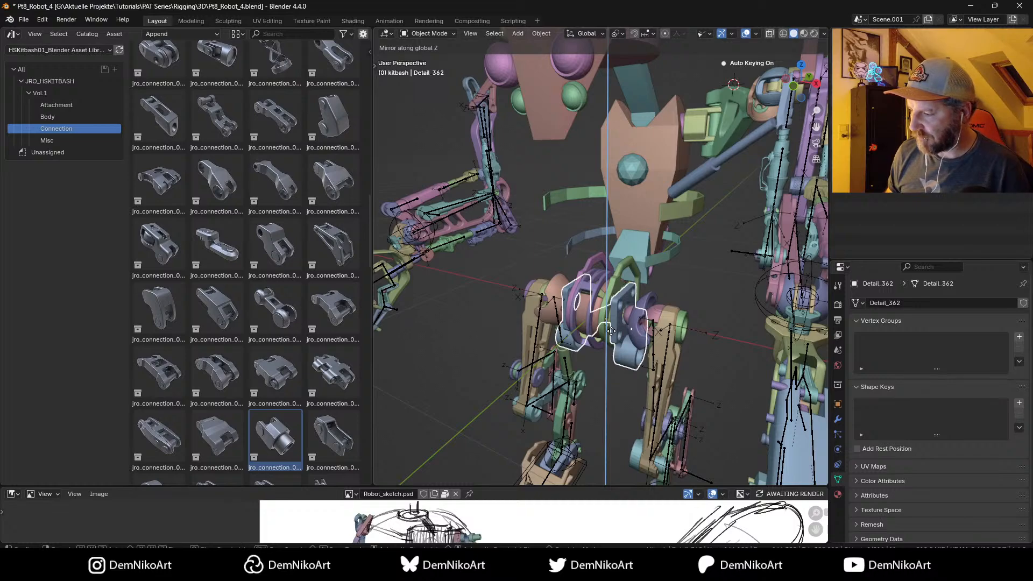
click(612, 335)
middle_drag(611, 335, 698, 316)
key(ctrl+z)
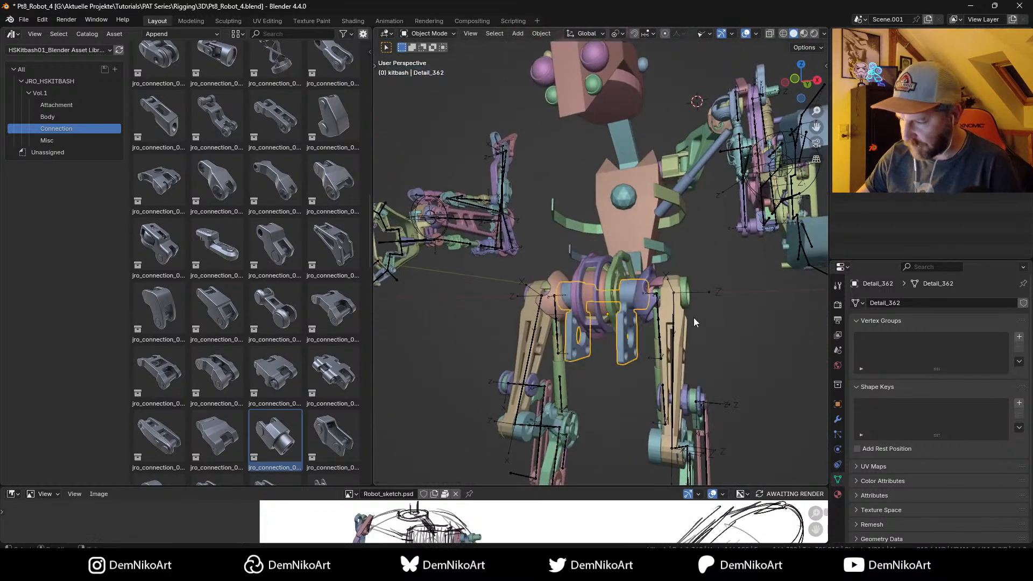
Step: Place the 3D cursor at the centre of the brown hip drum and set the transform pivot point to 3D Cursor
mouse_move(621, 309)
middle_down()
mouse_move(637, 325)
mouse_move(618, 318)
middle_up()
click(617, 317)
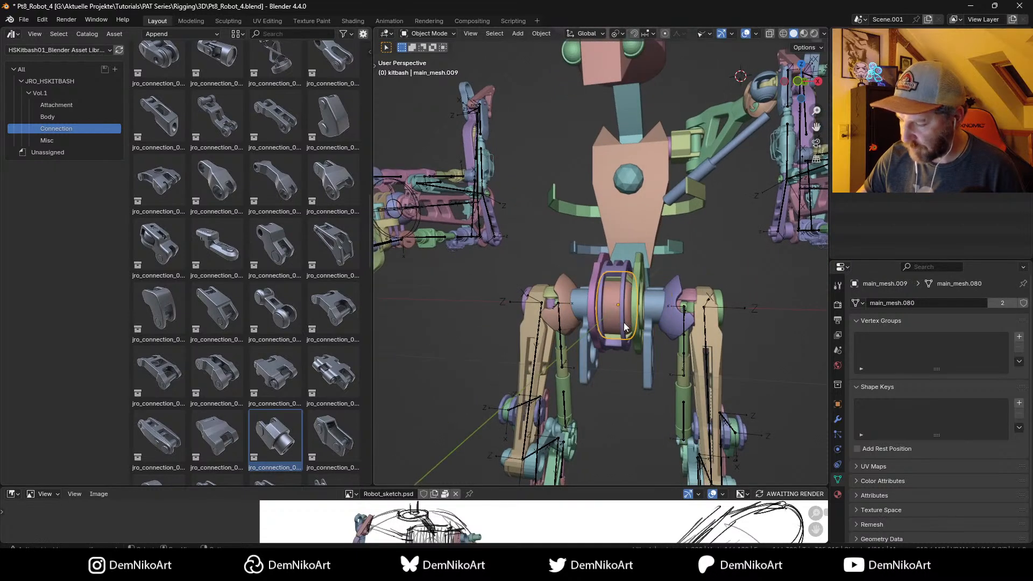
key(period)
click(624, 388)
click(621, 35)
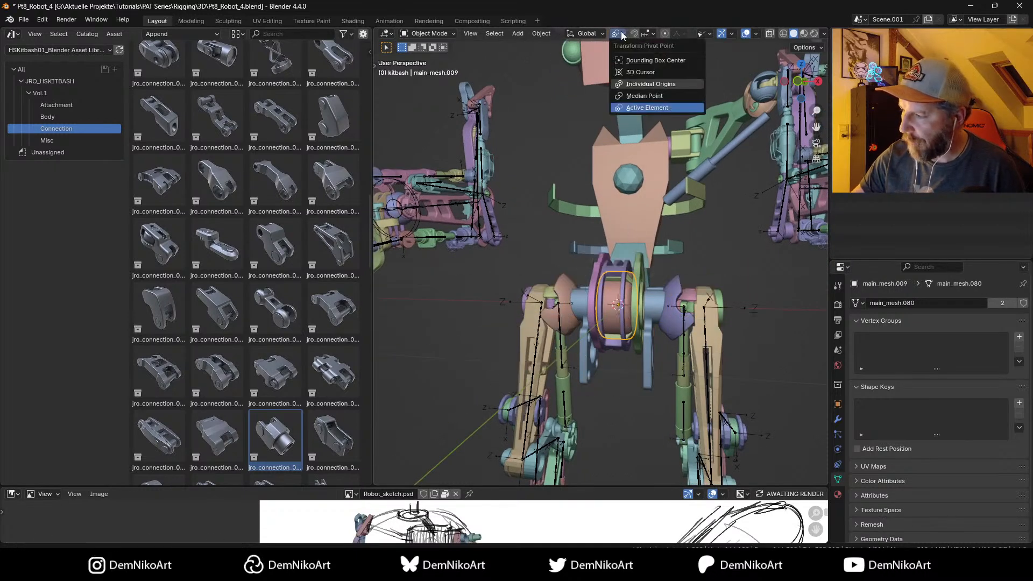
click(640, 72)
Step: Mirror the blue hip bracket vertically about the 3D cursor so its two arms point up toward the torso
click(646, 355)
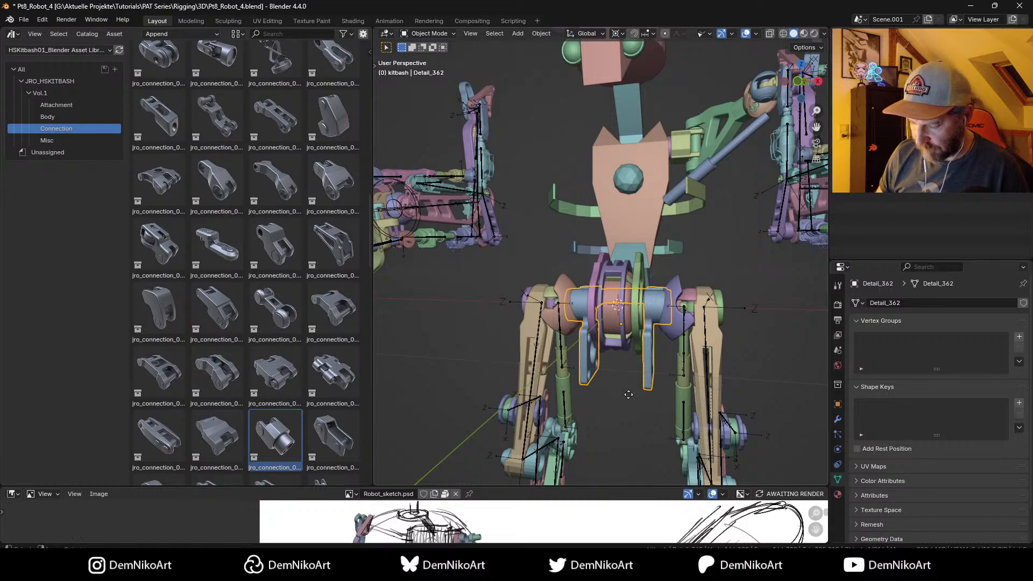
key(ctrl+m)
key(x)
key(Return)
middle_drag(628, 395, 667, 334)
key(KP_Decimal)
scroll(744, 346, down, 3)
scroll(618, 356, up, 2)
scroll(618, 356, up, 2)
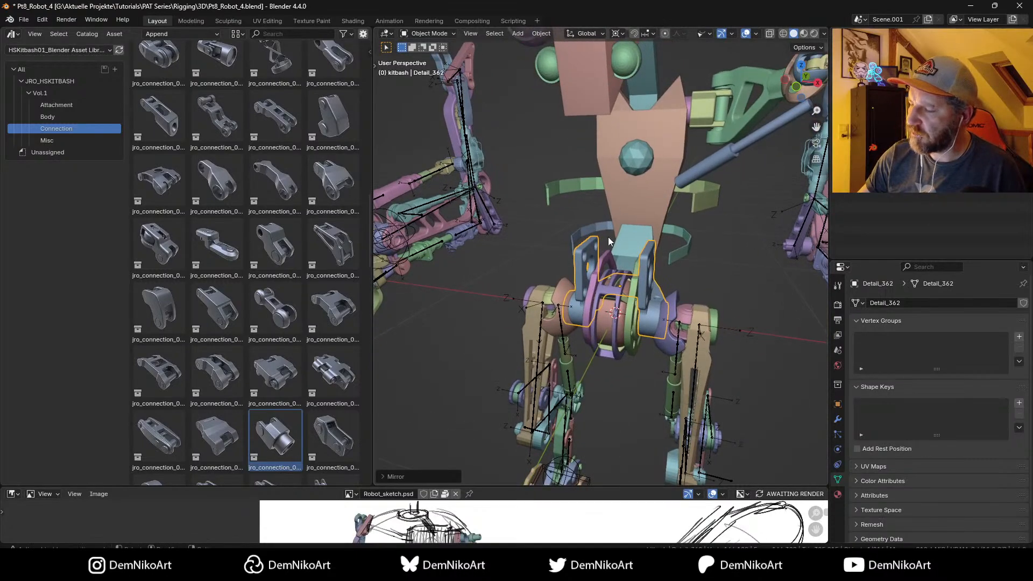
Step: Examine the whole robot around the torso block from the side, back and front
middle_drag(608, 237, 619, 218)
scroll(618, 246, down, 3)
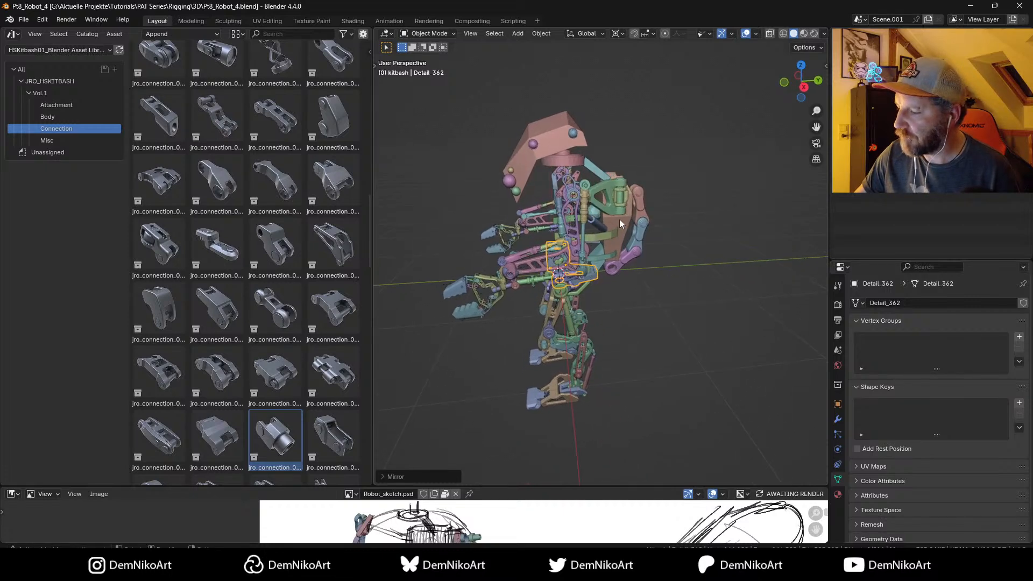
click(619, 219)
key(KP_4)
key(KP_4)
key(KP_4)
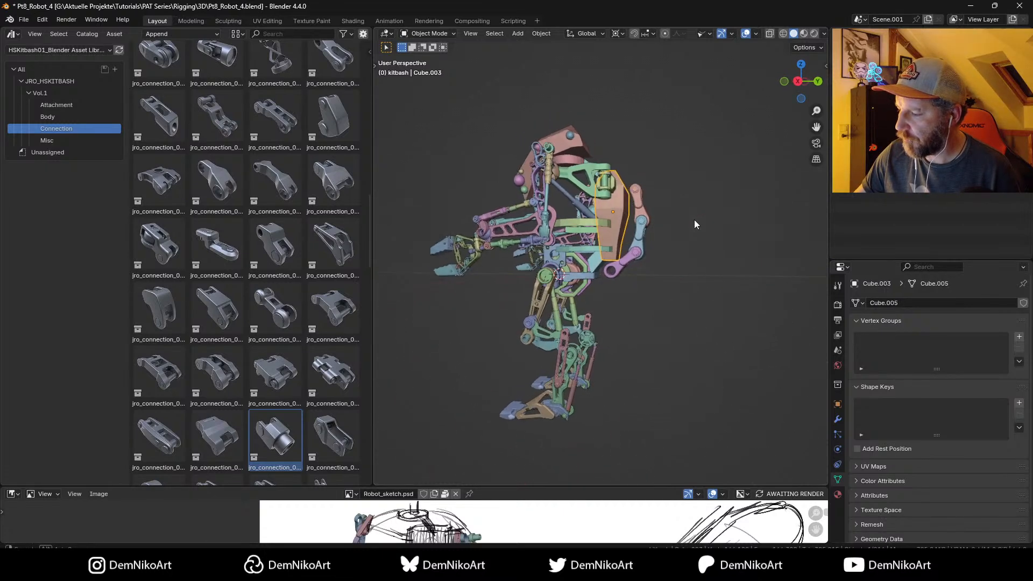
key(KP_4)
key(KP_4)
key(KP_4)
key(KP_4)
key(KP_4)
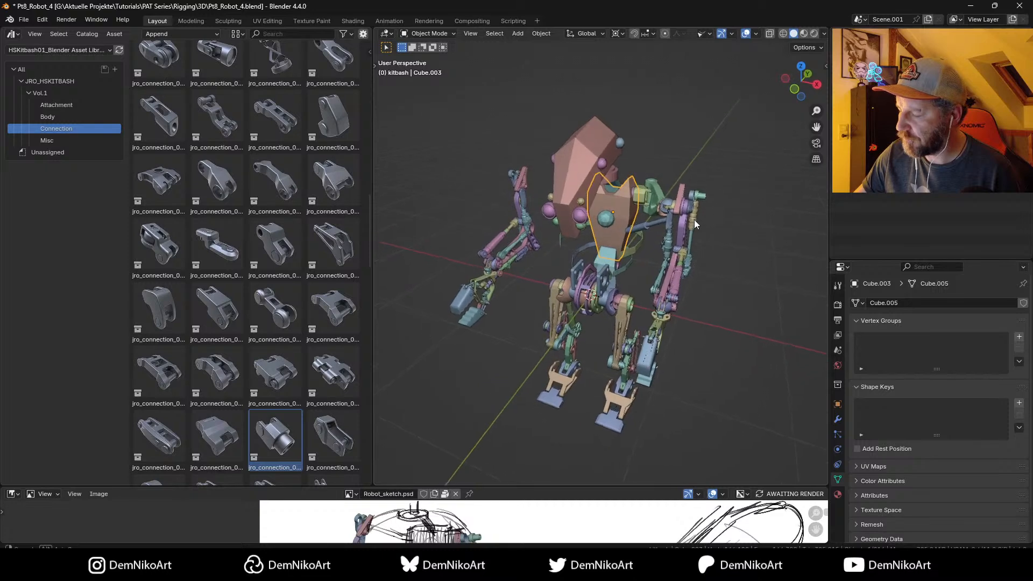
Step: Examine the green shoulder link, its ball socket and the support cylinder up close from several angles
click(670, 193)
key(KP_4)
key(KP_4)
scroll(673, 216, up, 4)
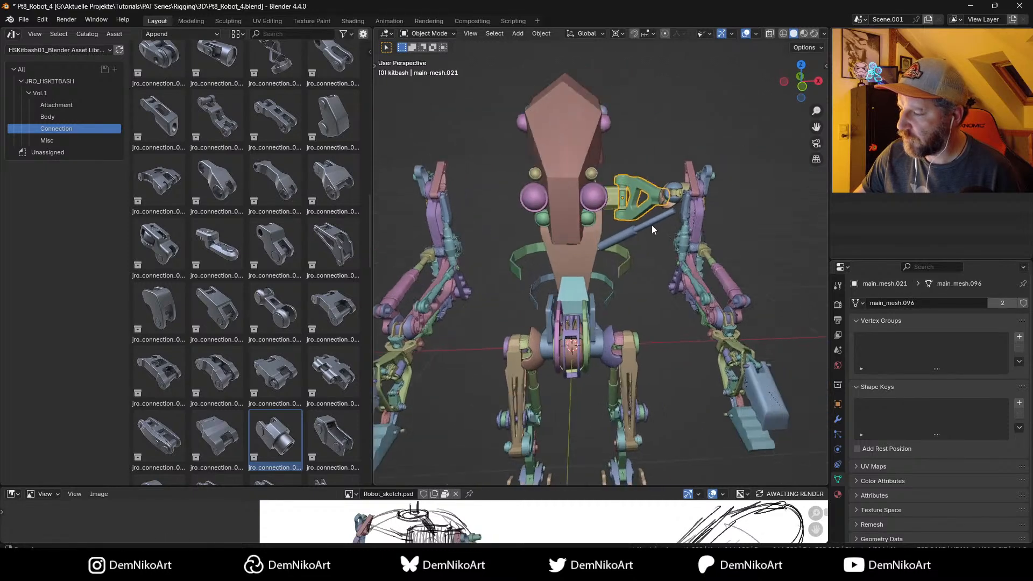
key(KP_4)
key(KP_4)
scroll(640, 257, up, 3)
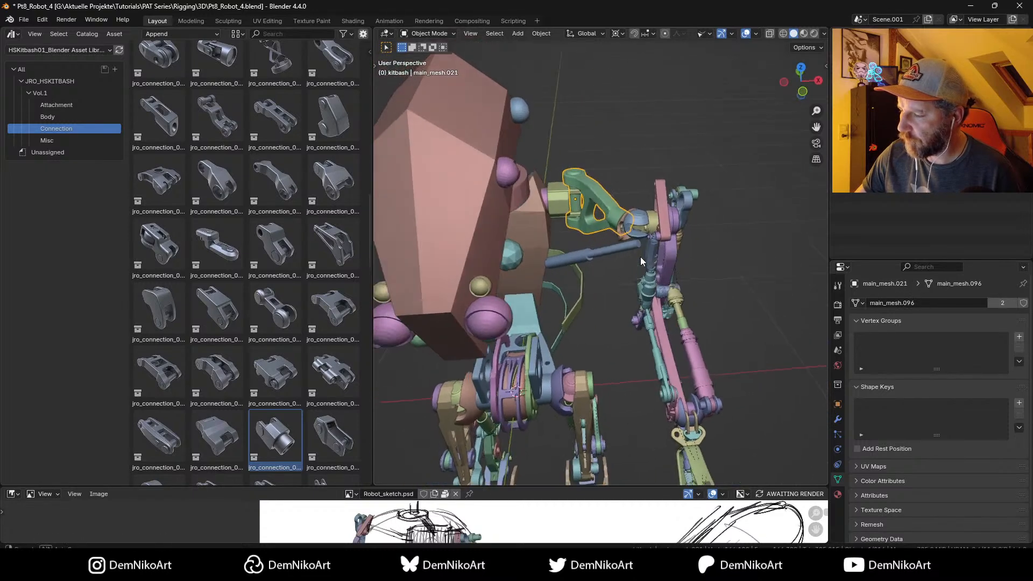
key(KP_4)
key(KP_4)
key(KP_4)
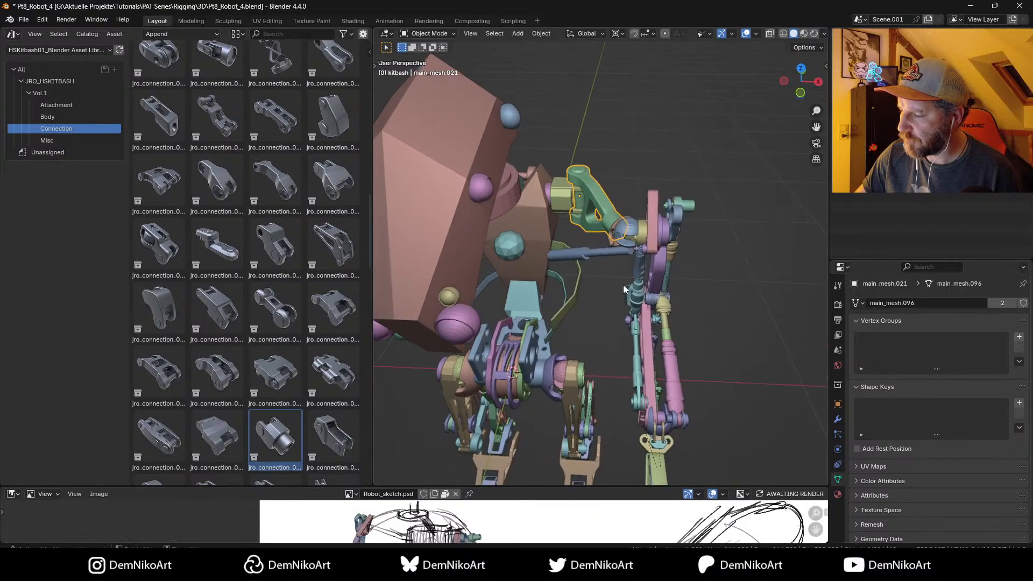
scroll(628, 250, up, 3)
middle_drag(628, 249, 629, 273)
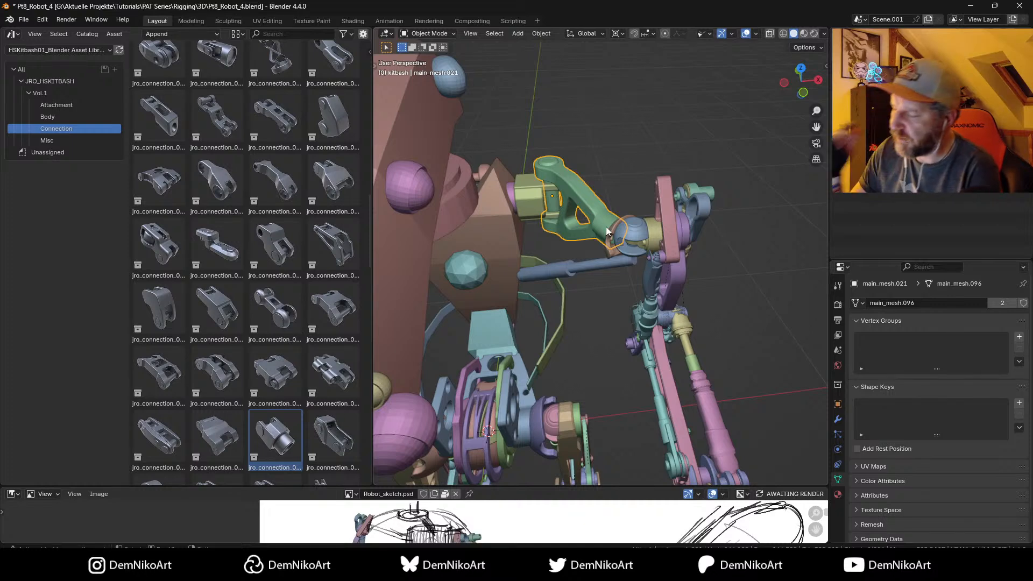
Step: Delete the small brown piece at the outer end of the green shoulder link and select the blue ball socket
click(644, 232)
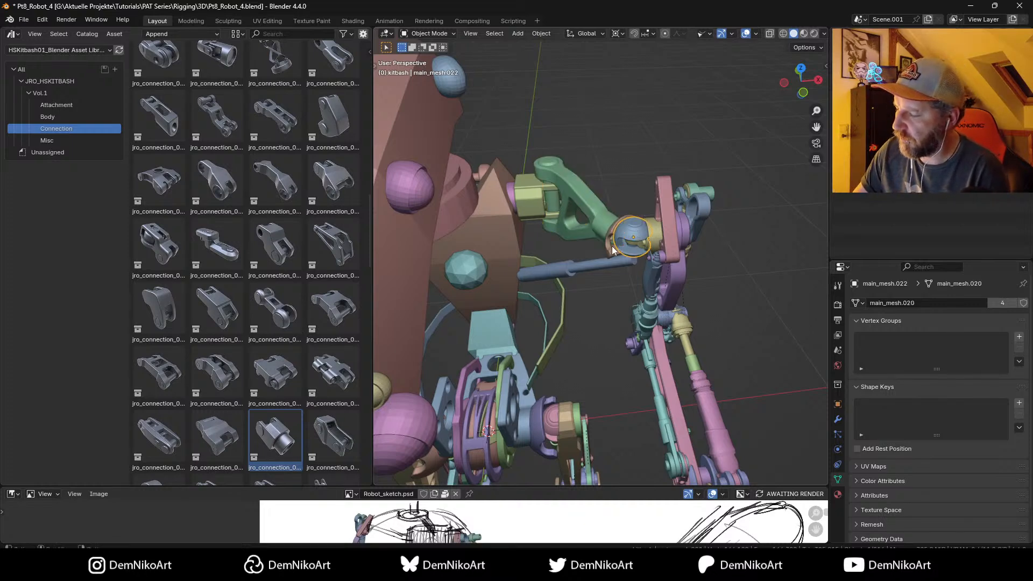
click(612, 246)
key(Delete)
click(636, 232)
middle_drag(641, 280, 631, 259)
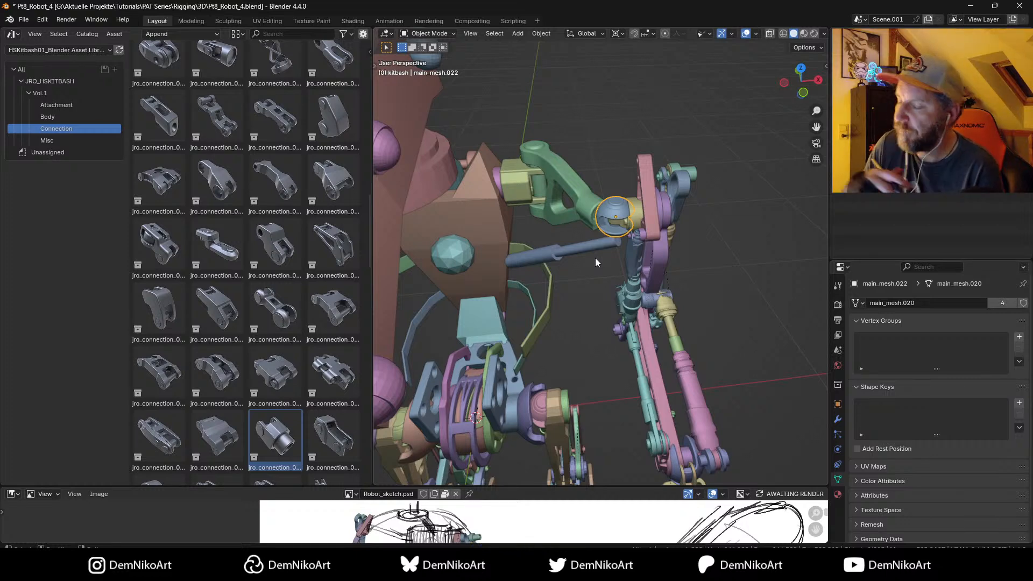
Step: Check the full robot from an angled front view and save the file
mouse_move(600, 203)
middle_down()
mouse_move(689, 244)
mouse_move(612, 219)
middle_up()
scroll(611, 220, down, 4)
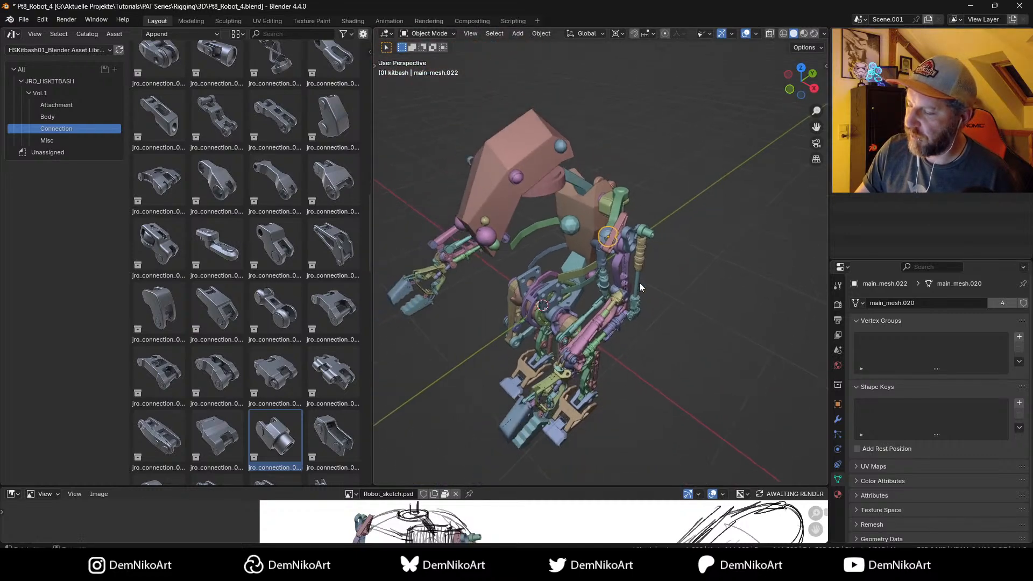
middle_drag(640, 282, 630, 244)
scroll(635, 276, up, 3)
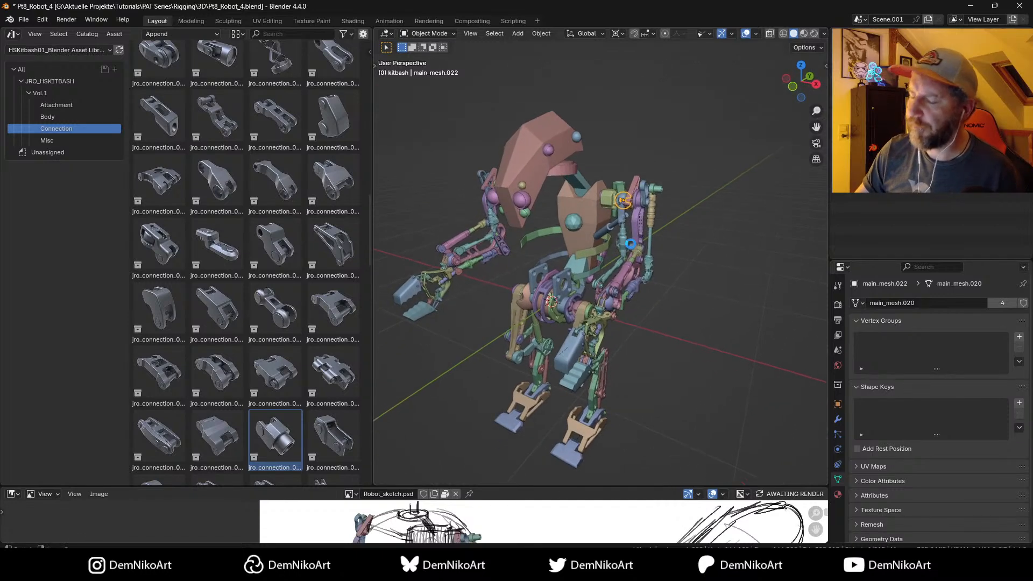
key(ctrl+s)
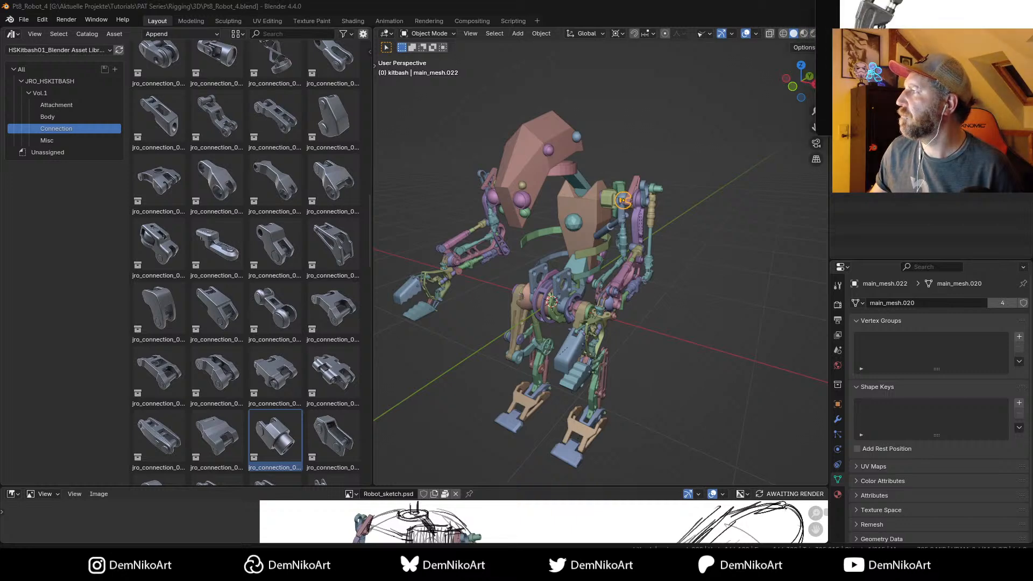
Step: Switch to the browser to examine the dark red droid reference image, and return to Blender
key(alt+Tab)
drag(444, 68, 801, 44)
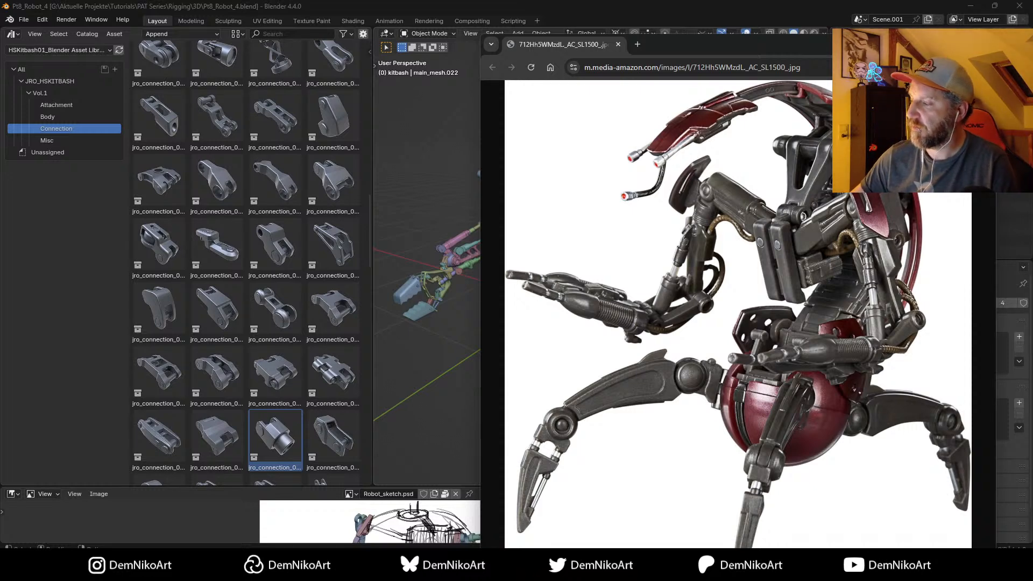
key(alt+Tab)
mouse_move(691, 243)
middle_down()
mouse_move(660, 238)
mouse_move(700, 276)
mouse_move(681, 277)
mouse_move(686, 261)
middle_up()
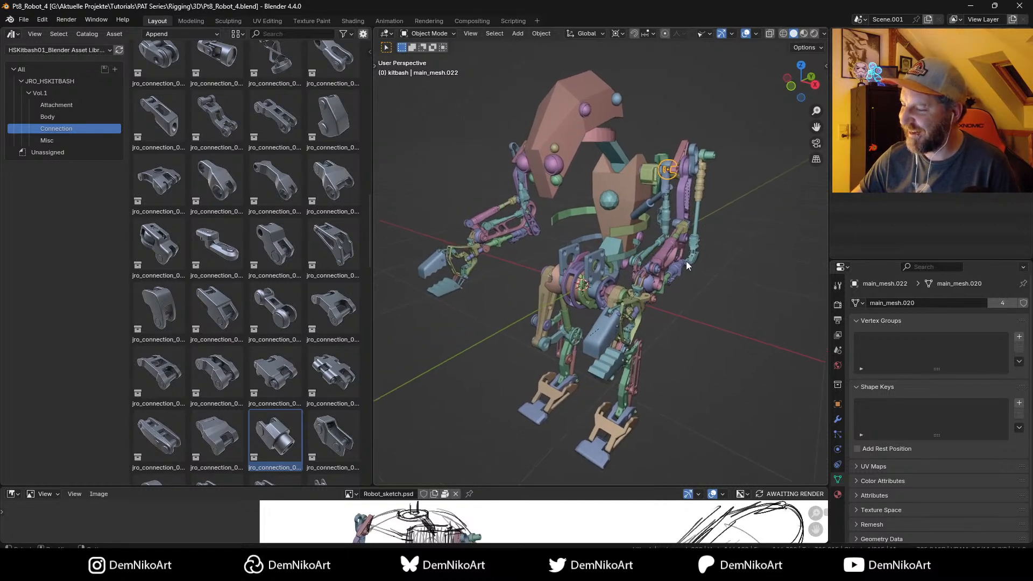
Step: Preview the robot in rendered viewport shading, and return to solid shading
click(814, 33)
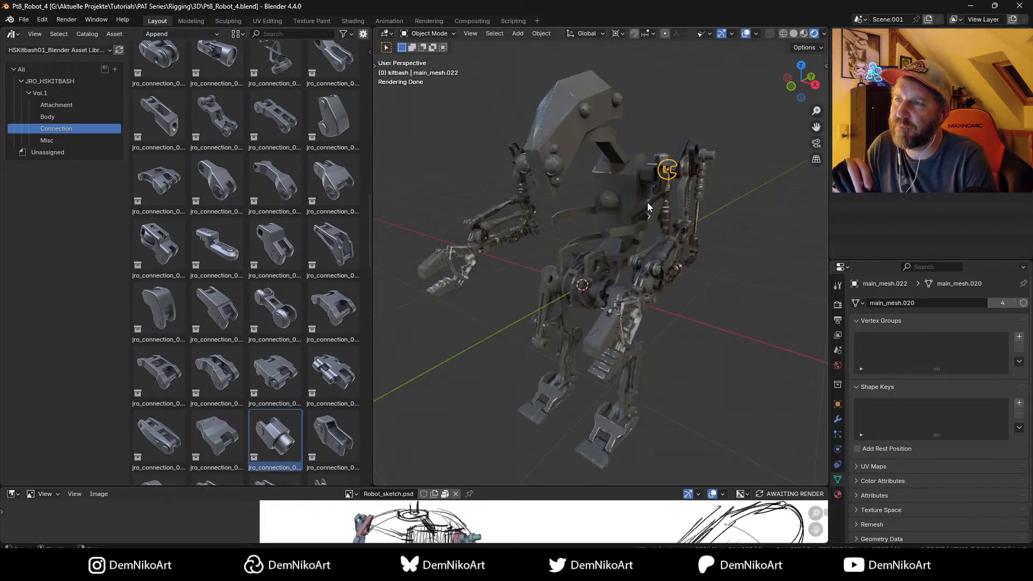
middle_drag(624, 281, 611, 266)
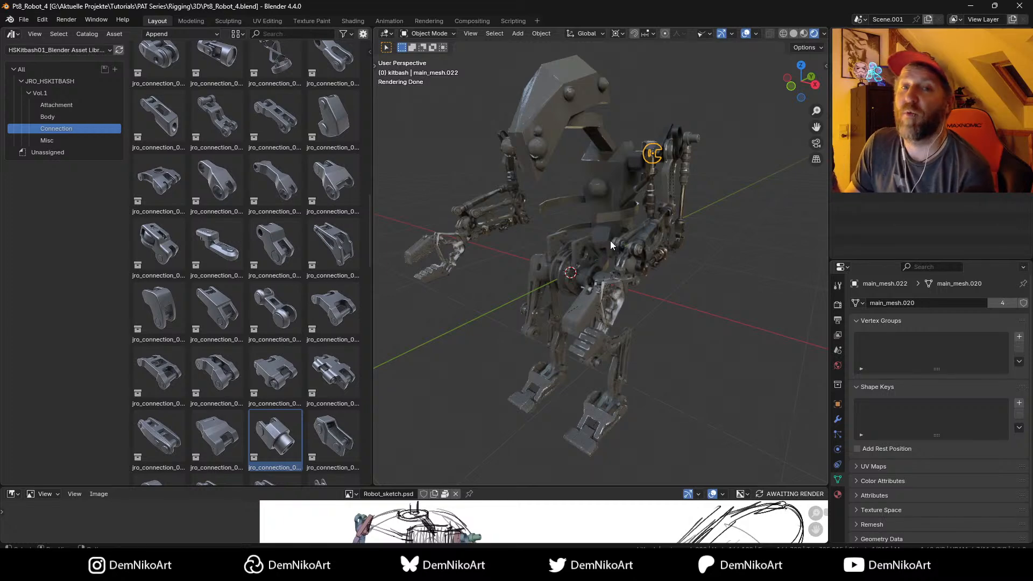
click(794, 34)
middle_drag(670, 205, 664, 239)
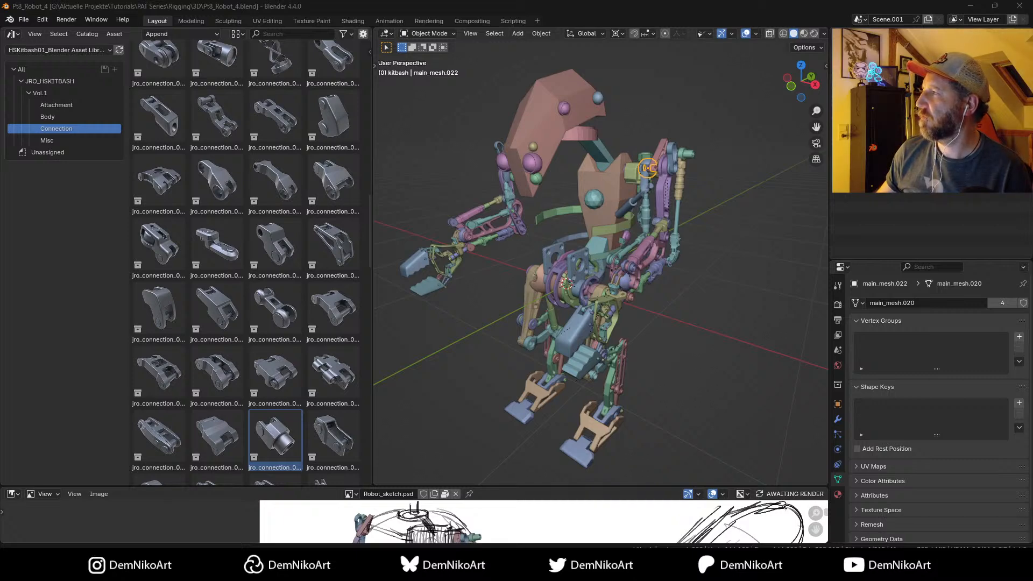
Step: Watch the YouTube short "Lazy Tutorial - Easy IK Rigging in Blender" in the browser, and return to Blender
drag(1030, 5, 493, 79)
double_click(494, 79)
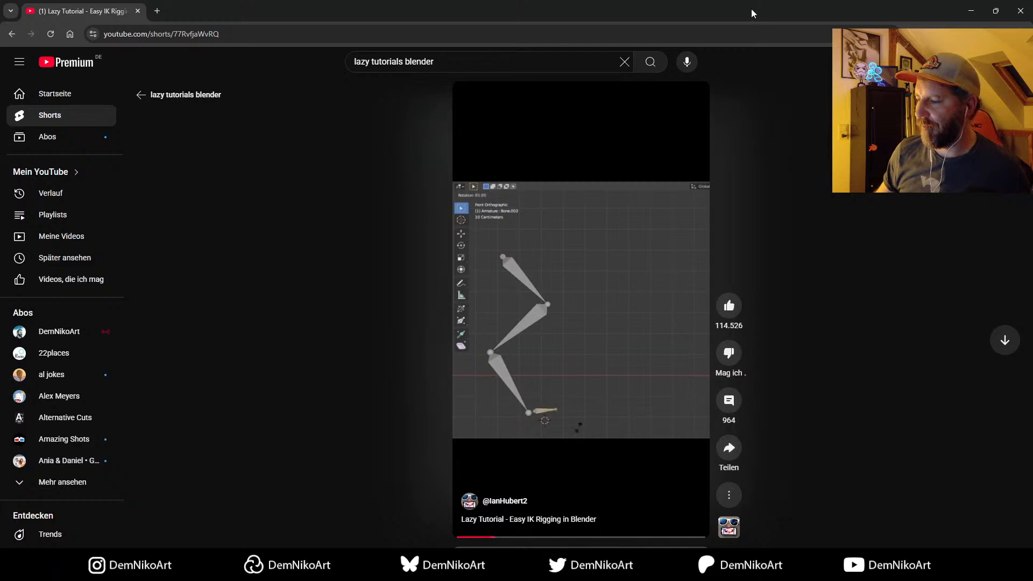
click(645, 38)
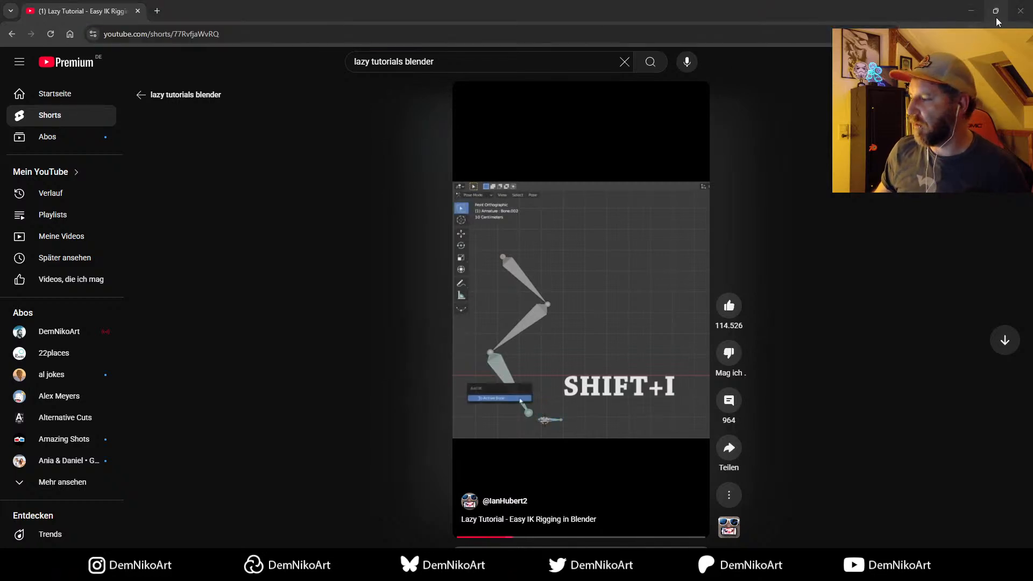
key(alt+Tab)
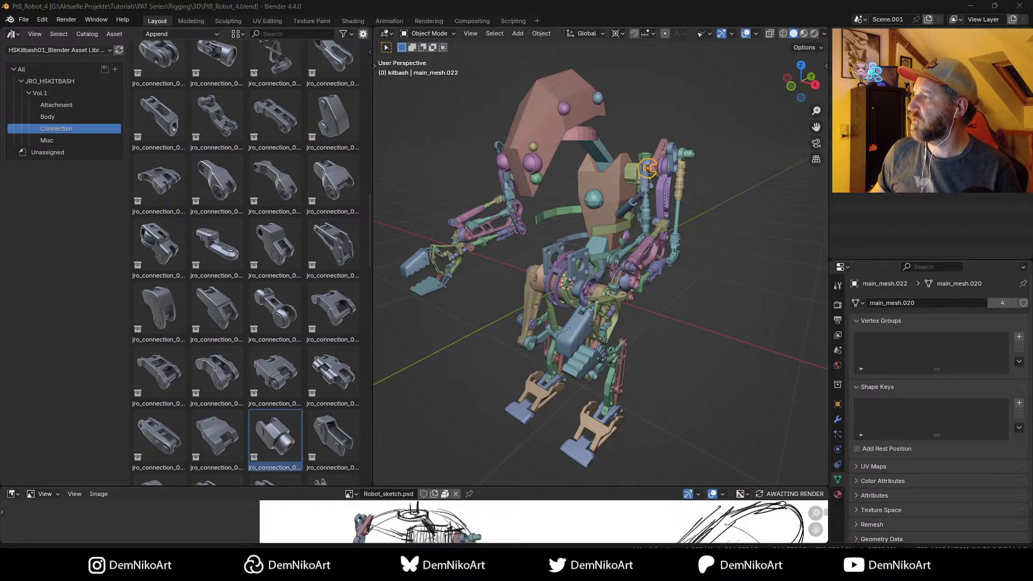
Step: Browse the YouTube results for "linkage" in the browser and open the channel behind "4-bar linkage drawing straight line"
key(alt+Tab)
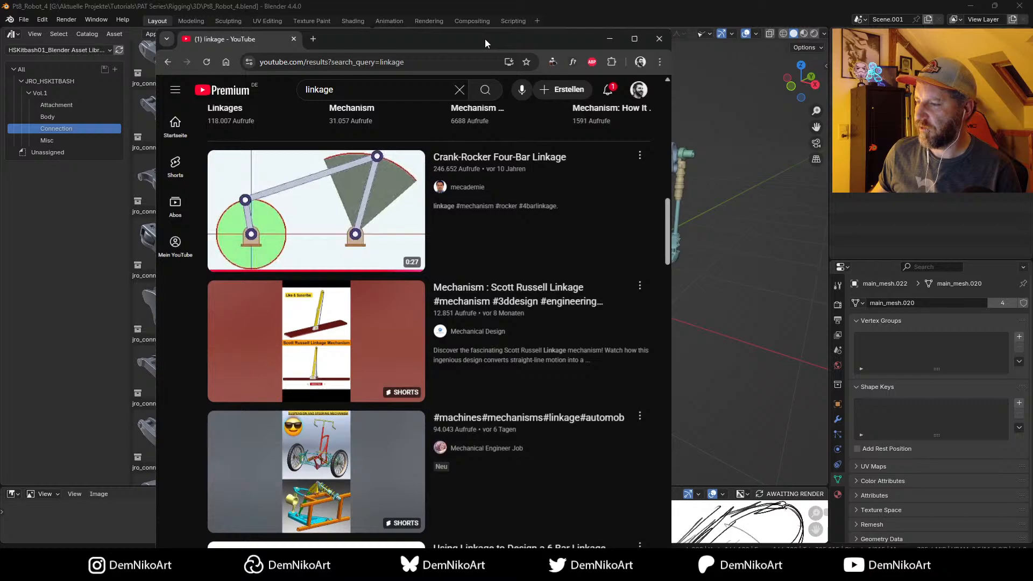
double_click(486, 39)
scroll(540, 301, down, 20)
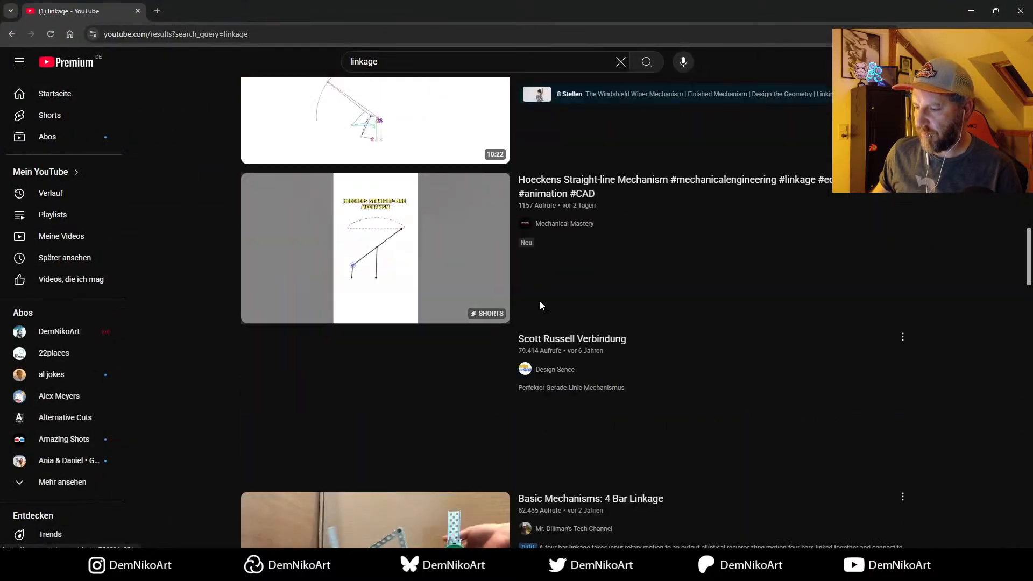
scroll(540, 311, down, 13)
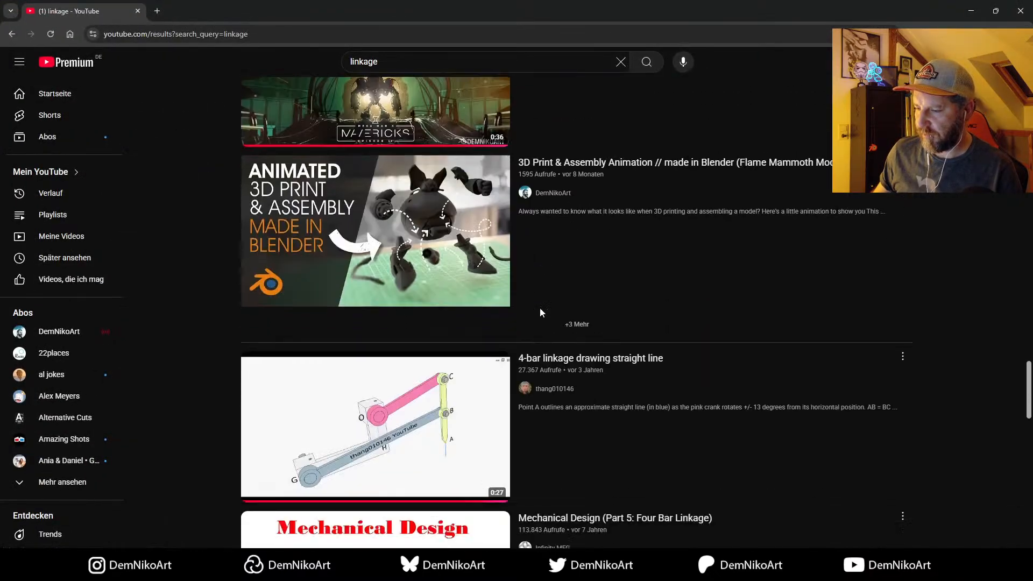
scroll(540, 311, up, 7)
scroll(540, 311, down, 9)
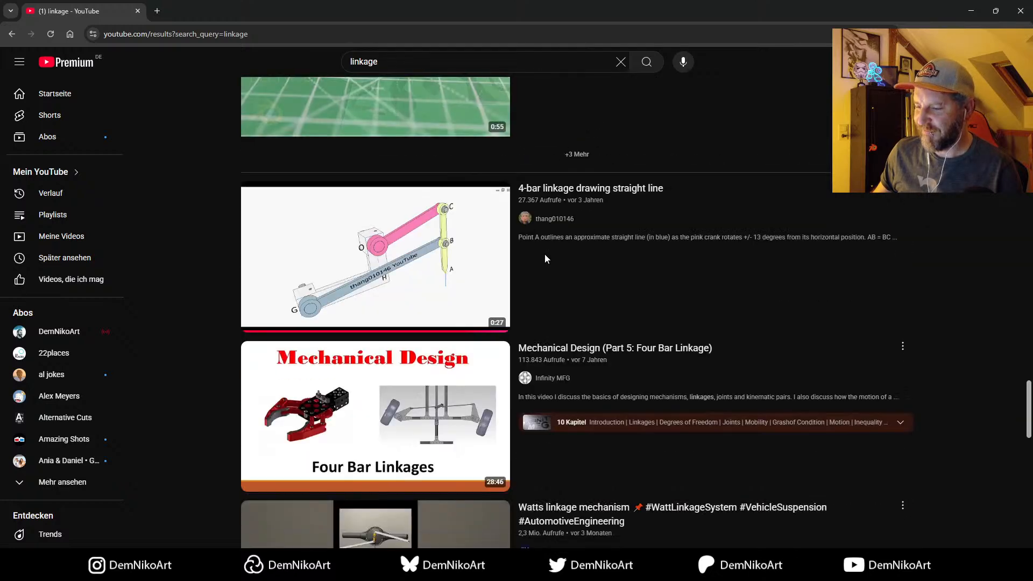
click(564, 225)
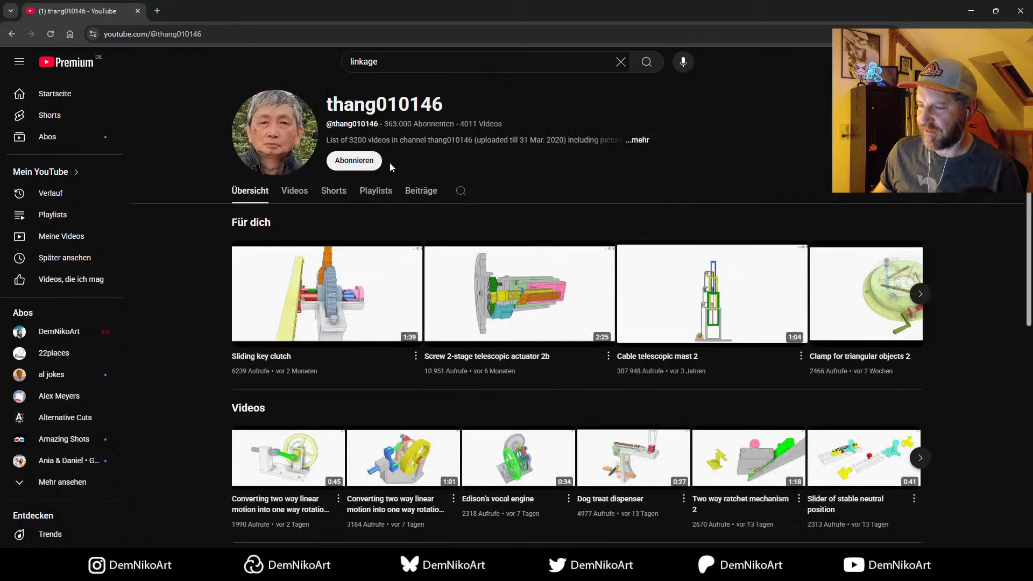
click(332, 32)
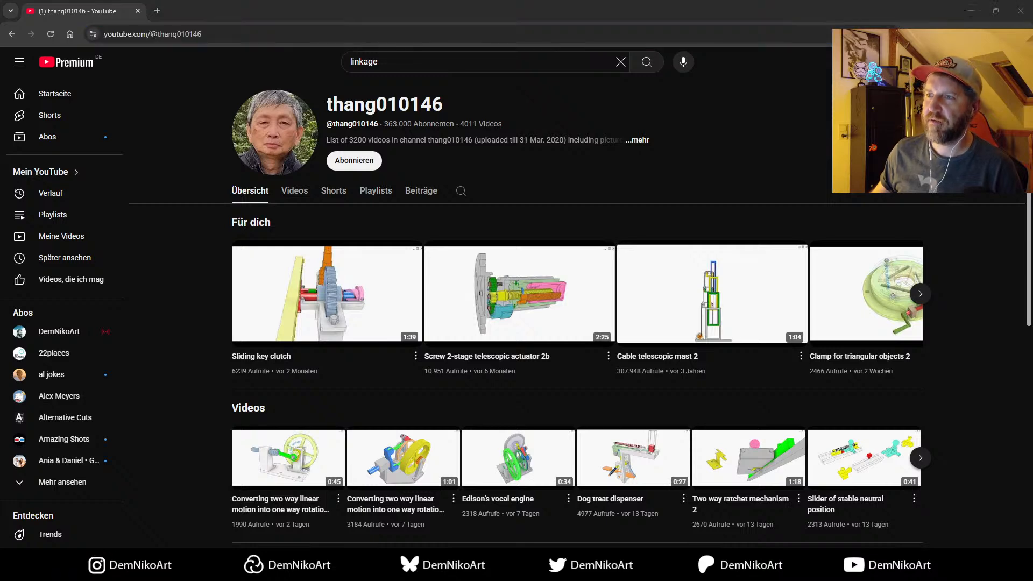
Step: Open the channel's video list and browse its mechanism animations for joint and linkage references
scroll(543, 215, down, 4)
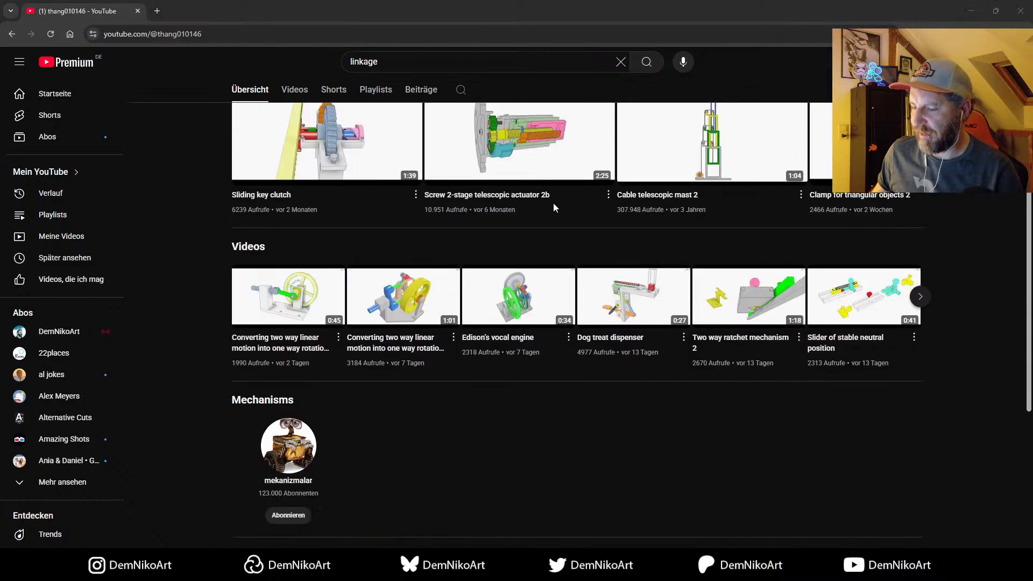
scroll(290, 124, up, 2)
click(298, 82)
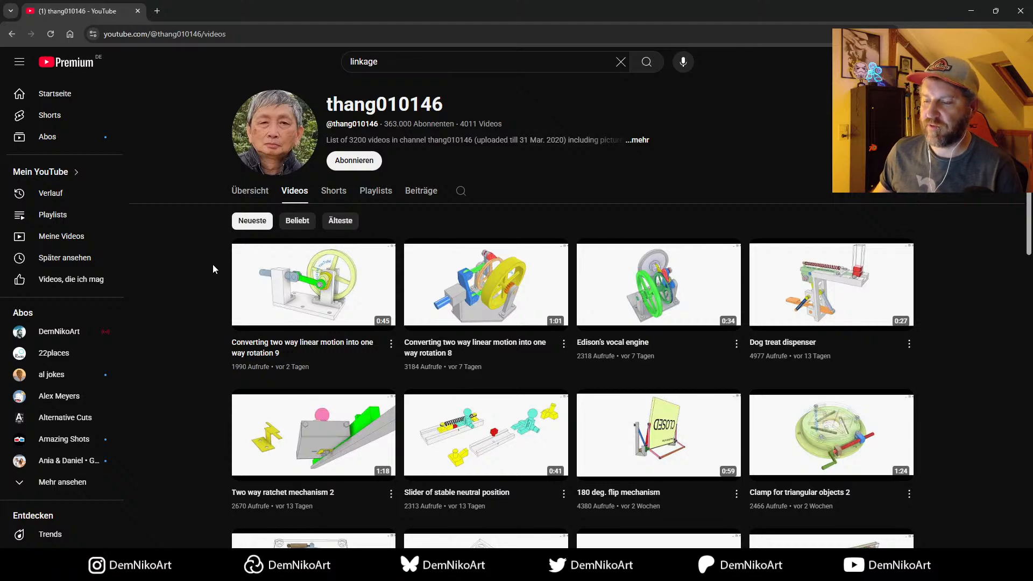
scroll(511, 302, down, 5)
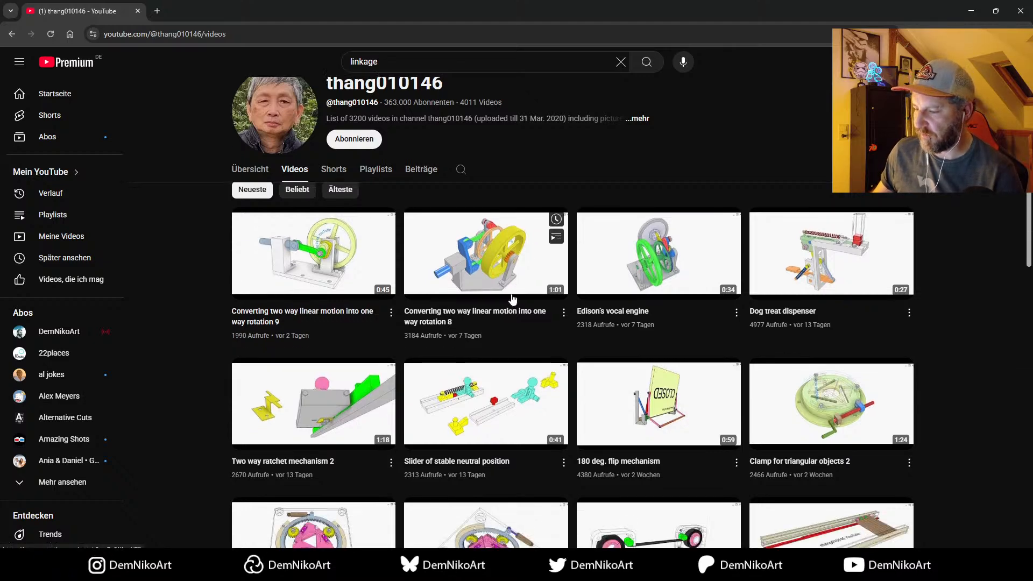
scroll(627, 291, down, 5)
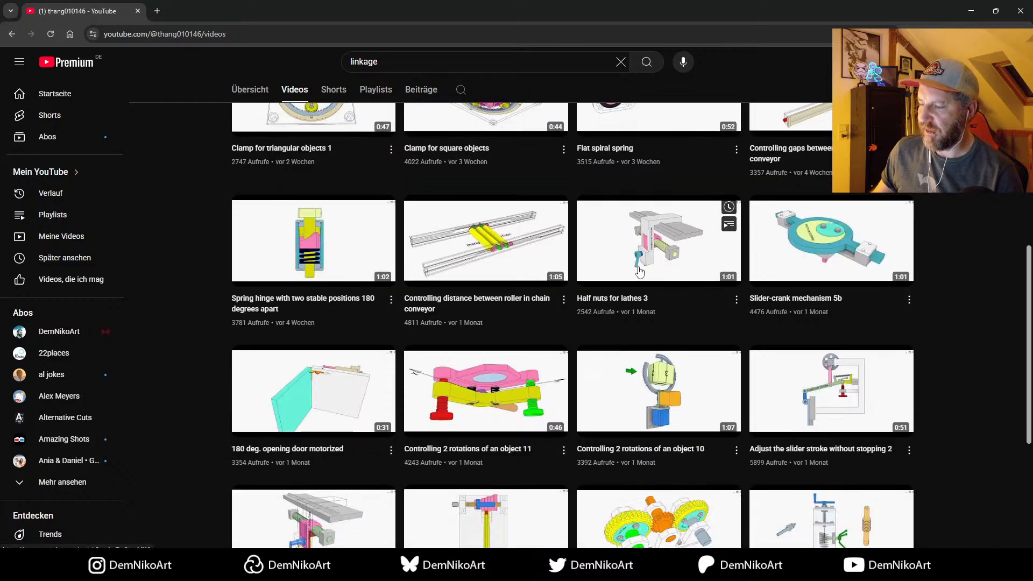
scroll(548, 292, down, 4)
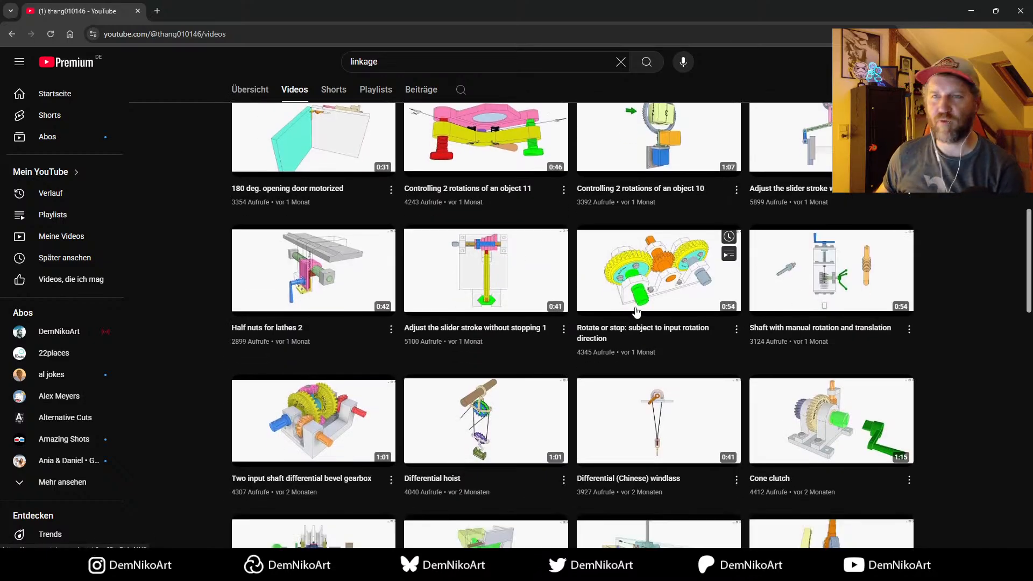
scroll(538, 307, down, 7)
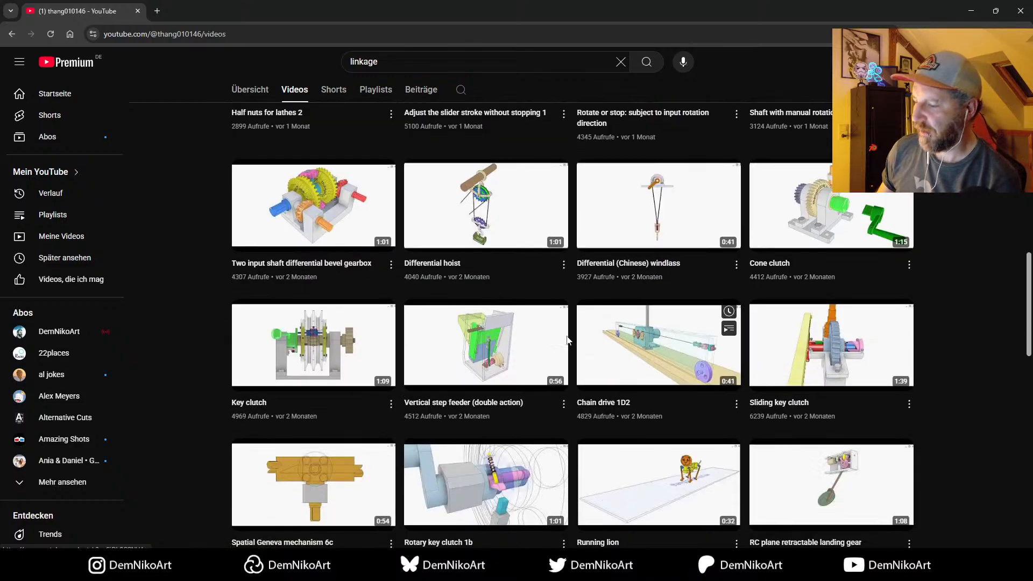
scroll(482, 300, down, 9)
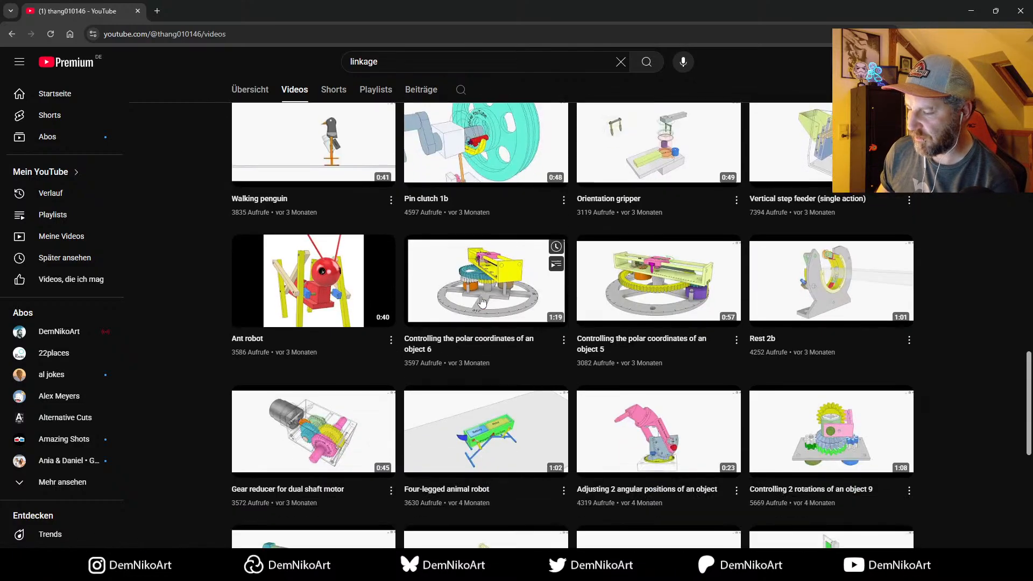
scroll(482, 300, down, 3)
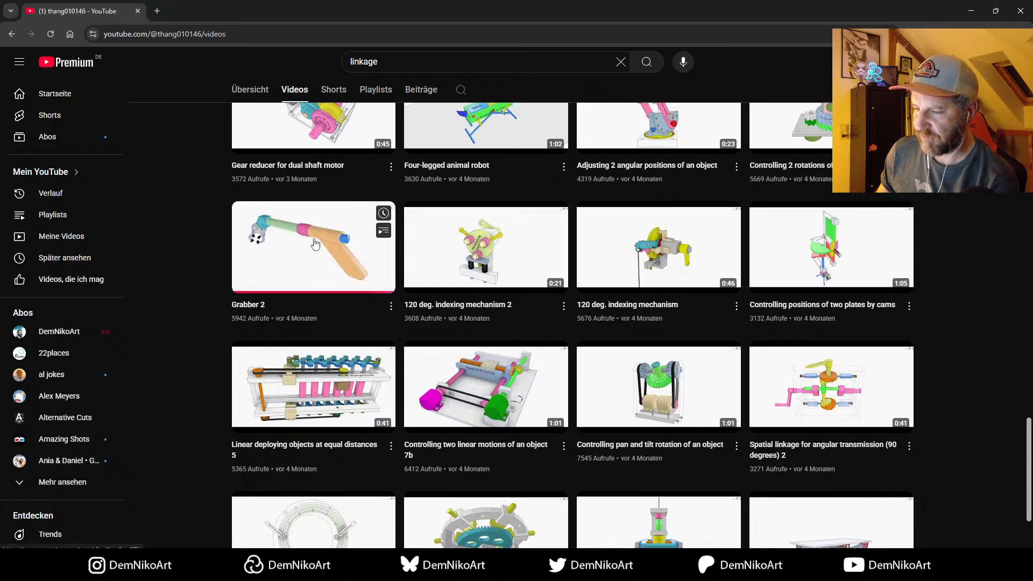
scroll(315, 244, down, 2)
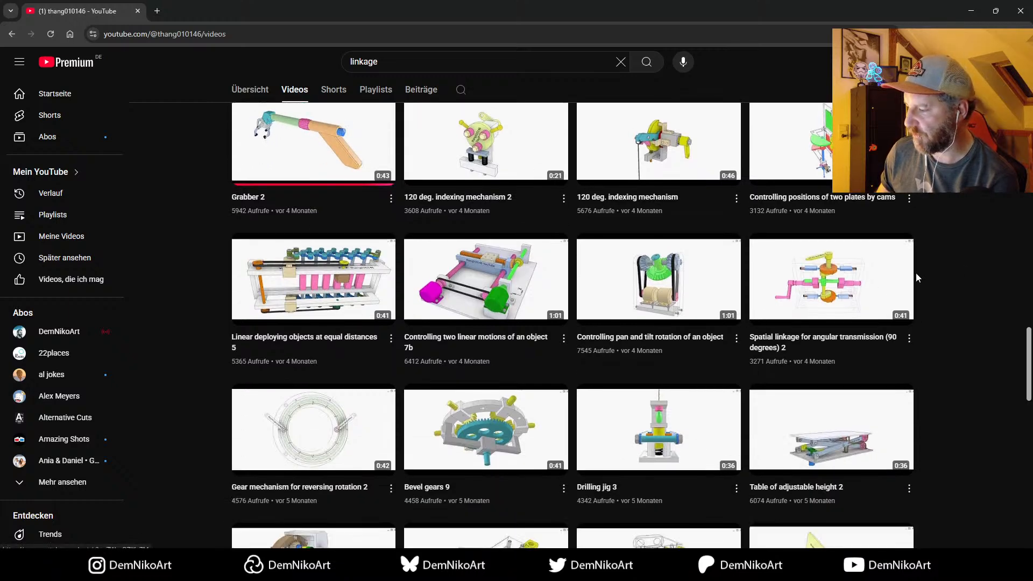
Step: Watch "Spatial linkage for angular transmission (90 degrees) 2", browse the channel's older mechanism videos for references, and close the browser
click(850, 293)
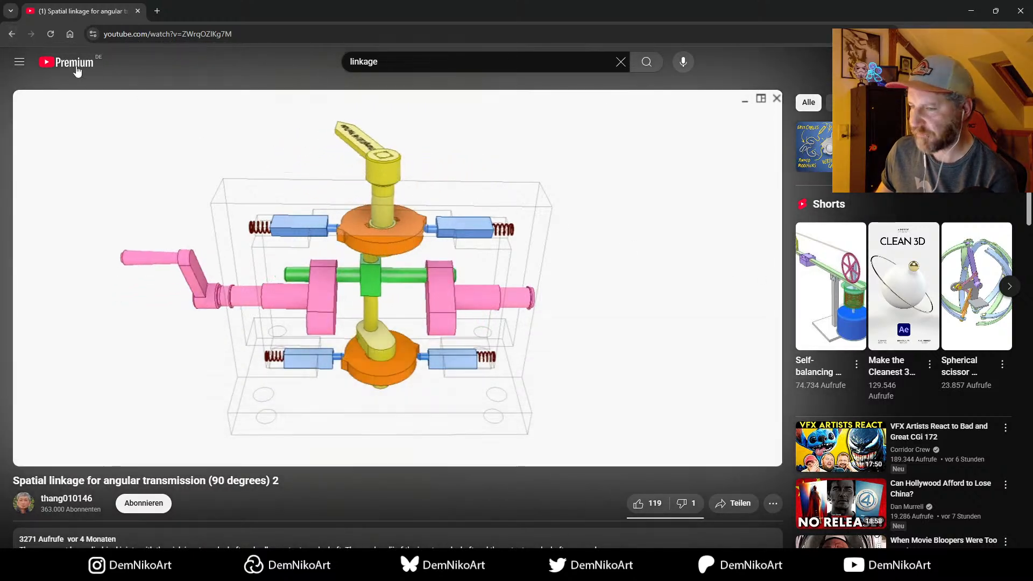
click(12, 34)
scroll(567, 302, down, 5)
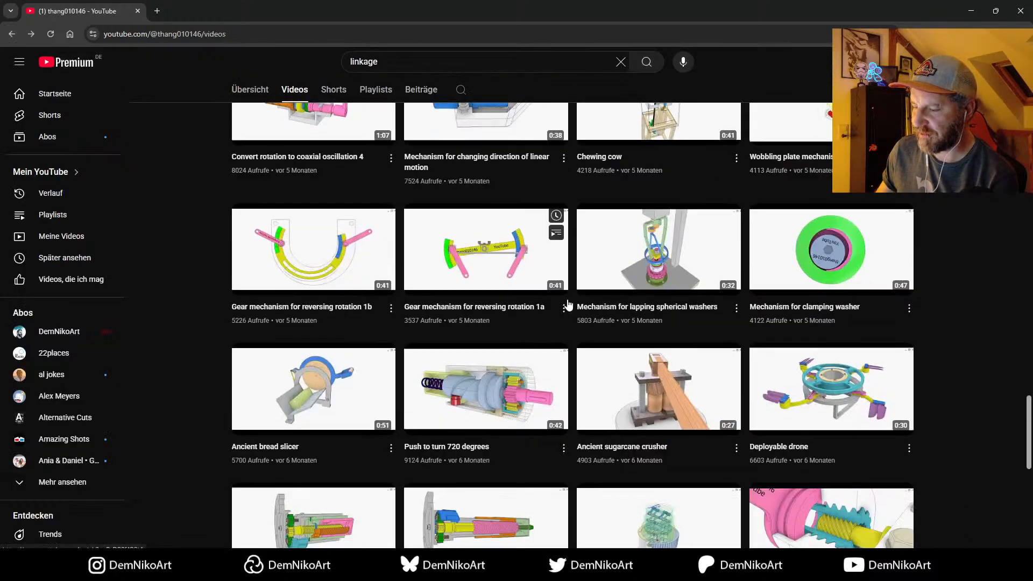
scroll(516, 310, down, 5)
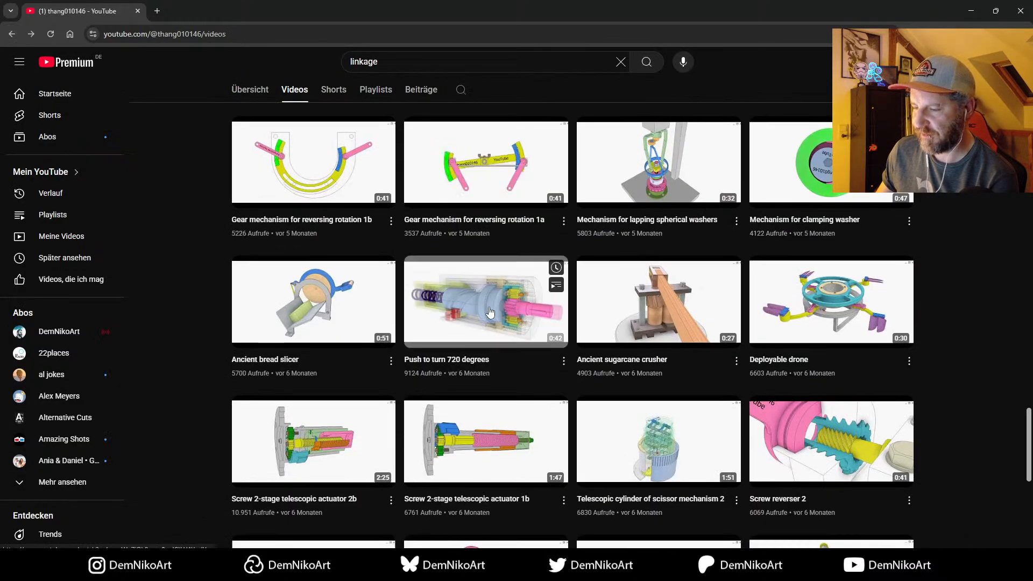
scroll(490, 312, down, 1)
scroll(490, 312, down, 2)
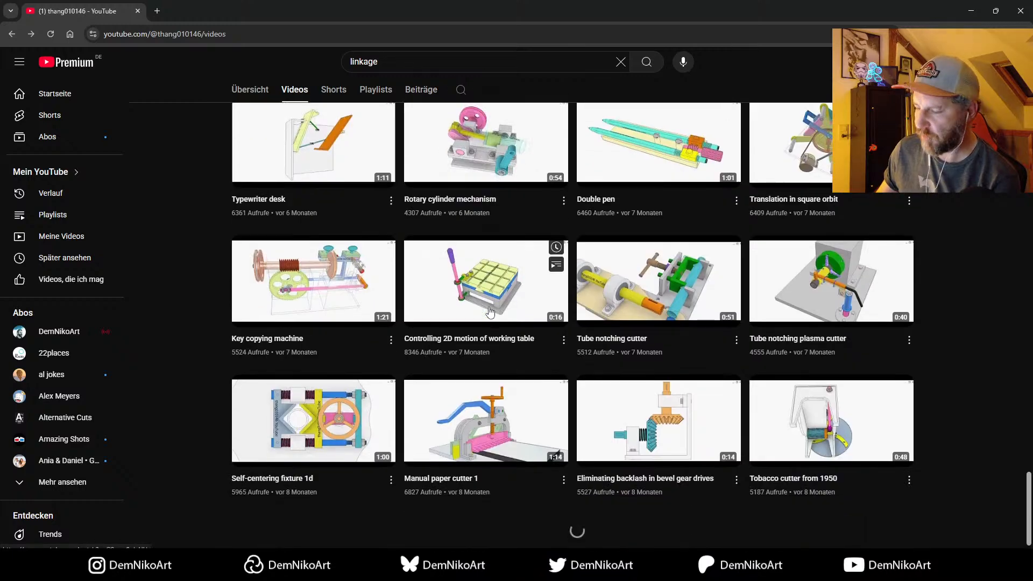
scroll(401, 312, down, 2)
scroll(401, 312, down, 2)
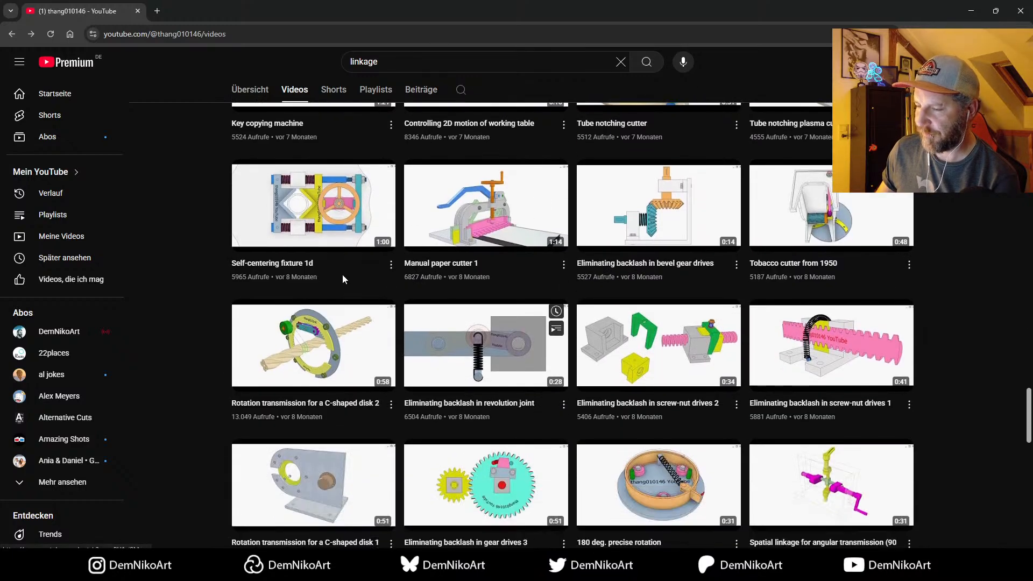
click(1020, 11)
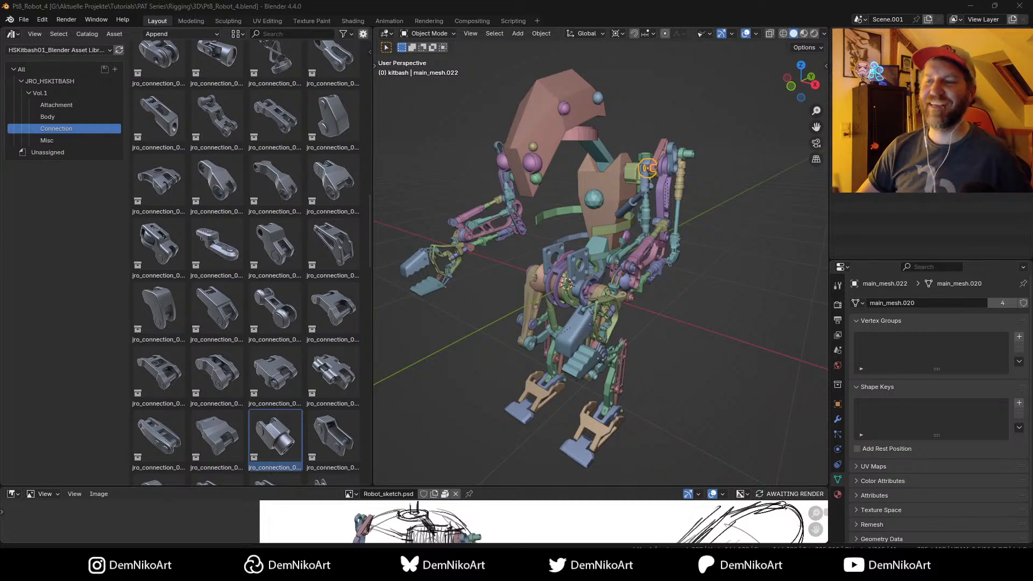
Step: Preview the robot in rendered viewport shading with the overlays hidden, and inspect its torso, hips and arms from several angles
middle_drag(613, 246, 625, 205)
click(632, 215)
middle_drag(630, 250, 659, 269)
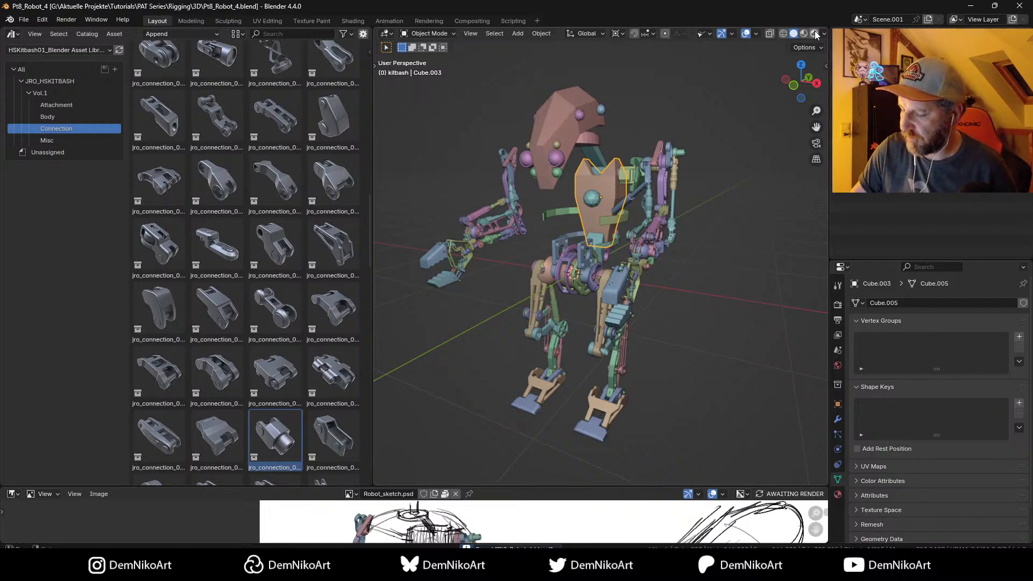
key(z)
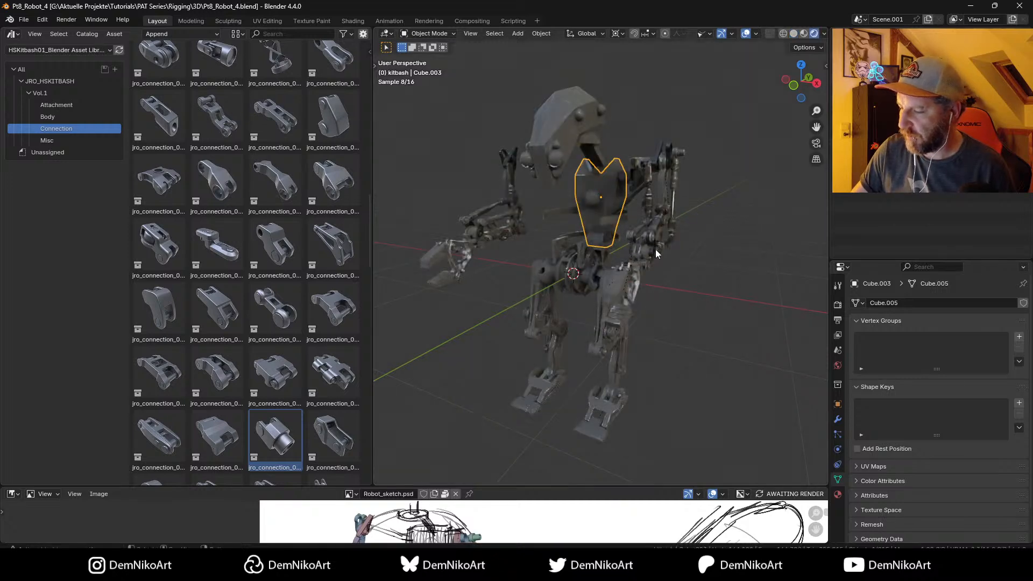
mouse_move(656, 250)
shift+middle_down()
mouse_move(636, 261)
mouse_move(676, 265)
shift+middle_up()
key(alt+shift+z)
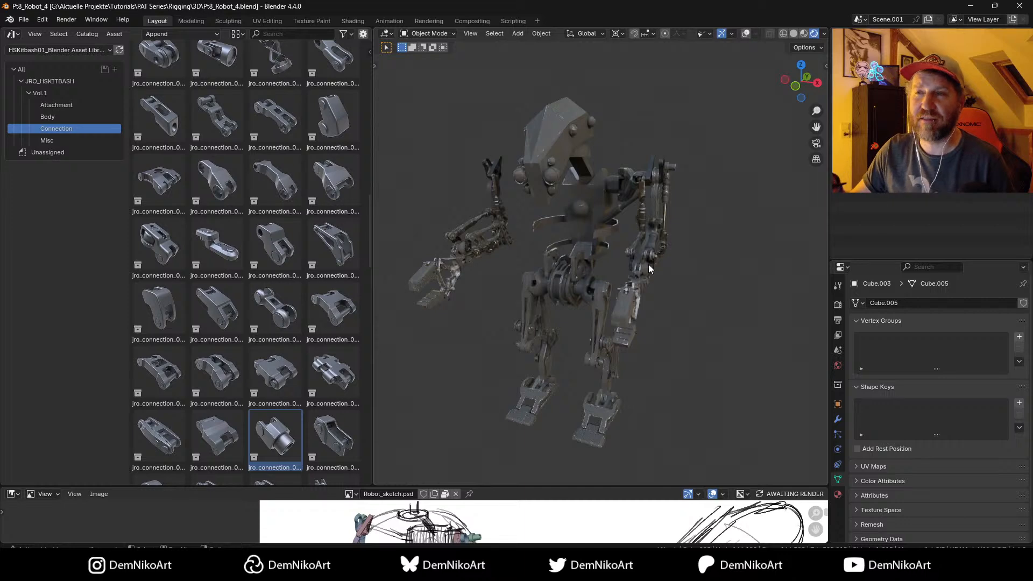
scroll(635, 292, up, 5)
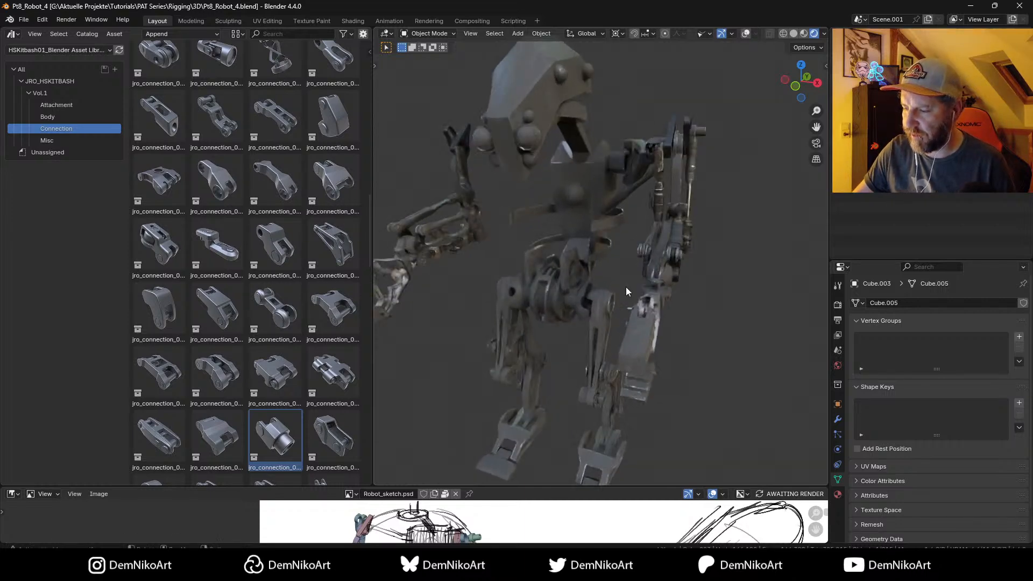
middle_drag(669, 260, 629, 245)
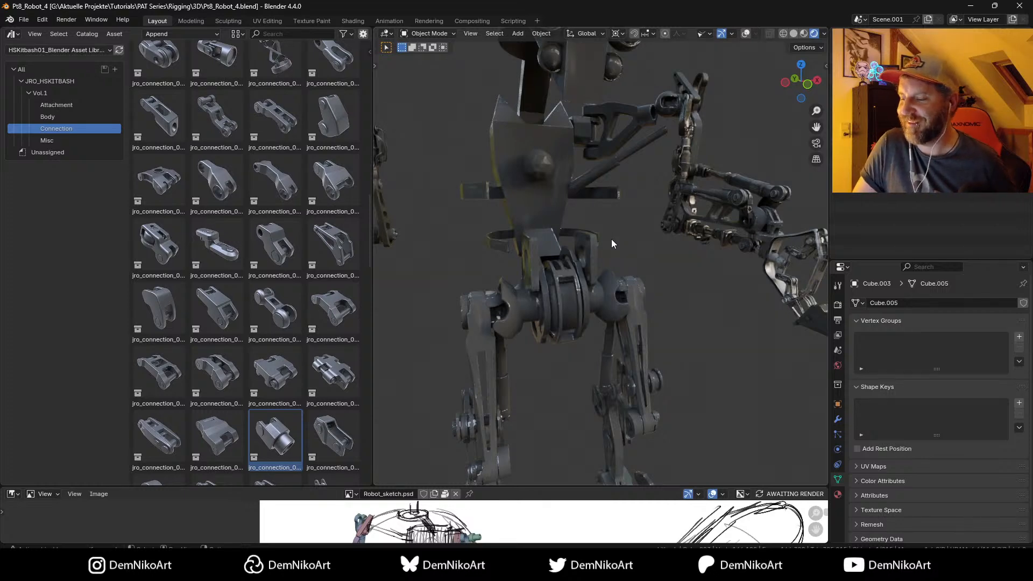
middle_drag(682, 223, 639, 231)
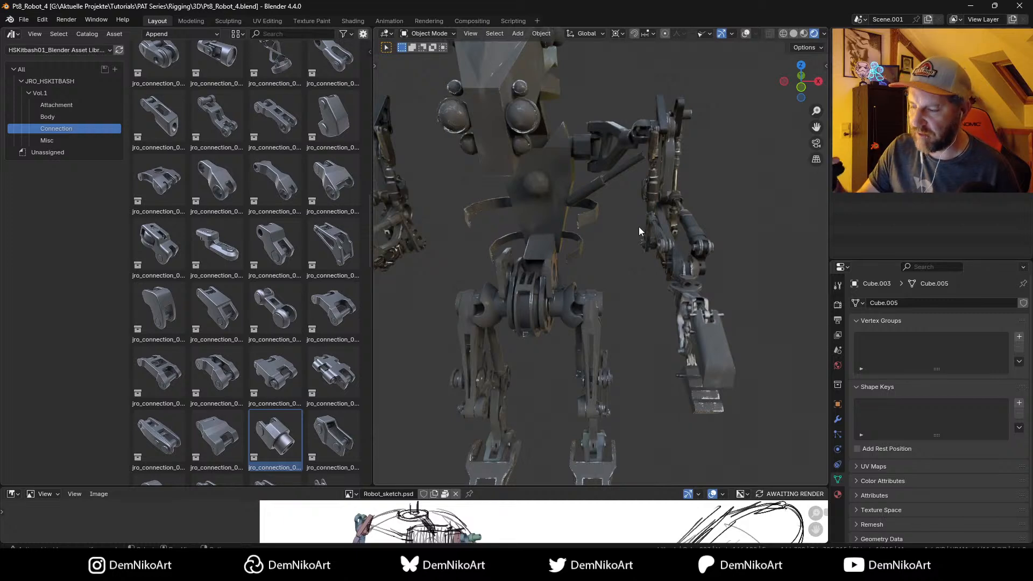
Step: Select the three spine links behind the torso and try to move them about 30 cm forward along global Y in solid shading
middle_drag(635, 243, 626, 193)
click(615, 188)
click(621, 207)
click(602, 230)
click(600, 221)
click(616, 257)
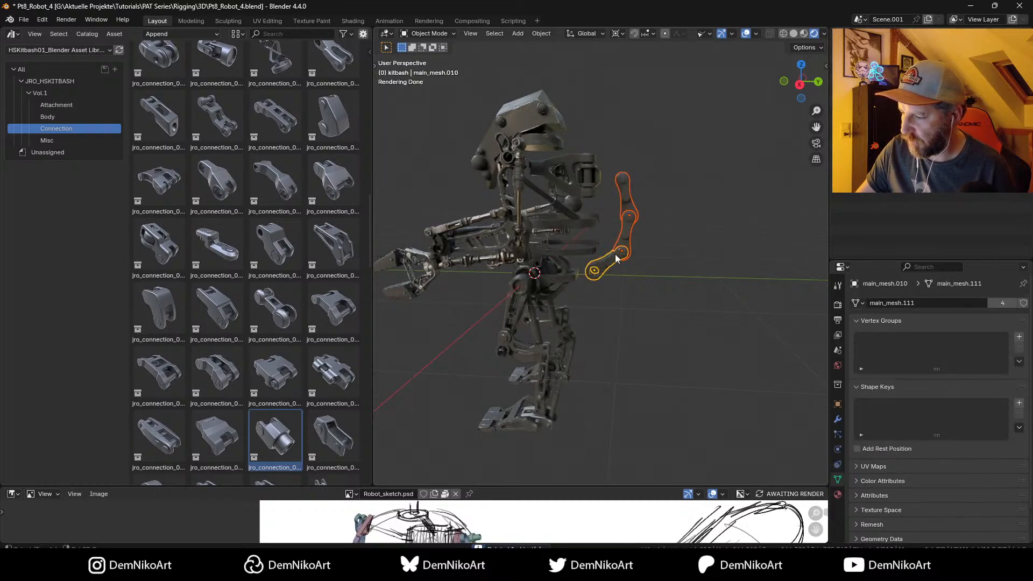
click(793, 34)
key(KP_3)
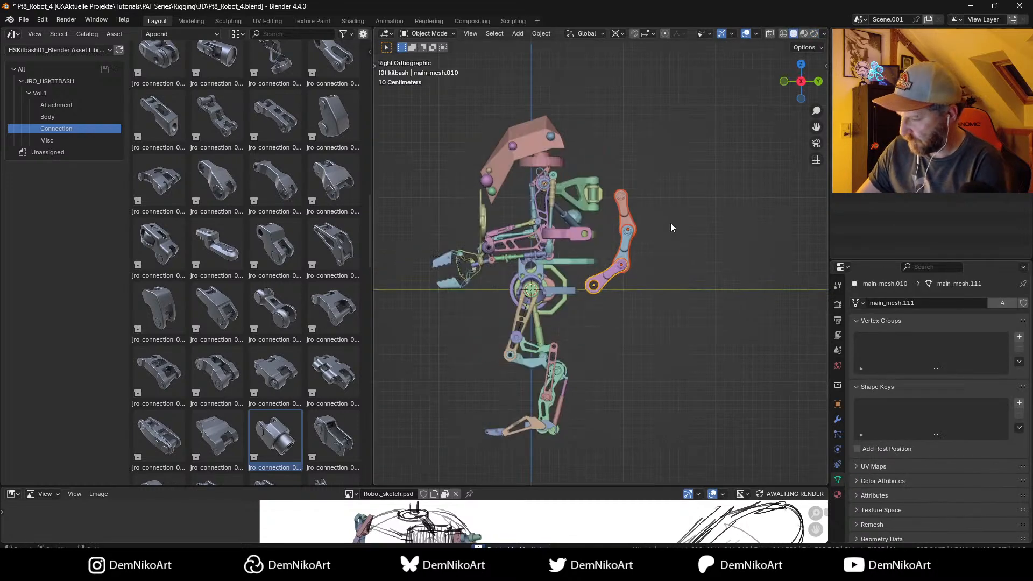
key(g)
key(y)
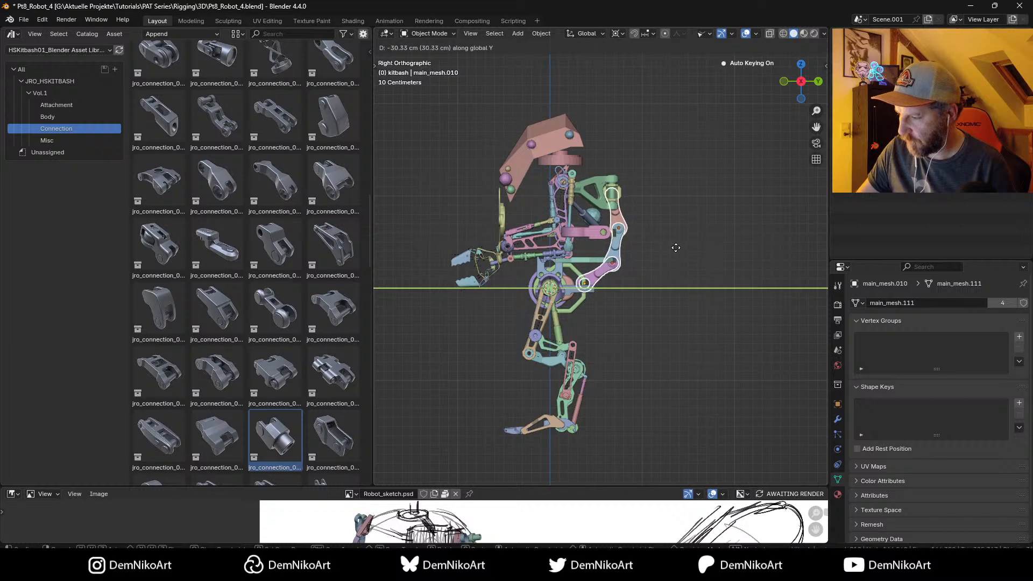
click(675, 248)
Step: Undo the spine links' move and their selection
middle_drag(676, 248, 635, 282)
key(ctrl+z)
key(ctrl+z)
key(ctrl+z)
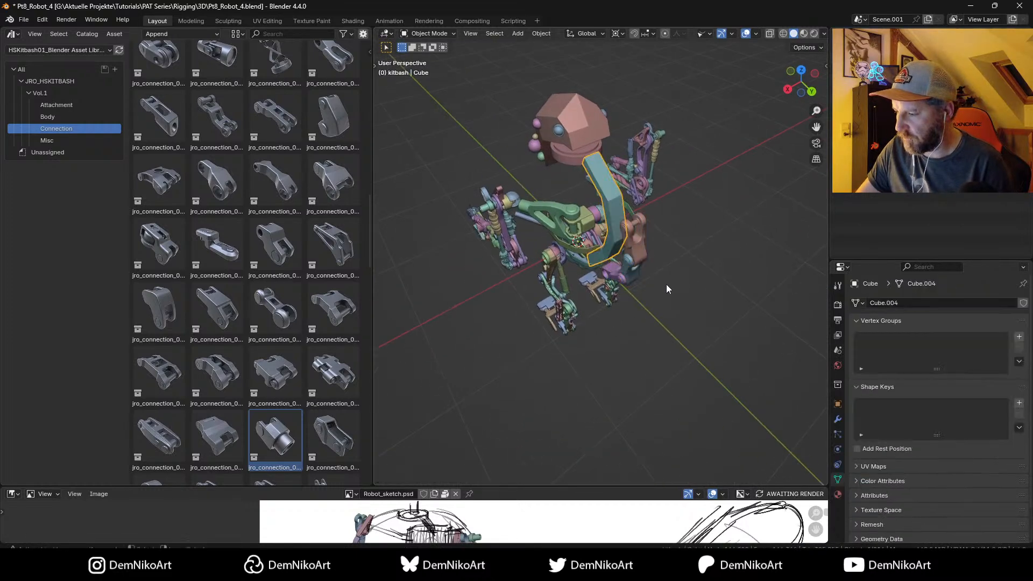
key(ctrl+shift+z)
Step: Widen the 3D viewport by narrowing the asset browser to two columns, and save the robot file
middle_drag(644, 242, 677, 255)
middle_drag(650, 212, 661, 254)
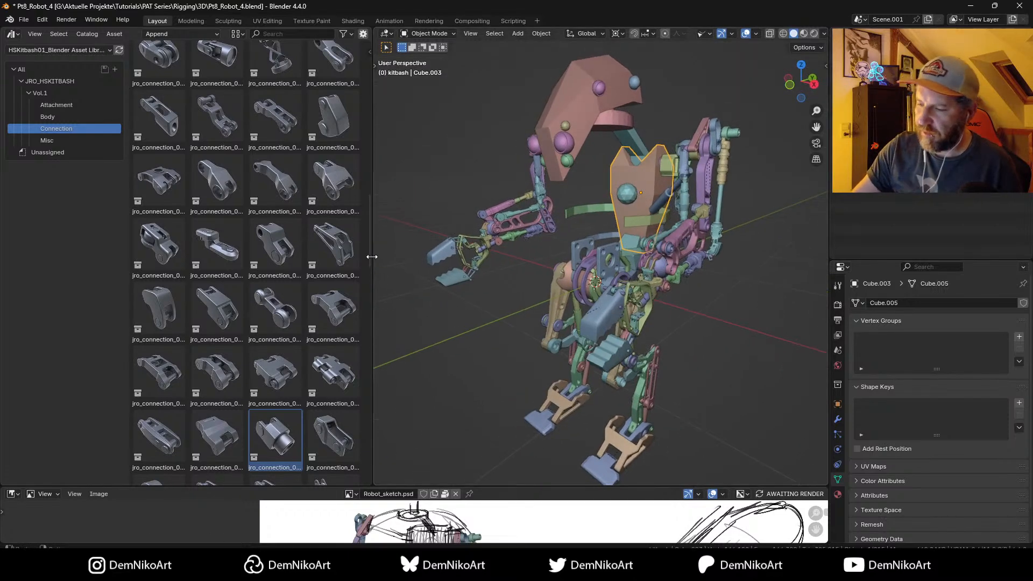
drag(372, 256, 265, 283)
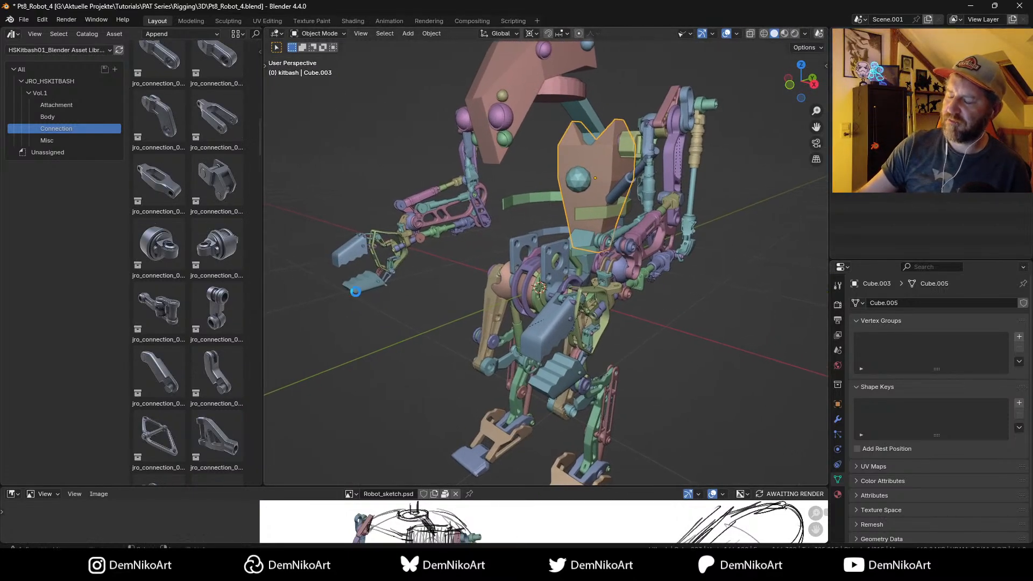
key(ctrl+s)
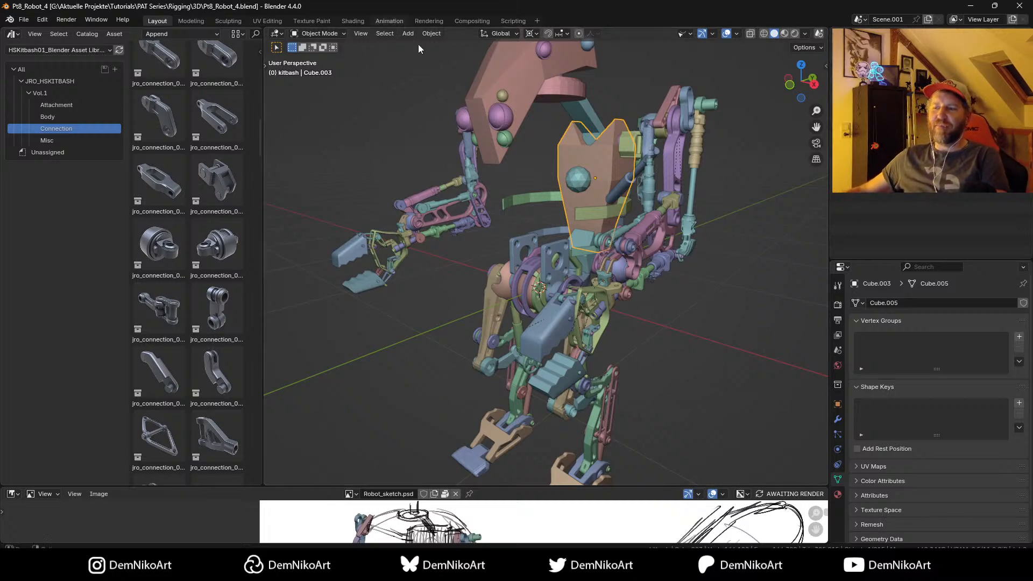
Step: Examine the whole robot from the front and side, switching the viewport to rendered shading
middle_drag(590, 255, 579, 256)
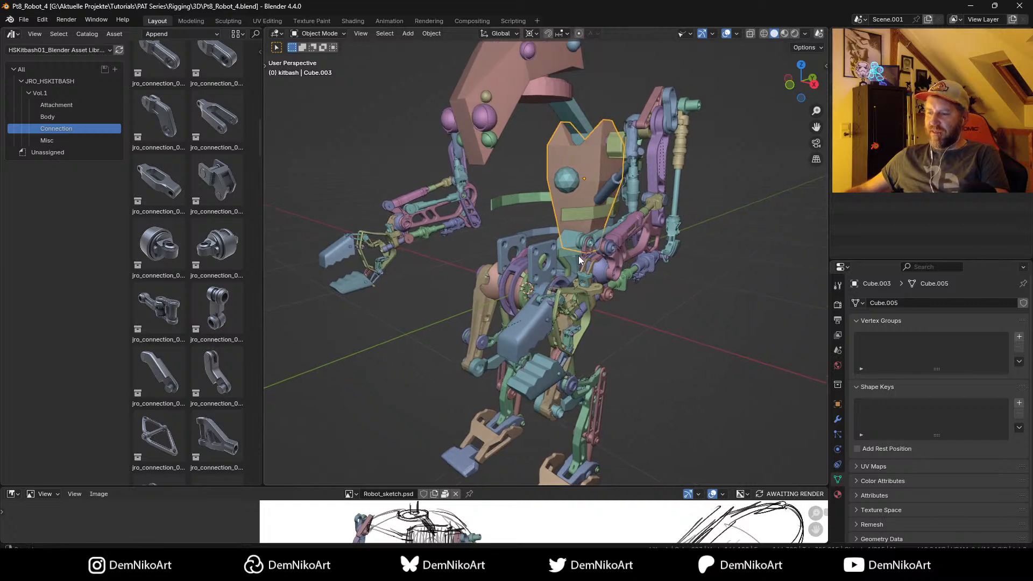
scroll(578, 256, down, 2)
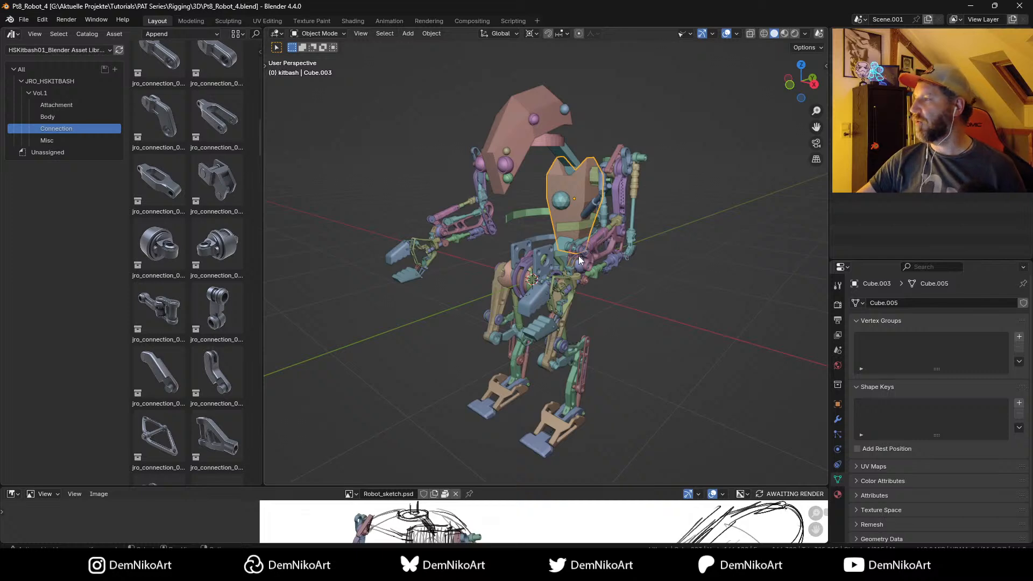
middle_drag(574, 283, 727, 84)
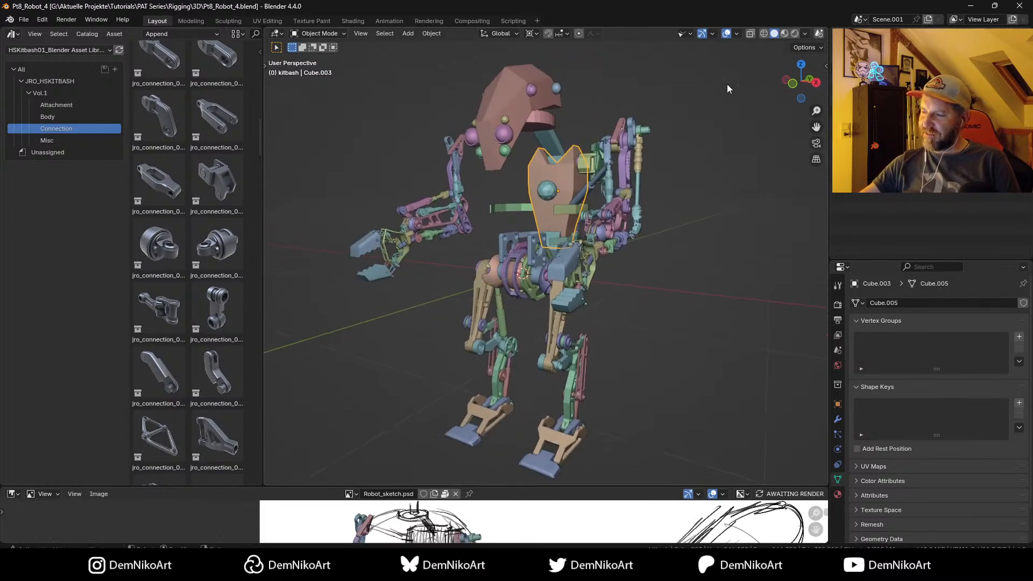
click(794, 31)
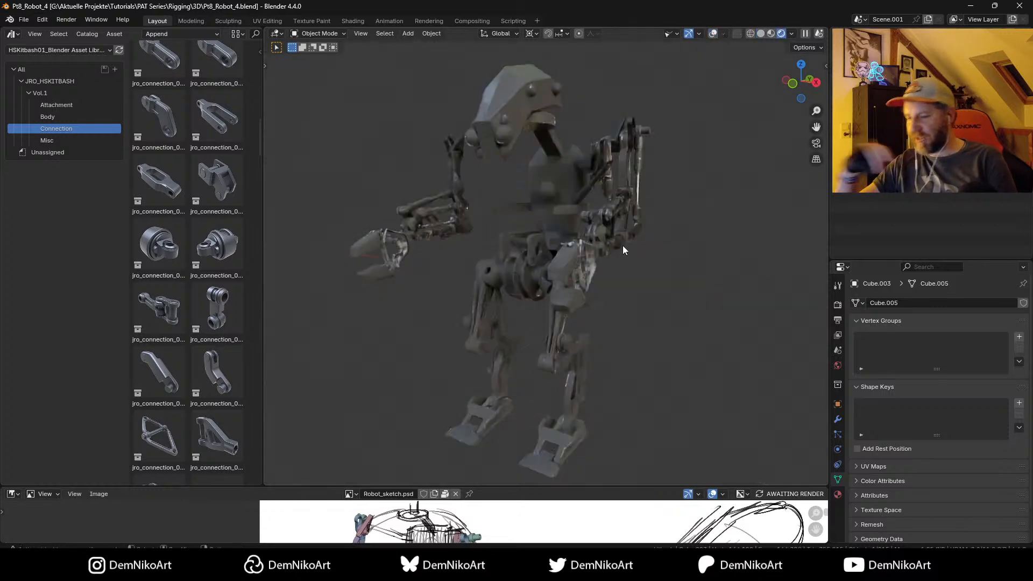
middle_drag(618, 277, 588, 298)
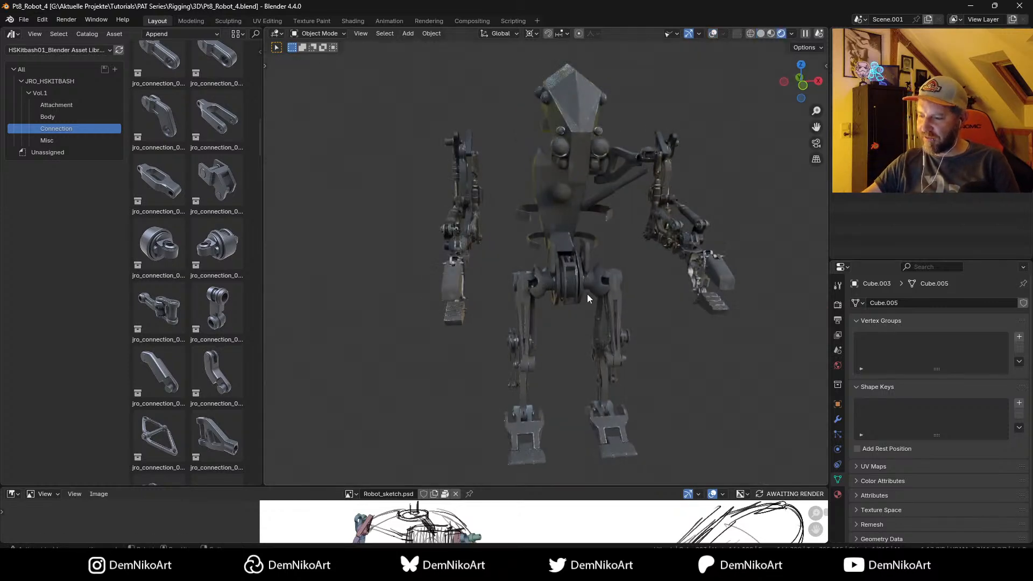
middle_drag(654, 259, 561, 204)
Step: Select and frame the shoulder connector, and examine the shoulder, head and full figure in rendered shading
scroll(624, 226, up, 3)
click(558, 133)
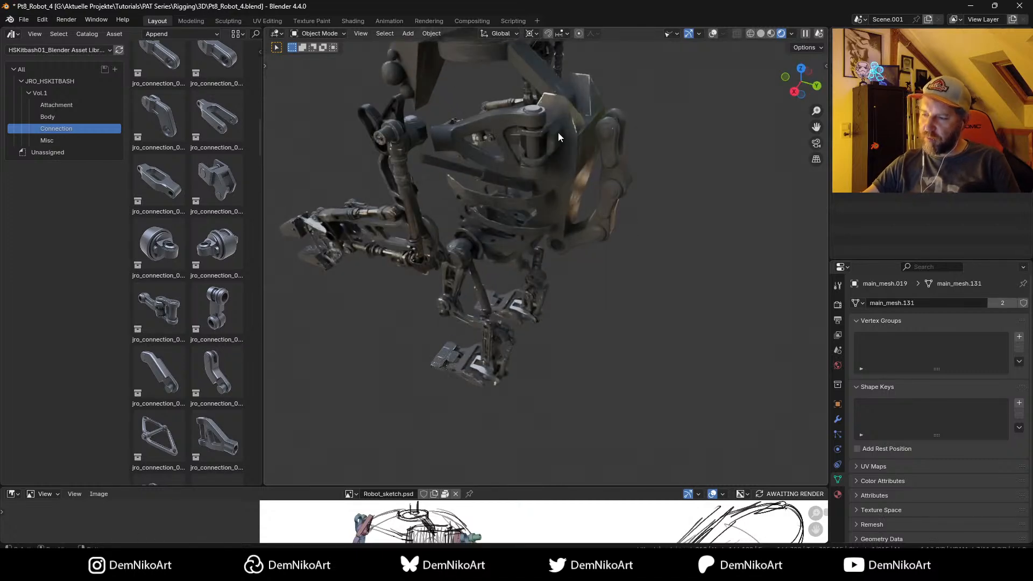
key(KP_Decimal)
scroll(673, 201, down, 5)
middle_drag(612, 144, 634, 250)
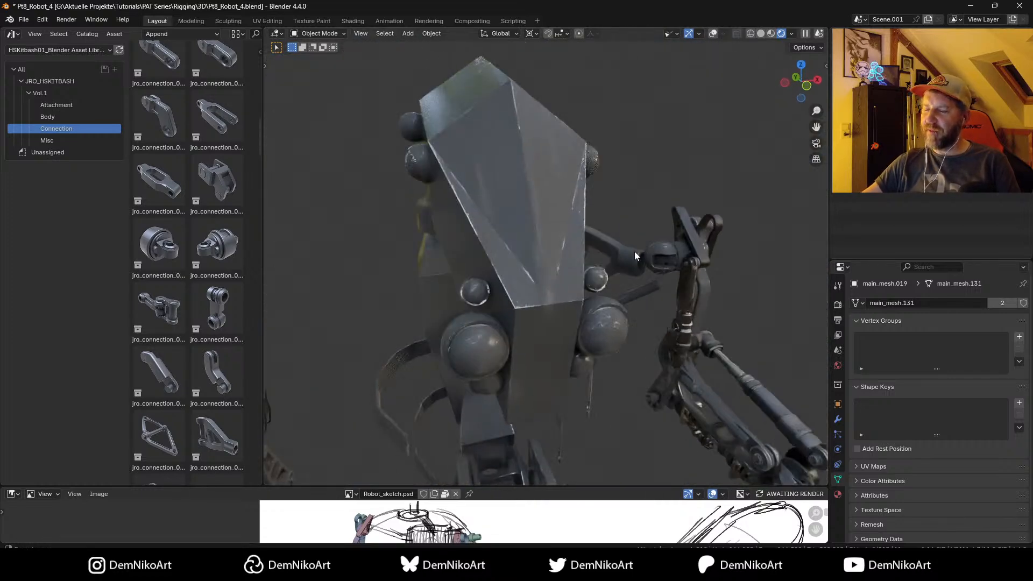
scroll(641, 358, down, 5)
middle_drag(622, 312, 624, 279)
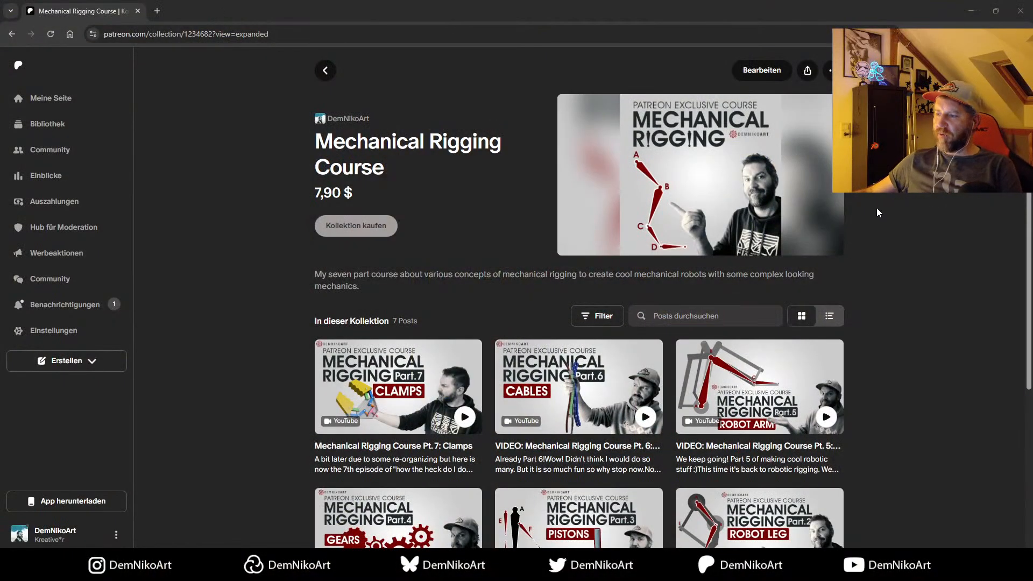
Step: Browse the seven parts of the Mechanical Rigging Course collection on Patreon in the browser, comparing them with the robot in Blender
scroll(877, 212, down, 1)
scroll(877, 211, down, 2)
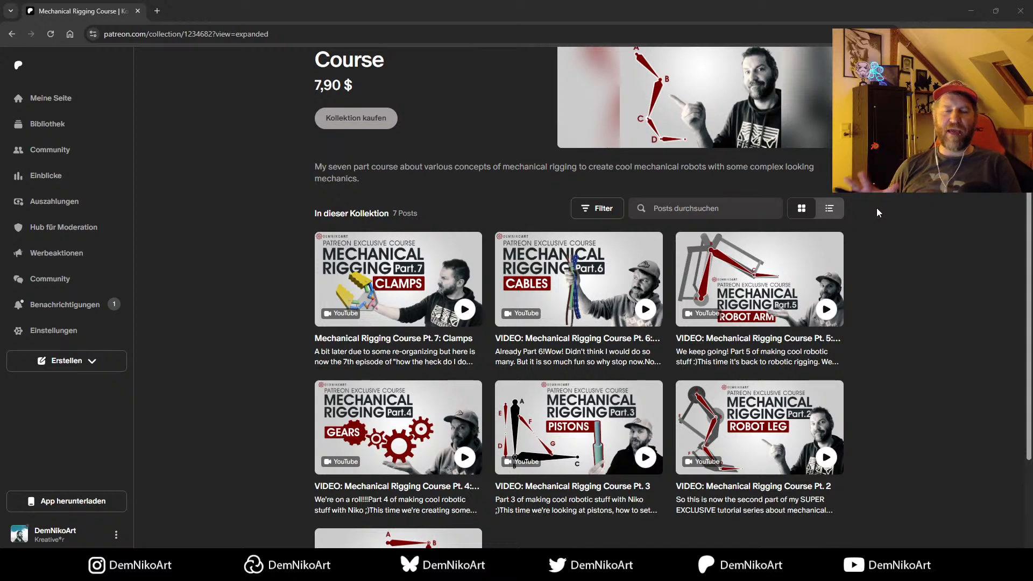
scroll(577, 413, down, 2)
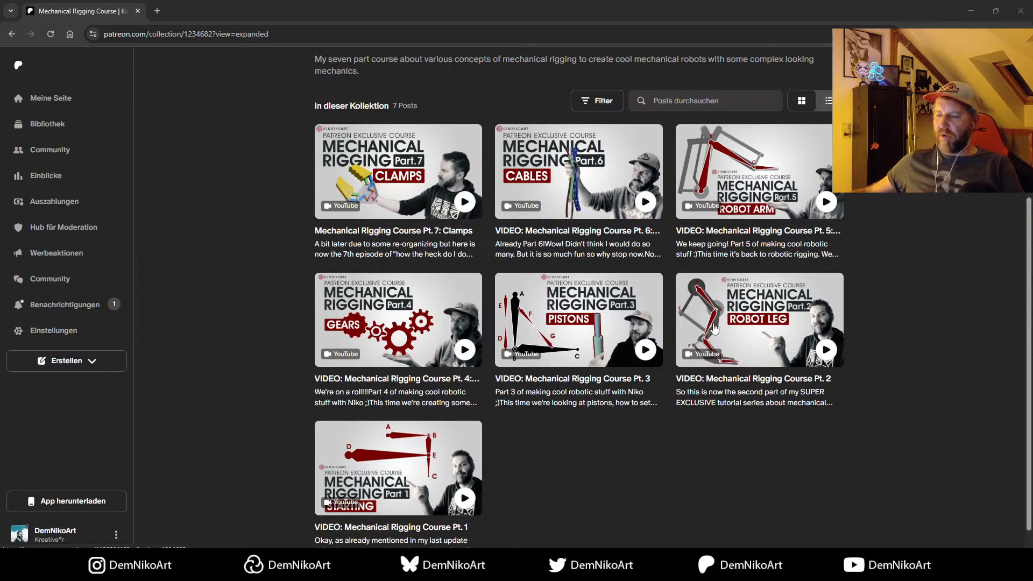
scroll(350, 226, up, 2)
scroll(308, 237, down, 2)
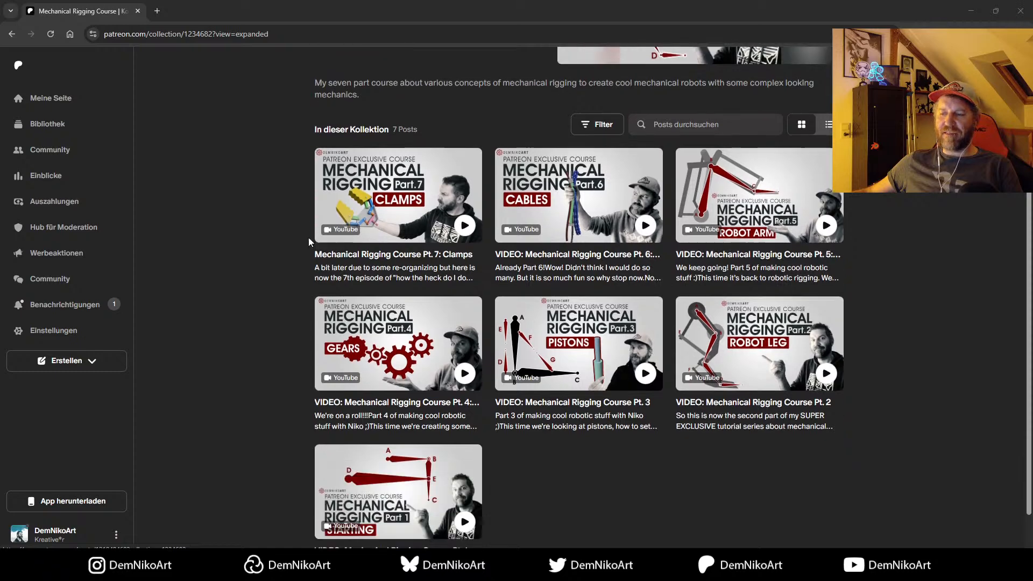
key(alt+Tab)
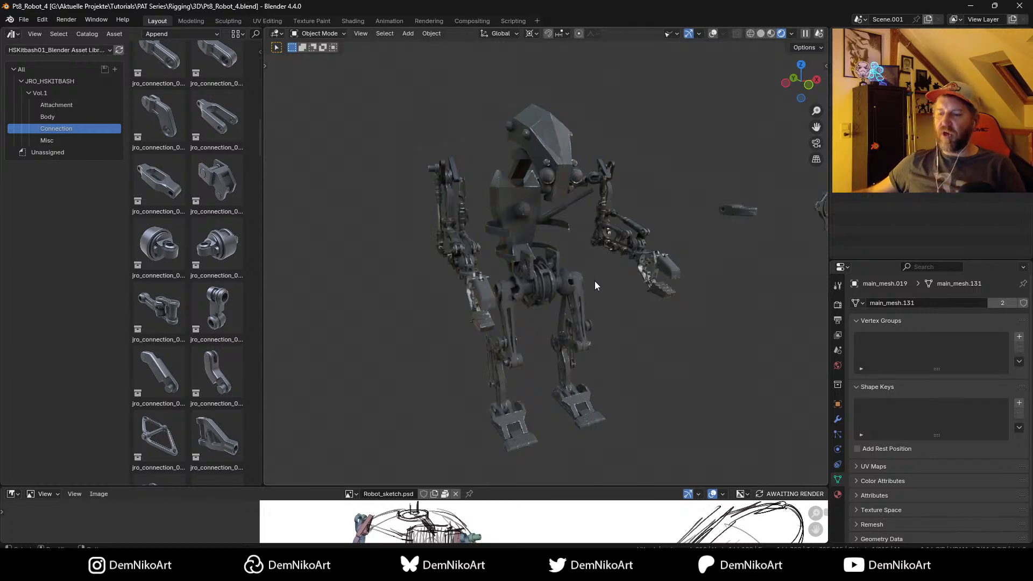
key(alt+Tab)
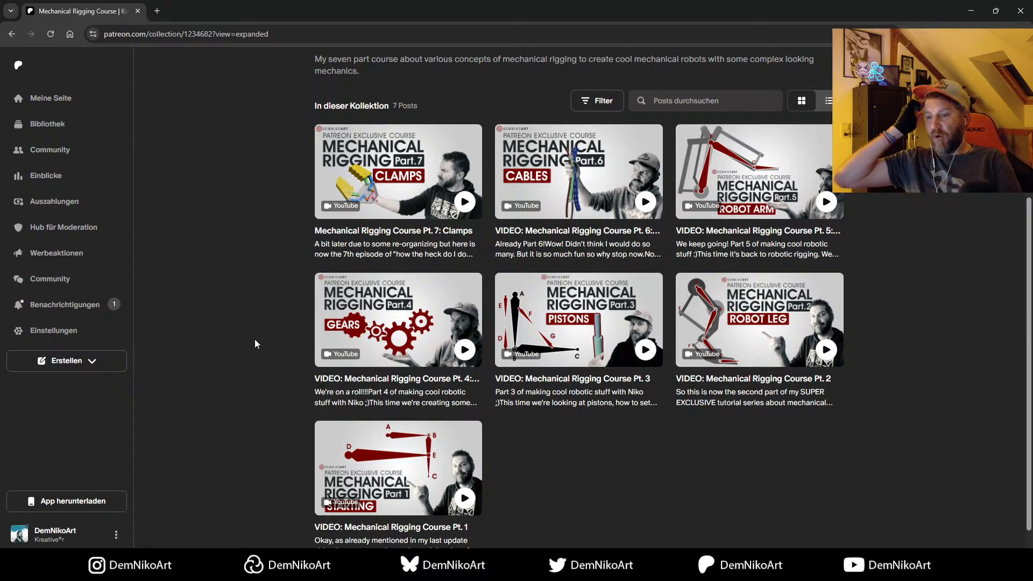
scroll(255, 341, up, 4)
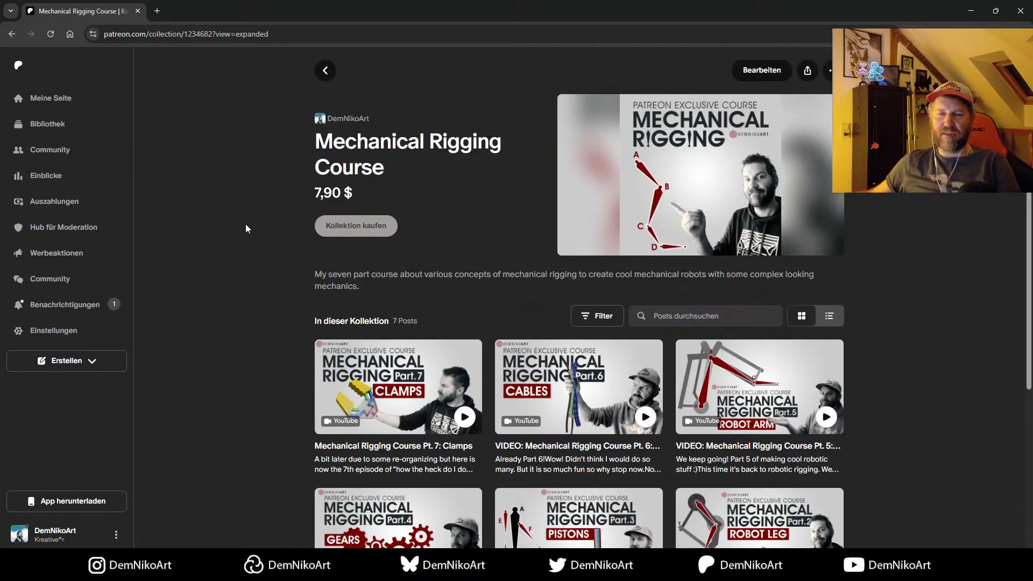
scroll(246, 225, down, 4)
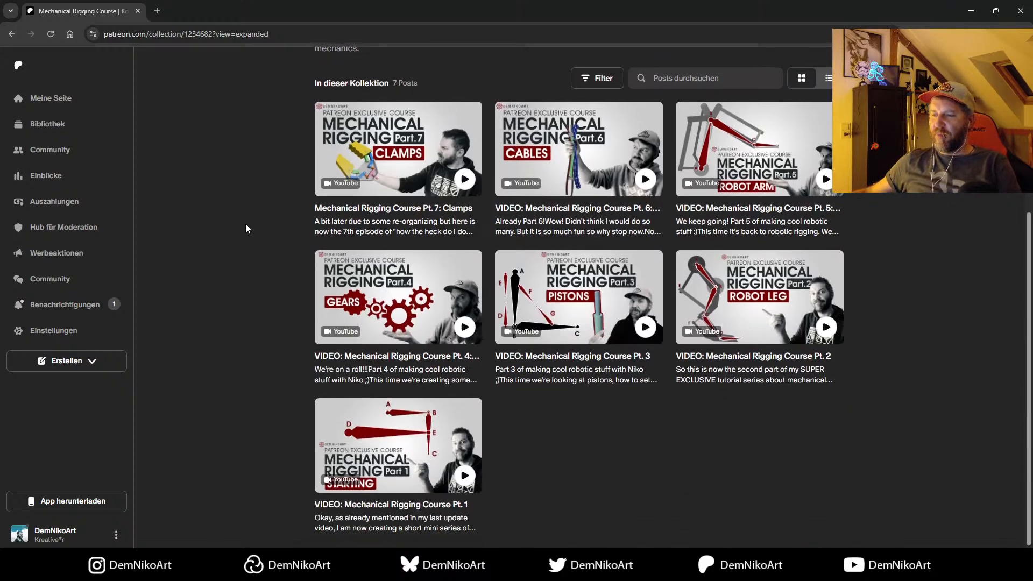
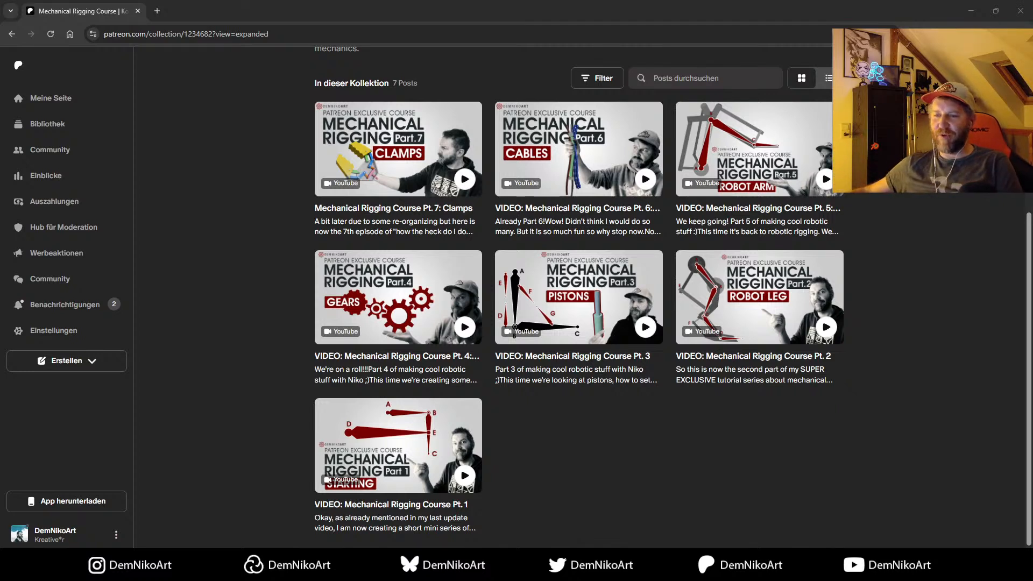
Step: Check the Patreon notifications and open the shop on the DemNikoArt creator page
click(88, 302)
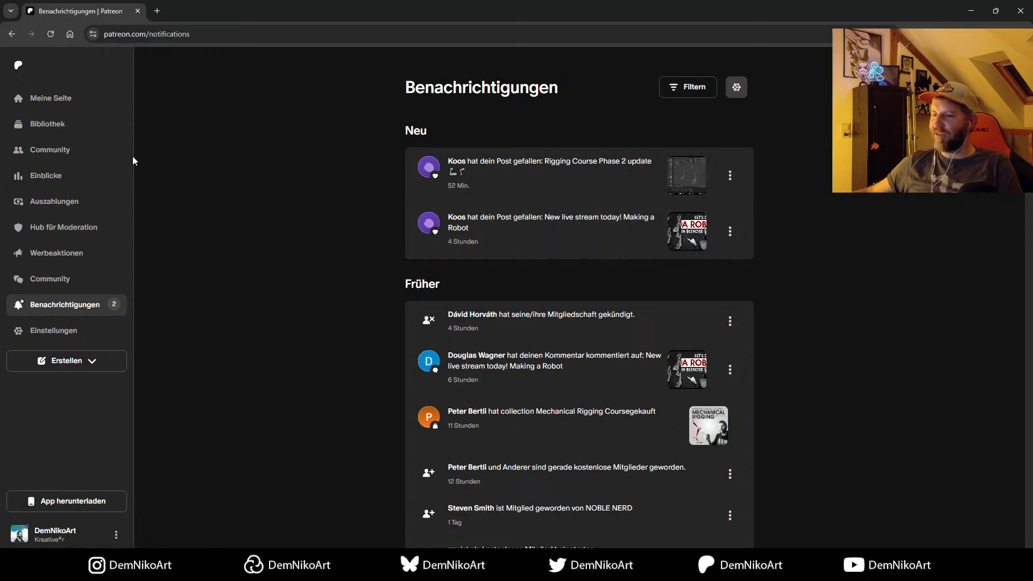
click(11, 34)
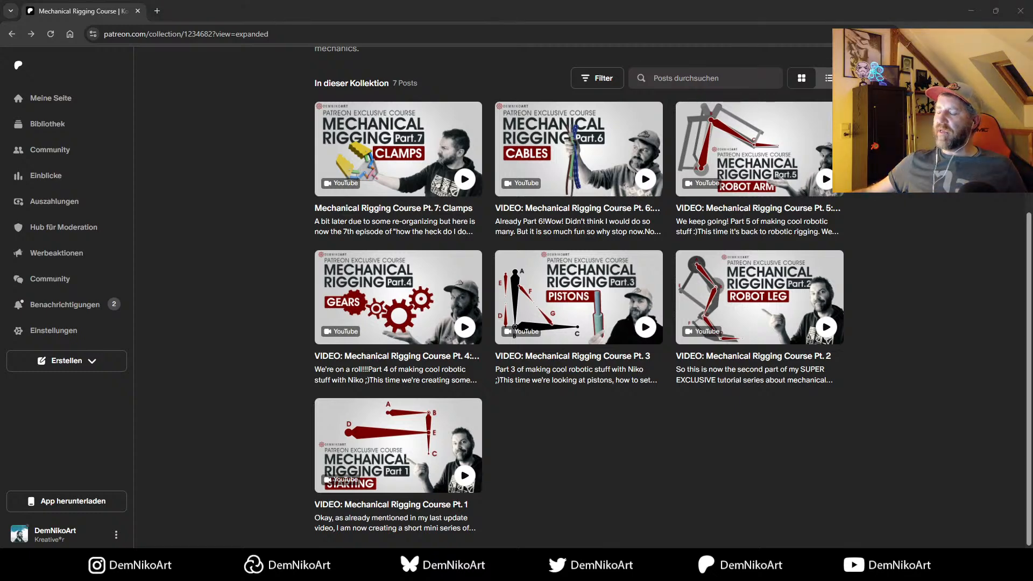
click(51, 98)
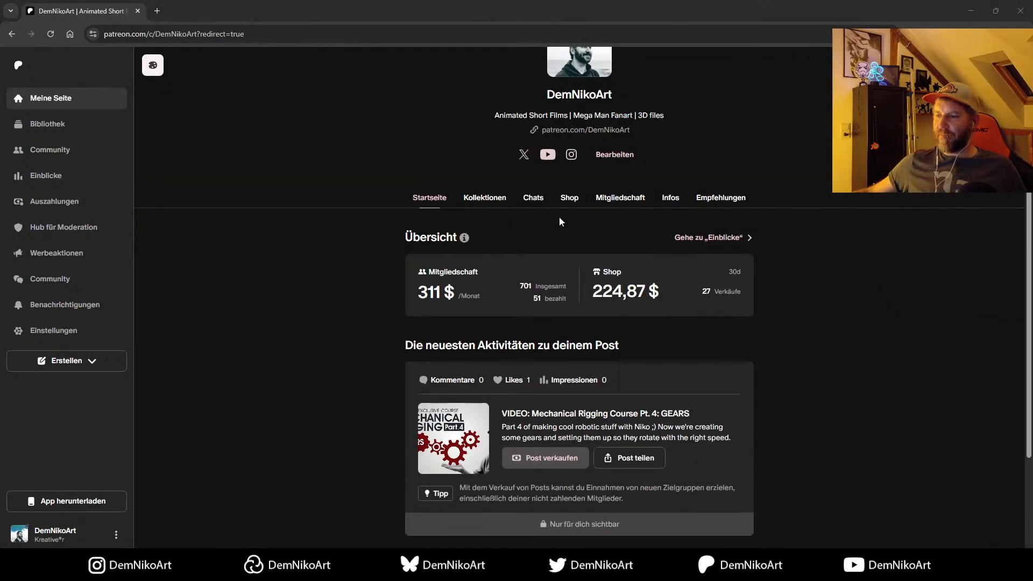
click(568, 199)
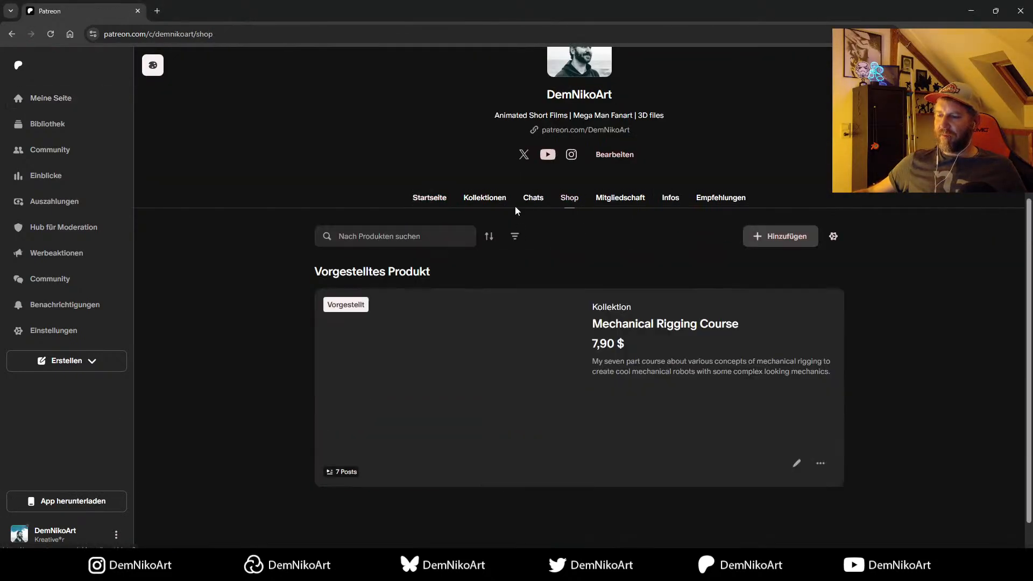
Step: Browse the Patreon shop's products, from the featured Mechanical Rigging Course to the Robot Arm Rig, figurines and MECHAWINGS rigs
scroll(276, 261, down, 8)
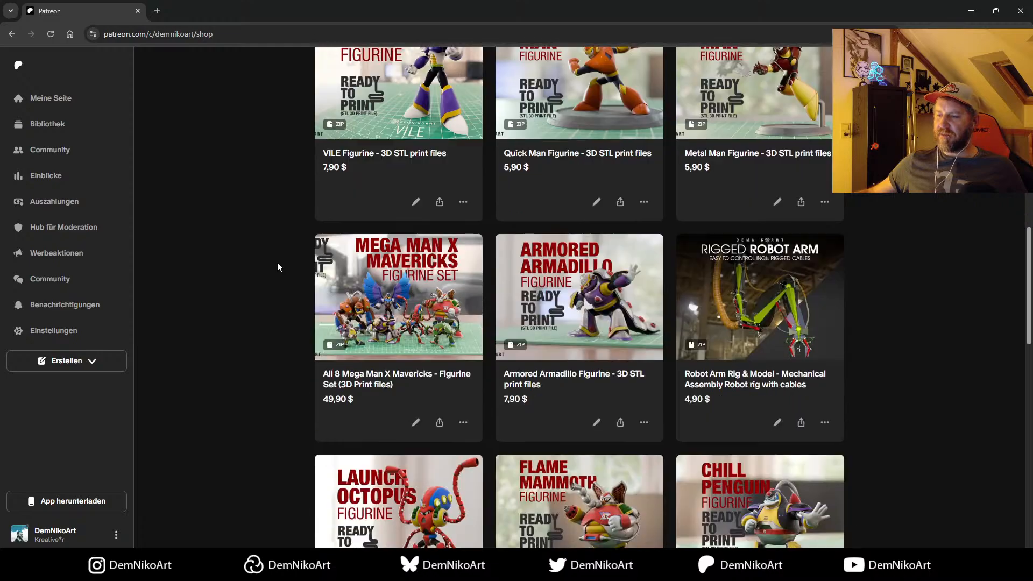
scroll(278, 266, up, 2)
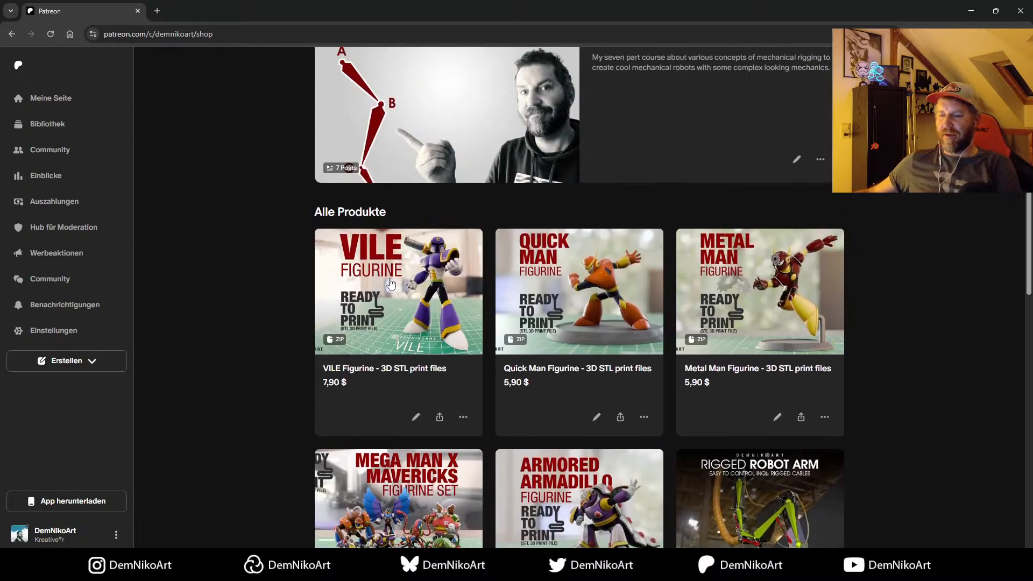
scroll(272, 243, down, 3)
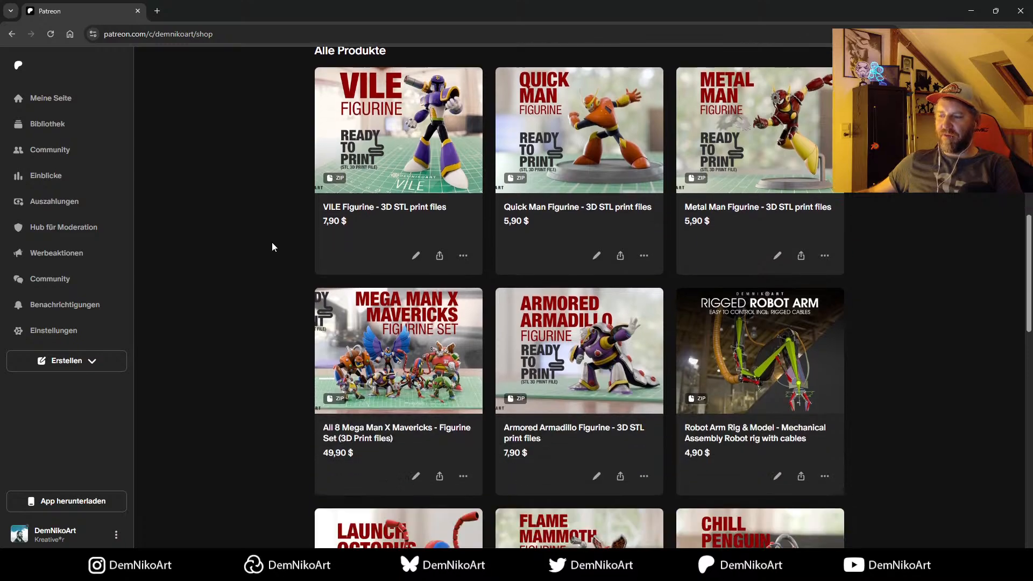
scroll(273, 243, up, 1)
scroll(272, 243, down, 3)
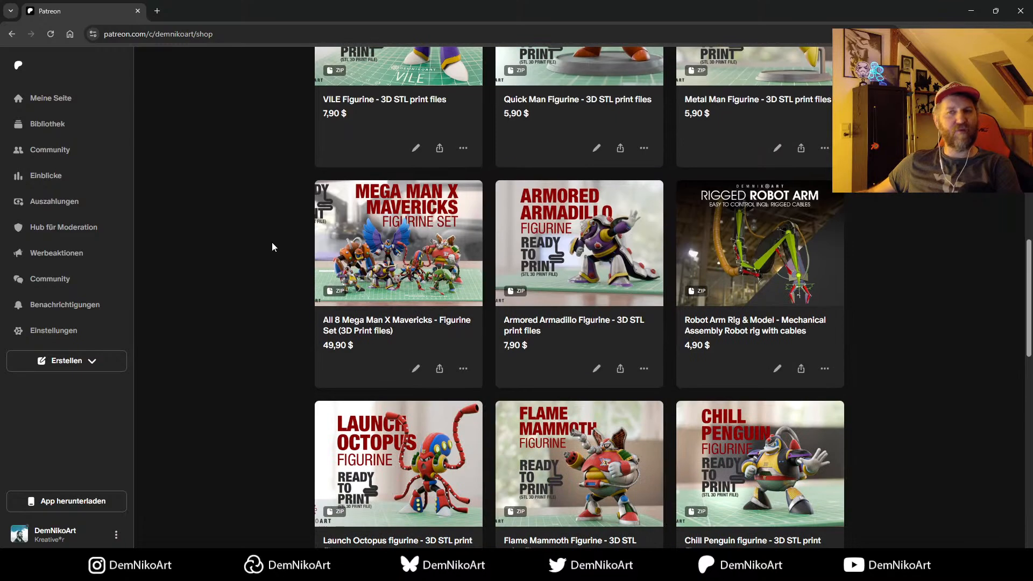
scroll(273, 243, up, 2)
scroll(272, 244, down, 7)
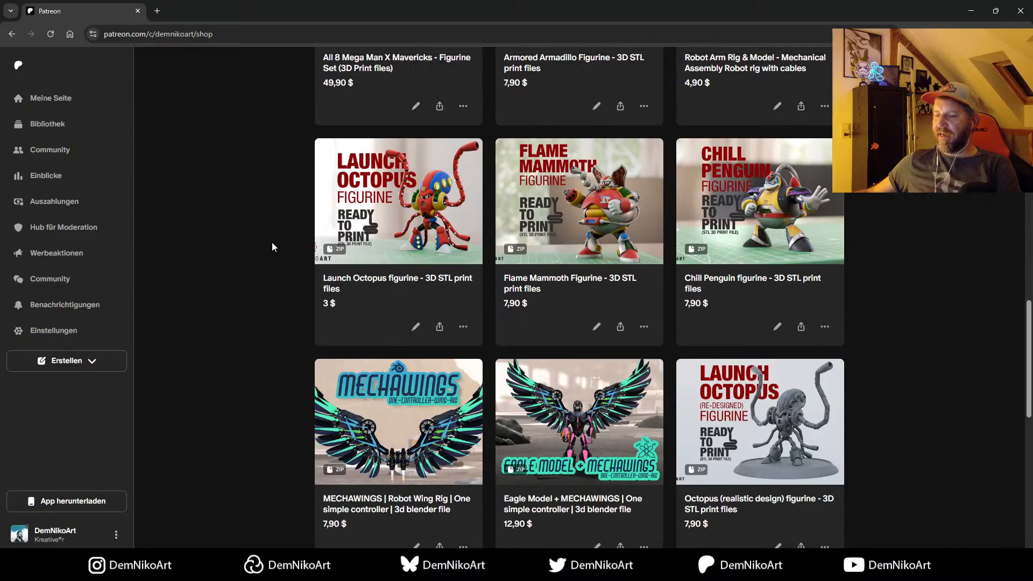
scroll(272, 247, up, 5)
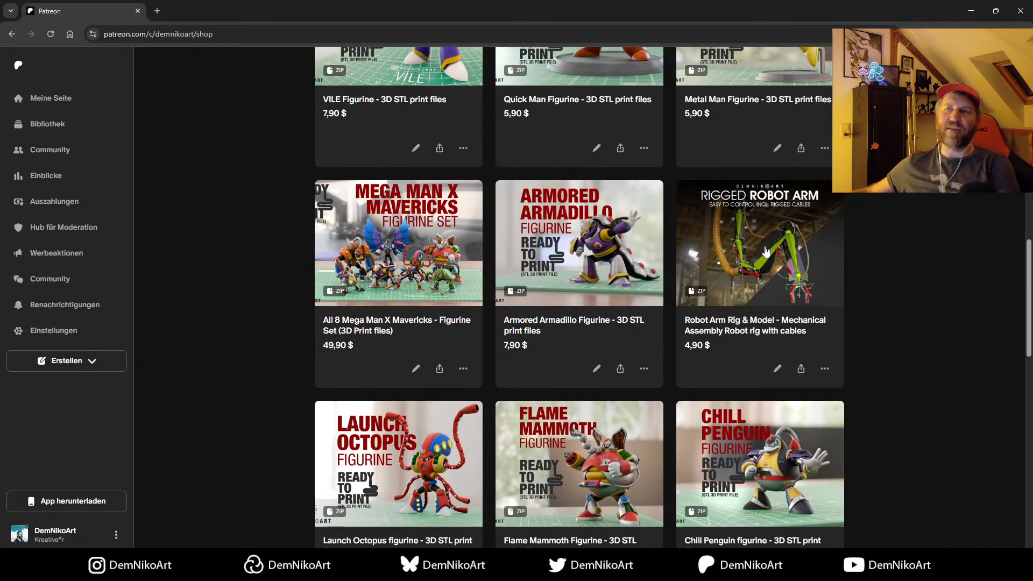
scroll(898, 400, up, 9)
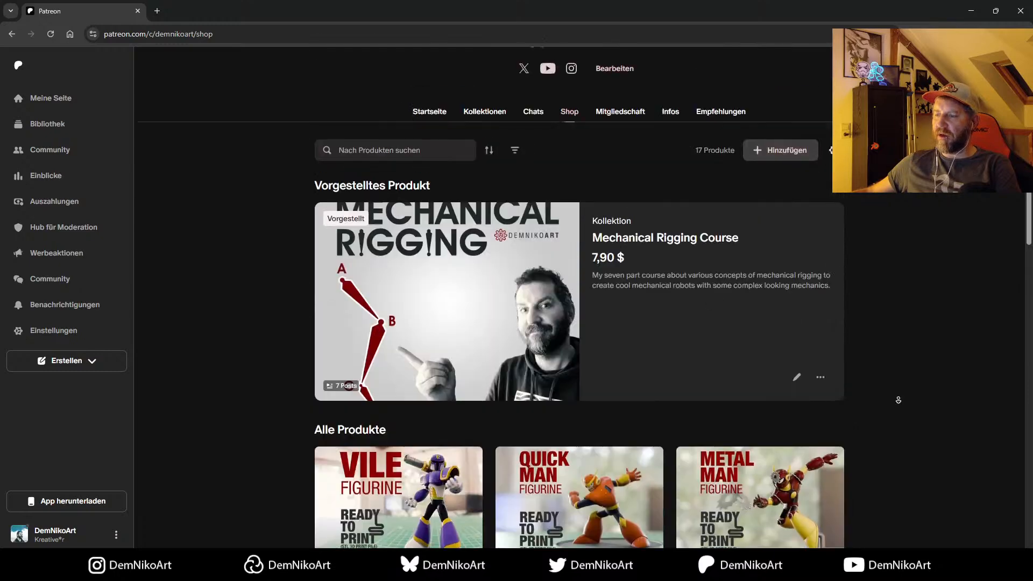
scroll(897, 399, down, 8)
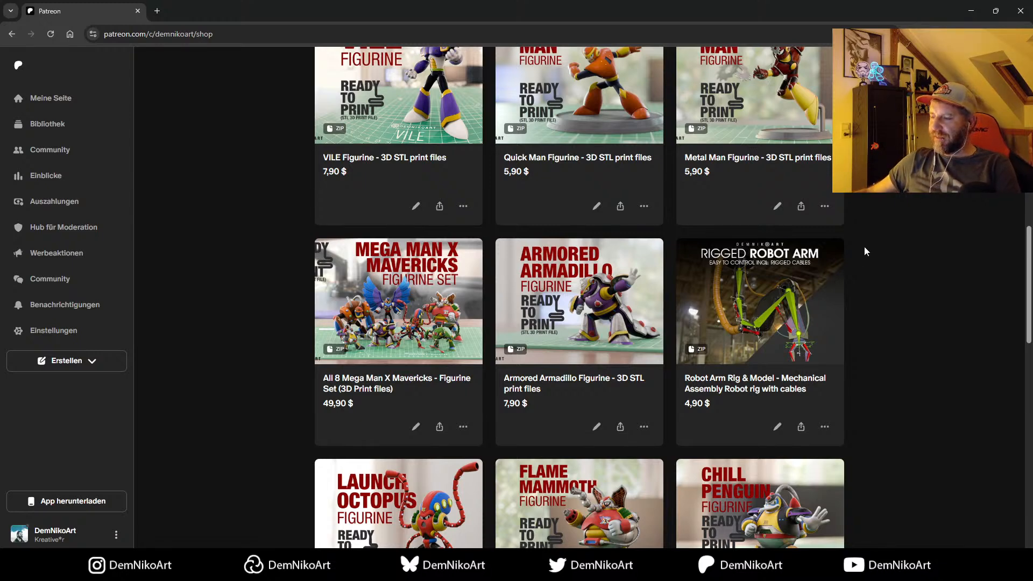
scroll(865, 250, down, 2)
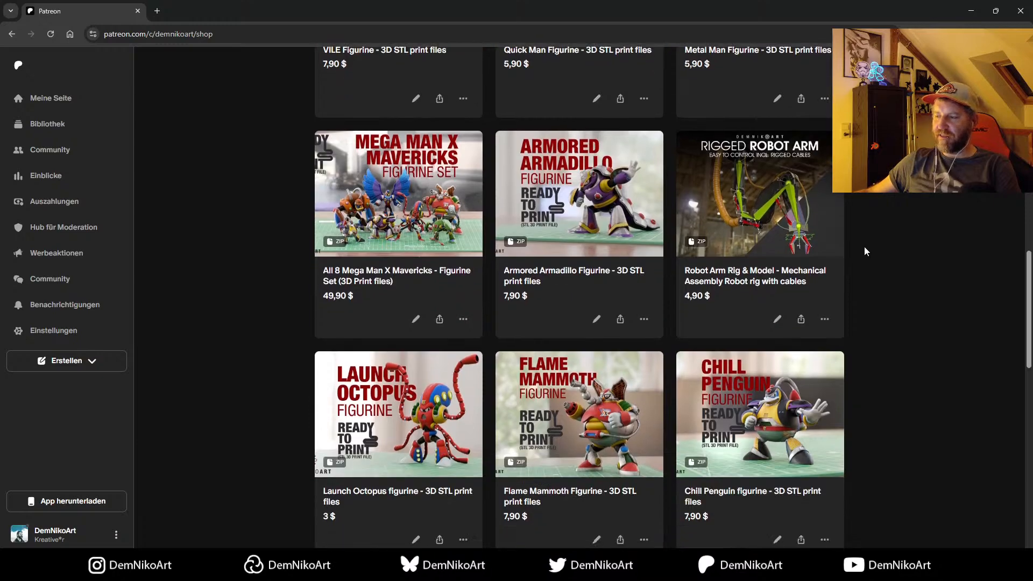
scroll(865, 250, down, 3)
scroll(864, 252, down, 3)
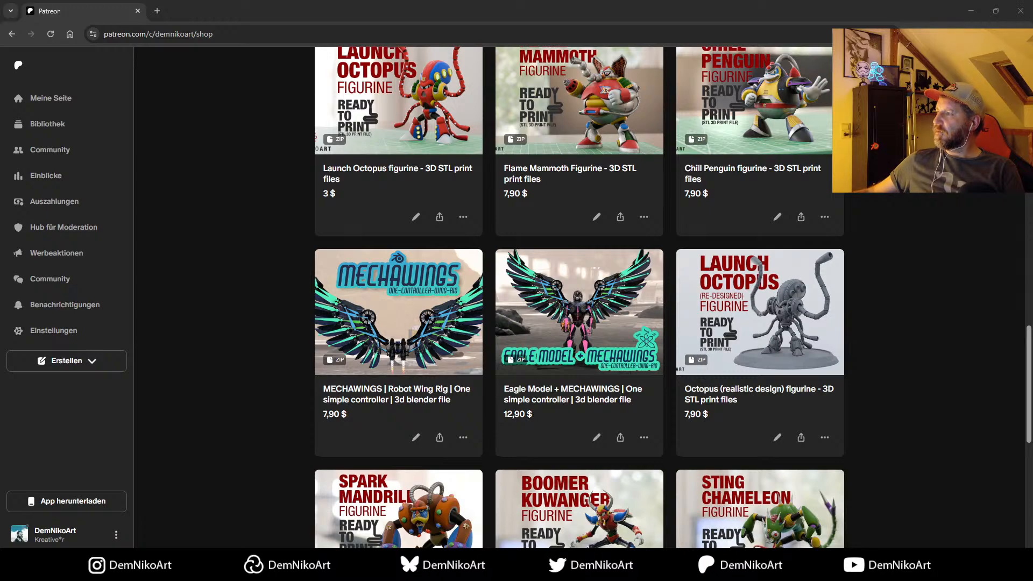
Step: Bring the YouTube window with the DemNikoArt channel's Shorts to this screen, maximize it and find the robot rig clips
drag(1032, 48, 466, 182)
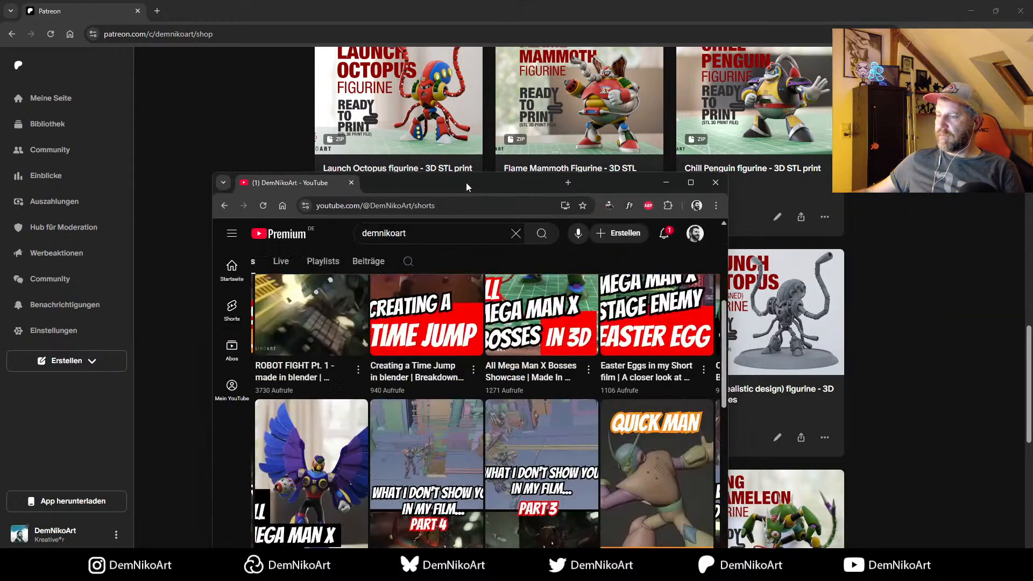
double_click(466, 182)
scroll(527, 236, down, 1)
scroll(528, 236, down, 8)
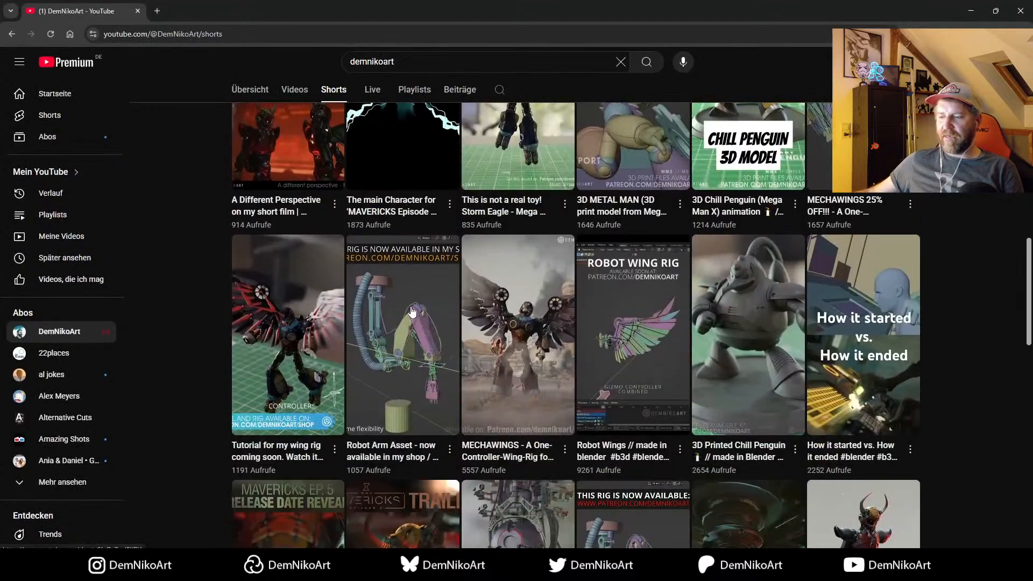
Step: Watch the Robot Arm Asset and Robot Wings shorts, returning to the channel's Shorts overview after each
click(412, 312)
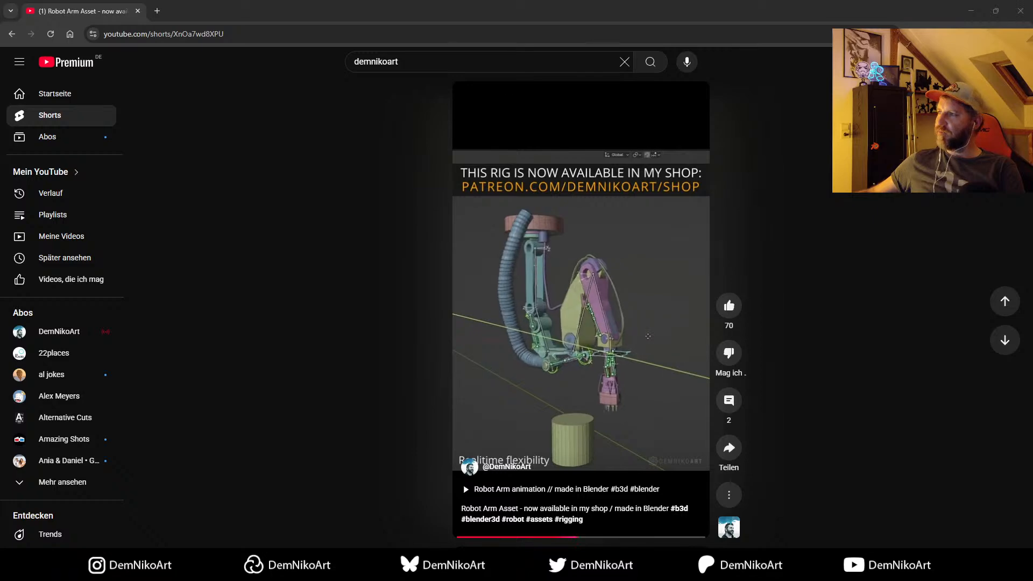
click(12, 34)
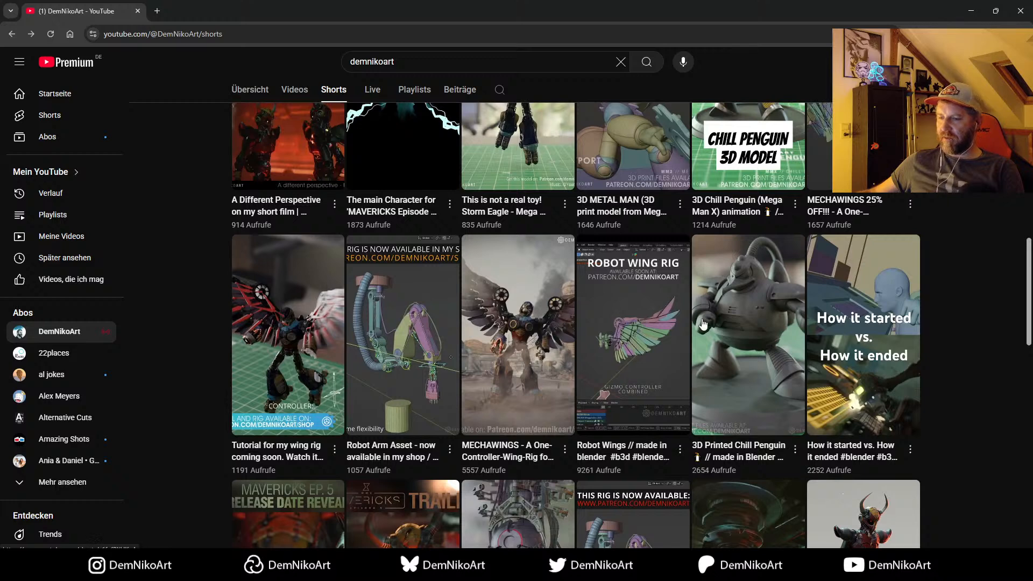
click(586, 312)
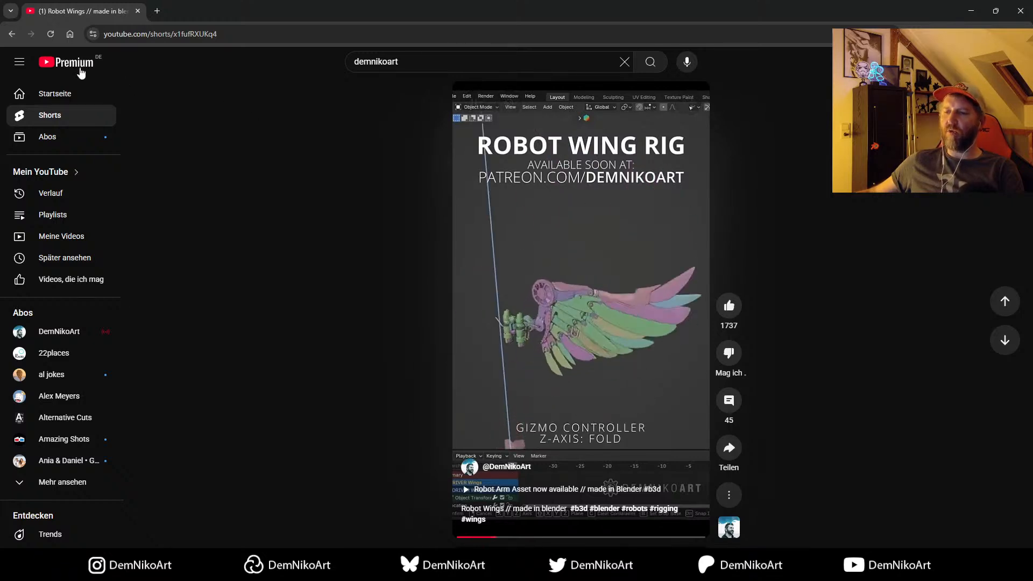
click(11, 34)
Step: Play "Blender's Easiest Wing Rig – Just One Controller Does It All!" from the channel's videos in theater mode
scroll(627, 378, up, 5)
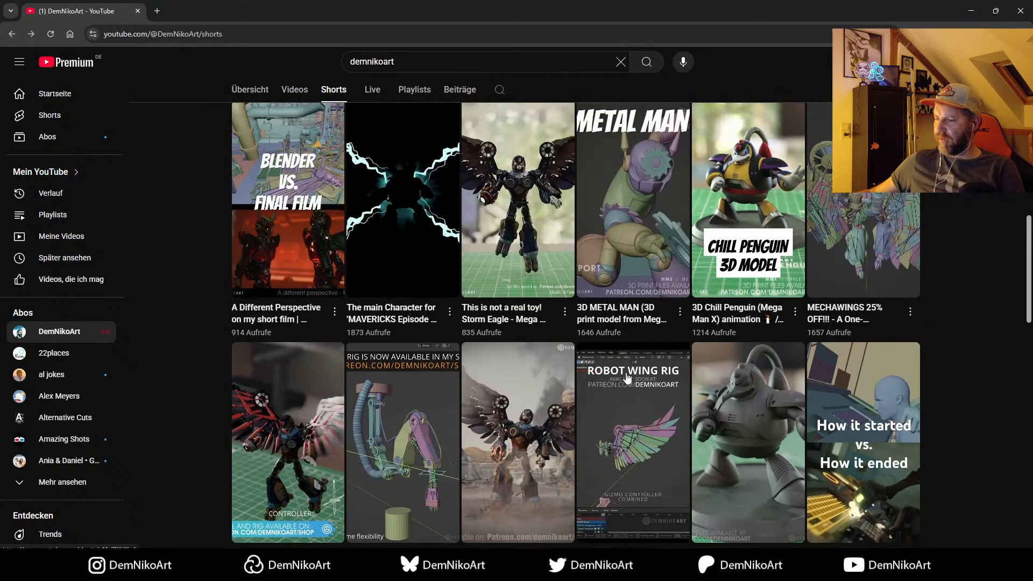
scroll(628, 379, up, 6)
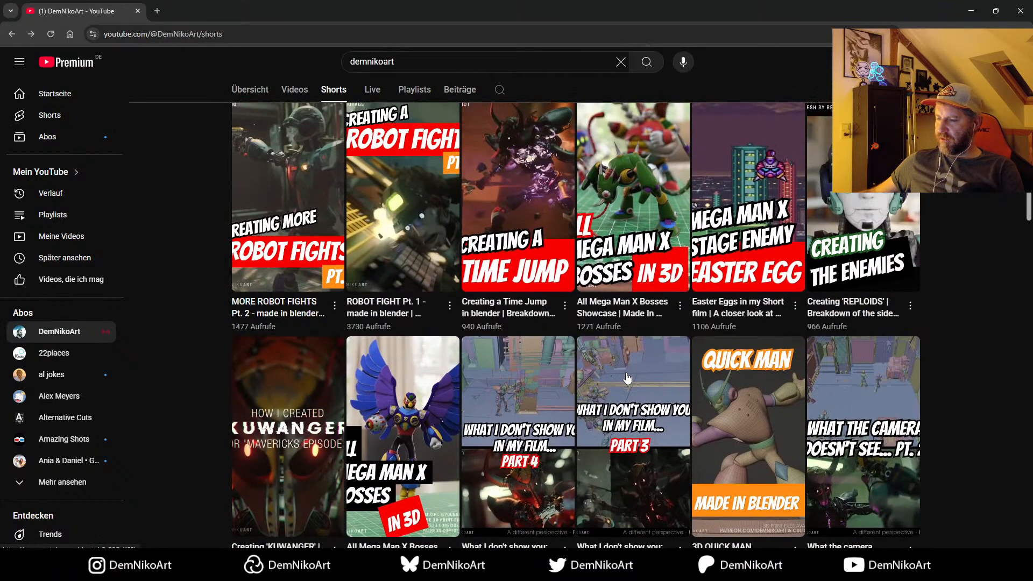
scroll(628, 378, up, 3)
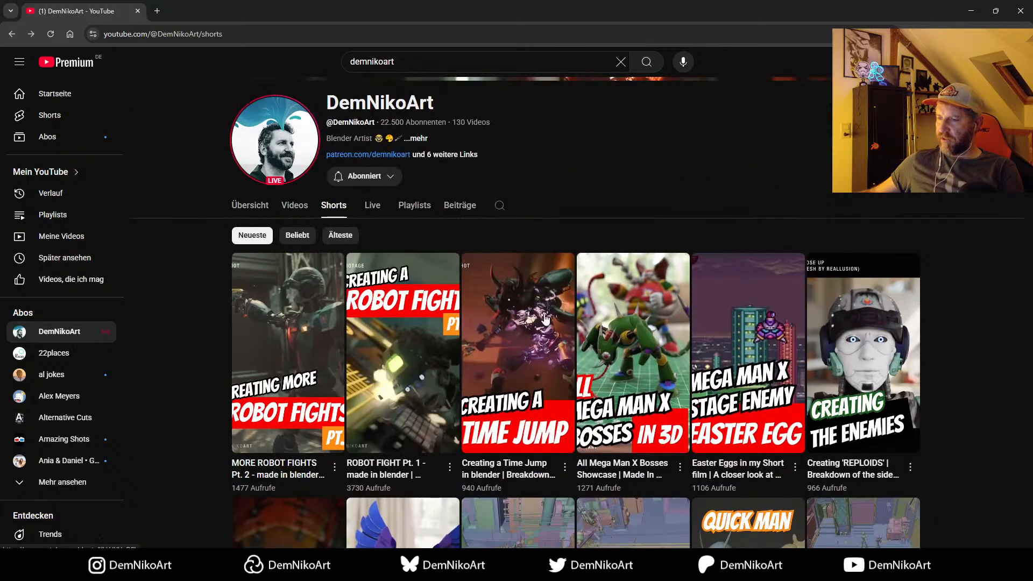
click(296, 212)
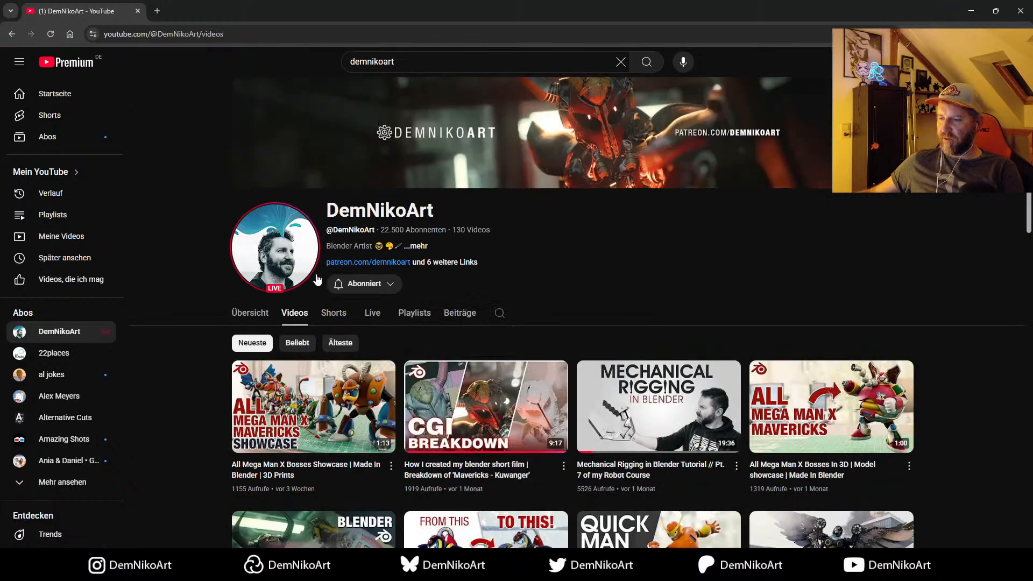
scroll(501, 269, down, 4)
click(808, 339)
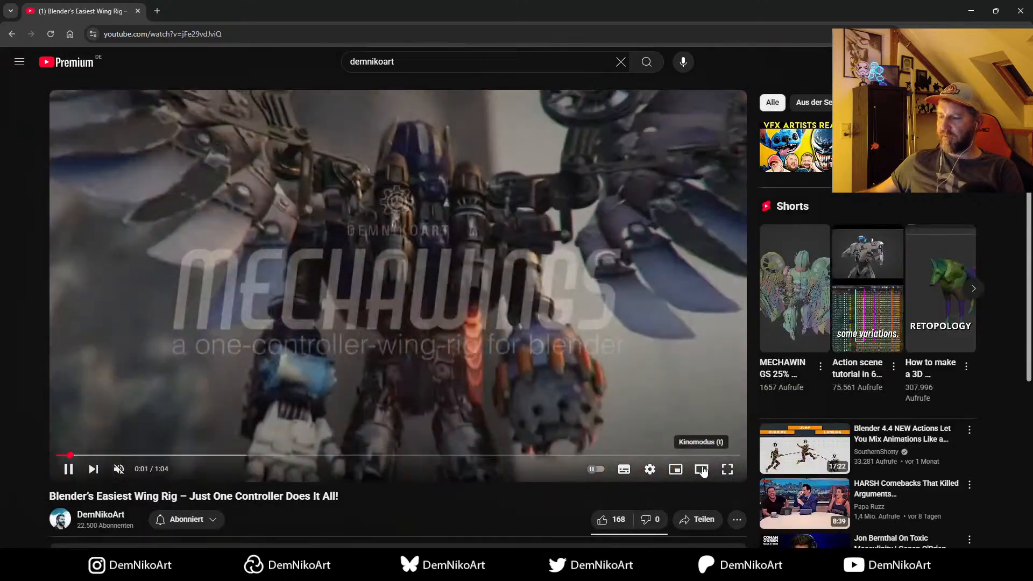
click(701, 470)
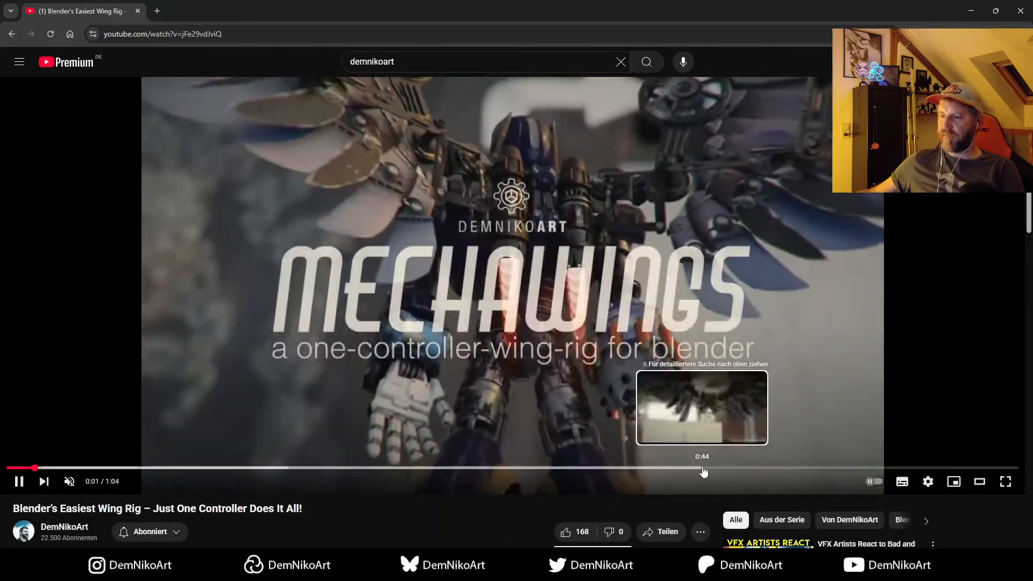